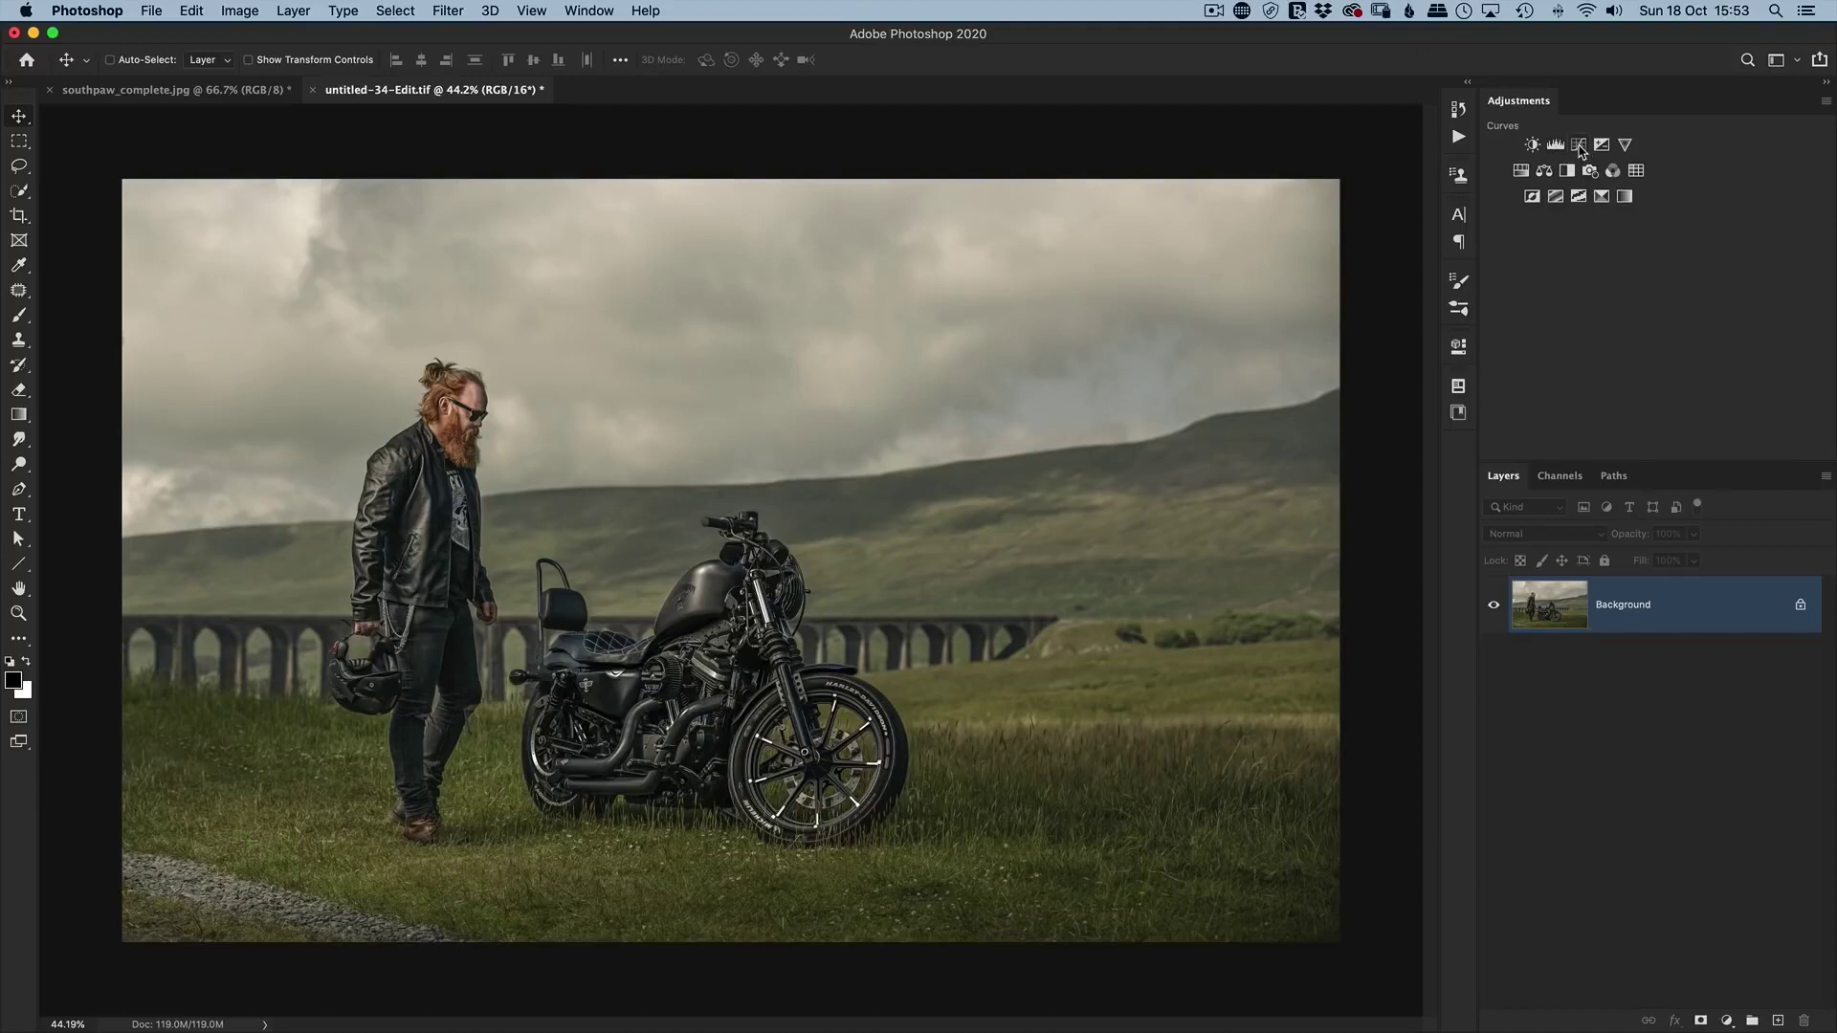
Add a Curves adjustment layer to the motorcycle photo and open Auto Color Correction Options.
{"action": "left_click", "coordinate": [1579, 147]}
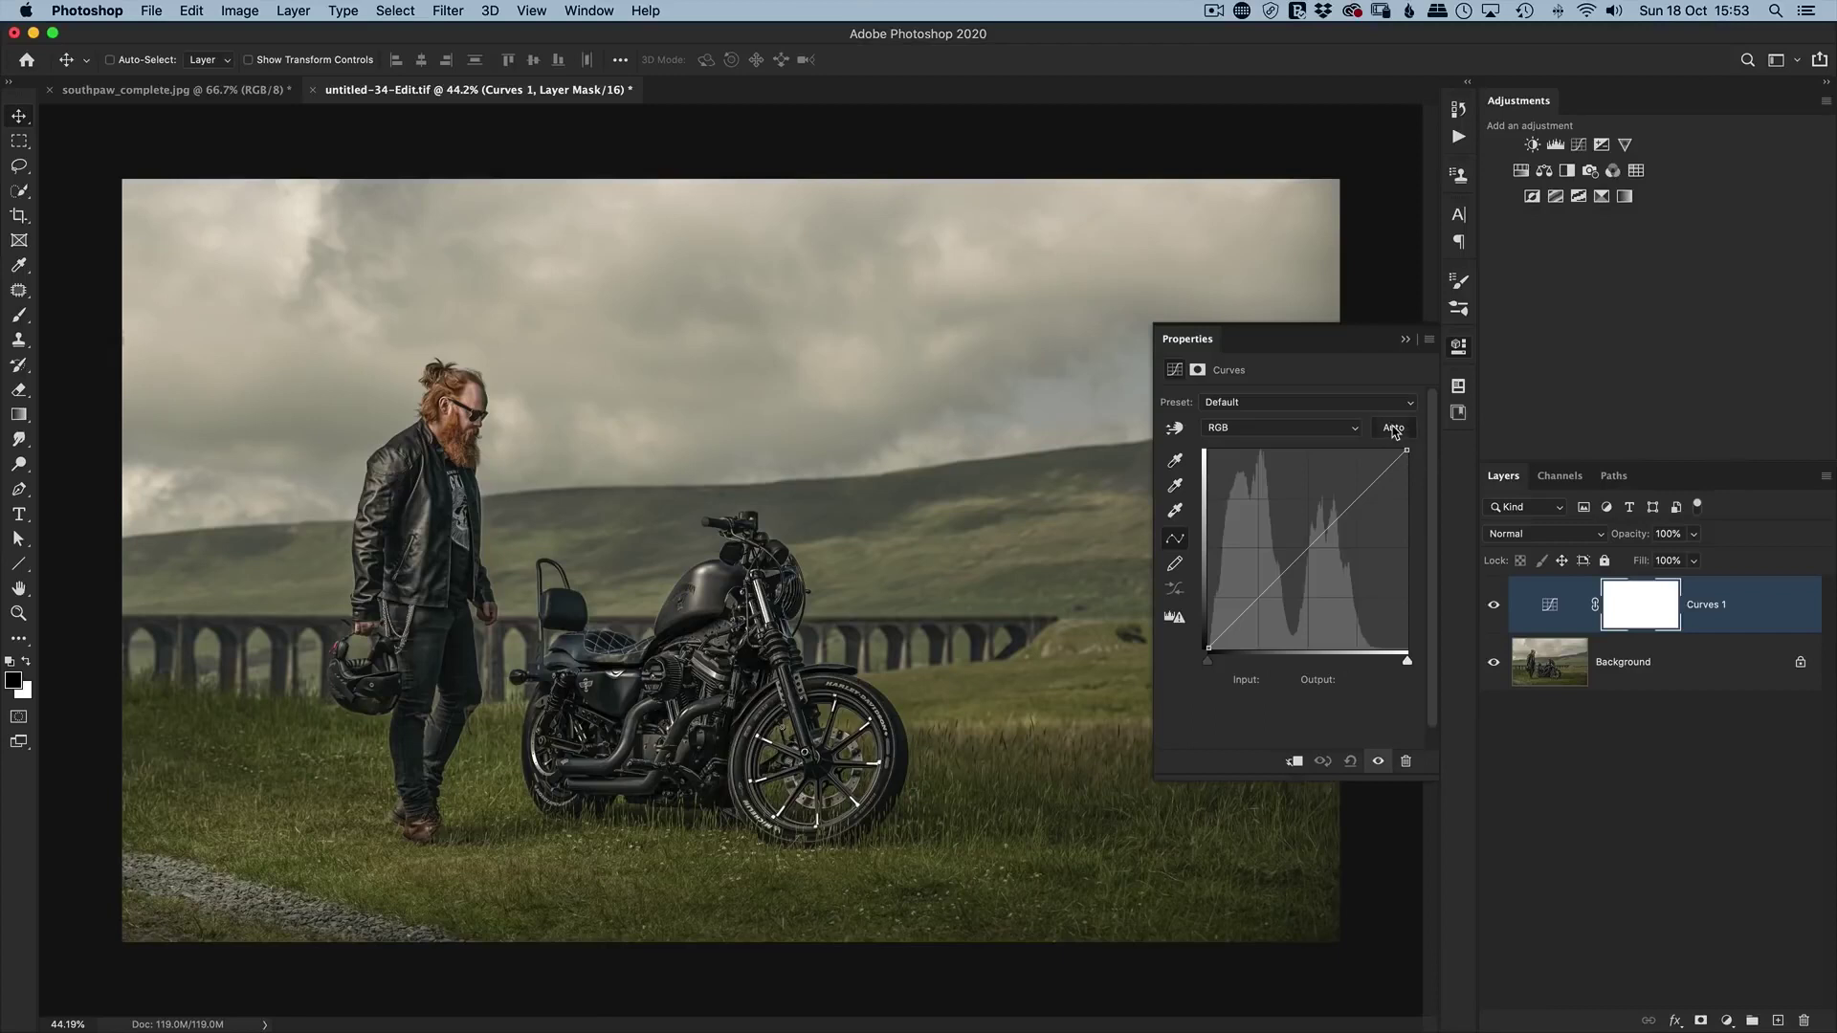
{"action": "left_click", "coordinate": [1393, 429], "text": "alt"}
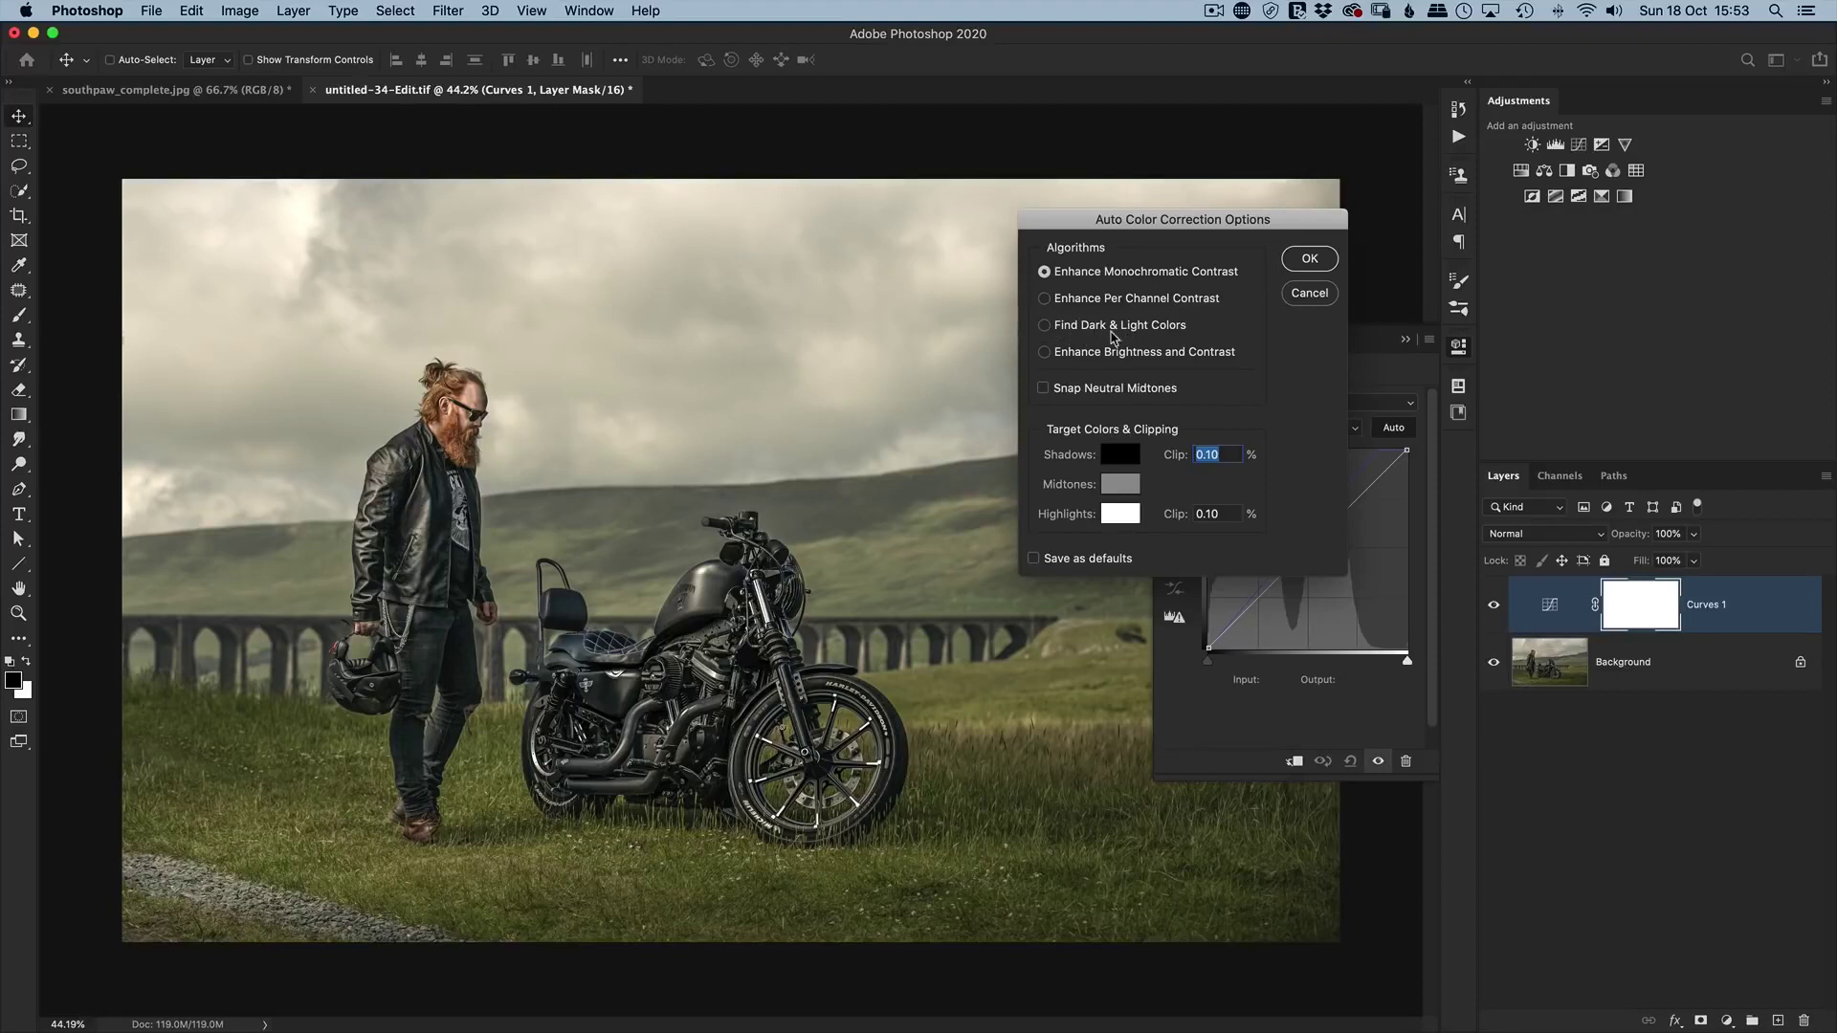
Apply Find Dark & Light Colors with Snap Neutral Midtones, then delete the Curves 1 layer.
{"action": "left_click", "coordinate": [1051, 331]}
{"action": "left_click", "coordinate": [1043, 391]}
{"action": "left_click", "coordinate": [1309, 259]}
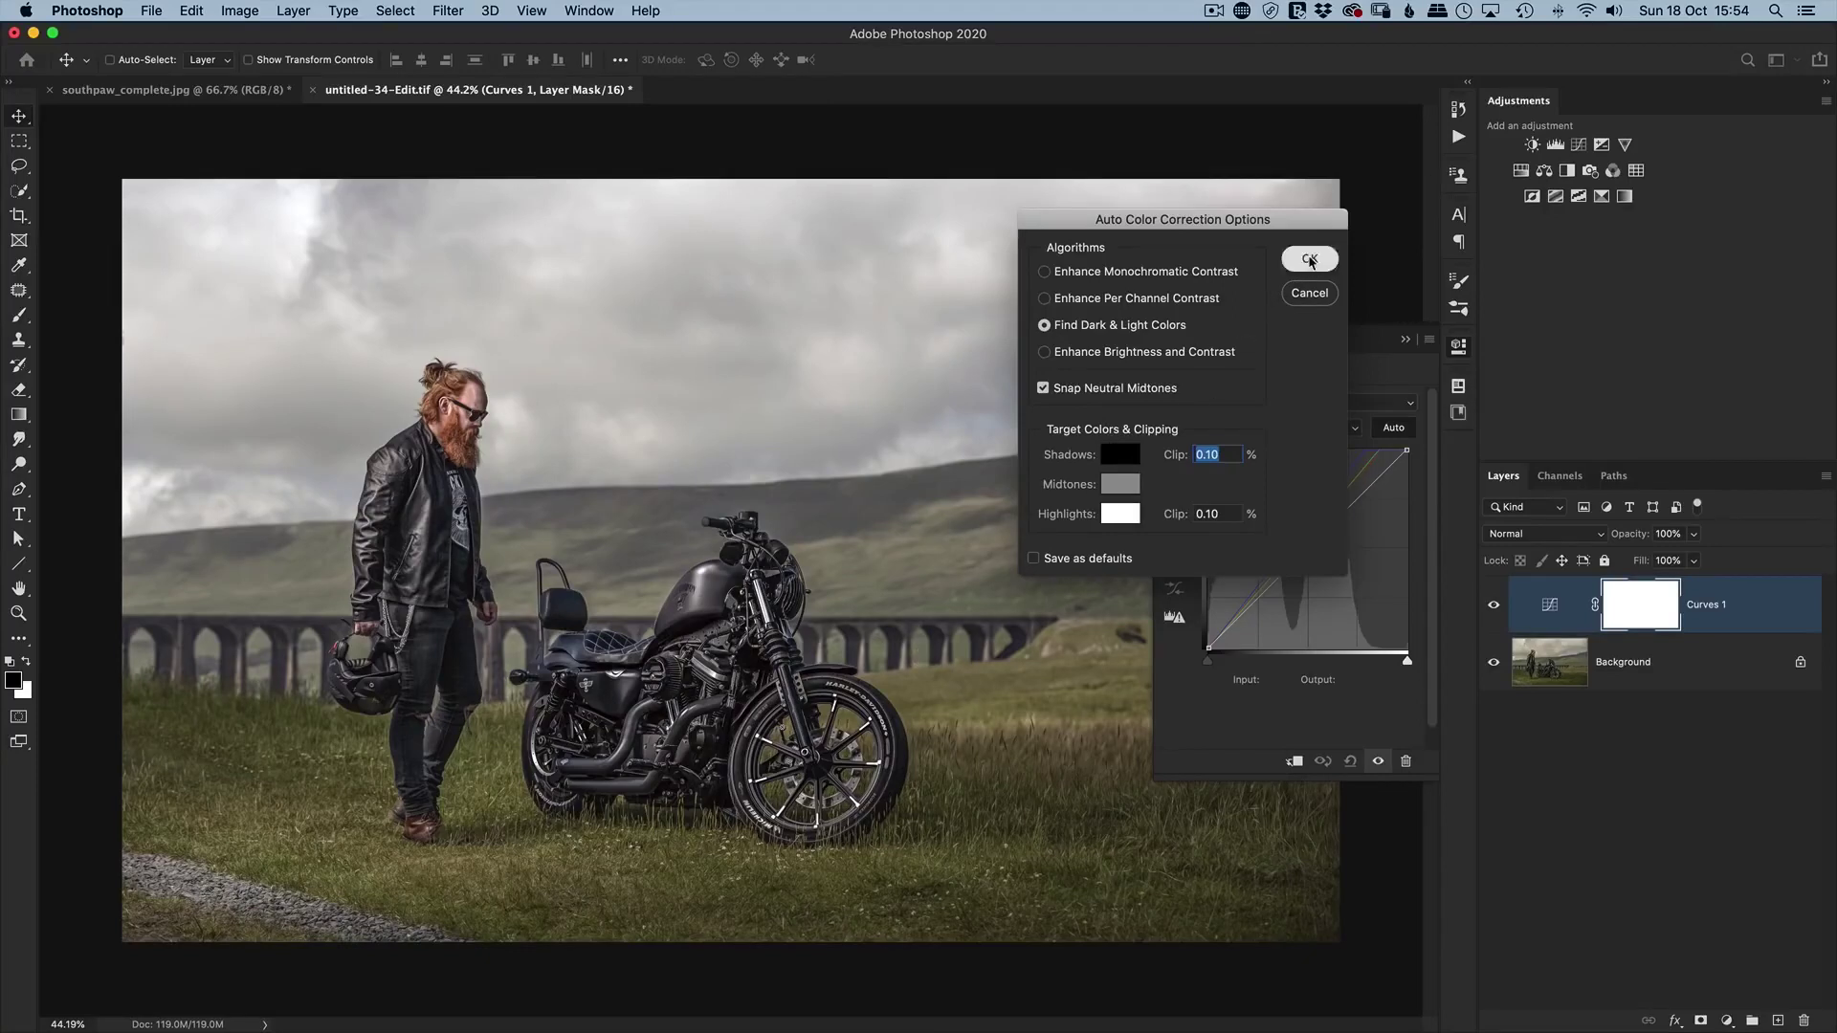
{"action": "left_click", "coordinate": [1458, 348]}
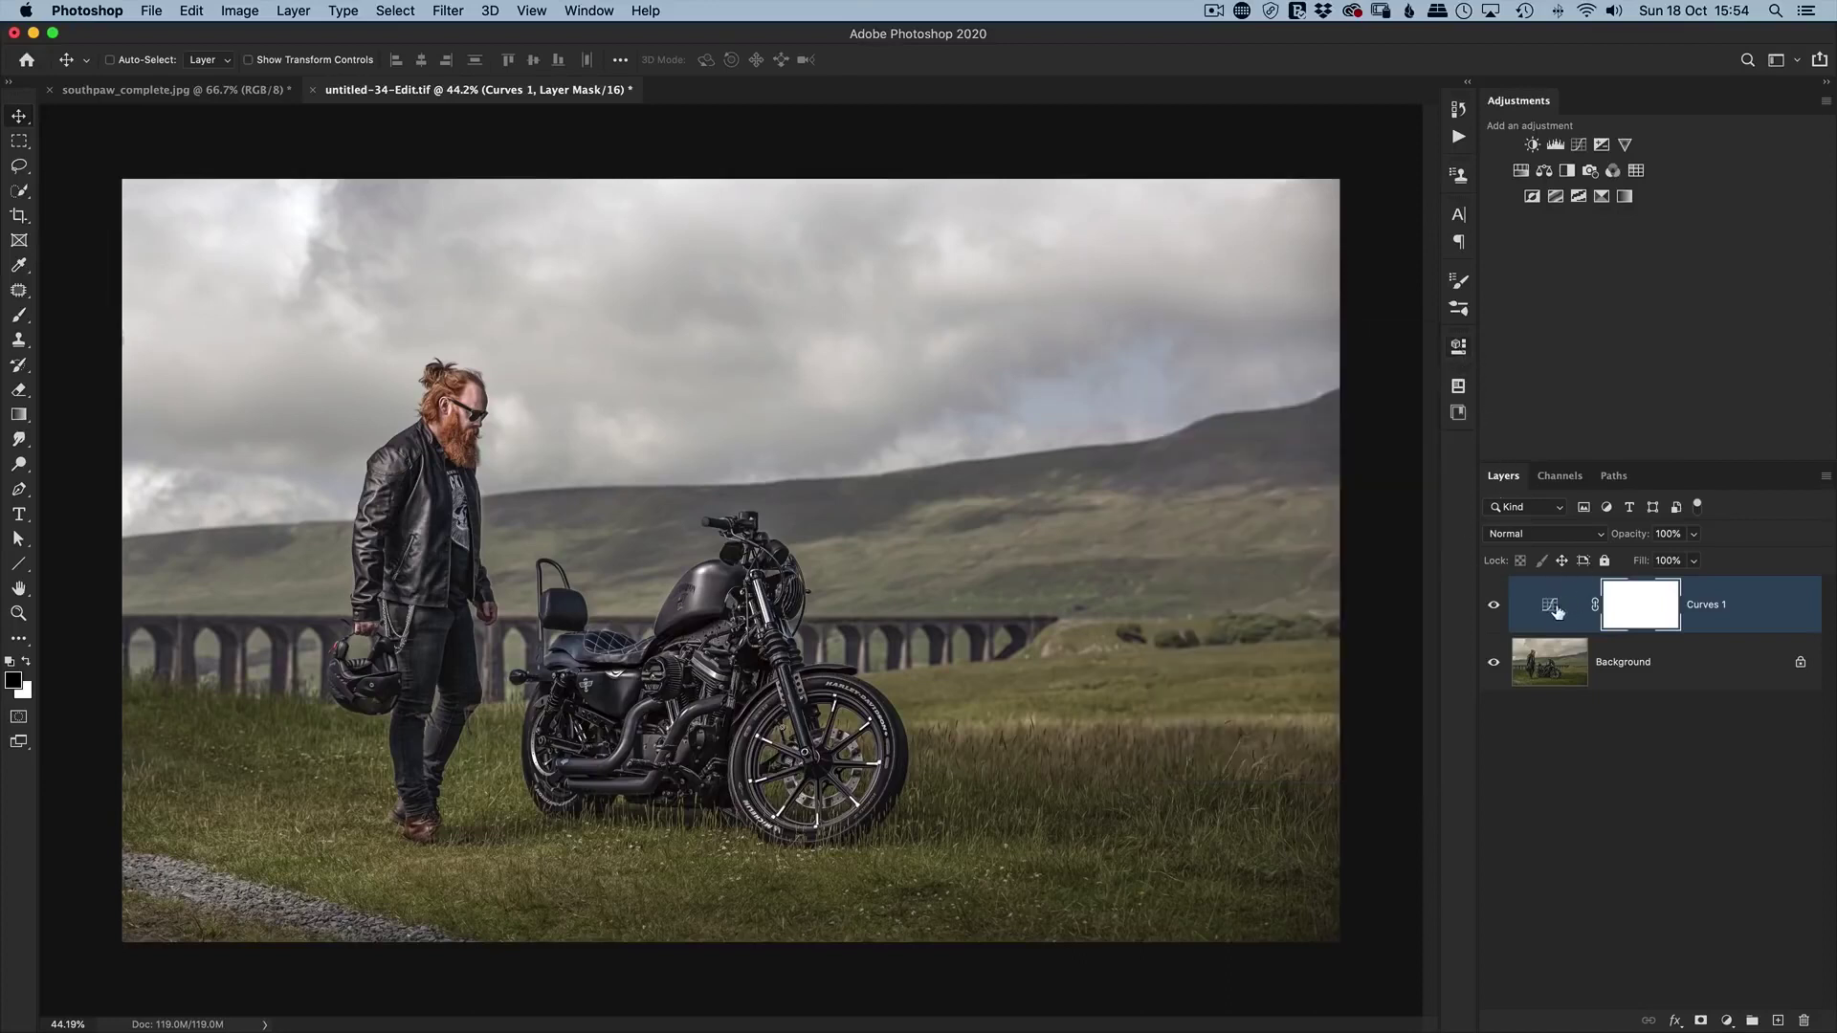
{"action": "key", "text": "BackSpace"}
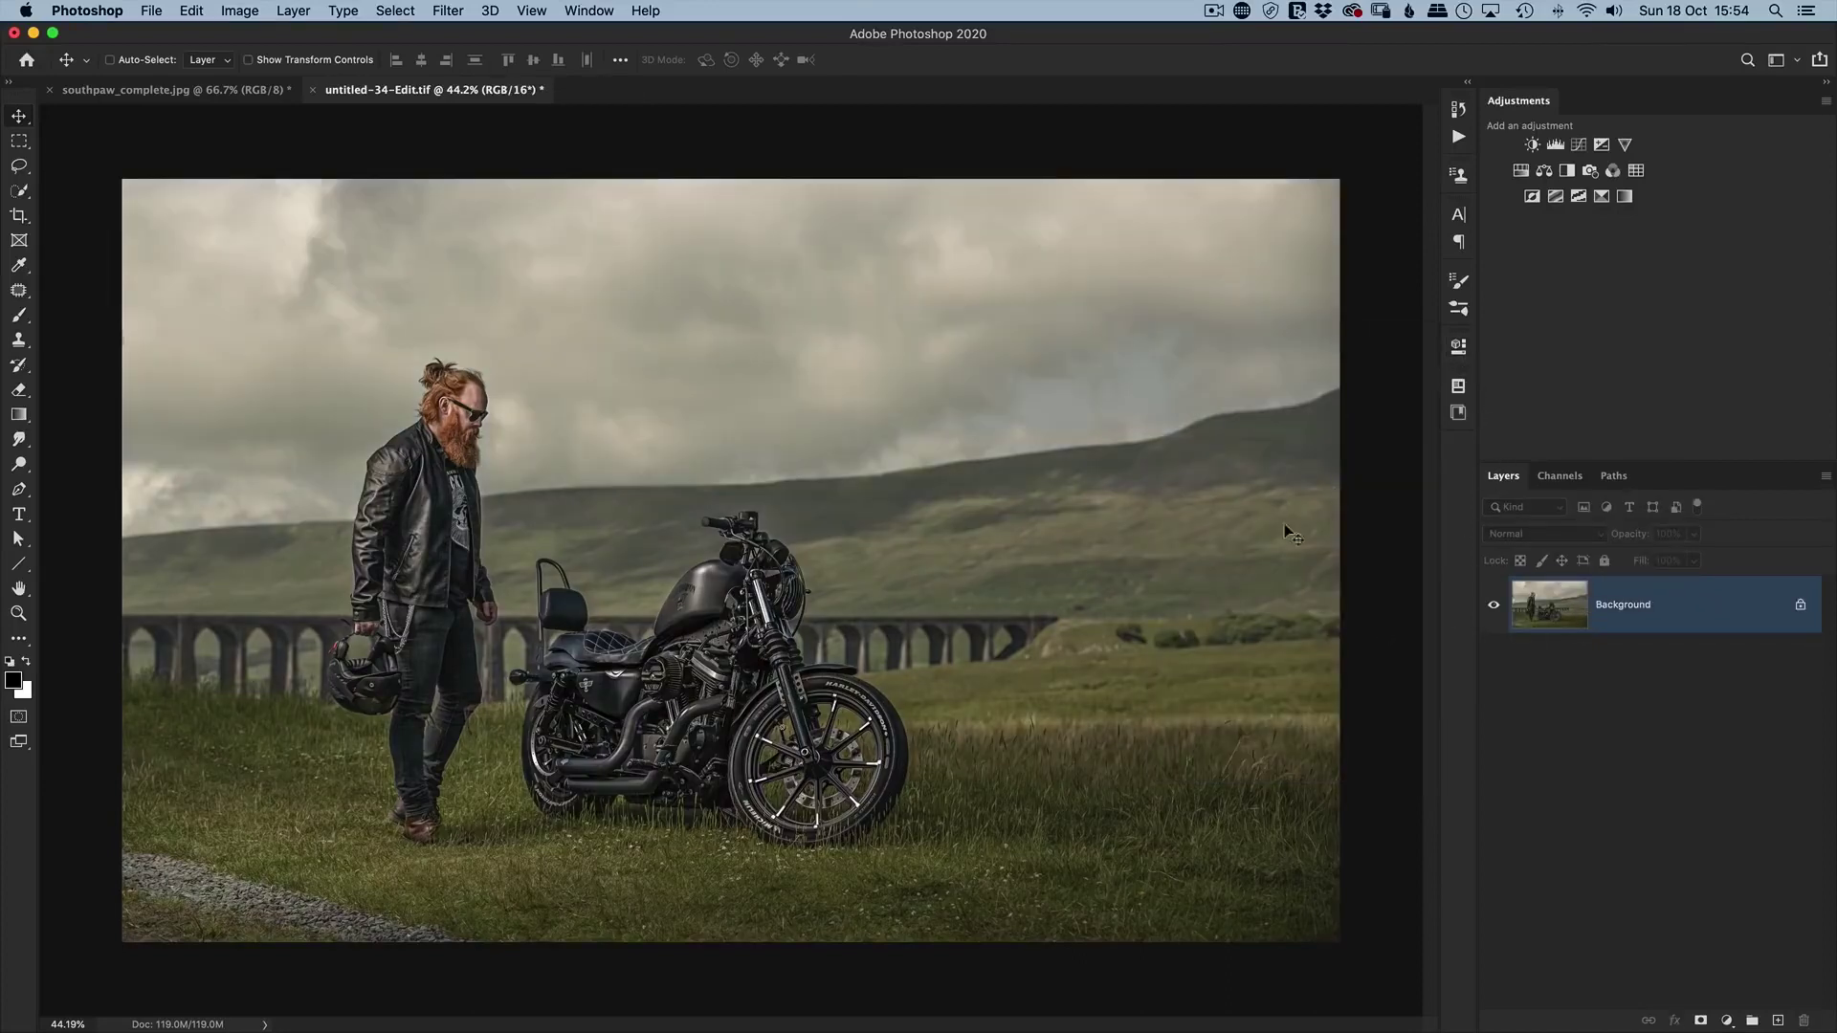
On a new Curves layer, save Find Dark & Light Colors with snapped neutral midtones as auto defaults.
{"action": "left_click", "coordinate": [1579, 146]}
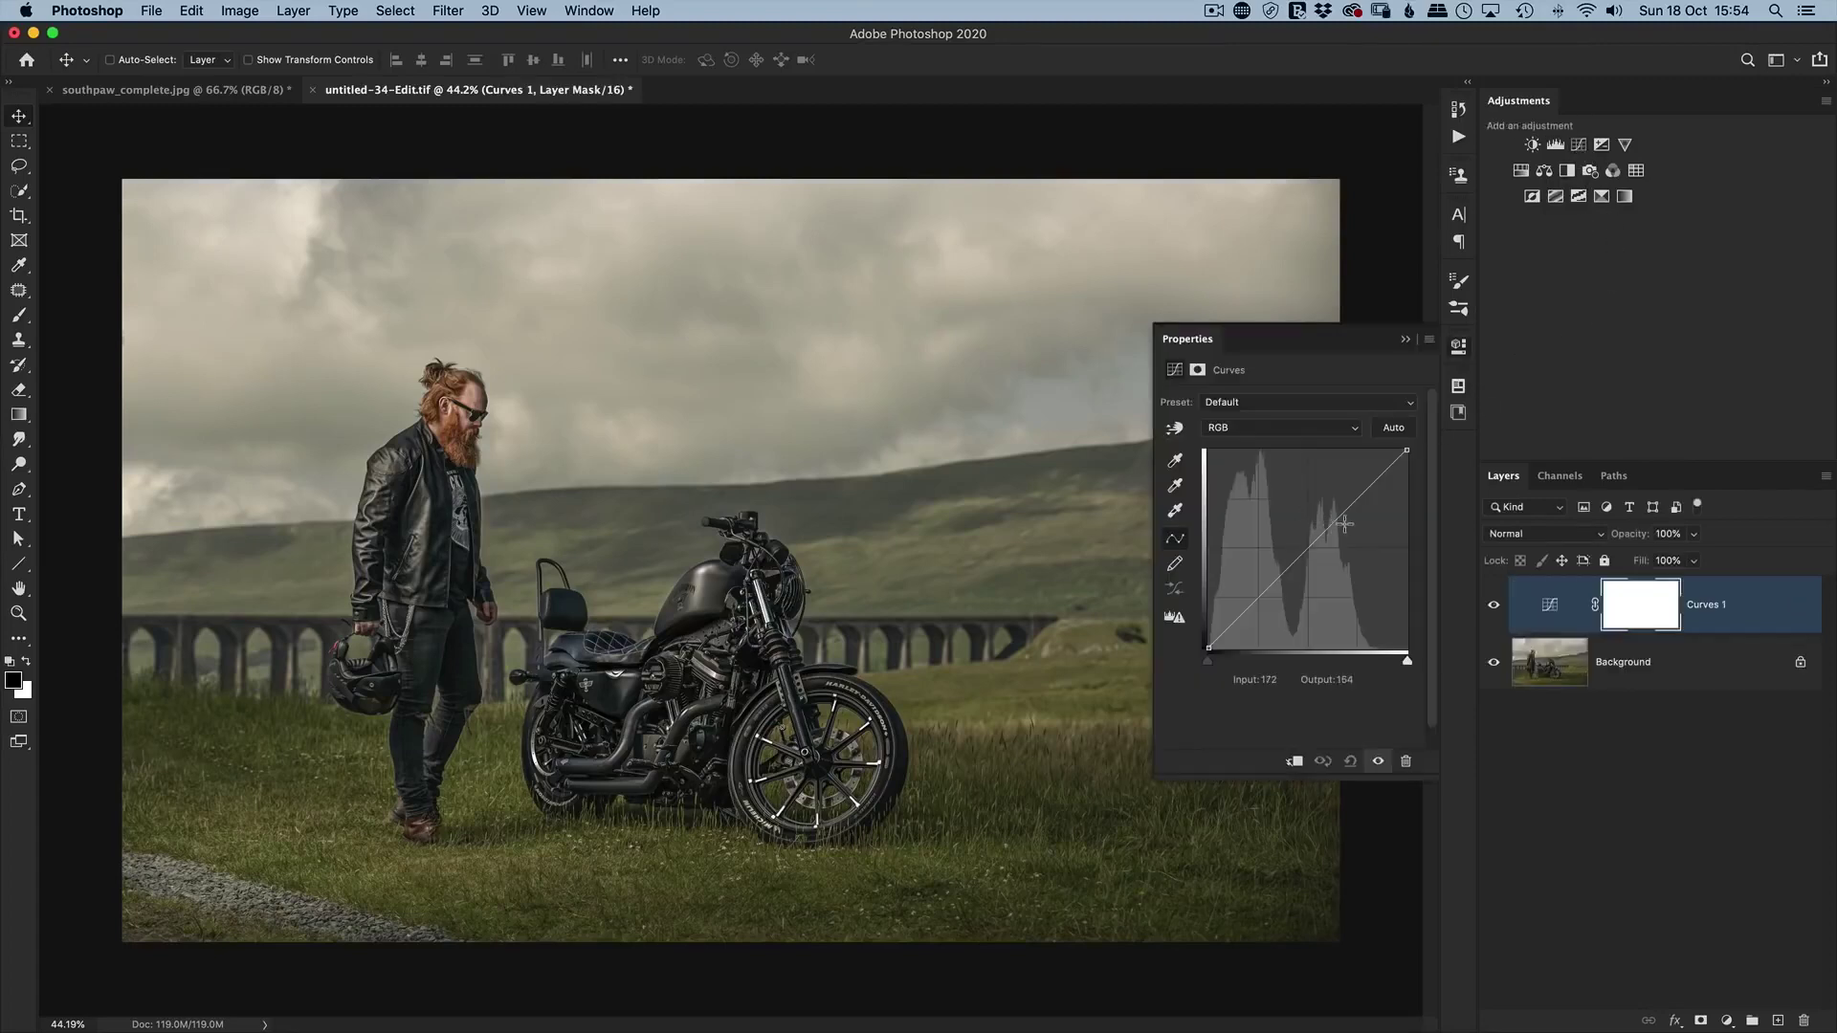
{"action": "left_click", "coordinate": [1393, 431], "text": "alt"}
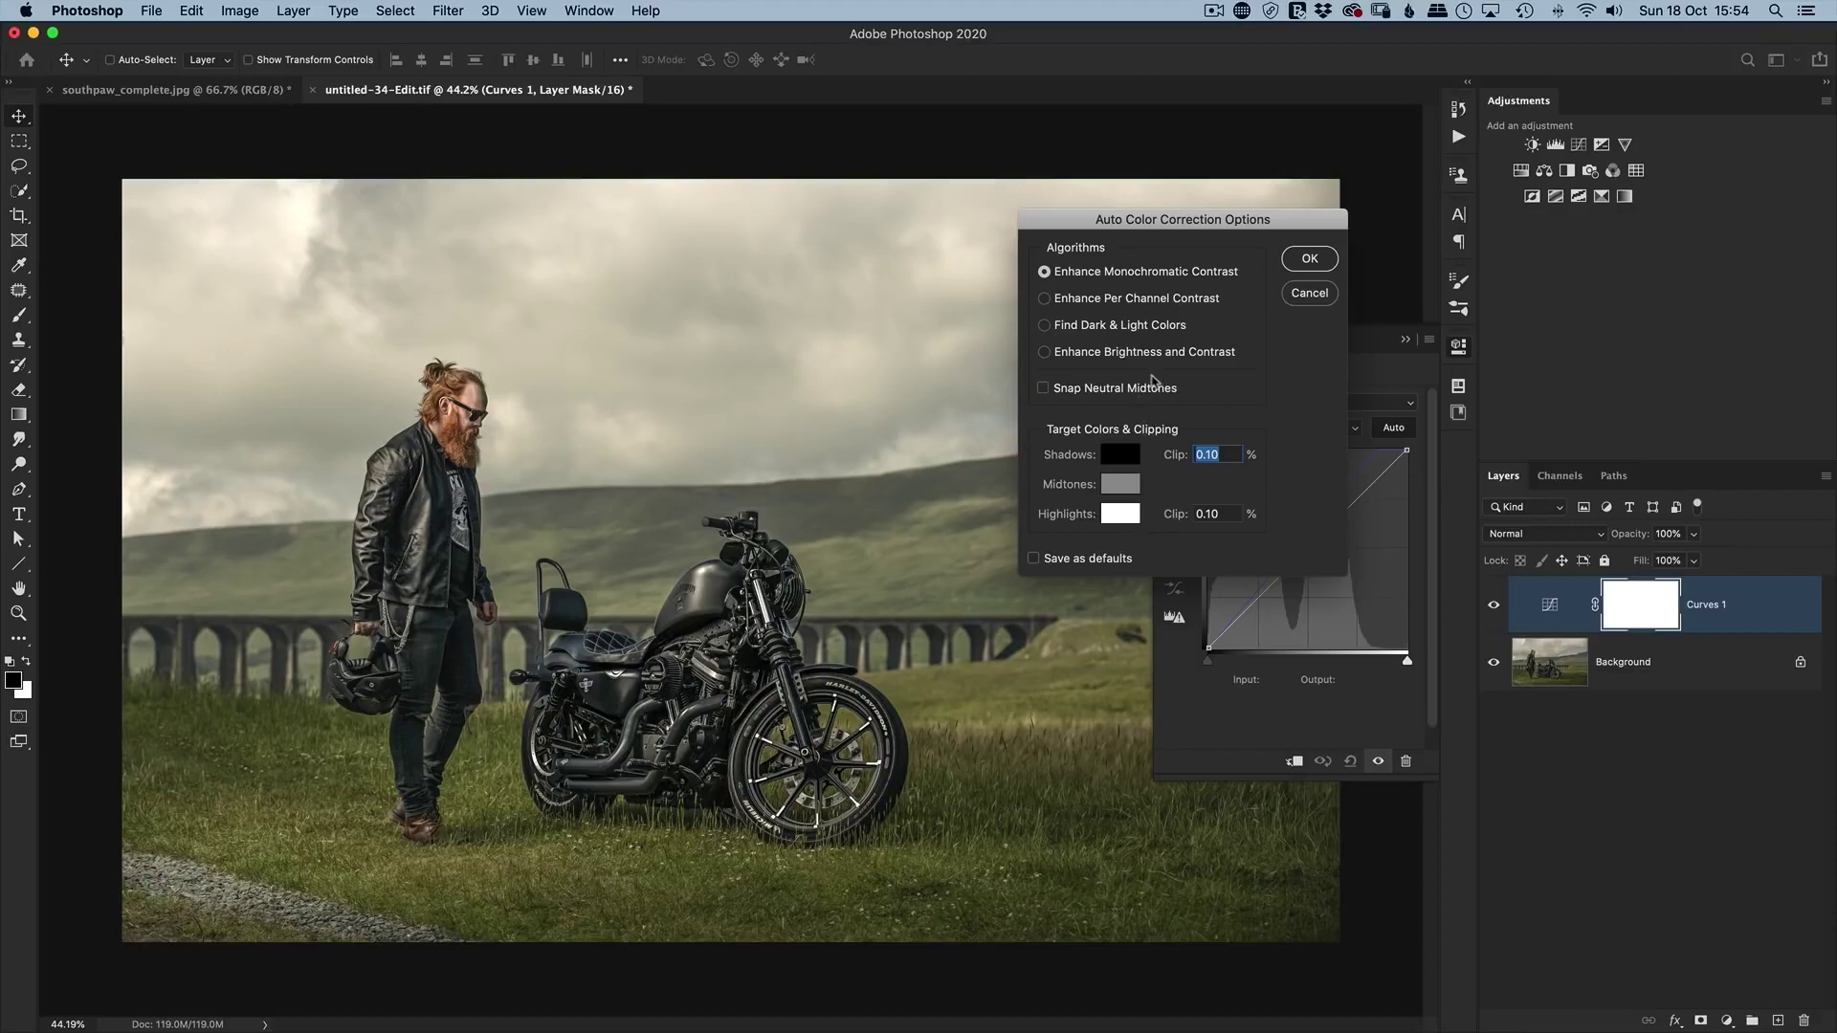
{"action": "left_click", "coordinate": [1045, 329]}
{"action": "left_click", "coordinate": [1044, 390]}
{"action": "left_click", "coordinate": [1034, 561]}
{"action": "left_click", "coordinate": [1306, 267]}
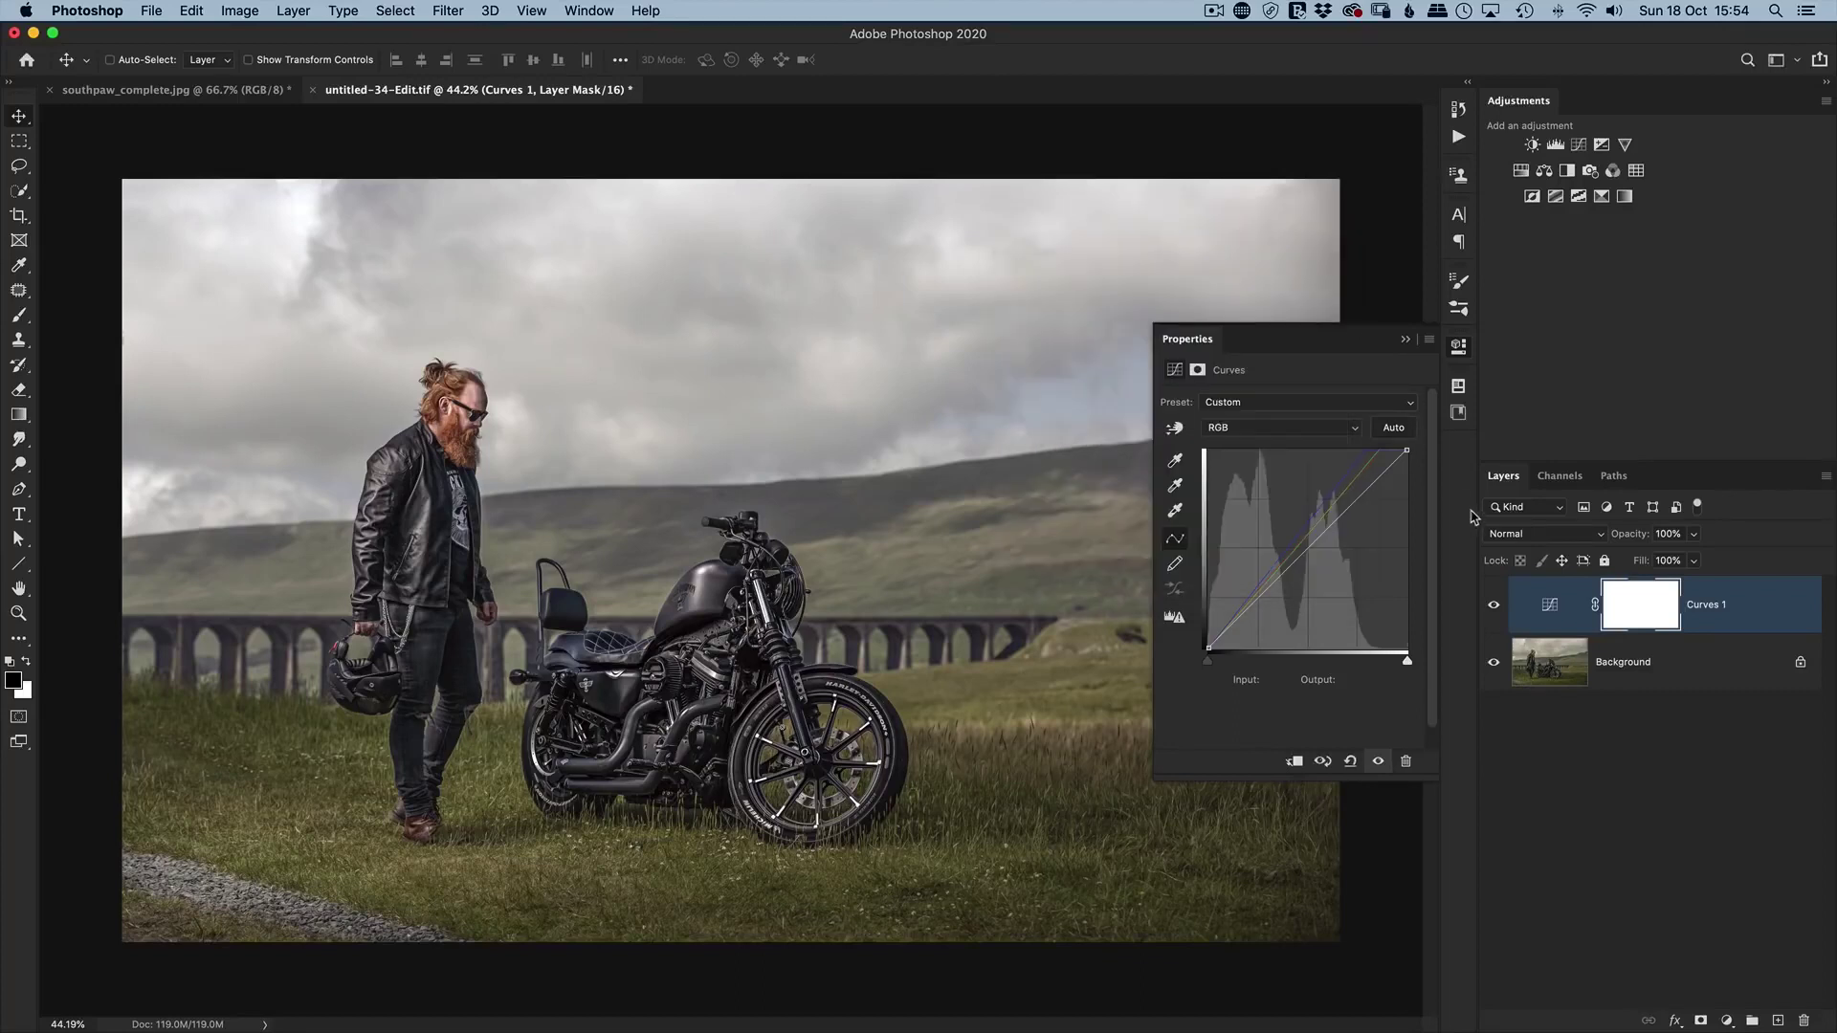
Delete Curves 1, test Auto with the new defaults on a fresh Curves layer, then delete it.
{"action": "left_click", "coordinate": [1458, 350]}
{"action": "key", "text": "BackSpace"}
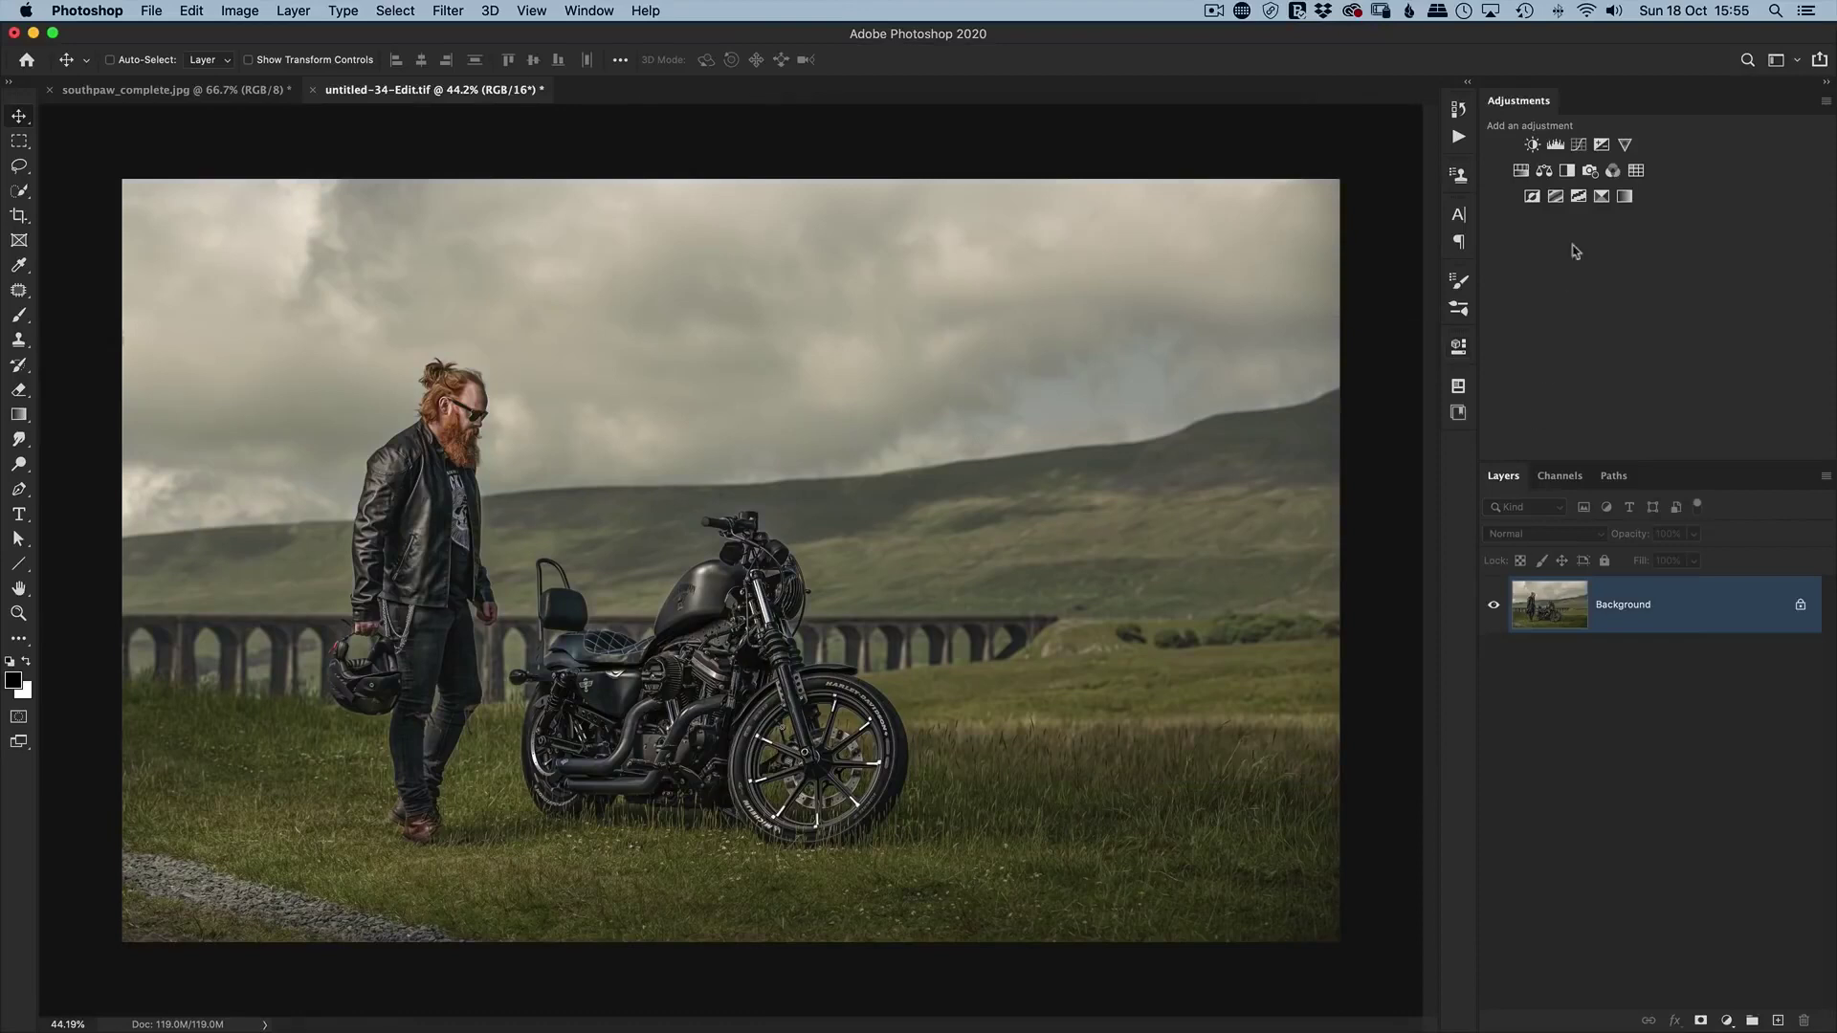
{"action": "left_click", "coordinate": [1578, 144]}
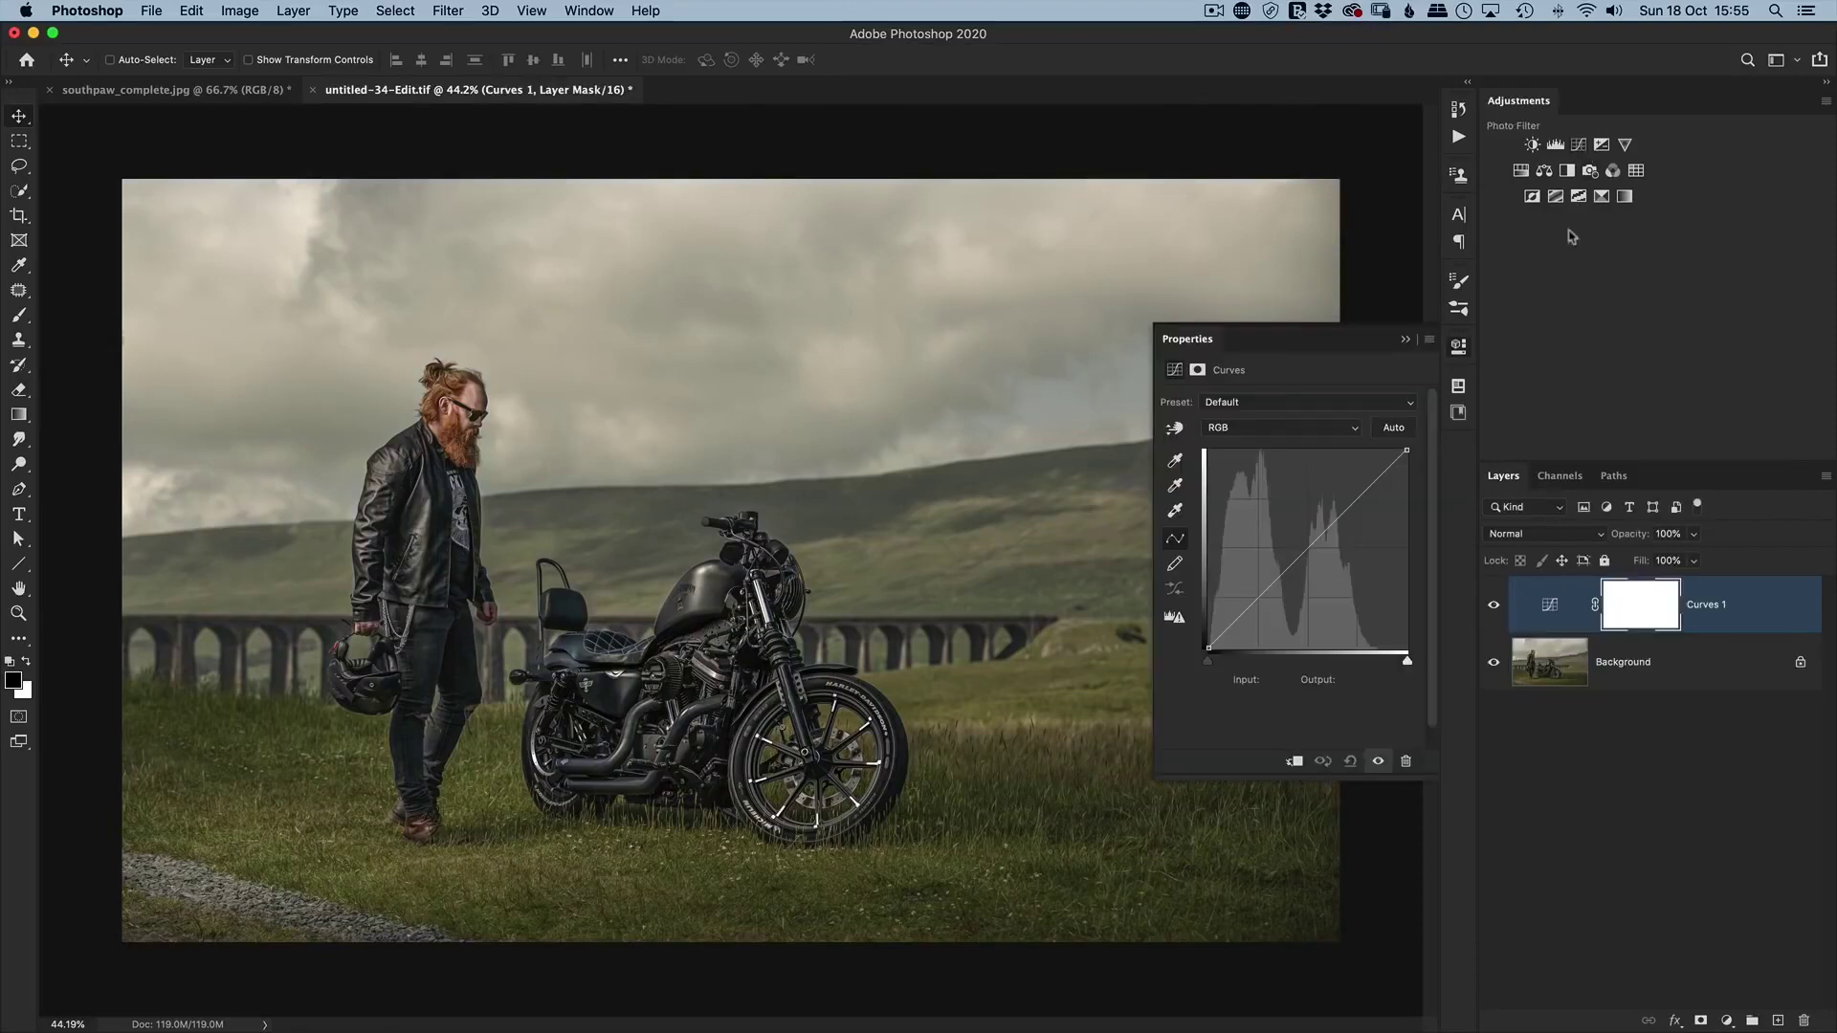
{"action": "left_click", "coordinate": [1395, 429]}
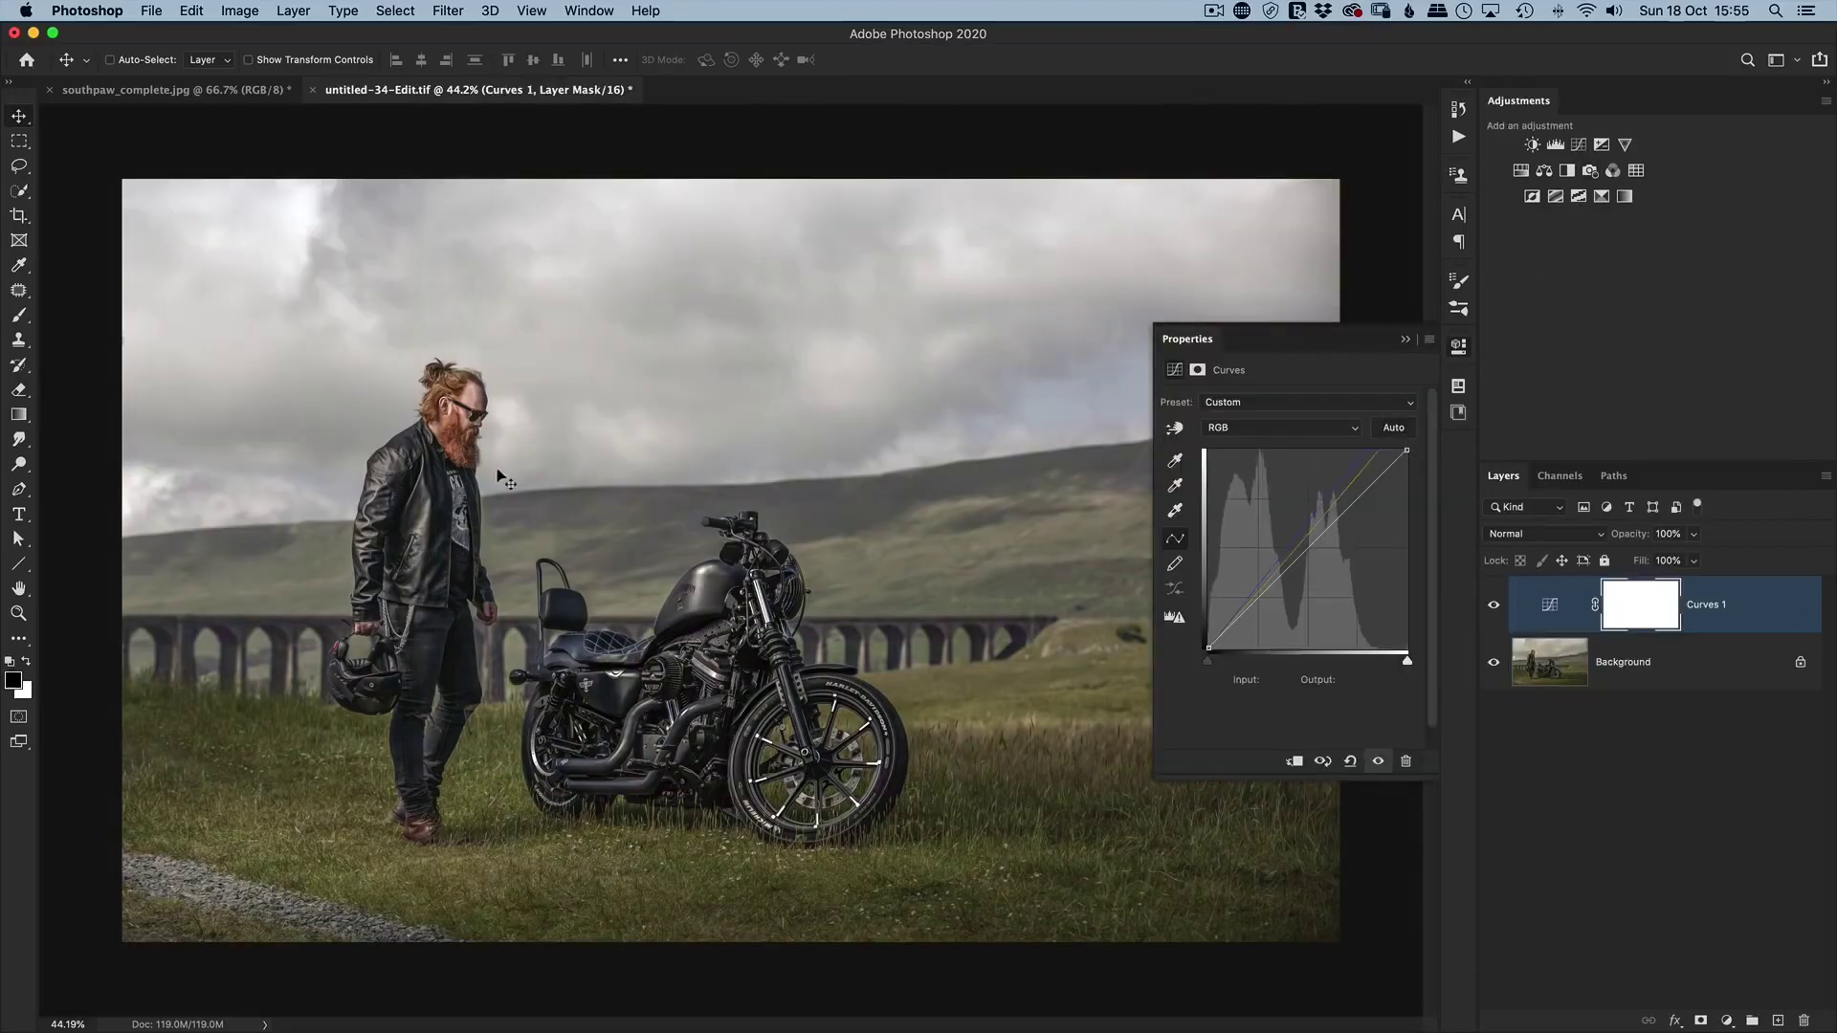
{"action": "left_click", "coordinate": [1396, 433], "text": "alt"}
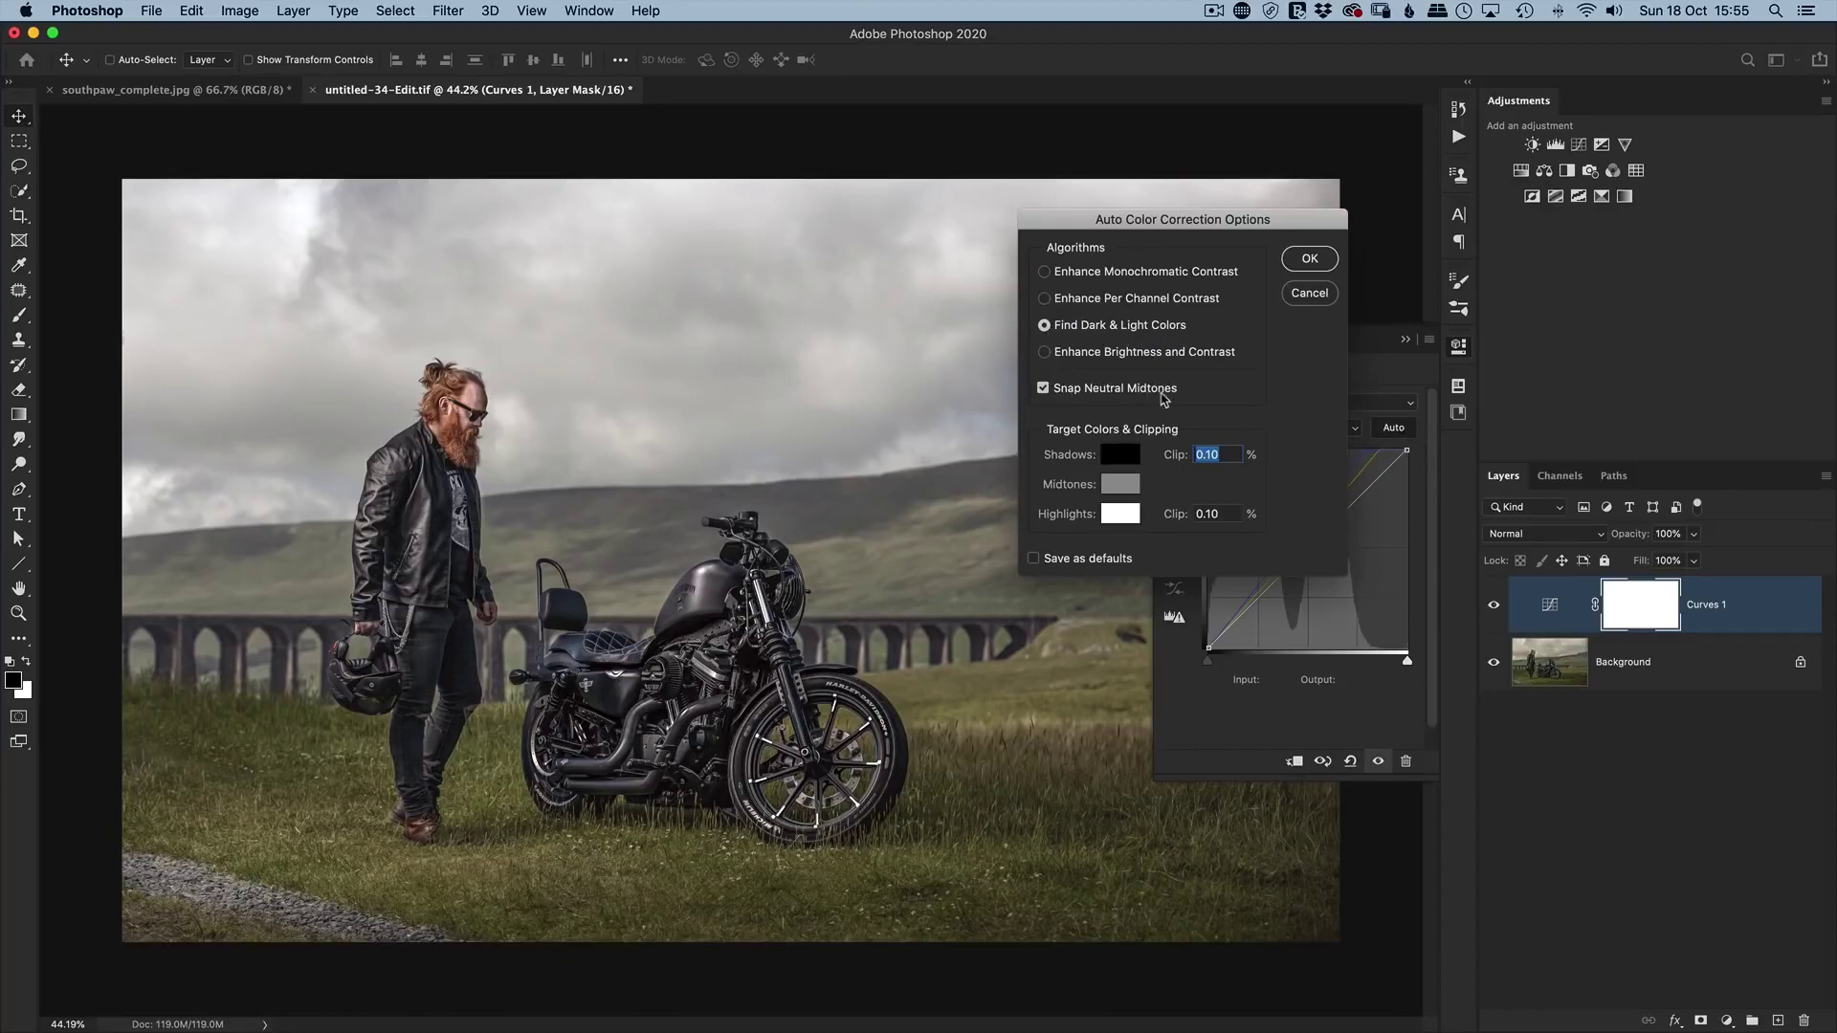
{"action": "left_click", "coordinate": [1310, 262]}
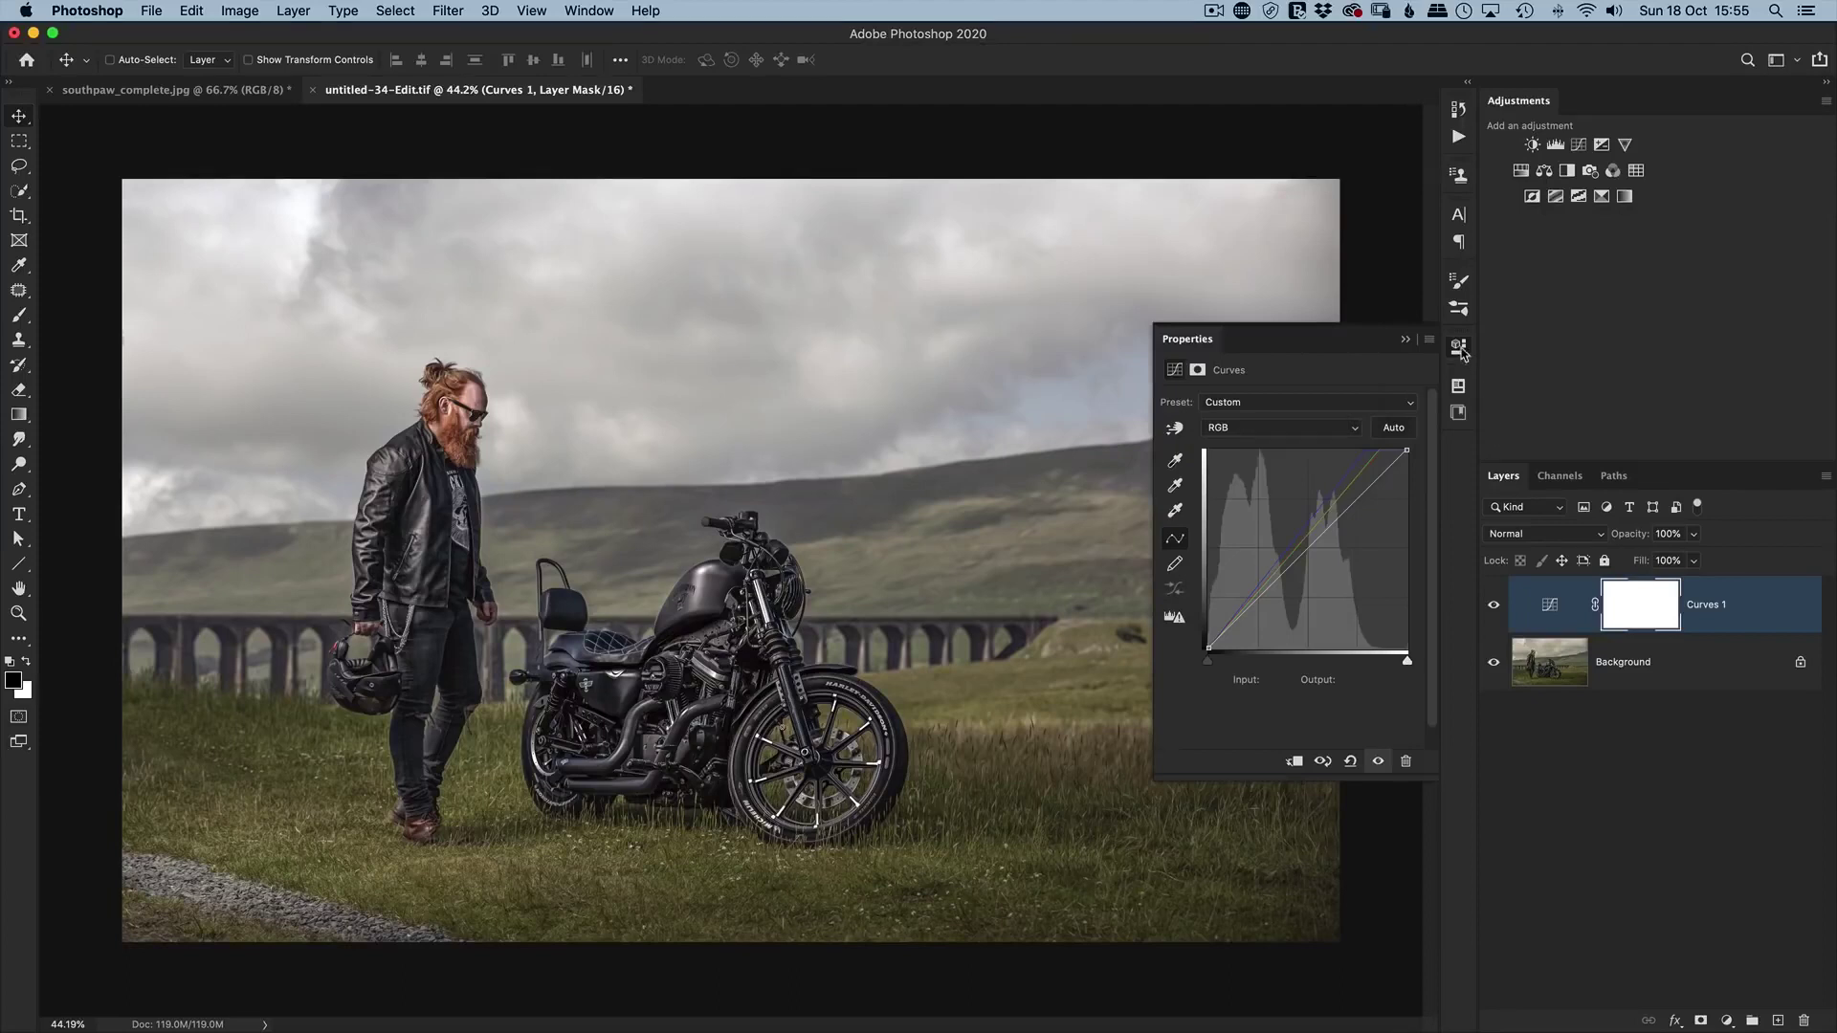
{"action": "left_click", "coordinate": [1550, 604]}
{"action": "key", "text": "BackSpace"}
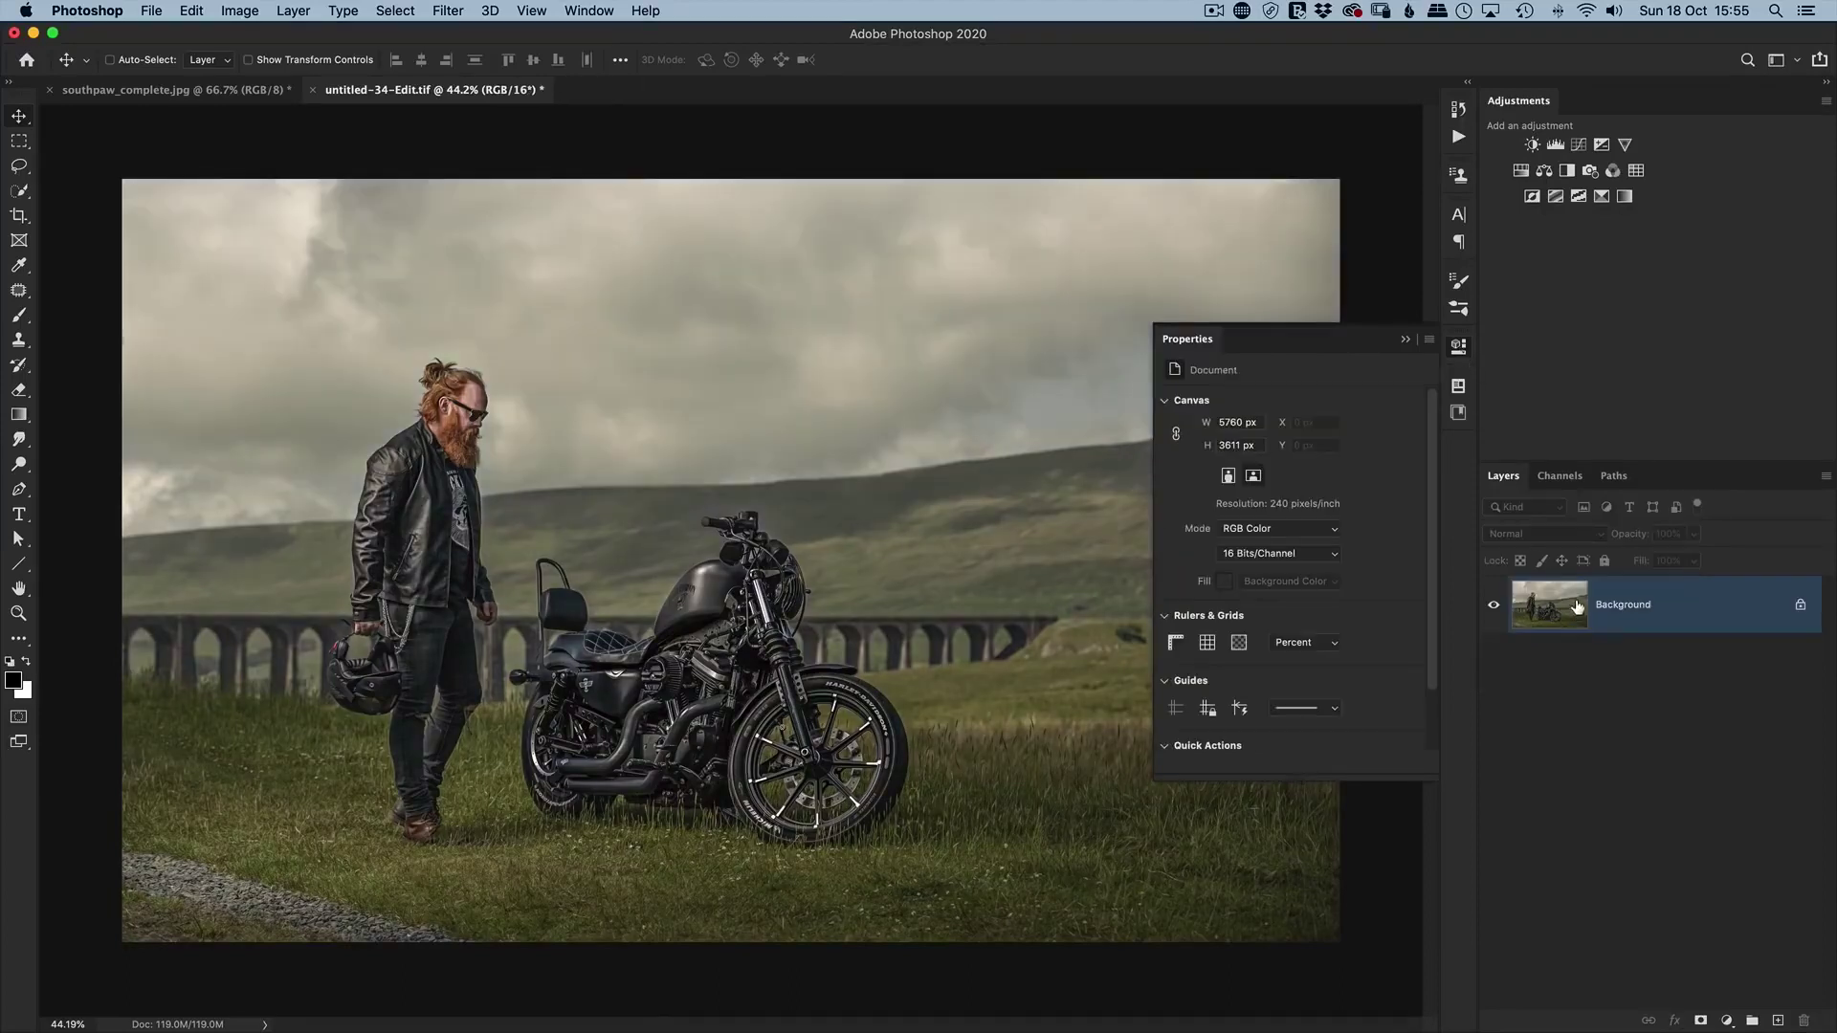
Add a Curves layer to southpaw_complete.jpg and auto-correct it with the saved defaults.
{"action": "left_click", "coordinate": [222, 90]}
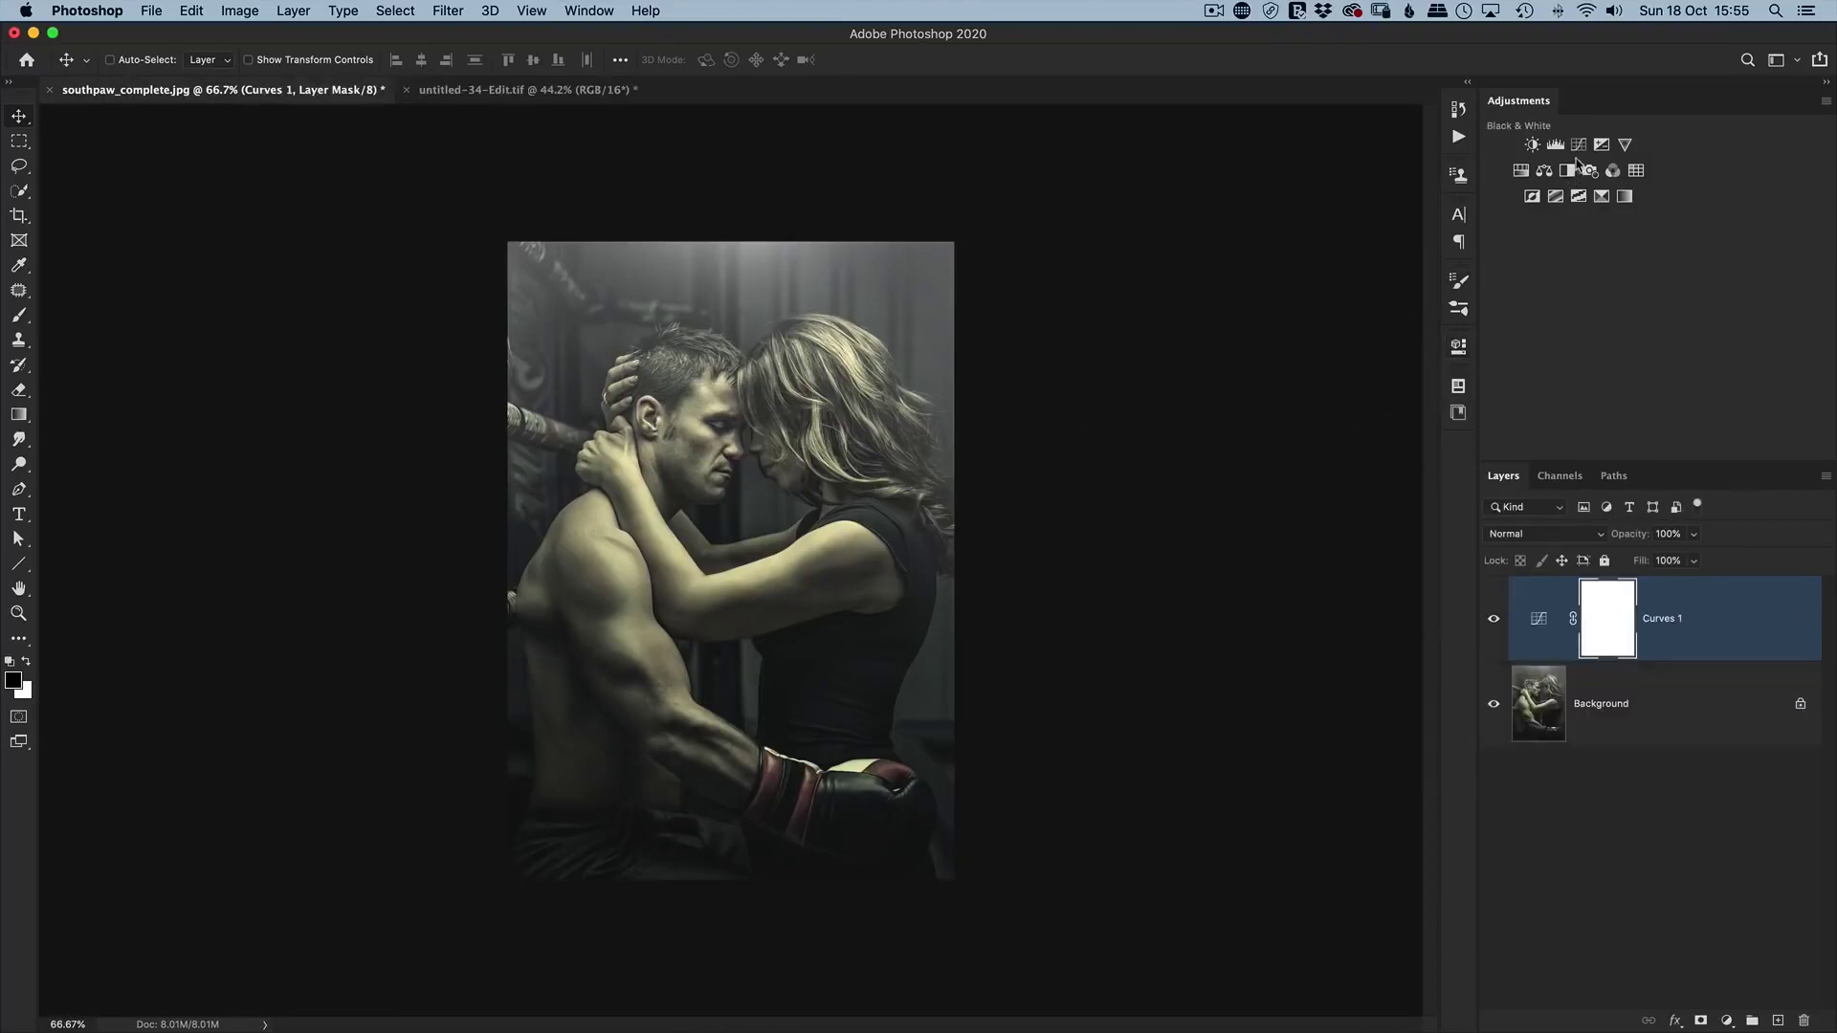
{"action": "left_click", "coordinate": [1581, 150]}
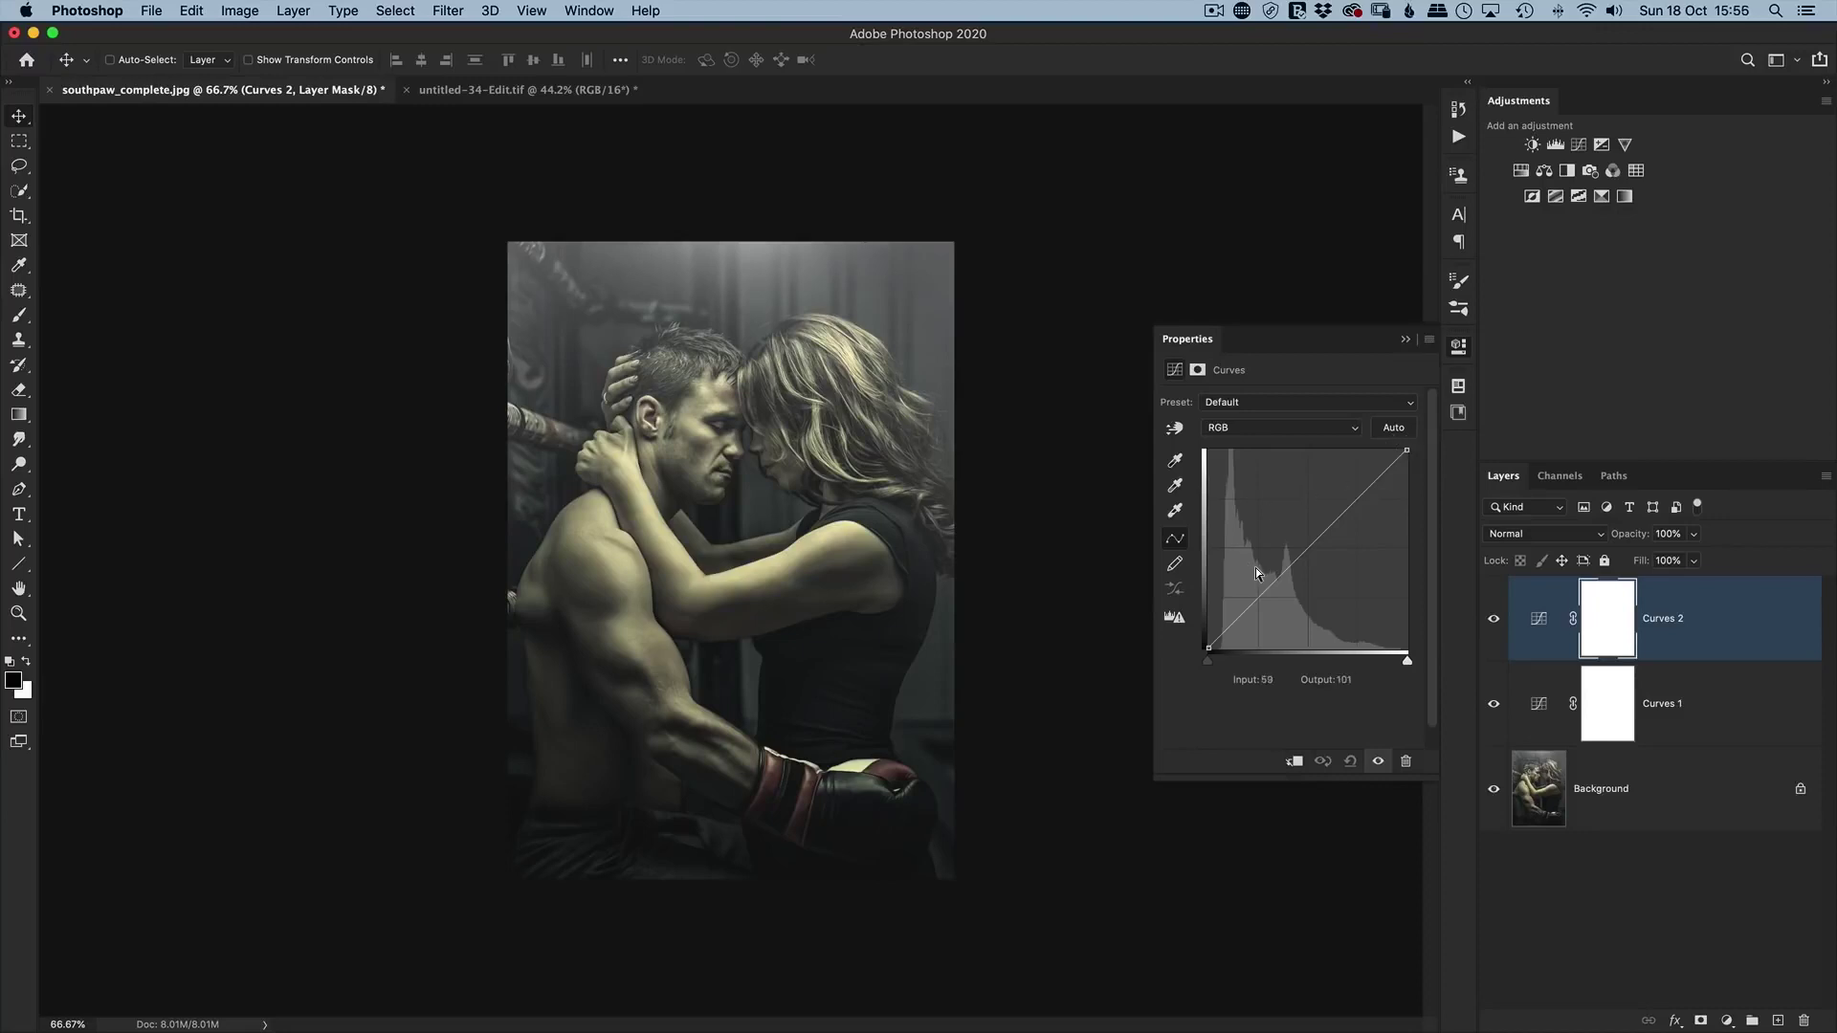
{"action": "left_click", "coordinate": [1395, 430]}
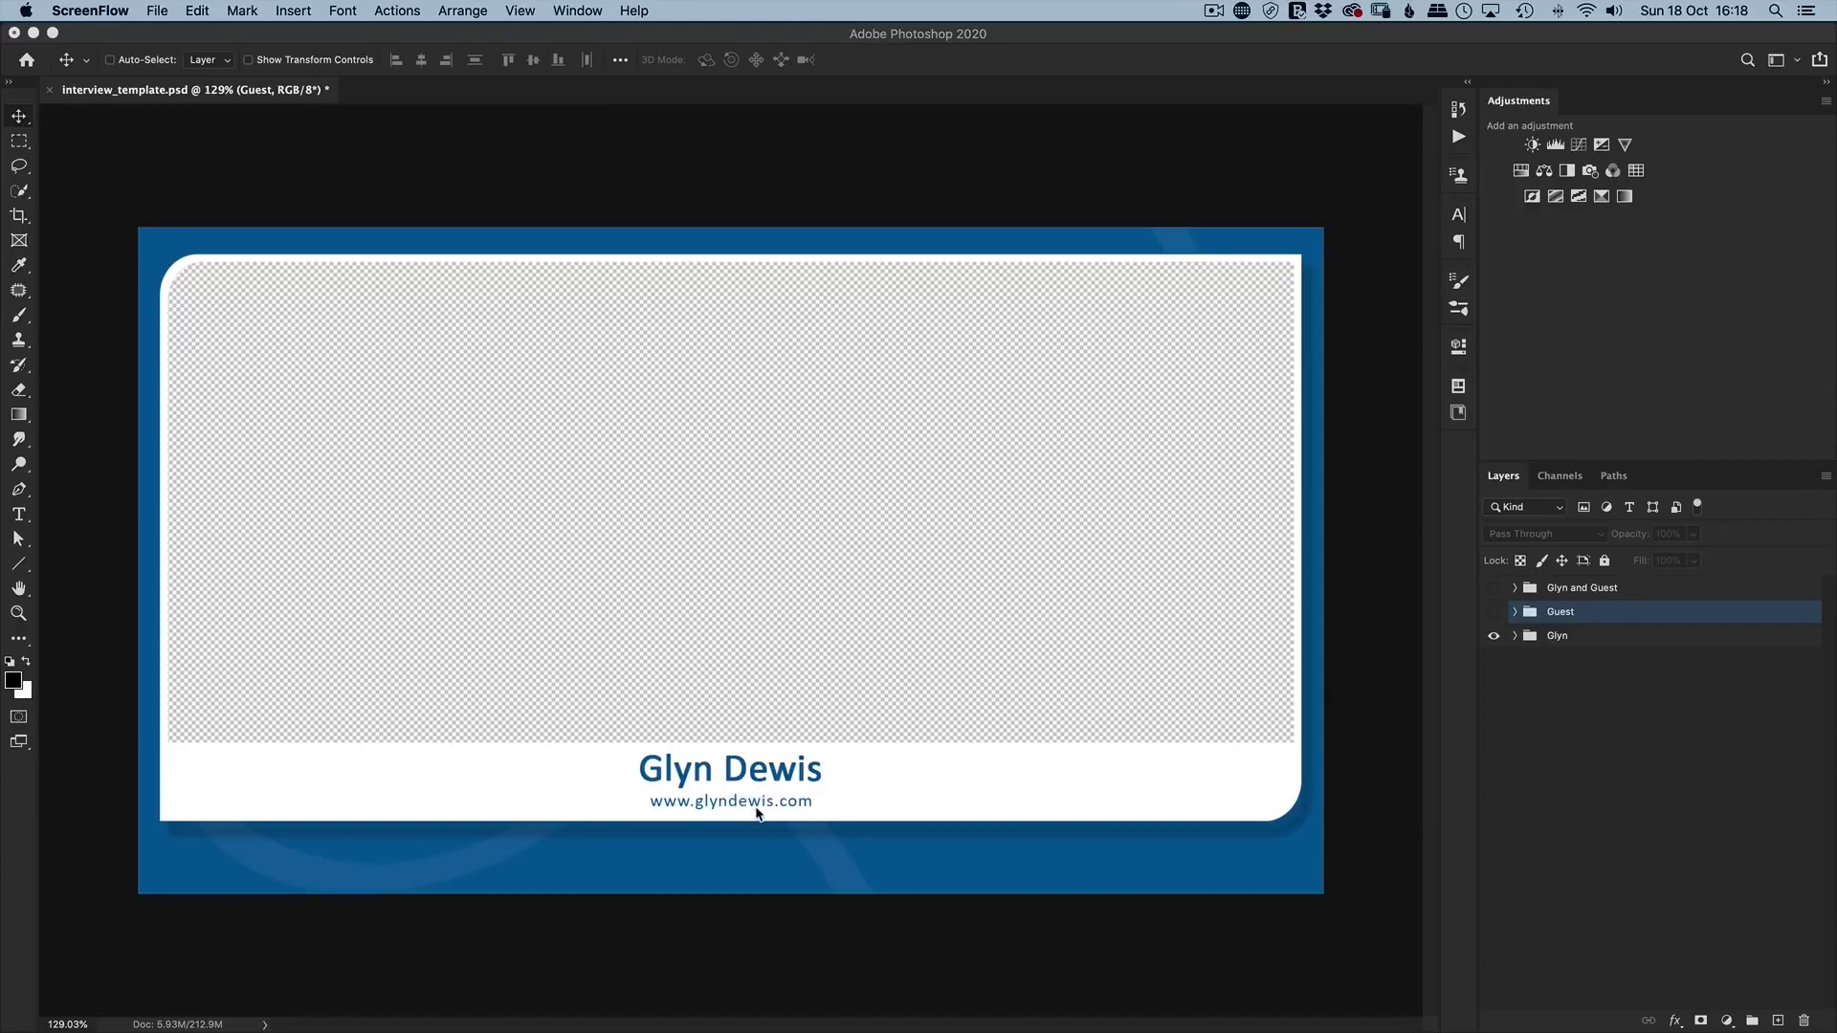
Show the Guest group and the host-and-guest two-card group, and inspect the guest name text.
{"action": "left_click", "coordinate": [1494, 613]}
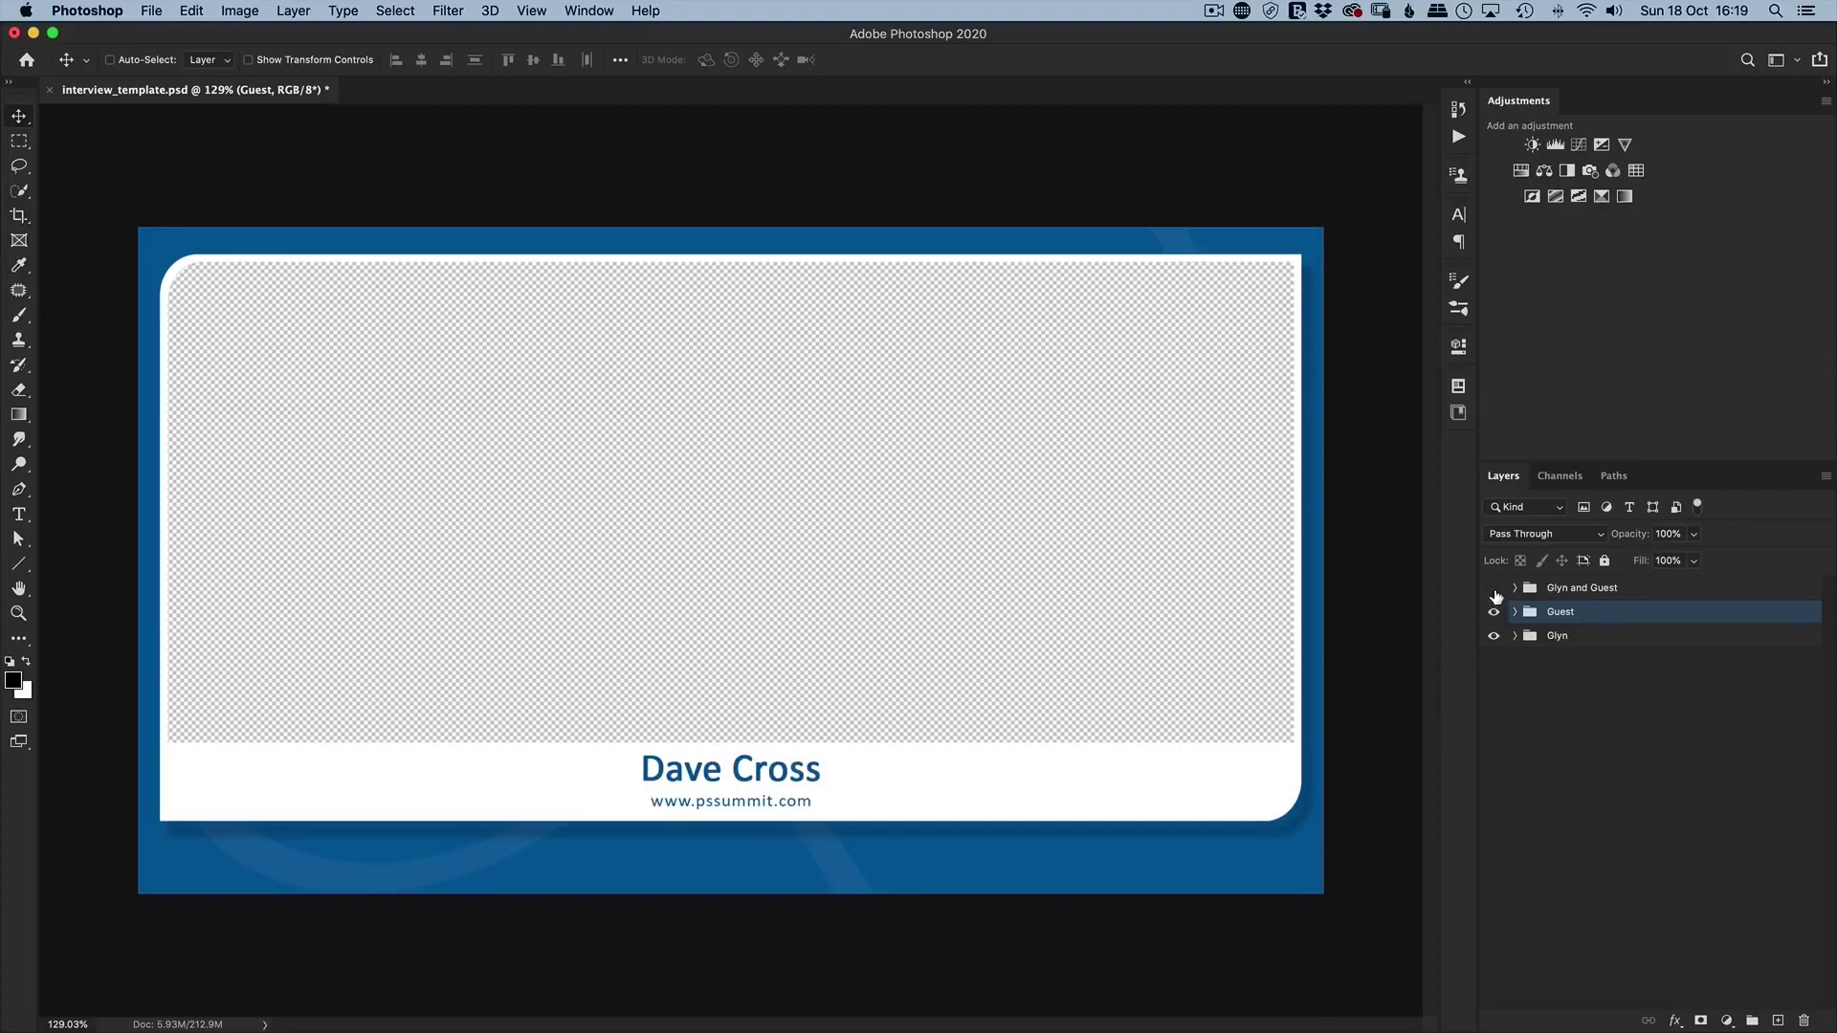
{"action": "left_click", "coordinate": [1493, 589]}
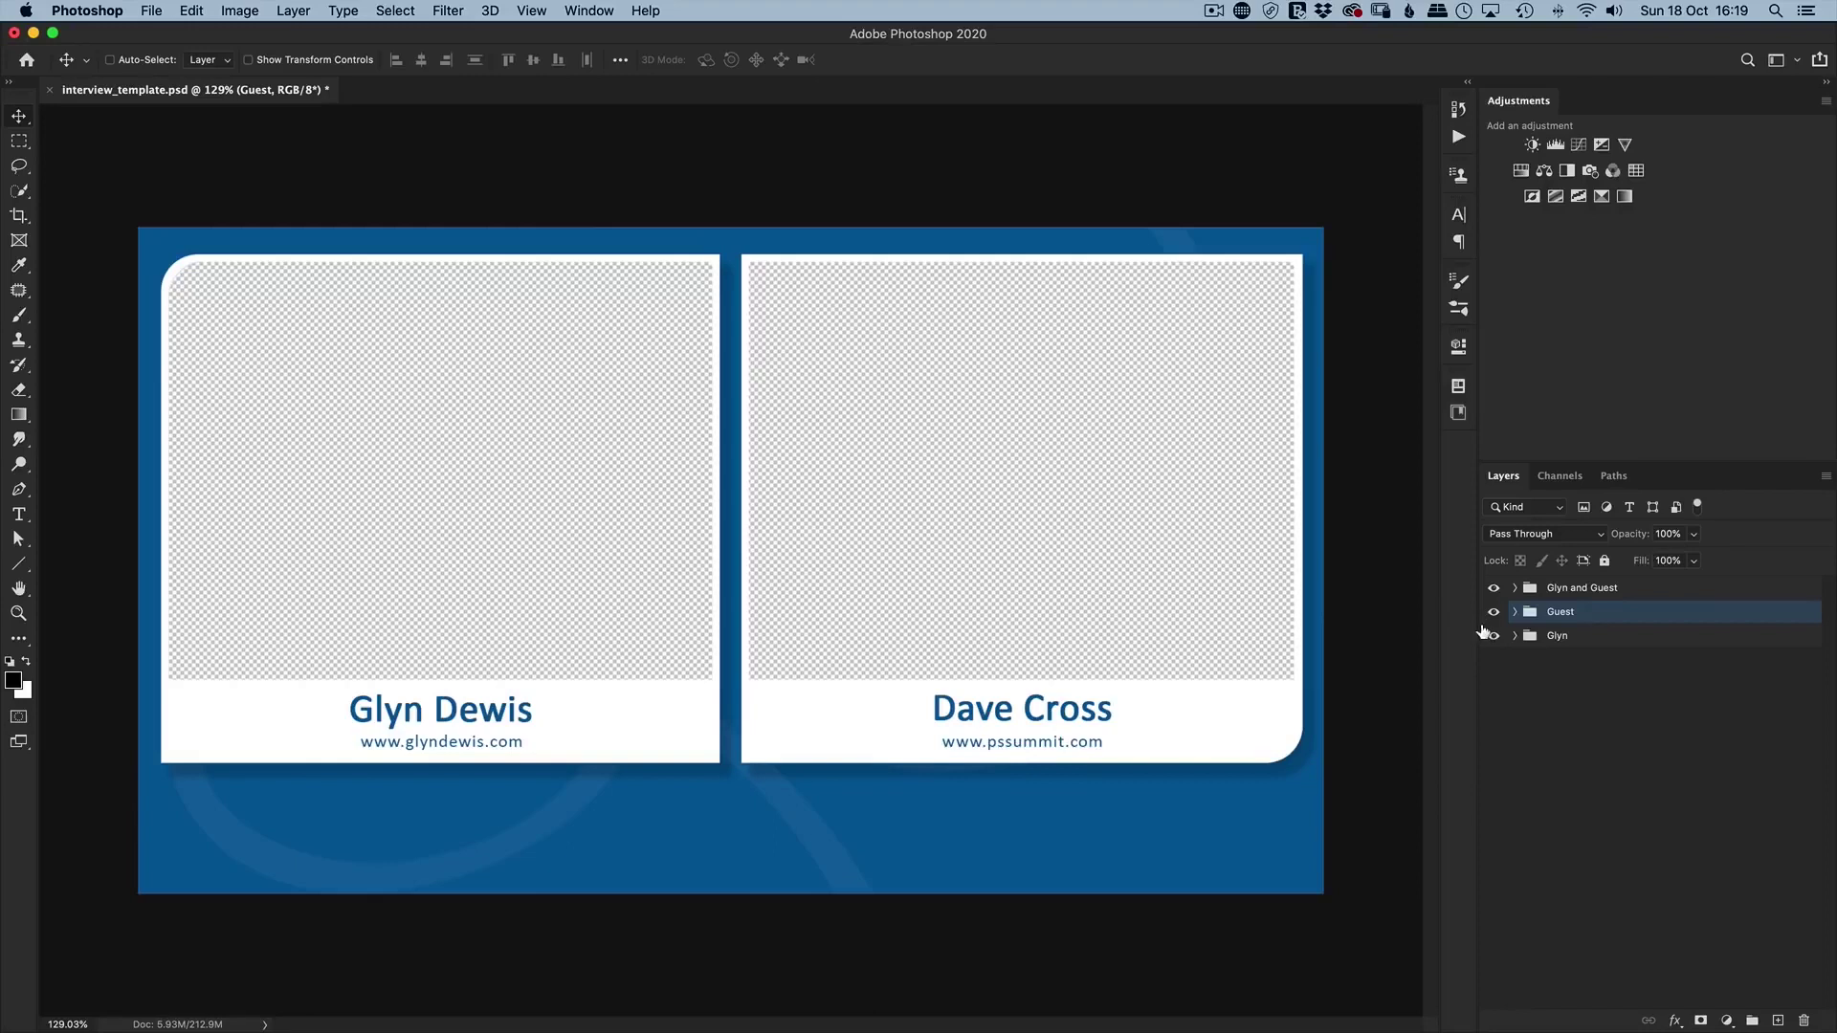
{"action": "left_click", "coordinate": [1514, 587]}
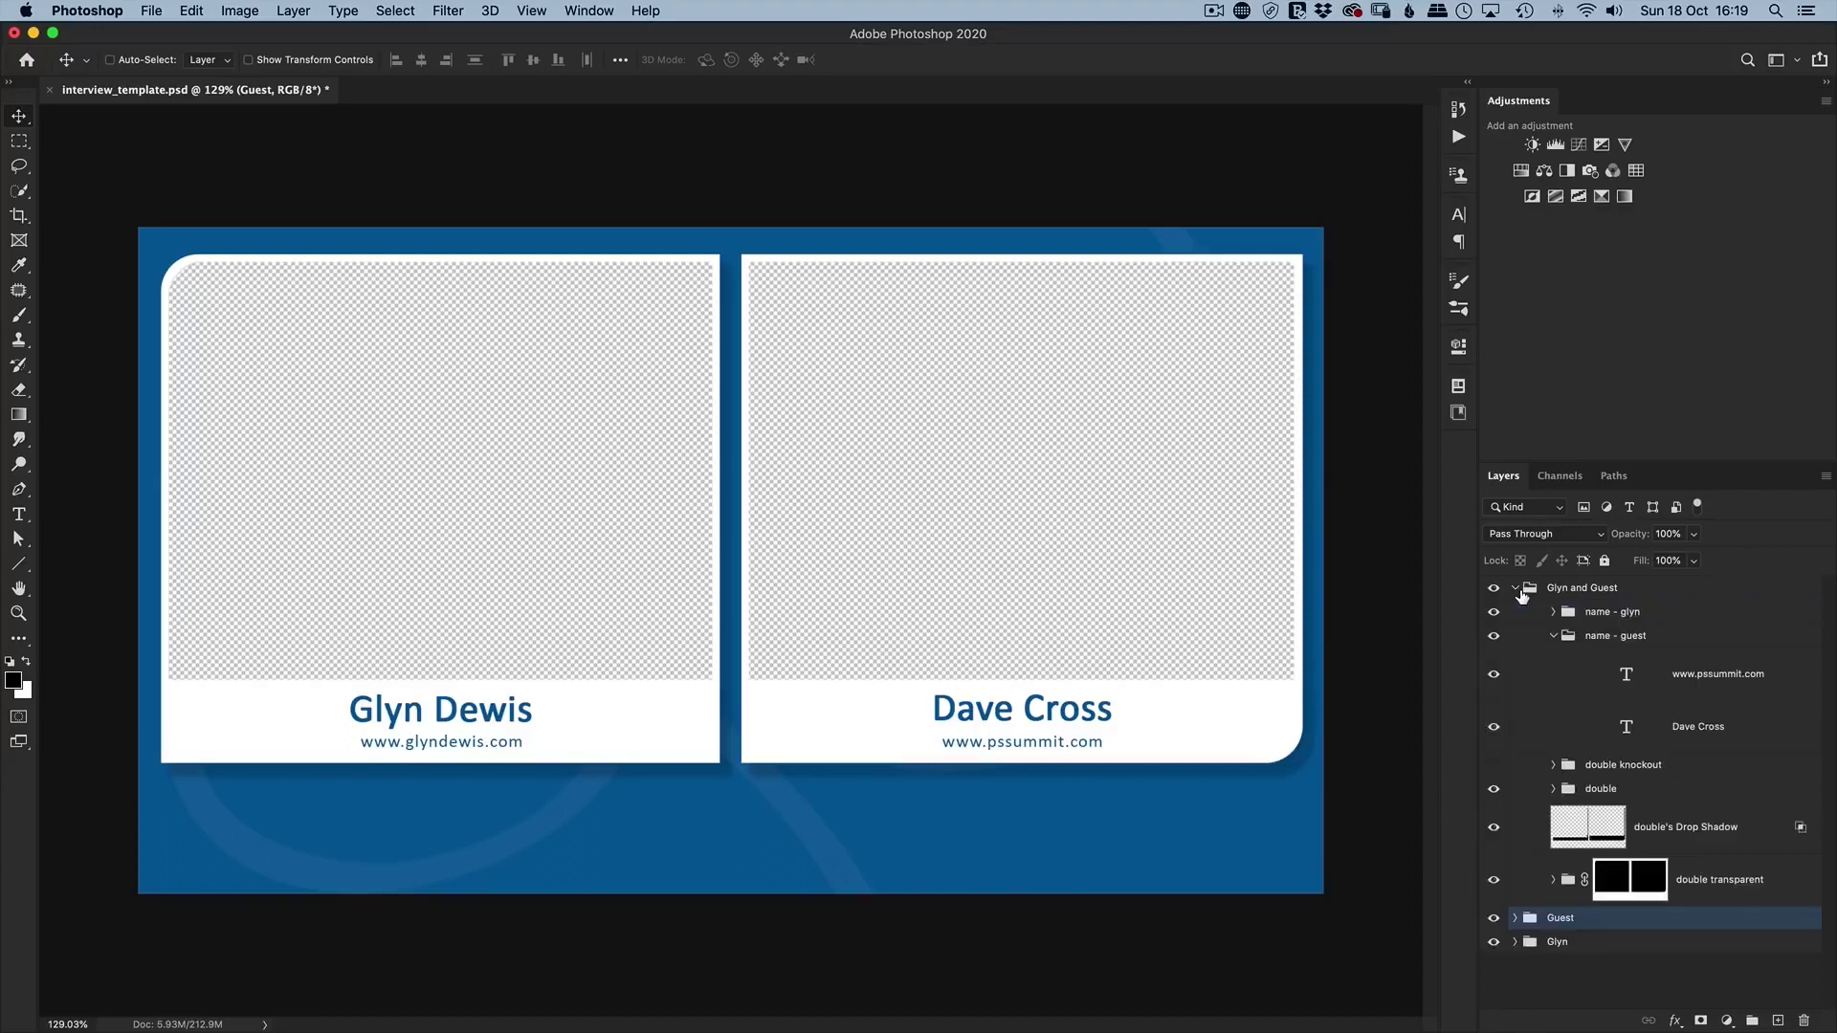
{"action": "double_click", "coordinate": [1626, 729]}
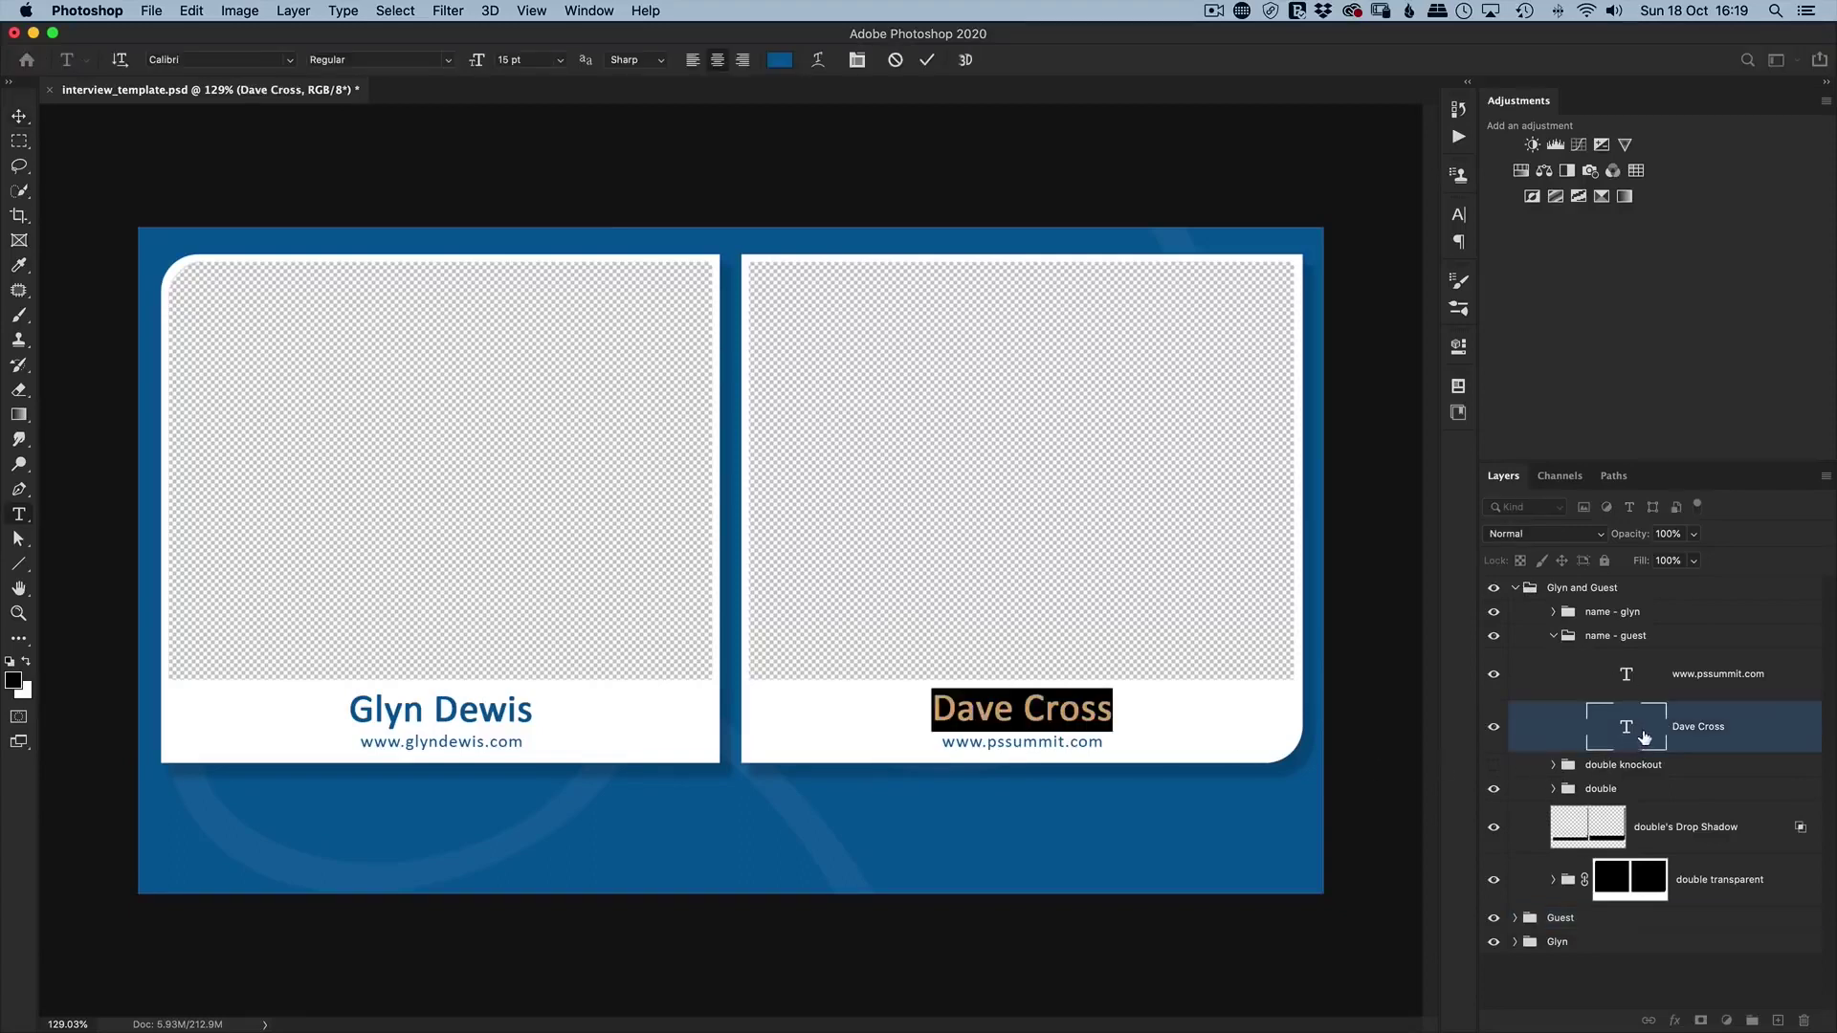
{"action": "left_click", "coordinate": [1553, 635]}
{"action": "key", "text": "v"}
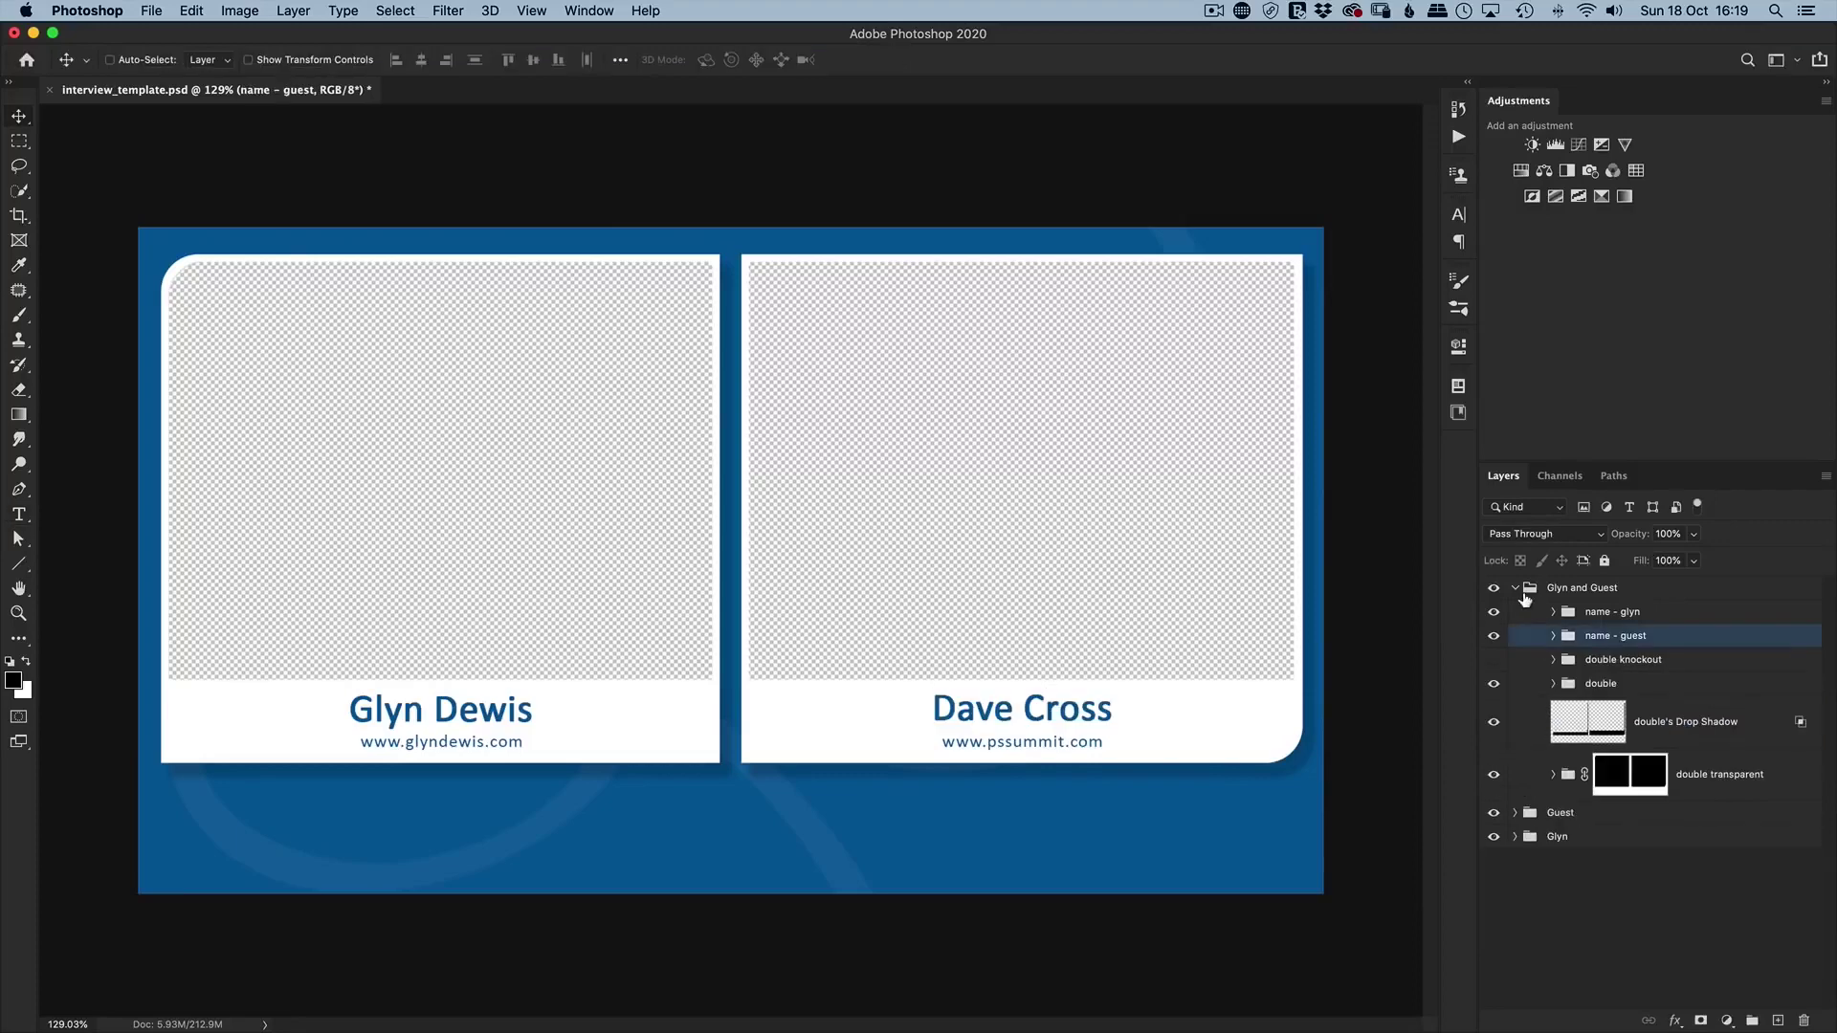
Collapse the groups and hide the two-card group, leaving only the single guest card visible.
{"action": "left_click", "coordinate": [1530, 589]}
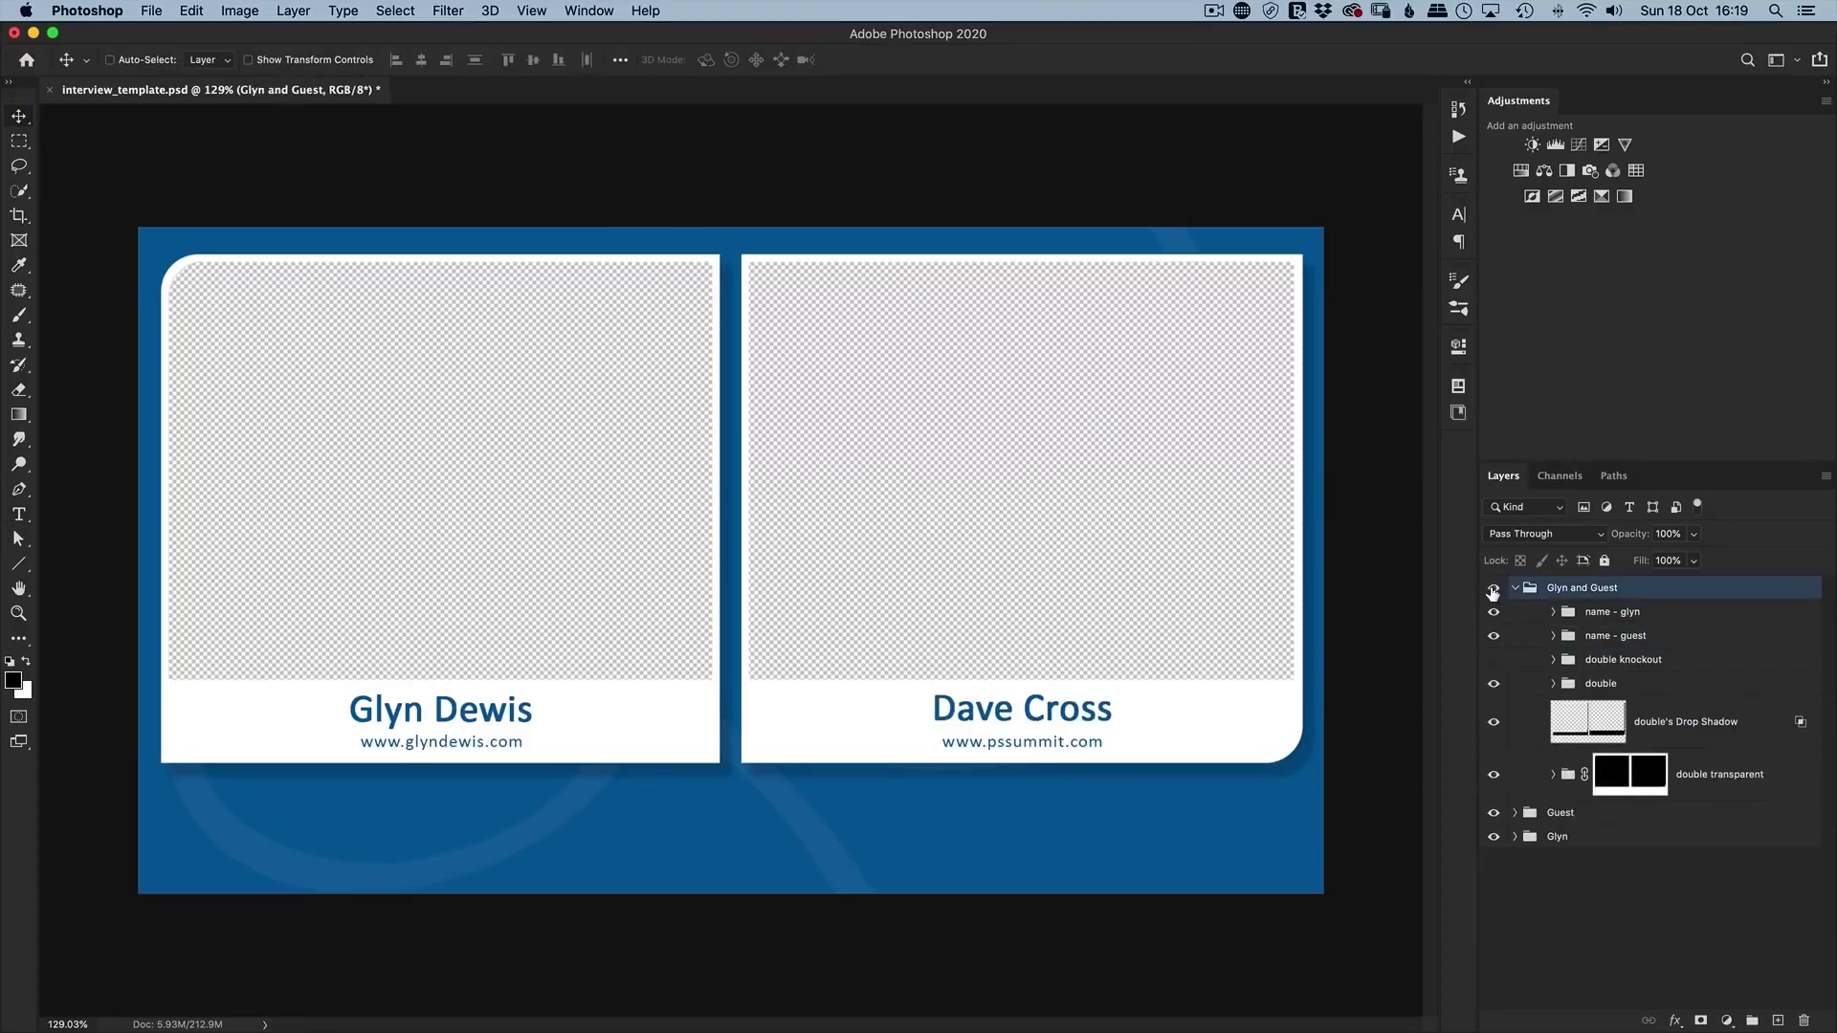
{"action": "left_click", "coordinate": [1513, 587]}
{"action": "left_click", "coordinate": [1494, 588]}
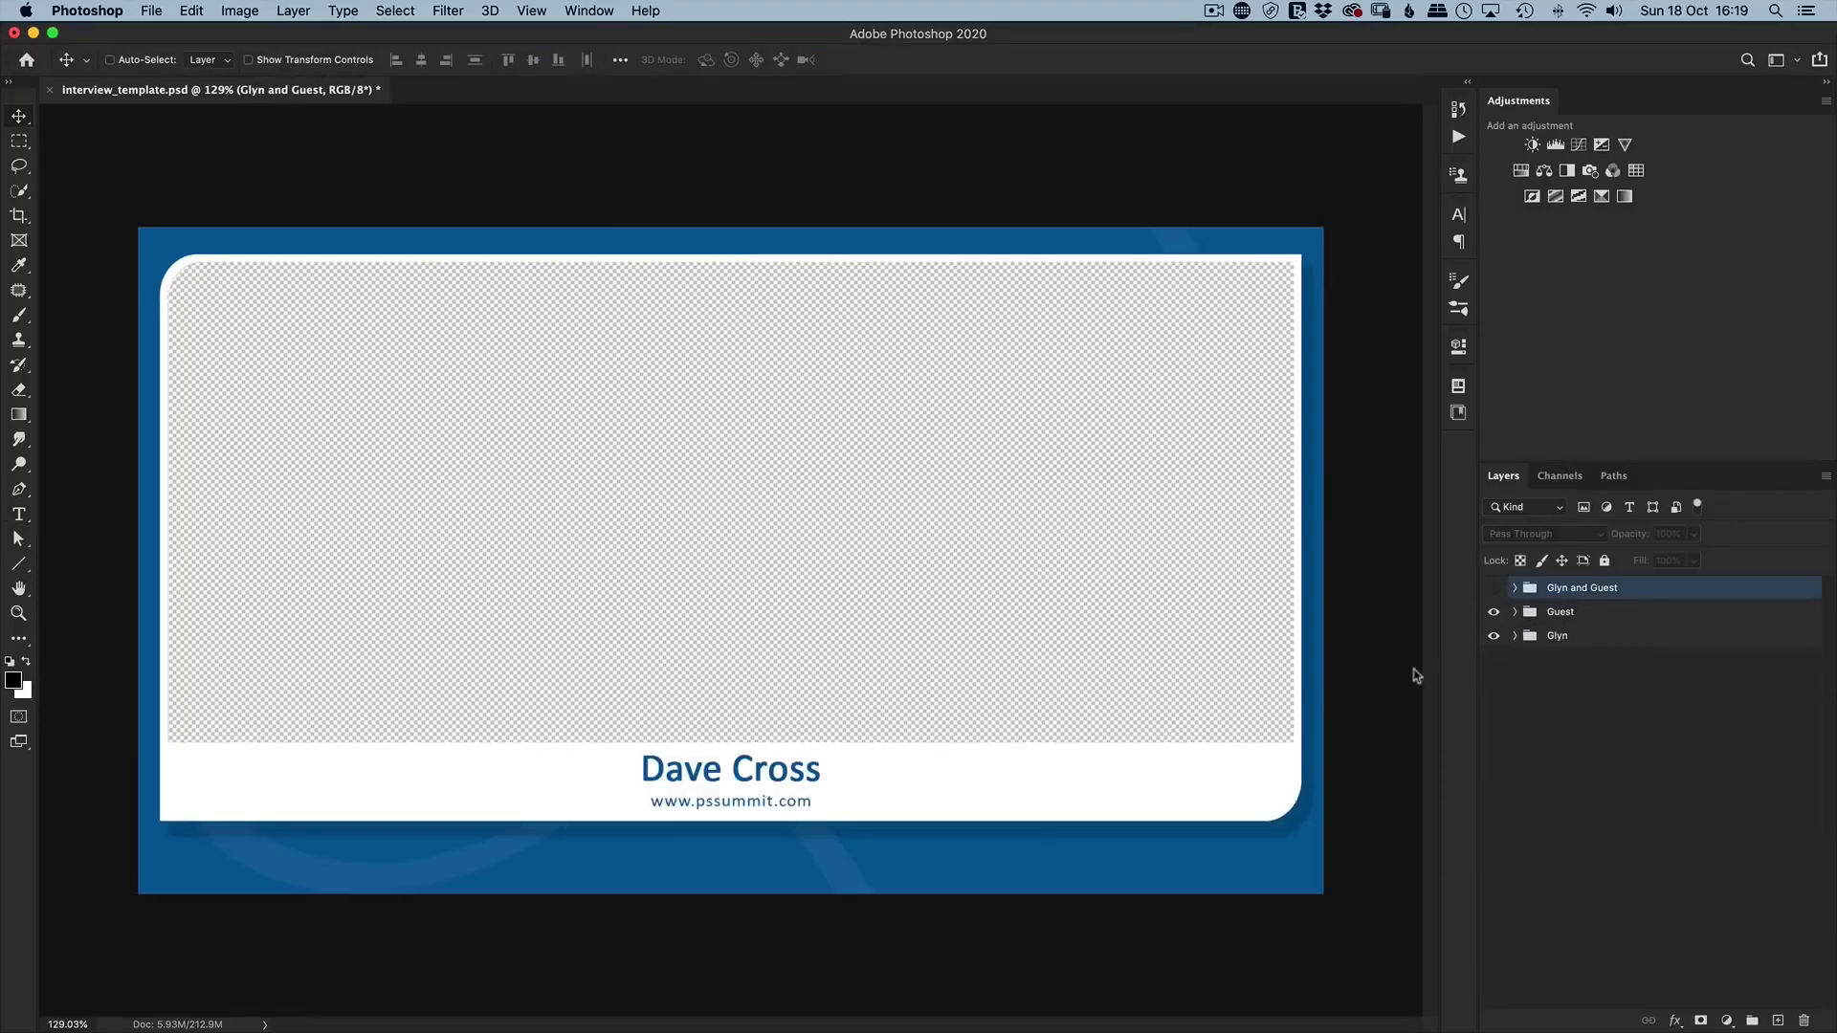
{"action": "left_click", "coordinate": [1514, 612]}
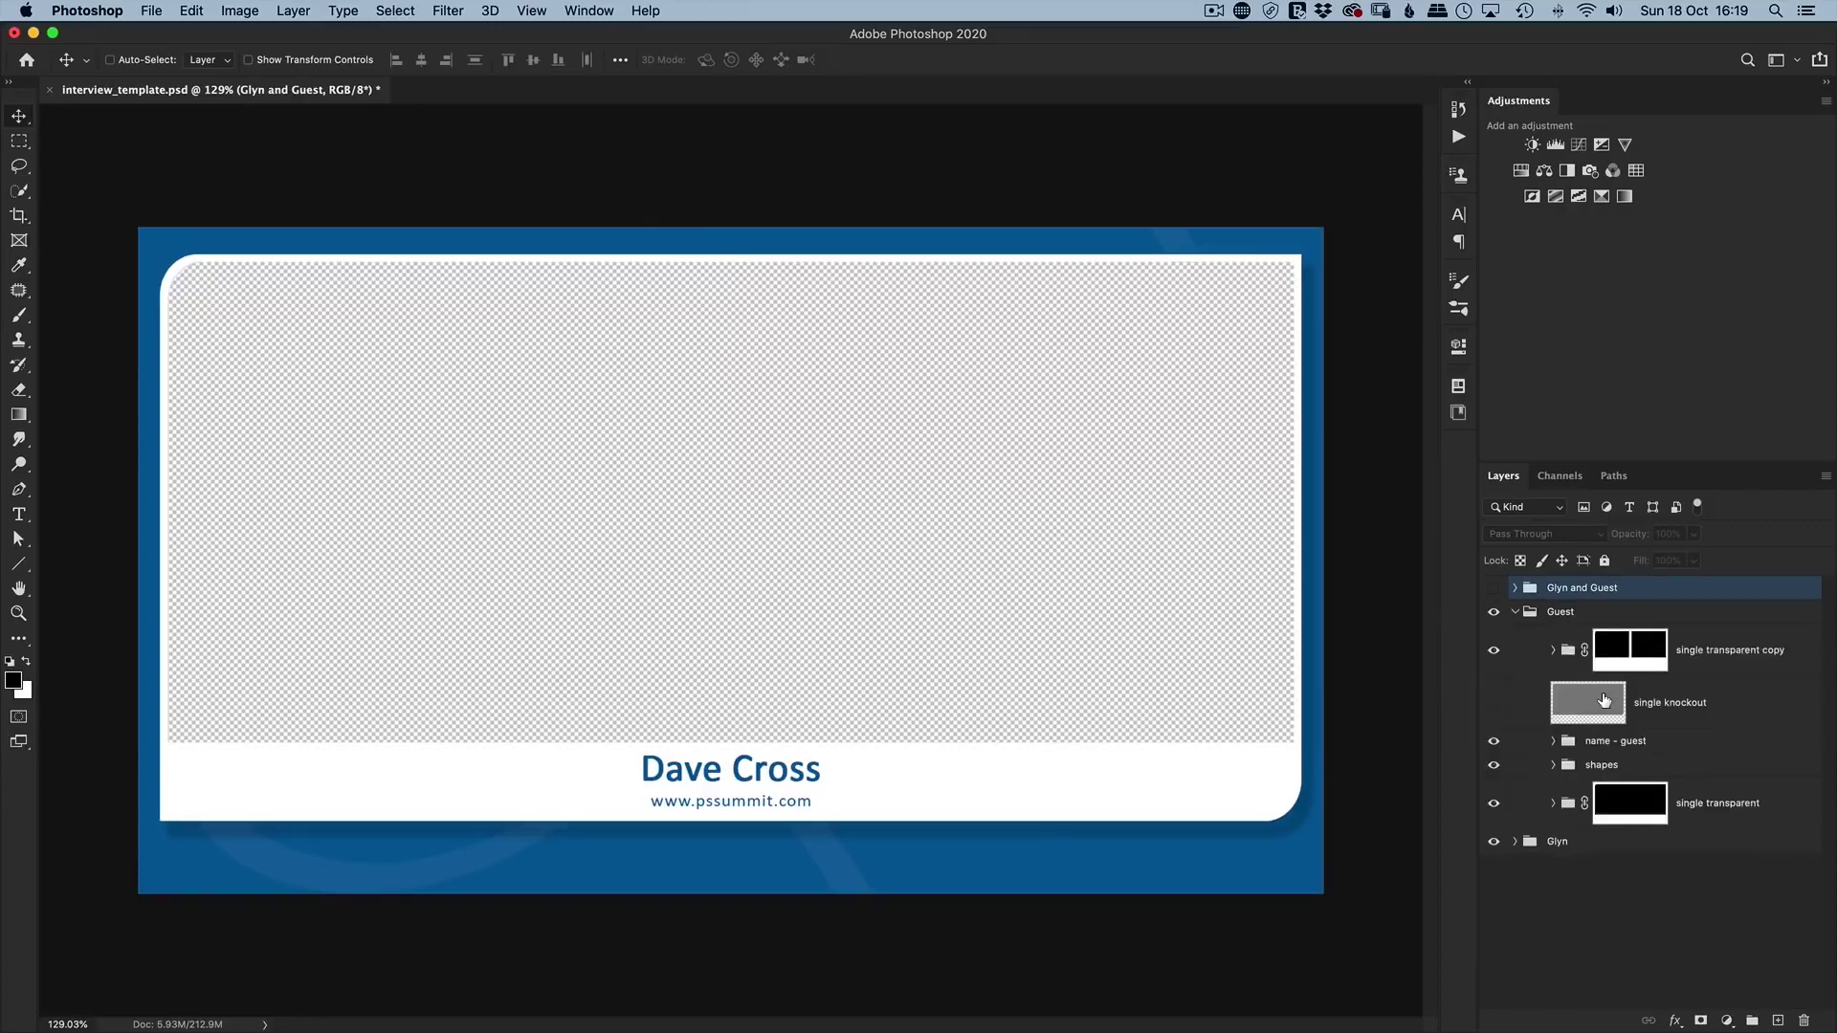
{"action": "left_click", "coordinate": [1515, 612]}
{"action": "left_click", "coordinate": [1493, 587]}
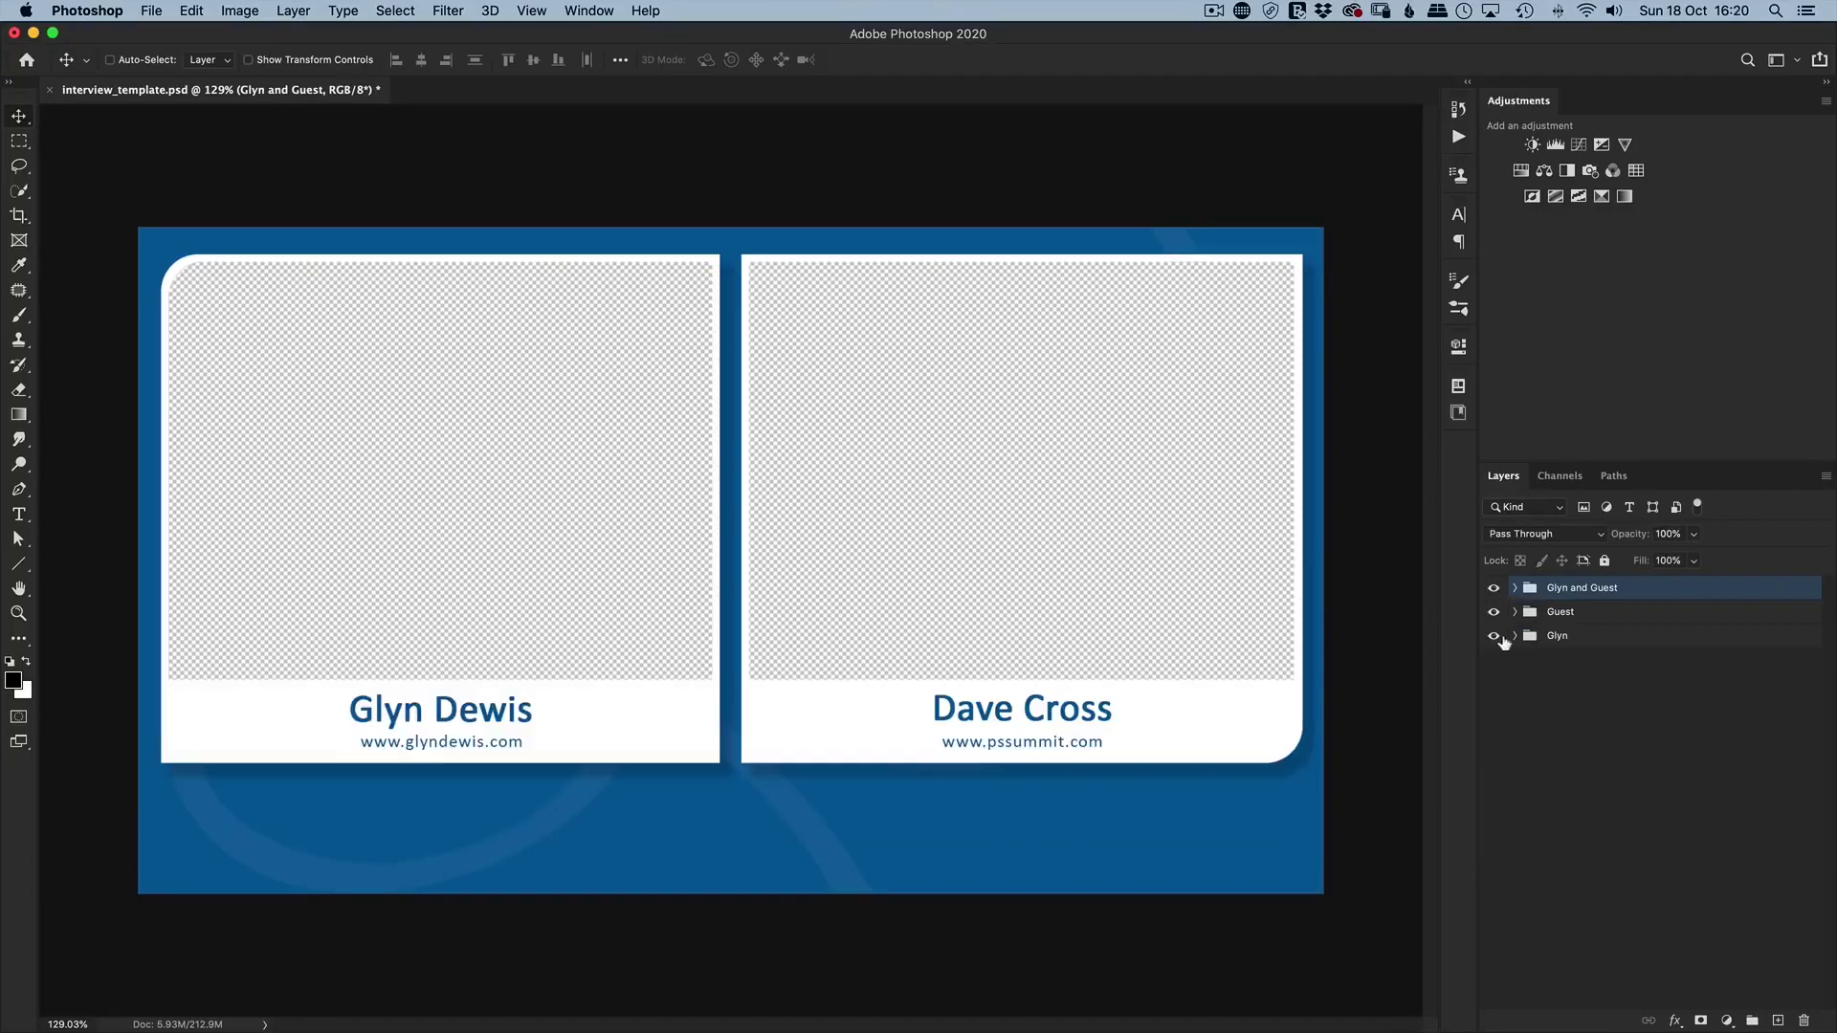
{"action": "key", "text": "super+z"}
{"action": "left_click", "coordinate": [152, 11]}
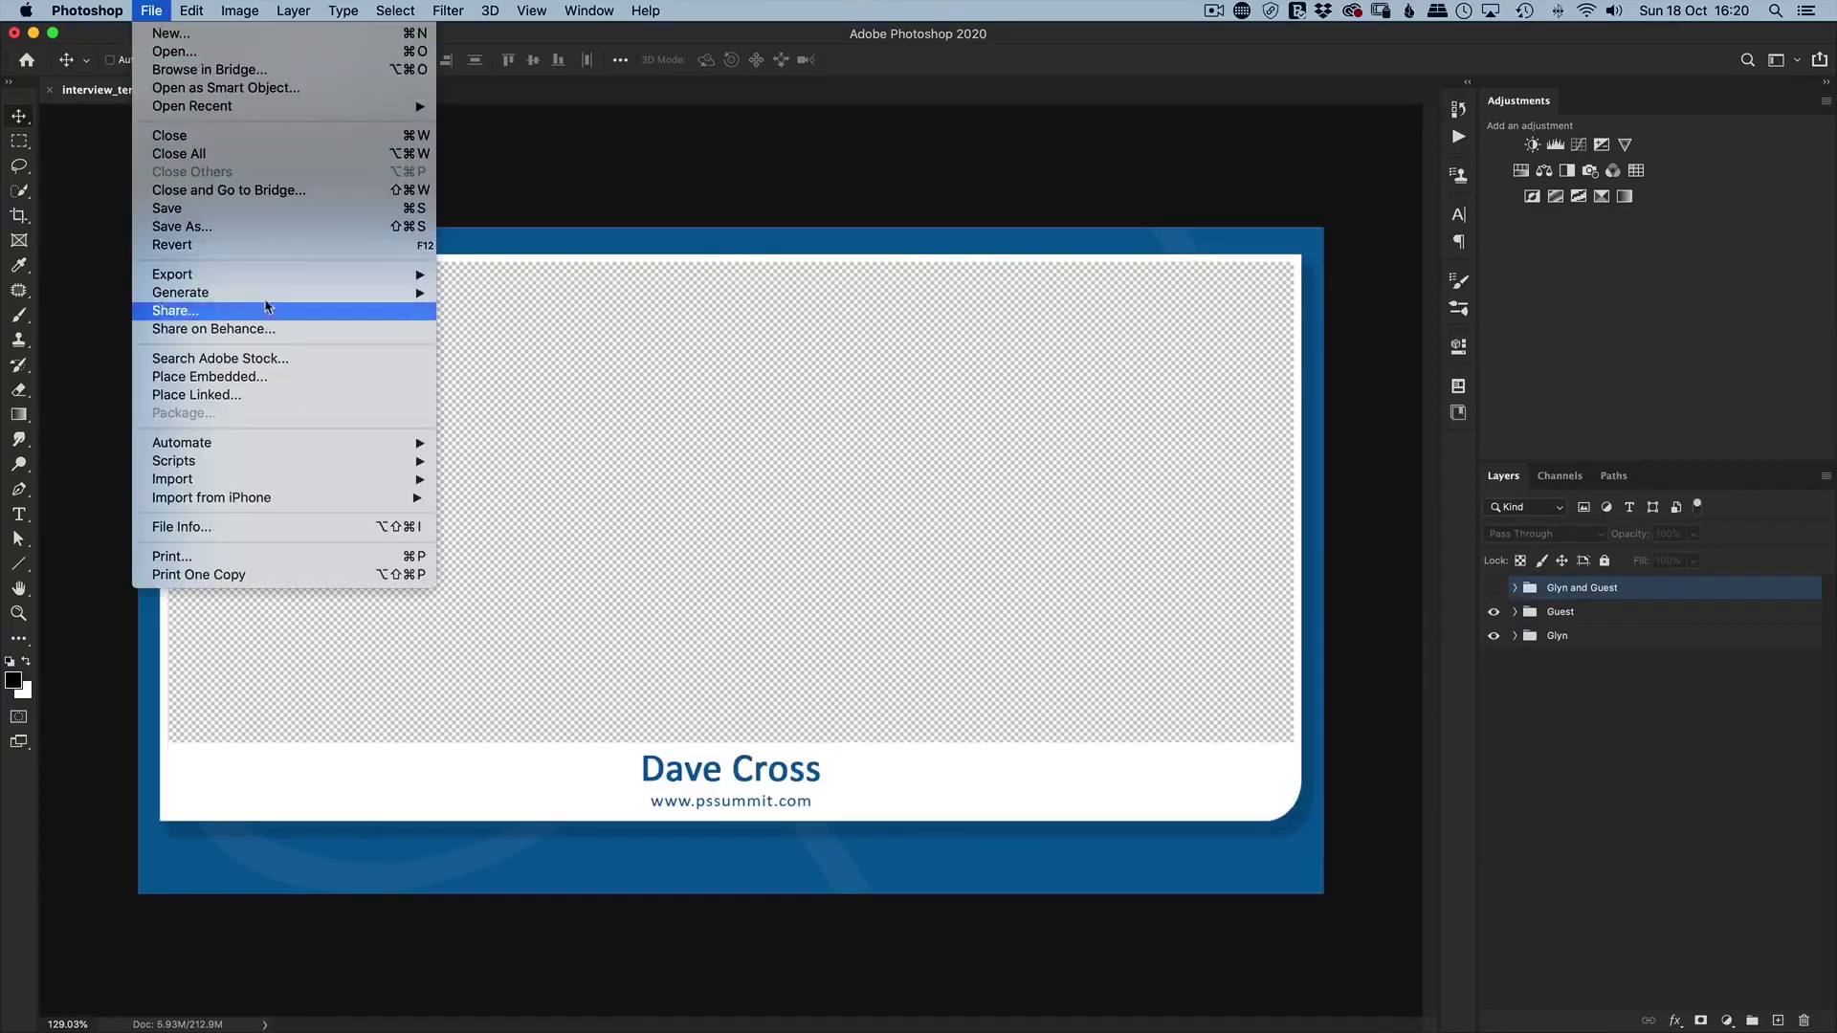
Create a blank 1920×1080 px, 300 ppi document, then return to interview_template.psd.
{"action": "left_click", "coordinate": [167, 34]}
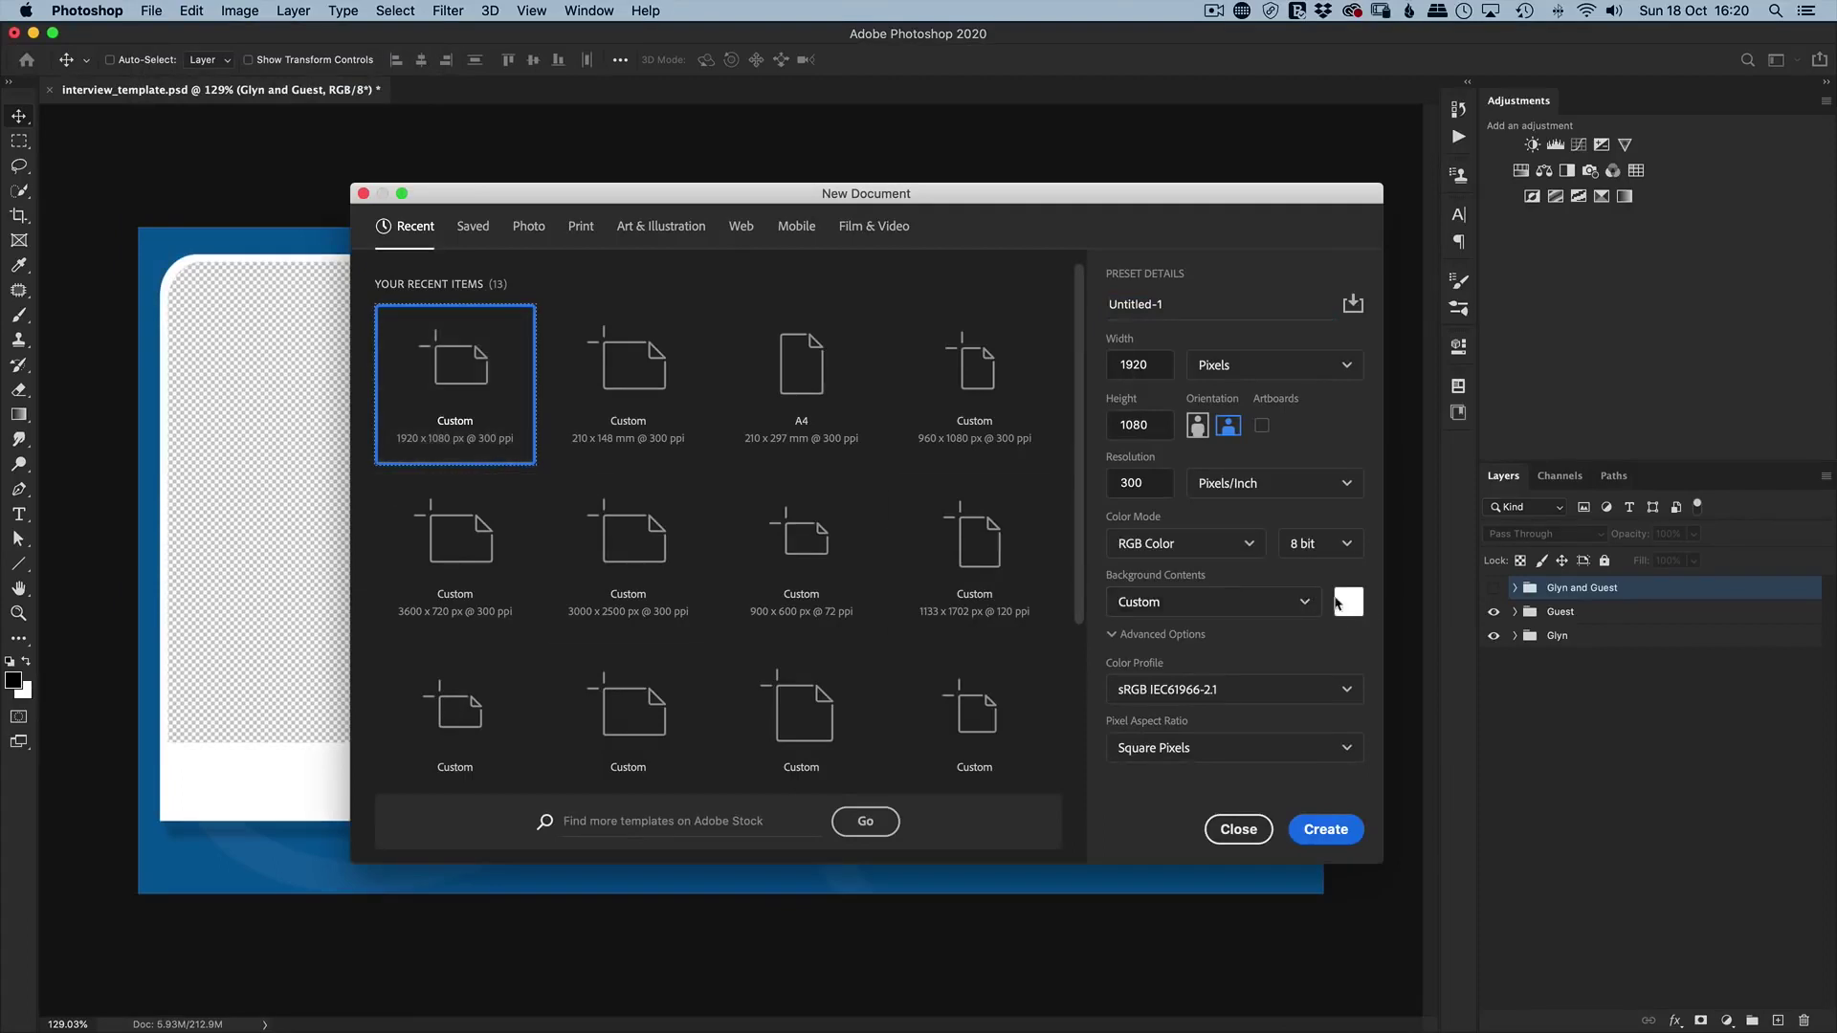
{"action": "left_click", "coordinate": [1327, 831]}
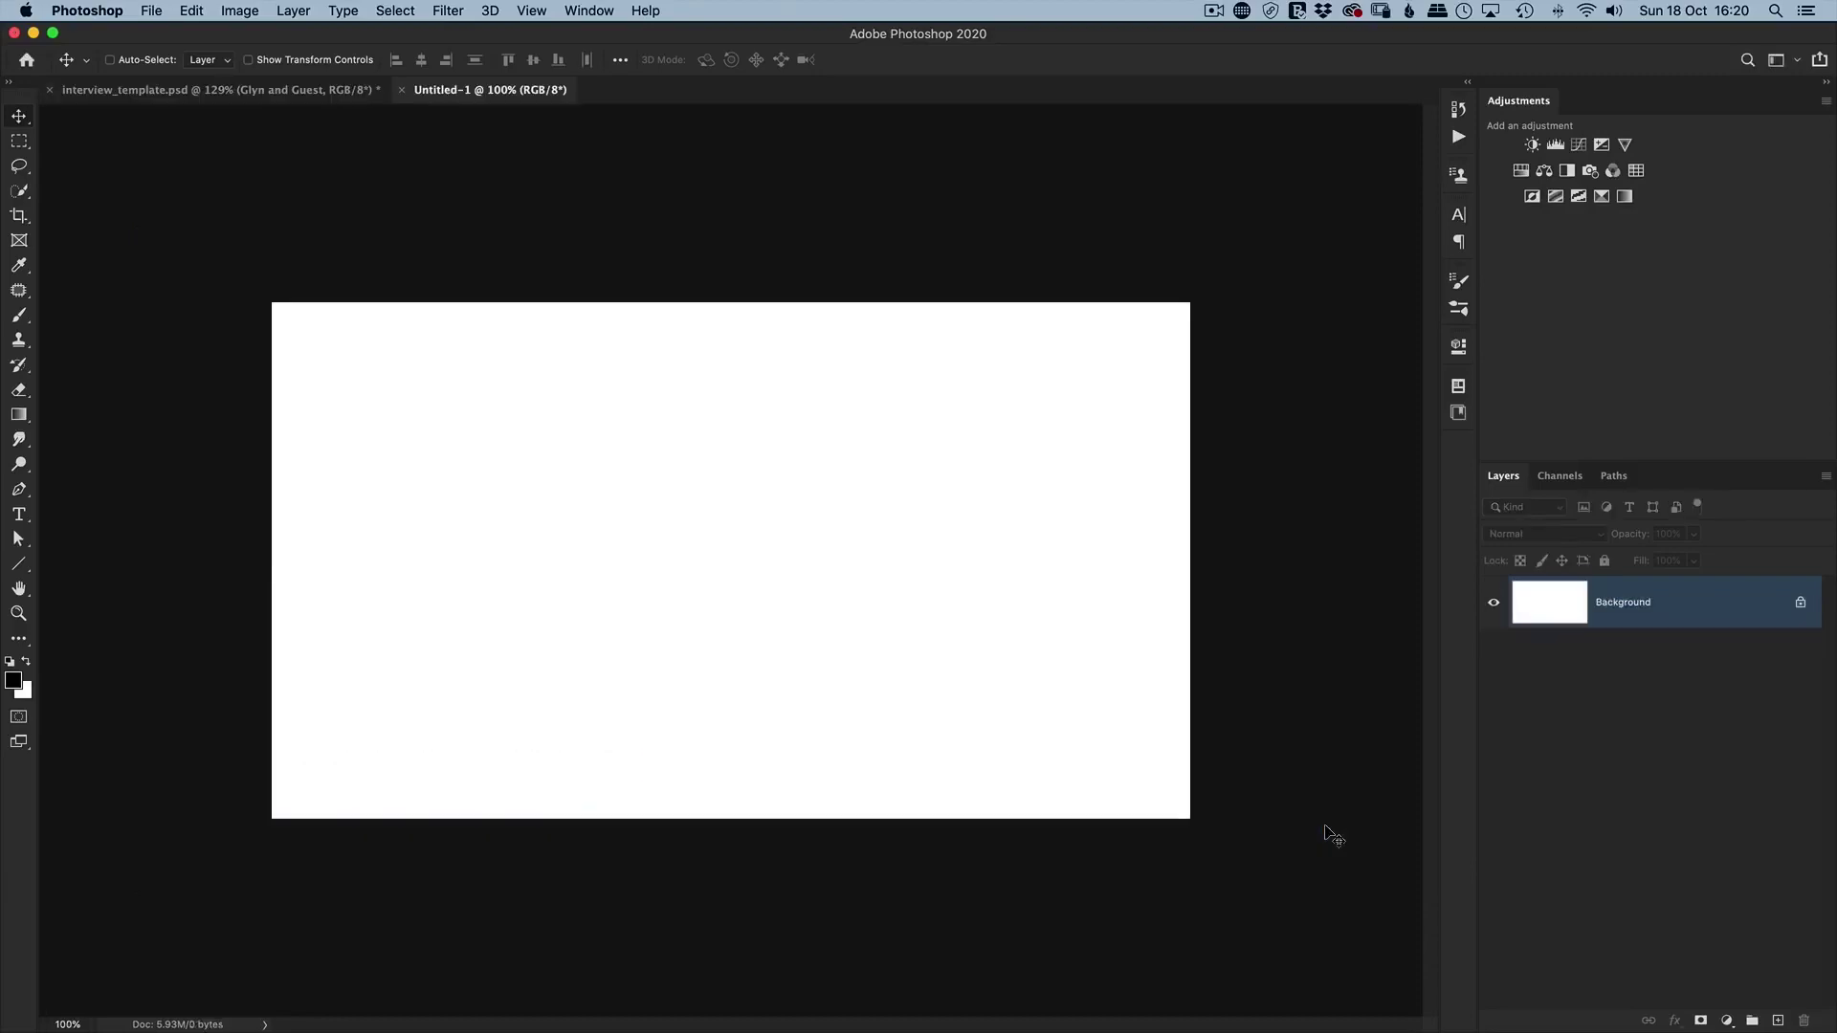
{"action": "left_click", "coordinate": [277, 93]}
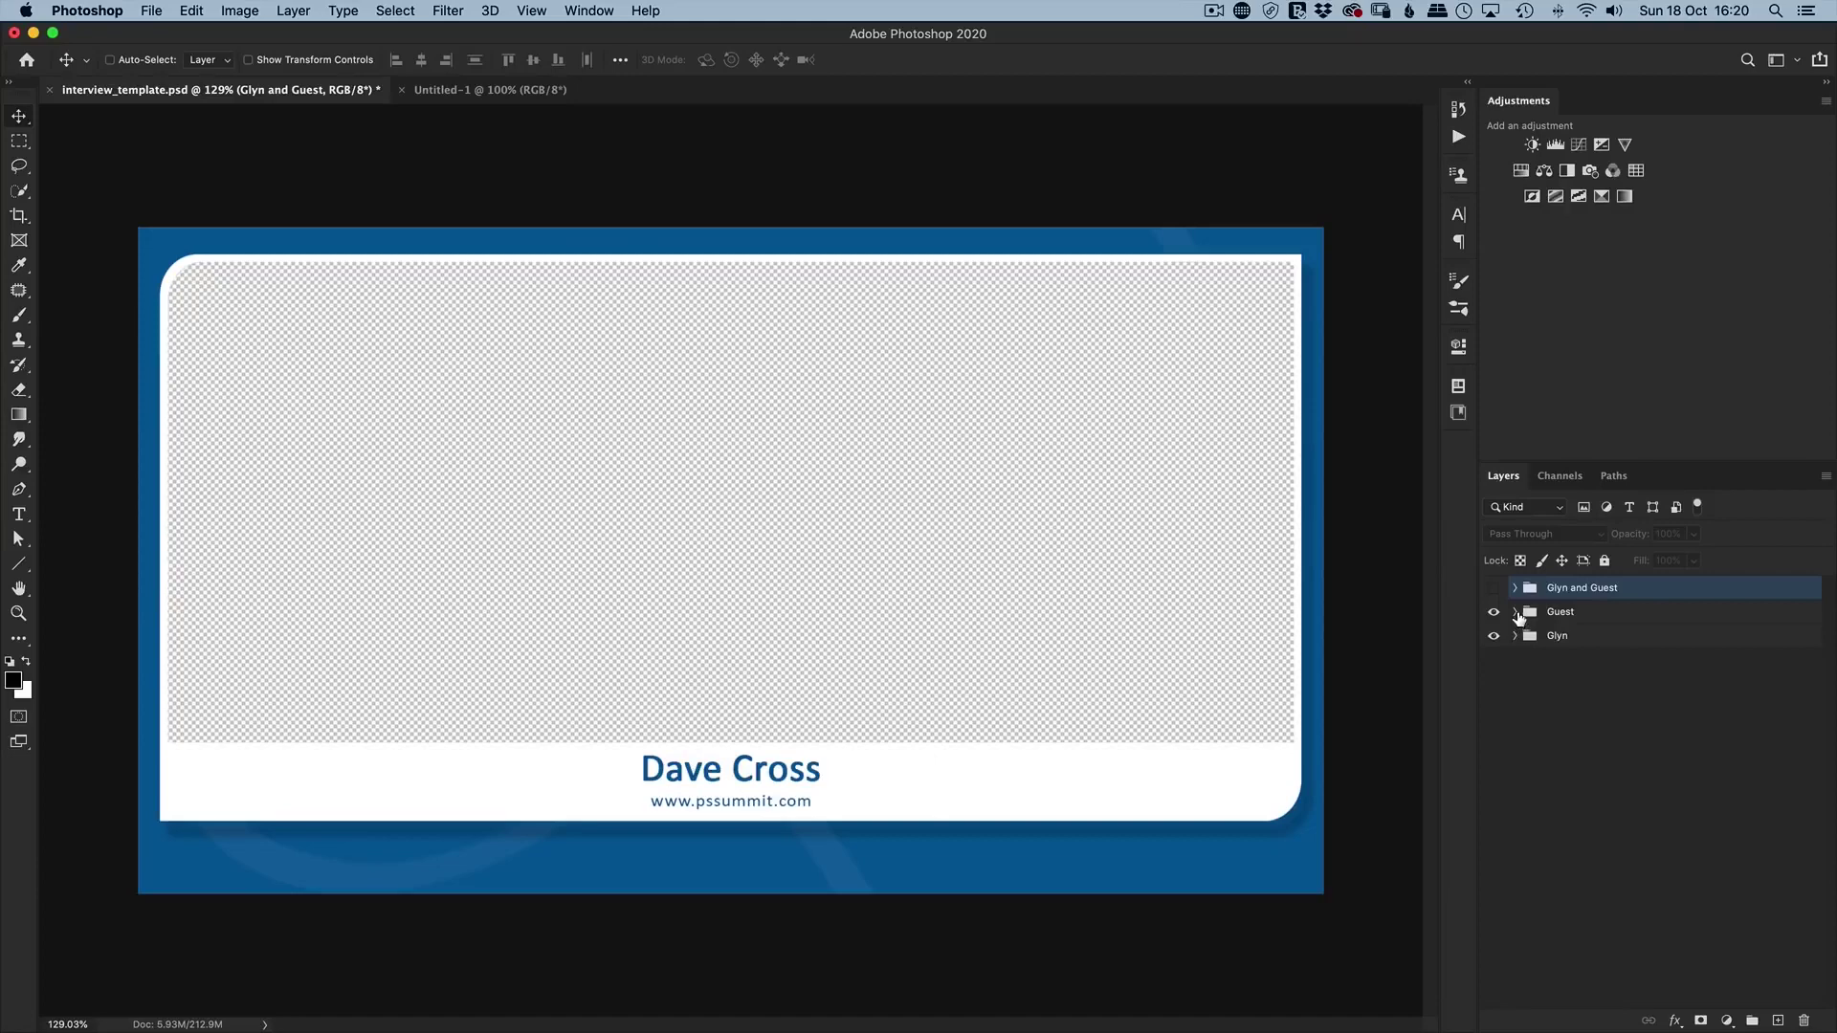
Drag the name - guest group from the Guest group onto the Untitled-1 canvas.
{"action": "left_click", "coordinate": [1516, 613]}
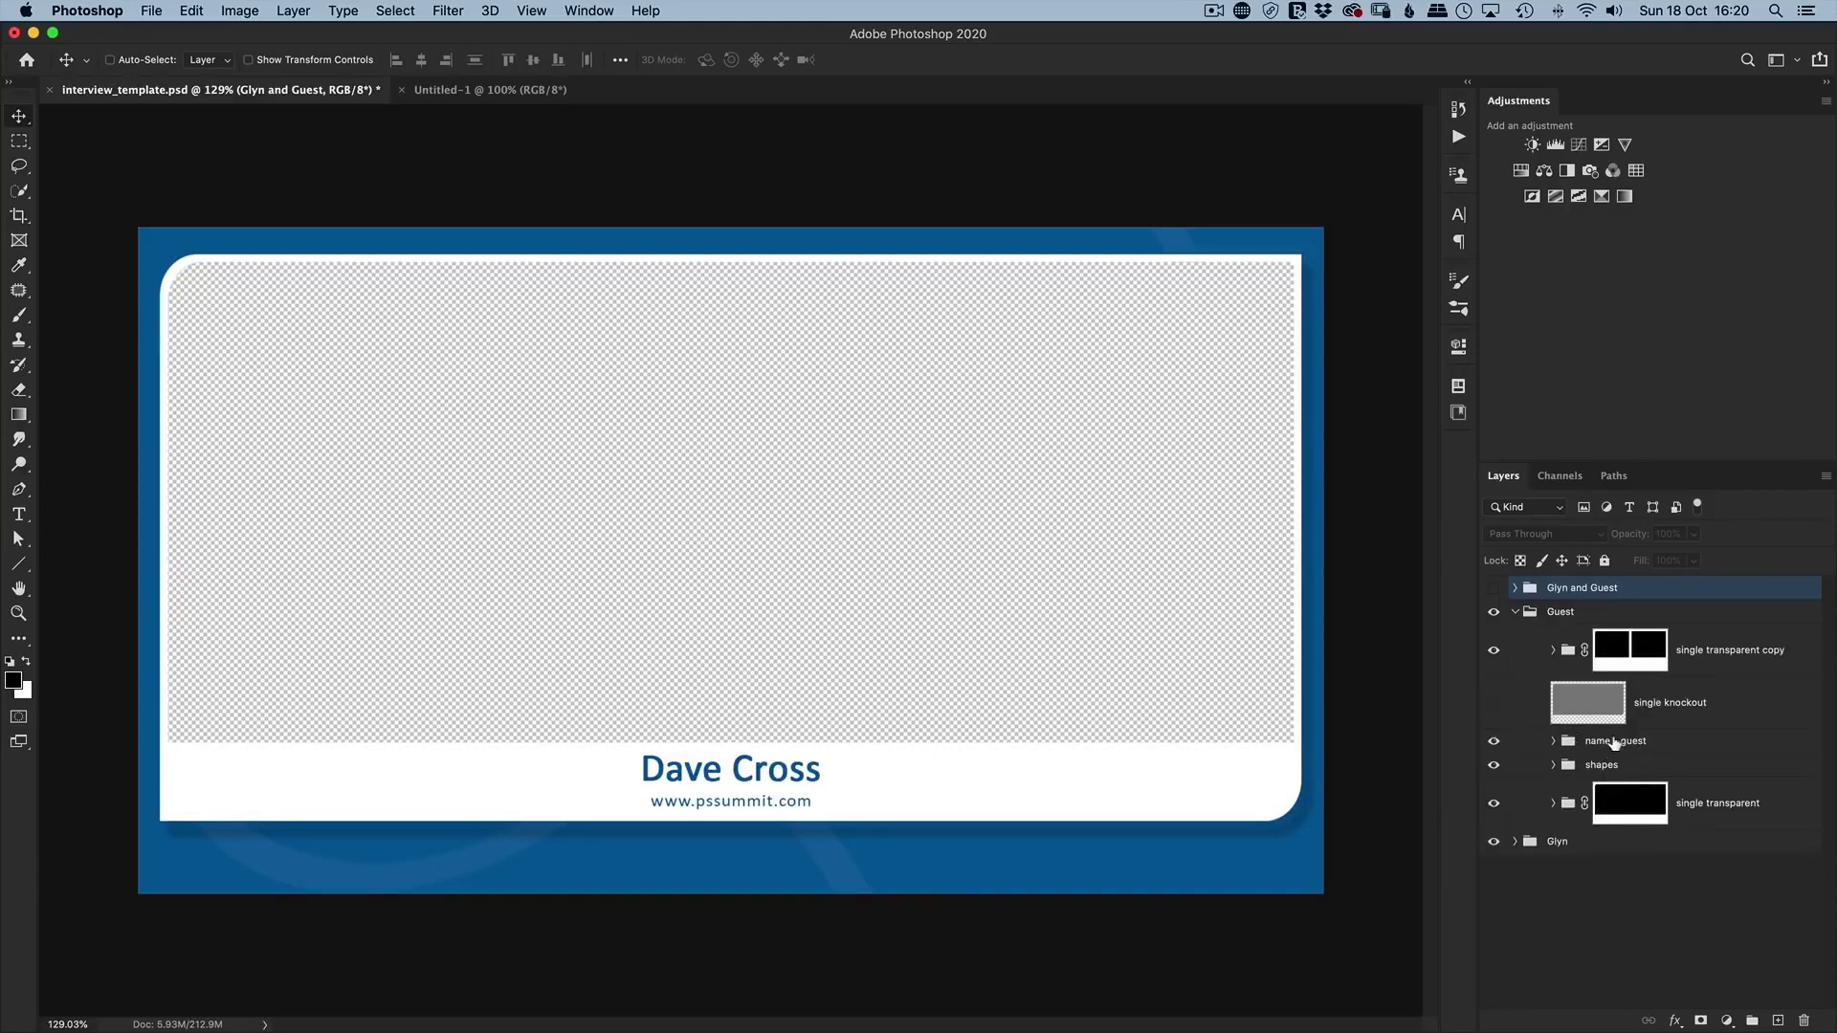
{"action": "left_click", "coordinate": [1552, 742]}
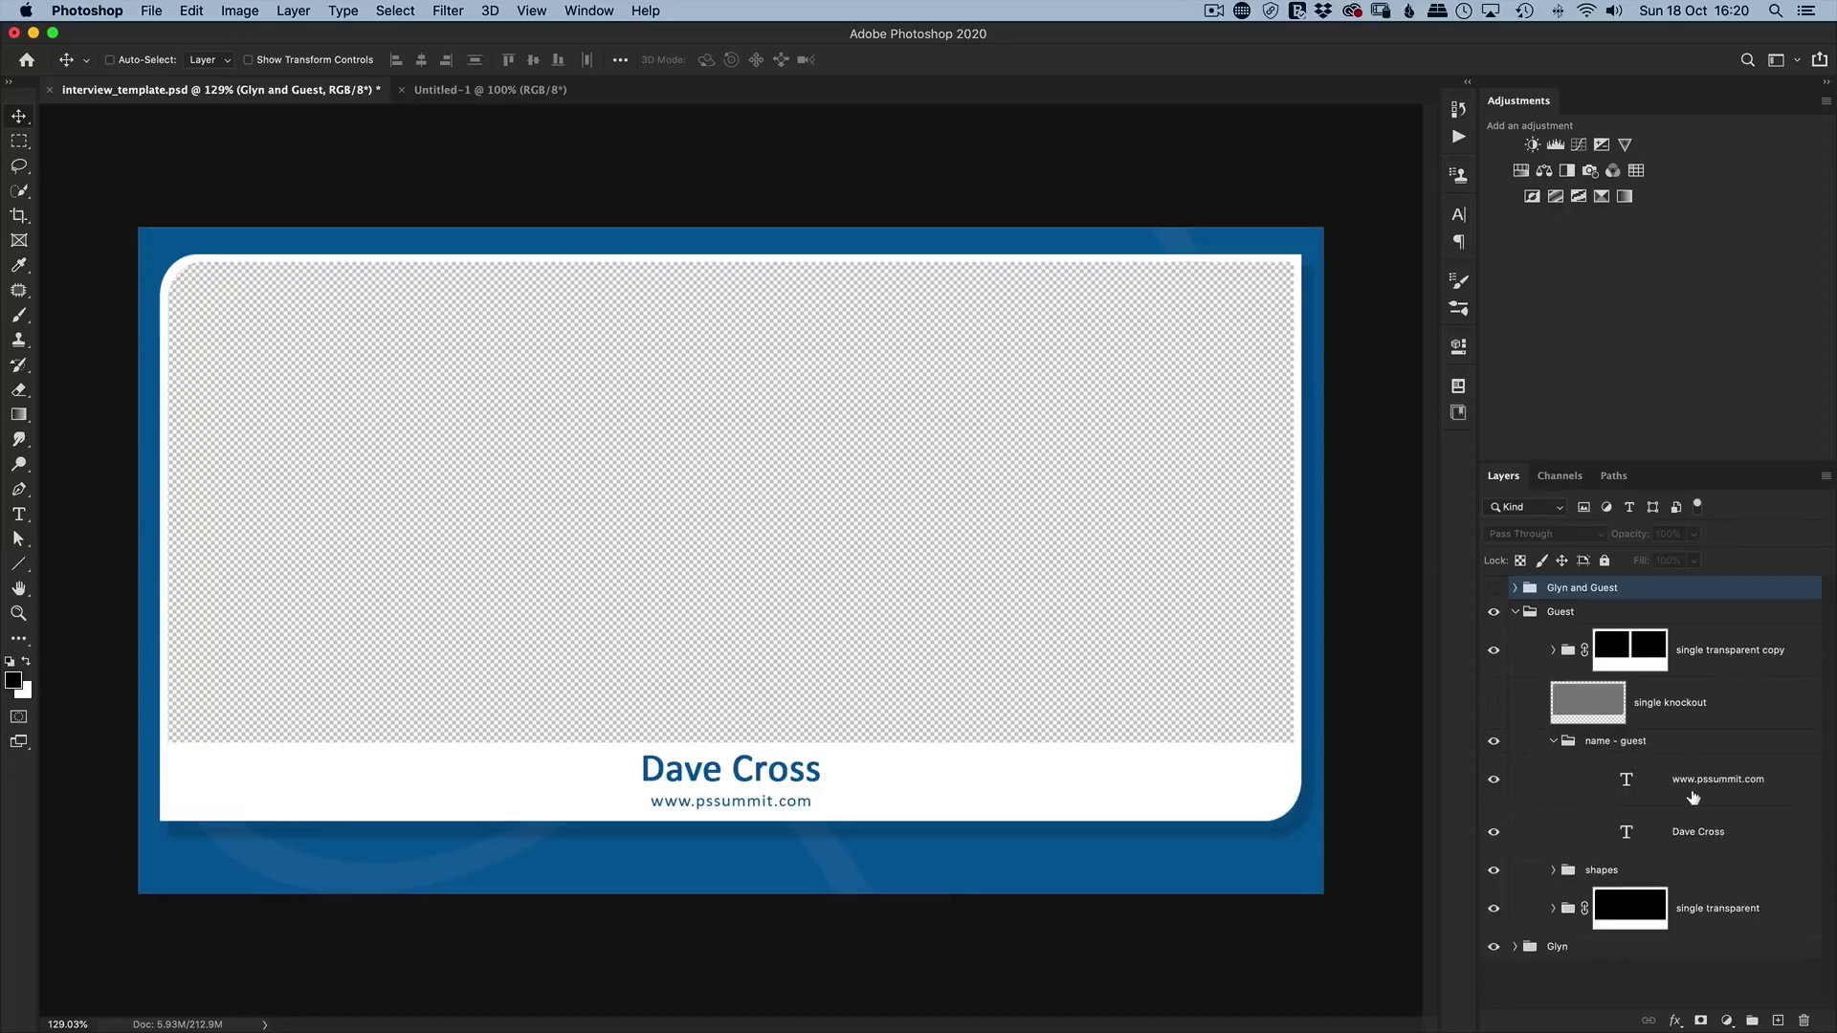
{"action": "left_click", "coordinate": [1553, 741]}
{"action": "left_click", "coordinate": [1572, 745]}
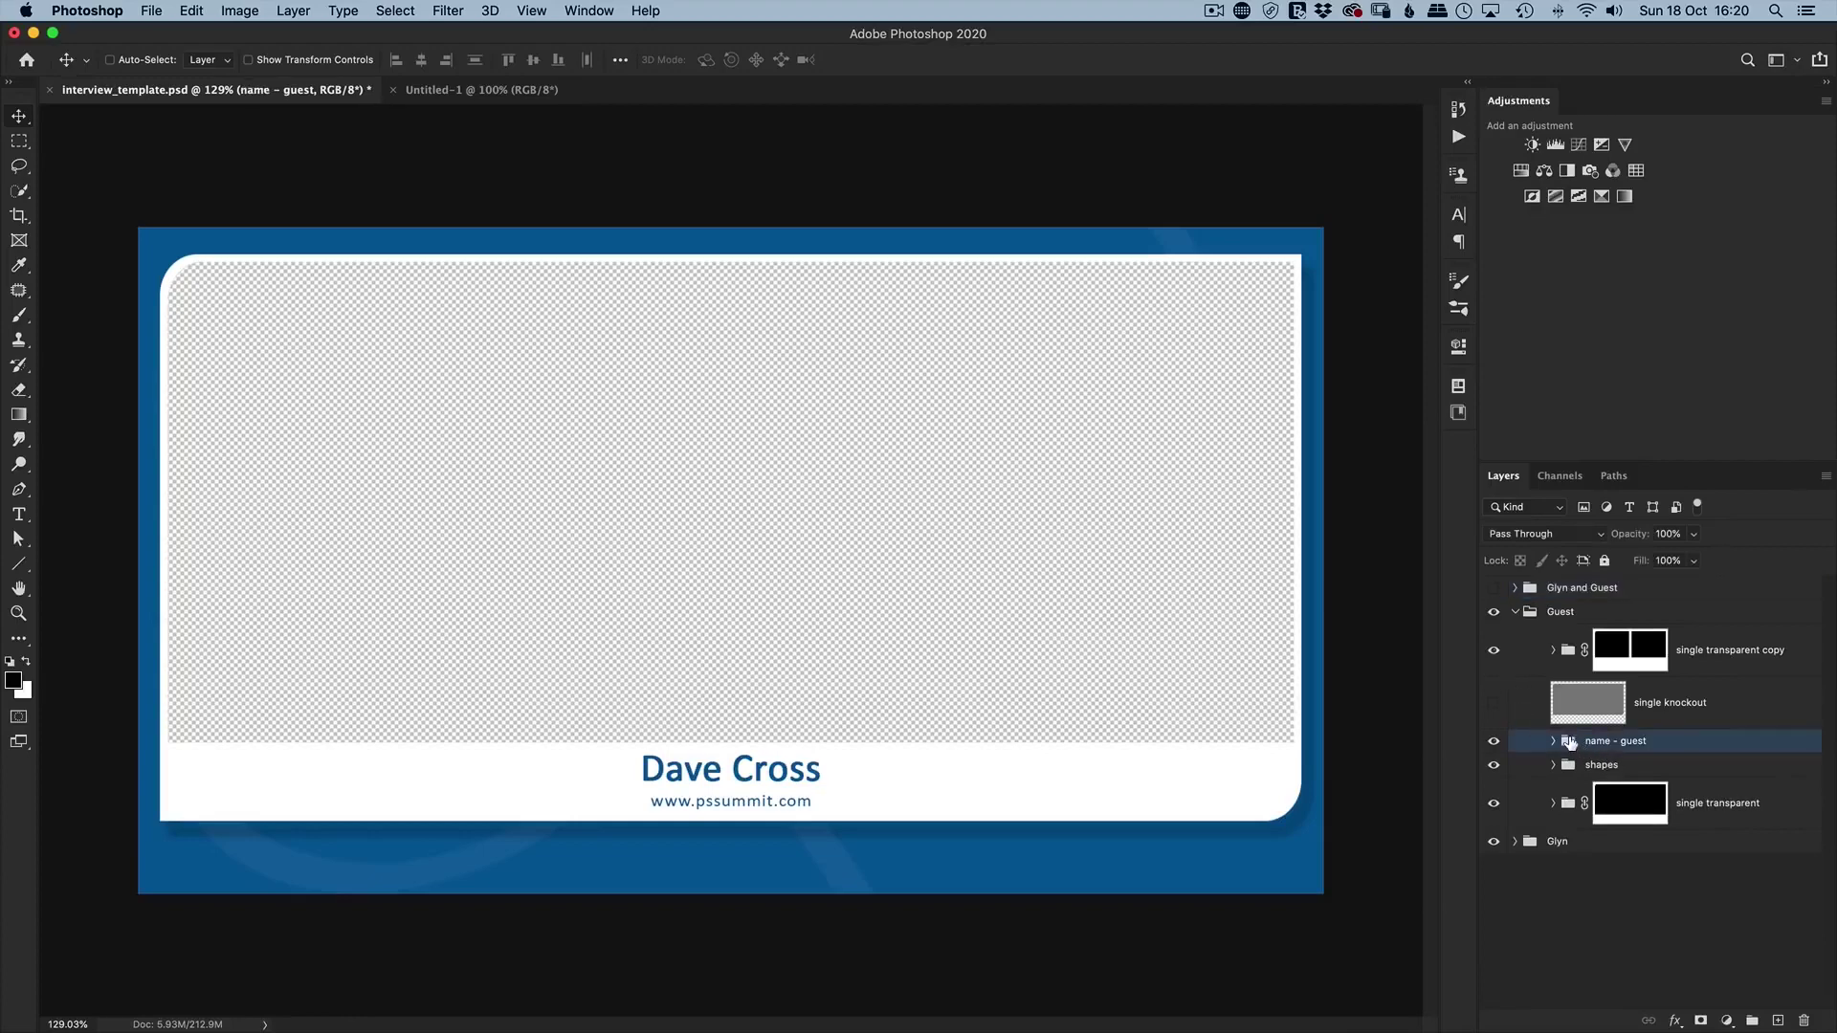
{"action": "left_click_drag", "start_coordinate": [1570, 743], "coordinate": [465, 90]}
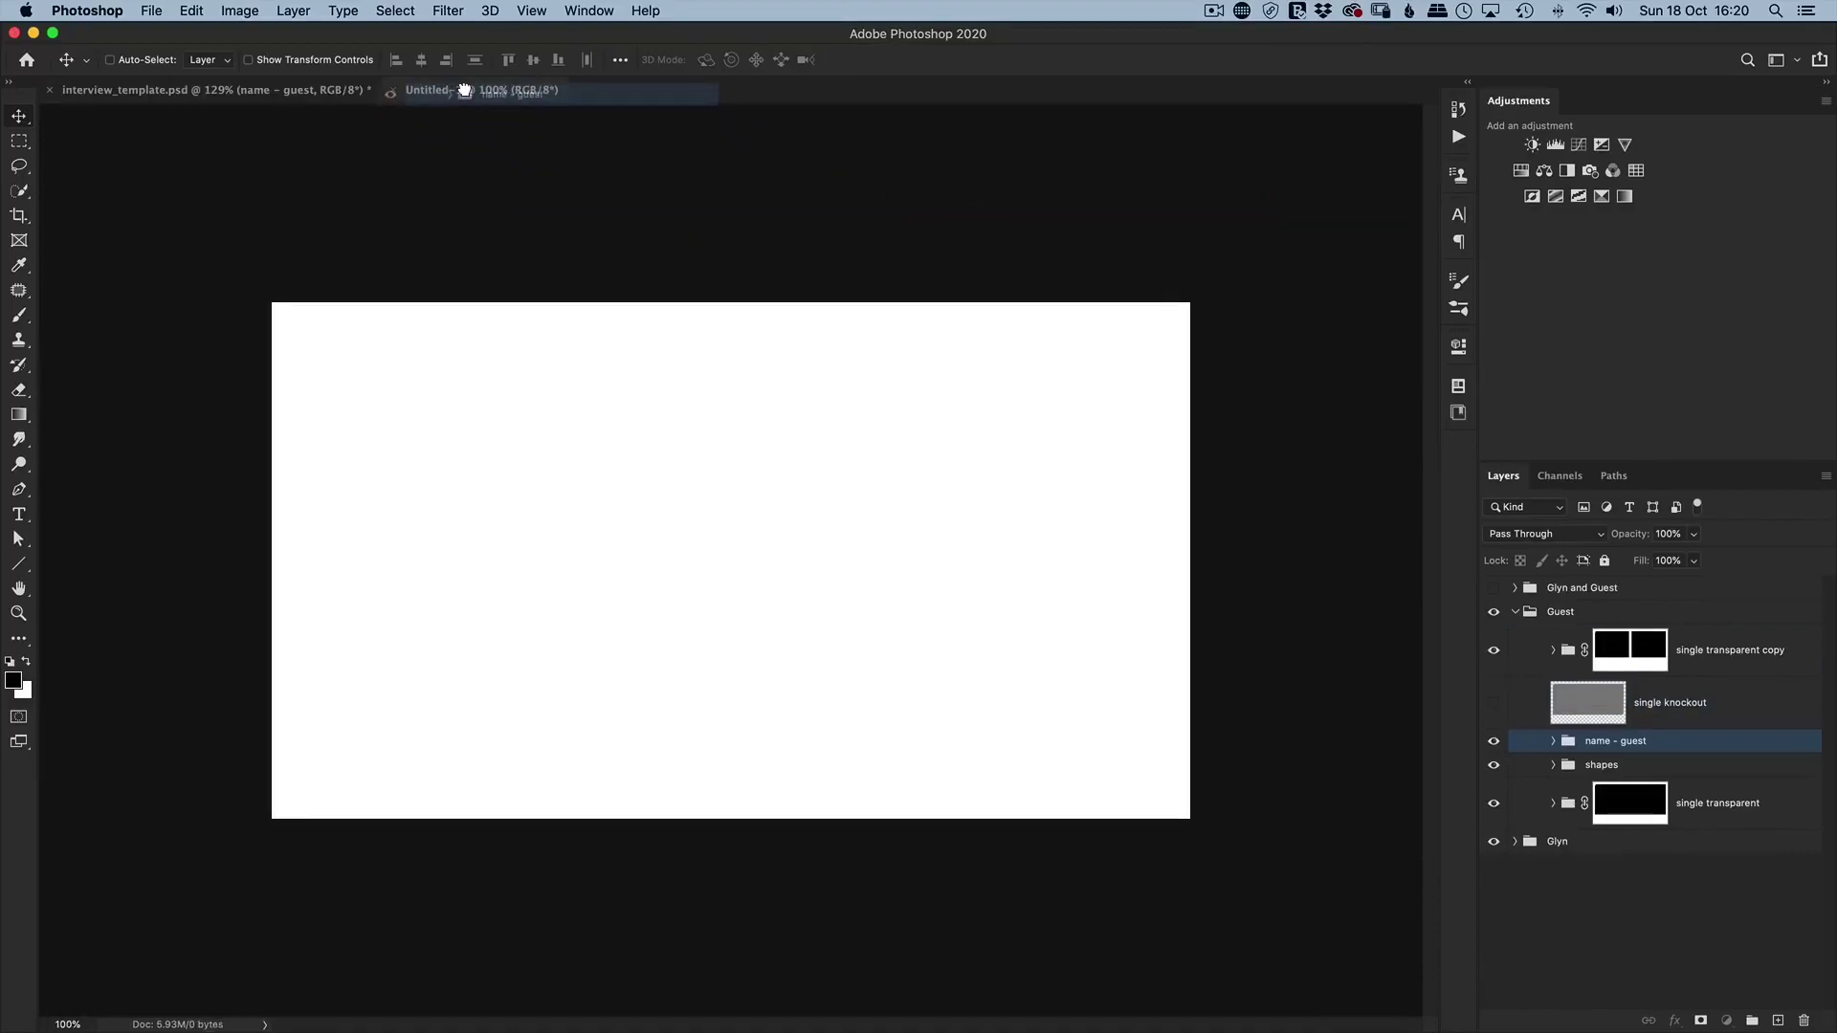
{"action": "left_click_drag", "start_coordinate": [465, 90], "coordinate": [692, 557]}
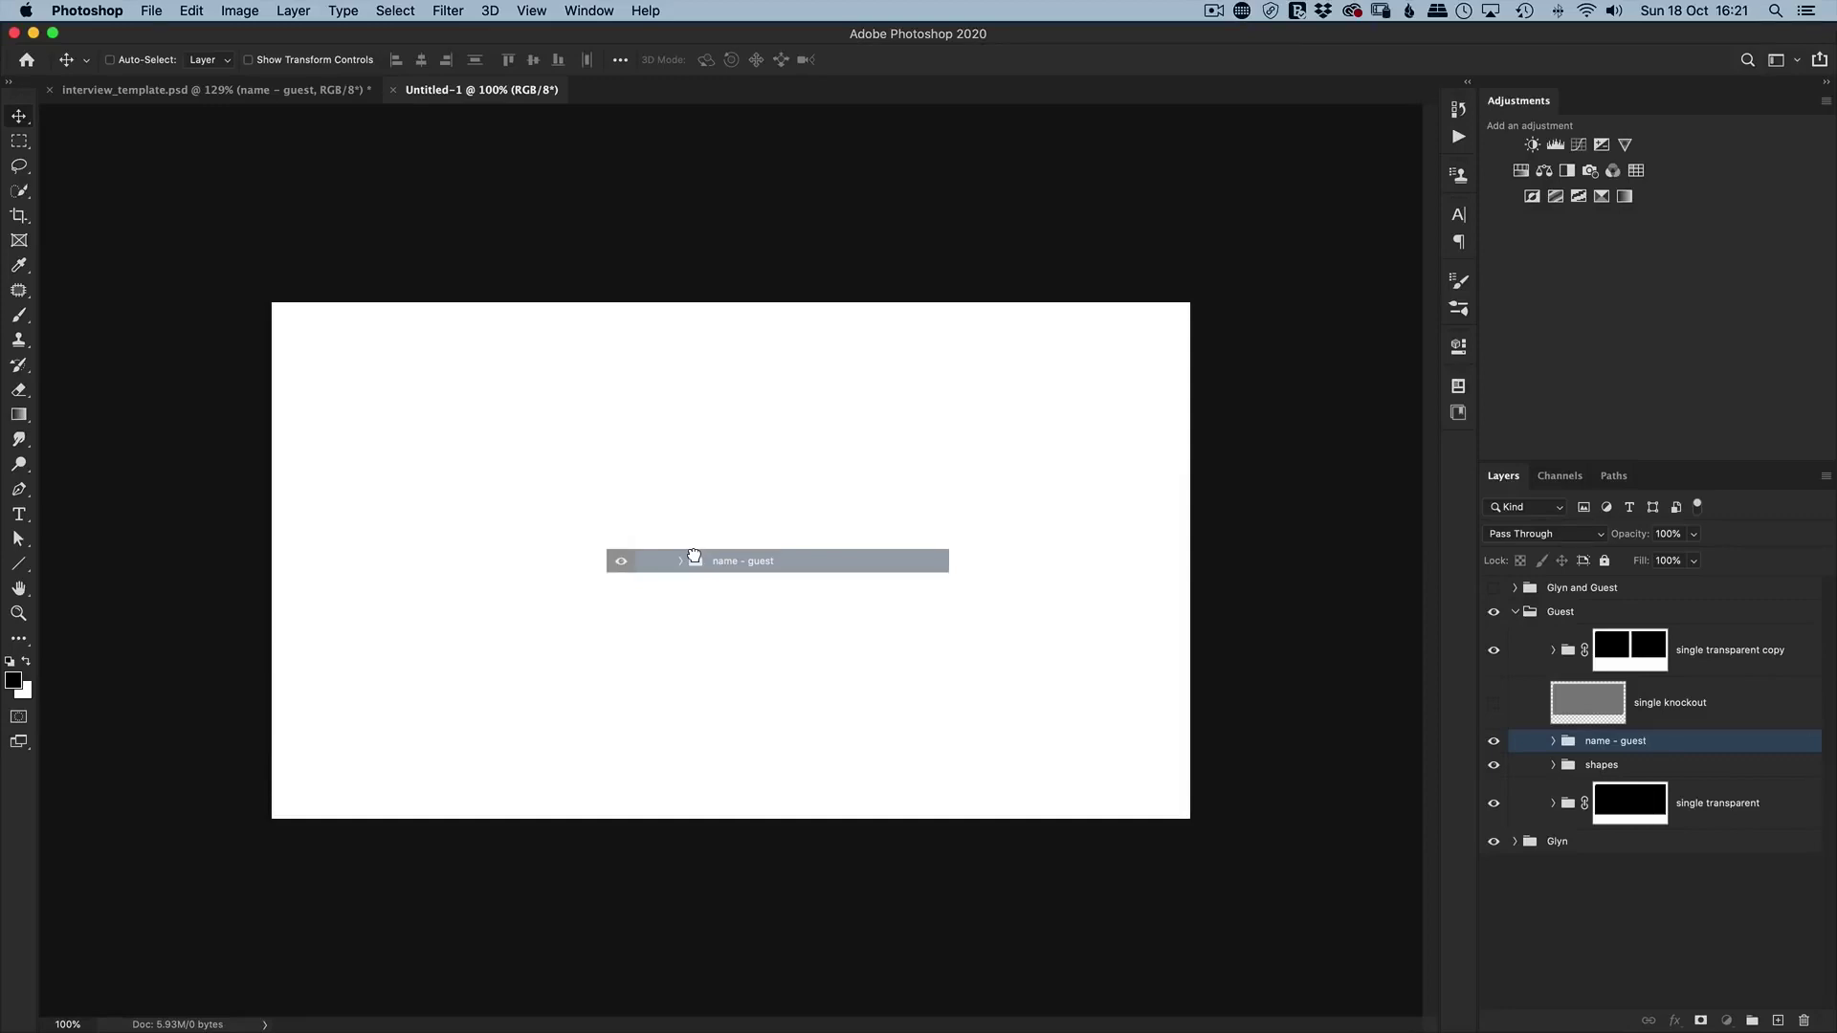
{"action": "left_click_drag", "start_coordinate": [694, 557], "coordinate": [697, 561]}
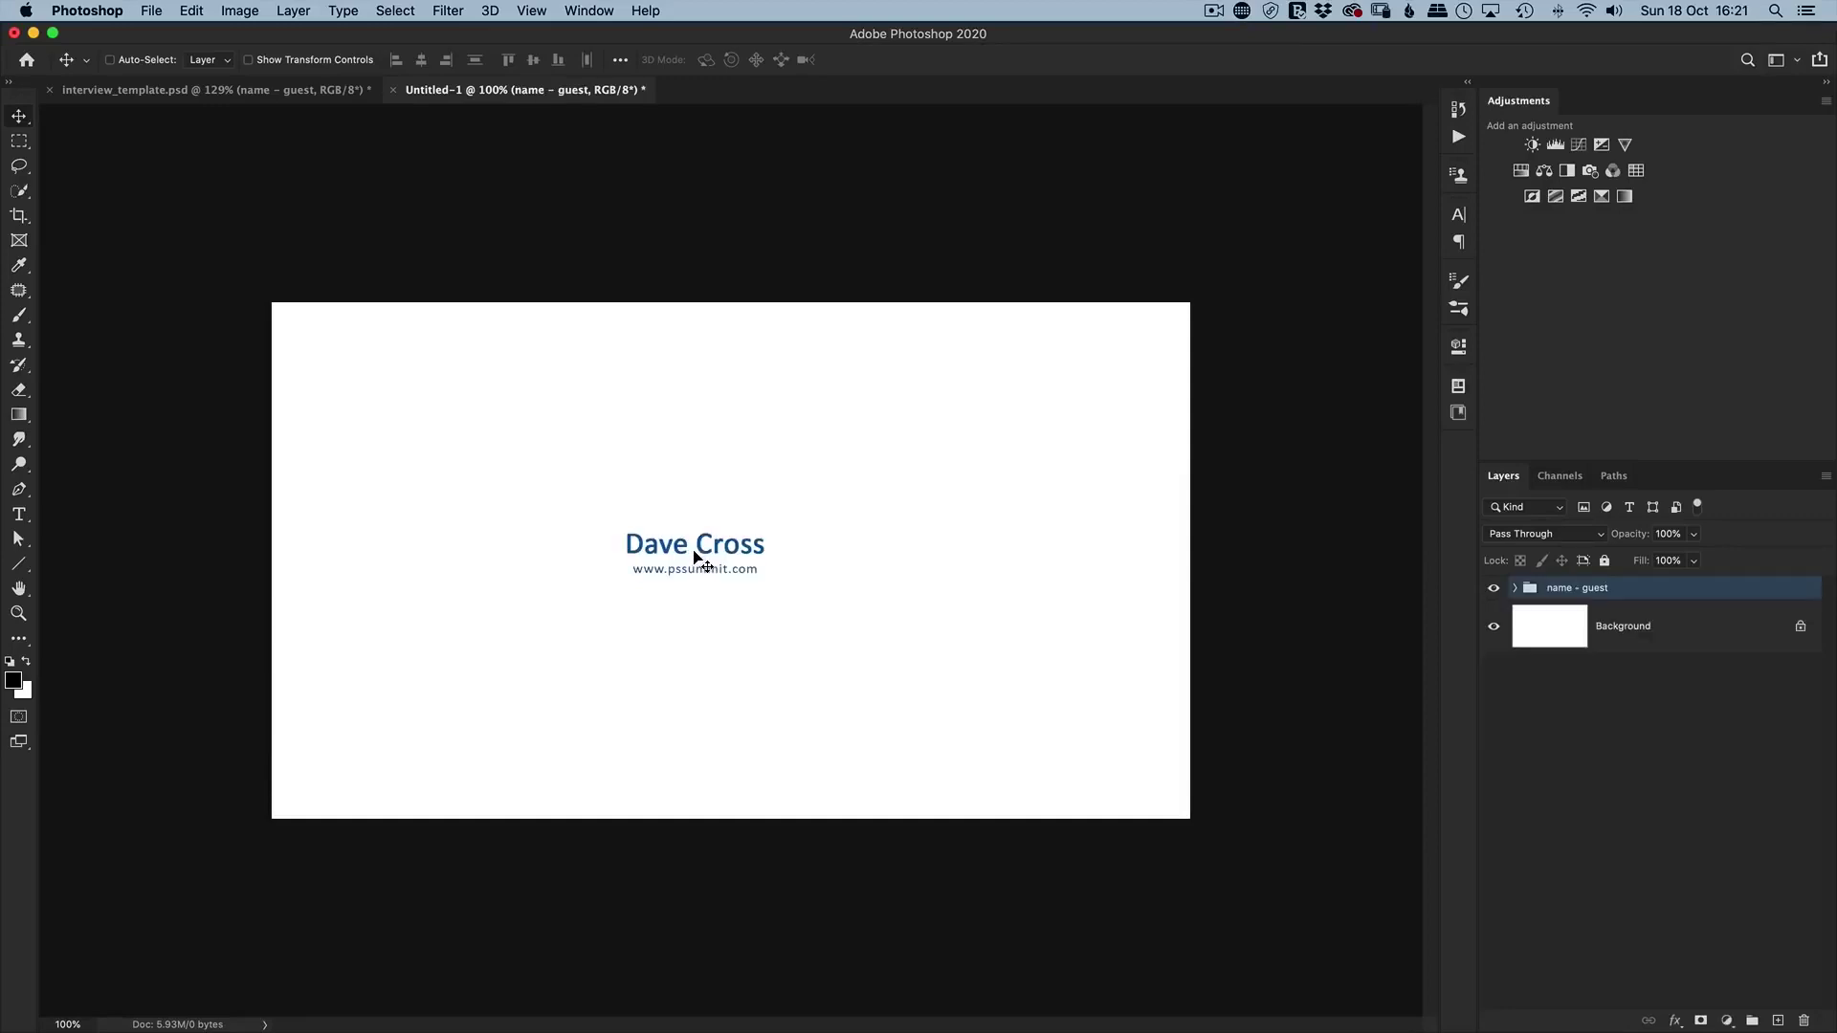
{"action": "left_click", "coordinate": [1516, 589]}
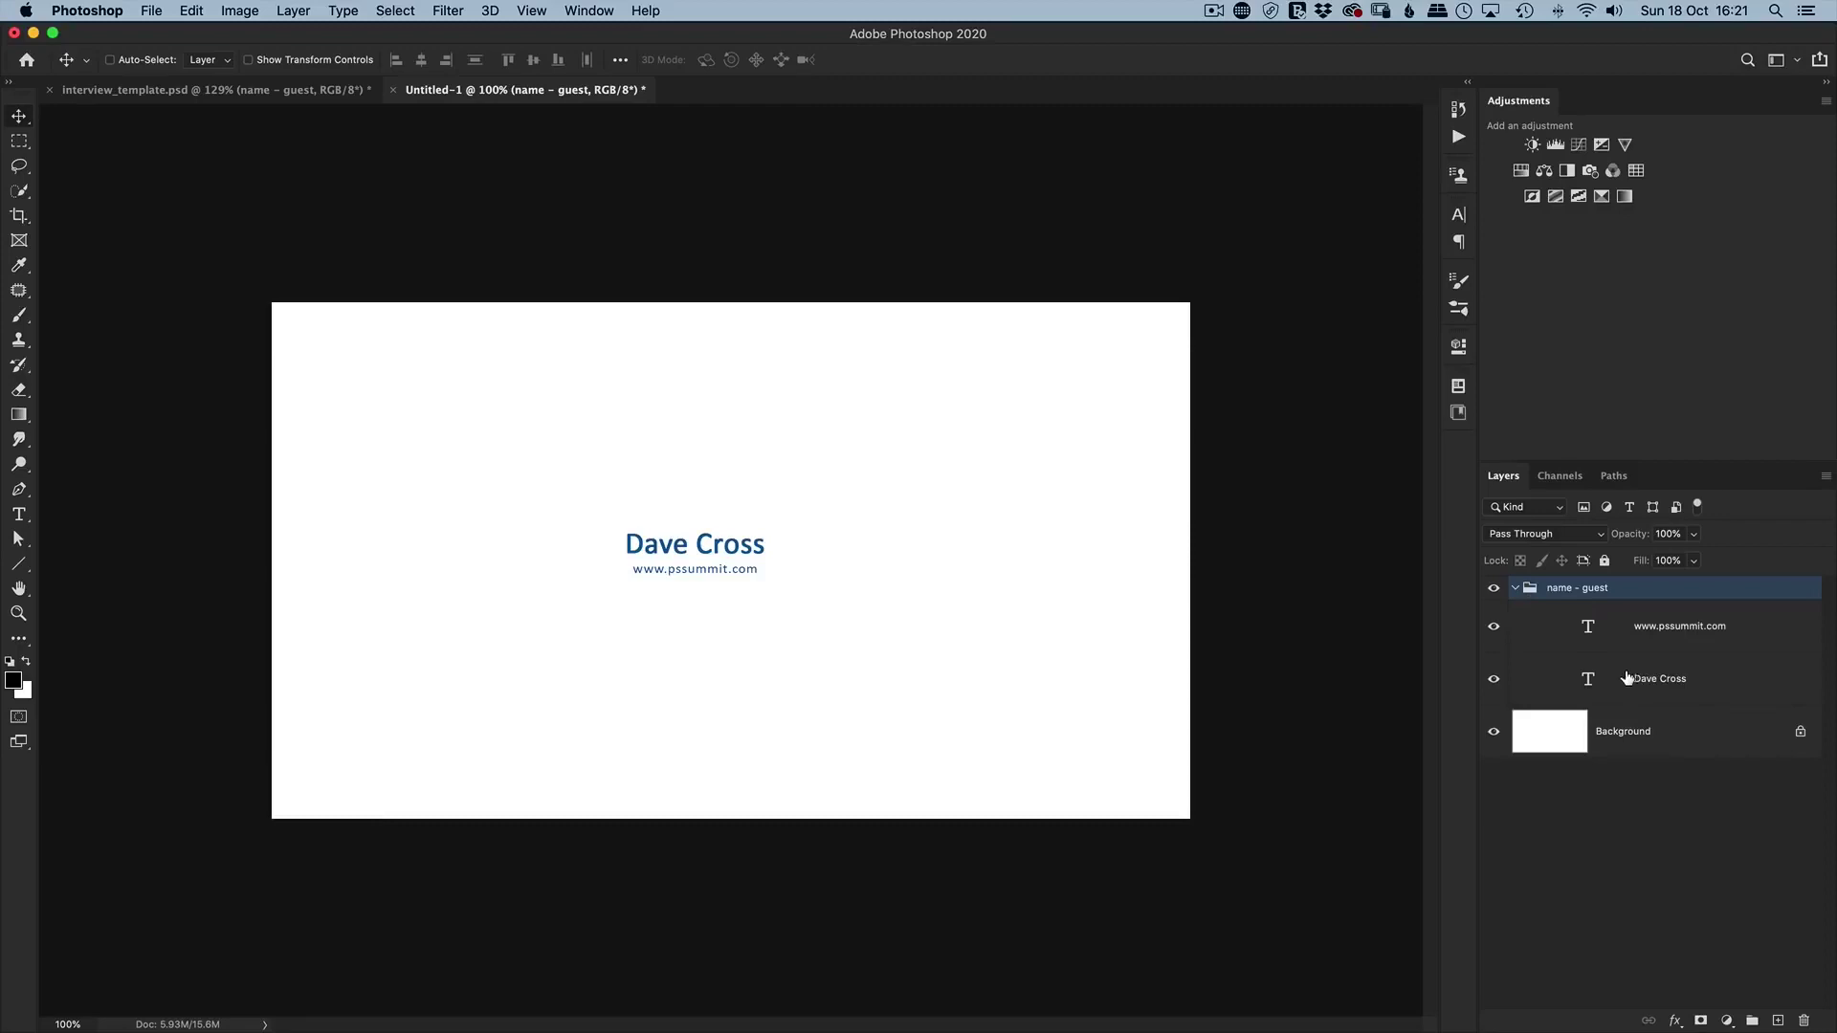
{"action": "left_click", "coordinate": [1515, 590]}
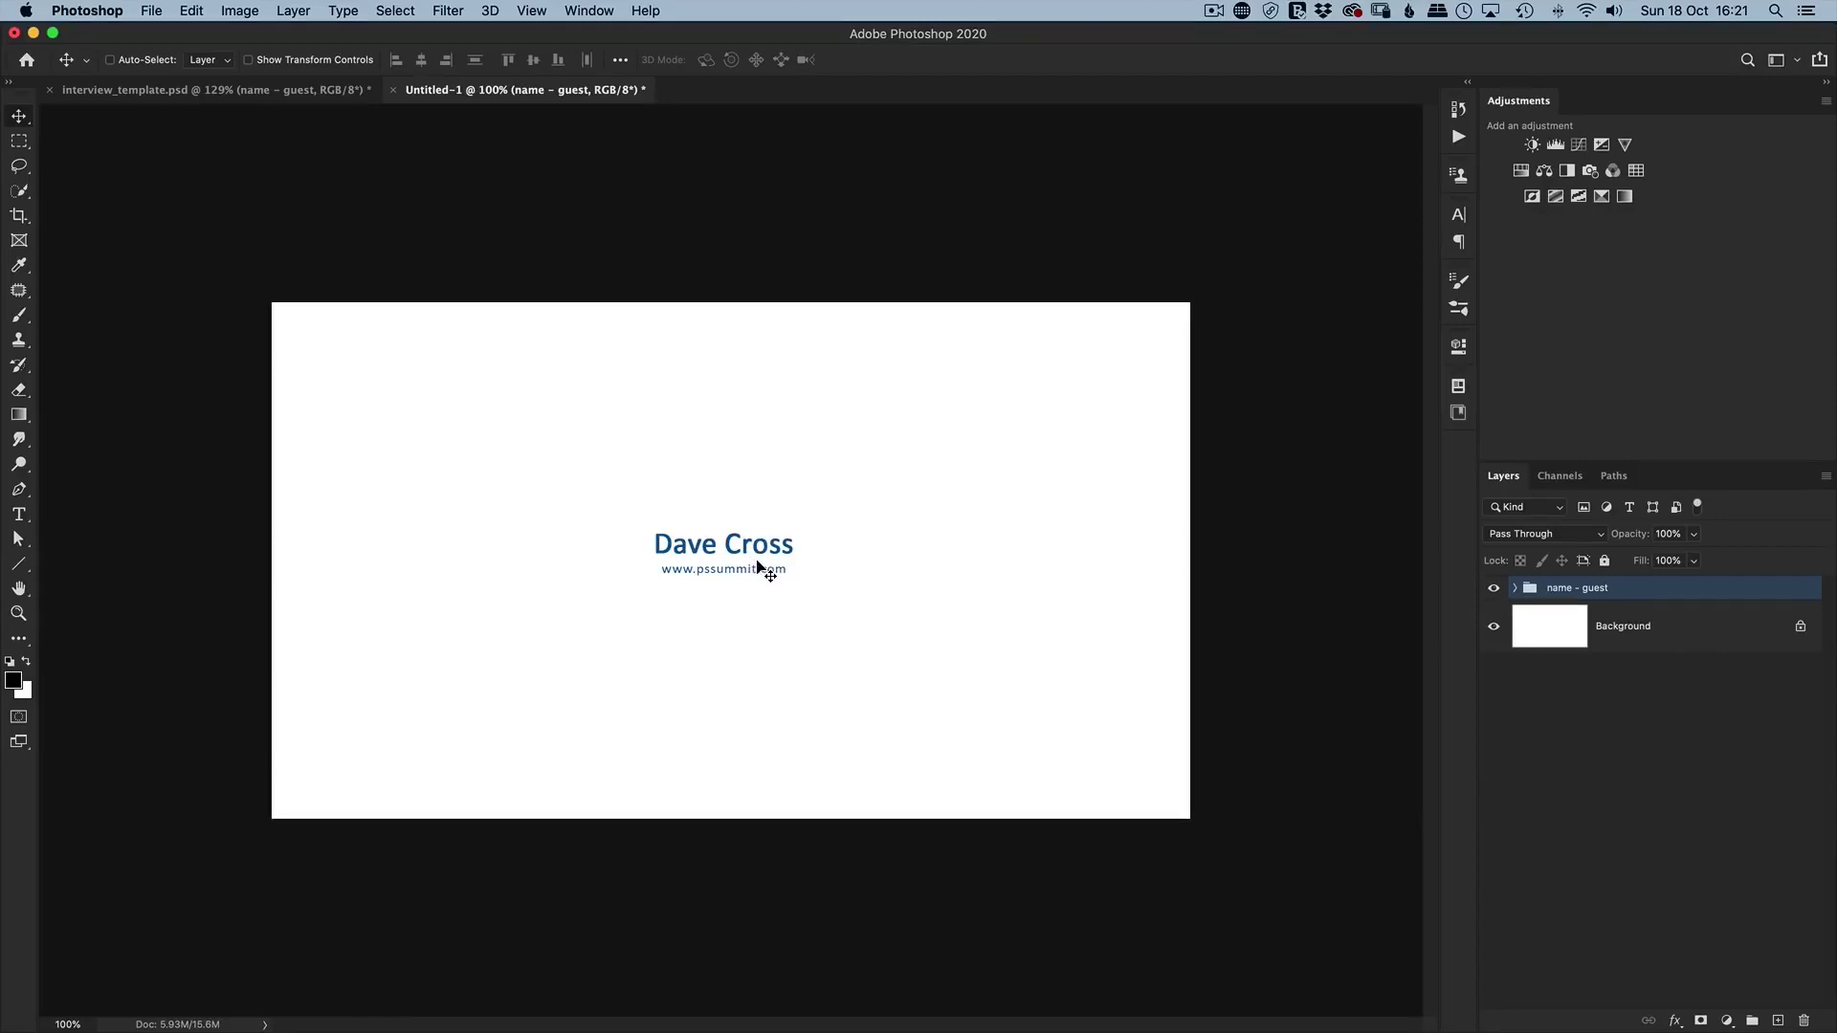
{"action": "left_click", "coordinate": [1515, 587]}
{"action": "double_click", "coordinate": [1588, 679]}
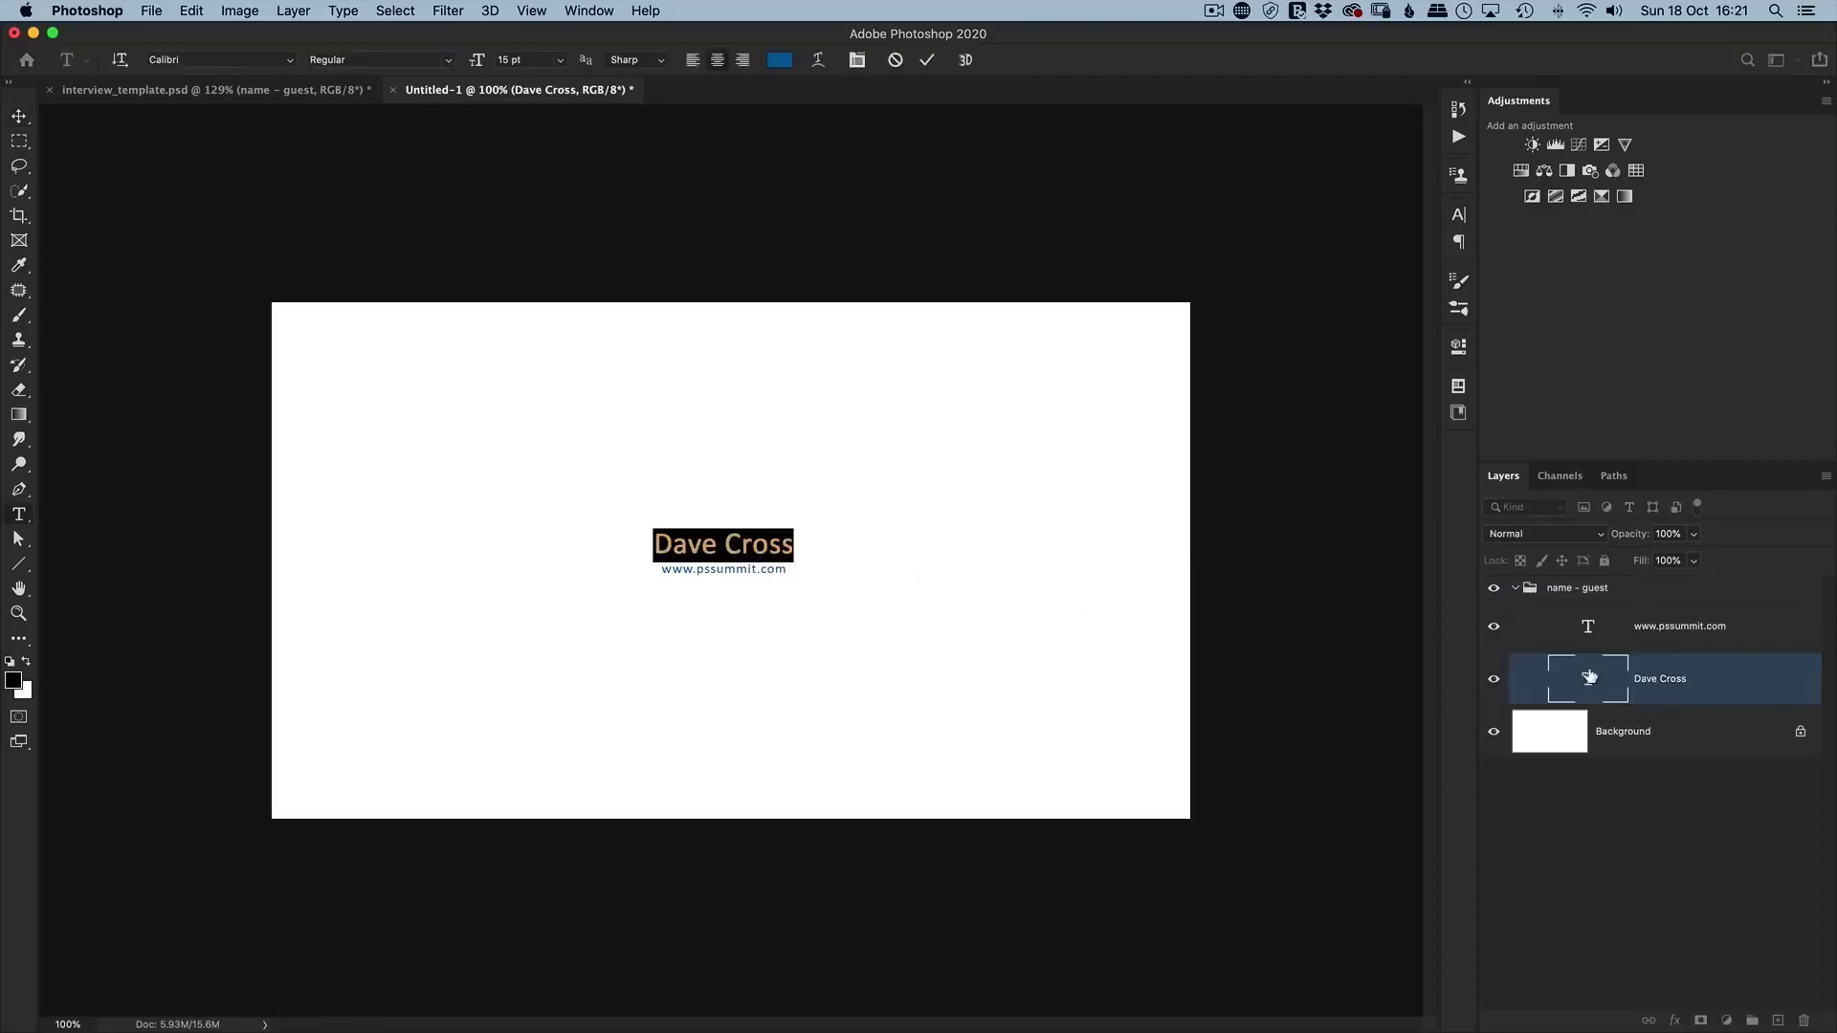
{"action": "type", "text": "Dav"}
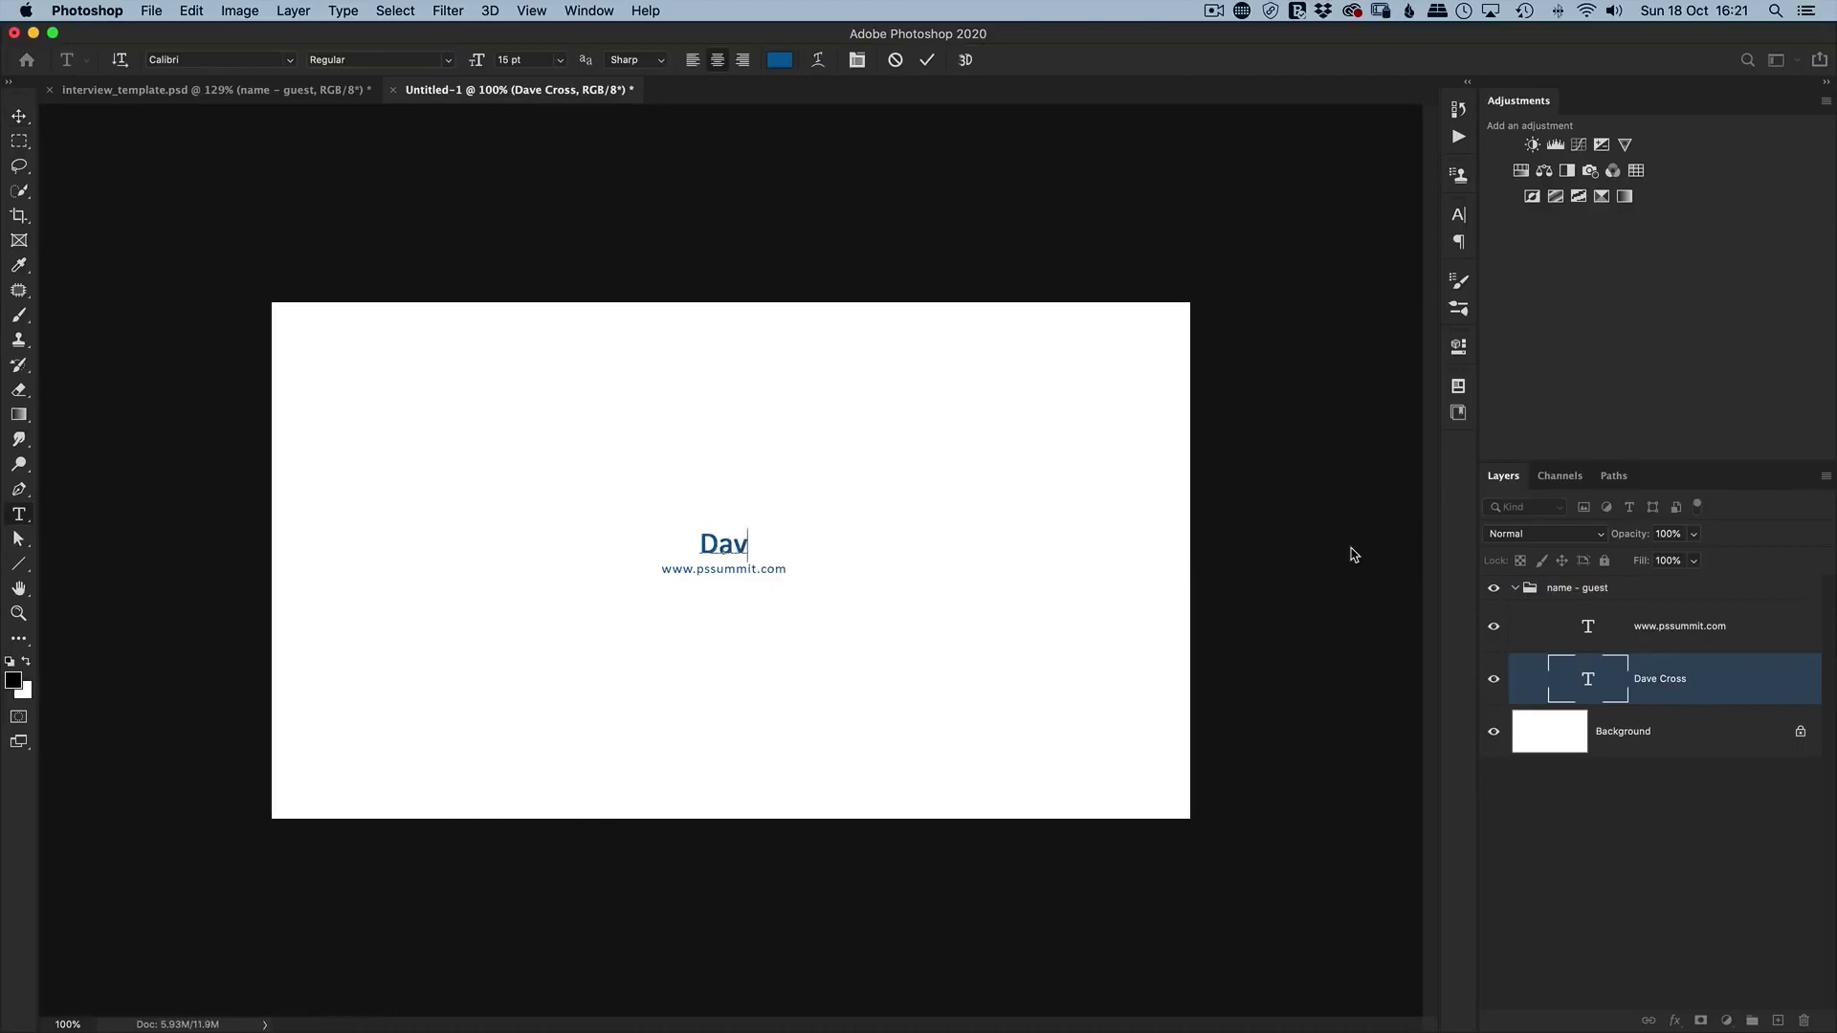
{"action": "type", "text": "e Elson"}
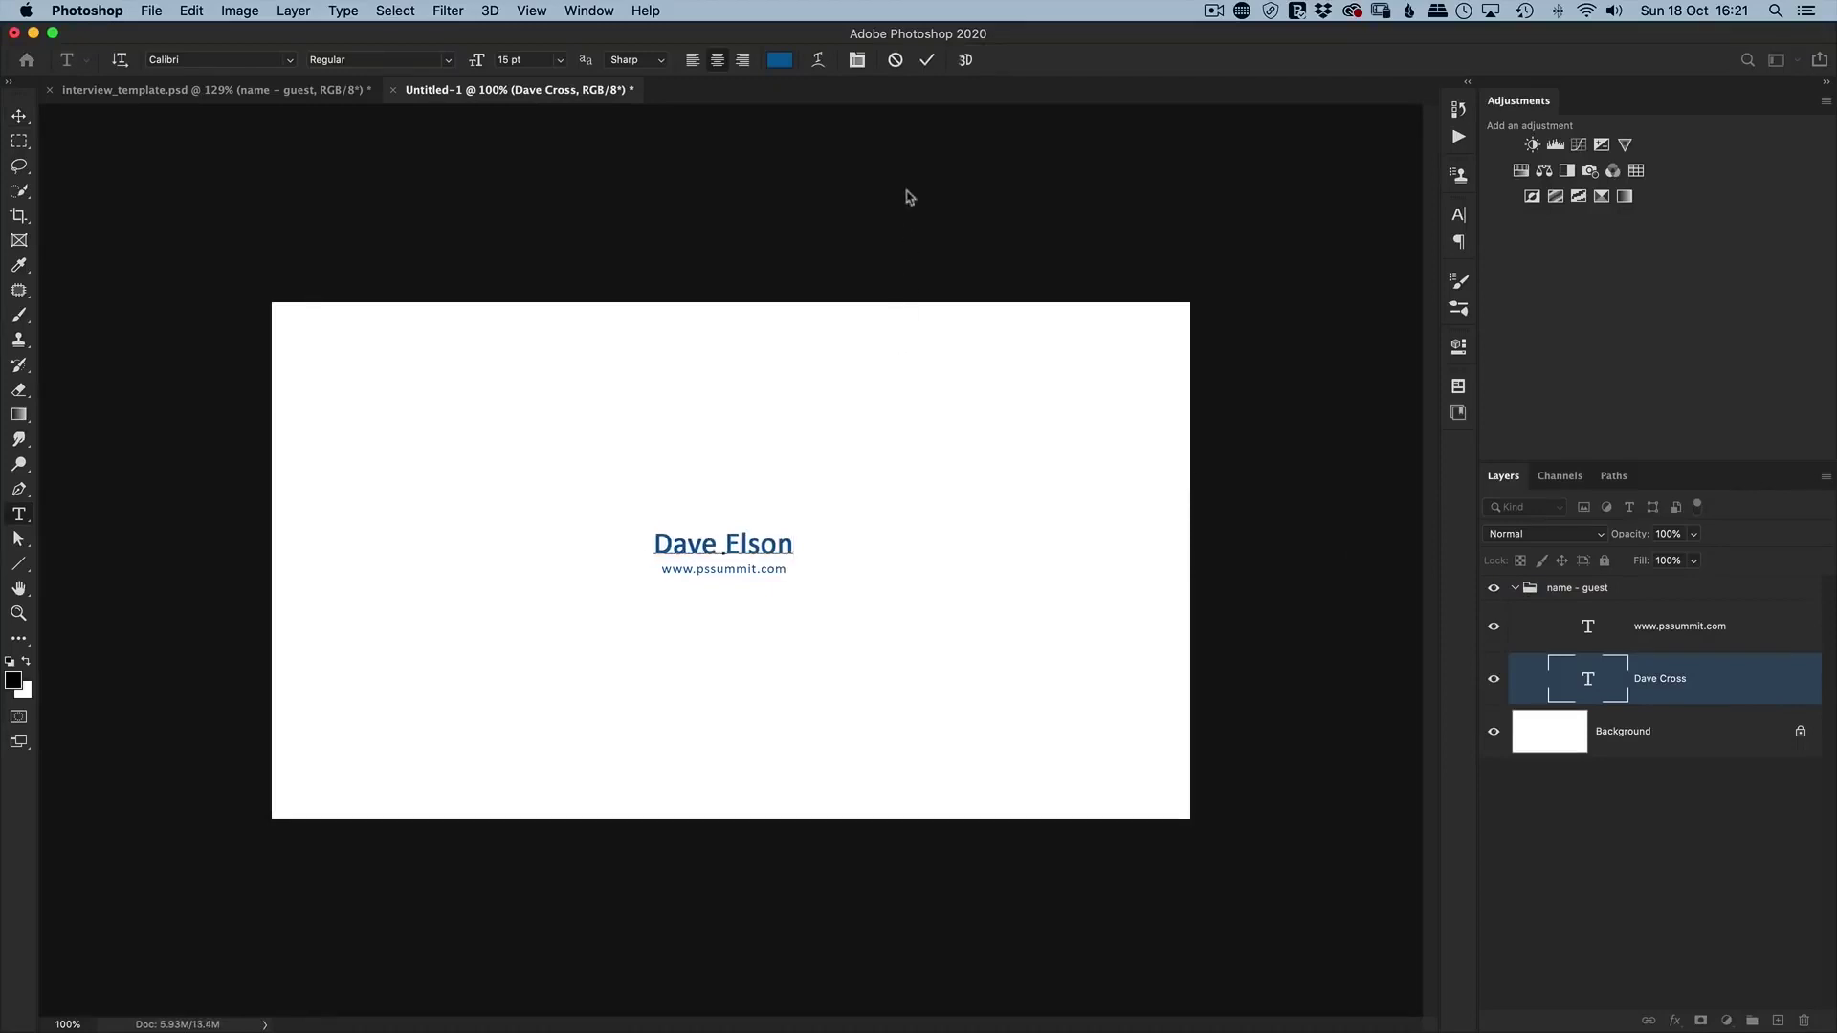
{"action": "left_click", "coordinate": [927, 60]}
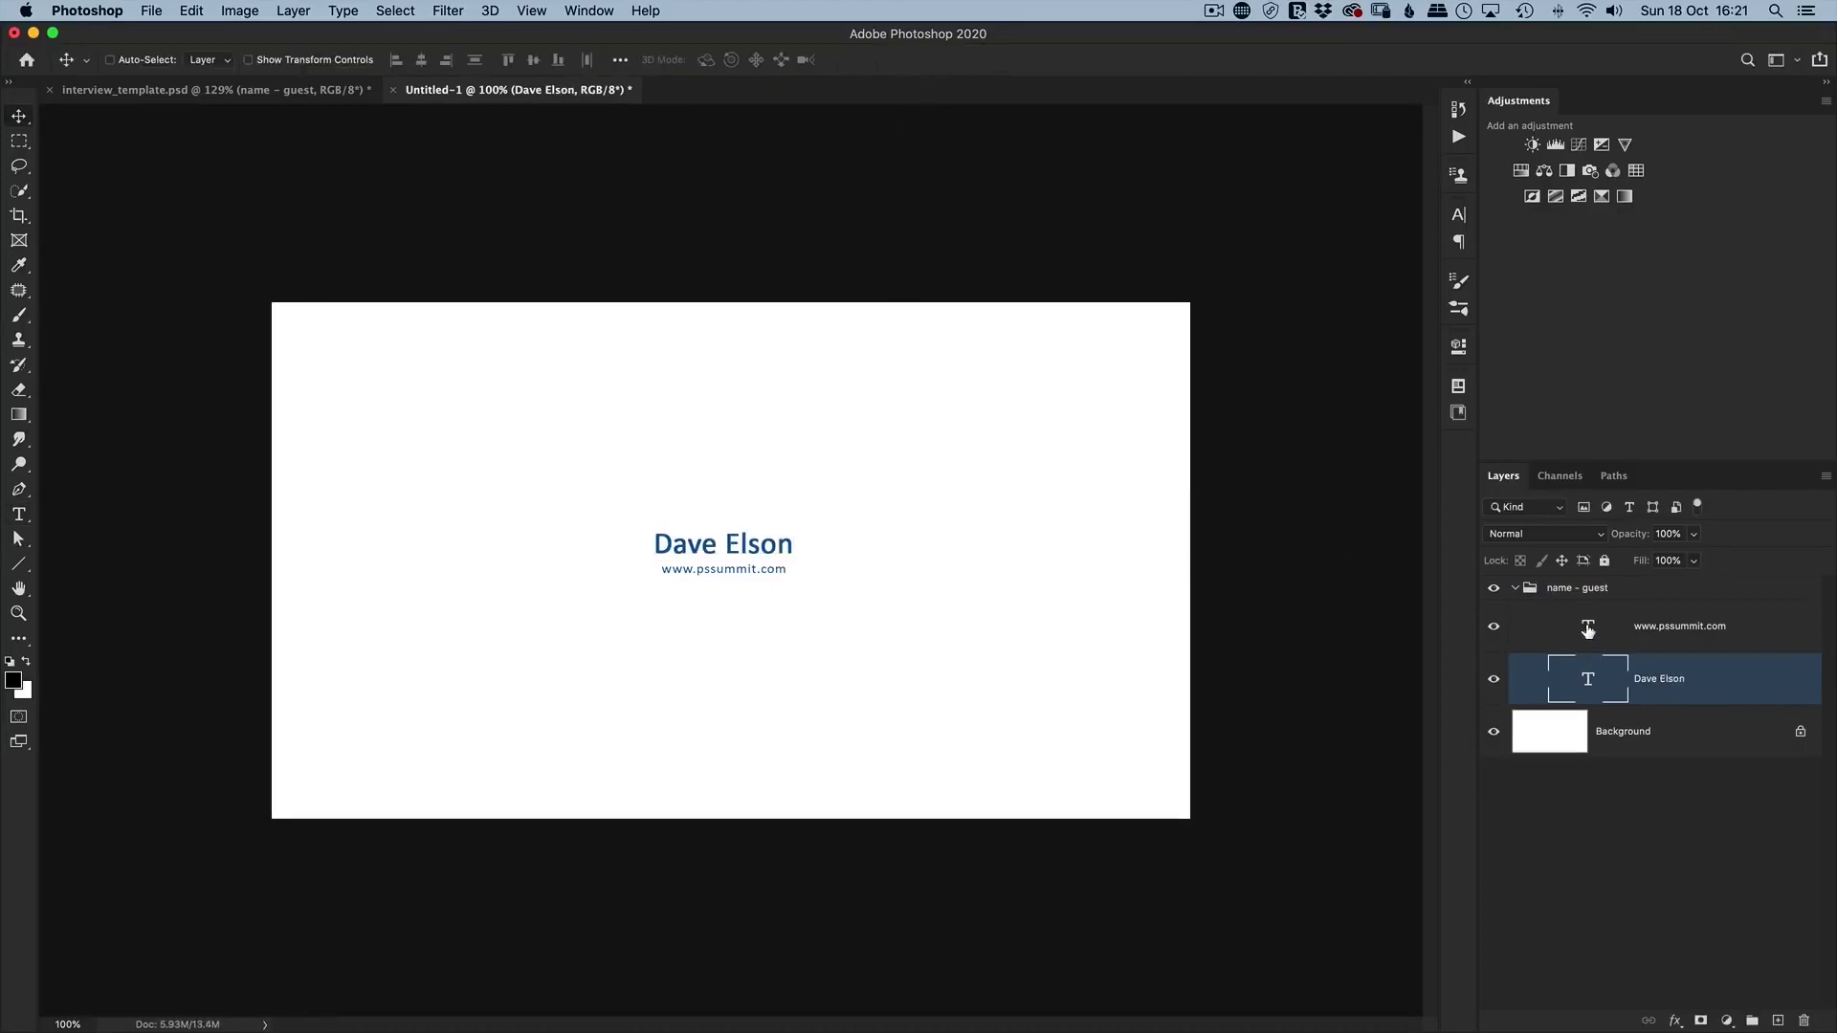
{"action": "double_click", "coordinate": [1588, 626]}
{"action": "type", "text": "ww"}
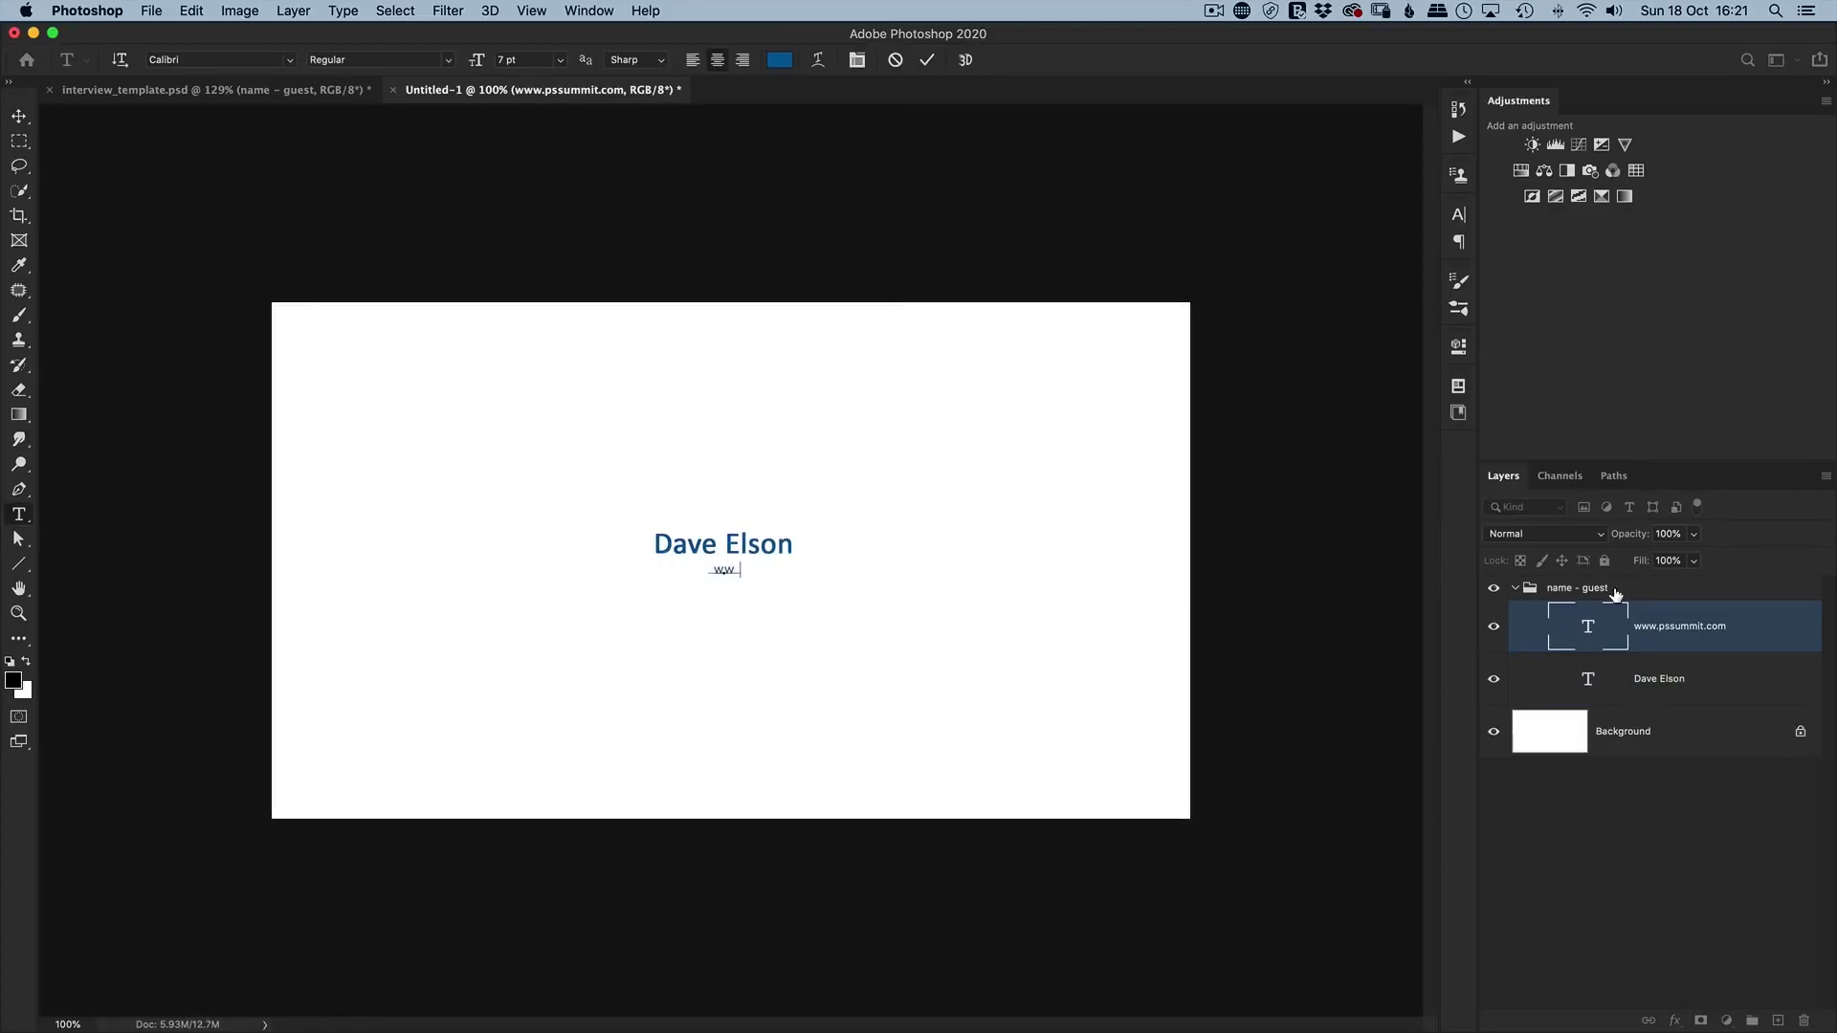
{"action": "type", "text": "w.madeupwebsite.com"}
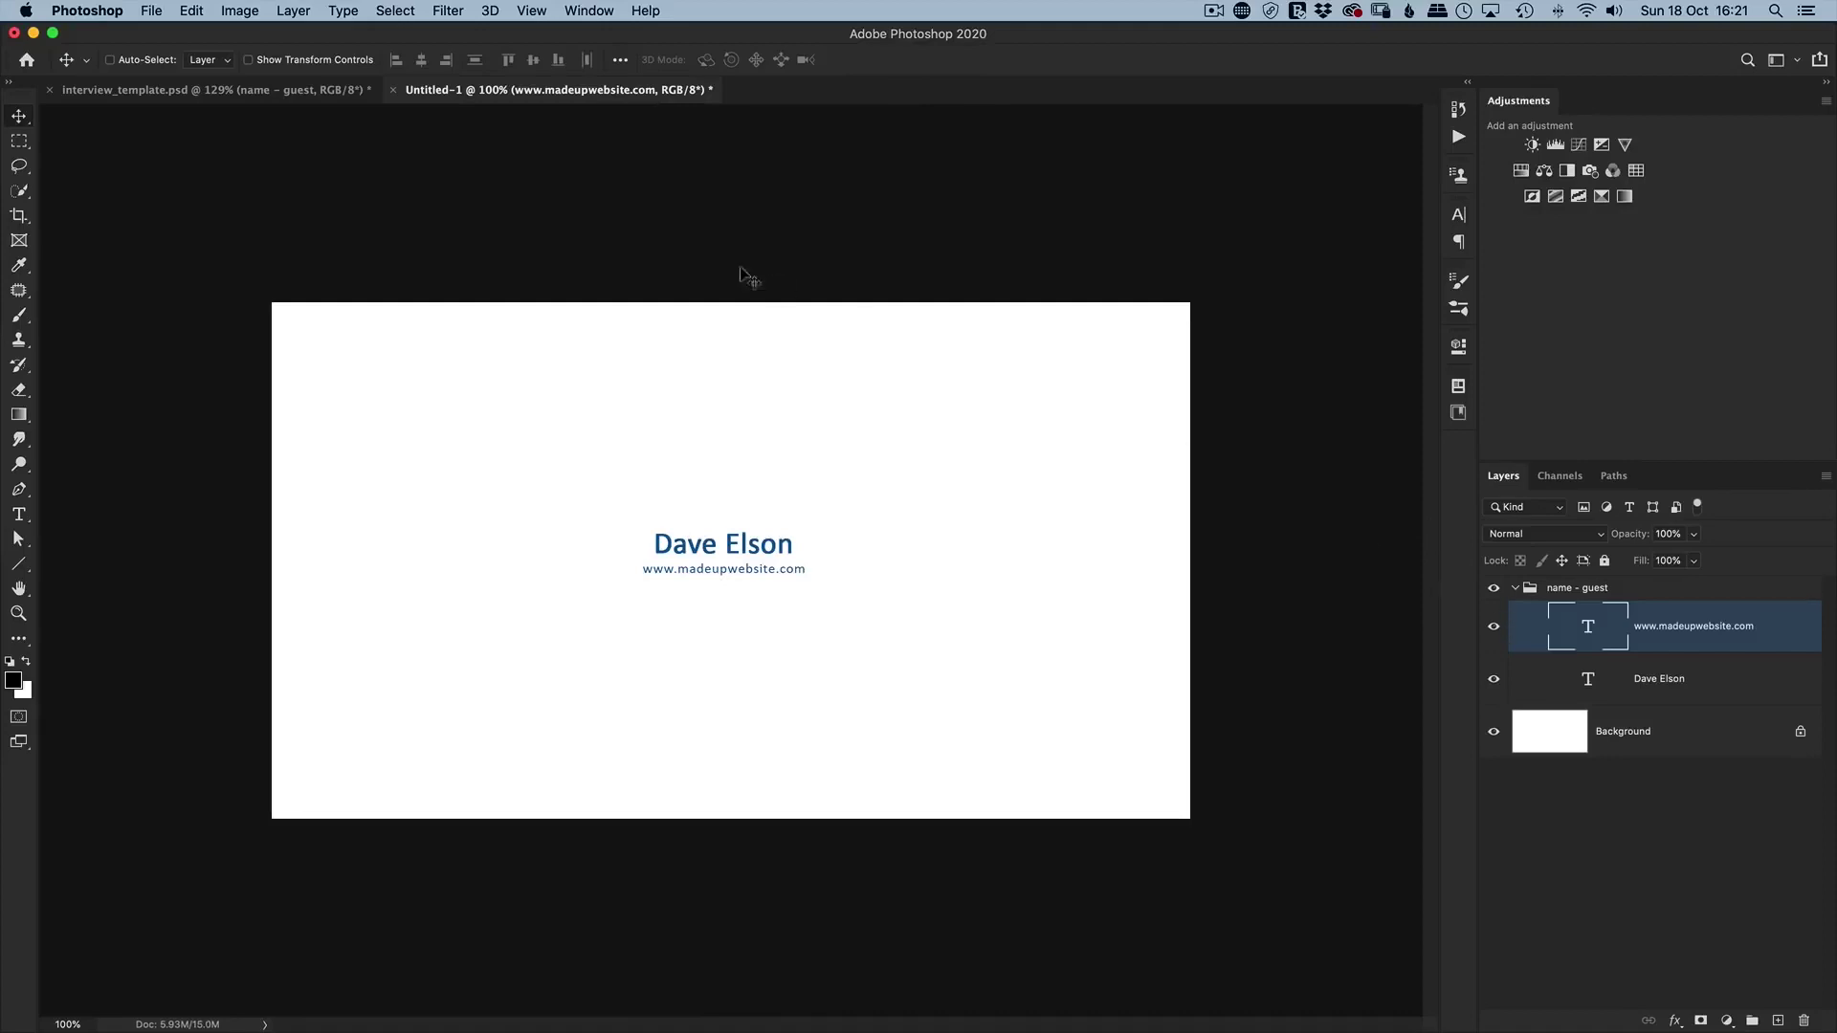
Commit the website text, unlock the white background as Layer 0, and hide it.
{"action": "left_click", "coordinate": [1514, 589]}
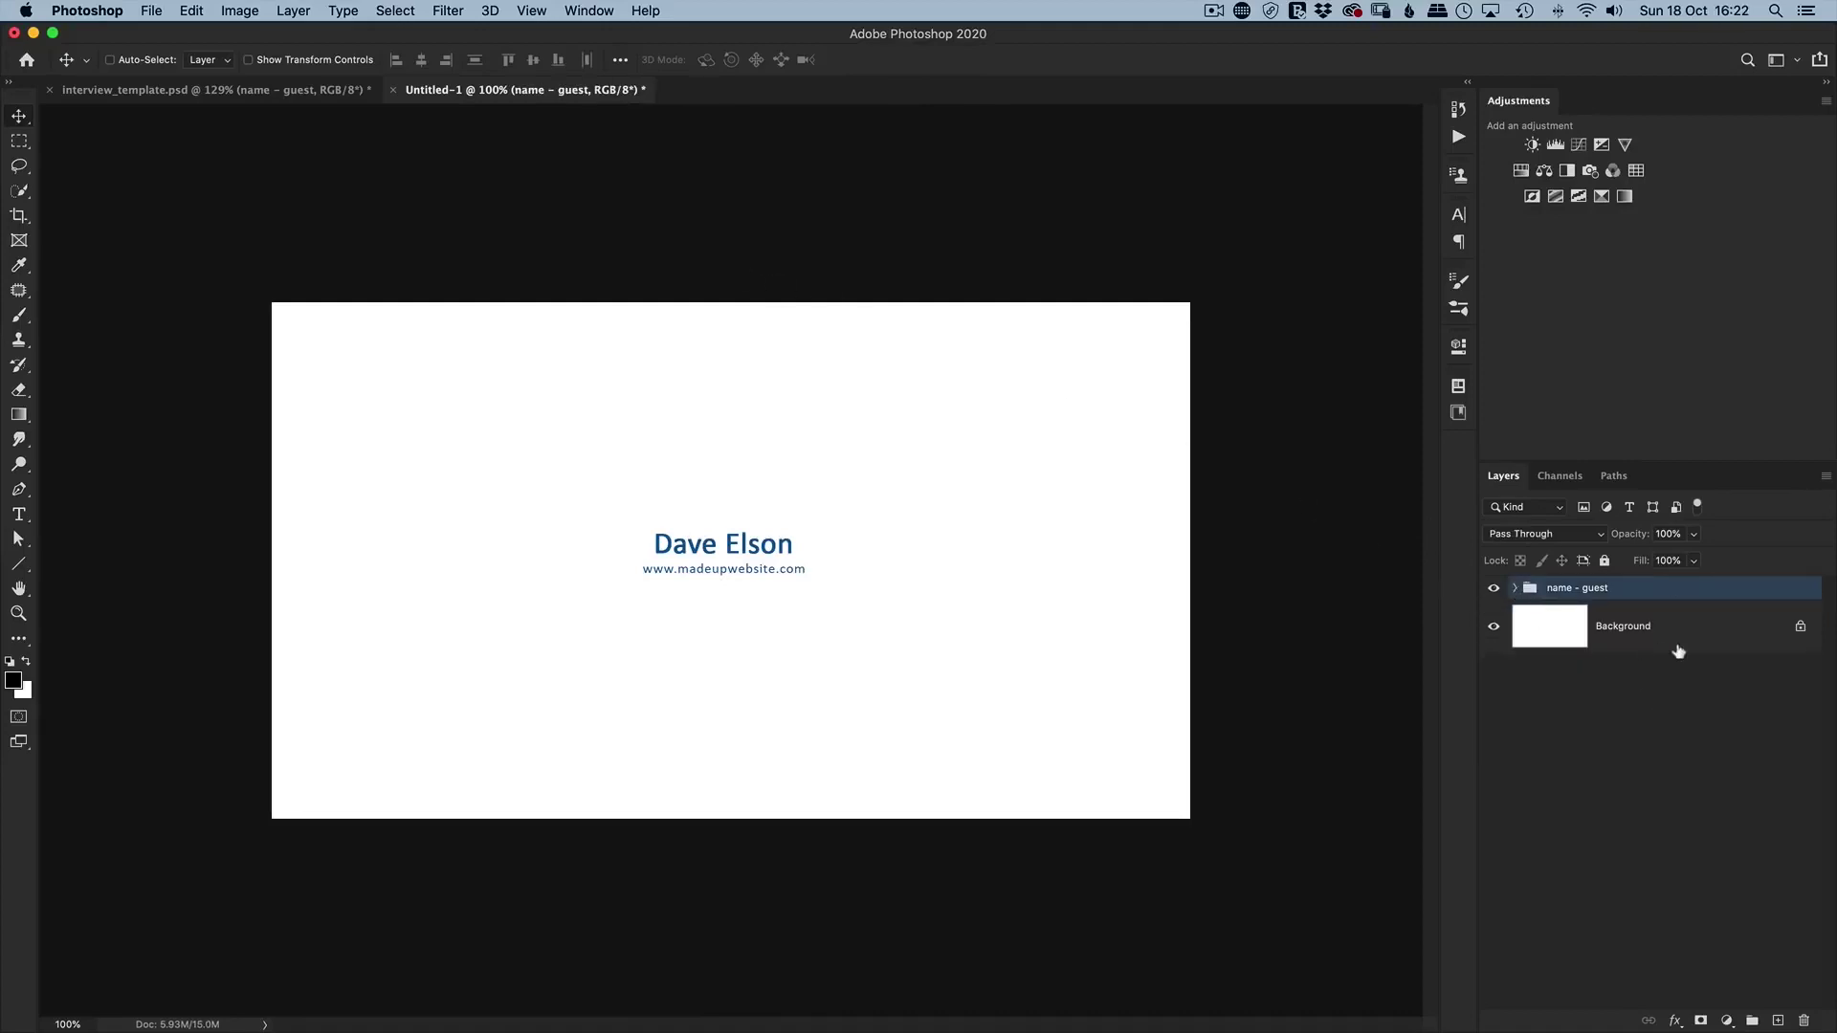
{"action": "left_click", "coordinate": [1801, 628]}
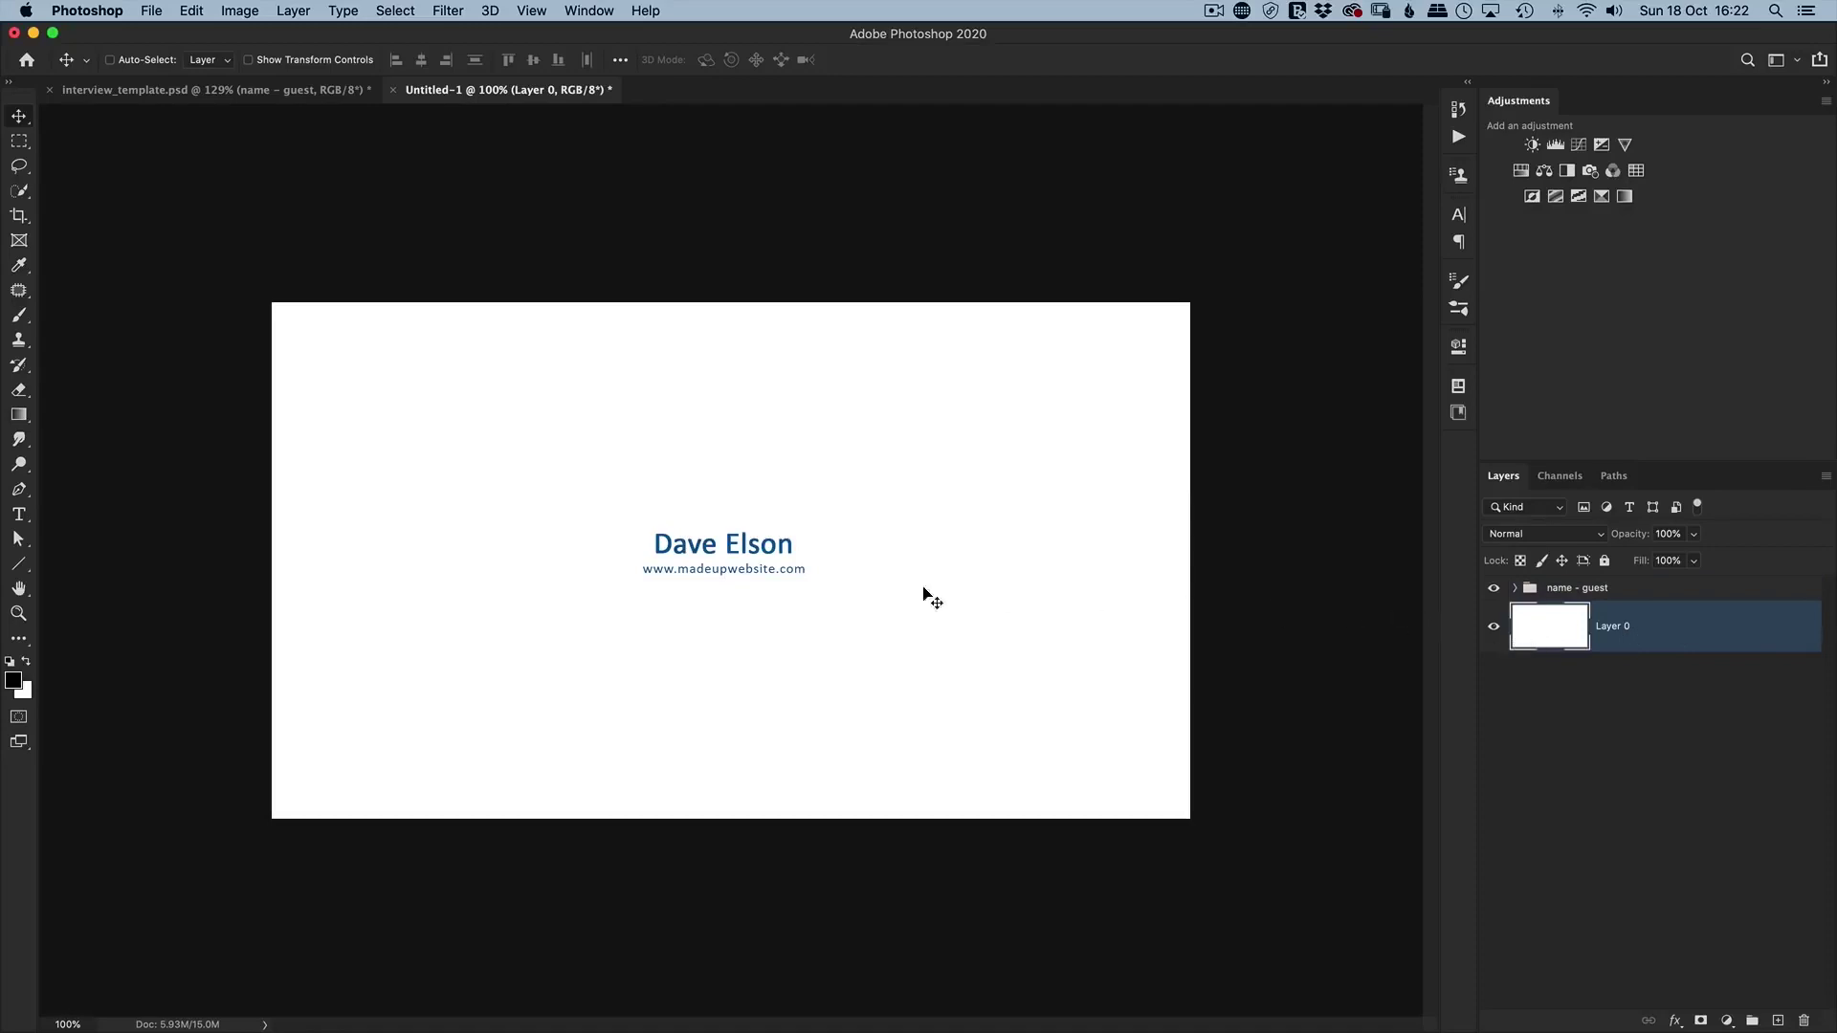
{"action": "left_click", "coordinate": [1494, 629]}
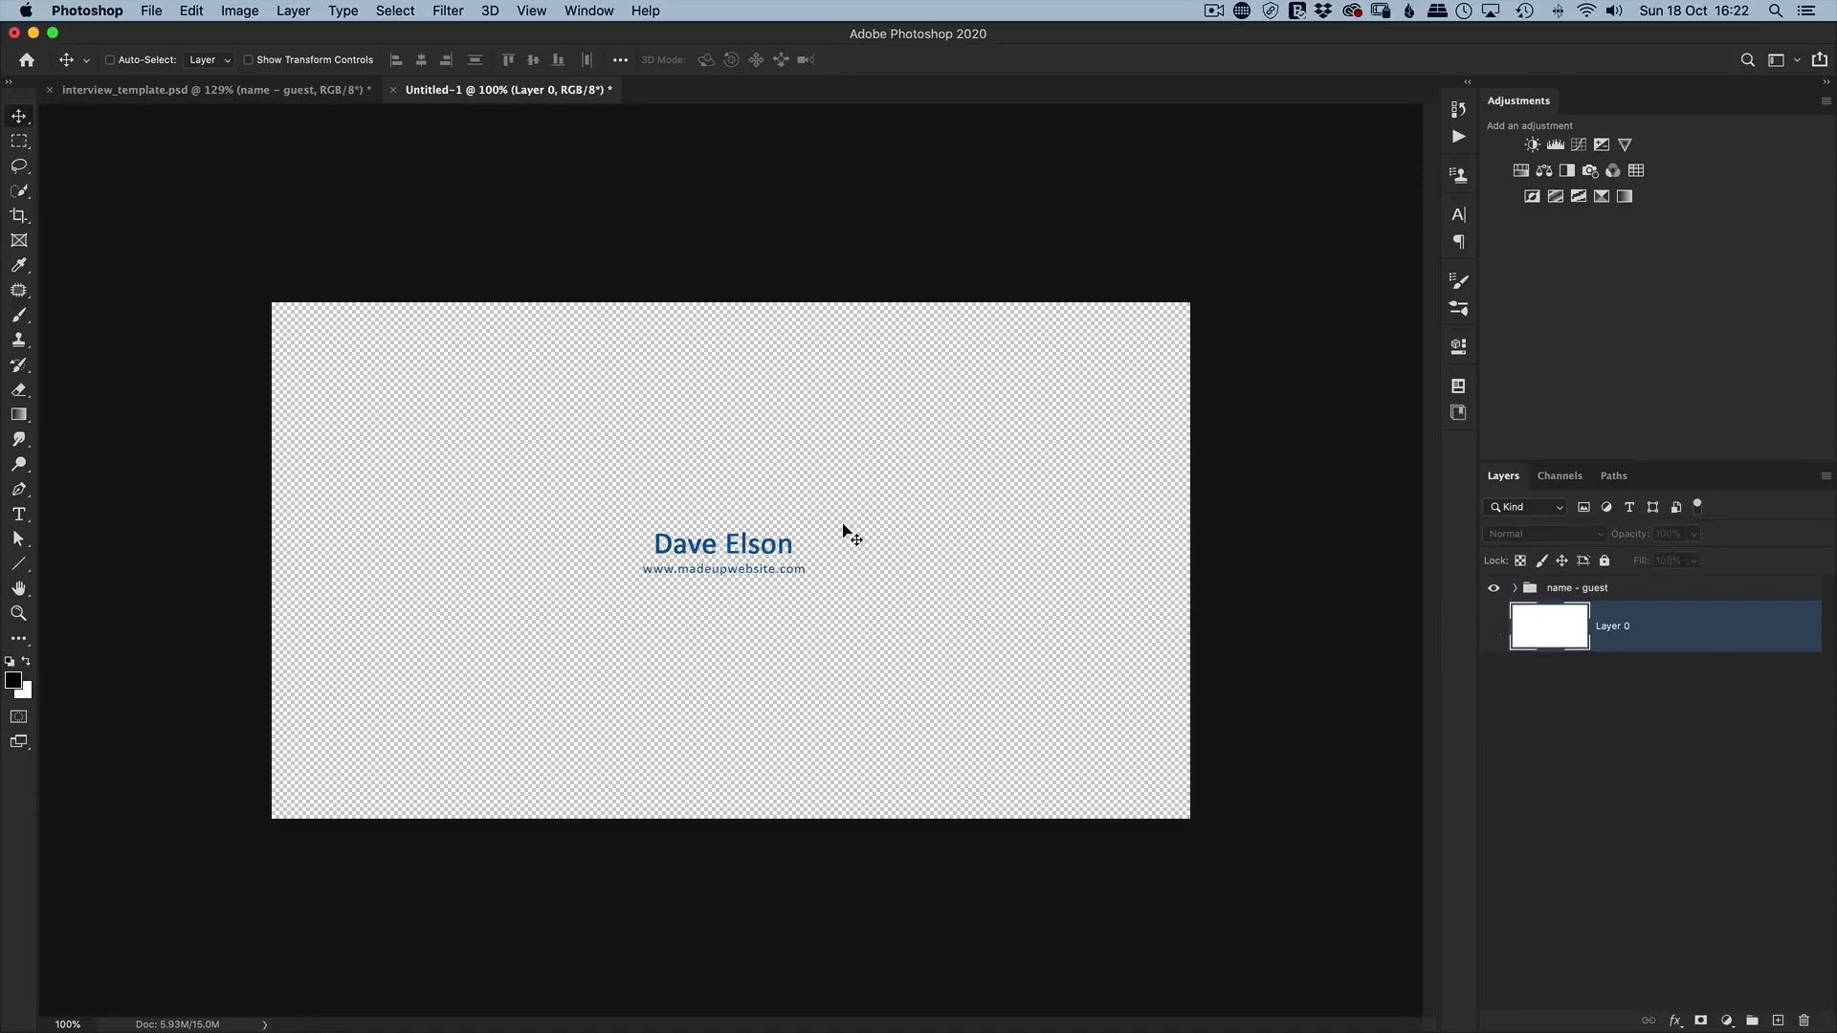
Save the document as guest name plate.psd in Photoshop format.
{"action": "left_click", "coordinate": [150, 12]}
{"action": "left_click", "coordinate": [208, 227]}
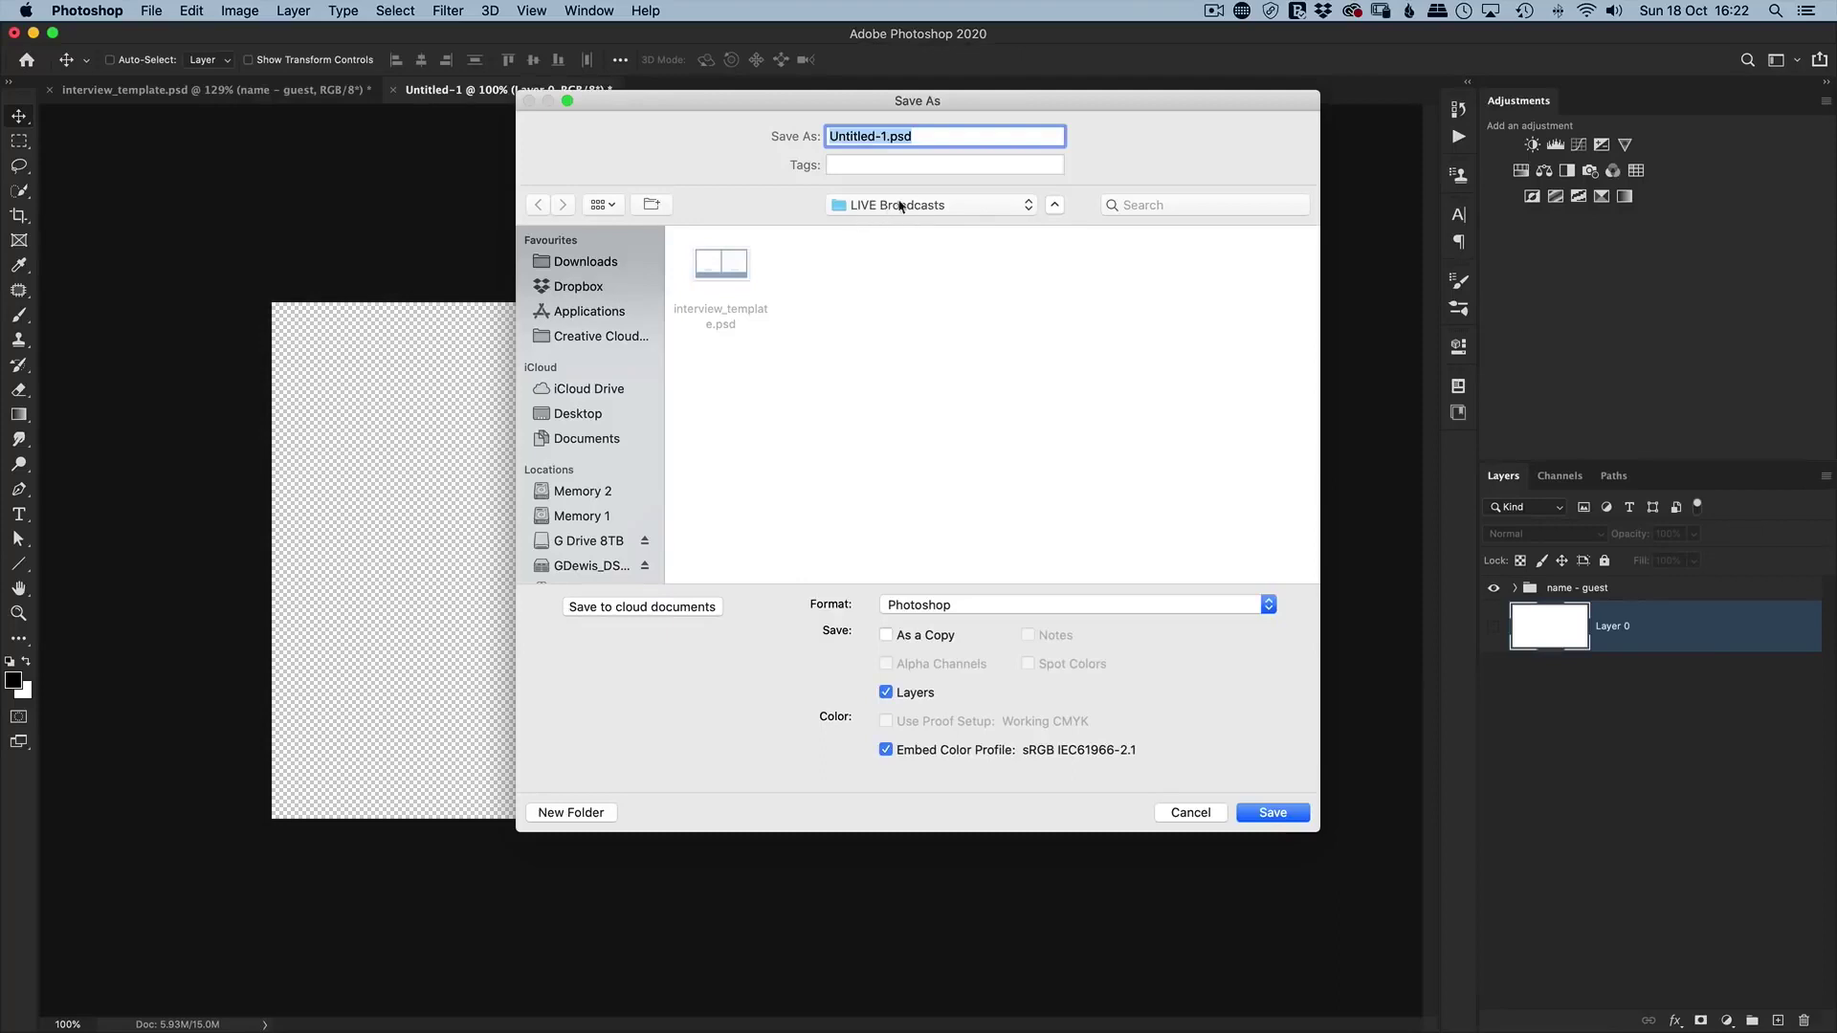
{"action": "key", "text": "super+Right"}
{"action": "key", "text": "BackSpace"}
{"action": "key", "text": "BackSpace"}
{"action": "key", "text": "BackSpace"}
{"action": "key", "text": "BackSpace"}
{"action": "key", "text": "BackSpace"}
{"action": "key", "text": "BackSpace"}
{"action": "key", "text": "BackSpace"}
{"action": "key", "text": "BackSpace"}
{"action": "key", "text": "BackSpace"}
{"action": "key", "text": "BackSpace"}
{"action": "type", "text": "guest name plate"}
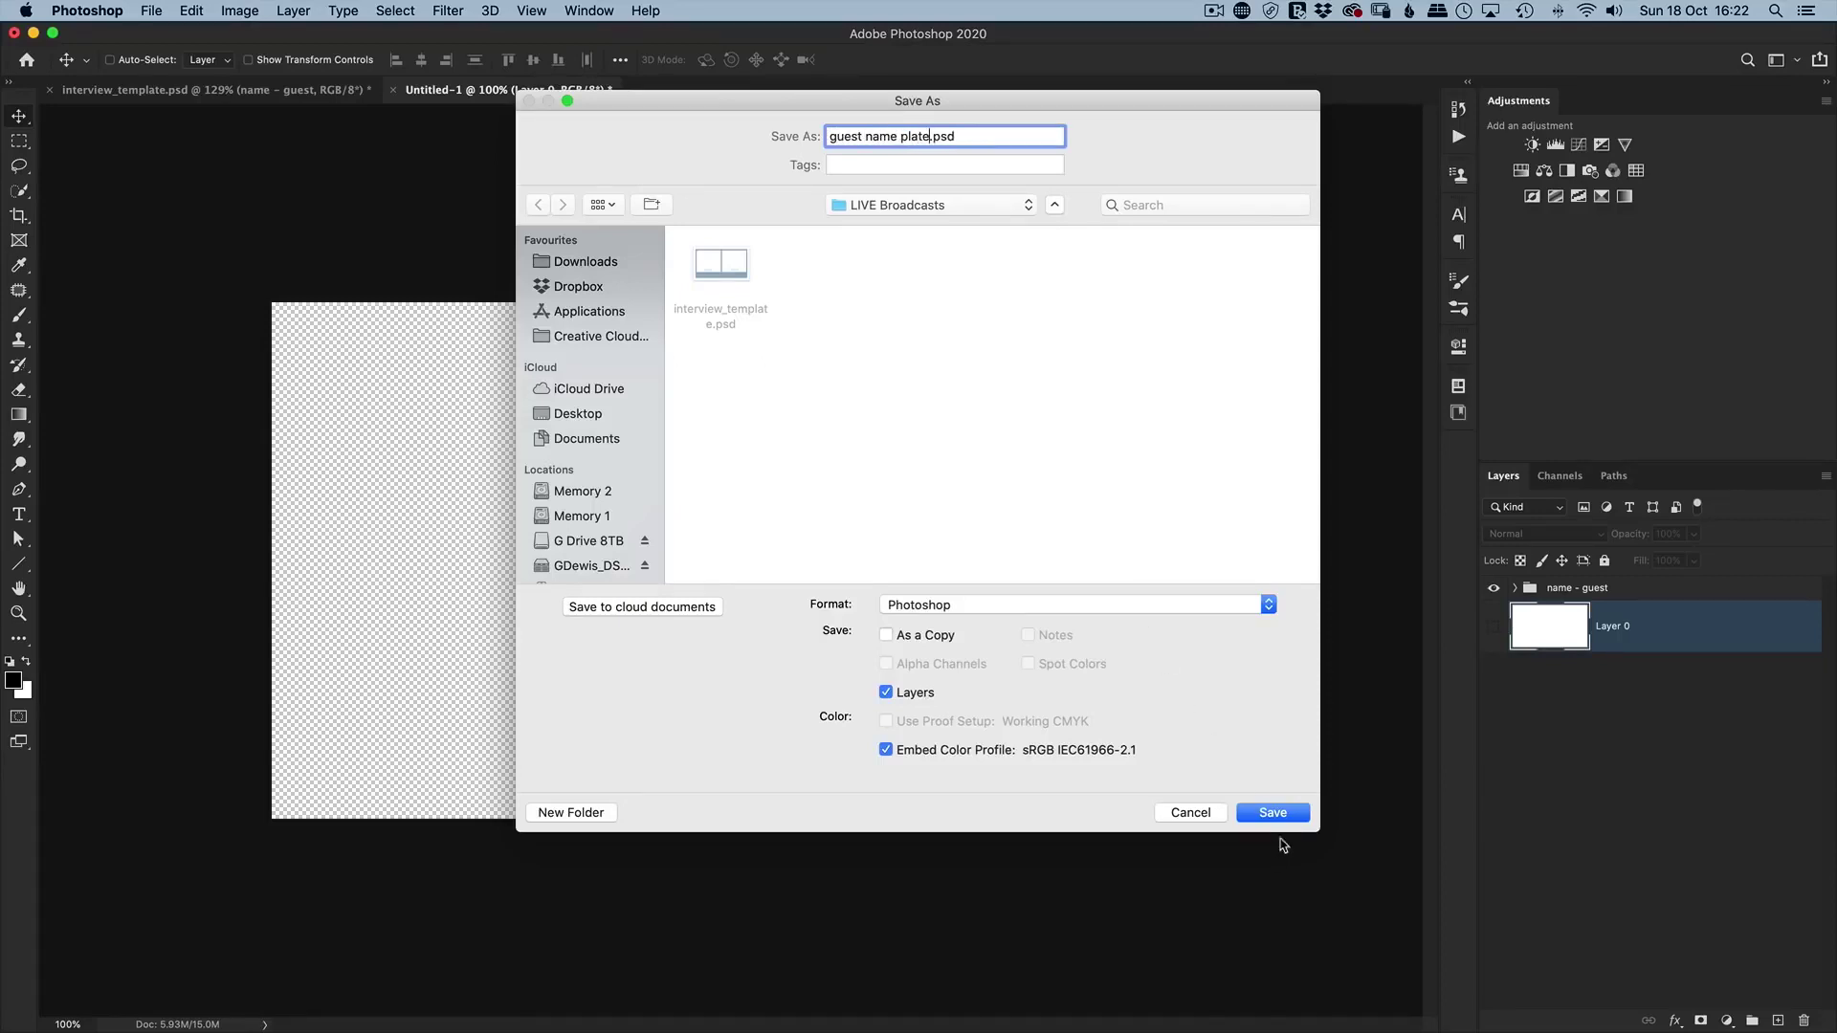
{"action": "left_click", "coordinate": [1270, 813]}
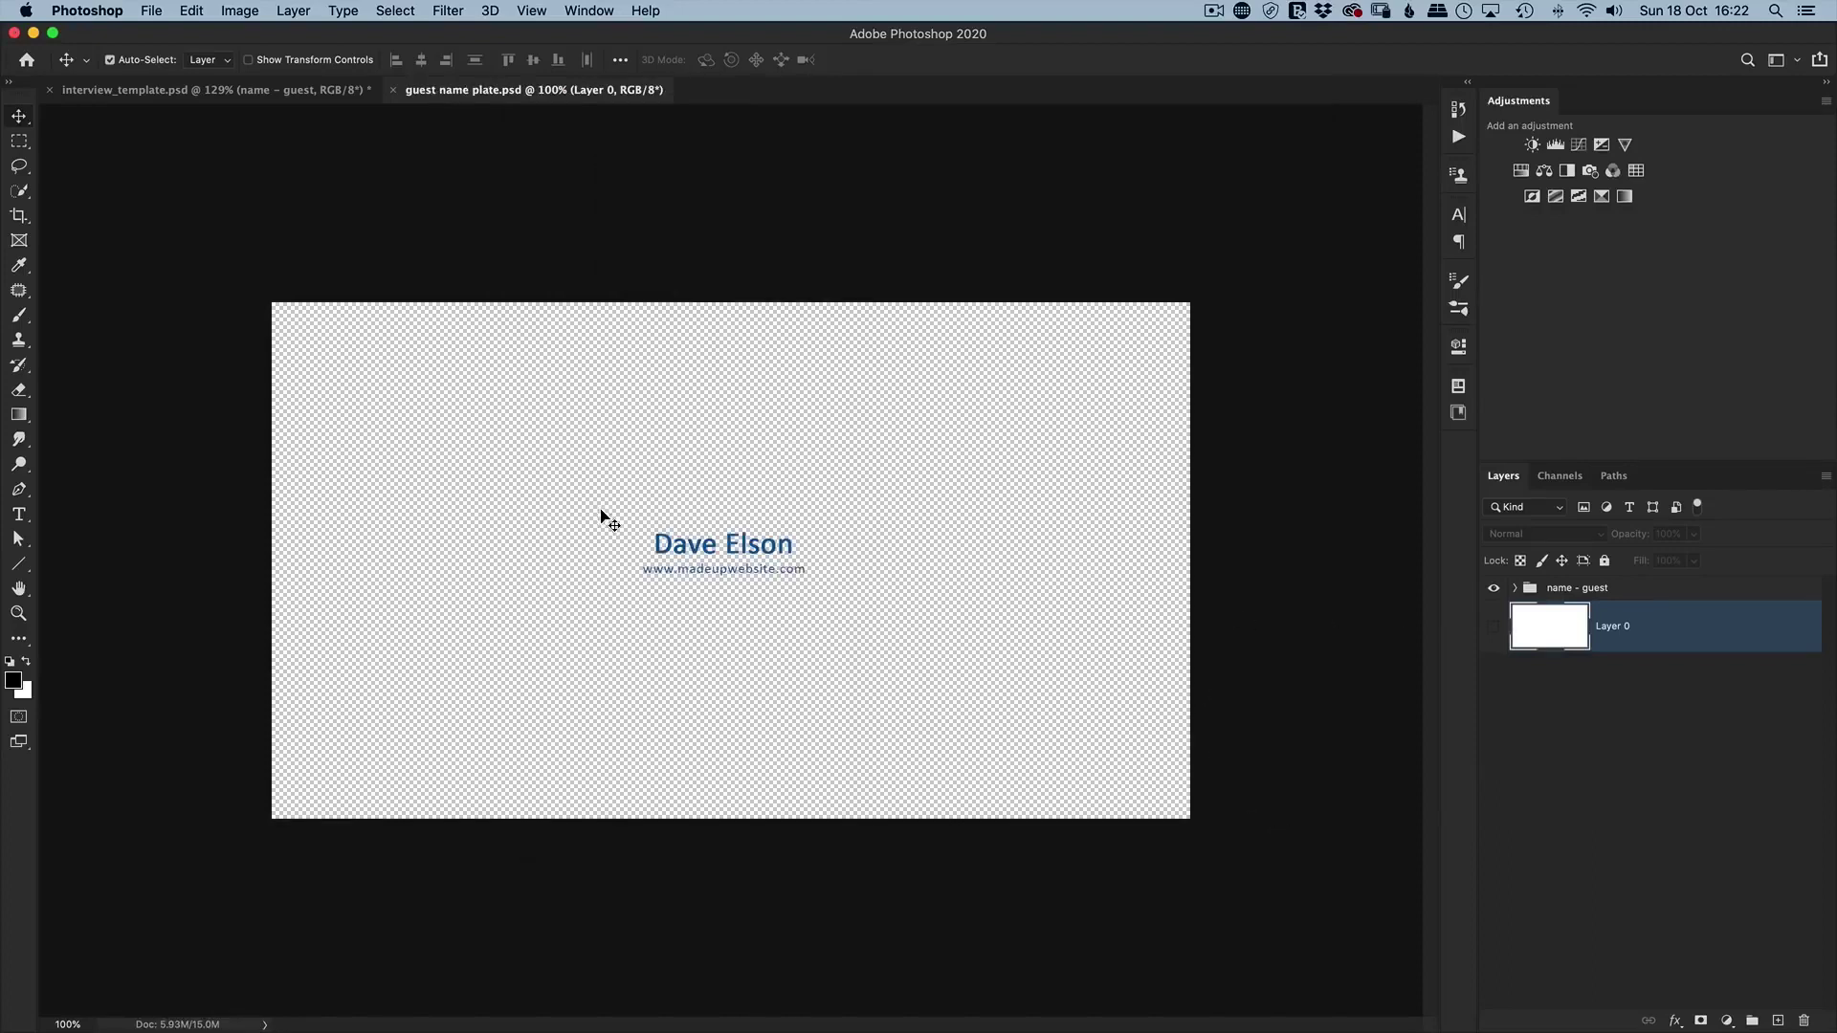
Close guest name plate.psd and expand the template's Guest group.
{"action": "key", "text": "super+w"}
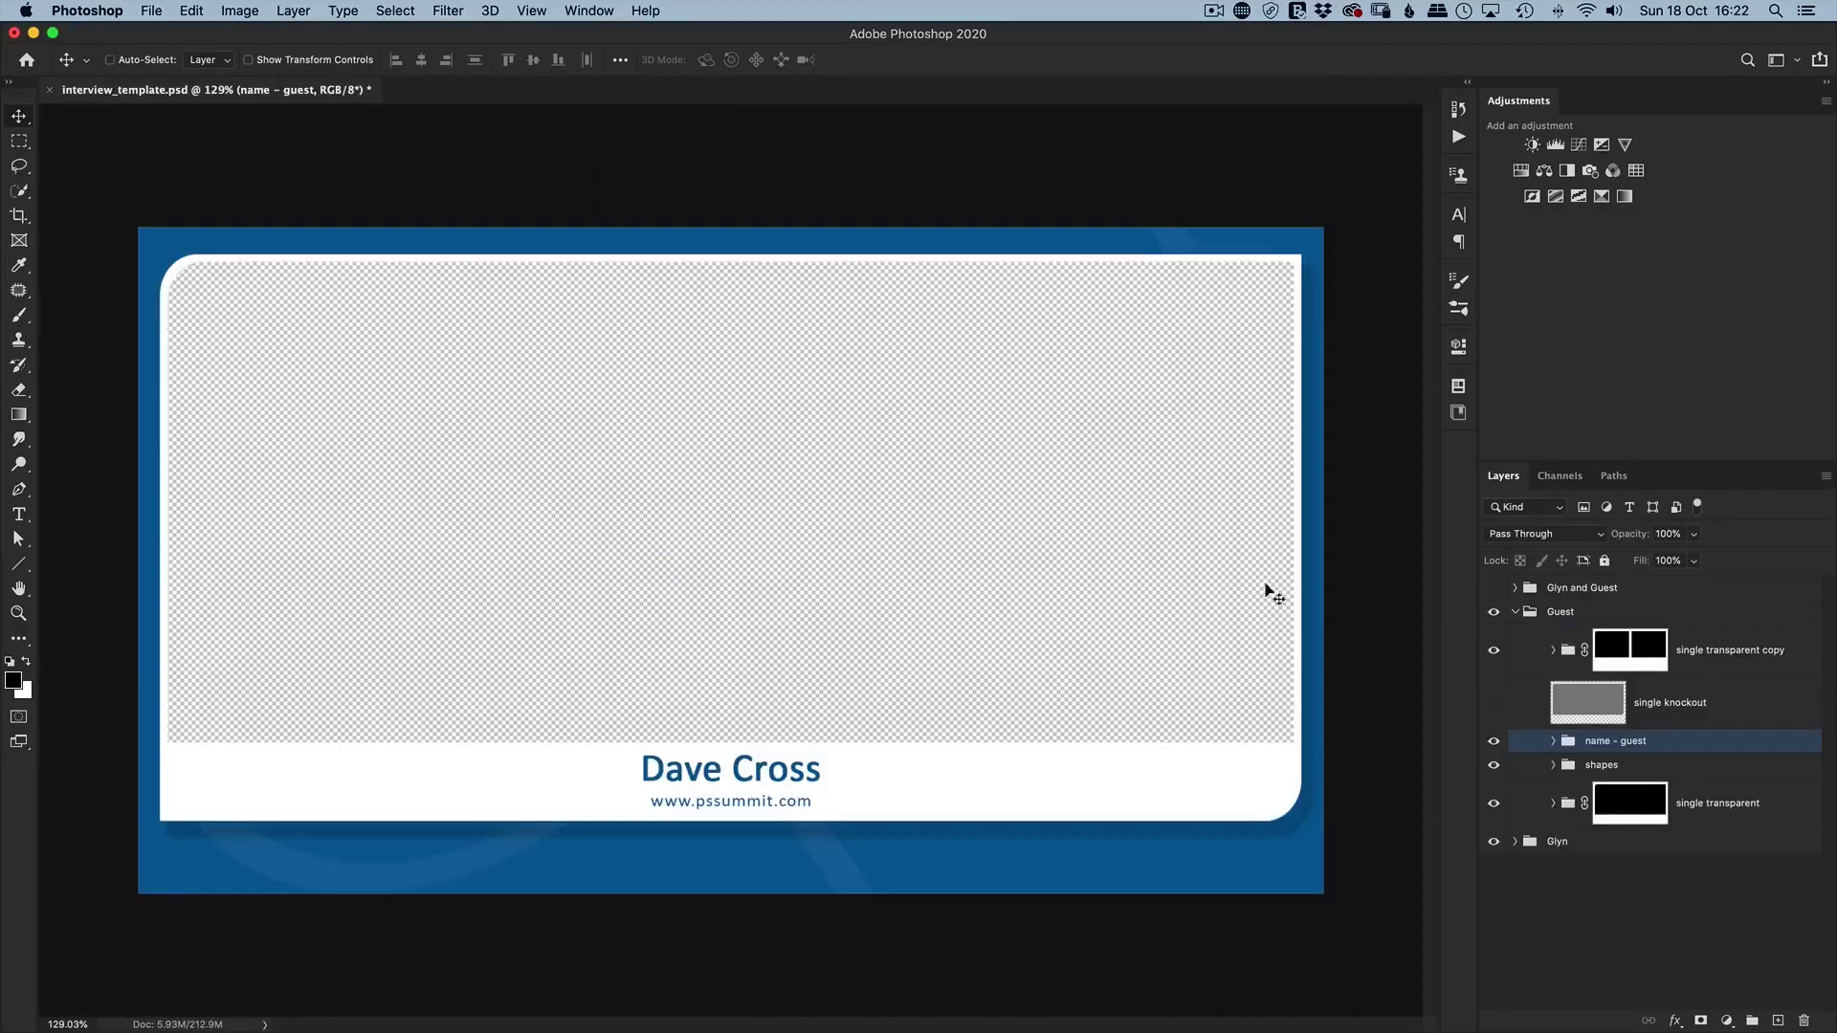
{"action": "left_click", "coordinate": [1516, 613]}
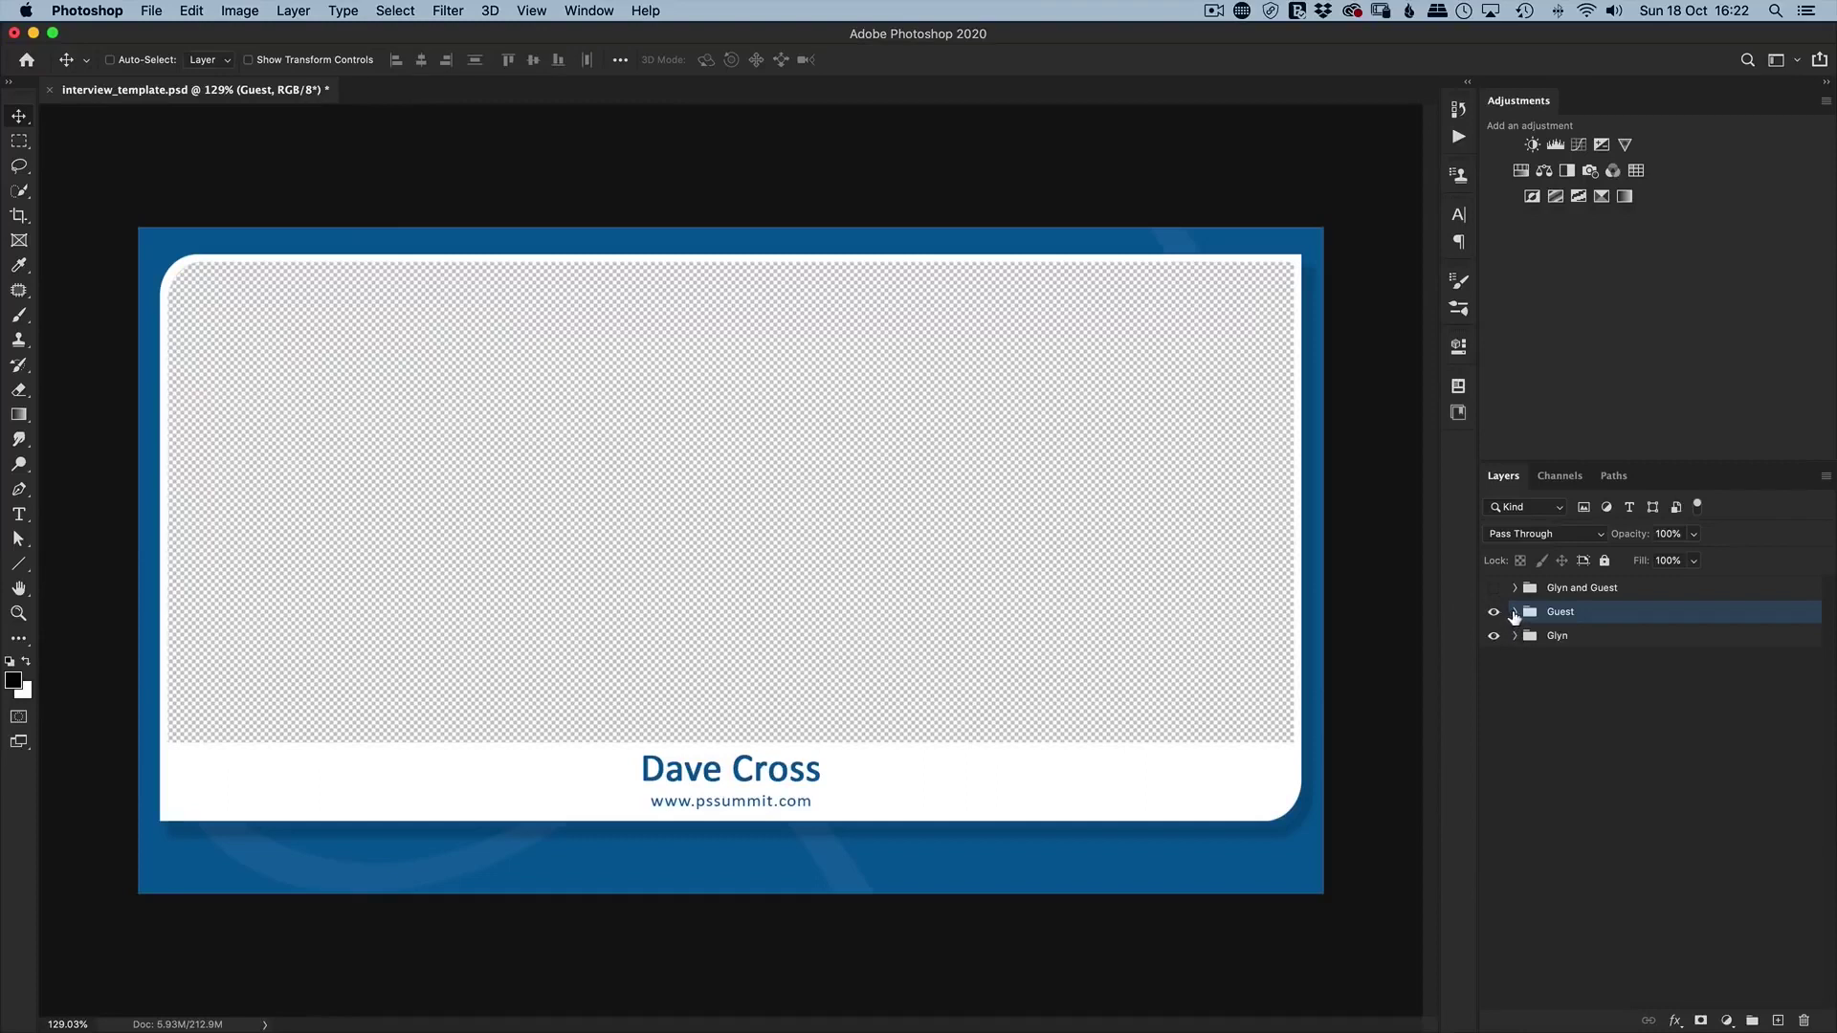
{"action": "left_click", "coordinate": [1515, 612]}
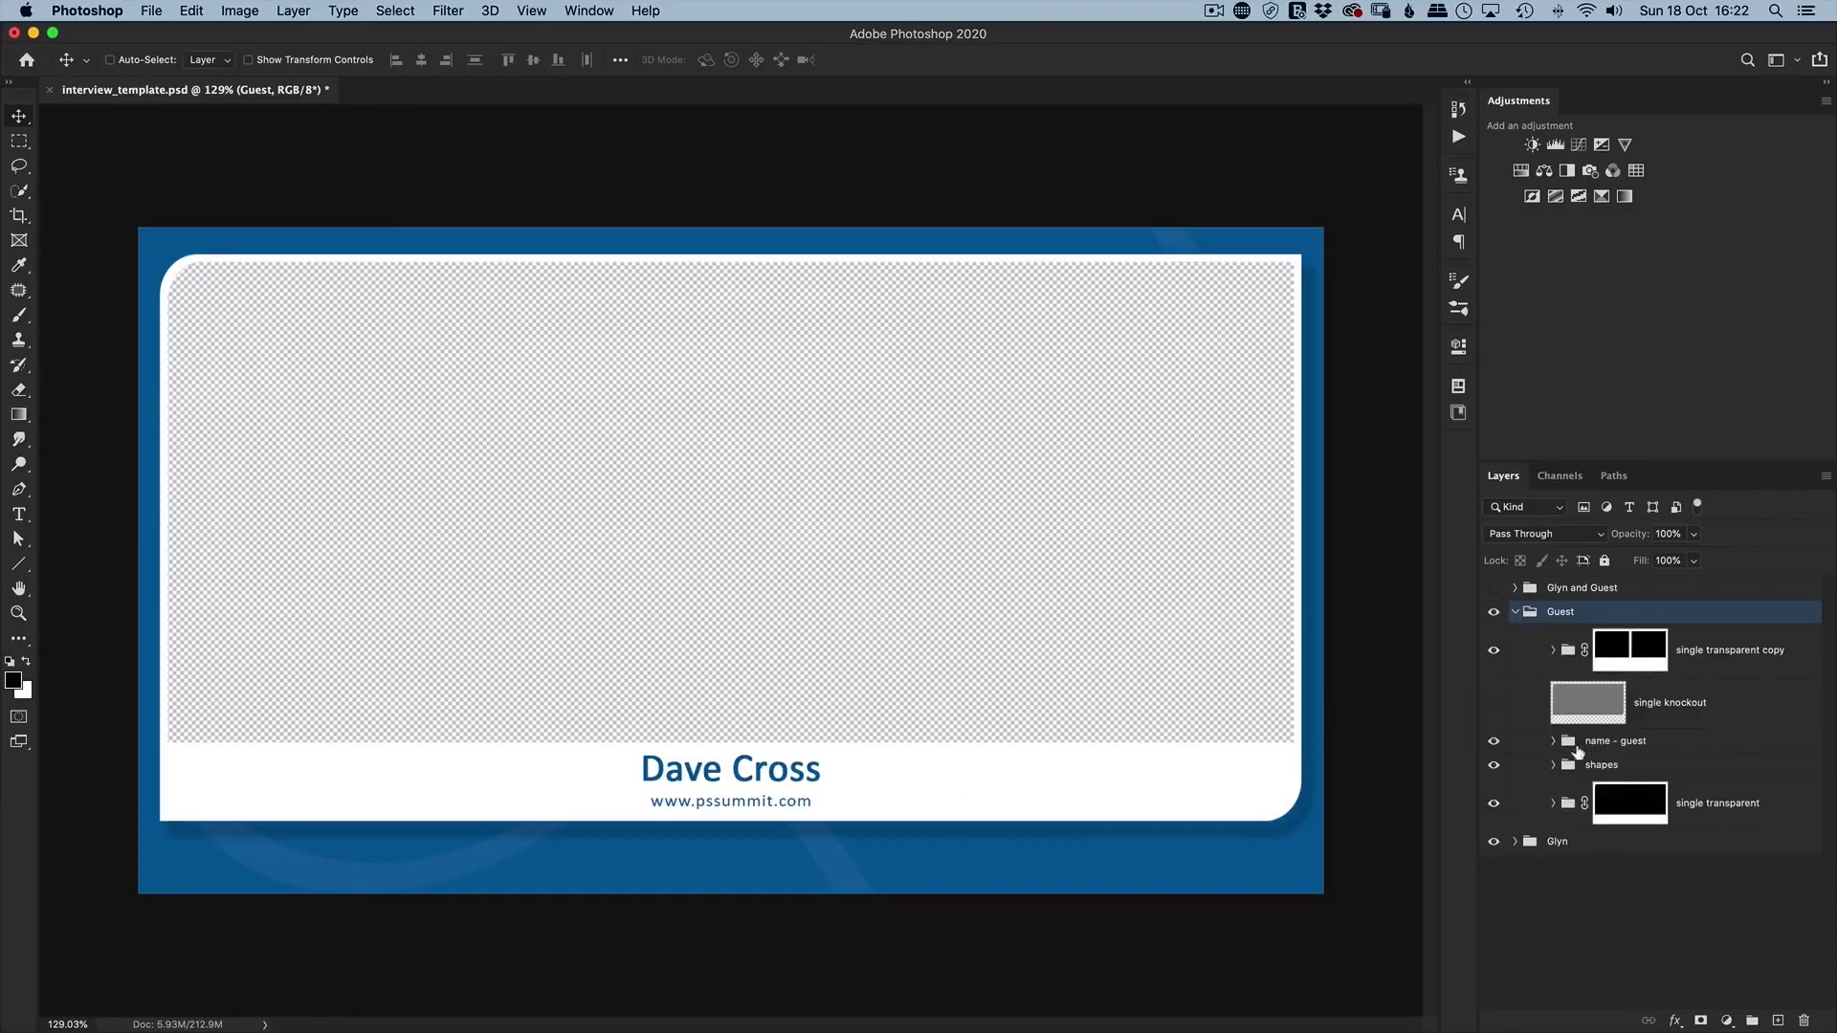
Delete the old name - guest group and select the shapes group as the placement spot.
{"action": "left_click", "coordinate": [1493, 743]}
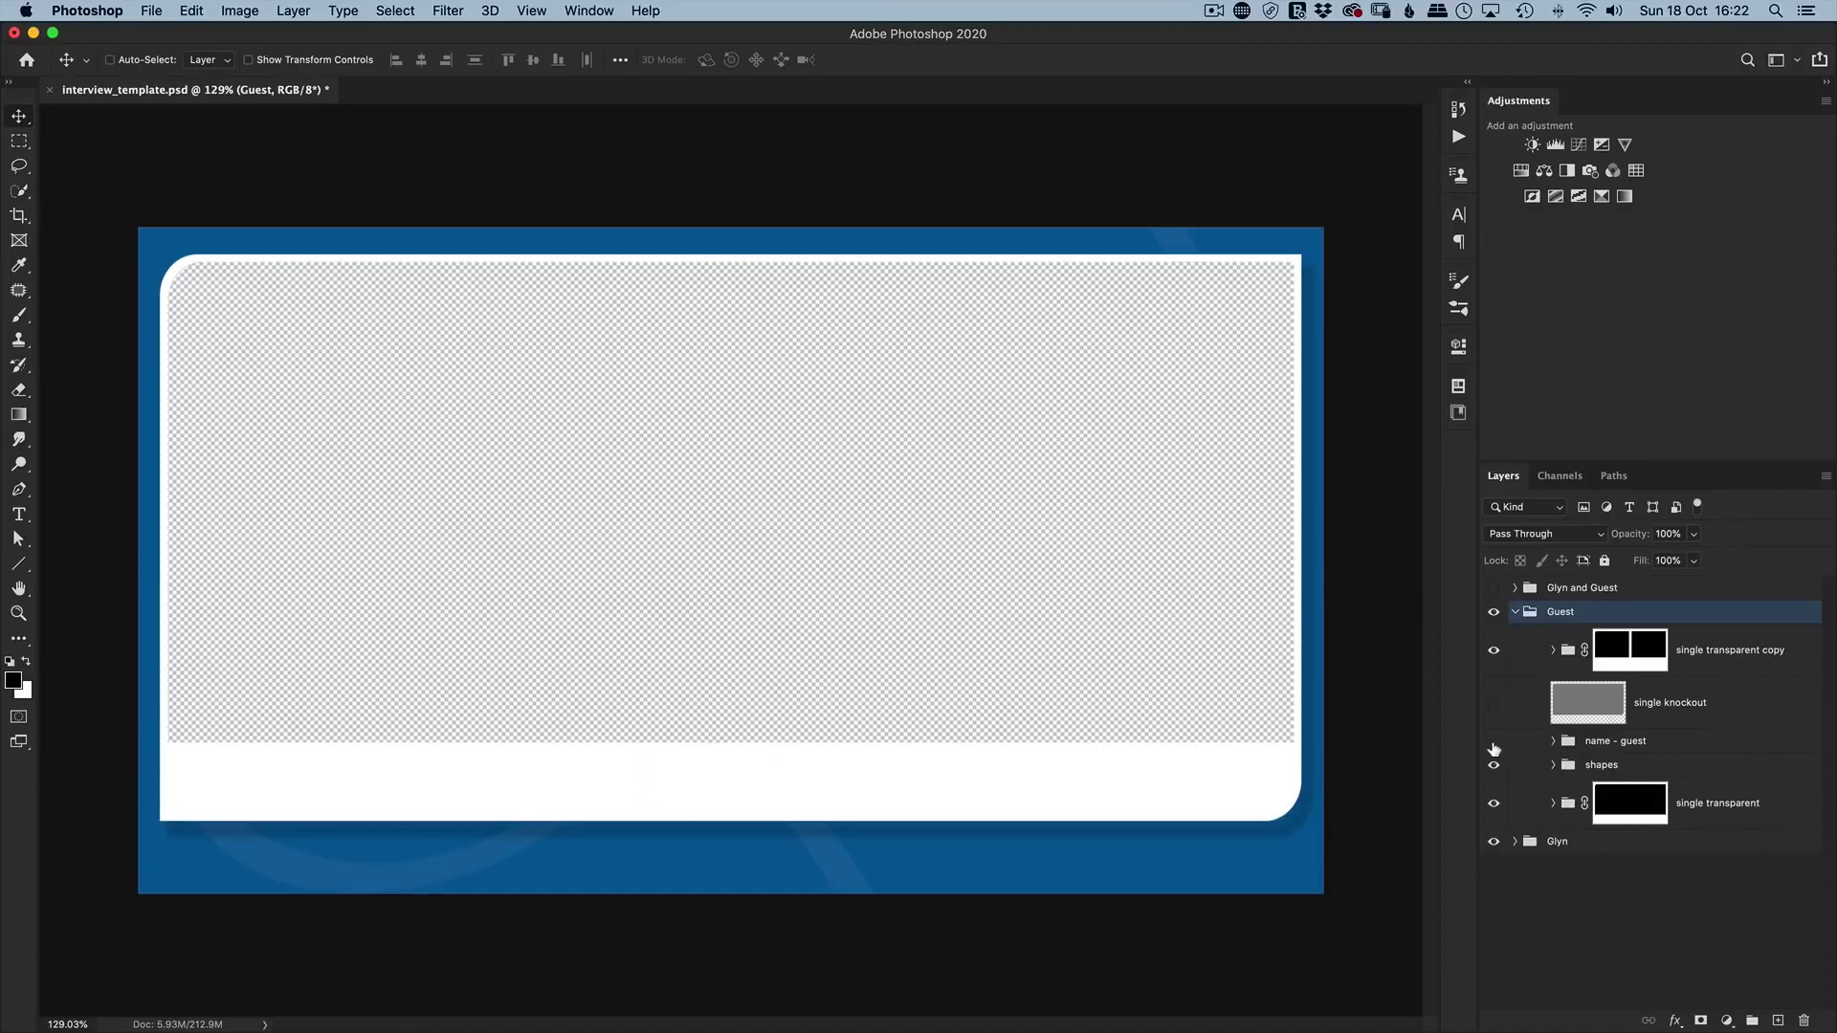
{"action": "left_click", "coordinate": [1494, 746]}
{"action": "left_click", "coordinate": [1564, 746]}
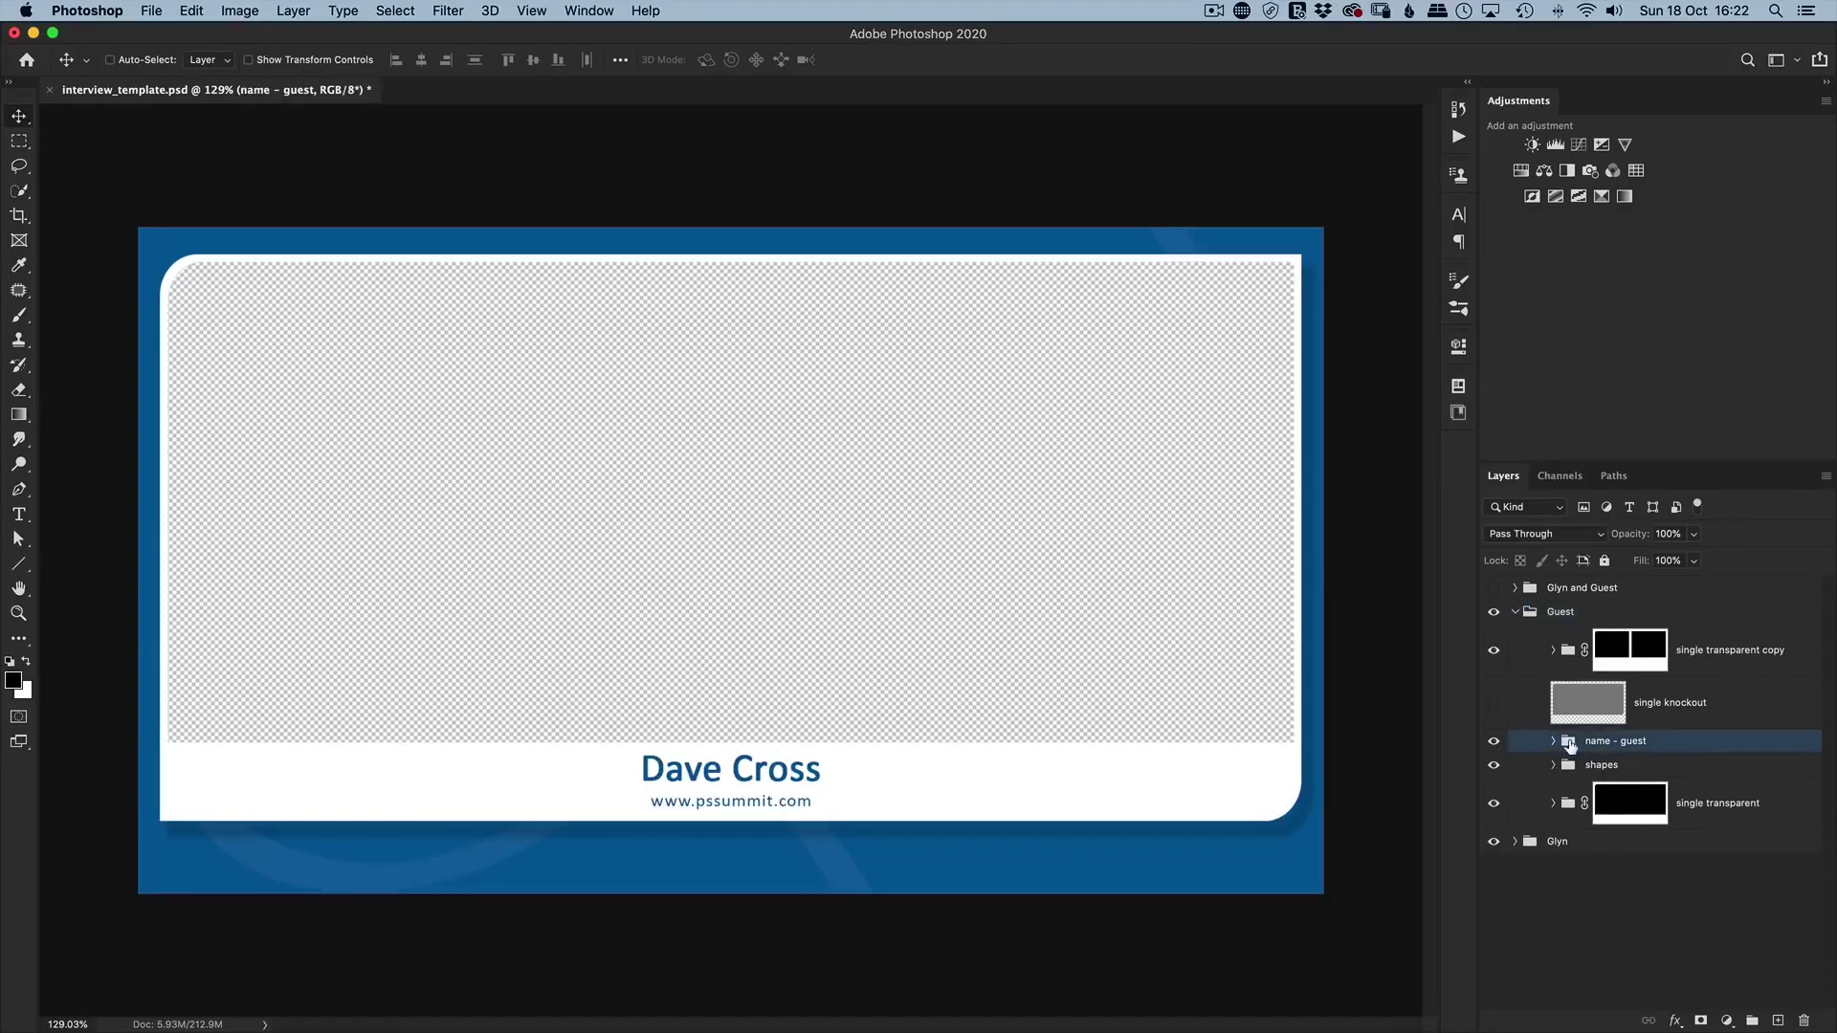
{"action": "key", "text": "BackSpace"}
{"action": "left_click", "coordinate": [1588, 745]}
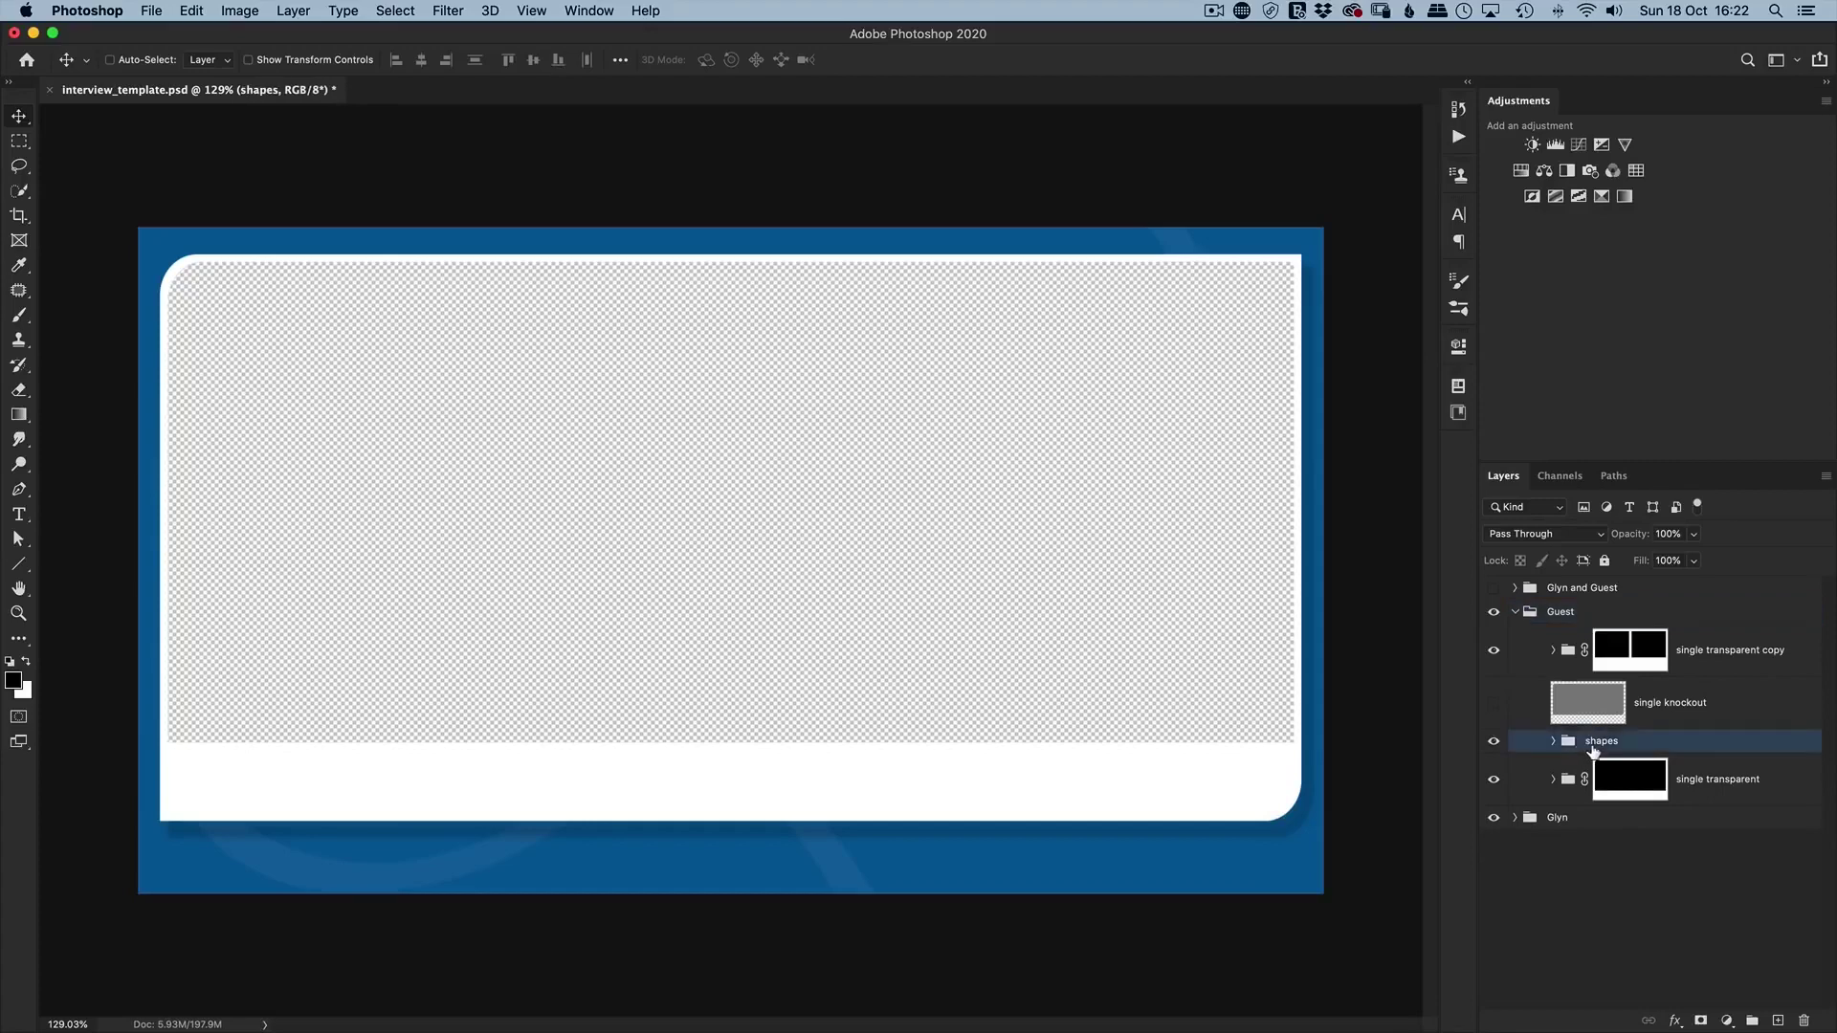
{"action": "left_click", "coordinate": [150, 11]}
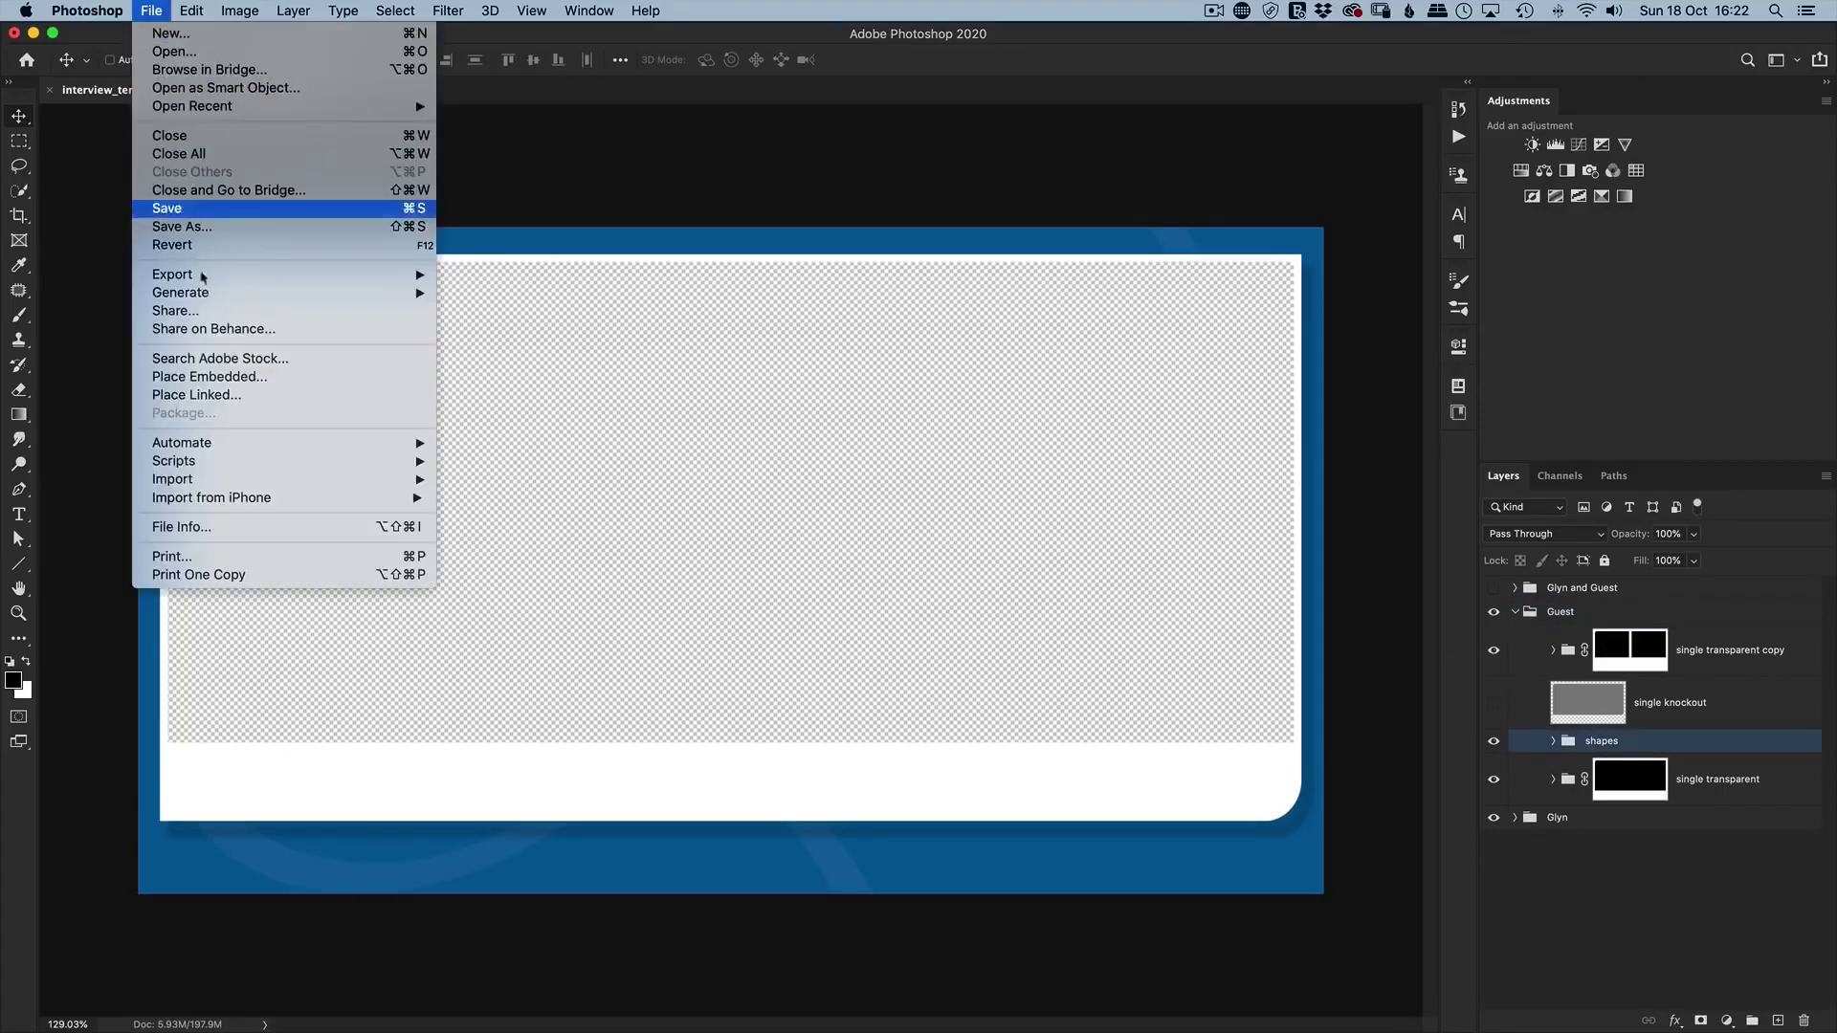
Place guest name plate.psd as a linked layer on the white name strip, nudged 2 px down.
{"action": "left_click", "coordinate": [218, 395]}
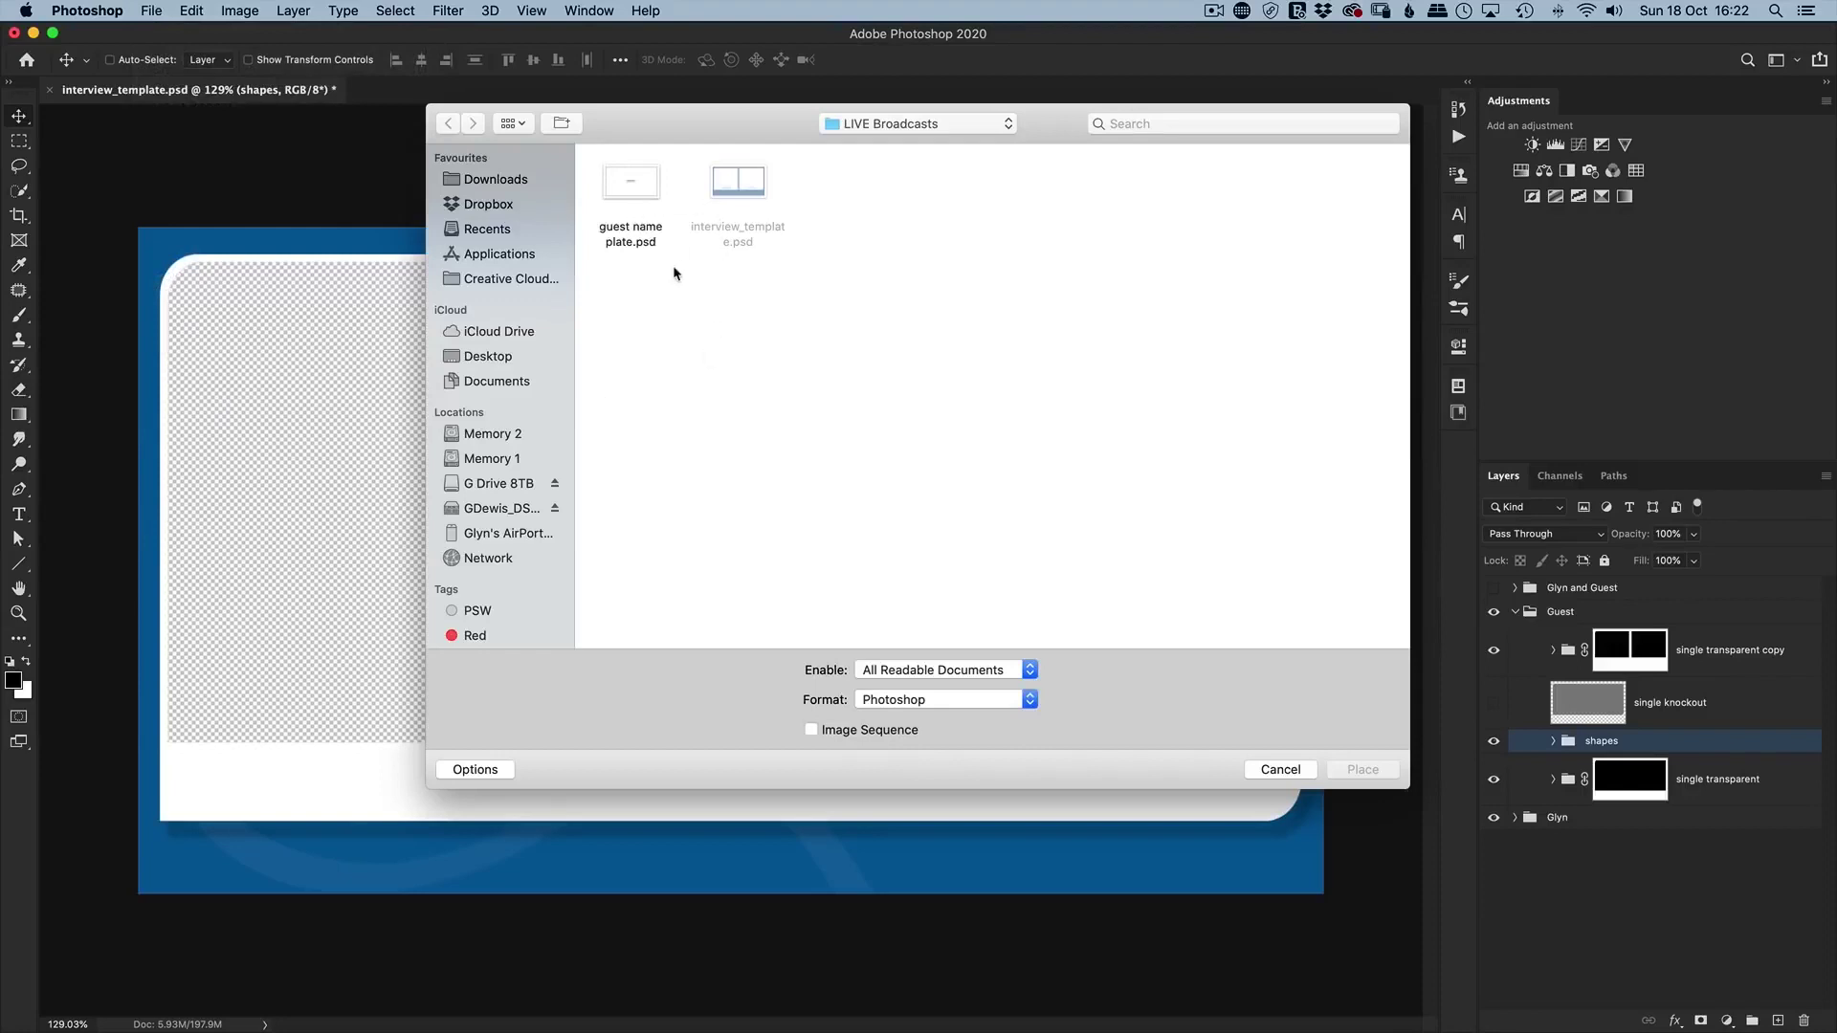
{"action": "left_click", "coordinate": [626, 191]}
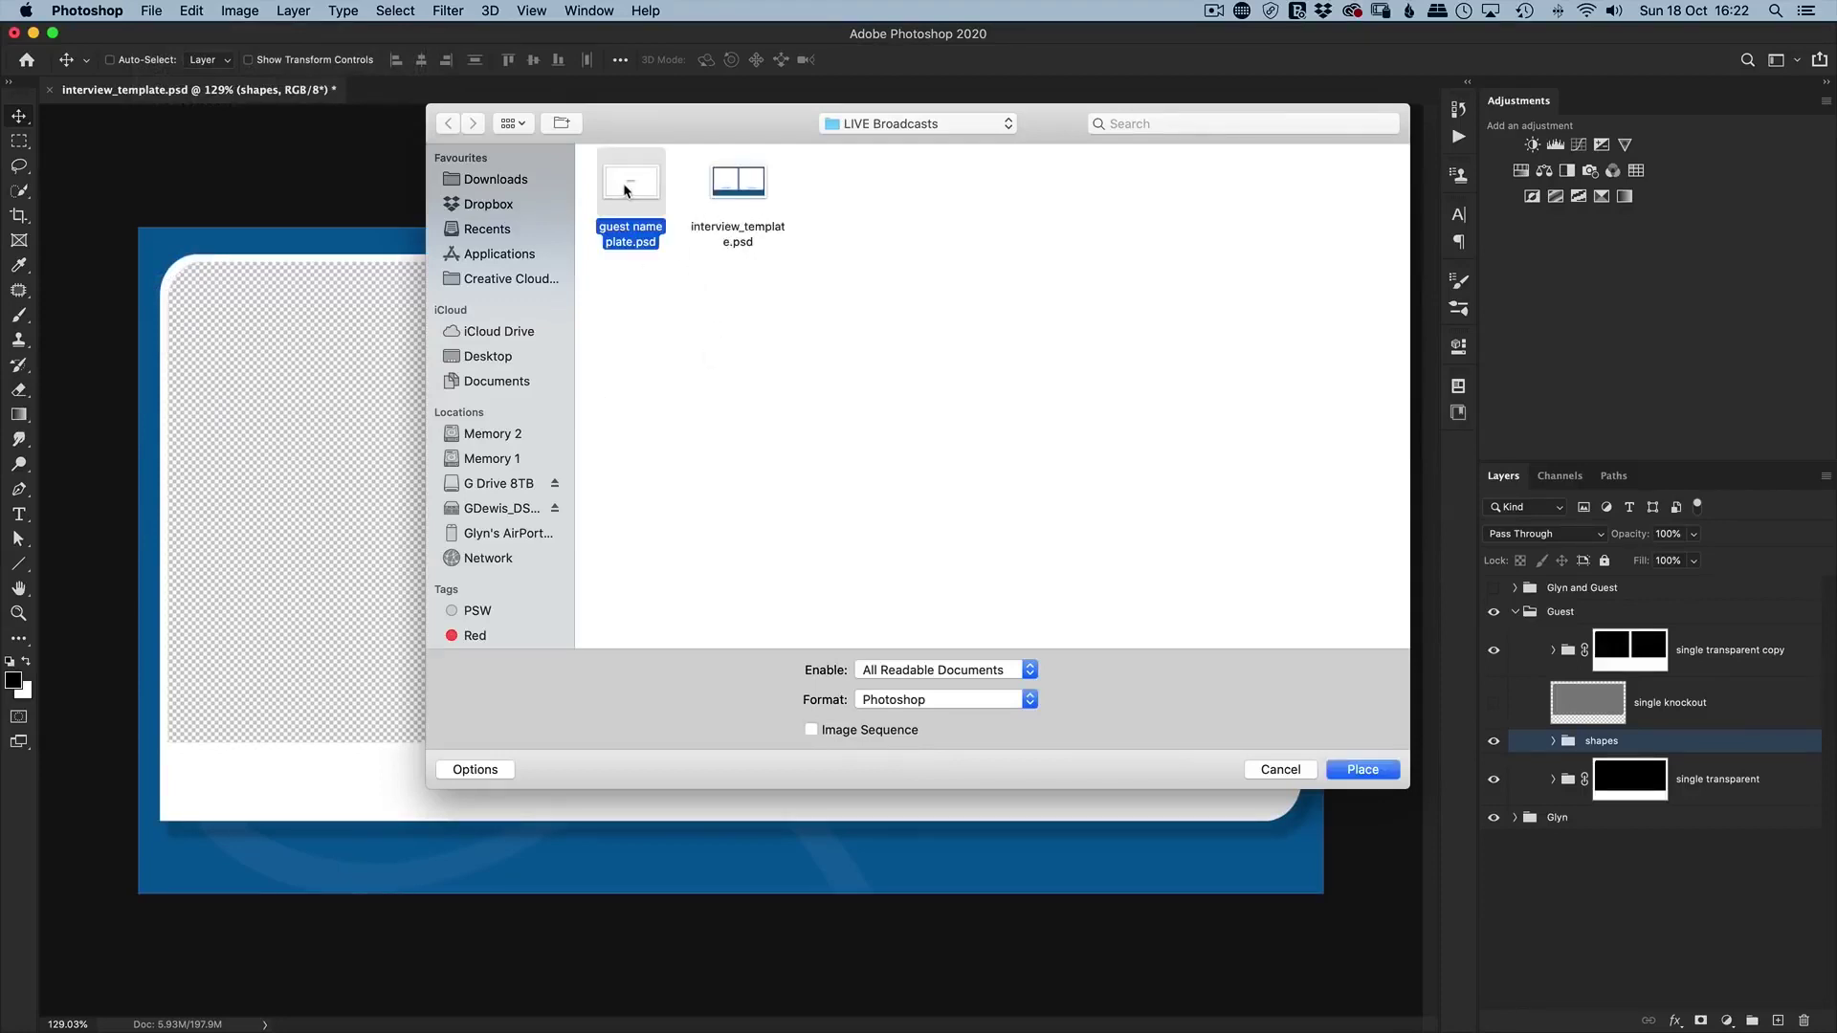
{"action": "left_click", "coordinate": [1341, 771]}
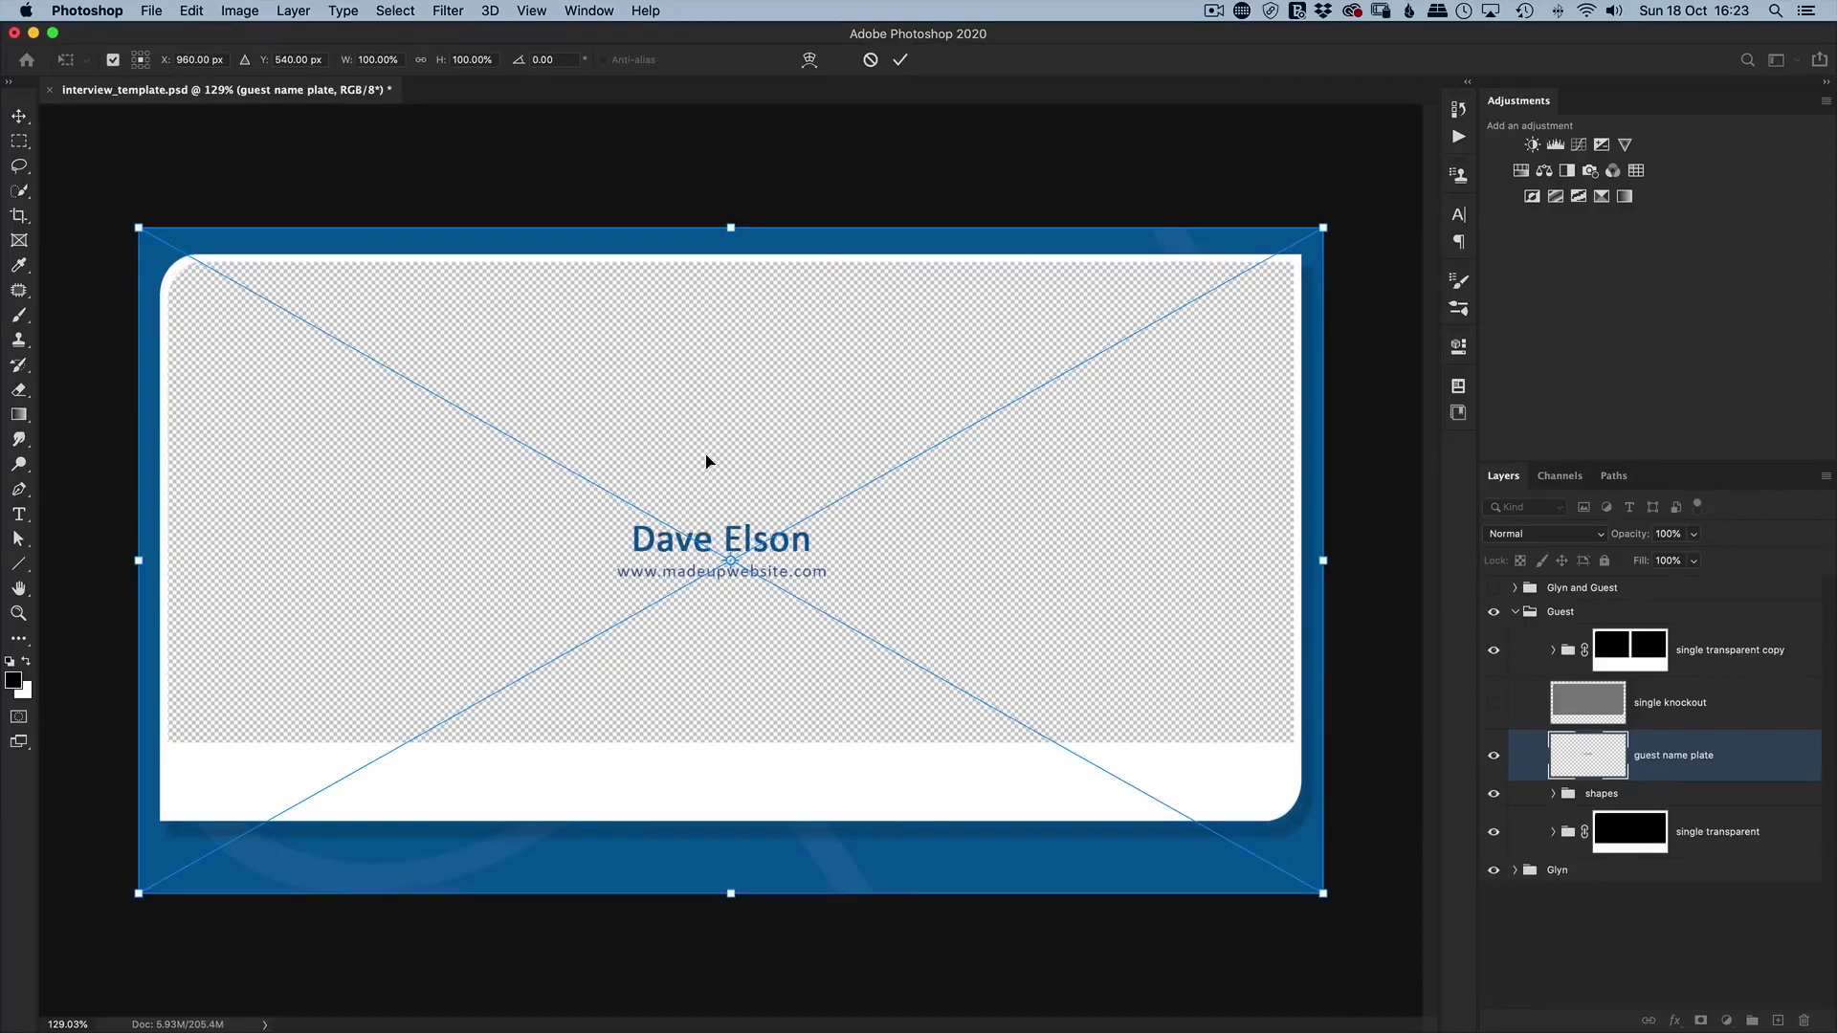
{"action": "left_click_drag", "start_coordinate": [705, 457], "coordinate": [713, 680]}
{"action": "key", "text": "Return"}
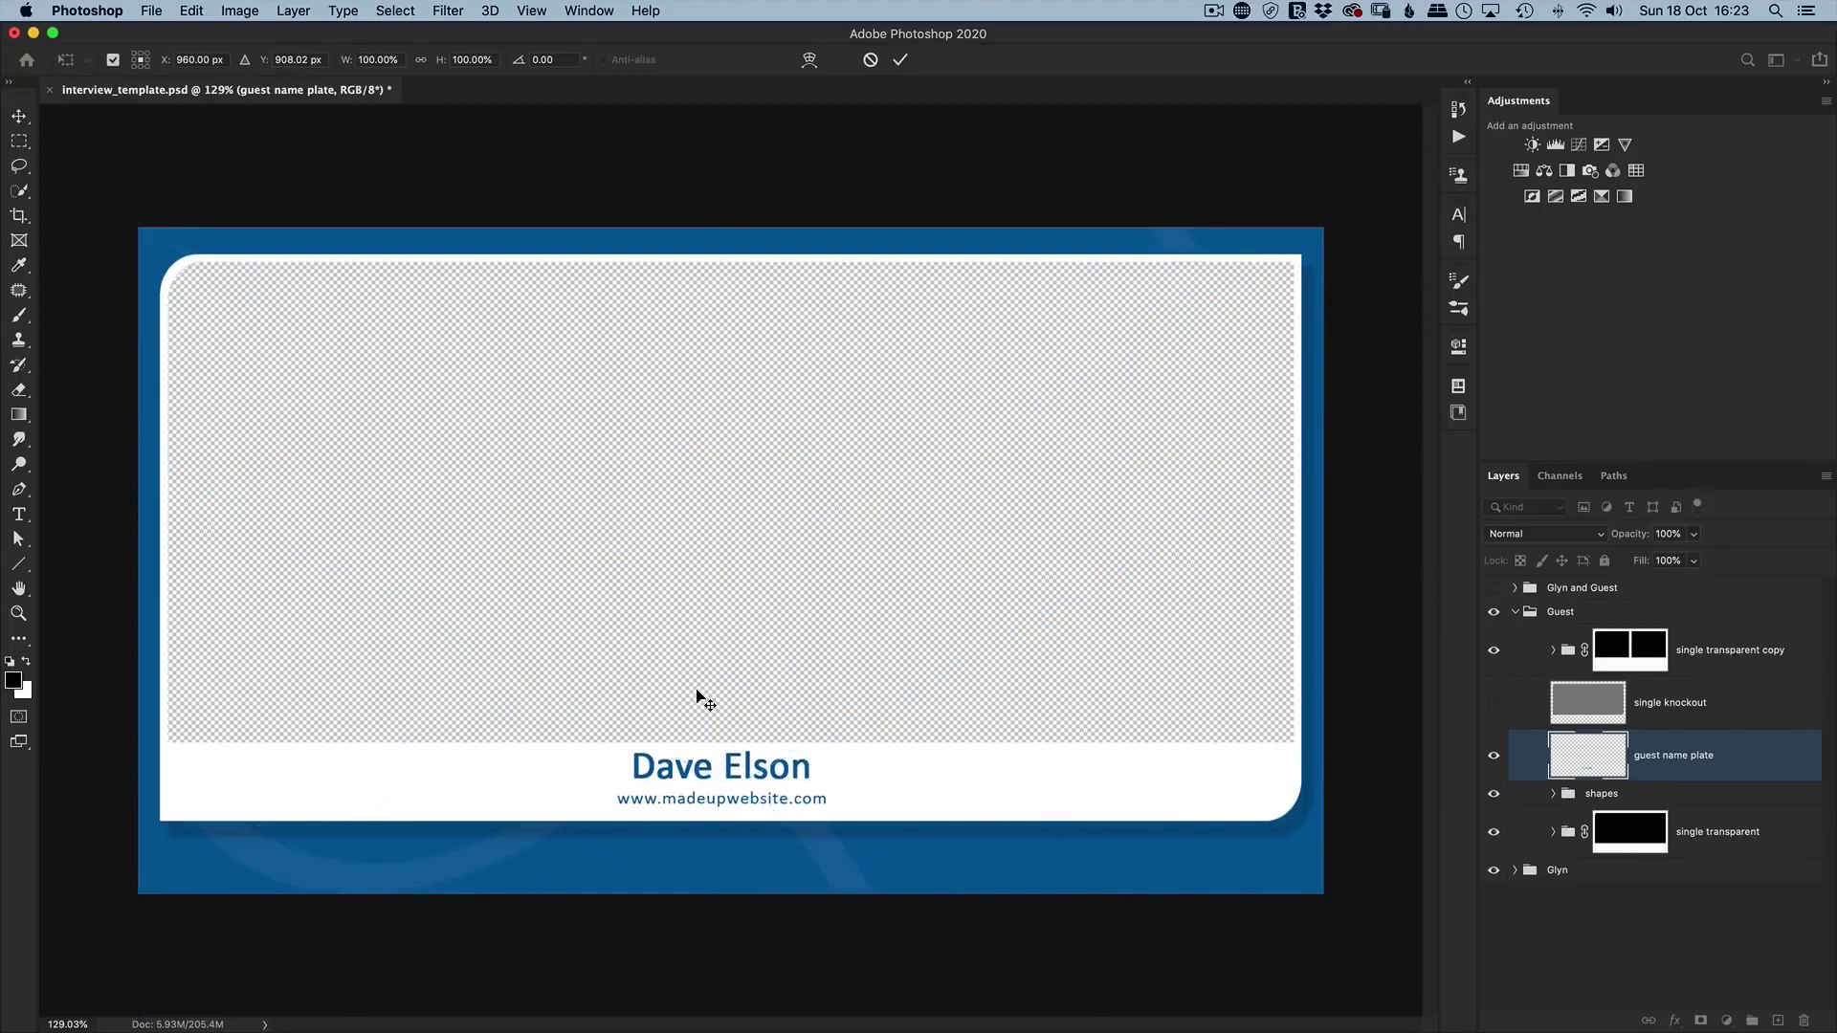
{"action": "key", "text": "Down"}
{"action": "key", "text": "Down"}
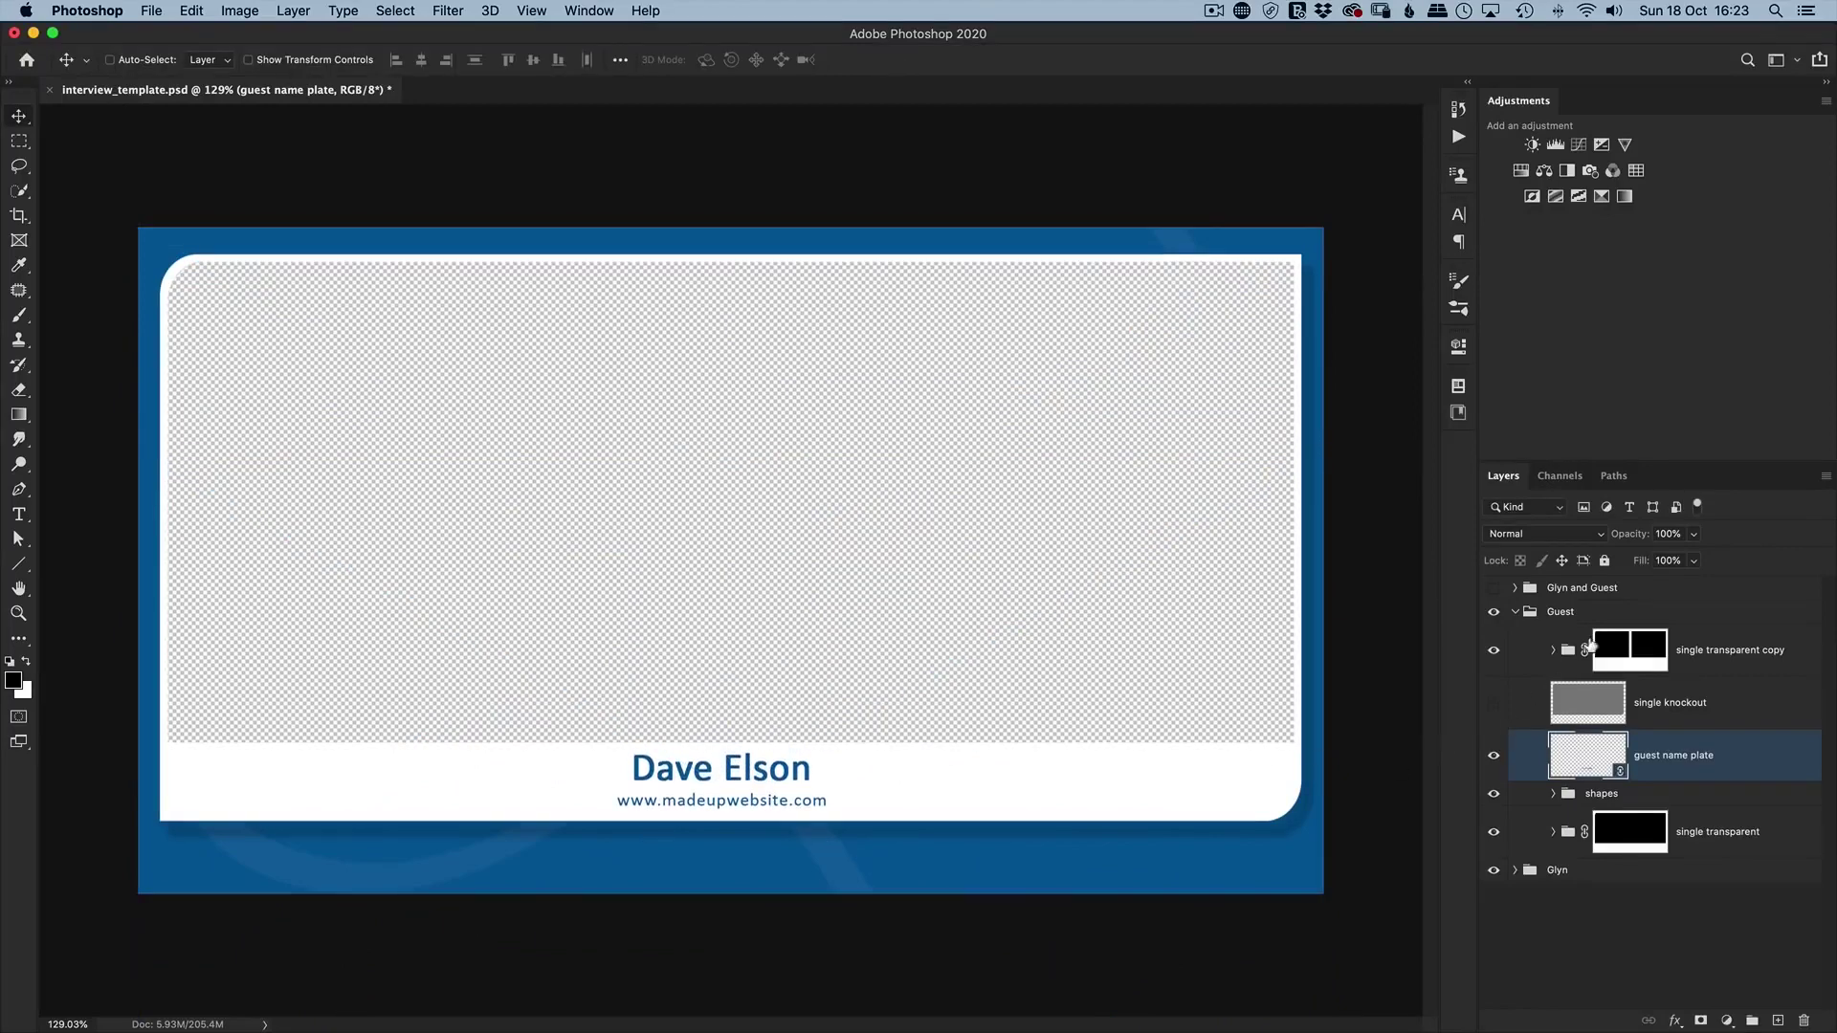
{"action": "left_click", "coordinate": [1516, 613]}
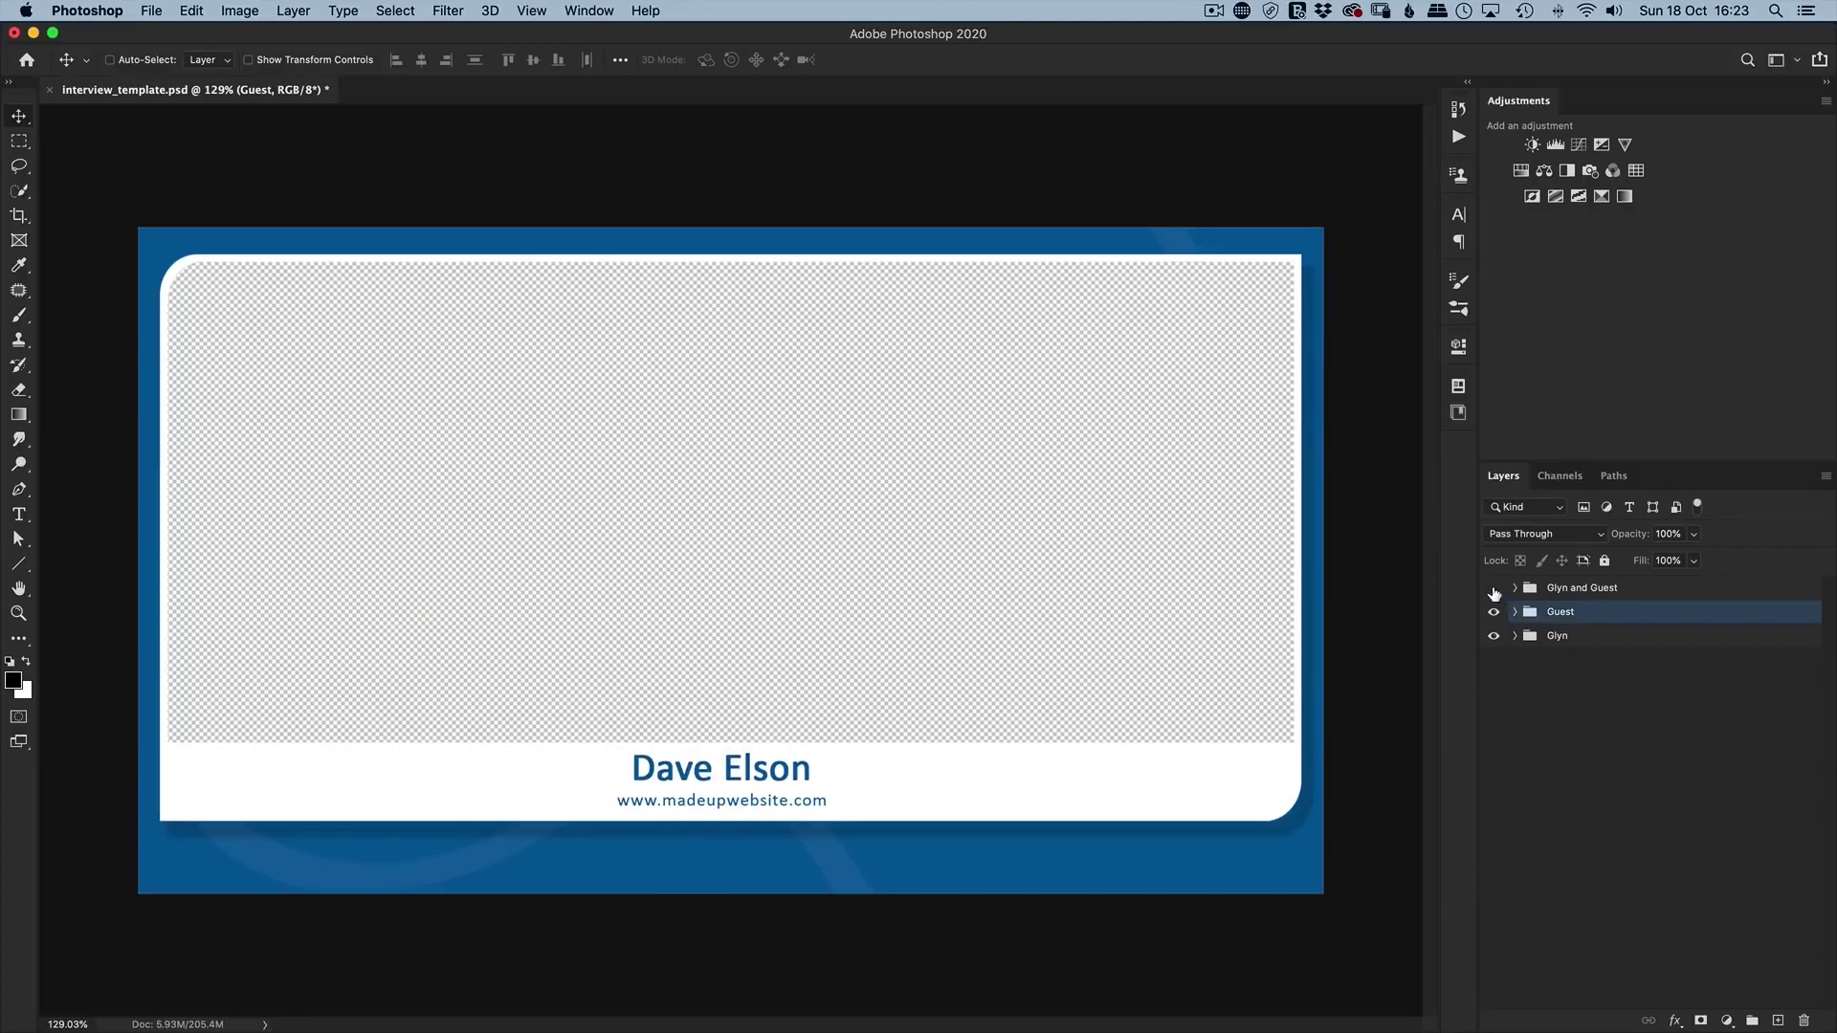
Show and expand the two-person layout group.
{"action": "left_click", "coordinate": [1493, 588]}
{"action": "left_click", "coordinate": [1521, 589]}
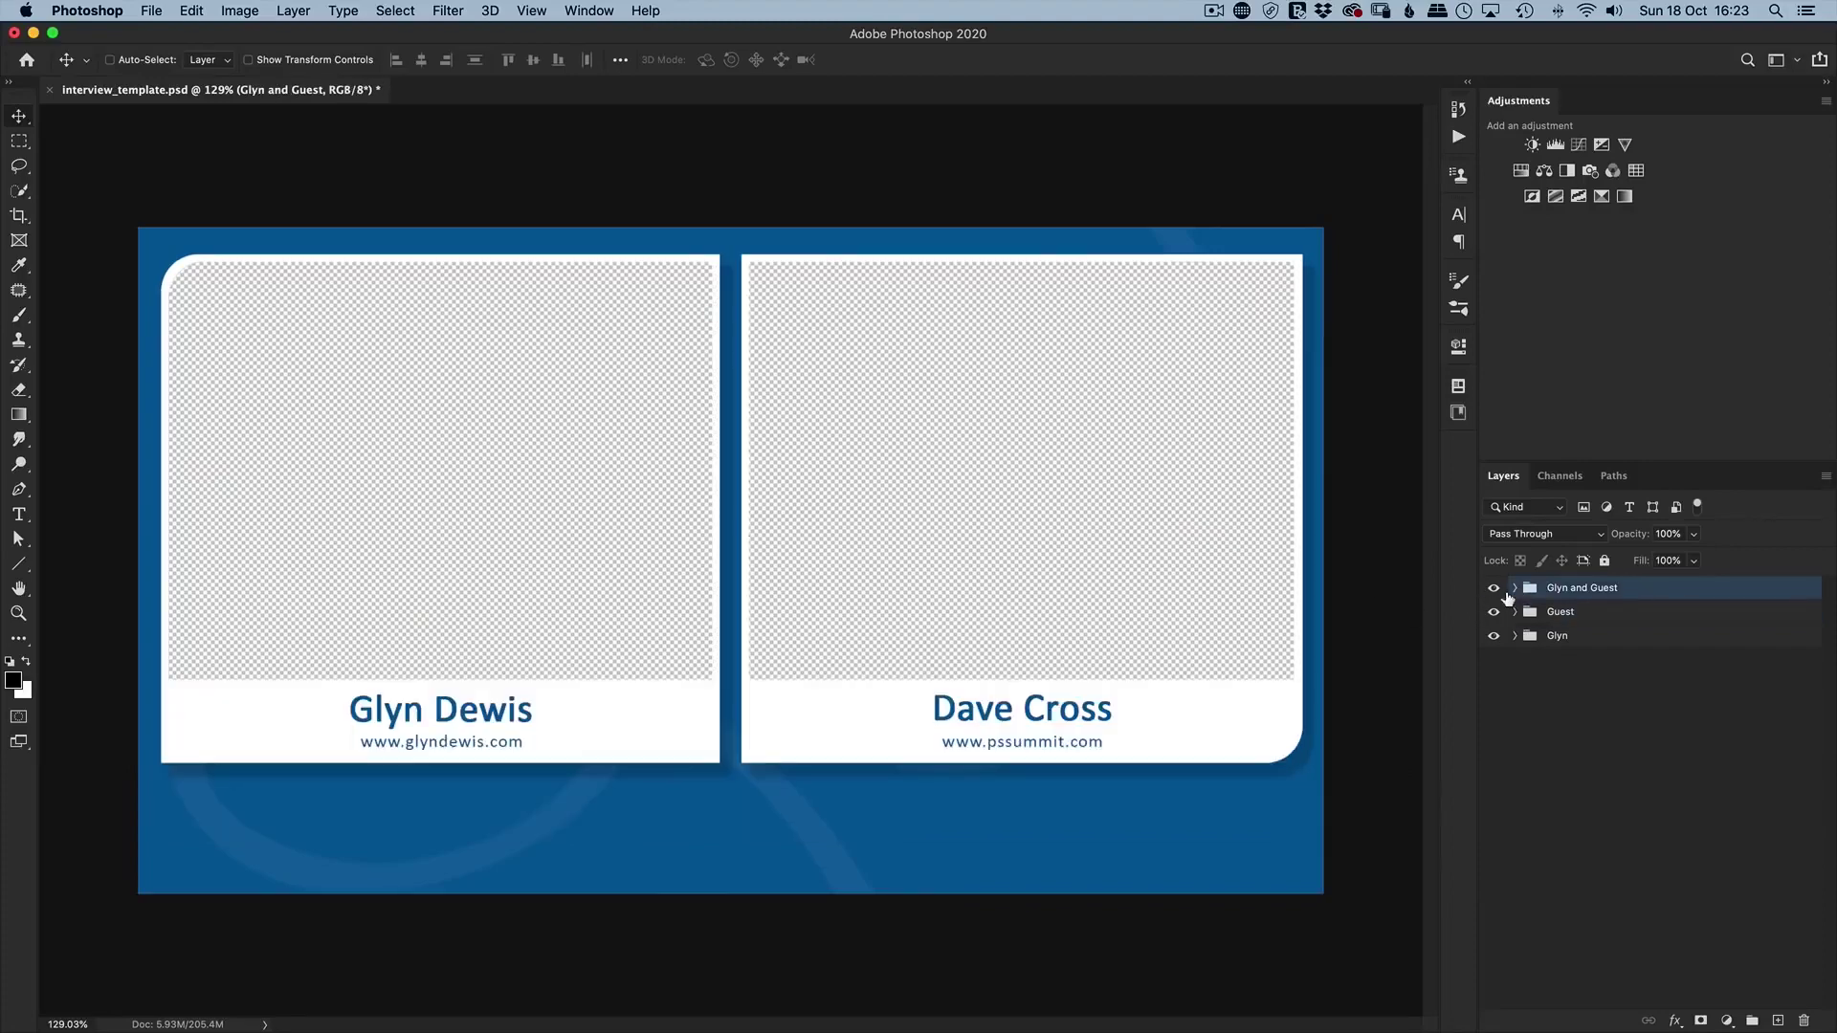
{"action": "left_click", "coordinate": [1514, 588]}
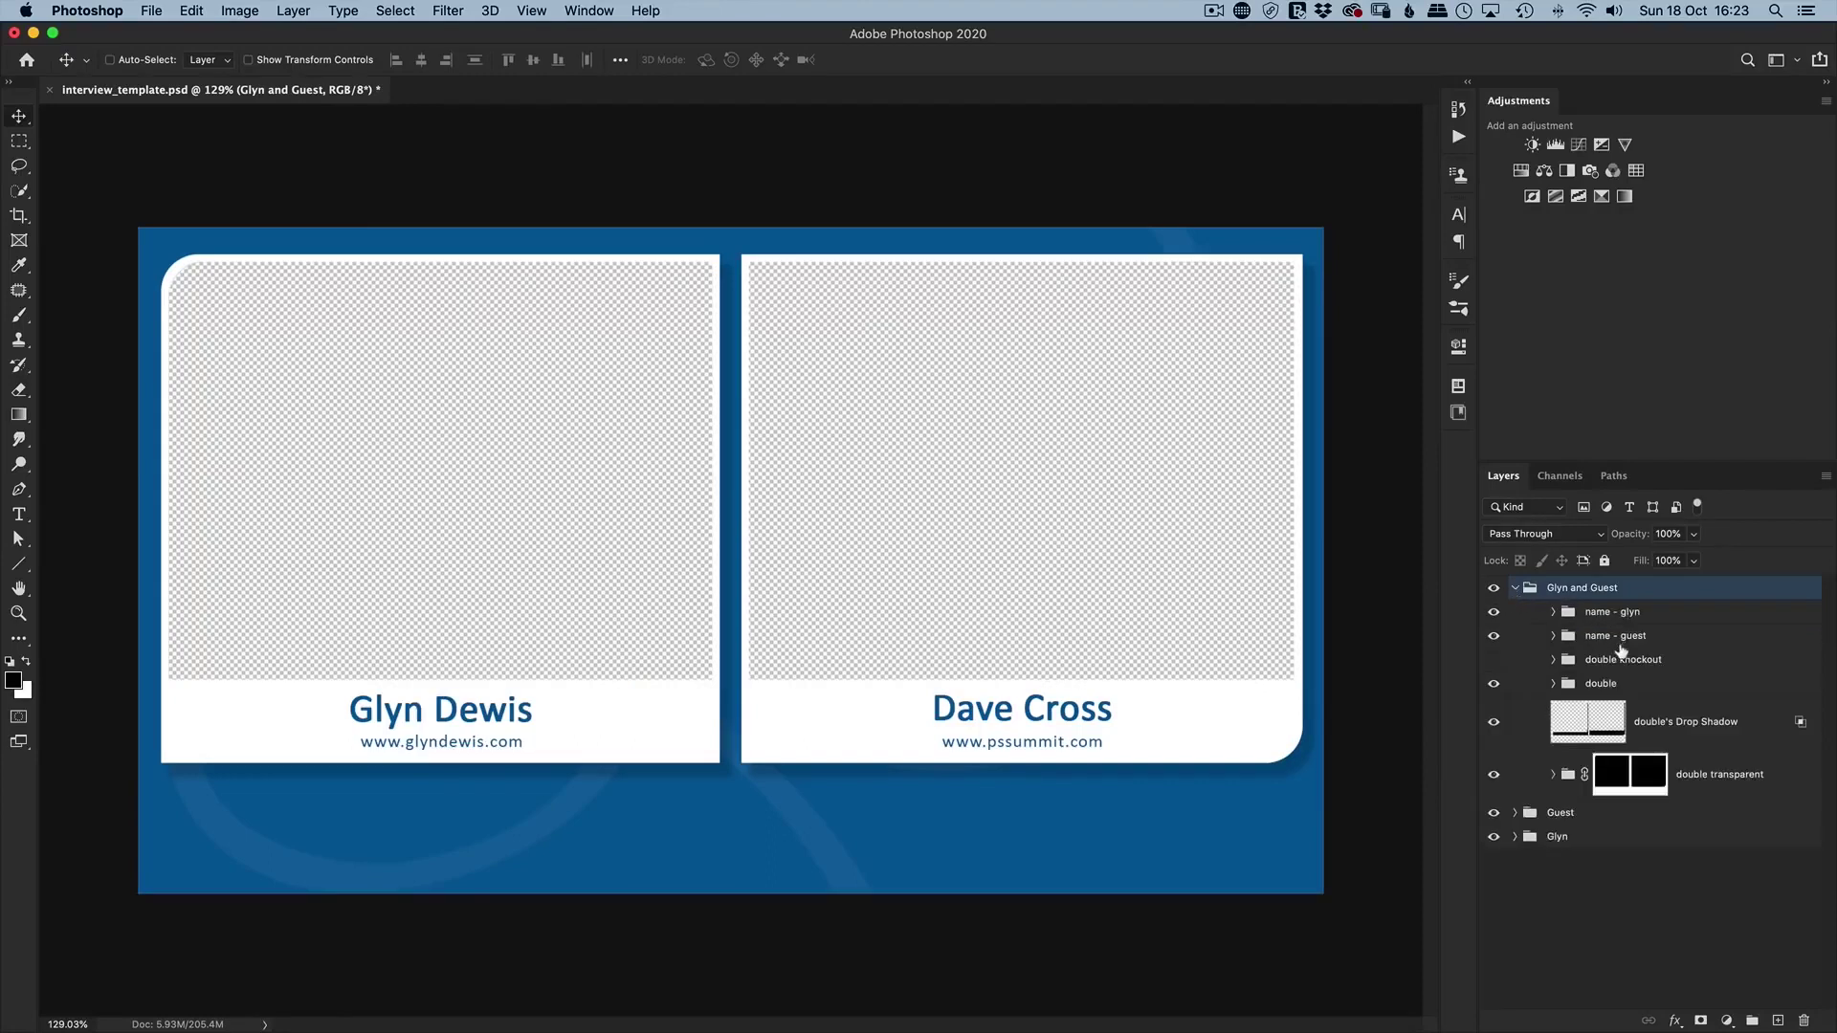
Delete the two-person layout's name - guest group and select the name - glyn group.
{"action": "left_click", "coordinate": [1493, 638]}
{"action": "left_click", "coordinate": [1493, 639]}
{"action": "left_click", "coordinate": [1493, 638]}
{"action": "left_click", "coordinate": [1493, 638]}
{"action": "left_click", "coordinate": [1545, 647]}
{"action": "key", "text": "BackSpace"}
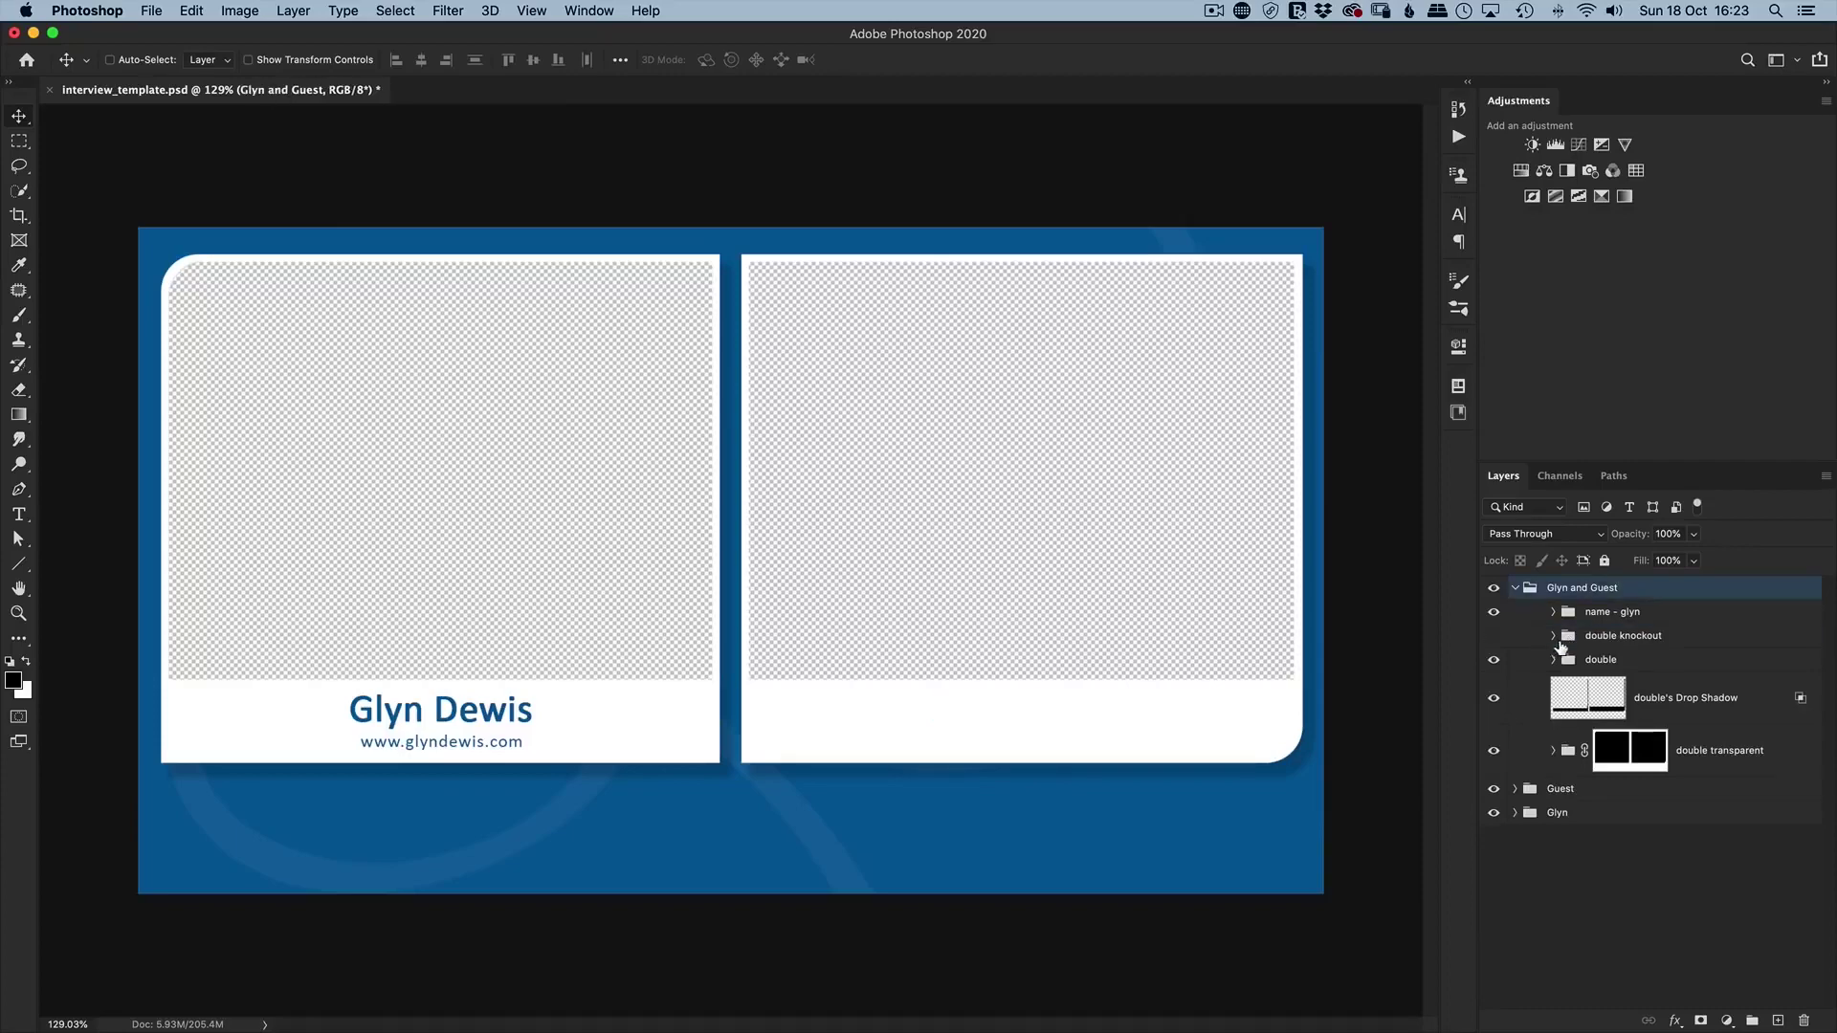
{"action": "left_click", "coordinate": [1570, 617]}
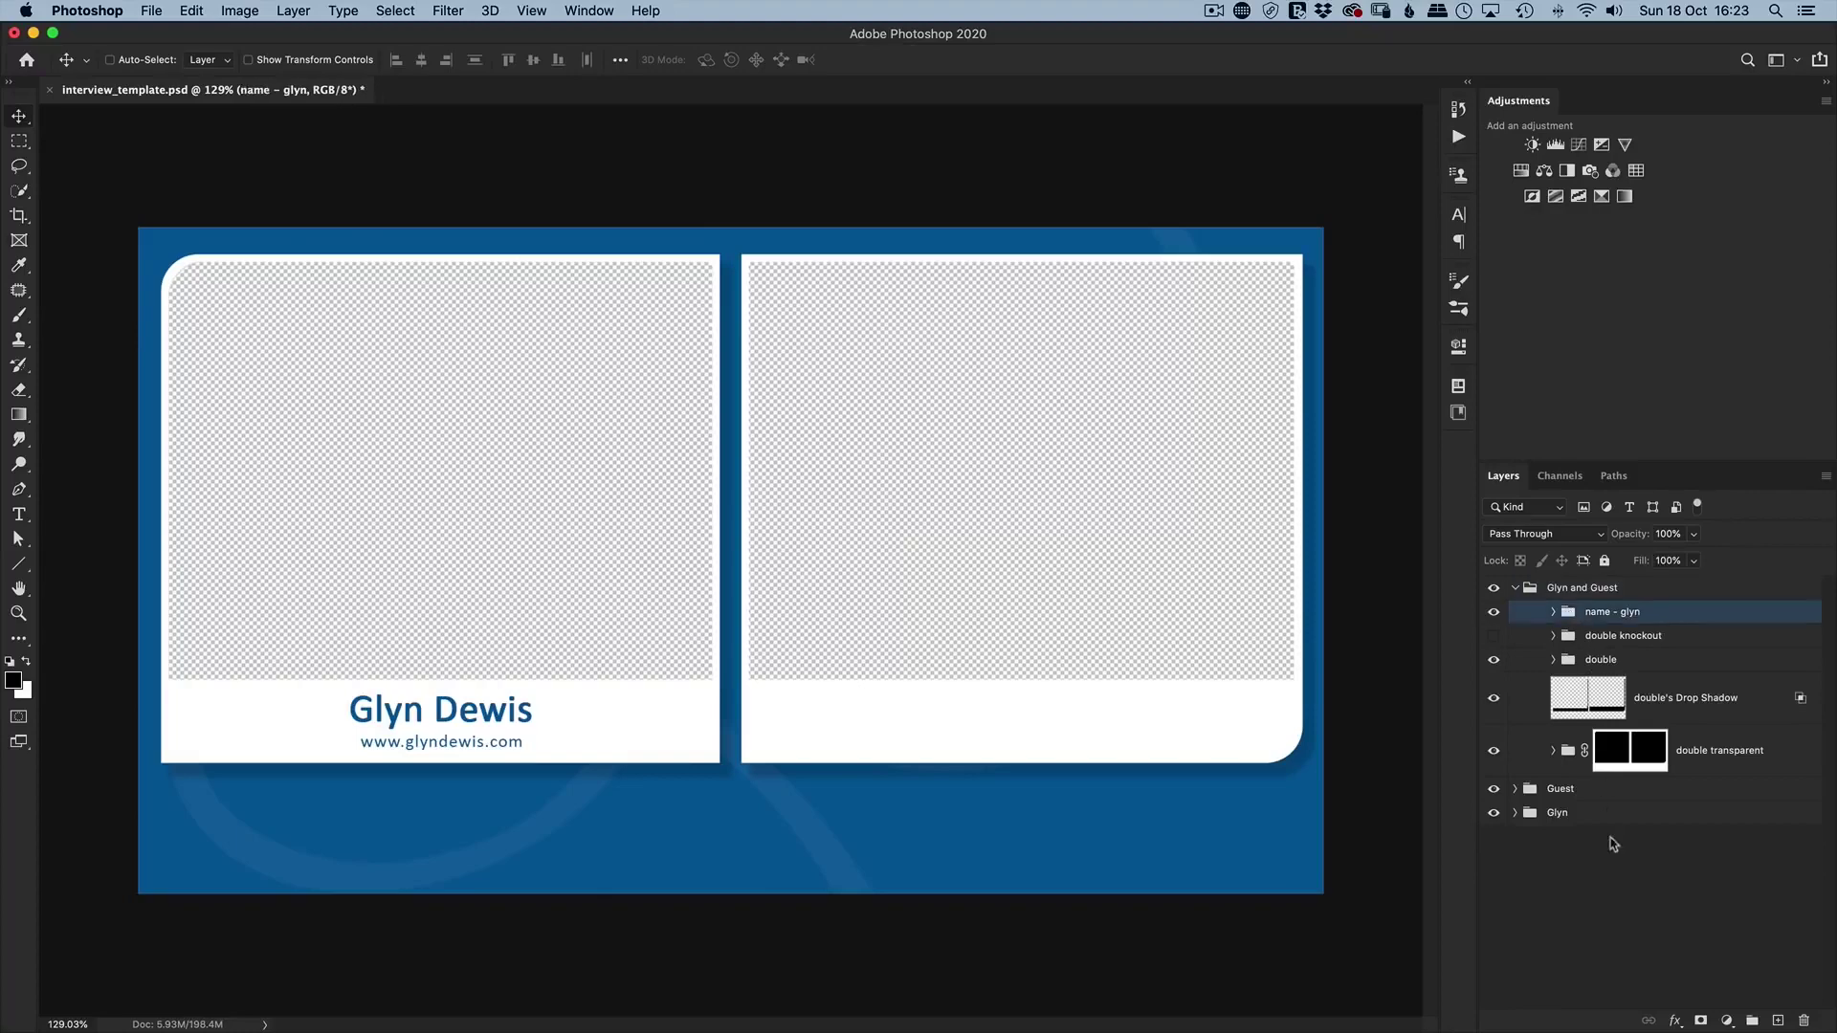
{"action": "left_click", "coordinate": [152, 13]}
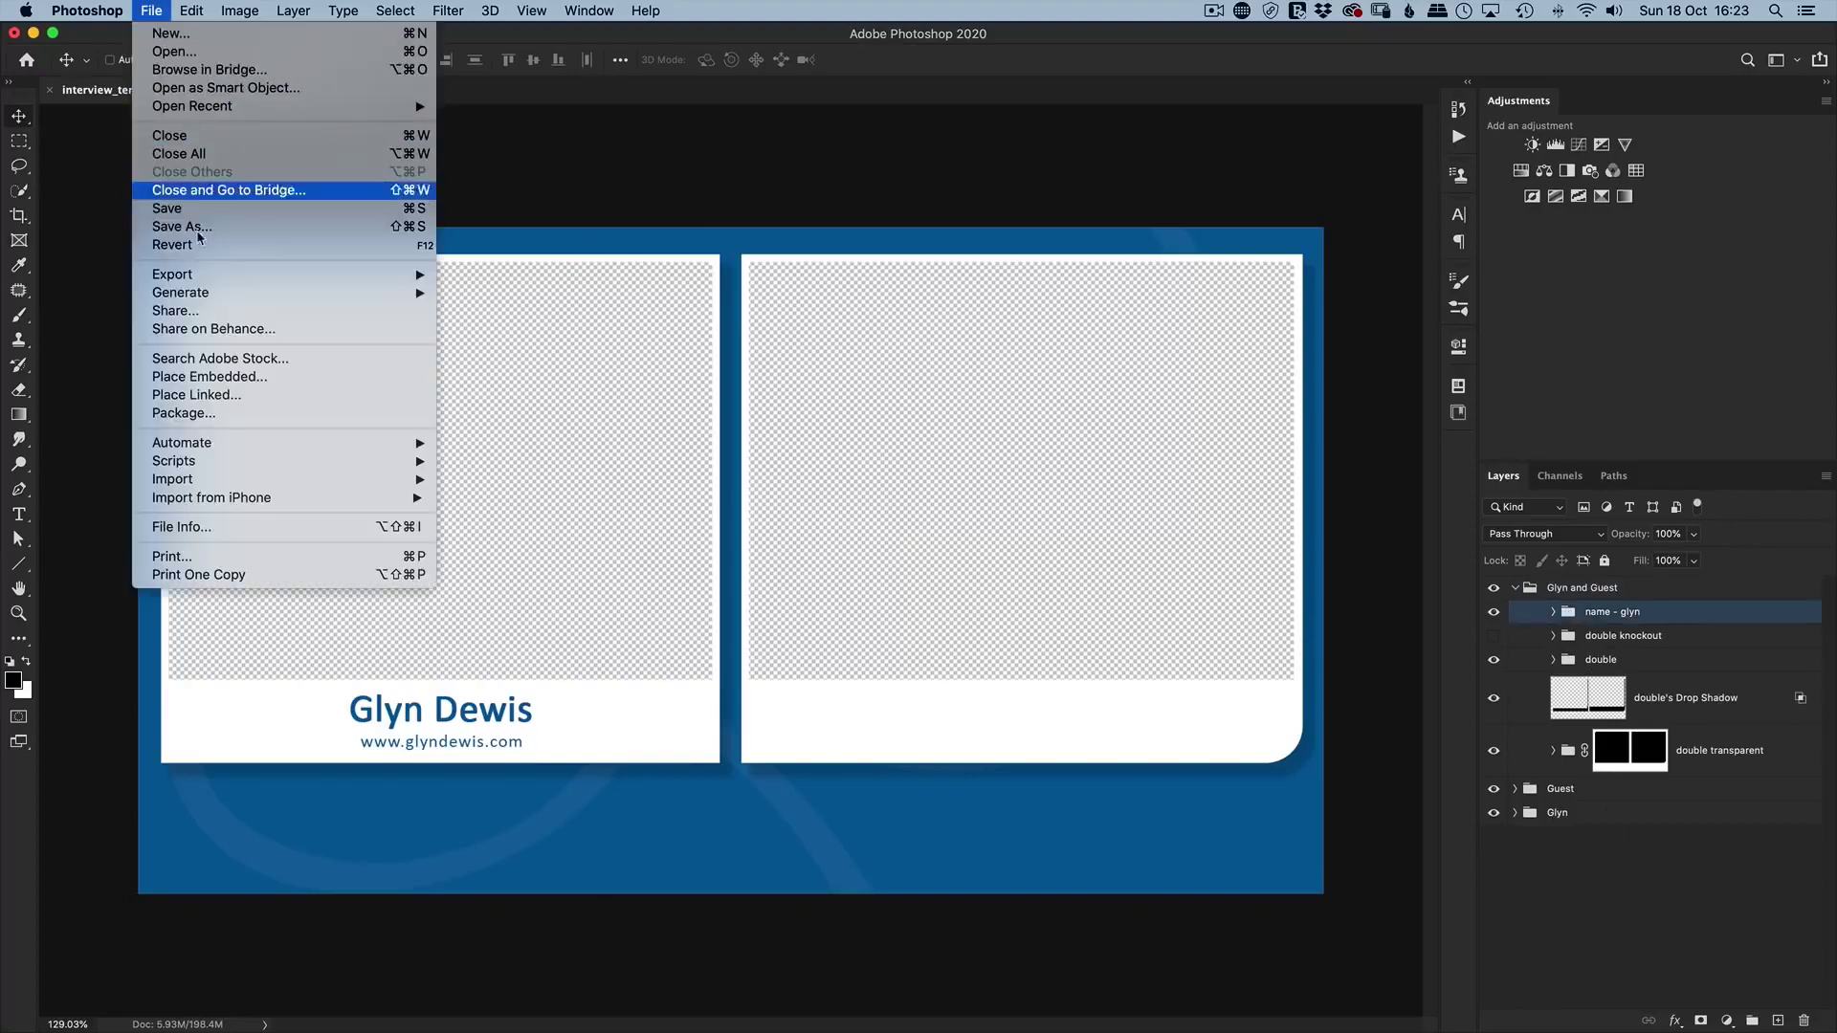
Place guest name plate.psd as a linked layer on the right-hand card and nudge it into position.
{"action": "left_click", "coordinate": [210, 398]}
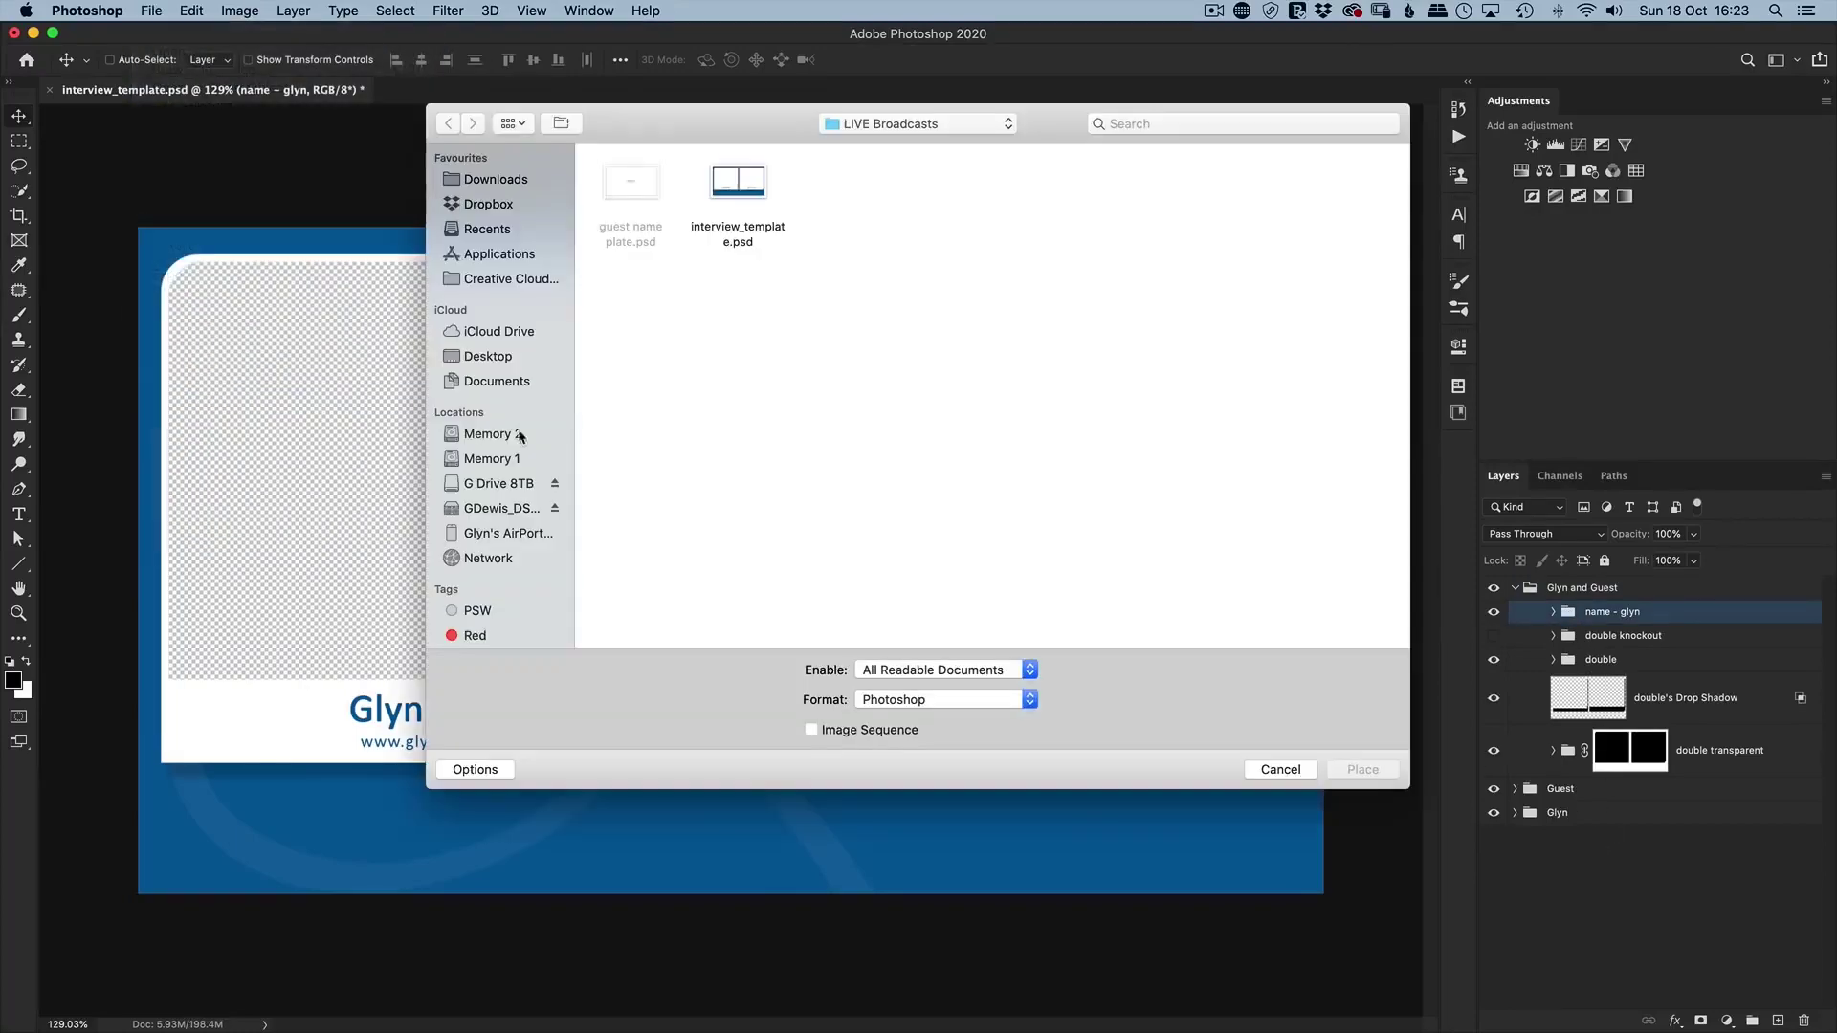
{"action": "left_click", "coordinate": [618, 188]}
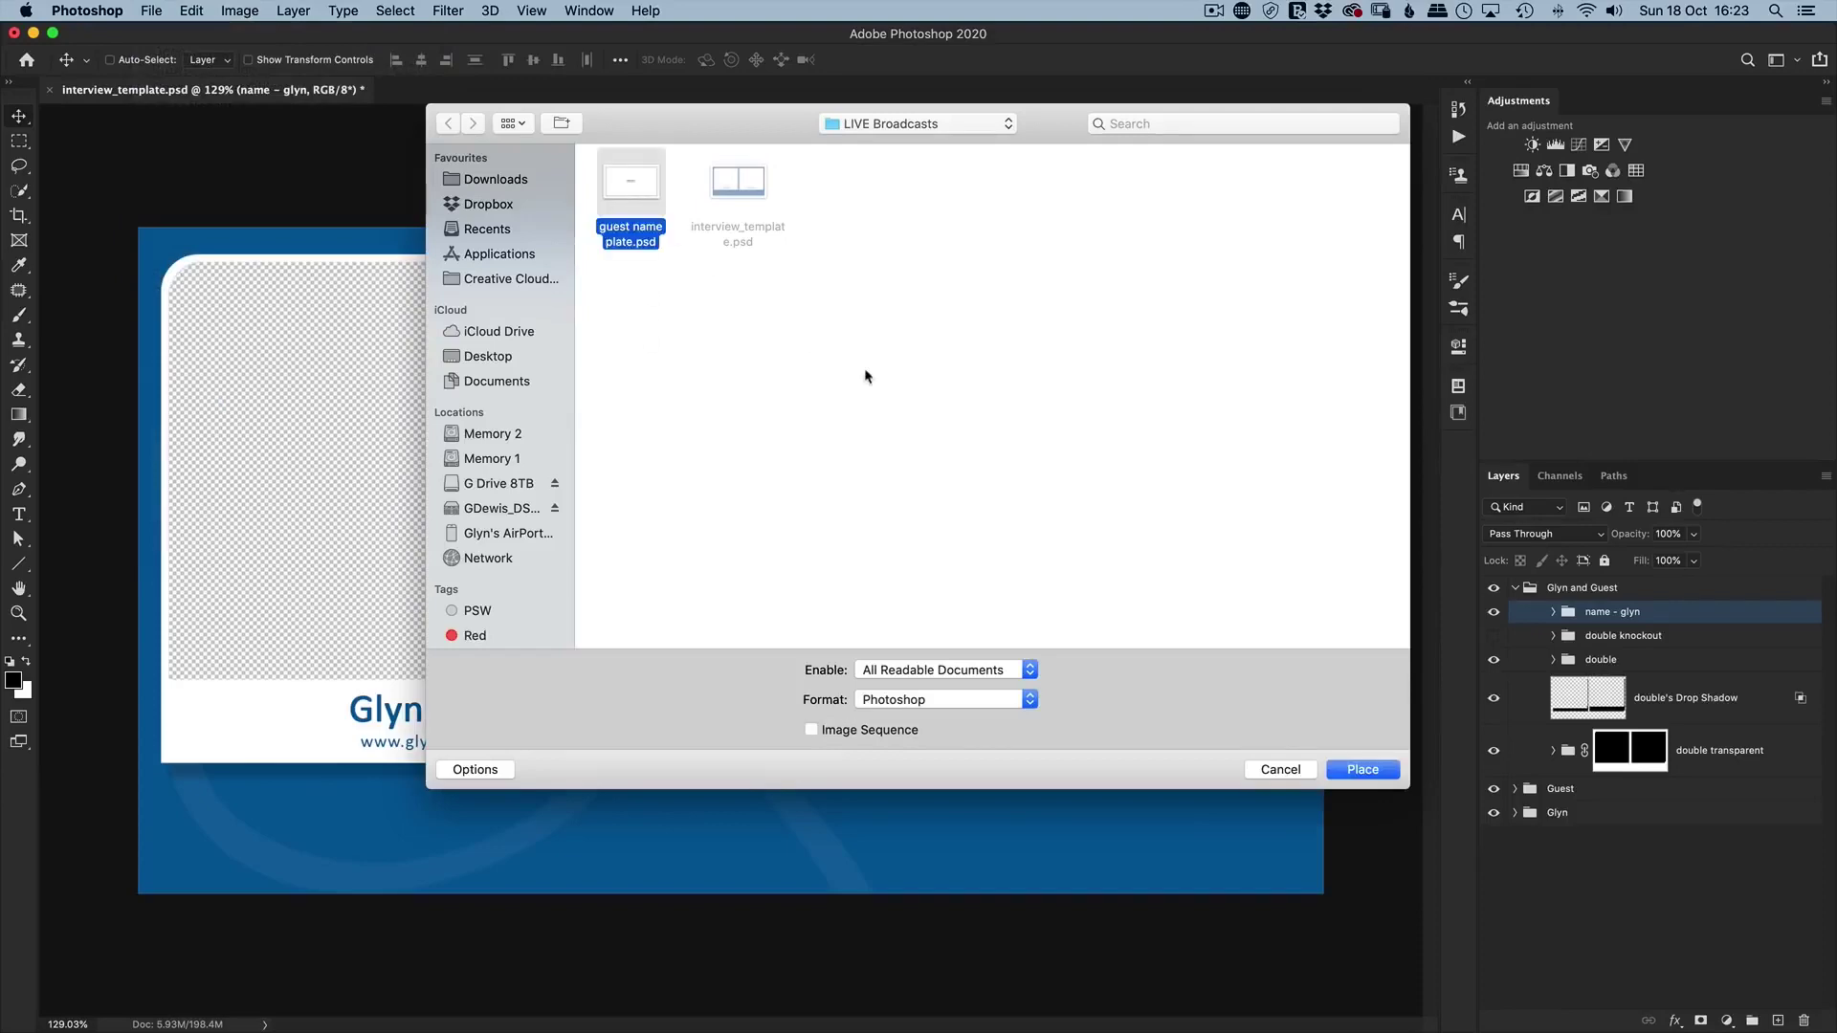
{"action": "left_click", "coordinate": [1365, 771]}
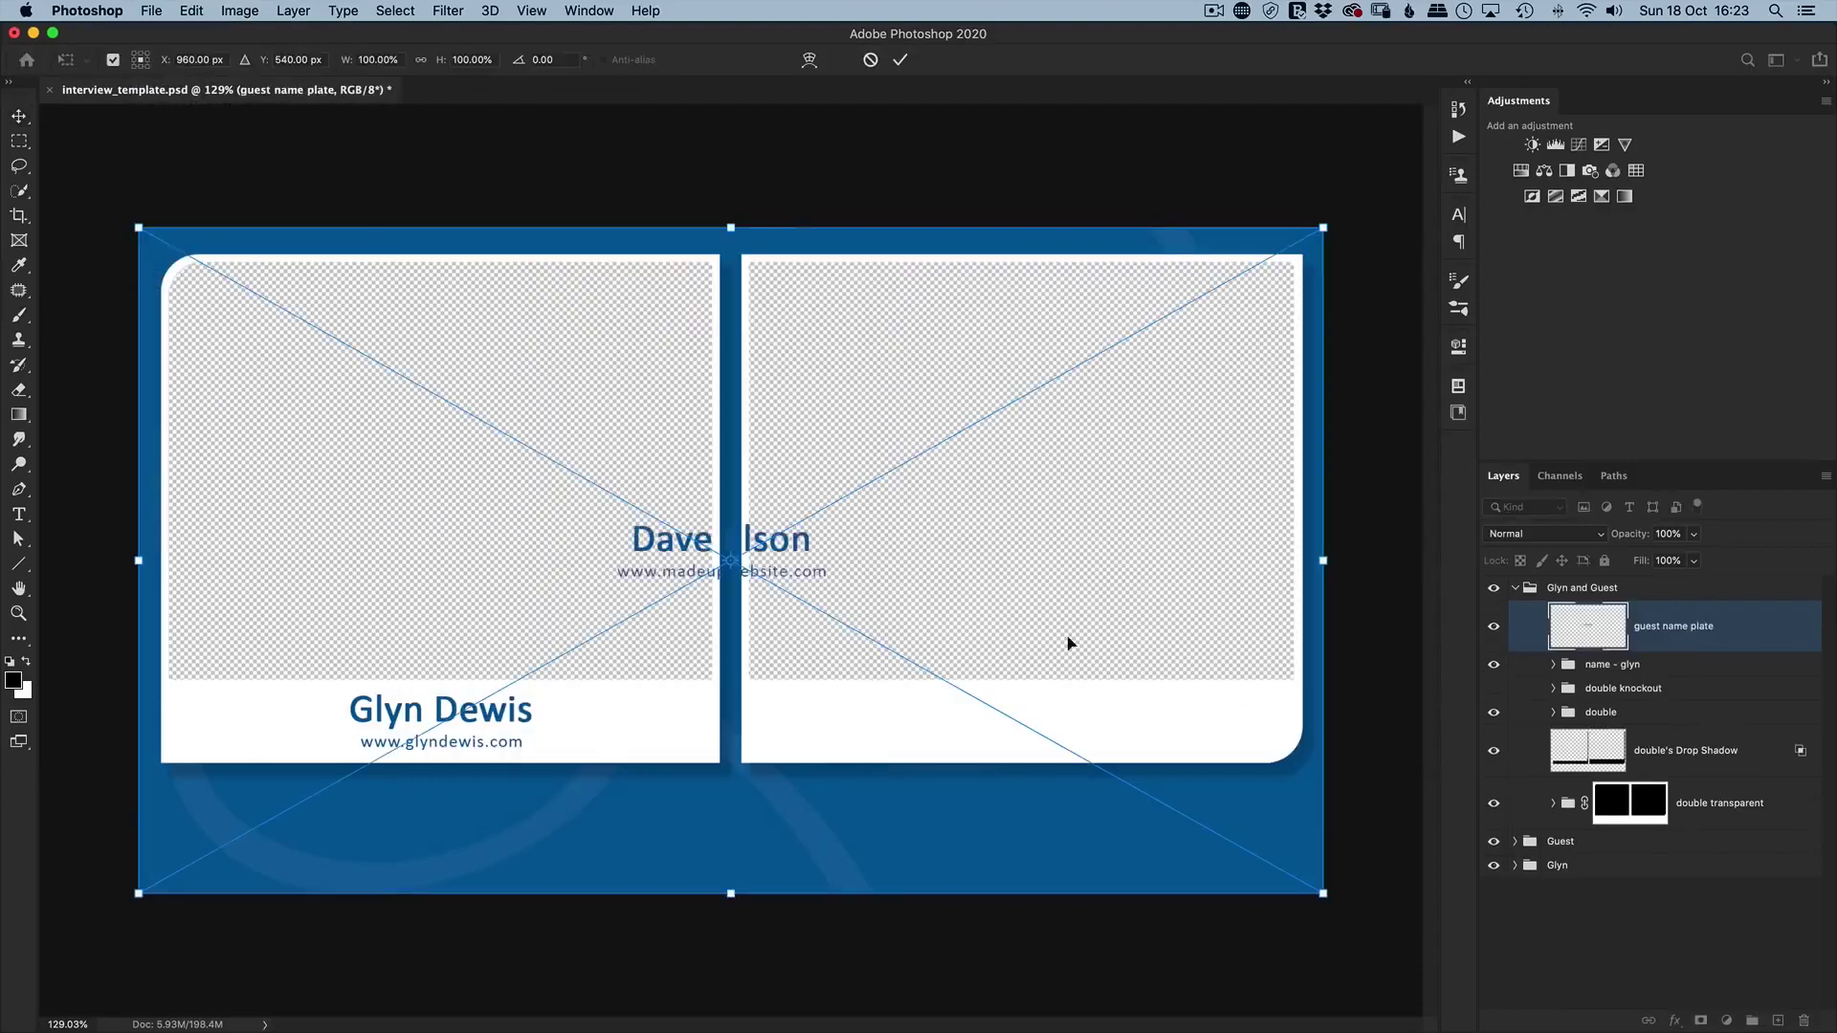
{"action": "left_click_drag", "start_coordinate": [678, 545], "coordinate": [952, 722]}
{"action": "key", "text": "Down"}
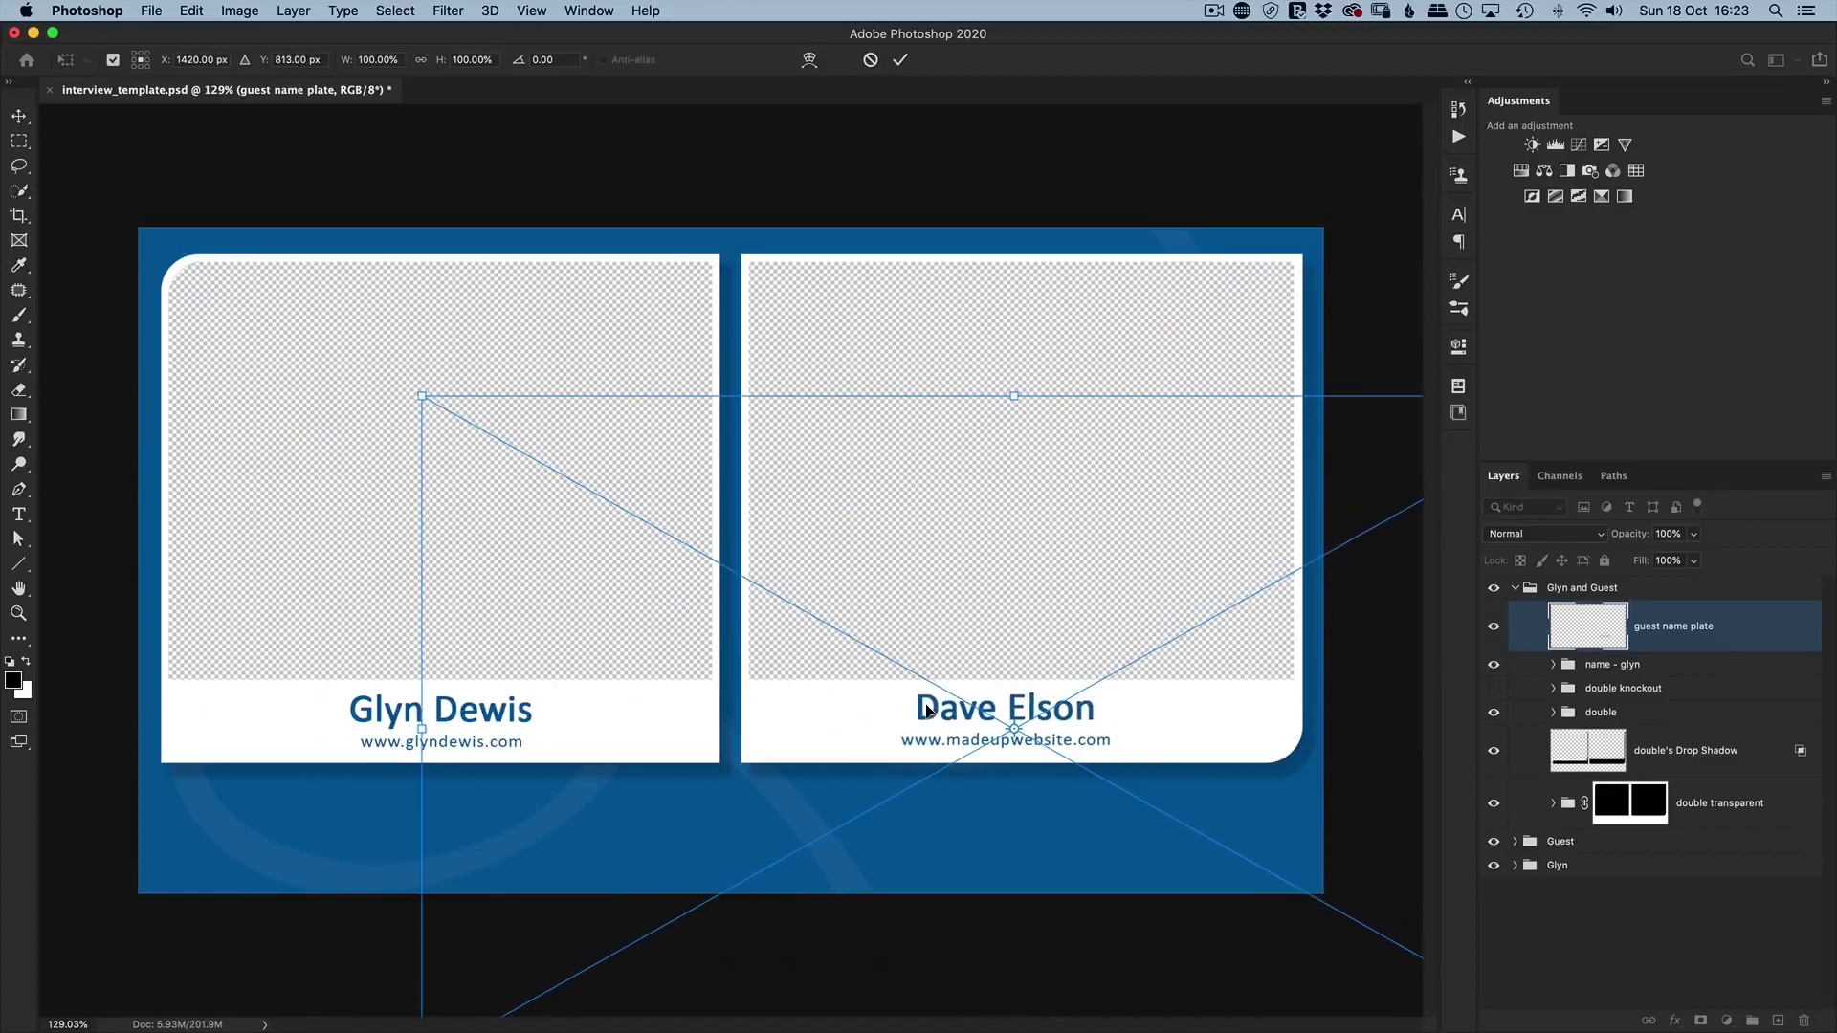
{"action": "key", "text": "Right"}
{"action": "key", "text": "Right"}
{"action": "key", "text": "Right"}
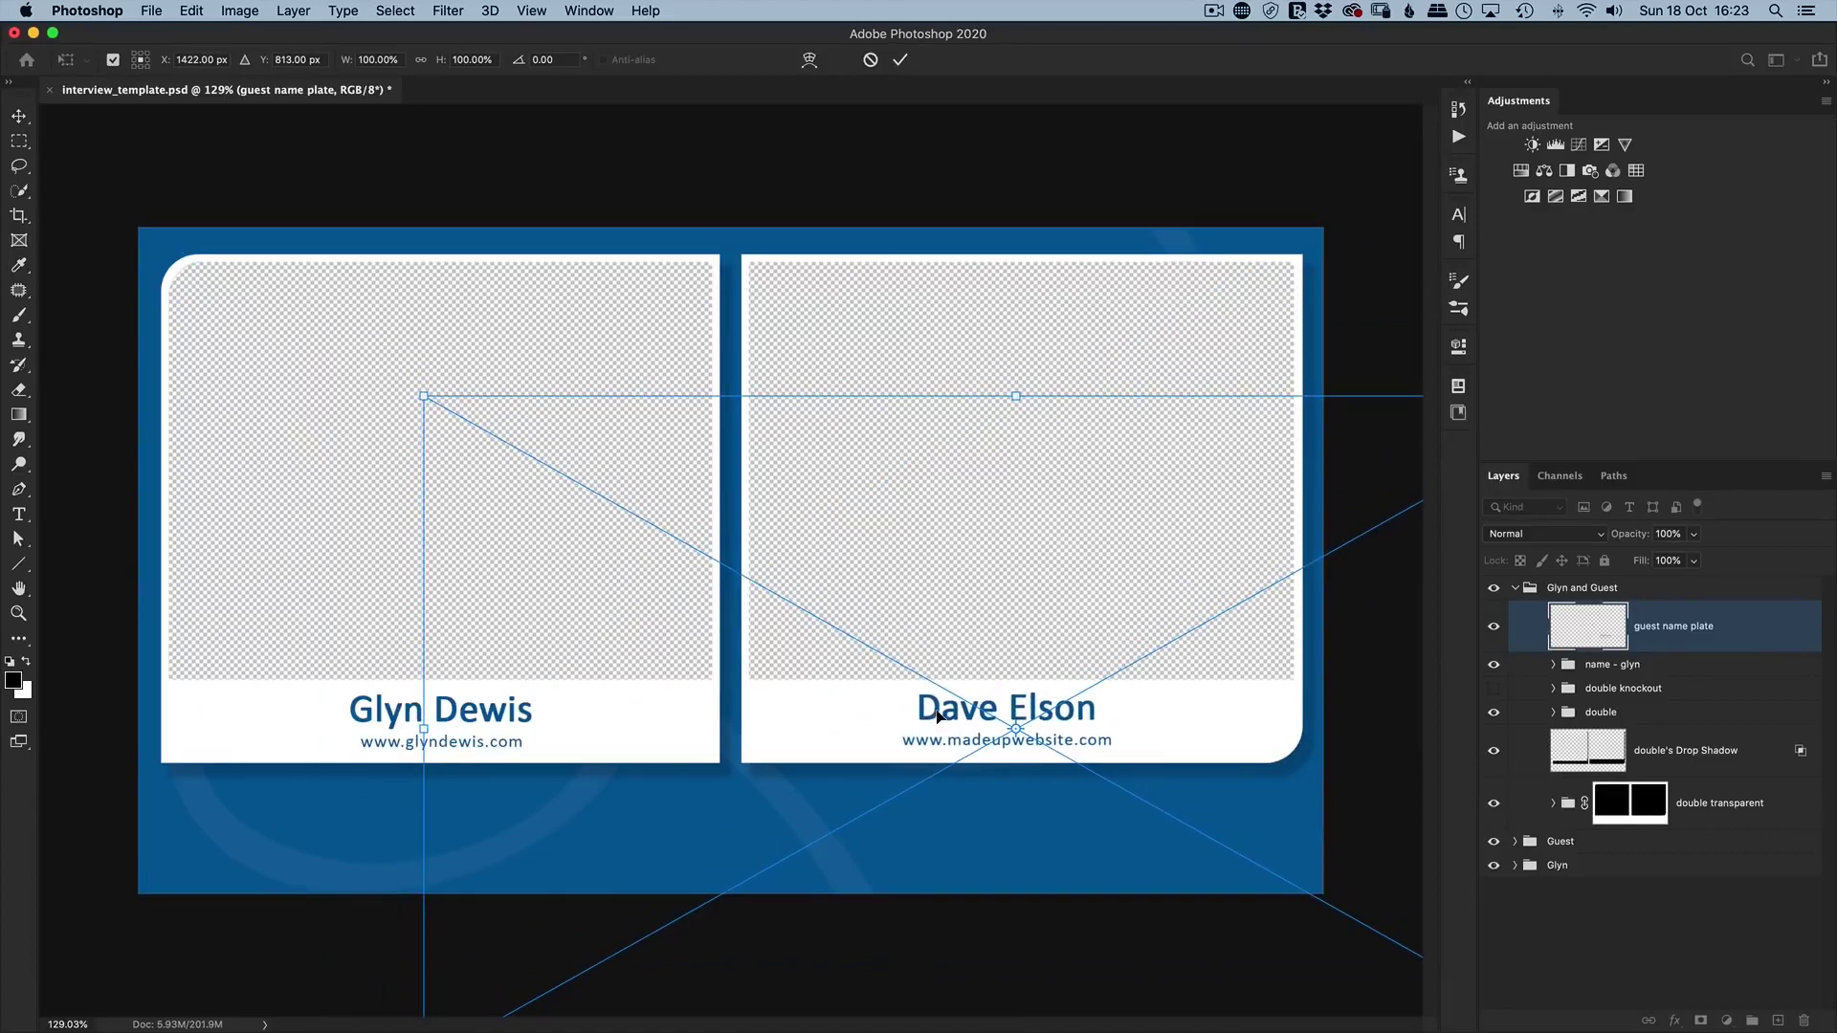
{"action": "key", "text": "Return"}
Collapse the two-person group and toggle the two-person and Guest layouts to check them.
{"action": "left_click", "coordinate": [1514, 589]}
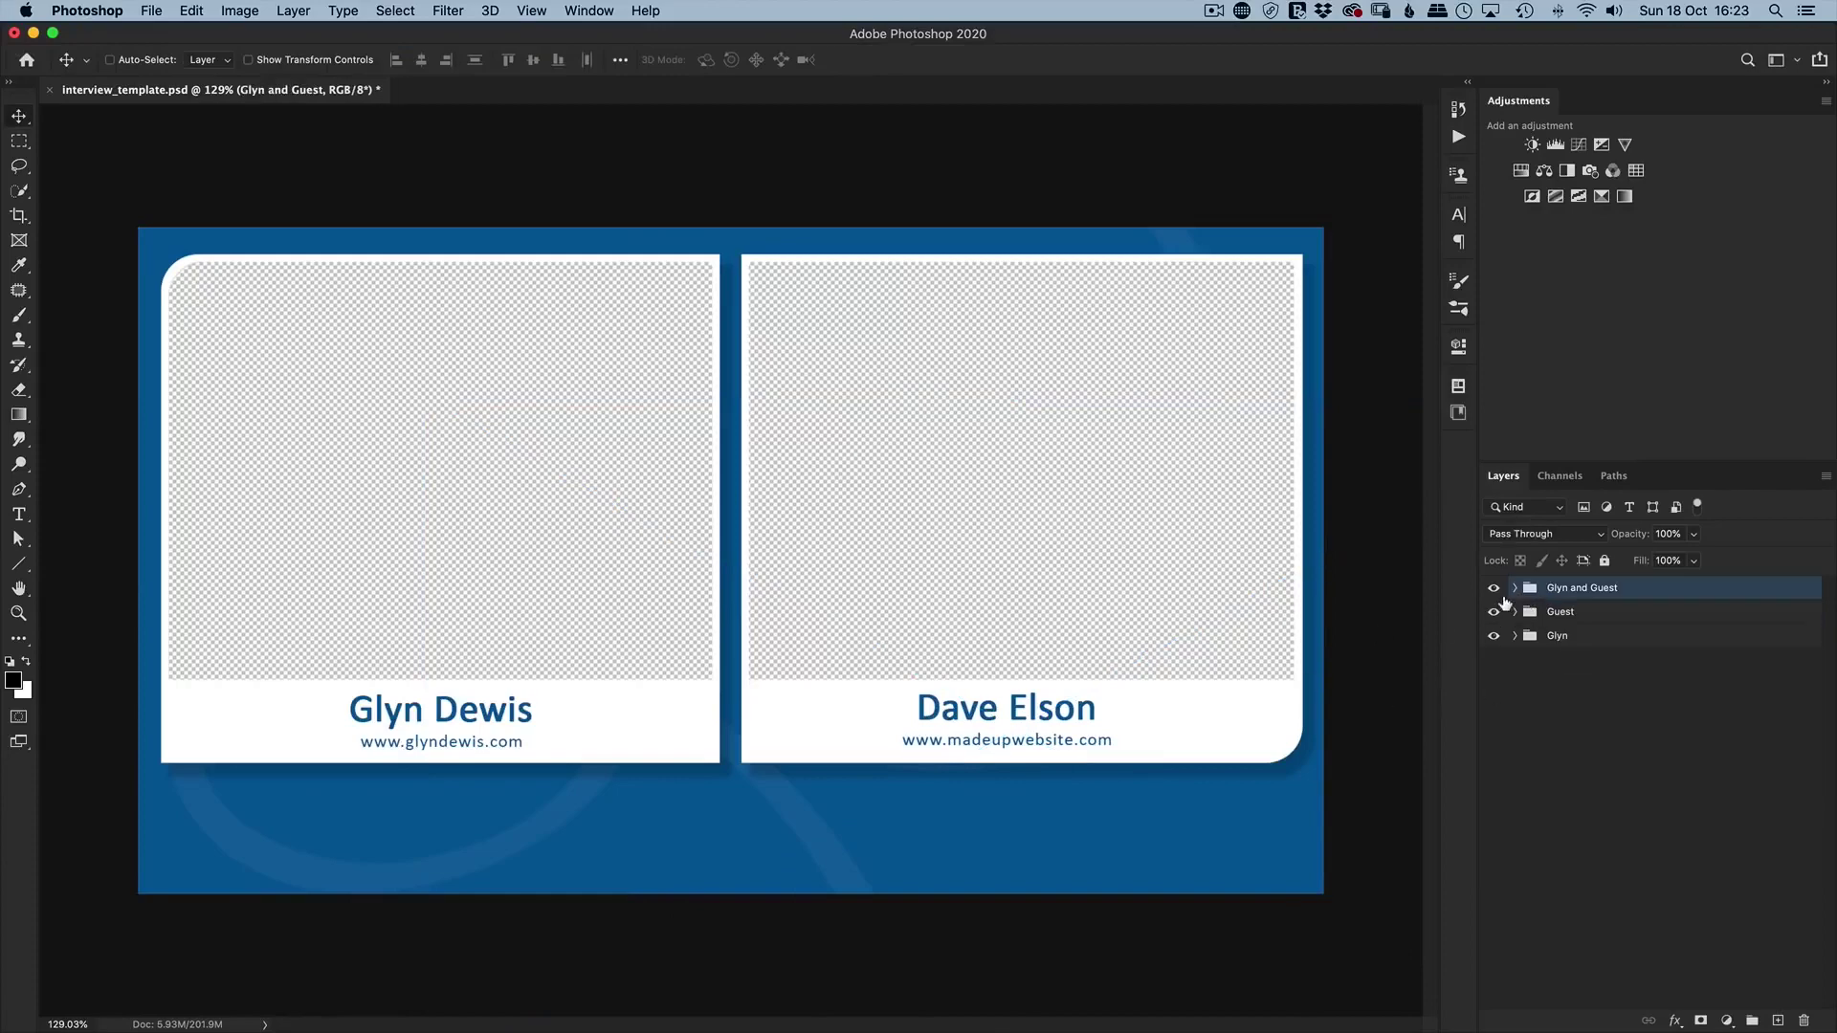
{"action": "left_click", "coordinate": [1493, 589]}
{"action": "left_click", "coordinate": [1493, 612]}
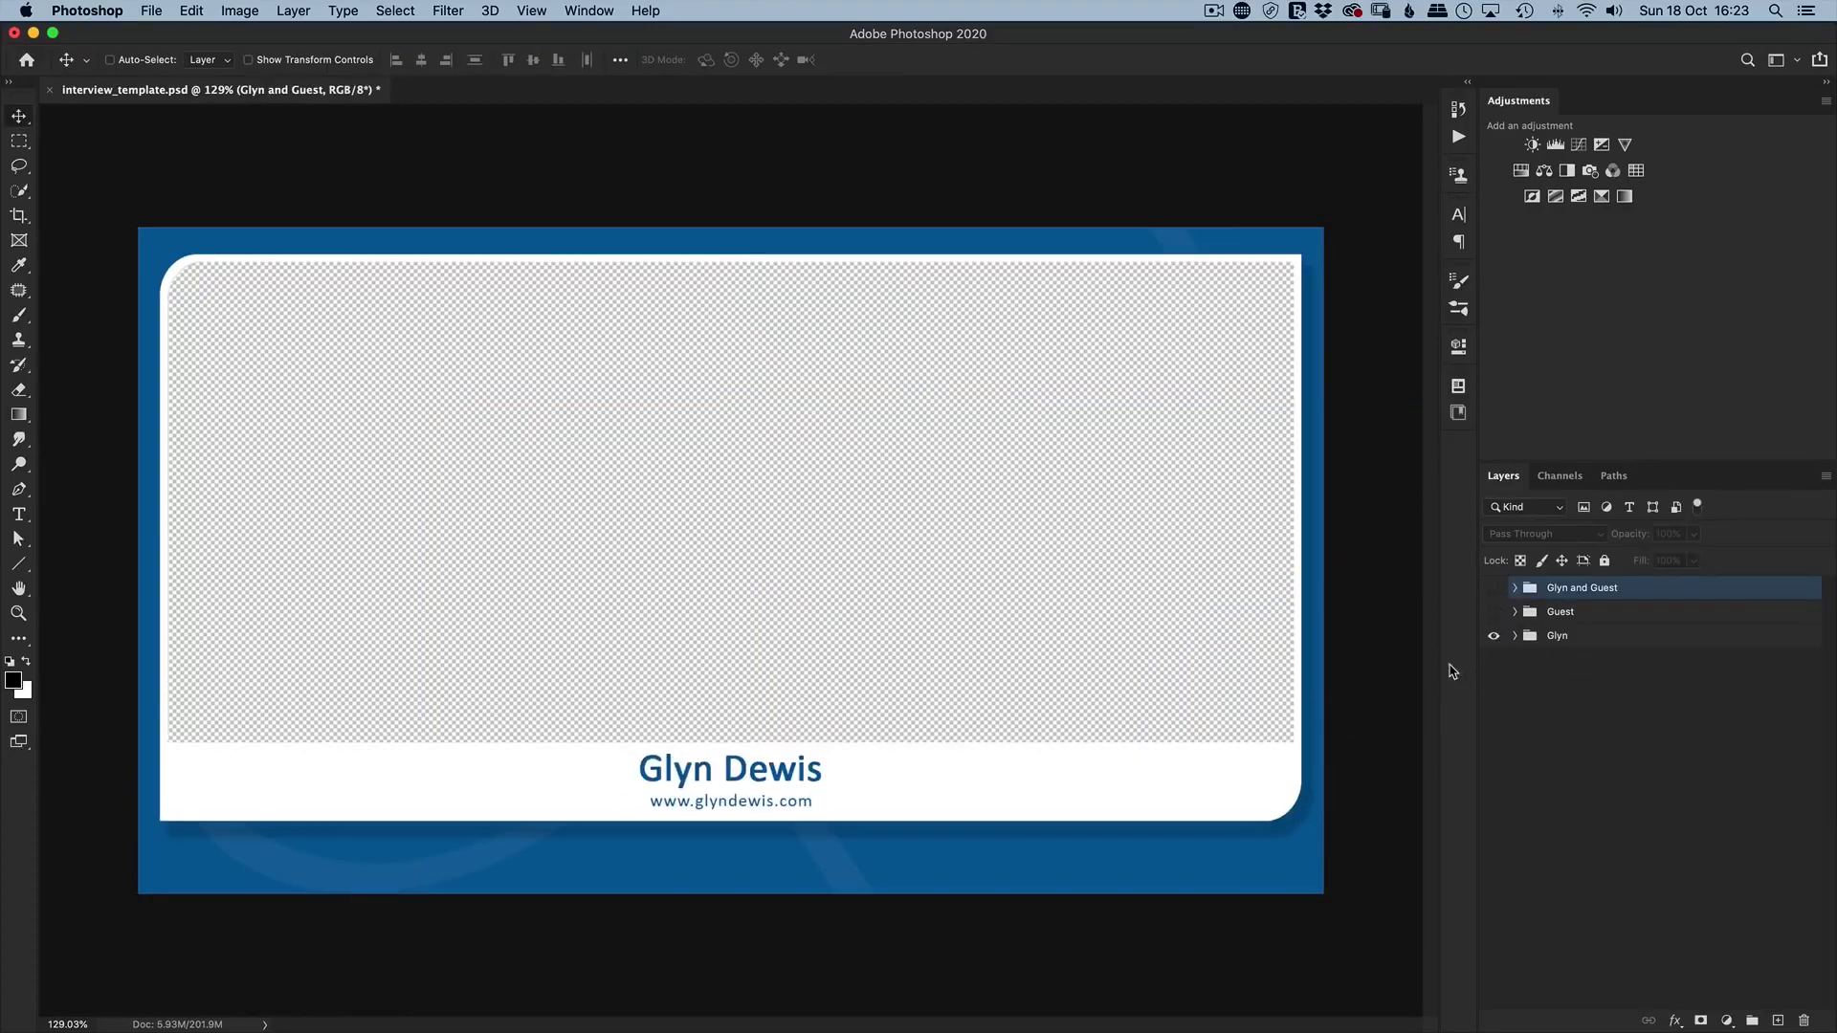
{"action": "left_click", "coordinate": [1494, 612]}
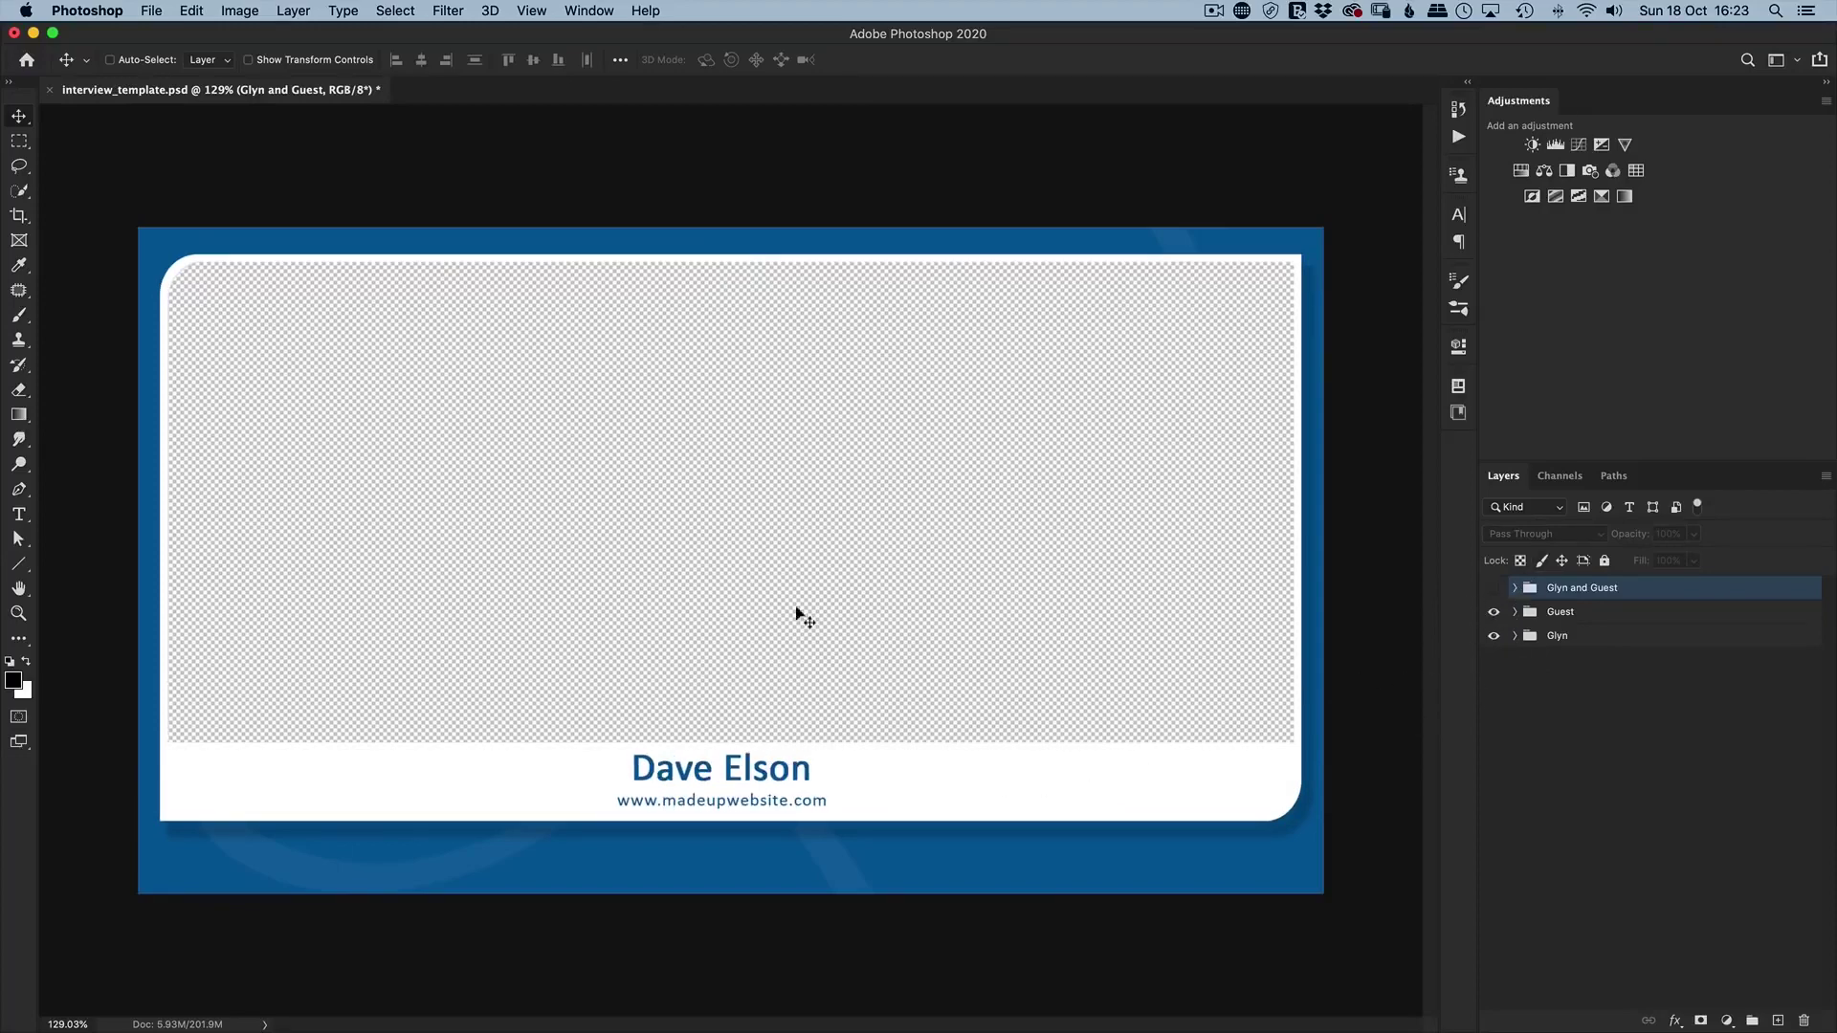
{"action": "left_click", "coordinate": [1491, 590]}
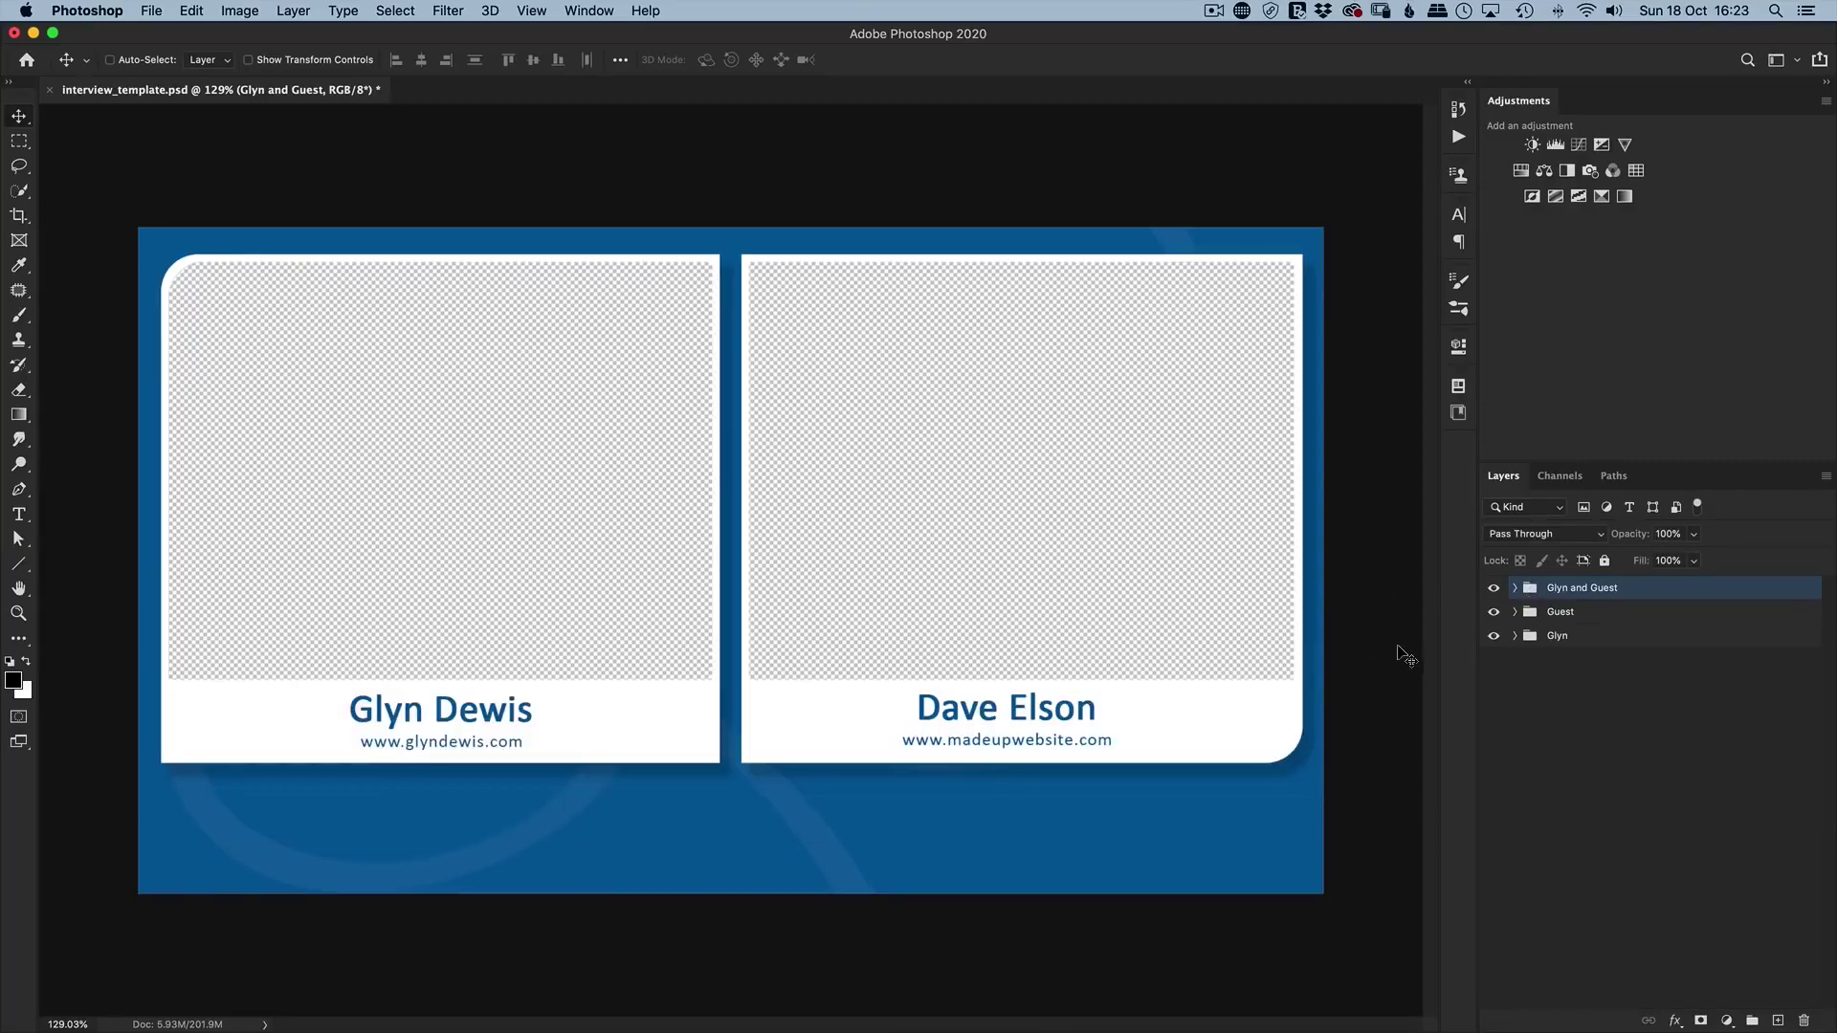
Open guest name plate.psd from the LIVE Broadcasts folder in its own tab.
{"action": "left_click", "coordinate": [1513, 588]}
{"action": "left_click", "coordinate": [1514, 587]}
{"action": "key", "text": "super+o"}
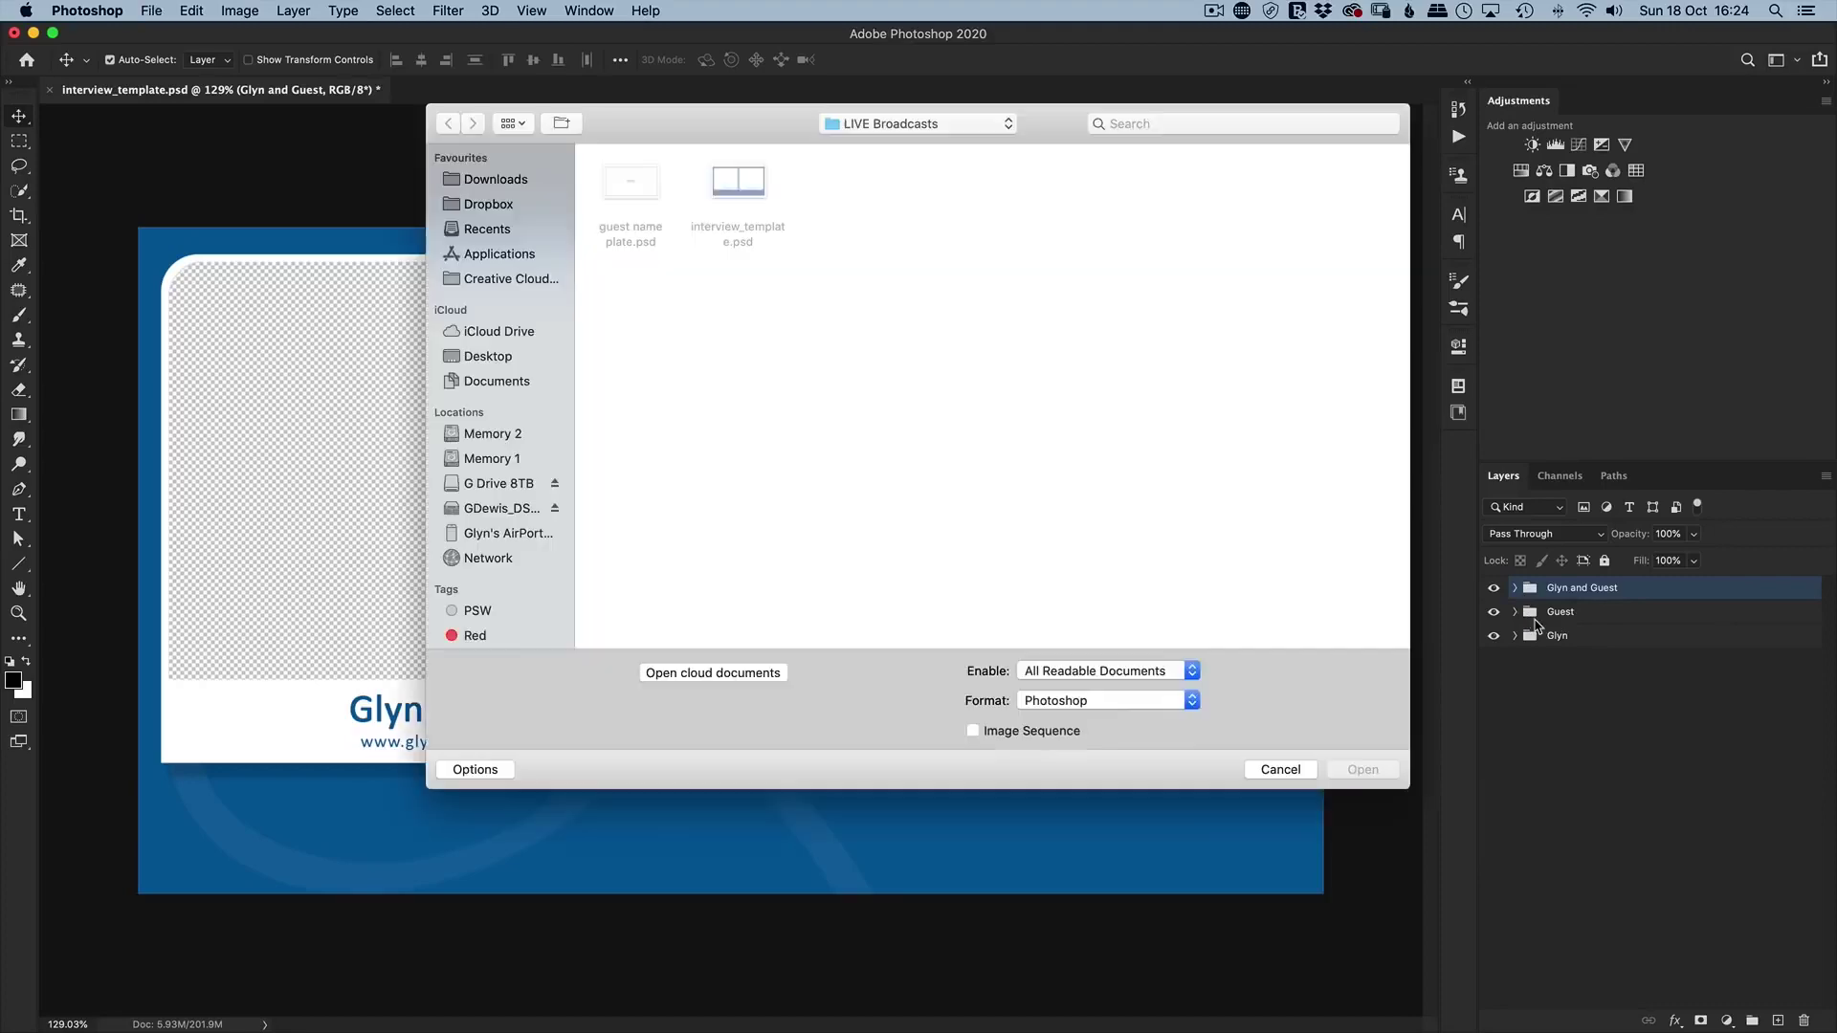
{"action": "left_click", "coordinate": [627, 188]}
{"action": "key", "text": "Return"}
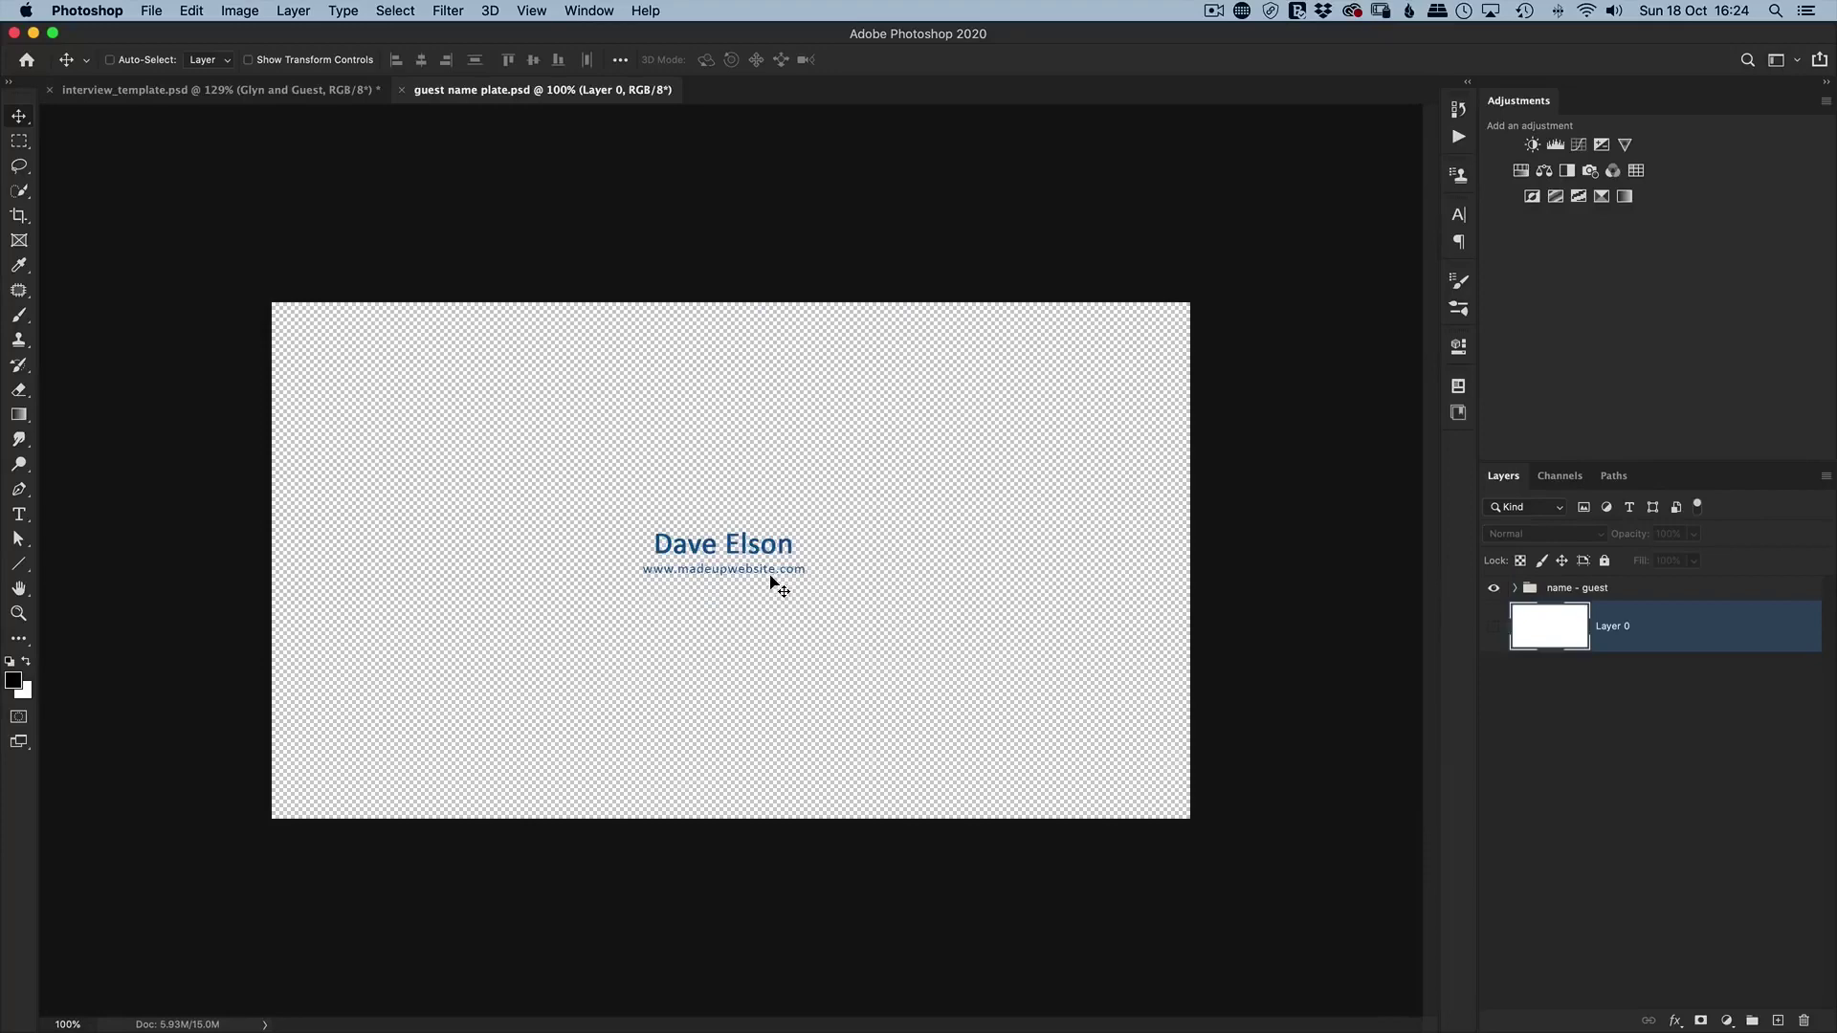
Show the white background layer and retype the plate's name text with the new guest's name.
{"action": "left_click", "coordinate": [1494, 629]}
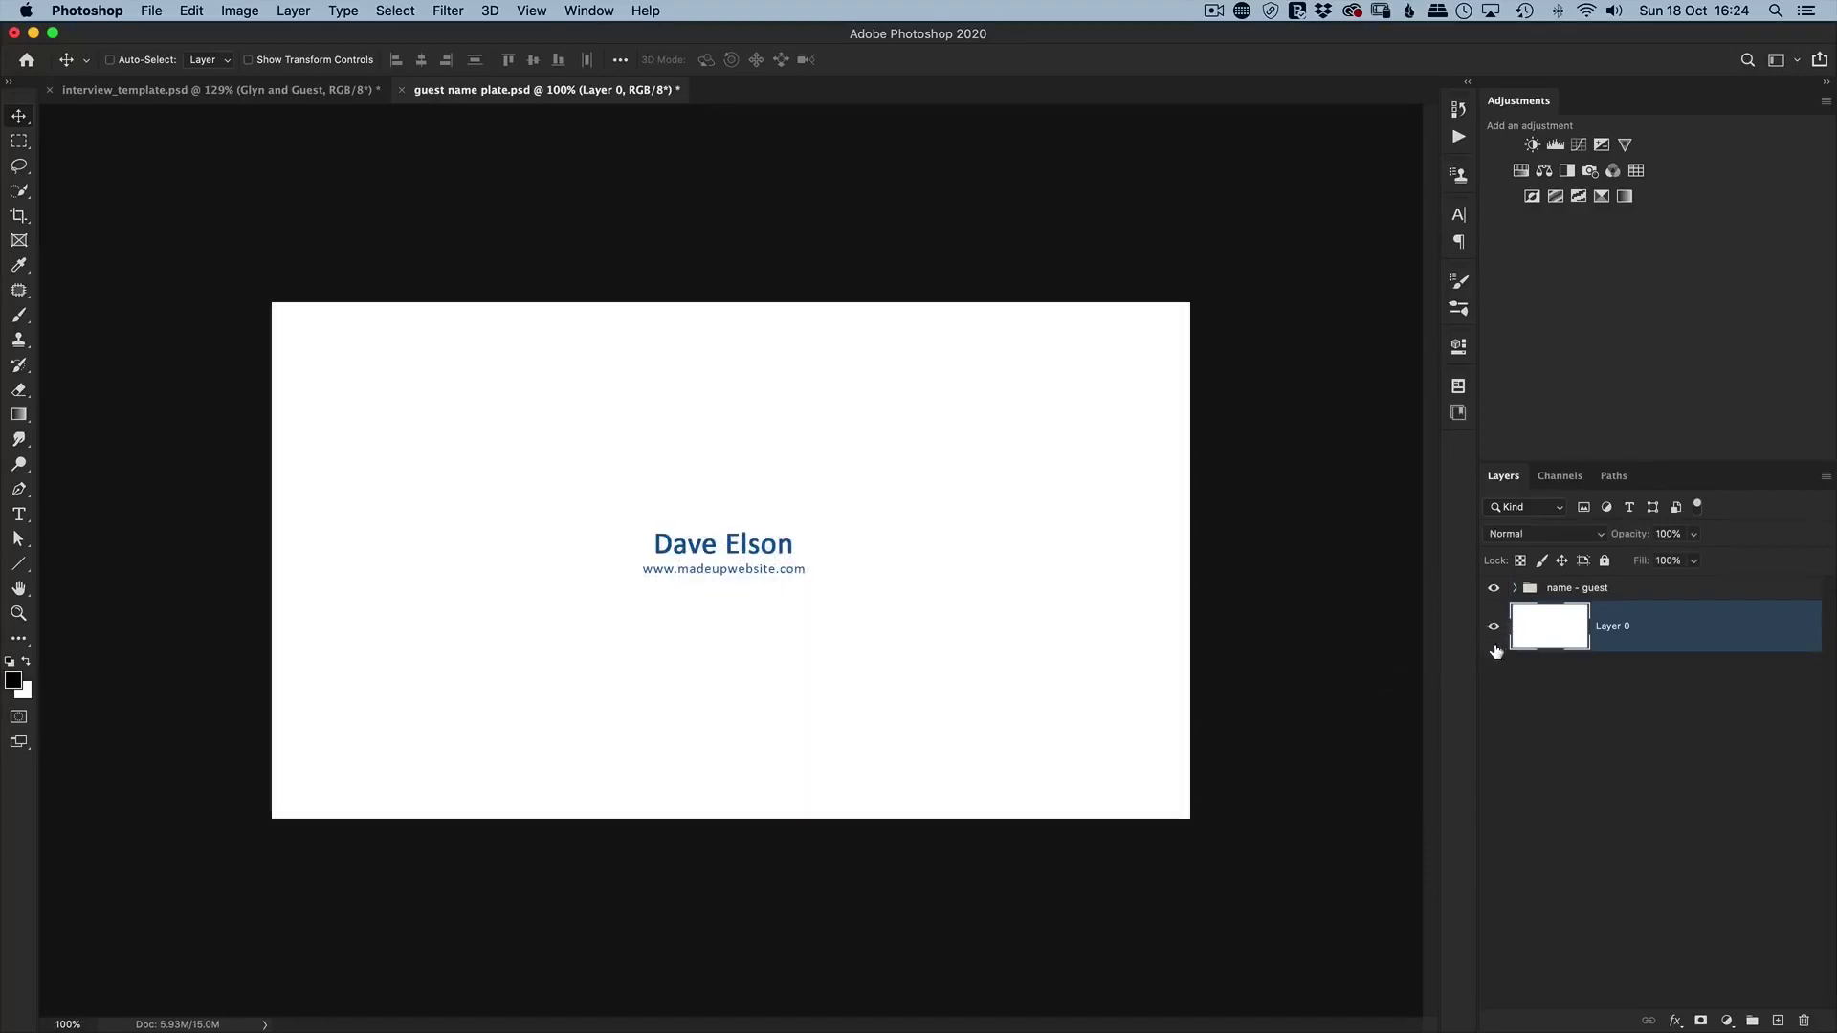
{"action": "left_click", "coordinate": [1513, 589]}
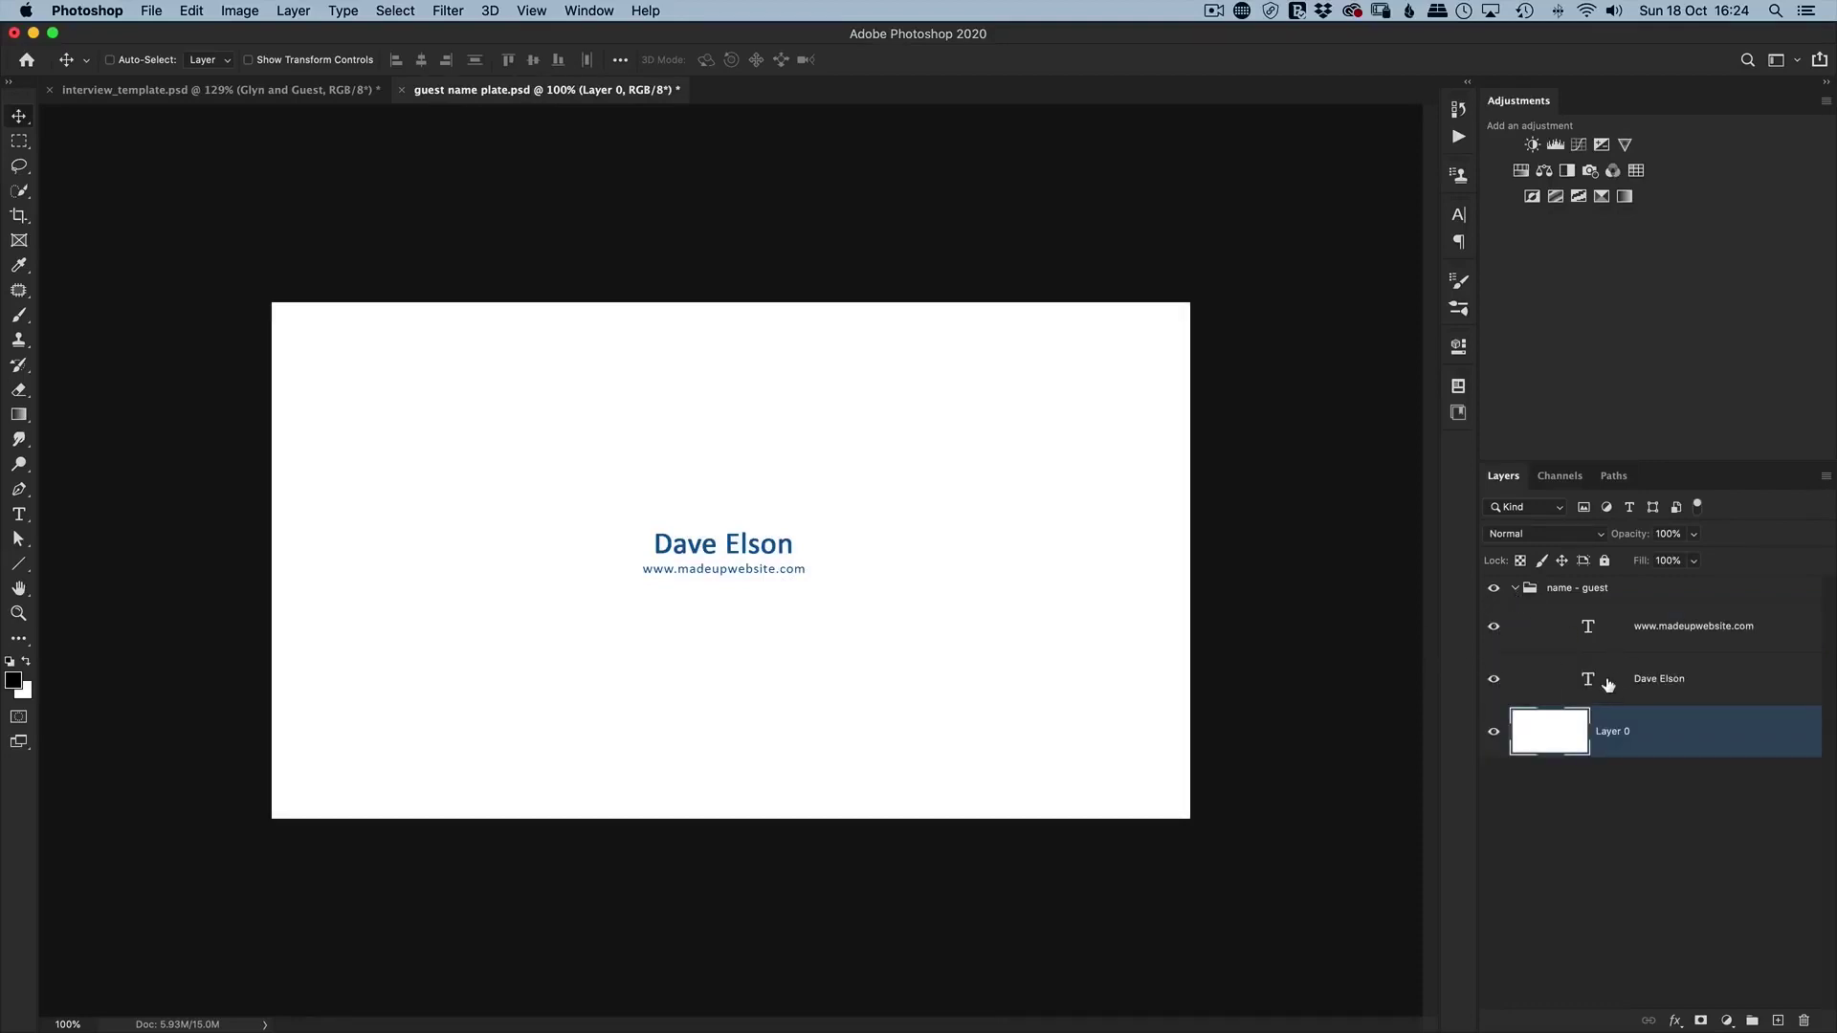
{"action": "double_click", "coordinate": [1591, 679]}
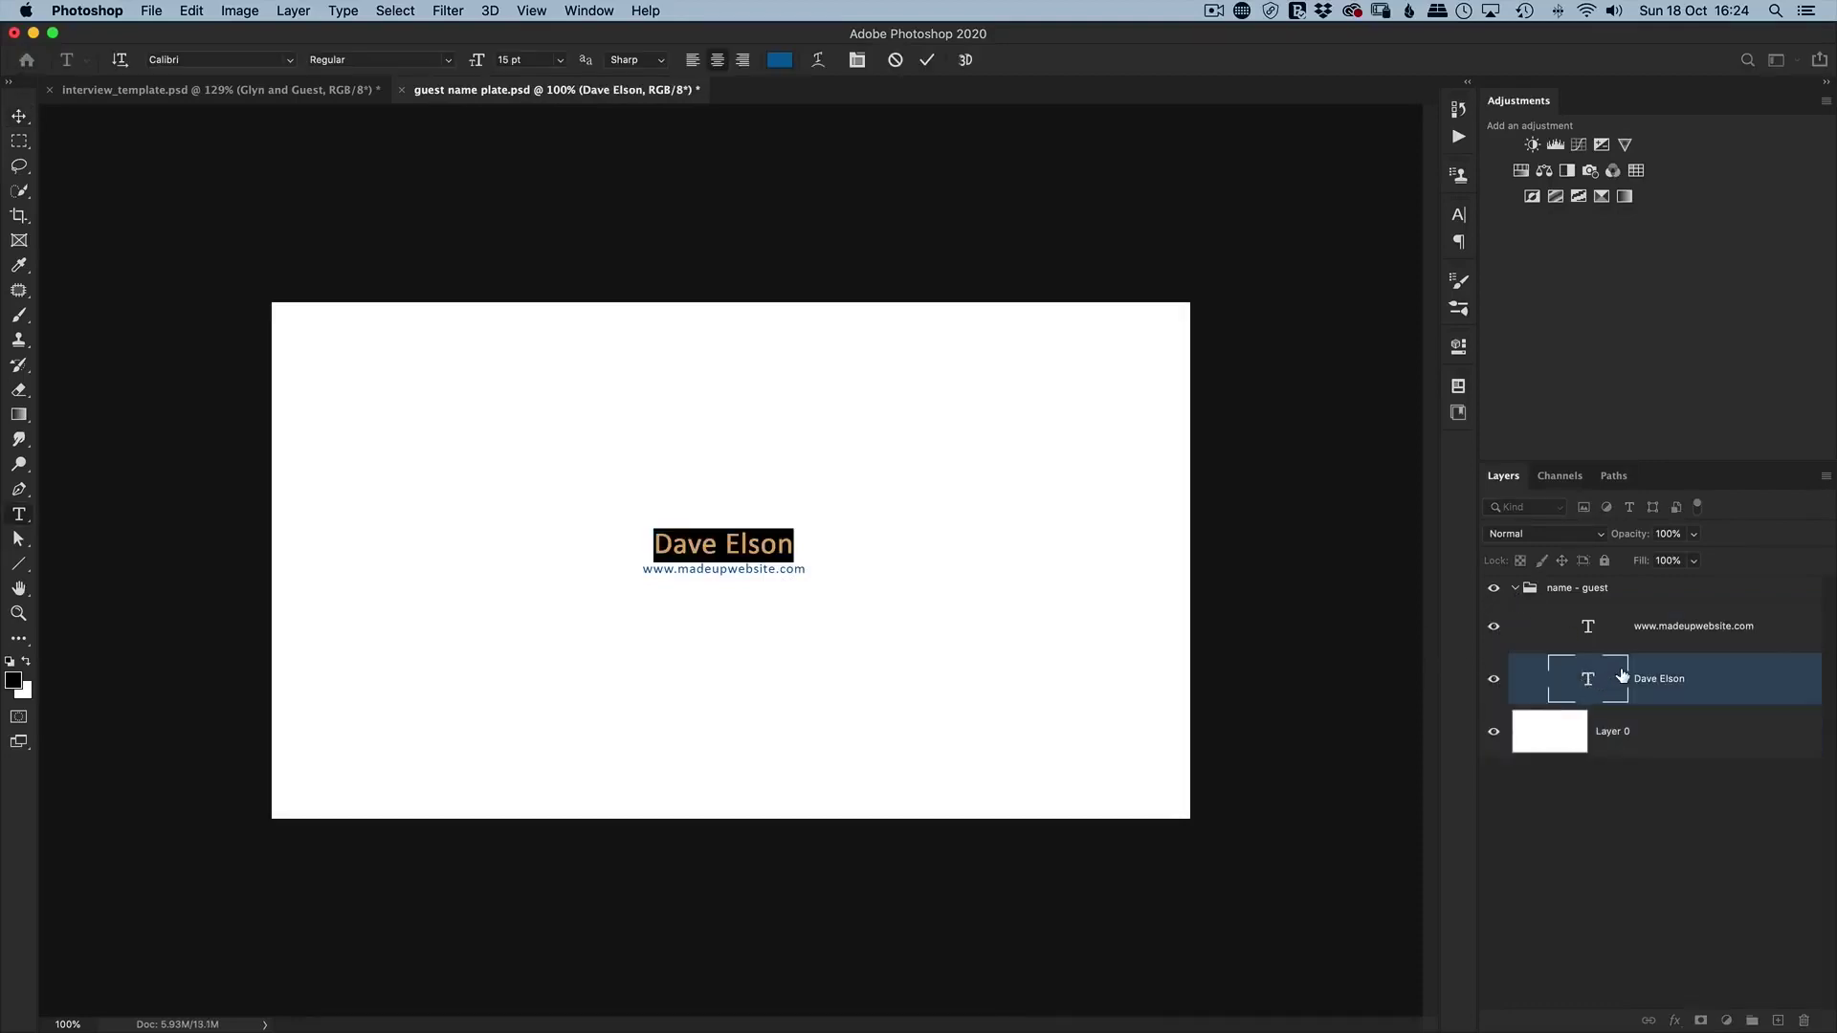
{"action": "type", "text": "Dave "}
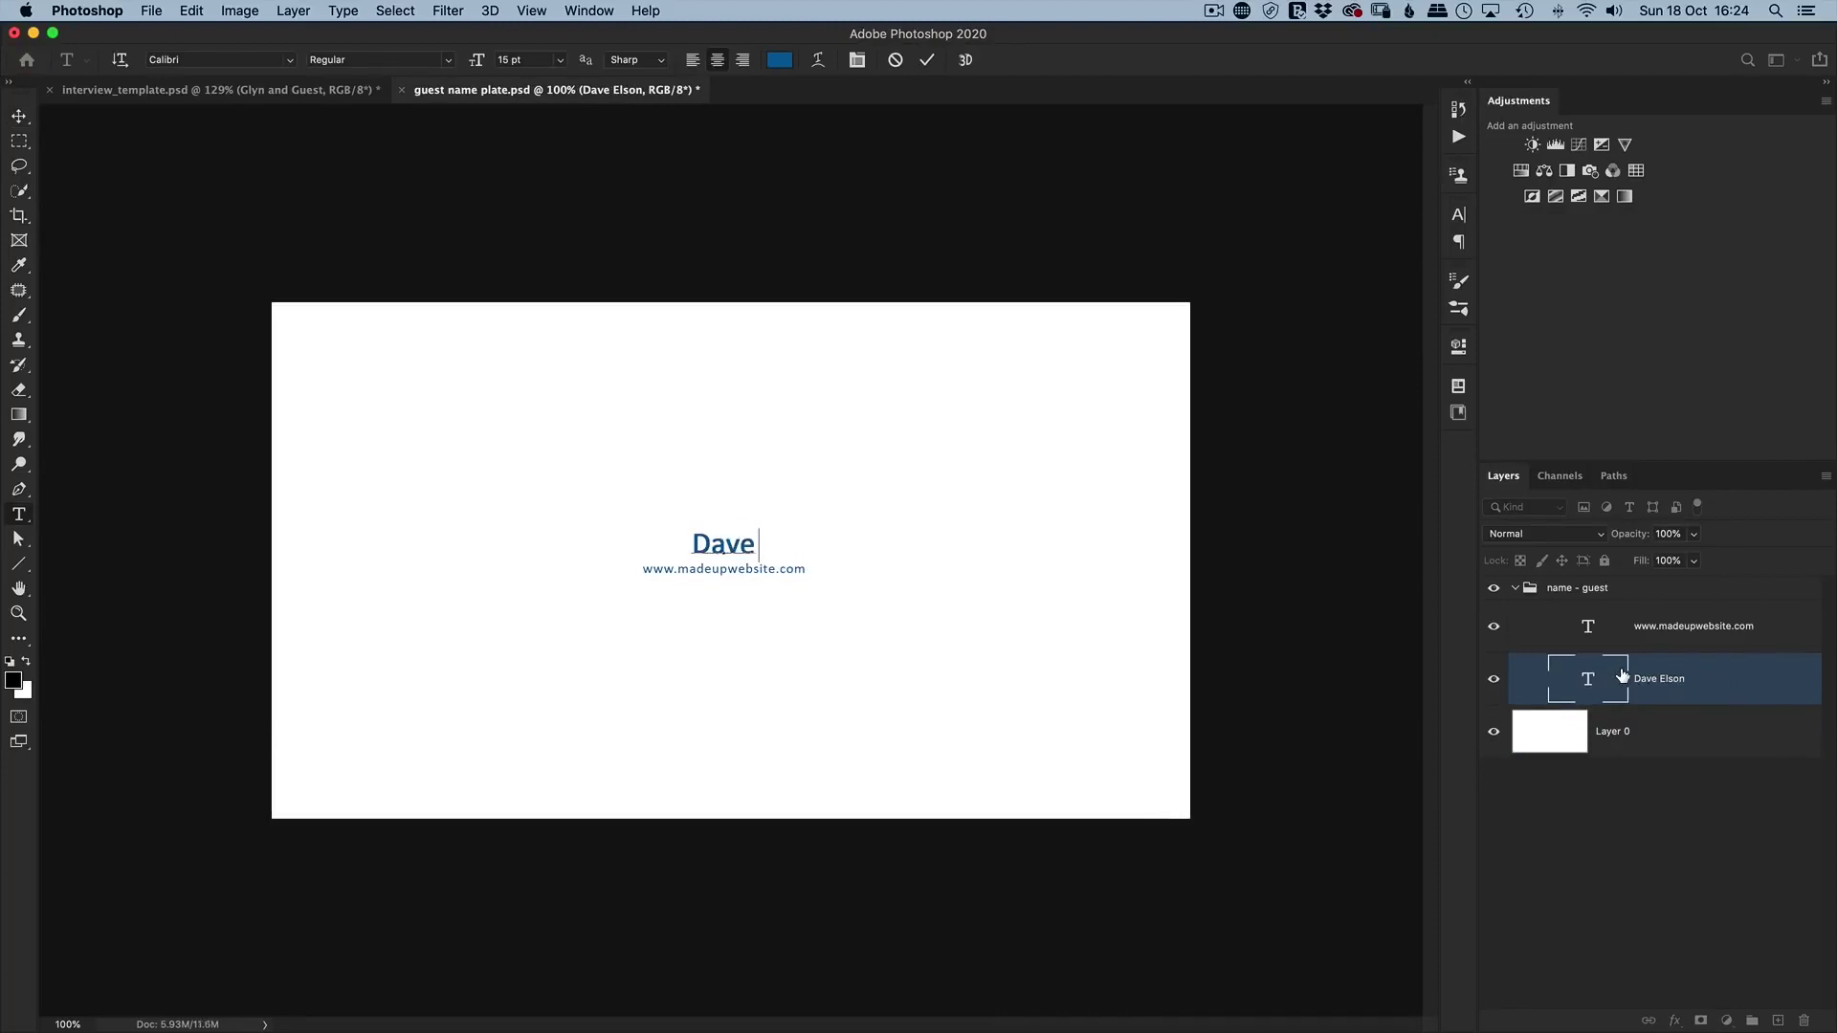
{"action": "type", "text": "Cross"}
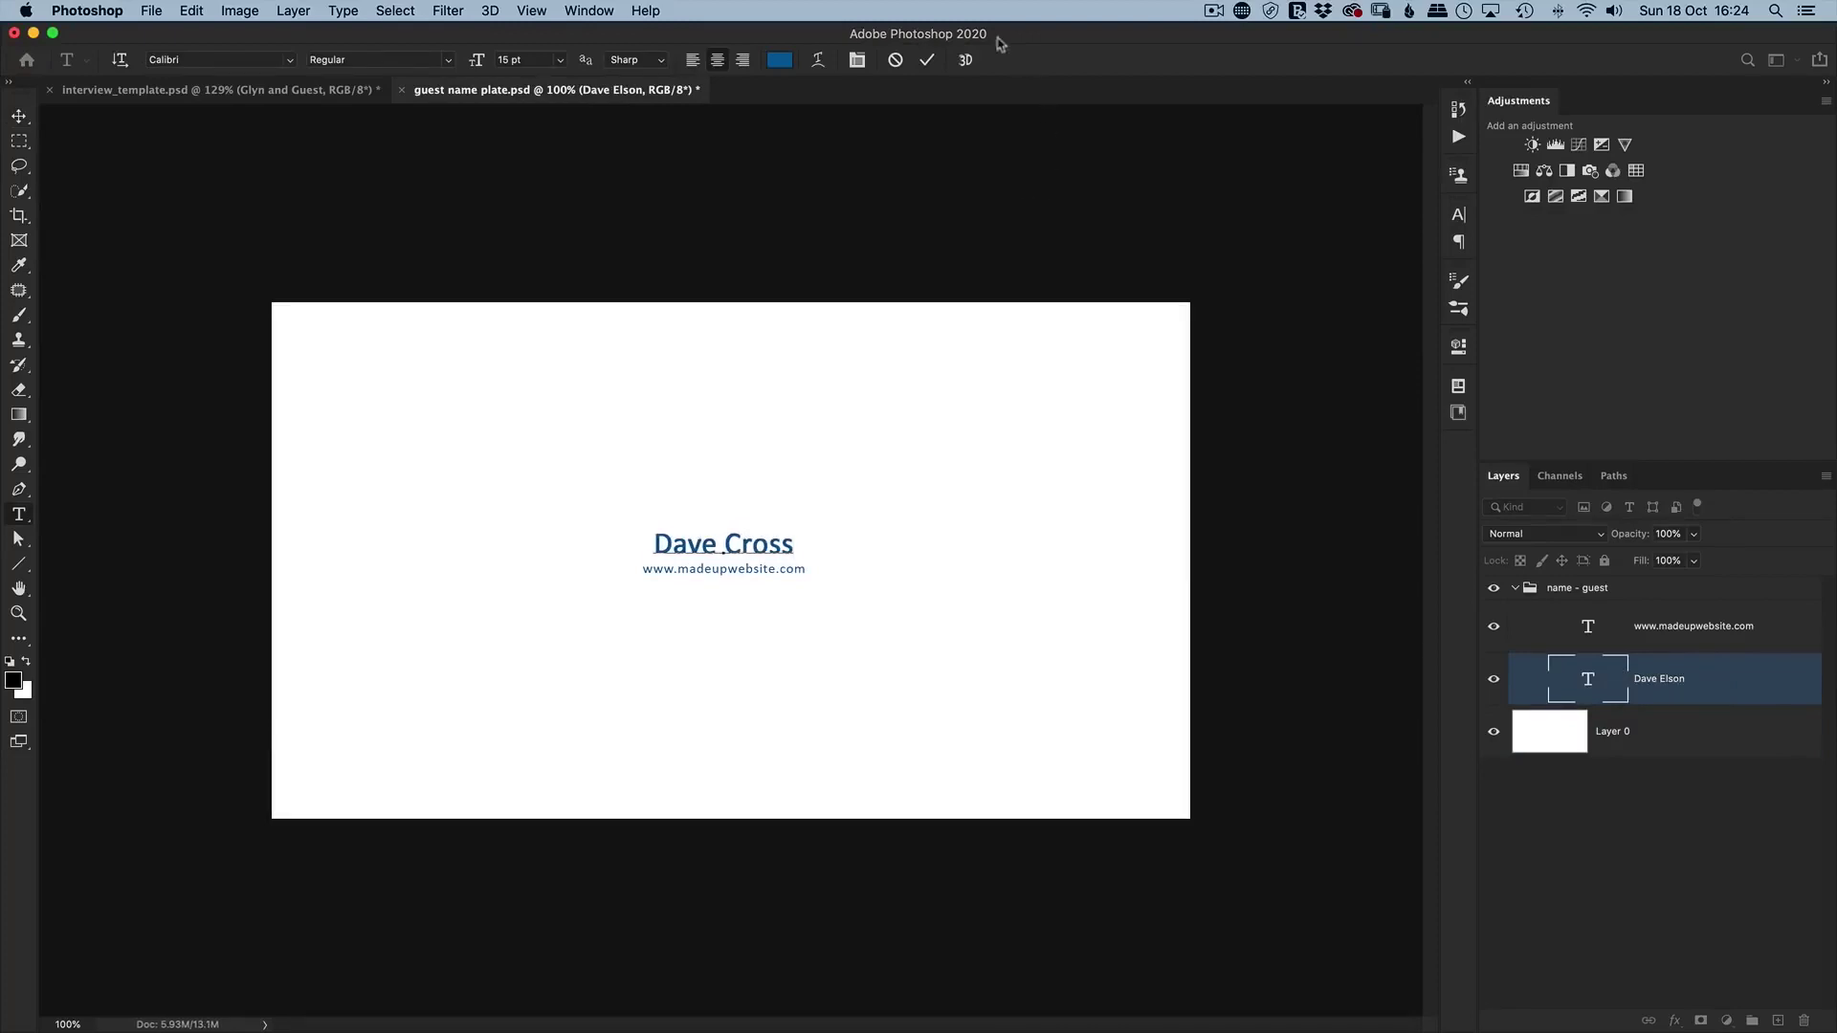
{"action": "left_click", "coordinate": [927, 60]}
{"action": "key", "text": "v"}
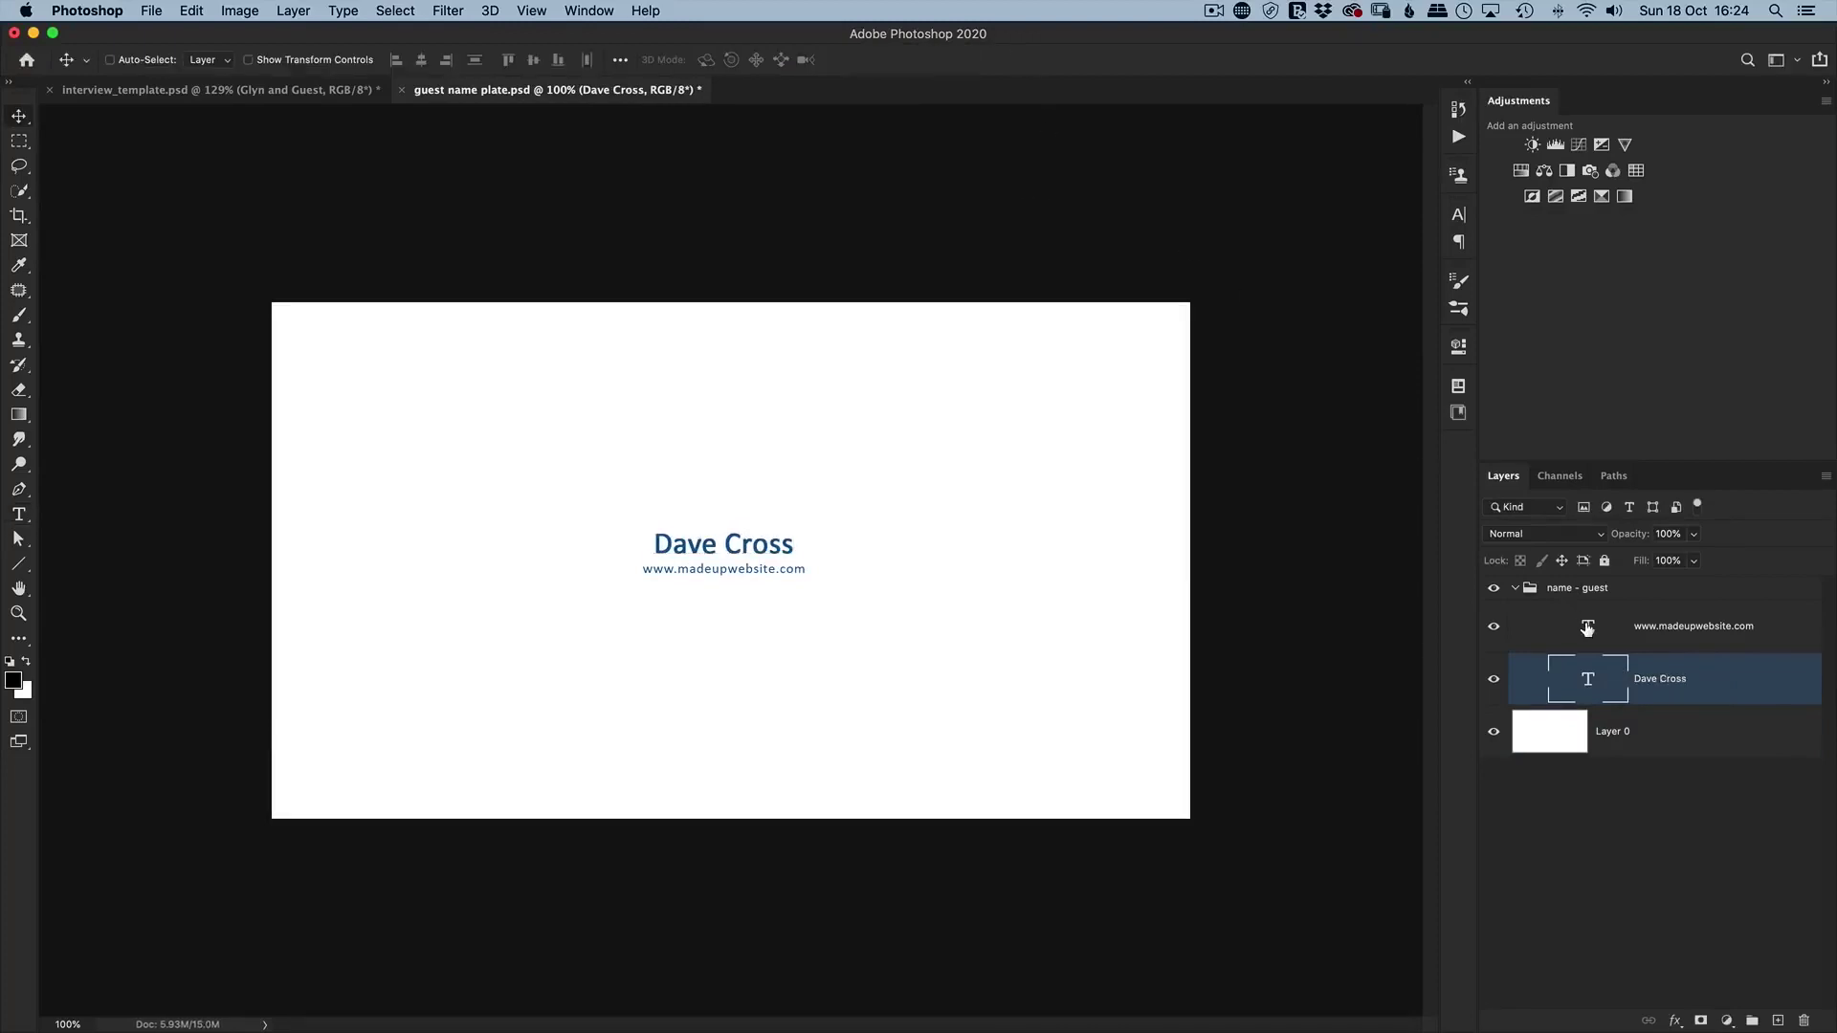
{"action": "double_click", "coordinate": [1587, 628]}
{"action": "type", "text": "www"}
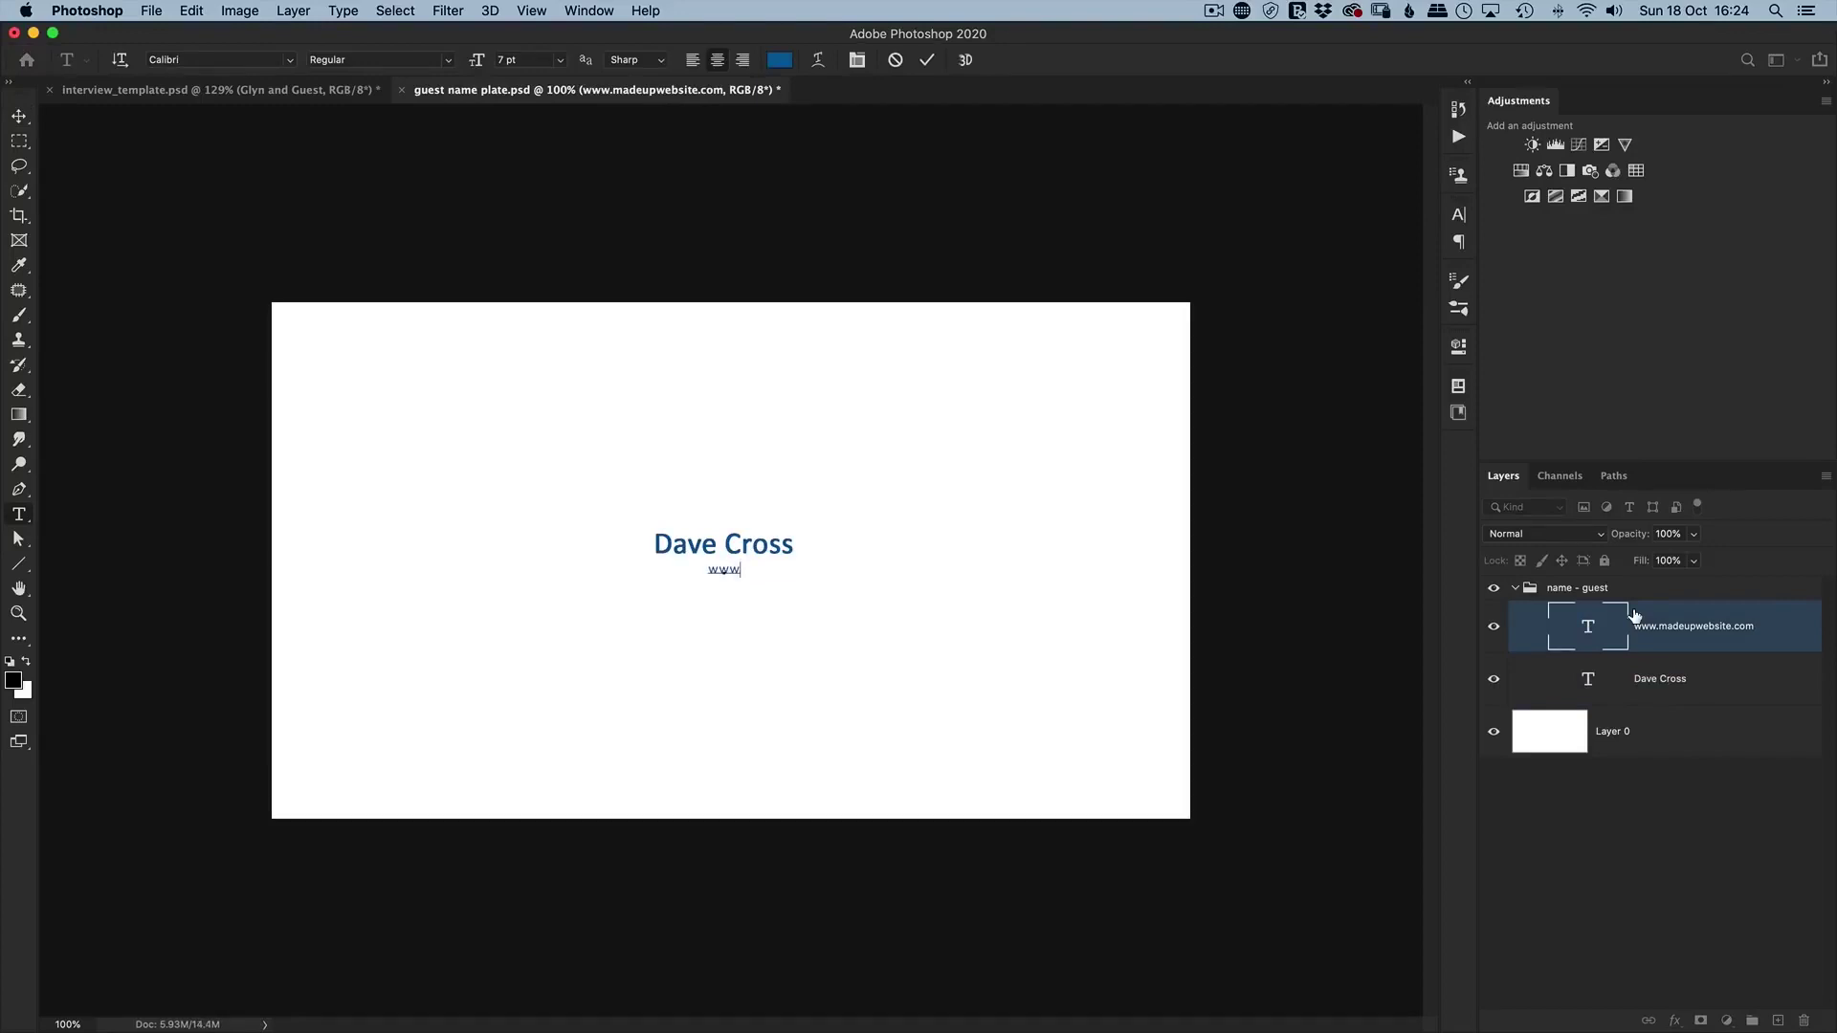
{"action": "type", "text": ".psssummit.com"}
{"action": "left_click", "coordinate": [927, 60]}
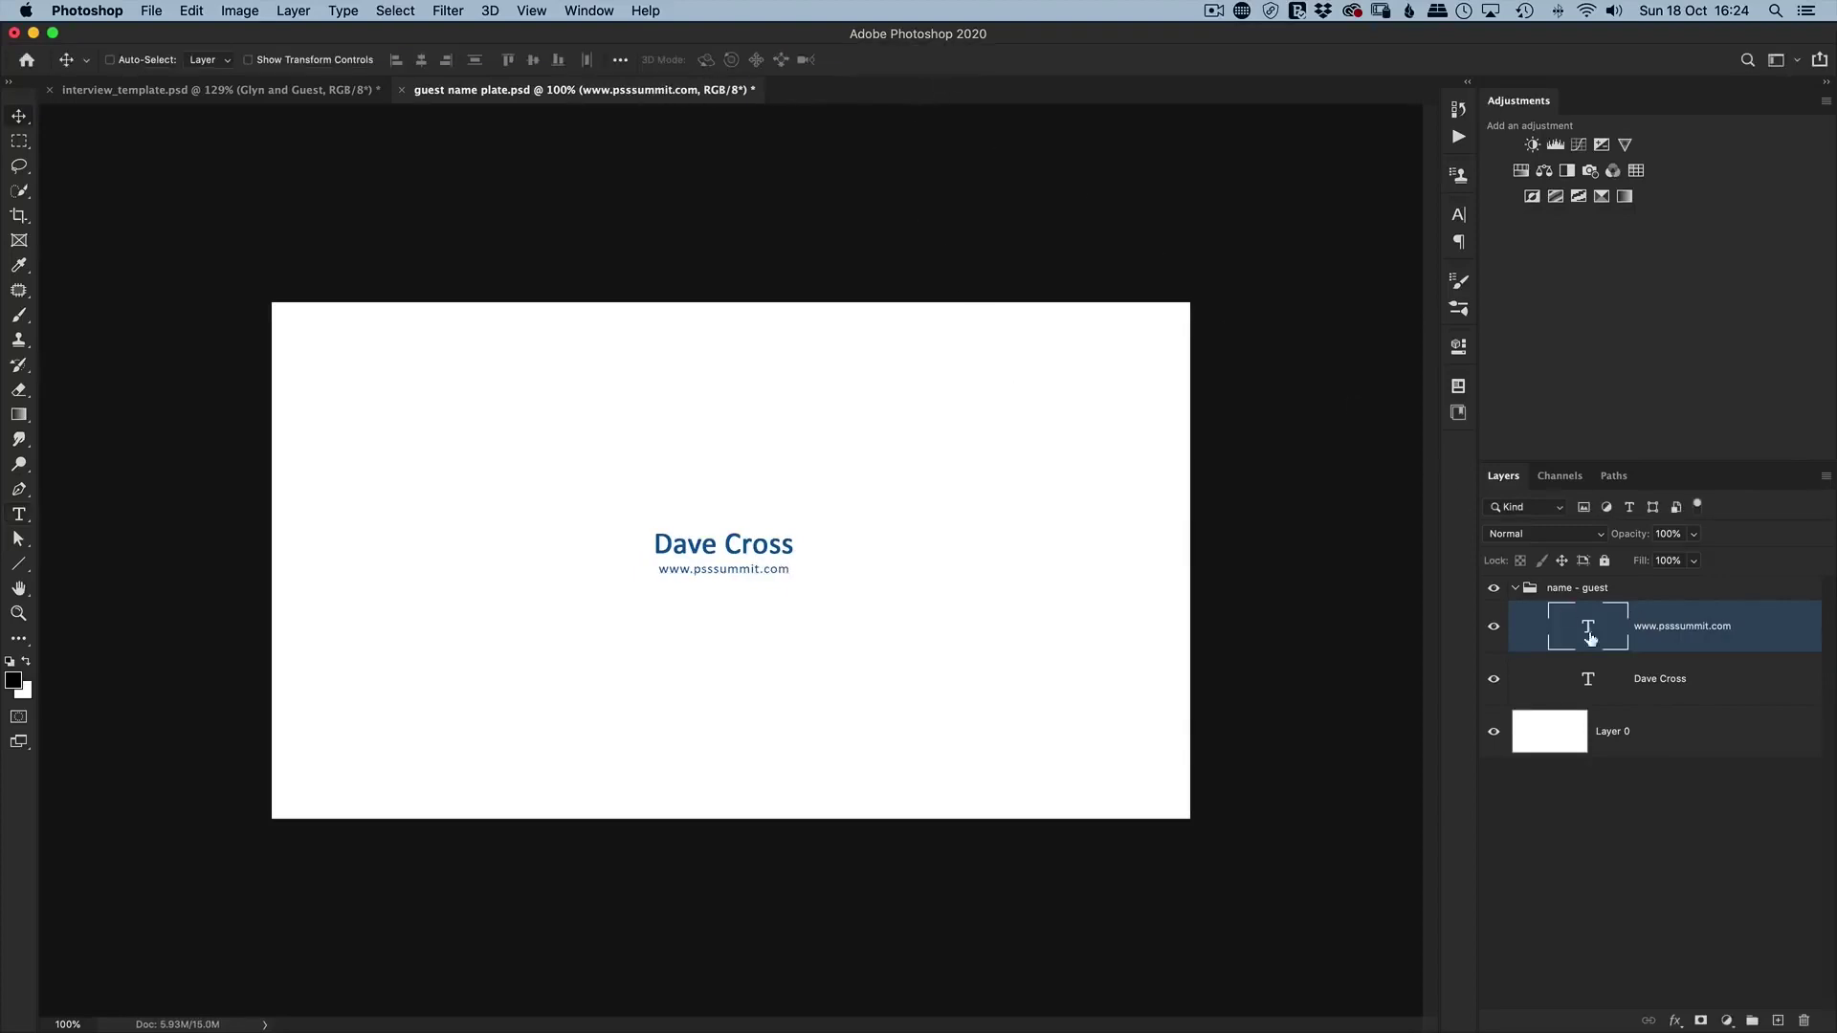
{"action": "left_click", "coordinate": [1516, 589]}
{"action": "left_click", "coordinate": [1493, 626]}
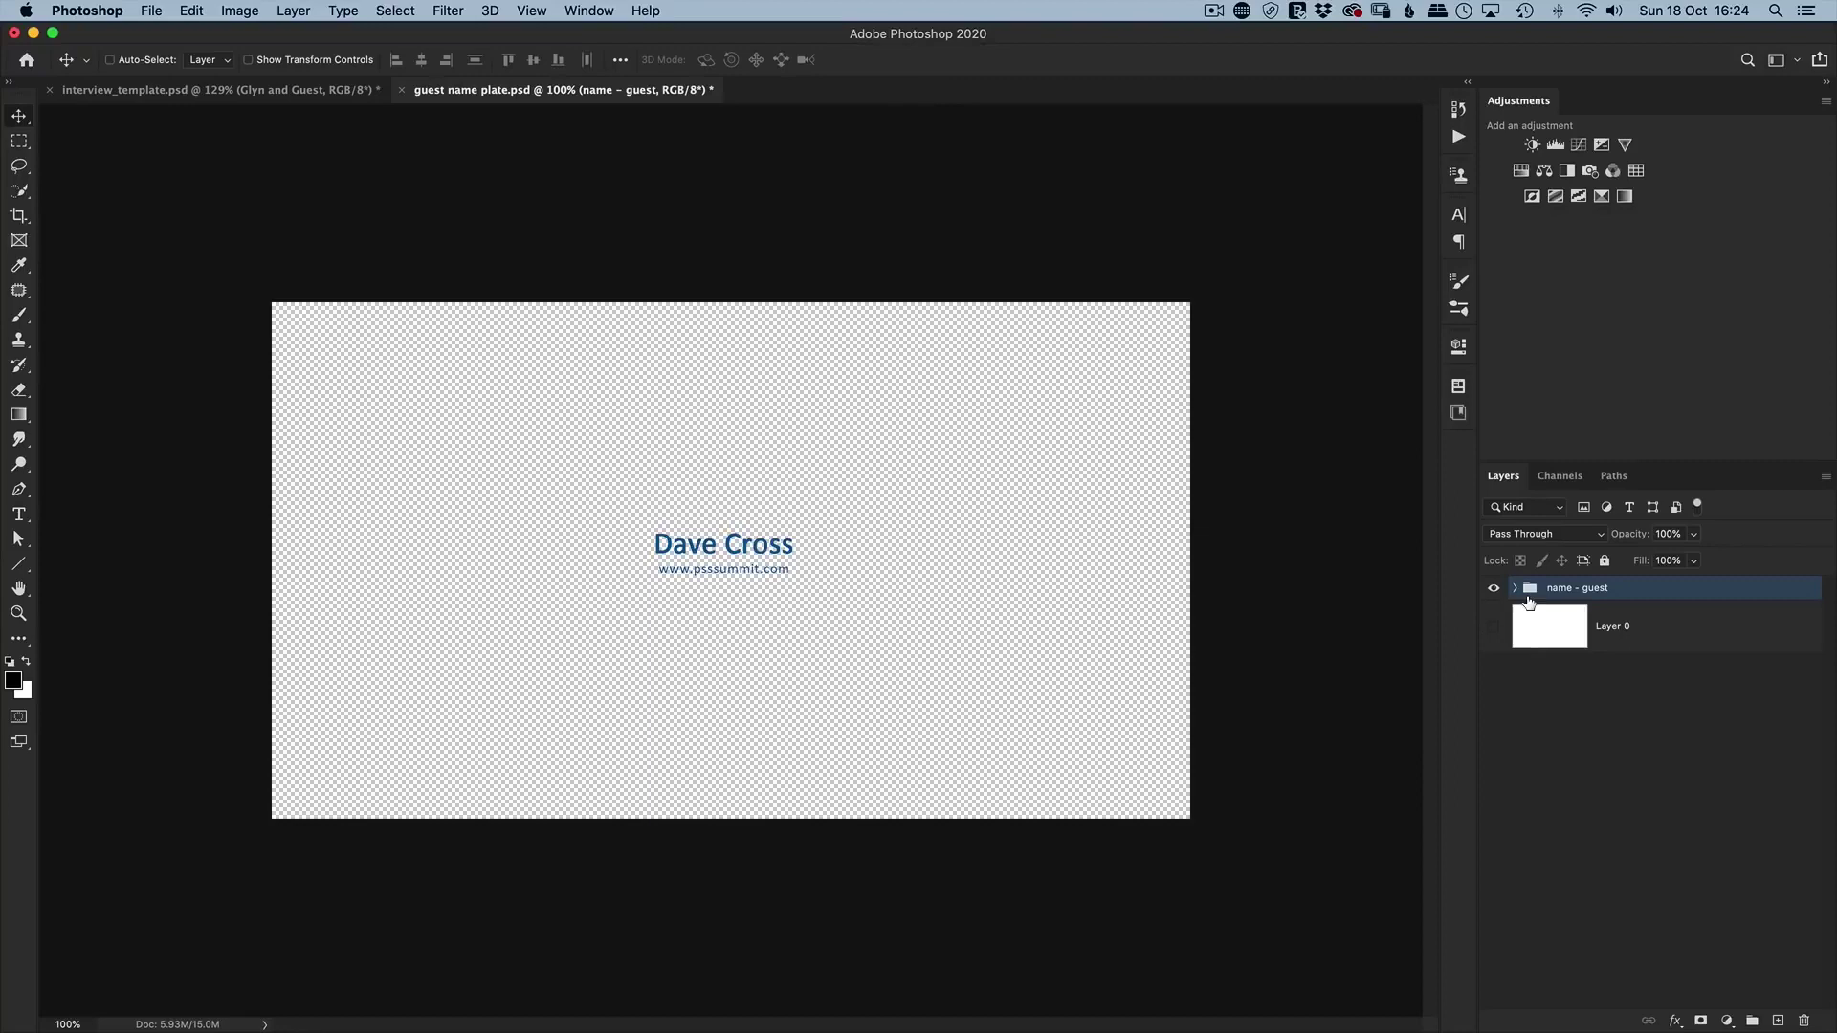
Save guest name plate.psd, then return to the template and hide the two-person layout.
{"action": "left_click", "coordinate": [150, 11]}
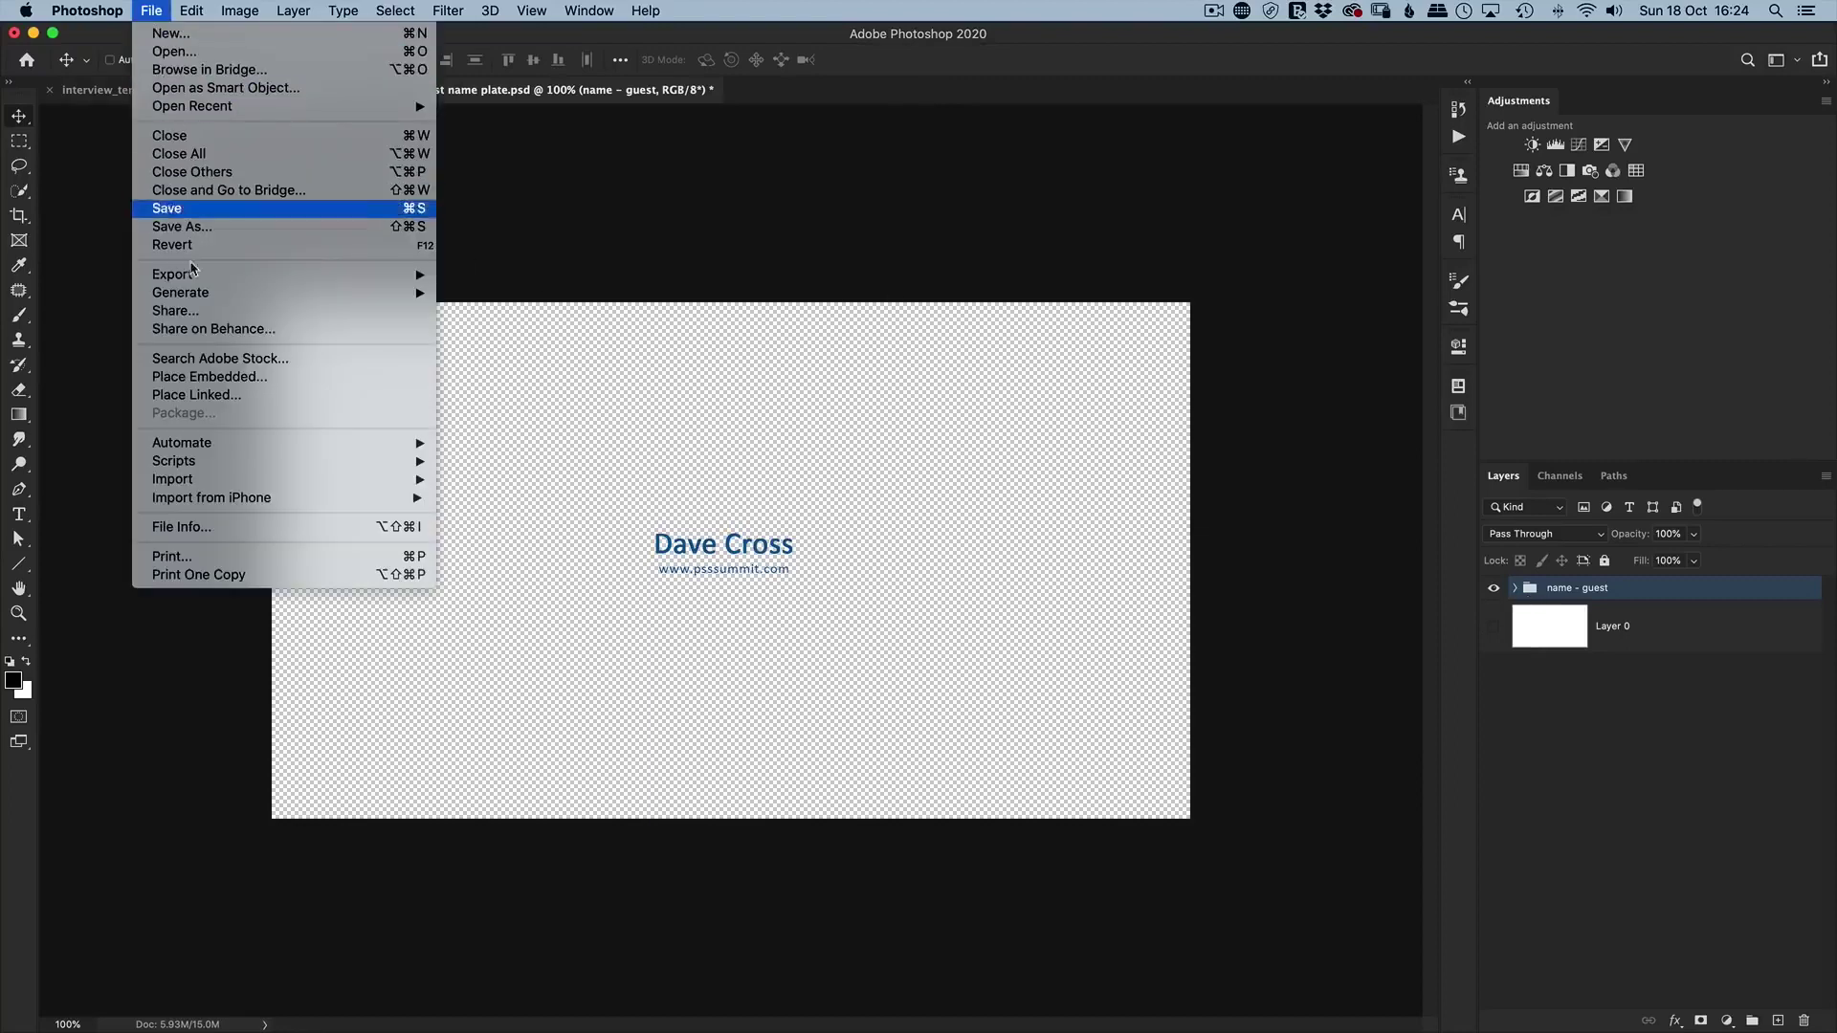
{"action": "left_click", "coordinate": [169, 209]}
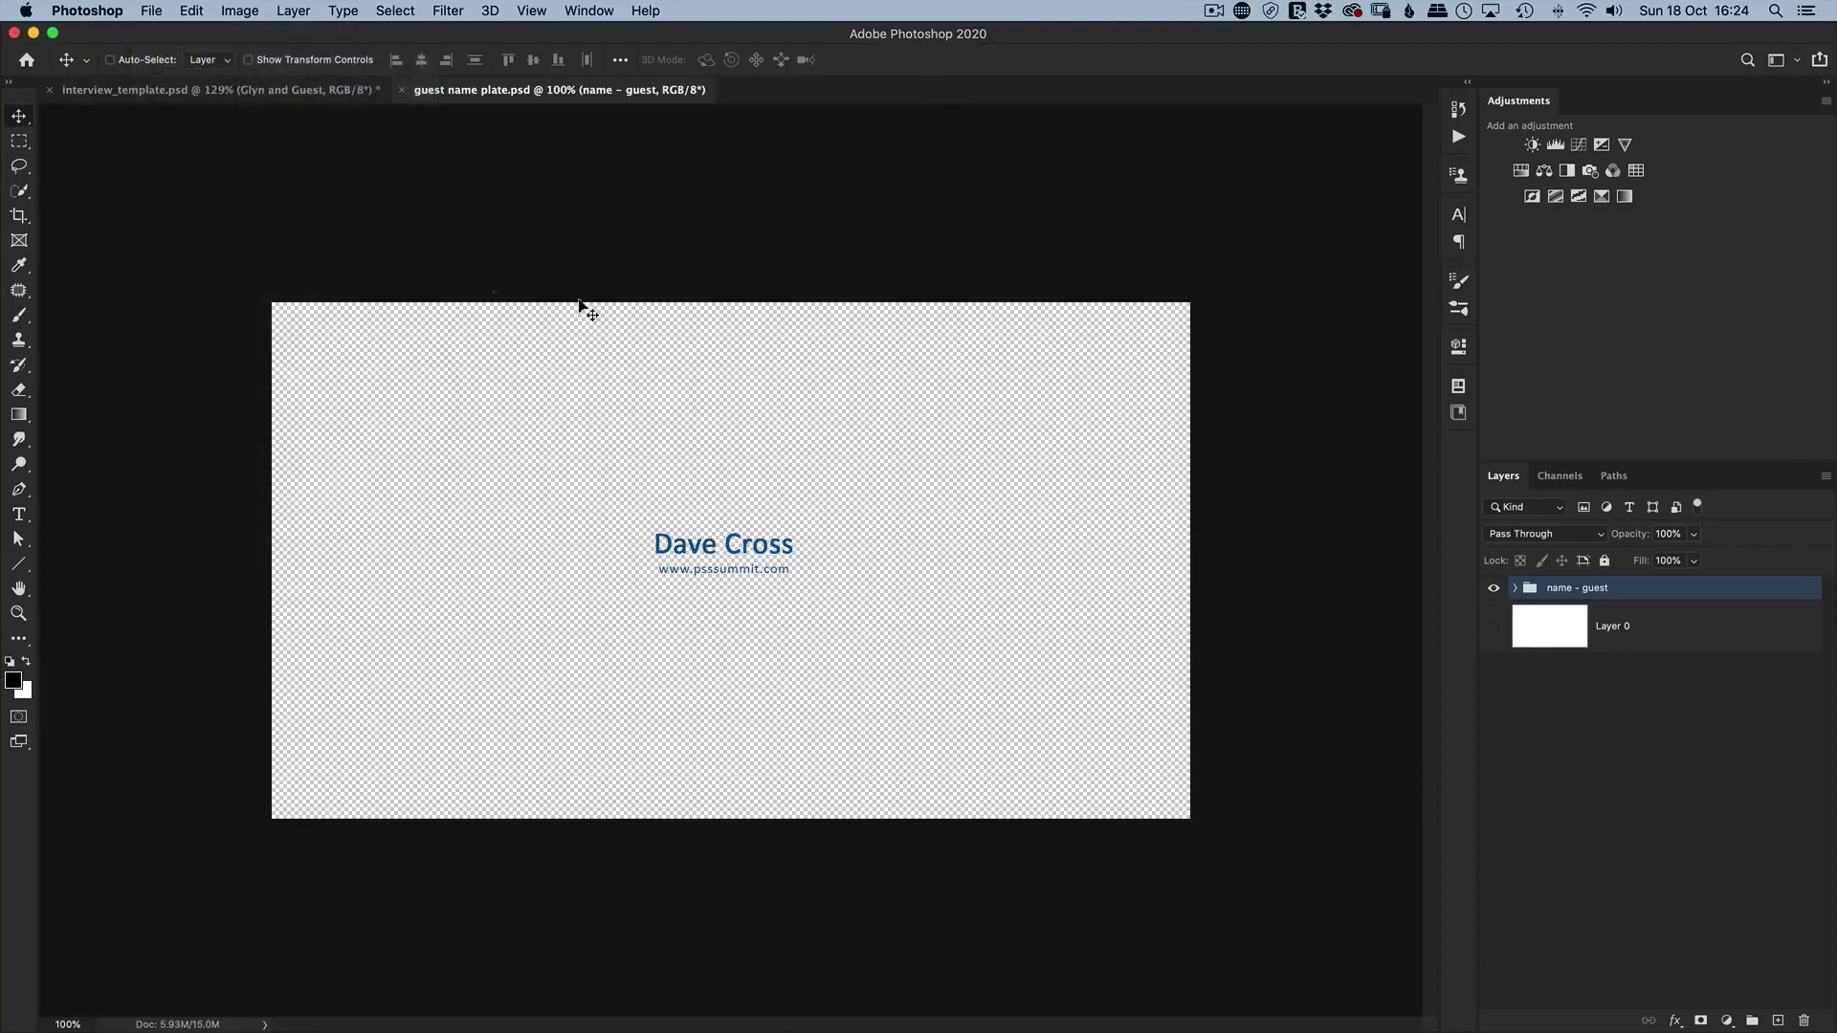
{"action": "left_click", "coordinate": [194, 90]}
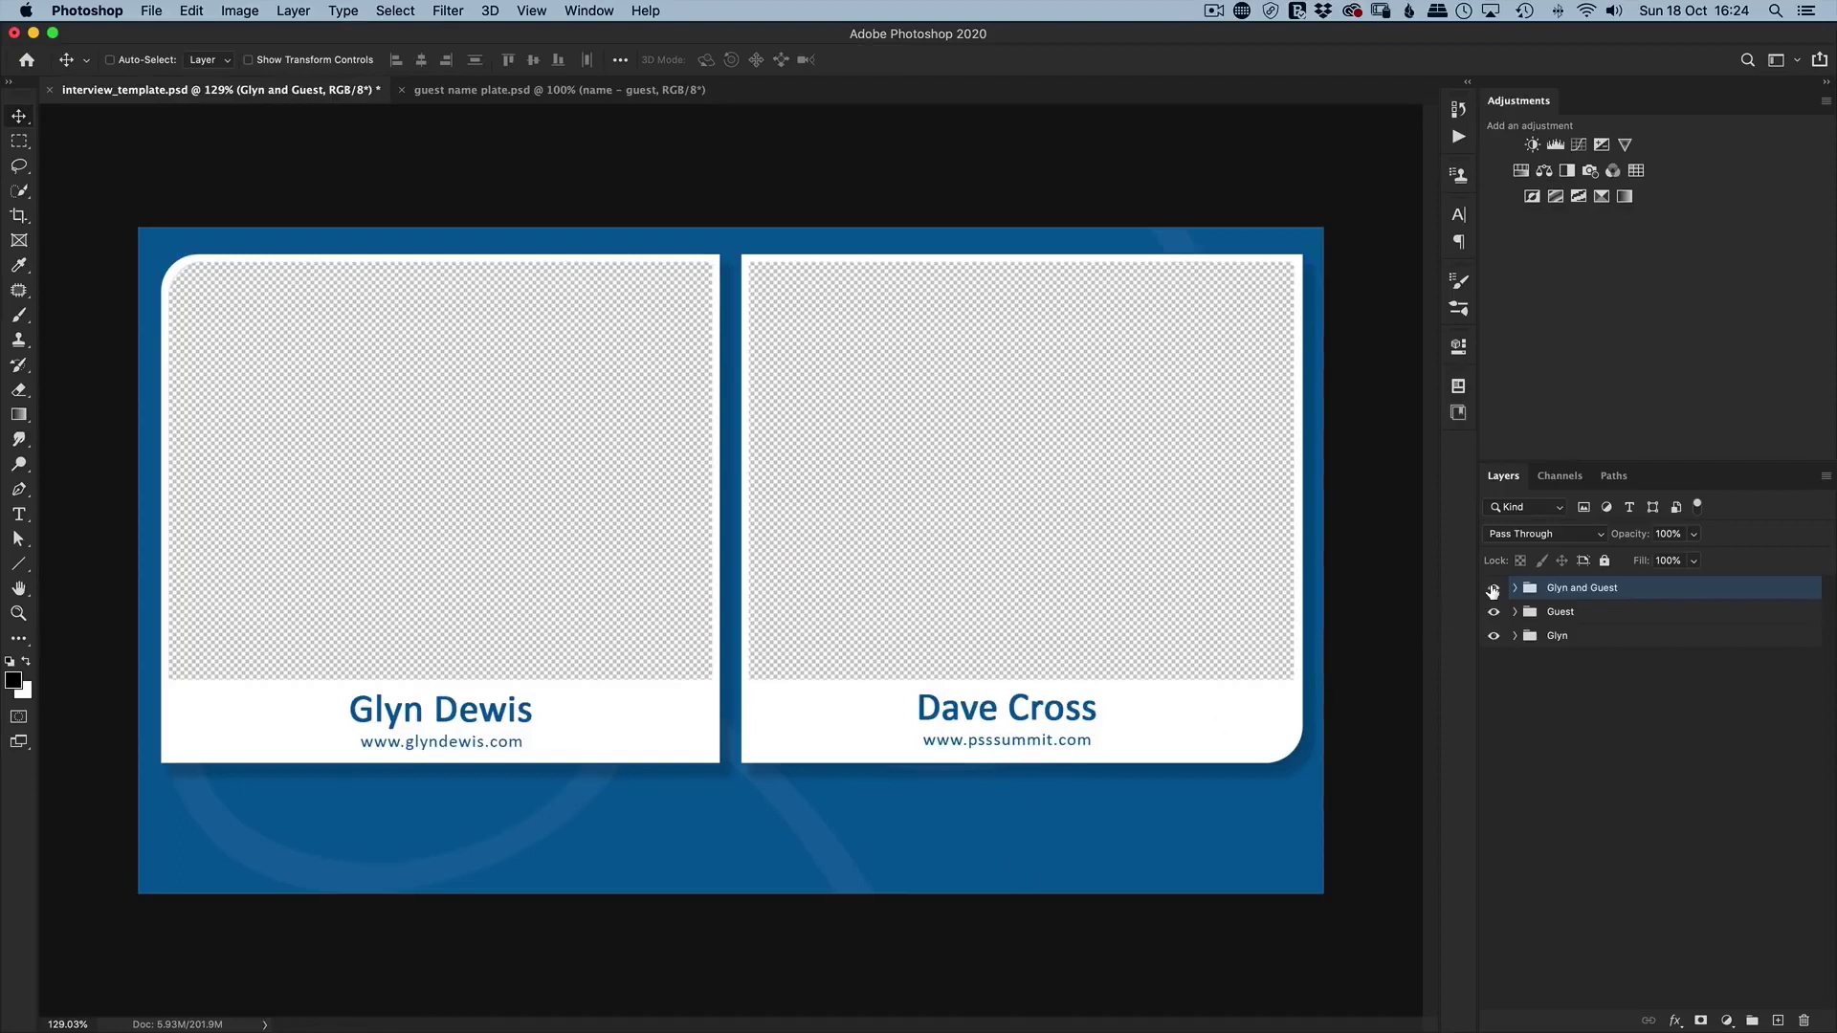
{"action": "left_click", "coordinate": [1492, 588]}
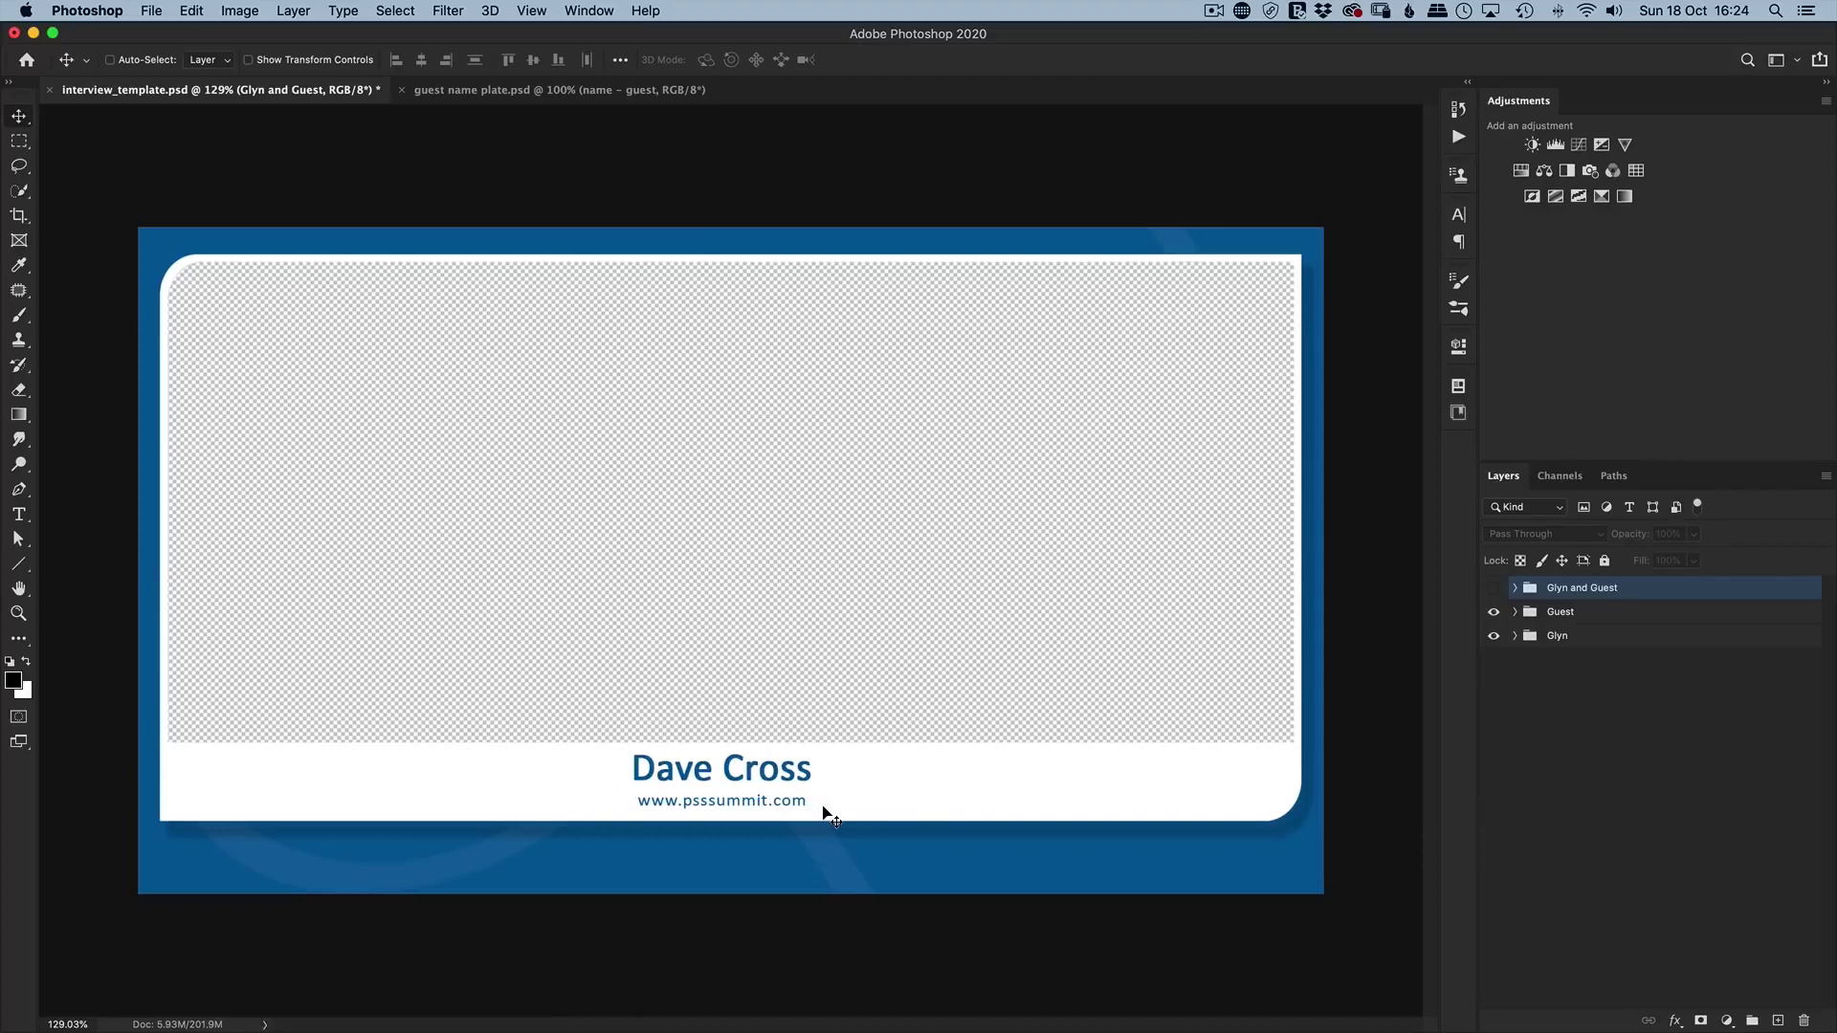
Compare both documents, then show the host-and-guest group in interview_template.psd again.
{"action": "left_click", "coordinate": [495, 94]}
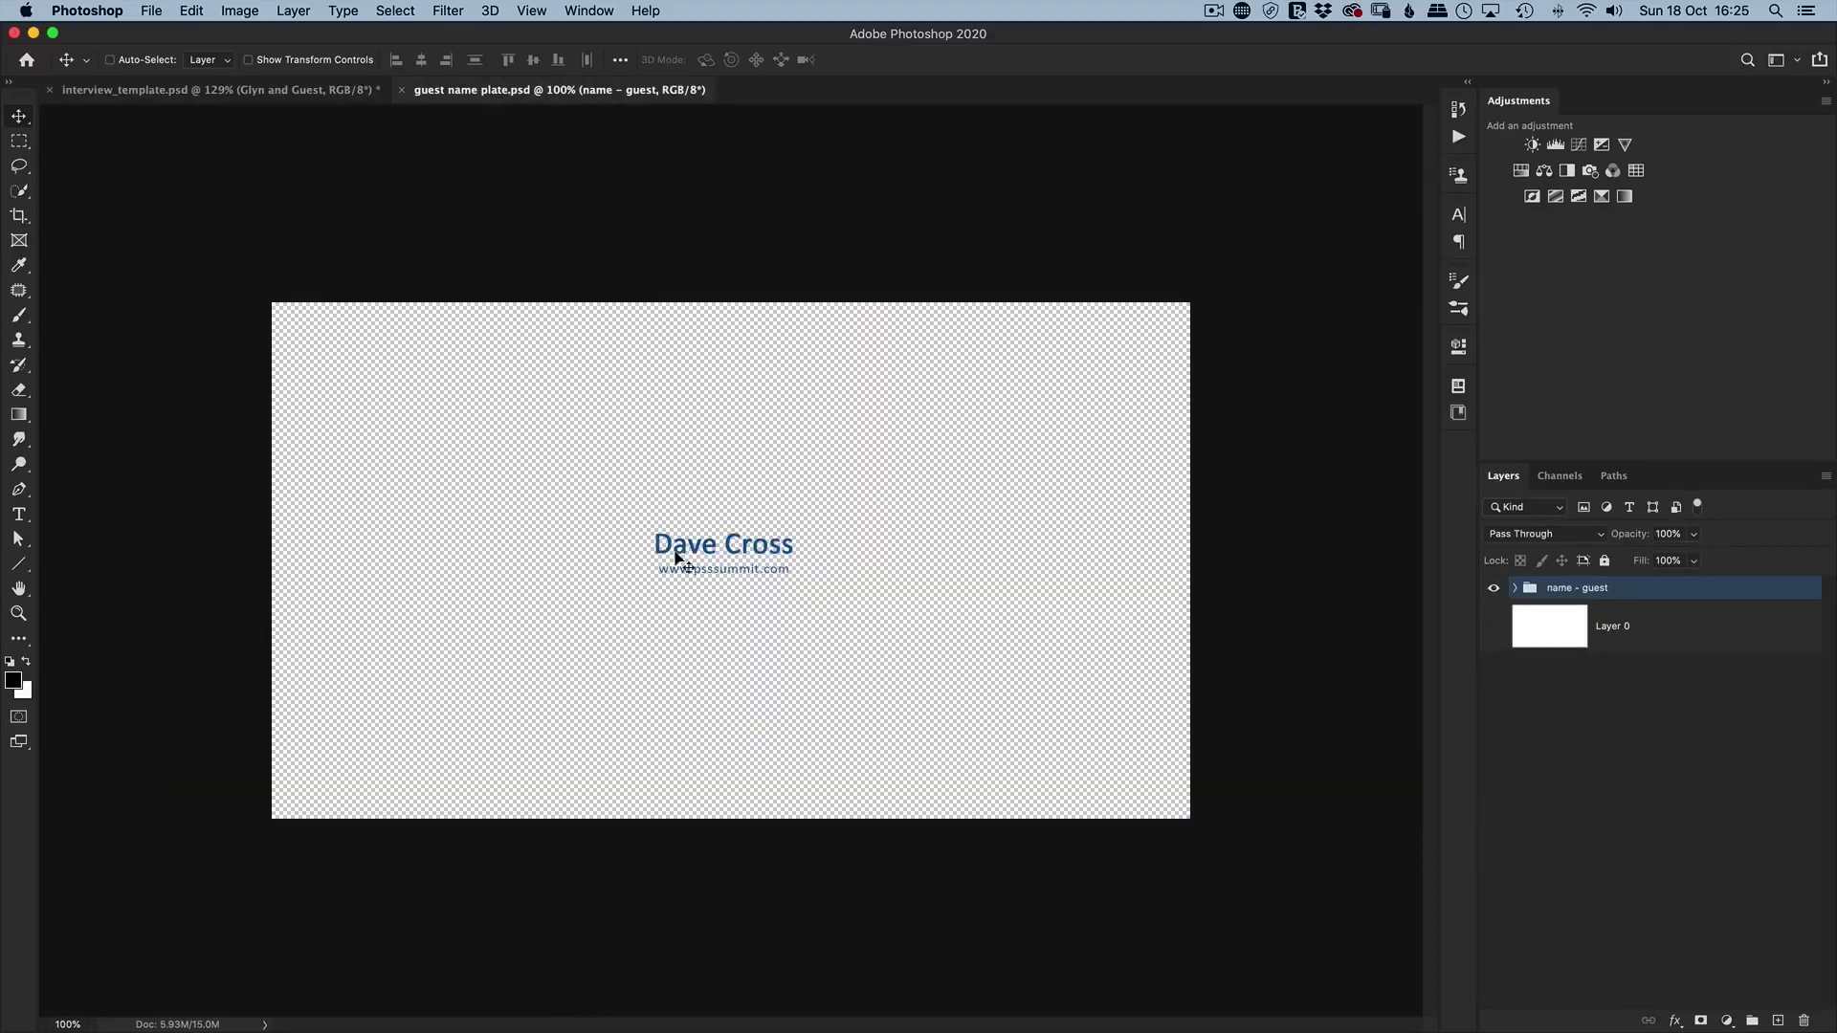
{"action": "left_click", "coordinate": [218, 92]}
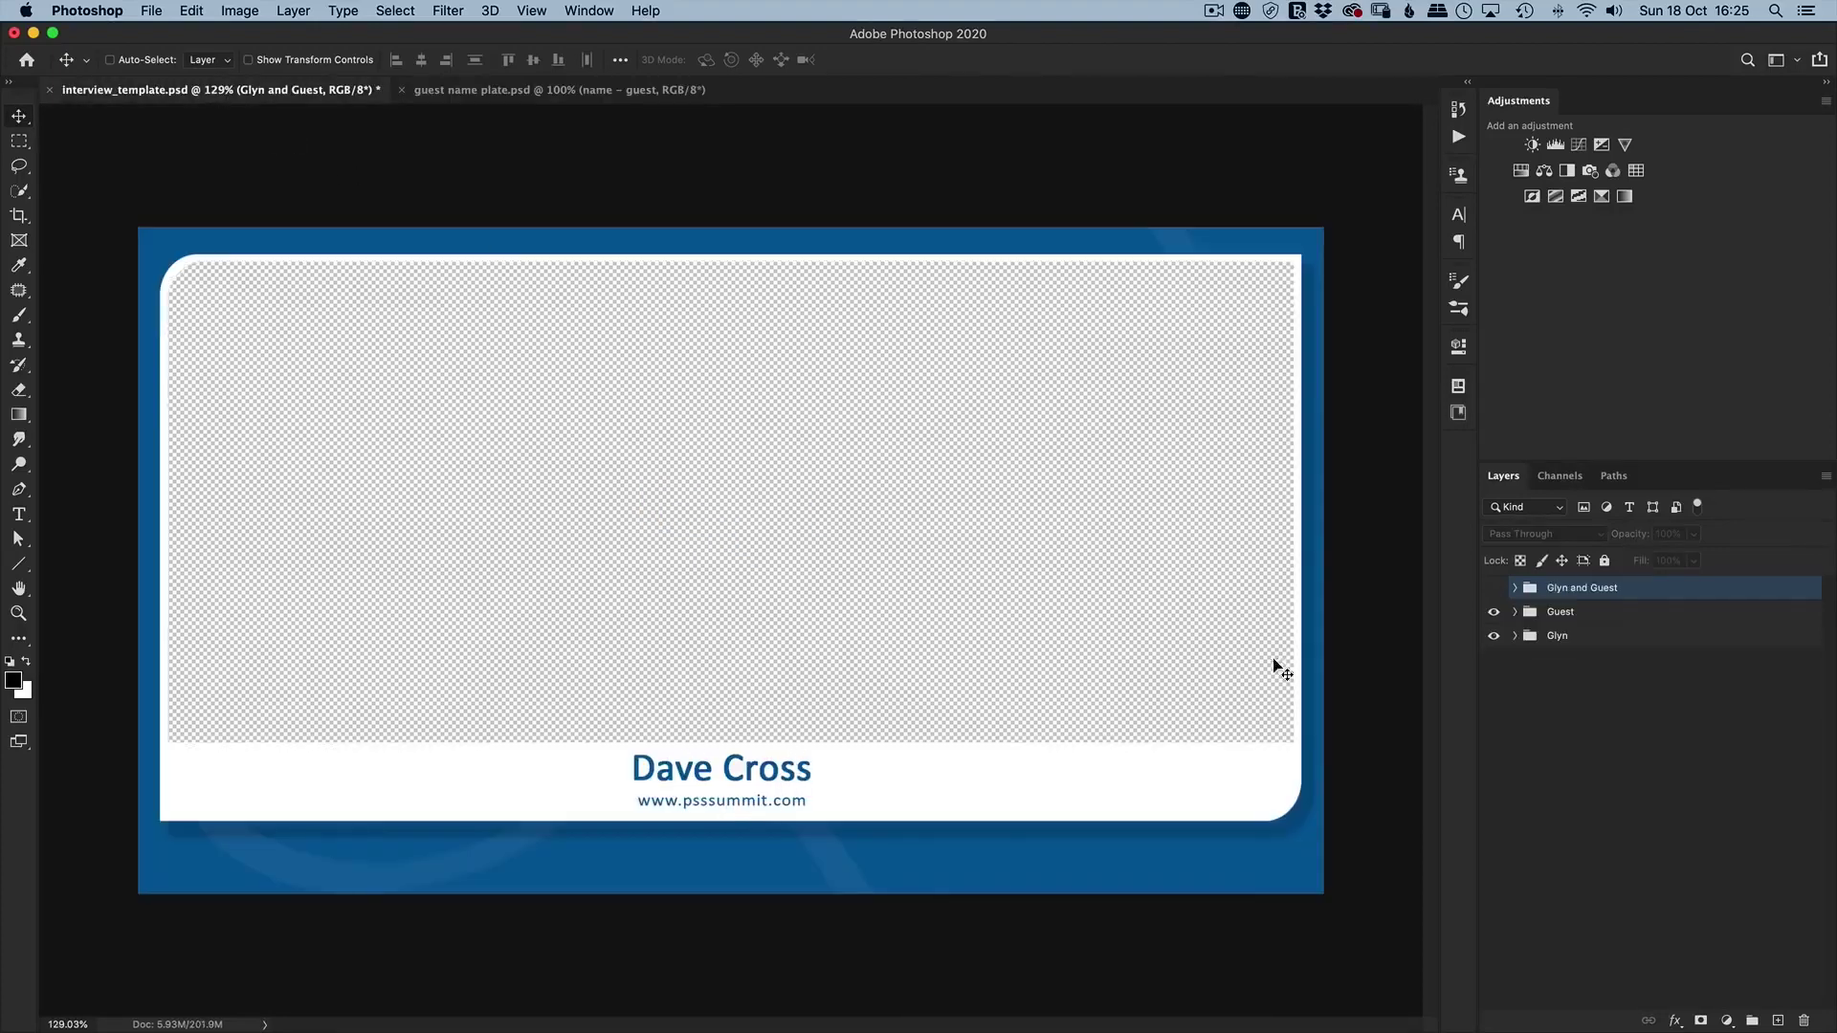
{"action": "left_click", "coordinate": [1493, 588]}
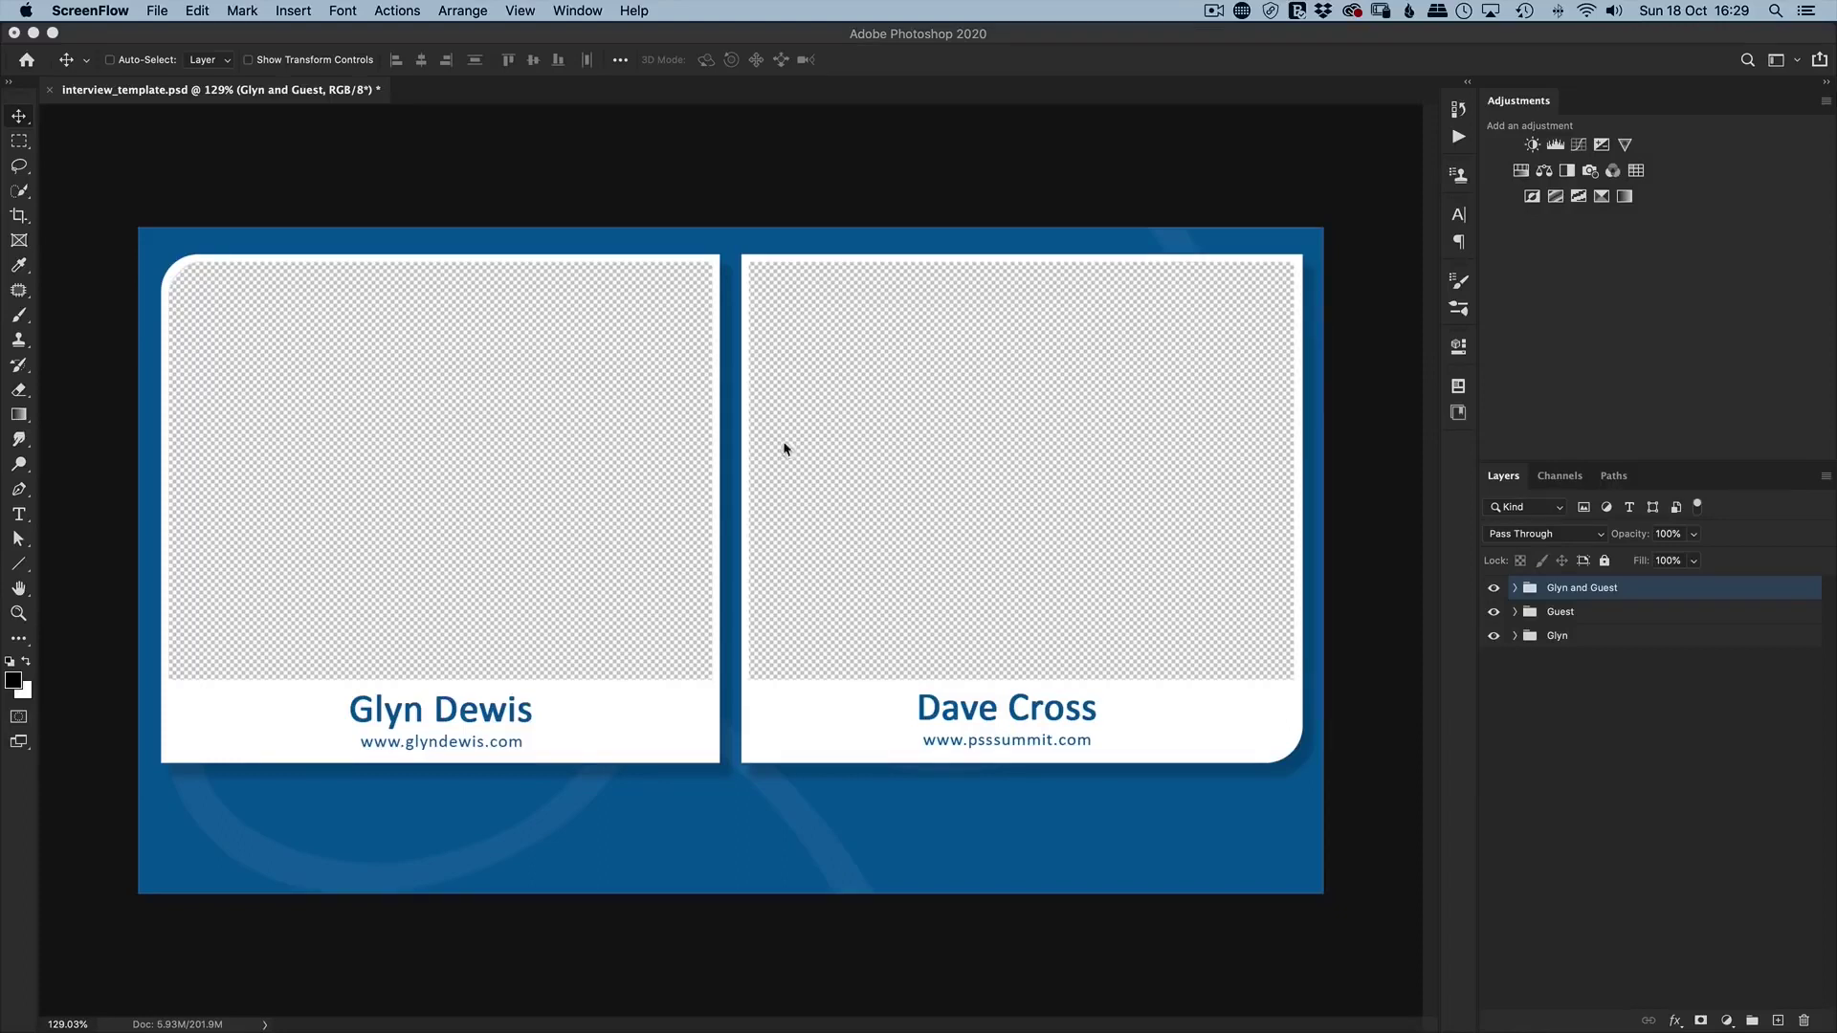
{"action": "left_click", "coordinate": [644, 177]}
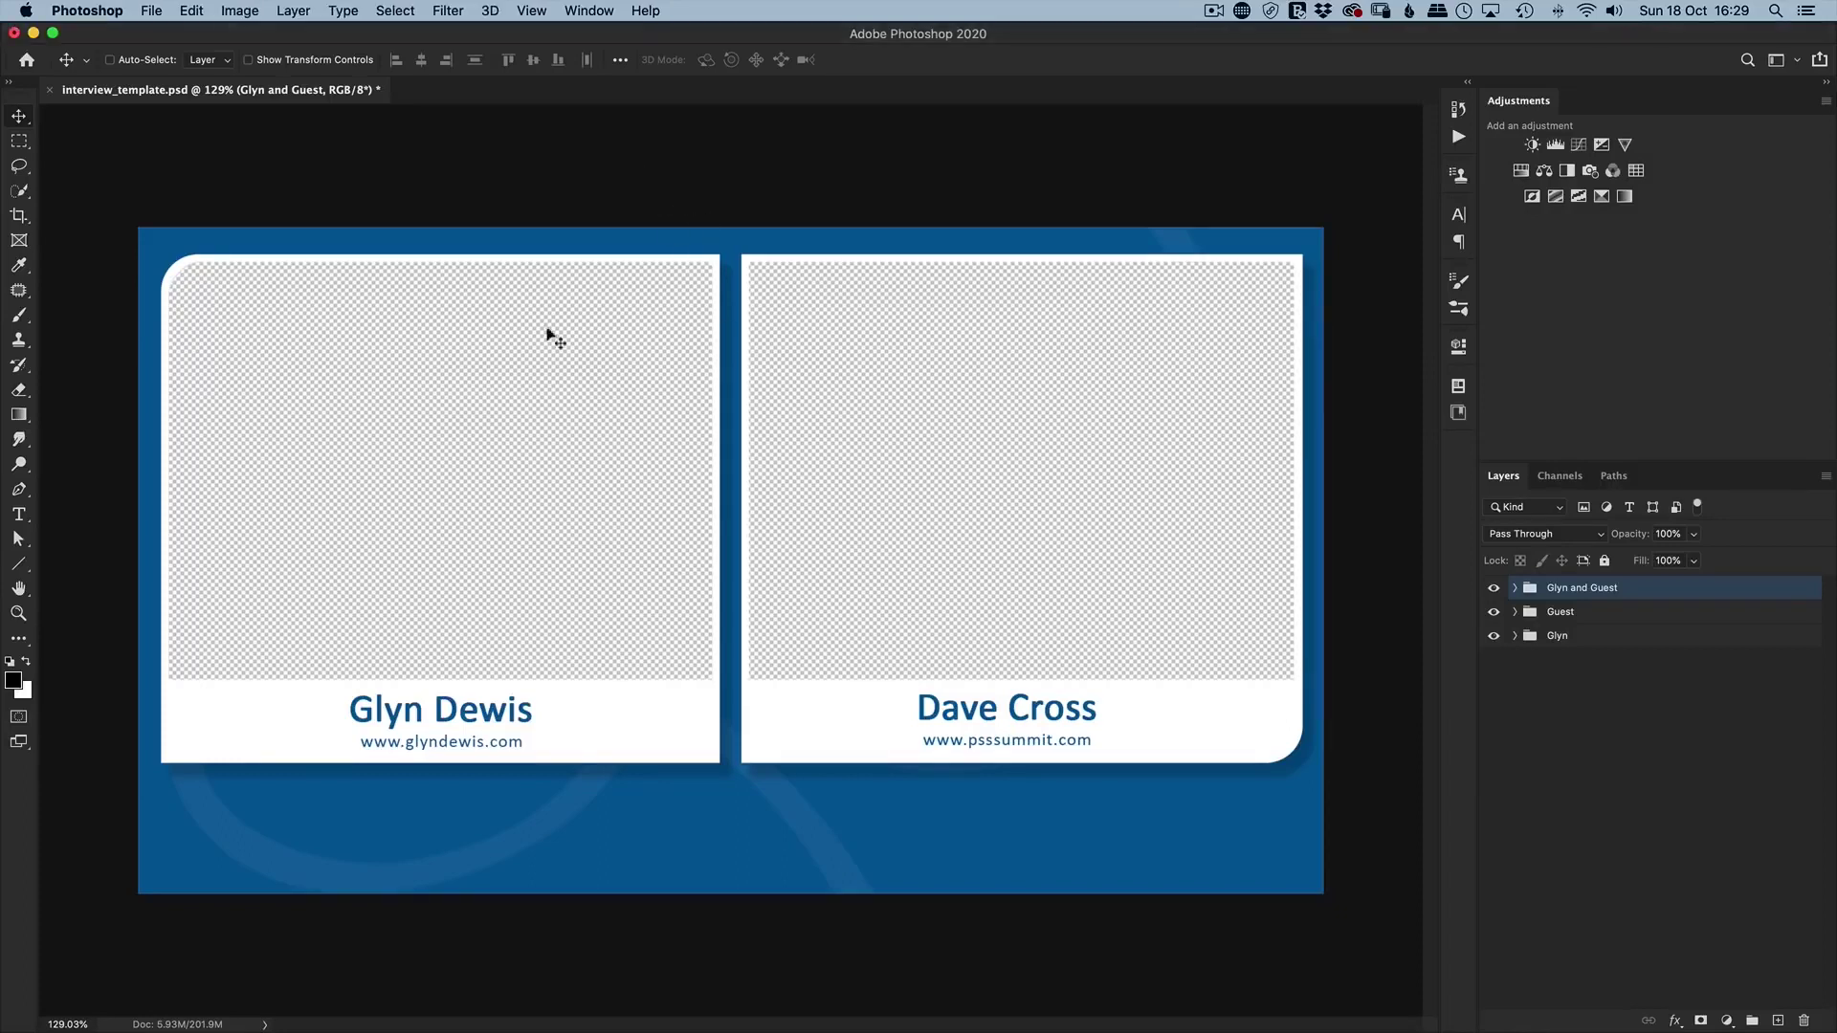
Enable File > Generate > Image Assets for interview_template.psd.
{"action": "left_click", "coordinate": [149, 12]}
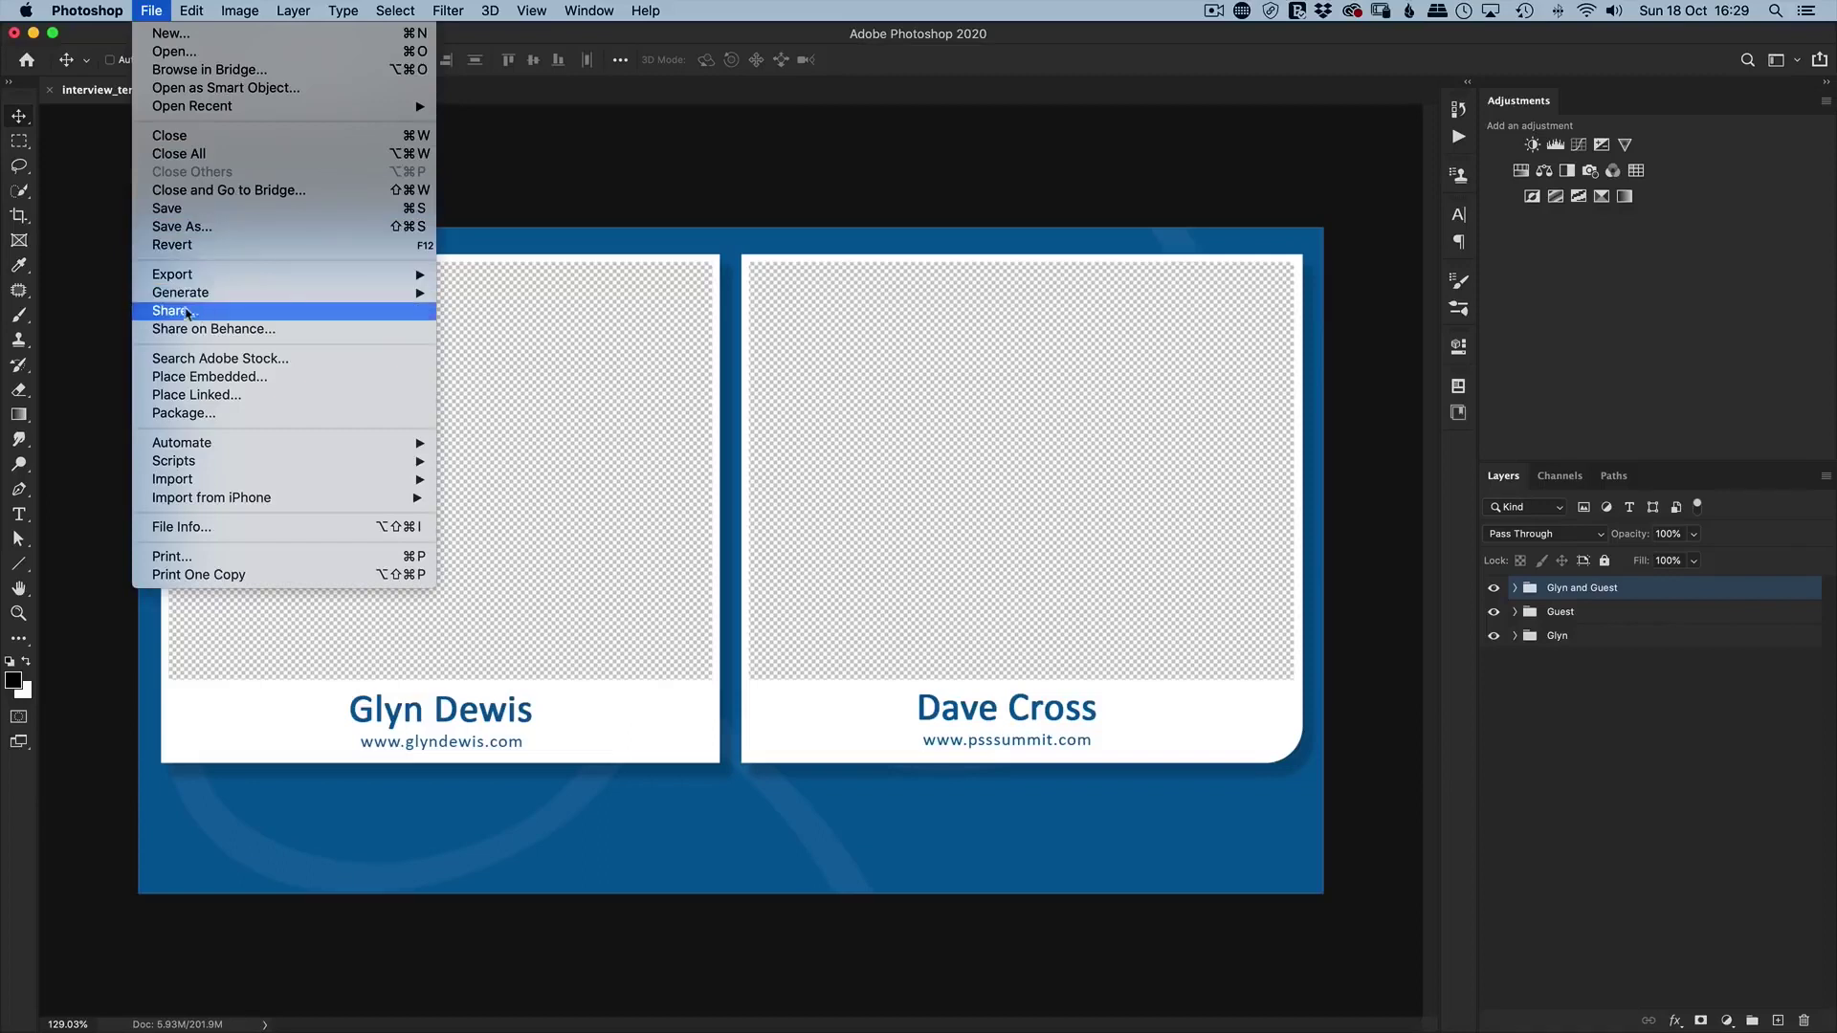
{"action": "mouse_move", "coordinate": [169, 299]}
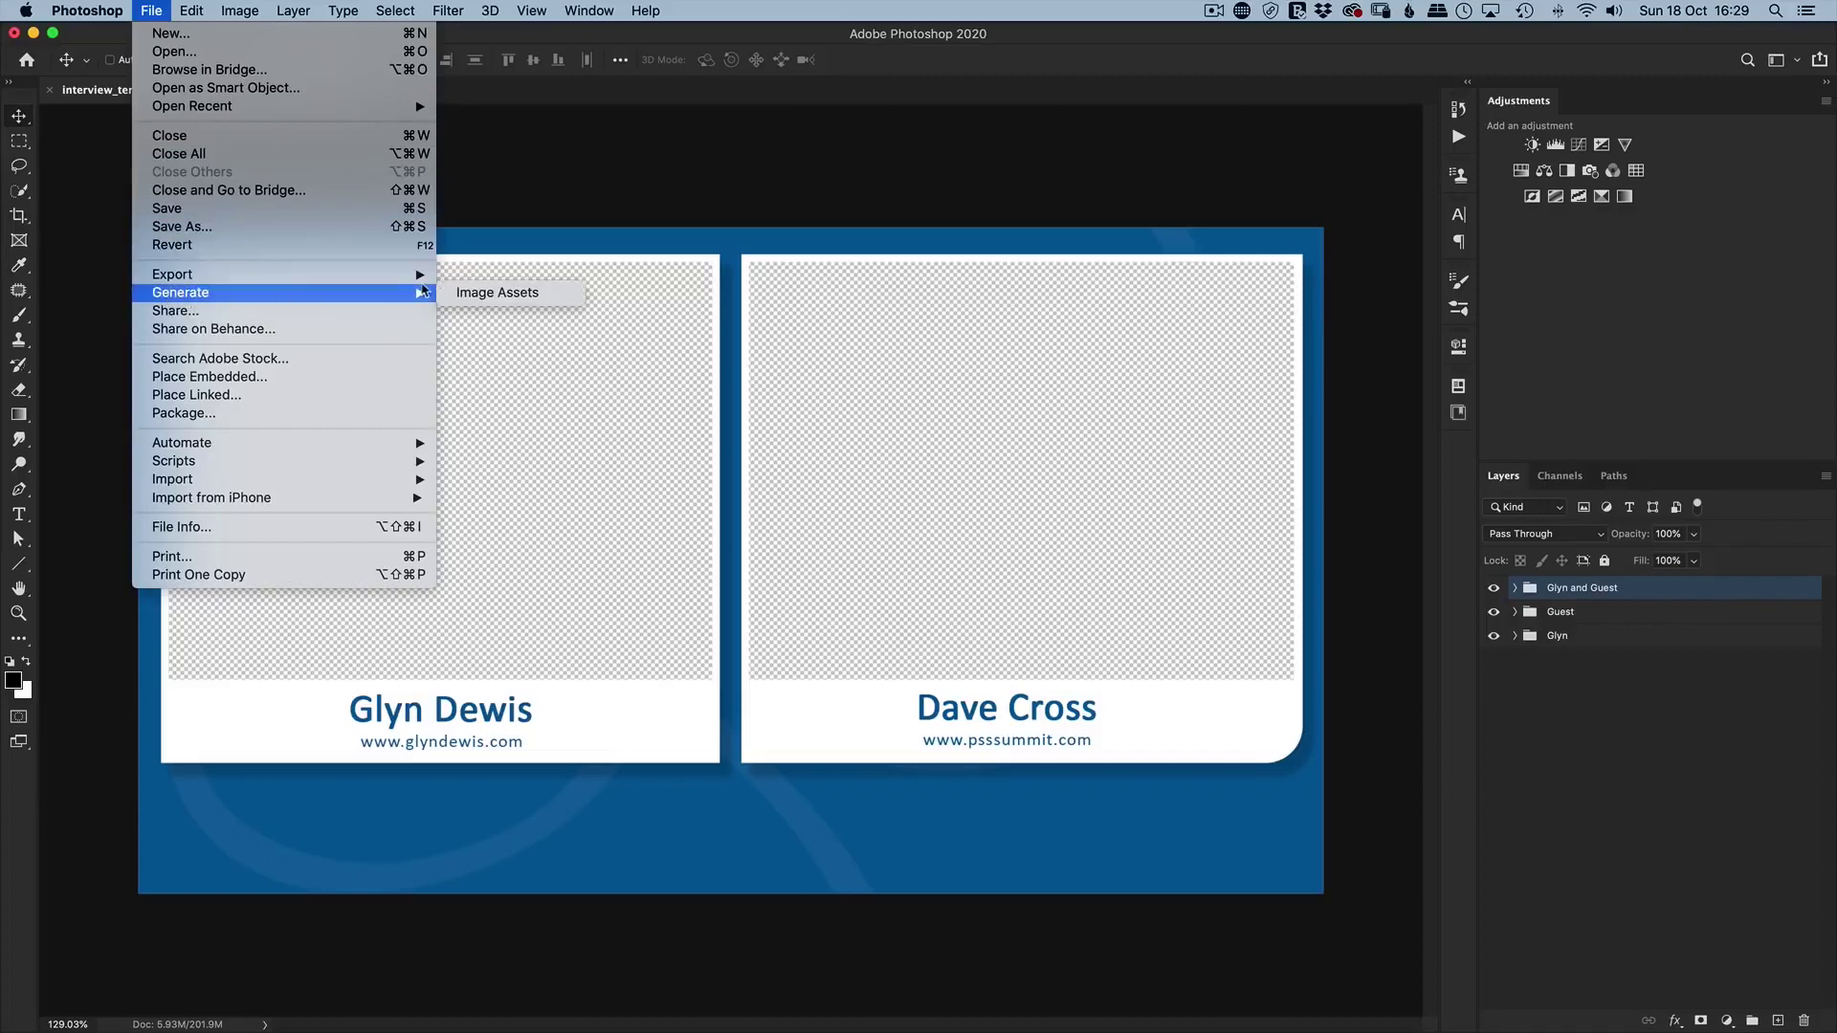
{"action": "left_click", "coordinate": [540, 299]}
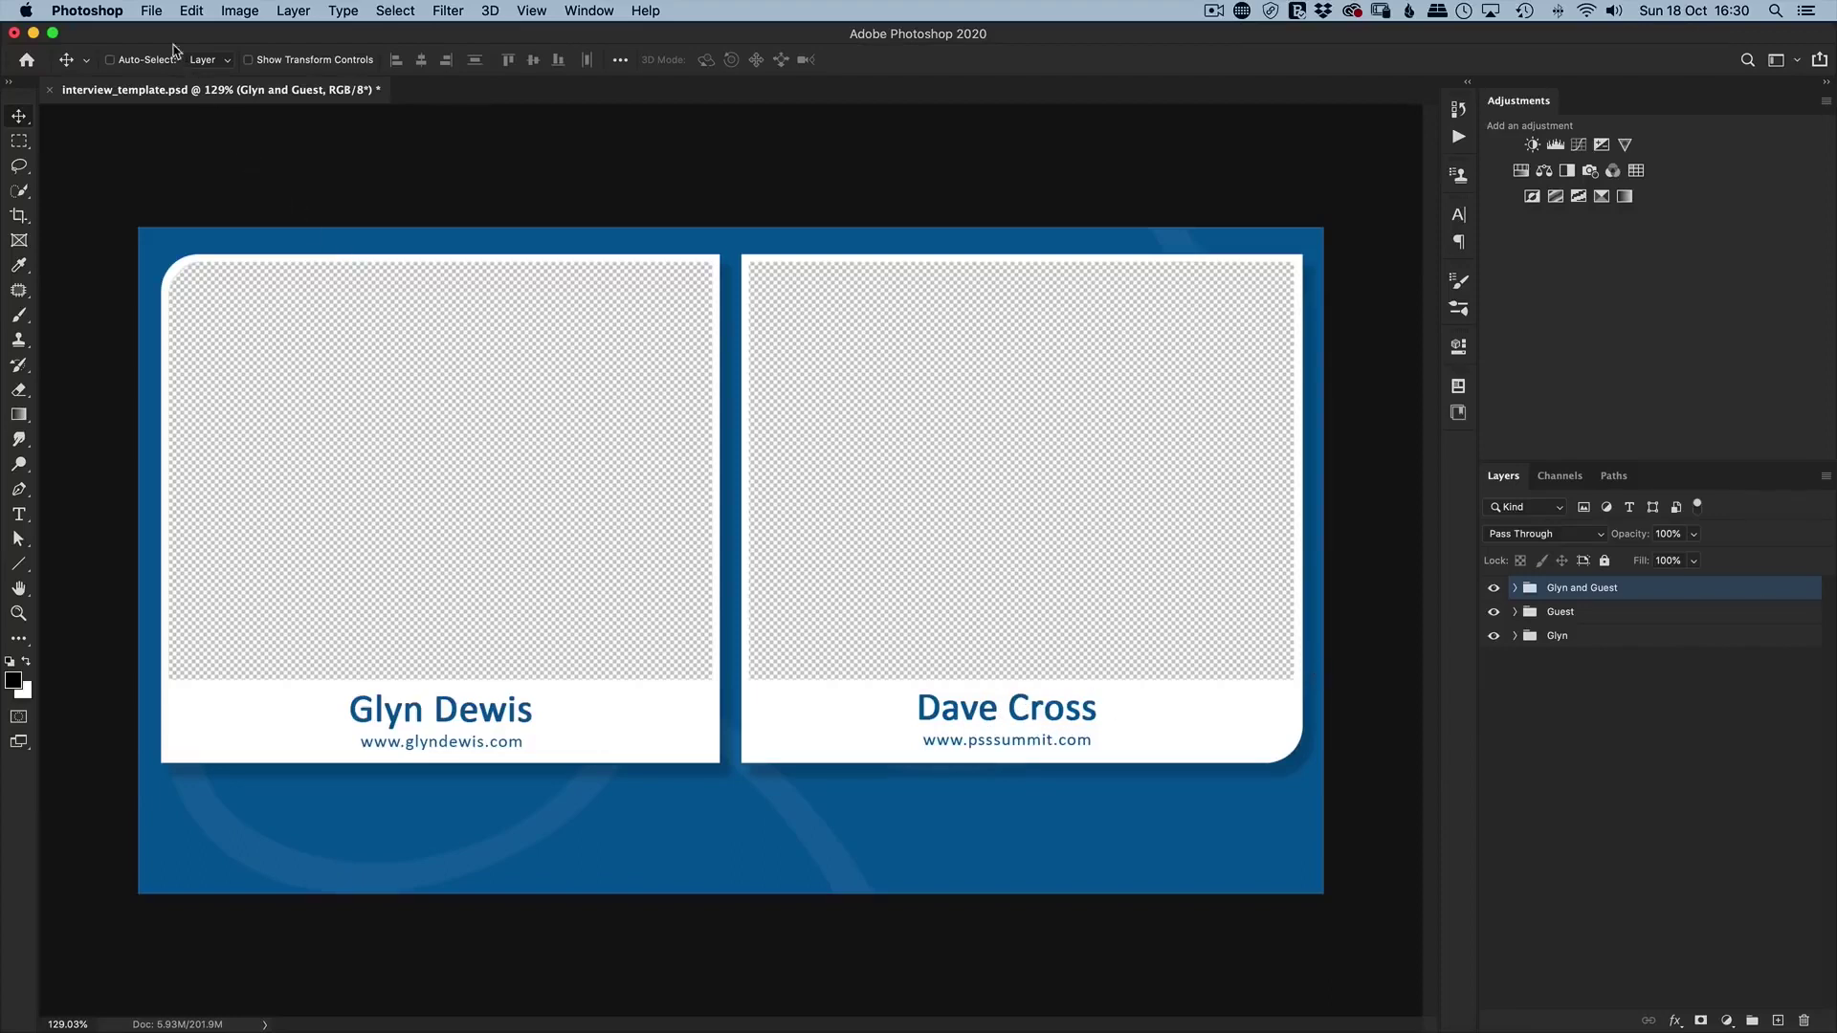
{"action": "left_click", "coordinate": [151, 13]}
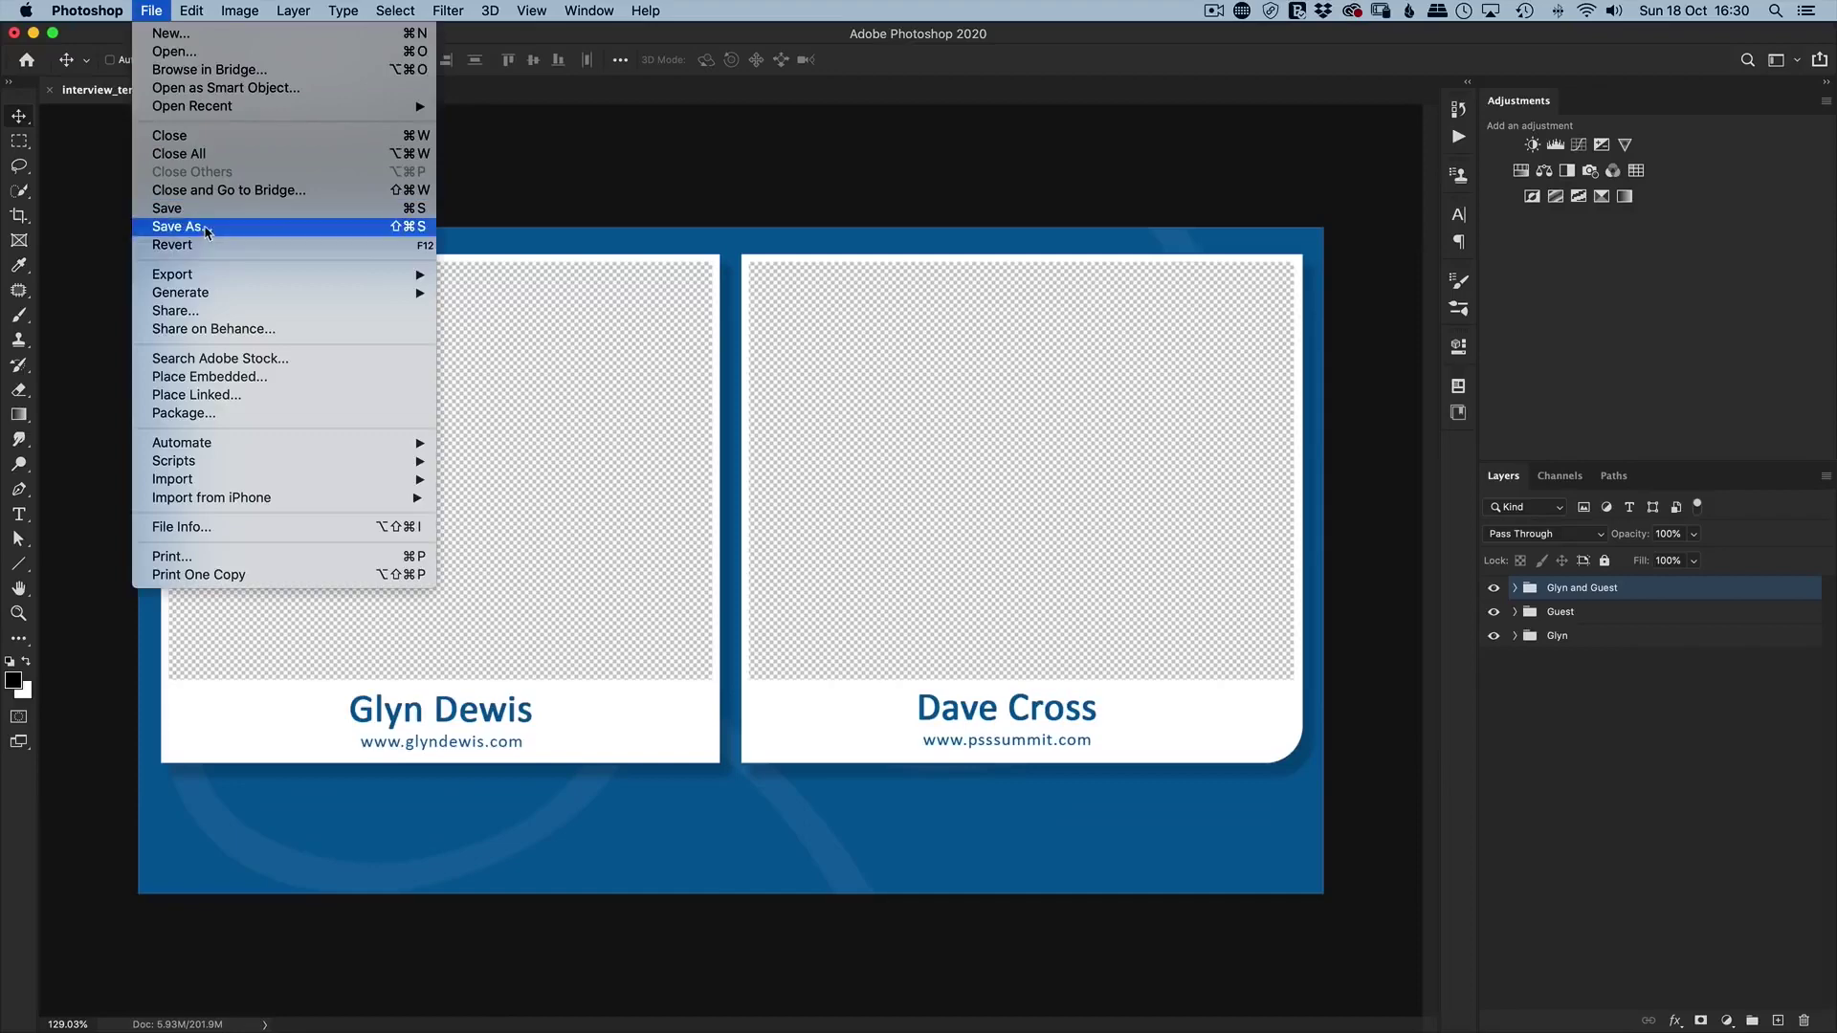
{"action": "left_click", "coordinate": [205, 229]}
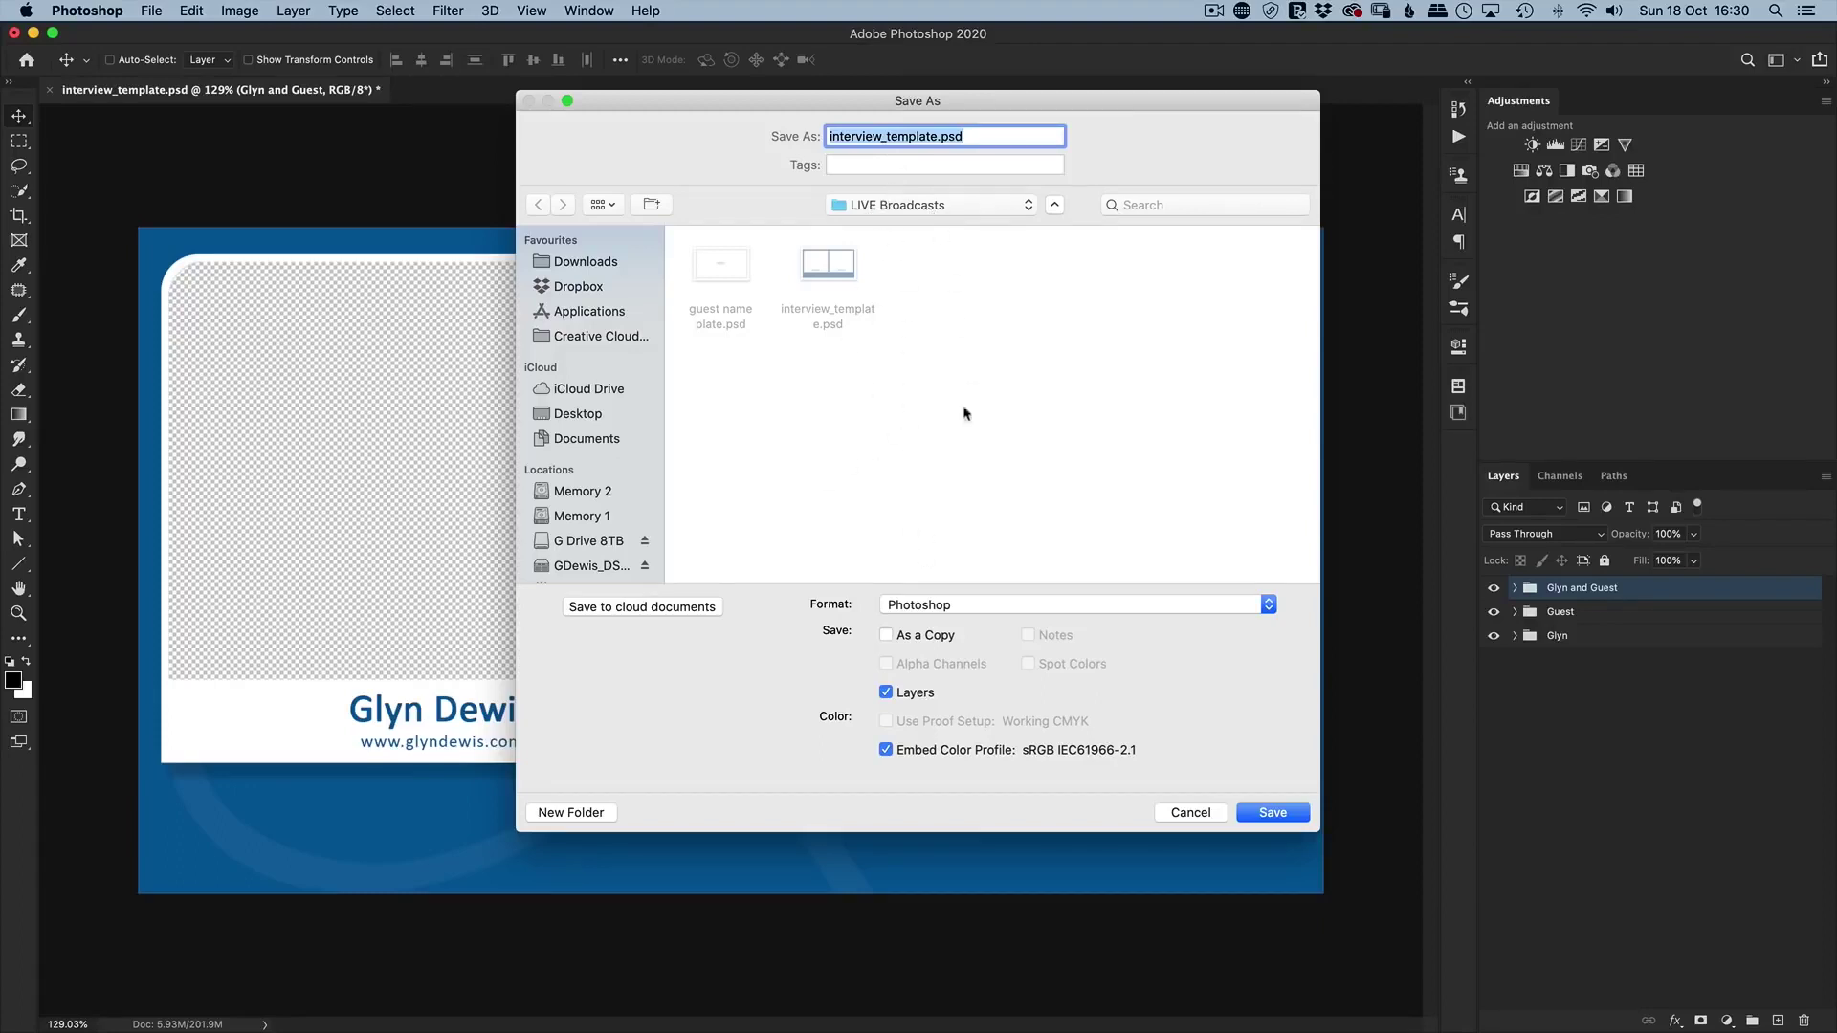
{"action": "left_click", "coordinate": [915, 613]}
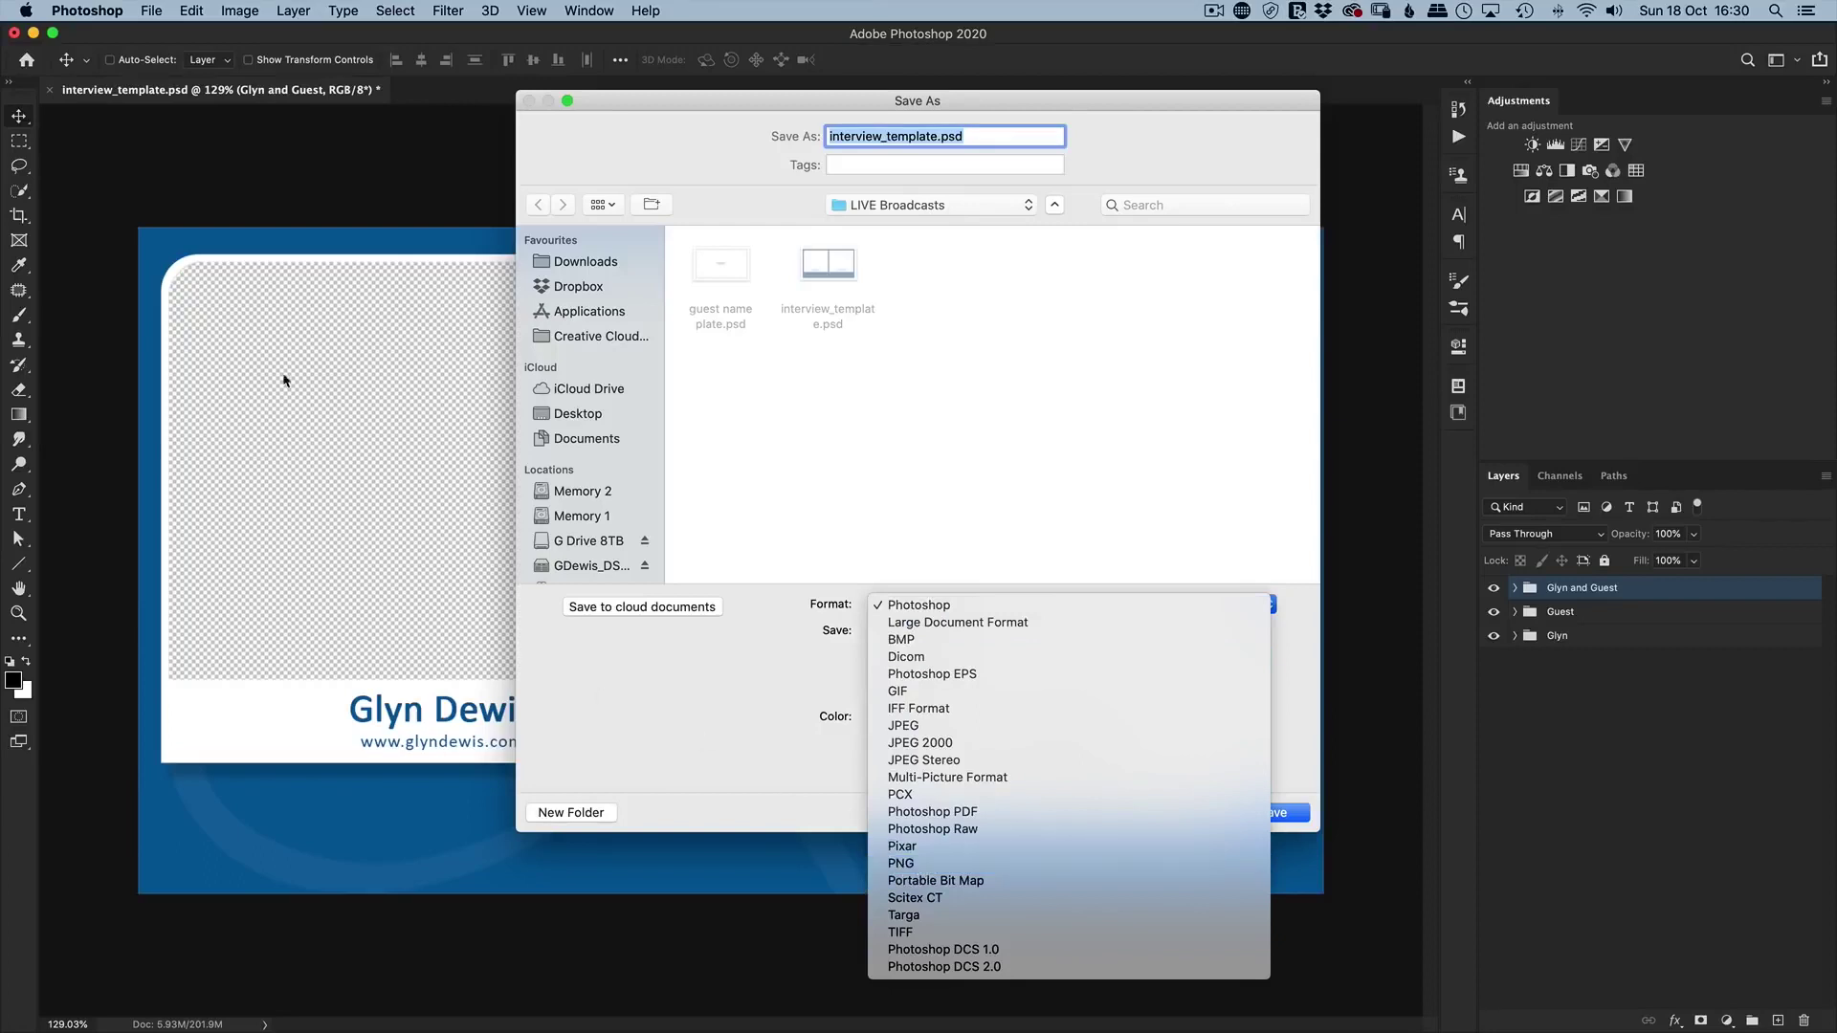
{"action": "left_click", "coordinate": [773, 466]}
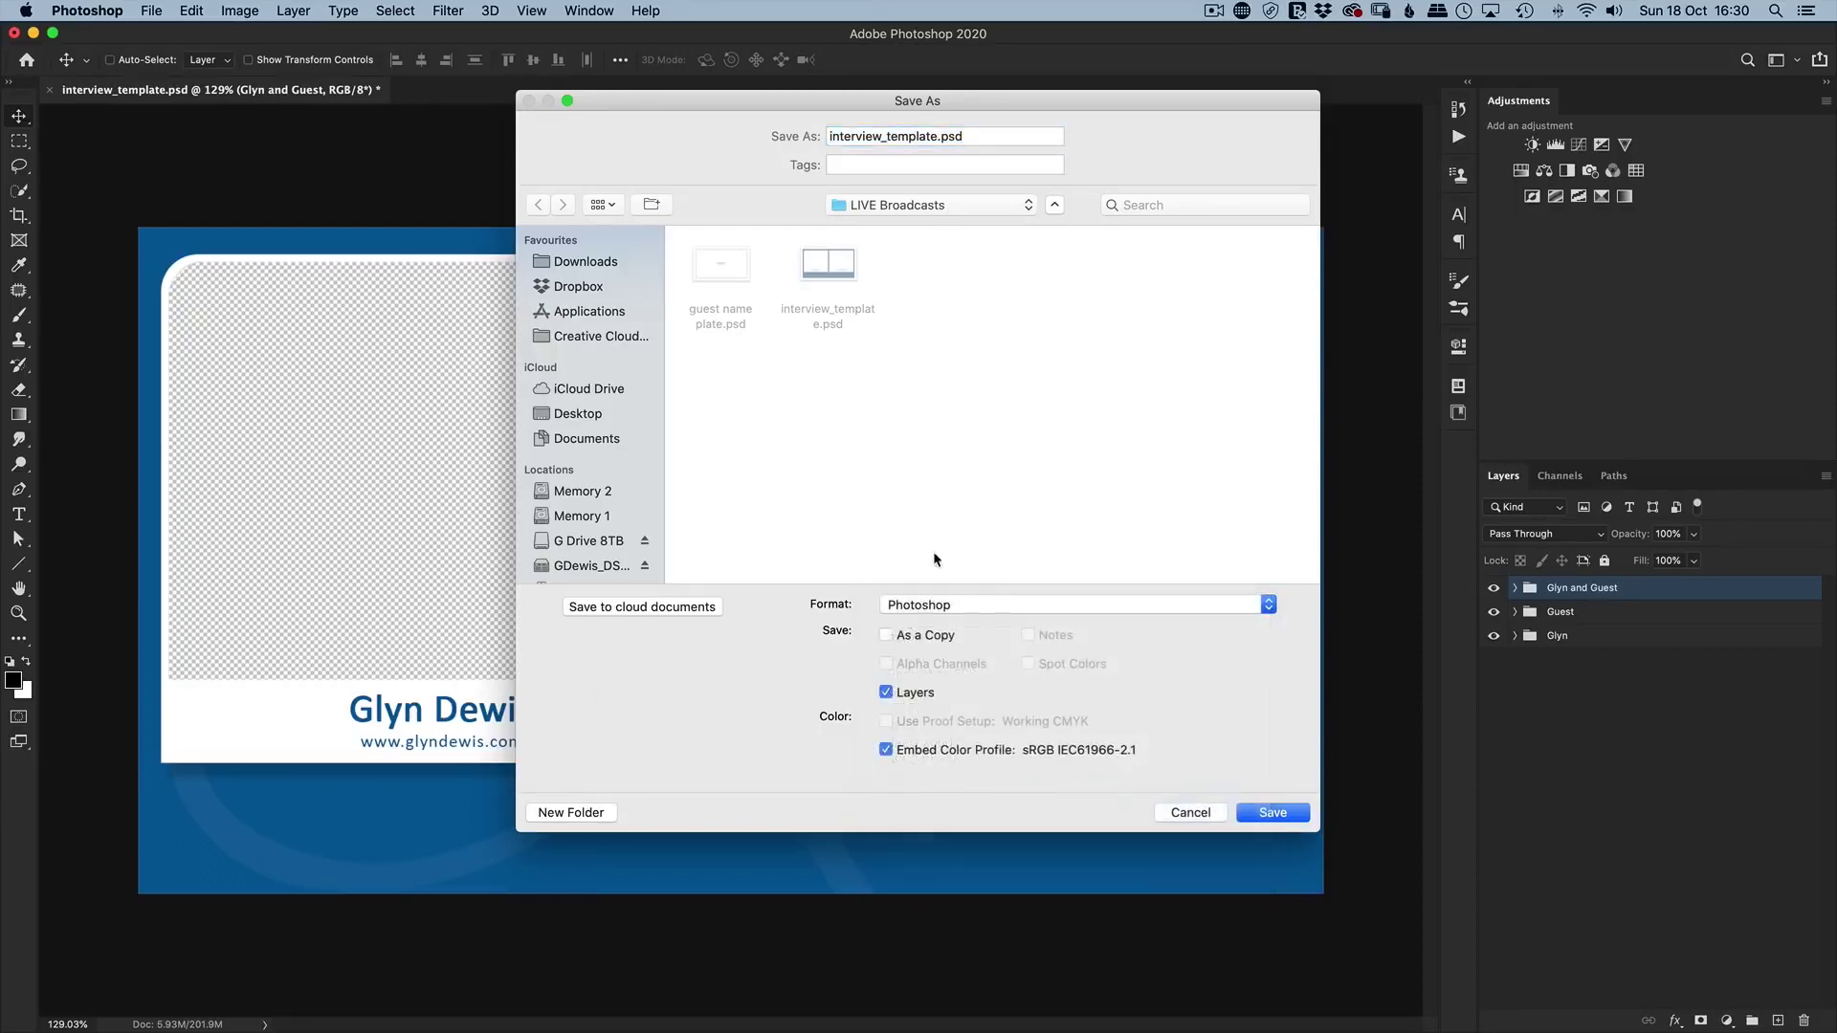
{"action": "left_click", "coordinate": [1192, 812]}
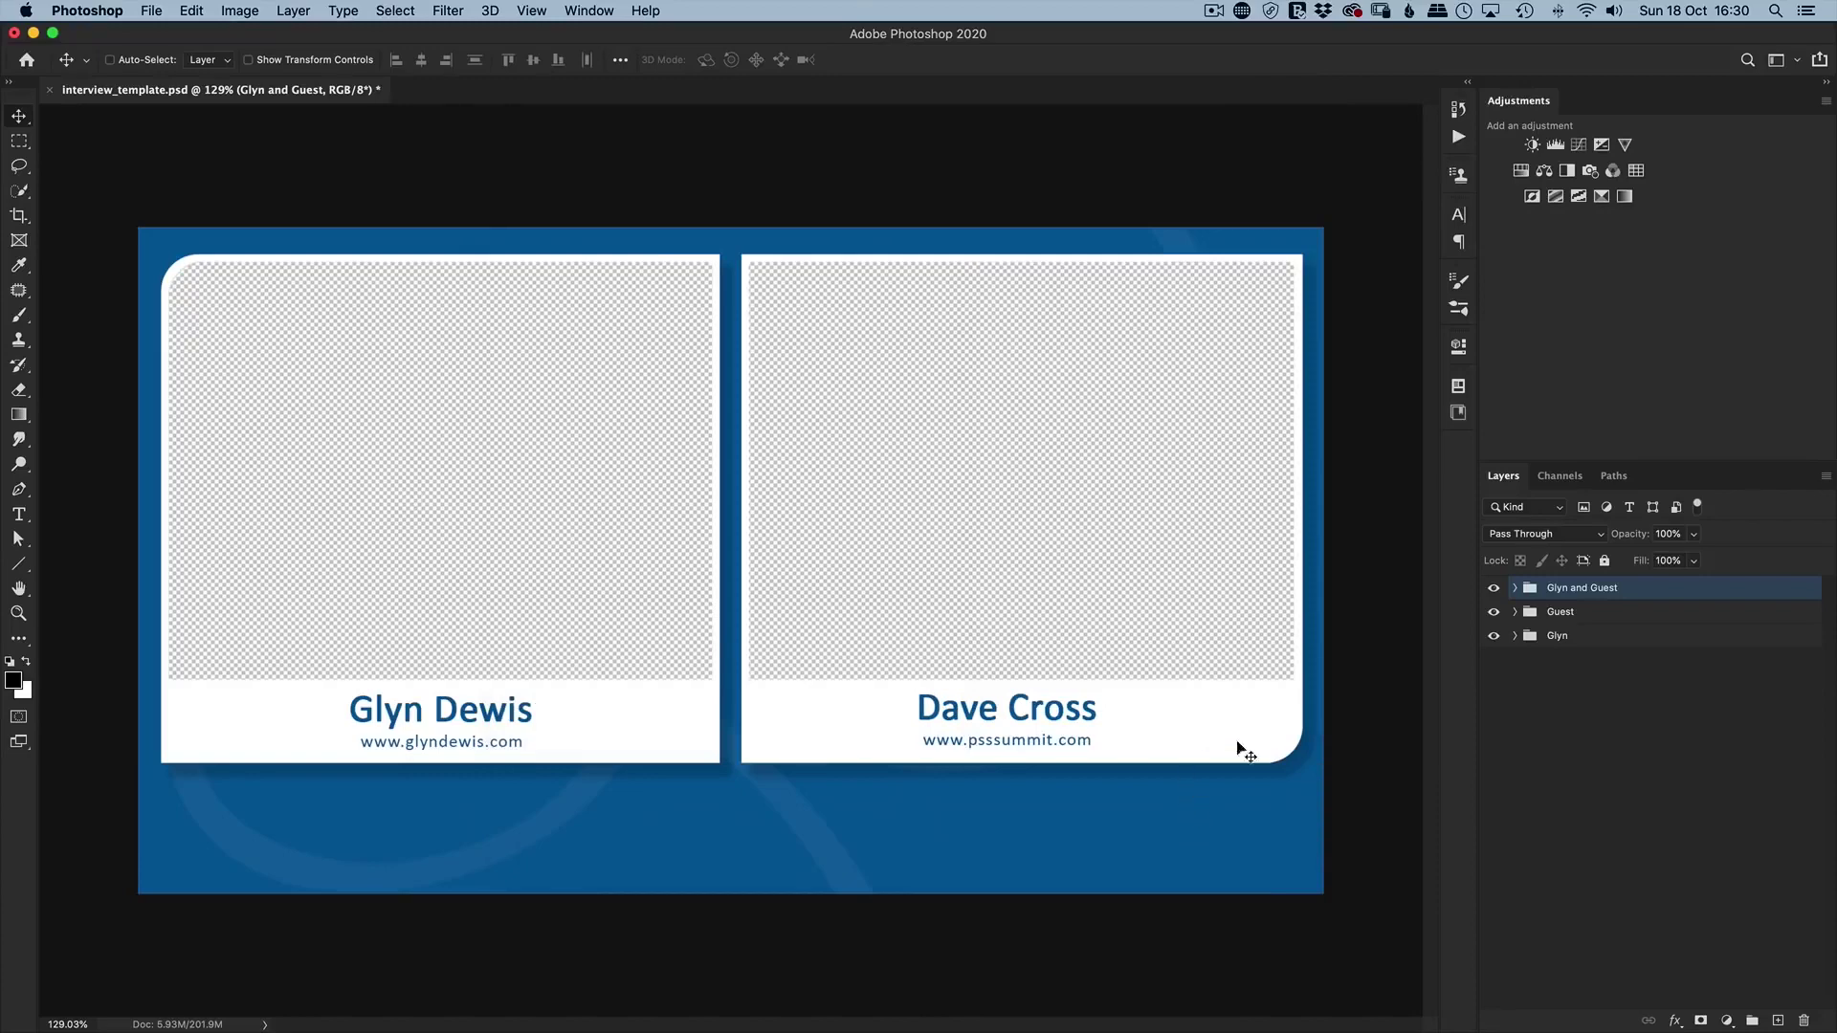
{"action": "left_click", "coordinate": [1493, 587]}
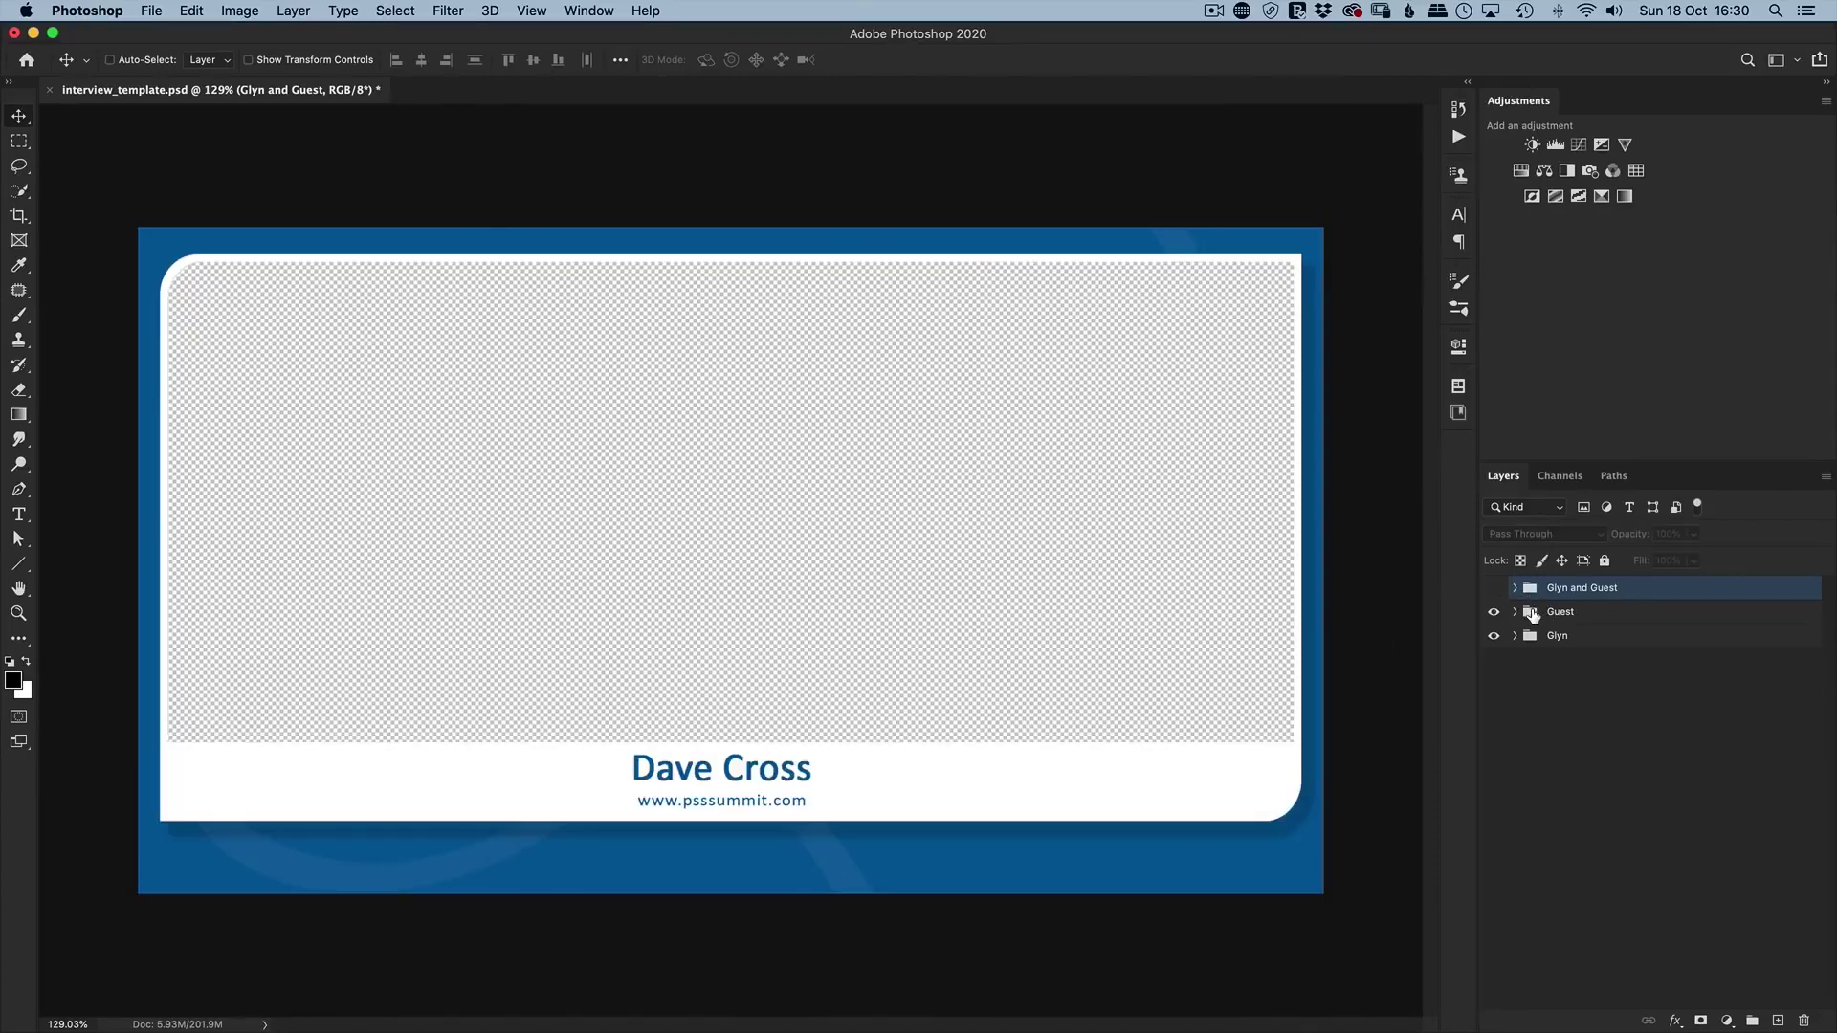
{"action": "left_click", "coordinate": [1494, 612]}
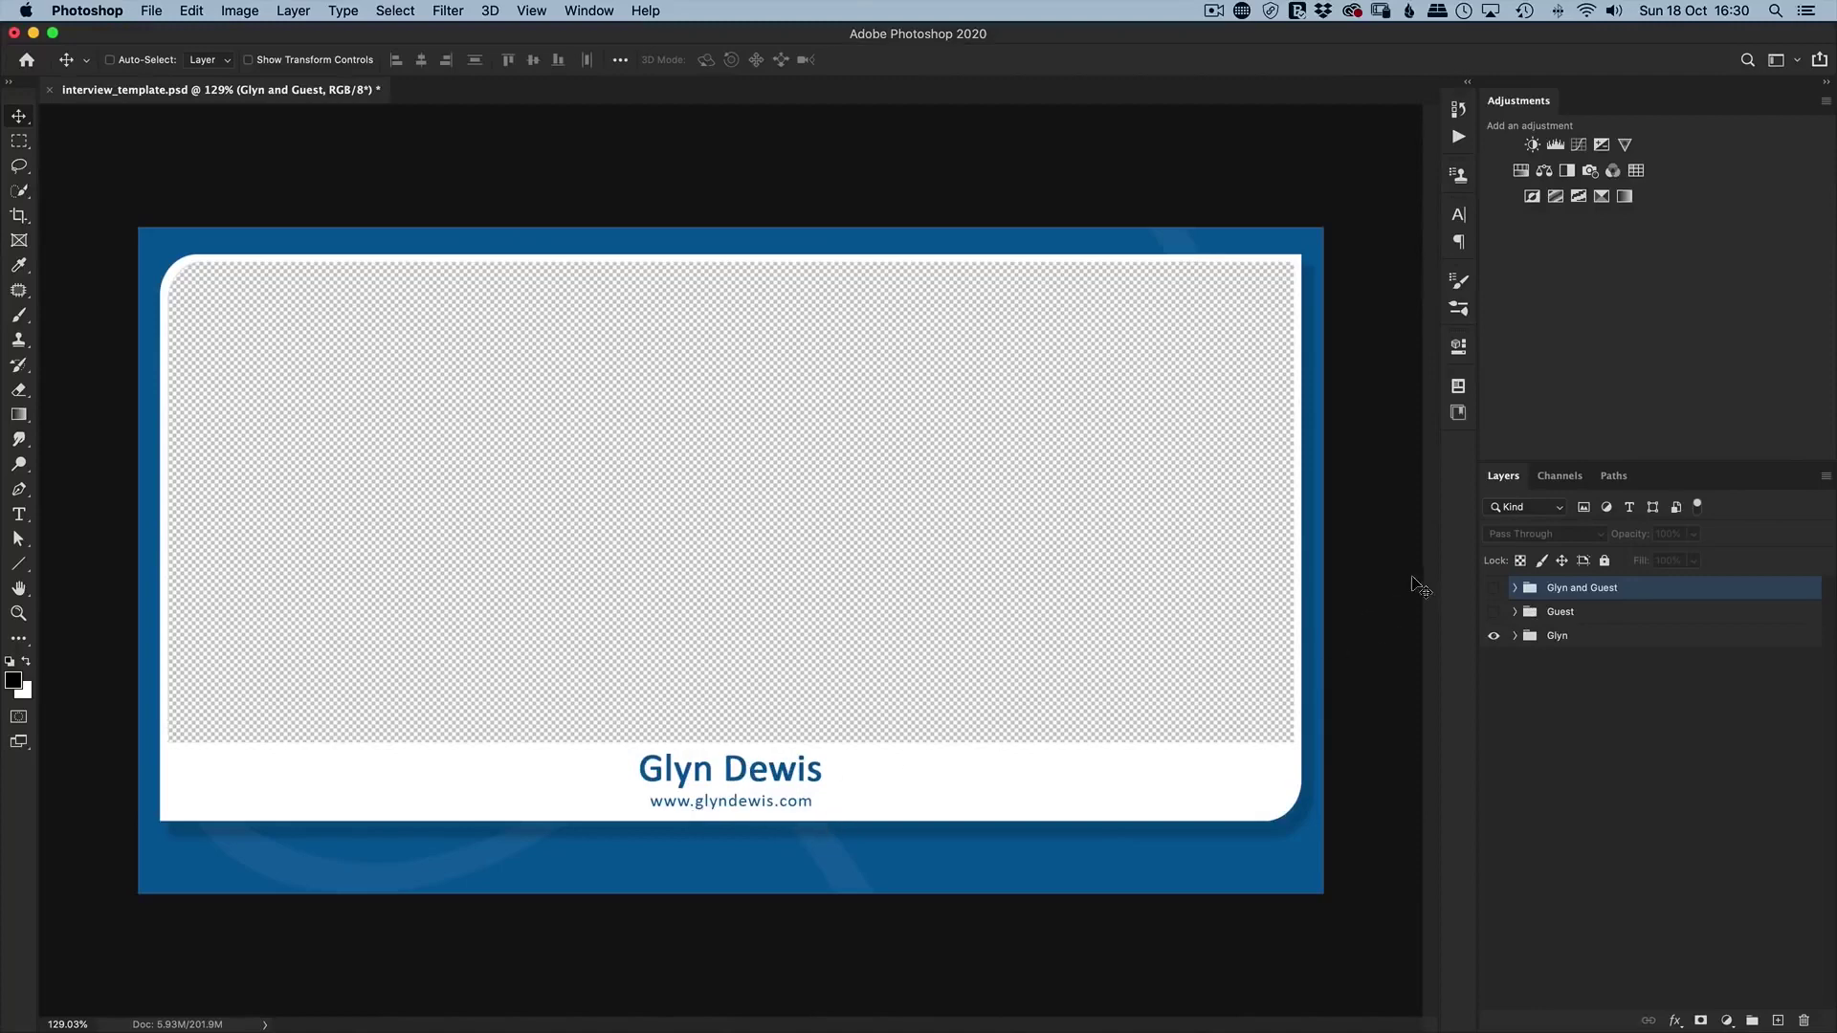
{"action": "left_click", "coordinate": [1494, 612]}
{"action": "left_click", "coordinate": [1494, 588]}
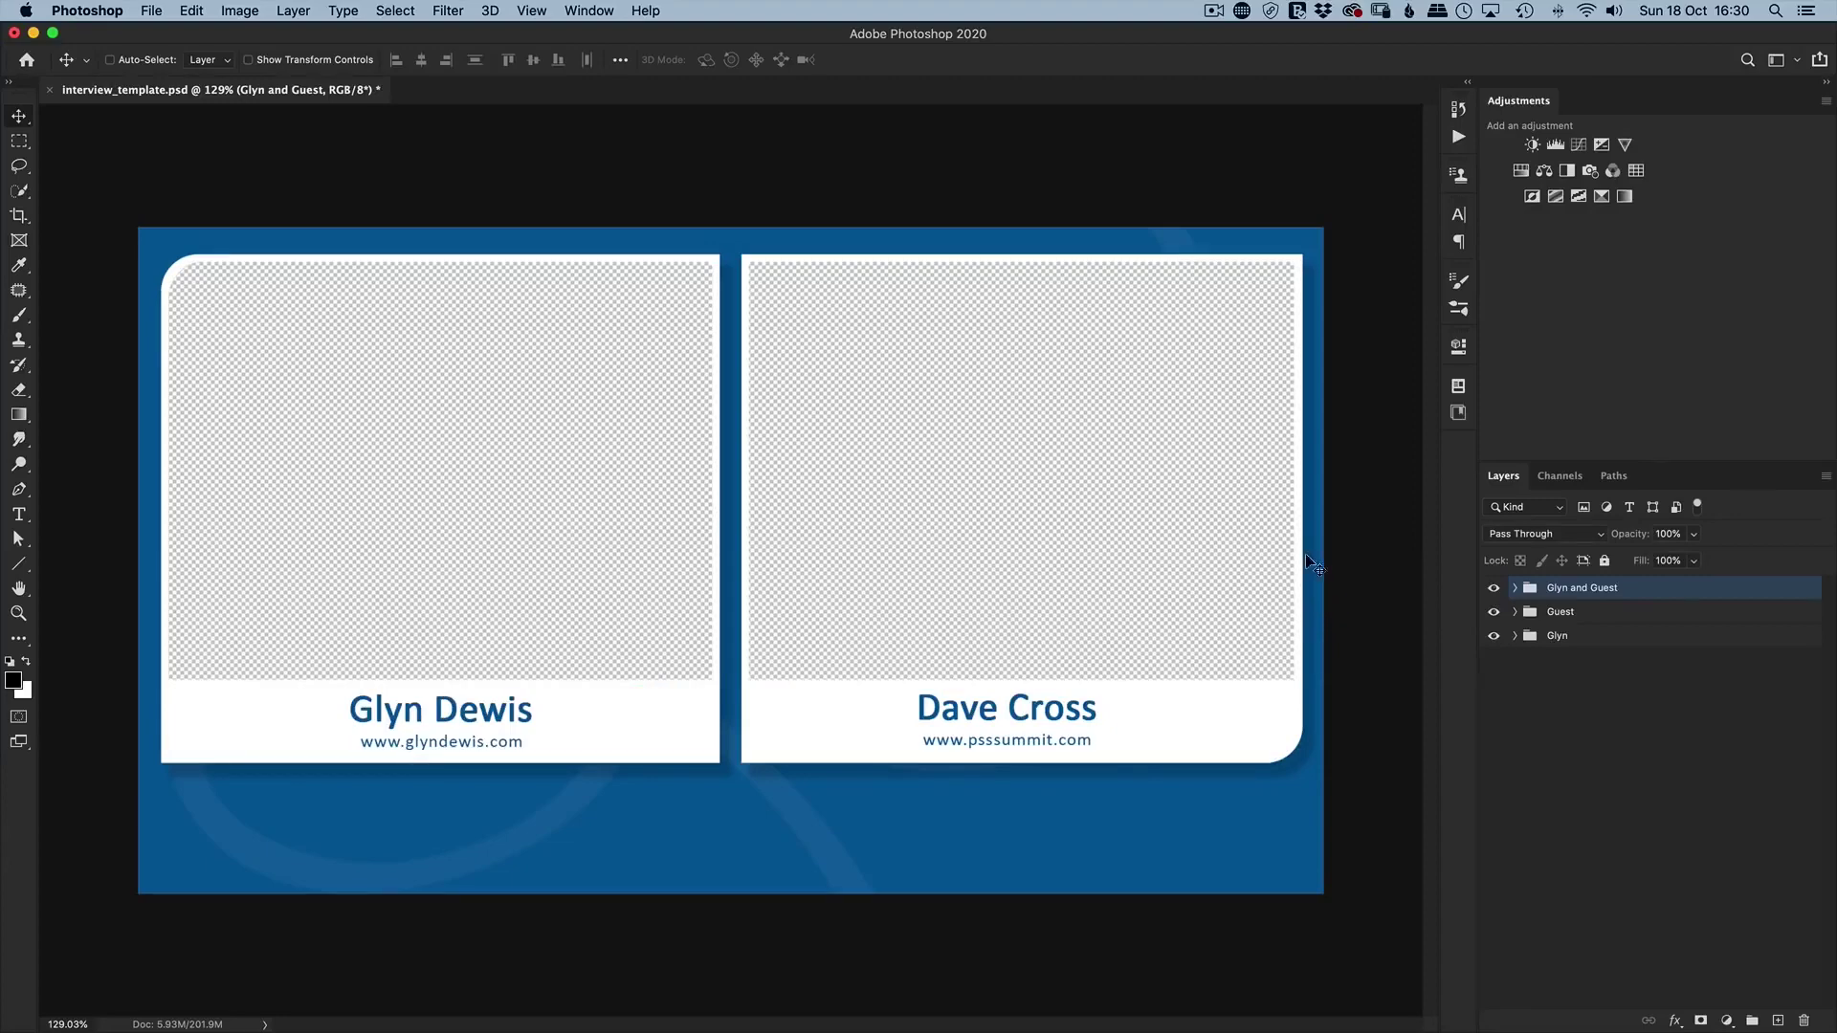
Browse the template's folder in the Open dialog, then cancel without opening anything.
{"action": "left_click", "coordinate": [152, 10]}
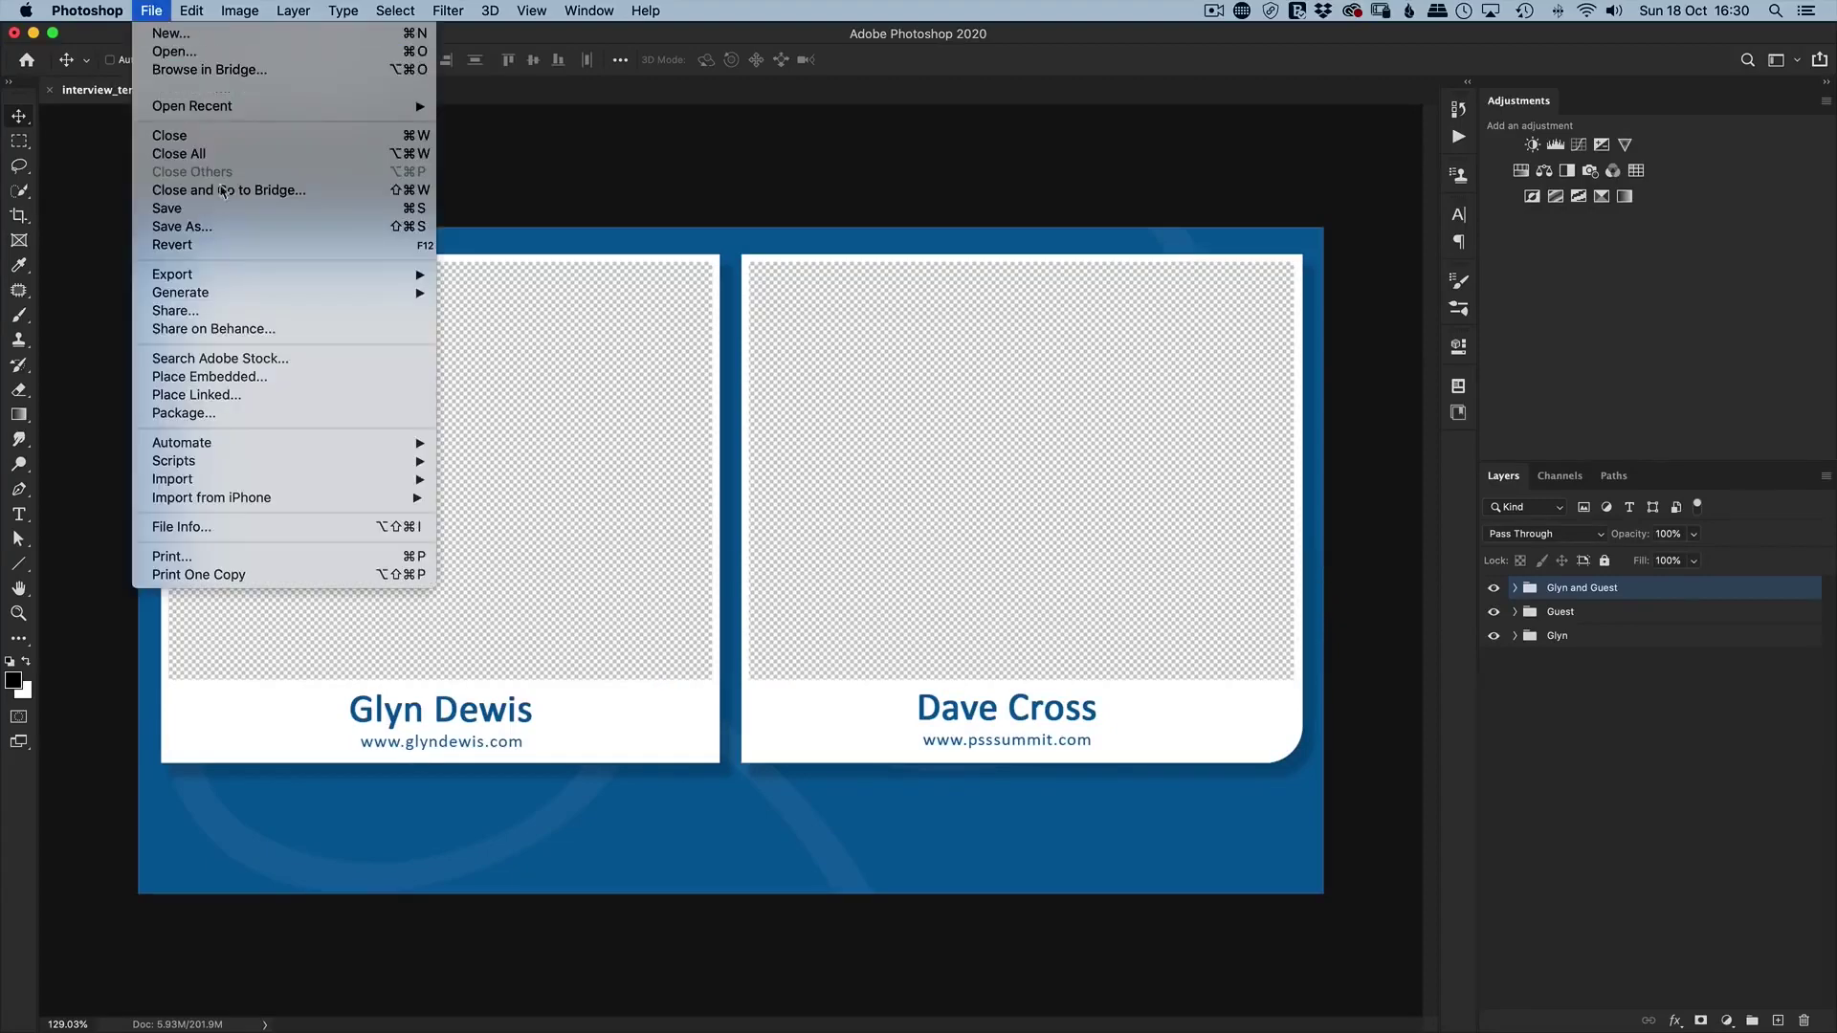
{"action": "left_click", "coordinate": [182, 52]}
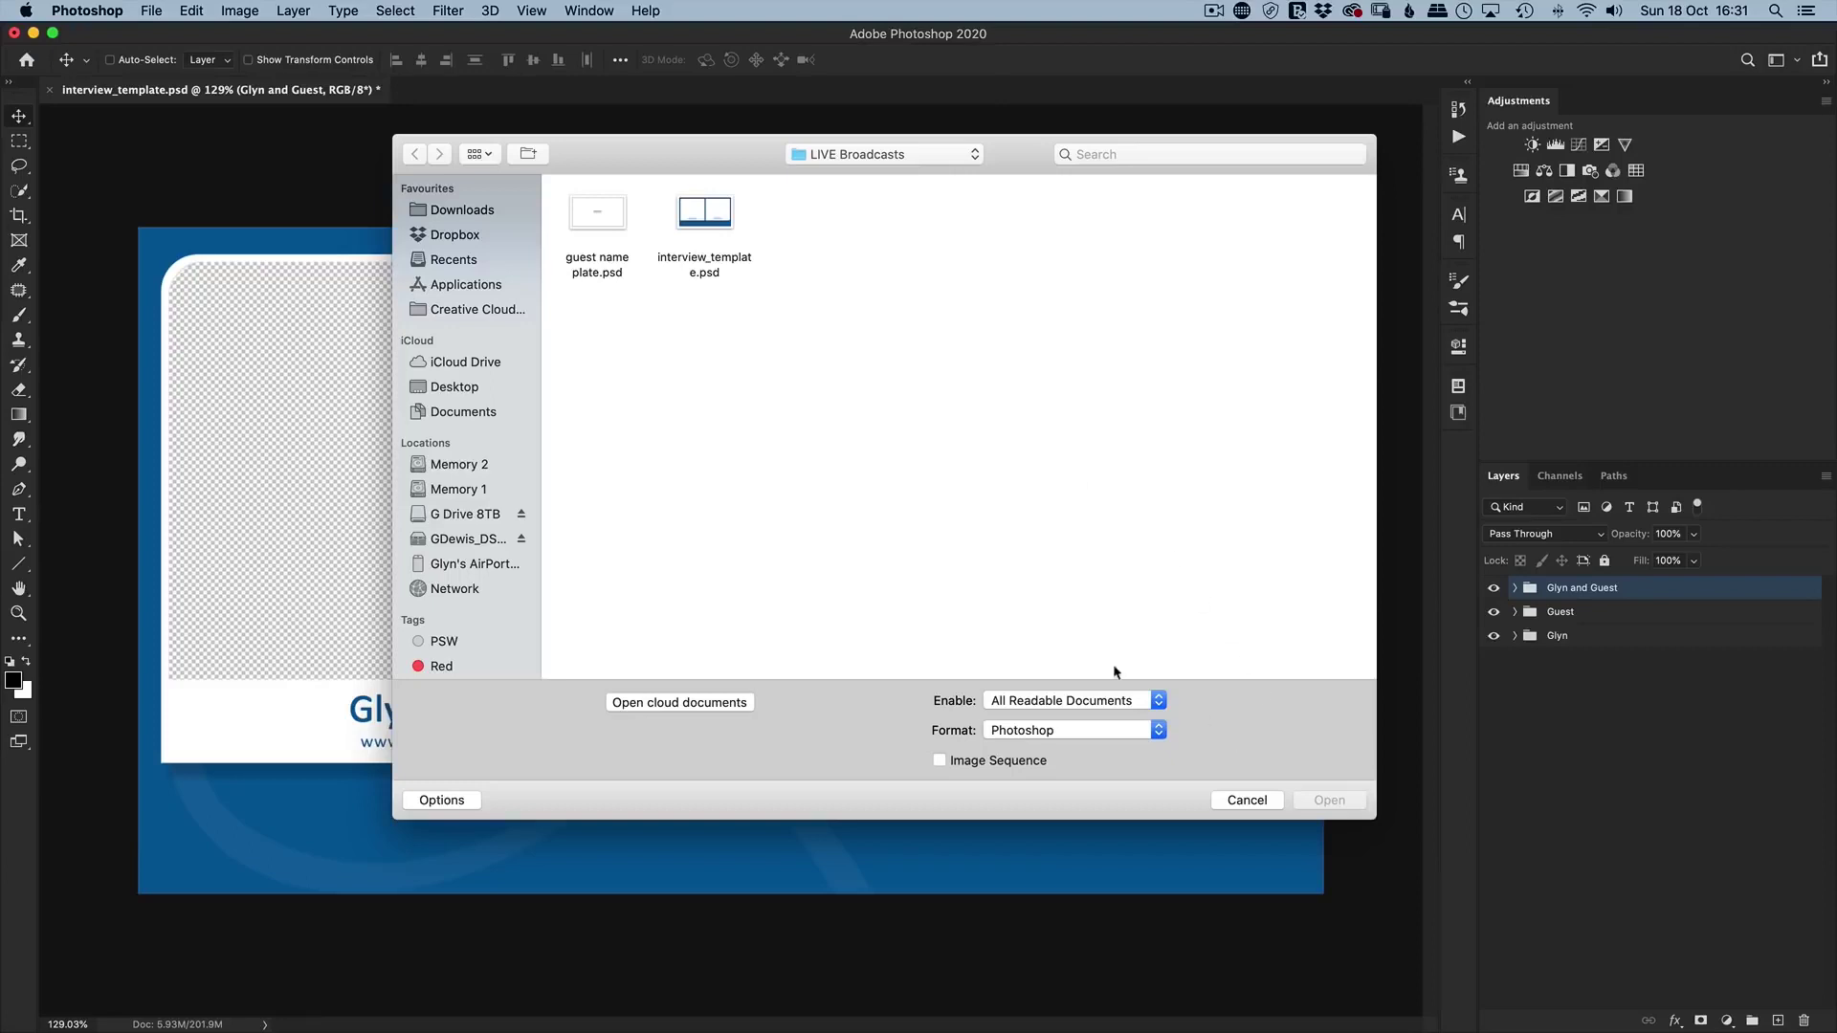
{"action": "left_click", "coordinate": [1247, 800]}
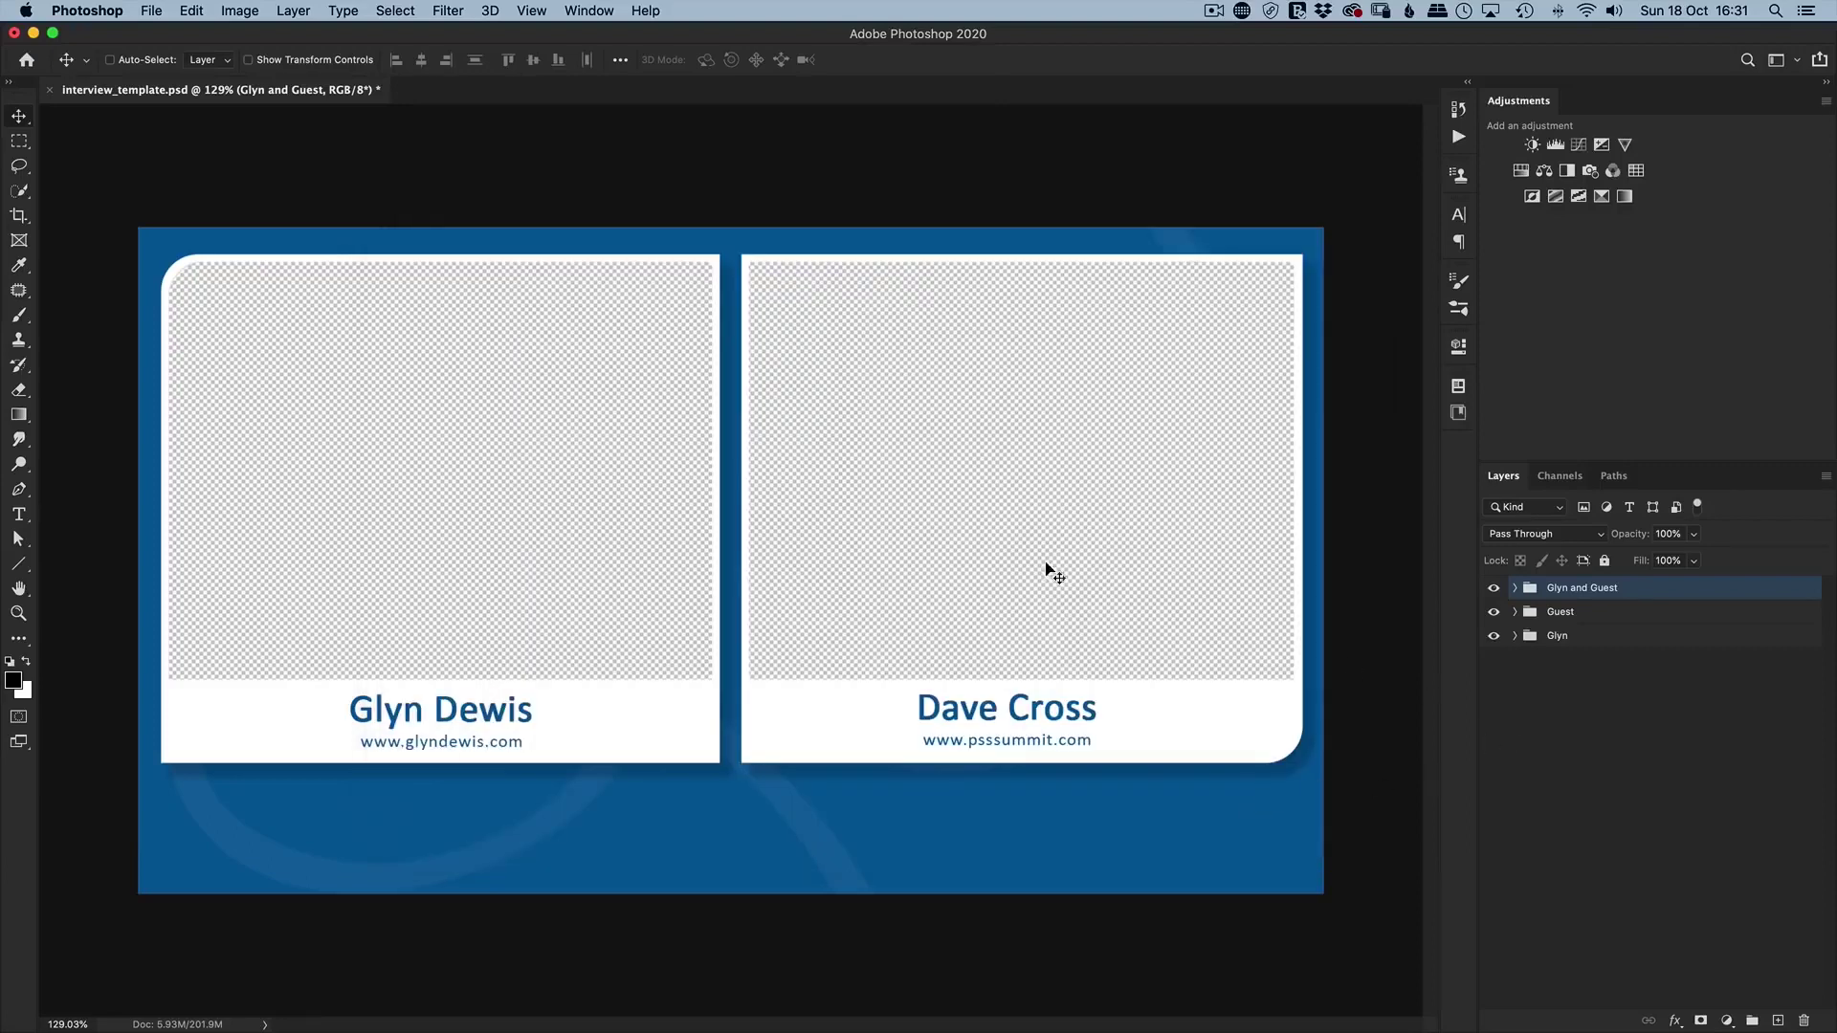
Turn on File > Generate > Image Assets.
{"action": "left_click", "coordinate": [153, 13]}
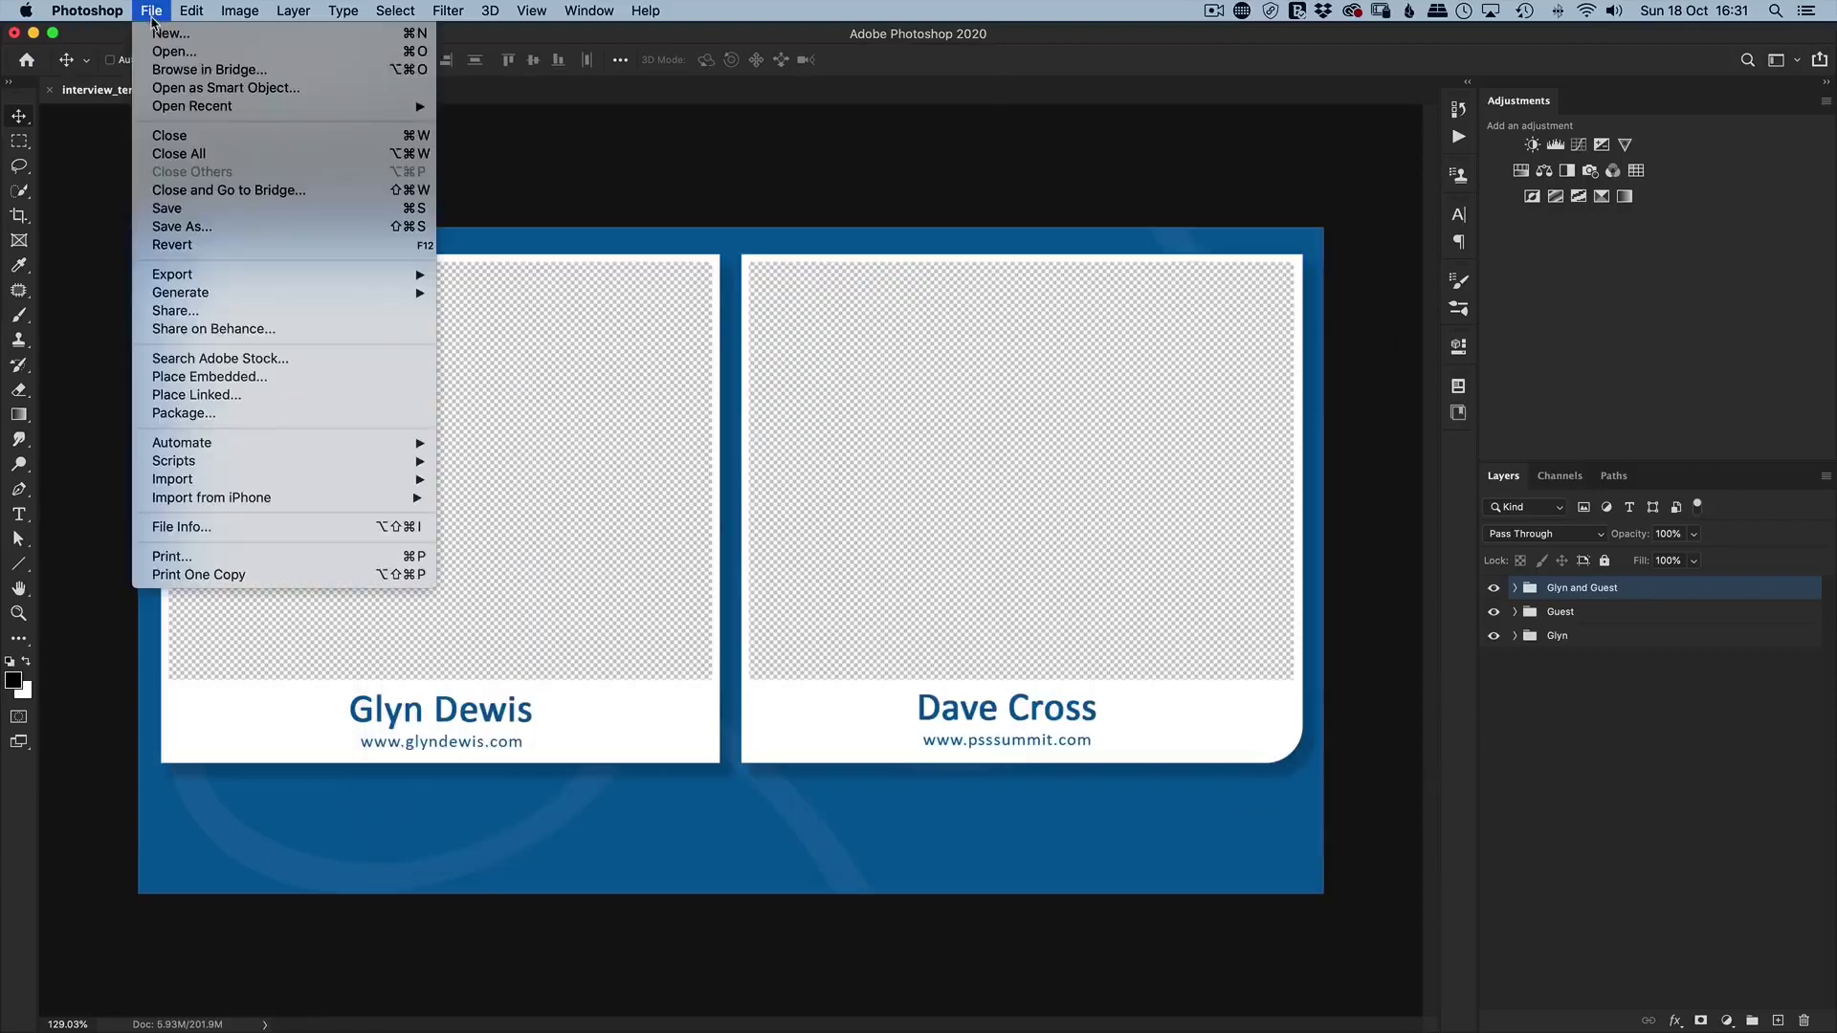
{"action": "mouse_move", "coordinate": [184, 296]}
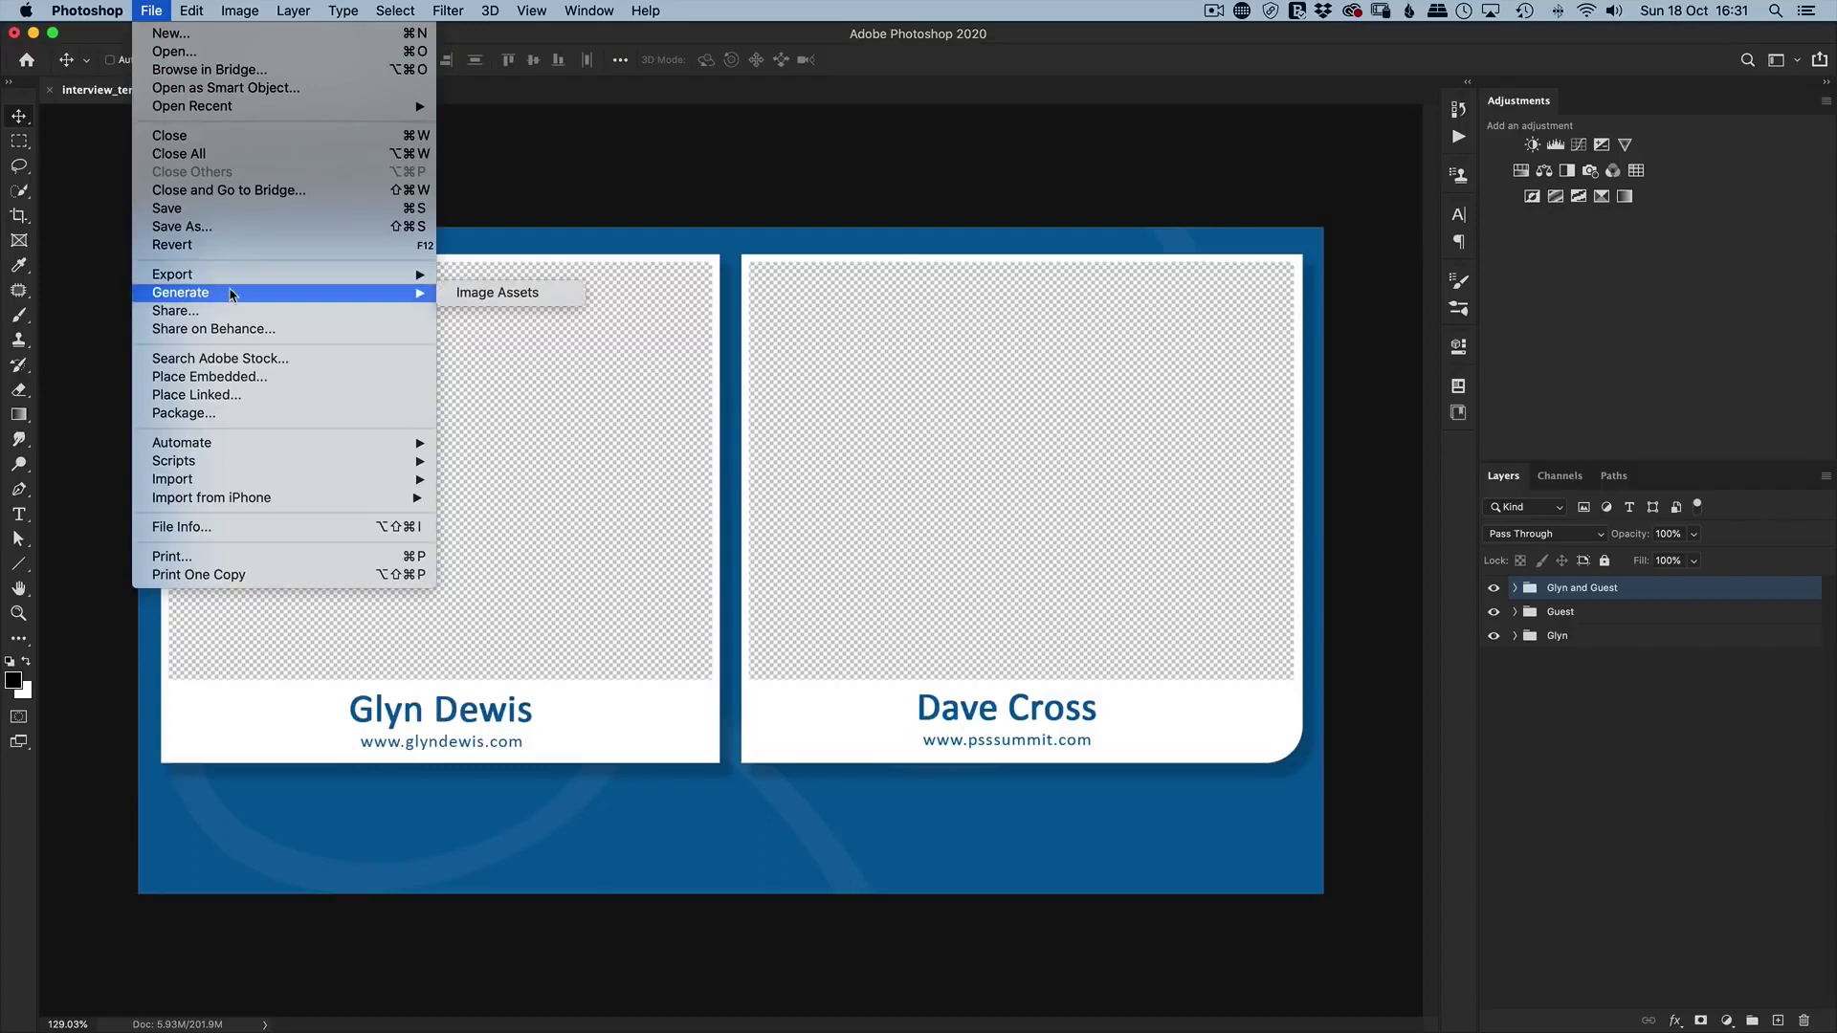
{"action": "left_click", "coordinate": [493, 294]}
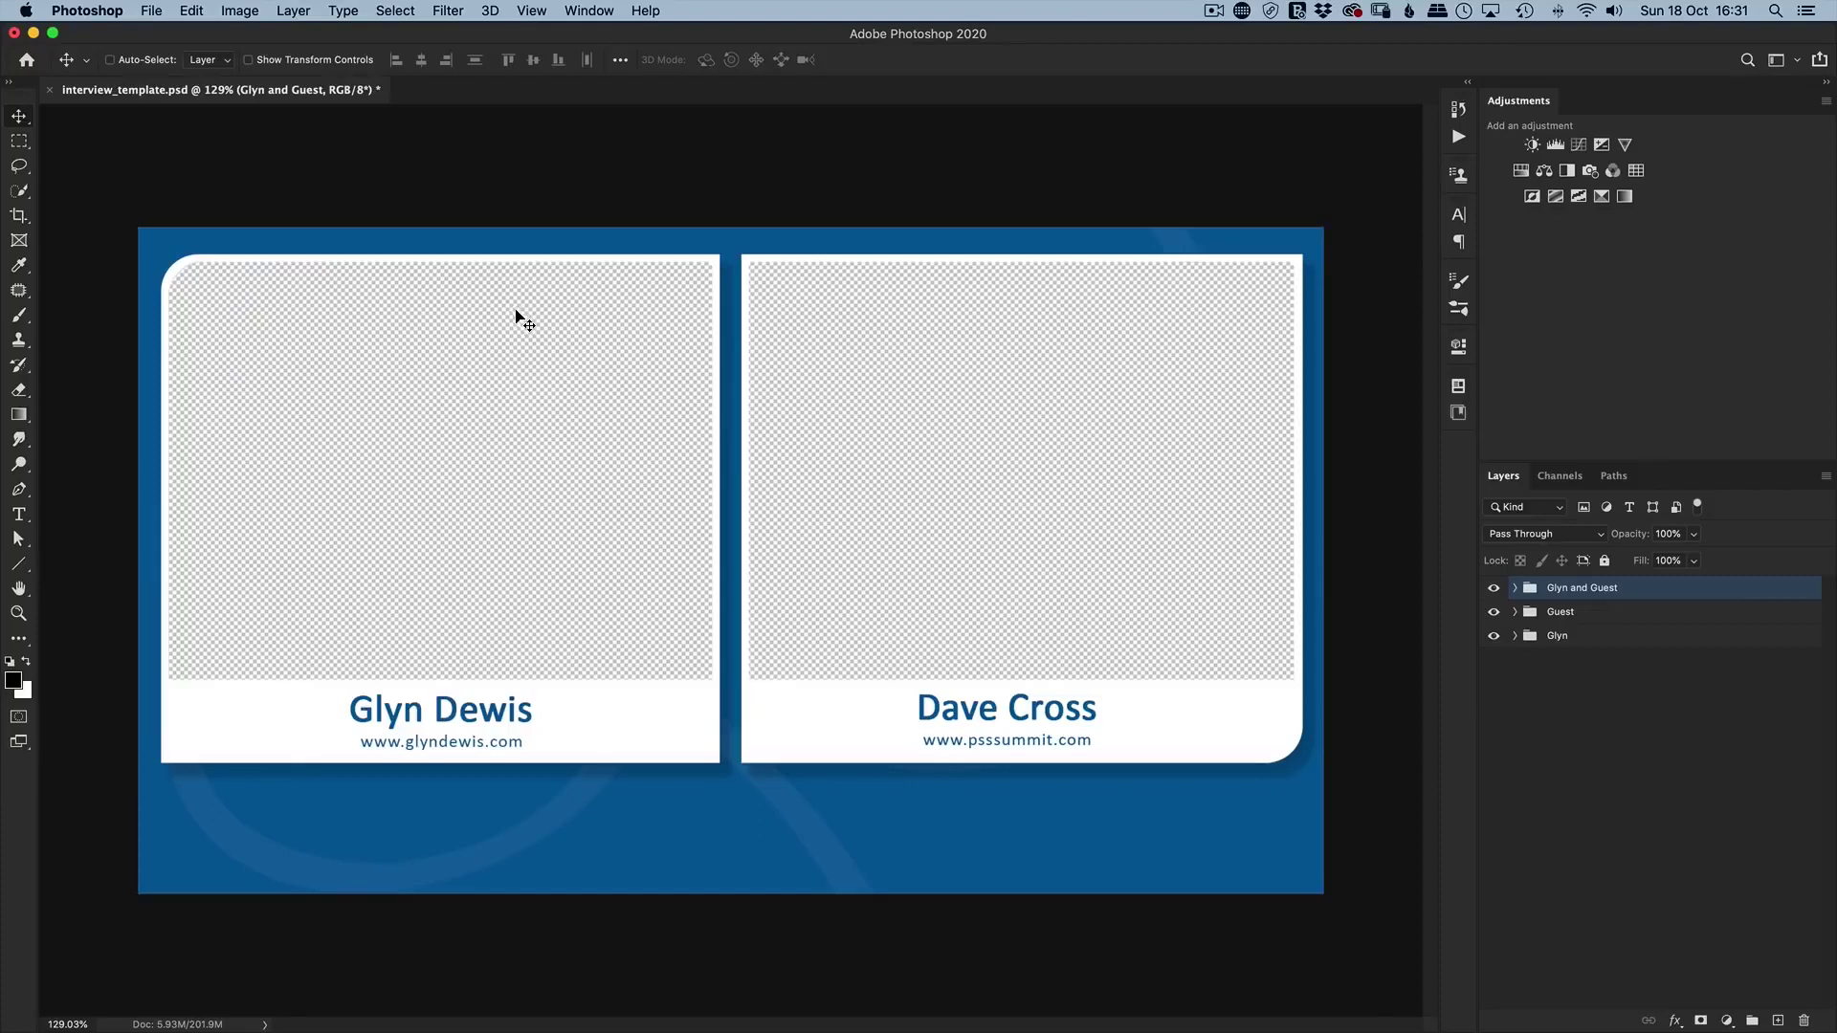
Recheck the template folder for the new interview_template-assets folder, then cancel.
{"action": "left_click", "coordinate": [152, 12]}
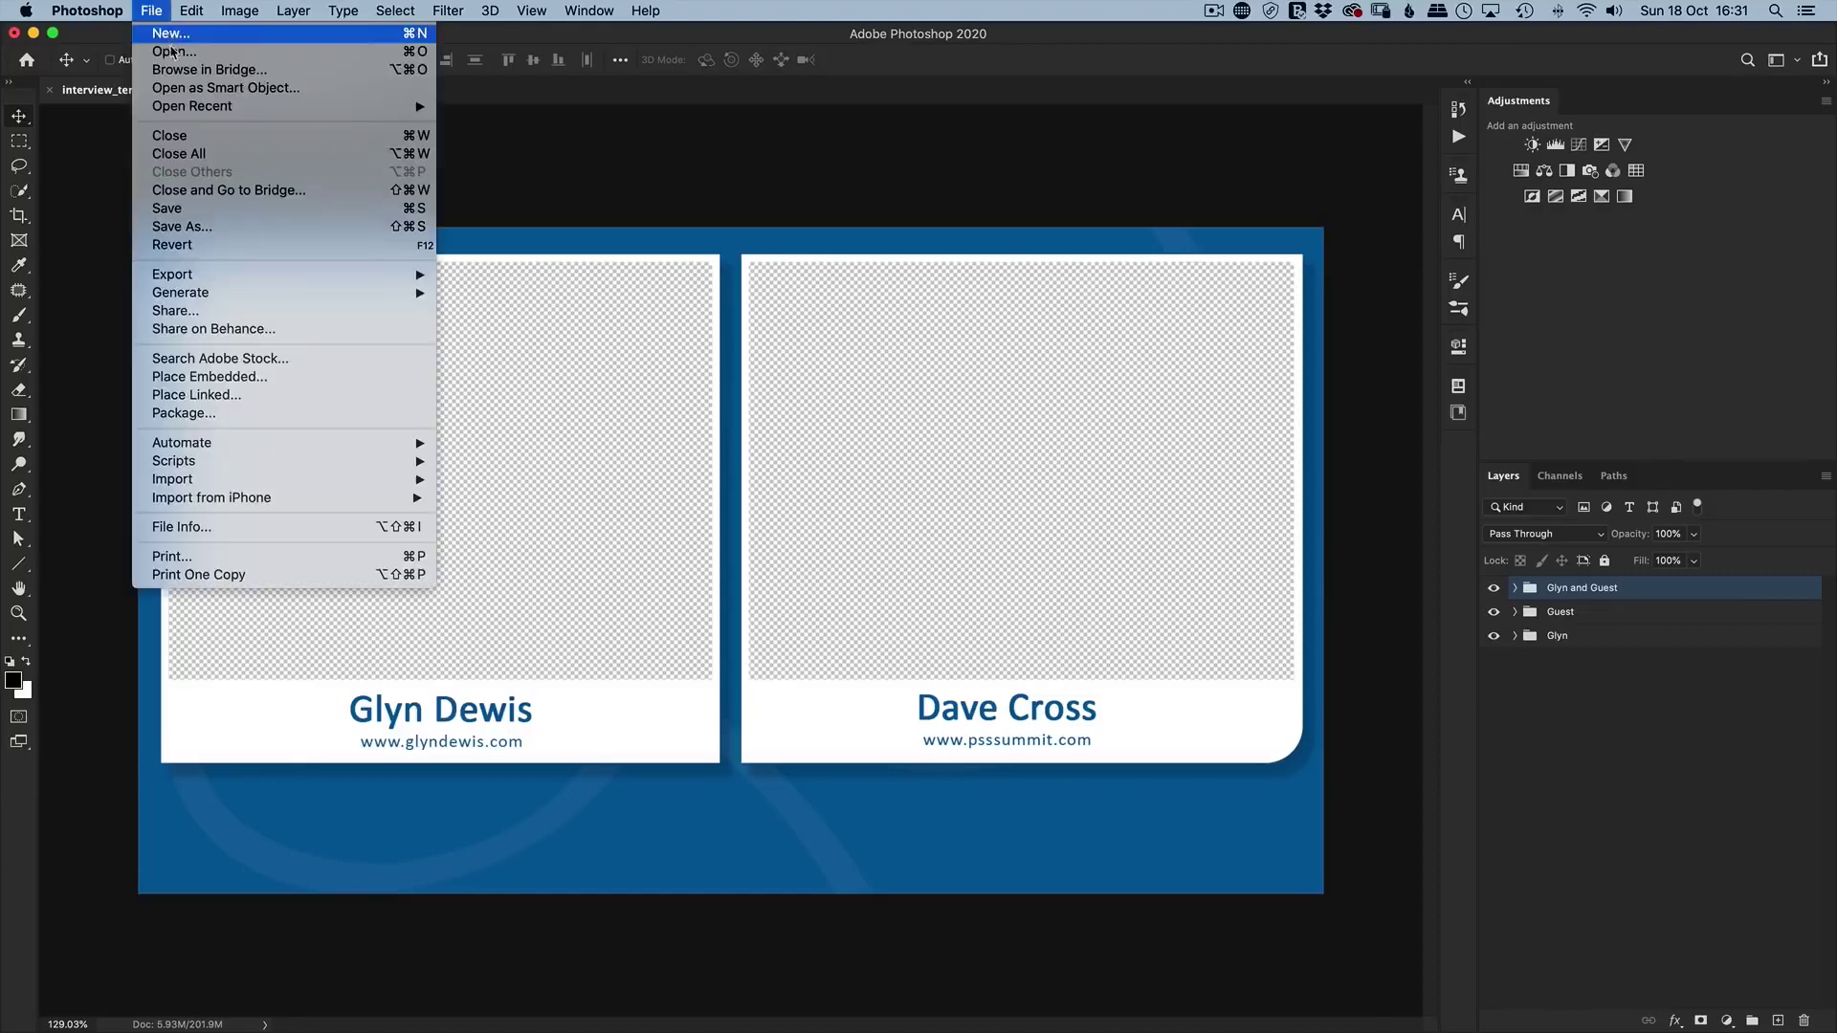
{"action": "mouse_move", "coordinate": [250, 295]}
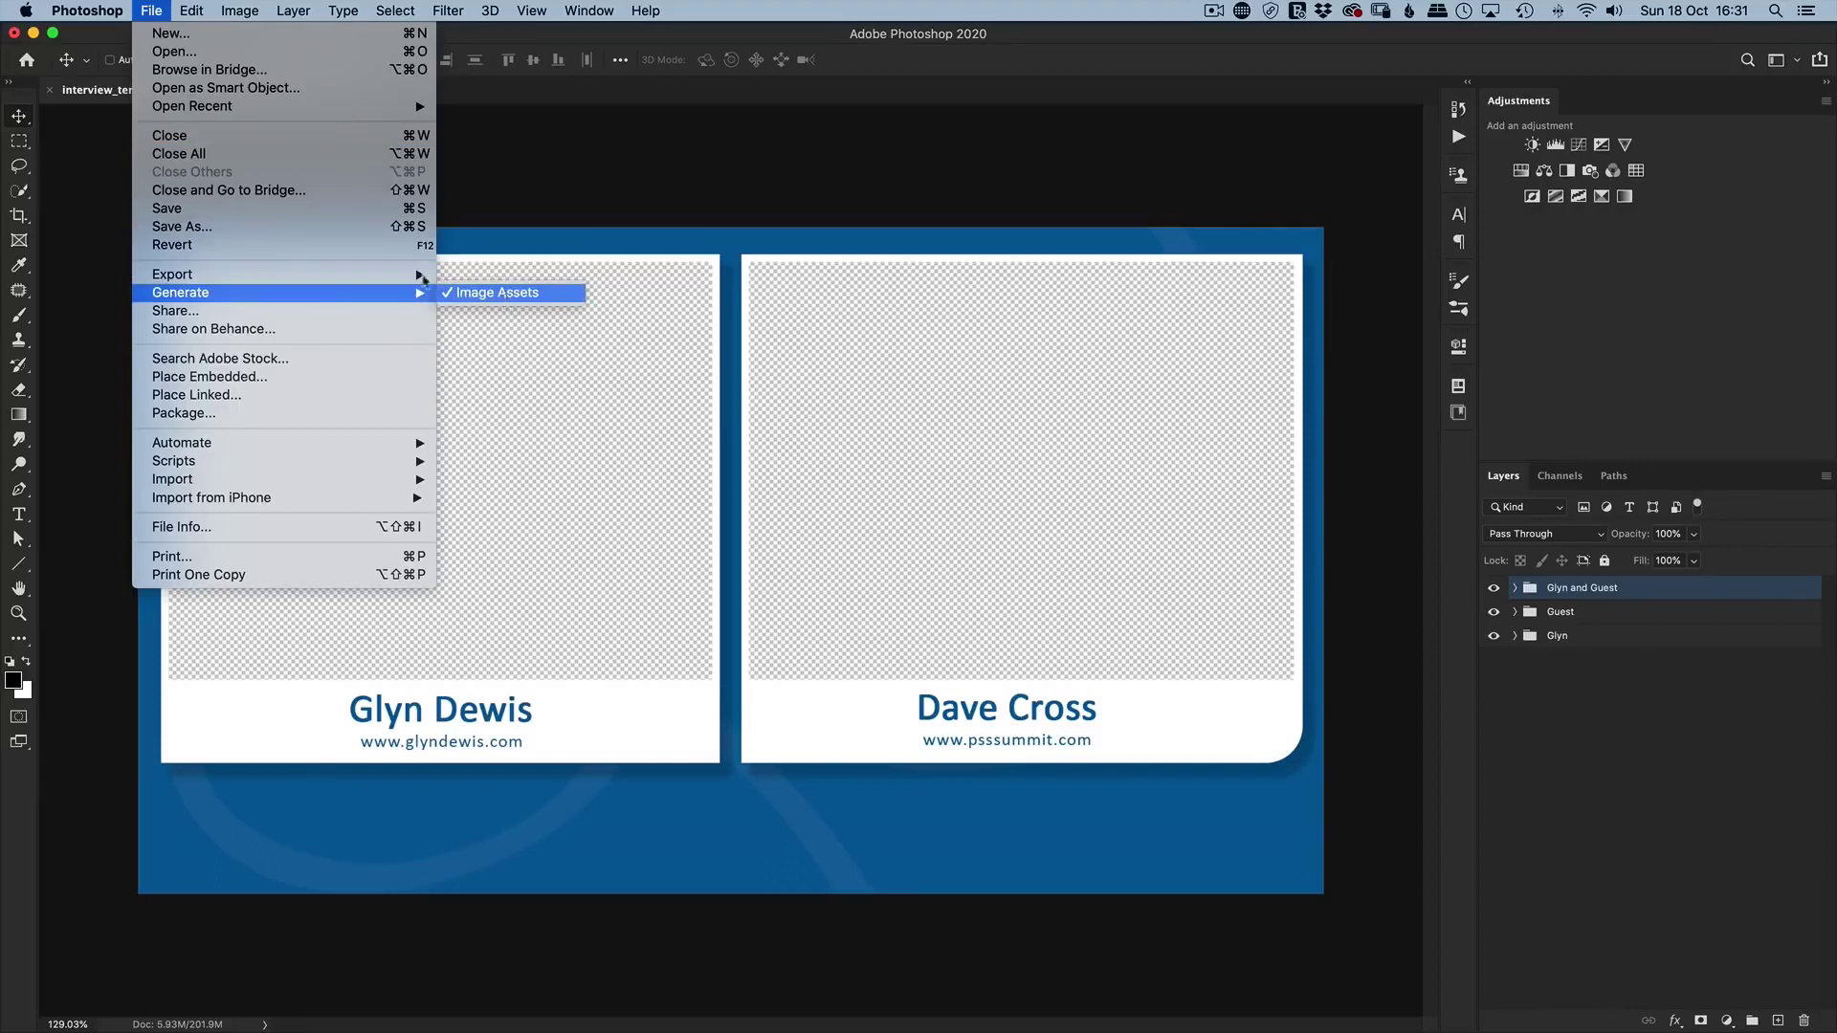
{"action": "left_click", "coordinate": [176, 54]}
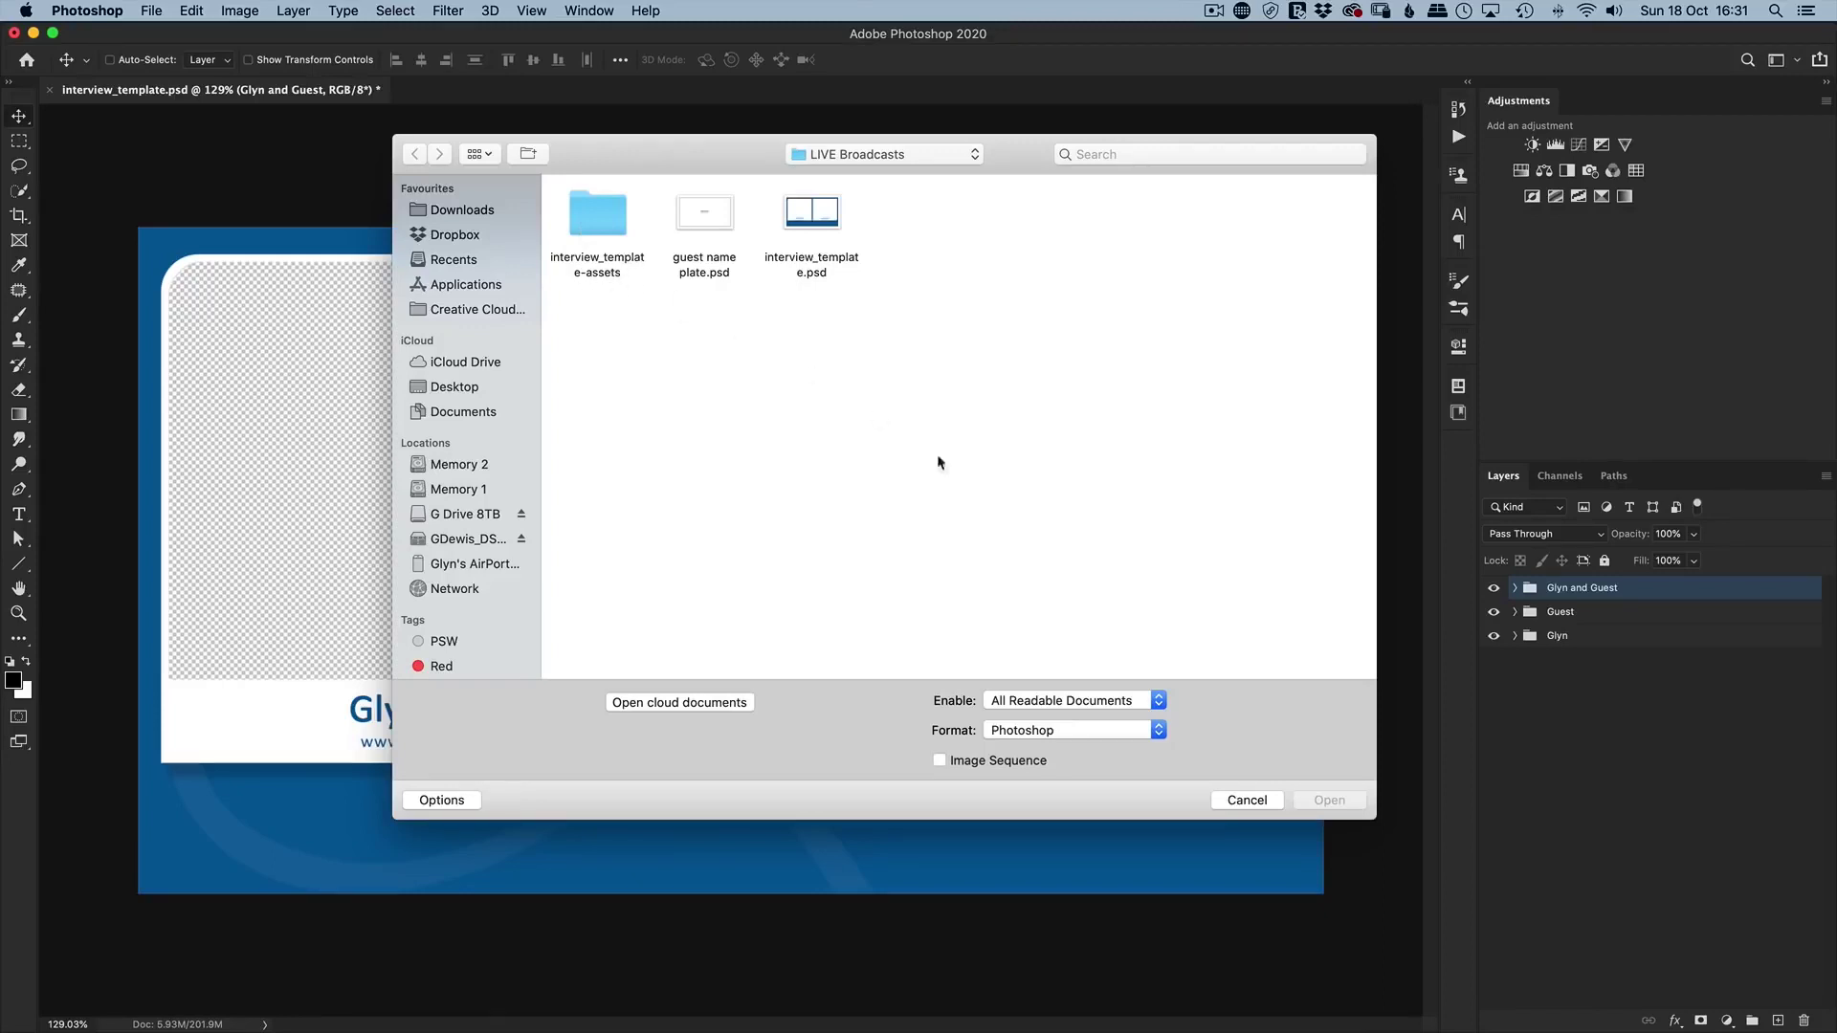
{"action": "left_click", "coordinate": [1247, 800]}
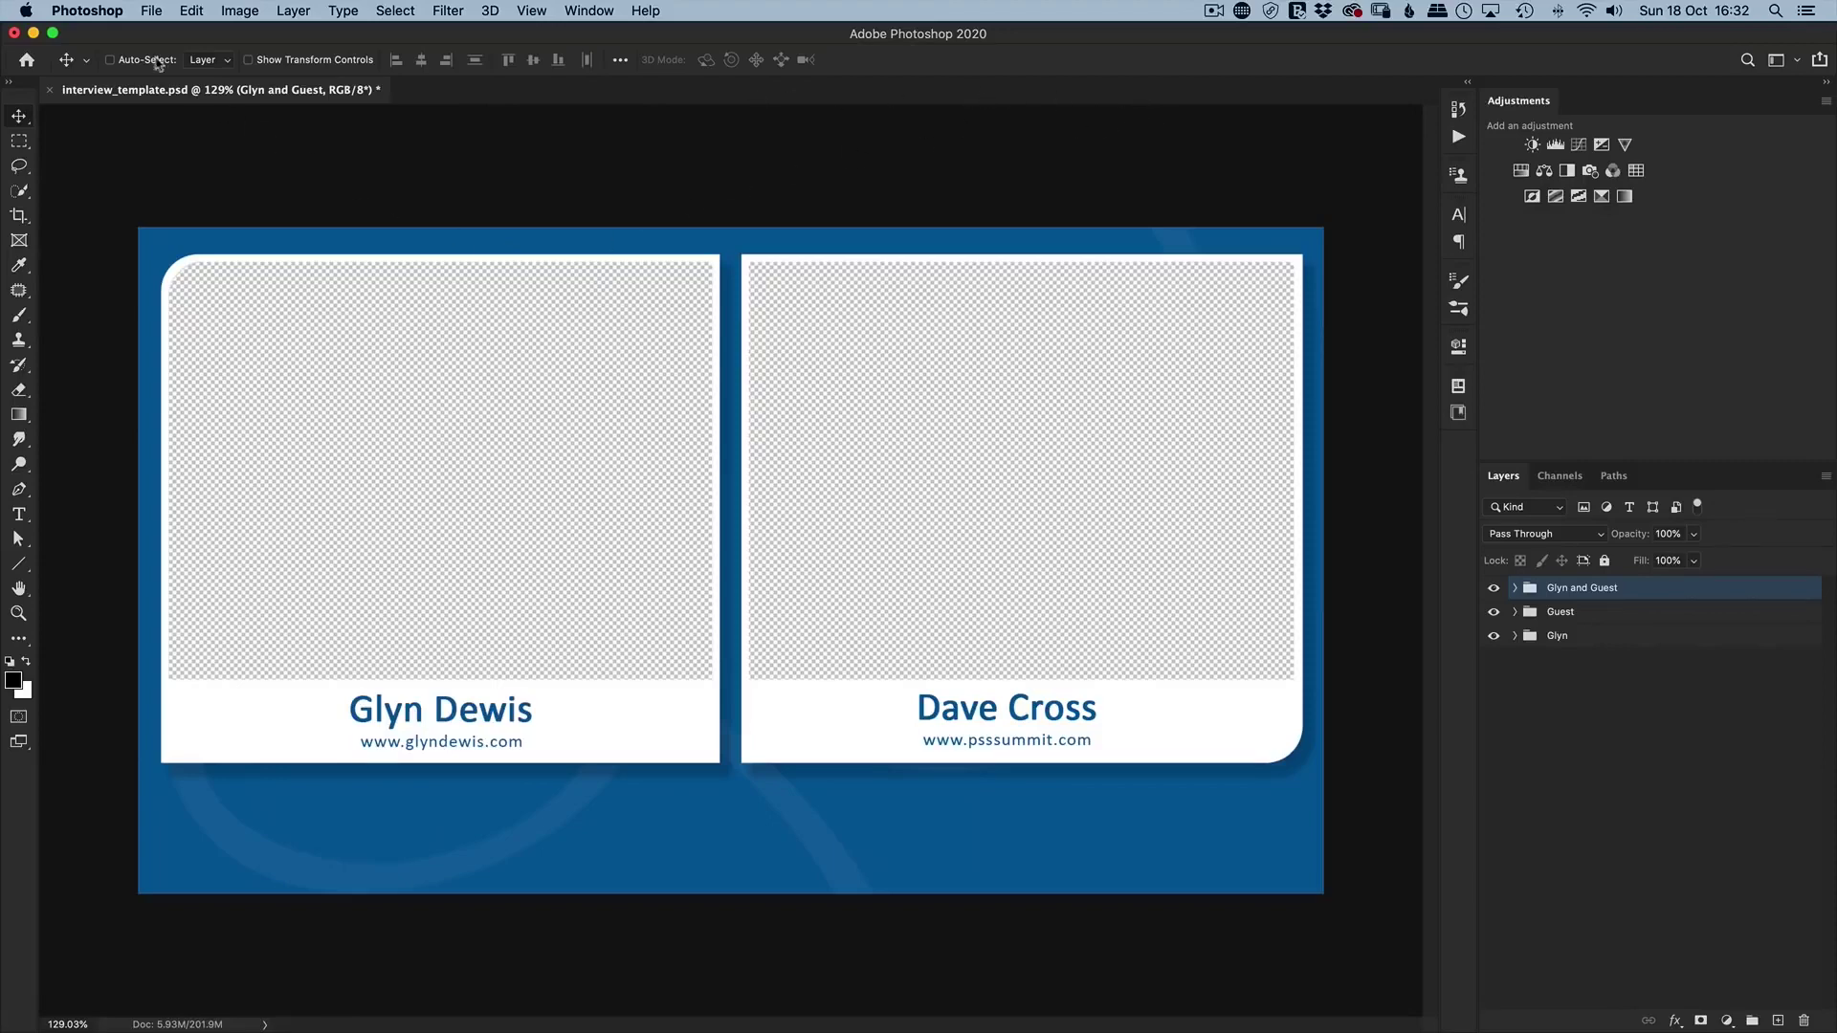
{"action": "left_click", "coordinate": [152, 12]}
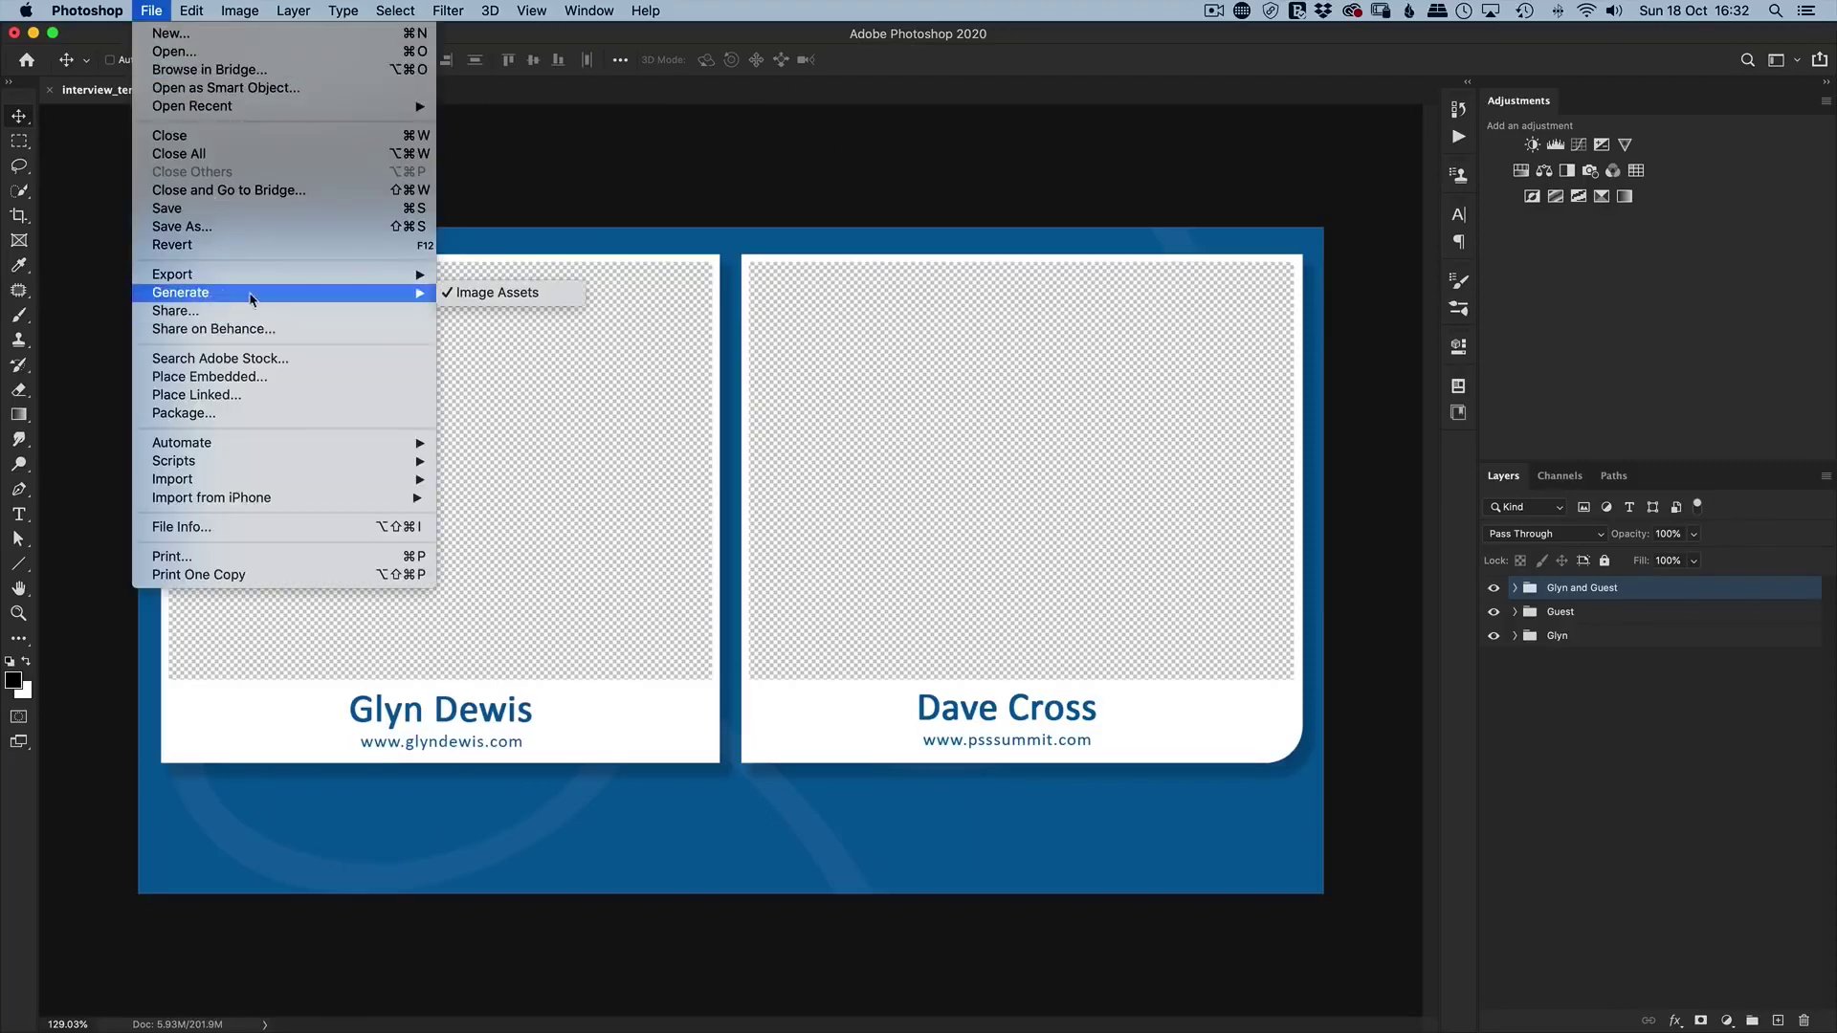
{"action": "left_click", "coordinate": [594, 144]}
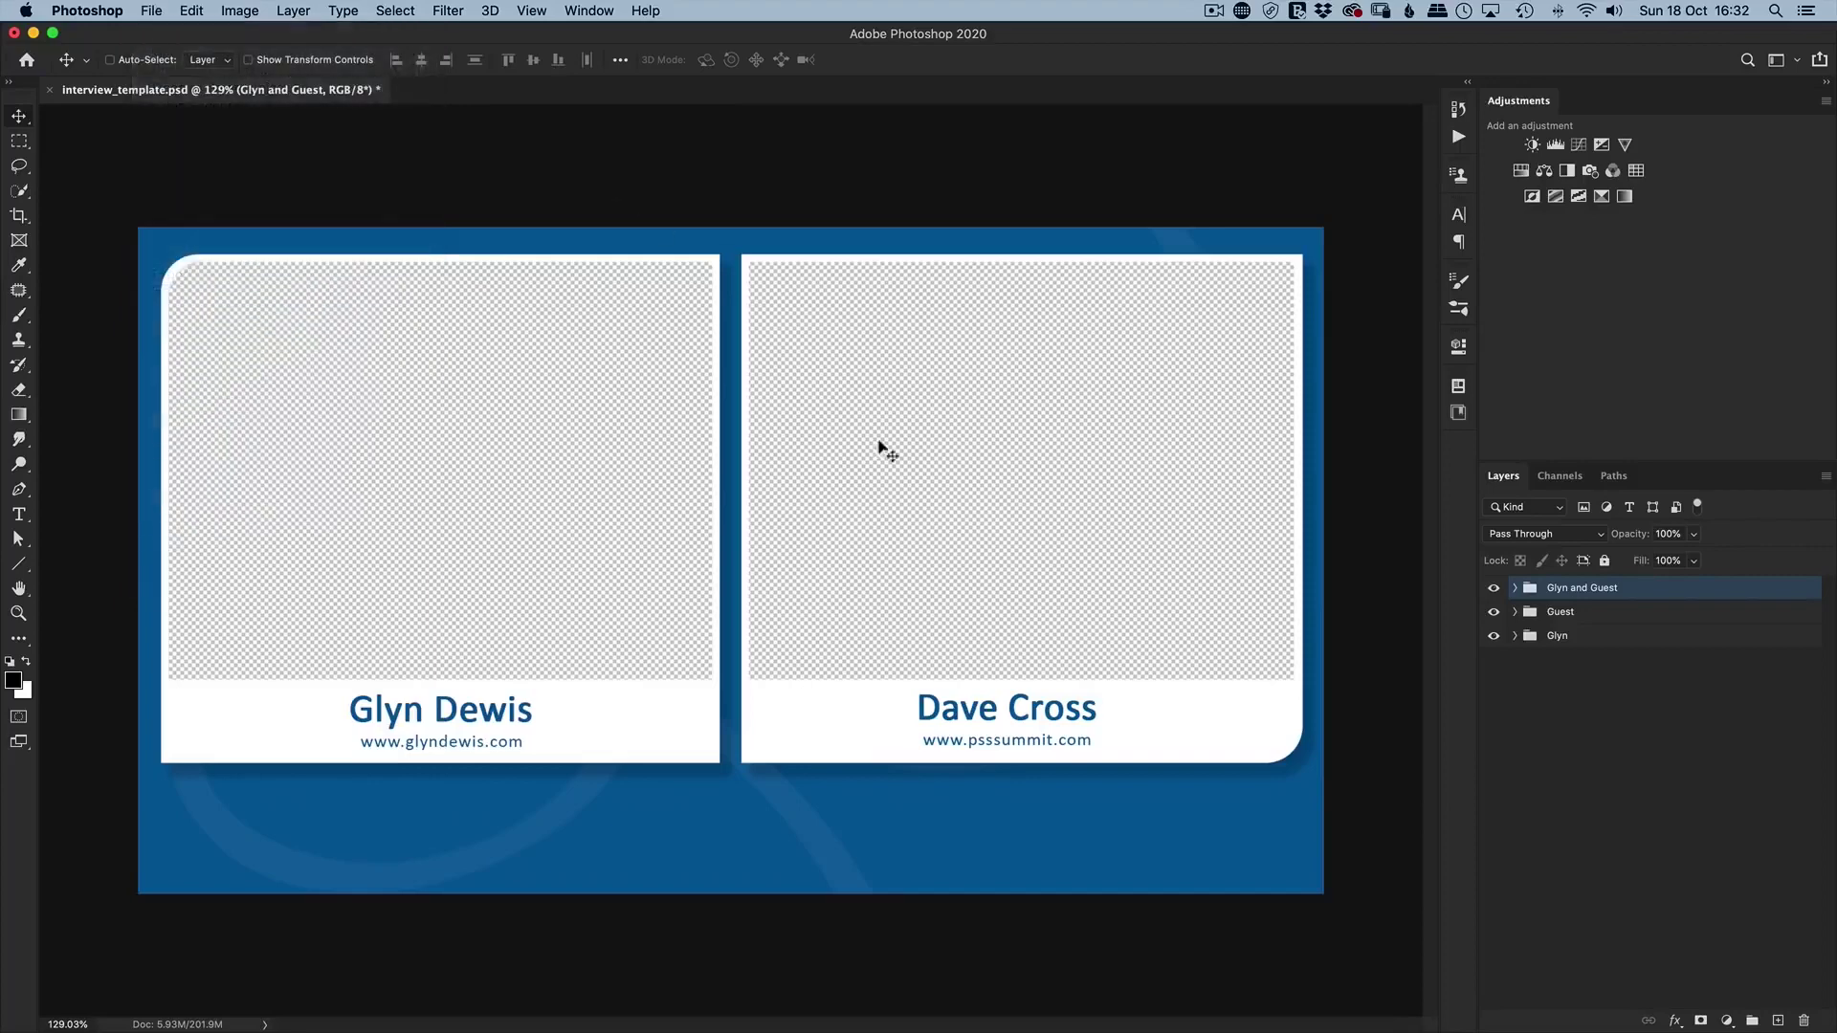
{"action": "left_click", "coordinate": [1494, 587]}
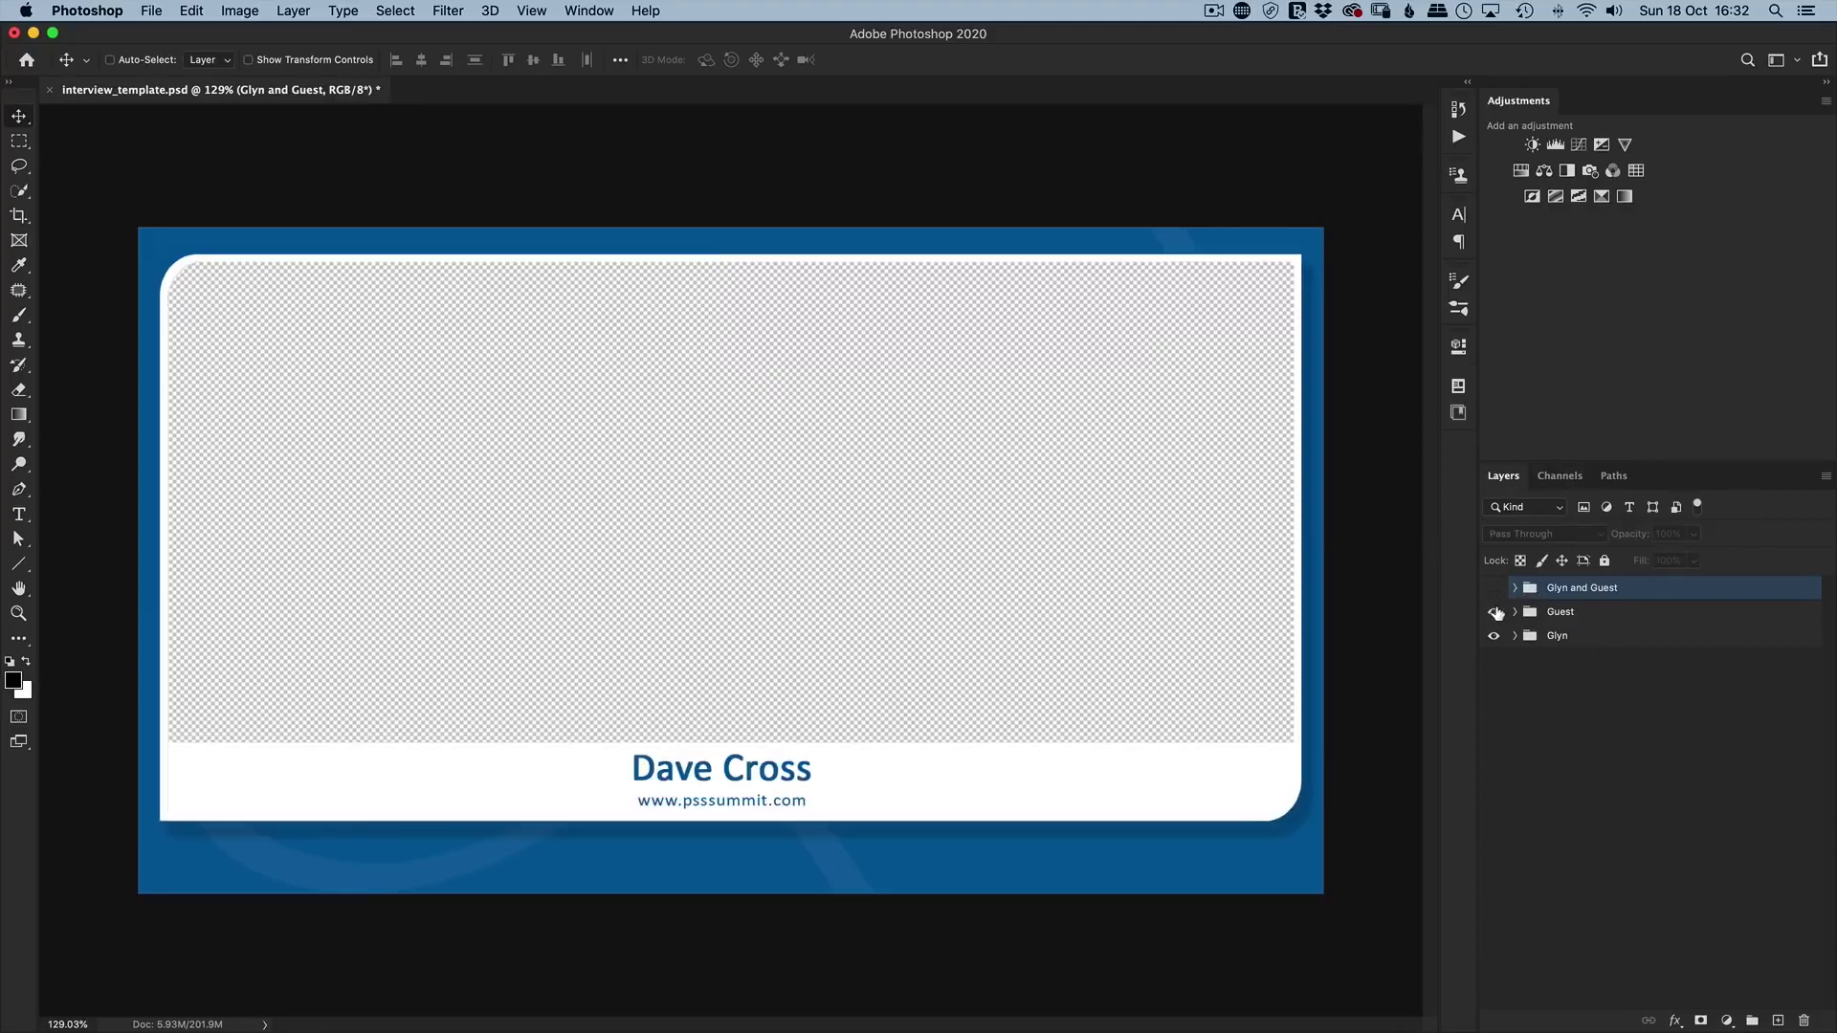
{"action": "left_click", "coordinate": [1494, 611]}
{"action": "left_click", "coordinate": [1495, 611]}
{"action": "left_click", "coordinate": [1494, 587]}
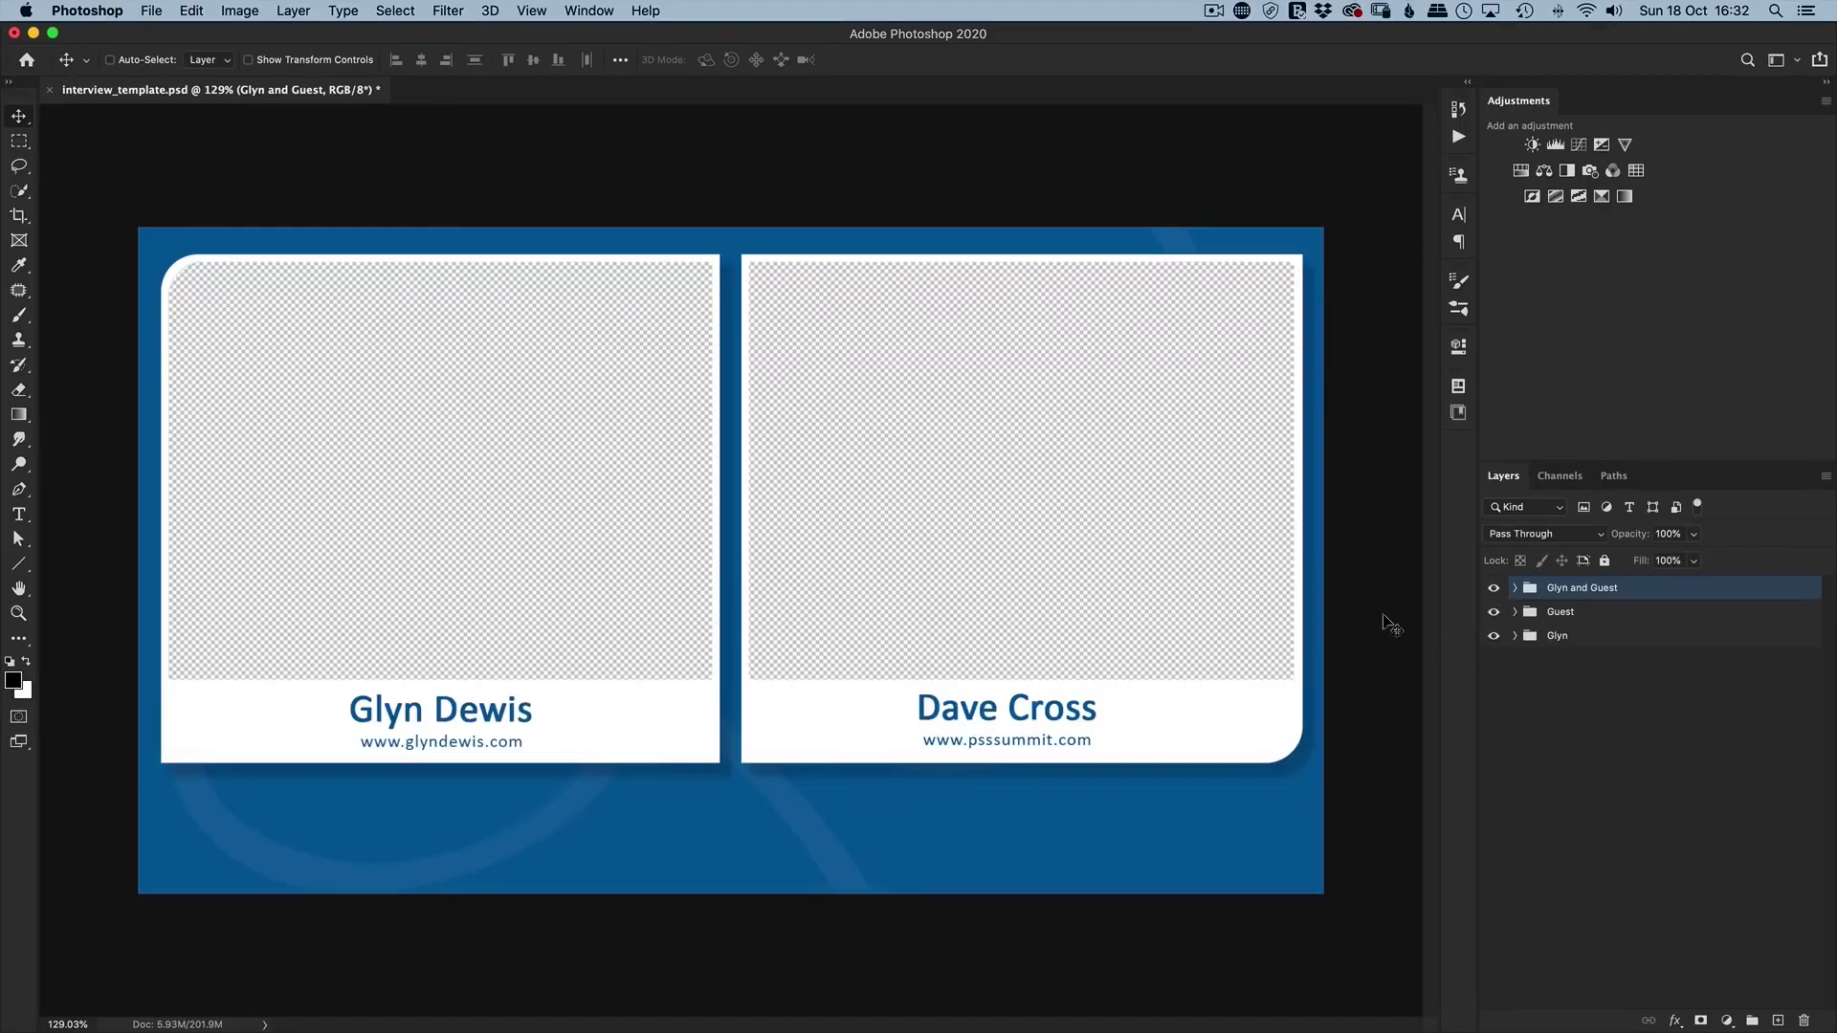
Rename the host-and-guest group so its name ends in .png.
{"action": "double_click", "coordinate": [1605, 590]}
{"action": "key", "text": "Right"}
{"action": "type", "text": "p"}
{"action": "key", "text": "Return"}
Open Glyn and Guest.png from the interview_template-assets folder.
{"action": "left_click", "coordinate": [153, 12]}
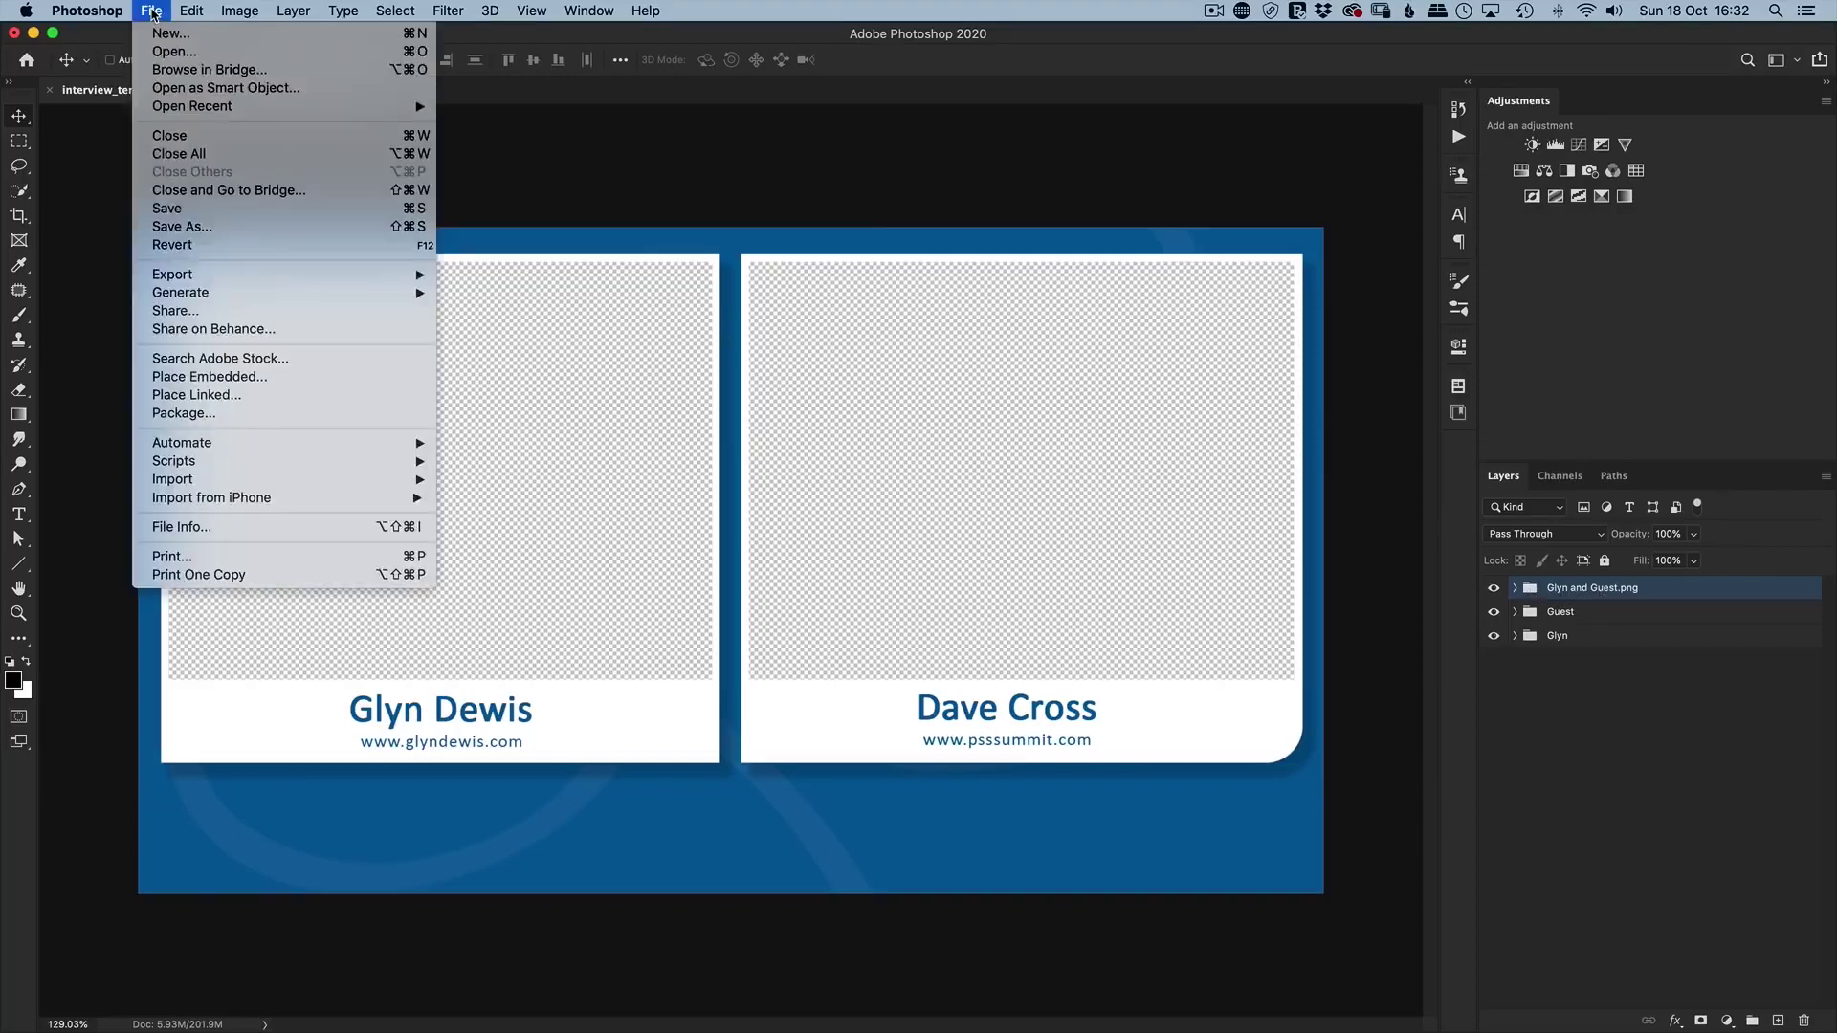
{"action": "left_click", "coordinate": [168, 53]}
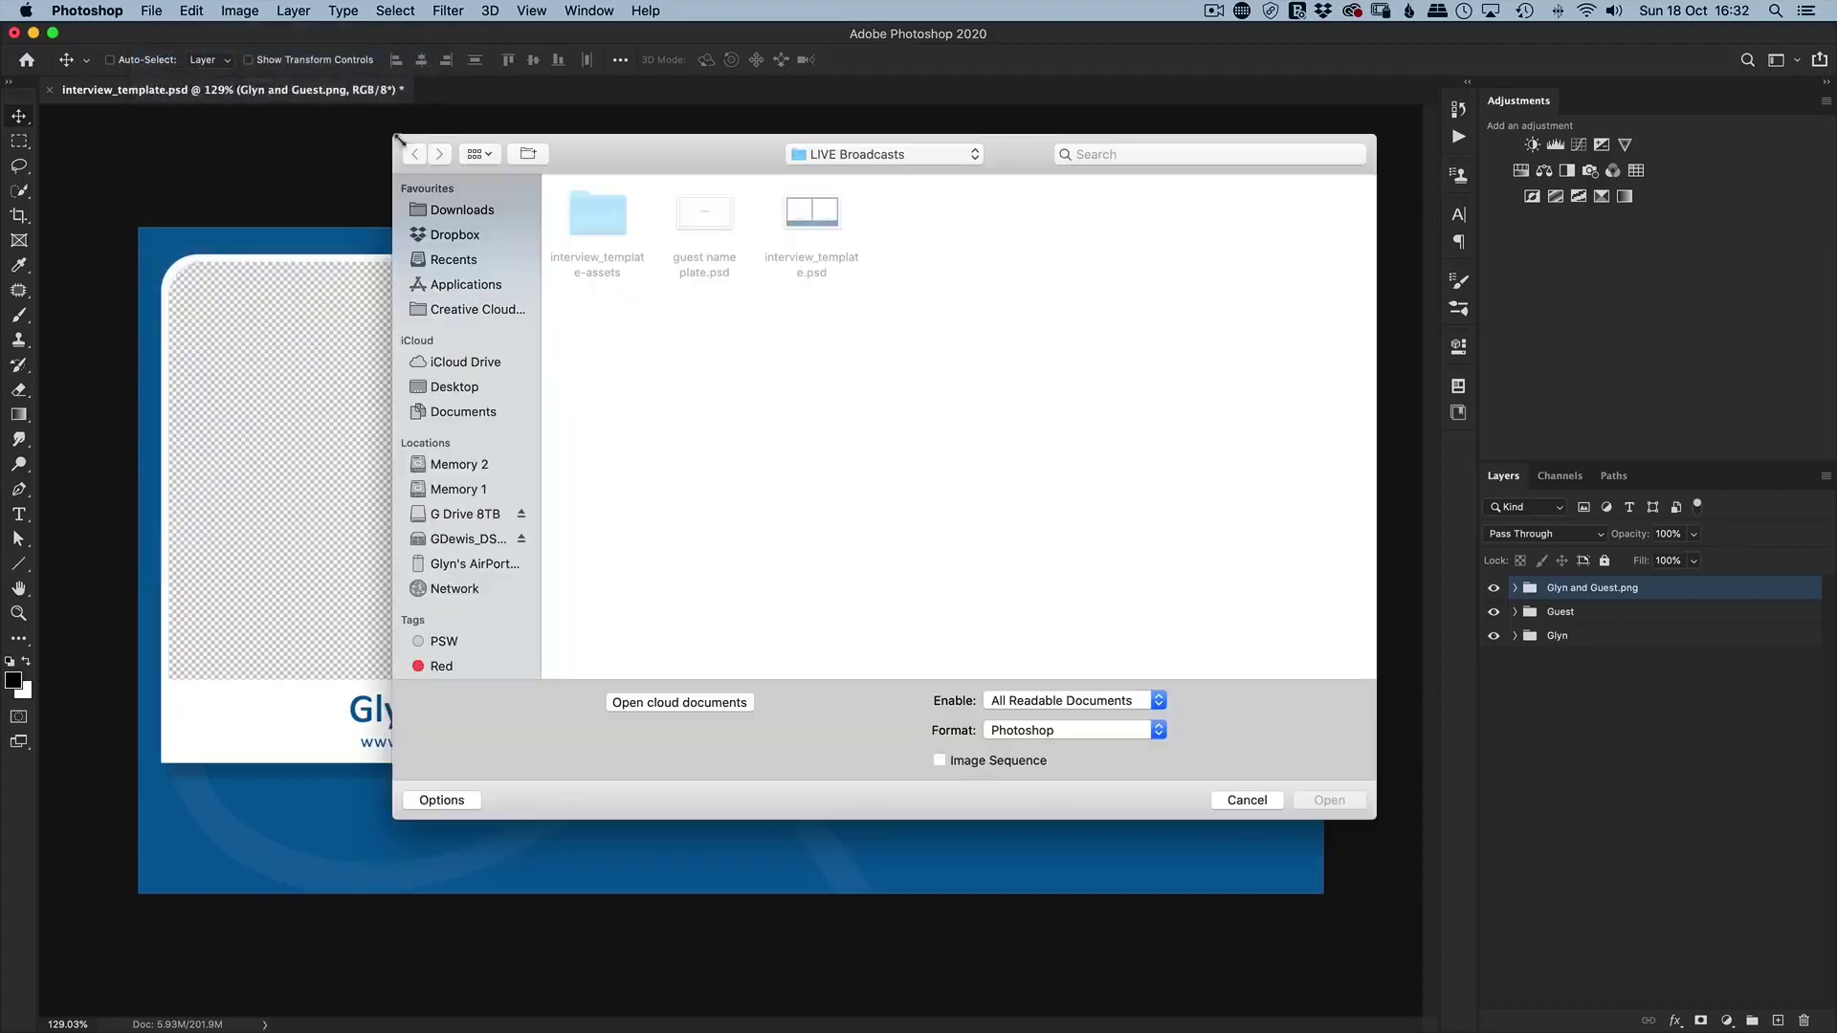
{"action": "double_click", "coordinate": [600, 226]}
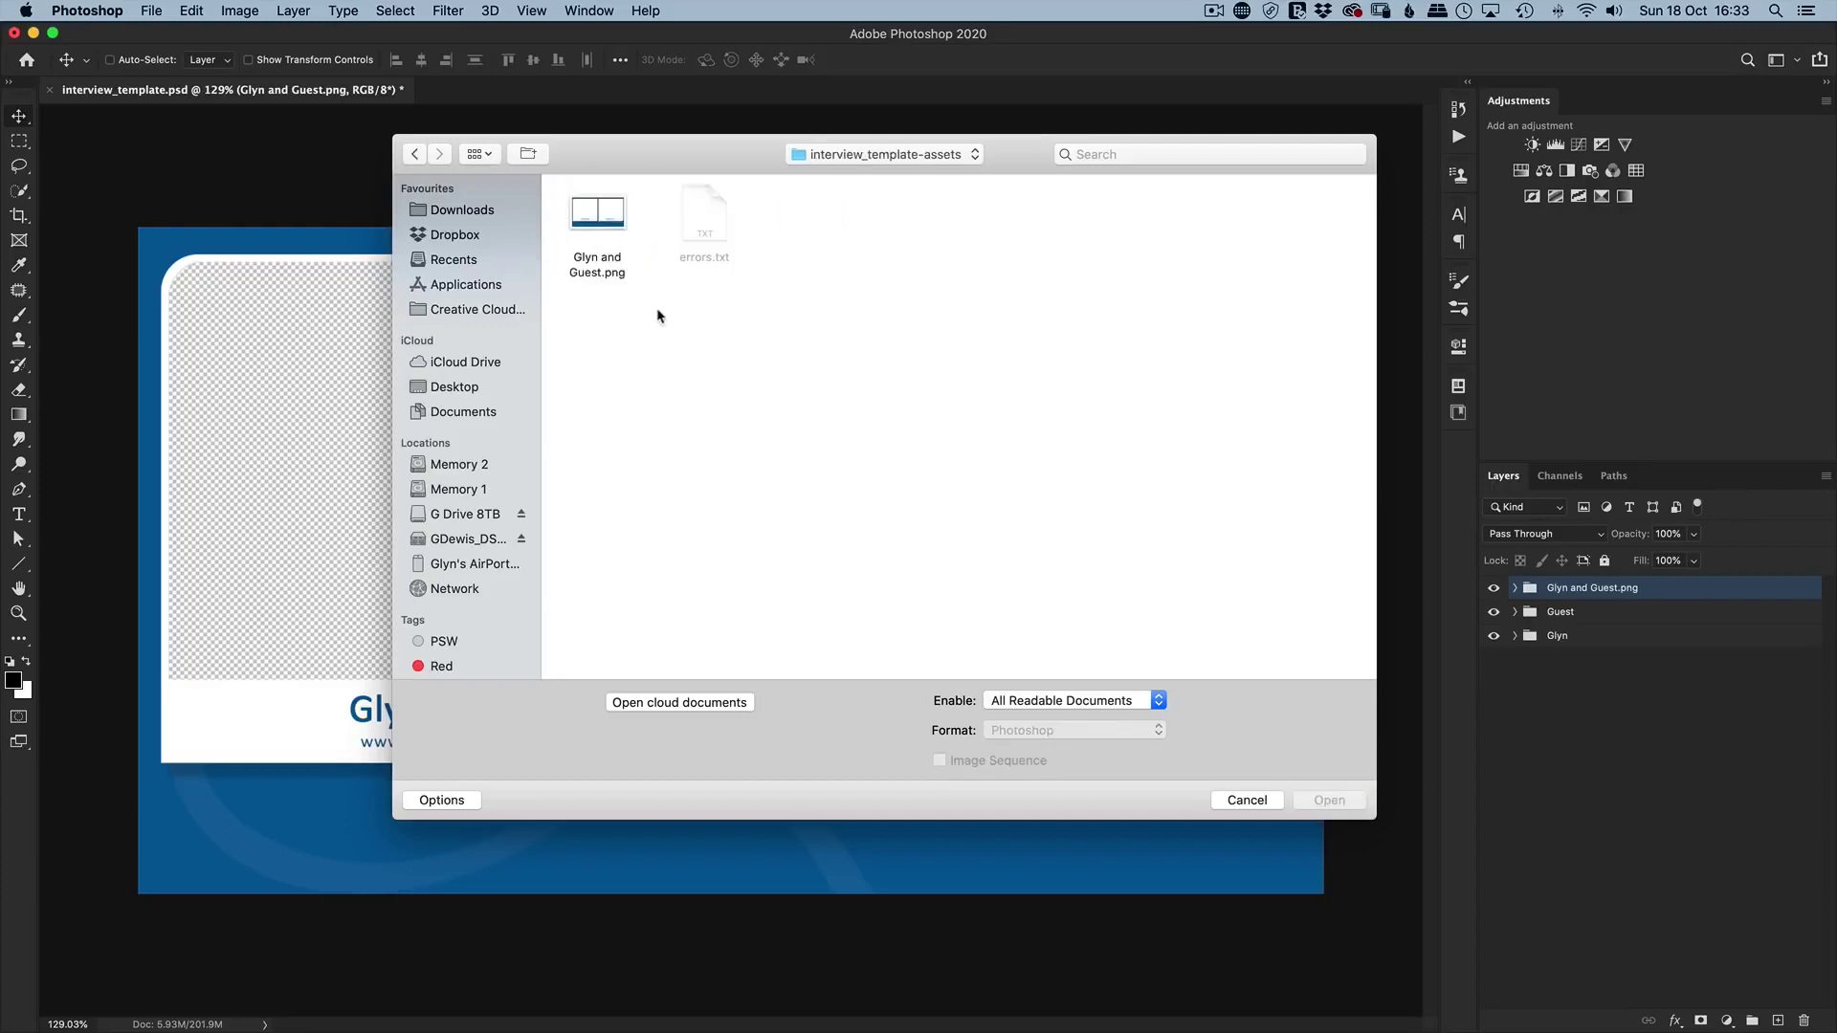
{"action": "left_click", "coordinate": [597, 222]}
{"action": "left_click", "coordinate": [1329, 800]}
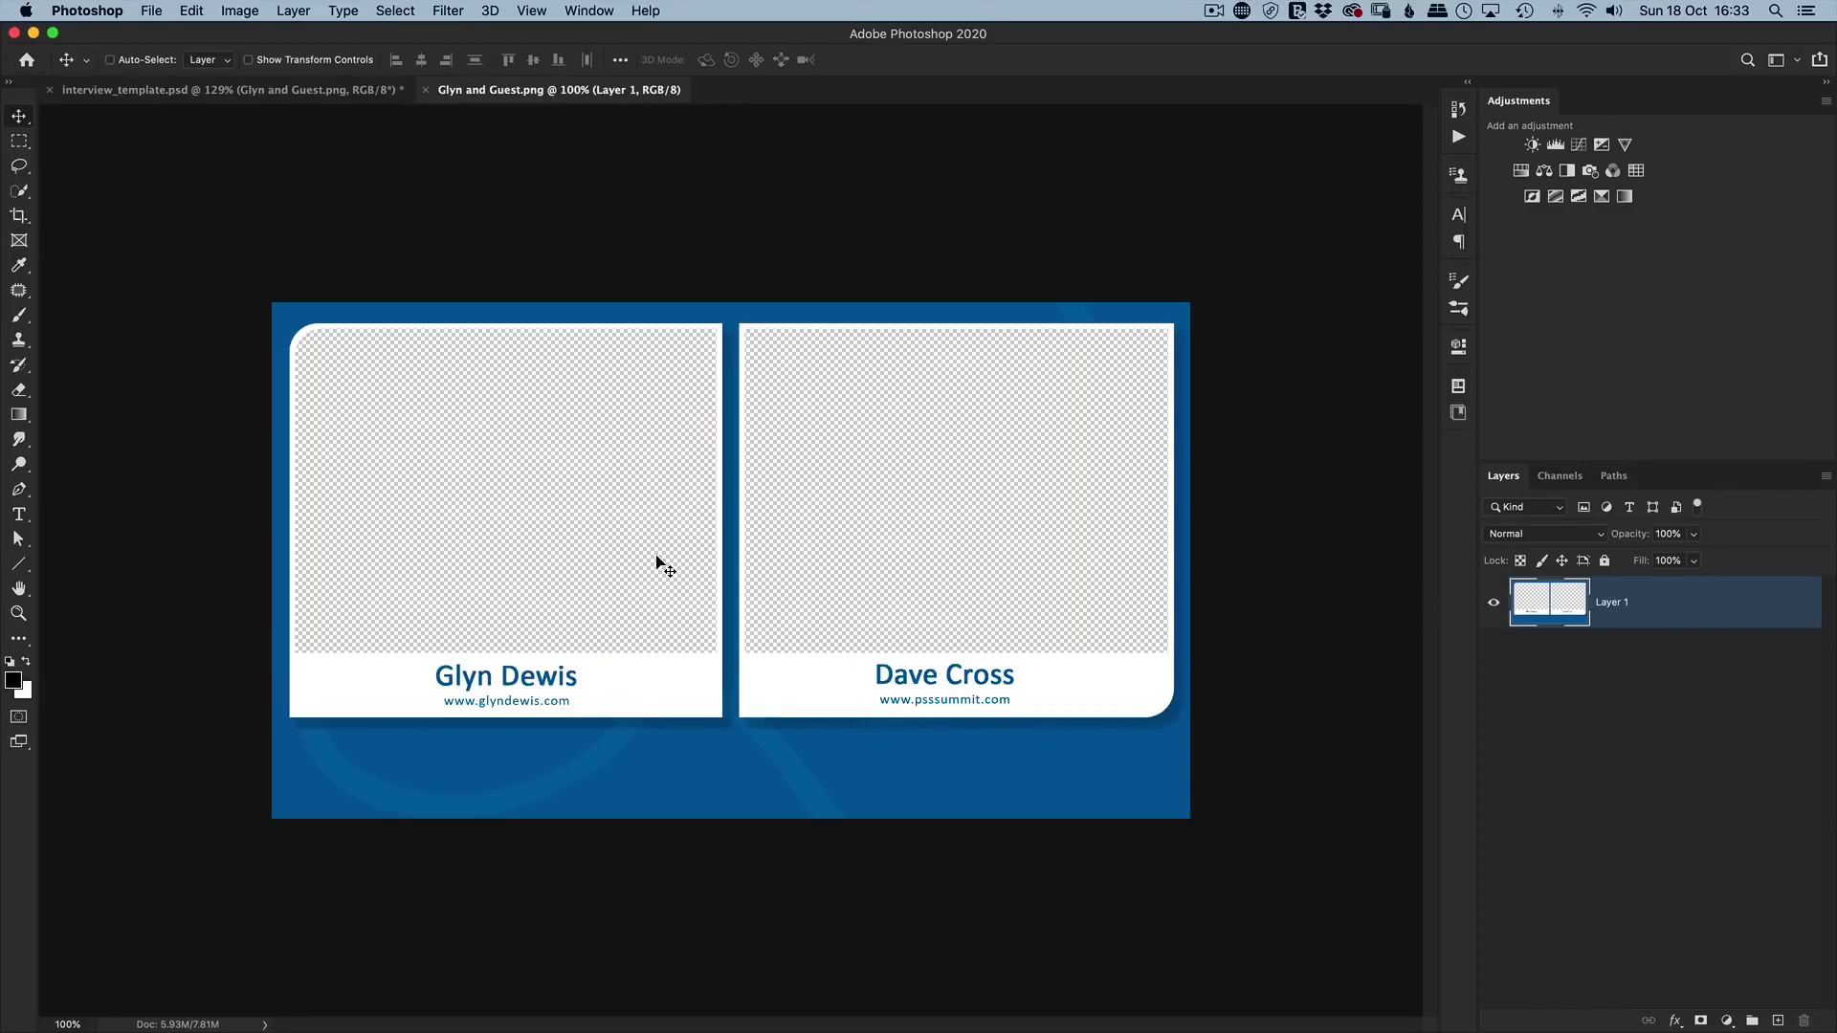
Verify Glyn and Guest.png measures 1920 × 1080 px without changes, then close that document.
{"action": "left_click", "coordinate": [240, 10]}
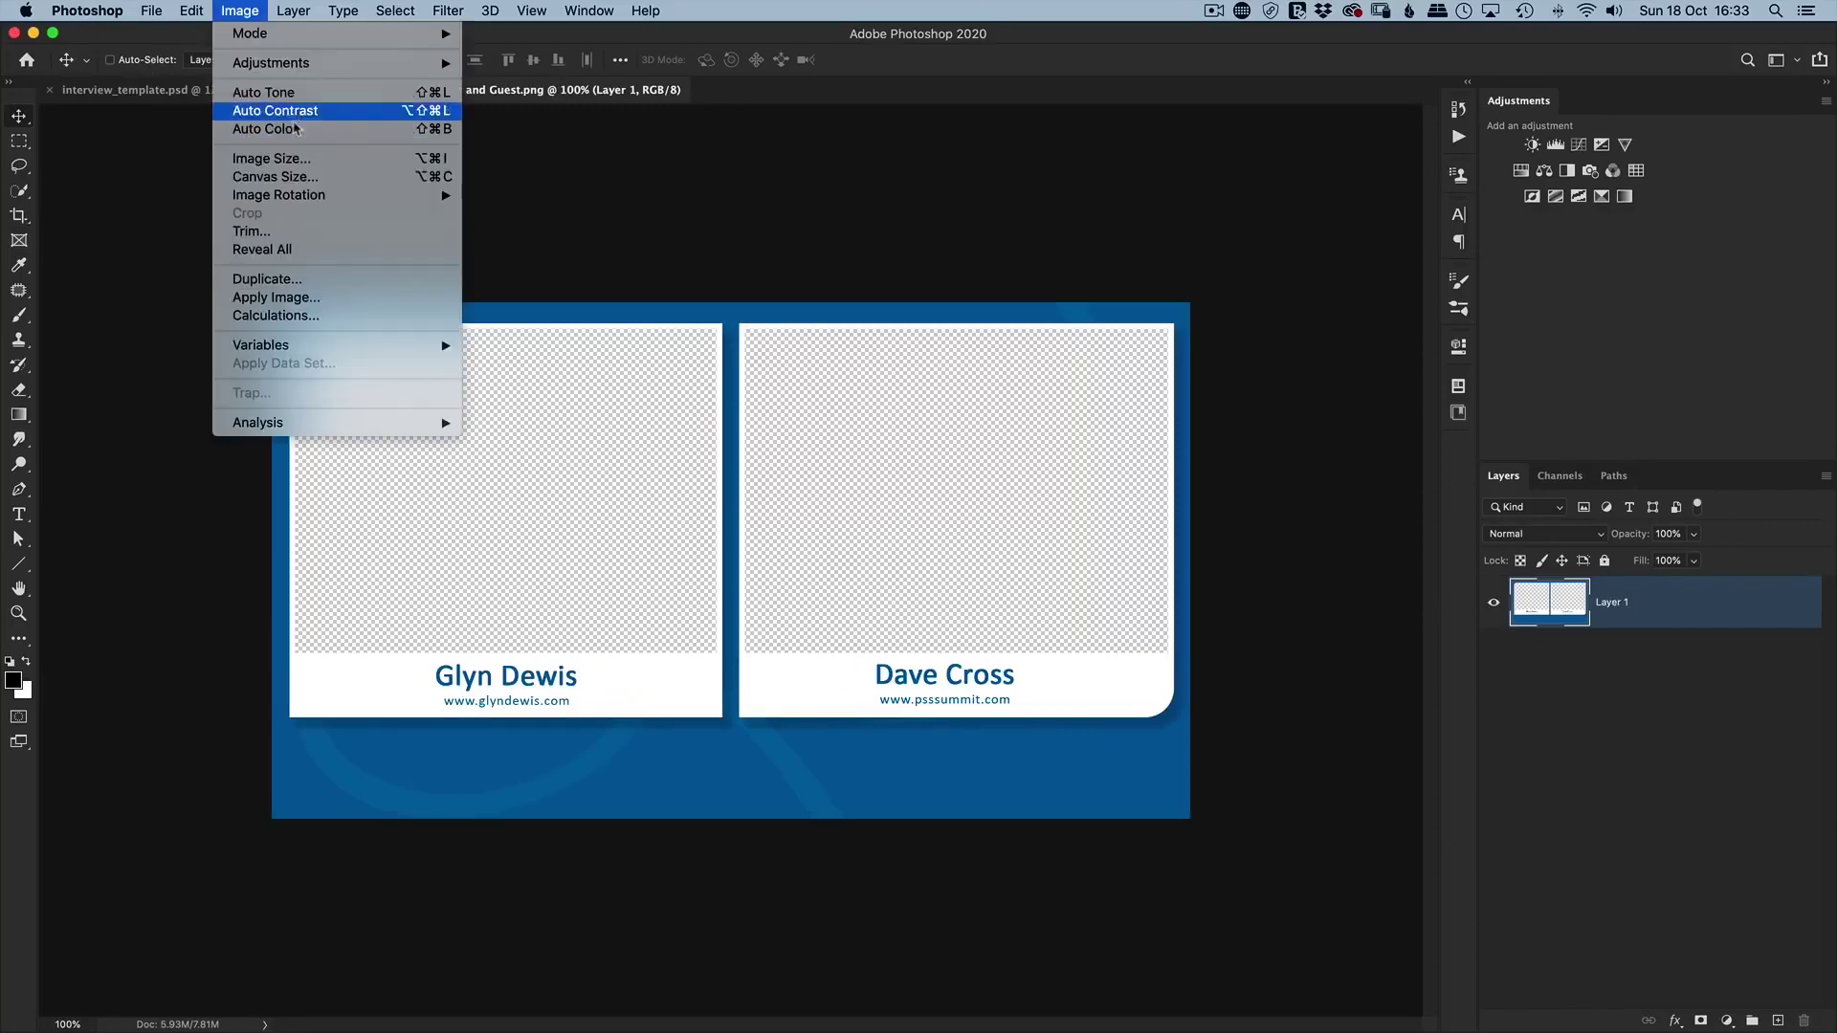
{"action": "left_click", "coordinate": [285, 160]}
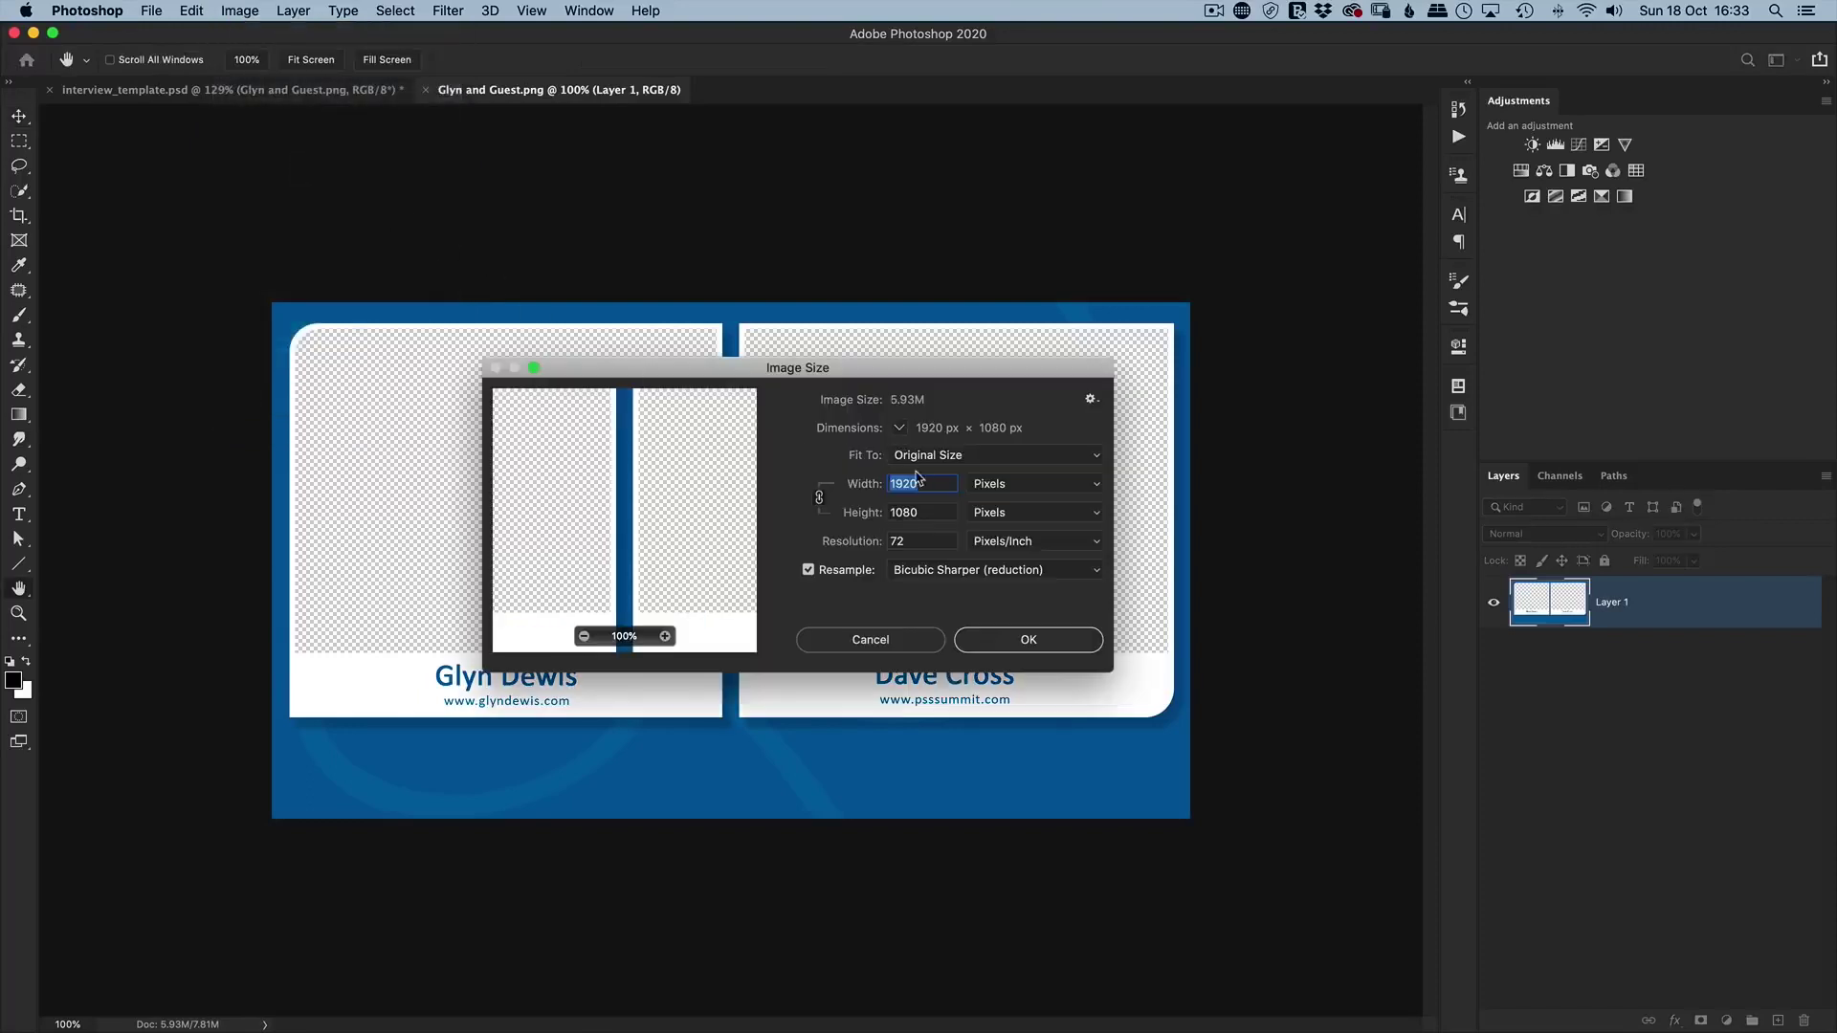
{"action": "left_click", "coordinate": [871, 639]}
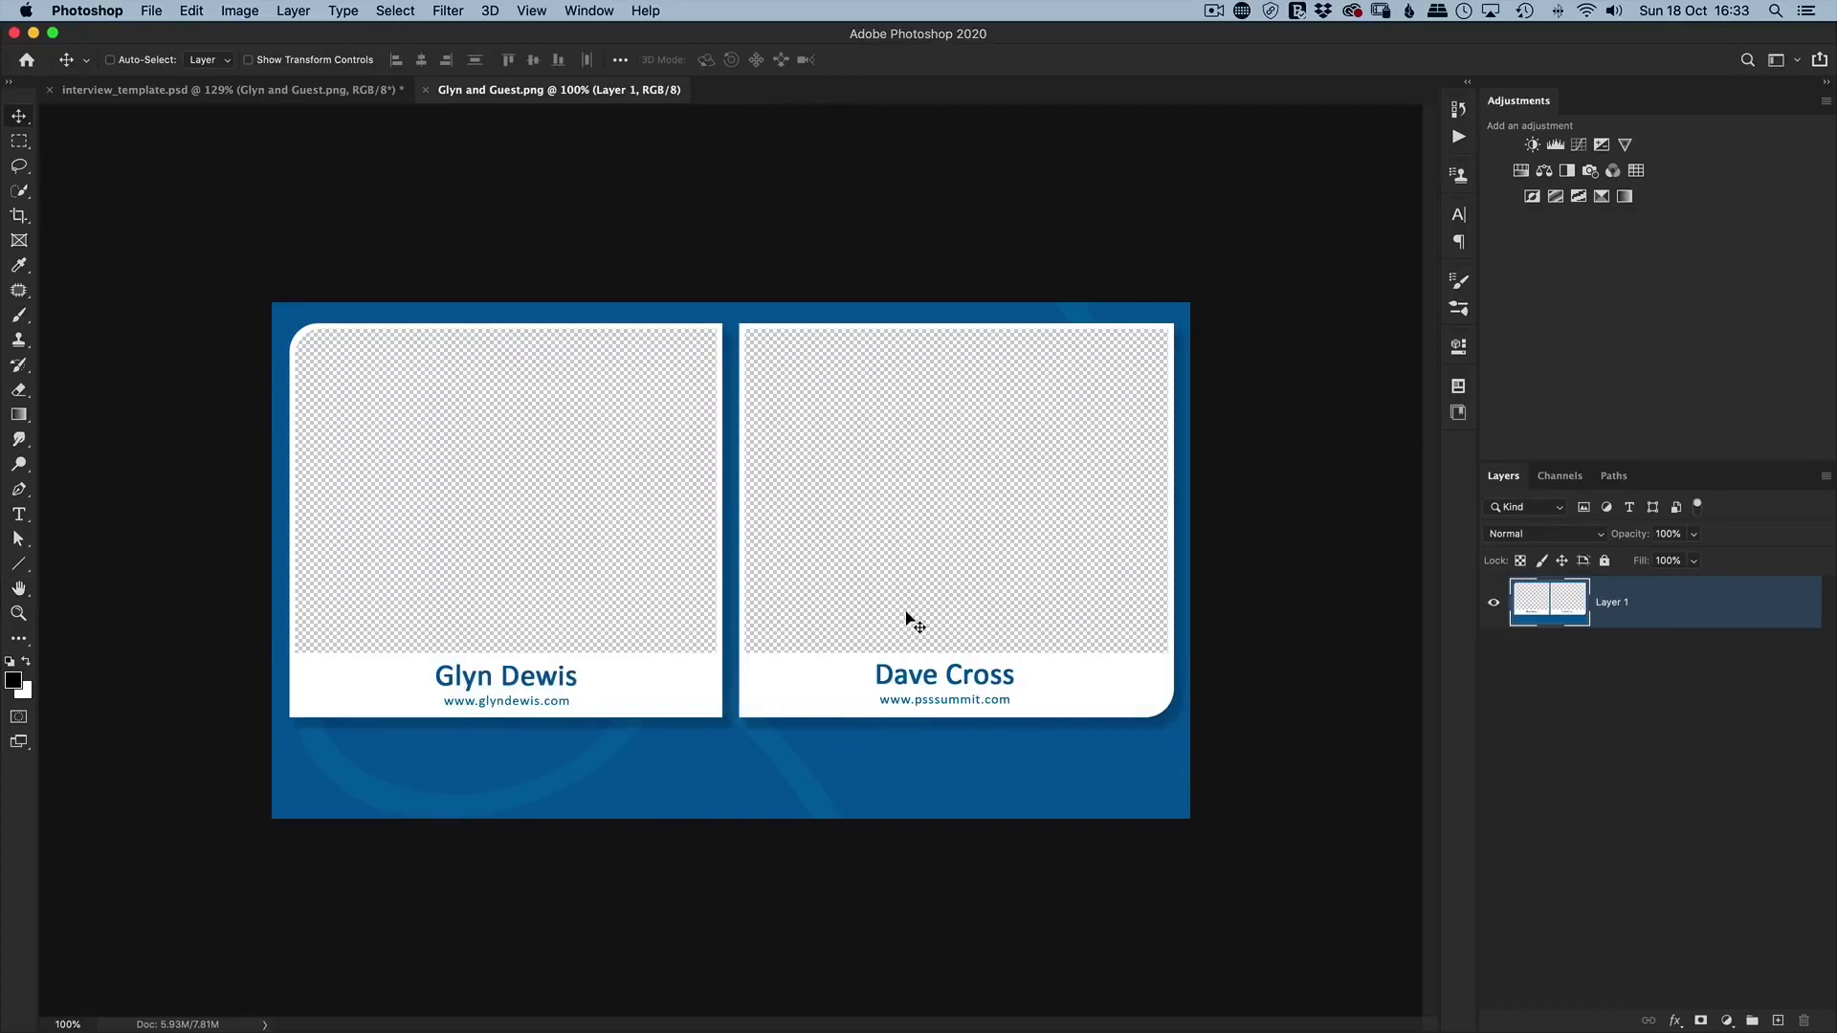
{"action": "left_click", "coordinate": [425, 90]}
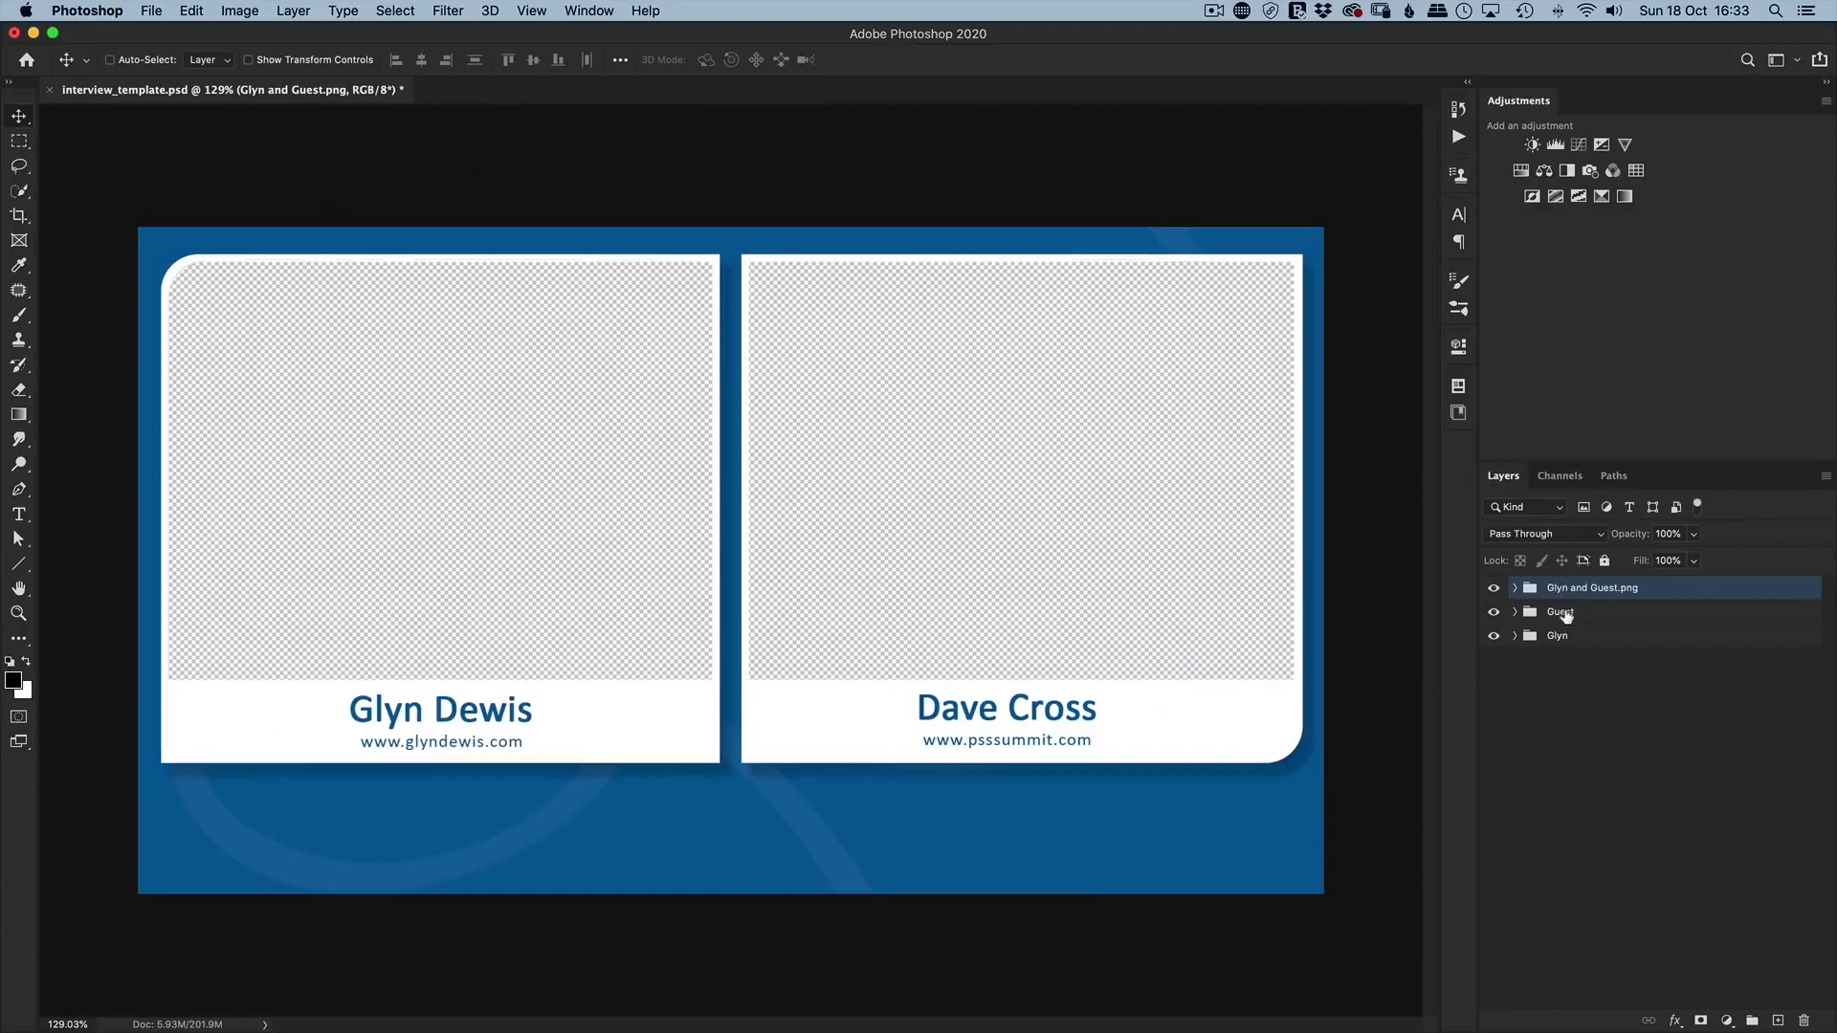
Hide the Glyn and Guest.png group and rename the Guest group to Guest.png.
{"action": "left_click", "coordinate": [1494, 587]}
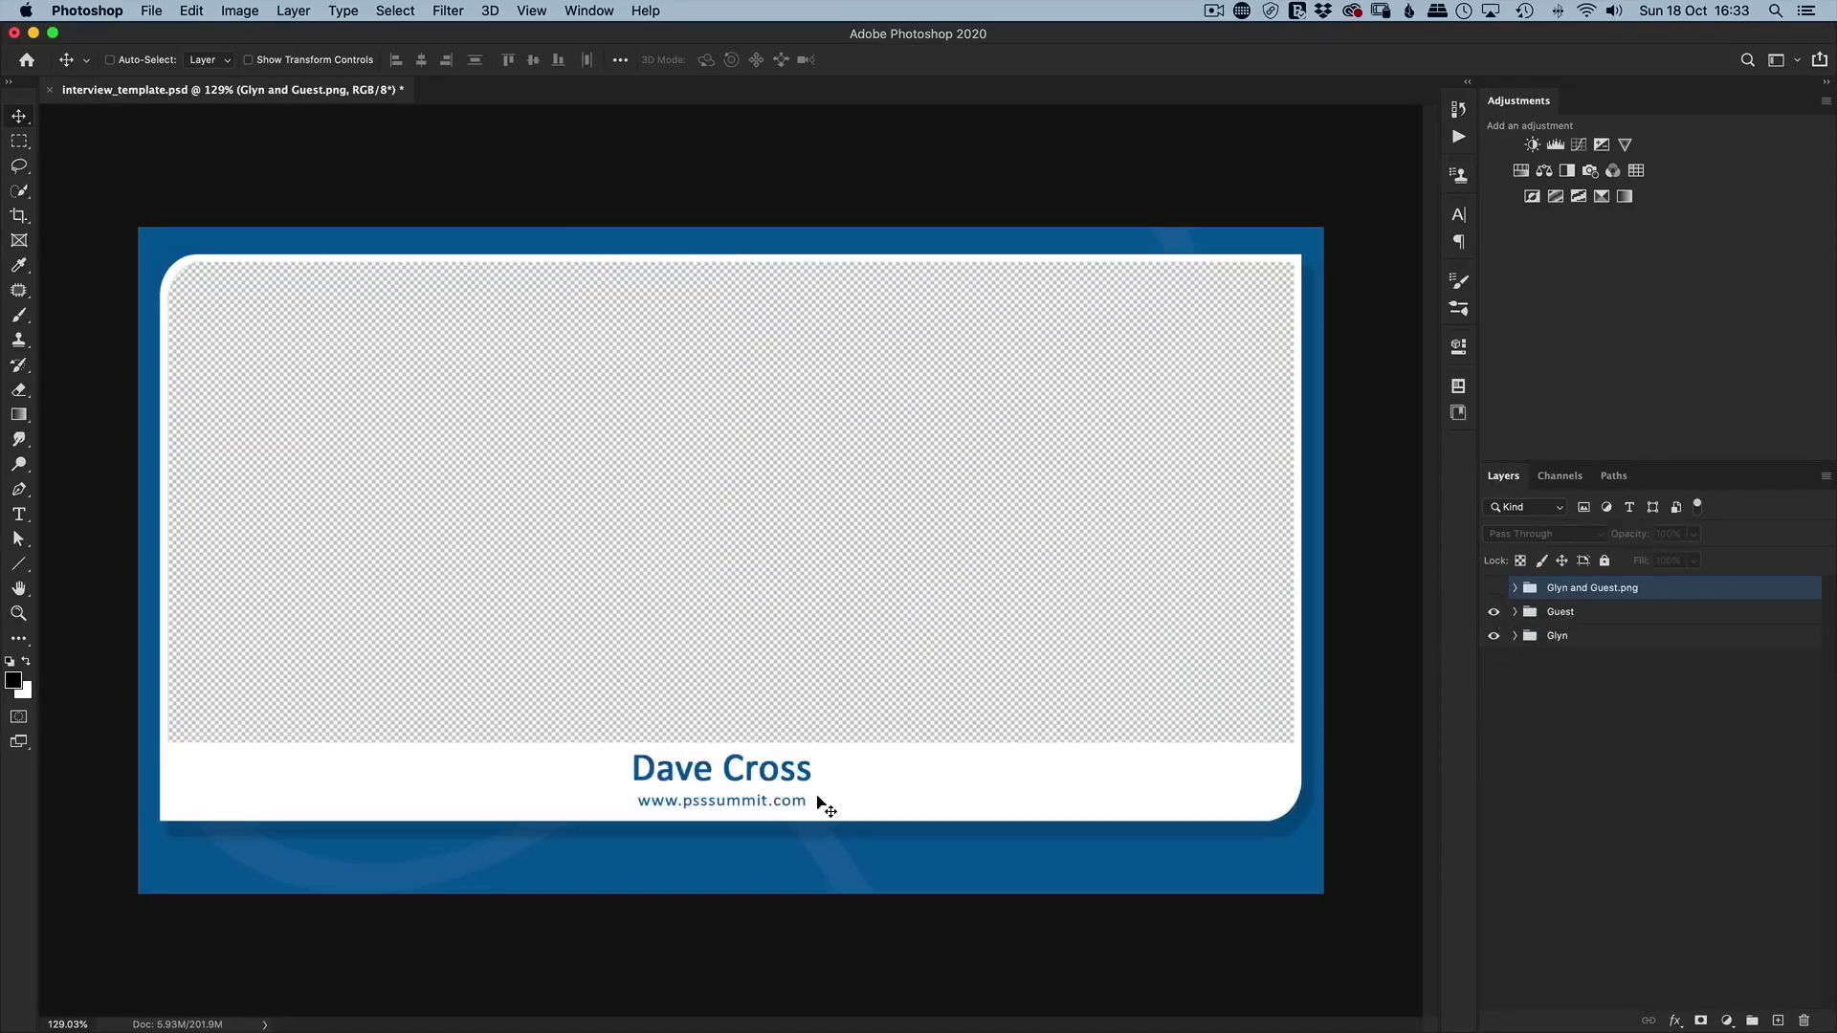
{"action": "left_click", "coordinate": [1557, 613]}
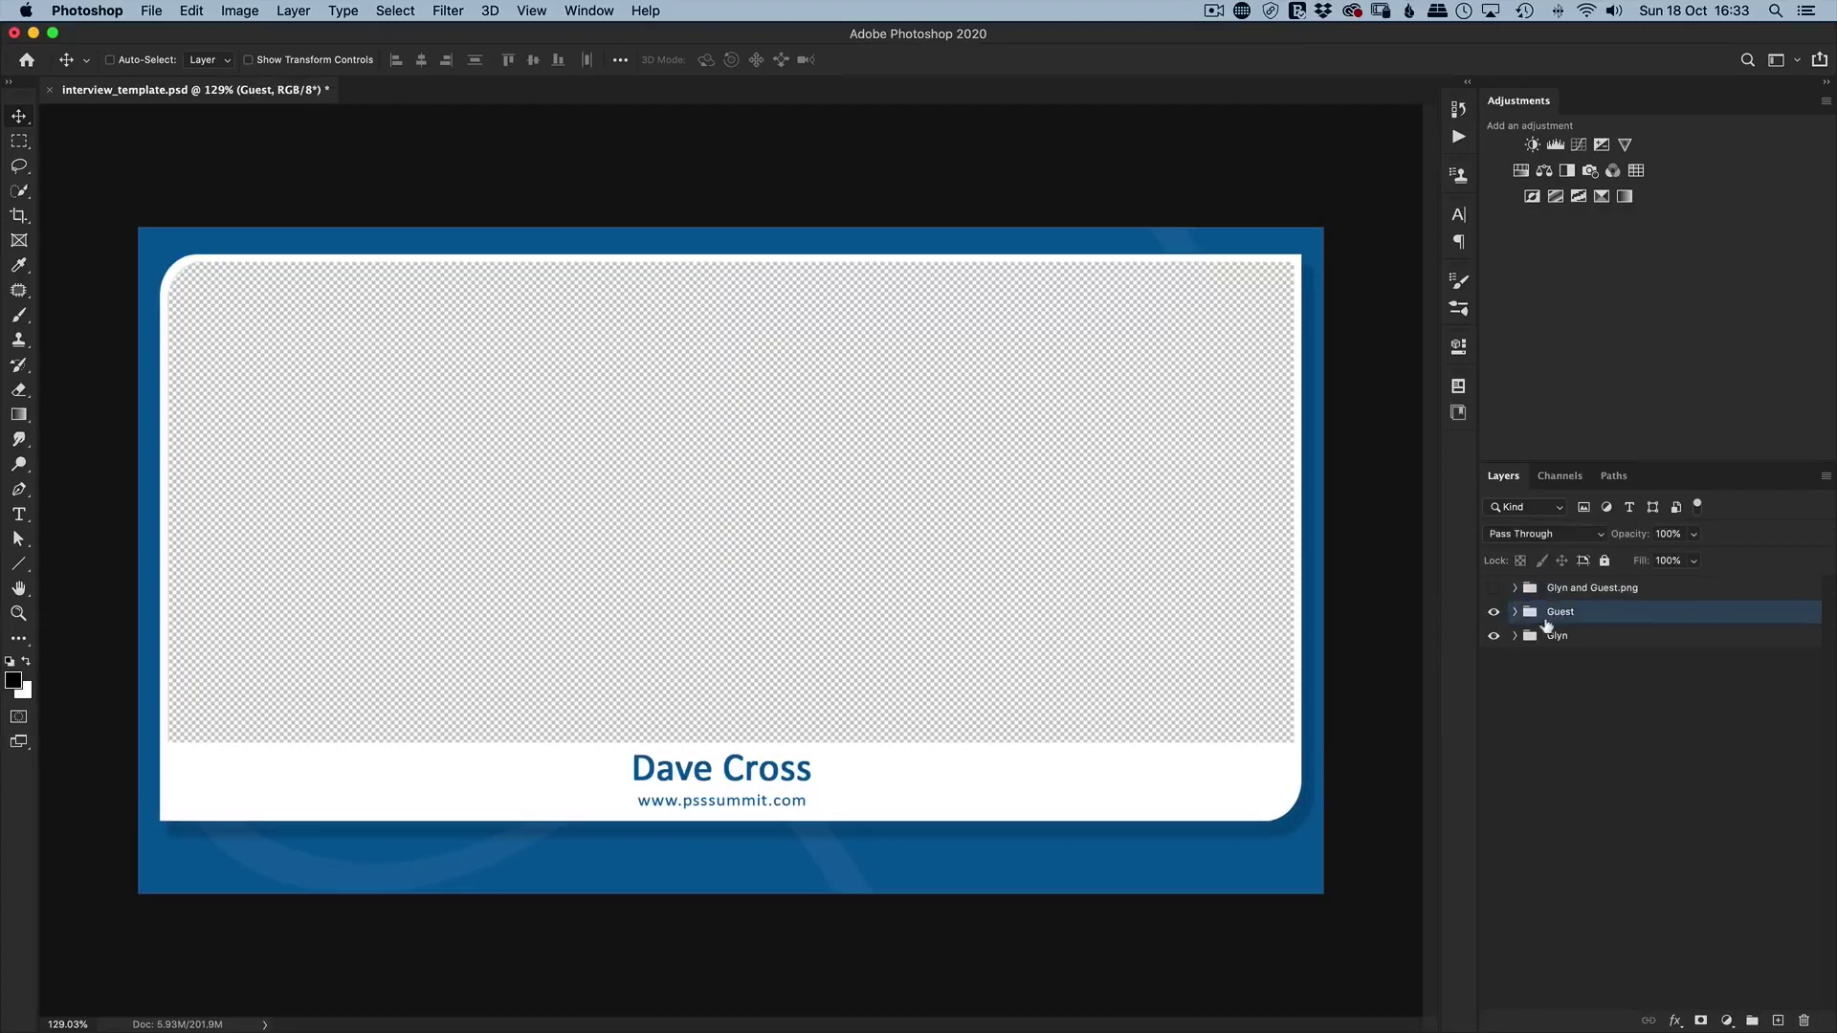
{"action": "double_click", "coordinate": [1572, 614]}
{"action": "key", "text": "Right"}
{"action": "type", "text": ".png"}
{"action": "key", "text": "Return"}
Inspect the interview_template-assets folder in the Open dialog without opening anything.
{"action": "left_click", "coordinate": [151, 12]}
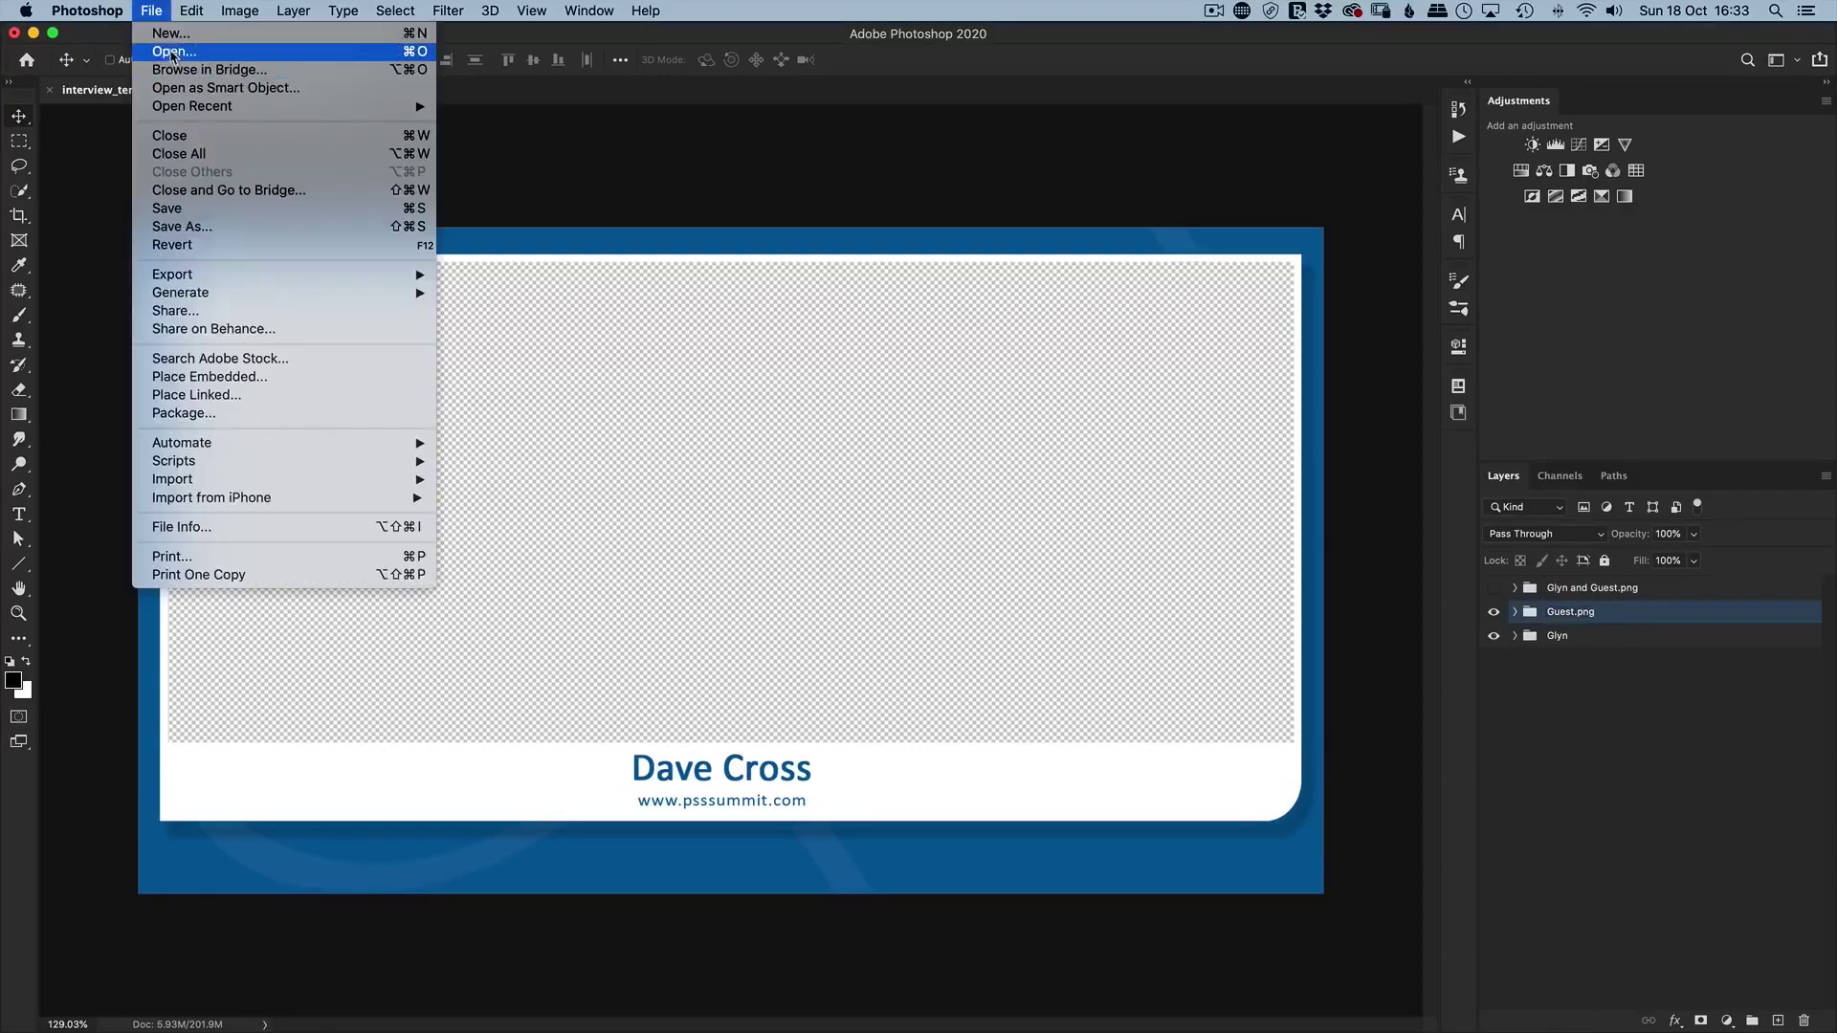
{"action": "left_click", "coordinate": [173, 52]}
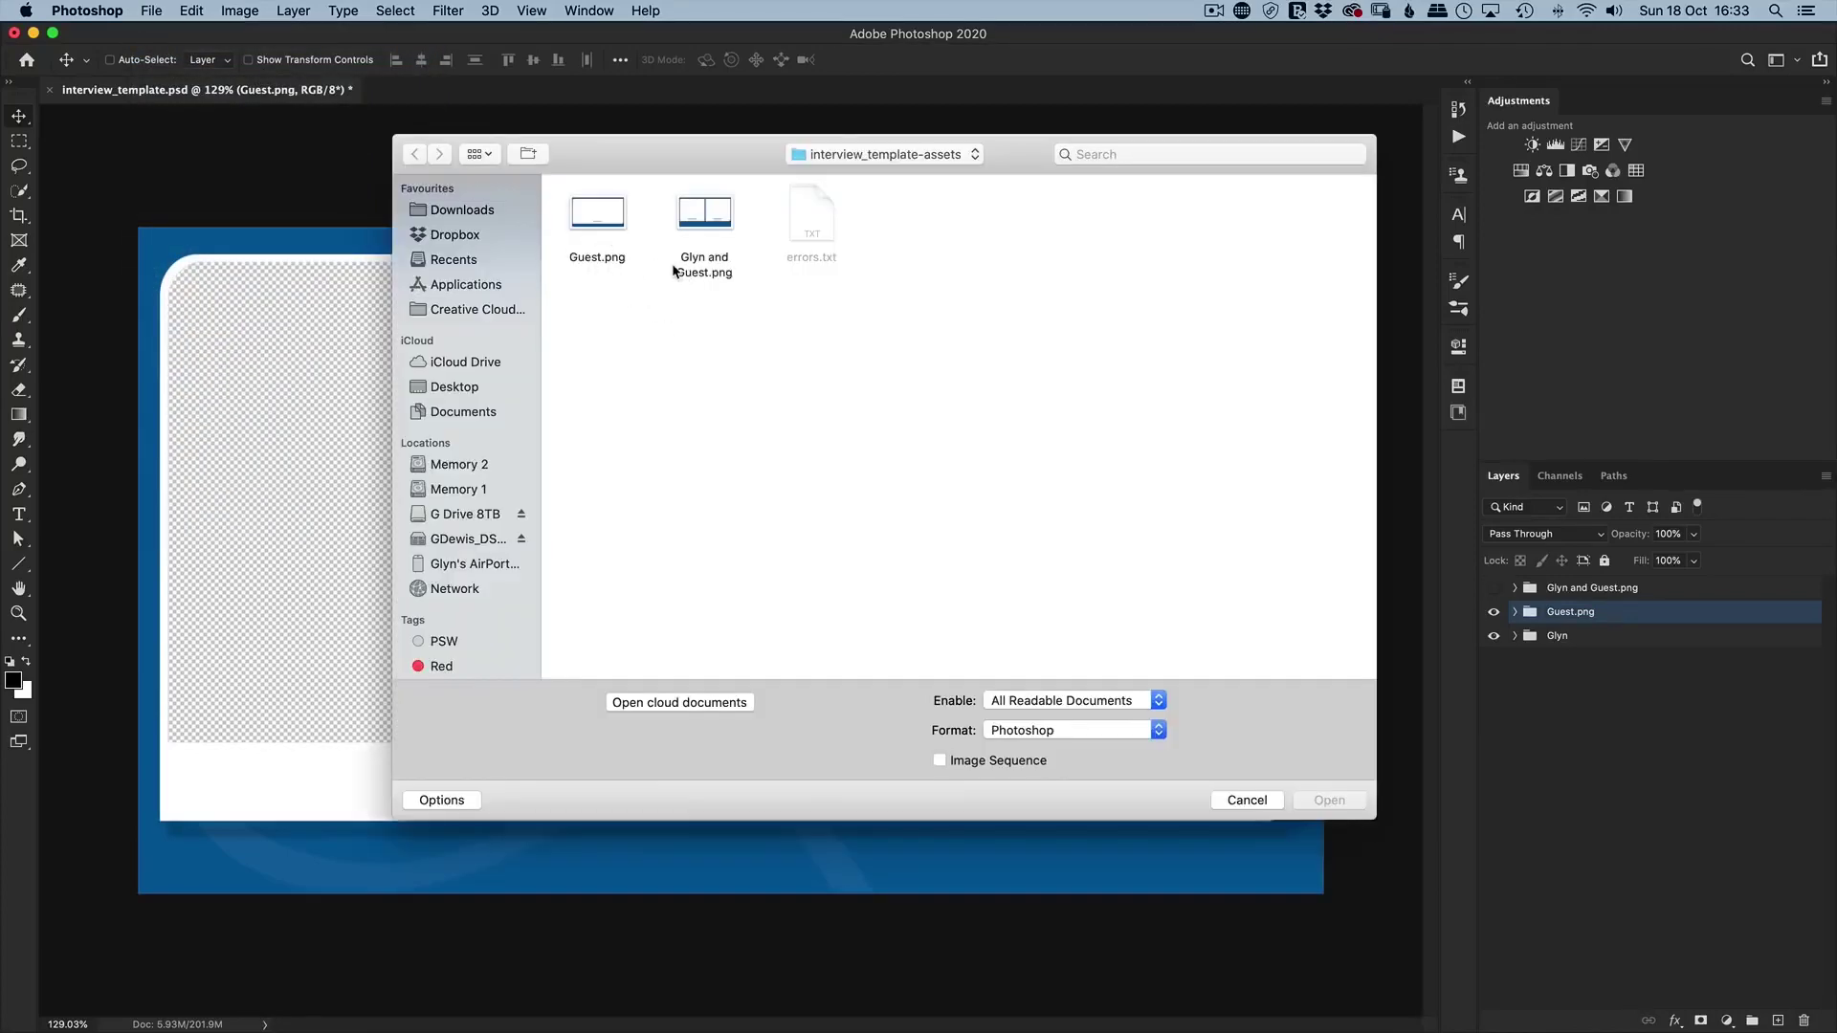
{"action": "left_click", "coordinate": [1246, 801]}
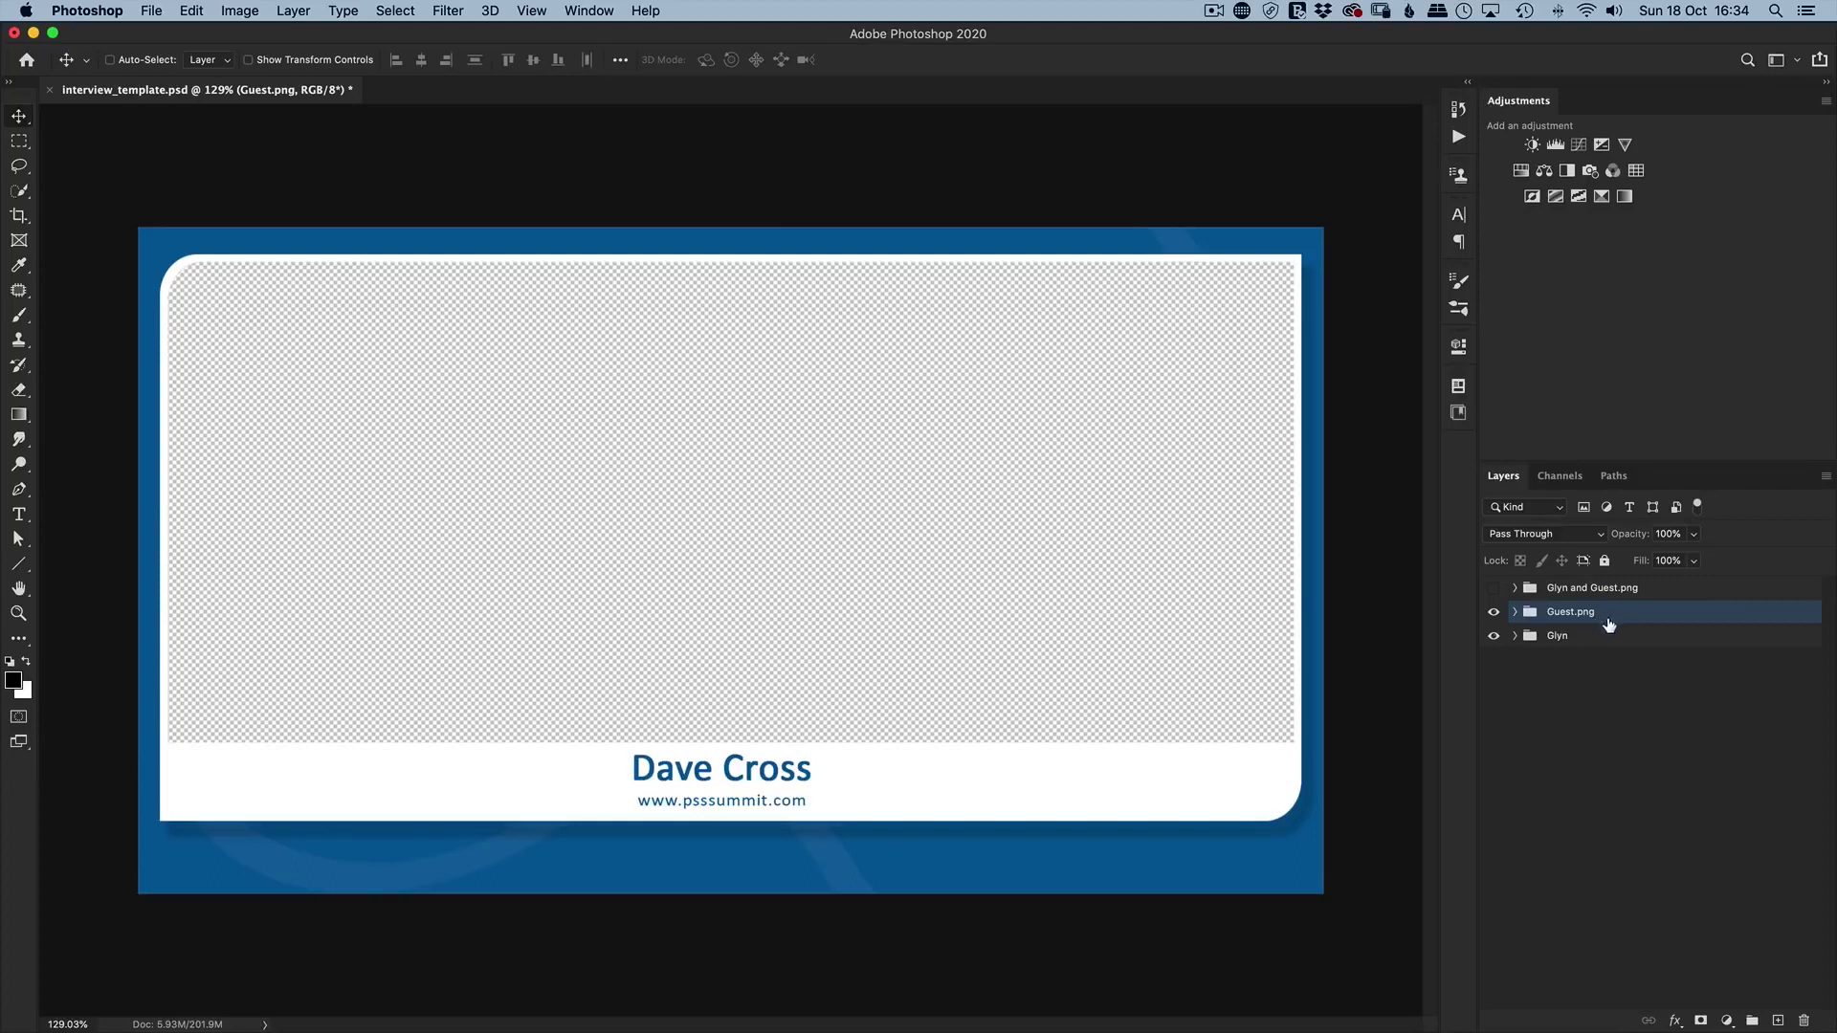
Rename the Glyn and Guest.png group to Glyn and Guest.jpg.
{"action": "left_click", "coordinate": [1638, 595]}
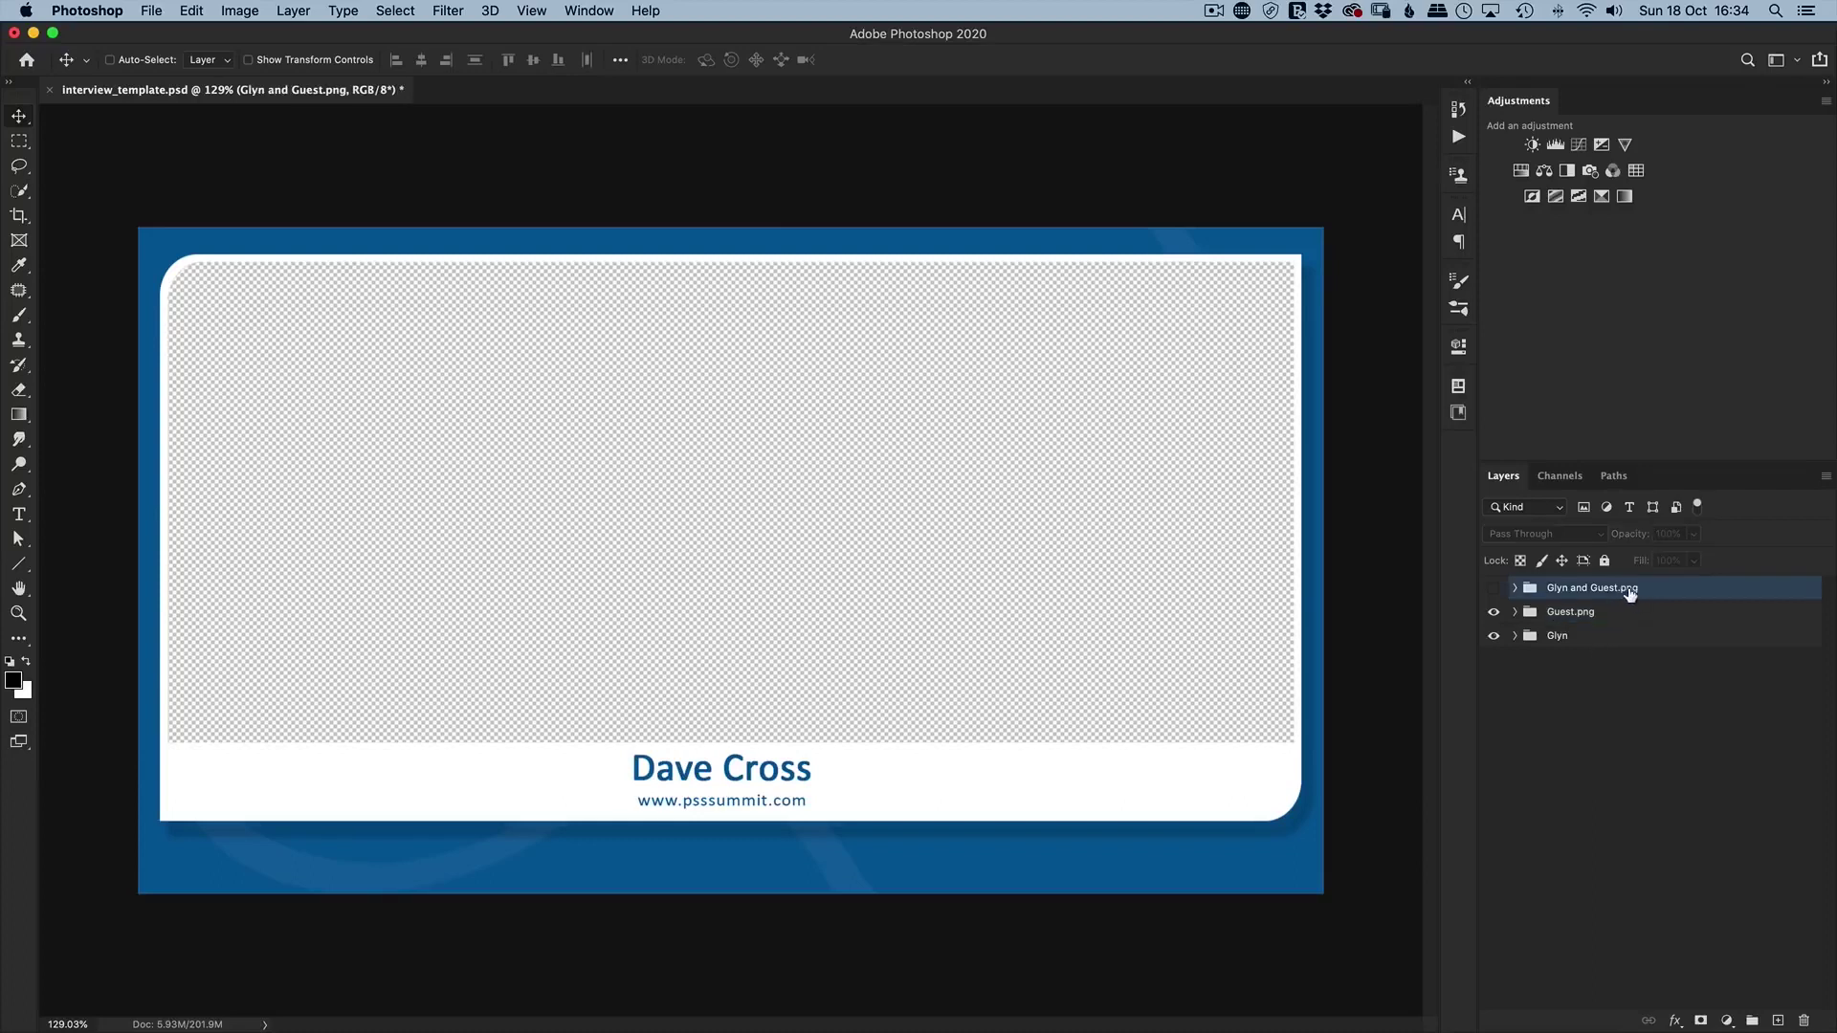
{"action": "double_click", "coordinate": [1637, 600]}
{"action": "key", "text": "Right"}
{"action": "key", "text": "BackSpace"}
{"action": "key", "text": "BackSpace"}
{"action": "key", "text": "BackSpace"}
{"action": "type", "text": "jpg"}
{"action": "key", "text": "Return"}
{"action": "left_click", "coordinate": [151, 12]}
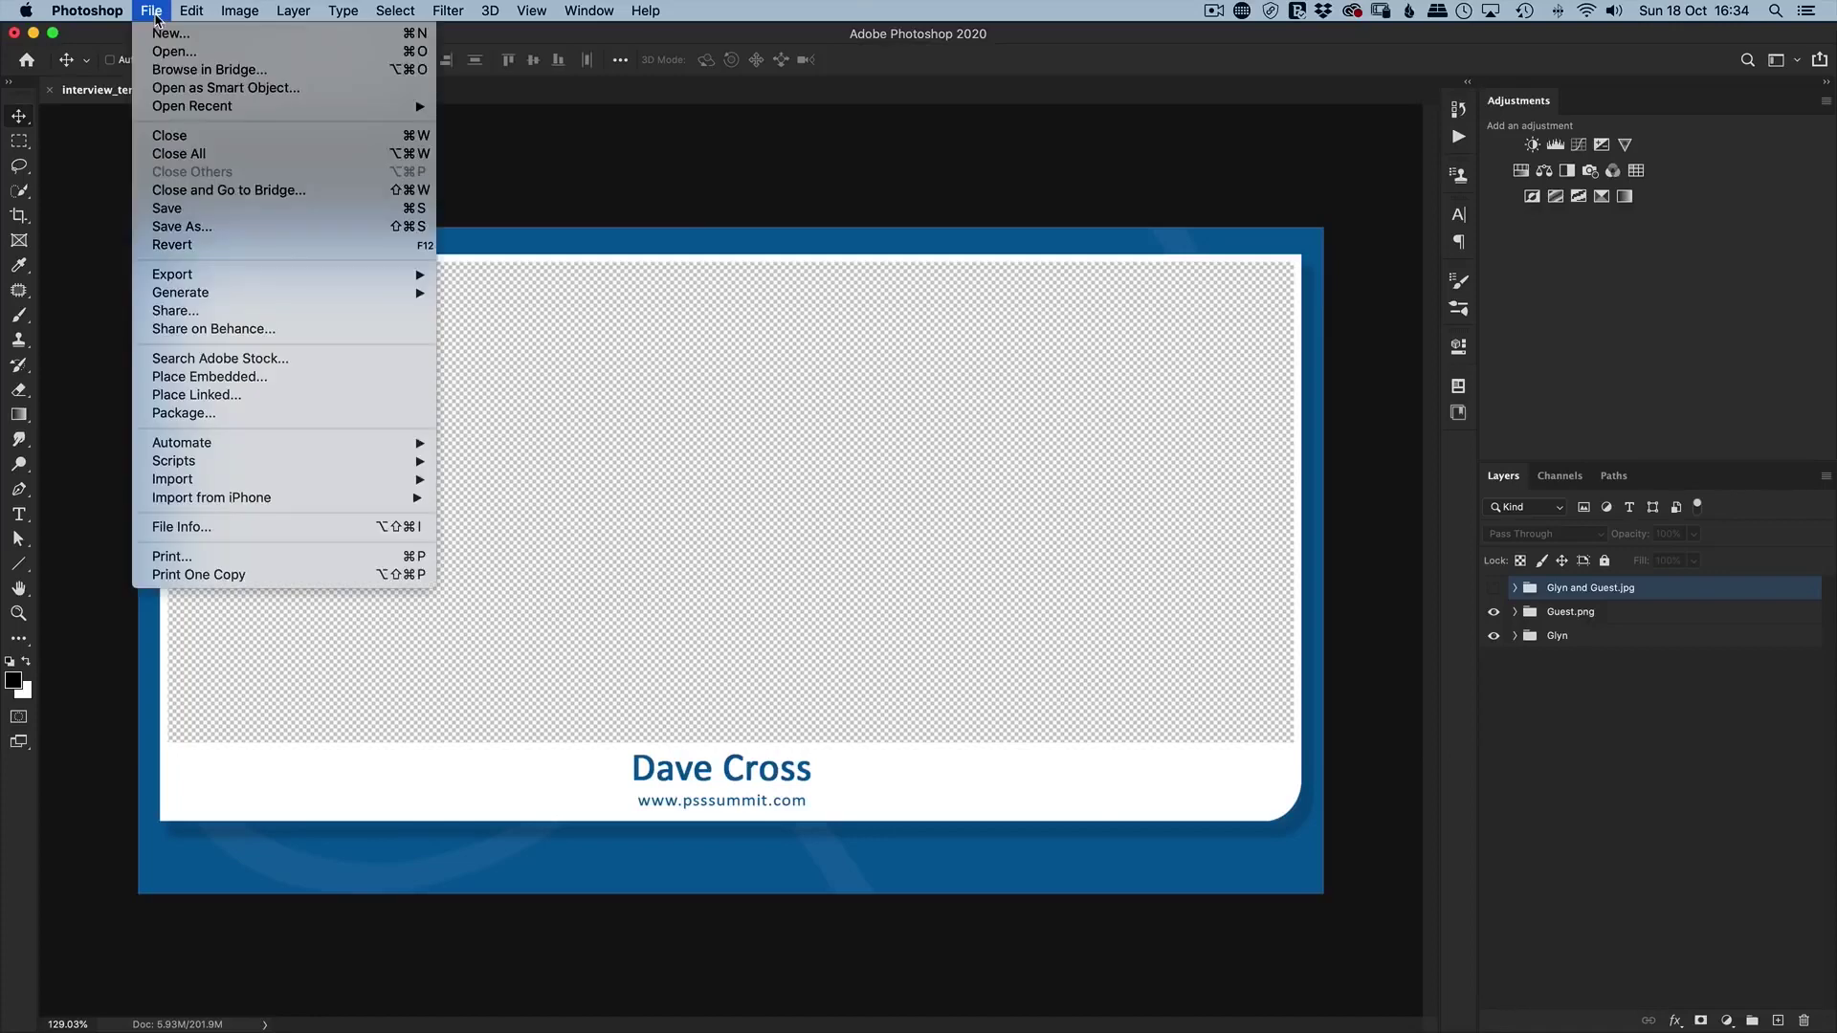
{"action": "left_click", "coordinate": [168, 48]}
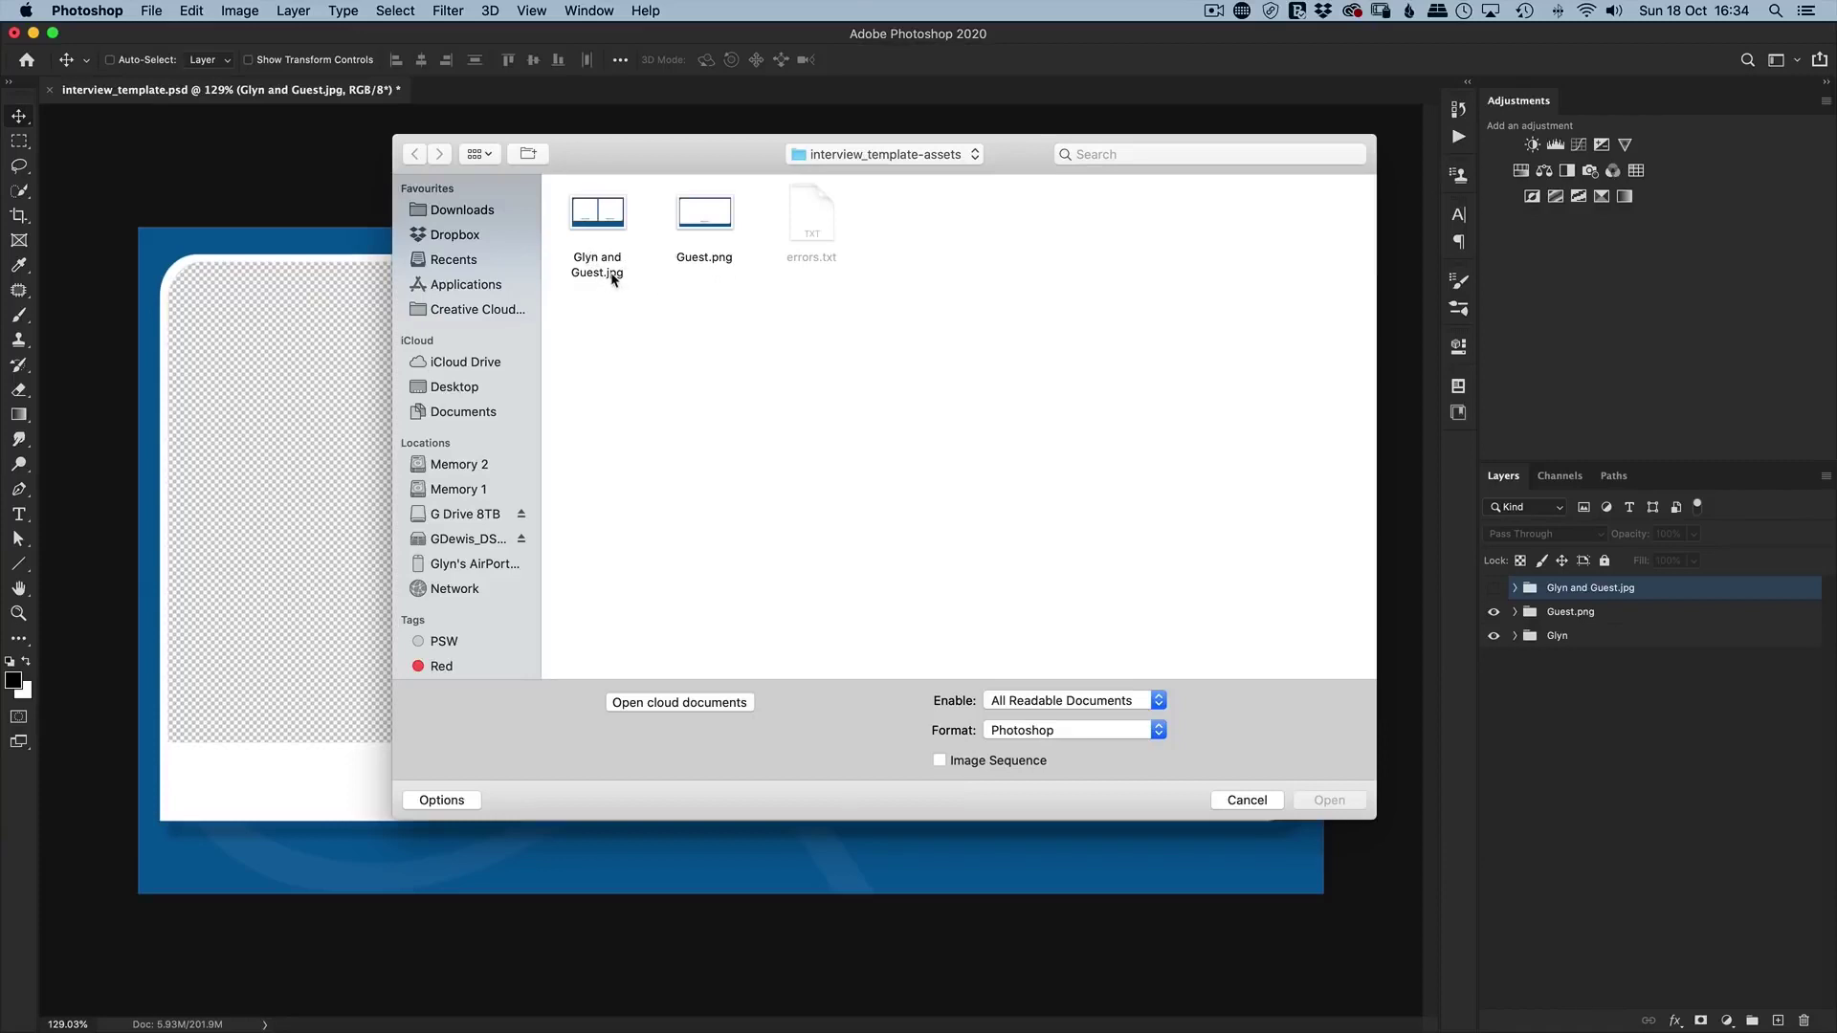
{"action": "left_click", "coordinate": [1241, 801]}
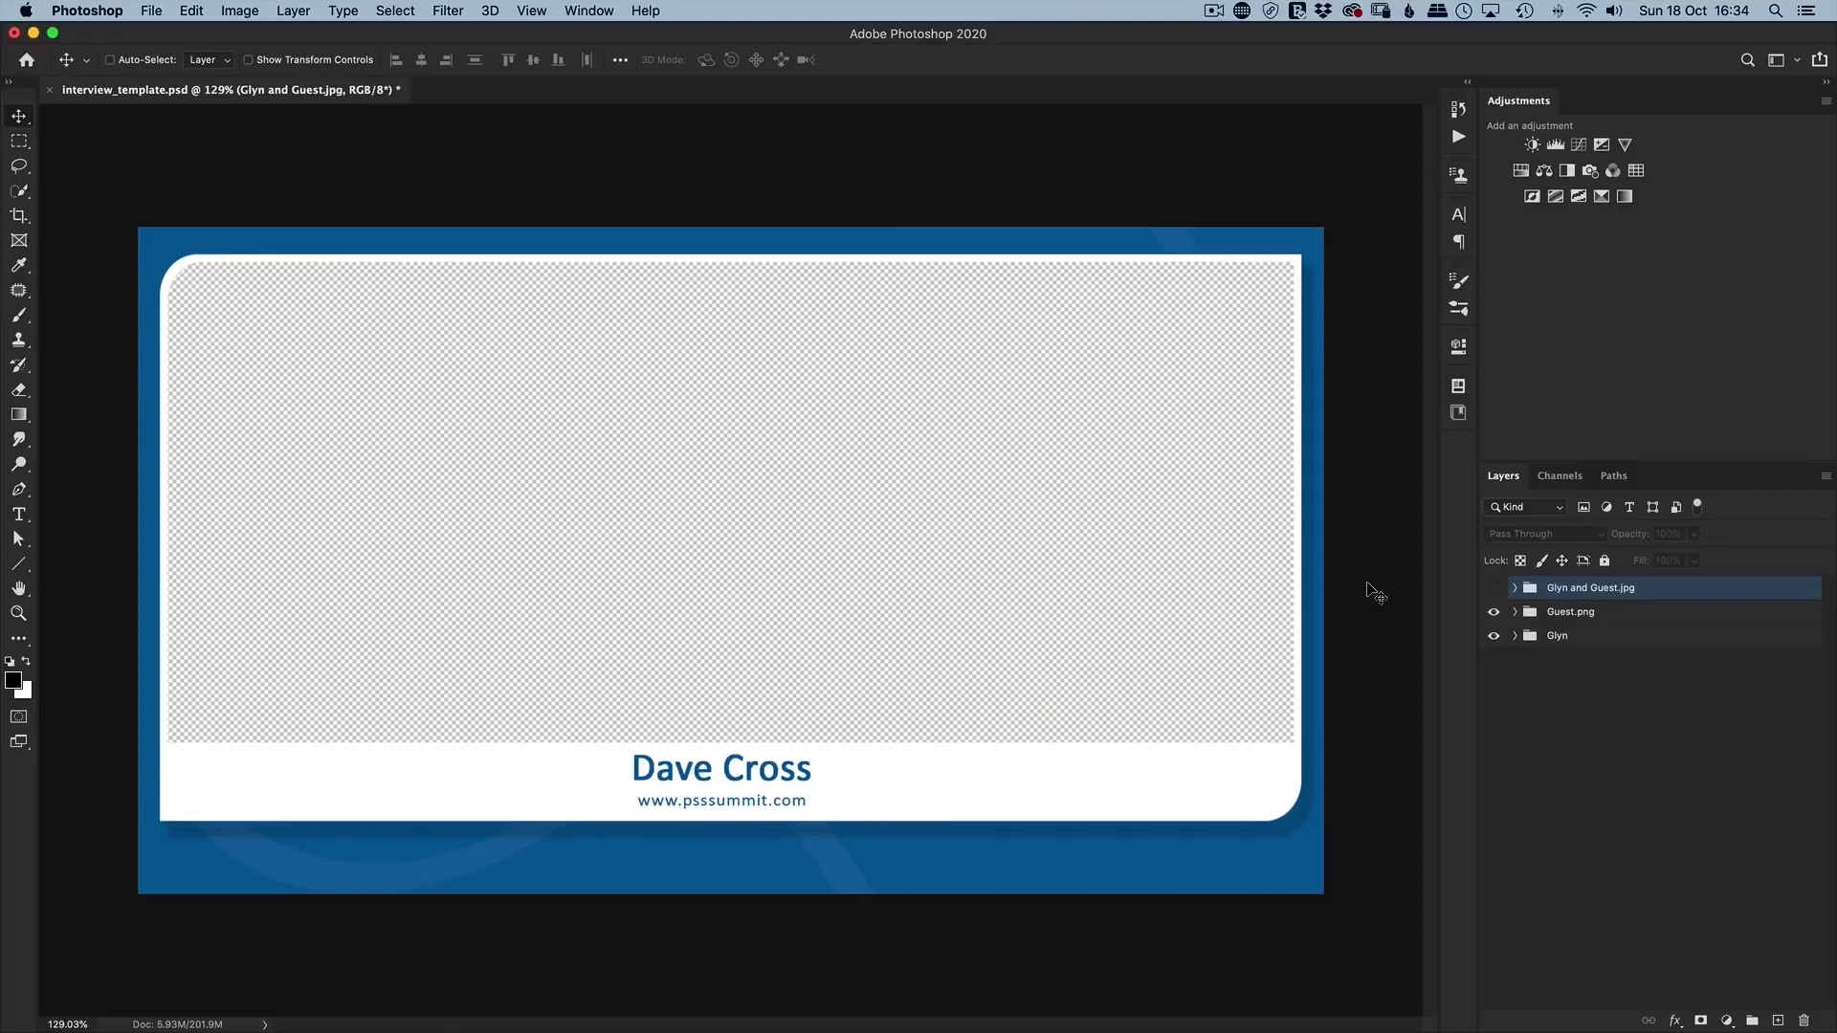
Rename the Glyn and Guest.jpg group to plain Glyn and Guest.
{"action": "double_click", "coordinate": [1624, 590]}
{"action": "key", "text": "Right"}
{"action": "key", "text": "Return"}
Check the assets folder's exported files, then make the Glyn and Guest group visible again.
{"action": "left_click", "coordinate": [151, 10]}
{"action": "left_click", "coordinate": [173, 53]}
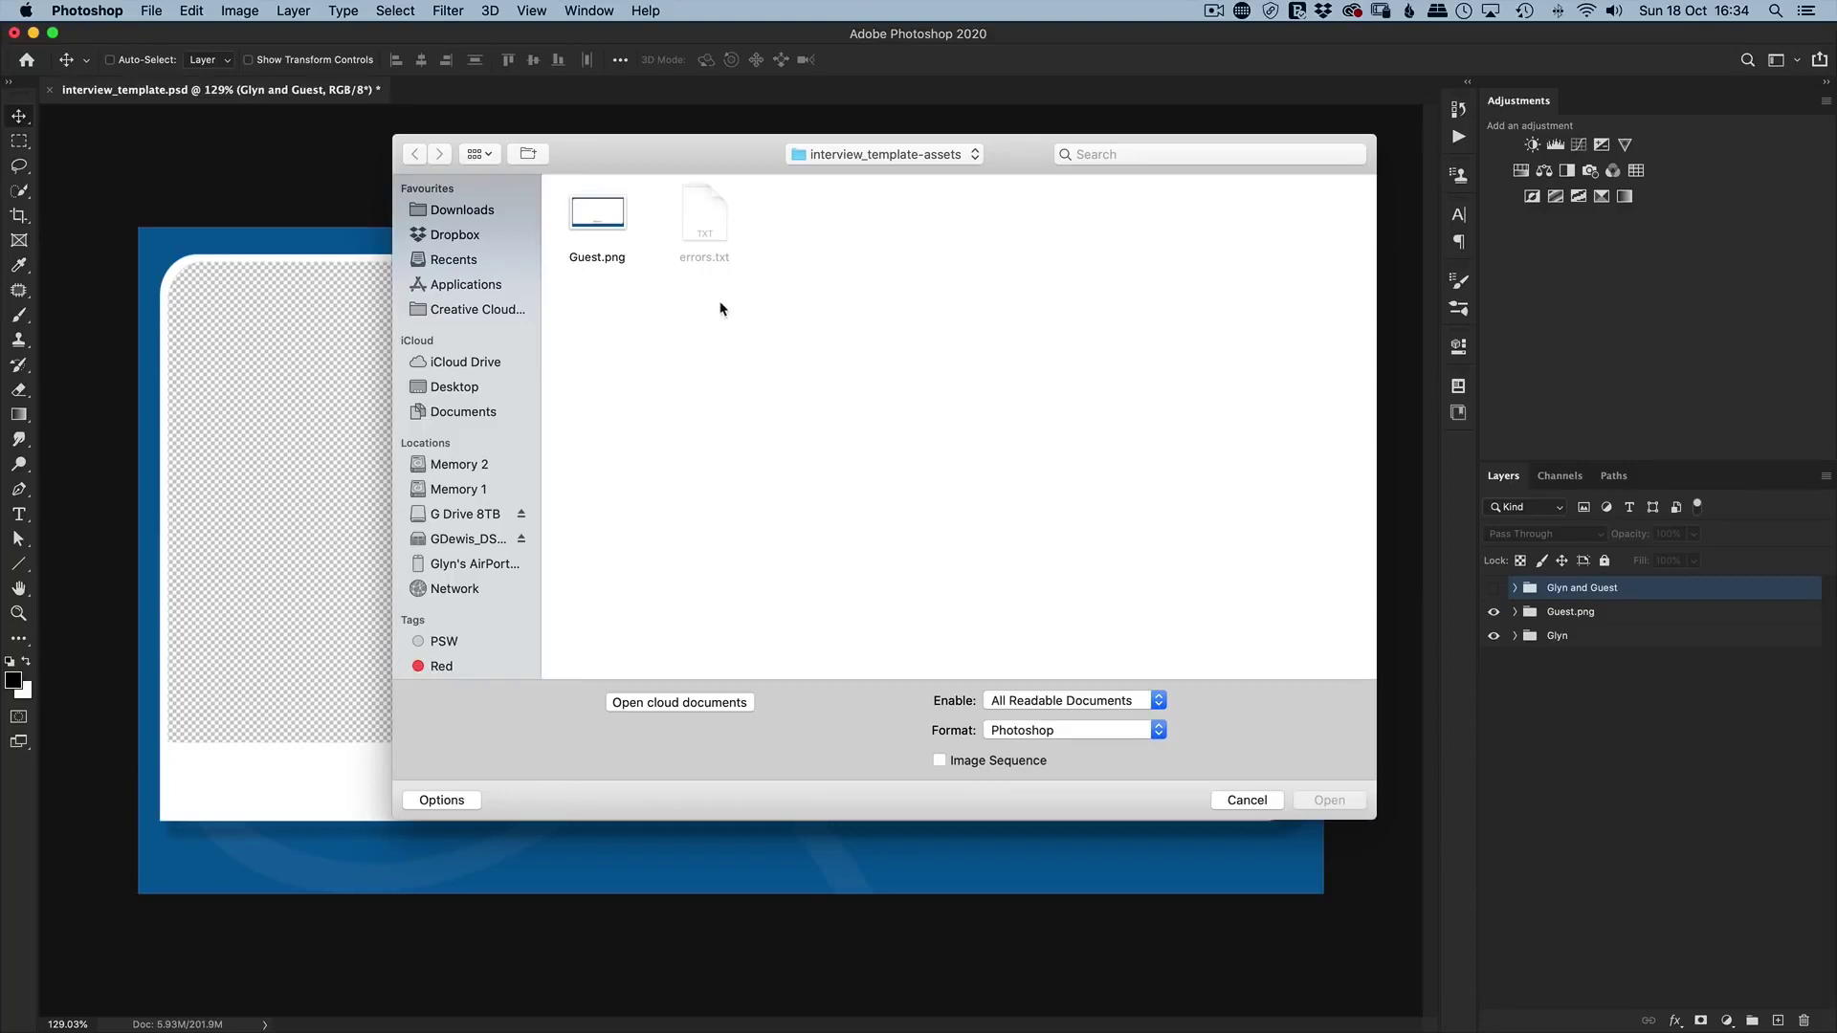
{"action": "left_click", "coordinate": [1247, 800]}
{"action": "left_click", "coordinate": [1493, 588]}
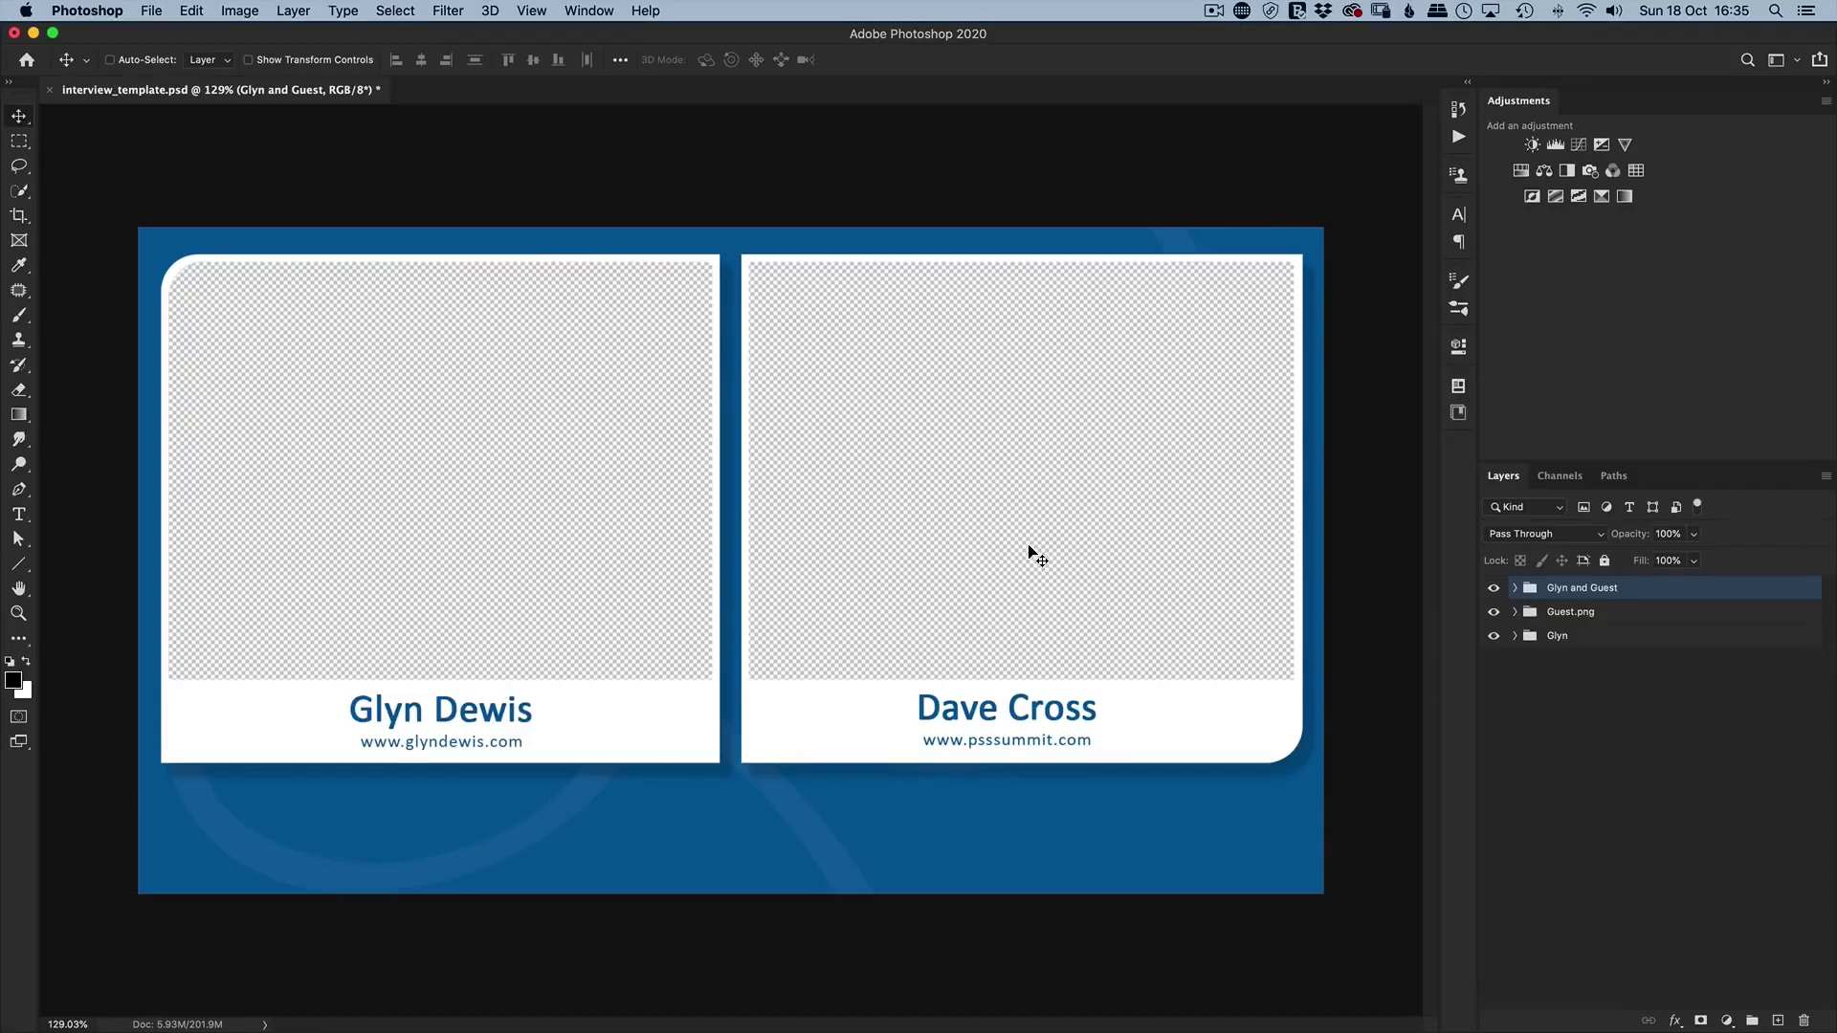
{"action": "left_click", "coordinate": [1515, 588]}
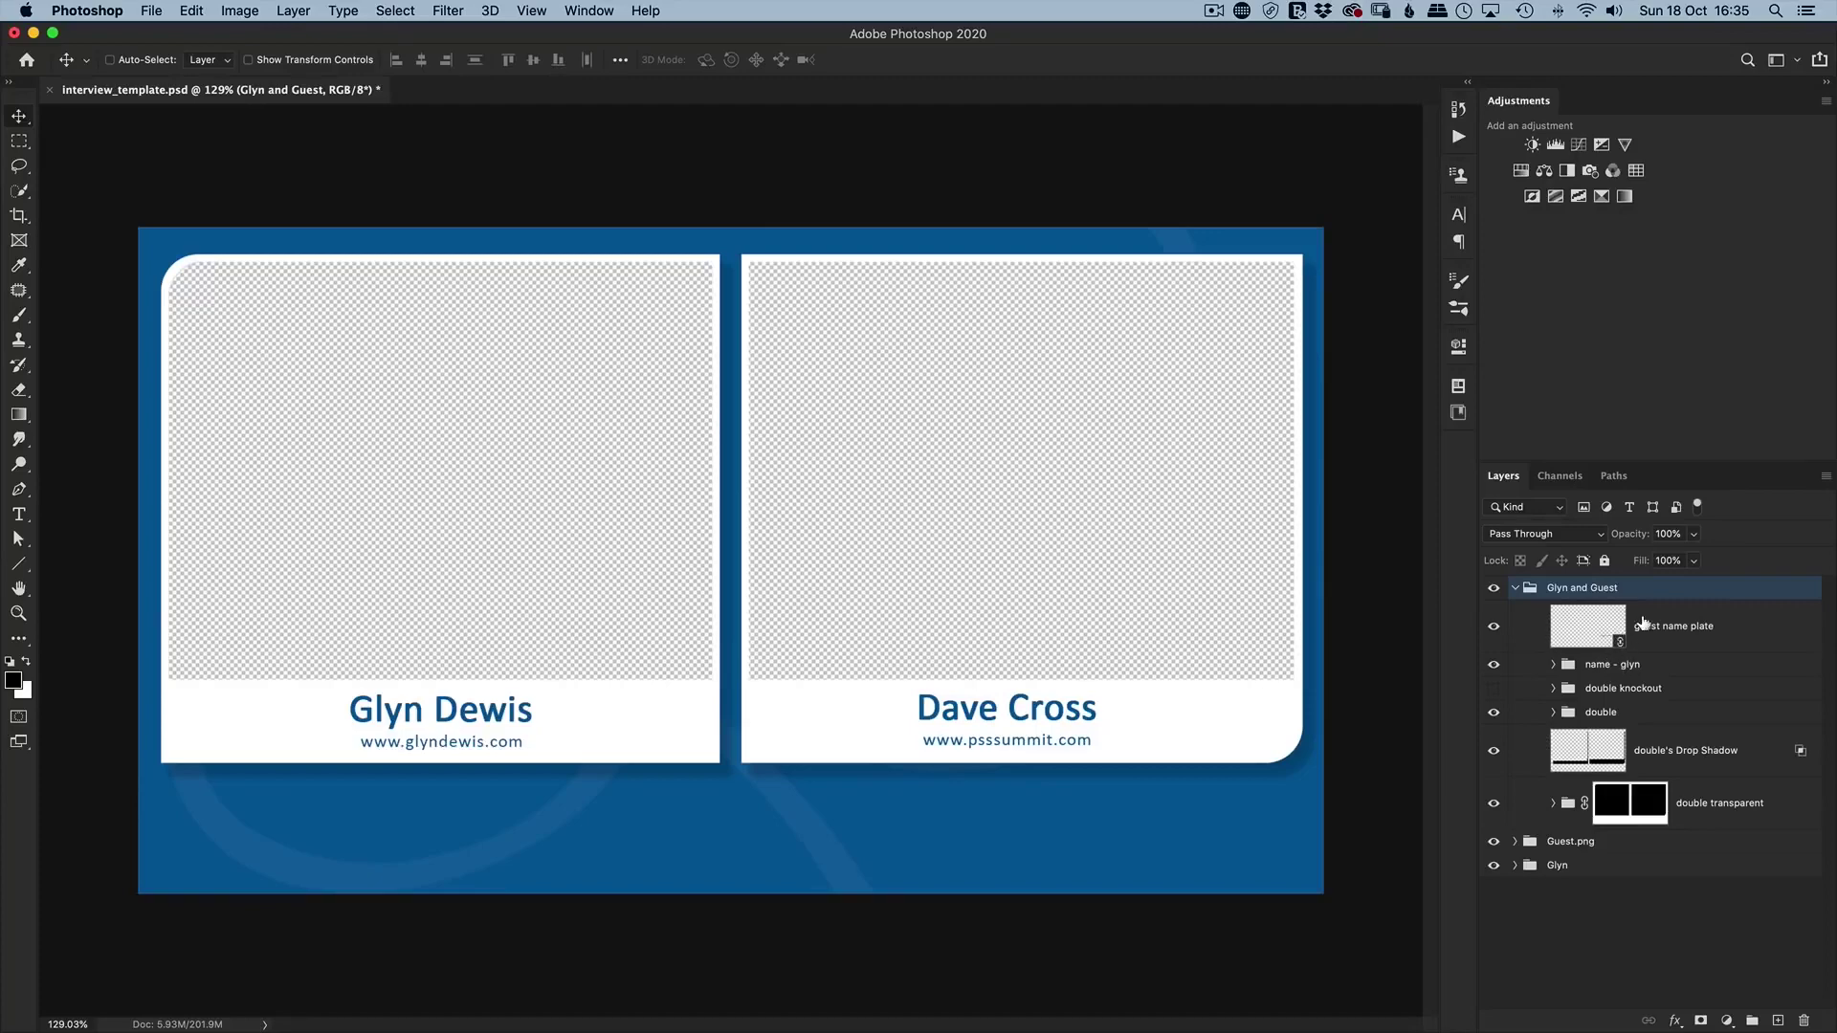
{"action": "left_click", "coordinate": [1708, 630]}
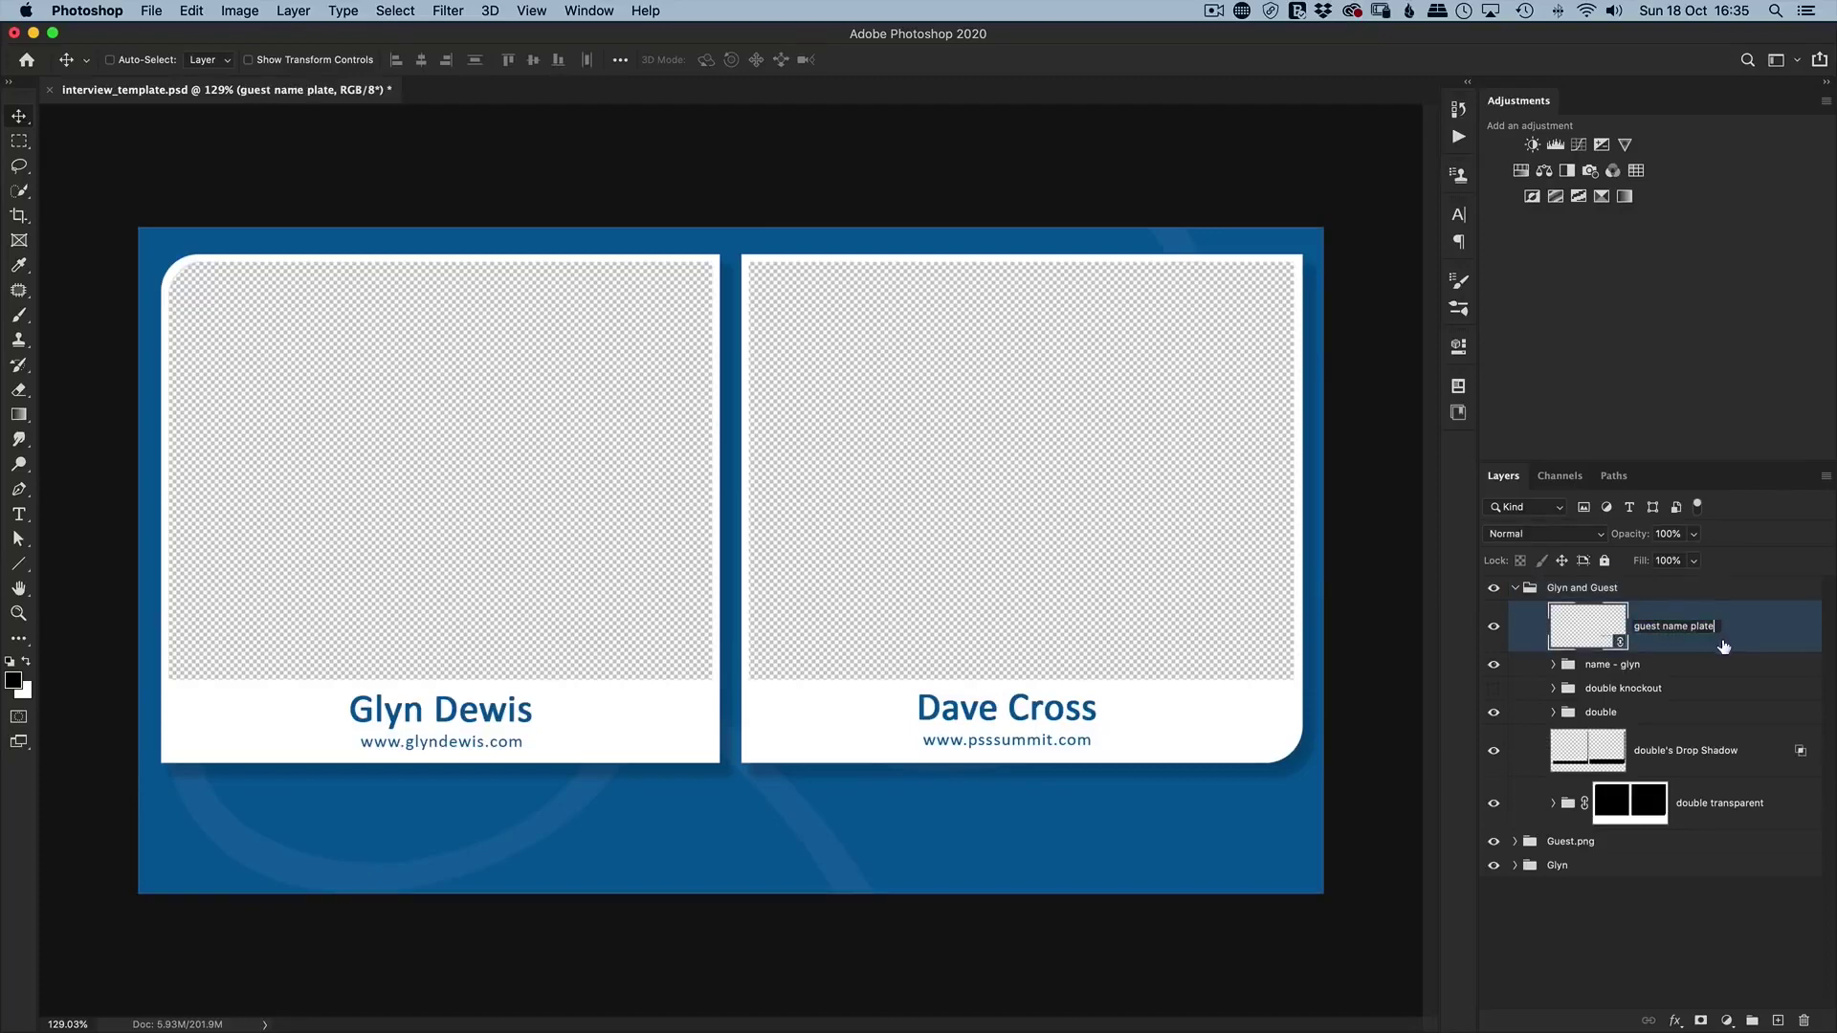
{"action": "type", "text": ".png"}
{"action": "key", "text": "Return"}
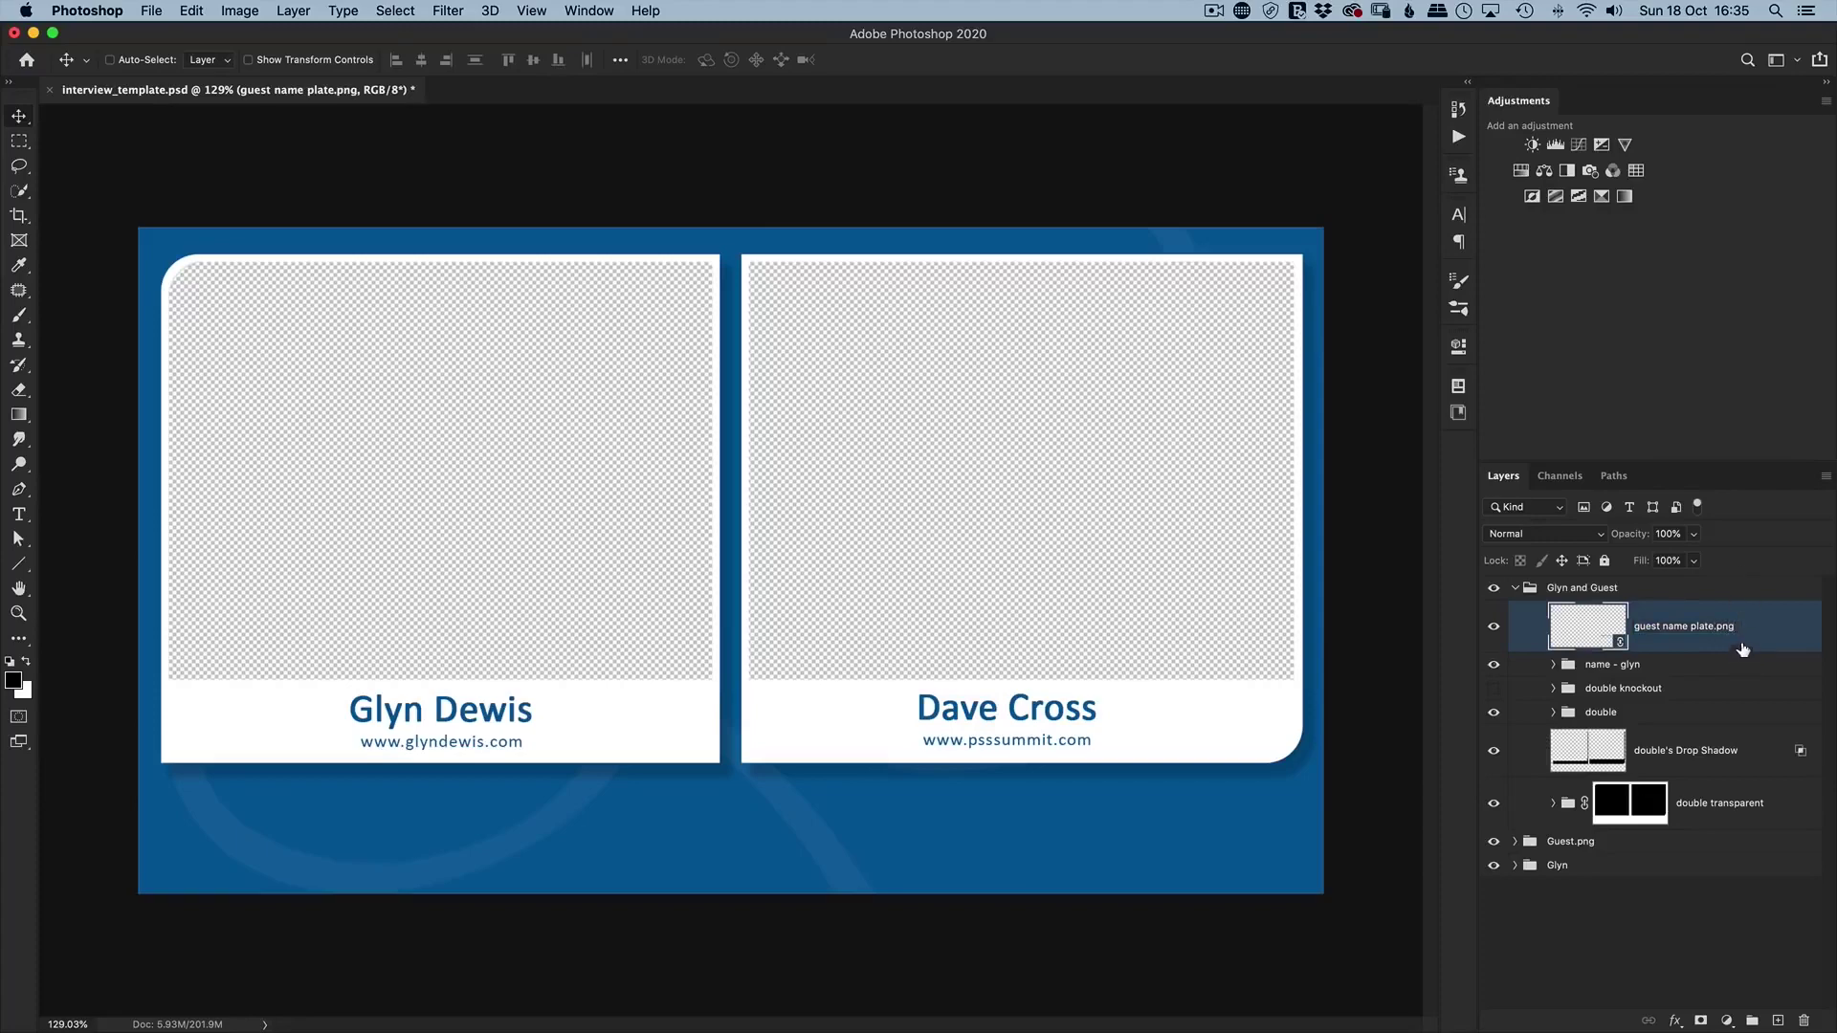
{"action": "left_click", "coordinate": [152, 12]}
{"action": "left_click", "coordinate": [174, 52]}
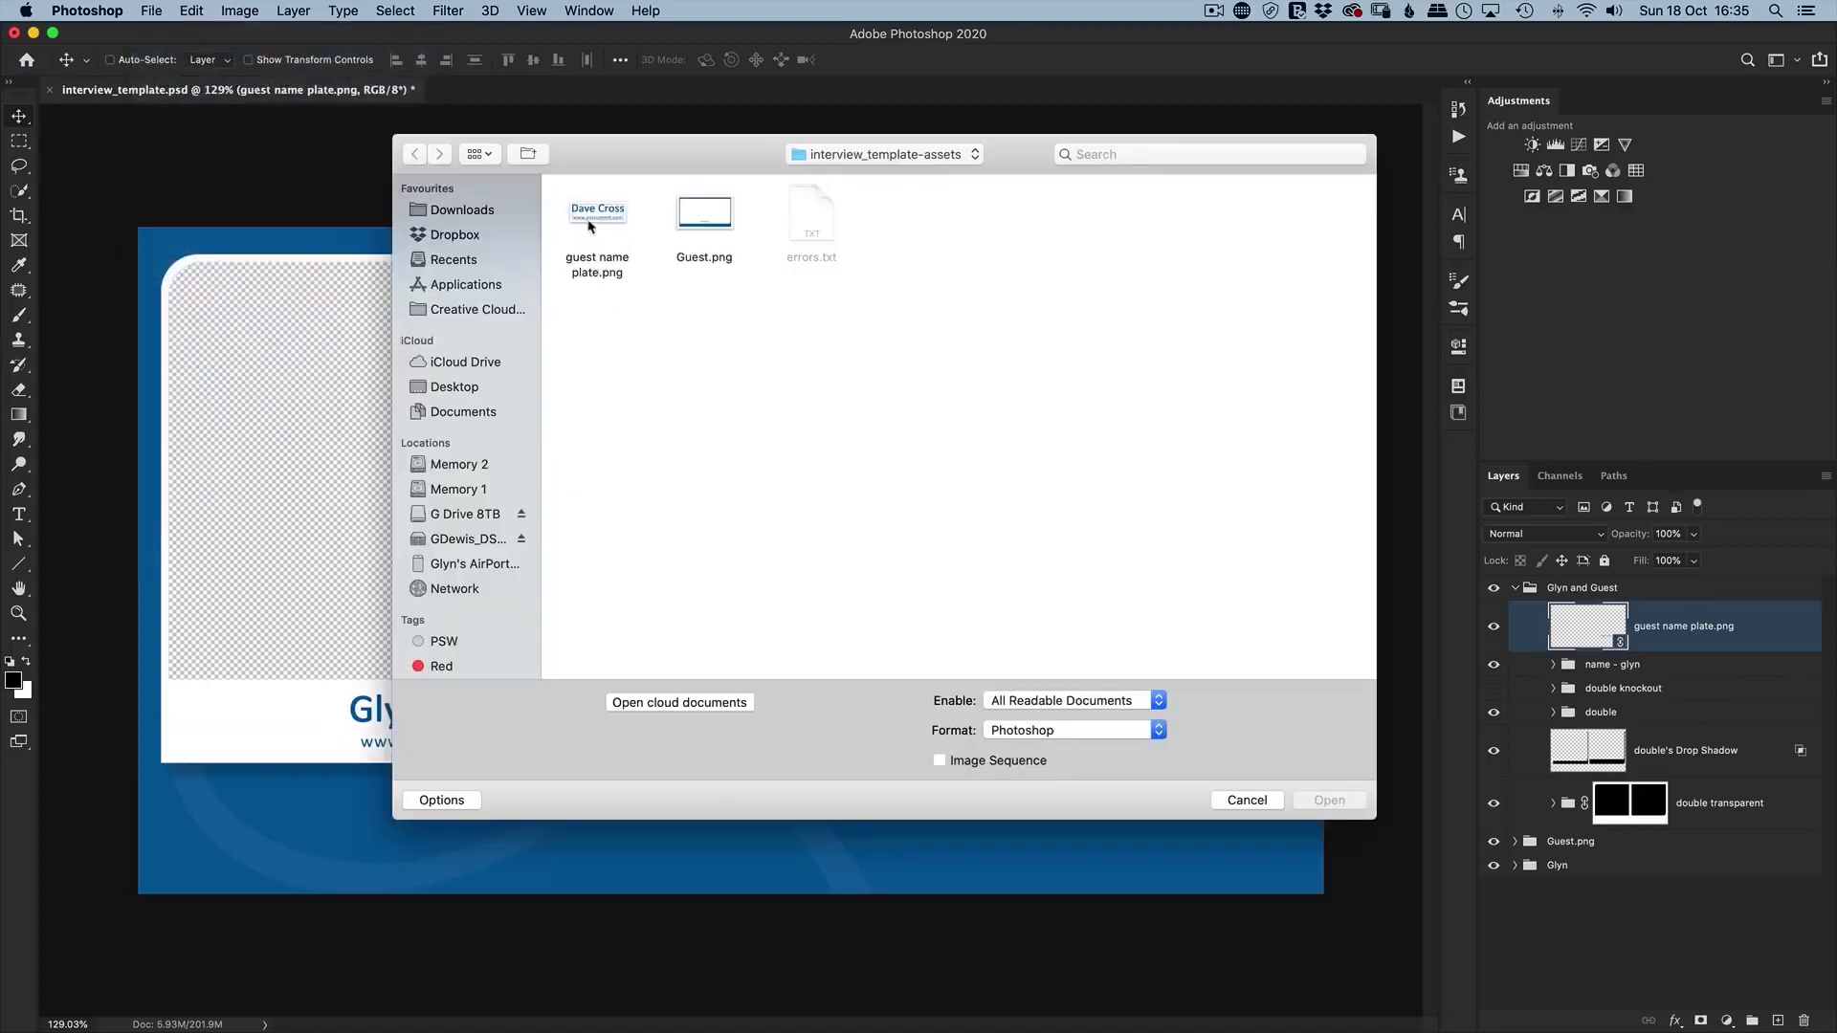
{"action": "left_click", "coordinate": [1247, 800]}
{"action": "double_click", "coordinate": [1722, 633]}
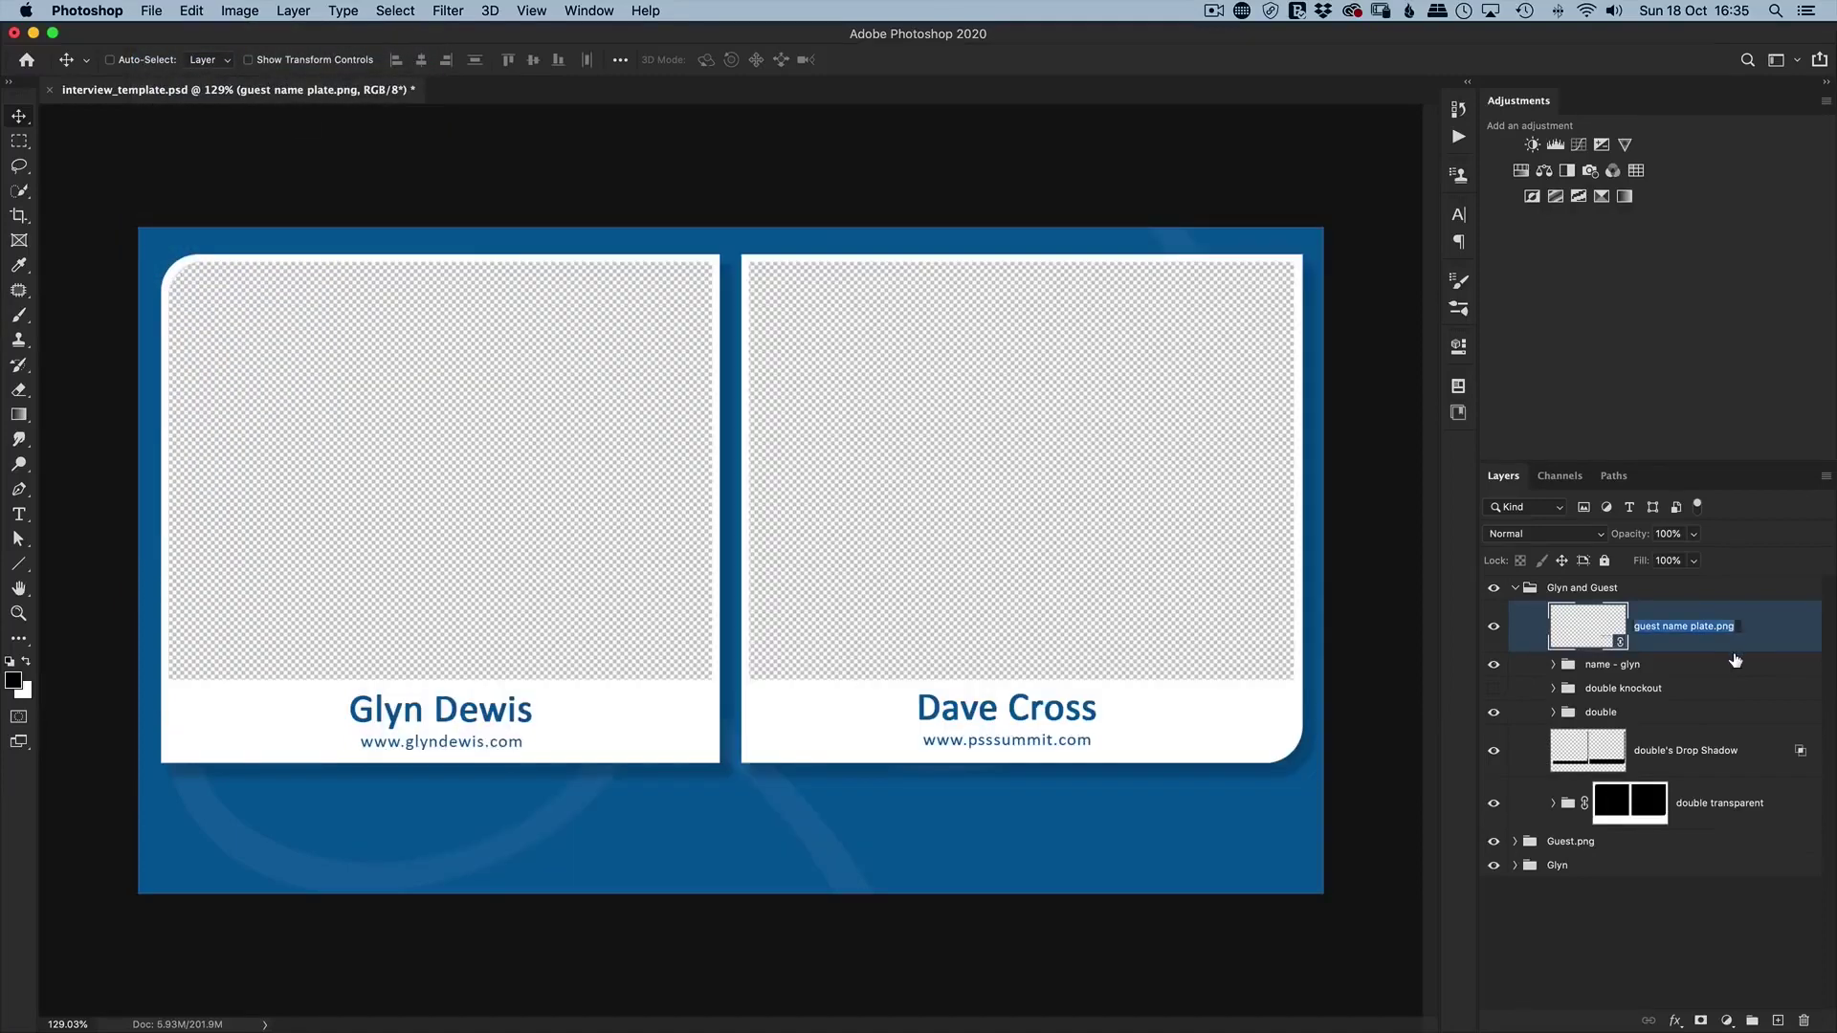
{"action": "key", "text": "Right"}
{"action": "key", "text": "BackSpace"}
{"action": "key", "text": "BackSpace"}
{"action": "key", "text": "BackSpace"}
{"action": "key", "text": "BackSpace"}
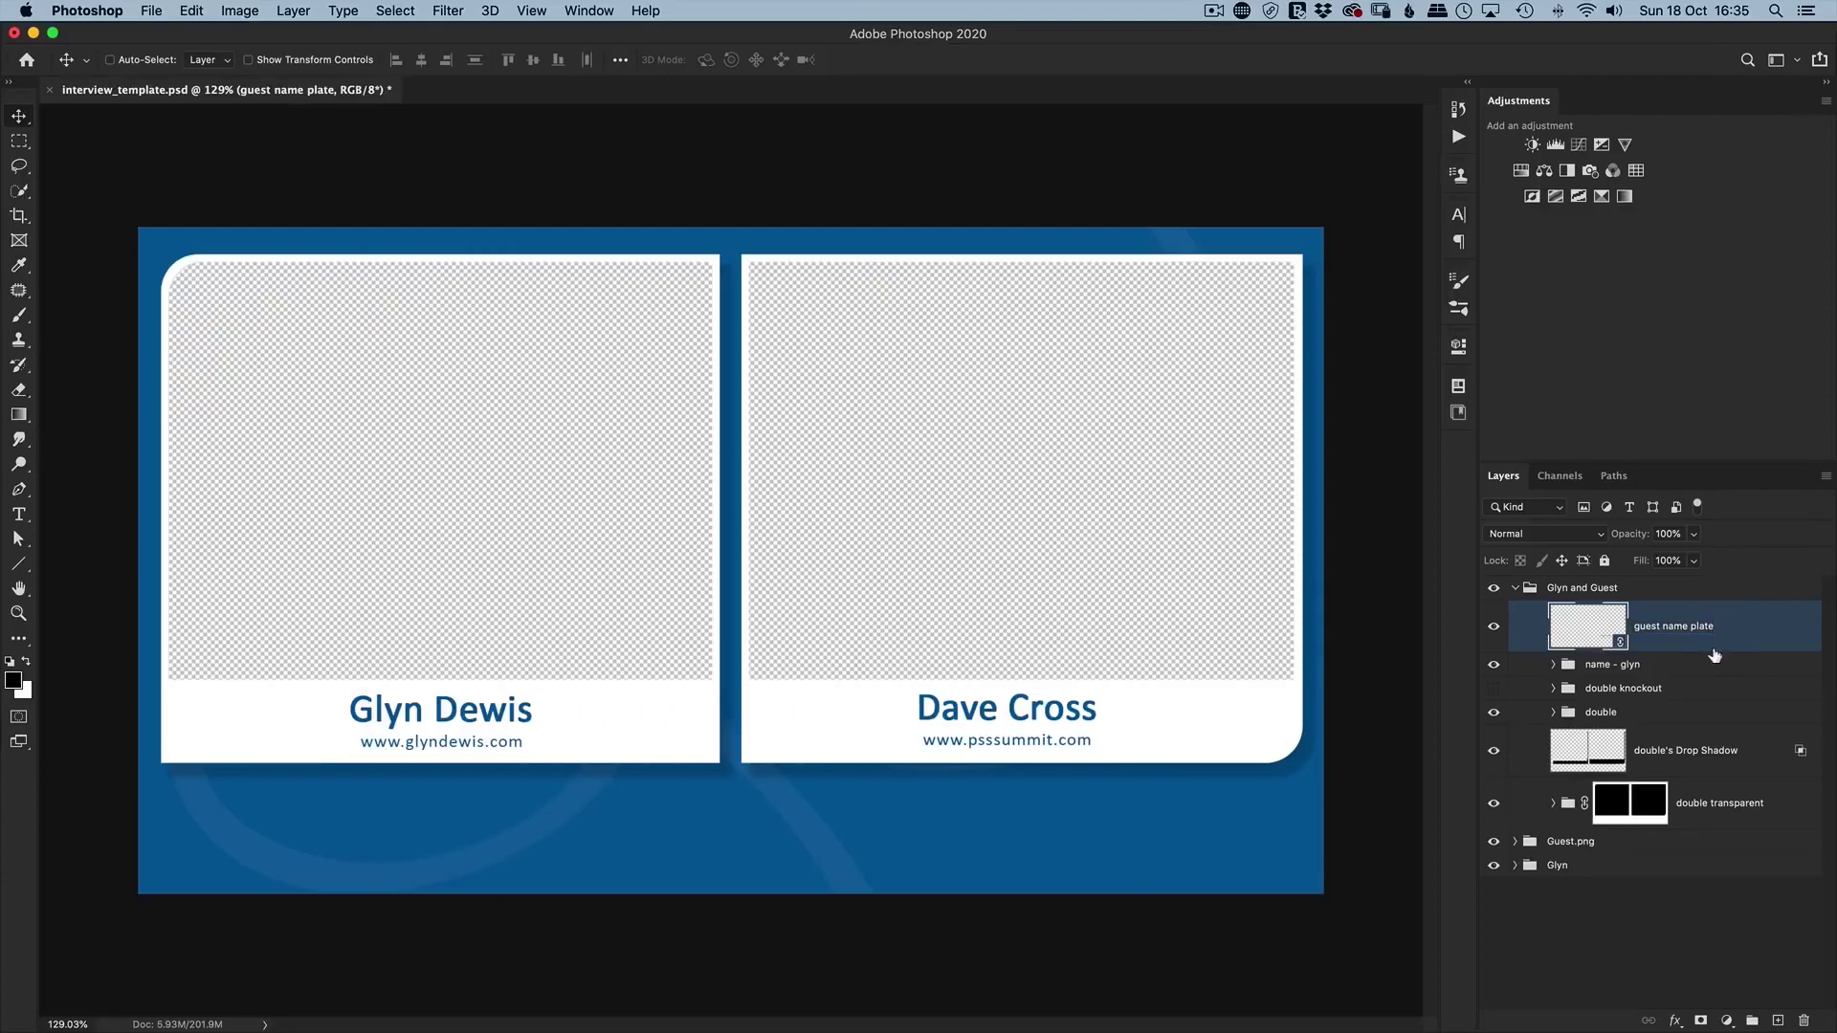
{"action": "key", "text": "Return"}
{"action": "left_click", "coordinate": [1514, 590]}
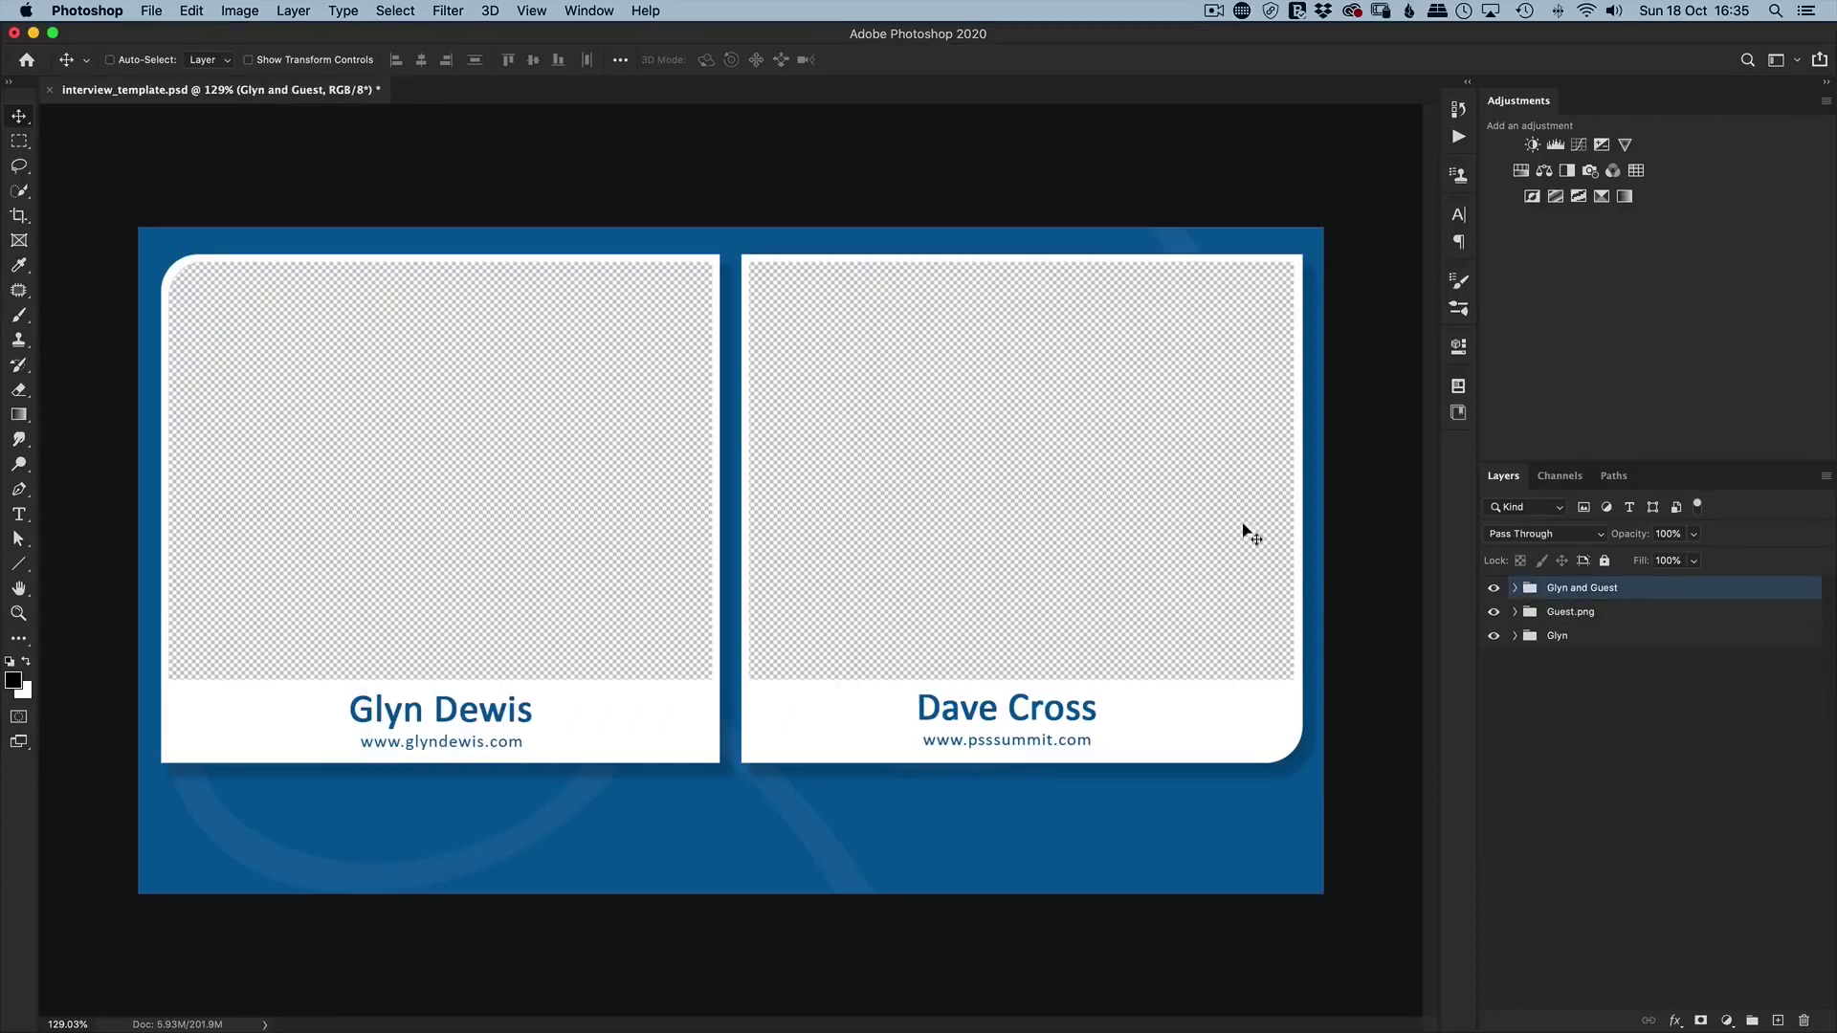
{"action": "left_click", "coordinate": [245, 13]}
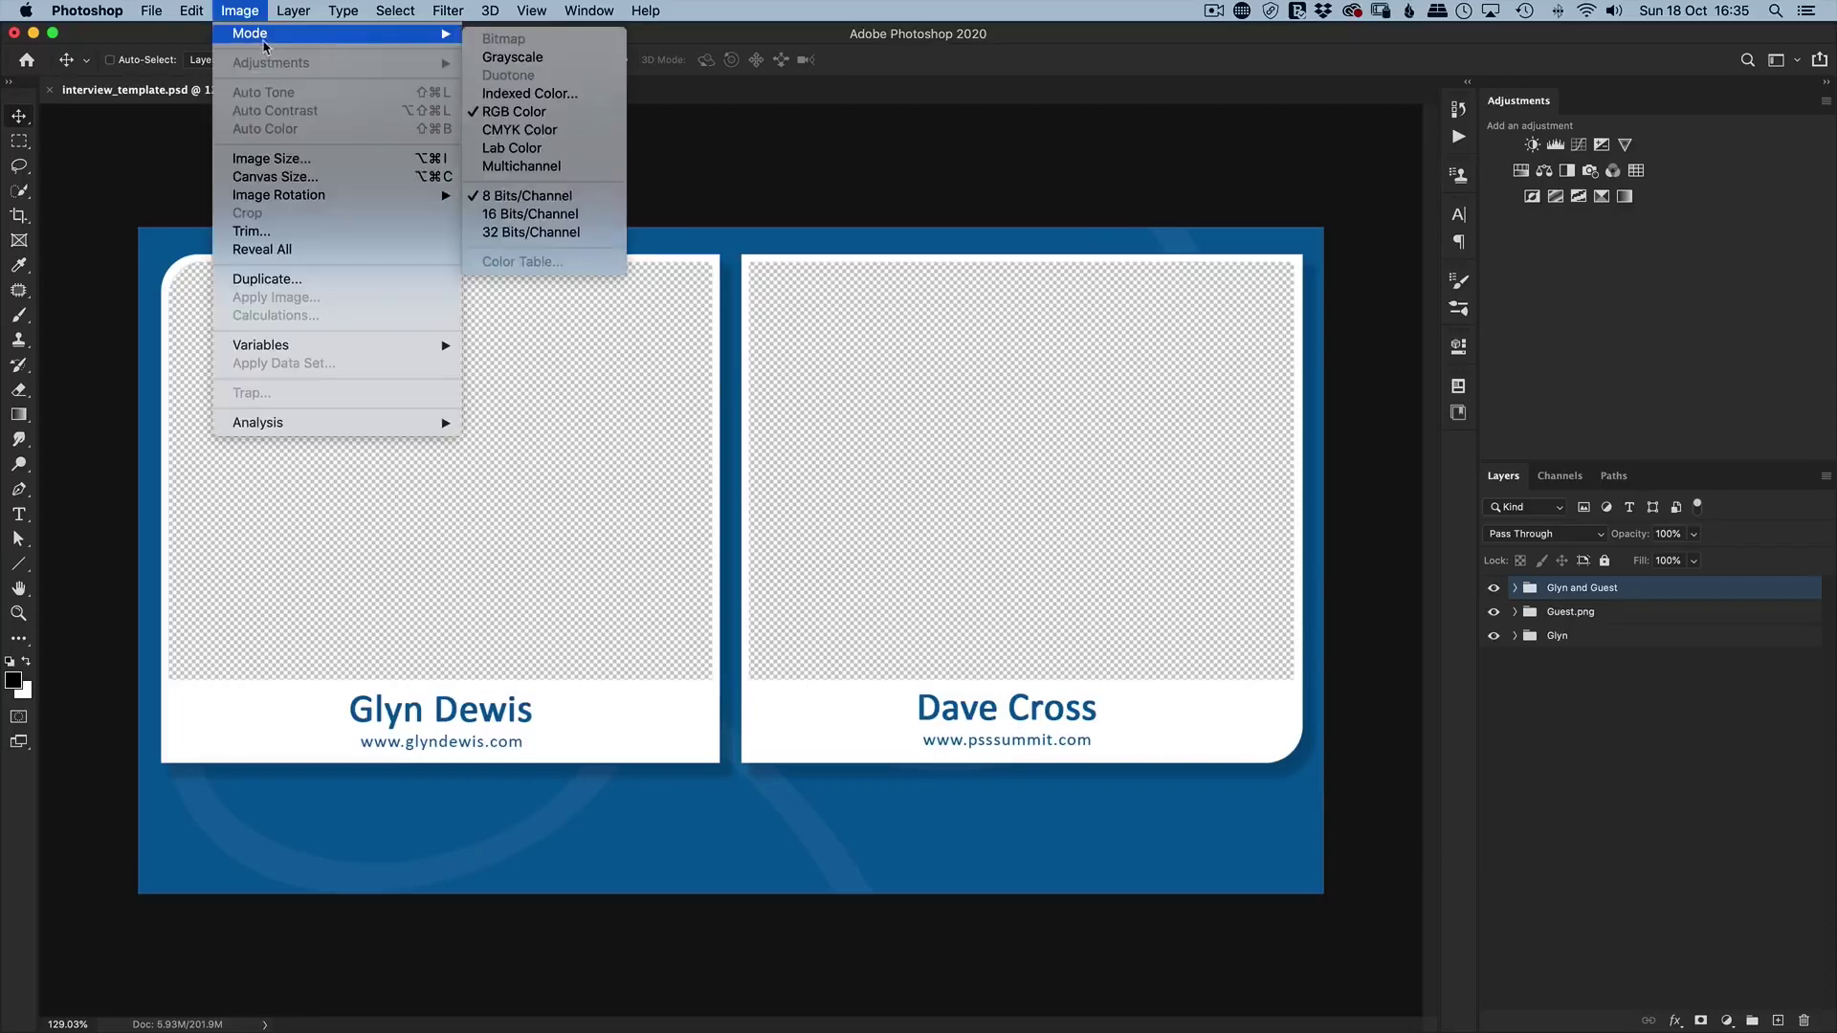
{"action": "left_click", "coordinate": [292, 165]}
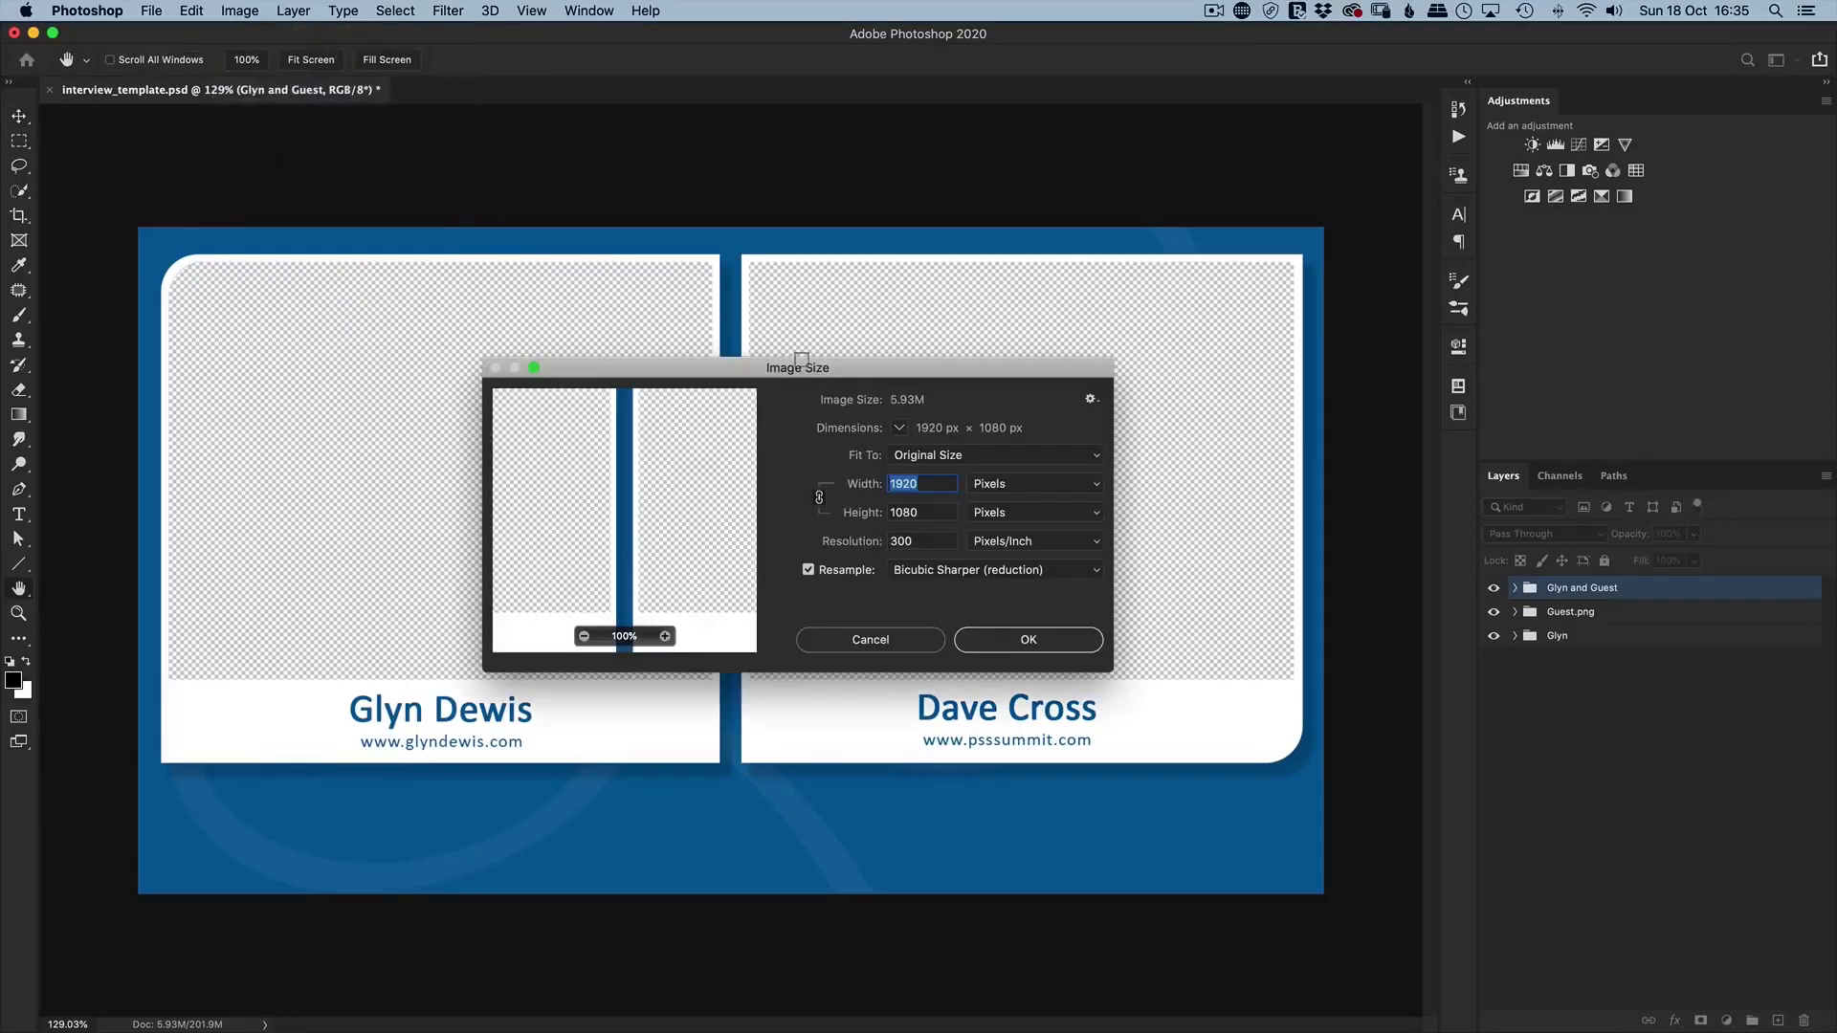
{"action": "left_click", "coordinate": [870, 639]}
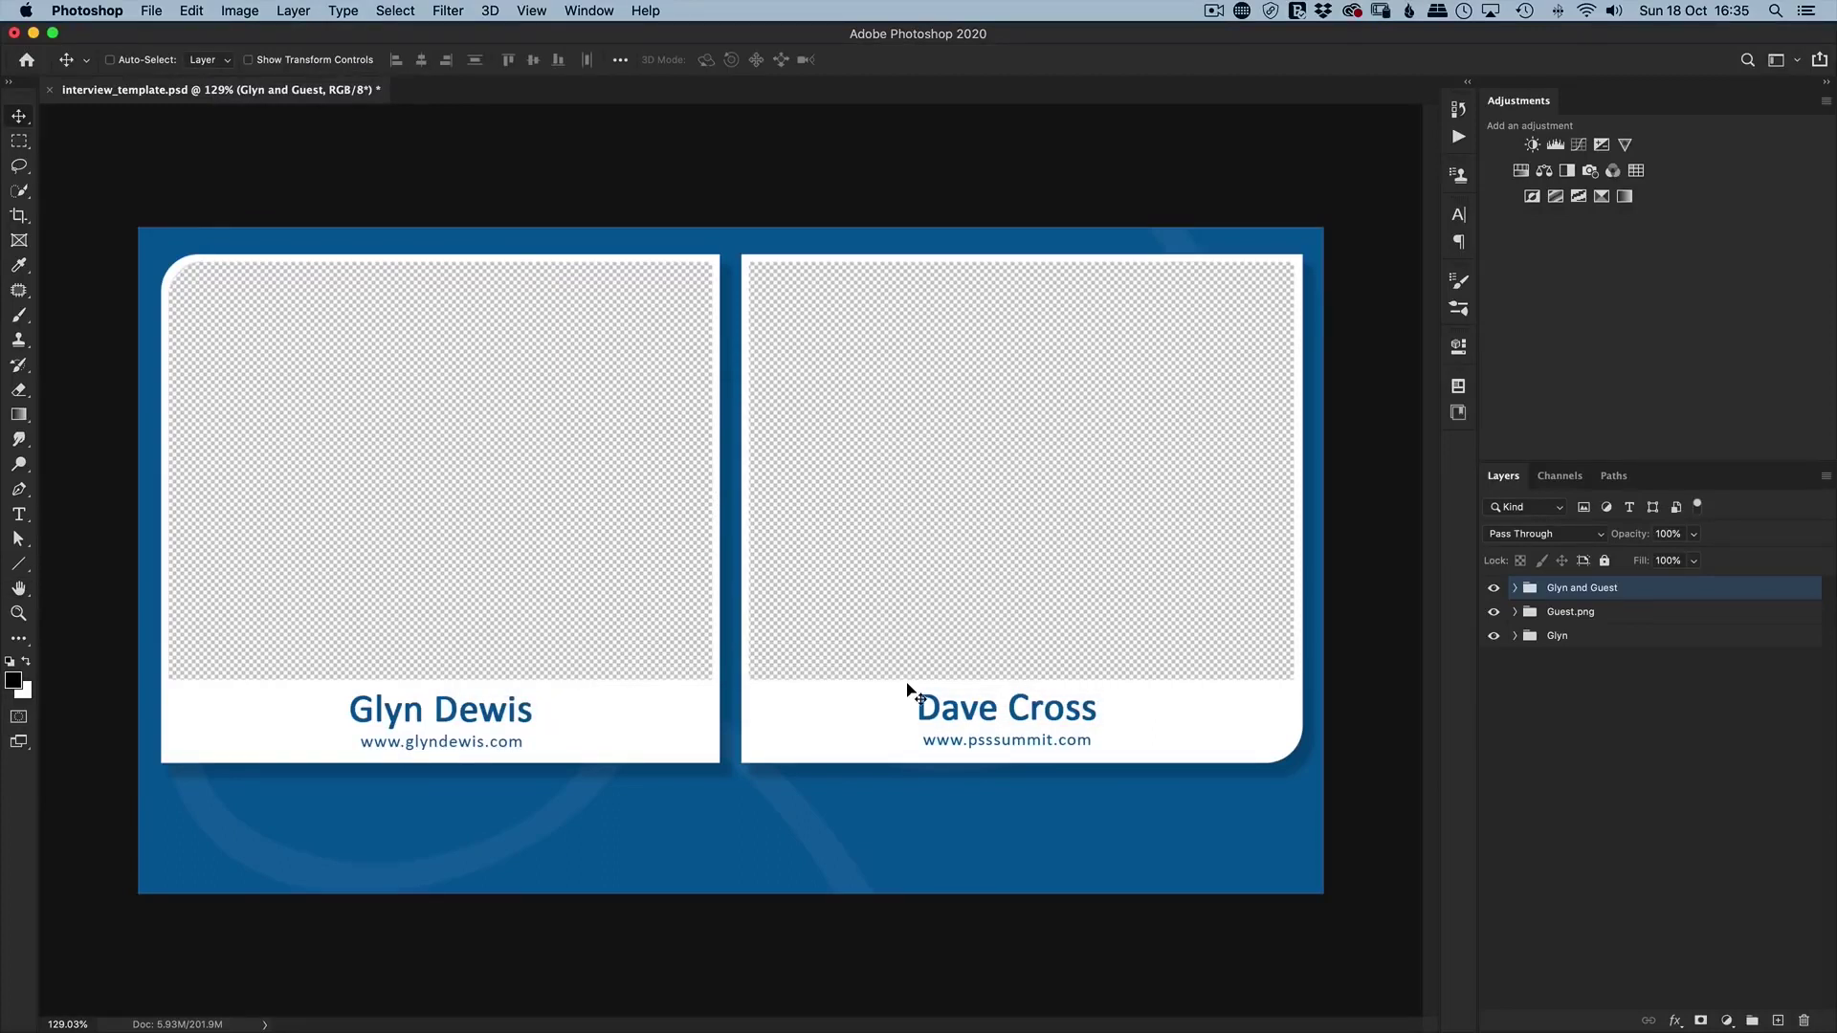
{"action": "double_click", "coordinate": [1611, 589]}
{"action": "left_click", "coordinate": [1494, 589]}
{"action": "left_click", "coordinate": [1494, 589]}
Hide Guest.png and rename the Glyn group to 'Glyn.png, 1280x720 glyn-website.jpg'.
{"action": "left_click", "coordinate": [1494, 611]}
{"action": "double_click", "coordinate": [1558, 637]}
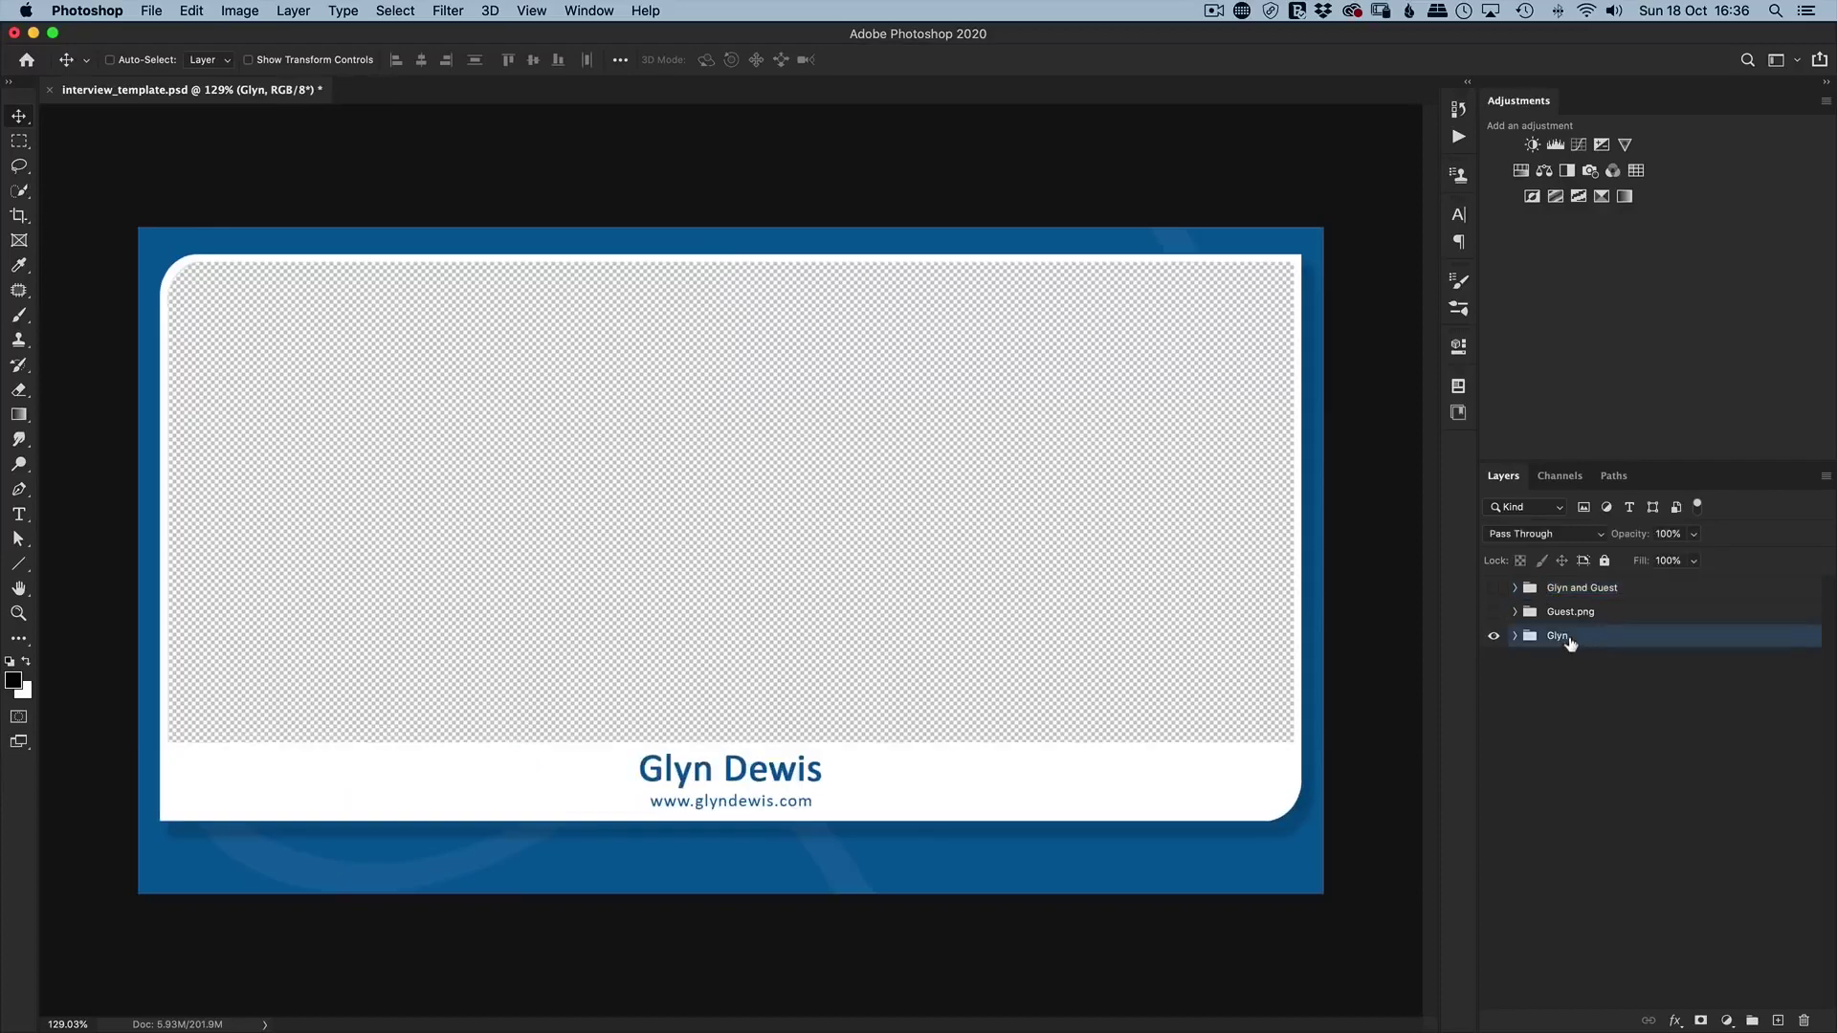
{"action": "type", "text": ".png"}
{"action": "type", "text": "1280x720 glyn-website.jpg"}
{"action": "key", "text": "Return"}
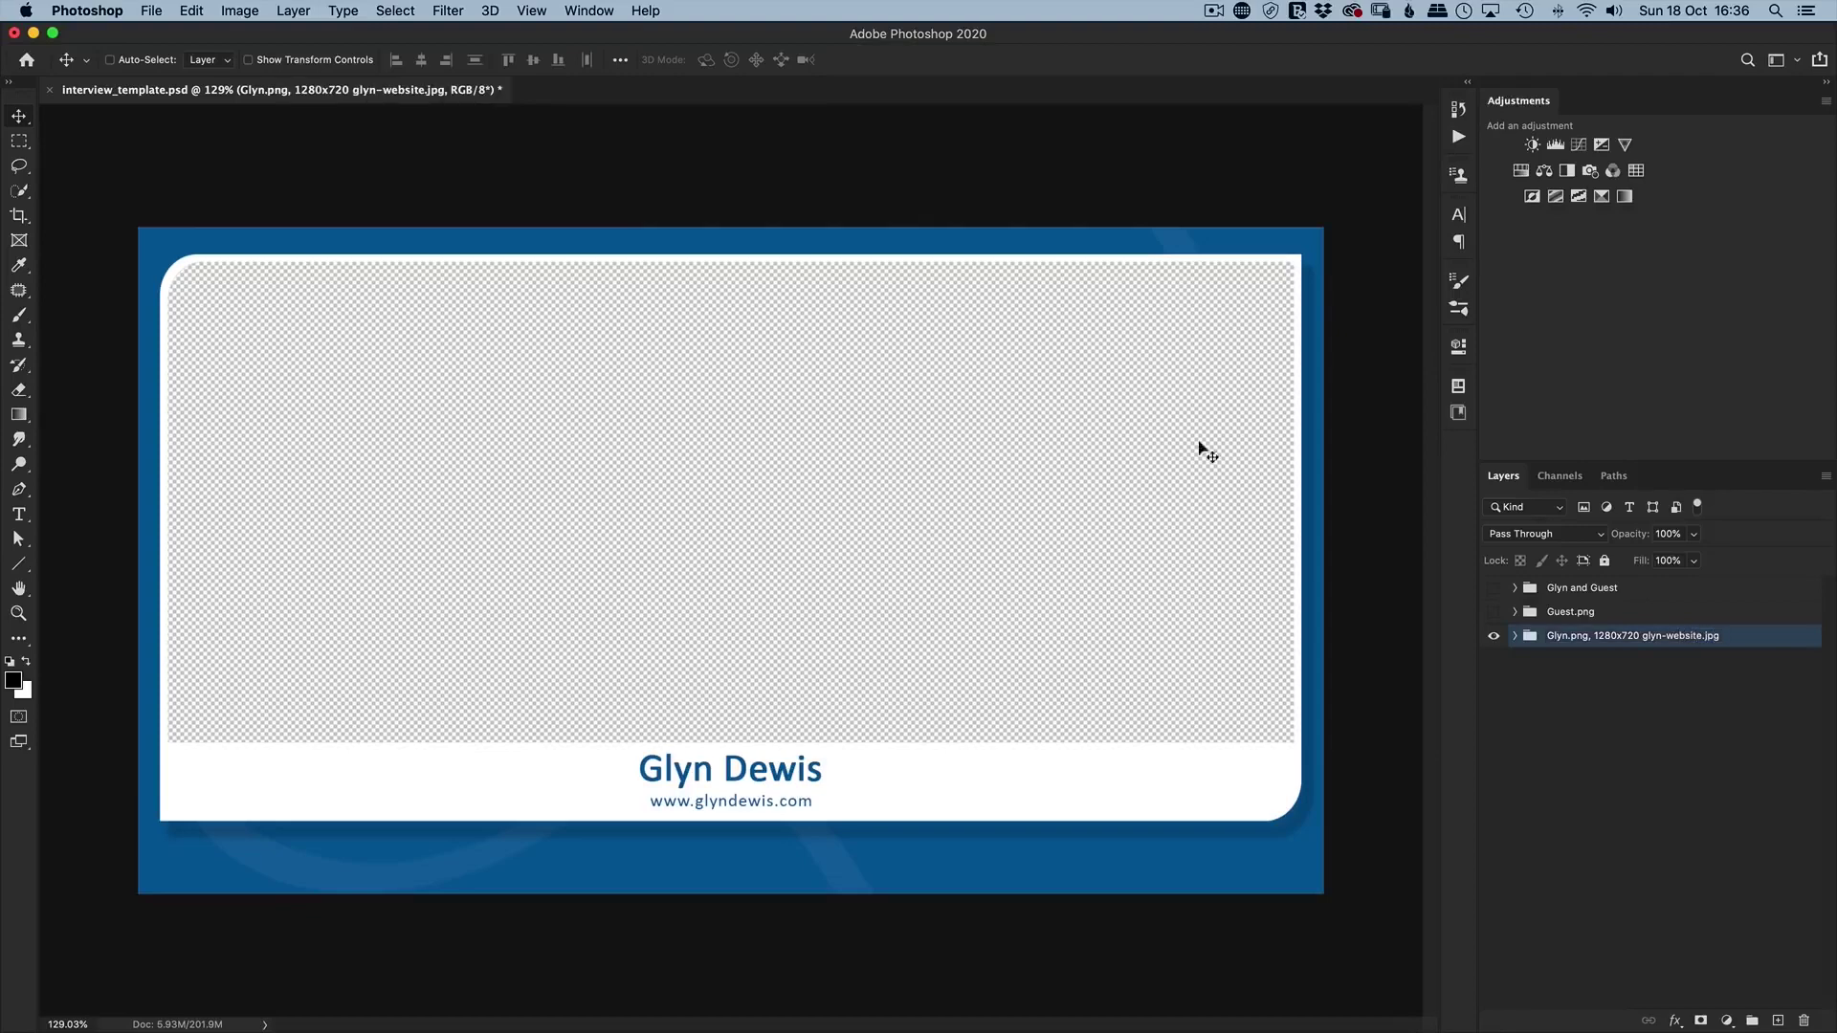
Open the exported glyn-website.jpg and confirm its image size is 1280 × 719 px.
{"action": "left_click", "coordinate": [150, 13]}
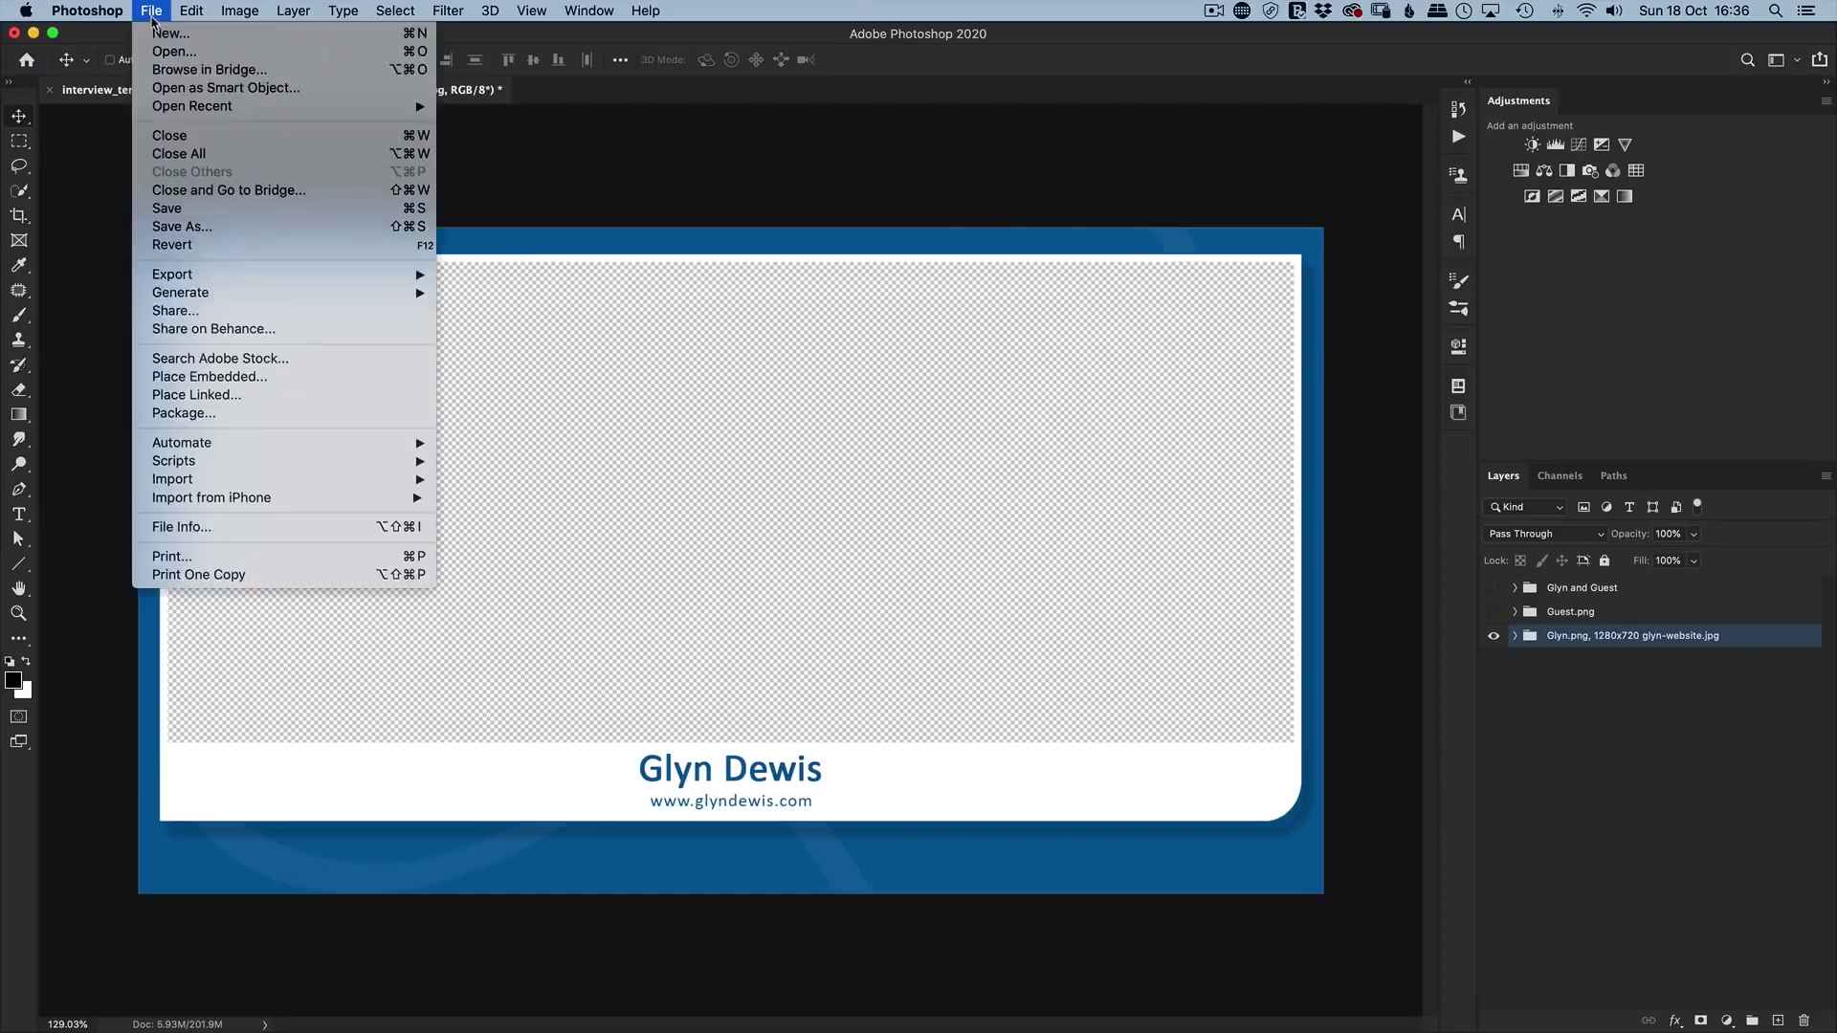
{"action": "left_click", "coordinate": [167, 54]}
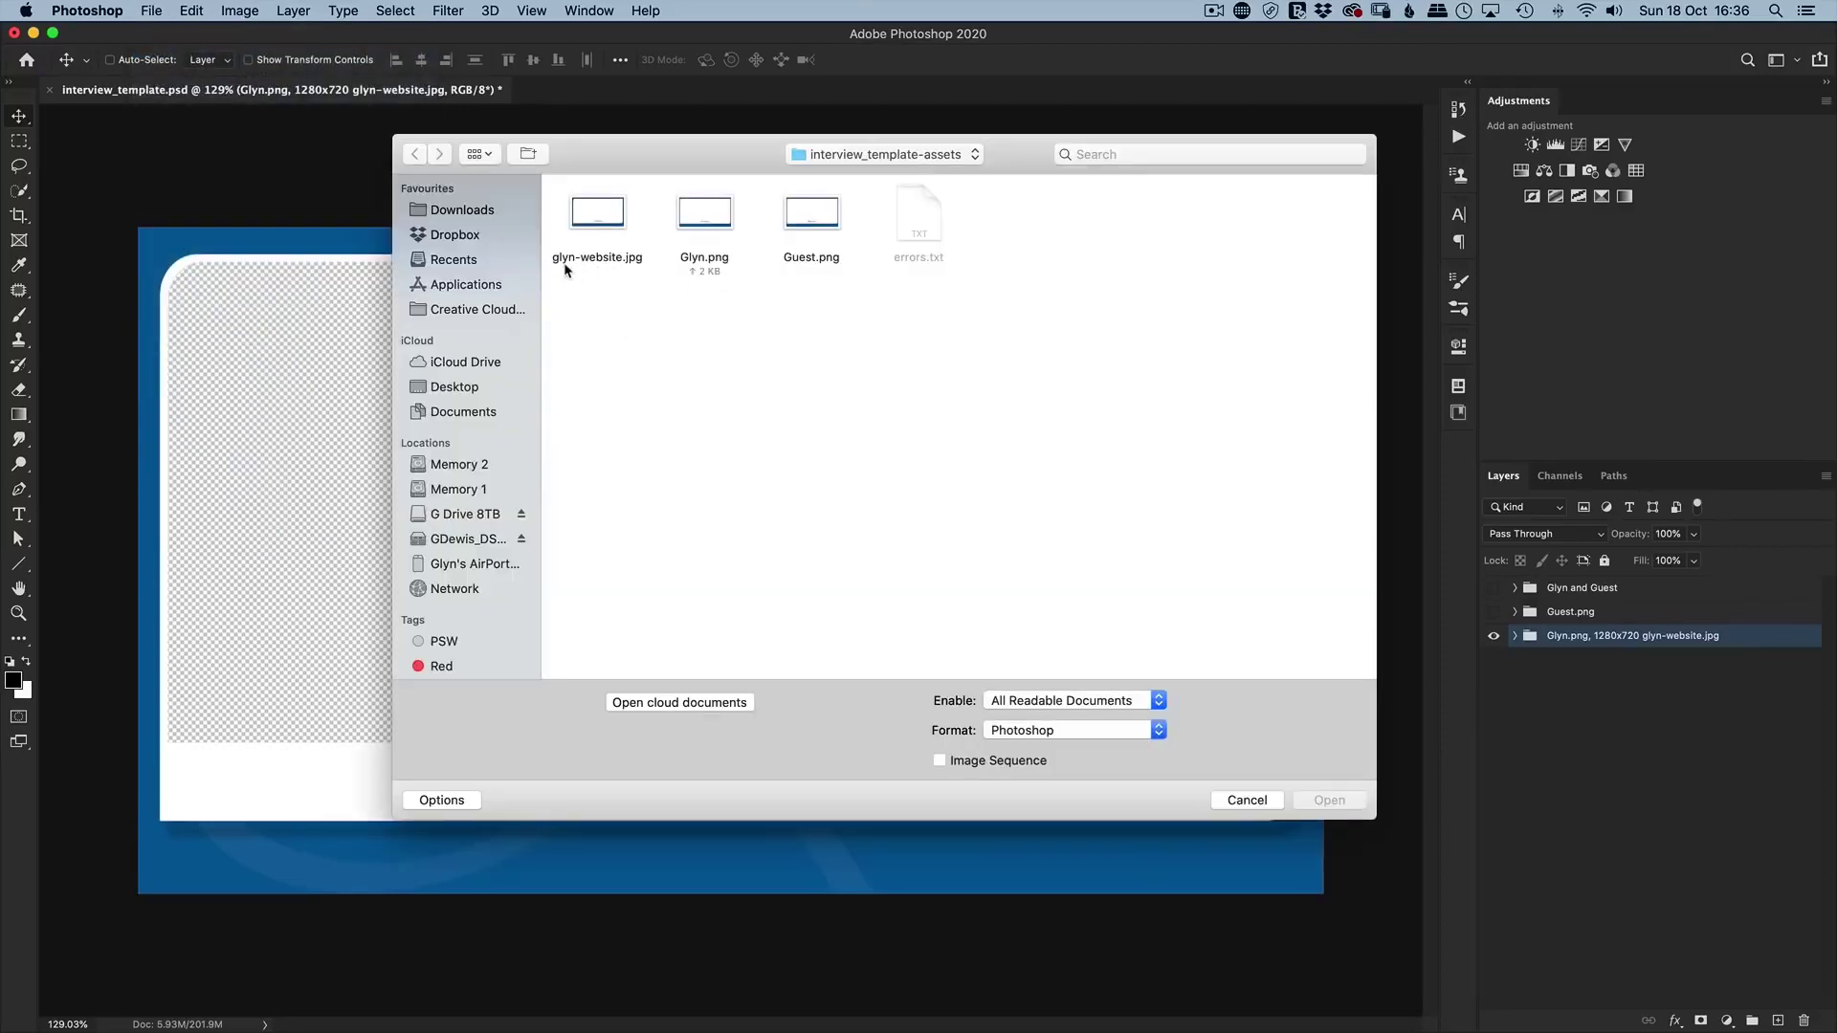
{"action": "left_click", "coordinate": [596, 223]}
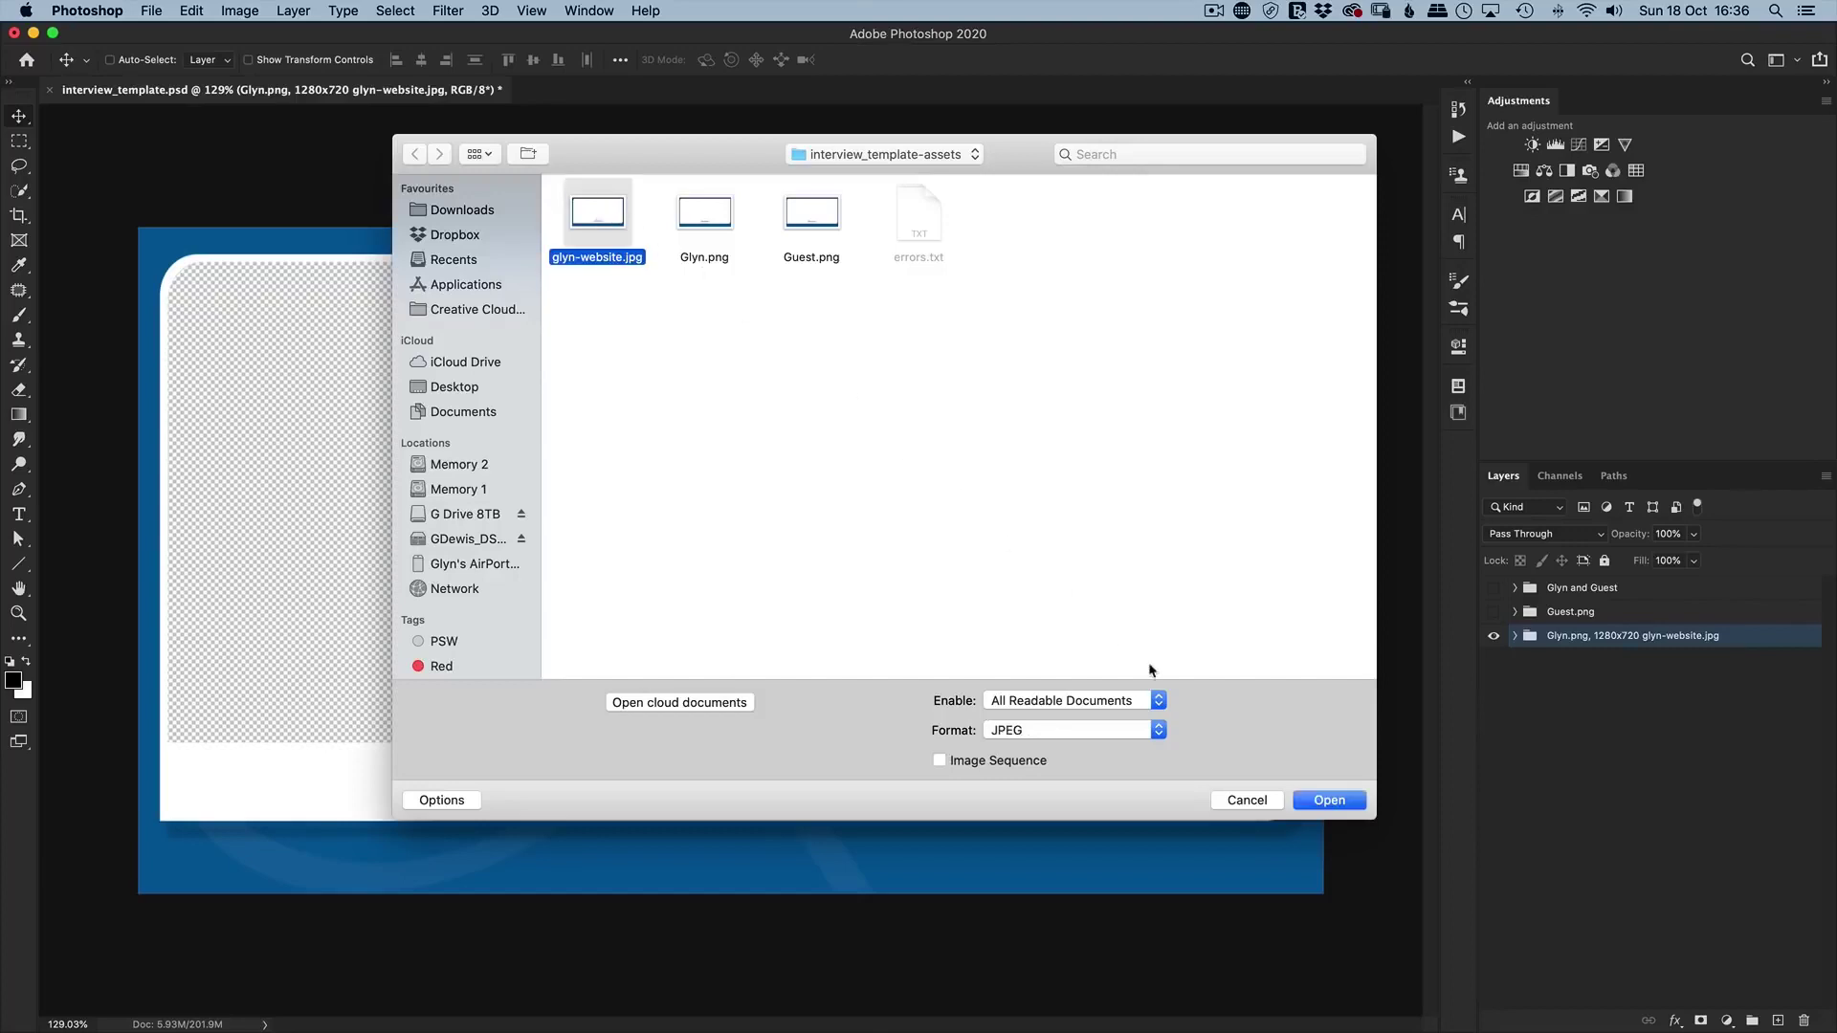
{"action": "left_click", "coordinate": [1326, 802]}
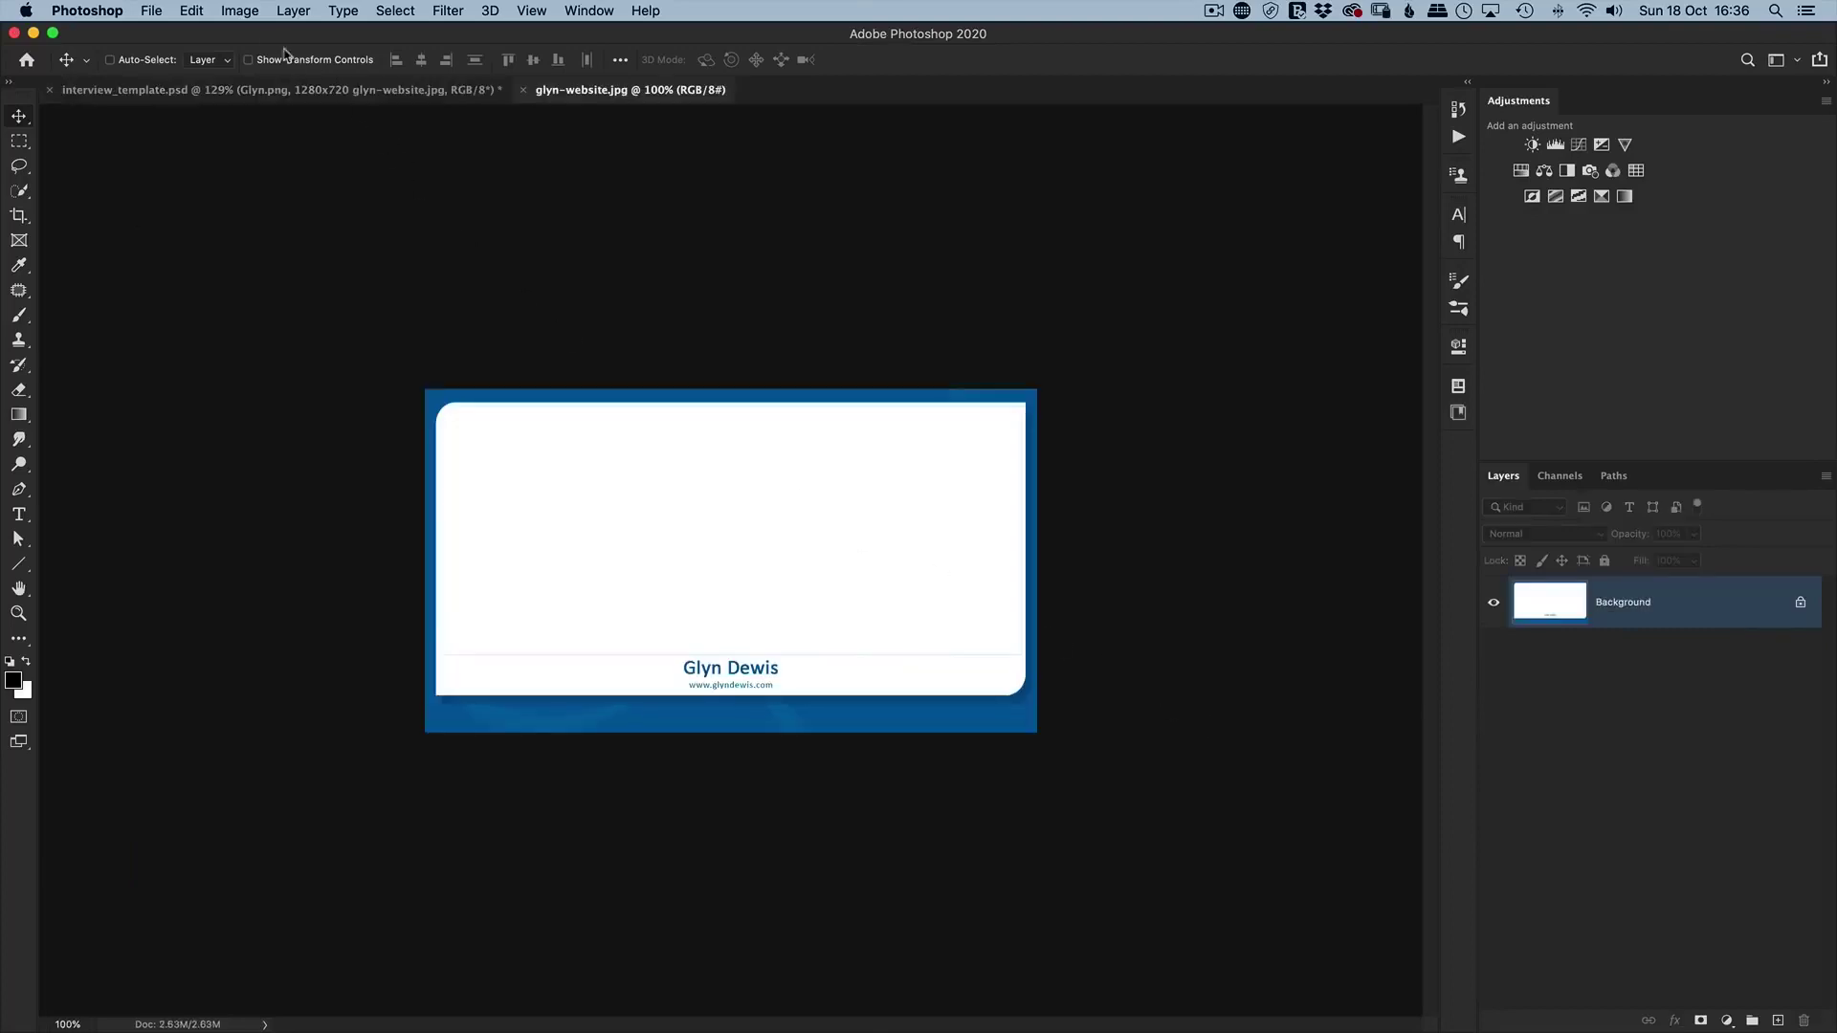
{"action": "left_click", "coordinate": [240, 11]}
{"action": "left_click", "coordinate": [275, 156]}
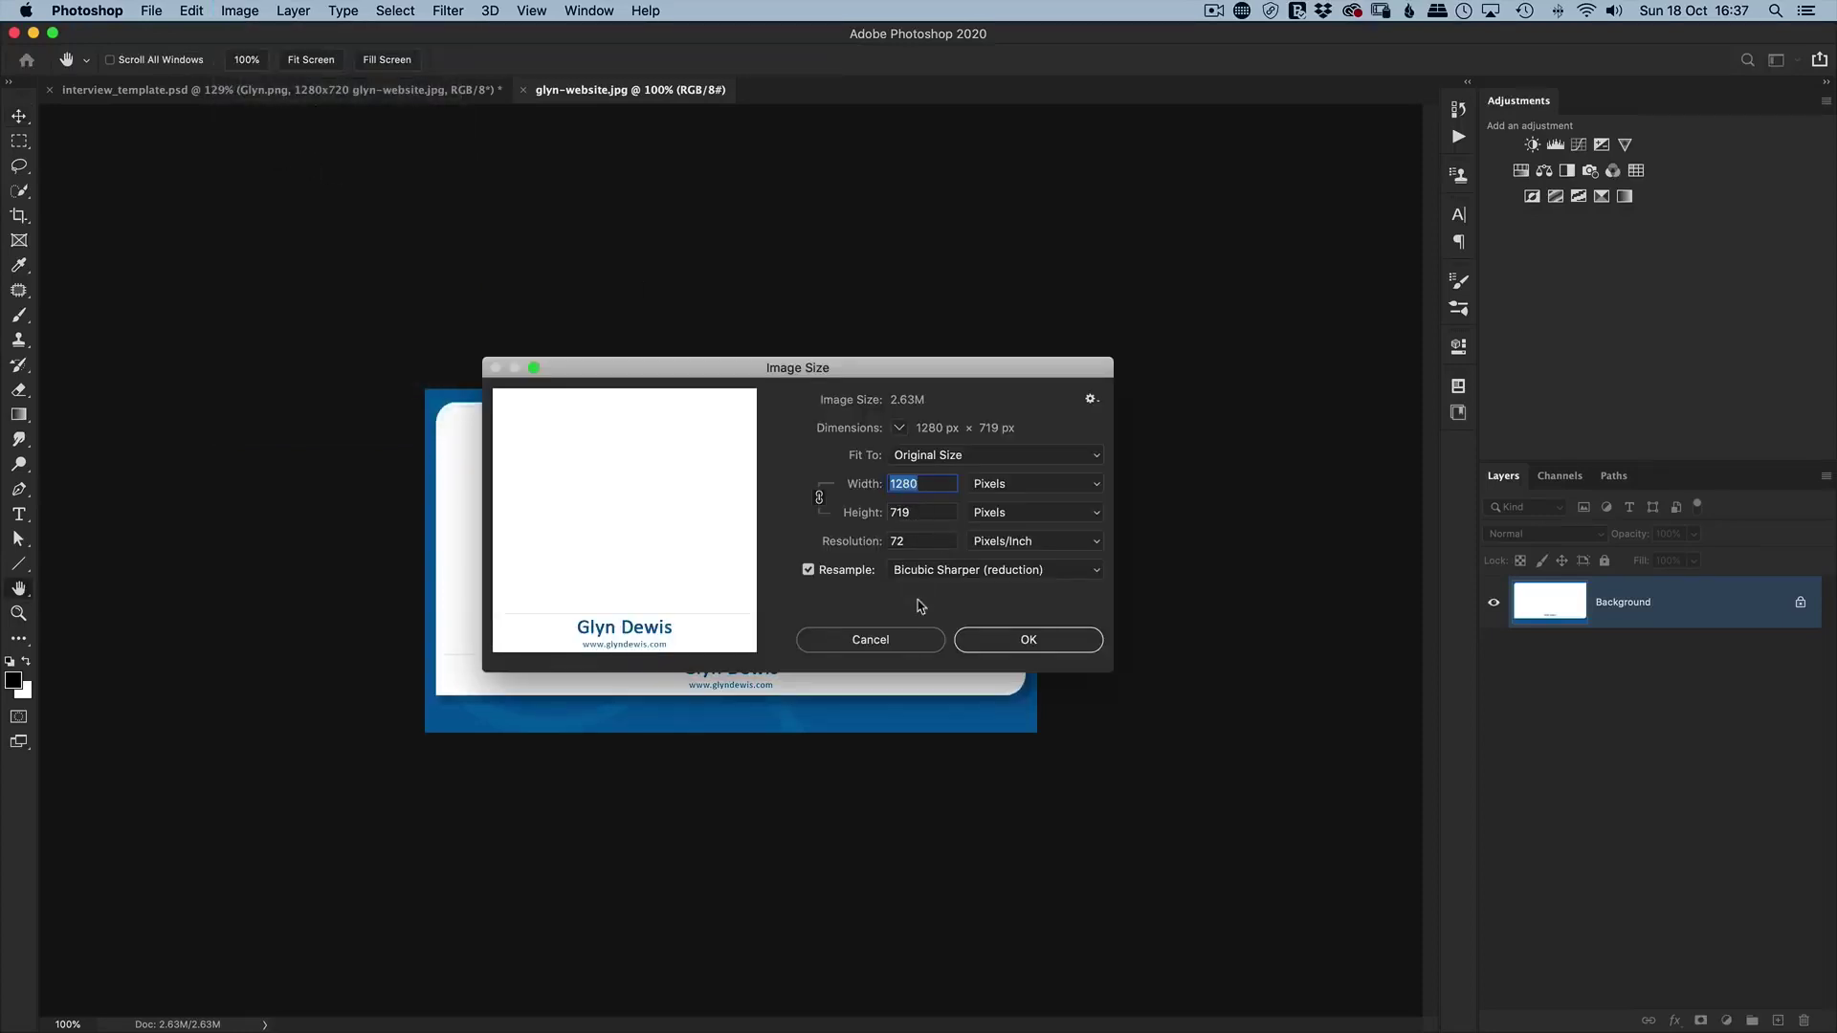
{"action": "left_click", "coordinate": [899, 641]}
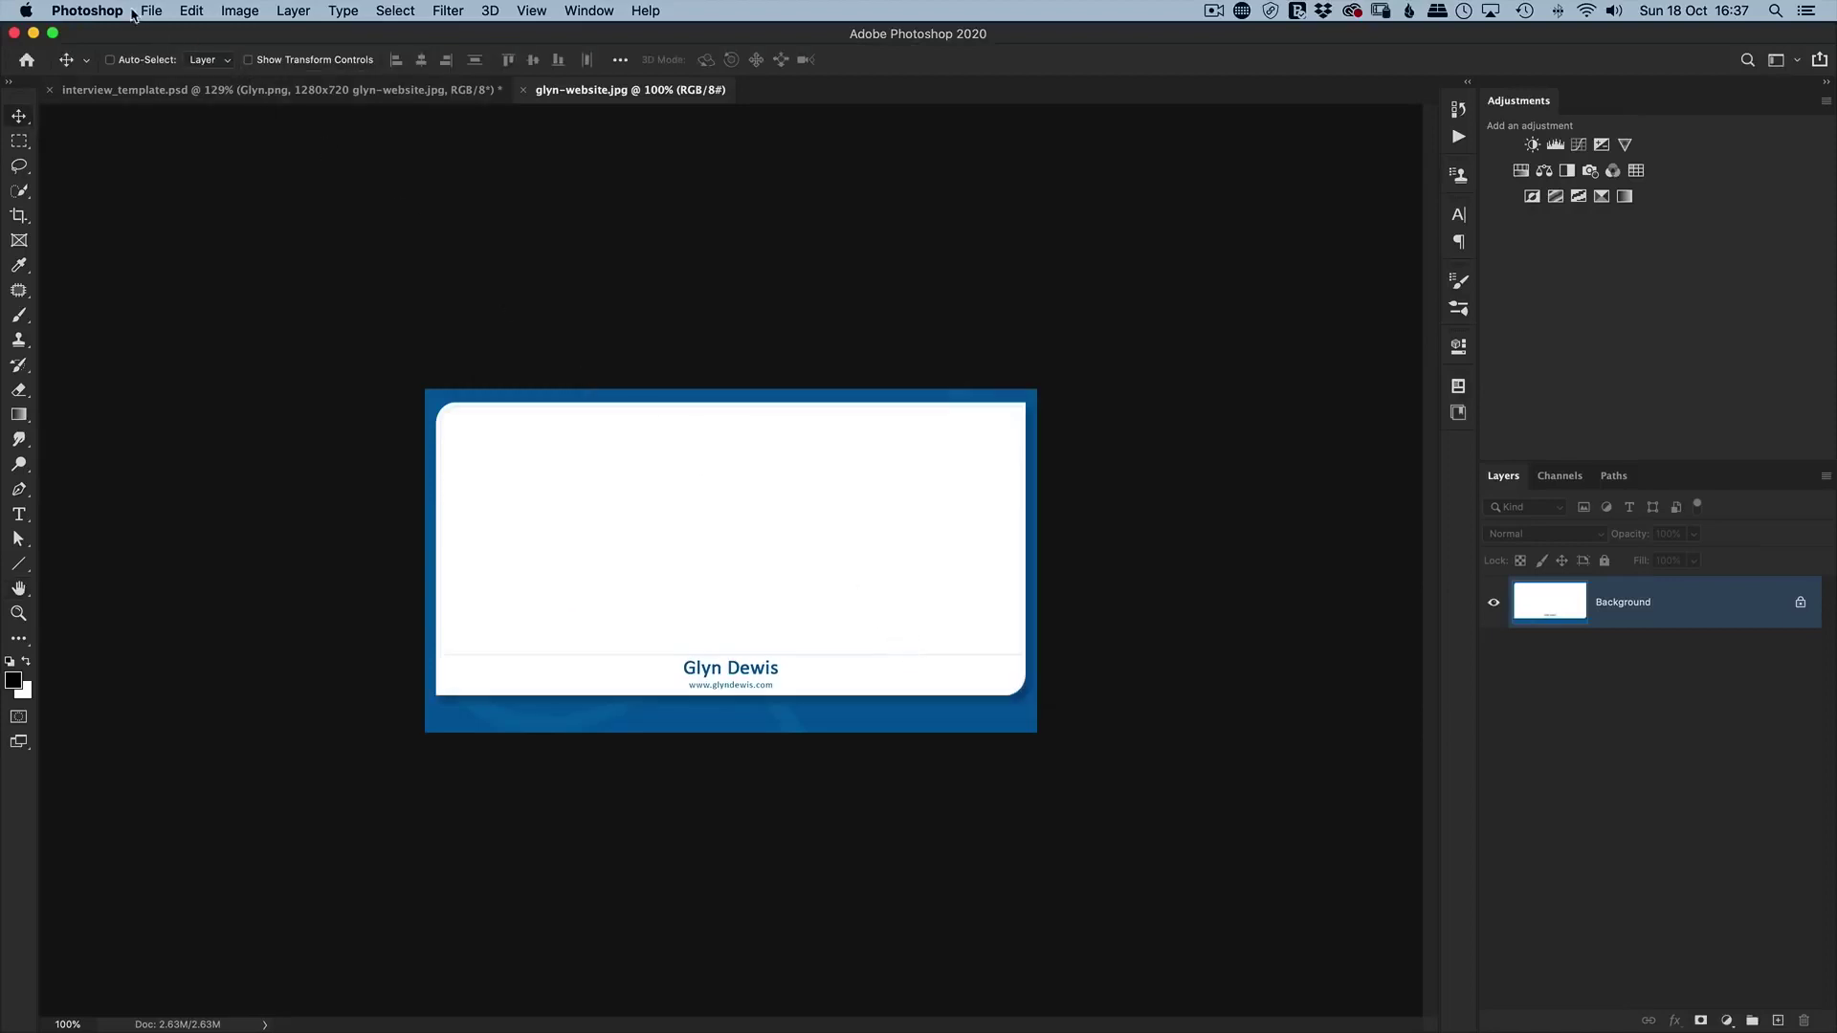
Recheck the assets folder without opening anything, then close glyn-website.jpg.
{"action": "left_click", "coordinate": [148, 12]}
{"action": "left_click", "coordinate": [167, 50]}
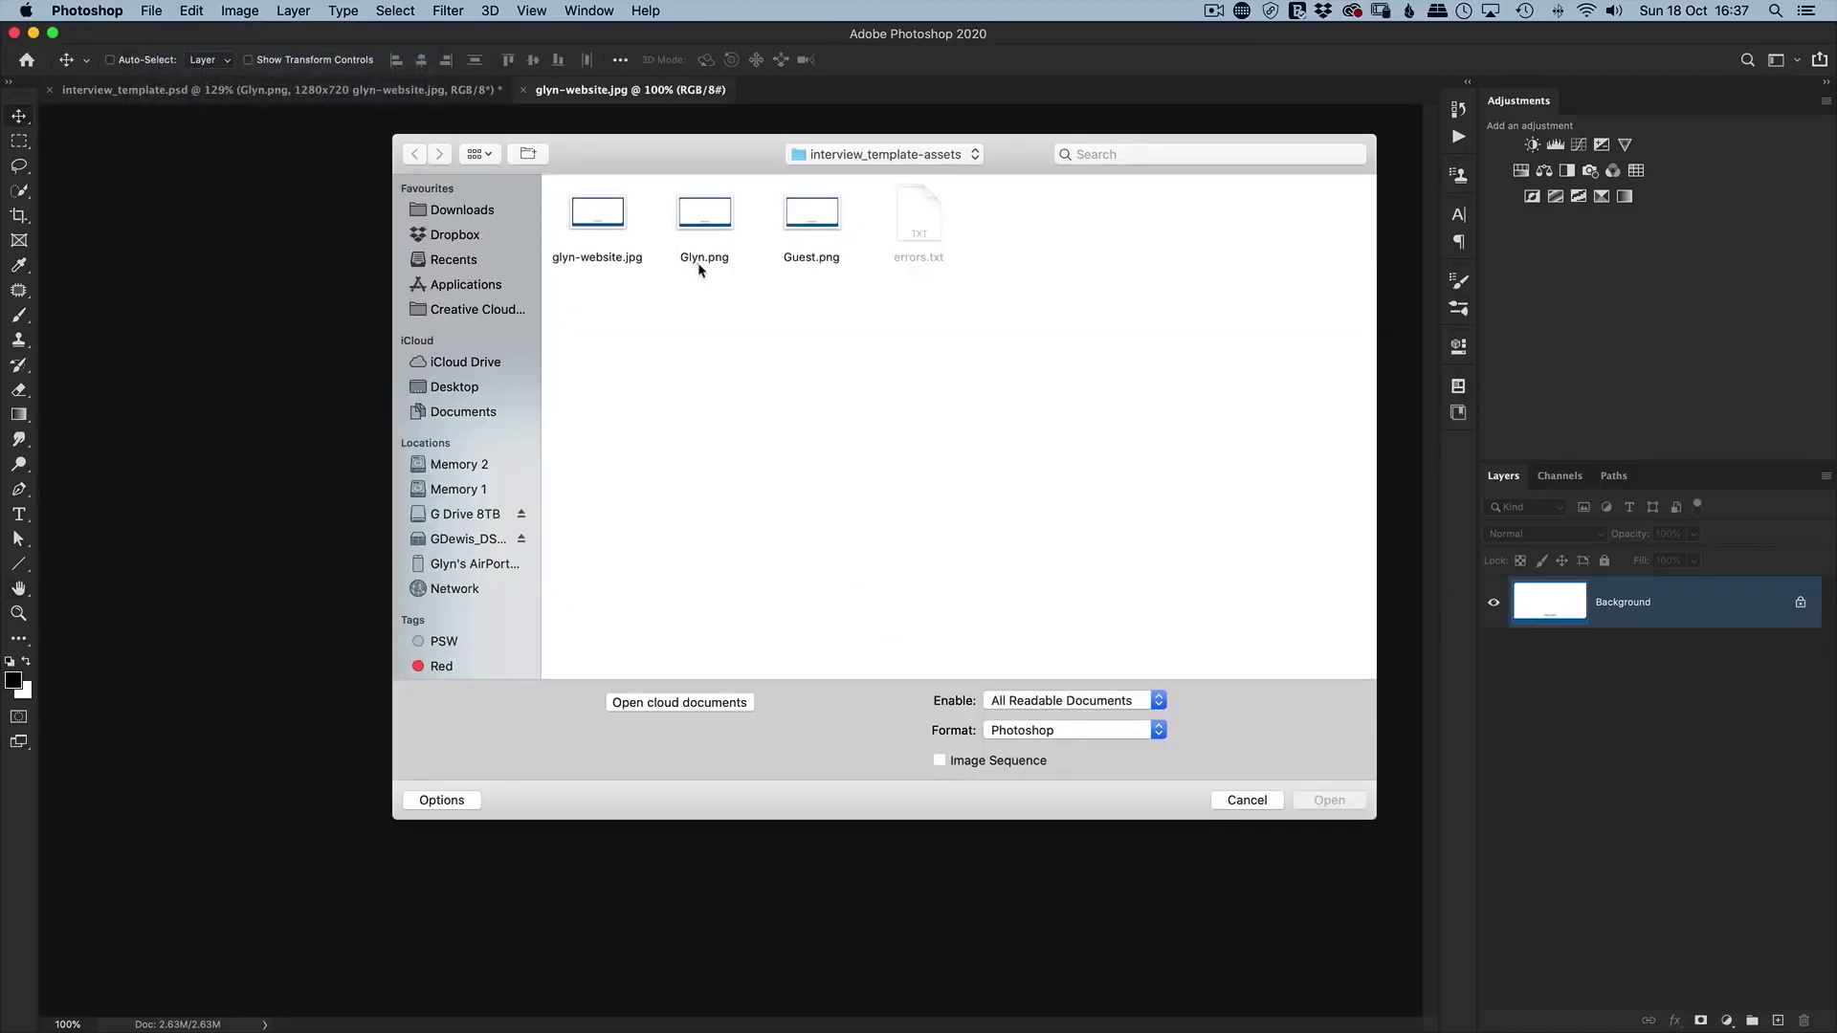
{"action": "left_click", "coordinate": [1250, 801]}
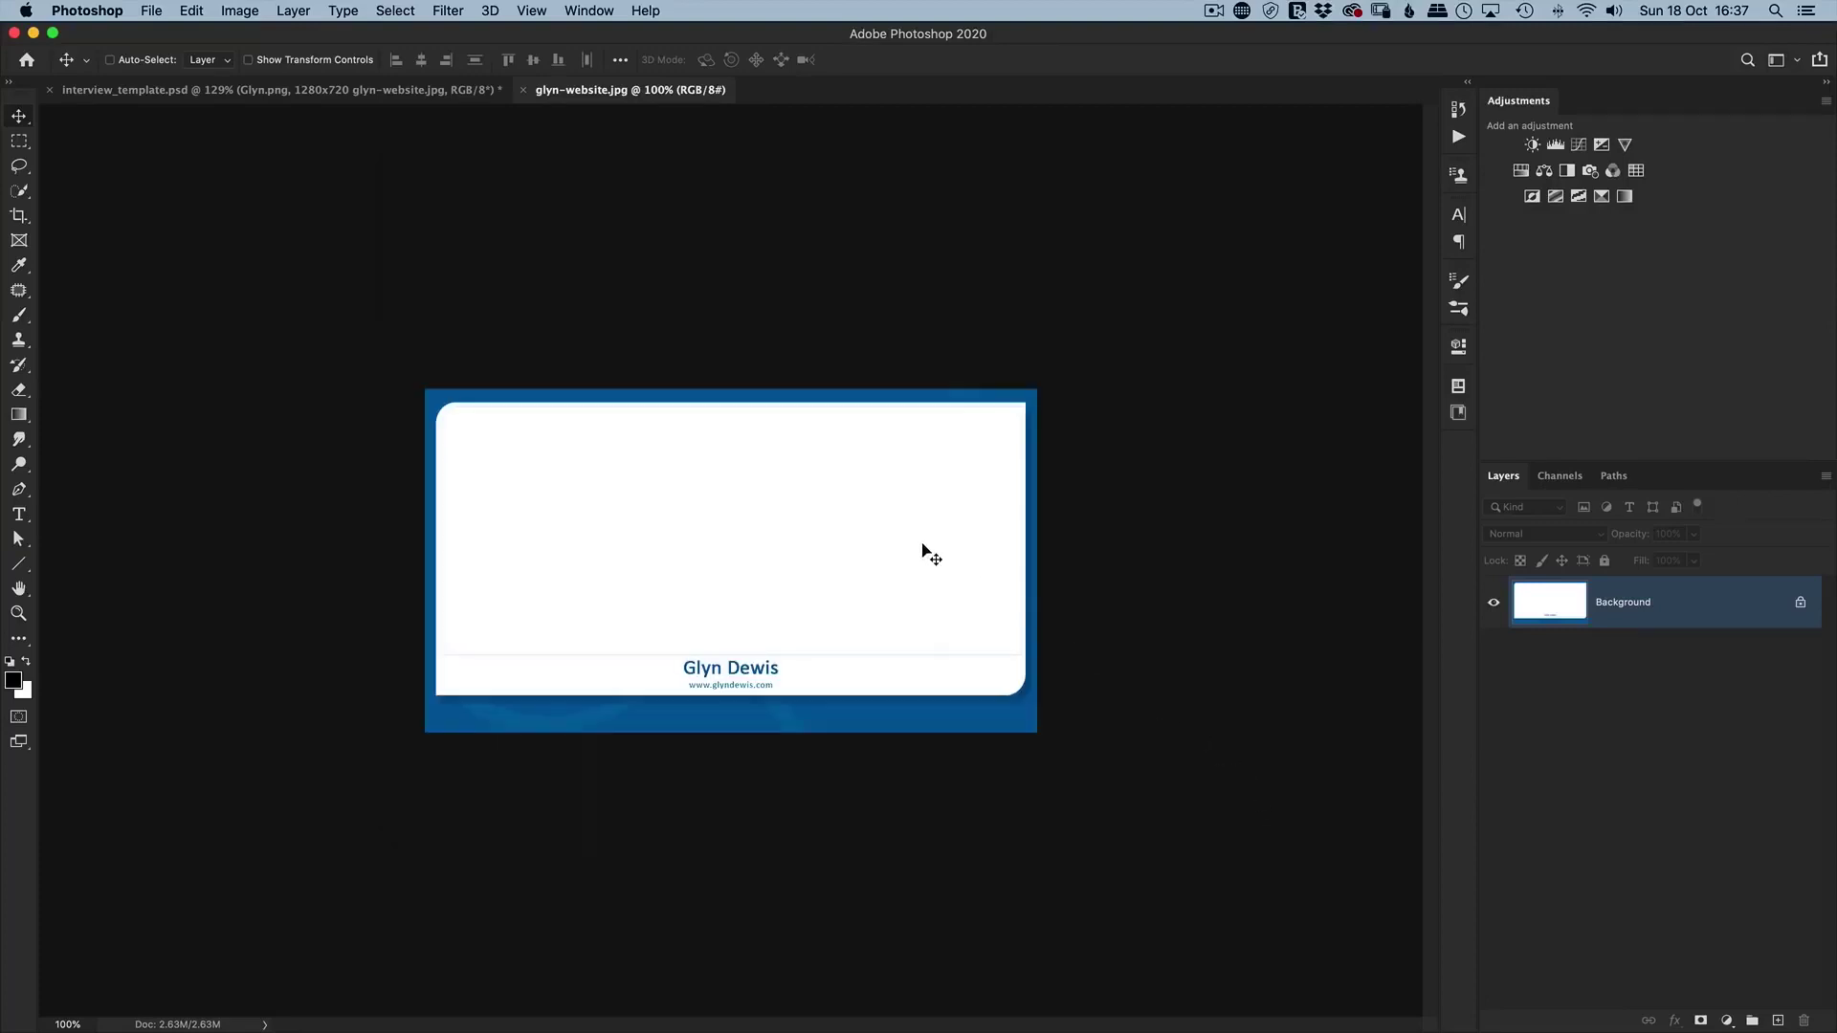
{"action": "left_click", "coordinate": [523, 91]}
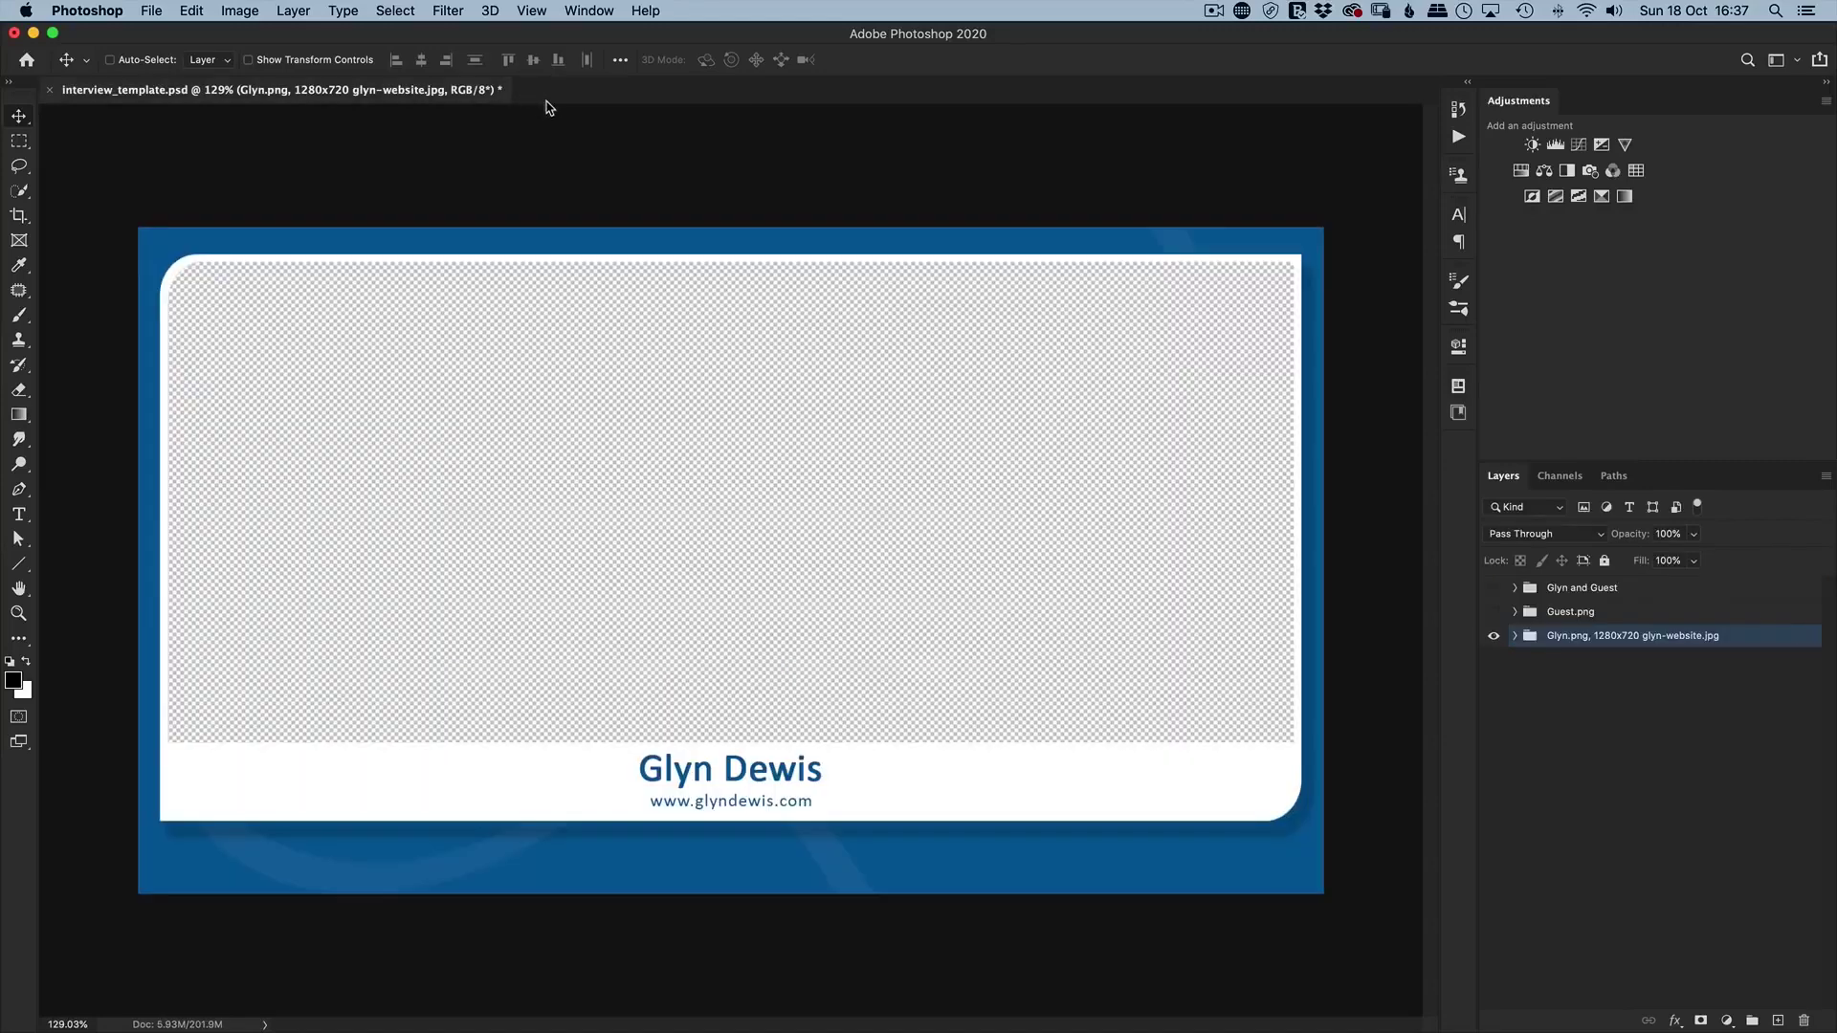
Remove the 1280x720 glyn-website.jpg export from the host group's name.
{"action": "double_click", "coordinate": [1606, 639]}
{"action": "key", "text": "Right"}
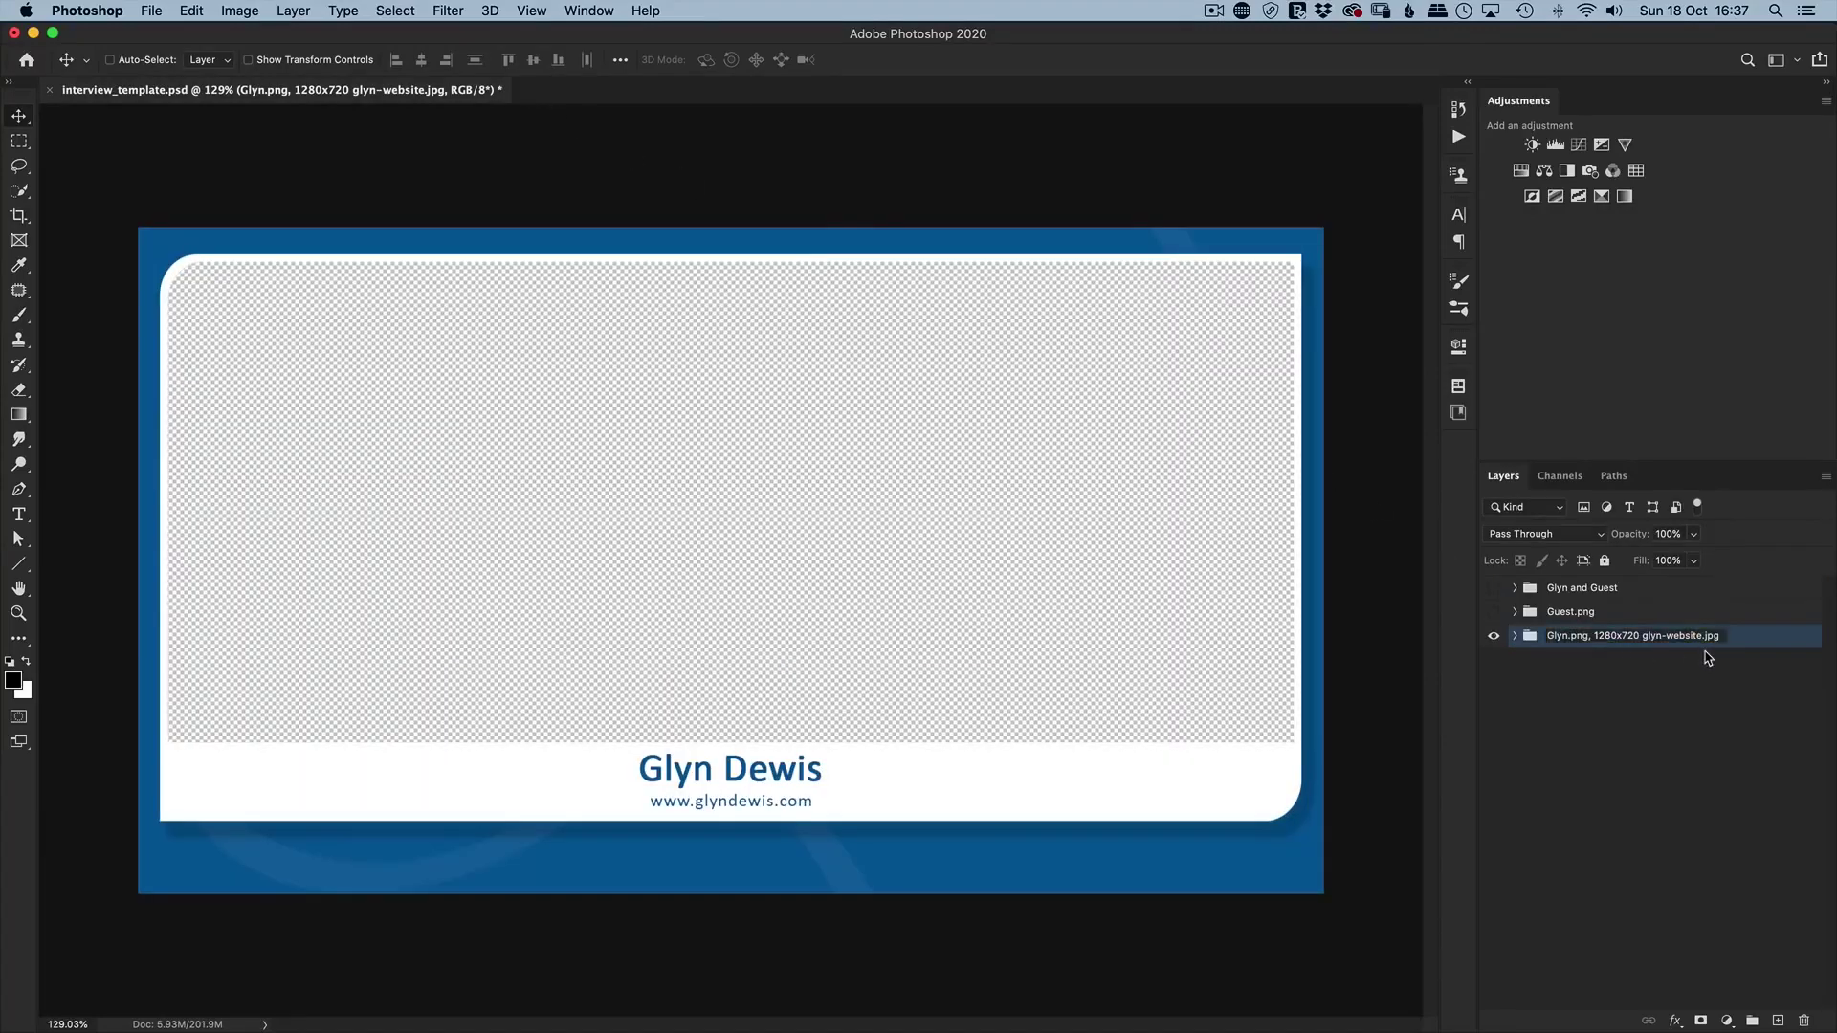
{"action": "key", "text": "BackSpace"}
{"action": "key", "text": "BackSpace"}
{"action": "key", "text": "BackSpace"}
{"action": "key", "text": "BackSpace"}
{"action": "key", "text": "BackSpace"}
{"action": "key", "text": "BackSpace"}
{"action": "key", "text": "BackSpace"}
{"action": "key", "text": "BackSpace"}
{"action": "key", "text": "BackSpace"}
{"action": "key", "text": "BackSpace"}
{"action": "key", "text": "BackSpace"}
{"action": "key", "text": "BackSpace"}
{"action": "key", "text": "BackSpace"}
{"action": "key", "text": "BackSpace"}
{"action": "key", "text": "BackSpace"}
{"action": "key", "text": "BackSpace"}
{"action": "key", "text": "BackSpace"}
{"action": "key", "text": "BackSpace"}
{"action": "key", "text": "BackSpace"}
{"action": "key", "text": "BackSpace"}
{"action": "key", "text": "BackSpace"}
{"action": "key", "text": "BackSpace"}
{"action": "key", "text": "BackSpace"}
{"action": "key", "text": "BackSpace"}
{"action": "key", "text": "BackSpace"}
{"action": "key", "text": "BackSpace"}
{"action": "key", "text": "BackSpace"}
{"action": "key", "text": "Return"}
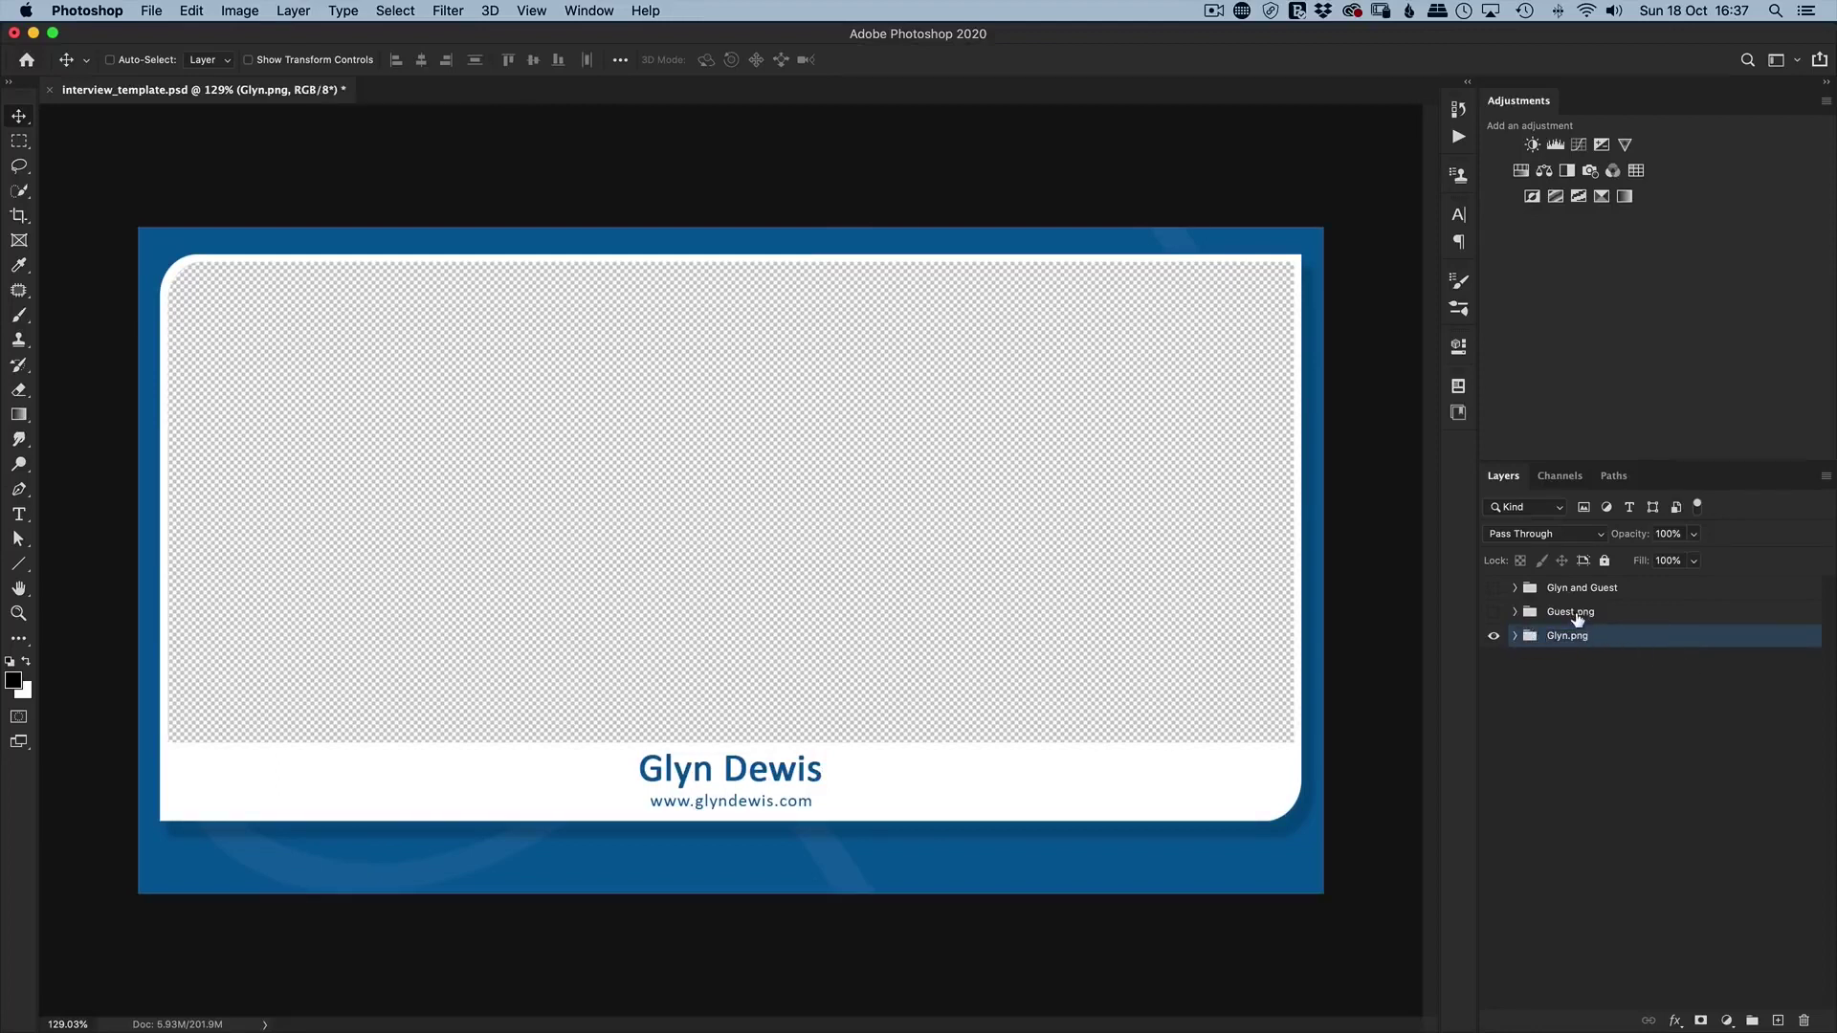
Show Guest.png and the combined group, rename it Glyn and Guest.png, and bring up File > Open.
{"action": "left_click", "coordinate": [1494, 611]}
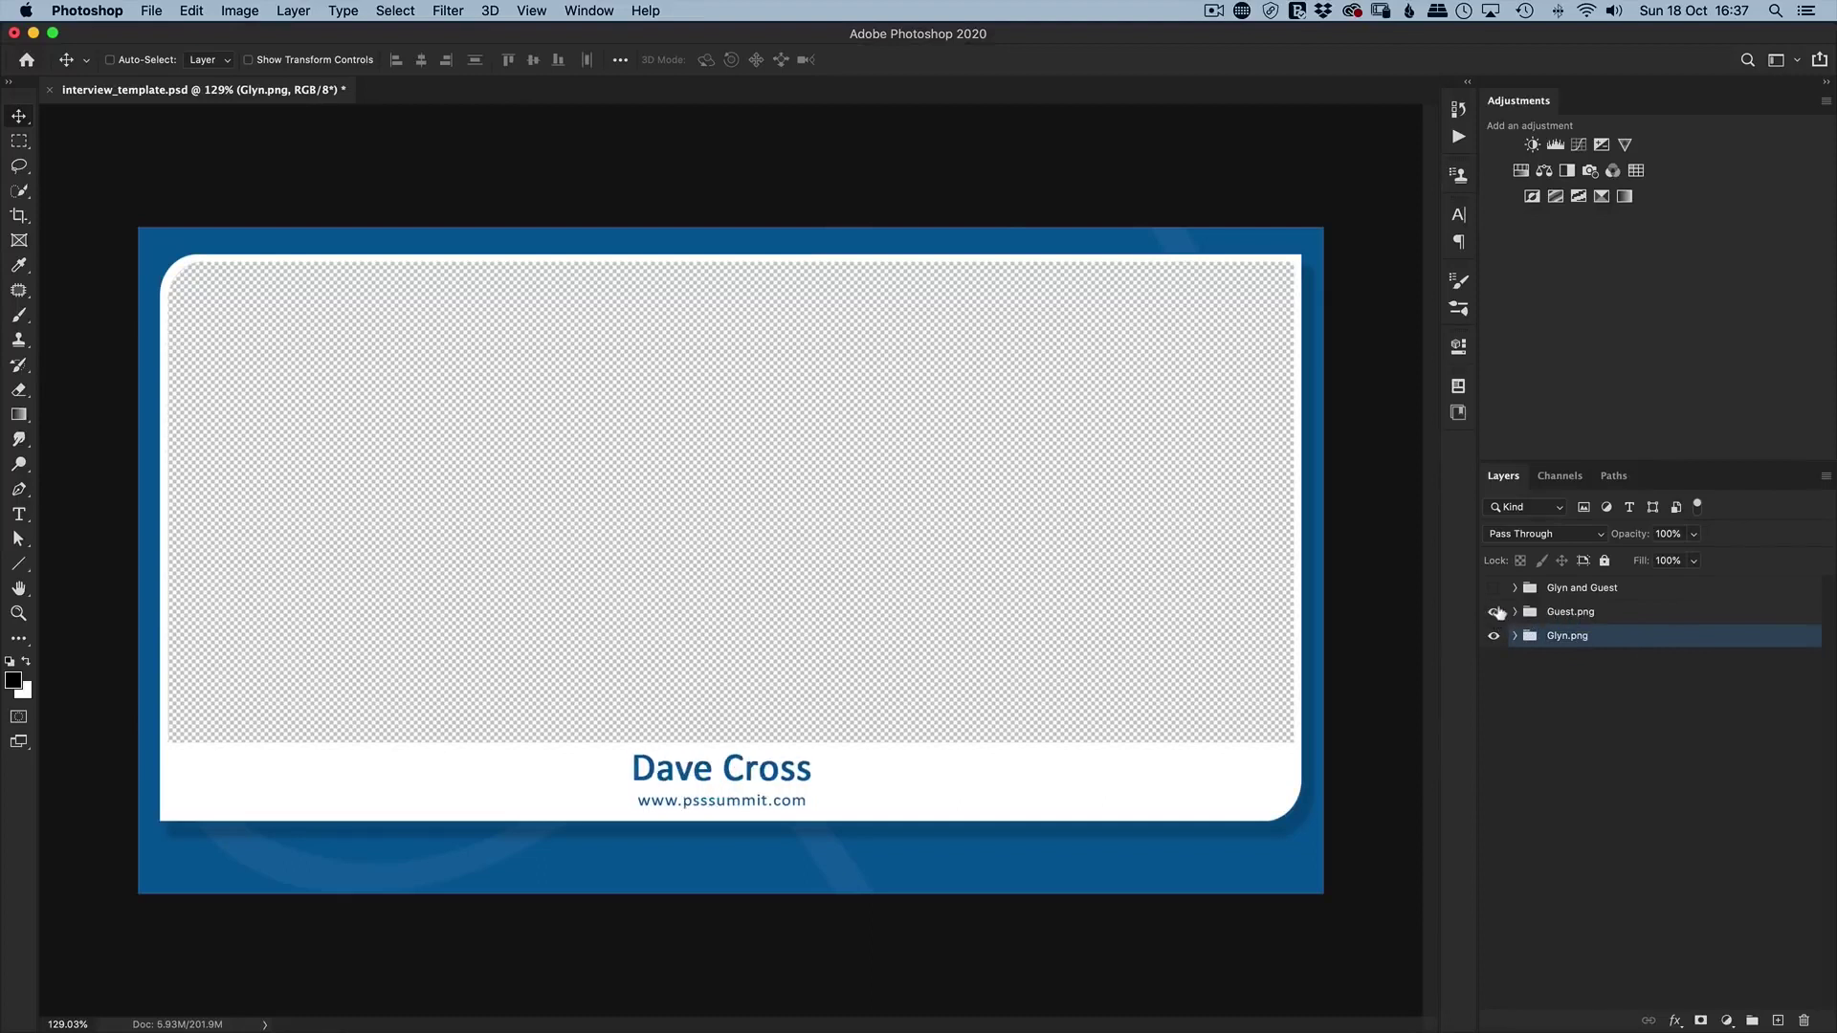
{"action": "left_click", "coordinate": [1493, 587]}
{"action": "double_click", "coordinate": [1615, 587]}
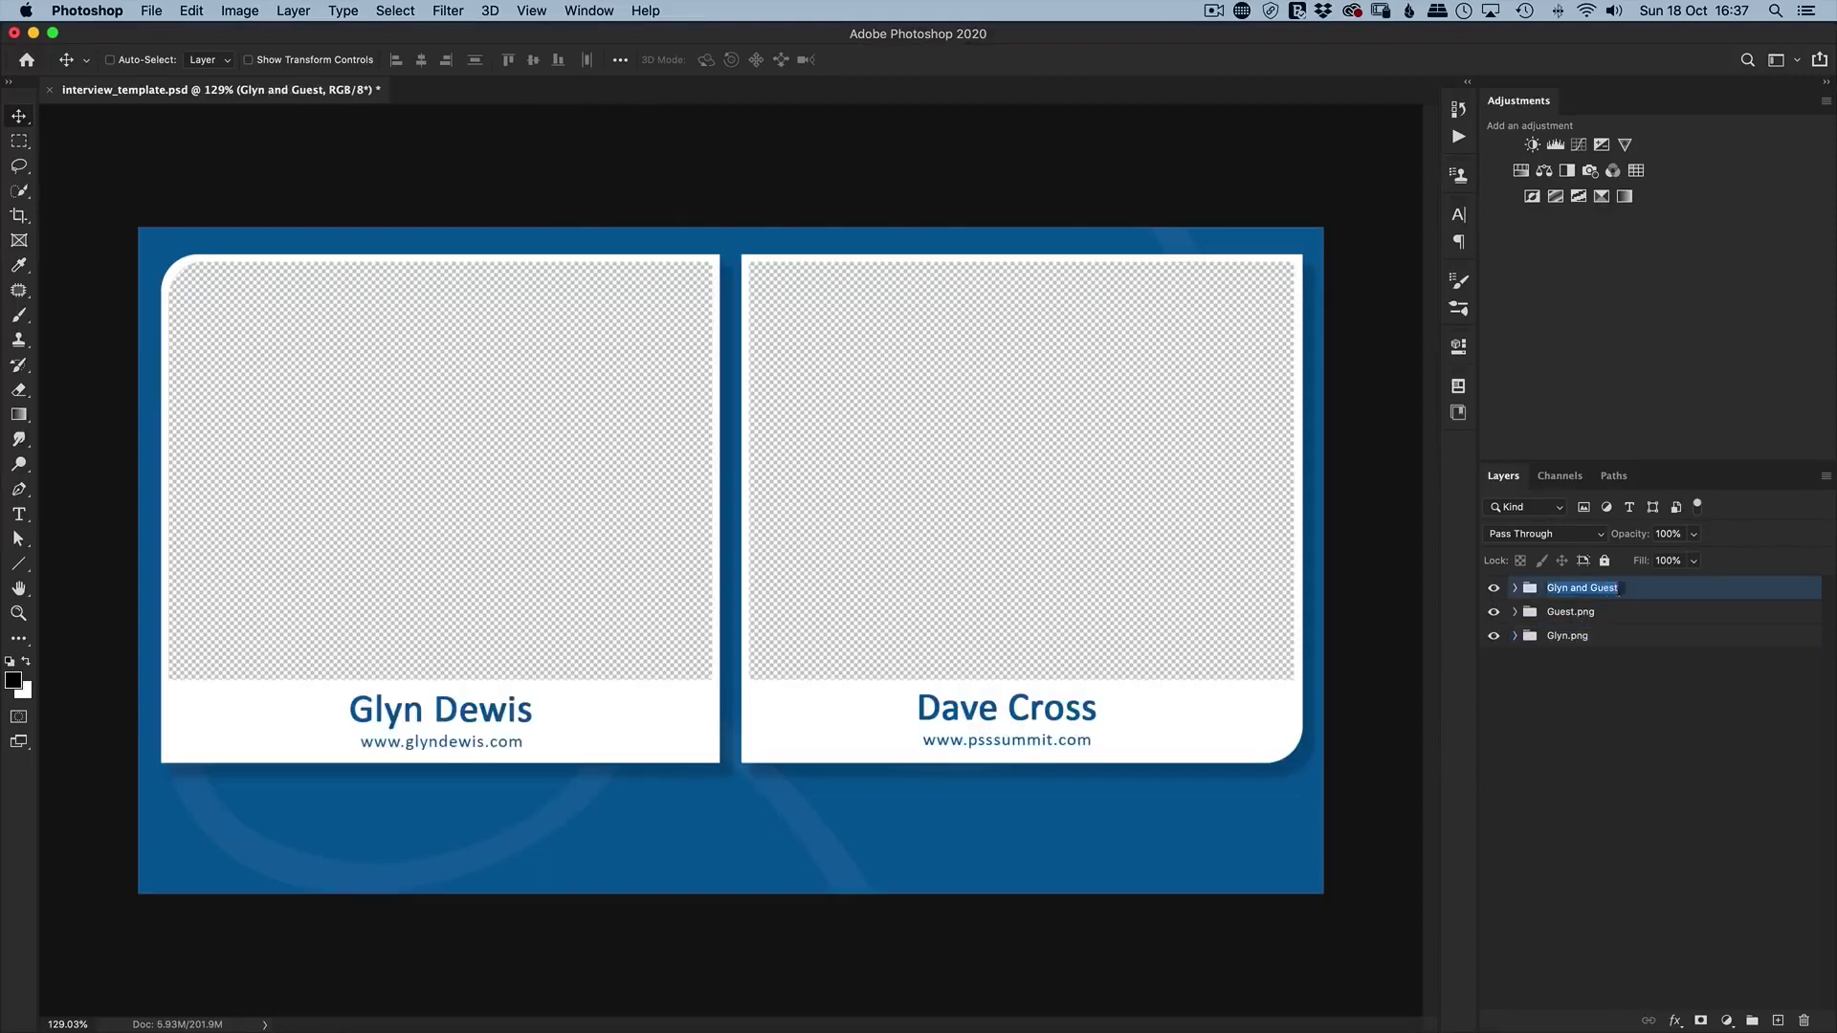
{"action": "key", "text": "Return"}
{"action": "type", "text": ".png"}
{"action": "key", "text": "Return"}
{"action": "left_click", "coordinate": [158, 15]}
{"action": "left_click", "coordinate": [173, 52]}
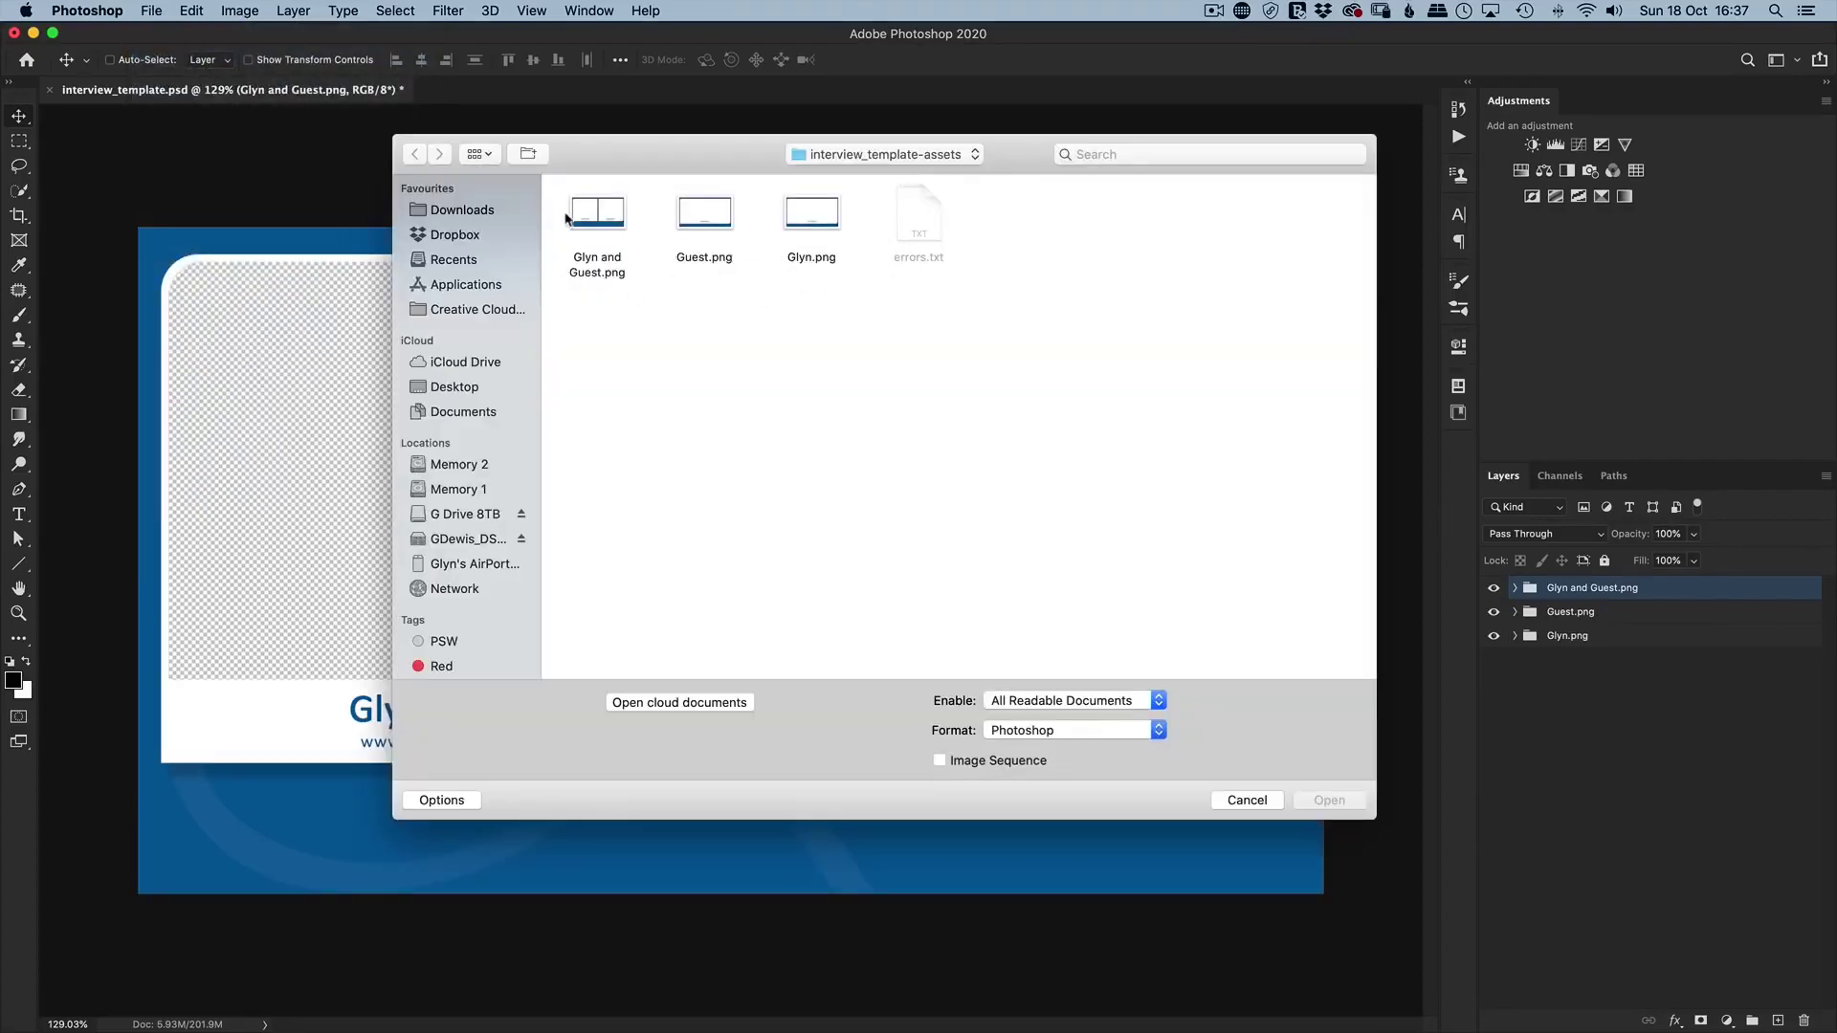
Open guest name plate.psd from the LIVE Broadcasts folder.
{"action": "left_click", "coordinate": [834, 154]}
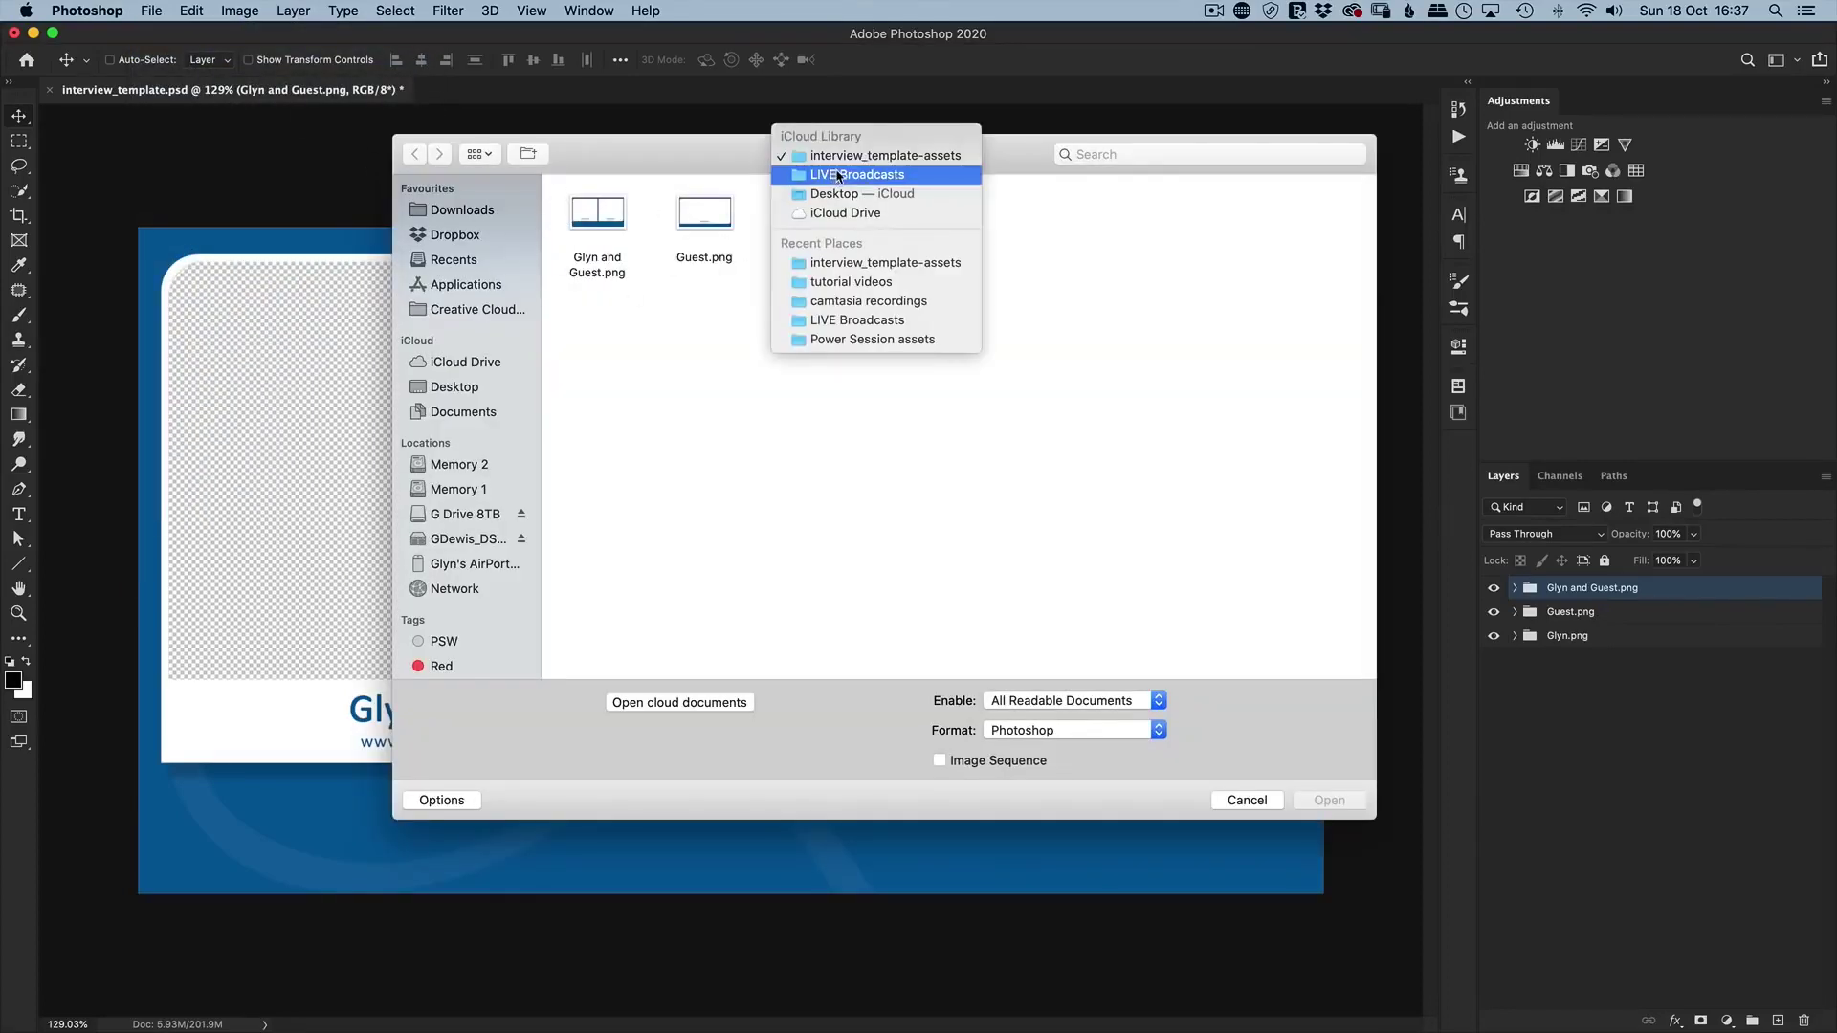
{"action": "left_click", "coordinate": [837, 175]}
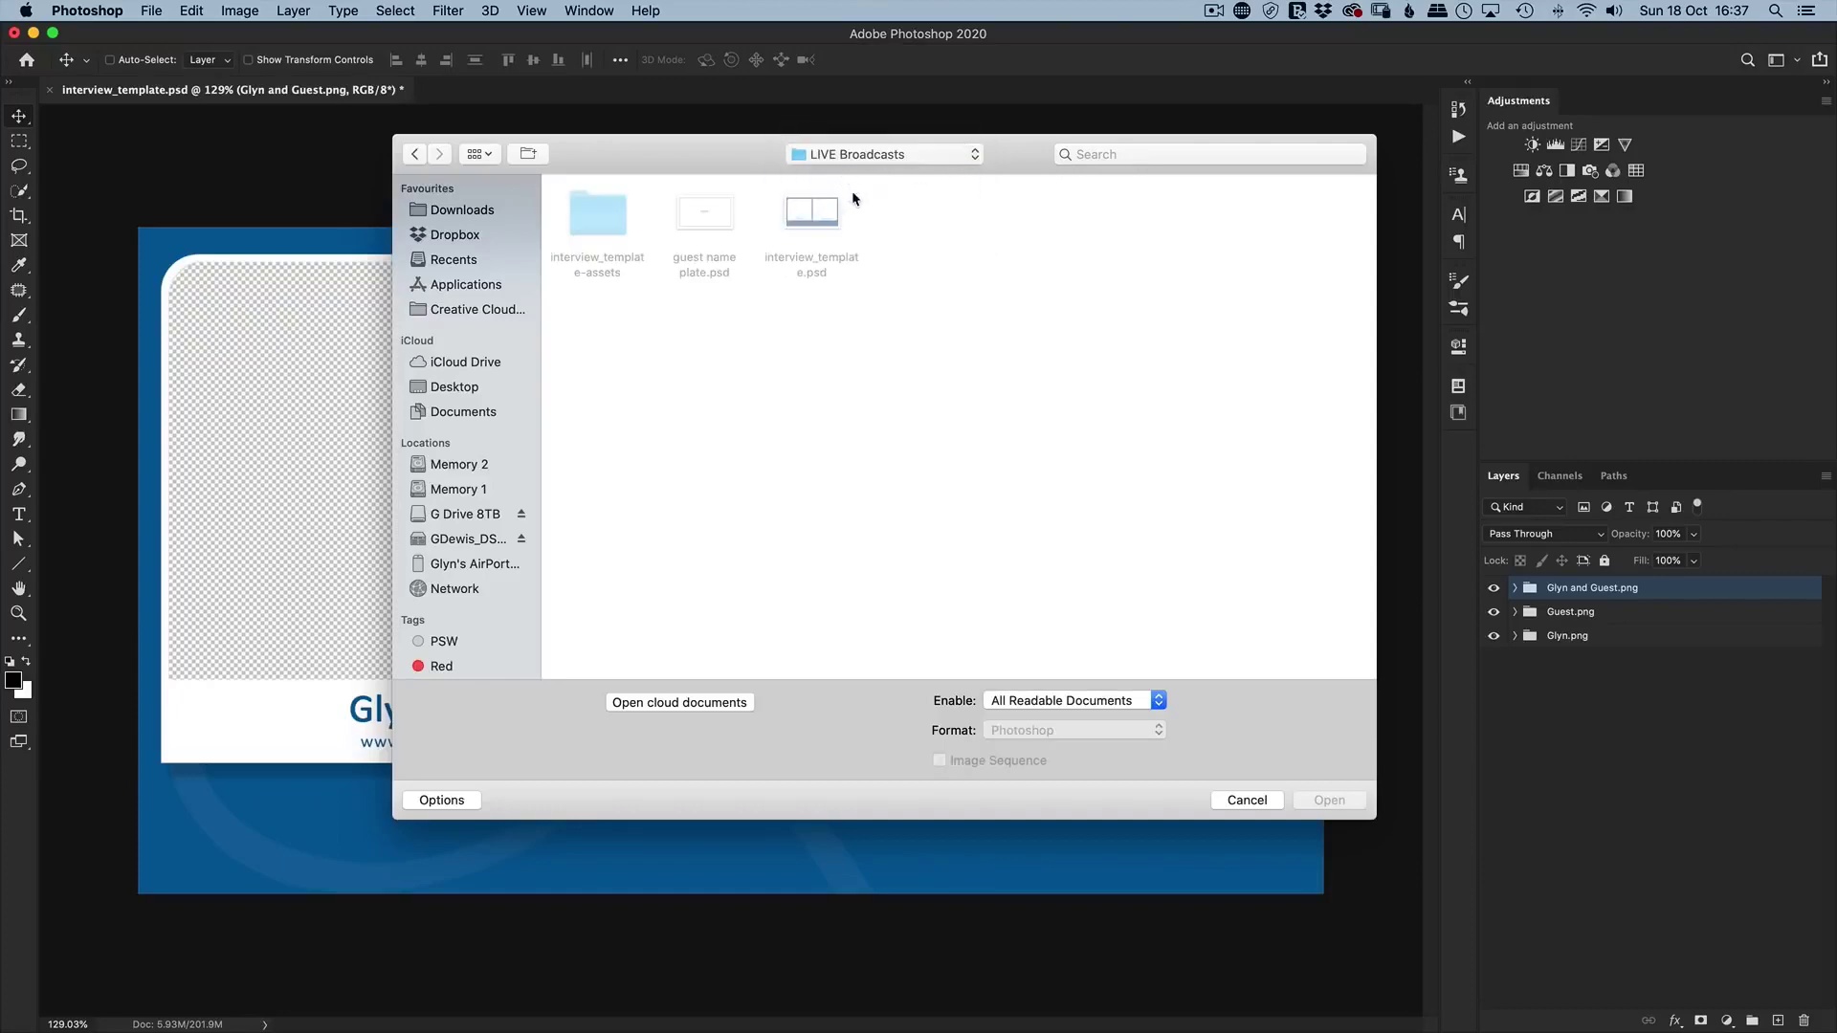
{"action": "left_click", "coordinate": [700, 218]}
{"action": "left_click", "coordinate": [1328, 804]}
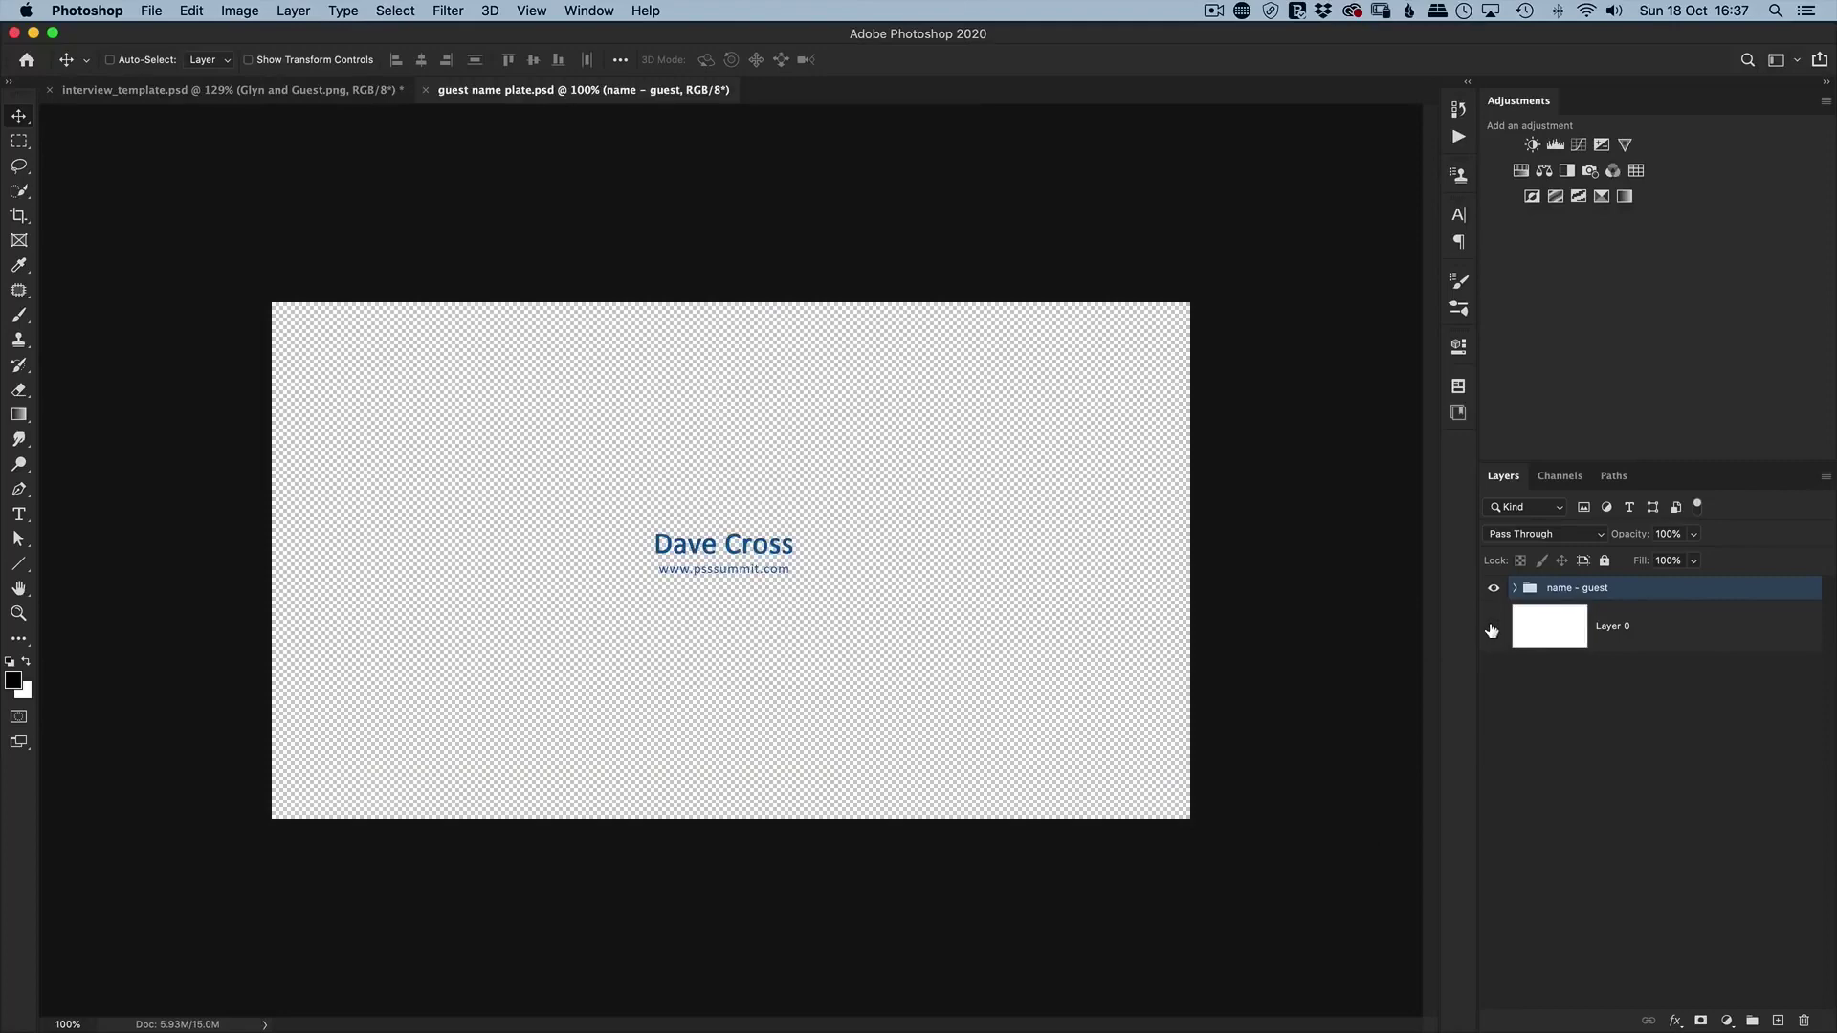
Show the white background and replace the guest name text with the new guest's name.
{"action": "left_click", "coordinate": [1493, 631]}
{"action": "left_click", "coordinate": [1515, 588]}
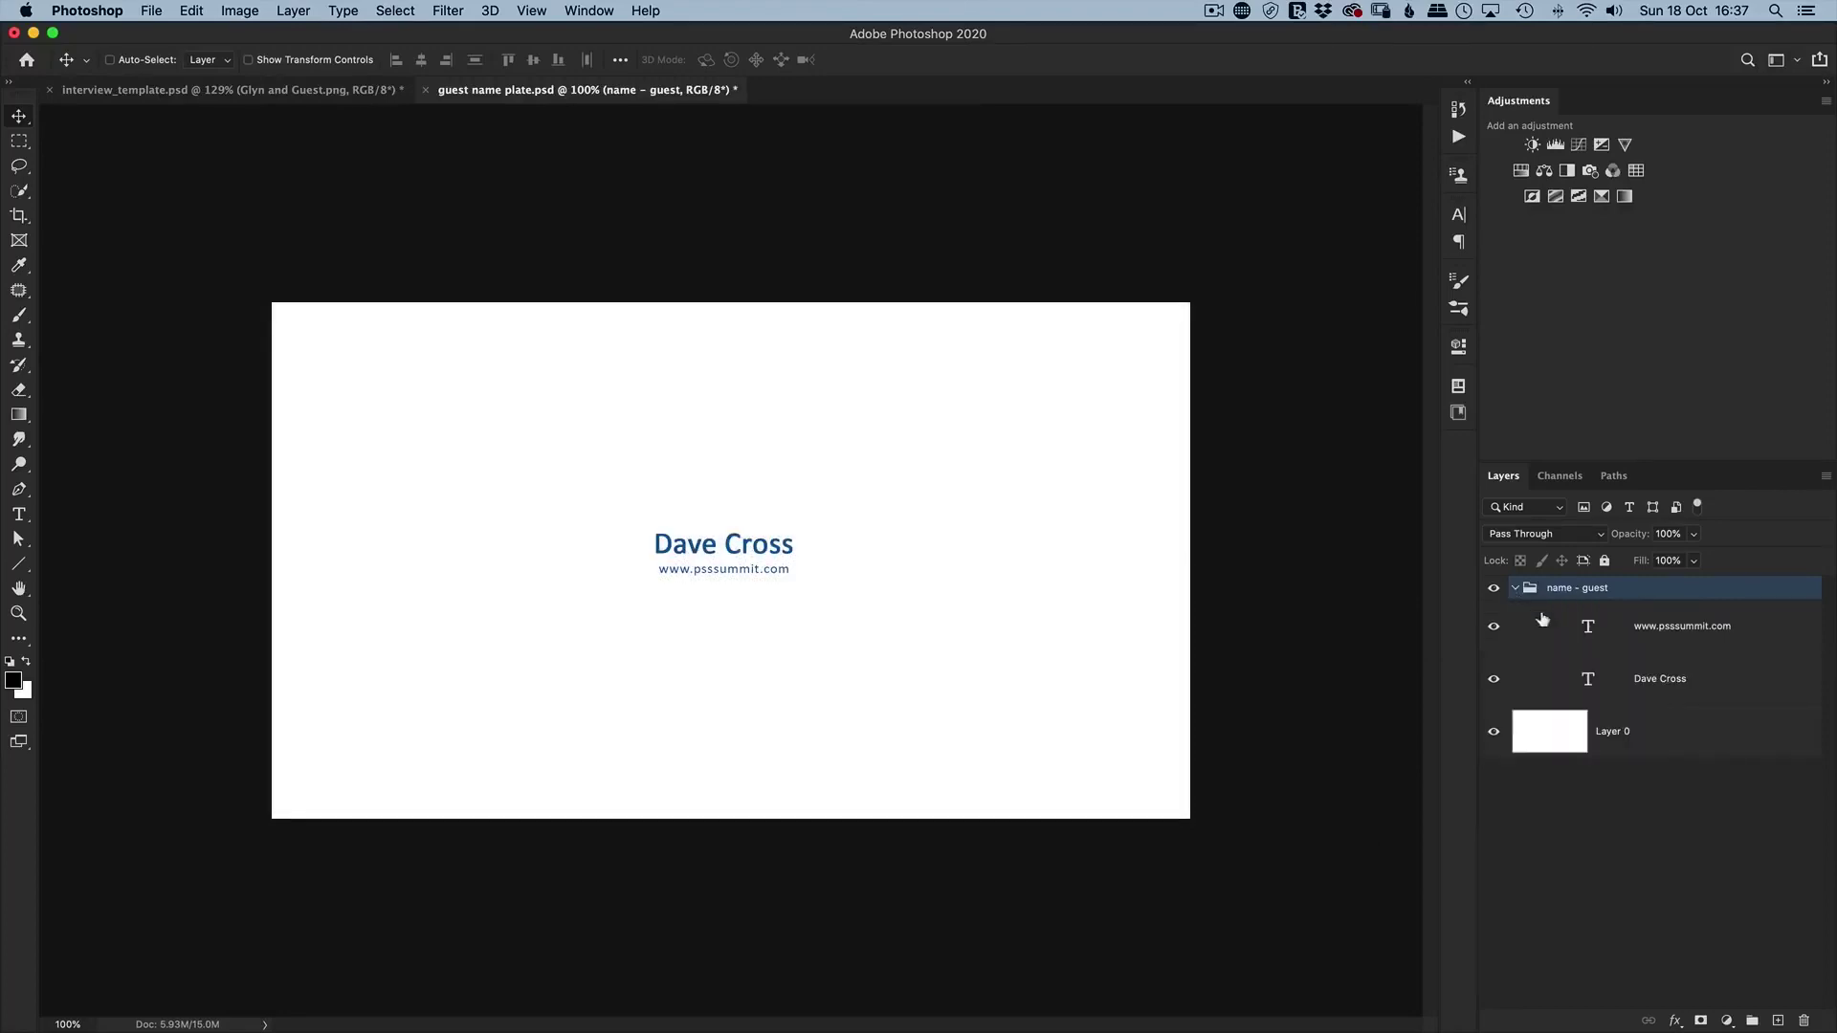
{"action": "double_click", "coordinate": [1588, 679]}
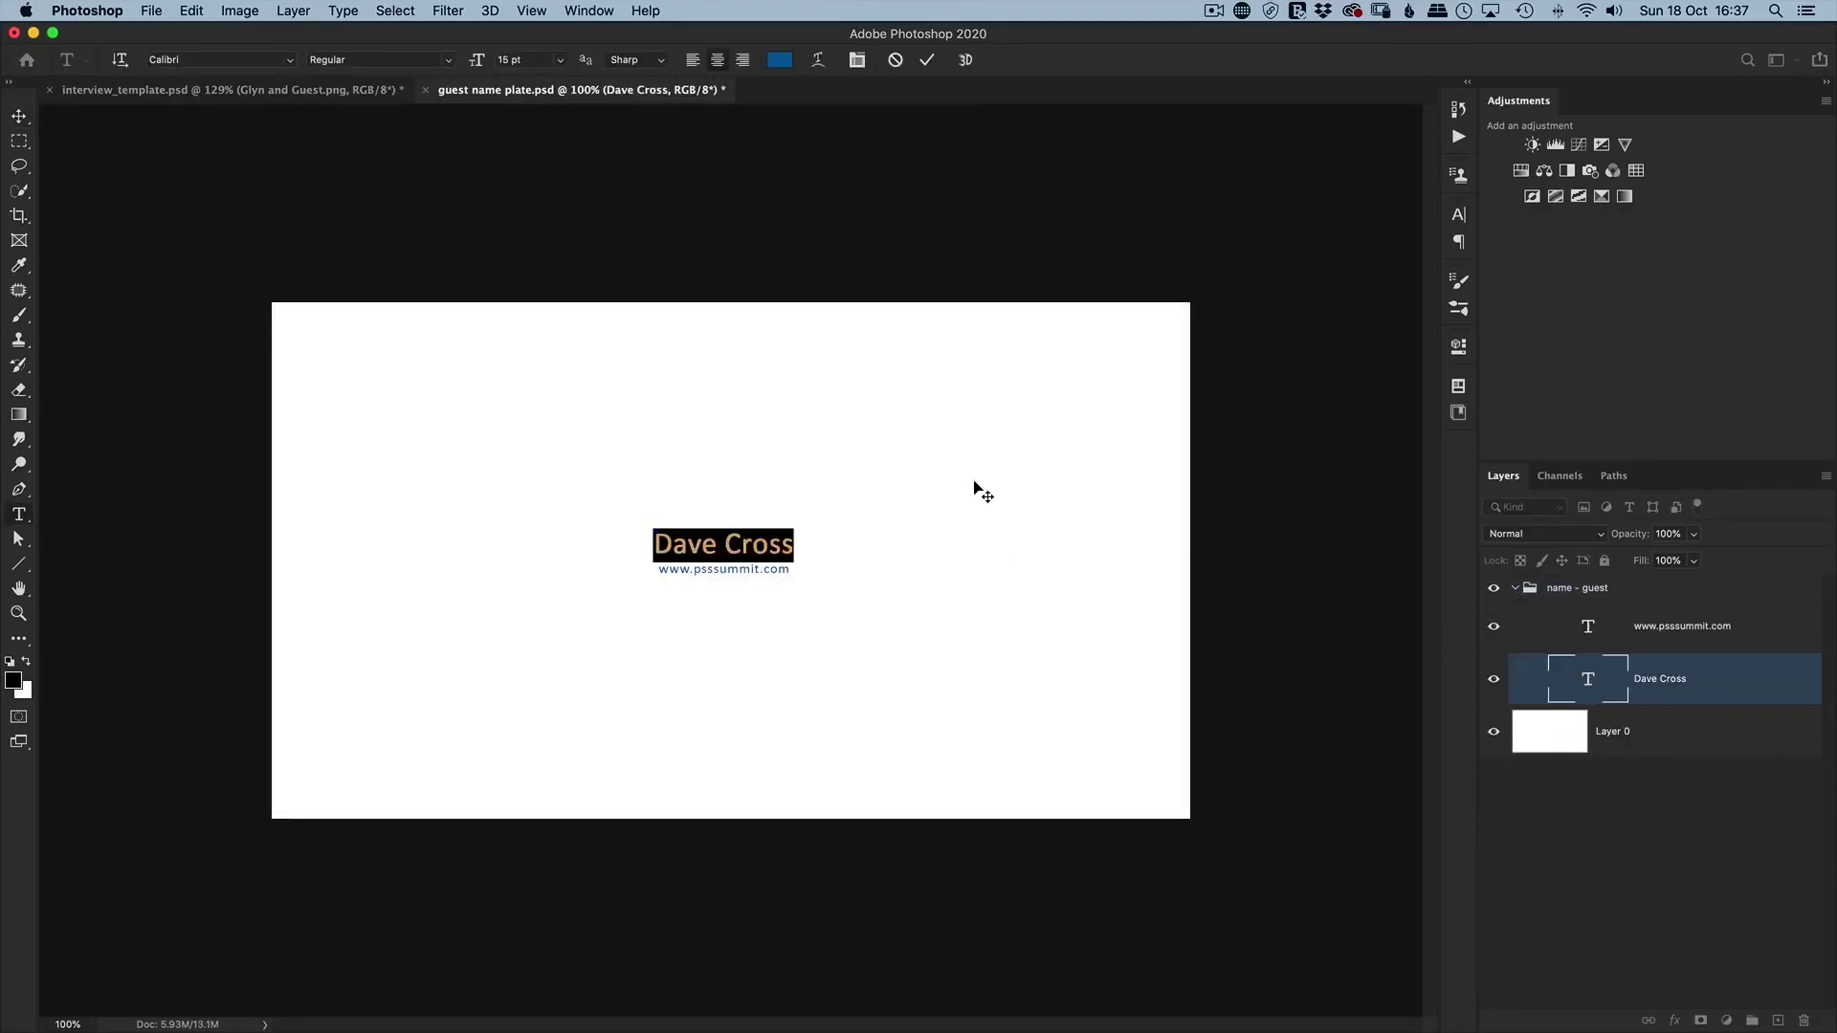
{"action": "key", "text": "BackSpace"}
{"action": "type", "text": "John Smi"}
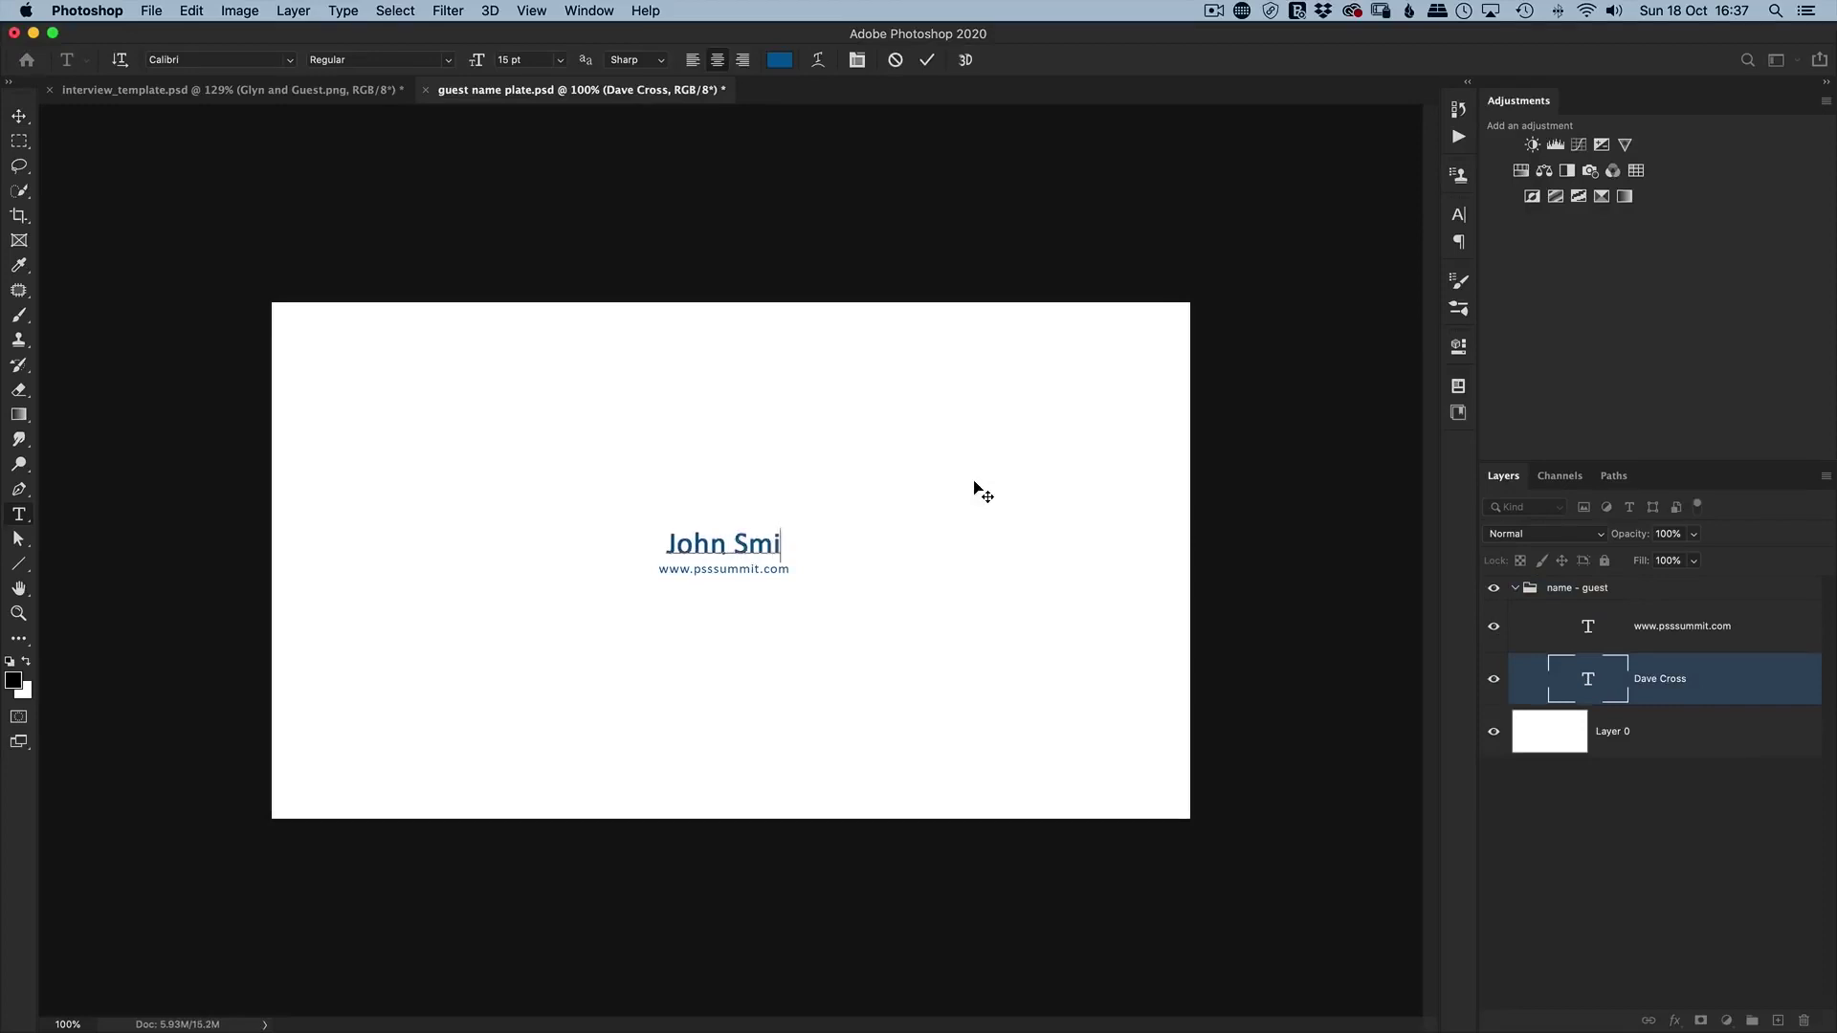
{"action": "type", "text": "th"}
{"action": "key", "text": "super+Return"}
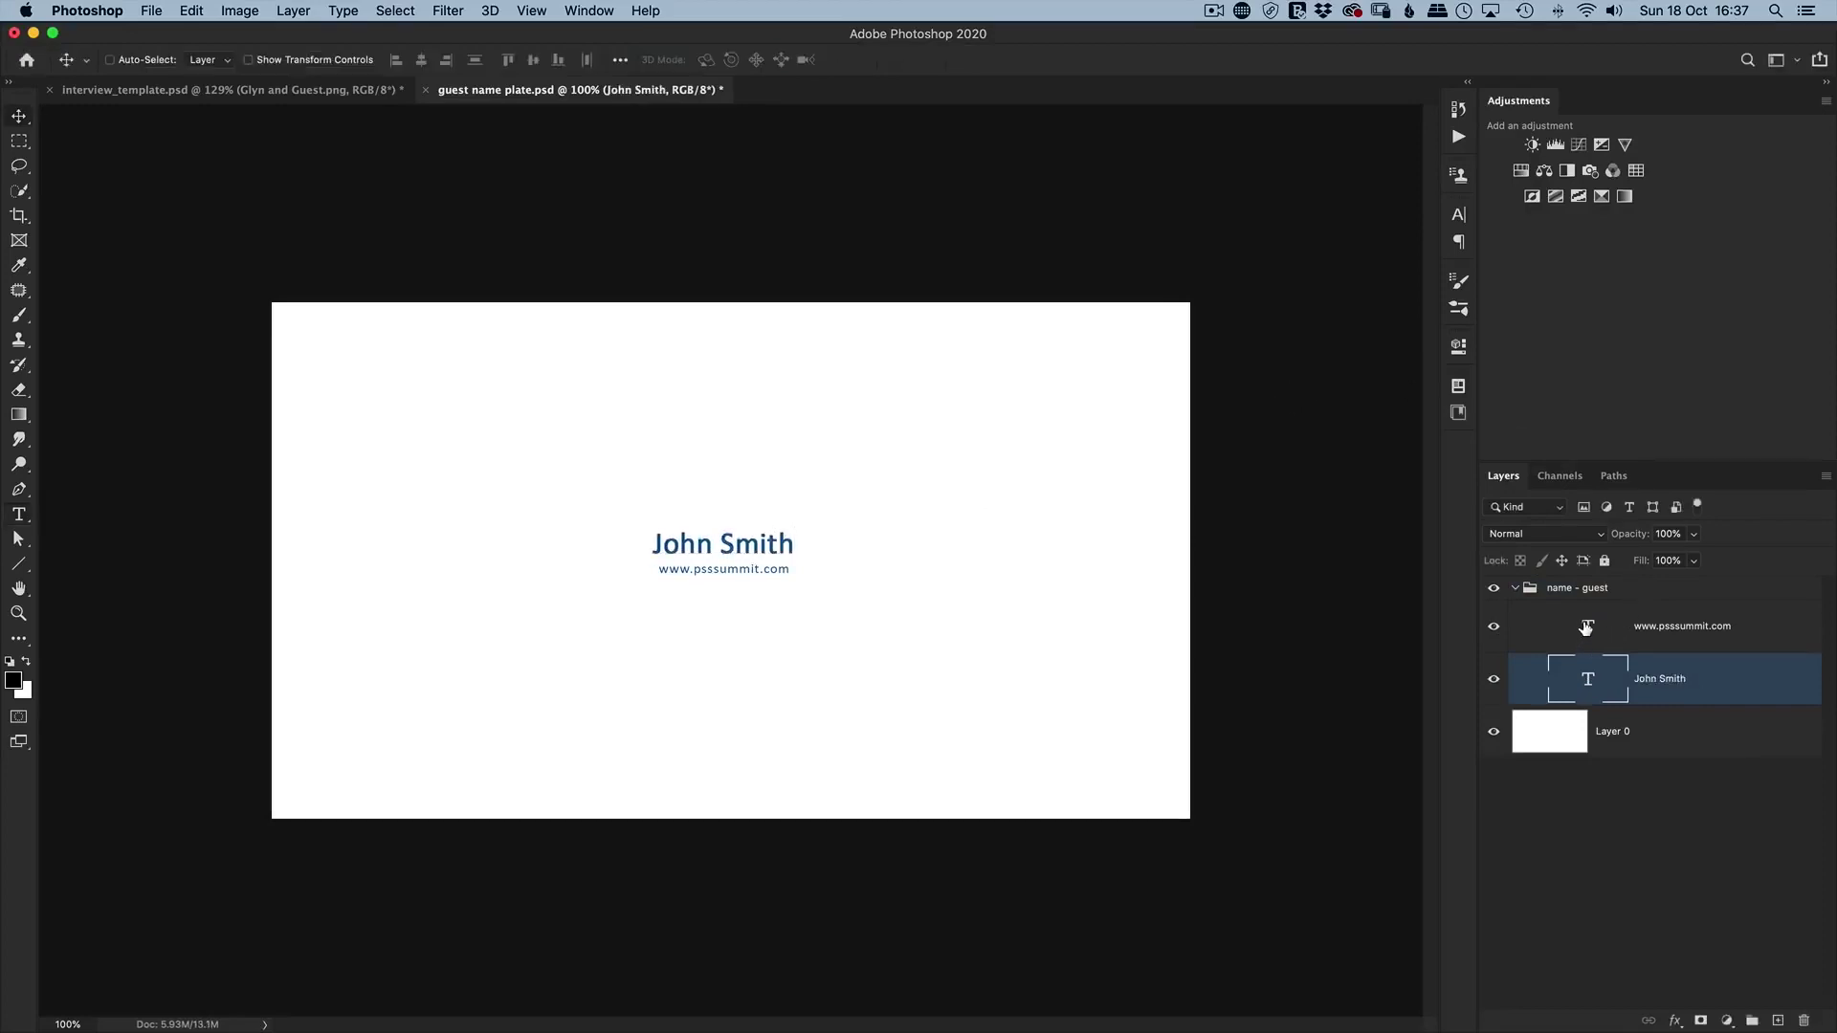
Replace the old domain in the website text with the new guest's handle.
{"action": "double_click", "coordinate": [1587, 626]}
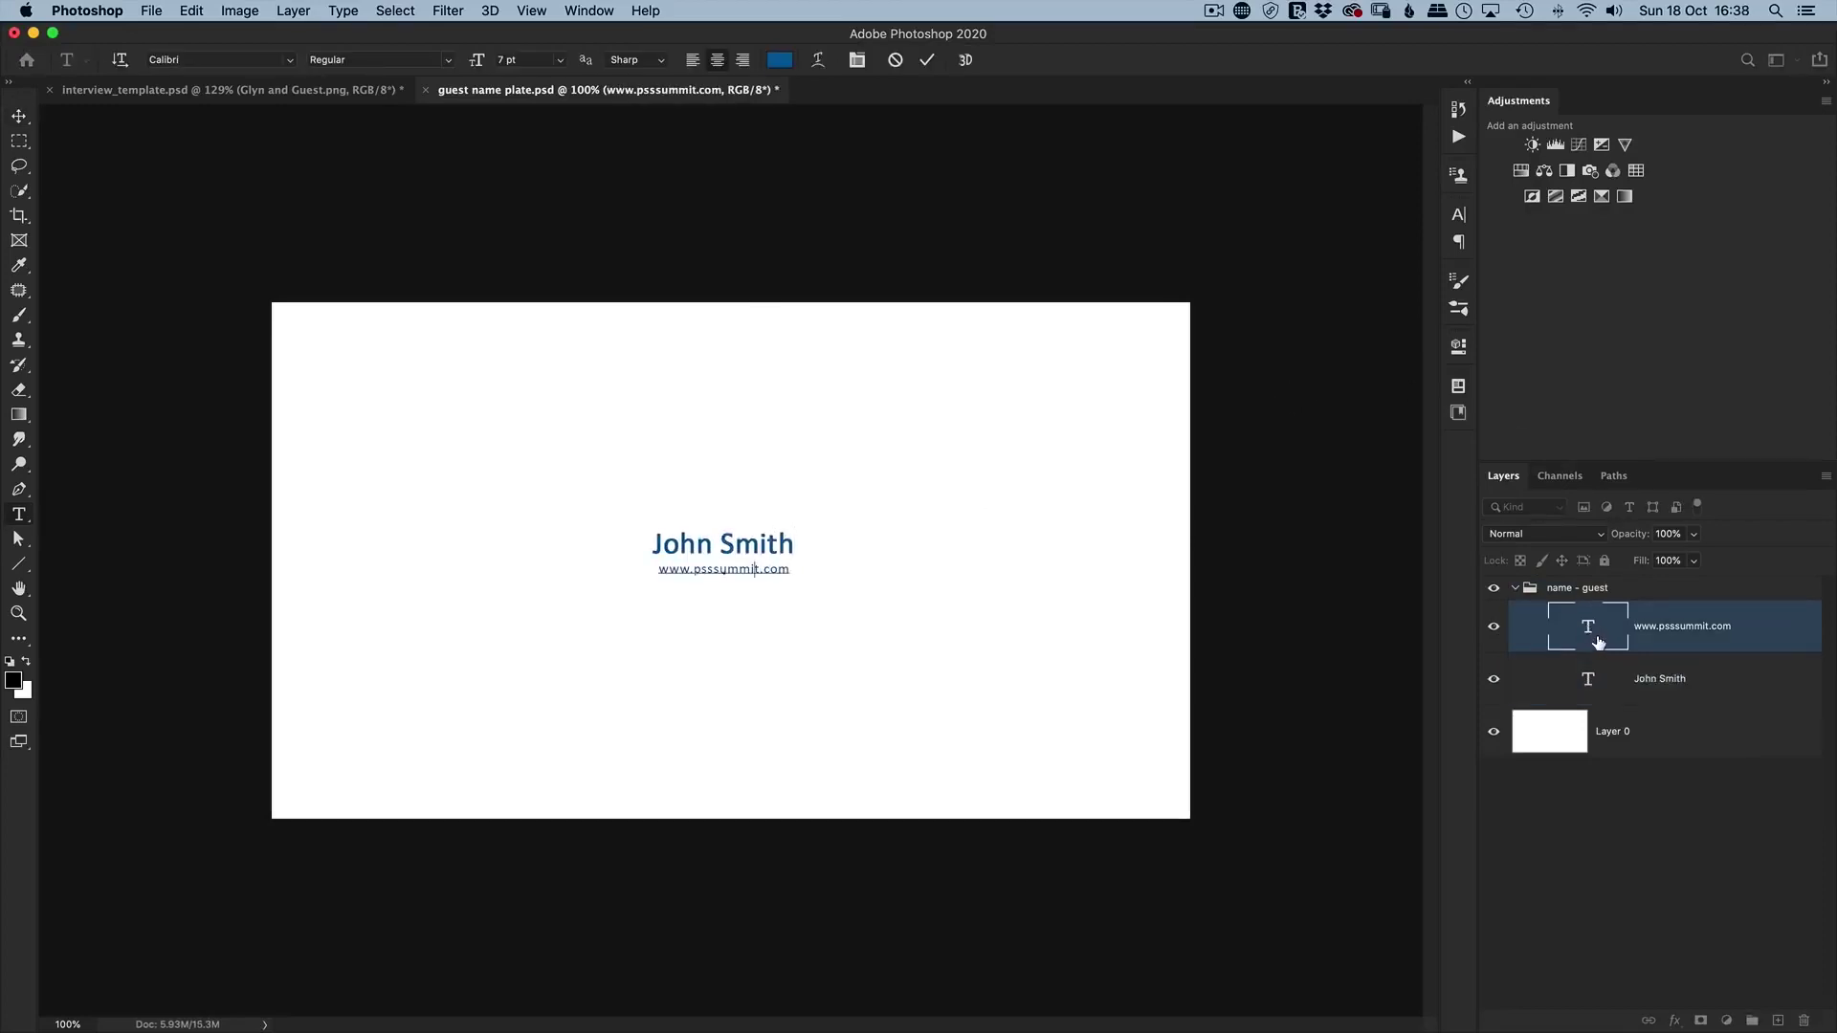
{"action": "key", "text": "BackSpace"}
{"action": "key", "text": "BackSpace"}
{"action": "key", "text": "BackSpace"}
{"action": "key", "text": "BackSpace"}
{"action": "key", "text": "BackSpace"}
{"action": "key", "text": "BackSpace"}
{"action": "key", "text": "BackSpace"}
{"action": "key", "text": "BackSpace"}
{"action": "key", "text": "BackSpace"}
{"action": "type", "text": "jsmith"}
{"action": "left_click", "coordinate": [927, 60]}
{"action": "key", "text": "v"}
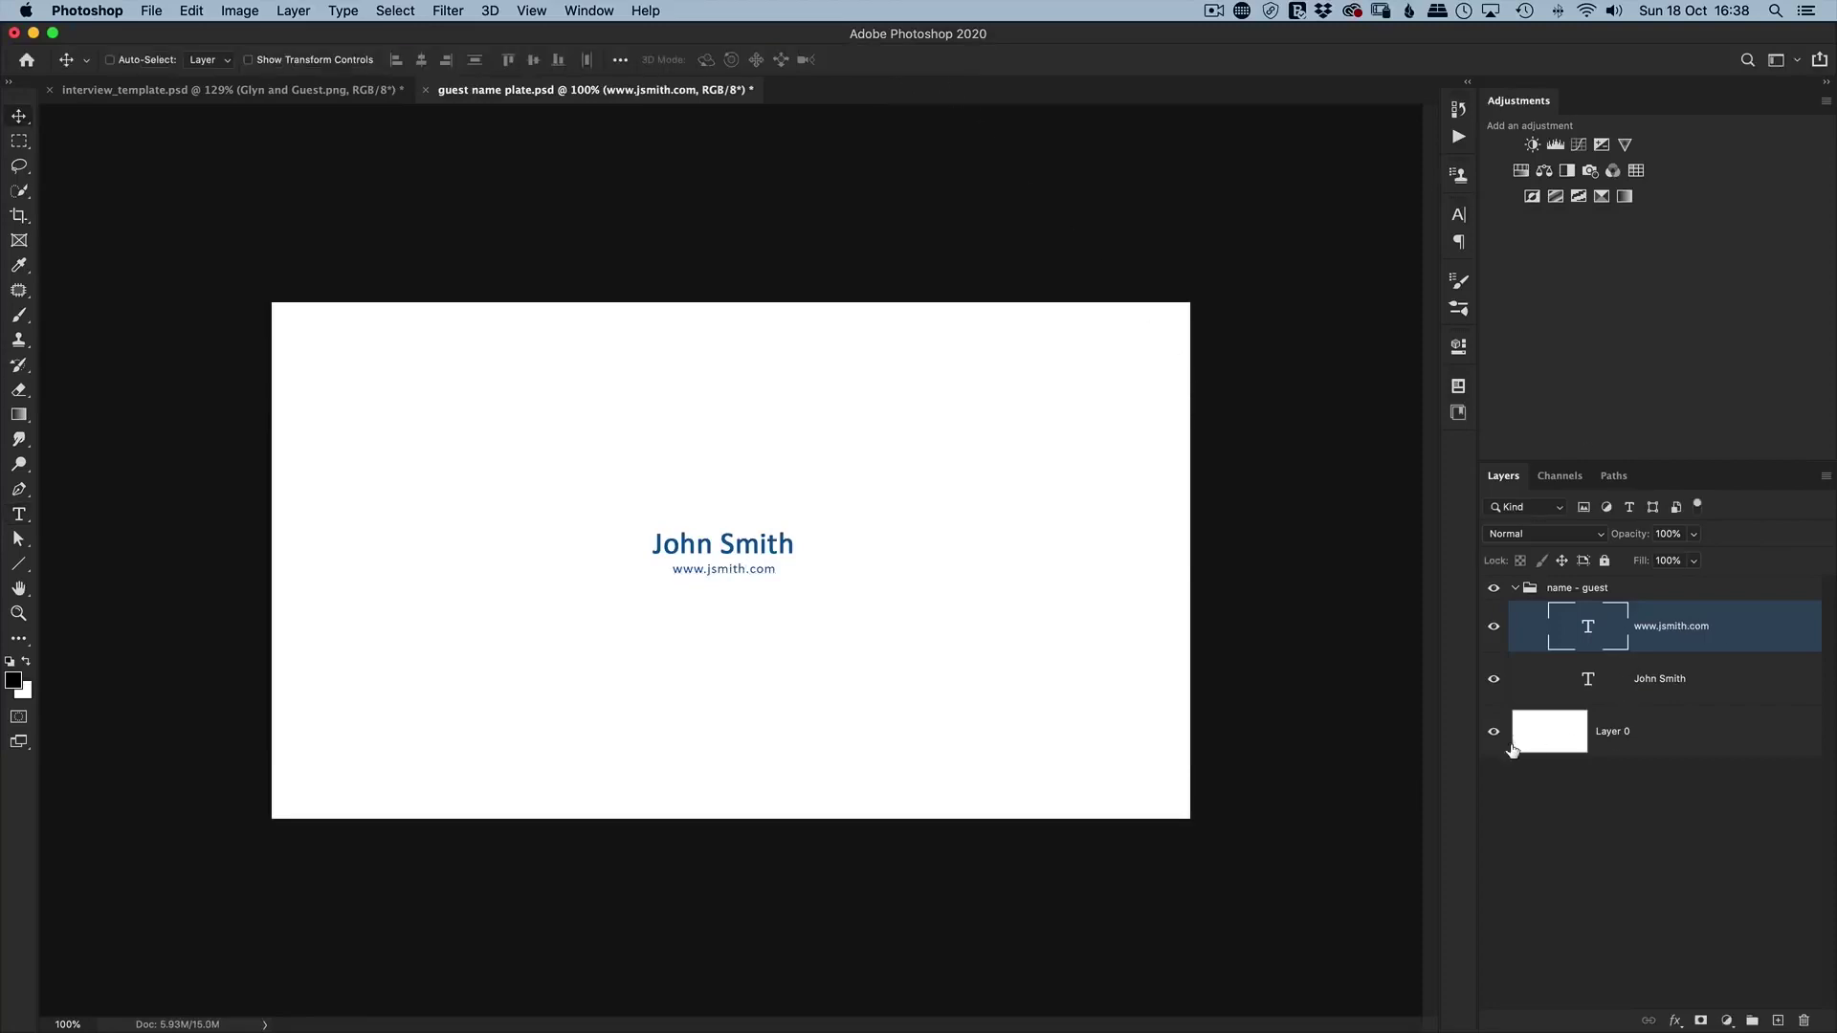
Hide the white background, save the name plate, and return to interview_template.psd.
{"action": "left_click", "coordinate": [1492, 733]}
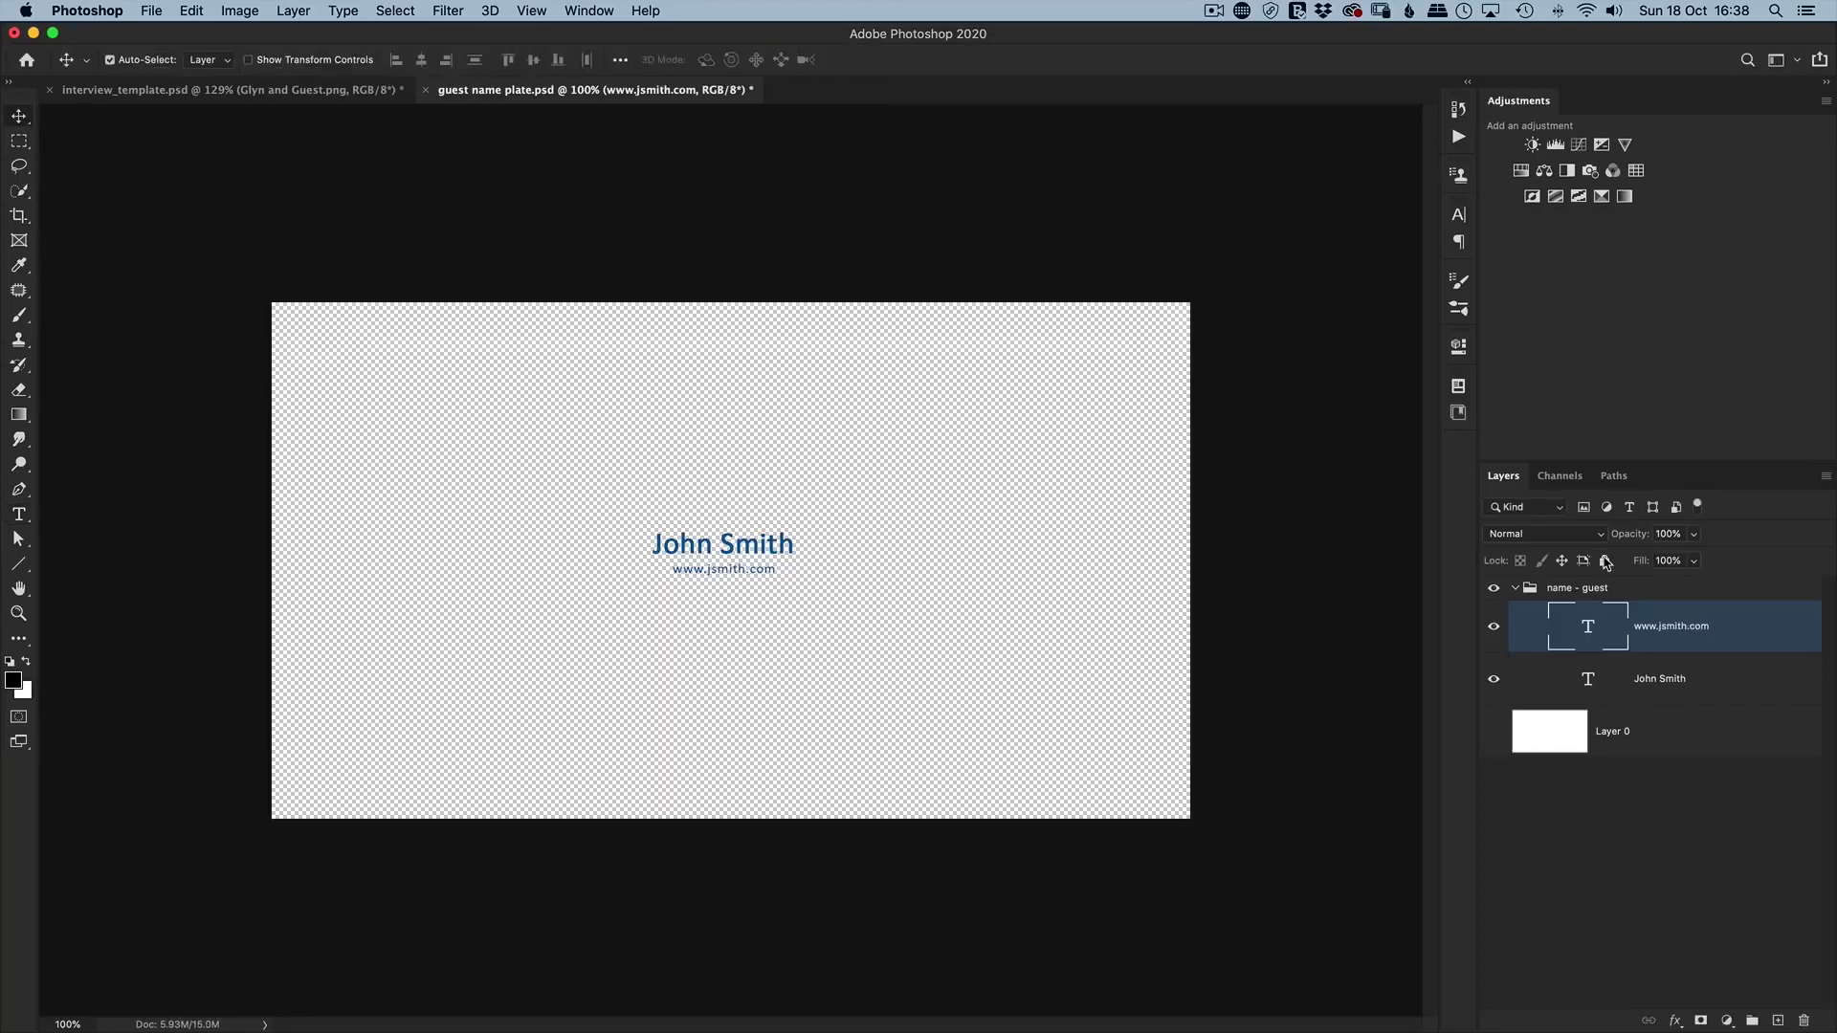
{"action": "key", "text": "super+s"}
{"action": "left_click", "coordinate": [306, 95]}
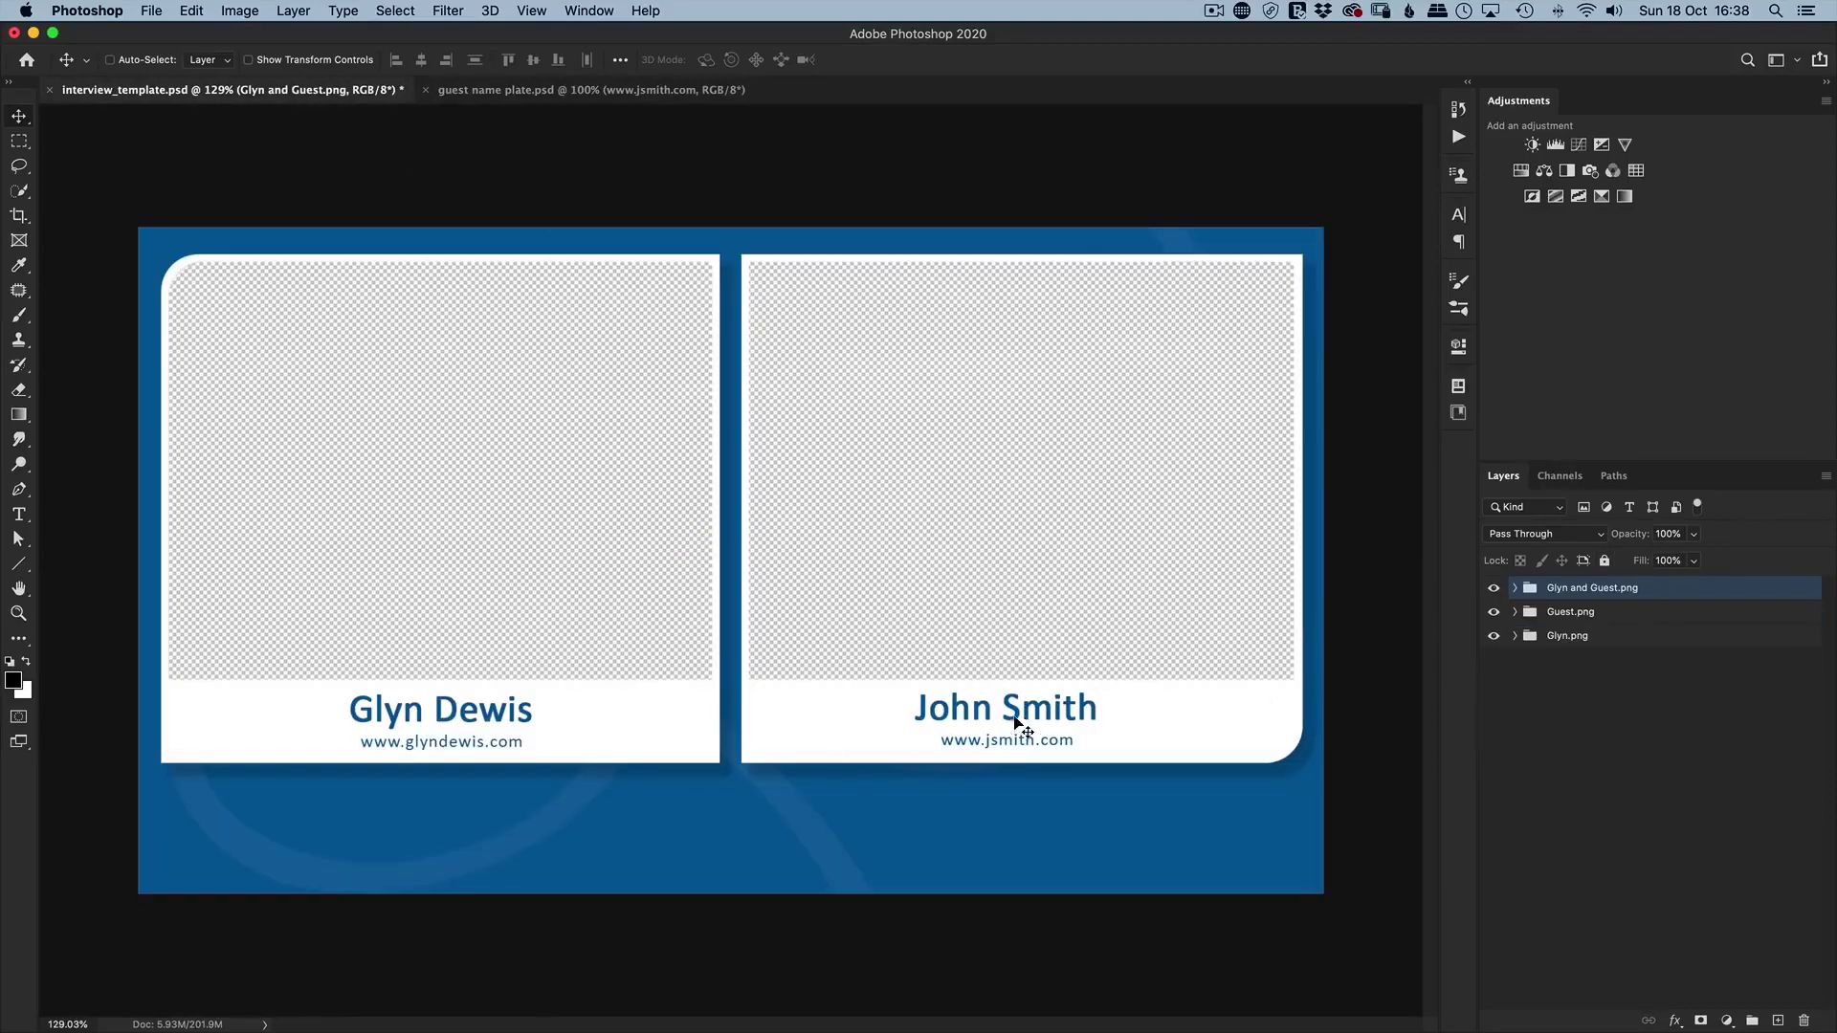
Hide the combined group and open the regenerated Glyn and Guest.png from interview_template-assets.
{"action": "left_click", "coordinate": [1494, 587]}
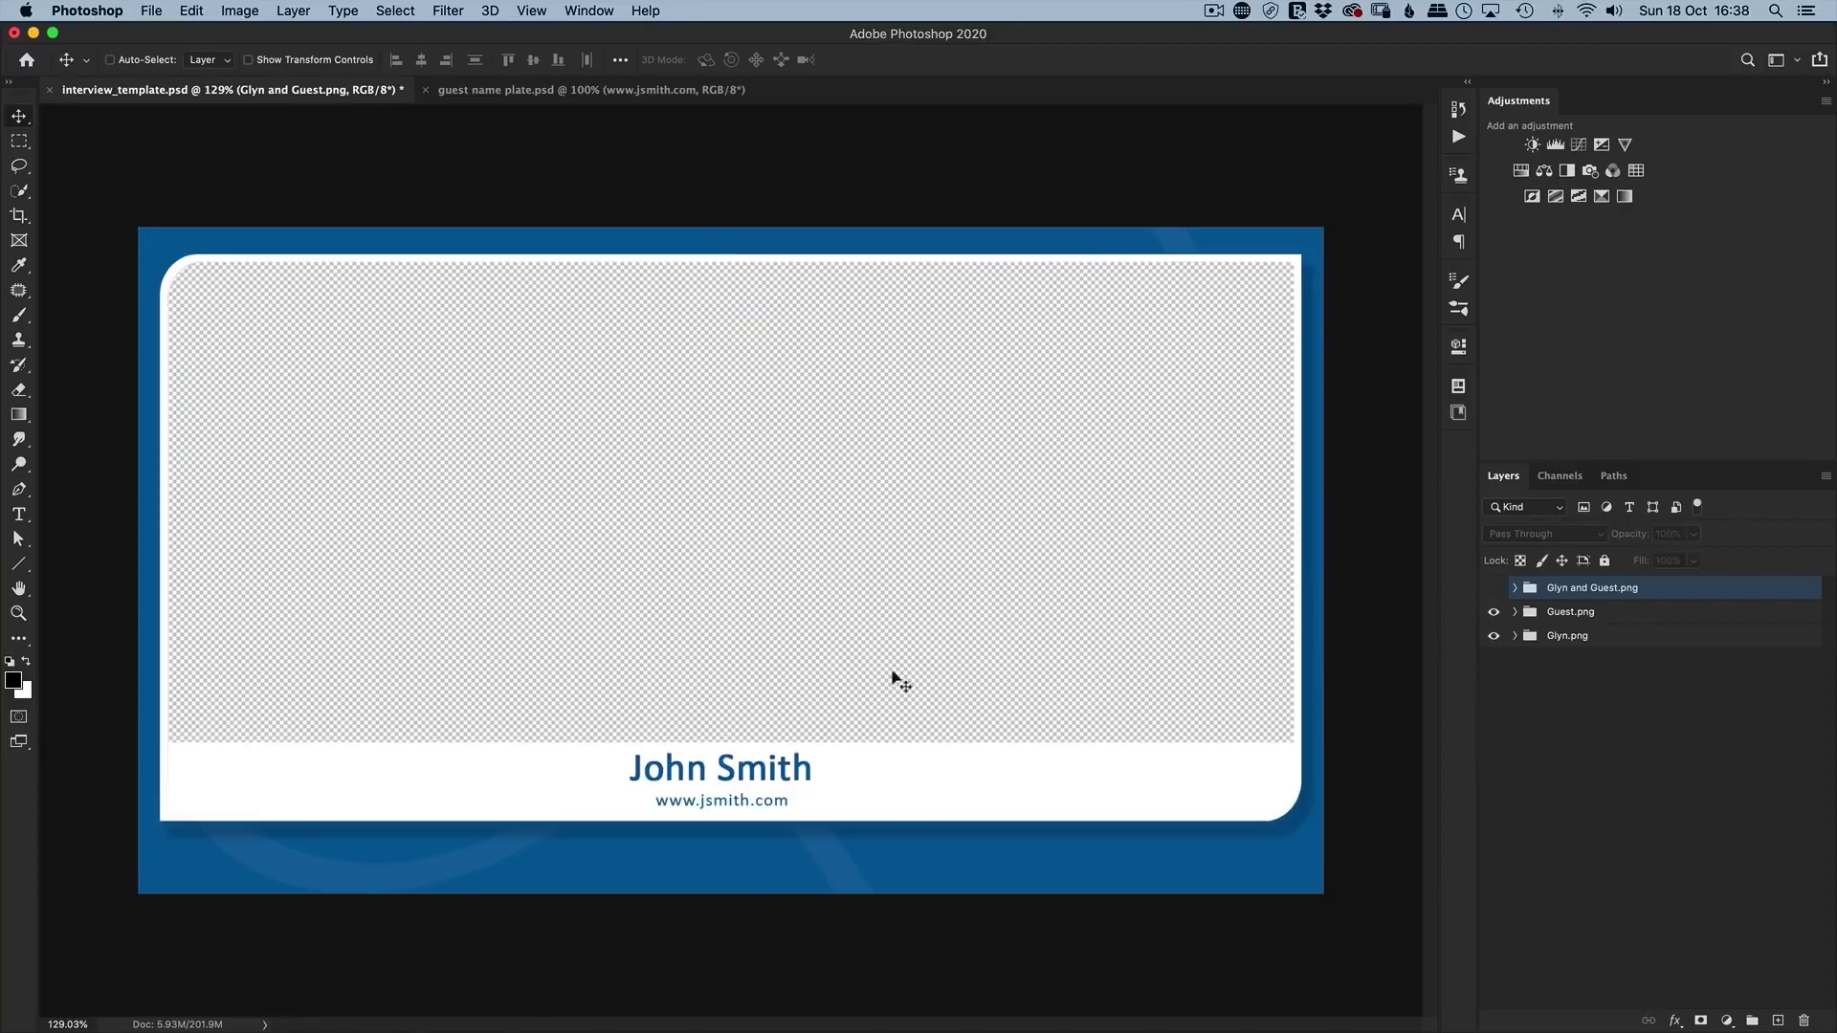
{"action": "left_click", "coordinate": [151, 11]}
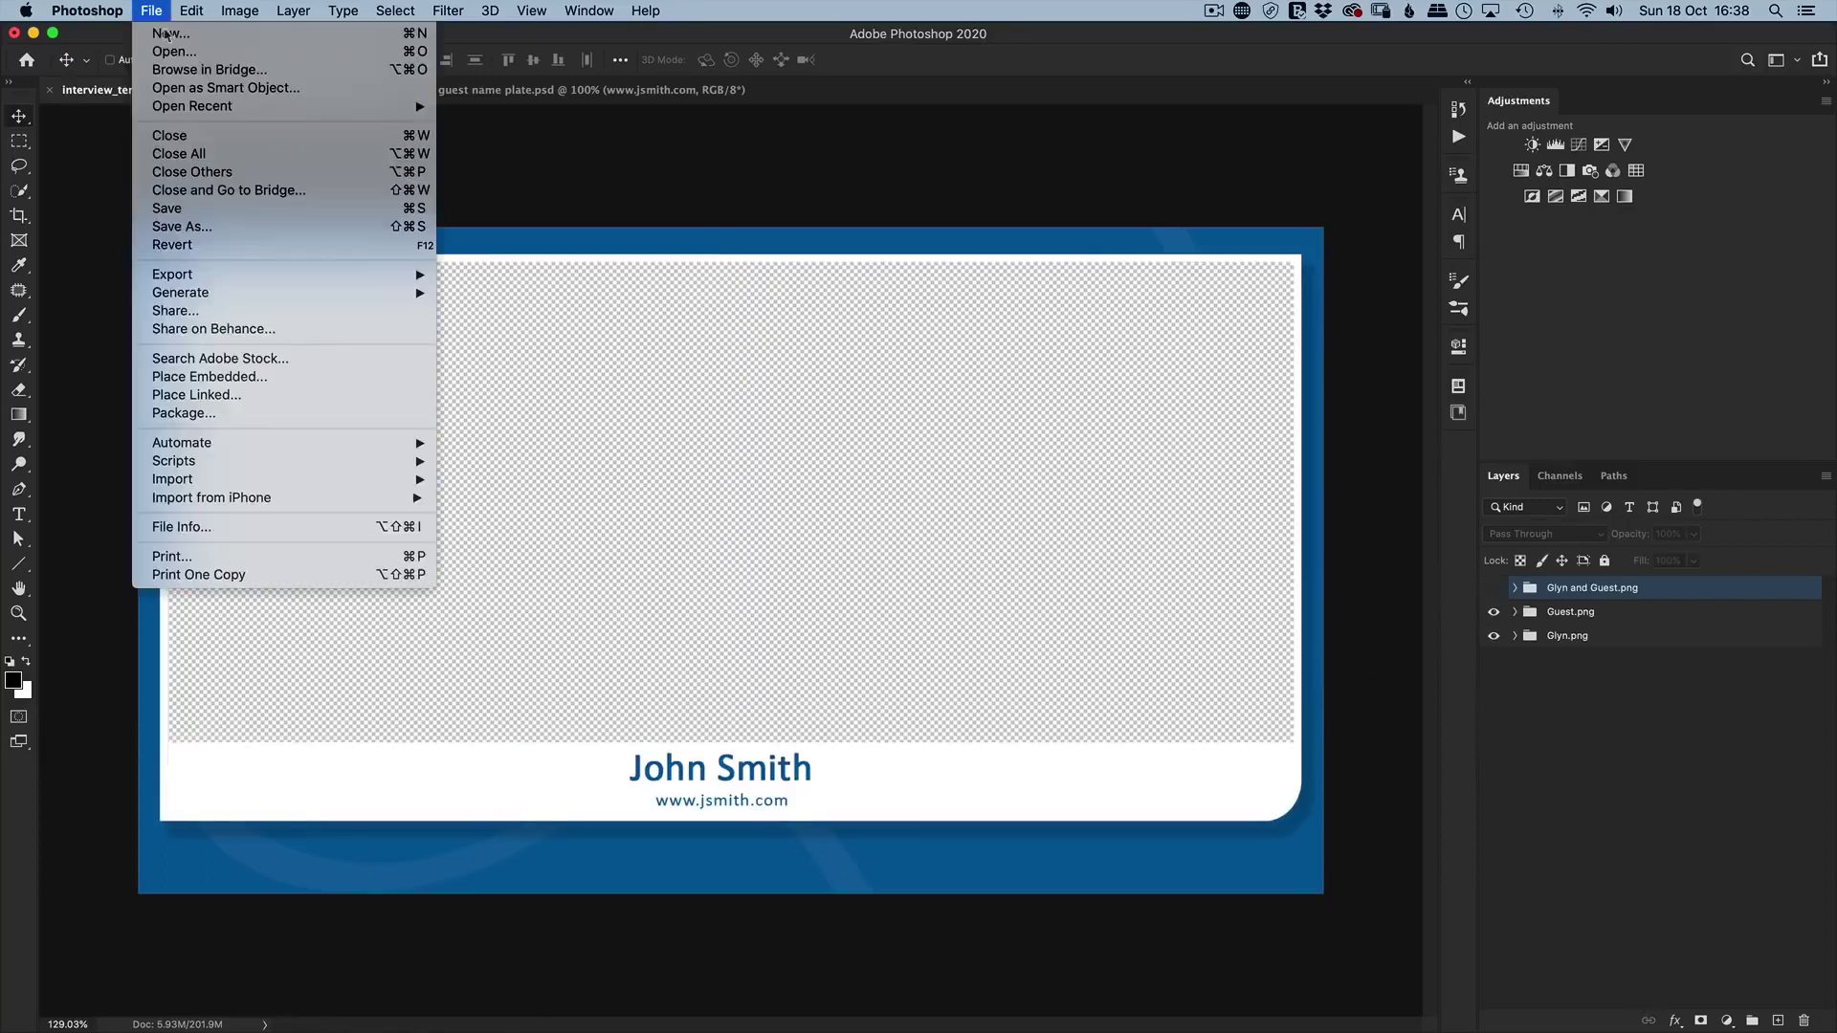
{"action": "left_click", "coordinate": [172, 51]}
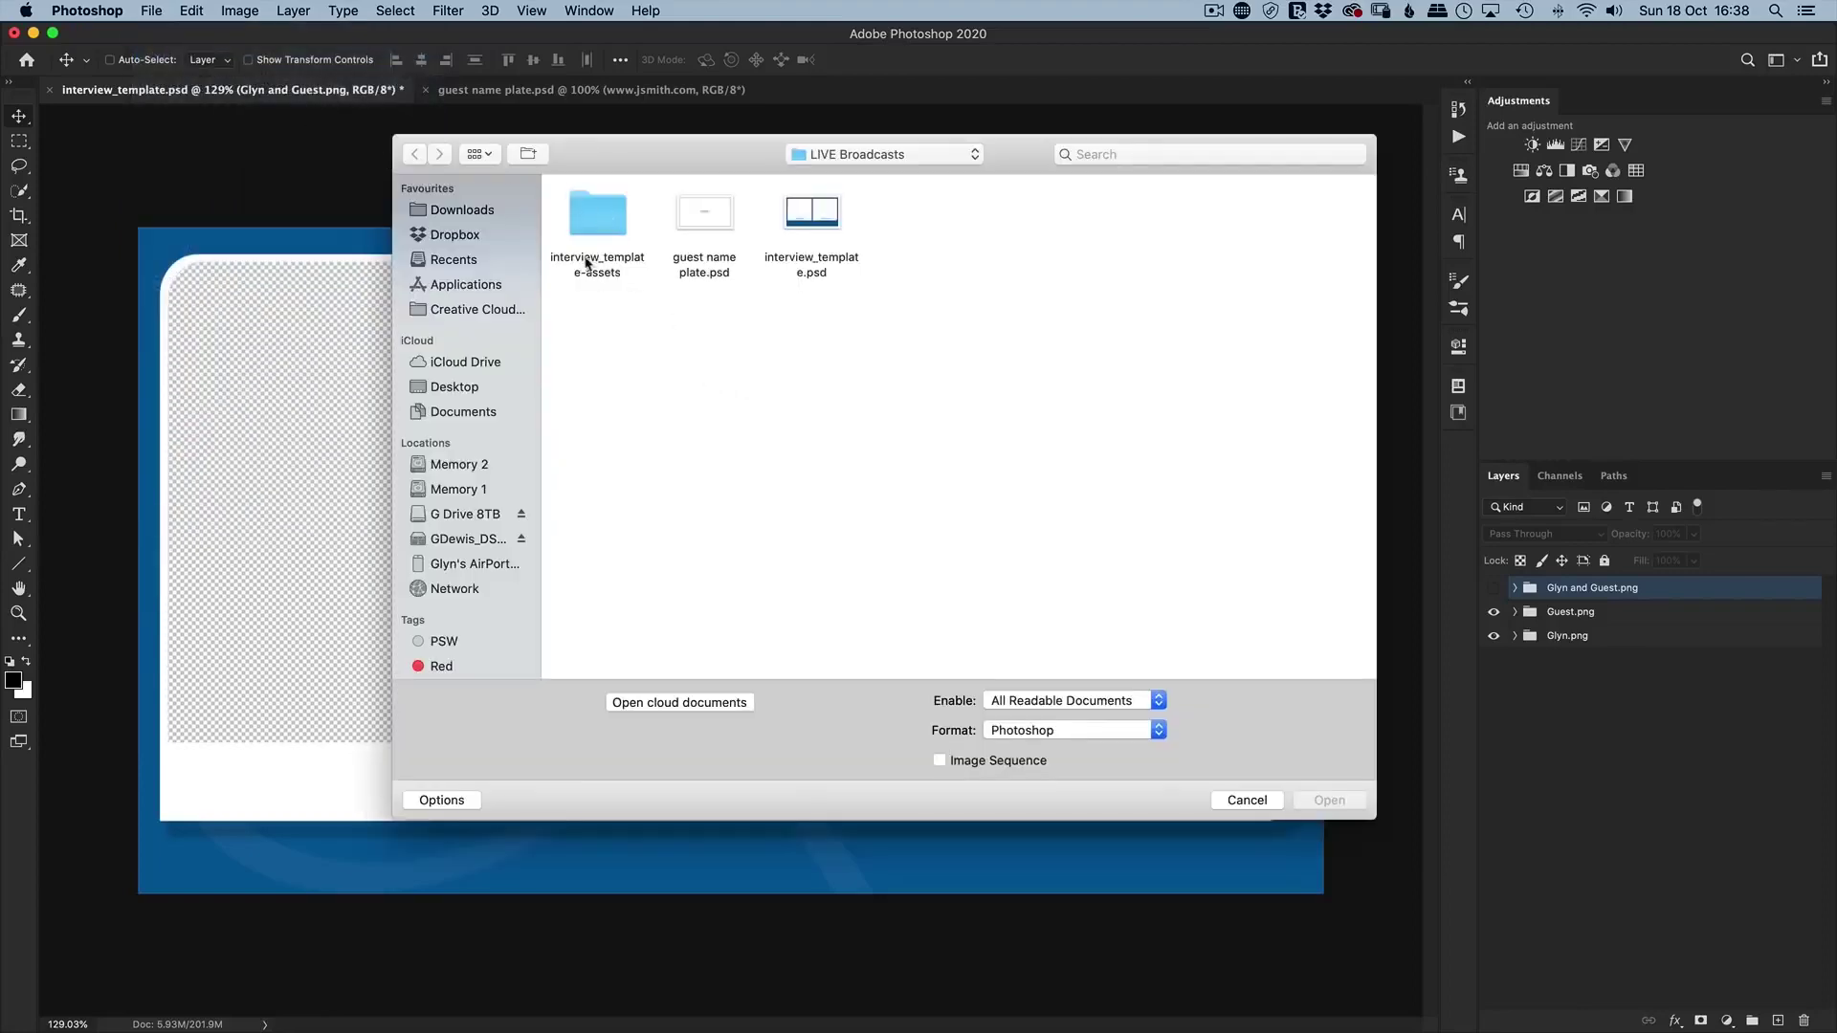
{"action": "double_click", "coordinate": [590, 230]}
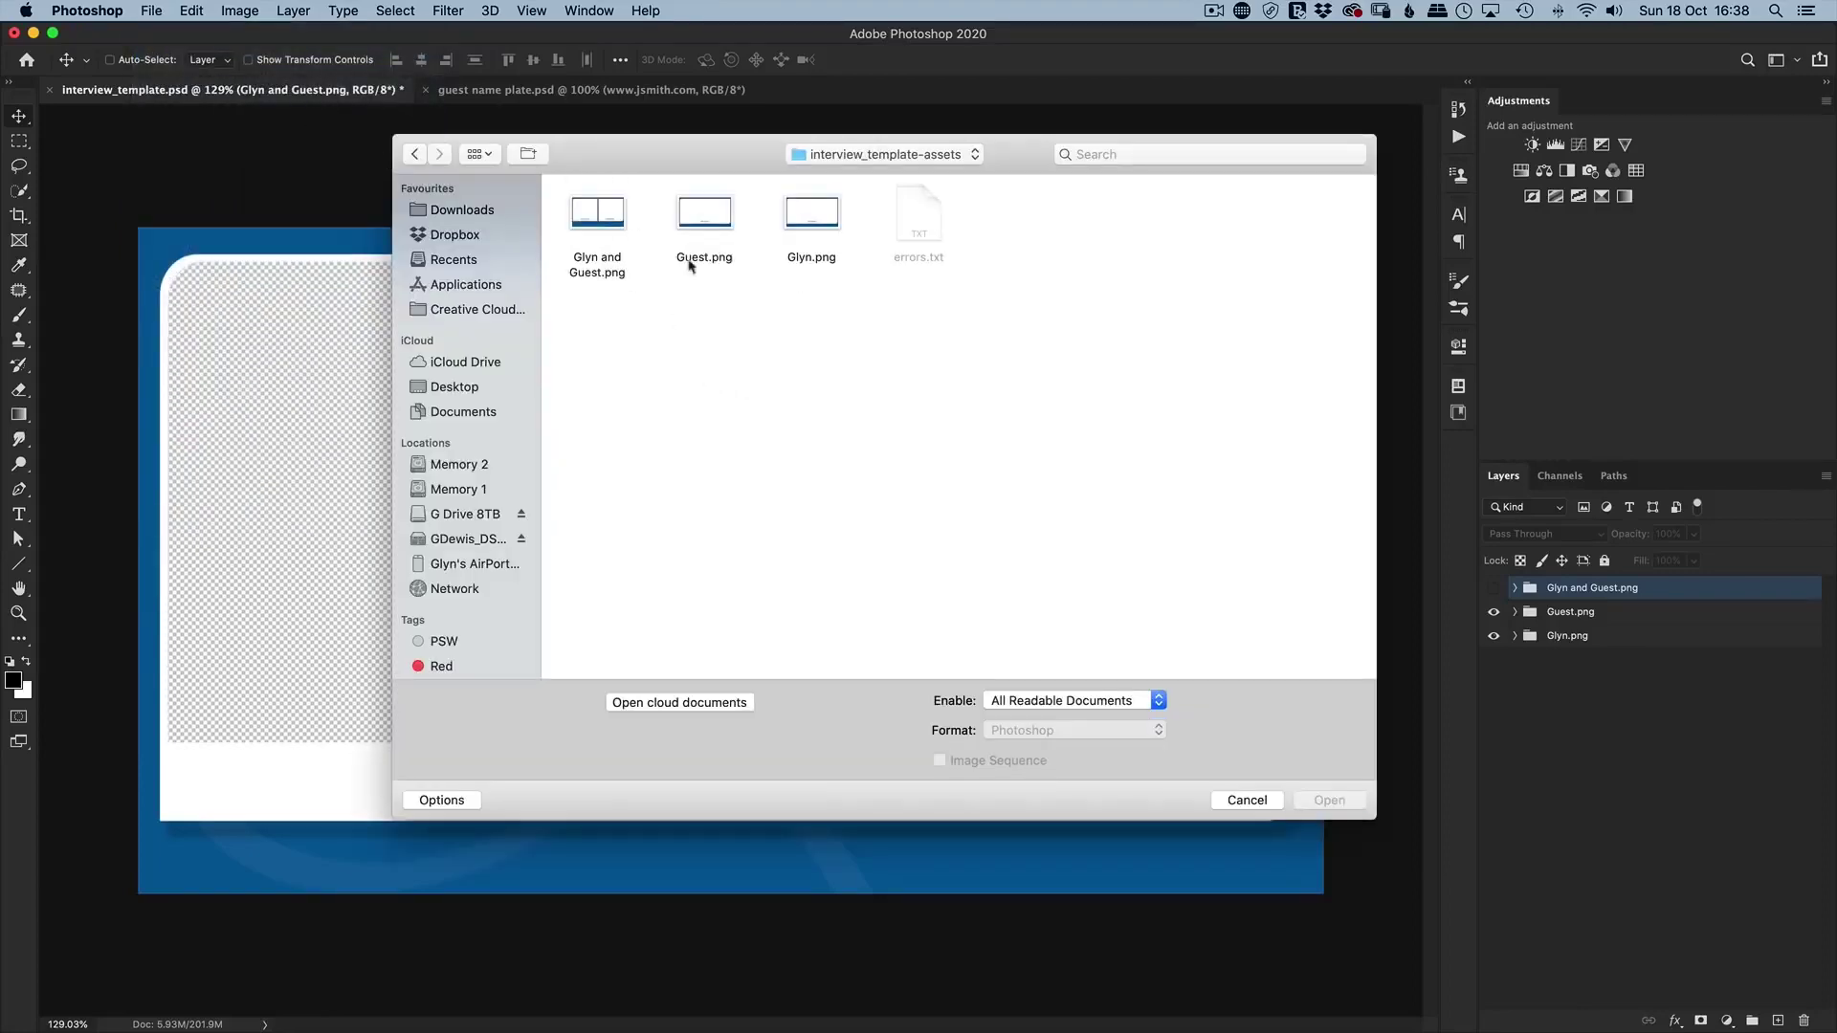
{"action": "left_click", "coordinate": [599, 218]}
{"action": "double_click", "coordinate": [599, 218]}
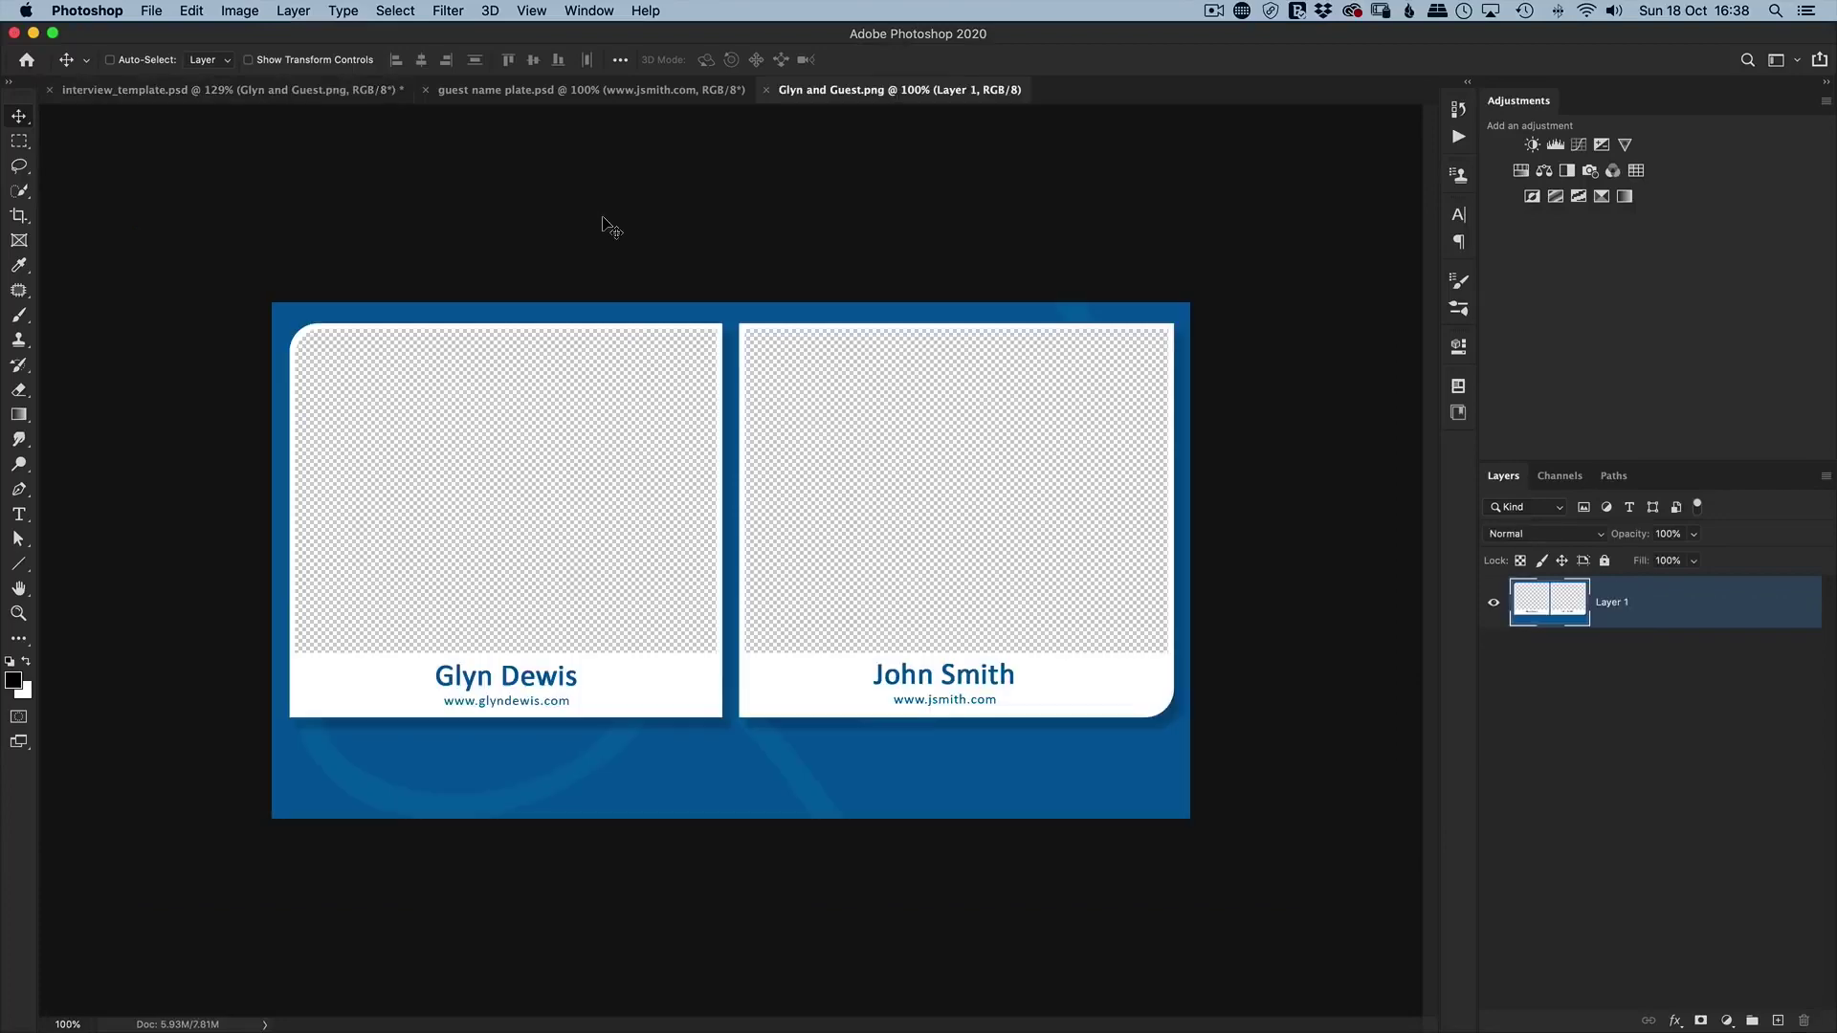
Open the regenerated Guest.png asset as well.
{"action": "left_click", "coordinate": [150, 11]}
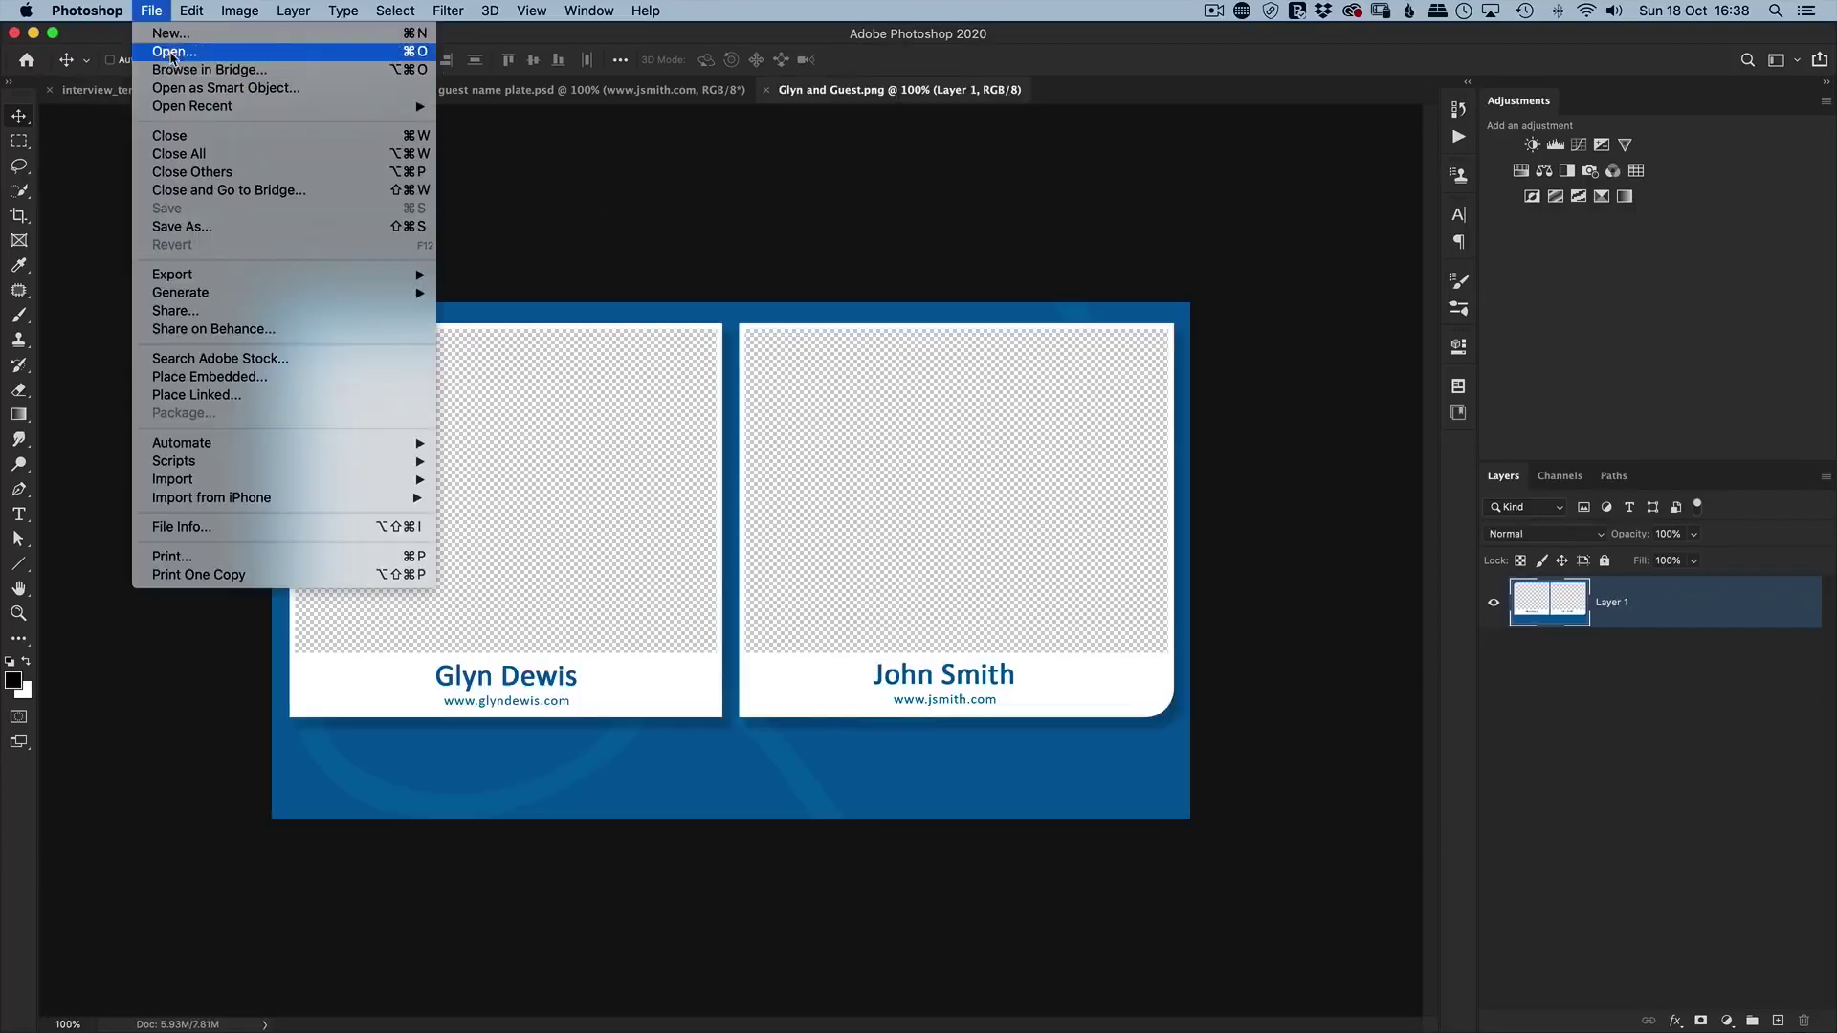
{"action": "left_click", "coordinate": [172, 55]}
{"action": "left_click", "coordinate": [738, 239]}
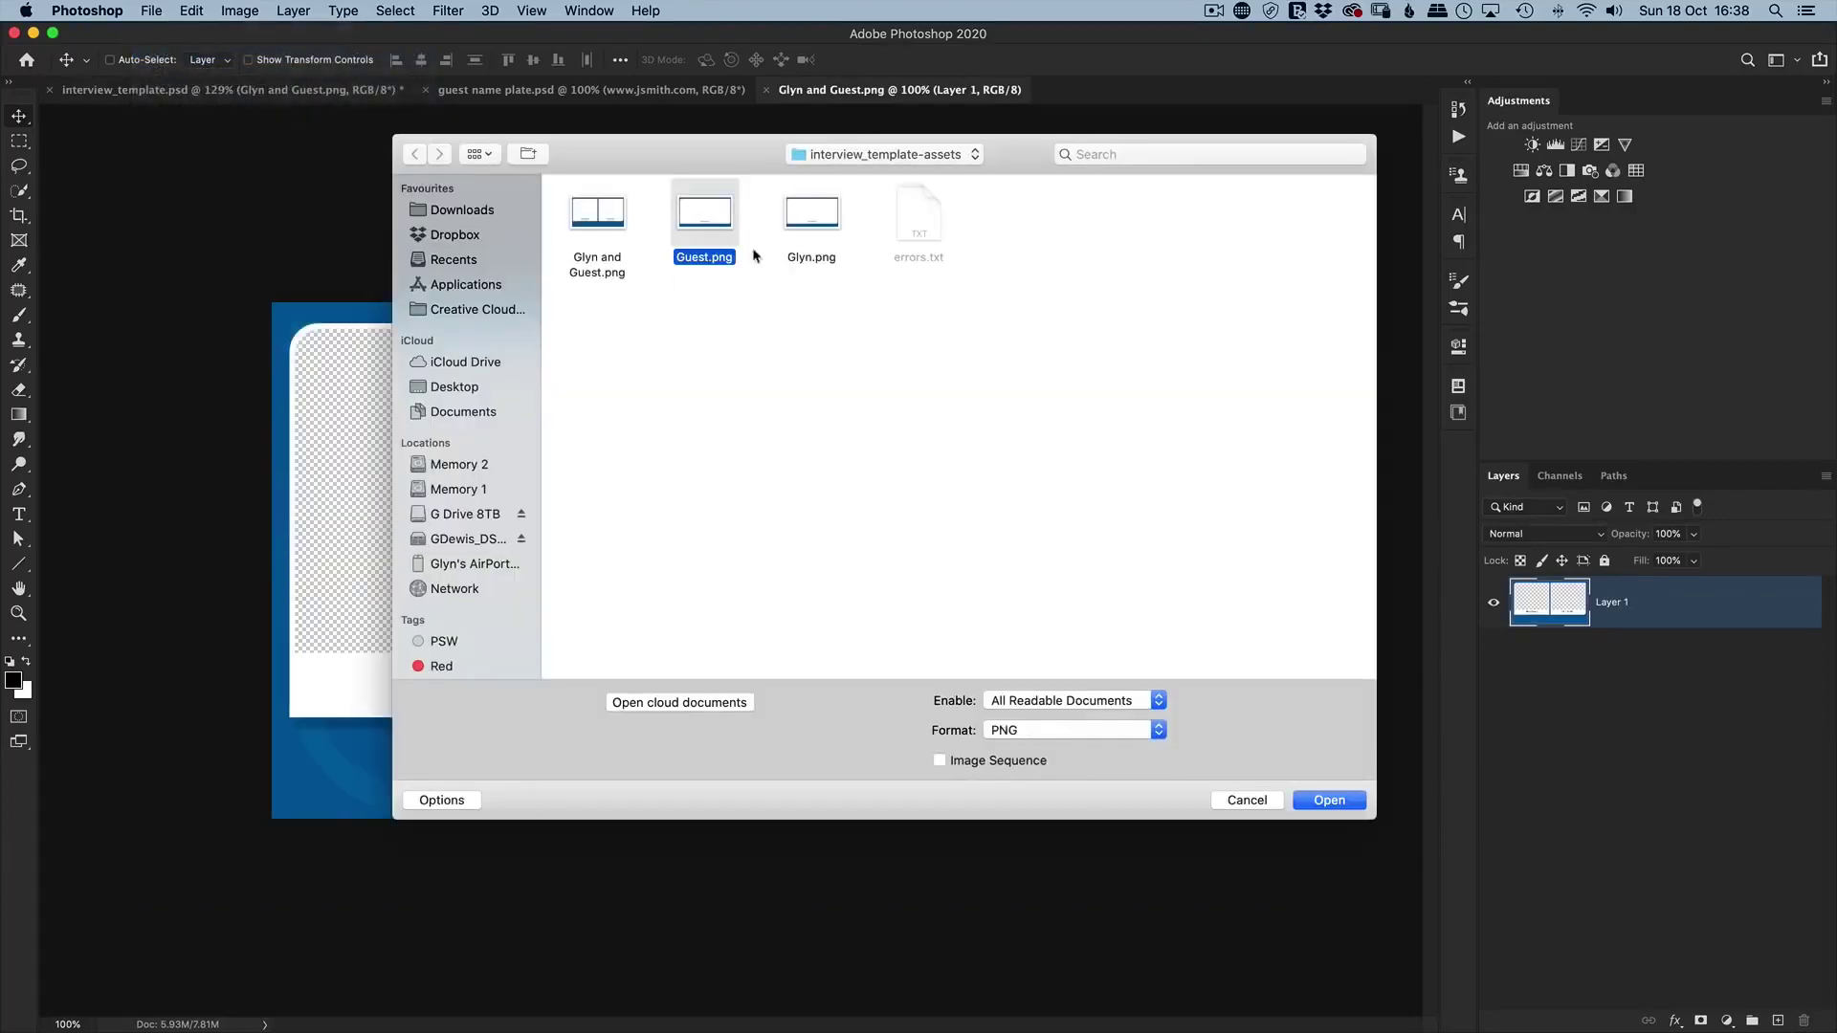
{"action": "left_click", "coordinate": [1318, 799]}
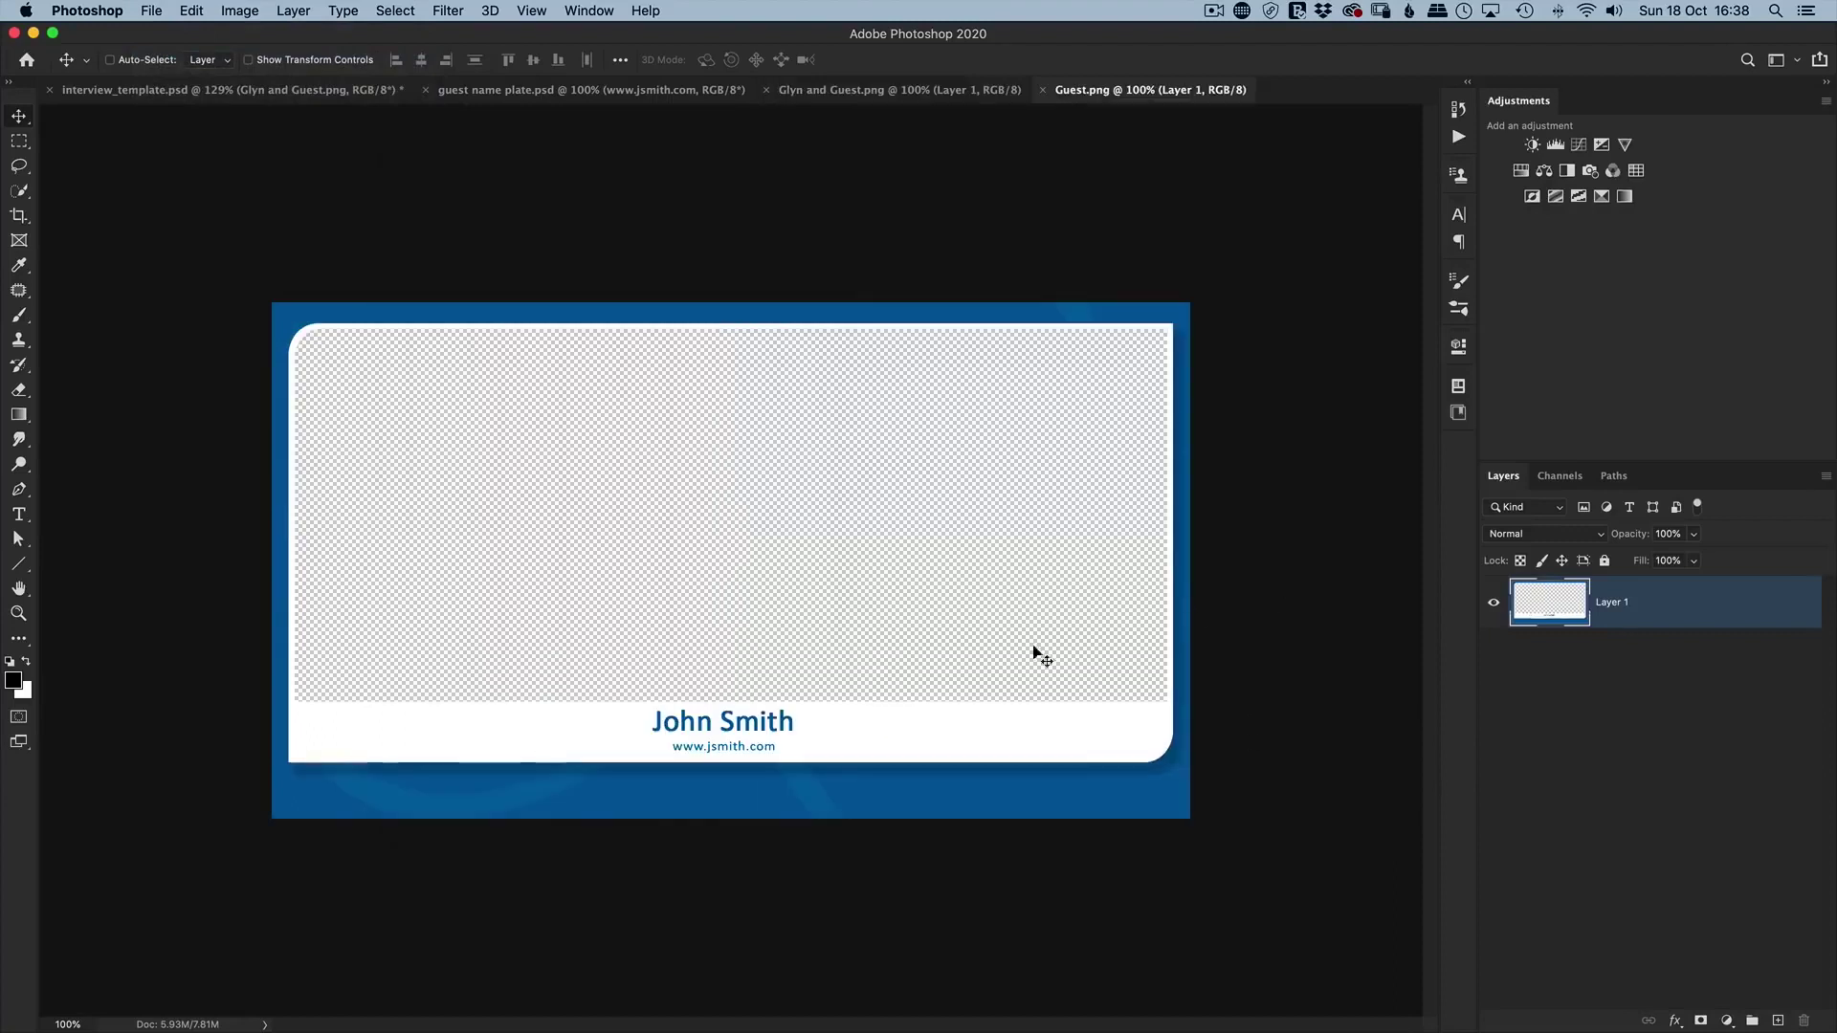
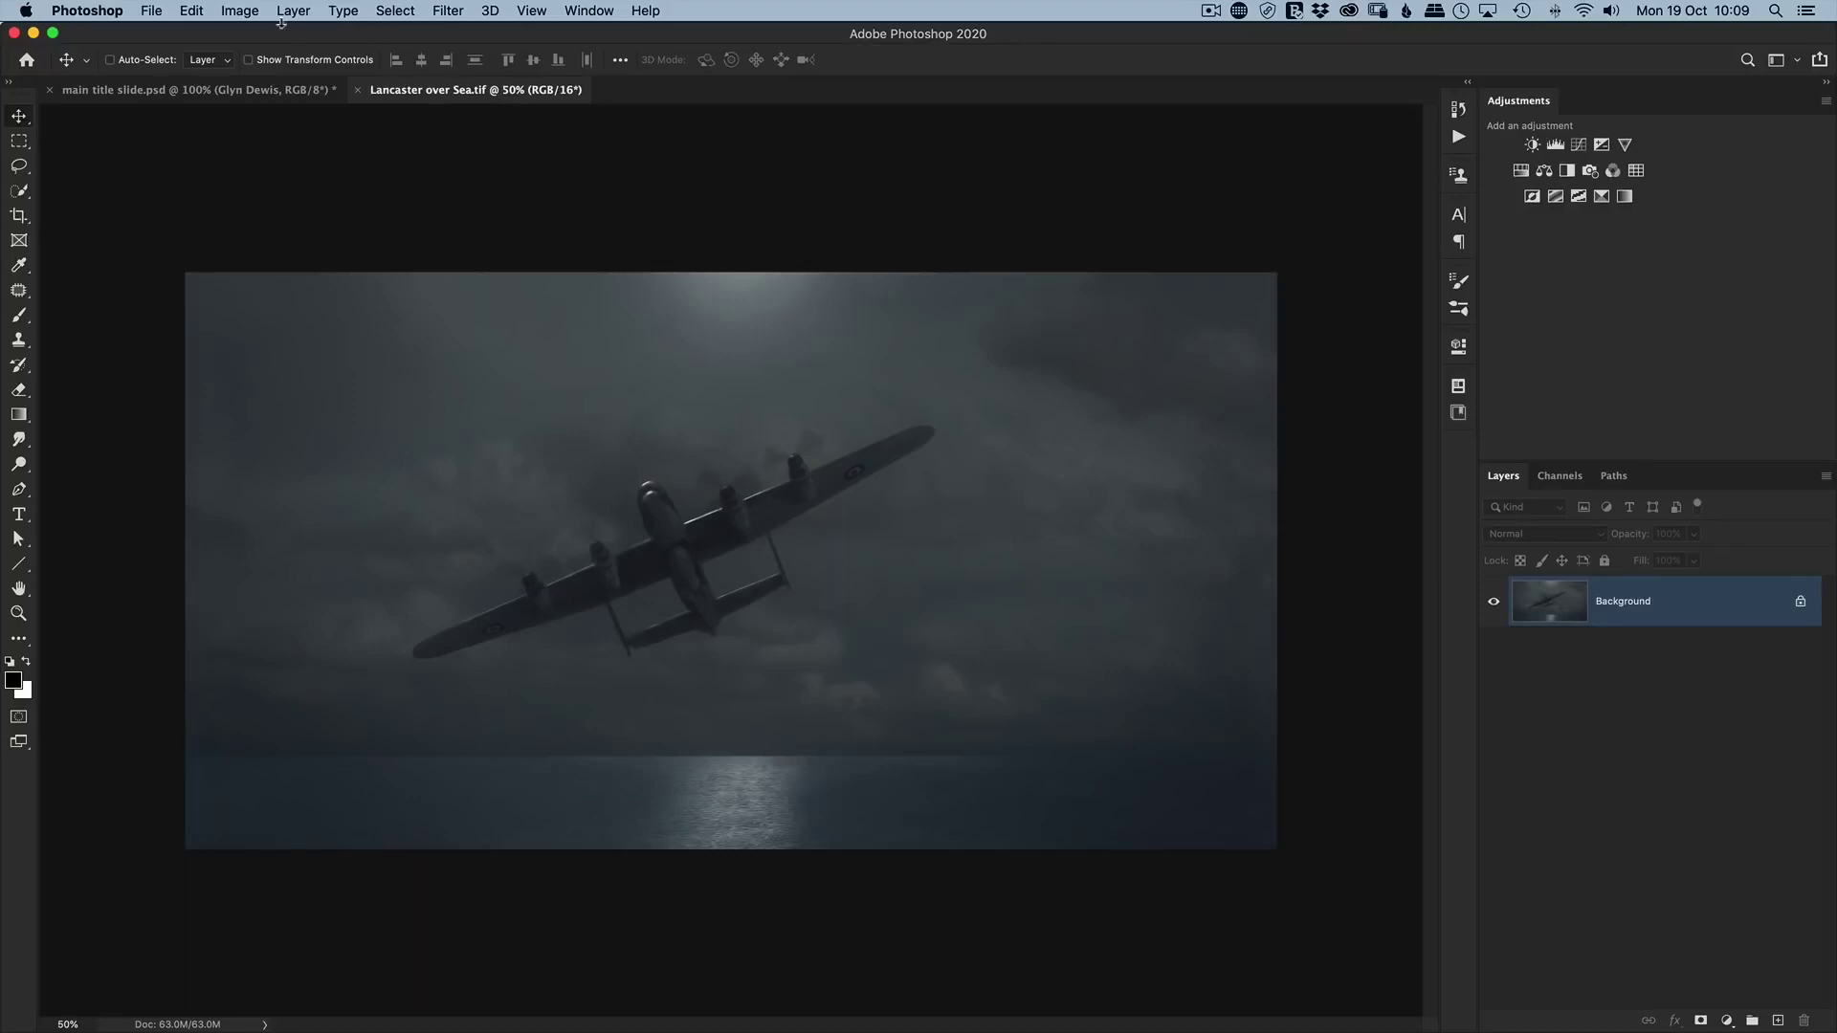
Open the Image Size settings, then close them without resizing.
{"action": "left_click", "coordinate": [241, 12]}
{"action": "left_click", "coordinate": [241, 12]}
{"action": "left_click", "coordinate": [241, 12]}
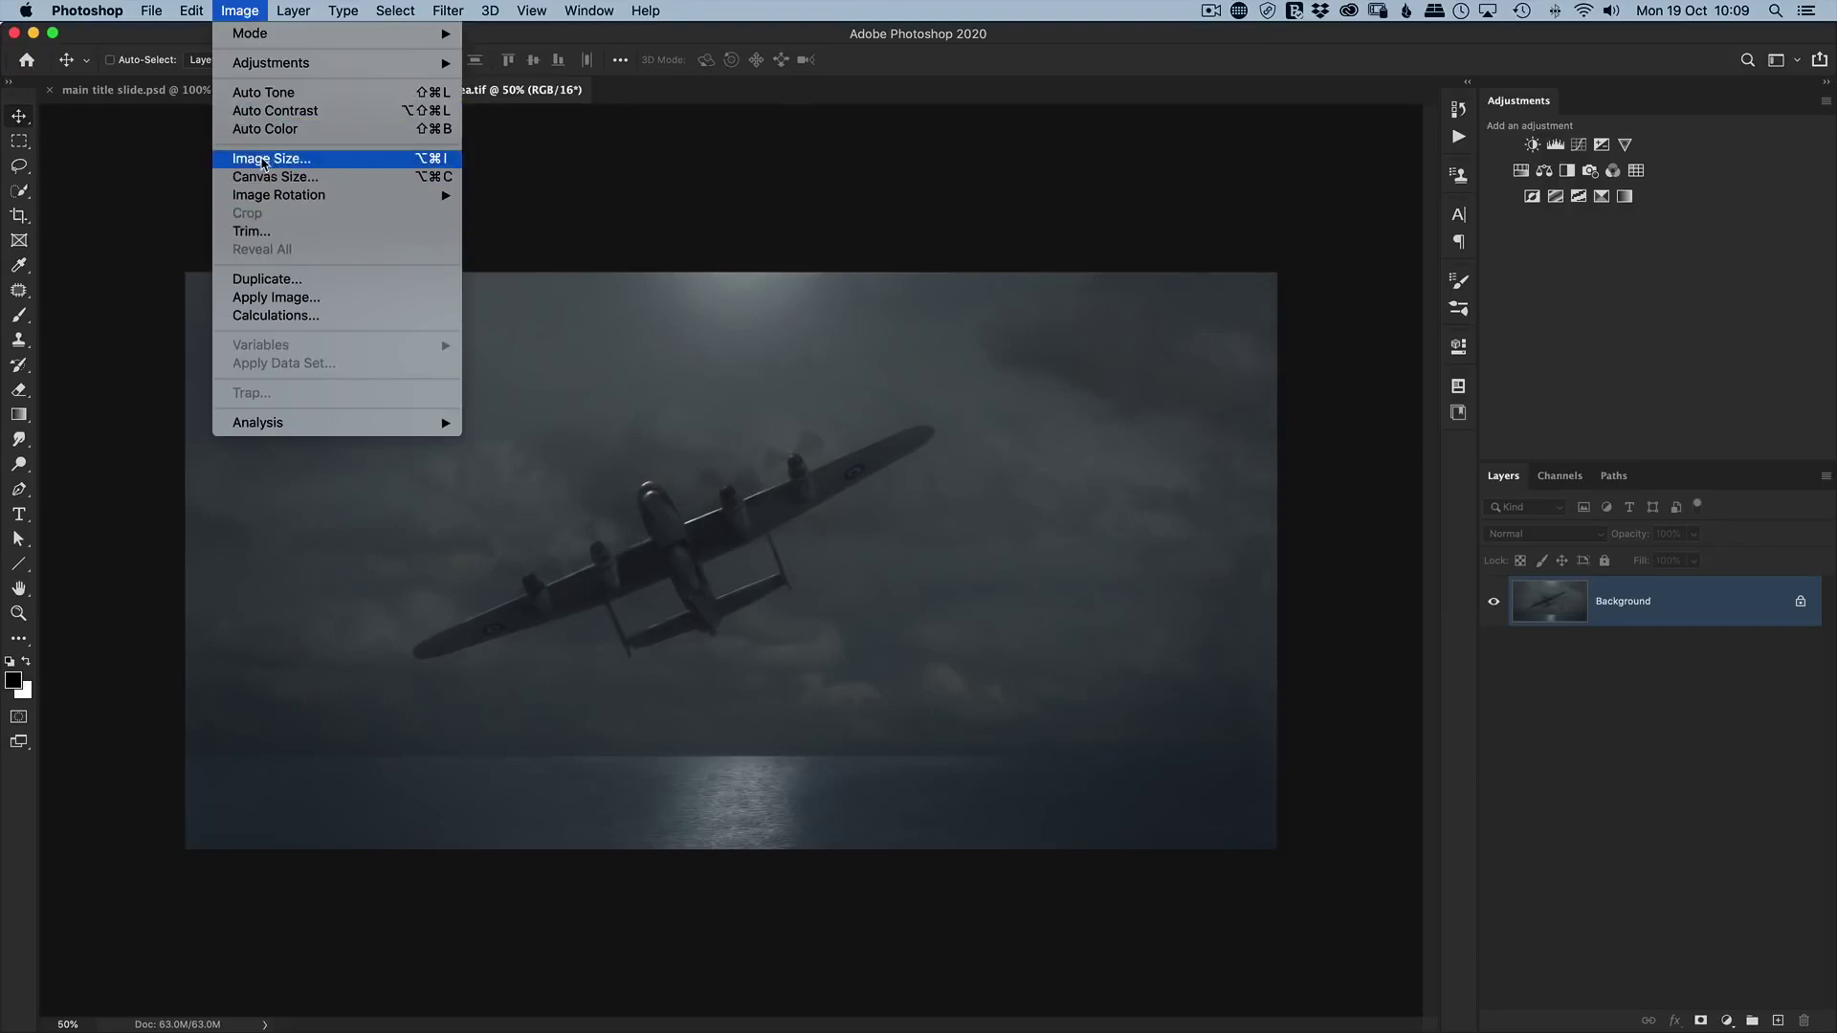
{"action": "left_click", "coordinate": [264, 158]}
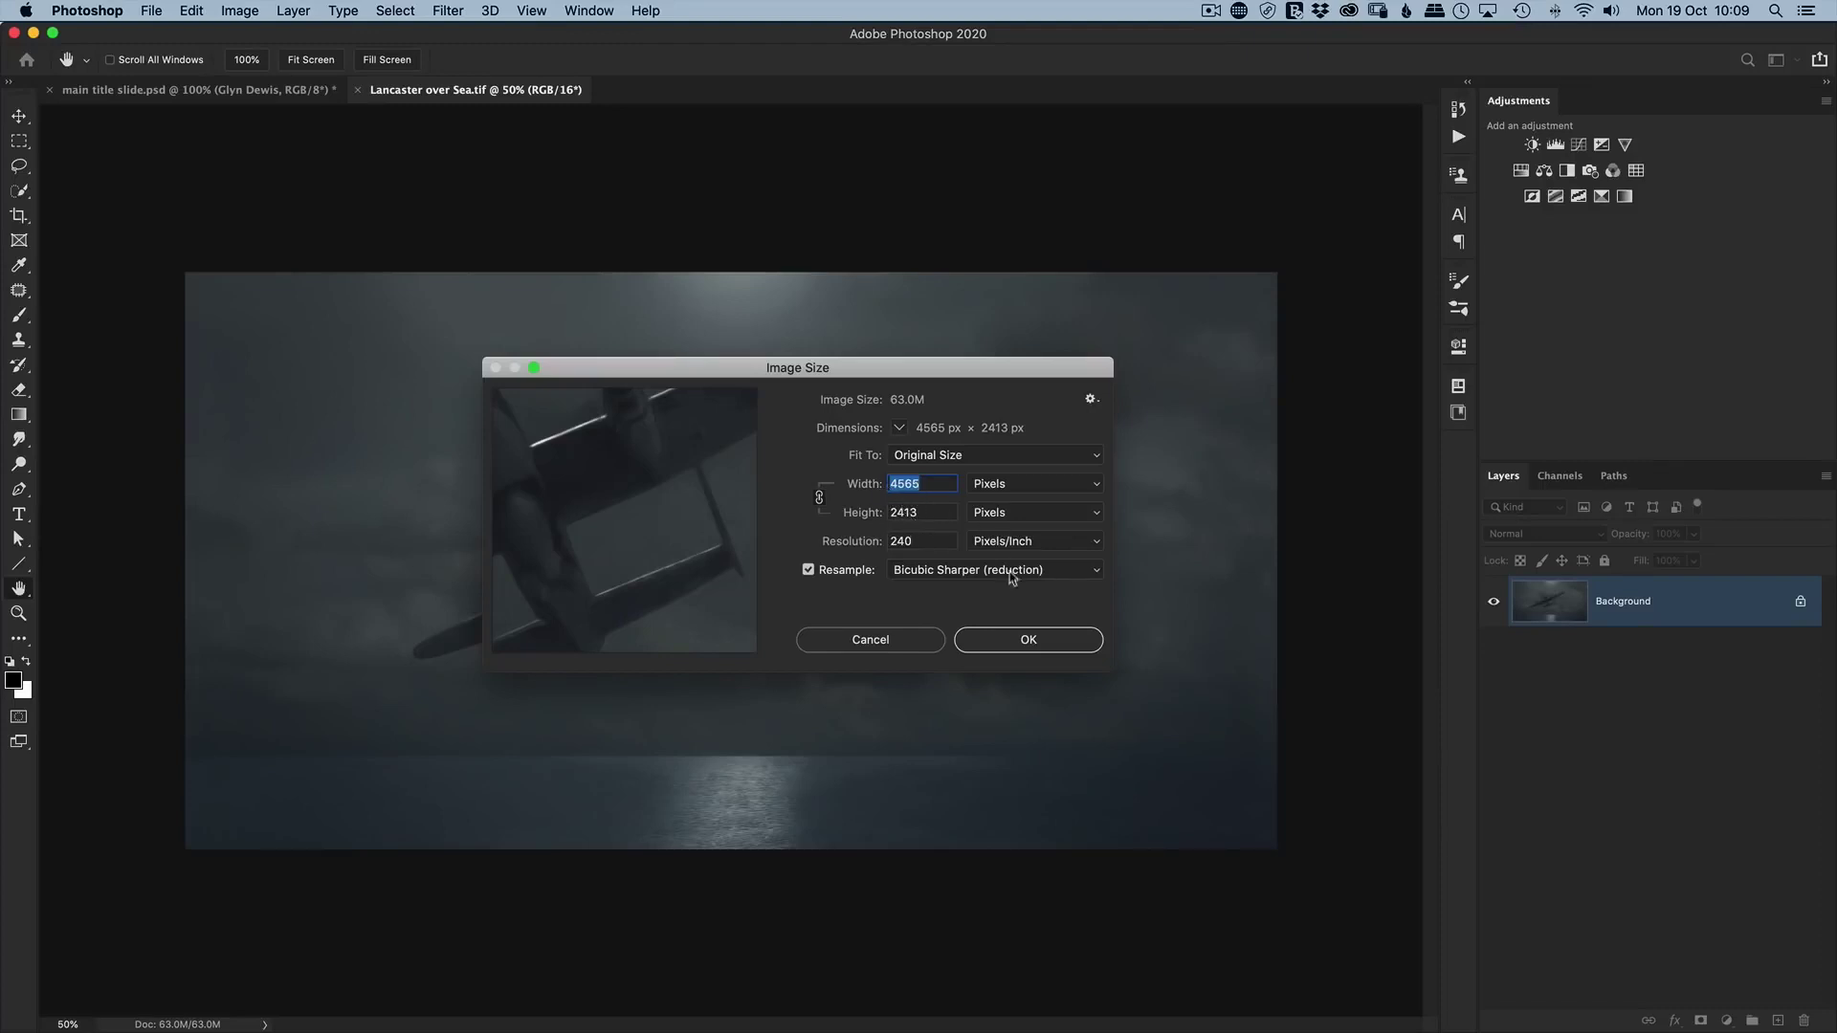
{"action": "left_click", "coordinate": [1025, 648]}
{"action": "key", "text": "v"}
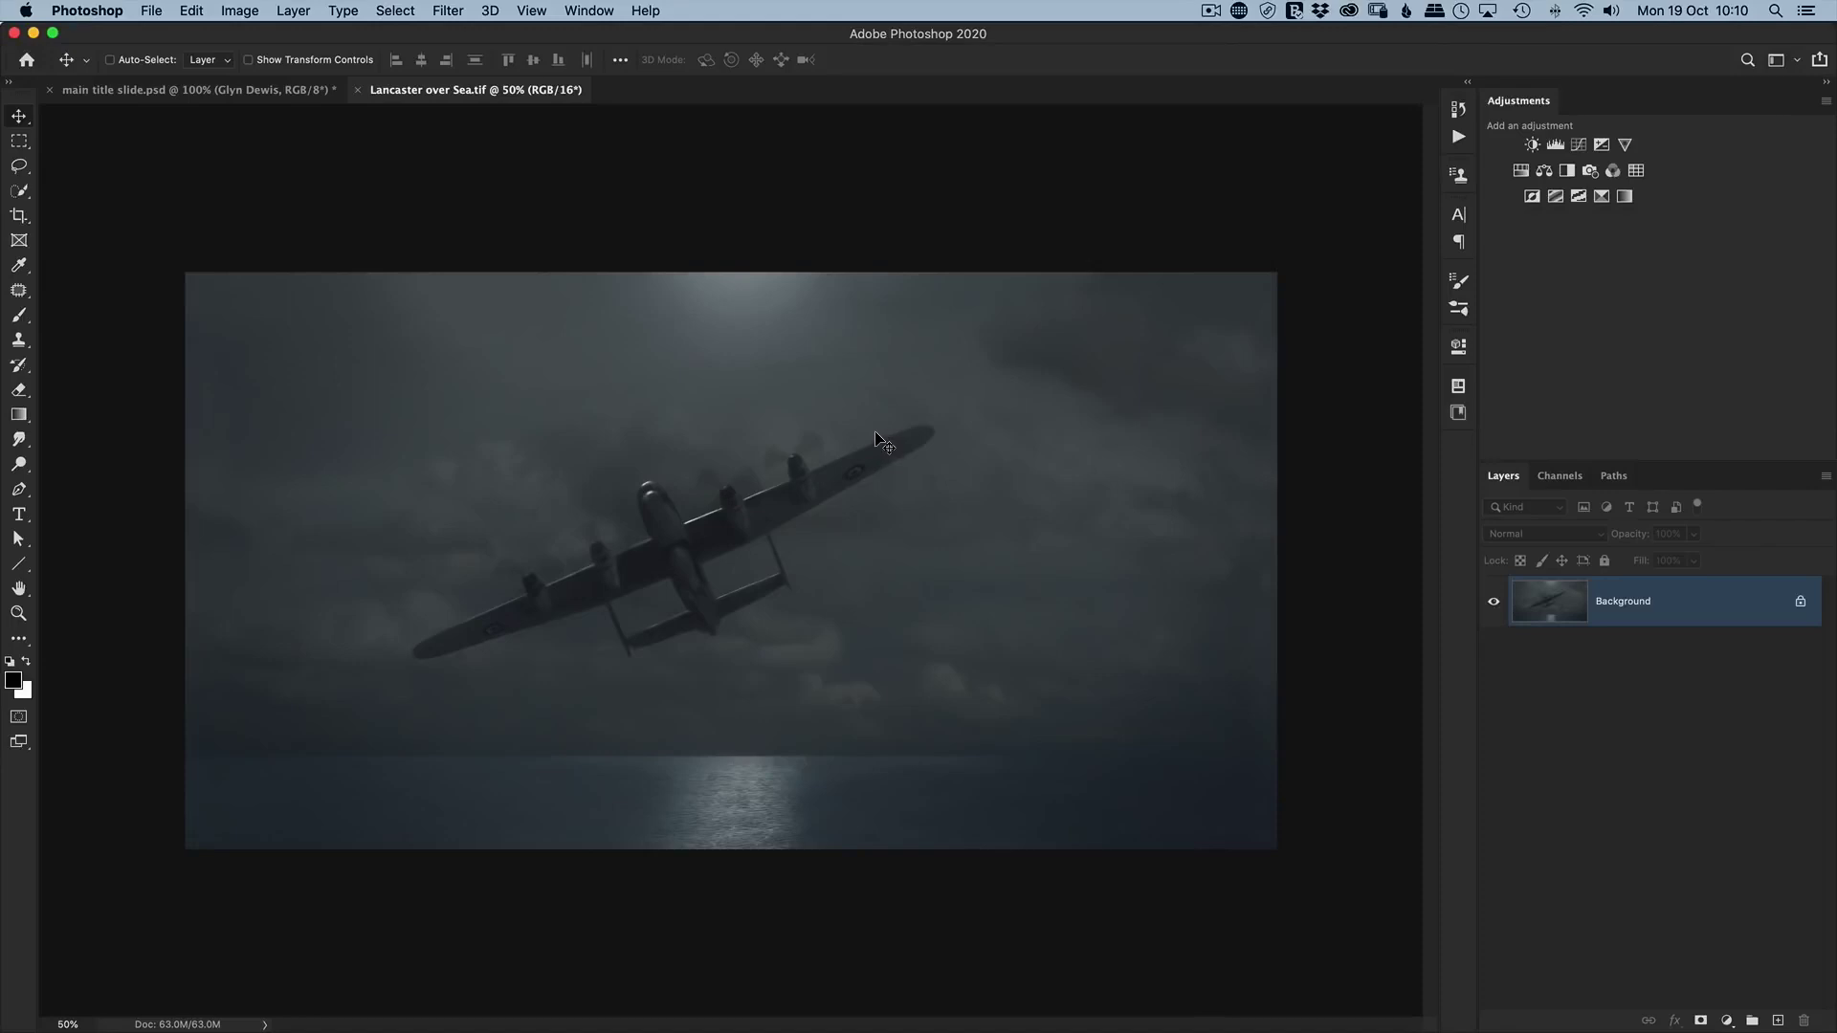
Resize the Lancaster image to 2048 px wide using Bicubic Sharper (reduction) resampling.
{"action": "left_click", "coordinate": [239, 11]}
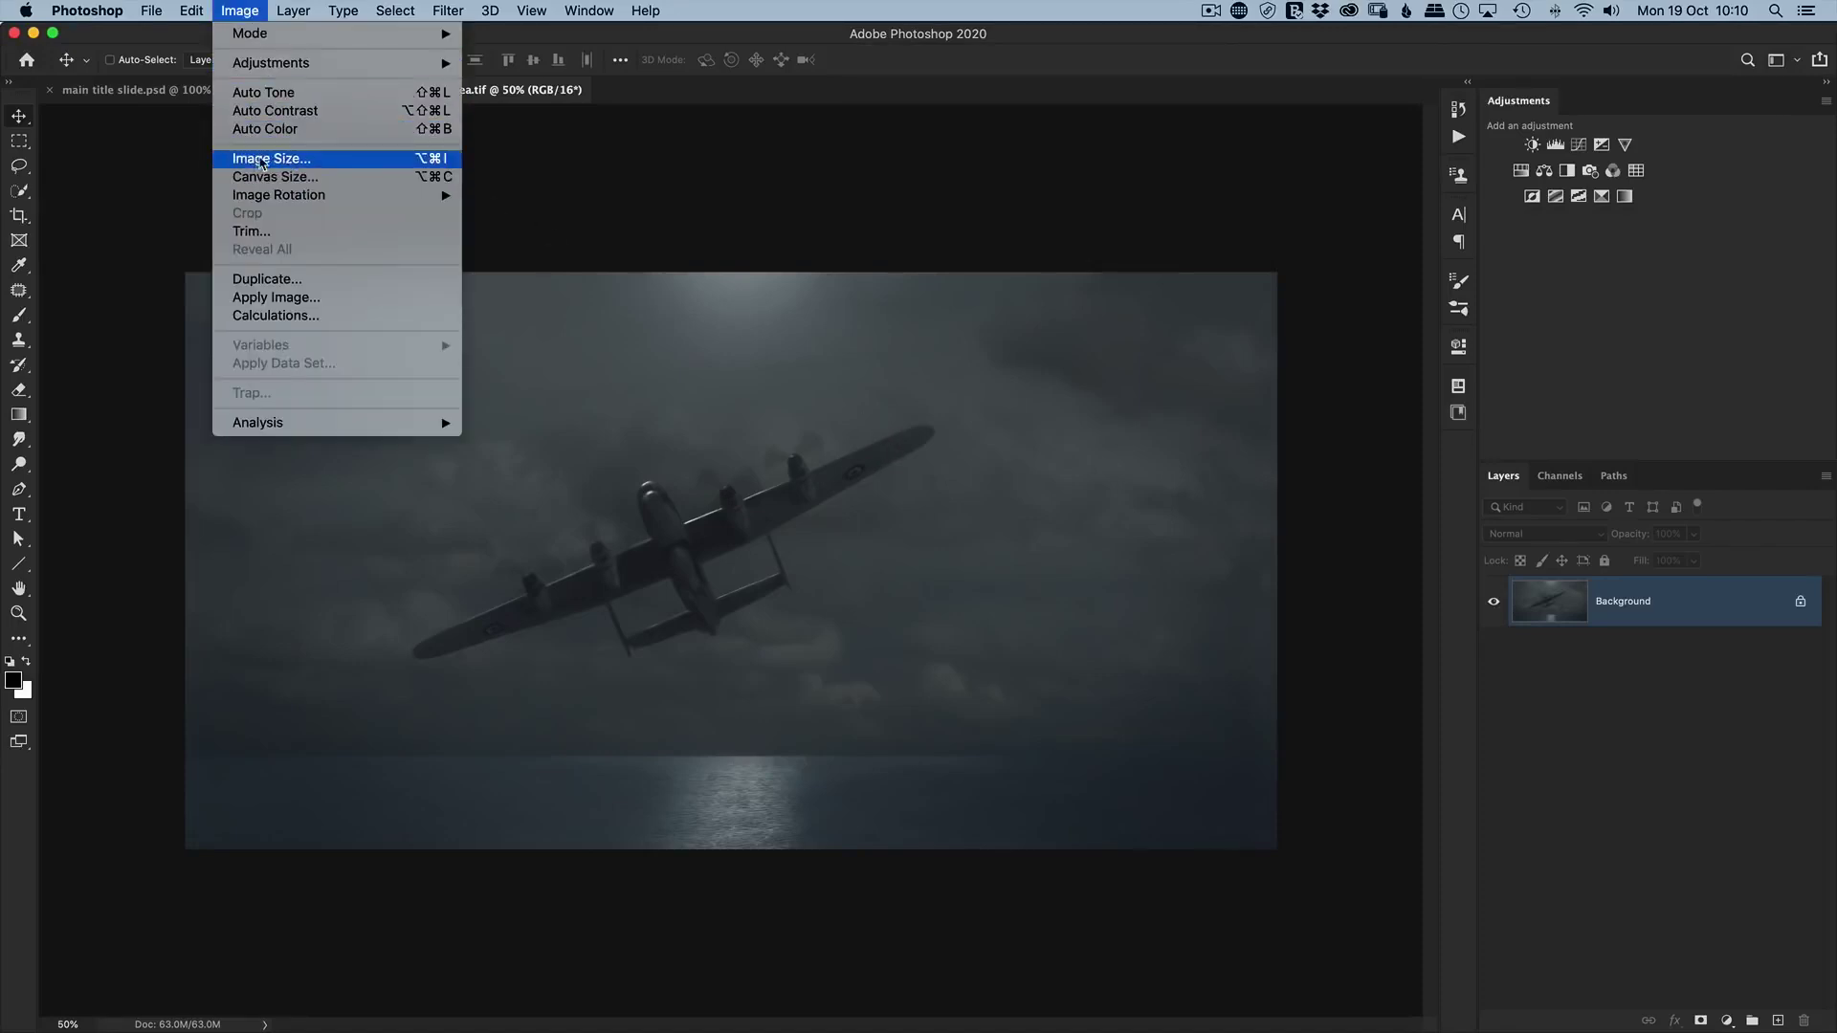
{"action": "left_click", "coordinate": [292, 158]}
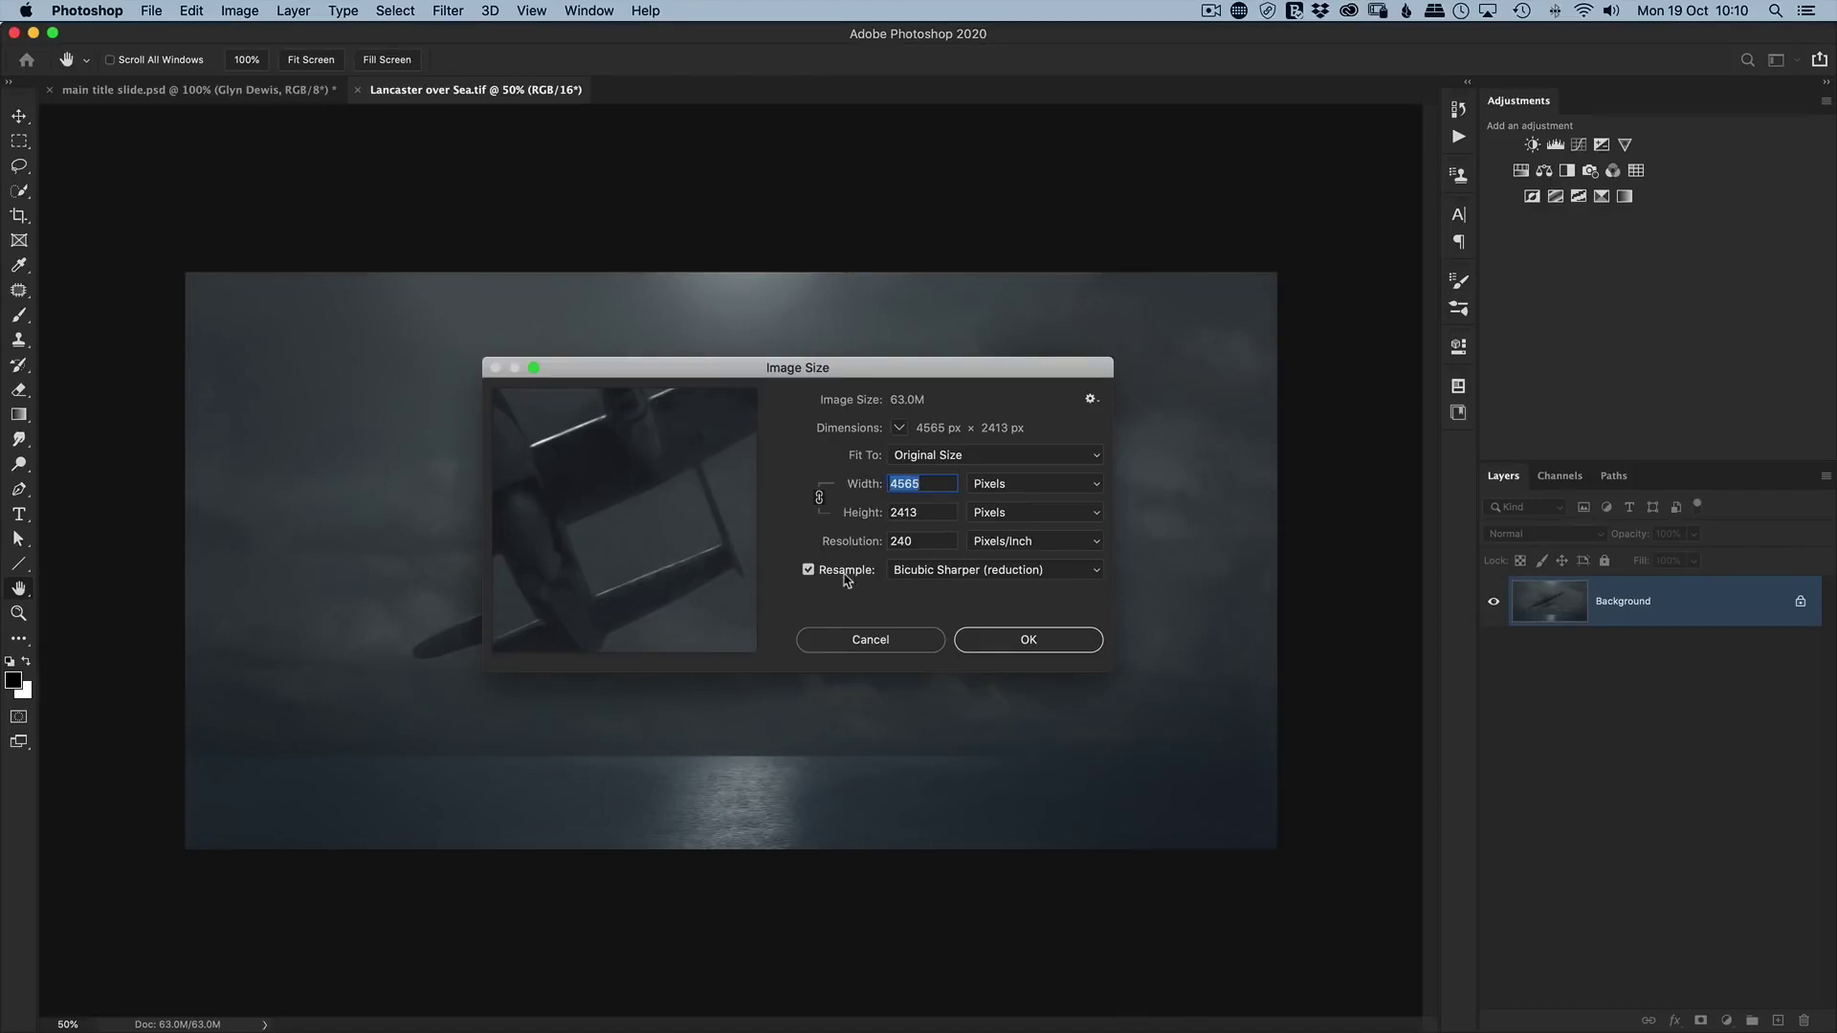
{"action": "left_click", "coordinate": [984, 576]}
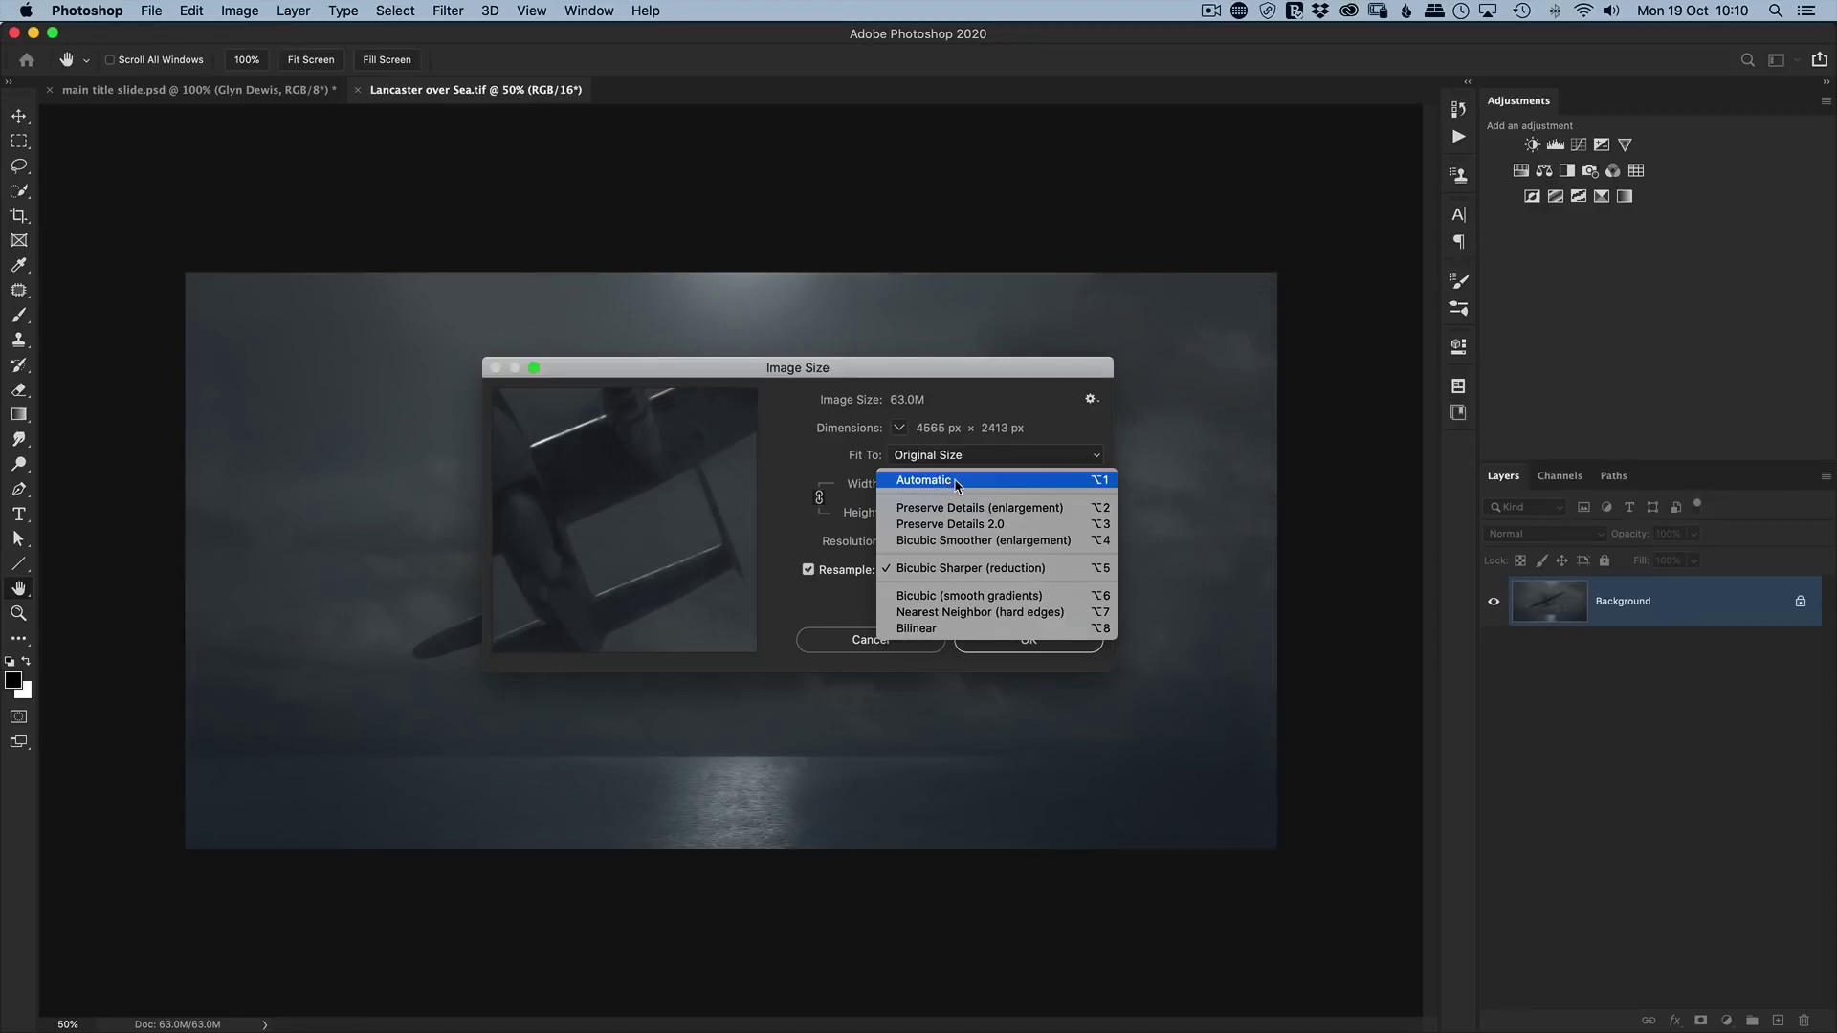
{"action": "left_click", "coordinate": [958, 570]}
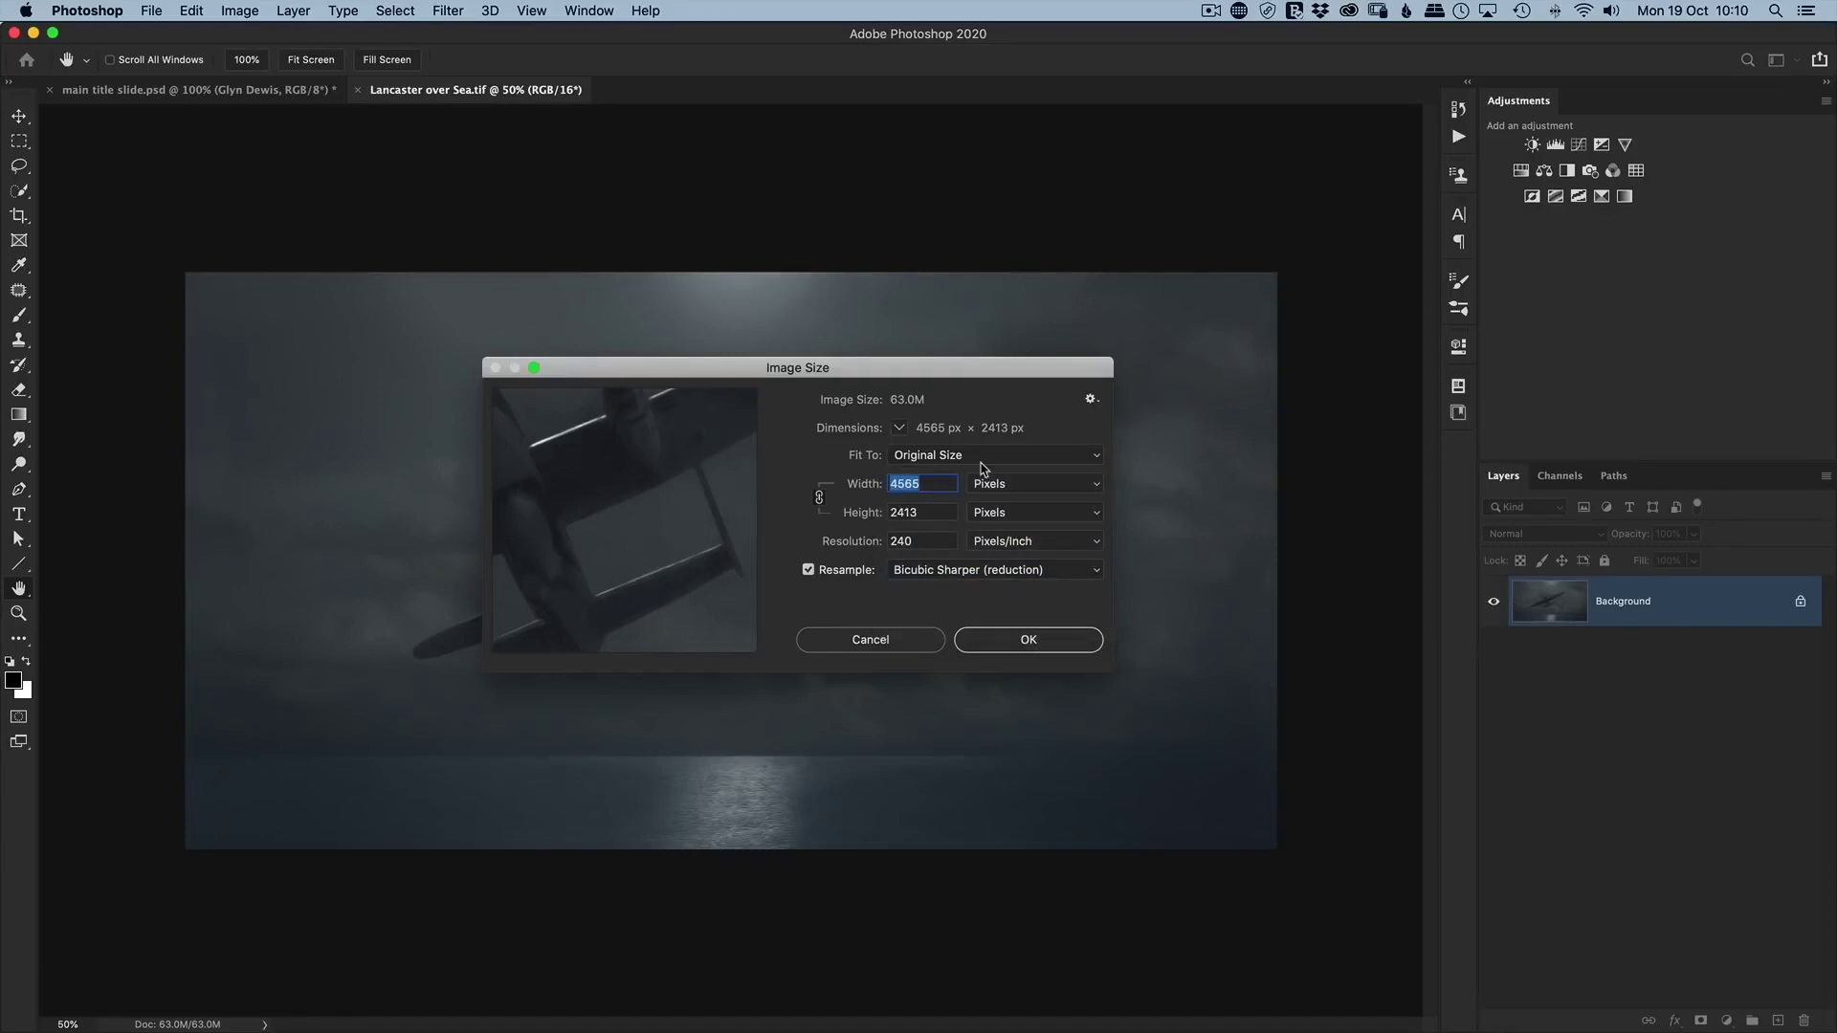
{"action": "type", "text": "2048"}
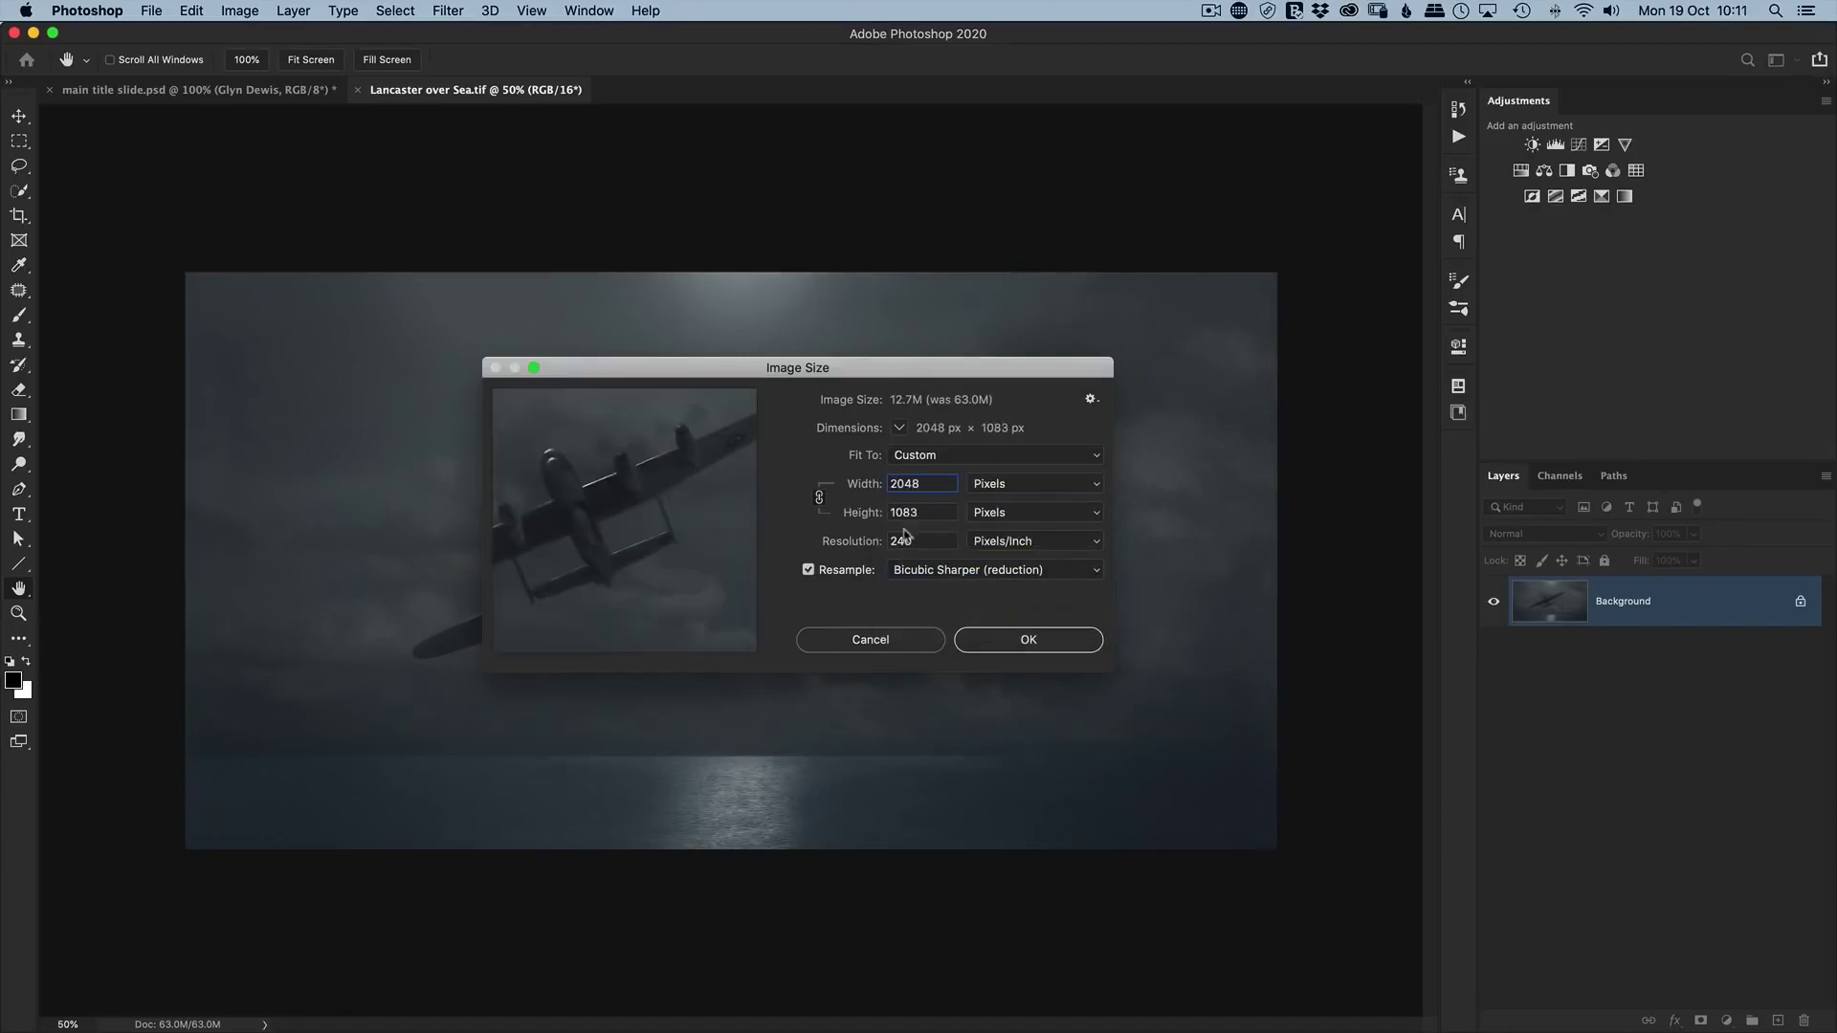
{"action": "left_click", "coordinate": [1020, 641]}
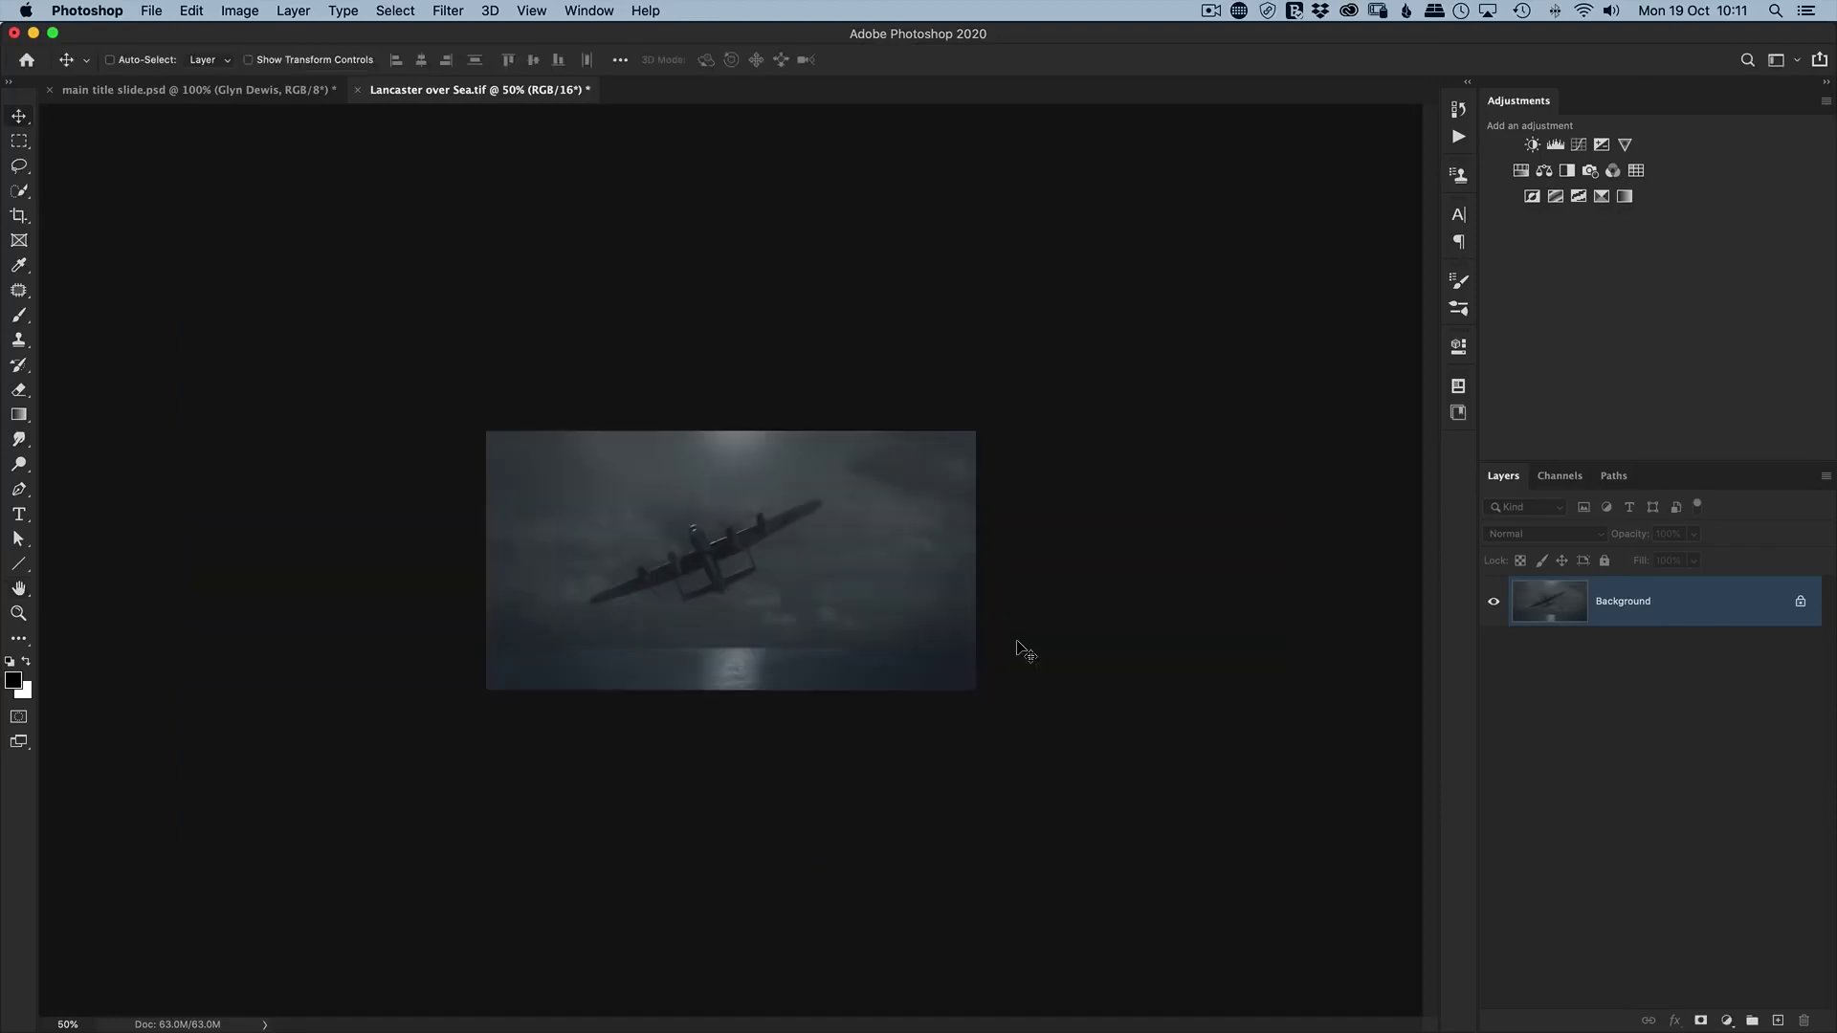
Open Save for Web (Legacy) and keep the PNG-24 preset.
{"action": "left_click", "coordinate": [151, 11]}
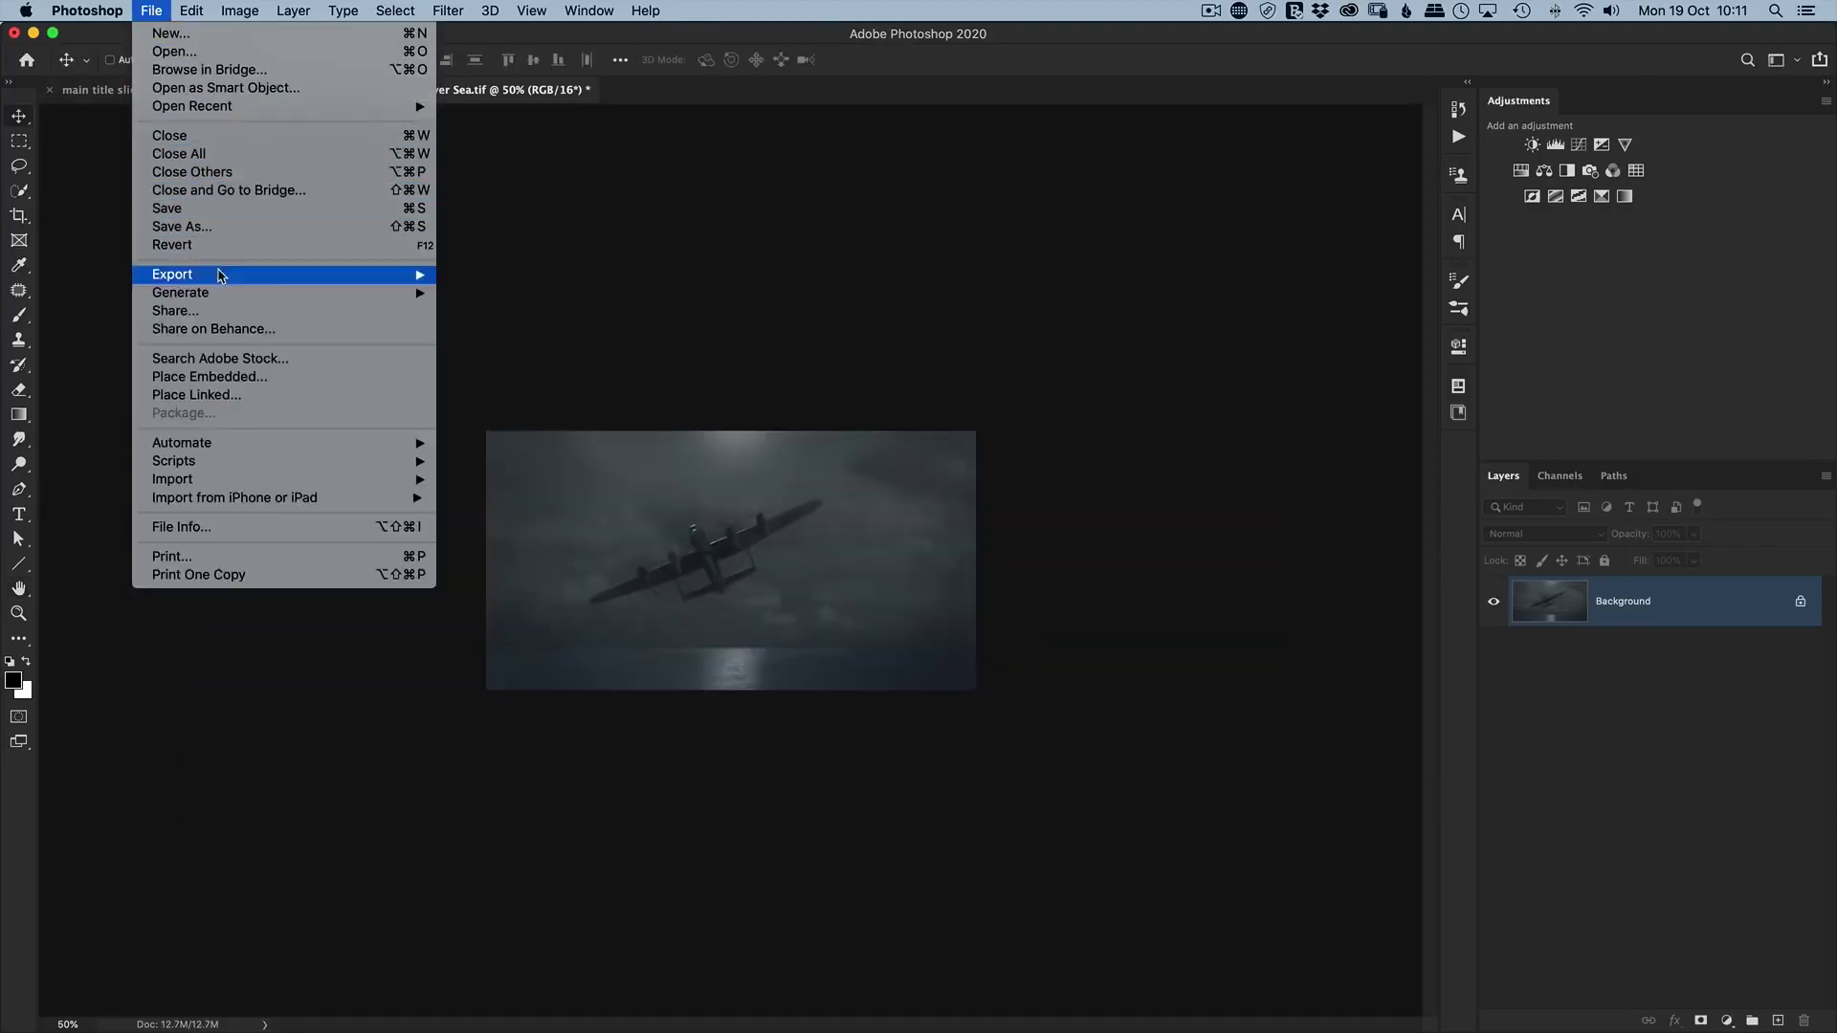
{"action": "mouse_move", "coordinate": [203, 277]}
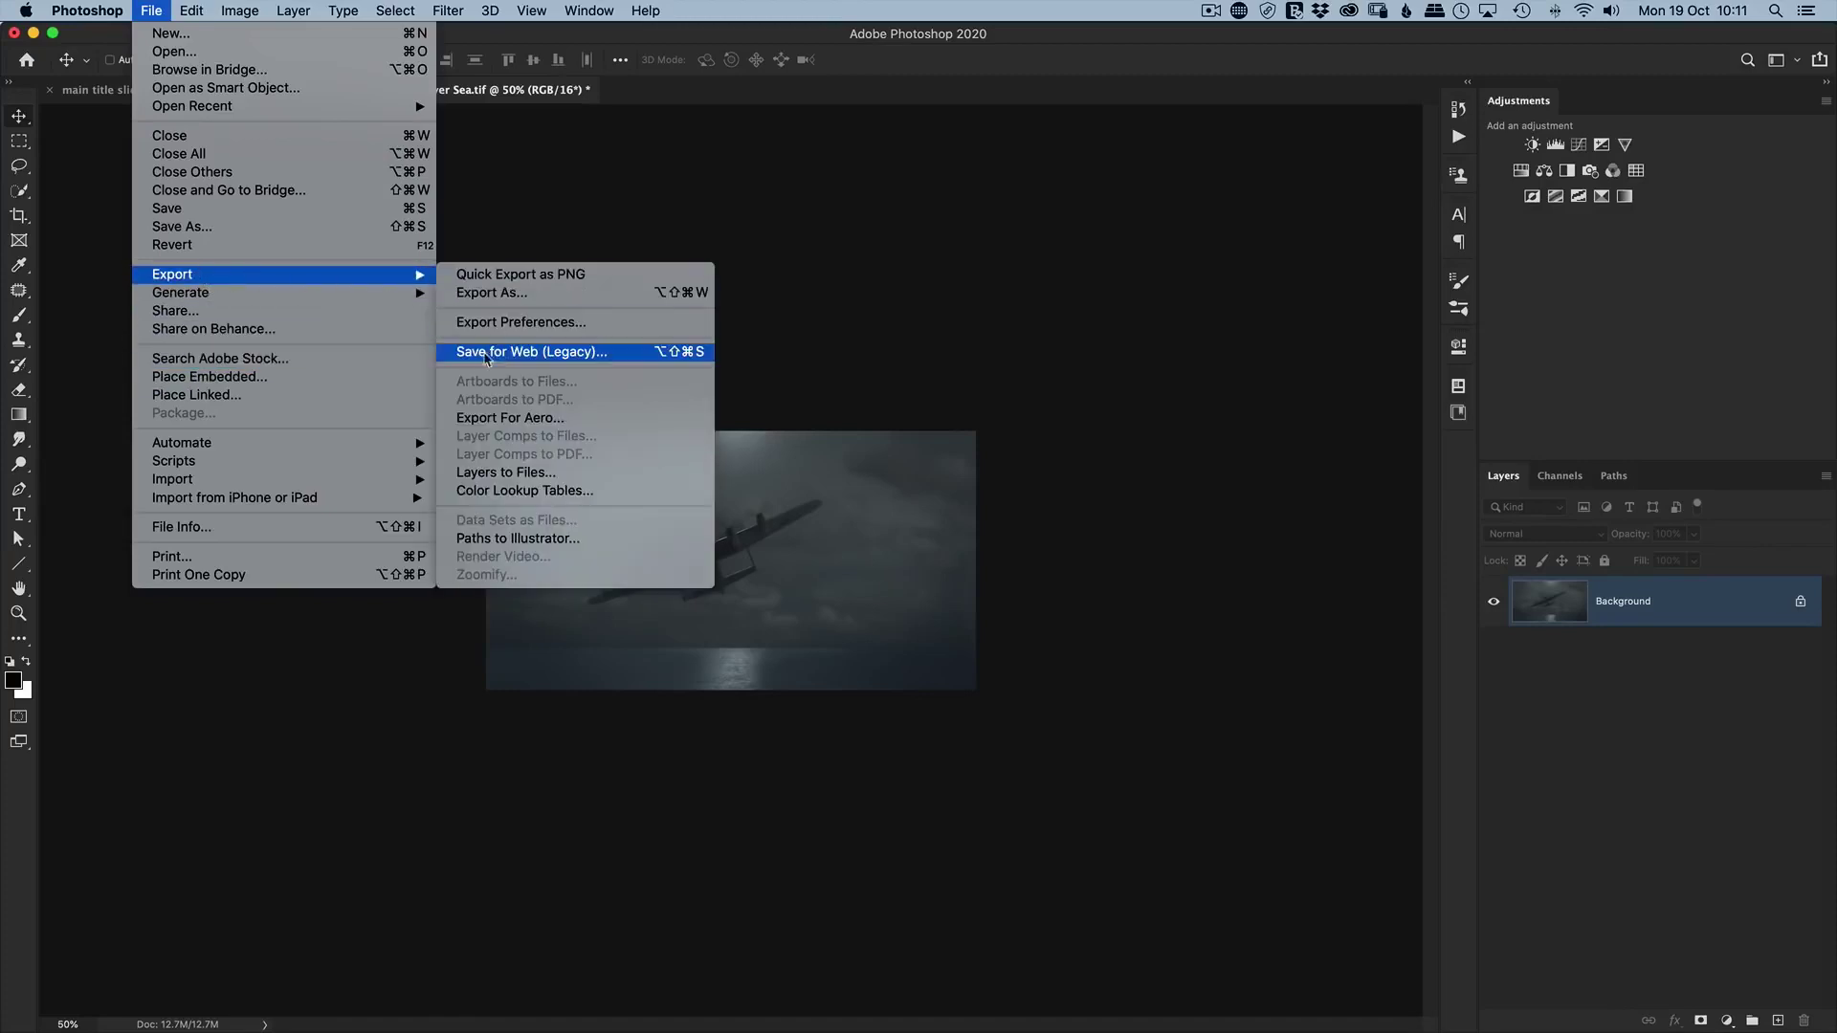
{"action": "left_click", "coordinate": [614, 360]}
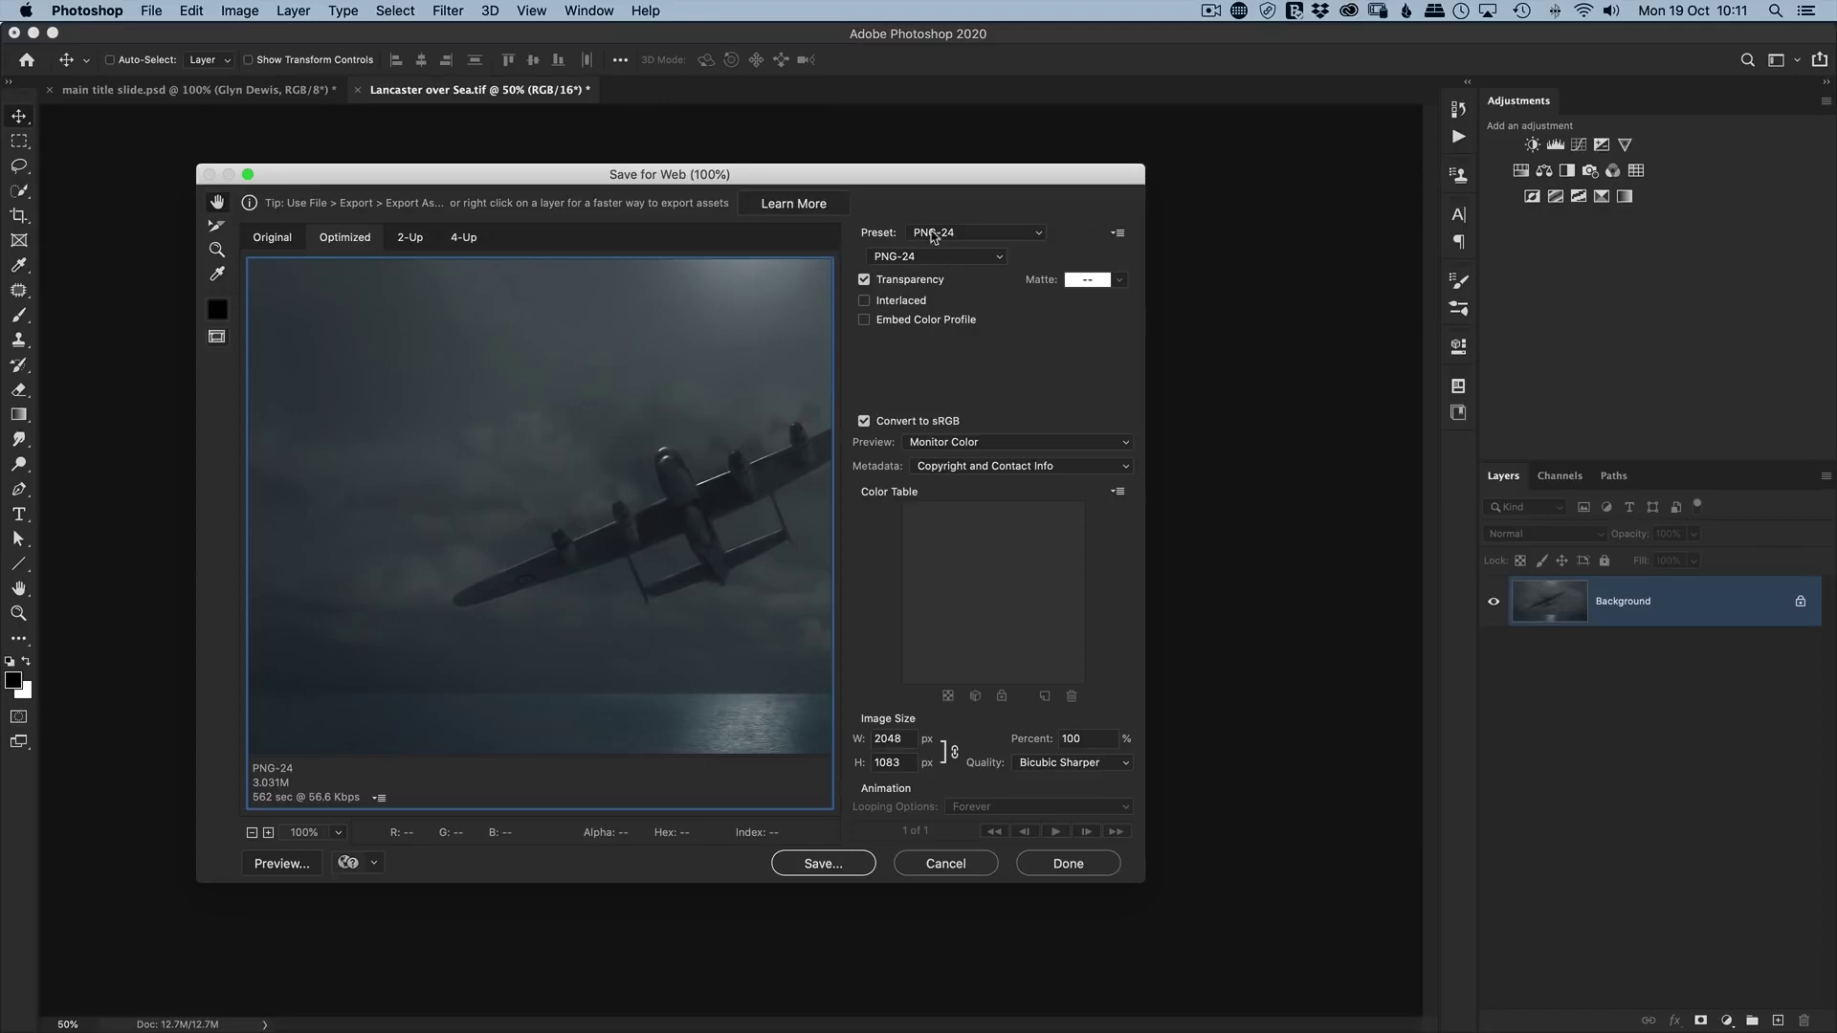
{"action": "left_click", "coordinate": [995, 235]}
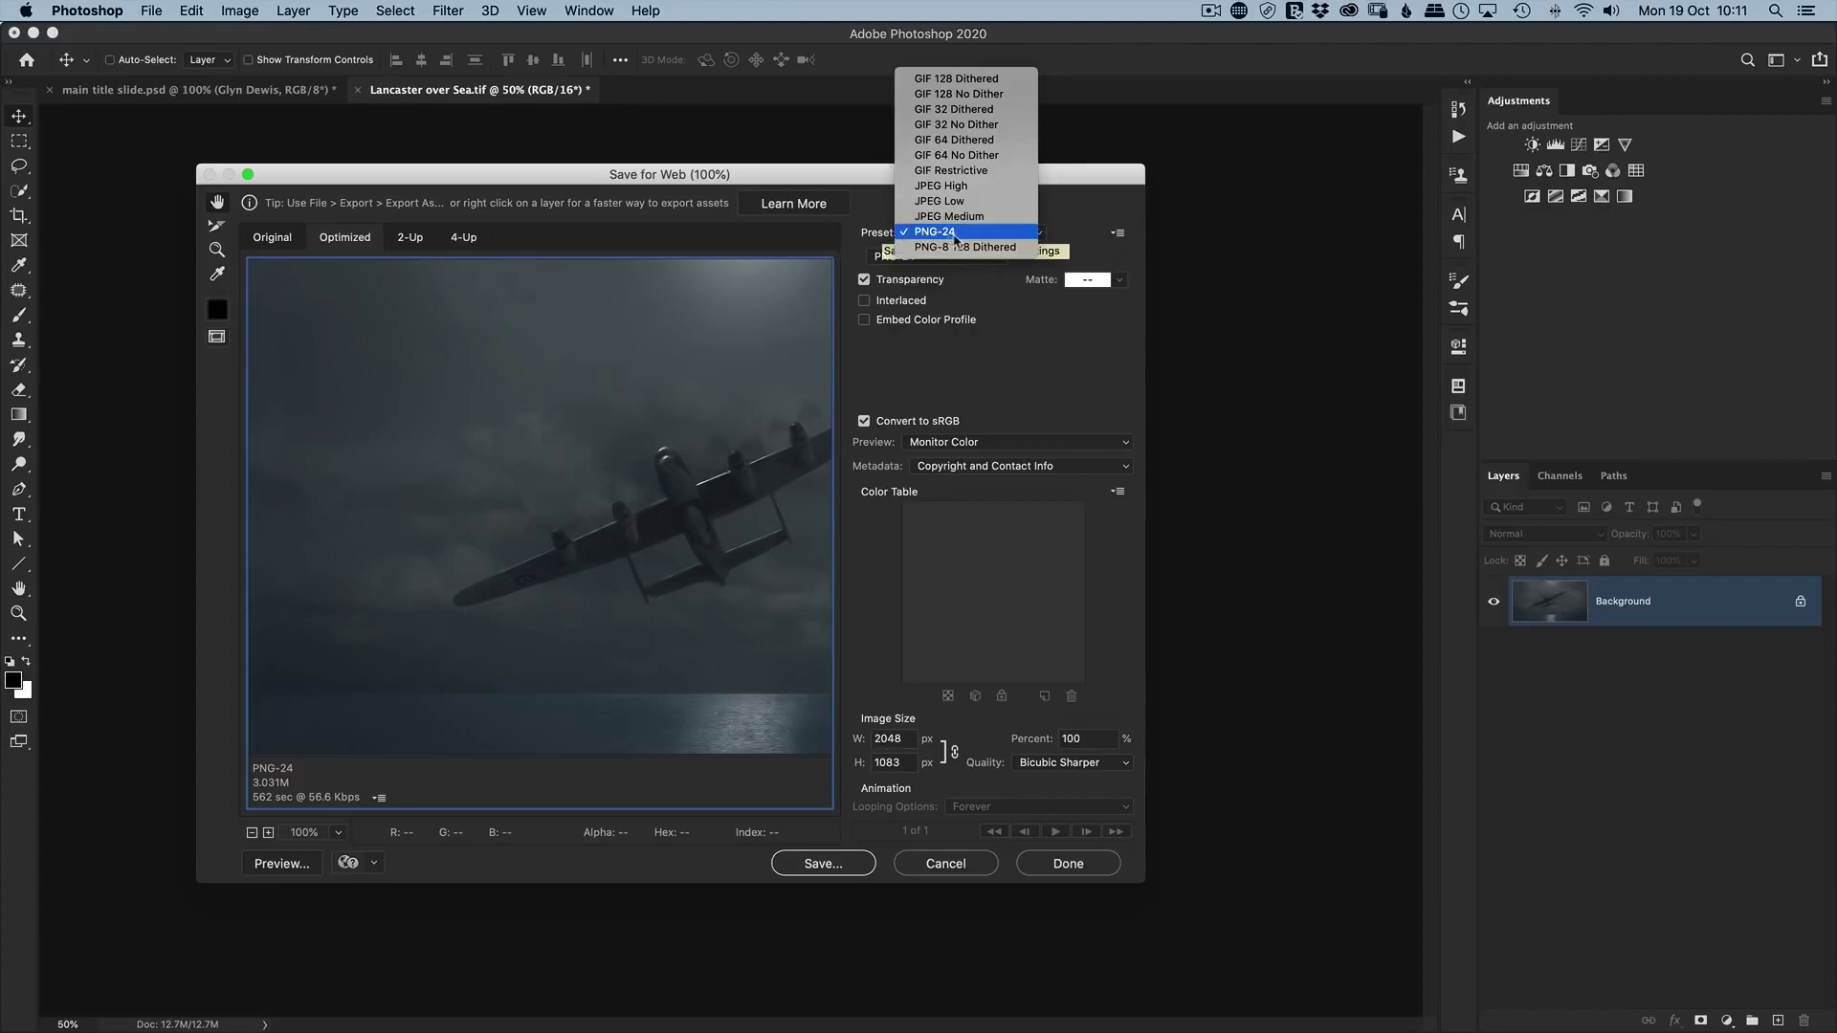
{"action": "left_click", "coordinate": [954, 232]}
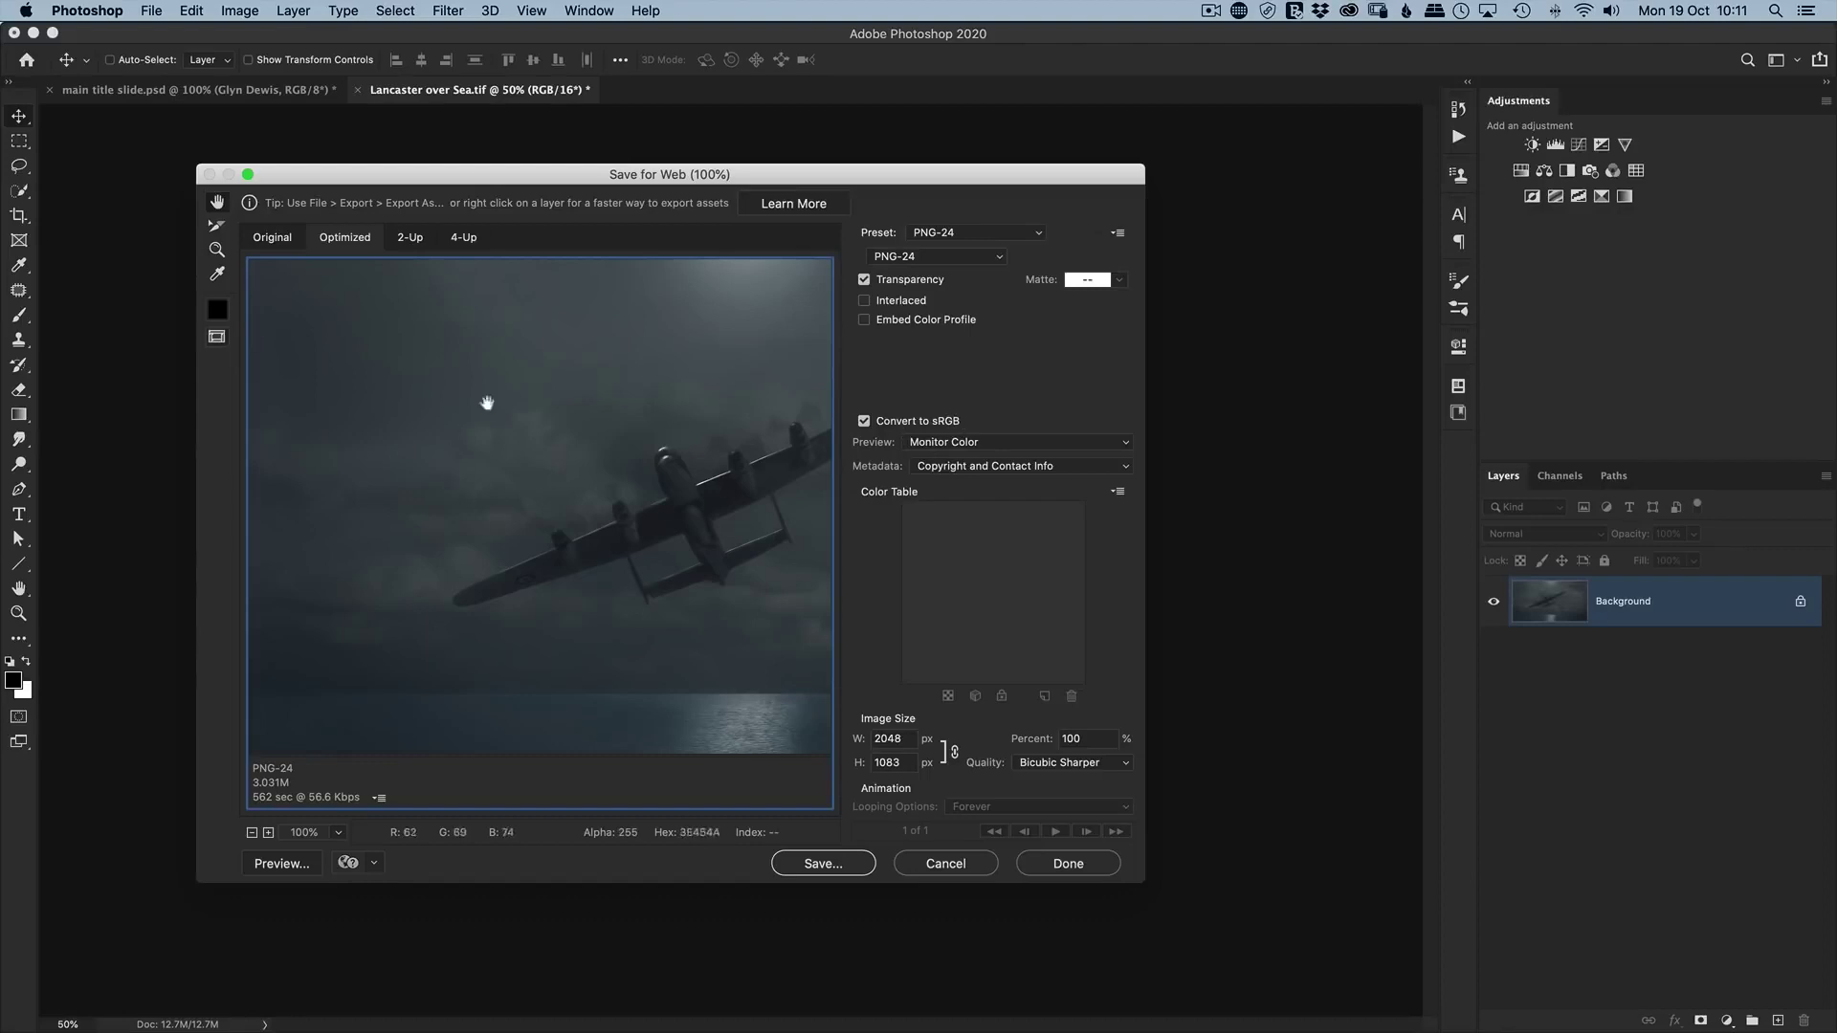
Pan the preview and confirm Bicubic Sharper quality at 2048 × 1083.
{"action": "left_click_drag", "start_coordinate": [658, 586], "coordinate": [582, 589]}
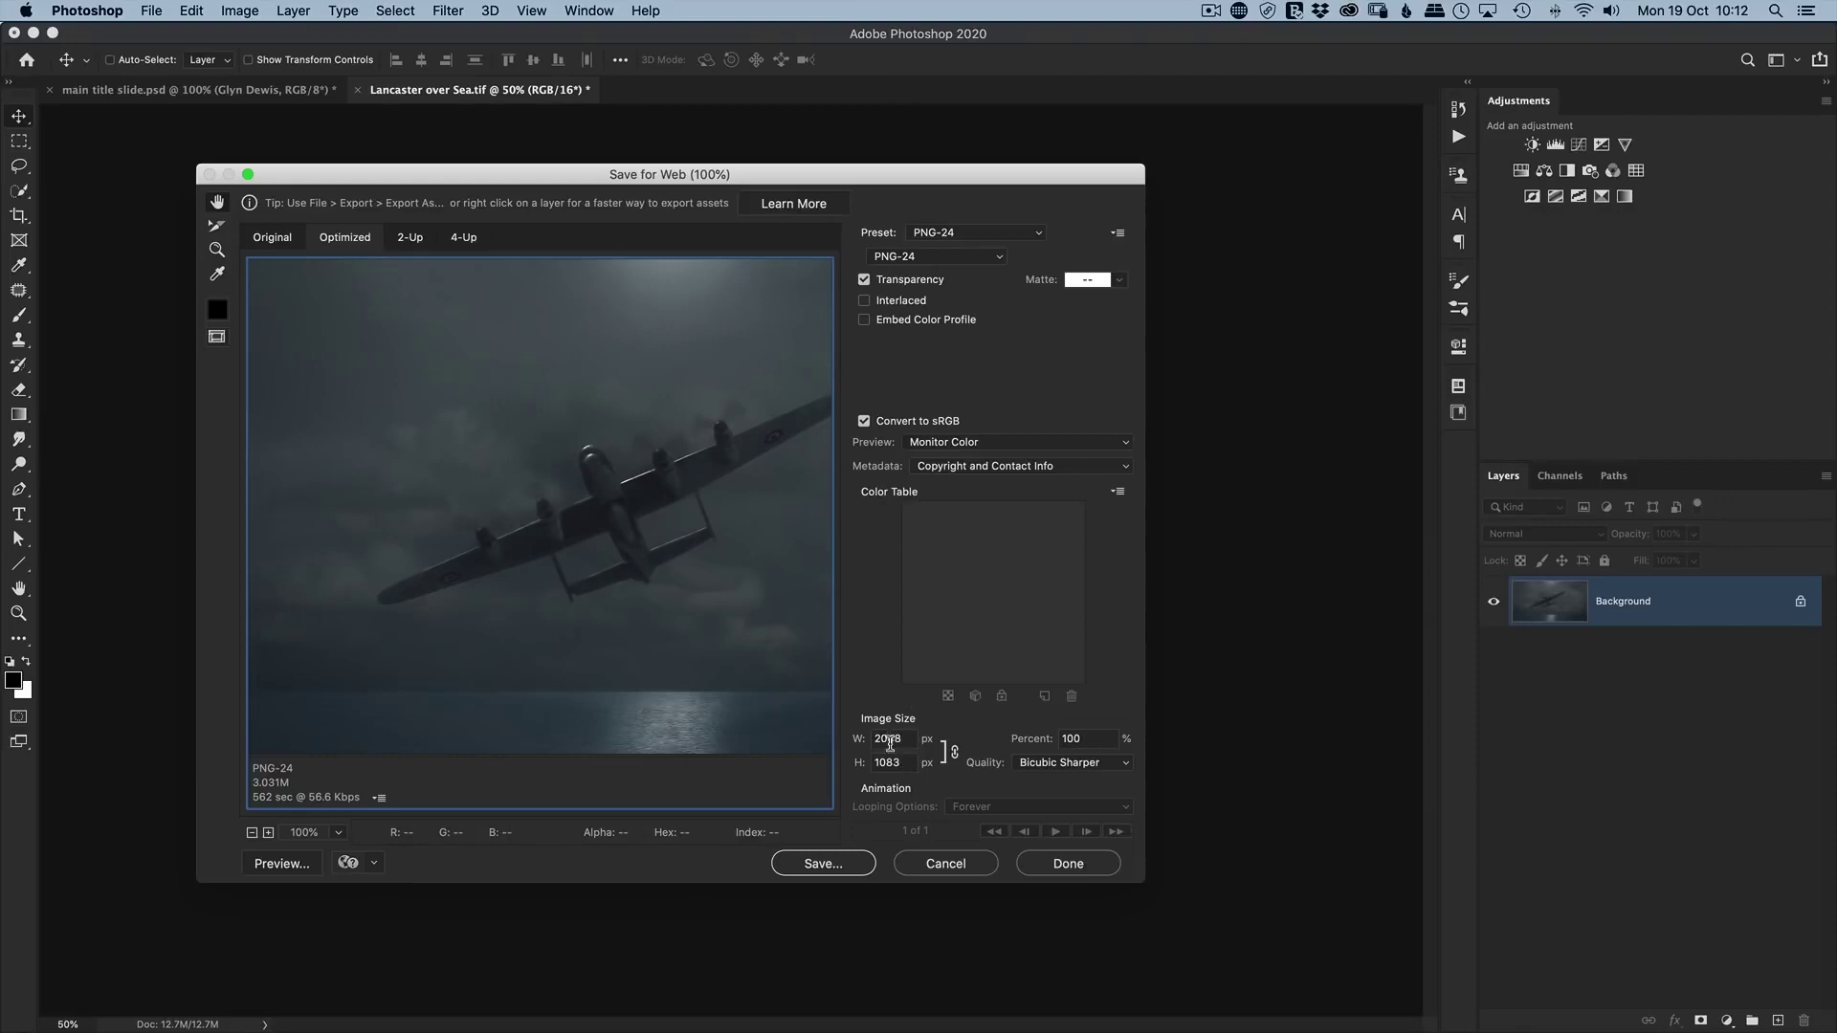
{"action": "left_click", "coordinate": [1047, 765]}
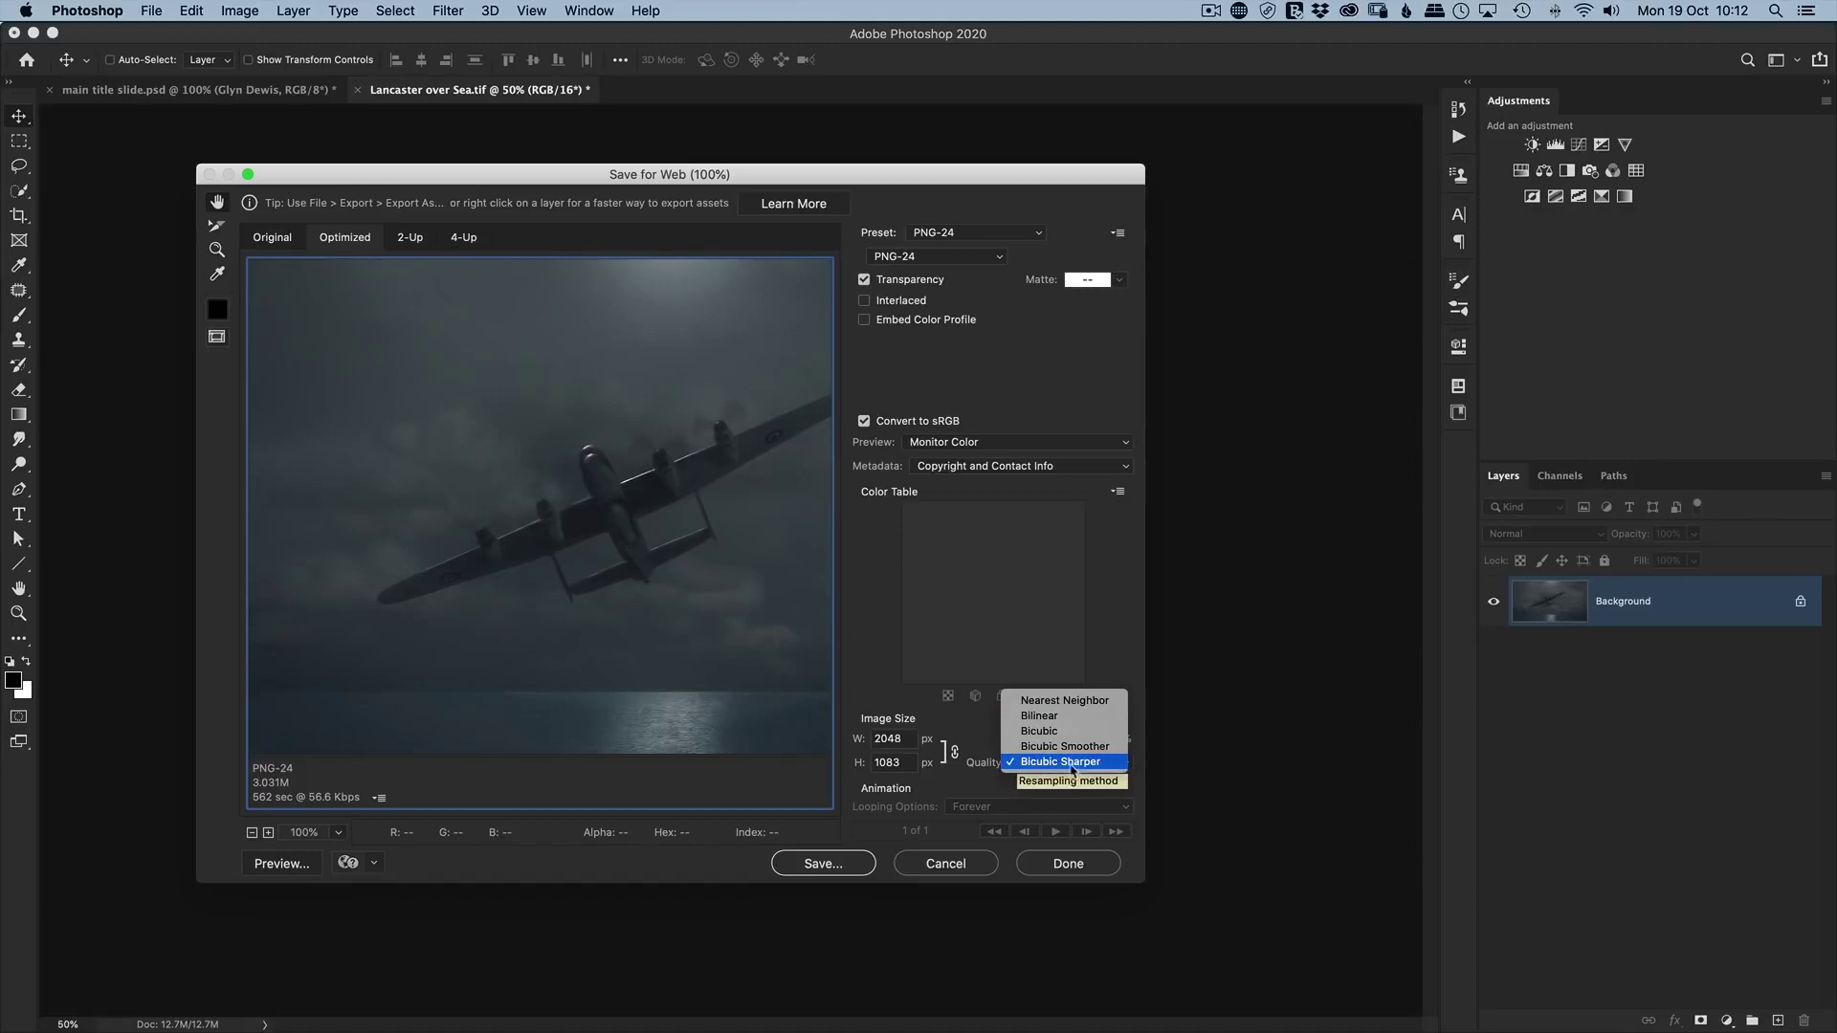
{"action": "left_click", "coordinate": [894, 685]}
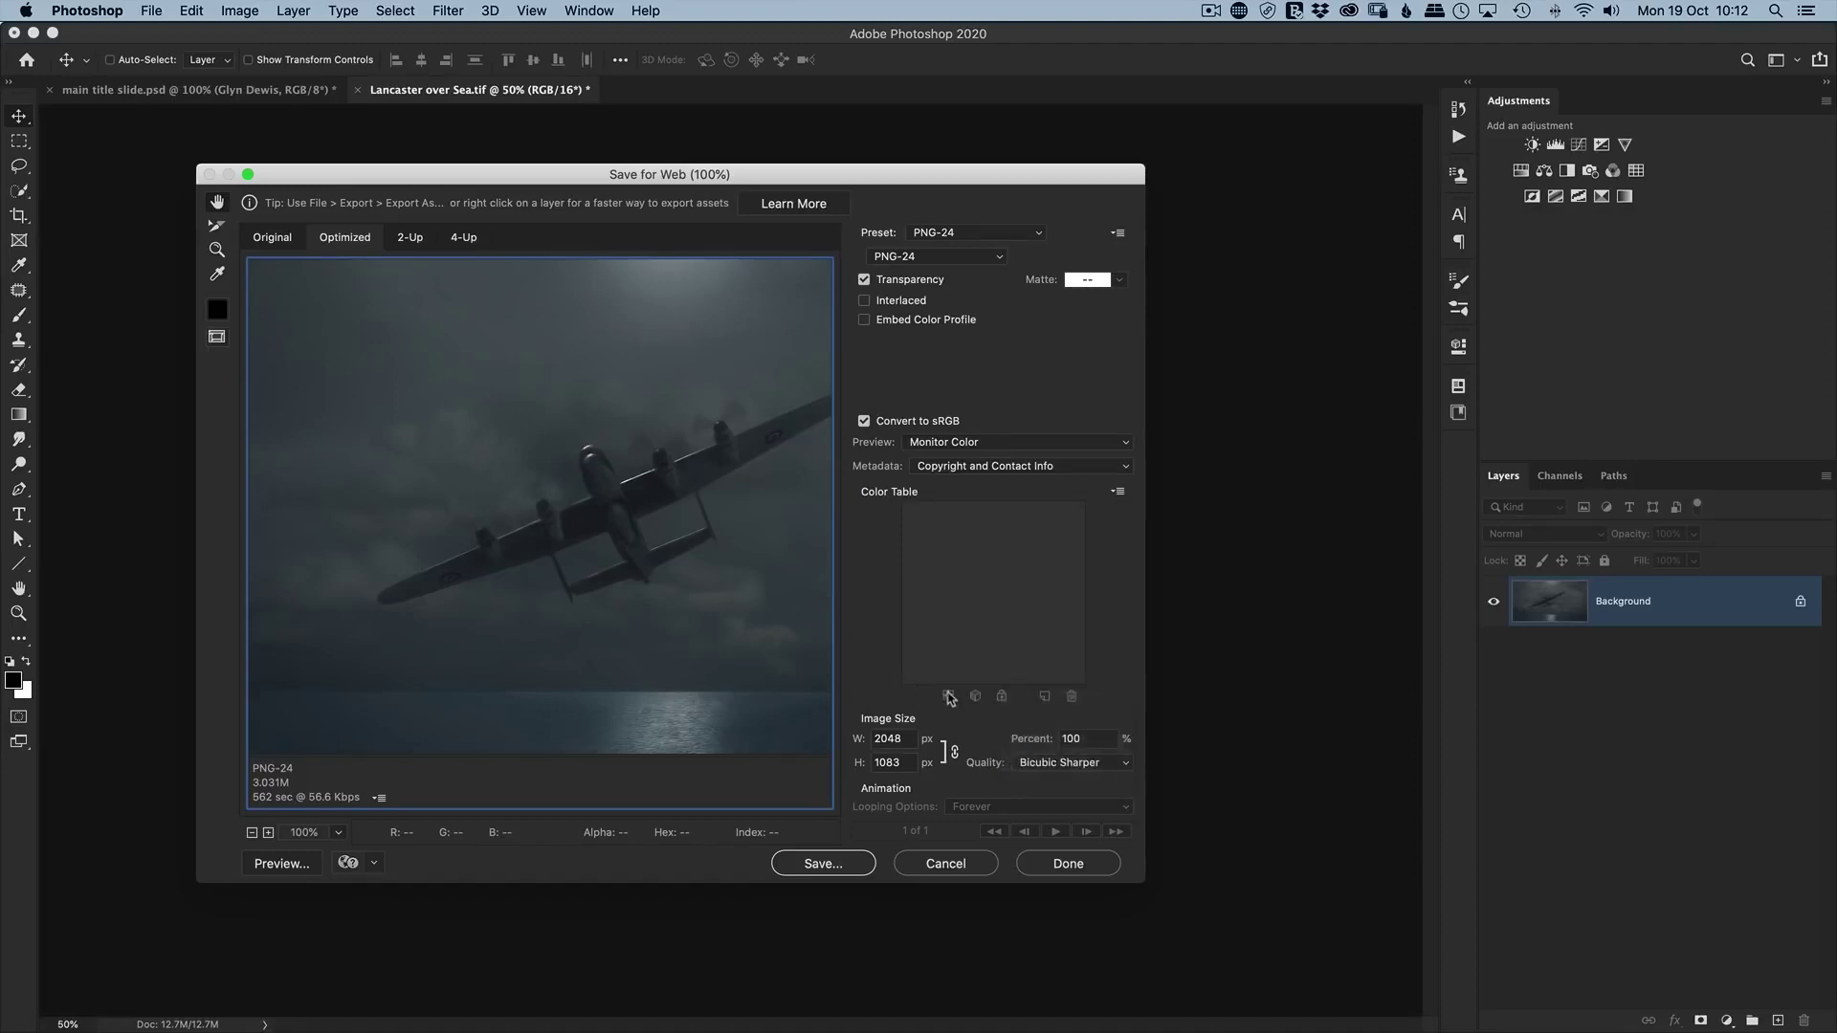
{"action": "left_click", "coordinate": [1050, 763]}
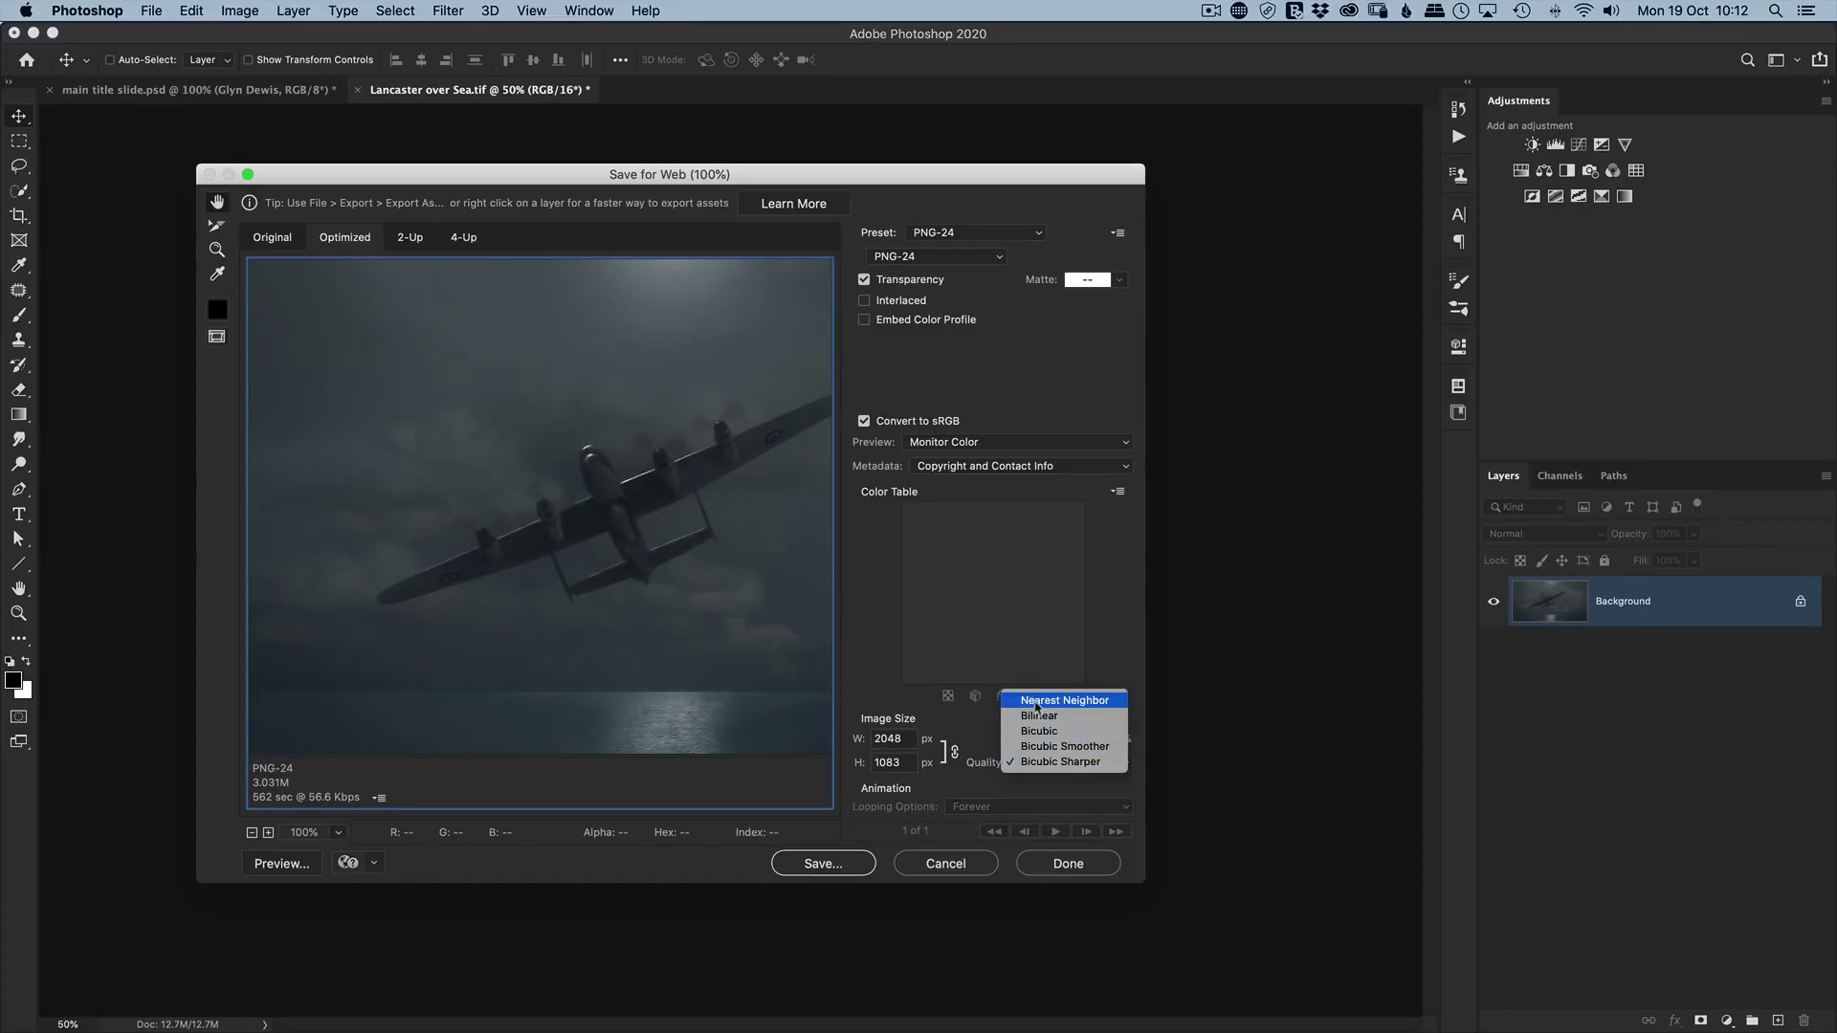
{"action": "left_click", "coordinate": [992, 789]}
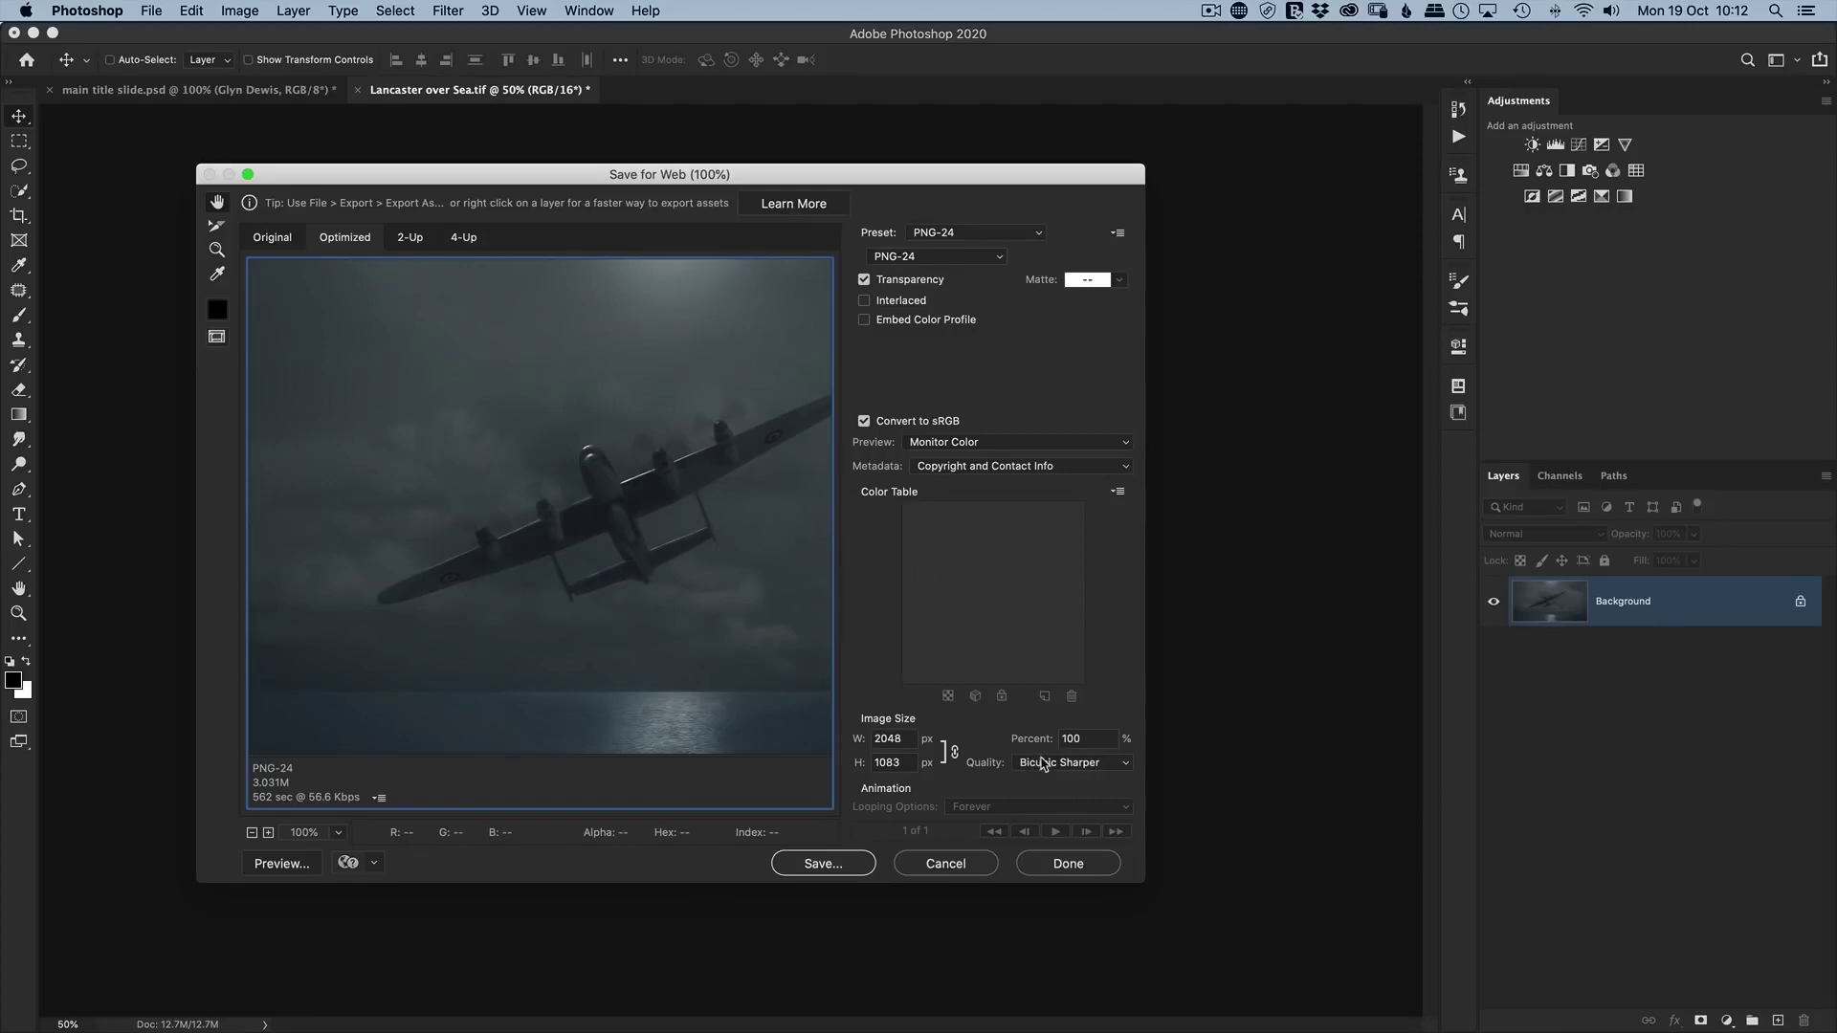
Save Lancaster-over-Sea.png into the Social folder, then close the TIF without saving.
{"action": "left_click", "coordinate": [820, 866]}
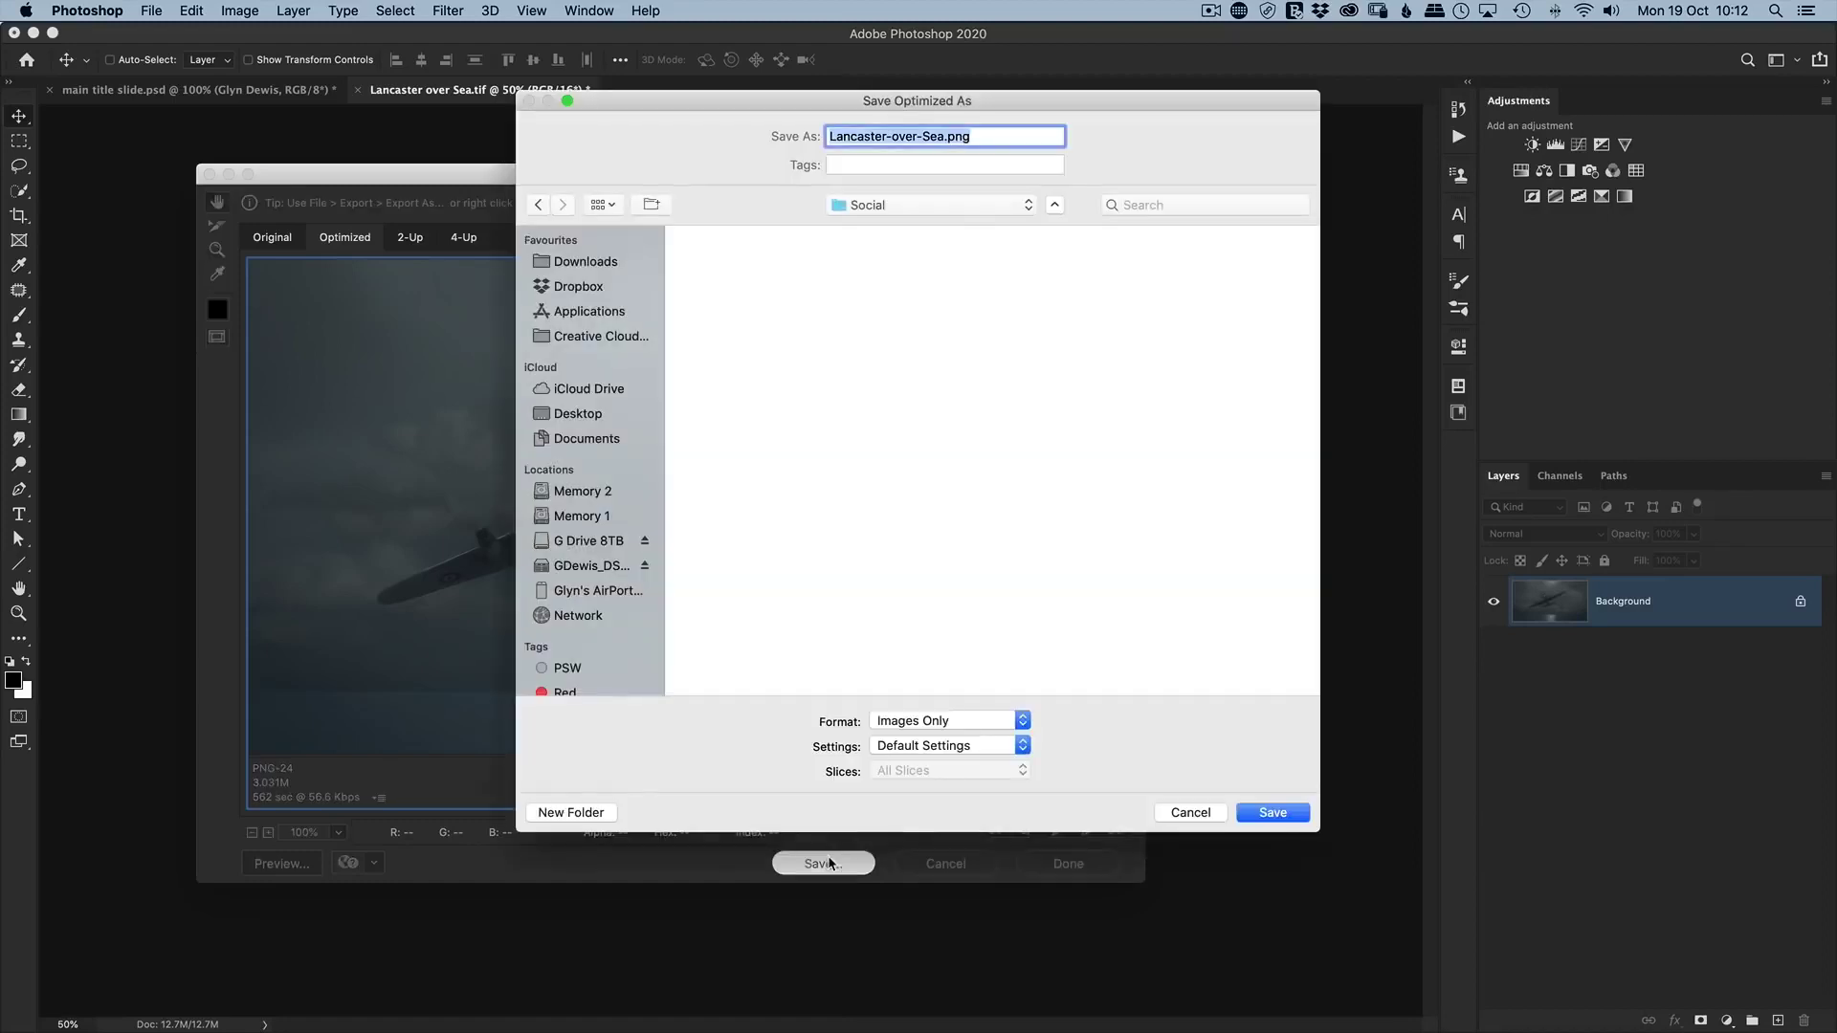
{"action": "left_click", "coordinate": [887, 206]}
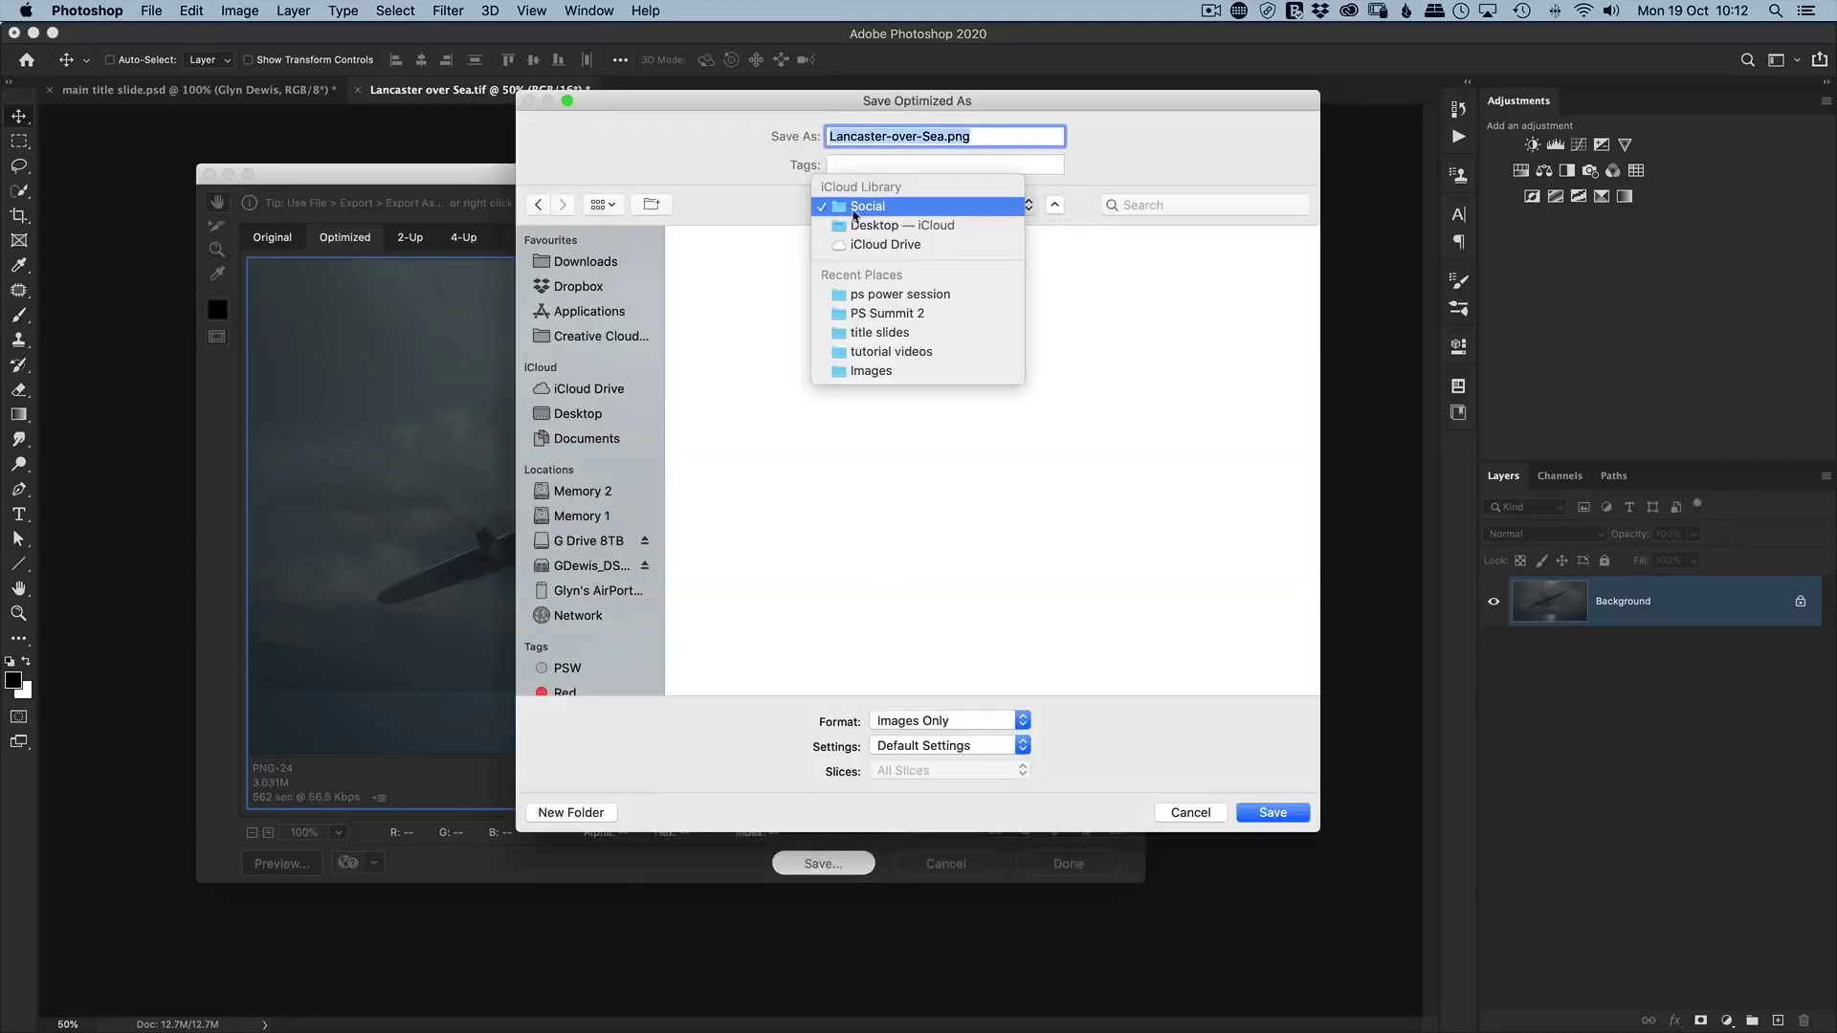
{"action": "left_click", "coordinate": [1274, 813]}
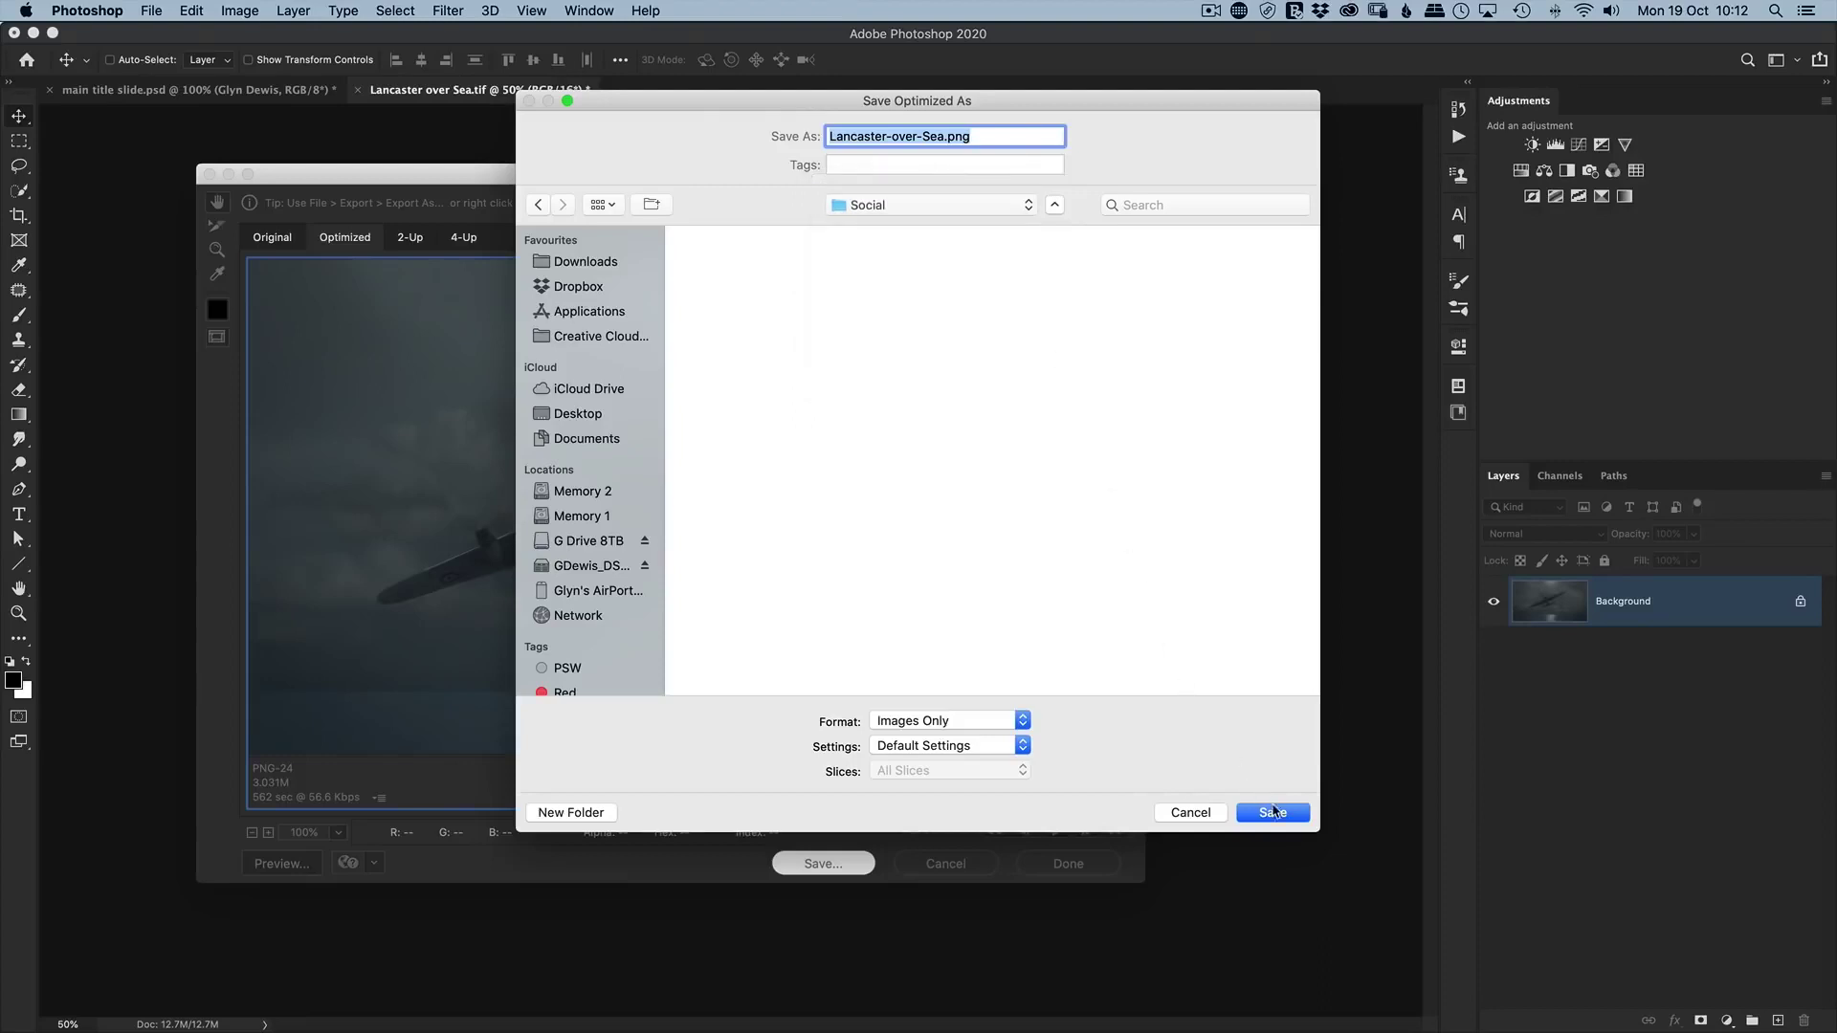
{"action": "left_click", "coordinate": [1274, 813]}
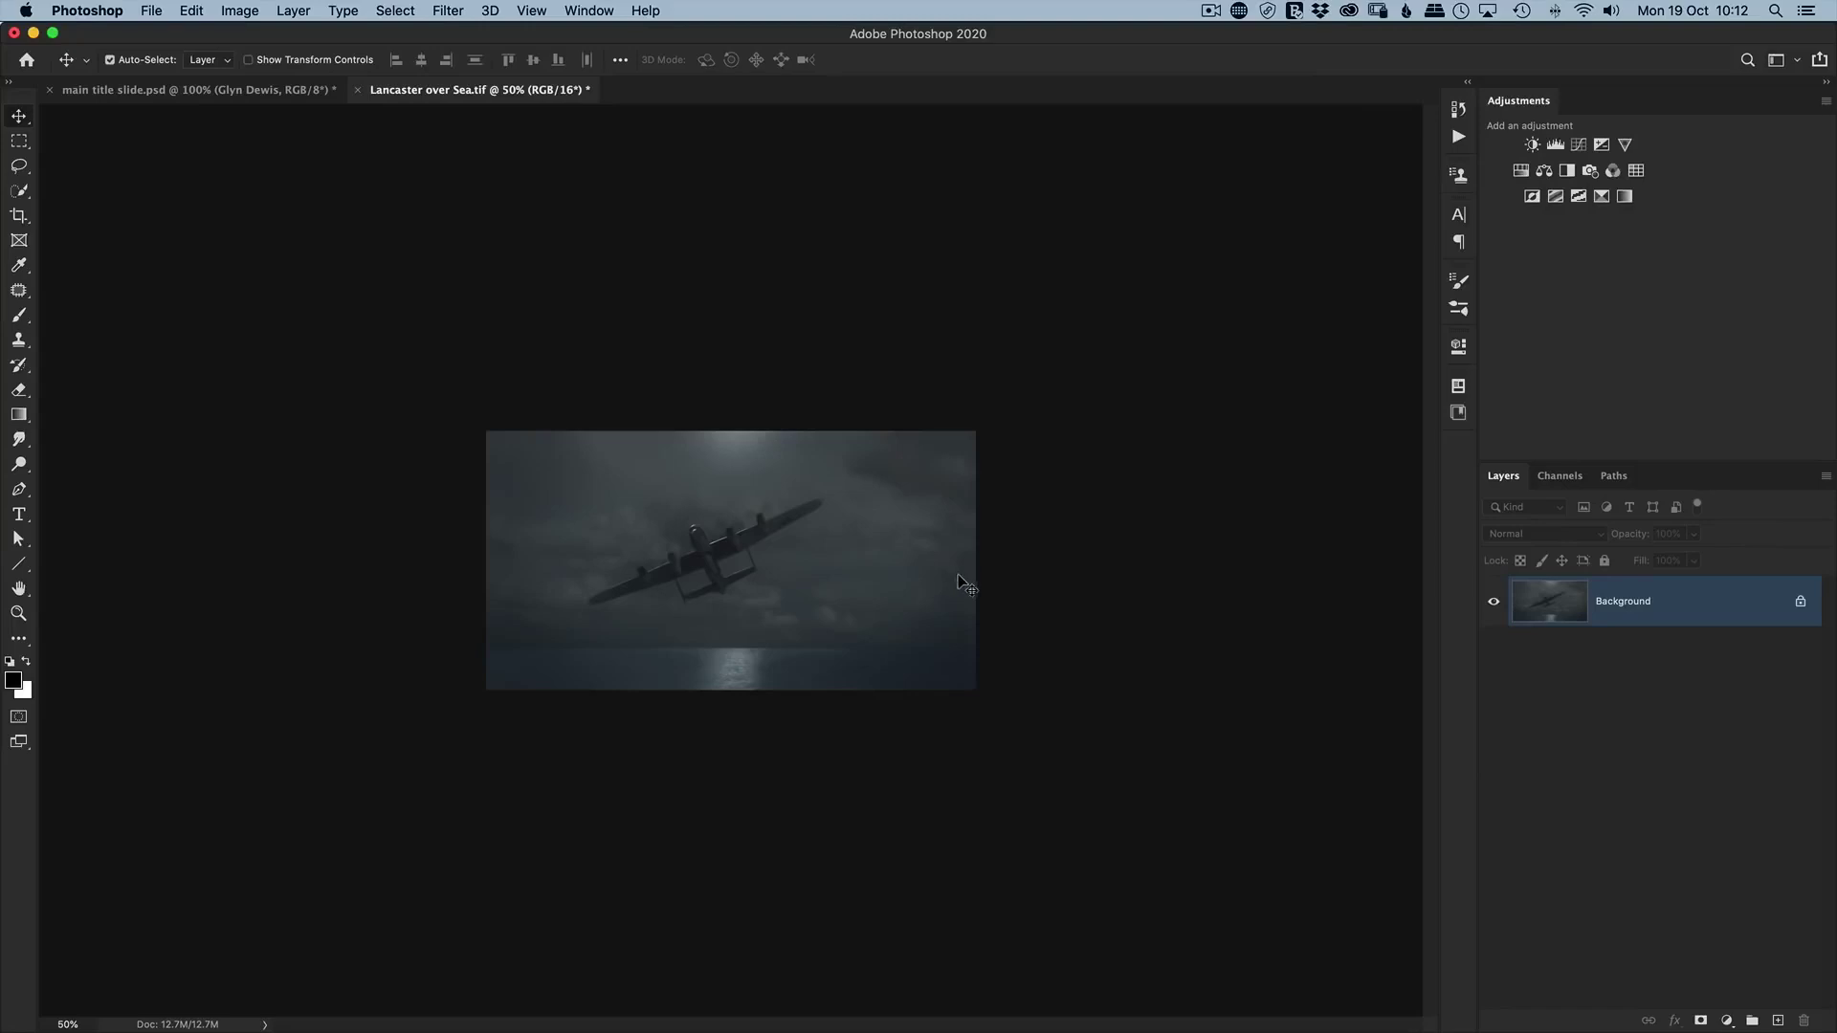
{"action": "key", "text": "super+w"}
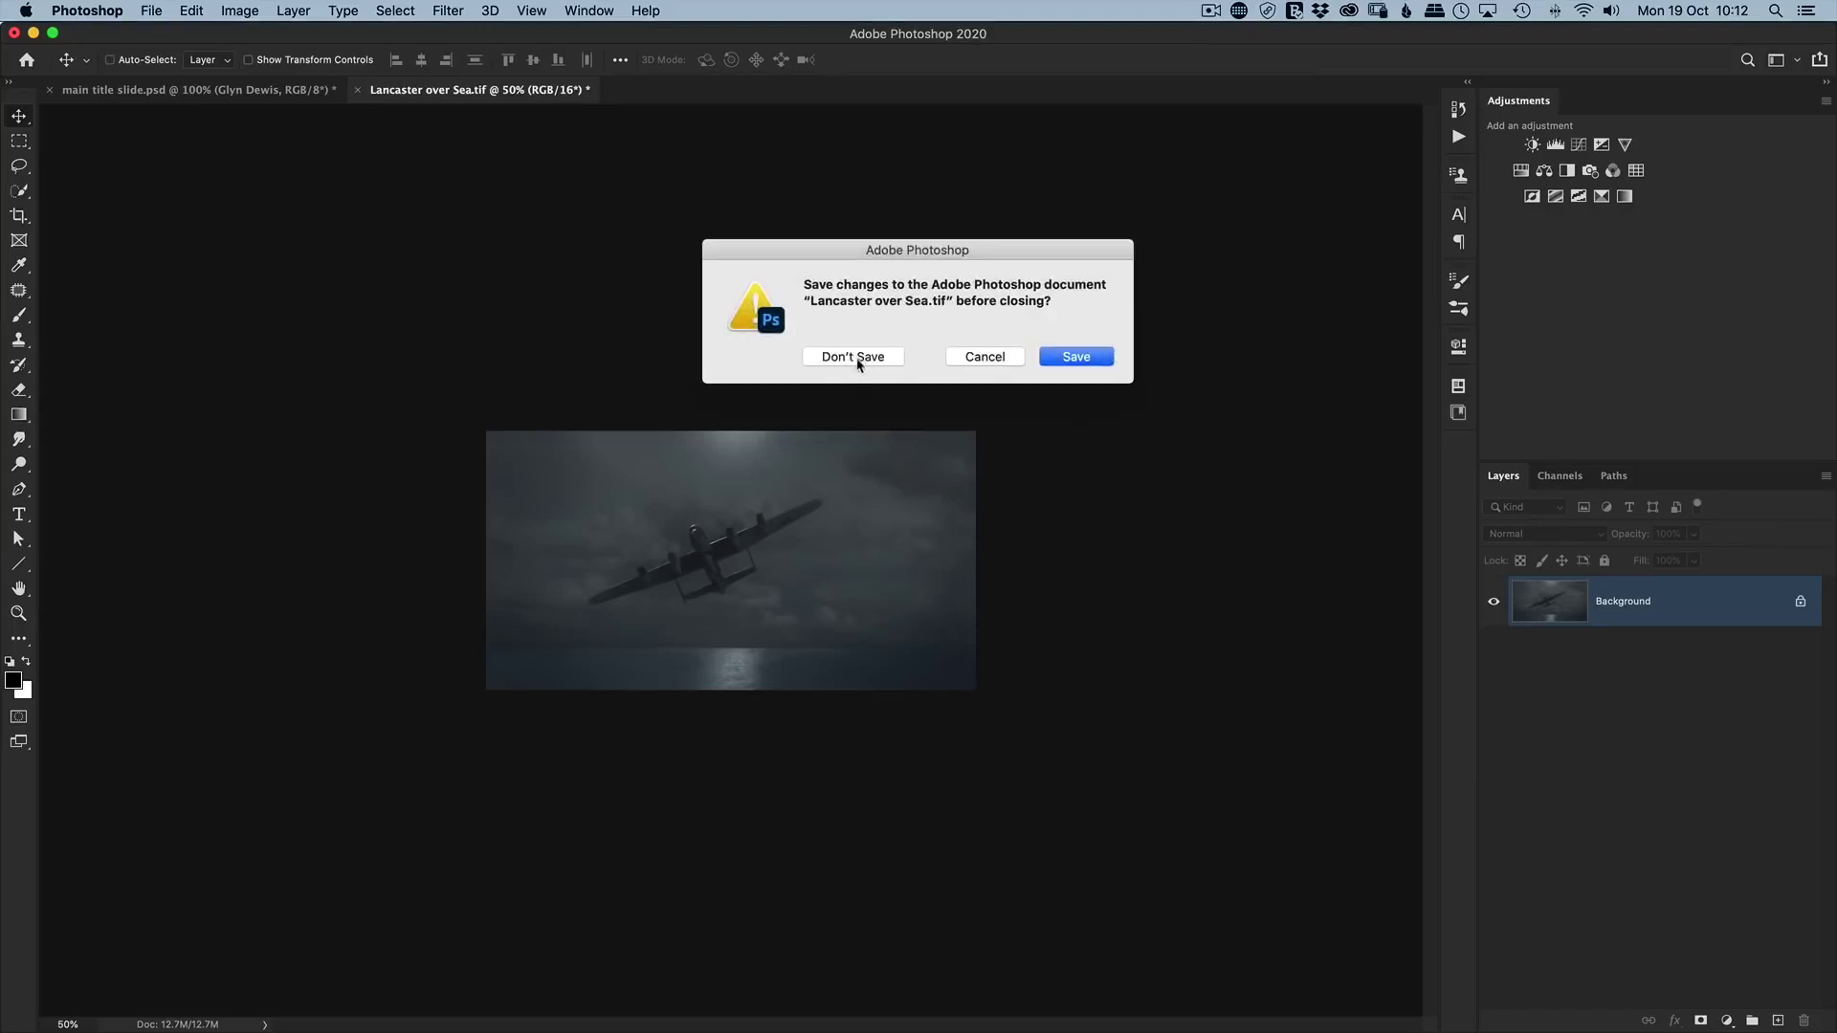
{"action": "left_click", "coordinate": [863, 362]}
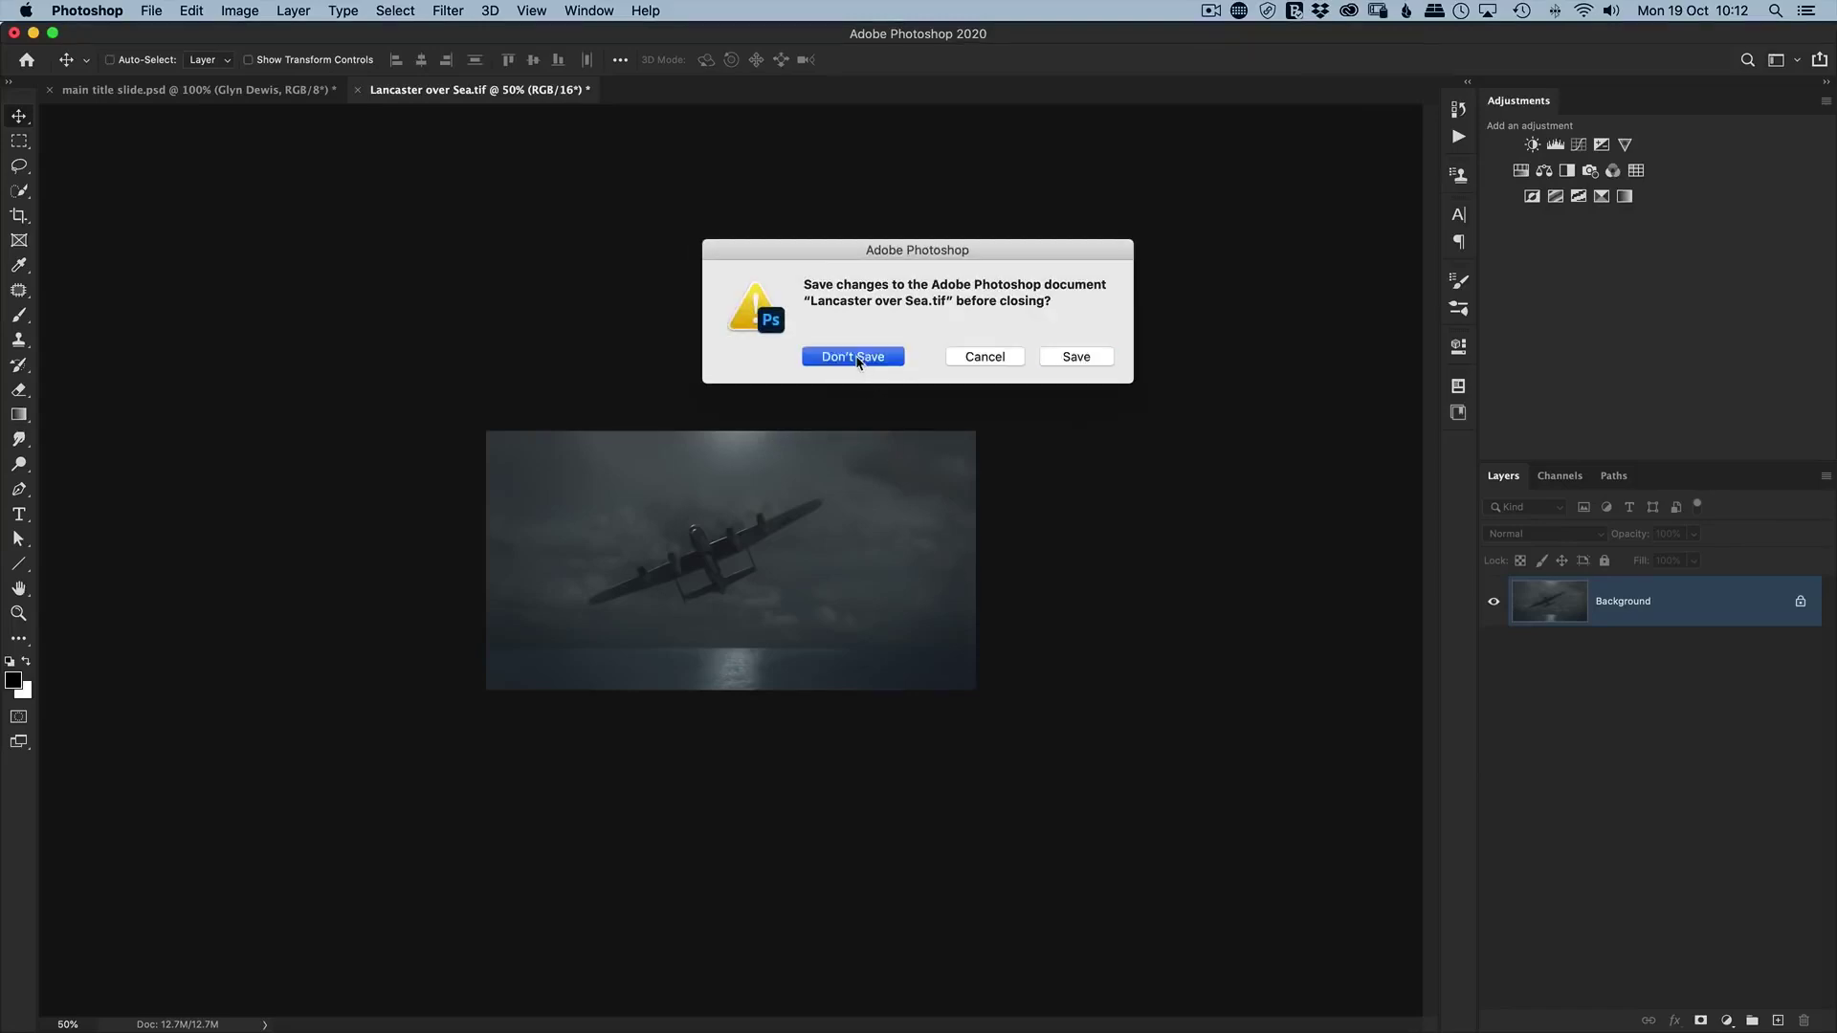
Open Lancaster-over-Sea.png from the Desktop's Social folder.
{"action": "key", "text": "super+o"}
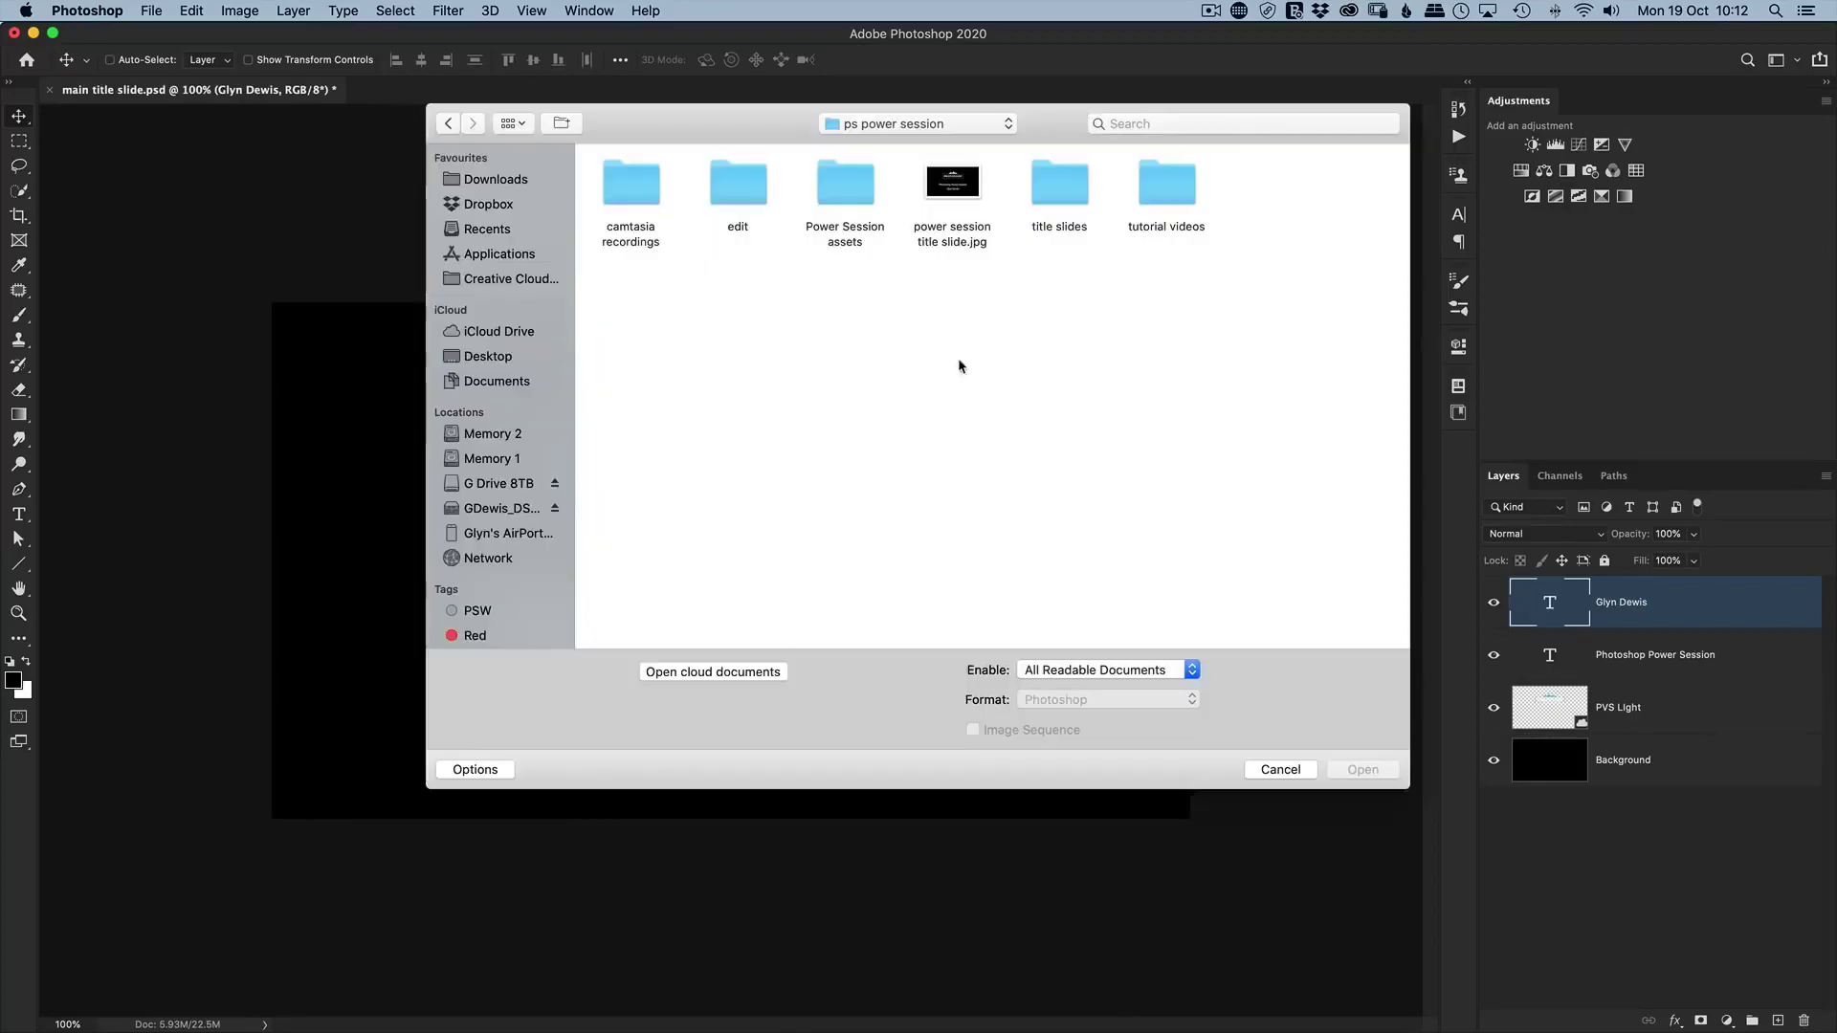
{"action": "left_click", "coordinate": [495, 357]}
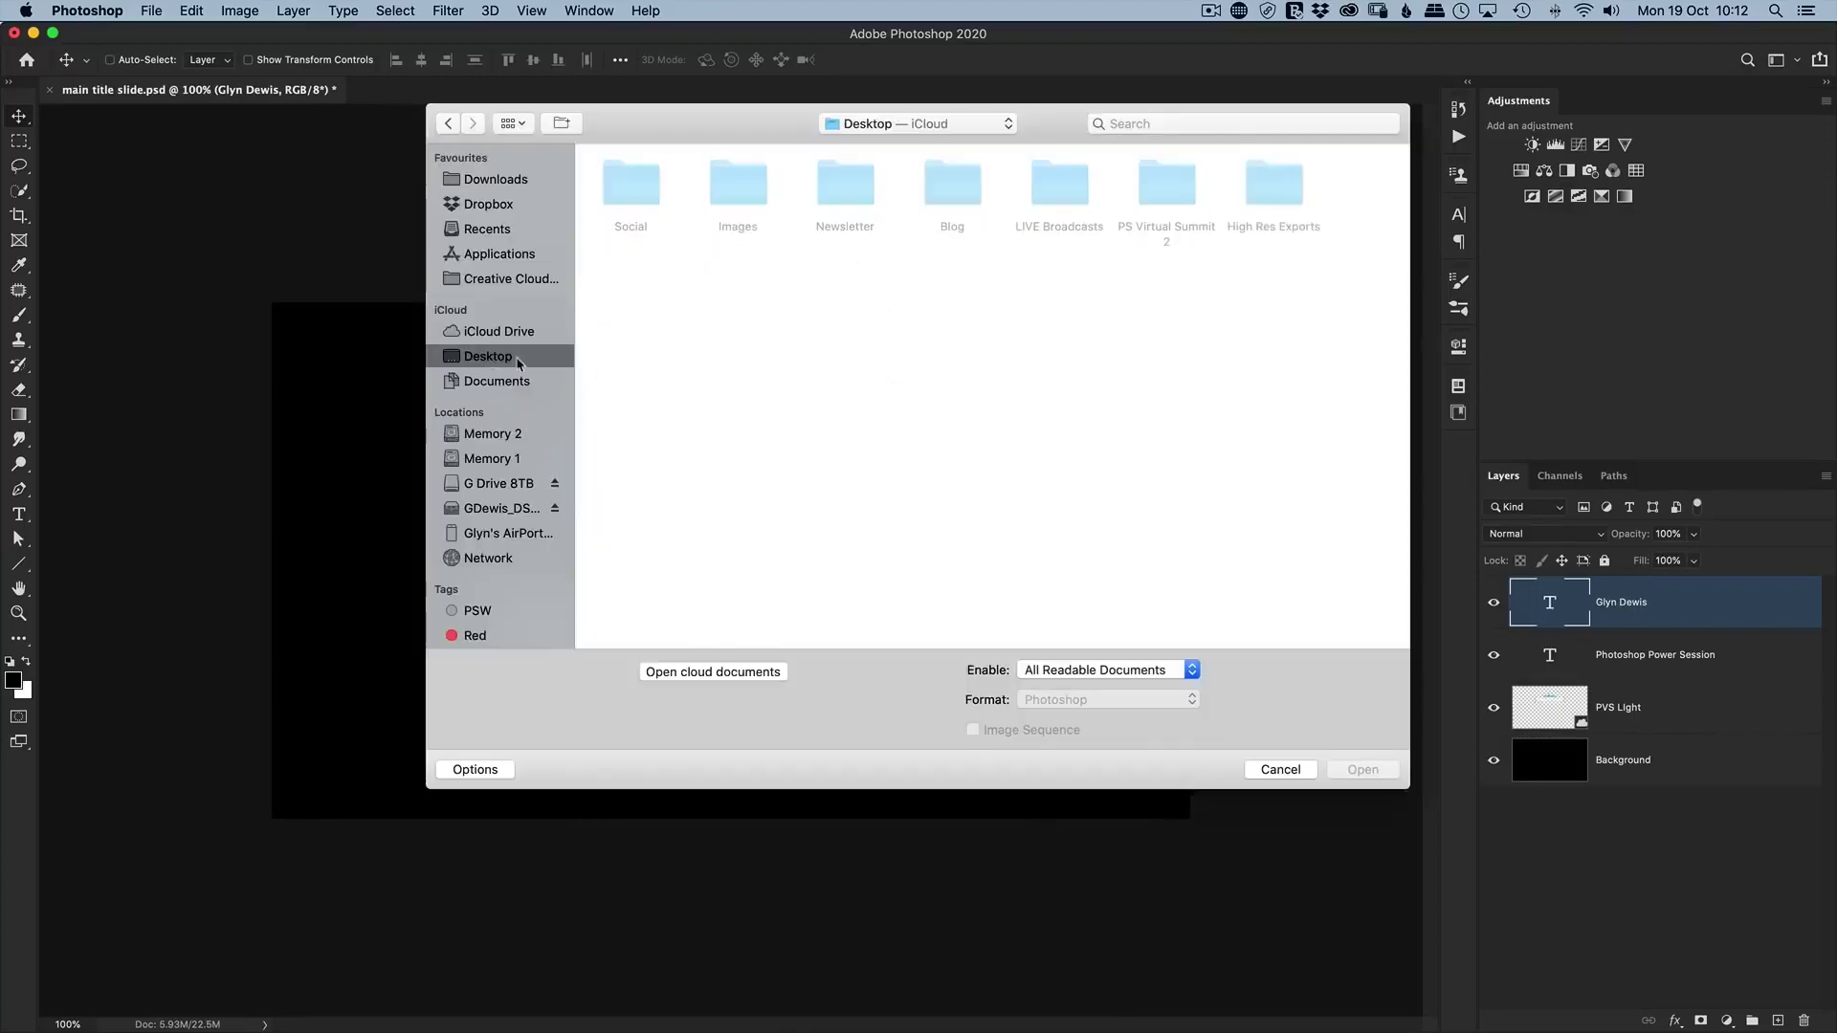
{"action": "double_click", "coordinate": [638, 179]}
{"action": "left_click", "coordinate": [632, 184]}
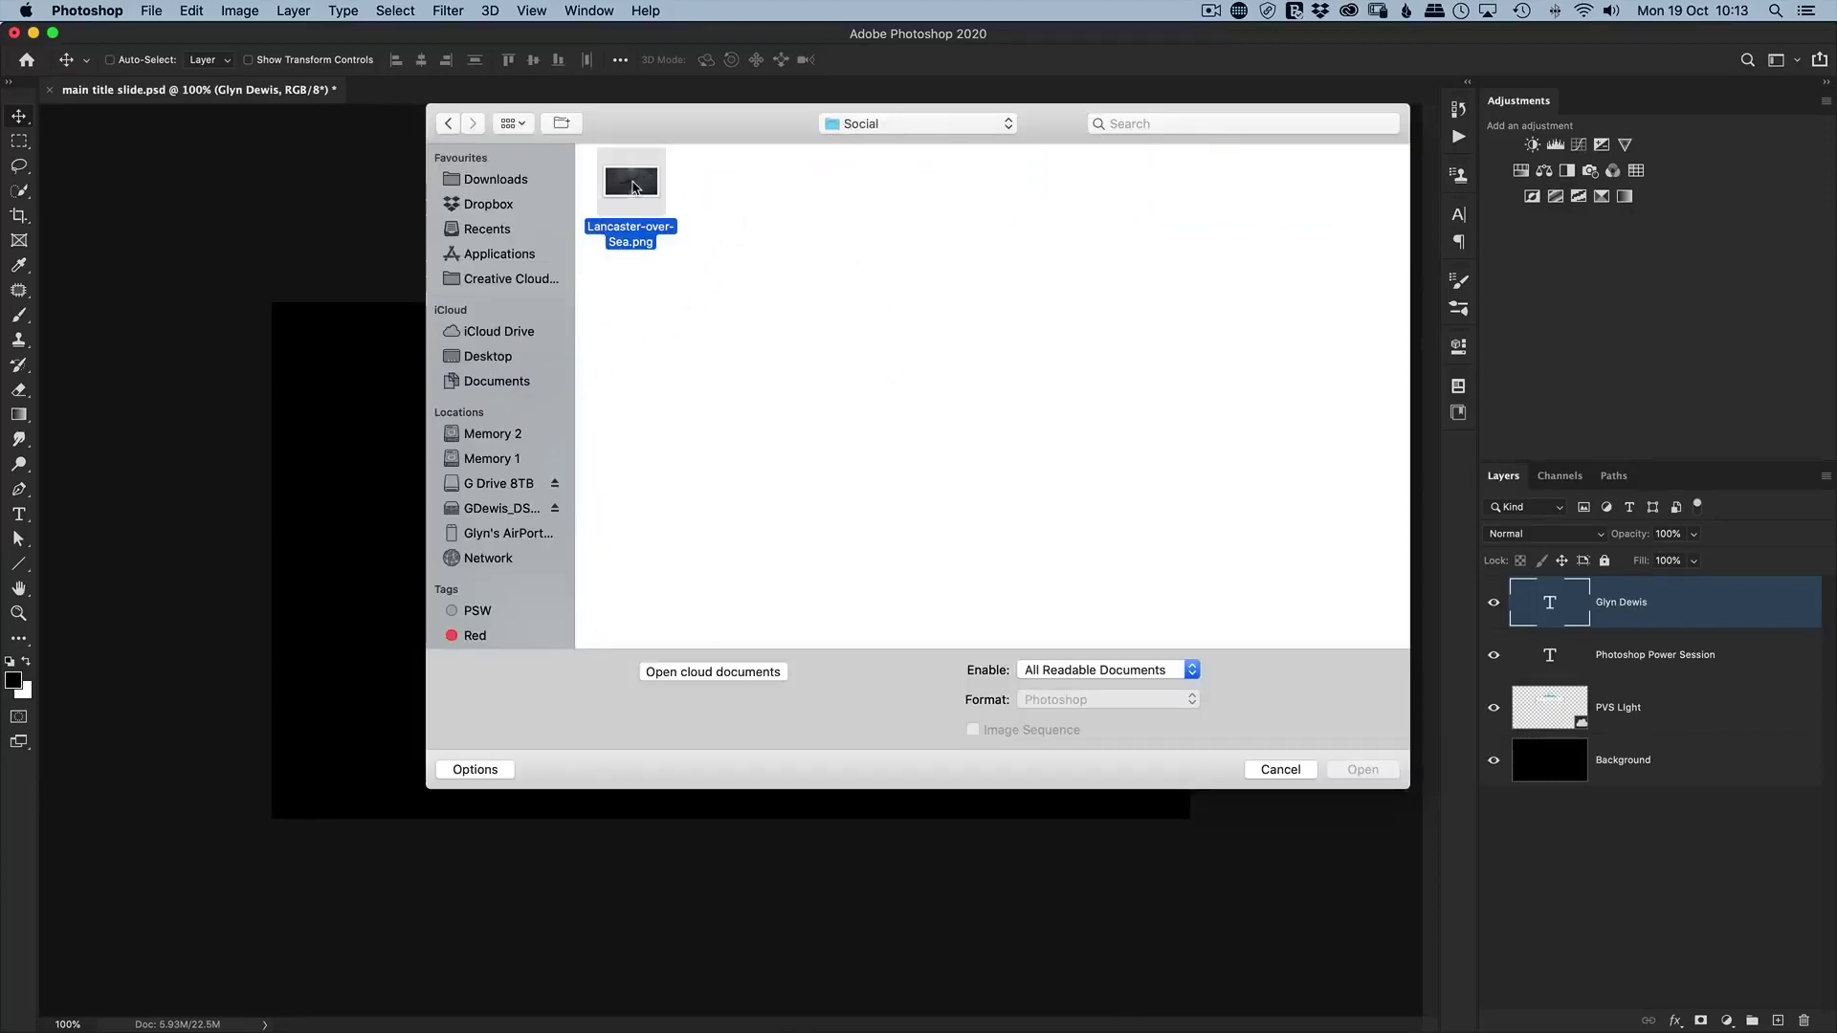
{"action": "key", "text": "Return"}
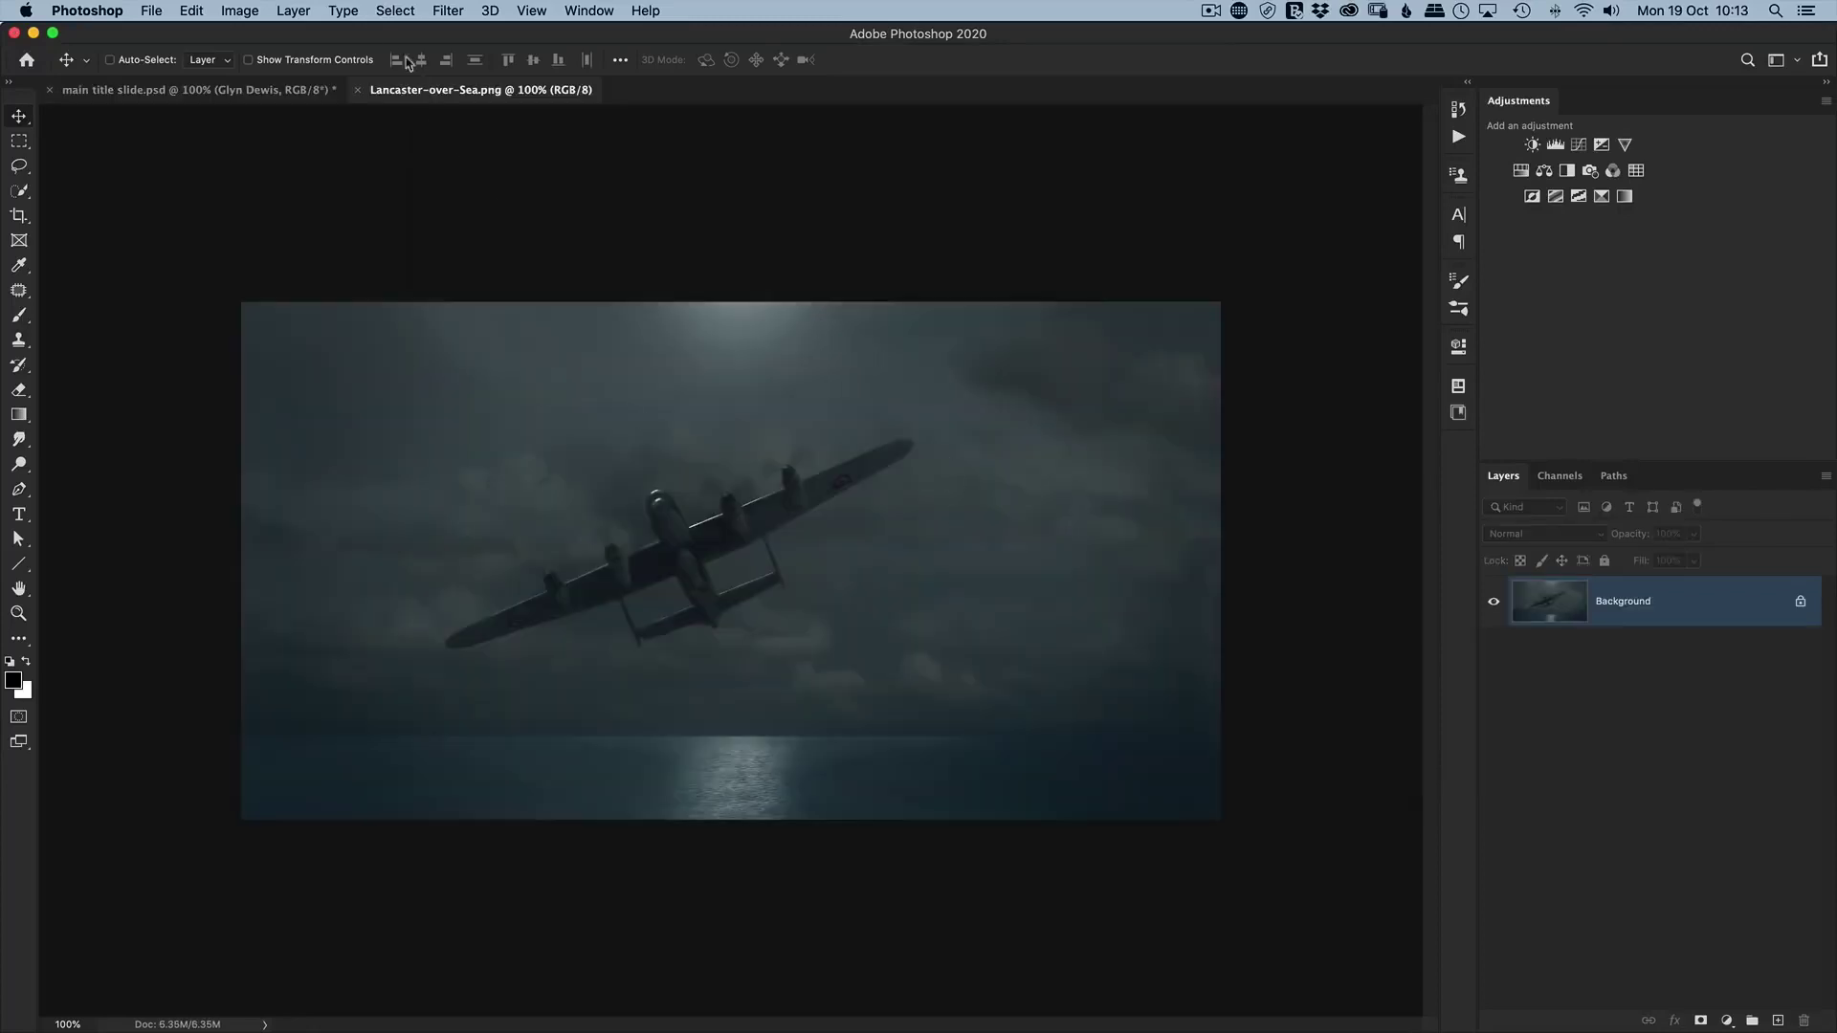
Check the Image Size shows 2048 px wide, then cancel without changes.
{"action": "left_click", "coordinate": [243, 12]}
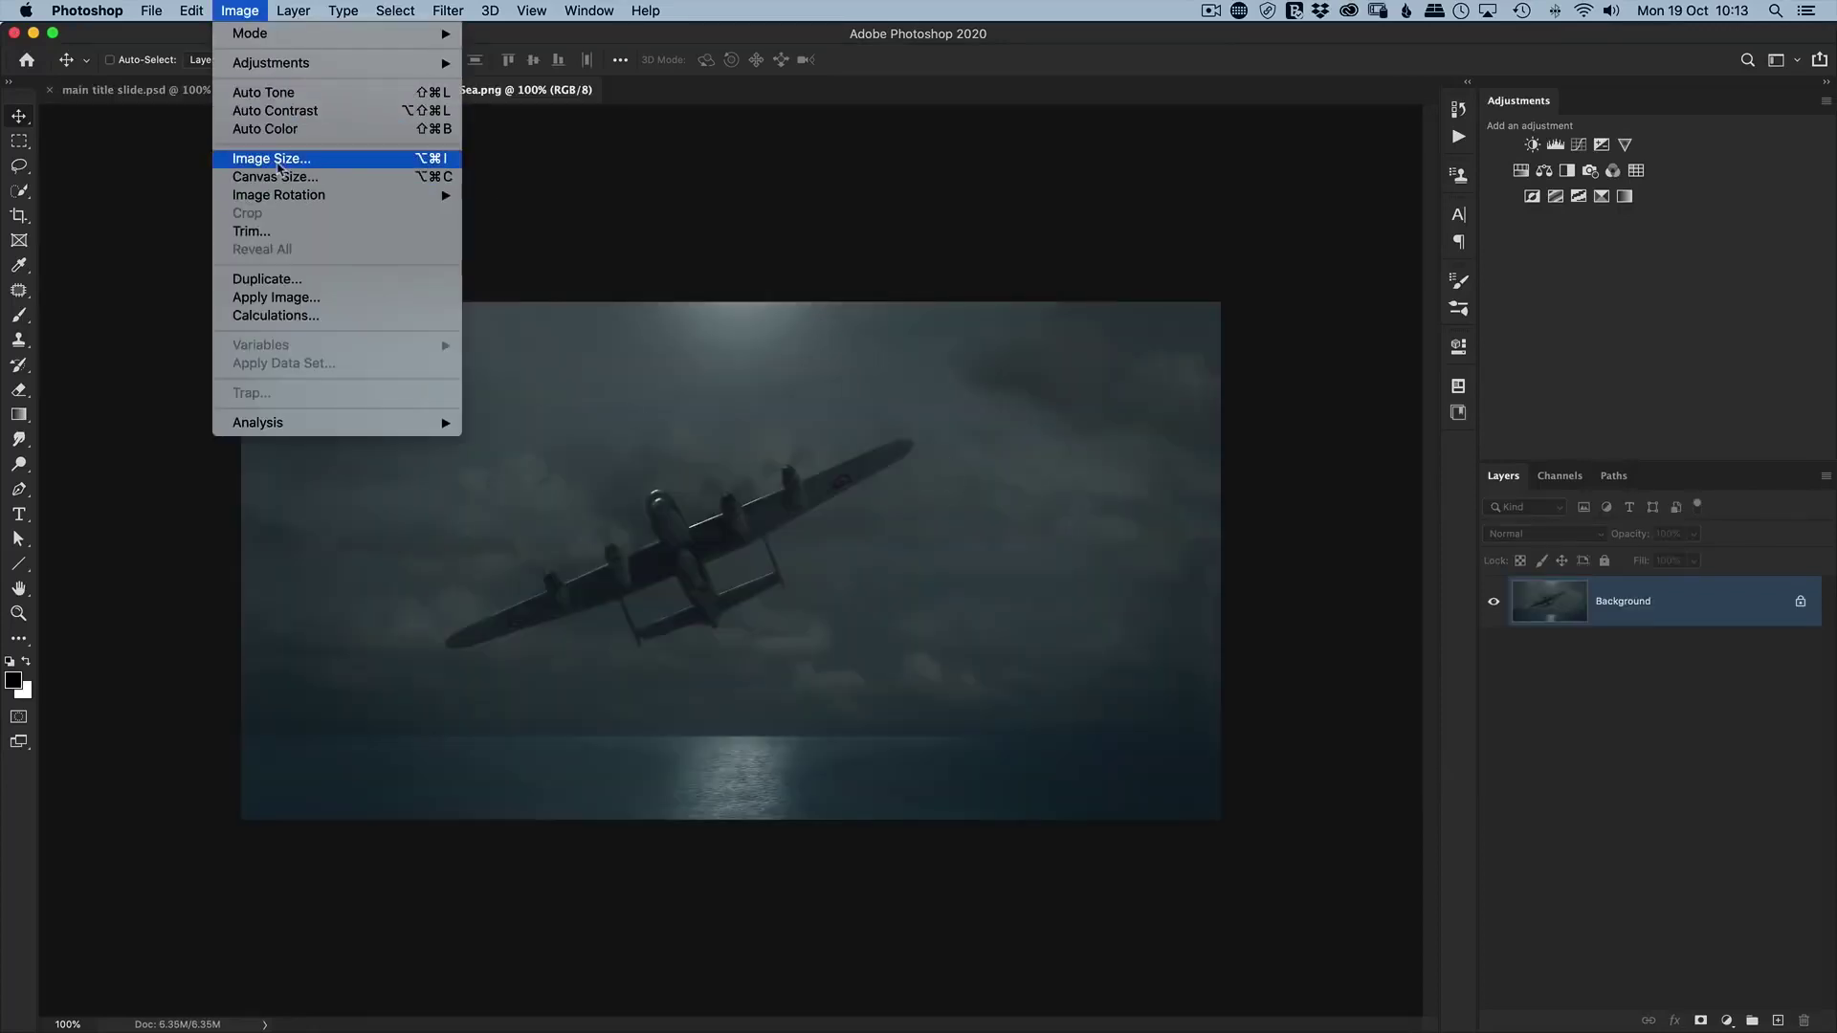
{"action": "left_click", "coordinate": [278, 167]}
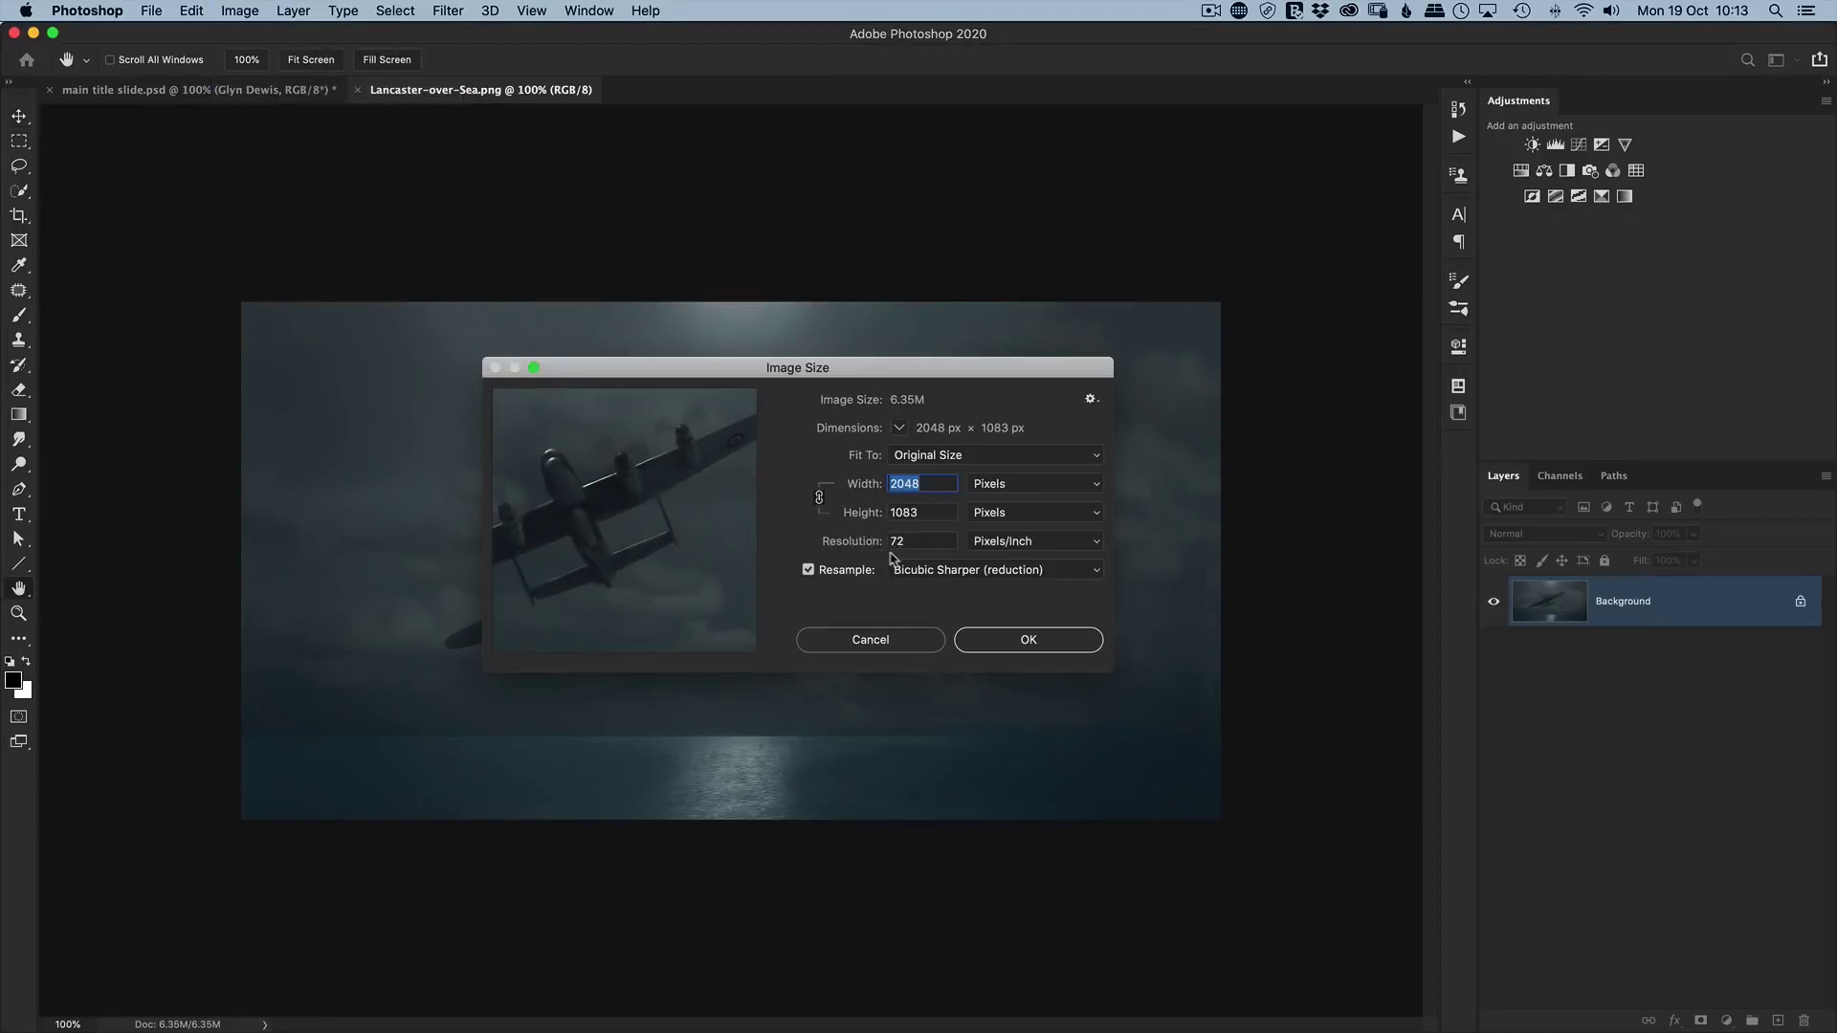
{"action": "left_click", "coordinate": [909, 643]}
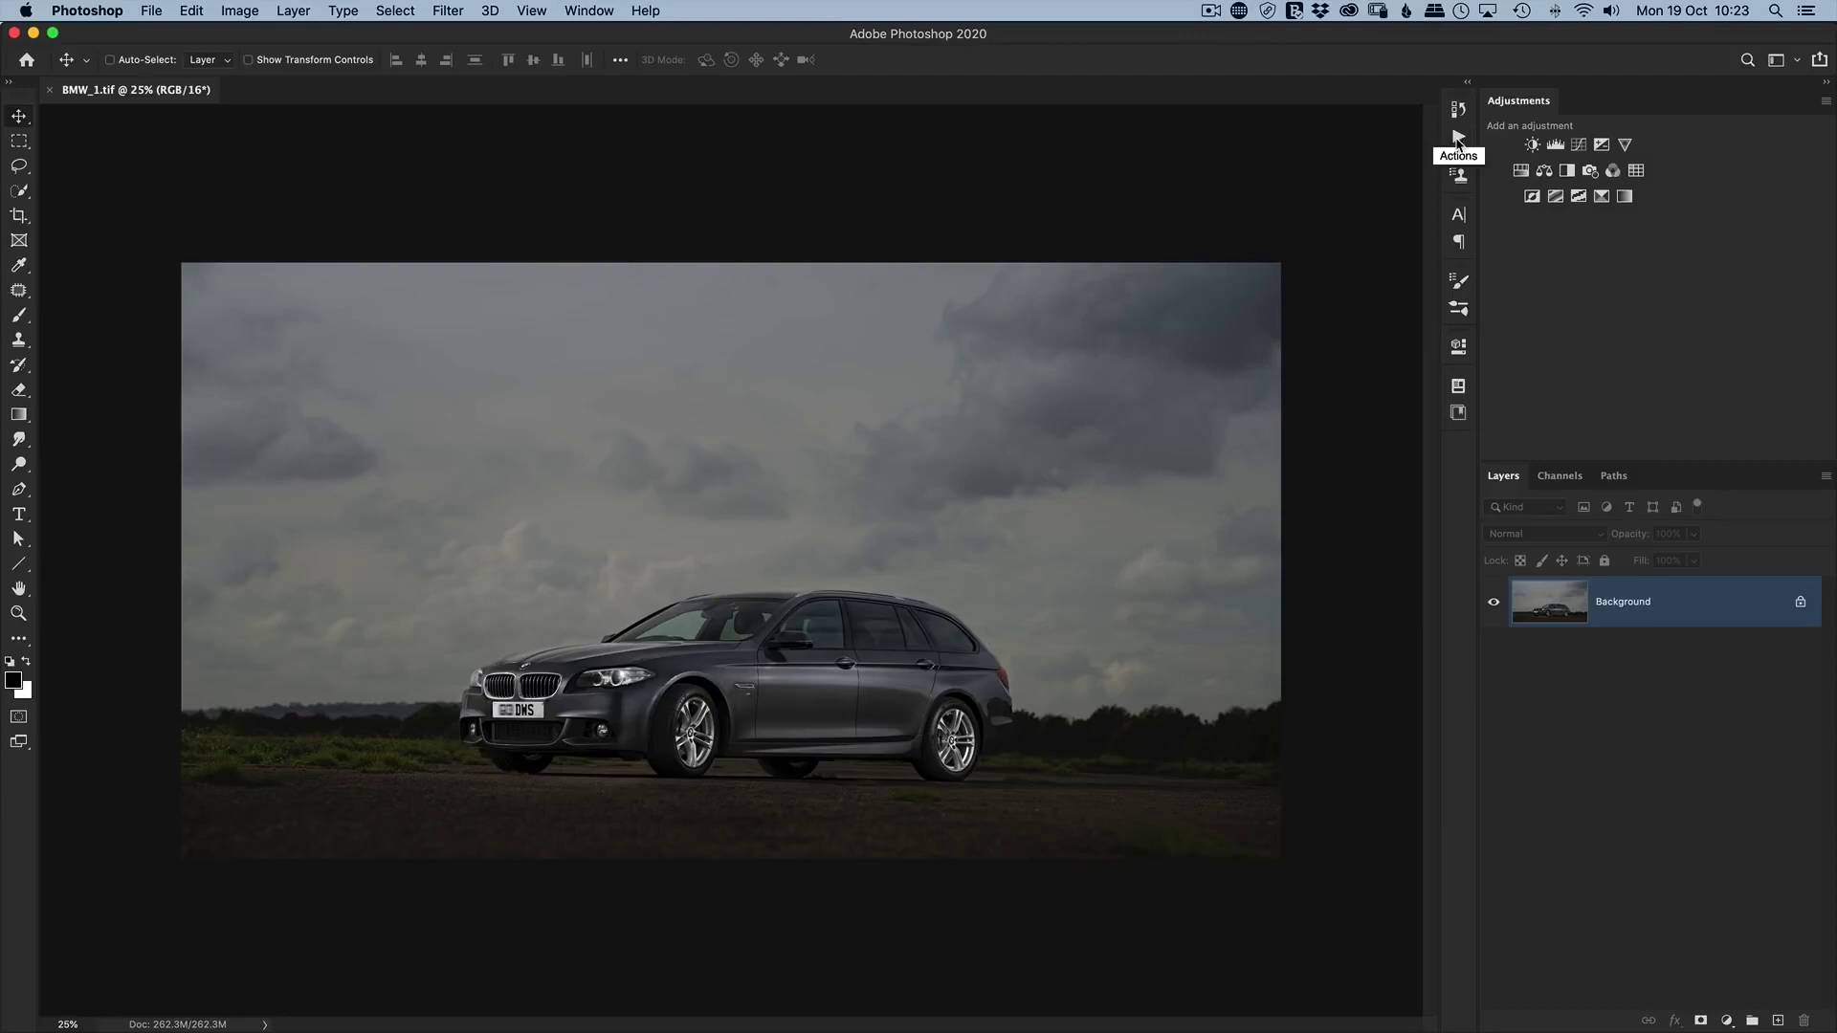
Show the Actions panel, then expand and collapse the Default Actions set.
{"action": "left_click", "coordinate": [1459, 140]}
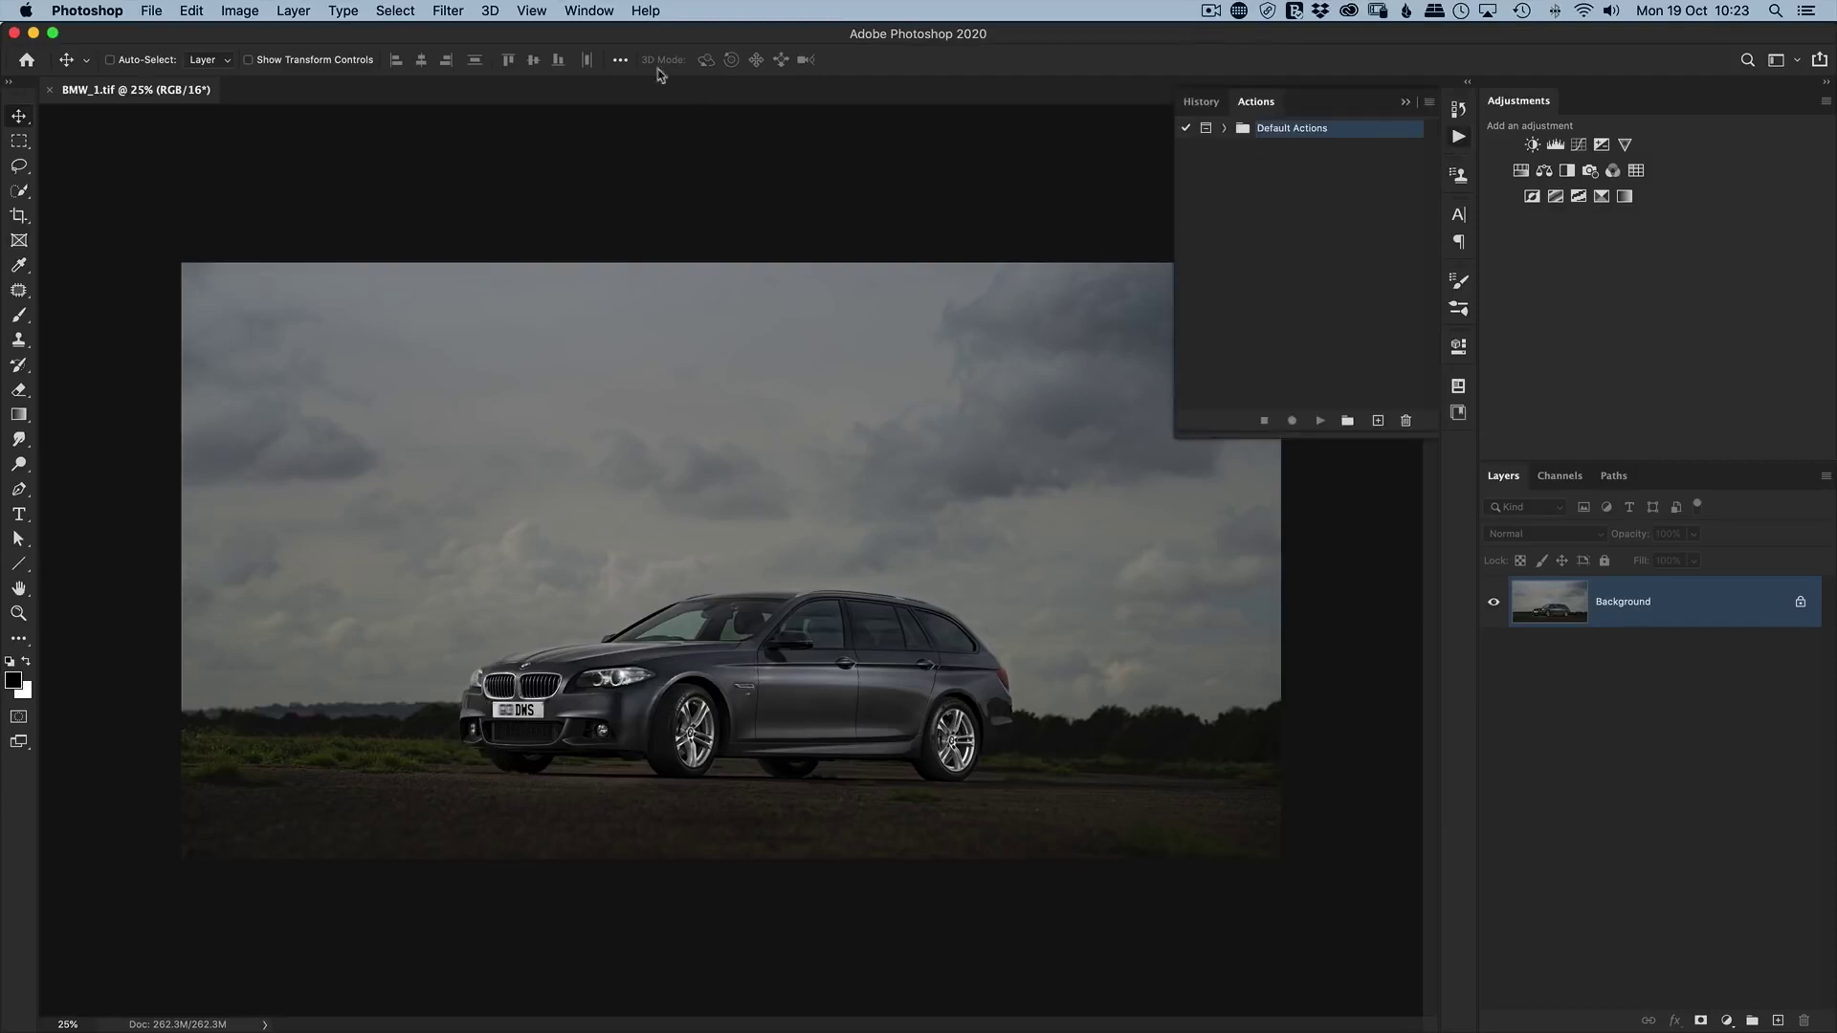
{"action": "left_click", "coordinate": [588, 12]}
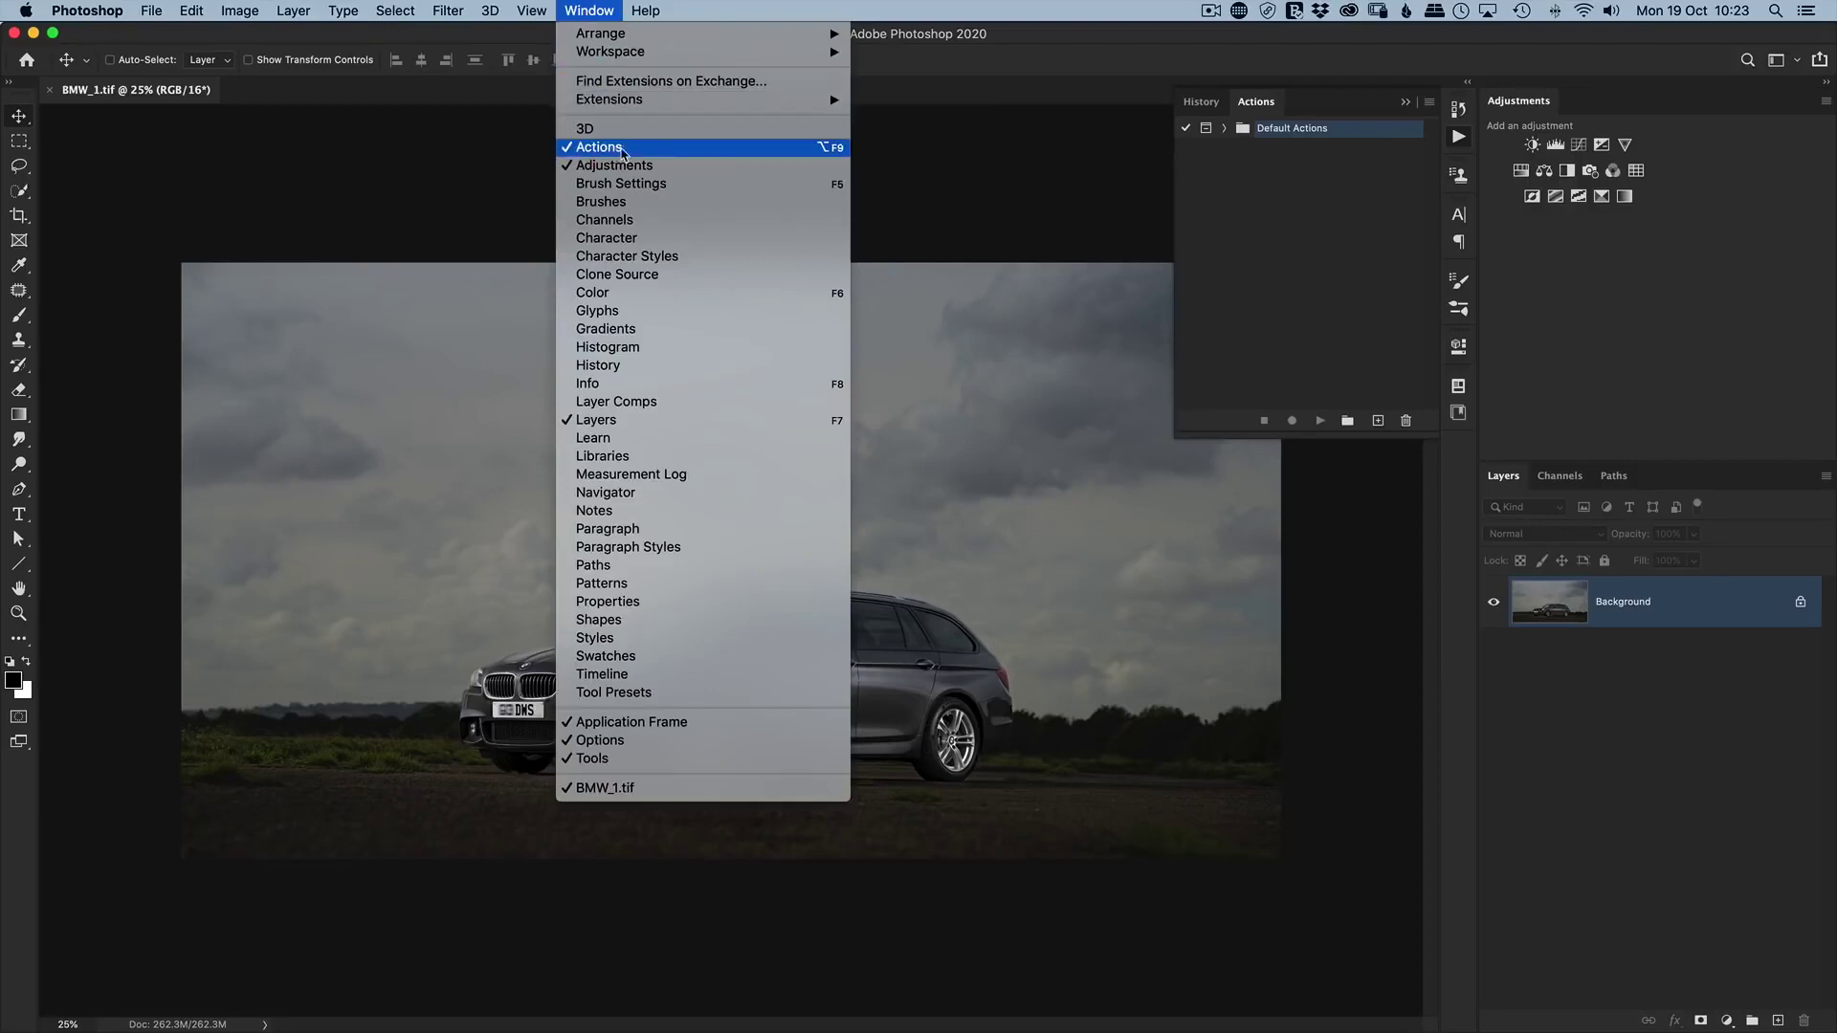
{"action": "left_click", "coordinate": [1244, 245]}
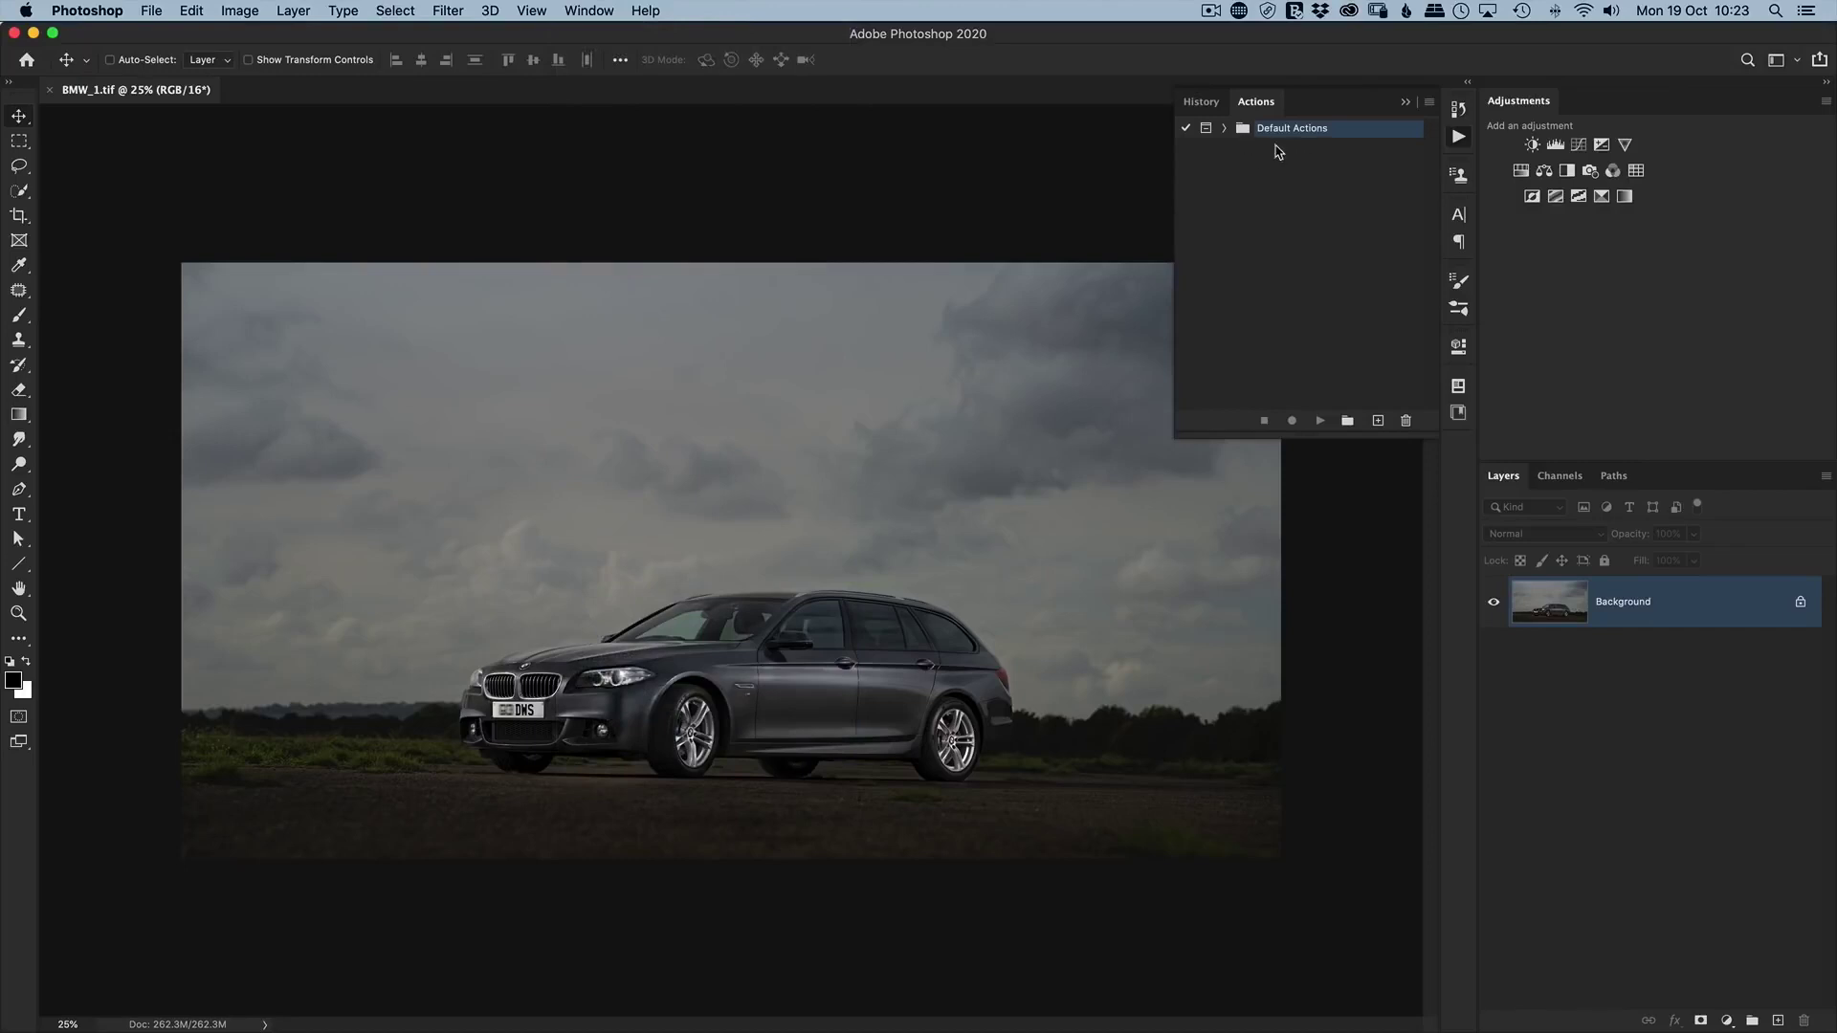
{"action": "left_click", "coordinate": [1223, 130]}
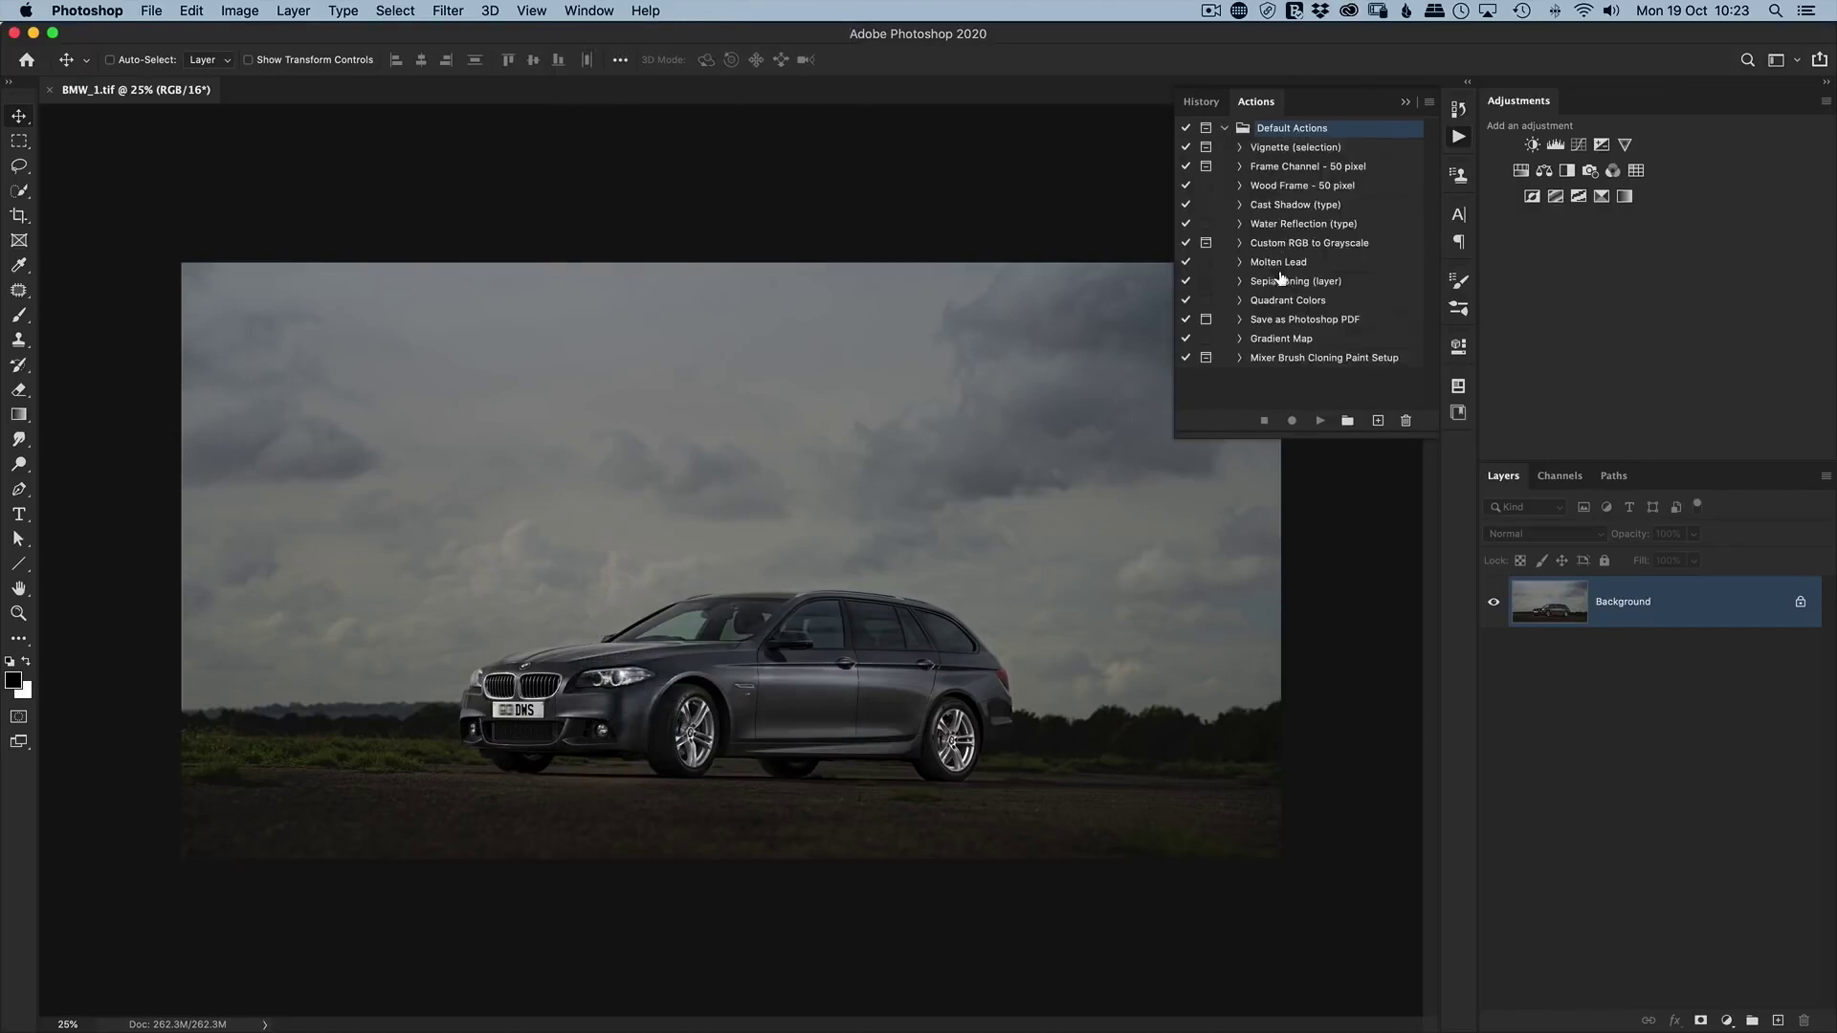
{"action": "left_click", "coordinate": [1225, 129]}
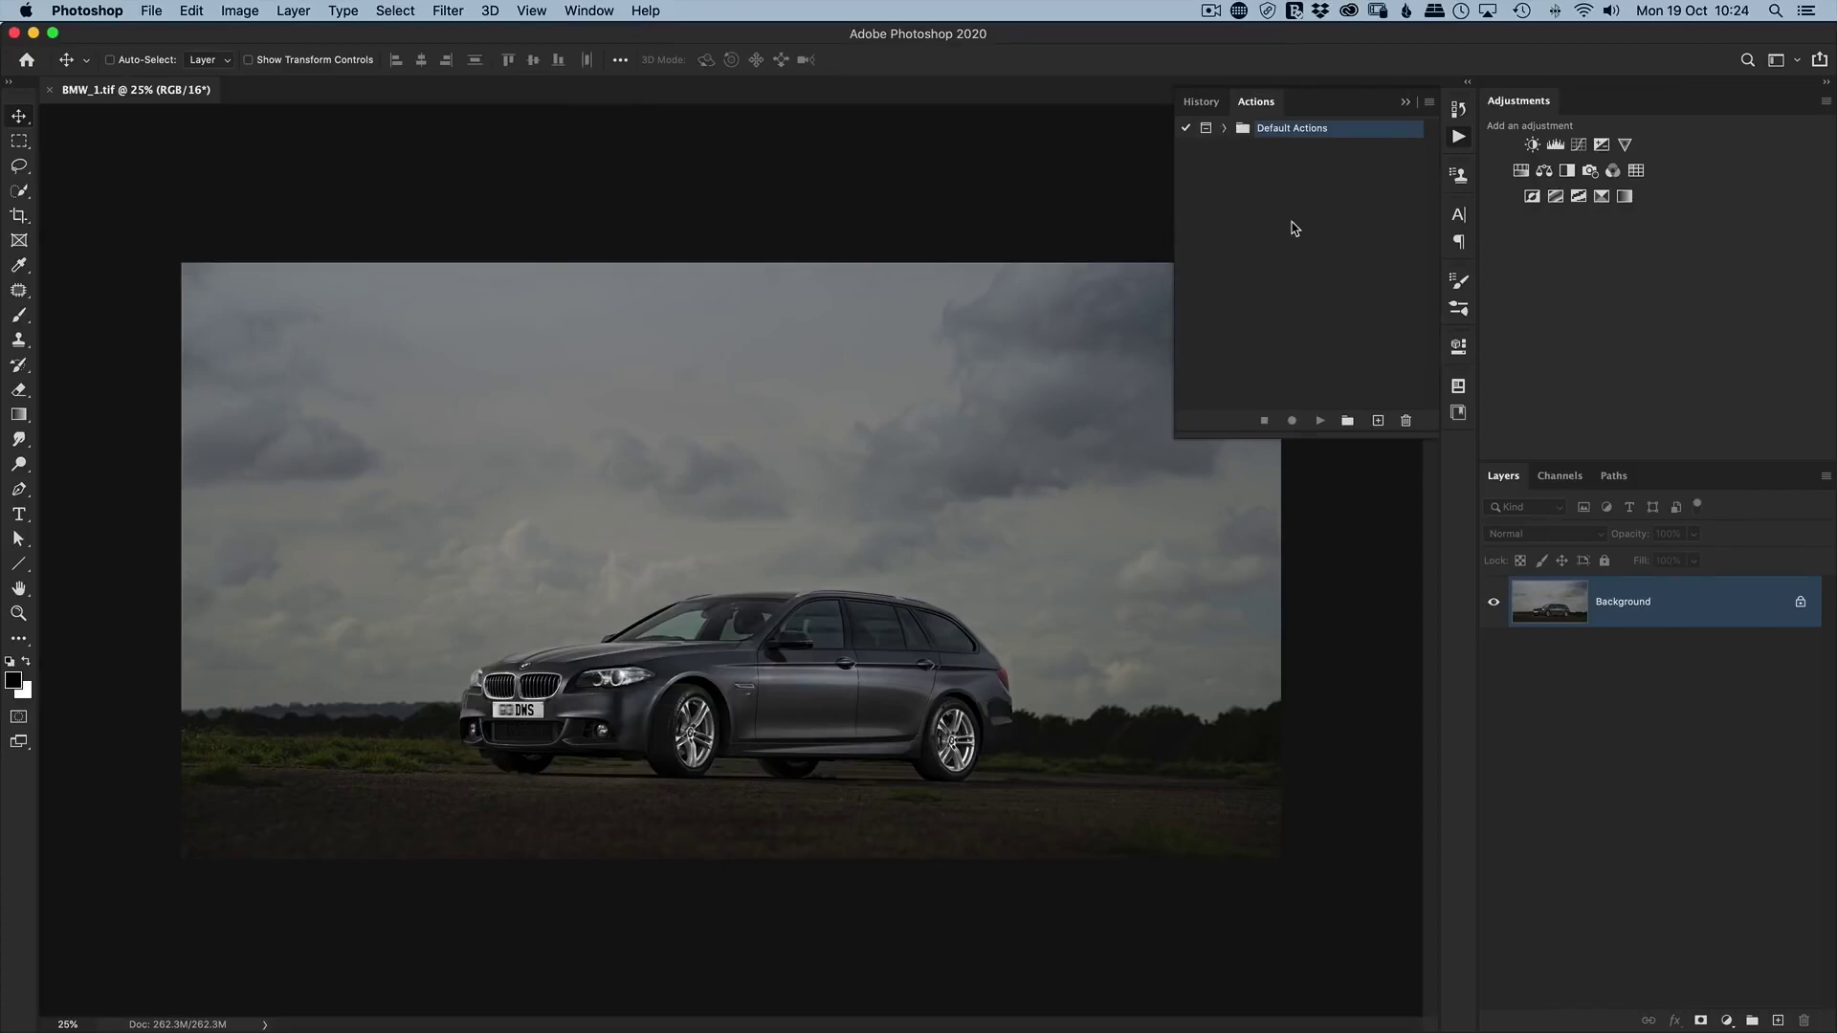
Create the action set 'Glyn's Actions' and start a new action inside it.
{"action": "left_click", "coordinate": [1347, 423]}
{"action": "type", "text": "Glyn's"}
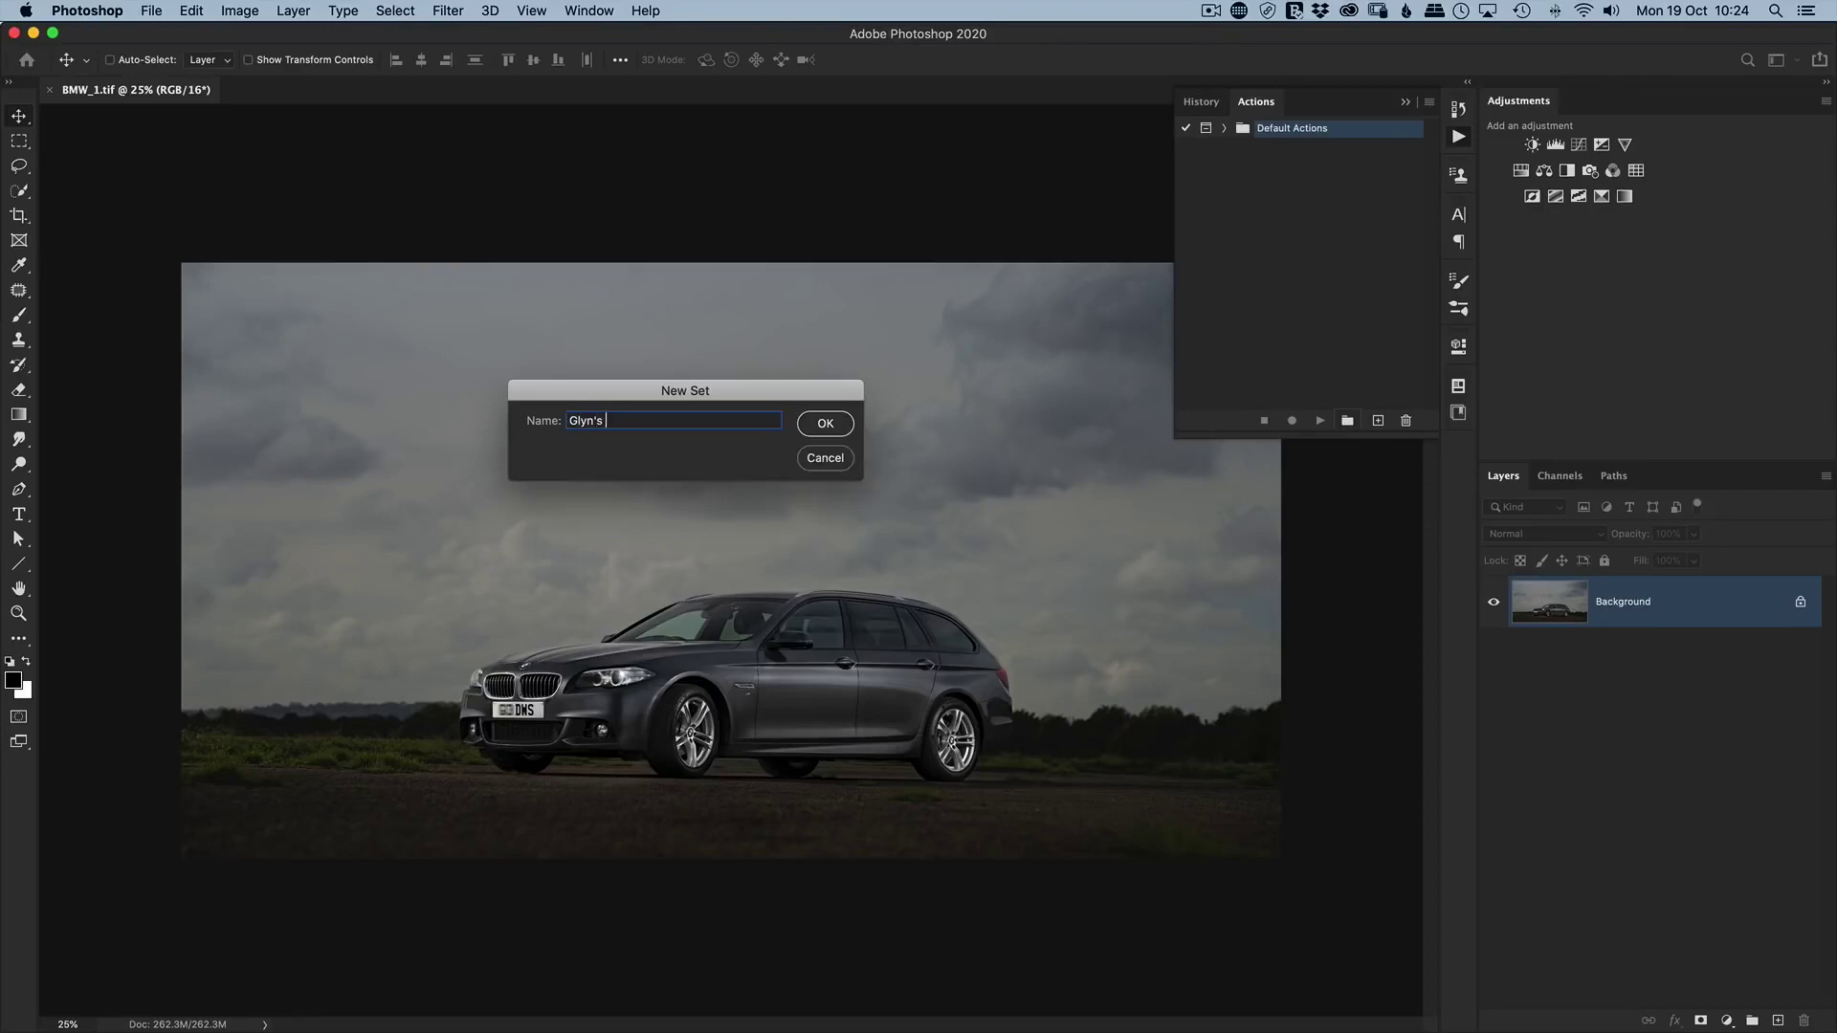
{"action": "type", "text": " Actions"}
{"action": "key", "text": "Return"}
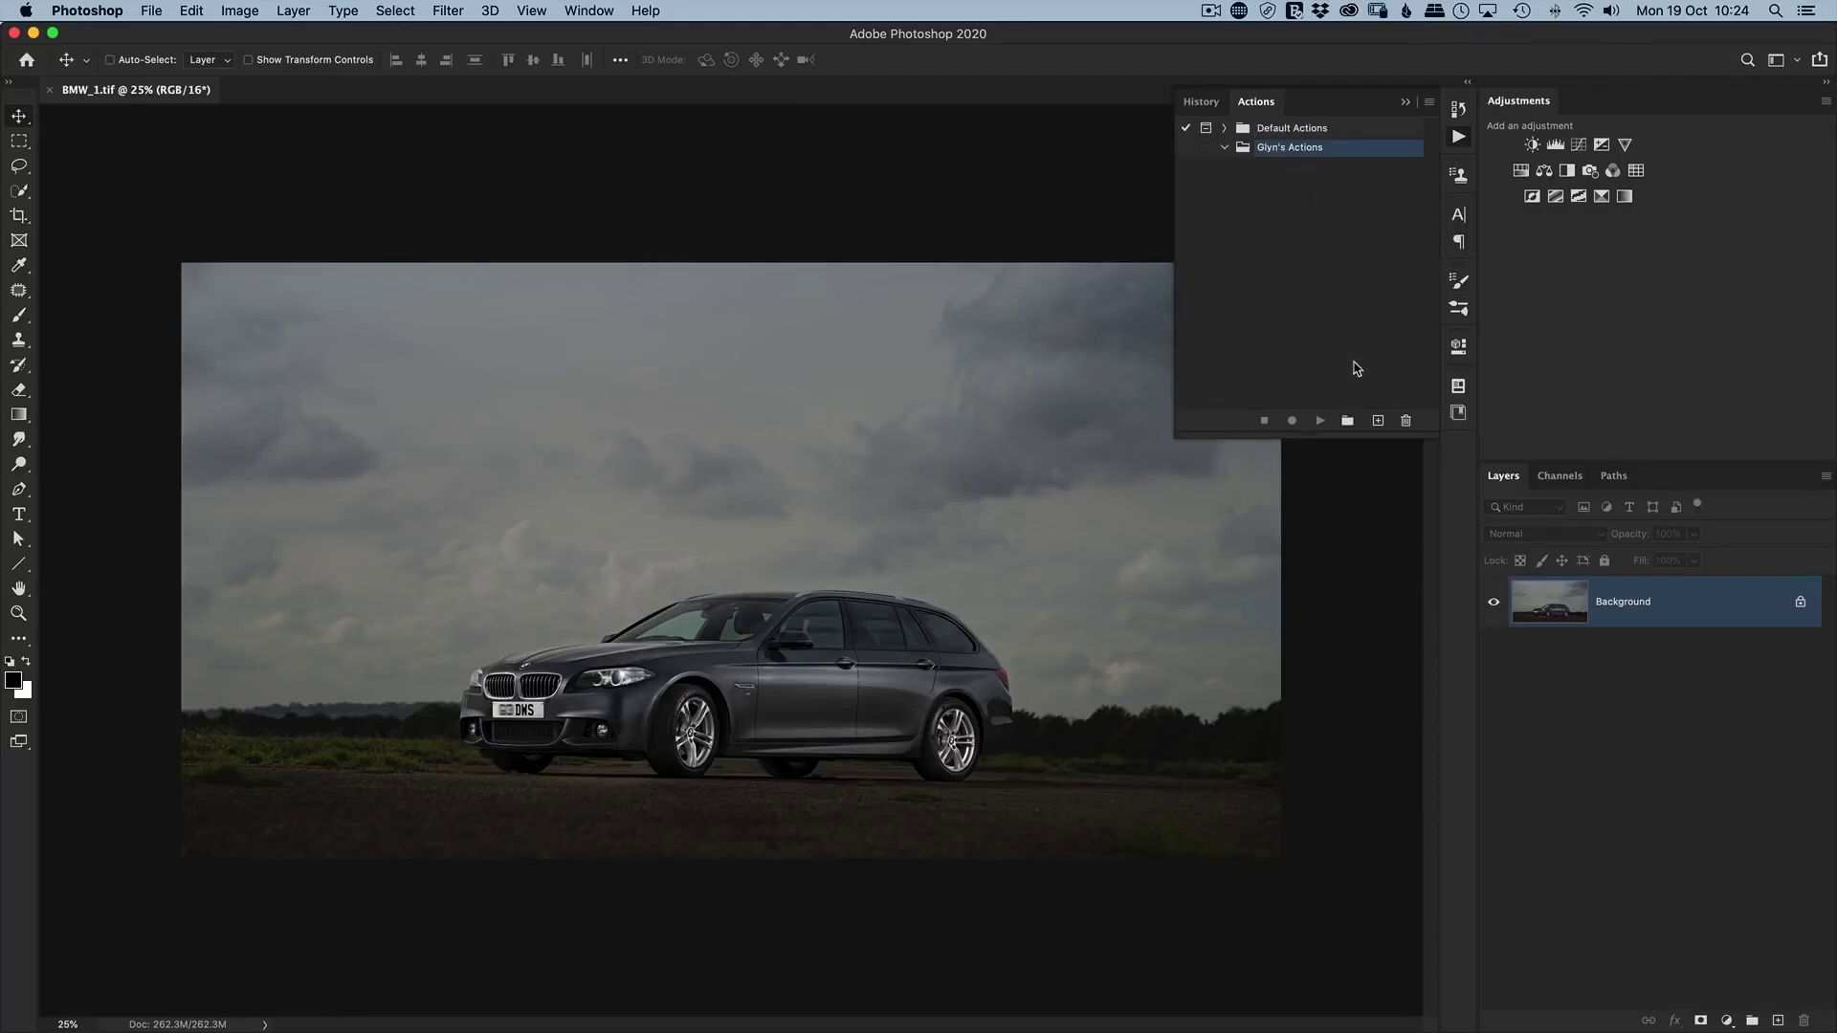
{"action": "left_click", "coordinate": [1378, 422]}
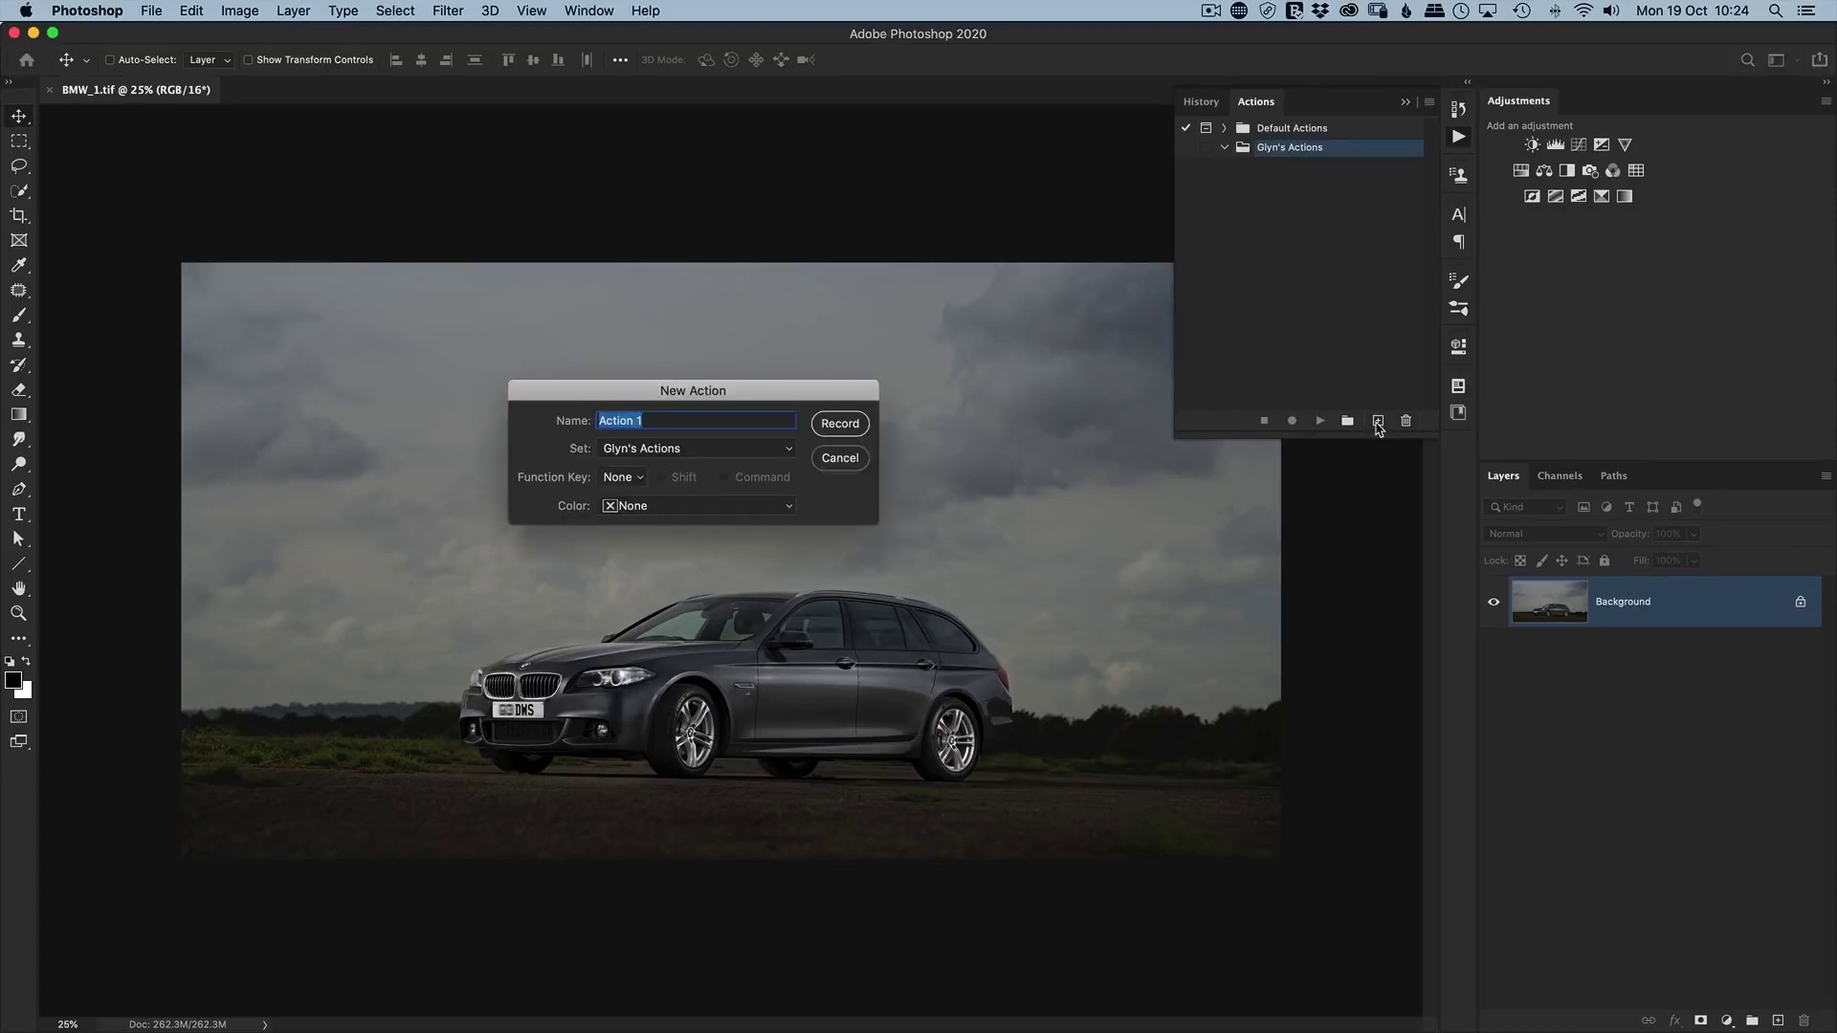
Name the action 'FB Wide 2048' with no function key and Red colour, then record.
{"action": "type", "text": "FB Wide 2048"}
{"action": "left_click", "coordinate": [629, 480]}
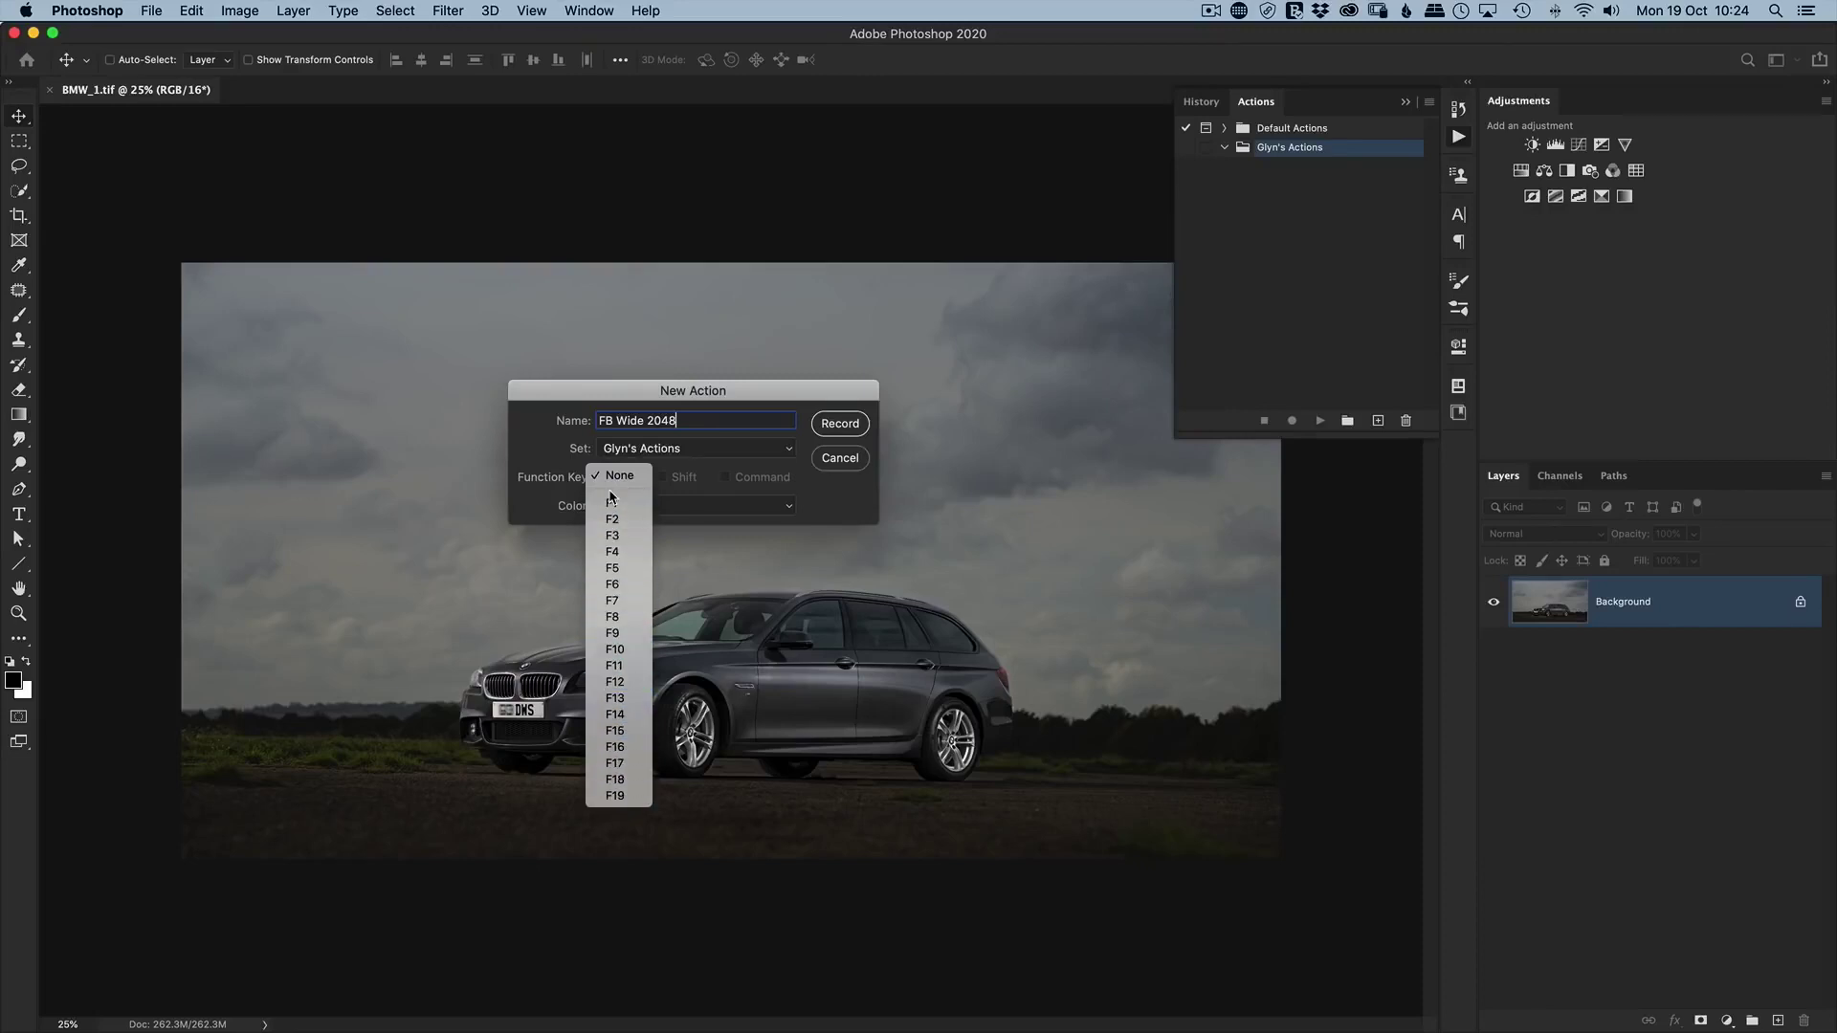
{"action": "left_click", "coordinate": [546, 462]}
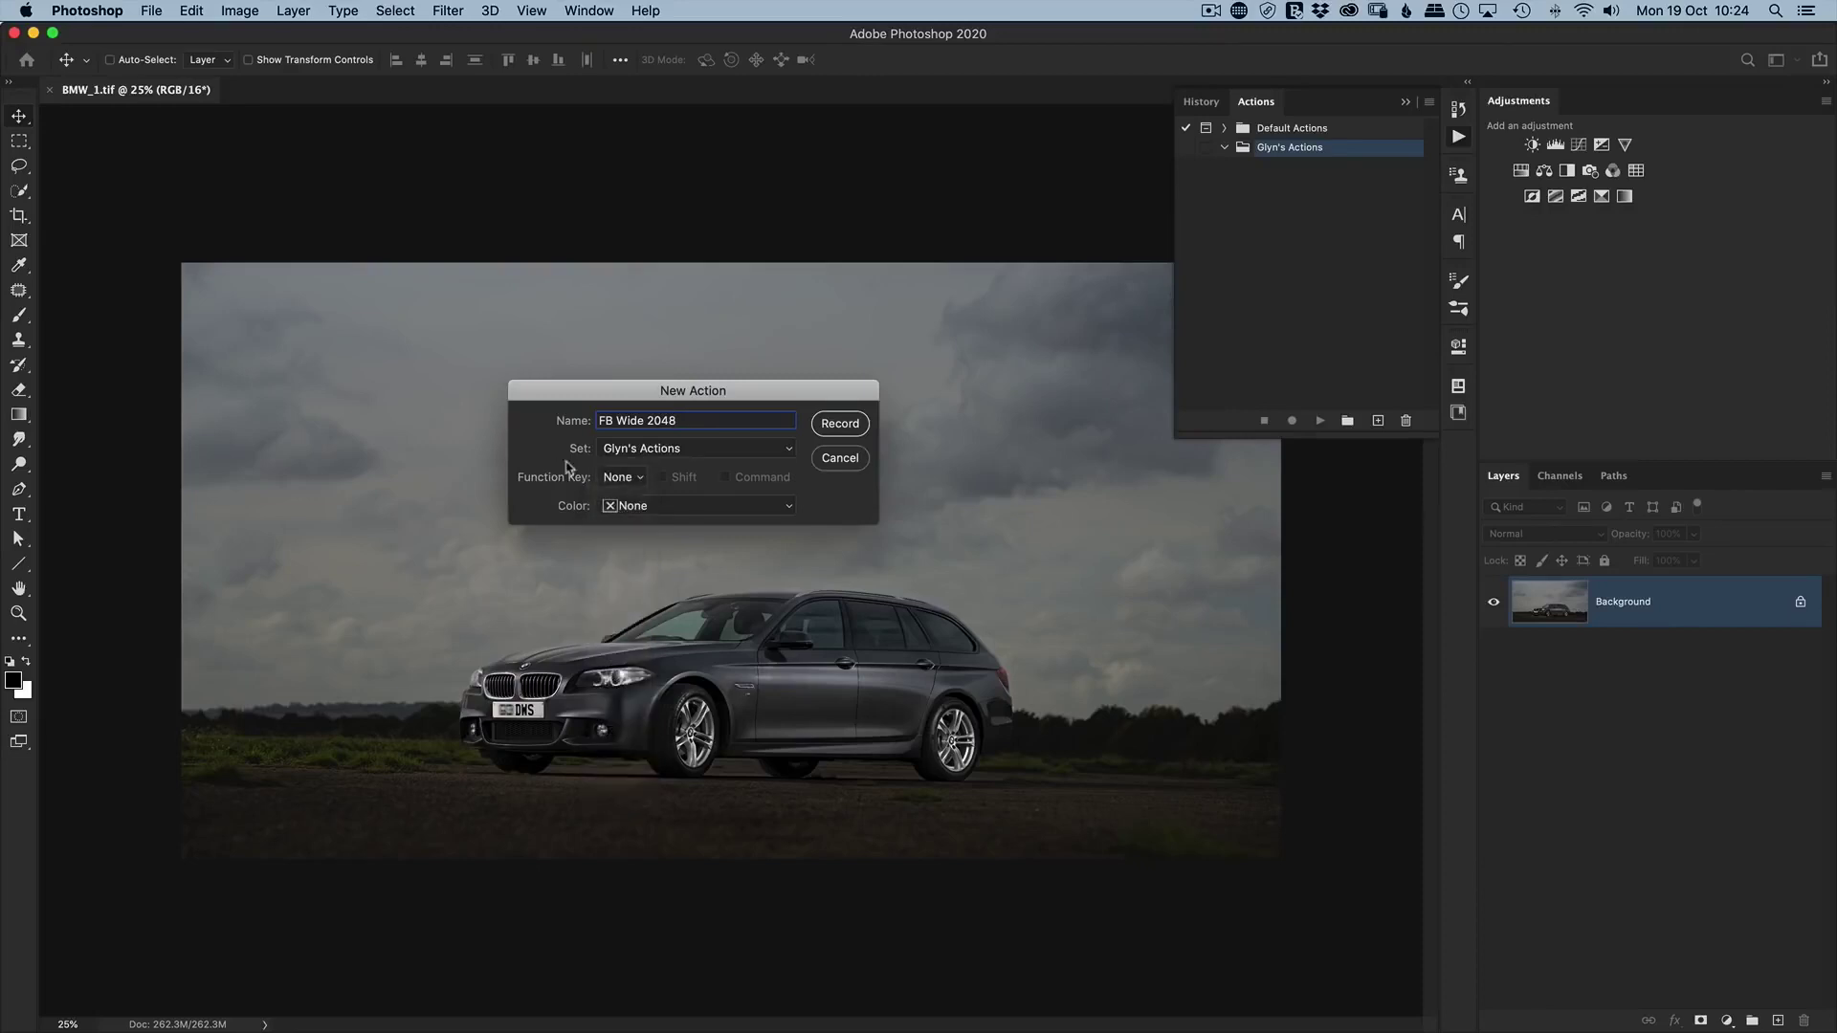
{"action": "left_click", "coordinate": [658, 512]}
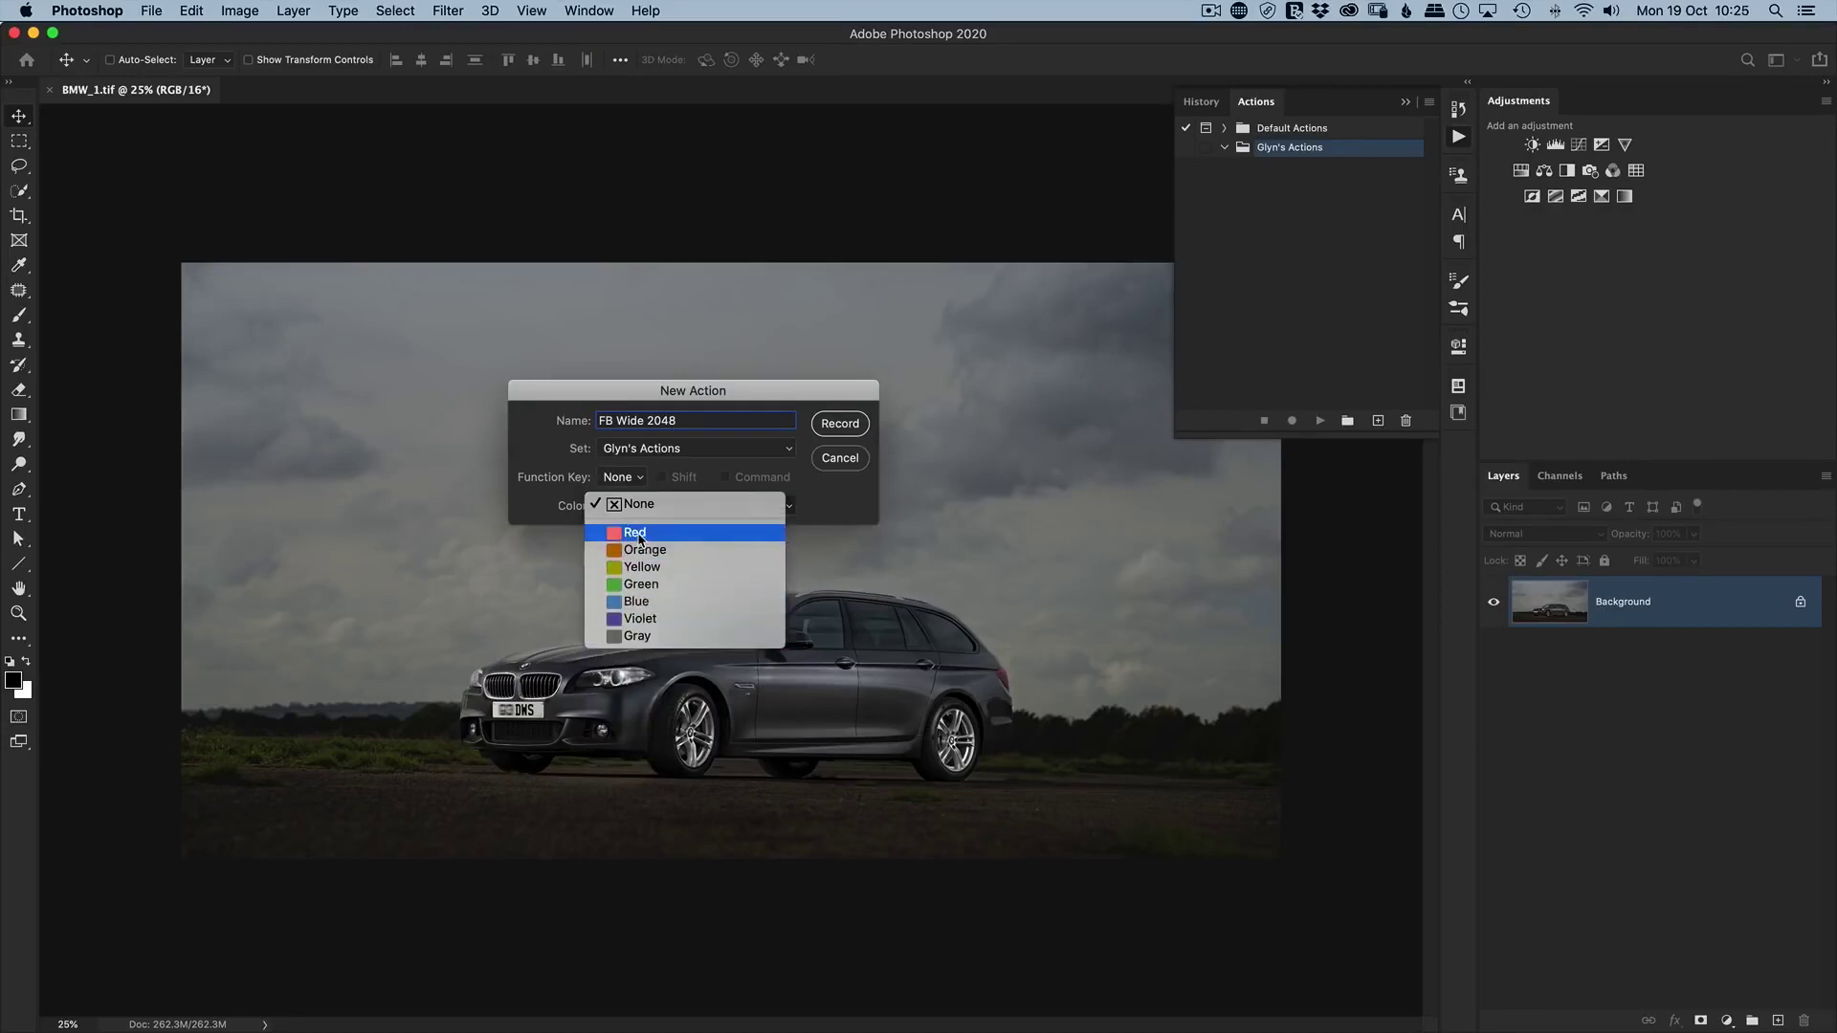
{"action": "left_click", "coordinate": [637, 539]}
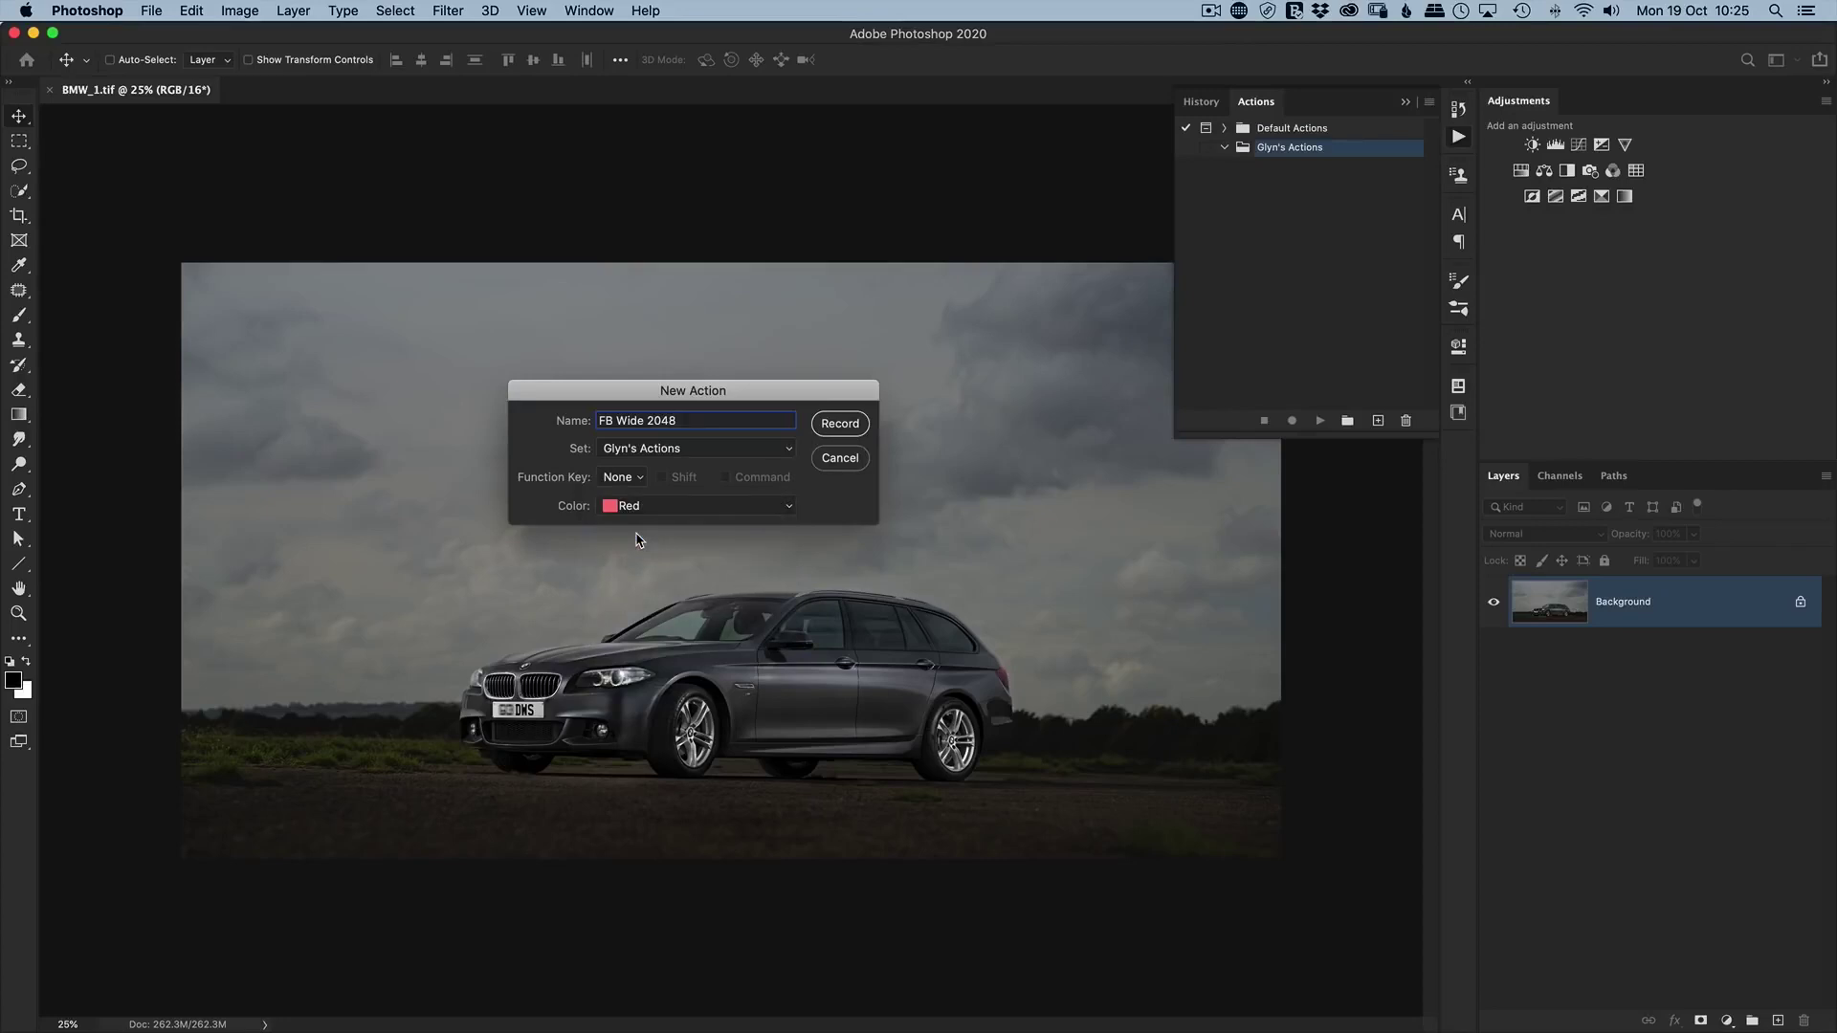
{"action": "left_click", "coordinate": [838, 426]}
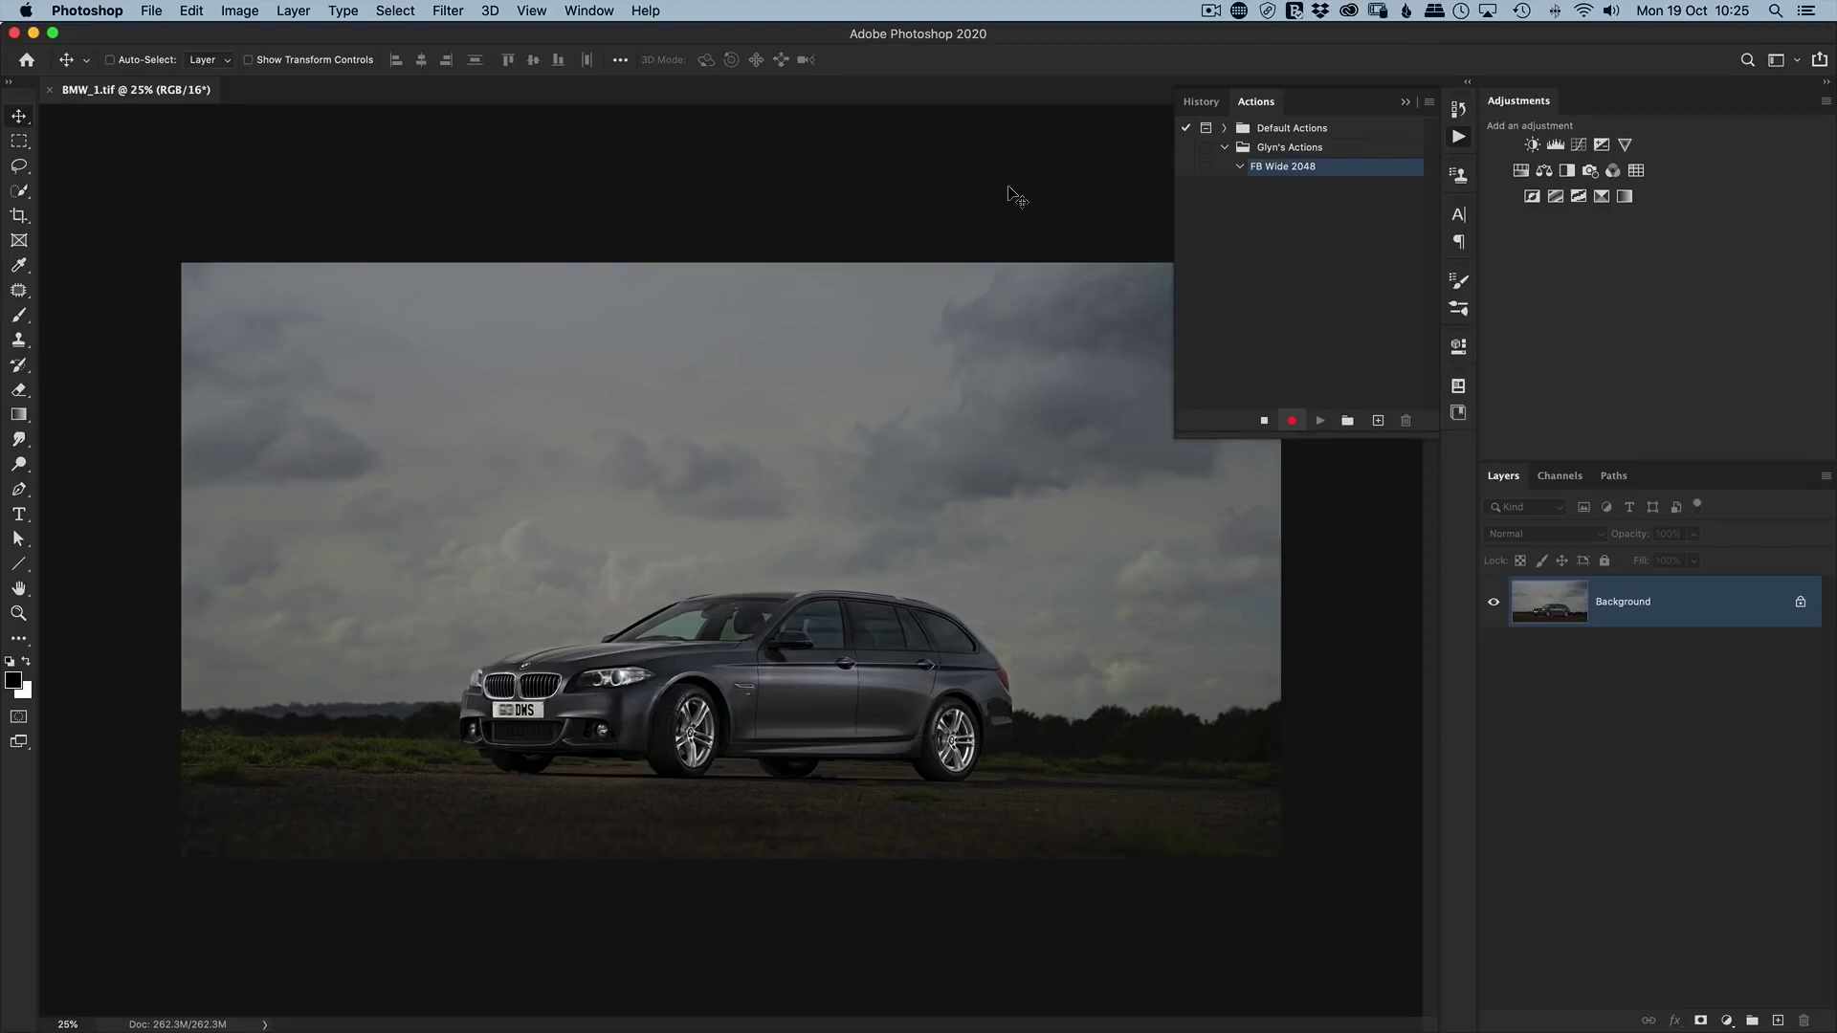
Resize BMW_1.tif to 2048 px wide with Bicubic Sharper (reduction) resampling.
{"action": "left_click", "coordinate": [239, 11]}
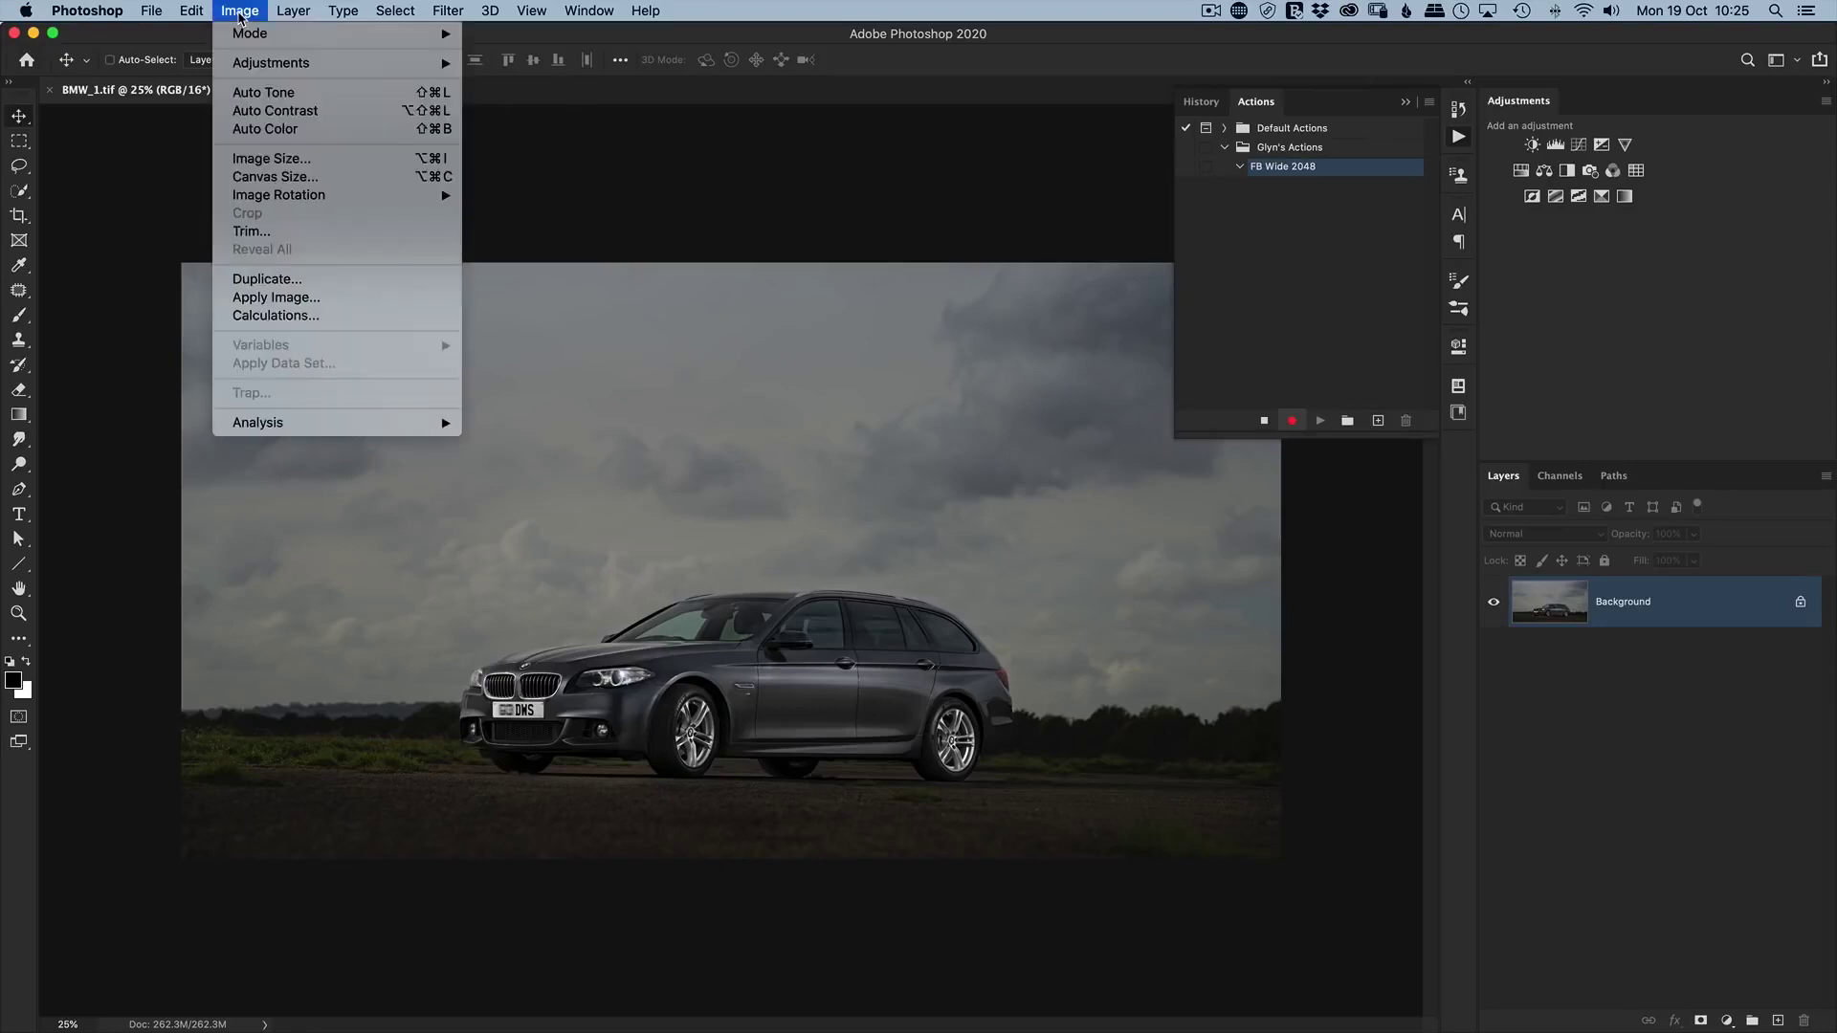
{"action": "left_click", "coordinate": [271, 158]}
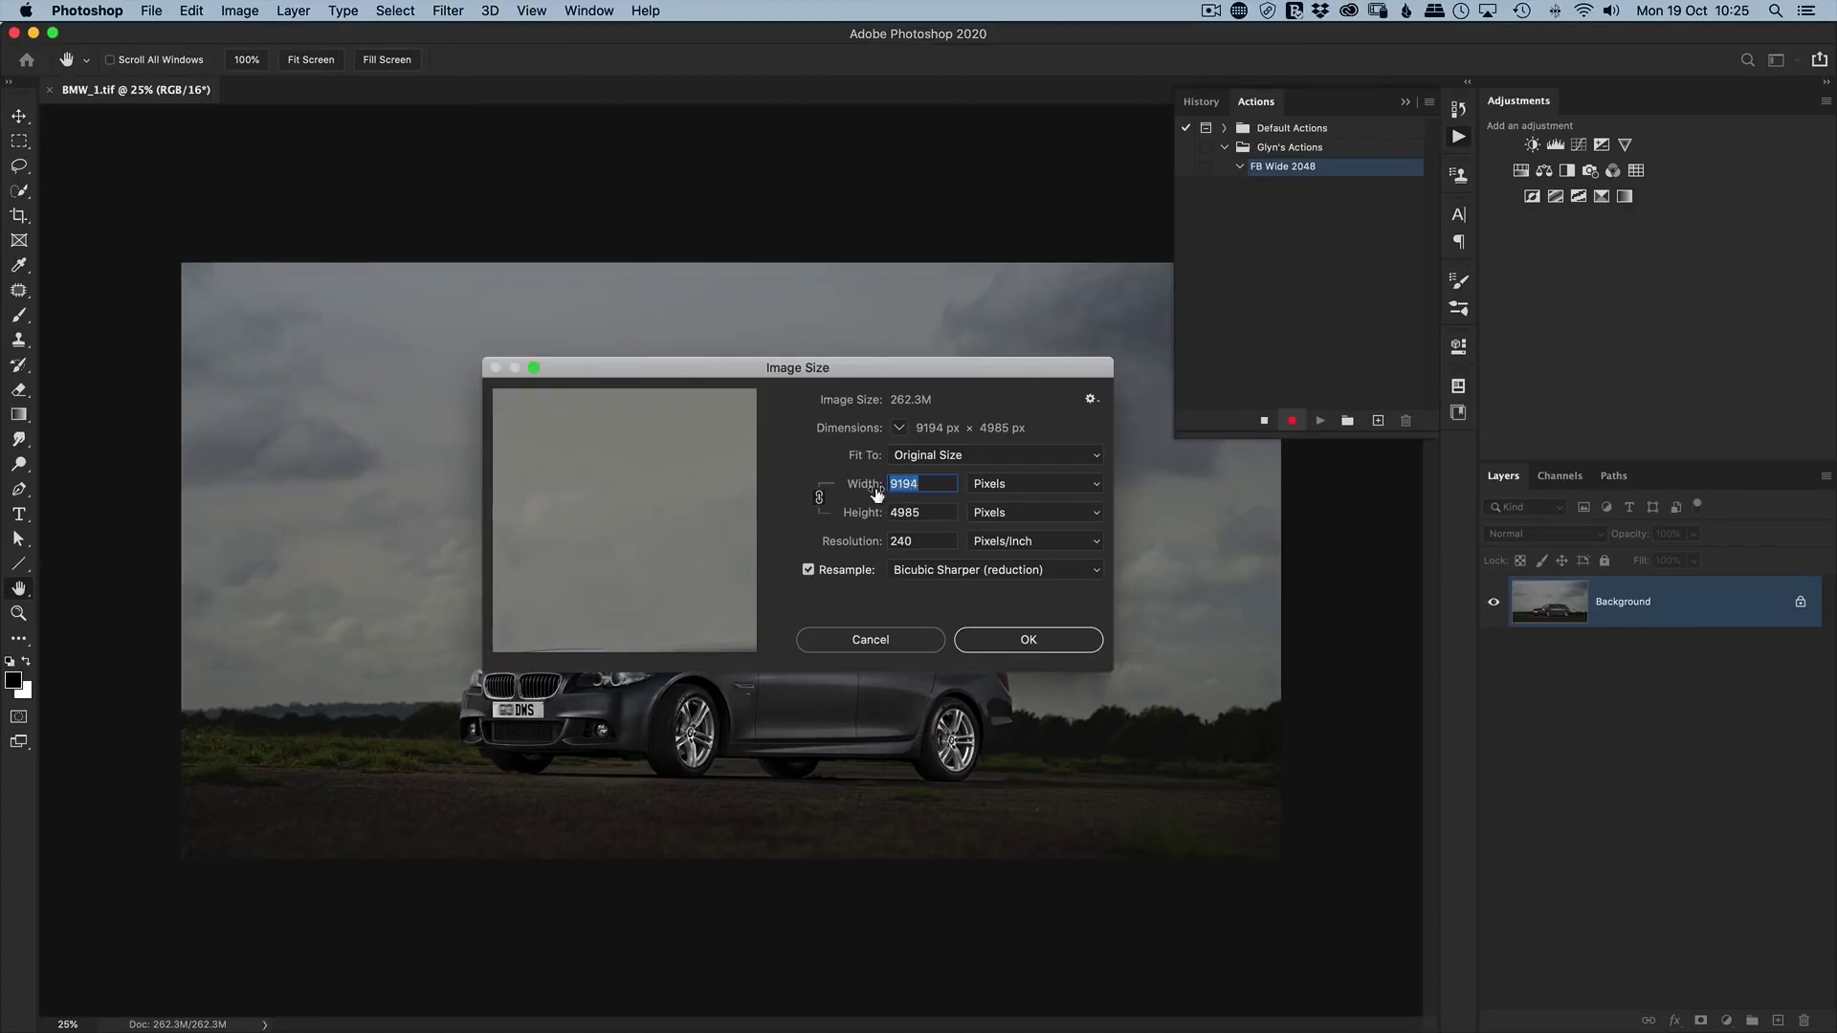
{"action": "type", "text": "2048"}
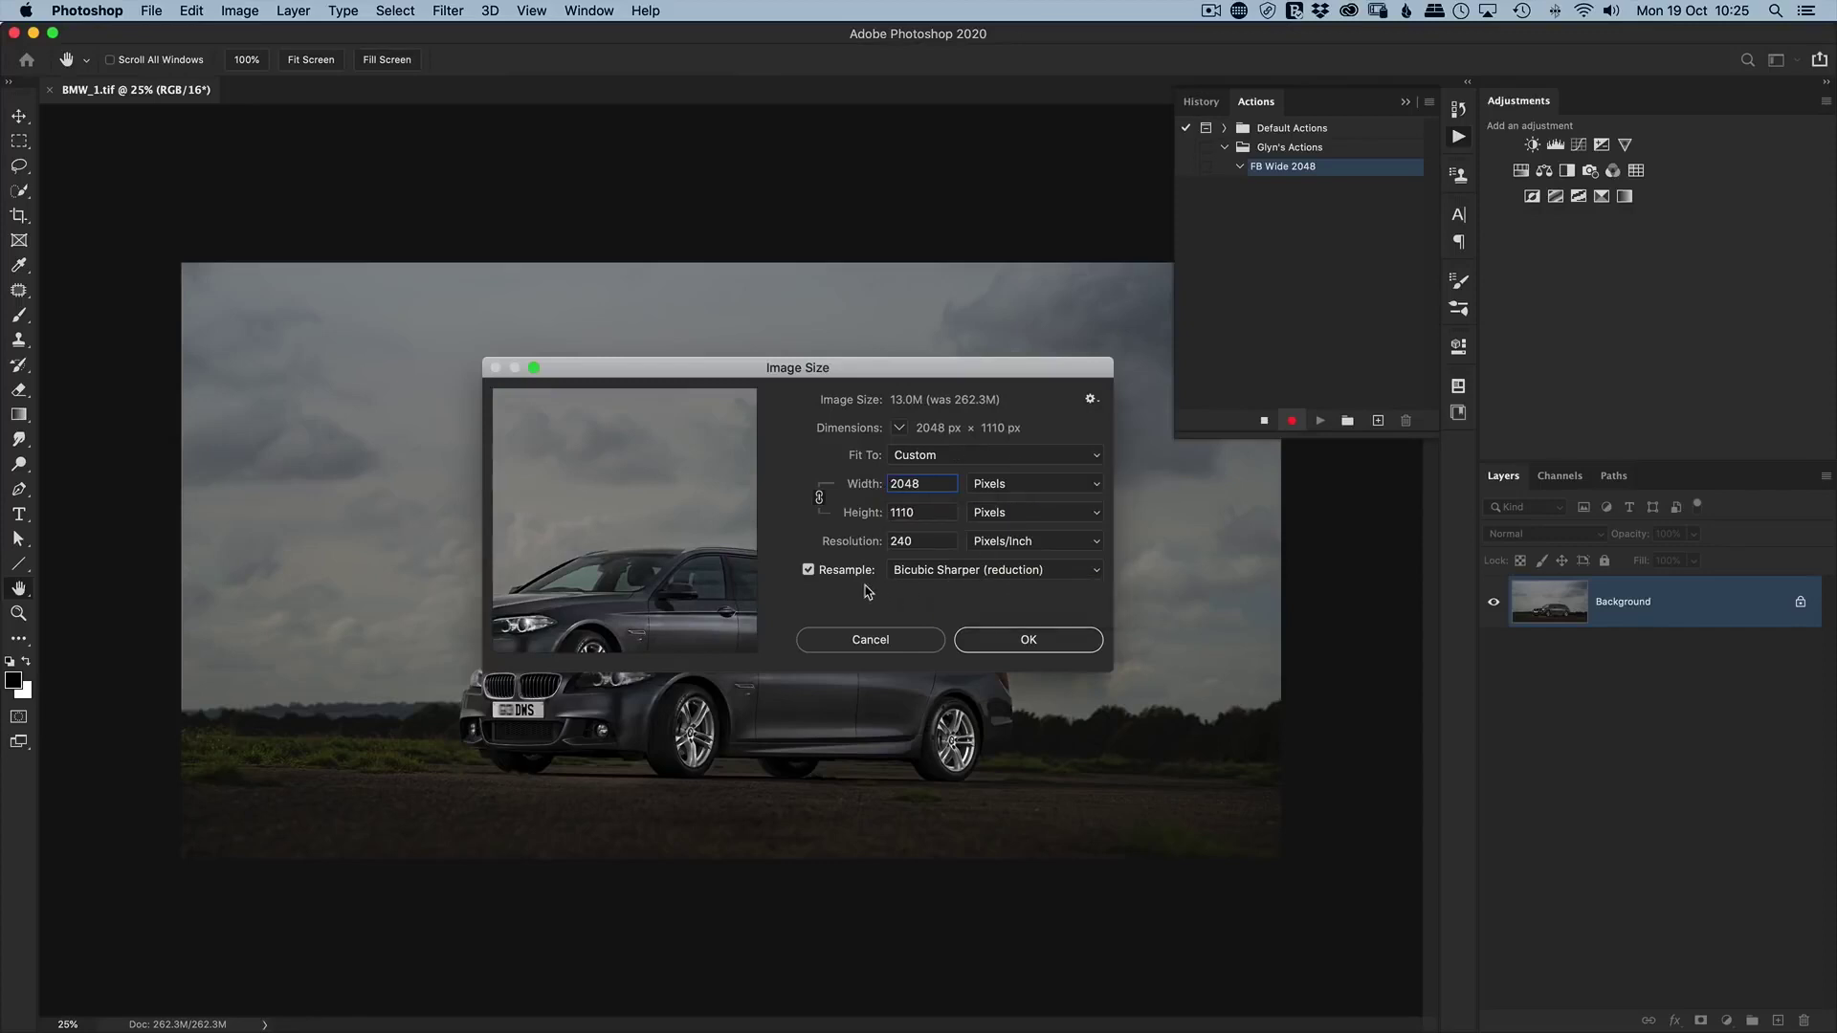
{"action": "left_click", "coordinate": [944, 577]}
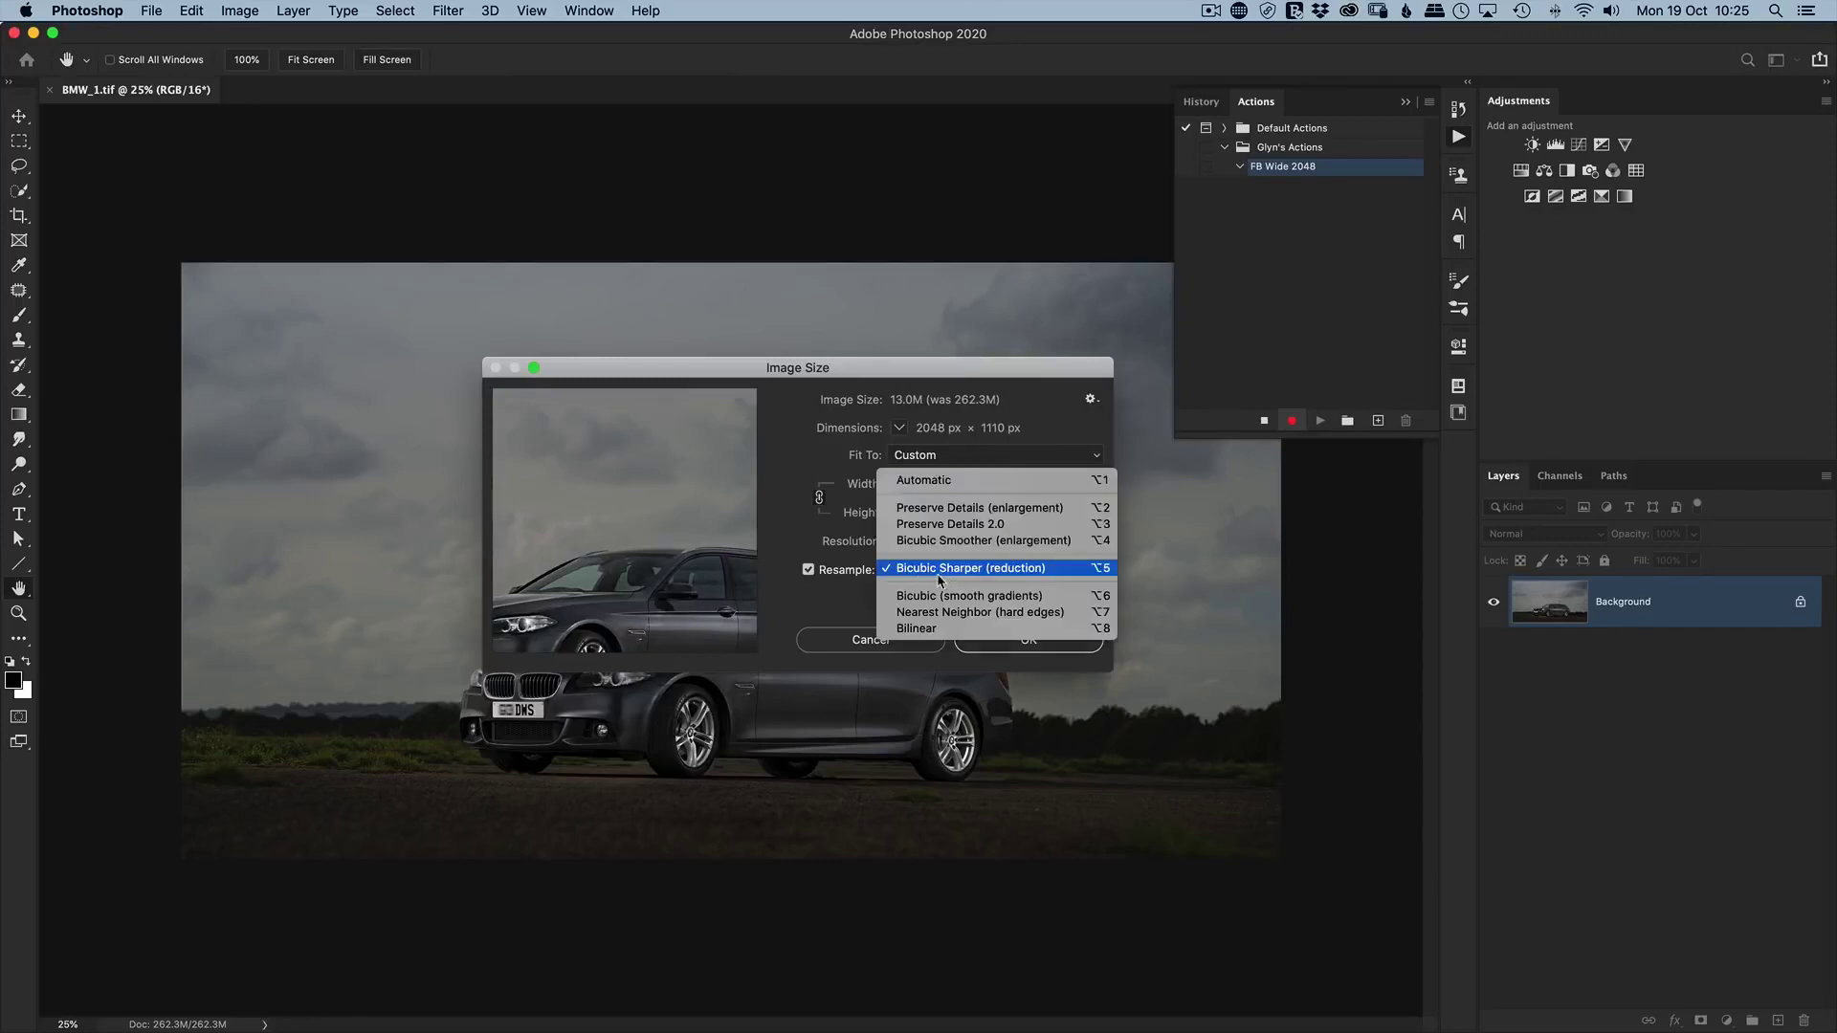
{"action": "left_click", "coordinate": [825, 599]}
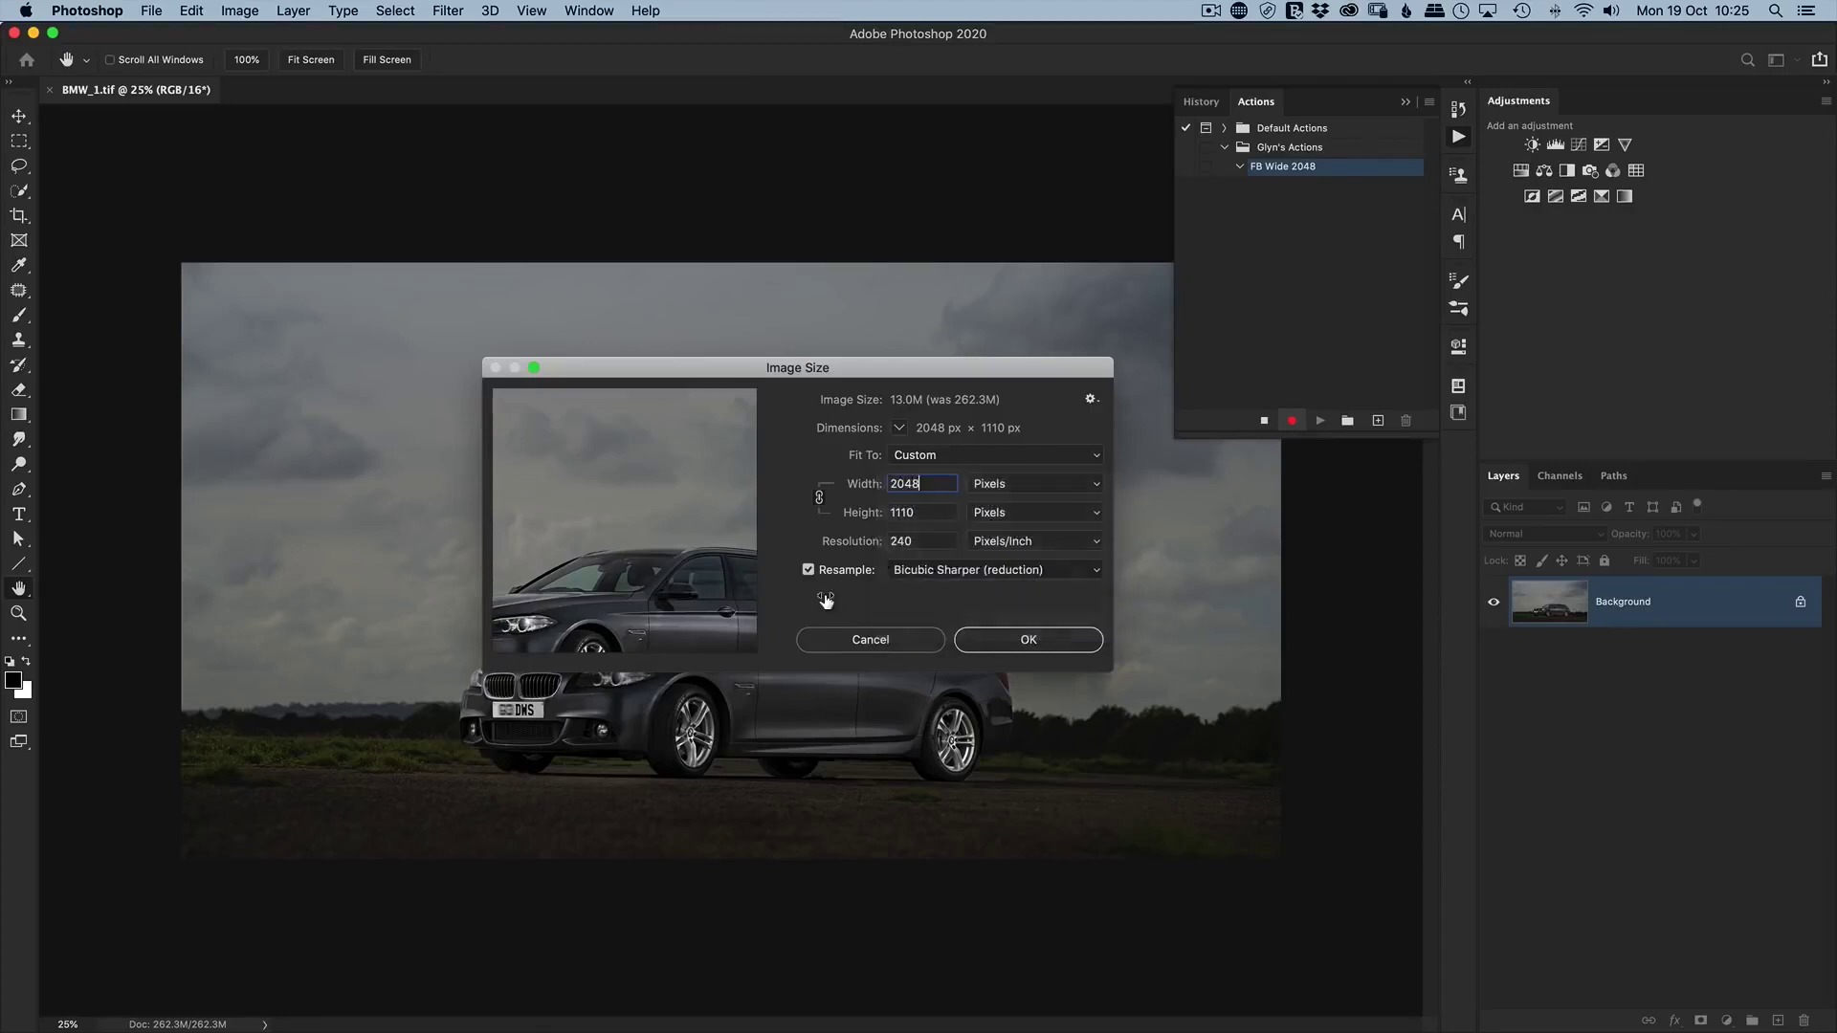
{"action": "left_click", "coordinate": [1012, 641]}
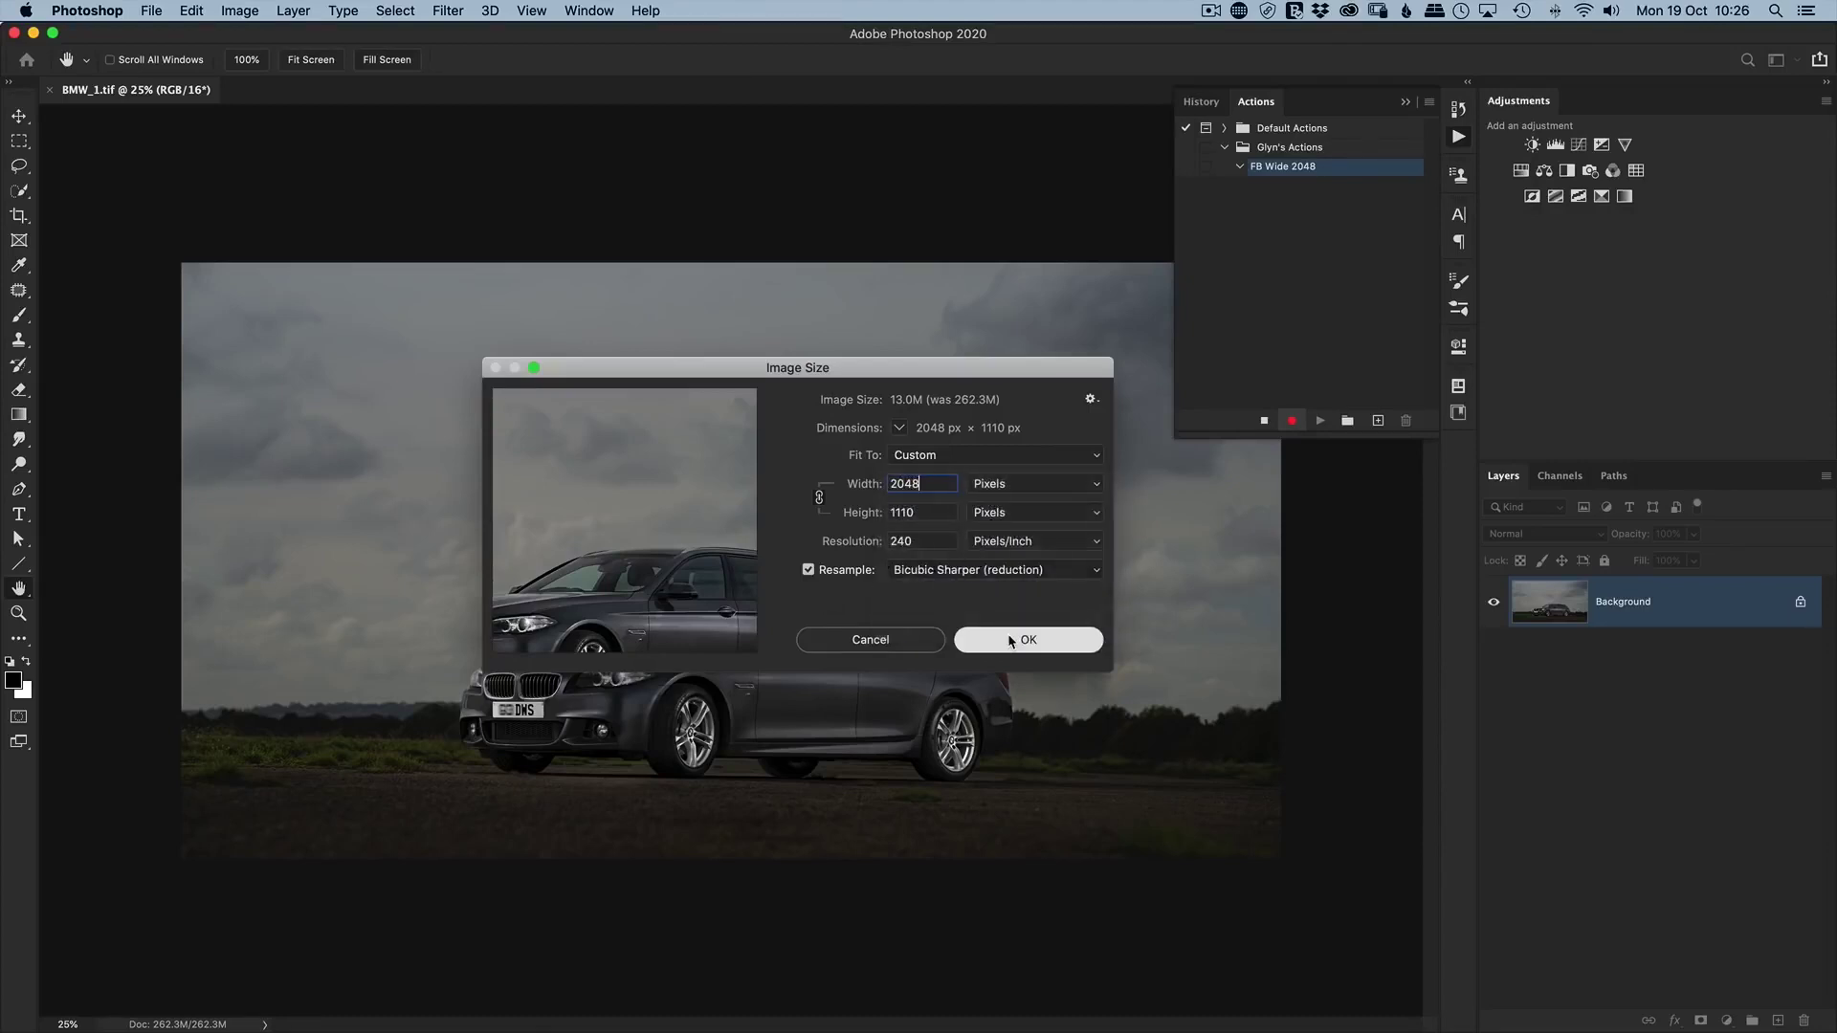
{"action": "left_click", "coordinate": [152, 12]}
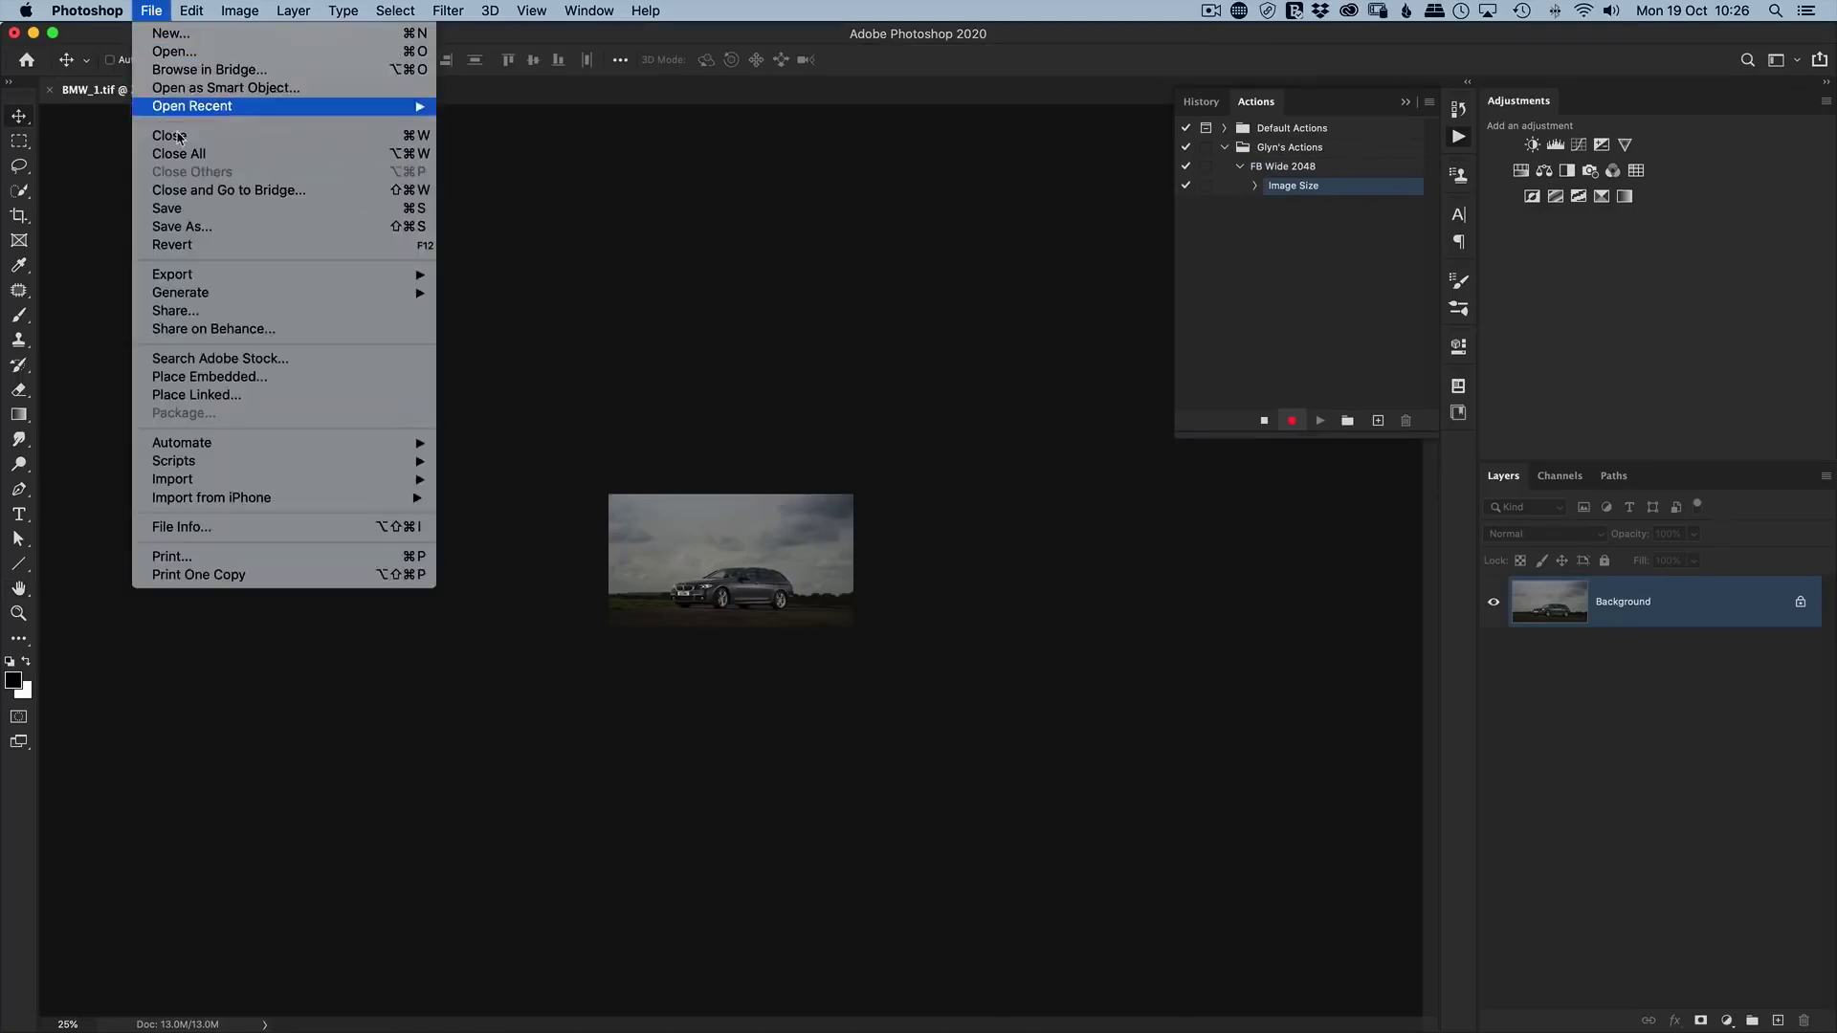
Export BMW_1.png as PNG-24 via Save for Web (Legacy) into the Social folder.
{"action": "mouse_move", "coordinate": [187, 274]}
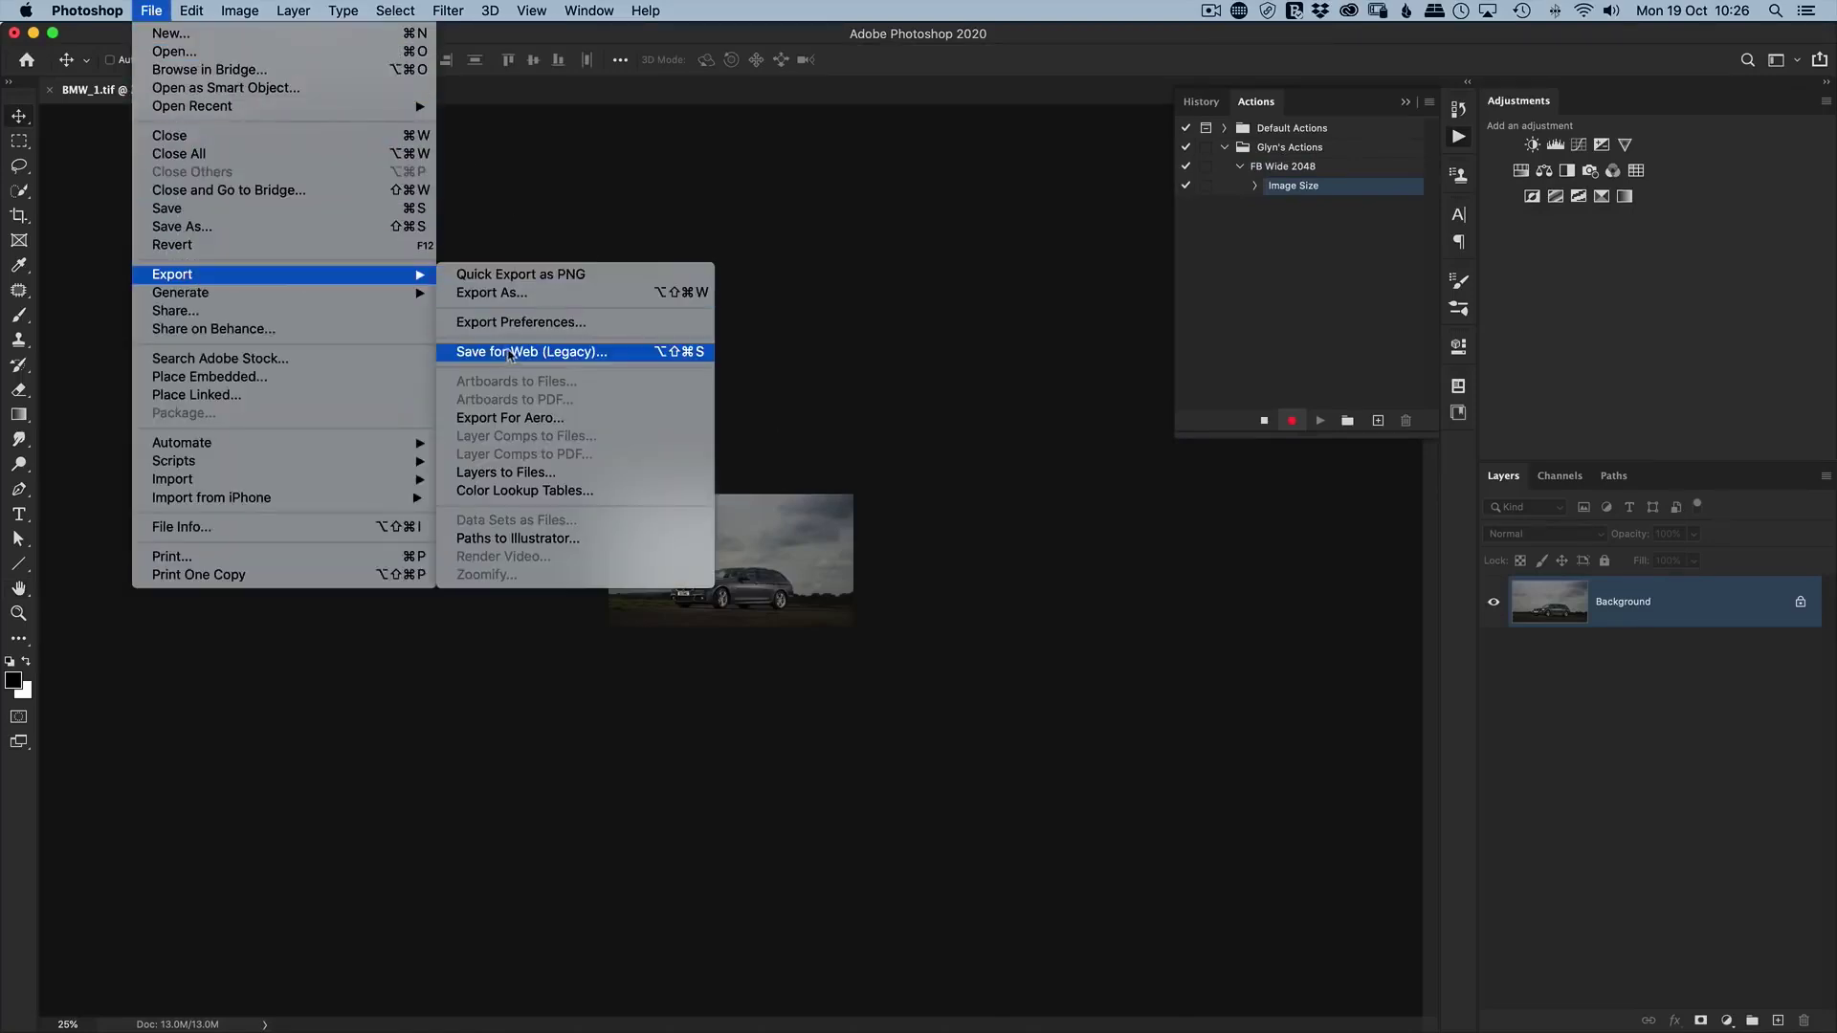
{"action": "left_click", "coordinate": [564, 357]}
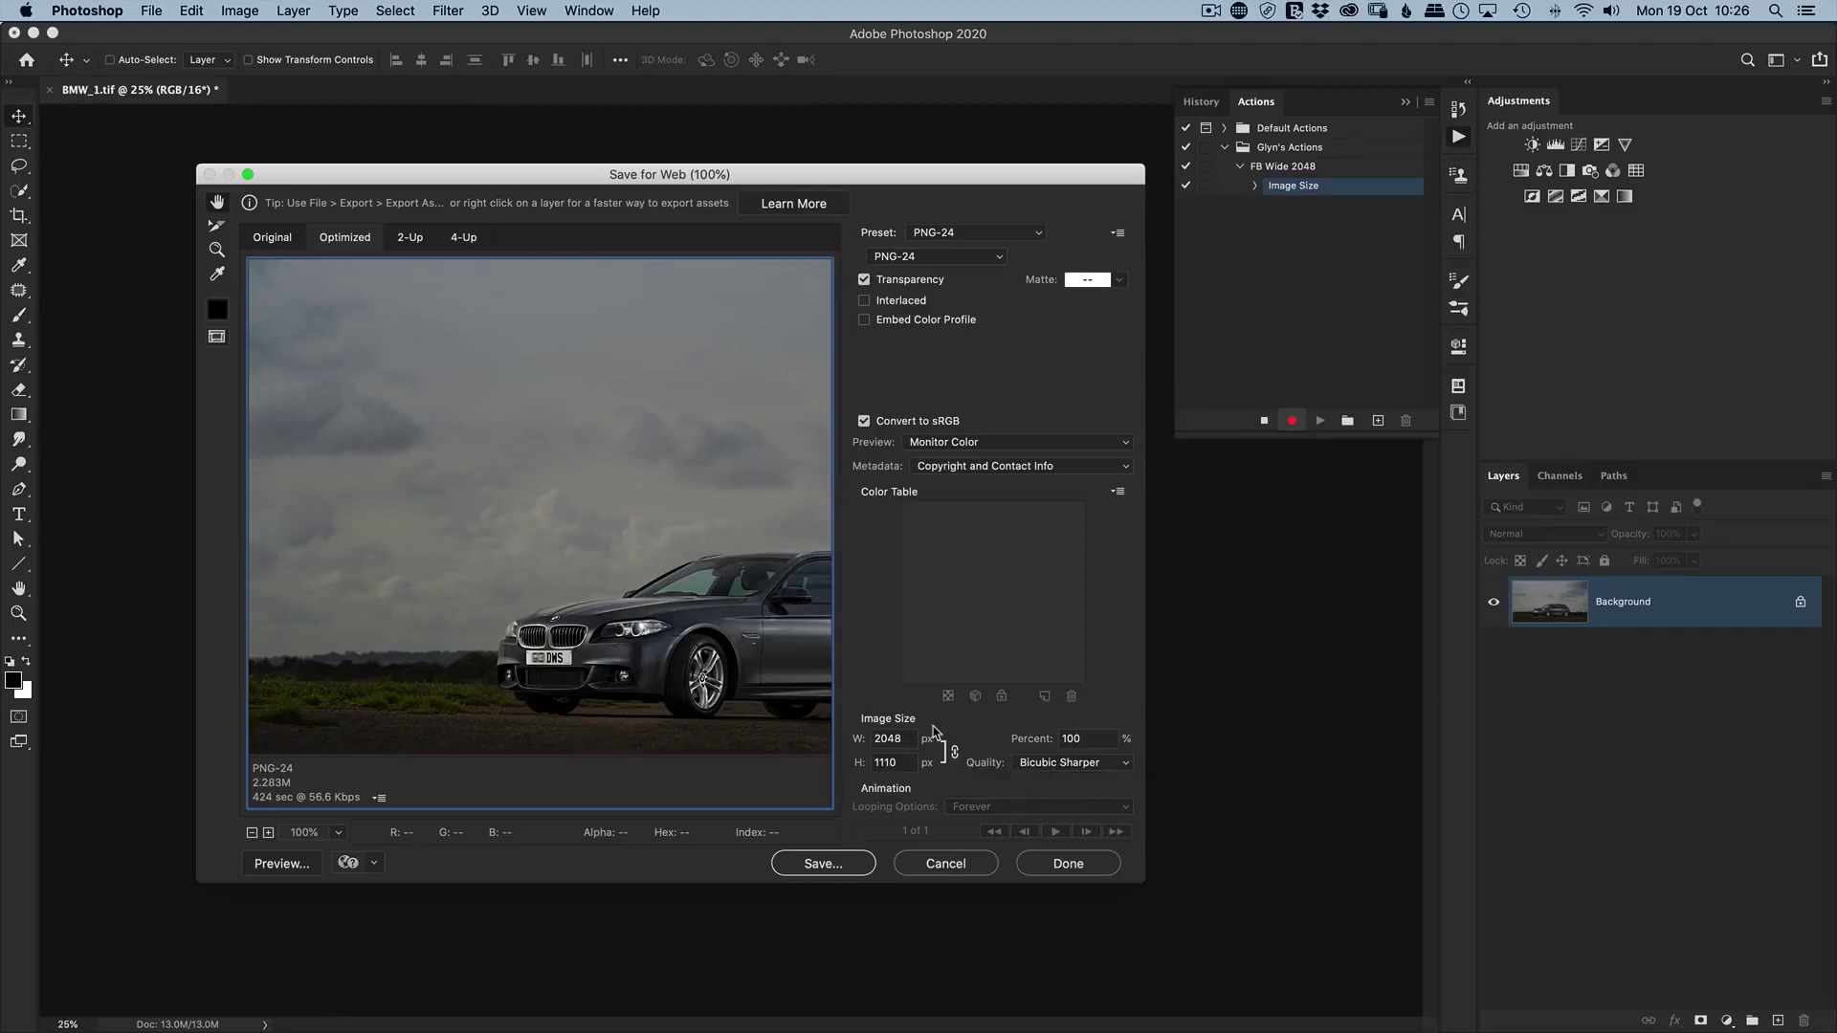
{"action": "left_click", "coordinate": [821, 865]}
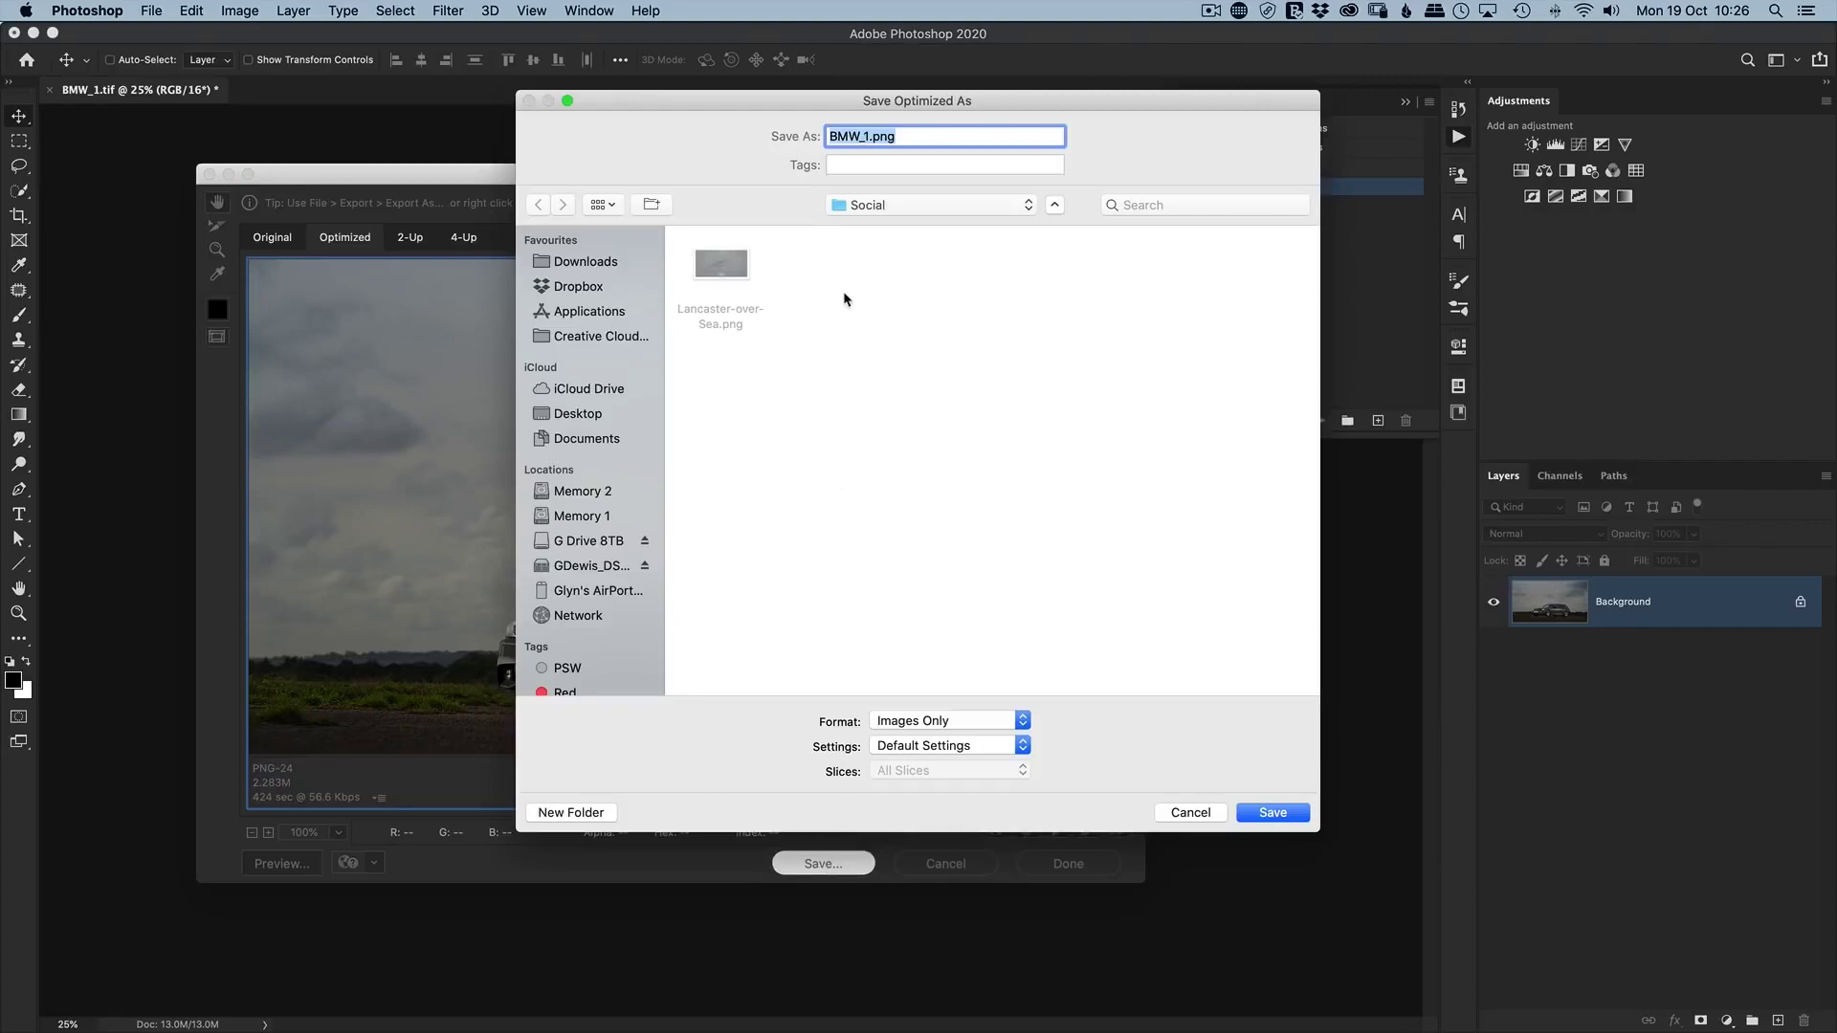
{"action": "left_click", "coordinate": [868, 206]}
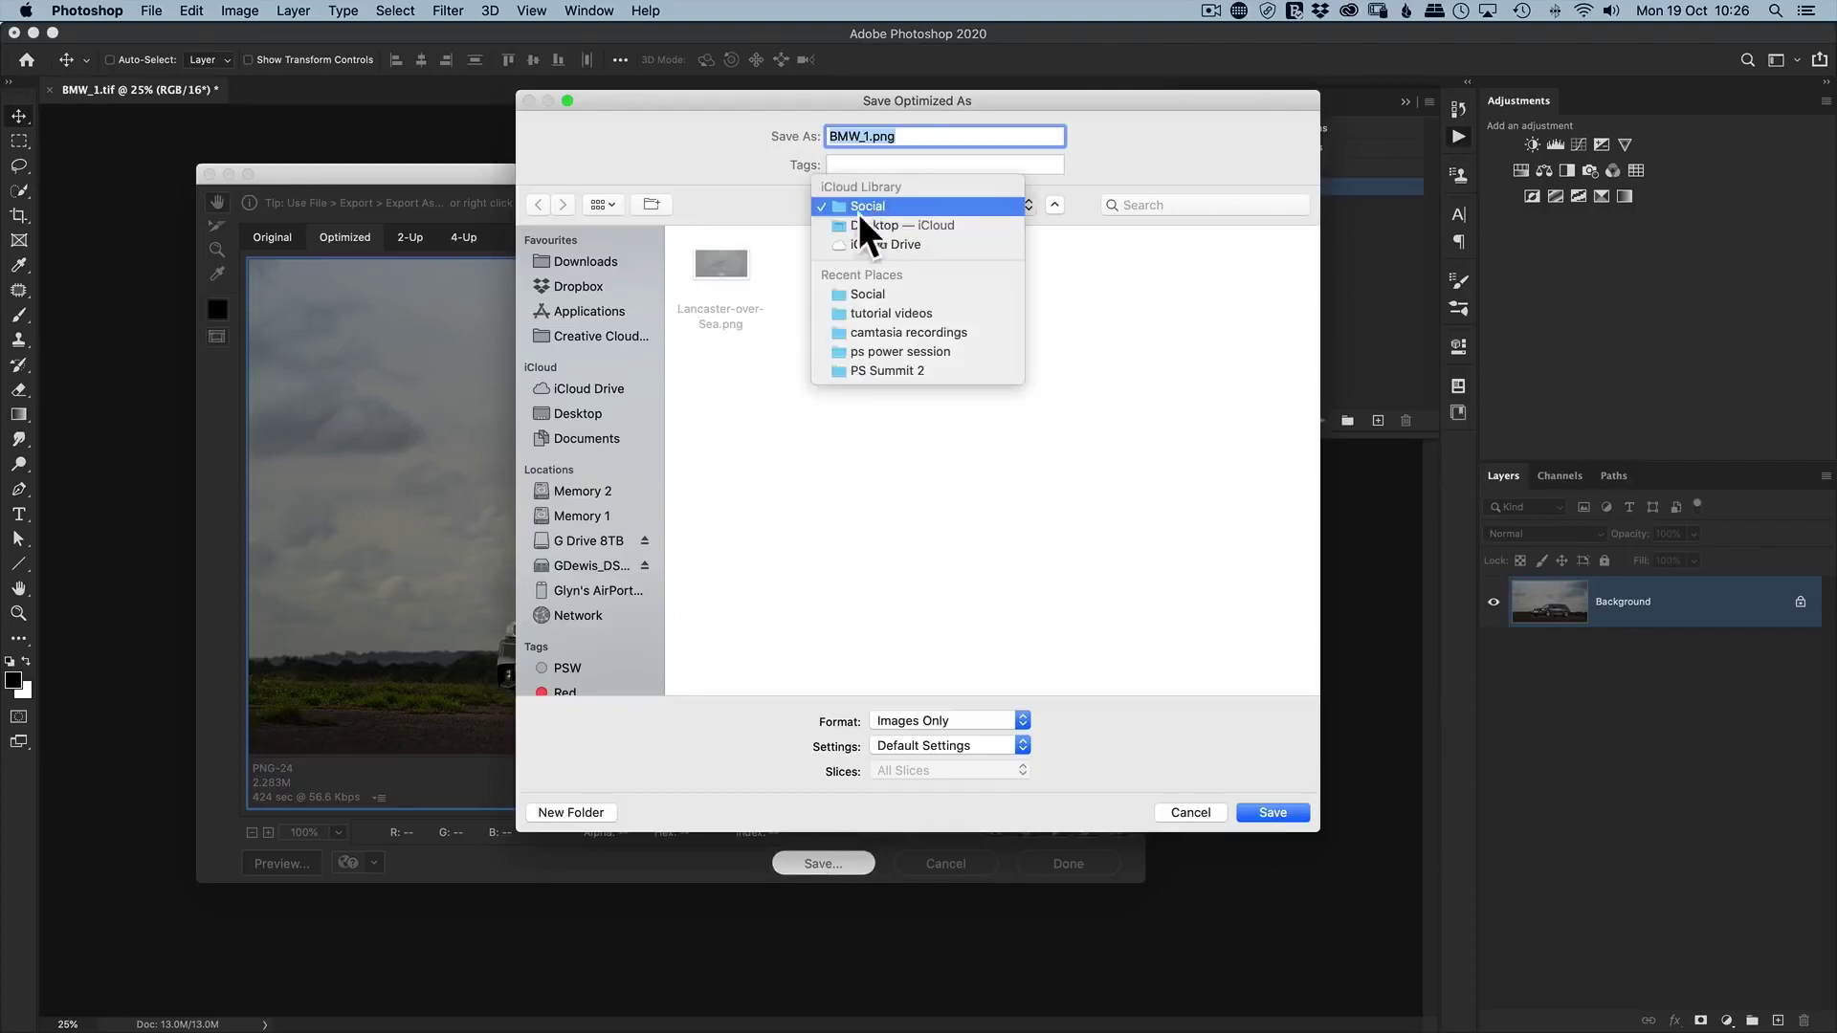
{"action": "left_click", "coordinate": [858, 209]}
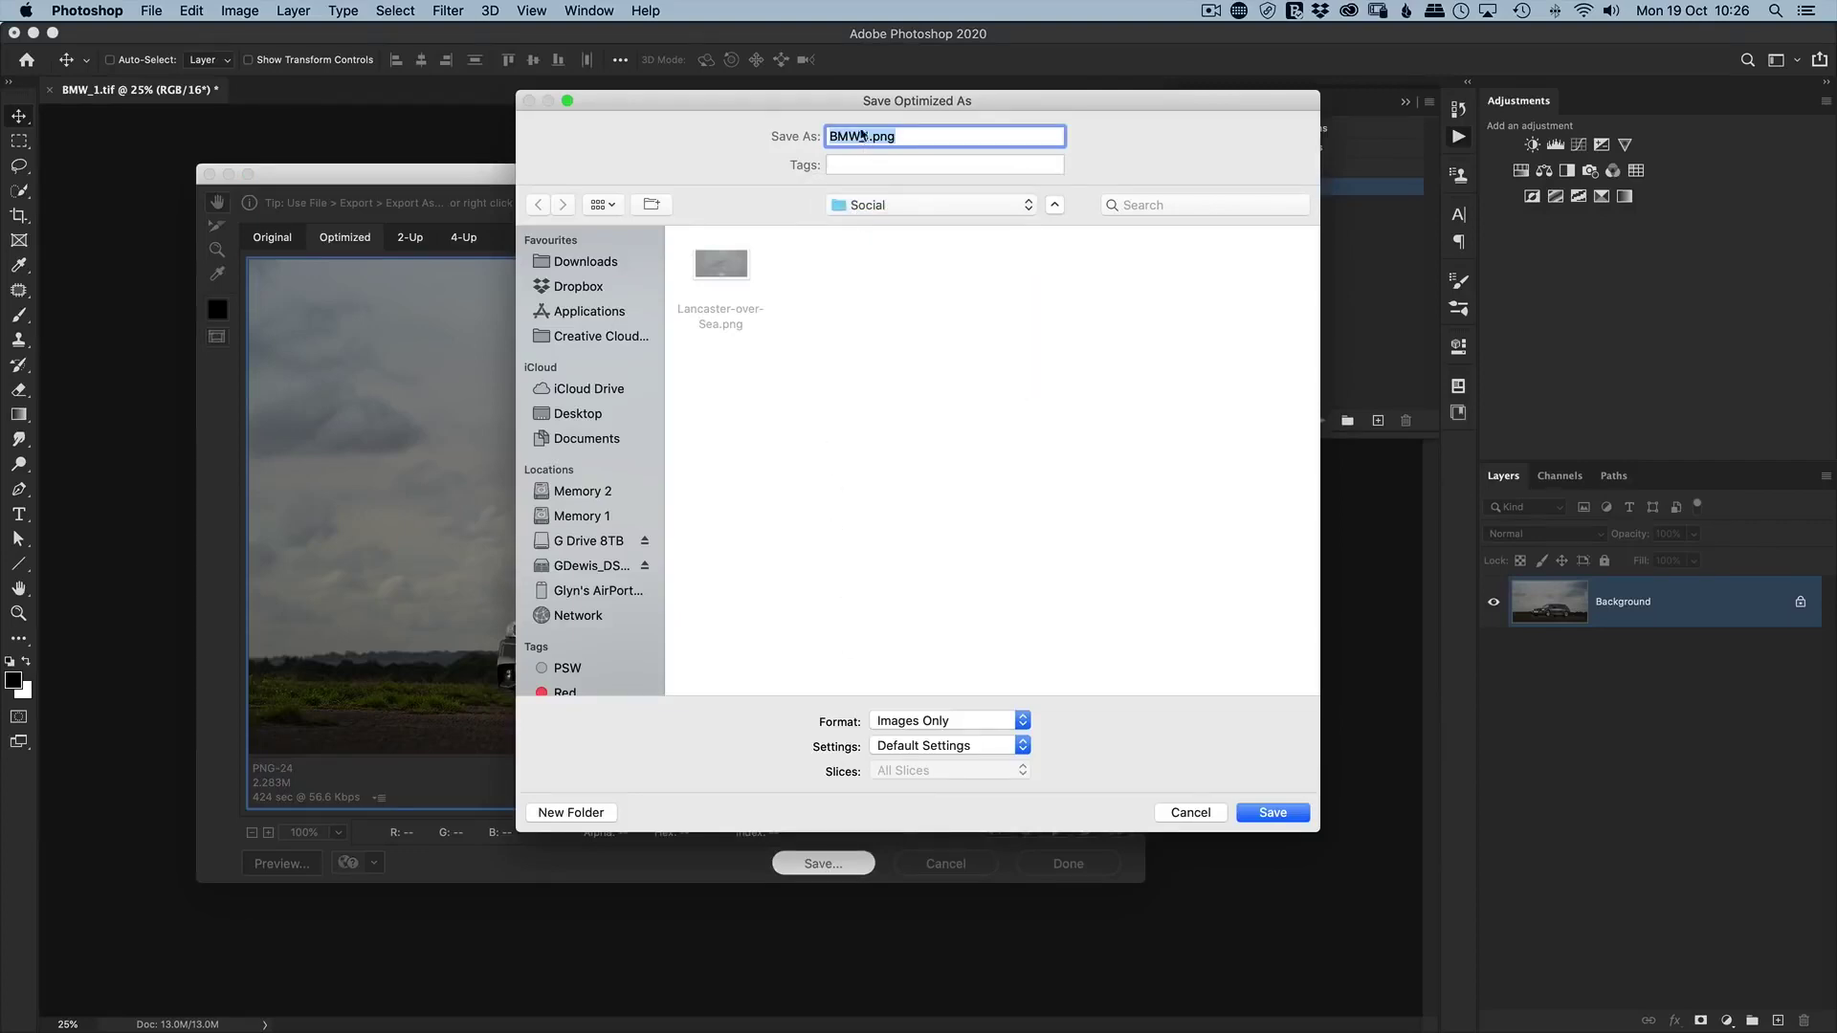
{"action": "left_click", "coordinate": [1266, 814]}
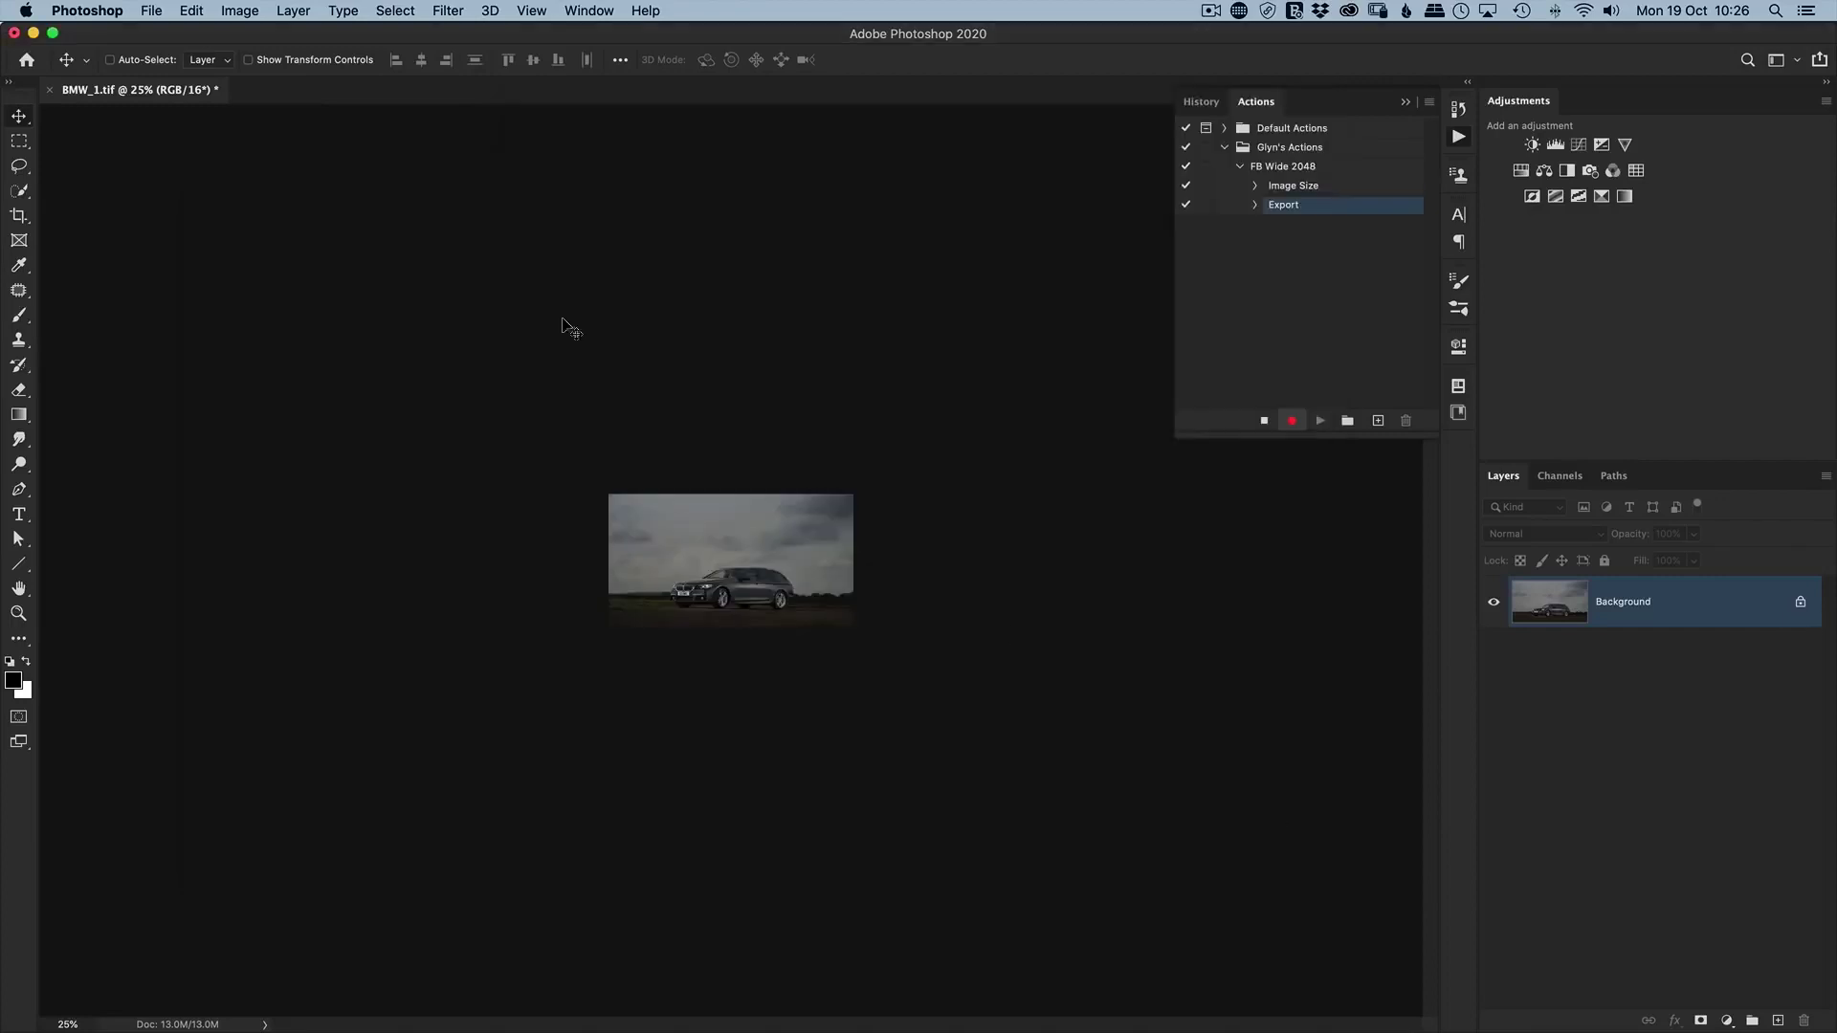
{"action": "left_click", "coordinate": [151, 11]}
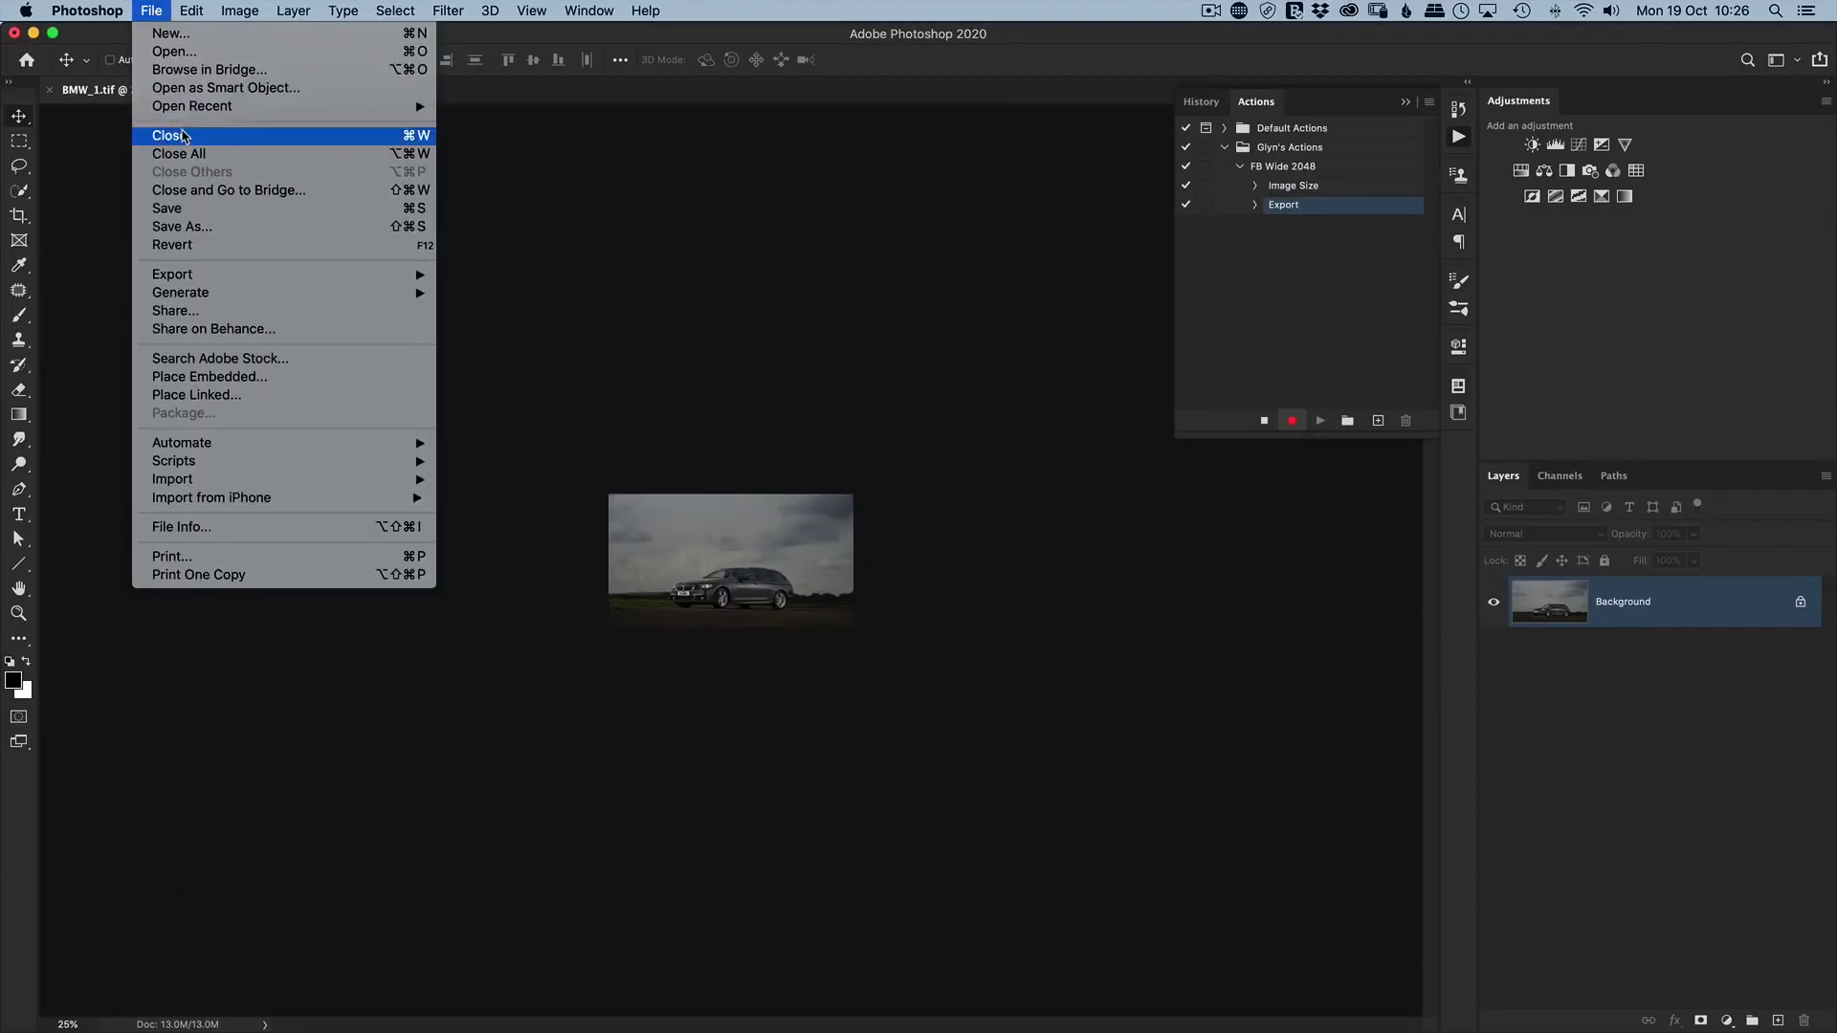
Close BMW_1.tif without saving and return from the Home screen to the workspace.
{"action": "left_click", "coordinate": [185, 137]}
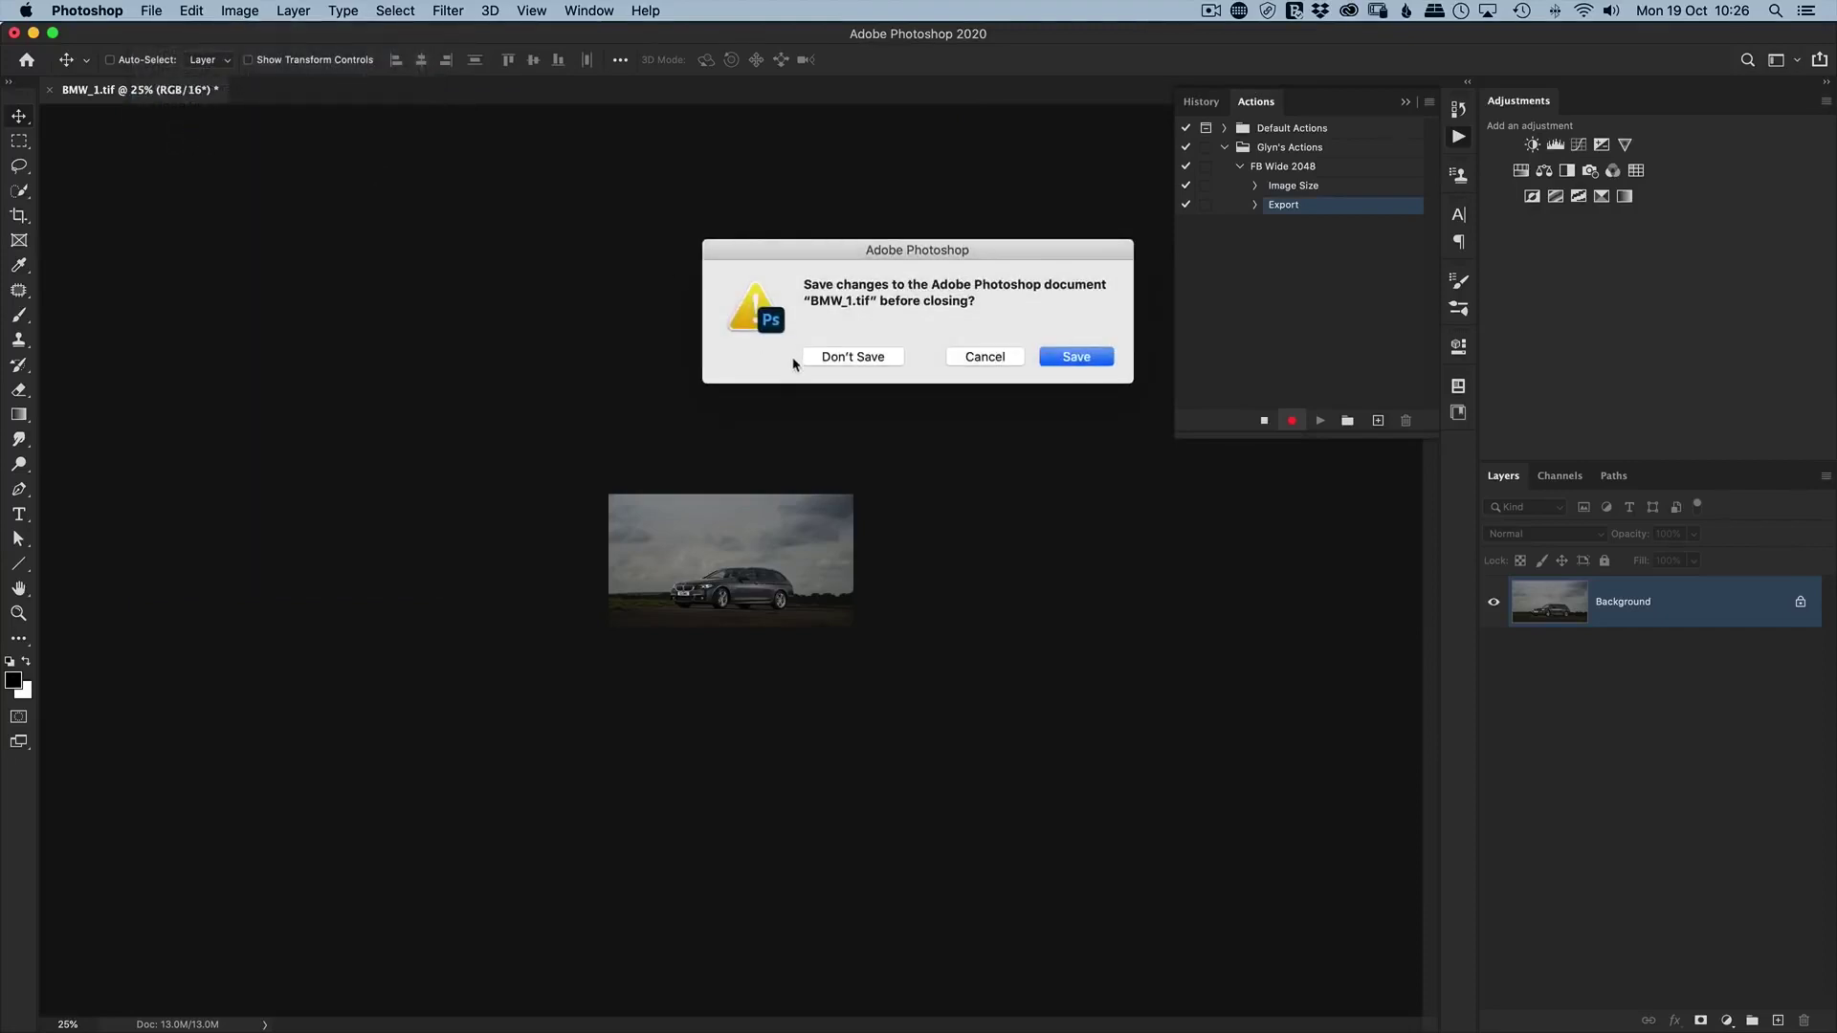
{"action": "left_click", "coordinate": [854, 357]}
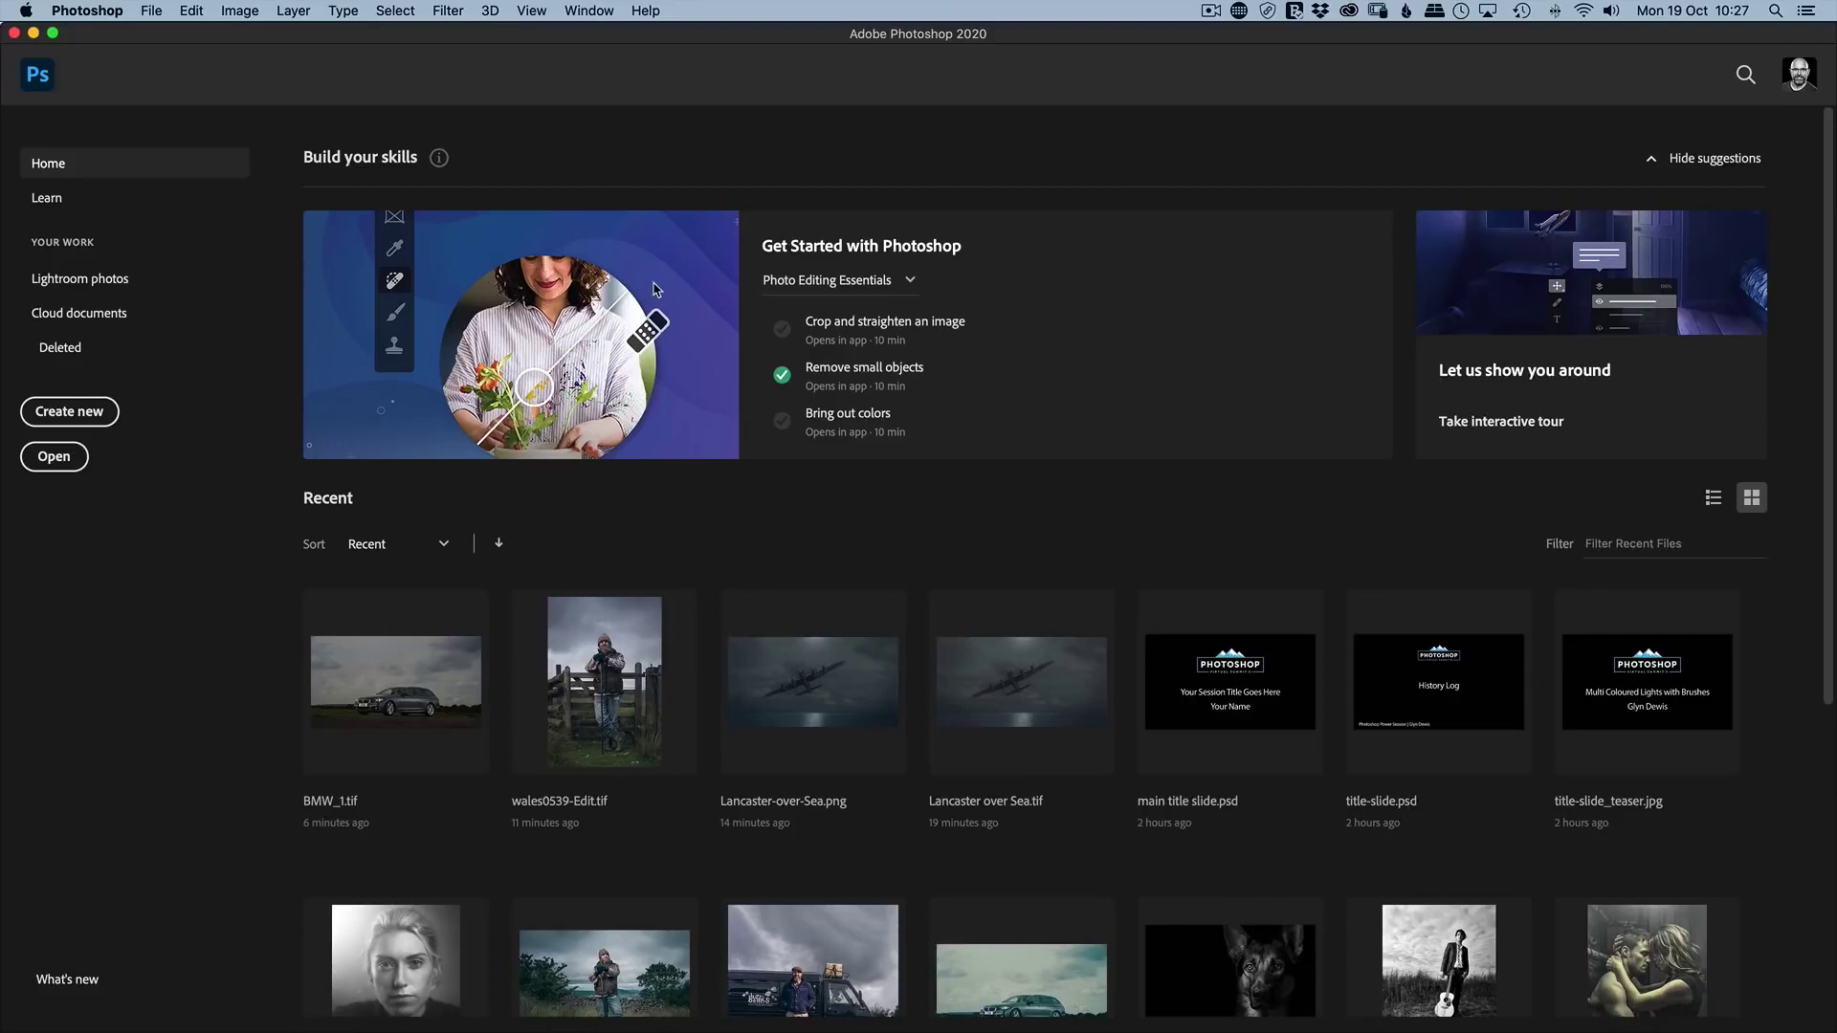
{"action": "left_click", "coordinate": [37, 76]}
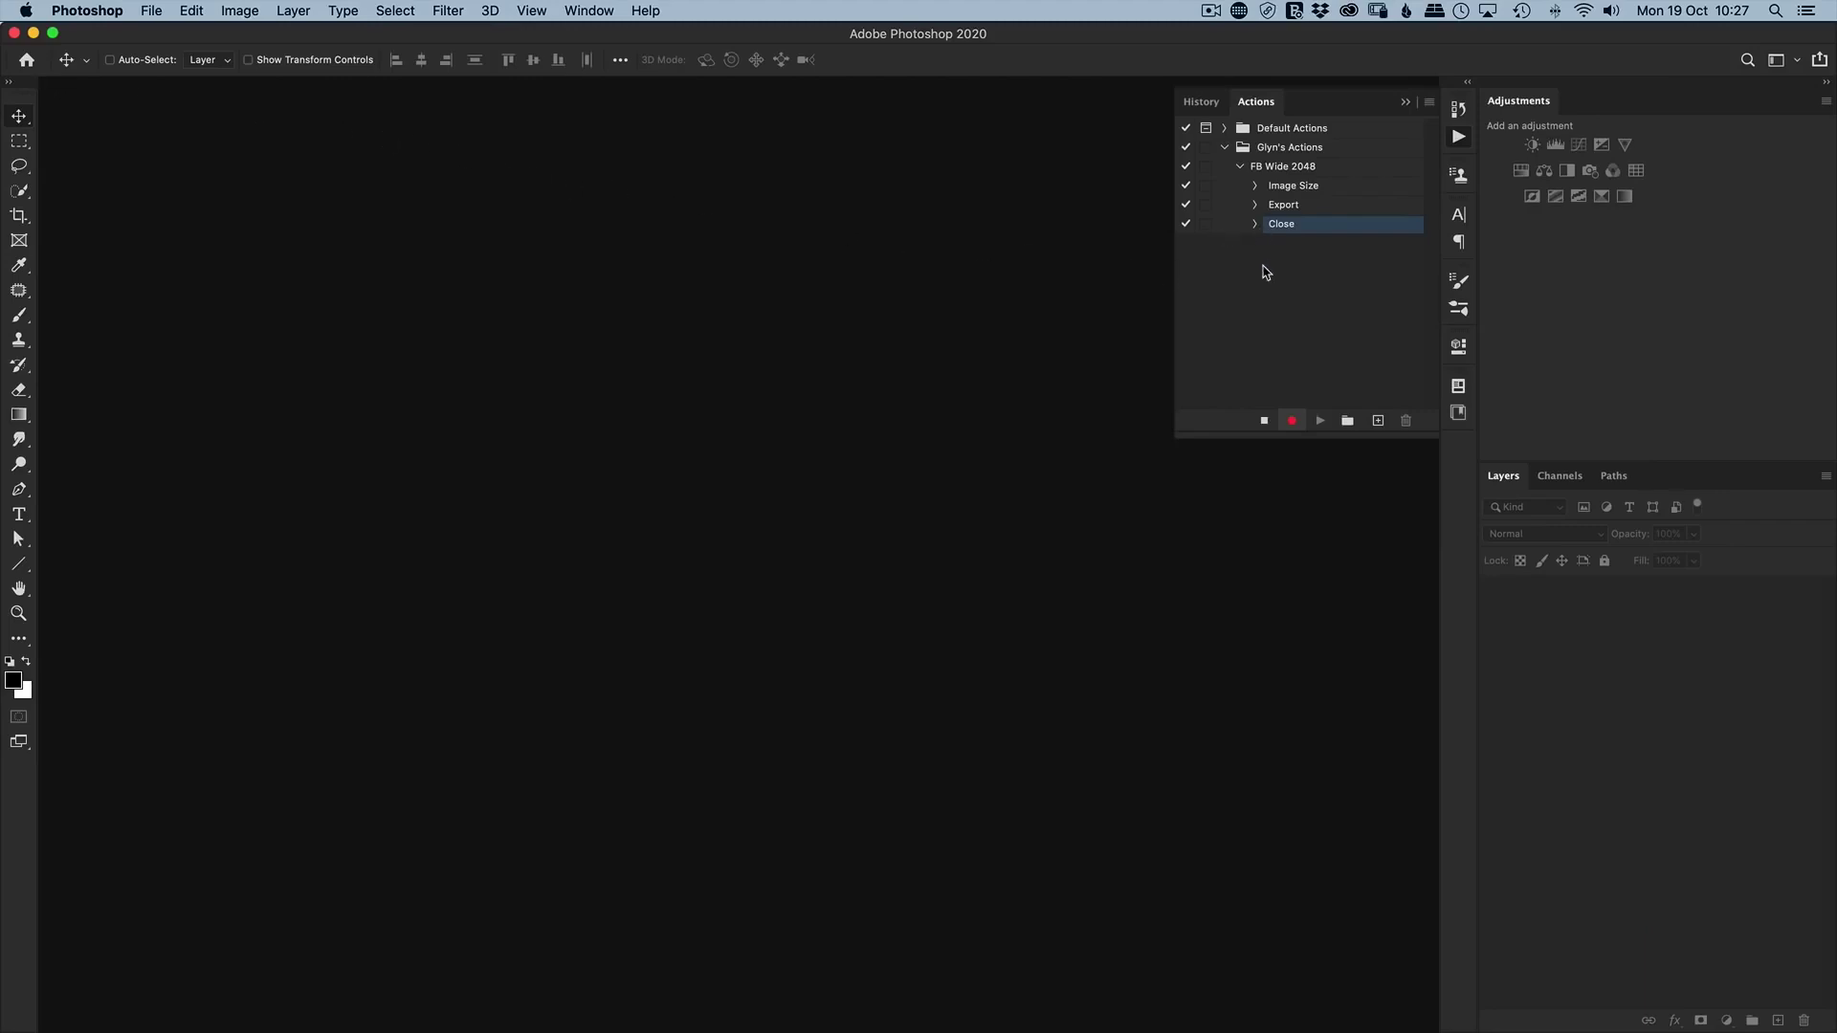
Stop recording FB Wide 2048 and inspect its recorded Image Size and Export settings.
{"action": "left_click", "coordinate": [1264, 421]}
{"action": "left_click", "coordinate": [1255, 186]}
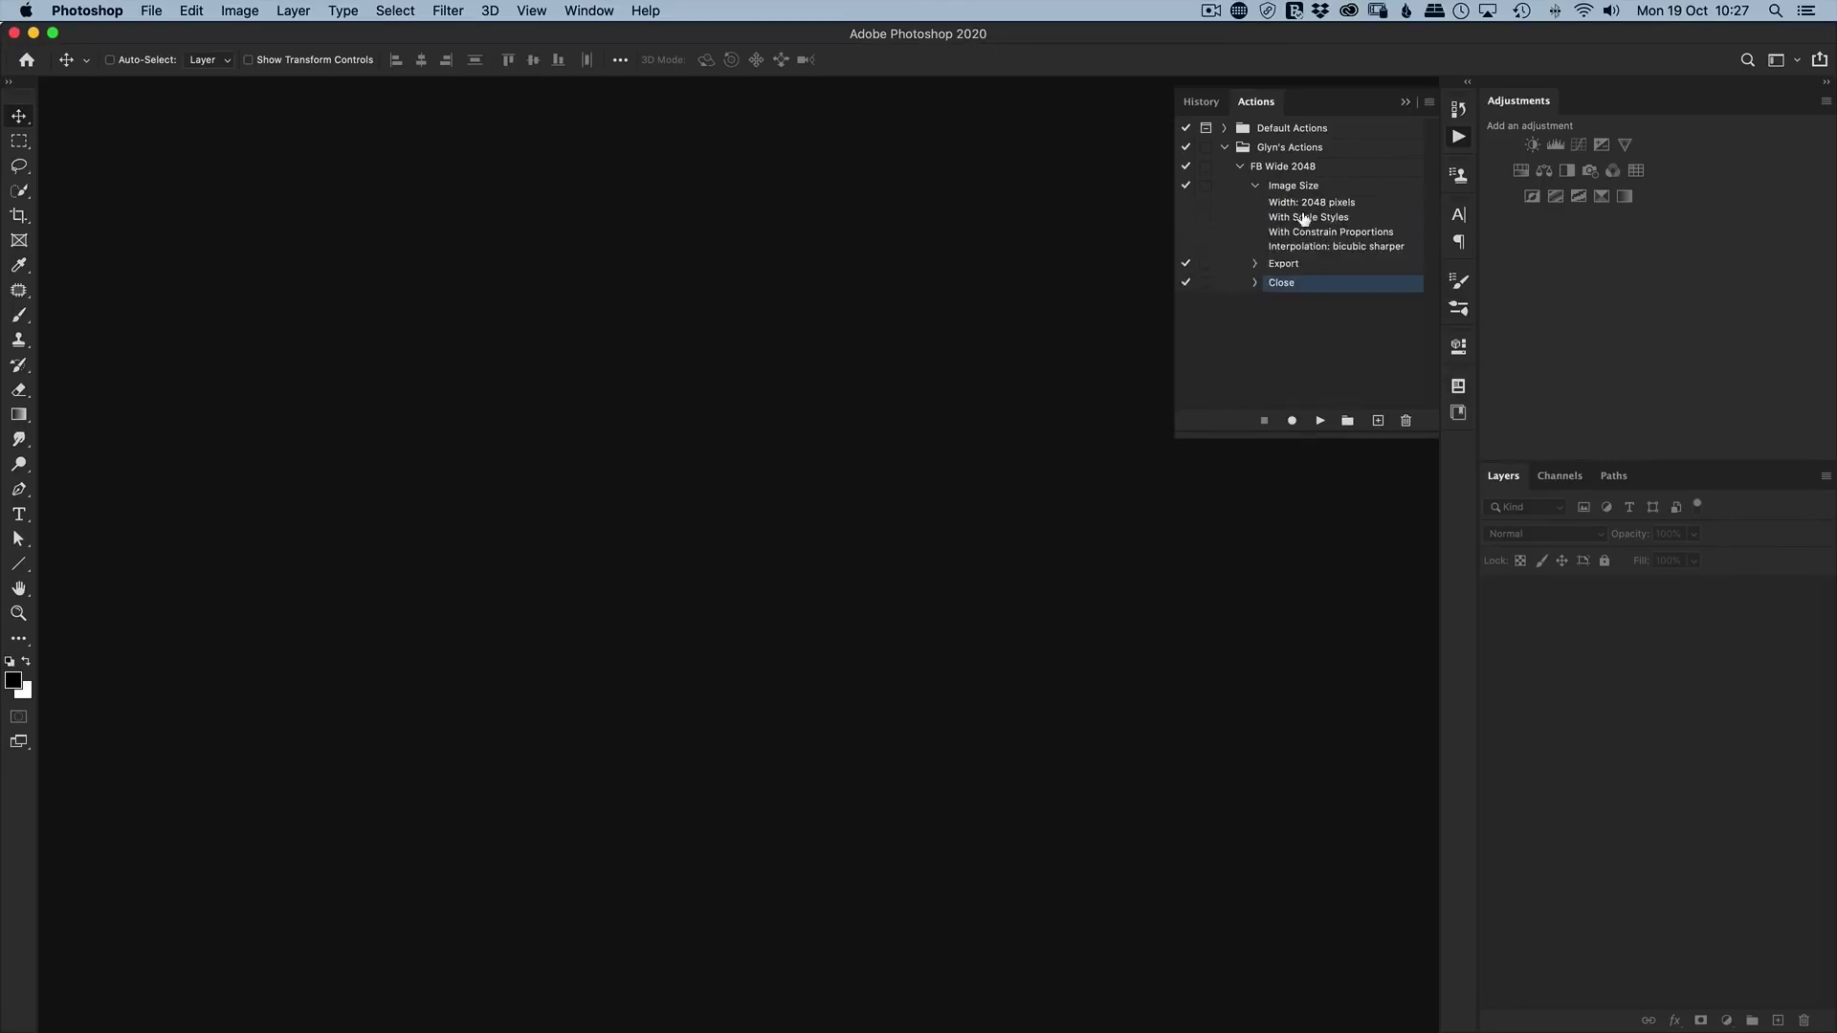
{"action": "left_click", "coordinate": [1254, 185]}
{"action": "left_click", "coordinate": [1255, 204]}
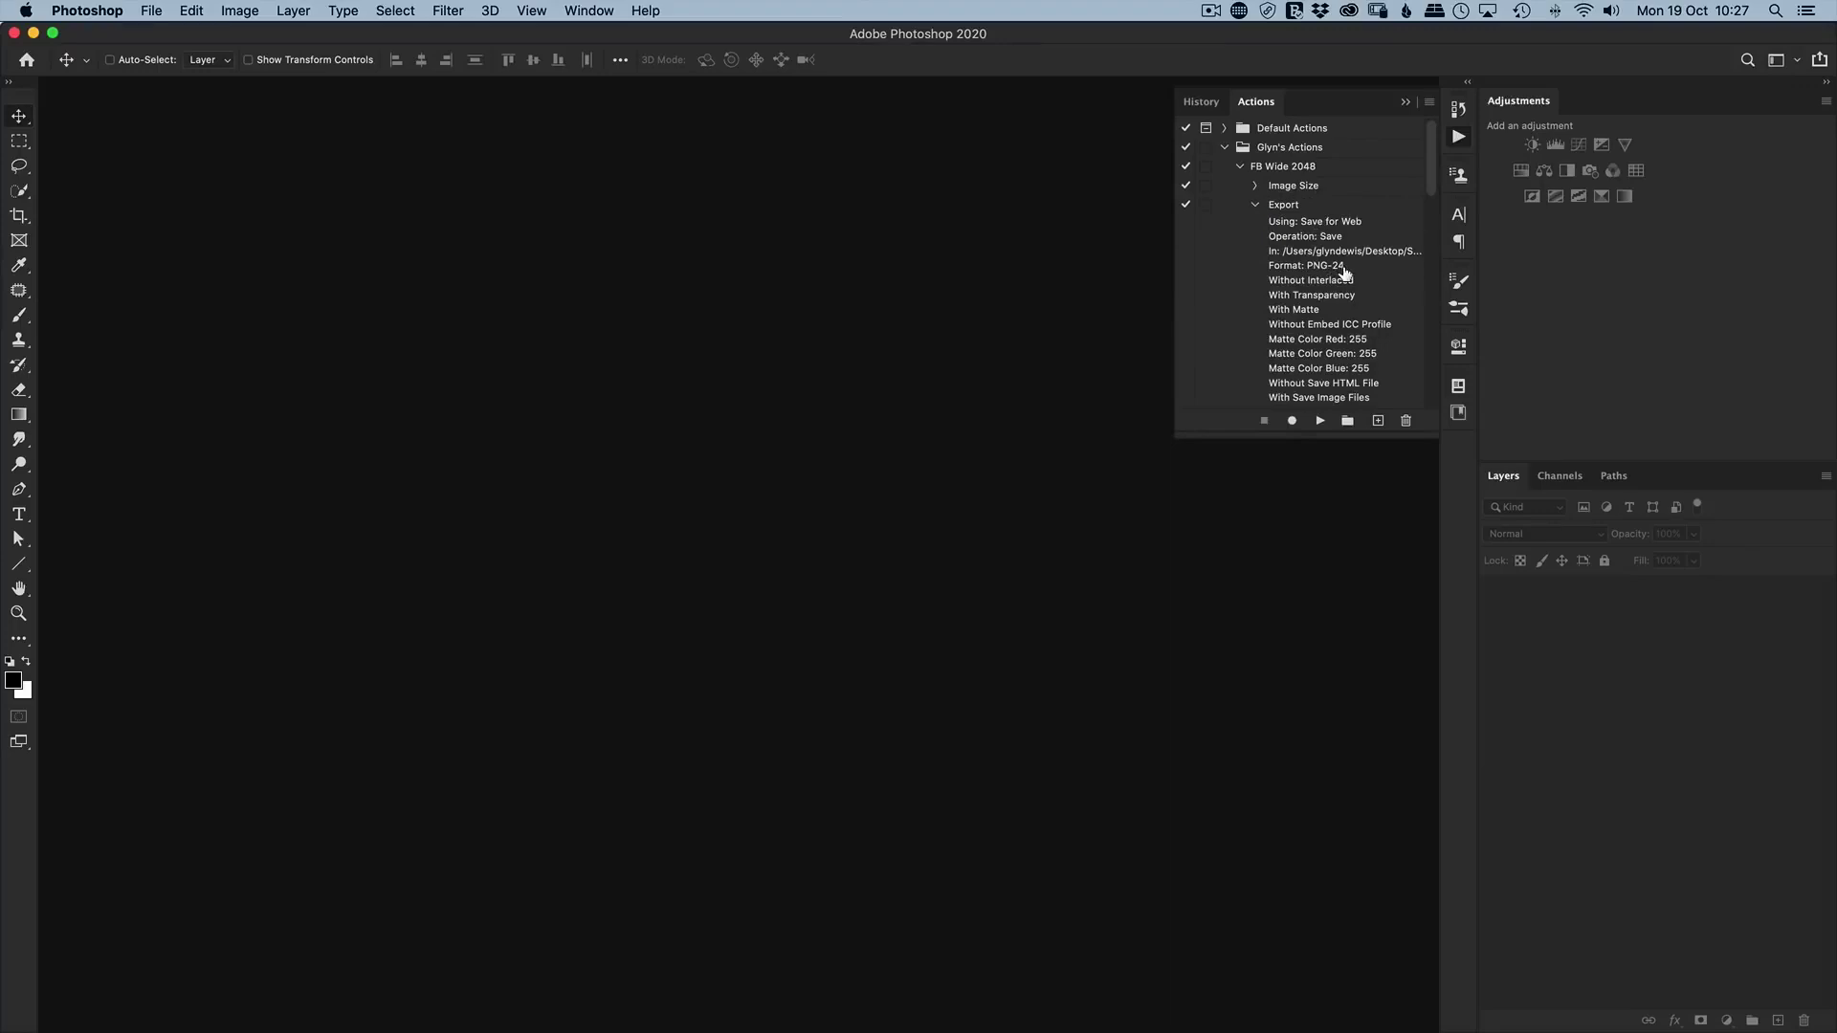
{"action": "left_click", "coordinate": [1255, 205]}
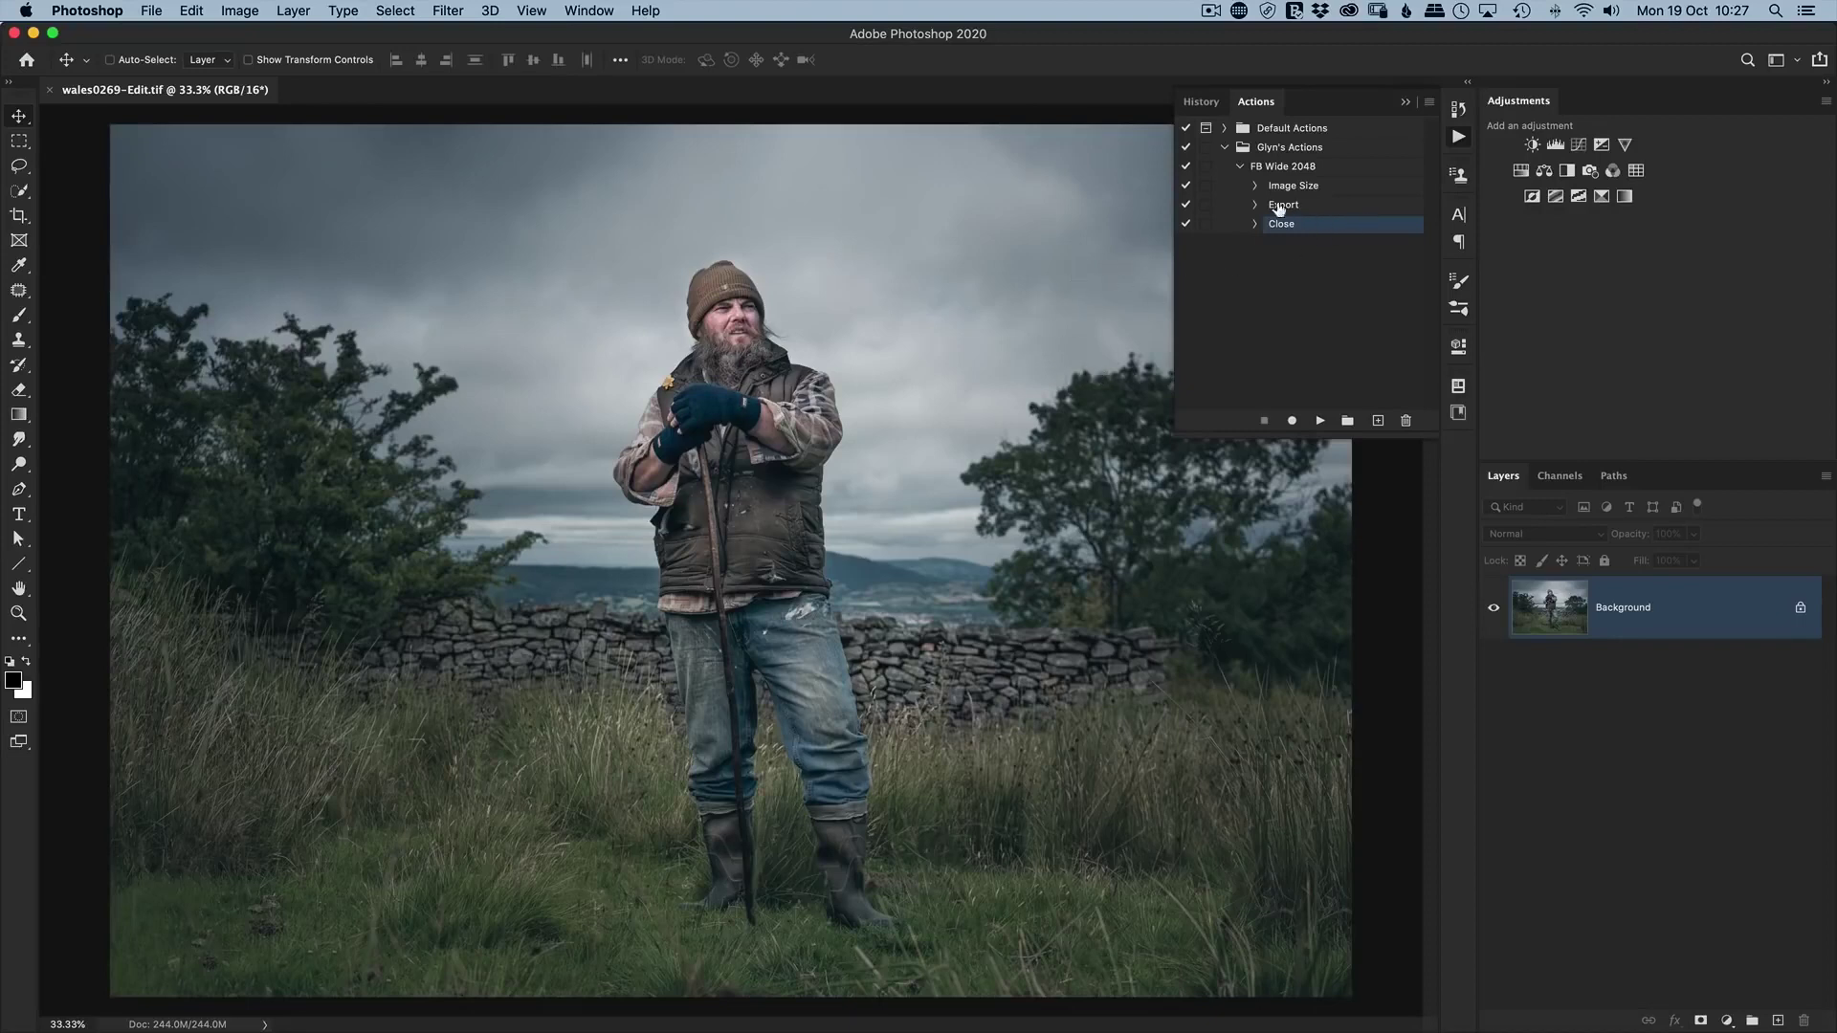
Play FB Wide 2048 on wales0269-Edit.tif.
{"action": "left_click", "coordinate": [1240, 168]}
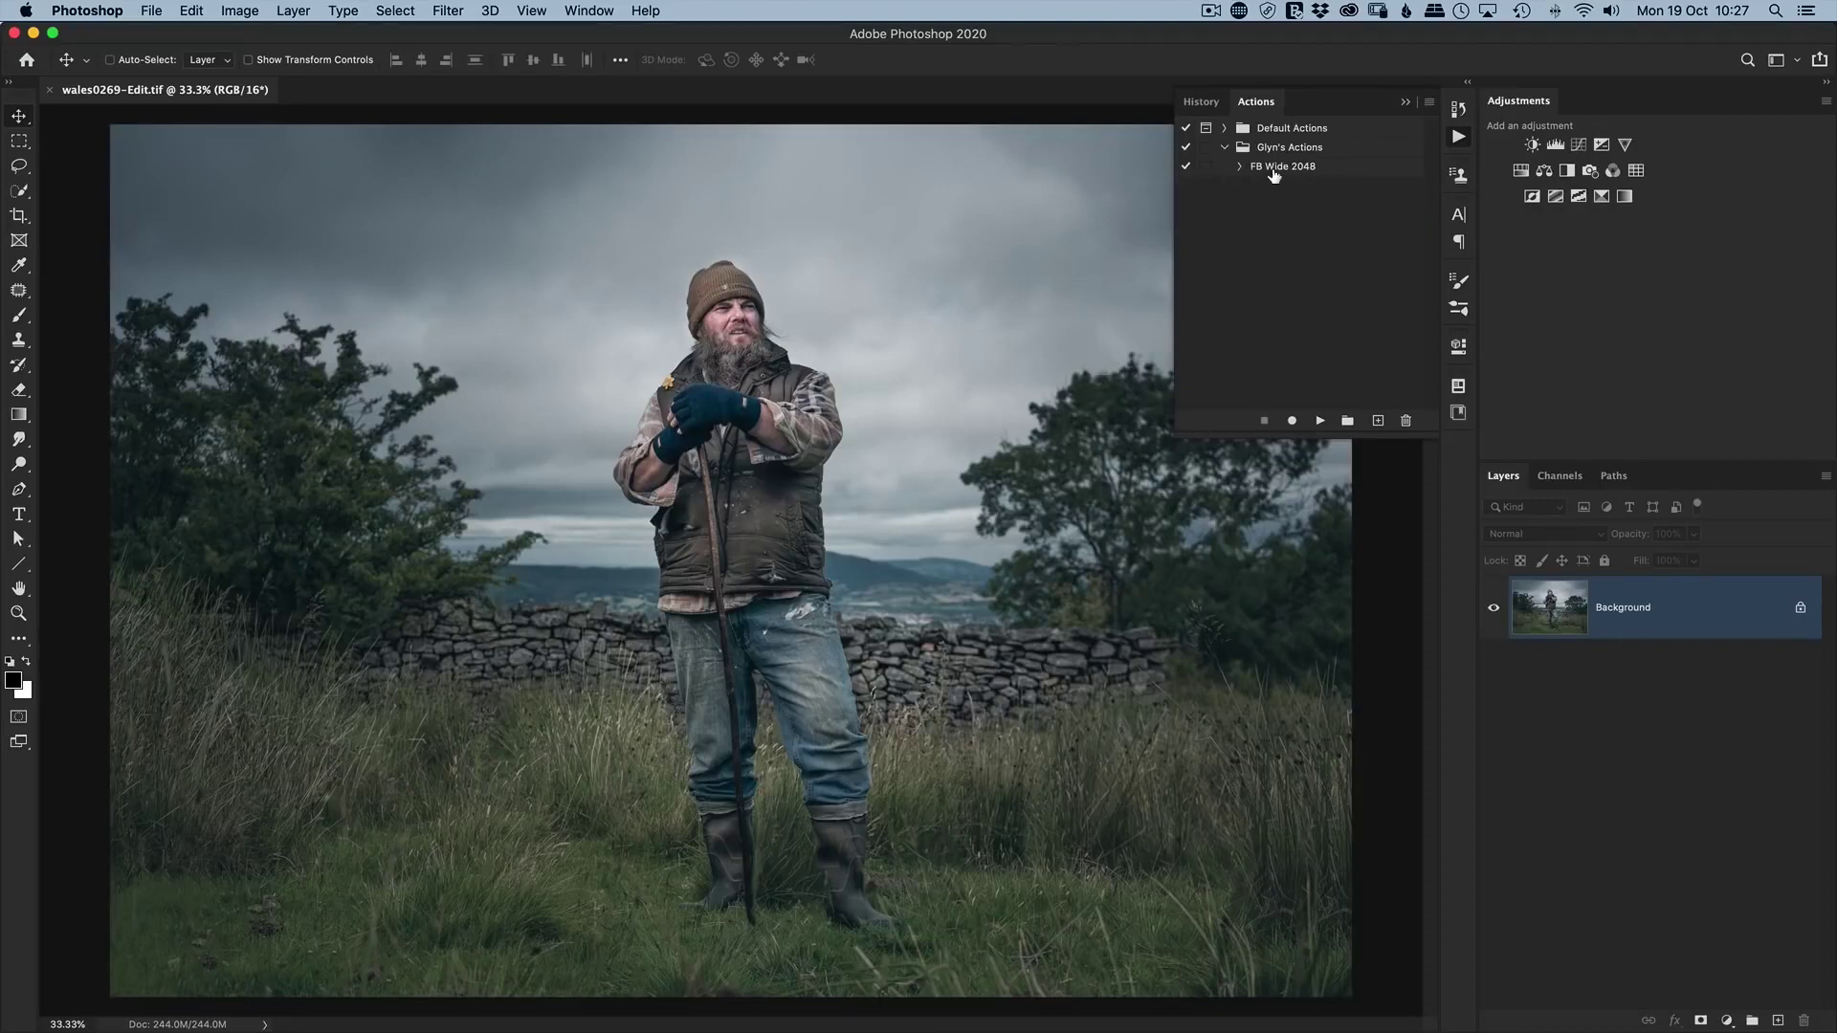
{"action": "left_click", "coordinate": [1273, 170]}
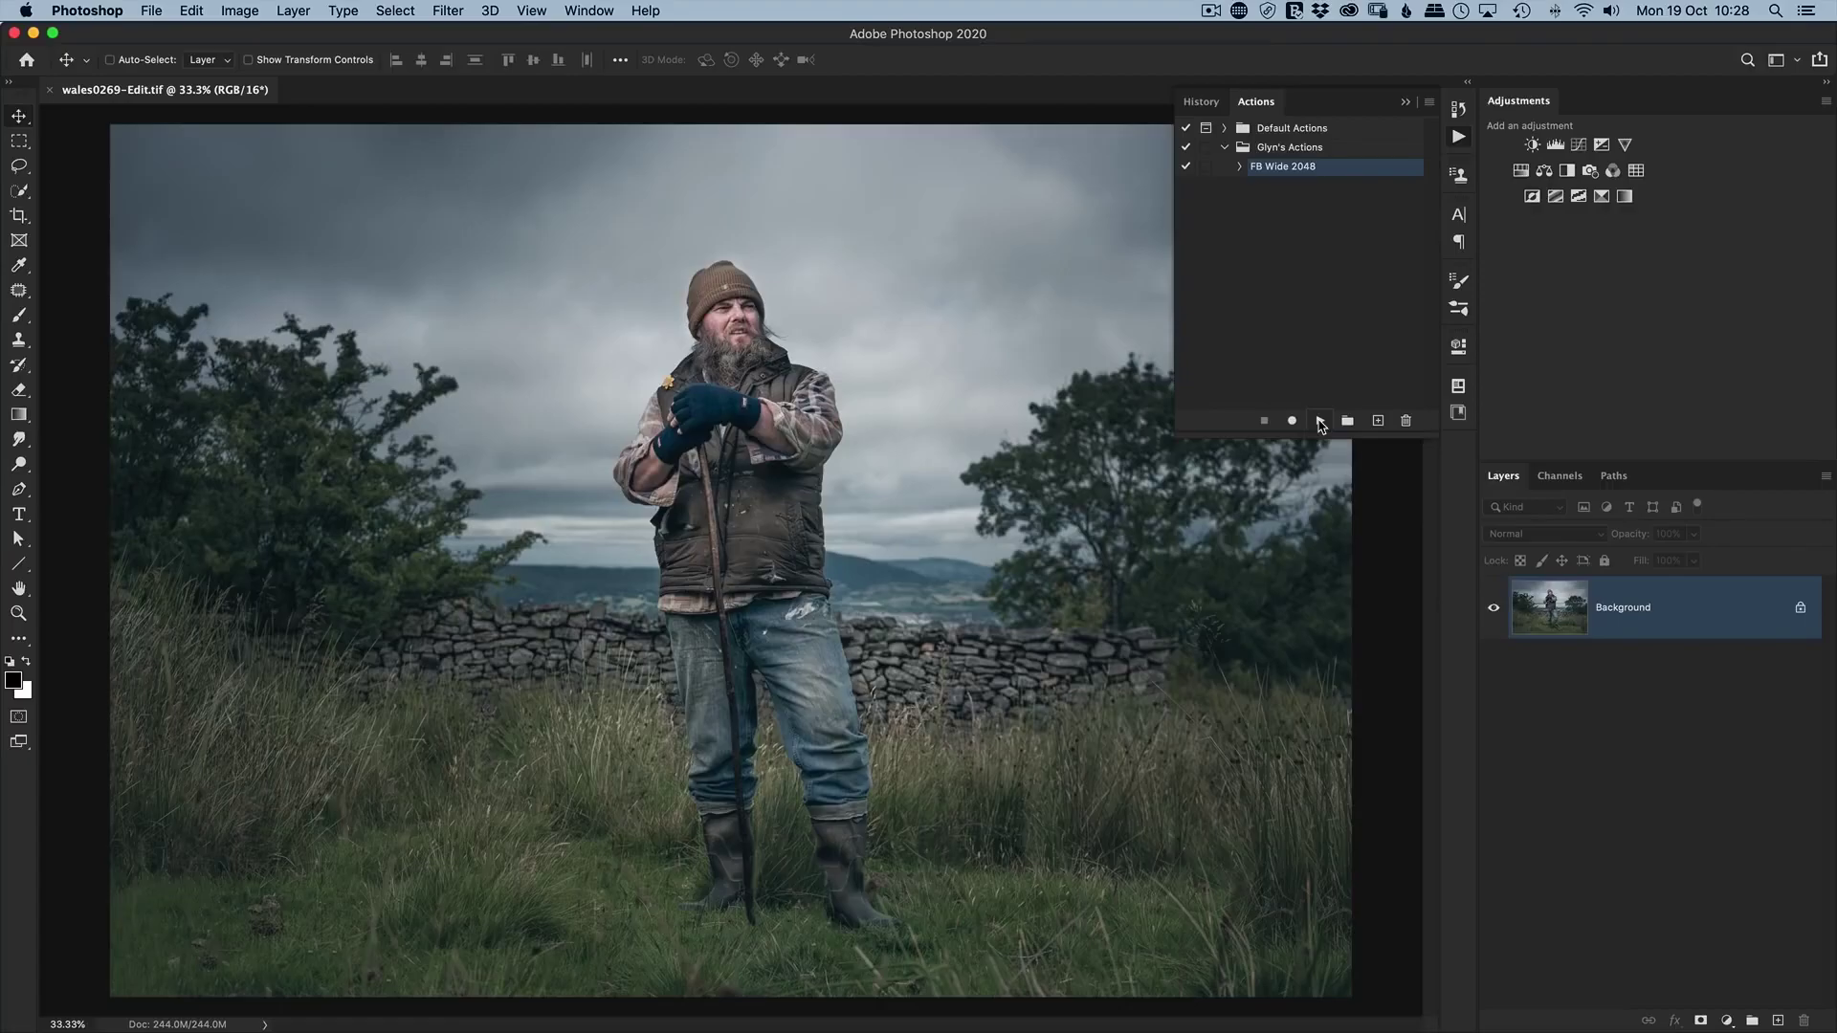
{"action": "left_click", "coordinate": [1321, 421]}
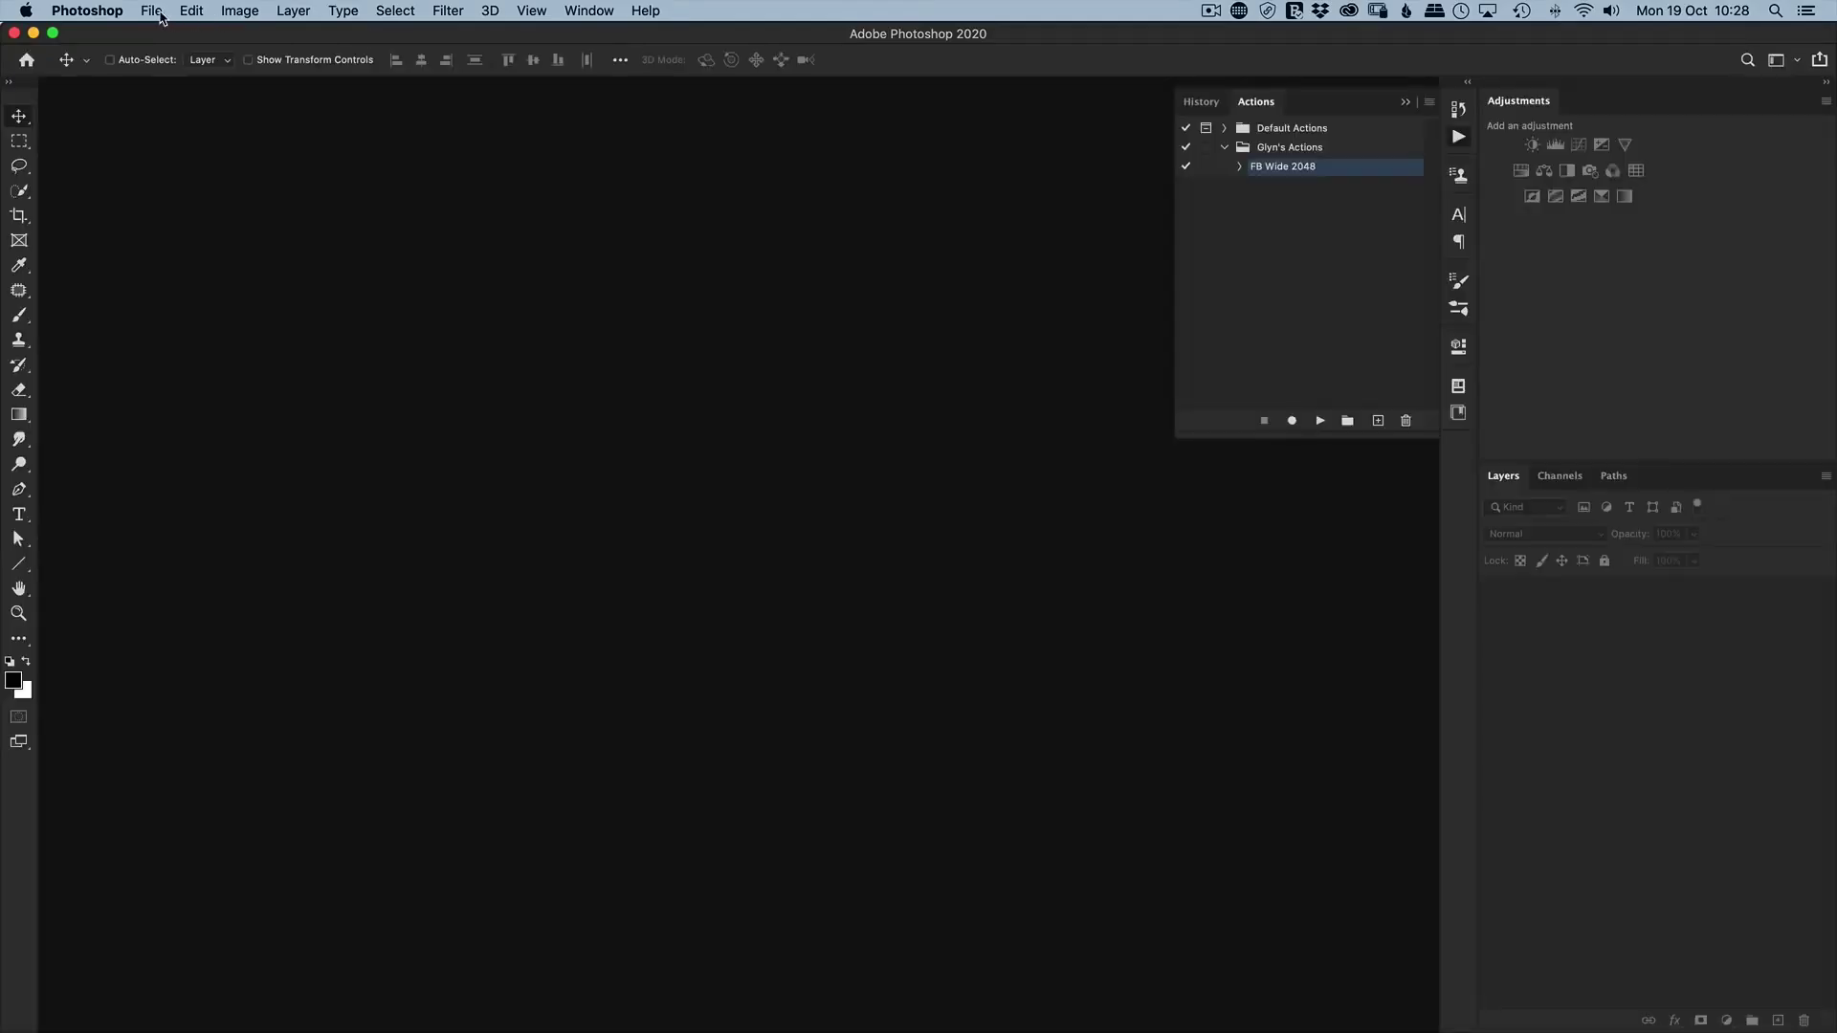
Confirm wales0269-Edit.png now appears in the Social folder without opening anything.
{"action": "left_click", "coordinate": [151, 11]}
{"action": "left_click", "coordinate": [196, 51]}
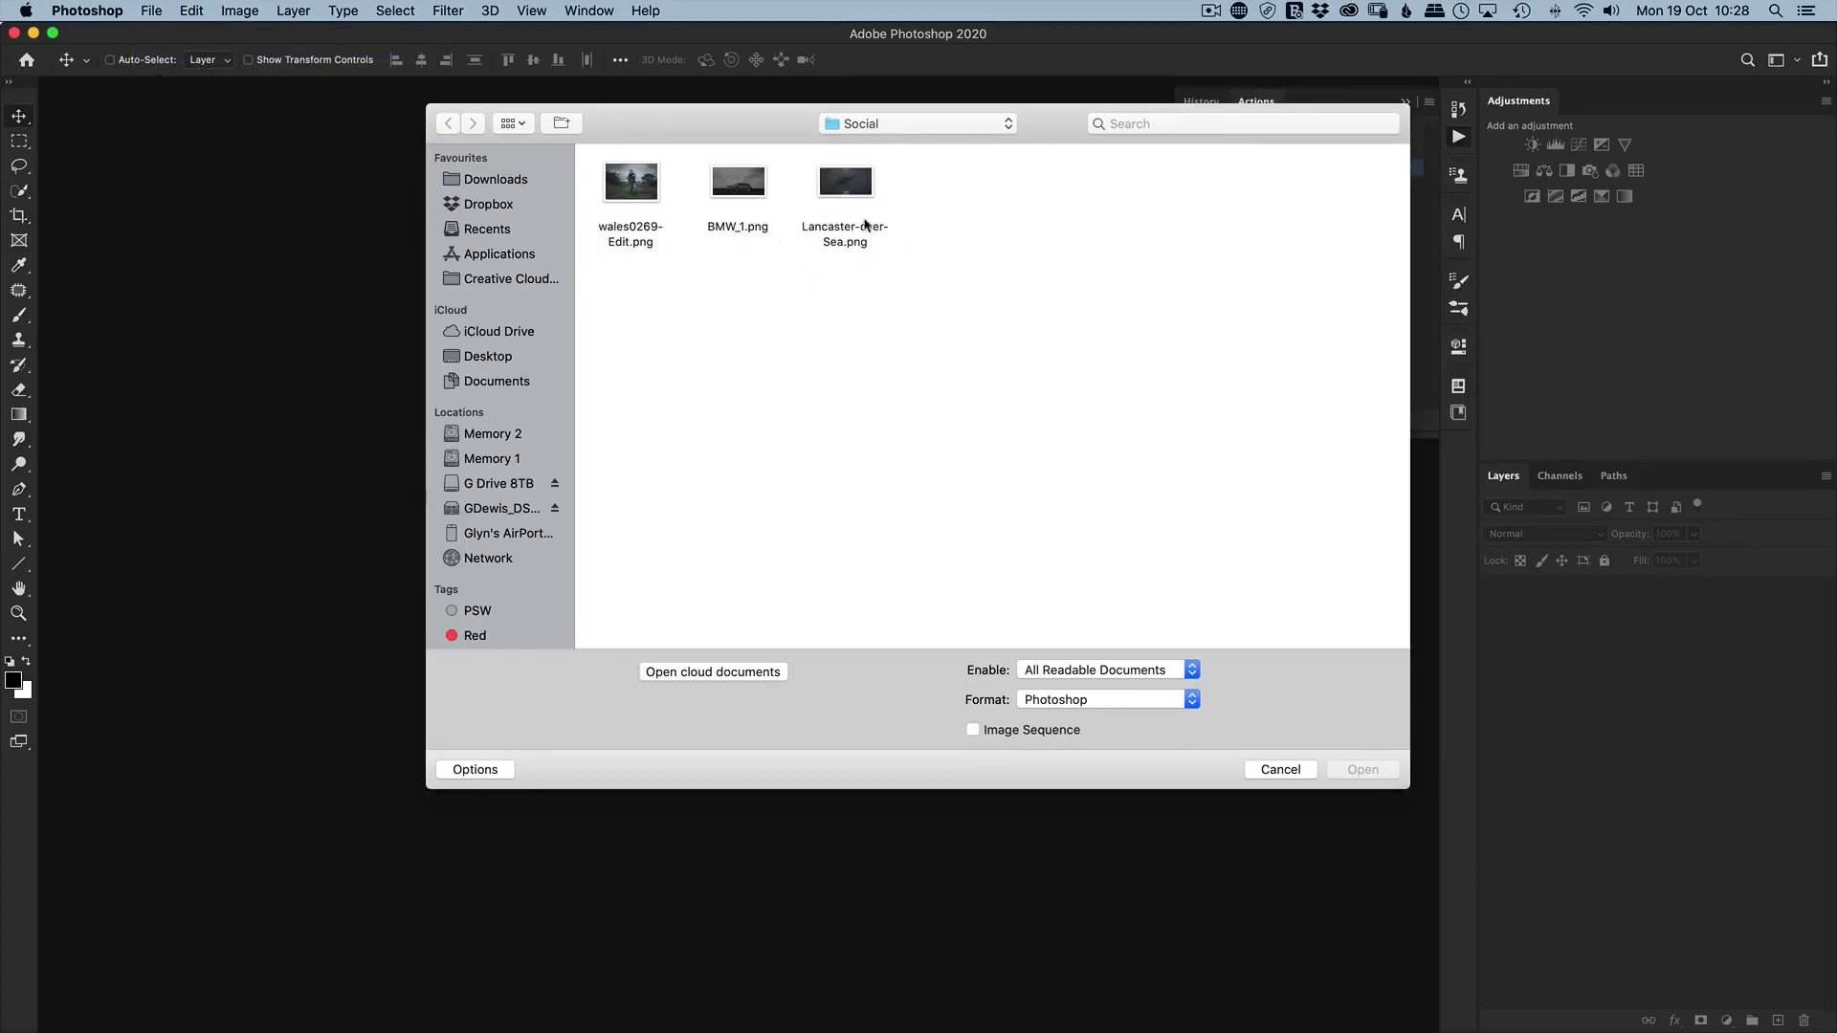
{"action": "left_click", "coordinate": [1281, 771]}
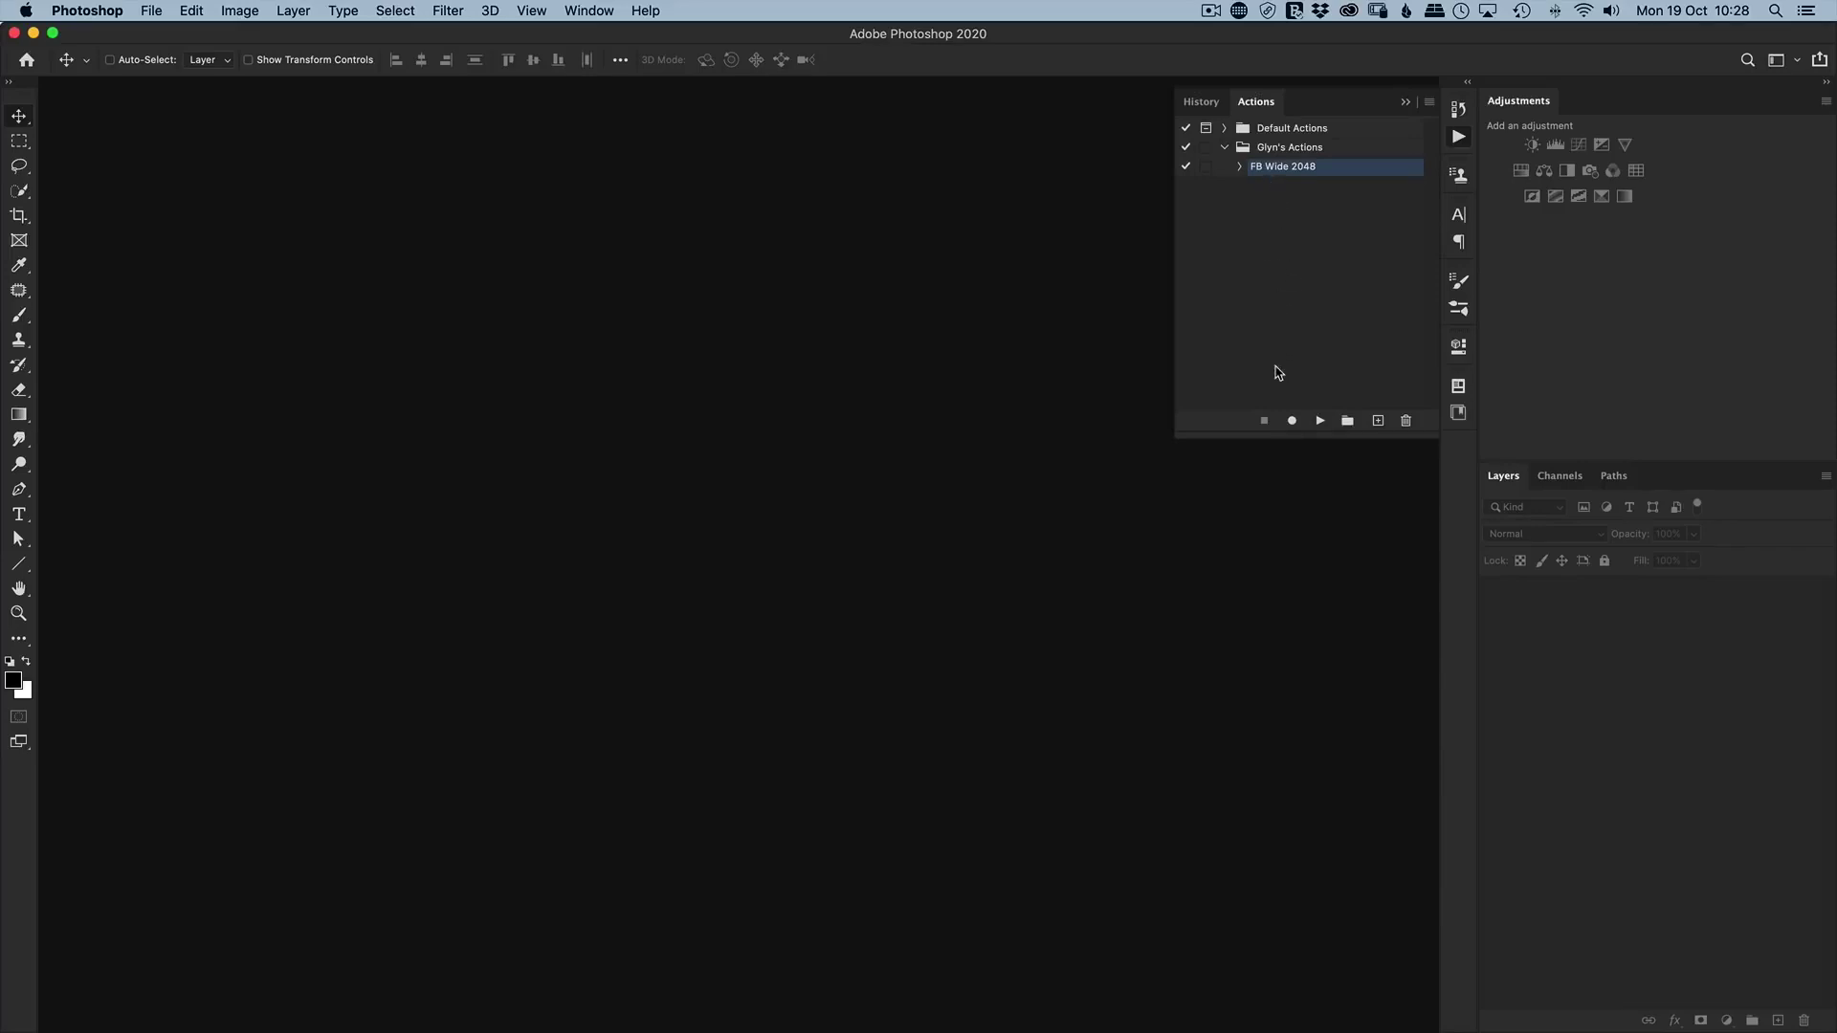
Switch the Actions panel to Button Mode and back to list view, then select FB Wide 2048.
{"action": "left_click", "coordinate": [1432, 106]}
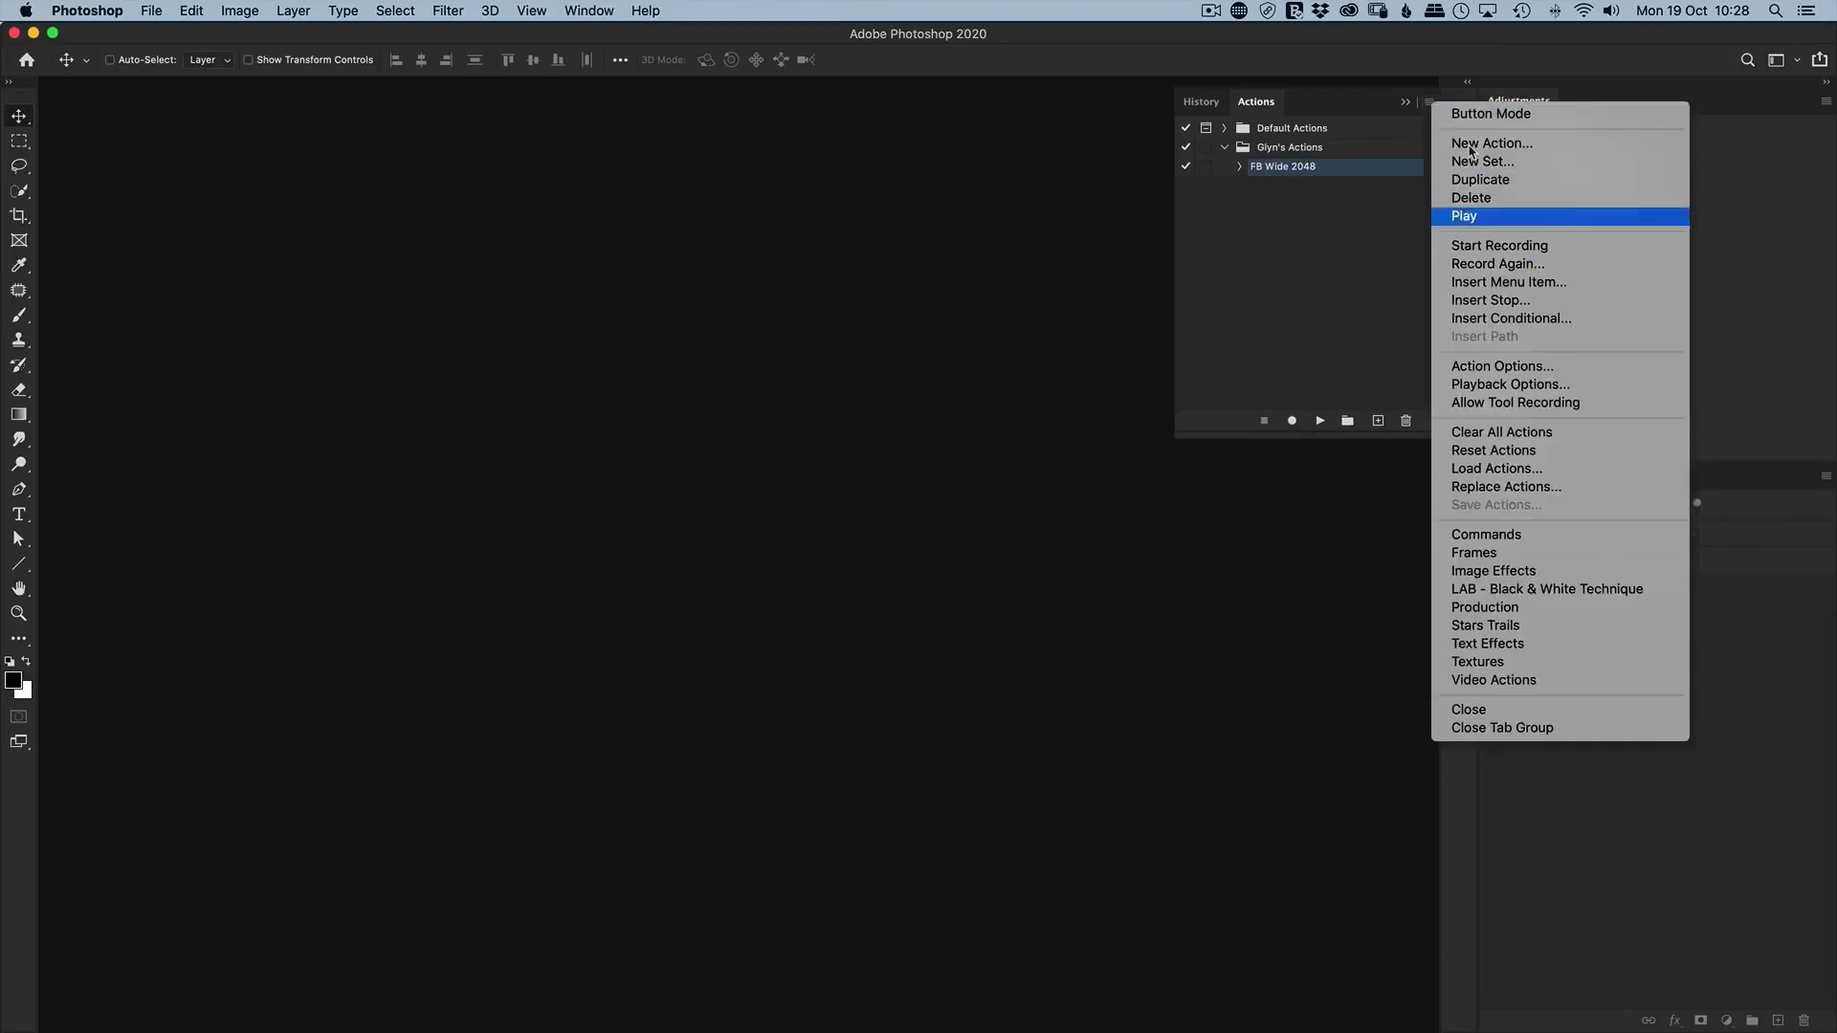
{"action": "left_click", "coordinate": [1503, 115]}
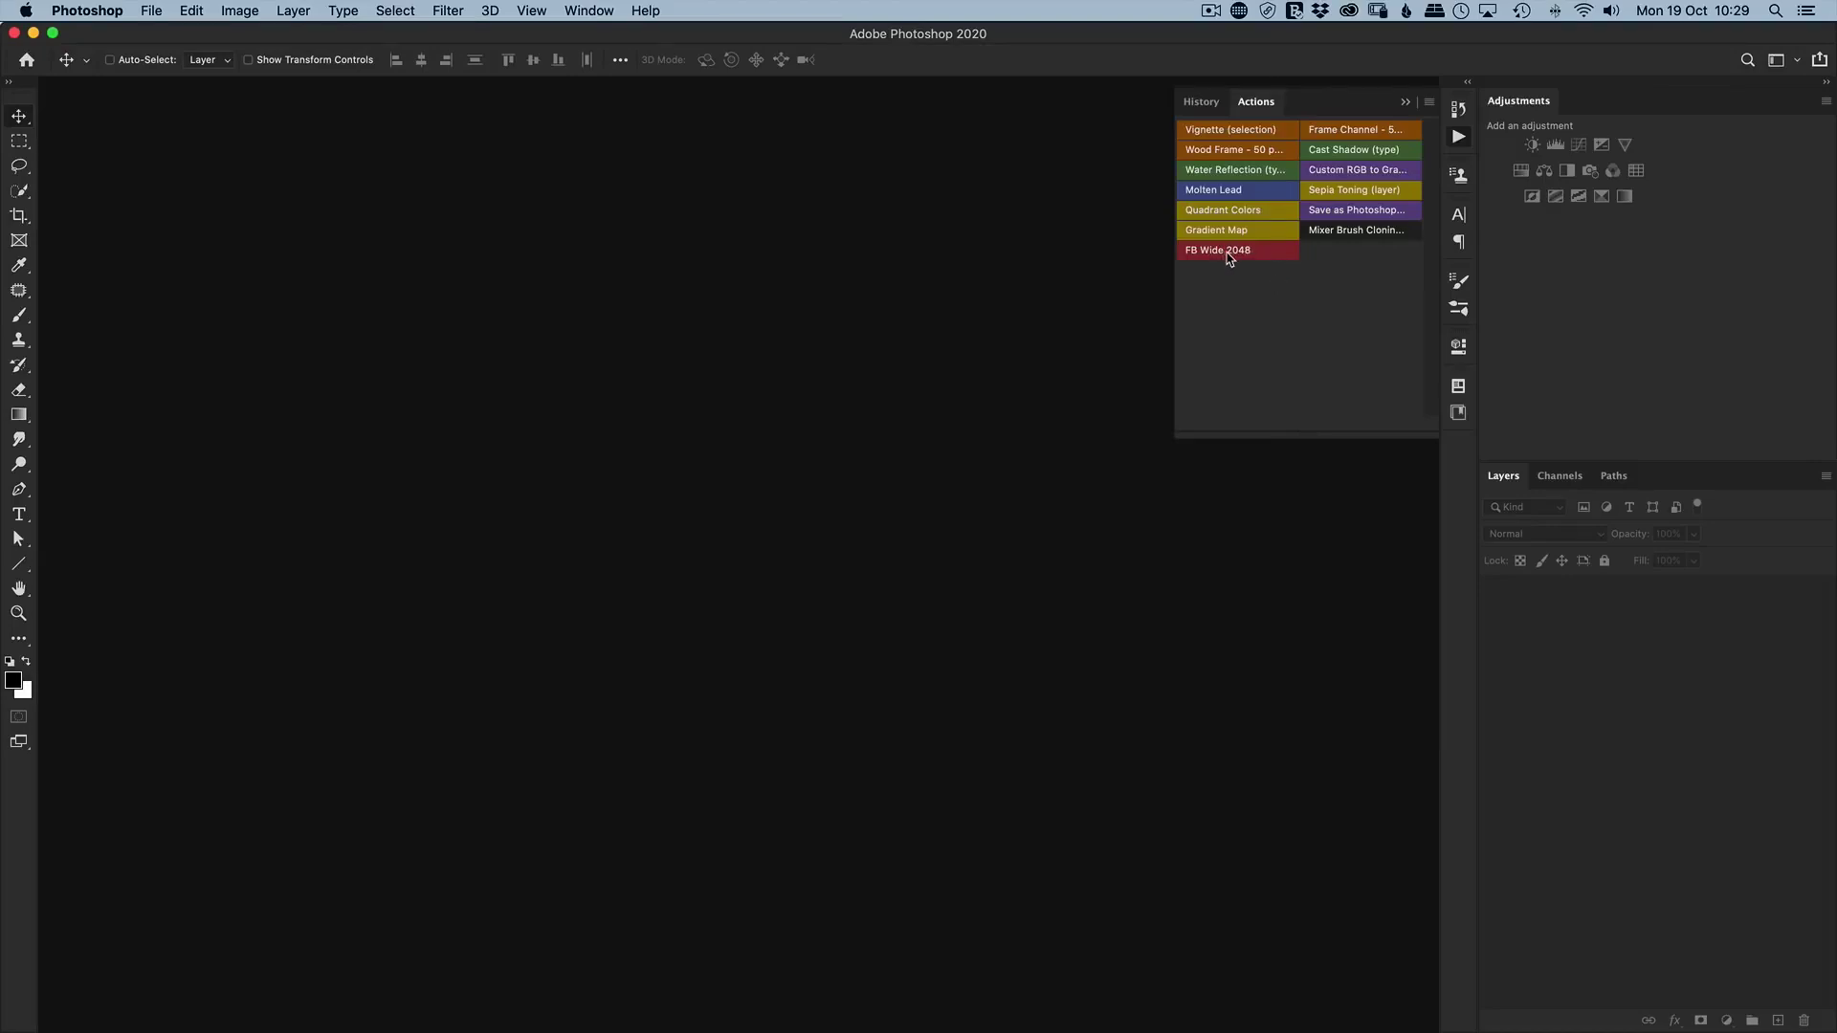
{"action": "left_click", "coordinate": [1429, 103]}
{"action": "left_click", "coordinate": [1464, 117]}
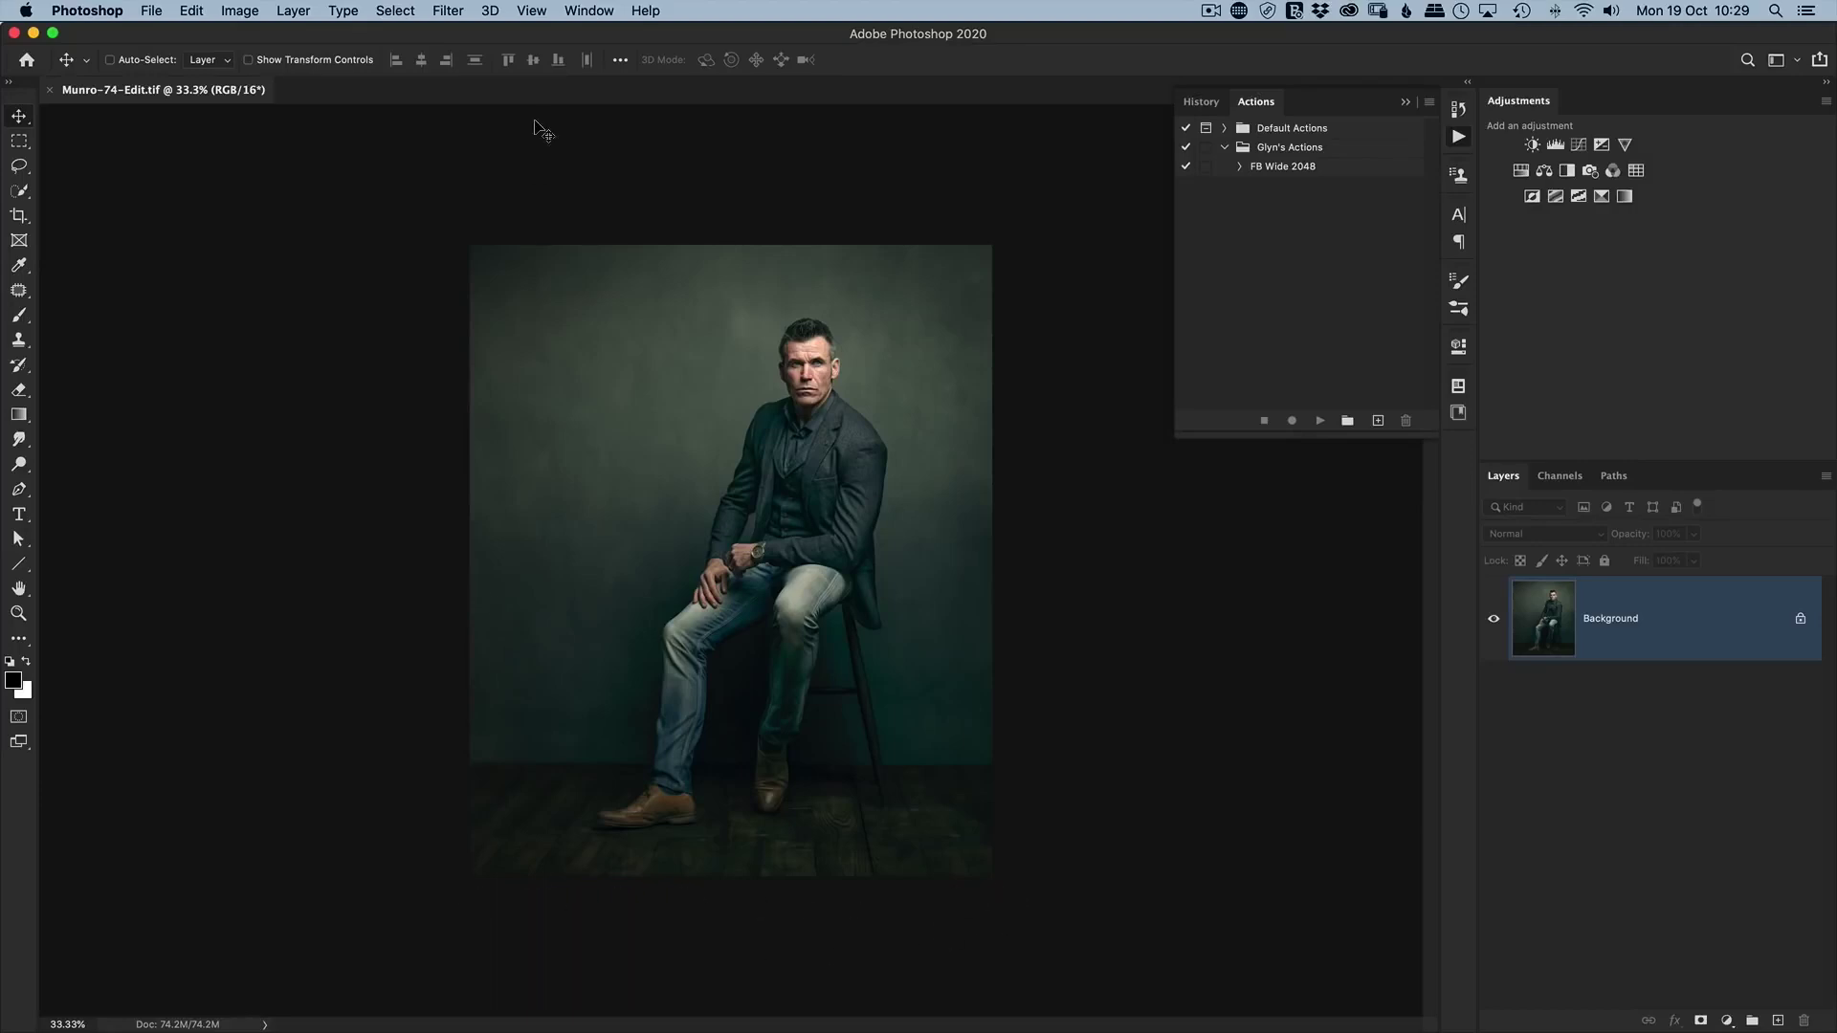
{"action": "left_click", "coordinate": [1278, 170]}
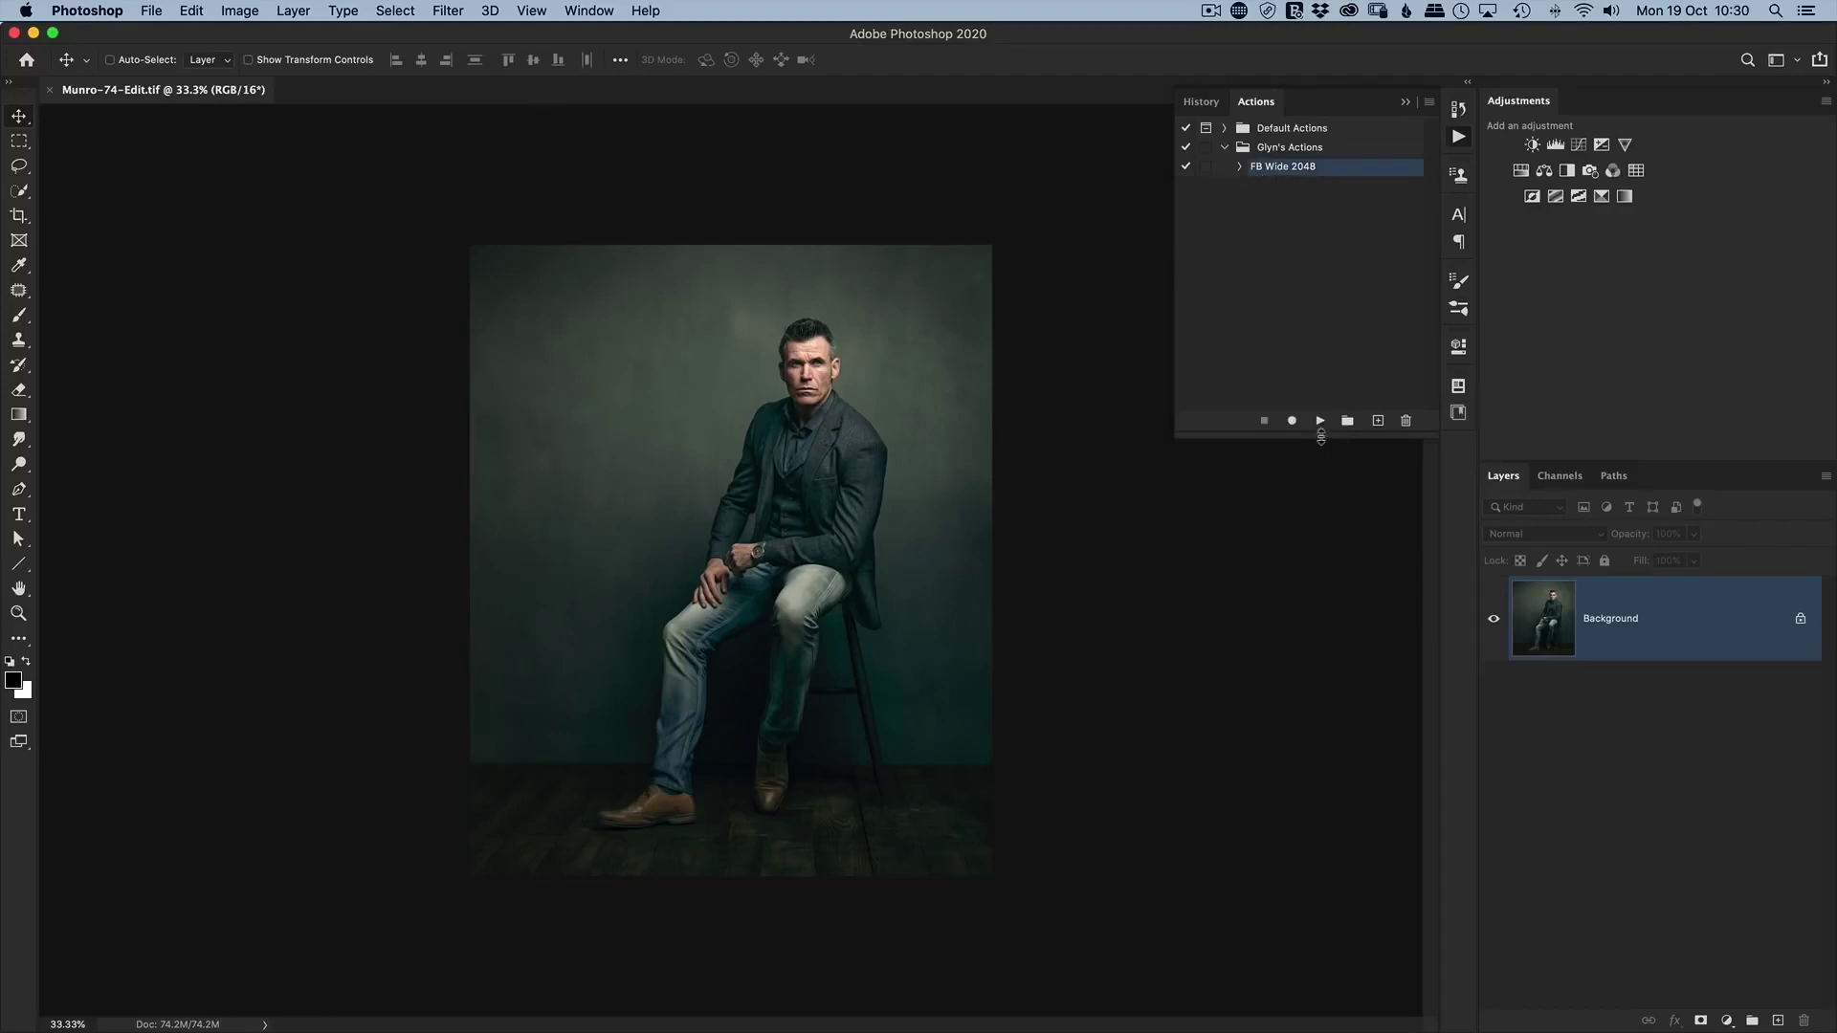
Play FB Wide 2048 on Munro-74-Edit.tif and open the exported Munro-74-Edit.png.
{"action": "left_click", "coordinate": [1319, 422]}
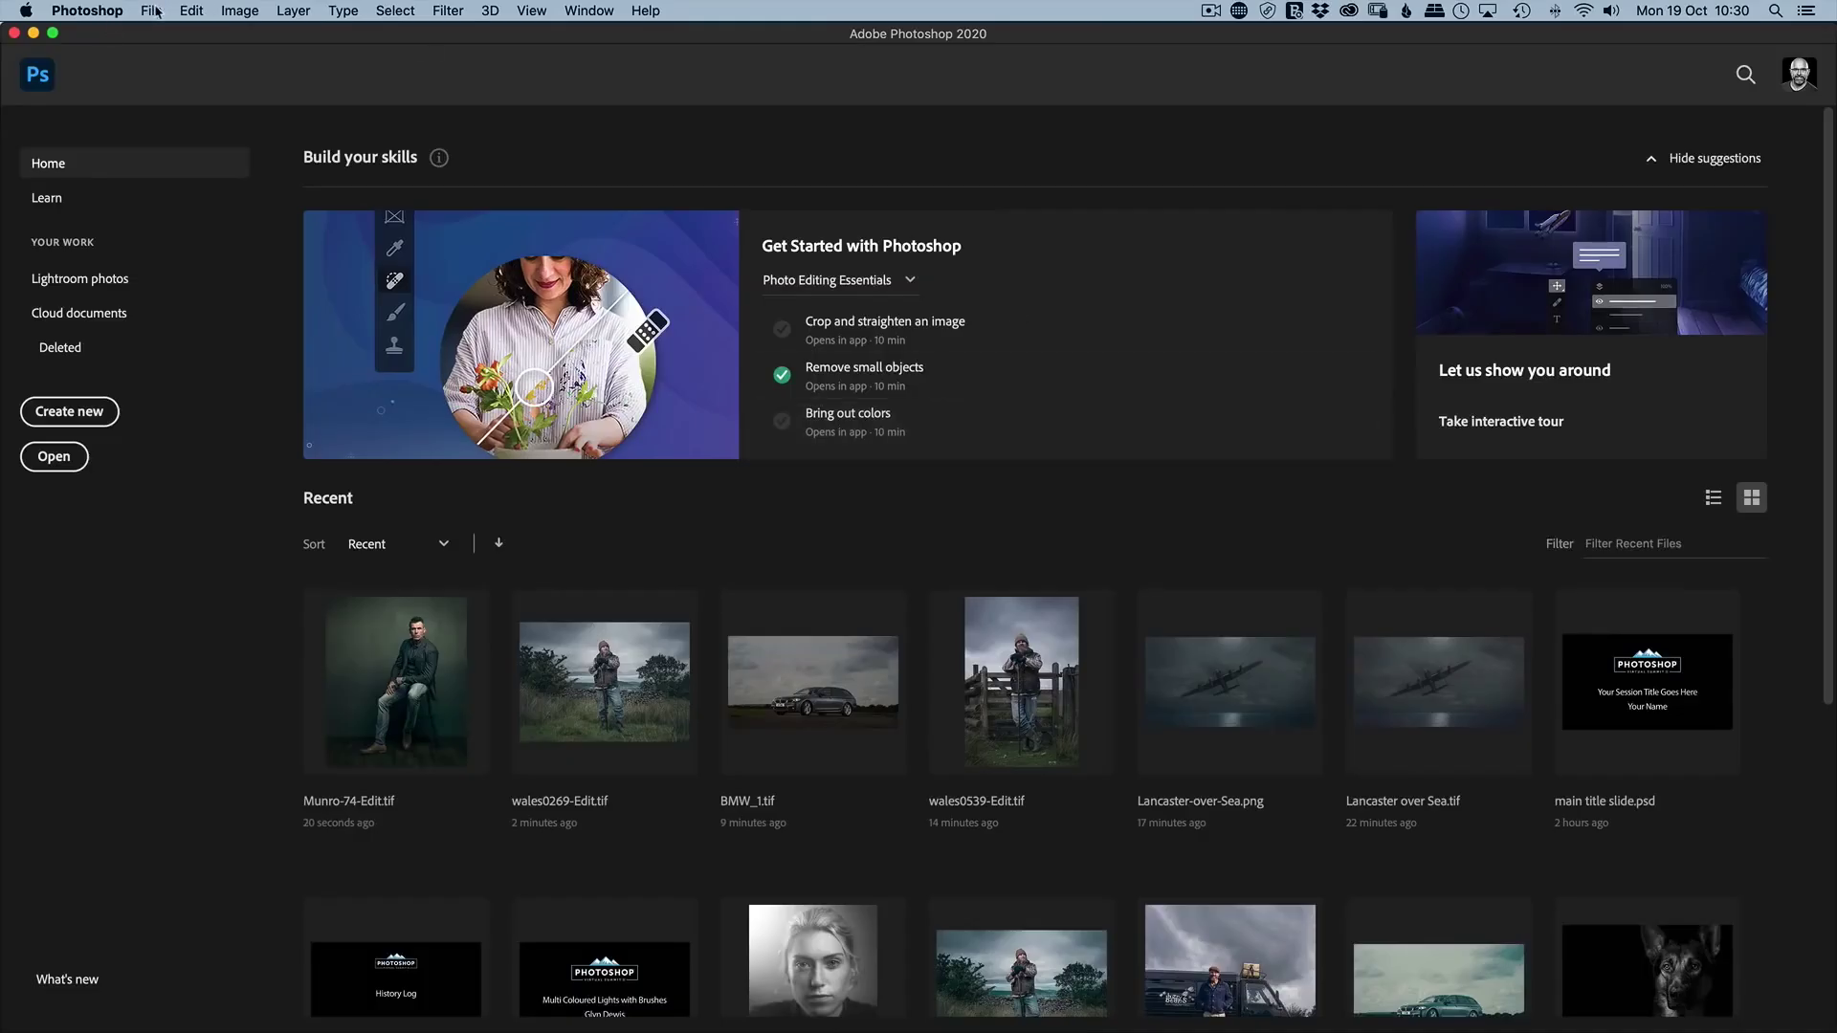
{"action": "left_click", "coordinate": [155, 12]}
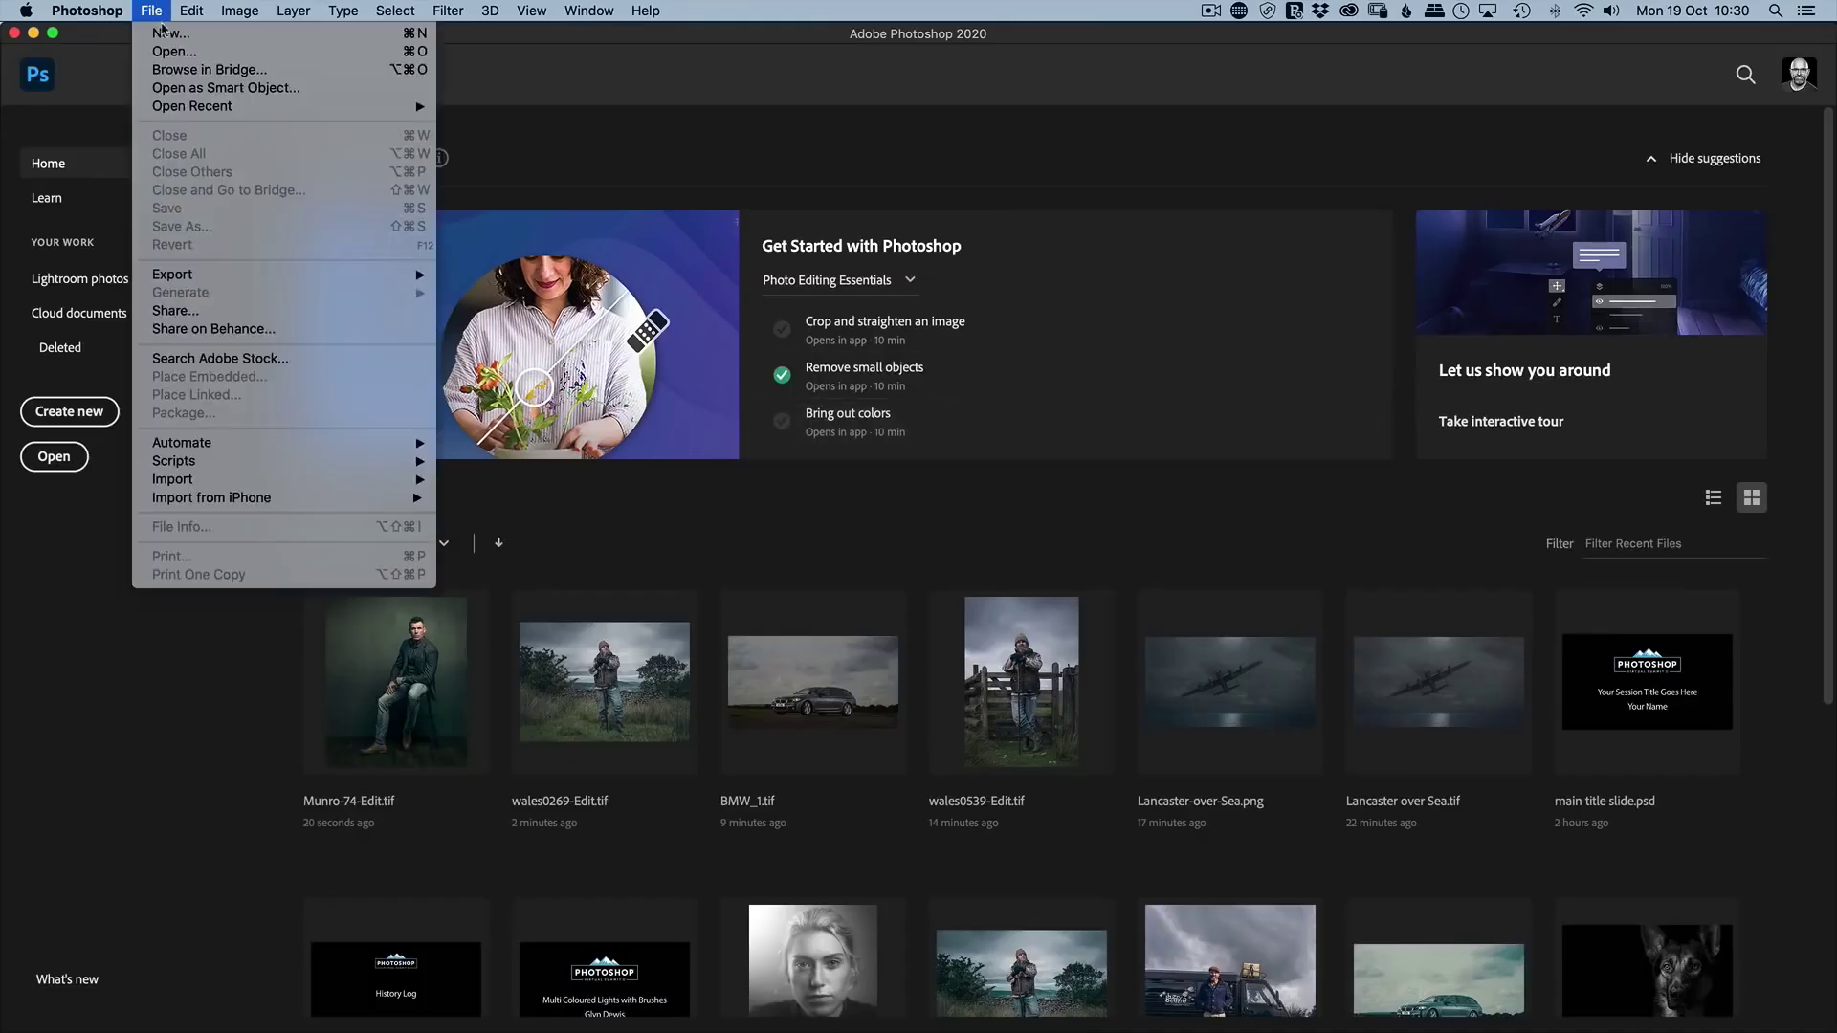
{"action": "left_click", "coordinate": [172, 50]}
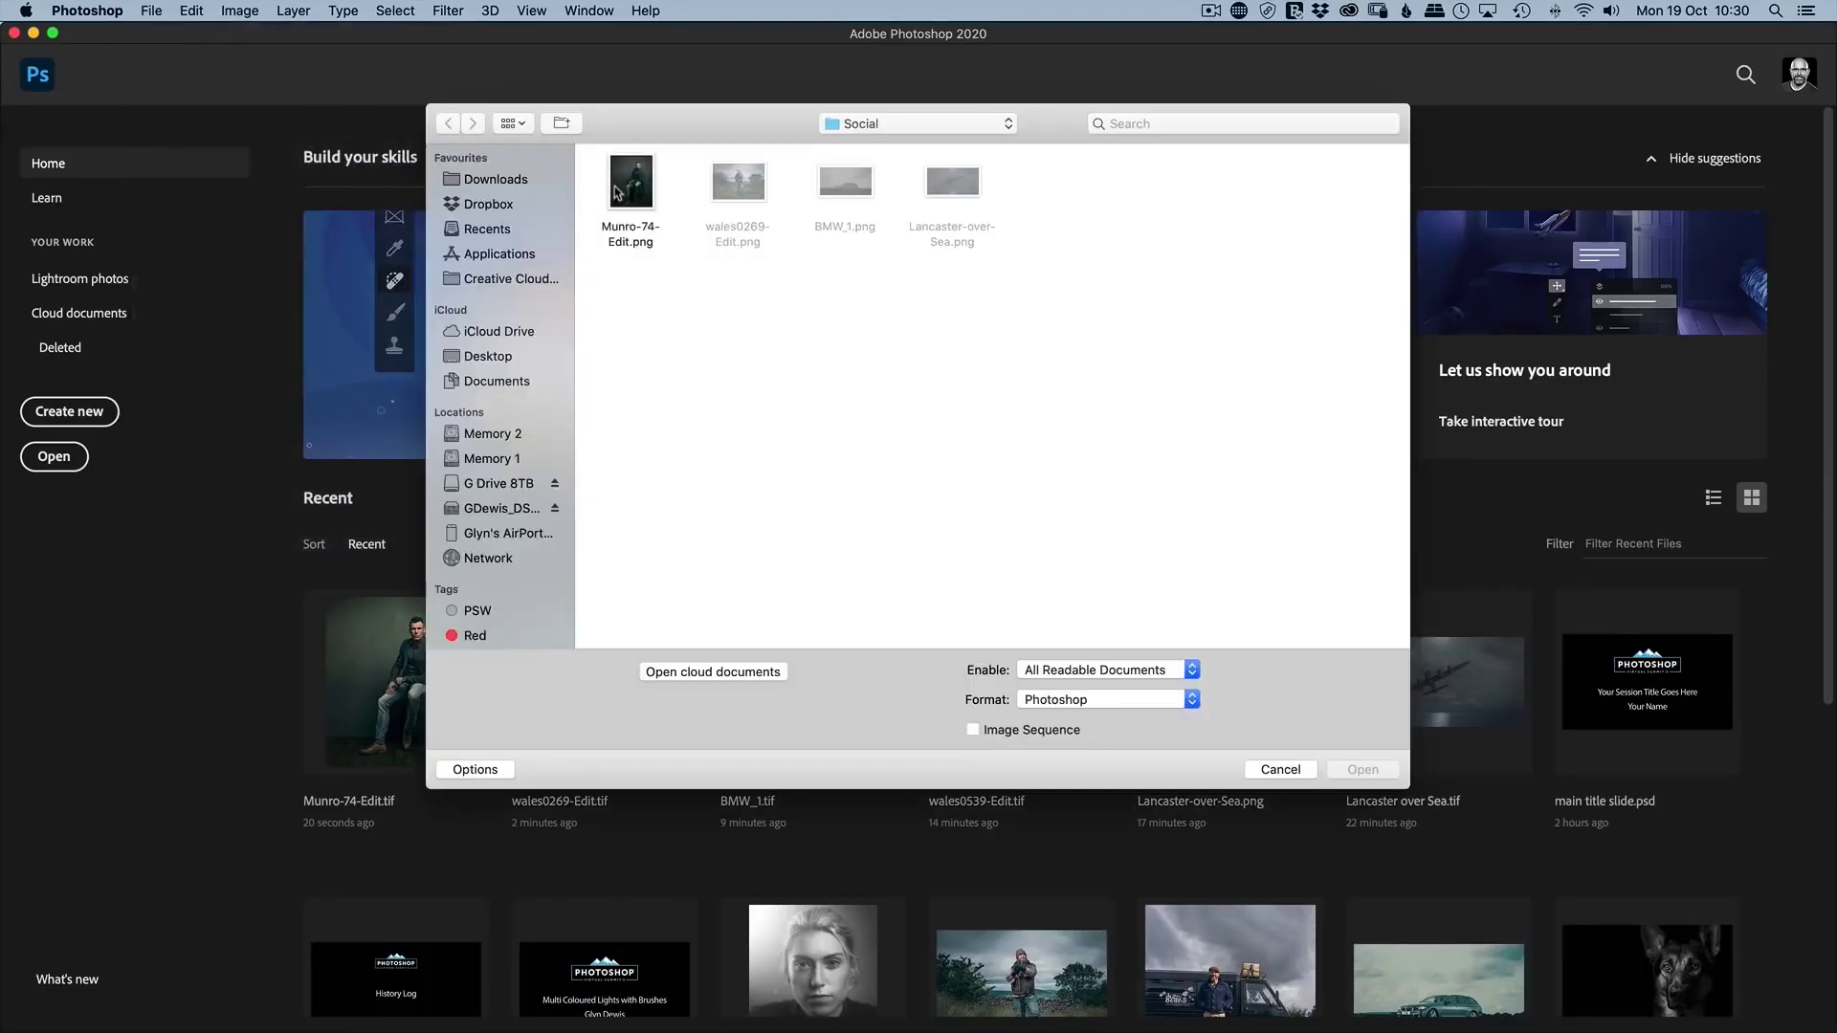
{"action": "double_click", "coordinate": [644, 198]}
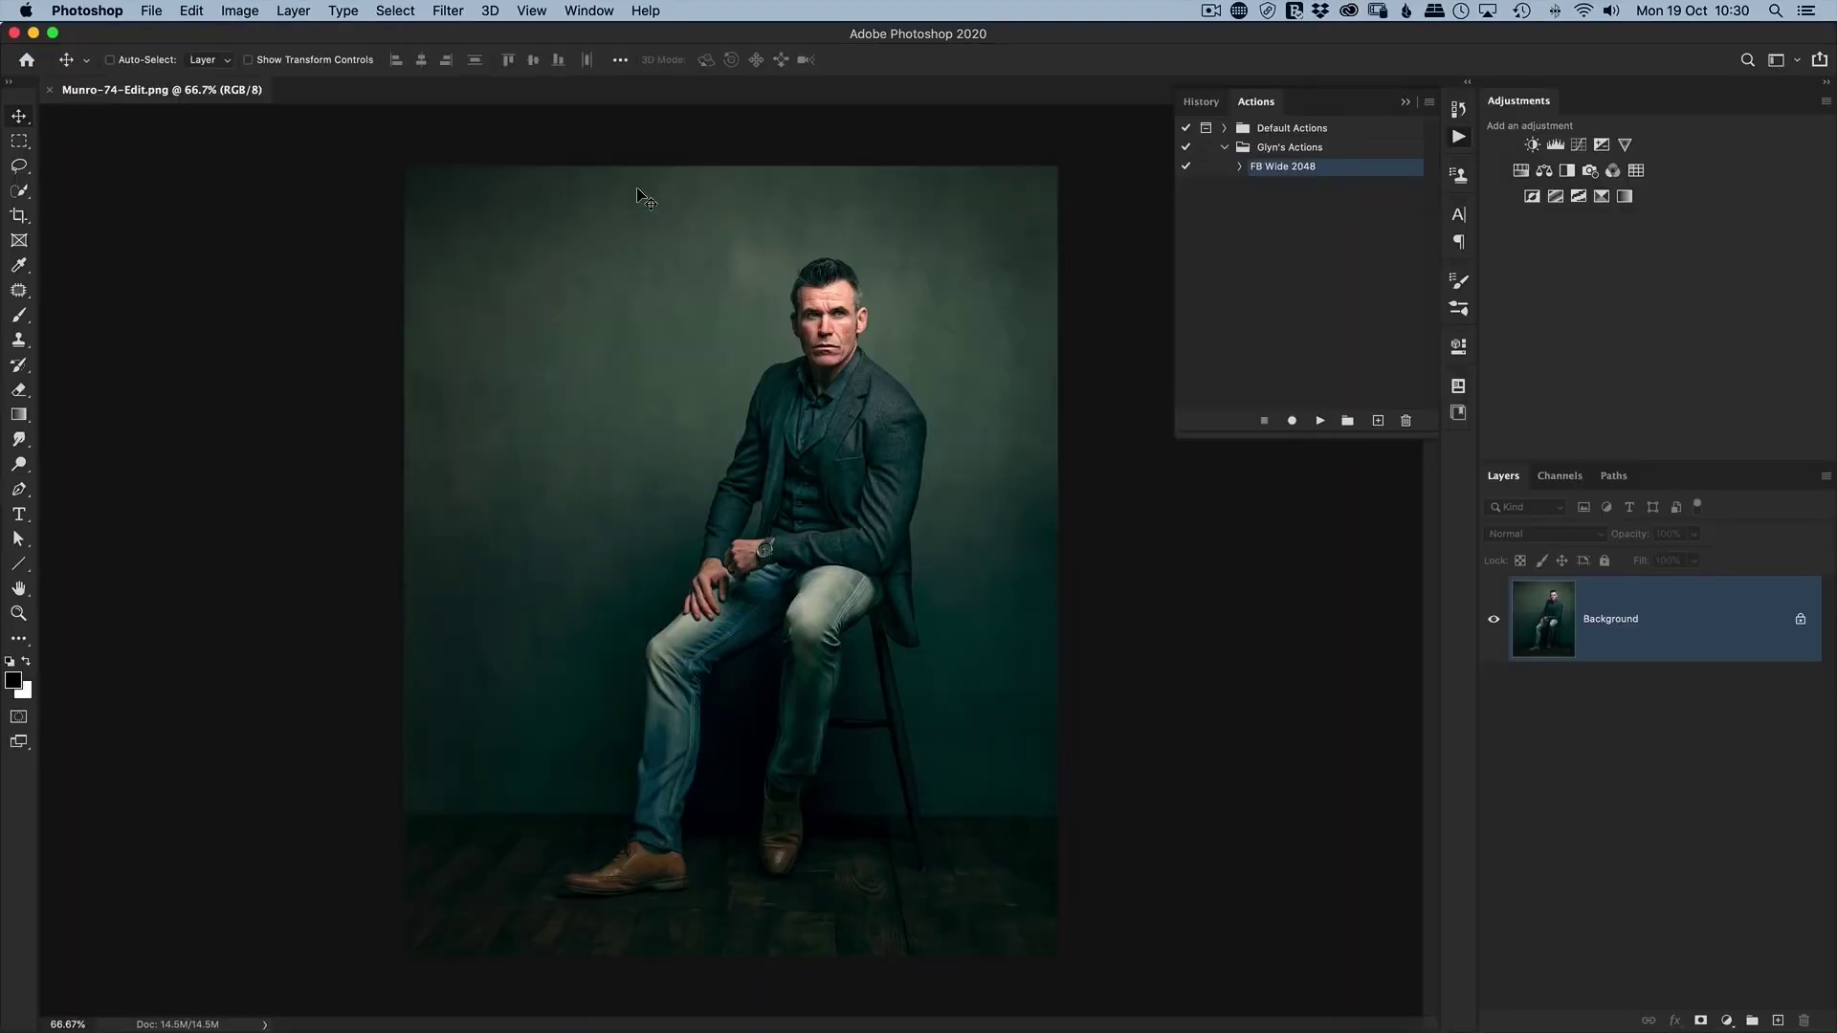
Check that the PNG's Image Size reads 2048 × 2476 px, then cancel.
{"action": "left_click", "coordinate": [241, 11]}
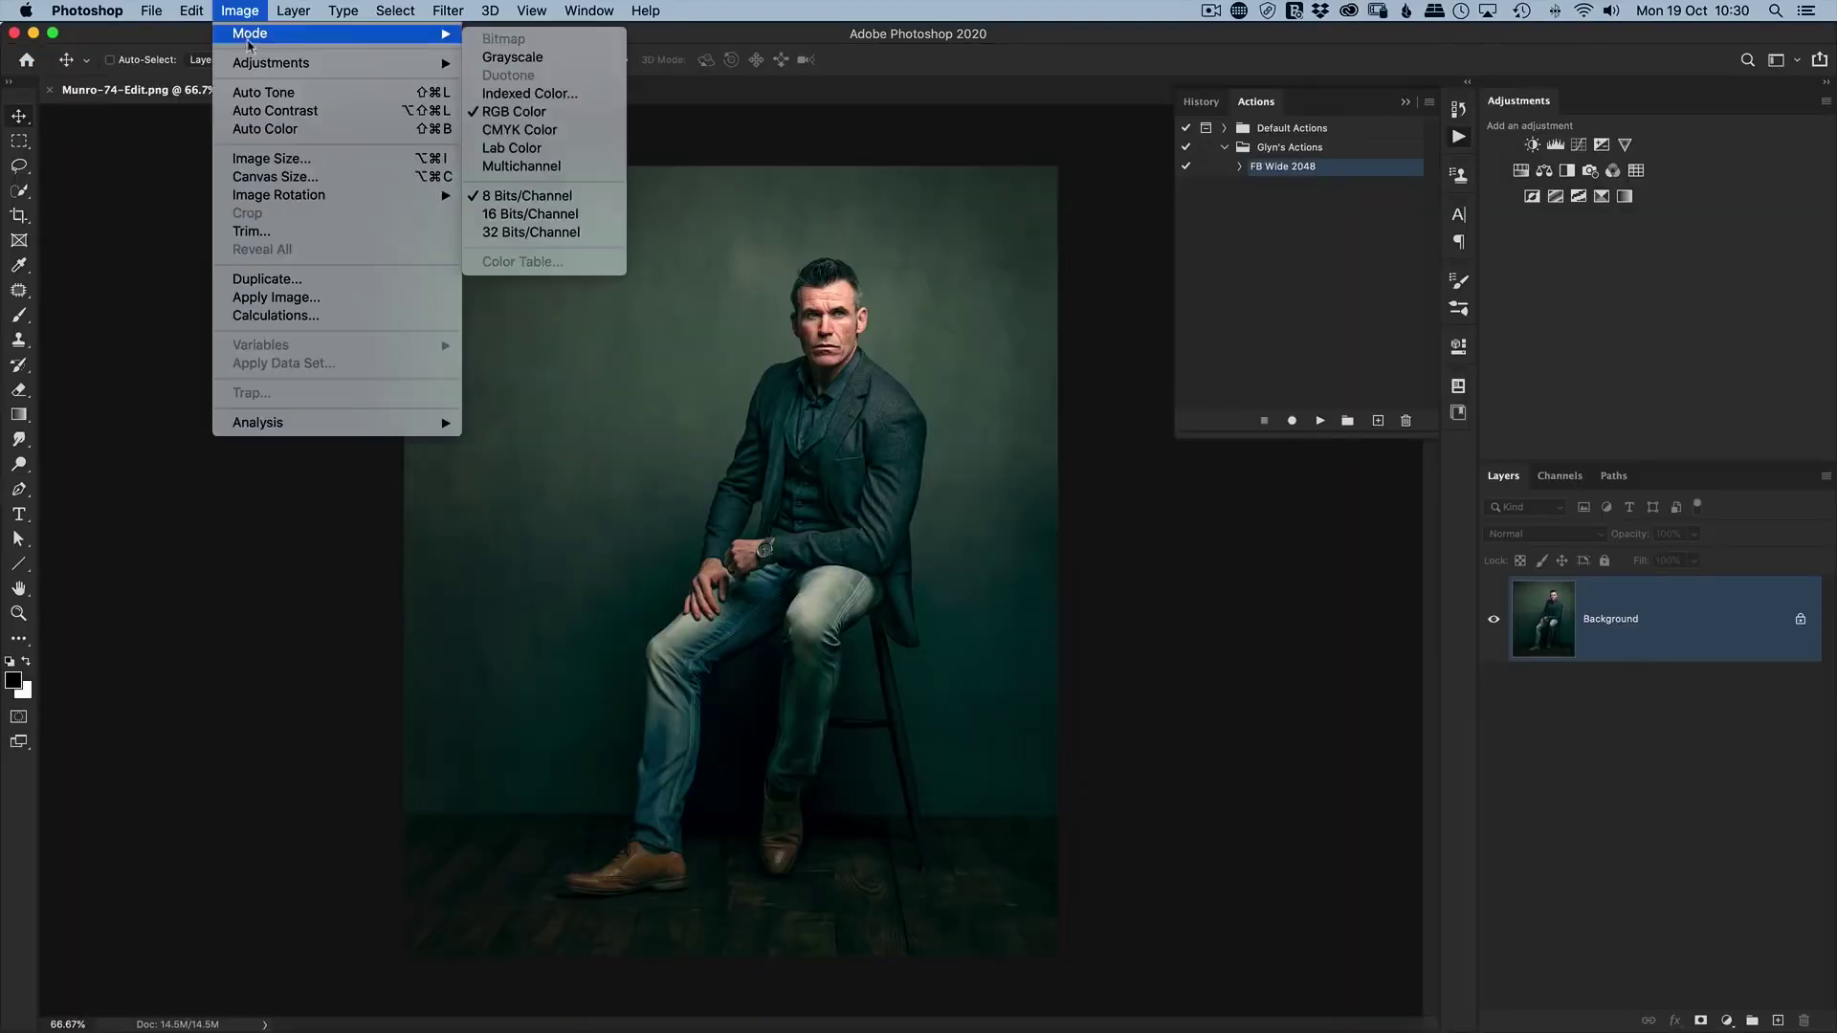
{"action": "left_click", "coordinate": [271, 158]}
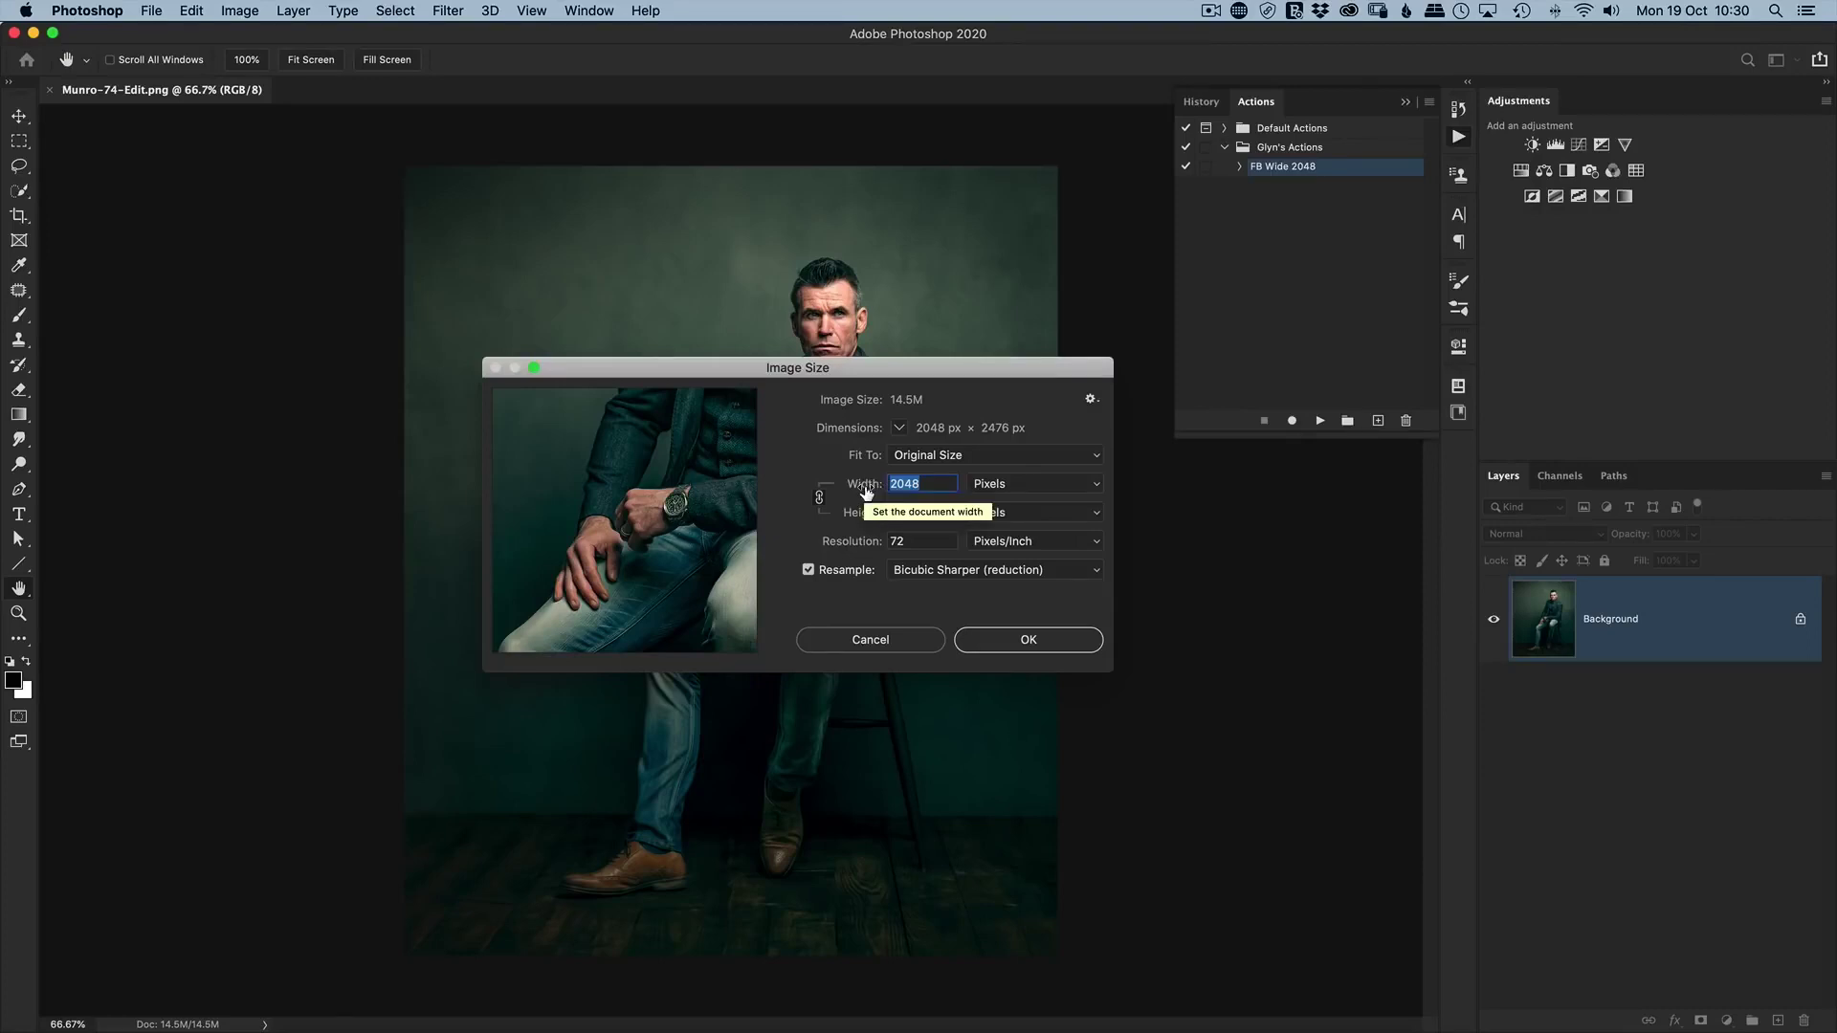
{"action": "left_click", "coordinate": [866, 641]}
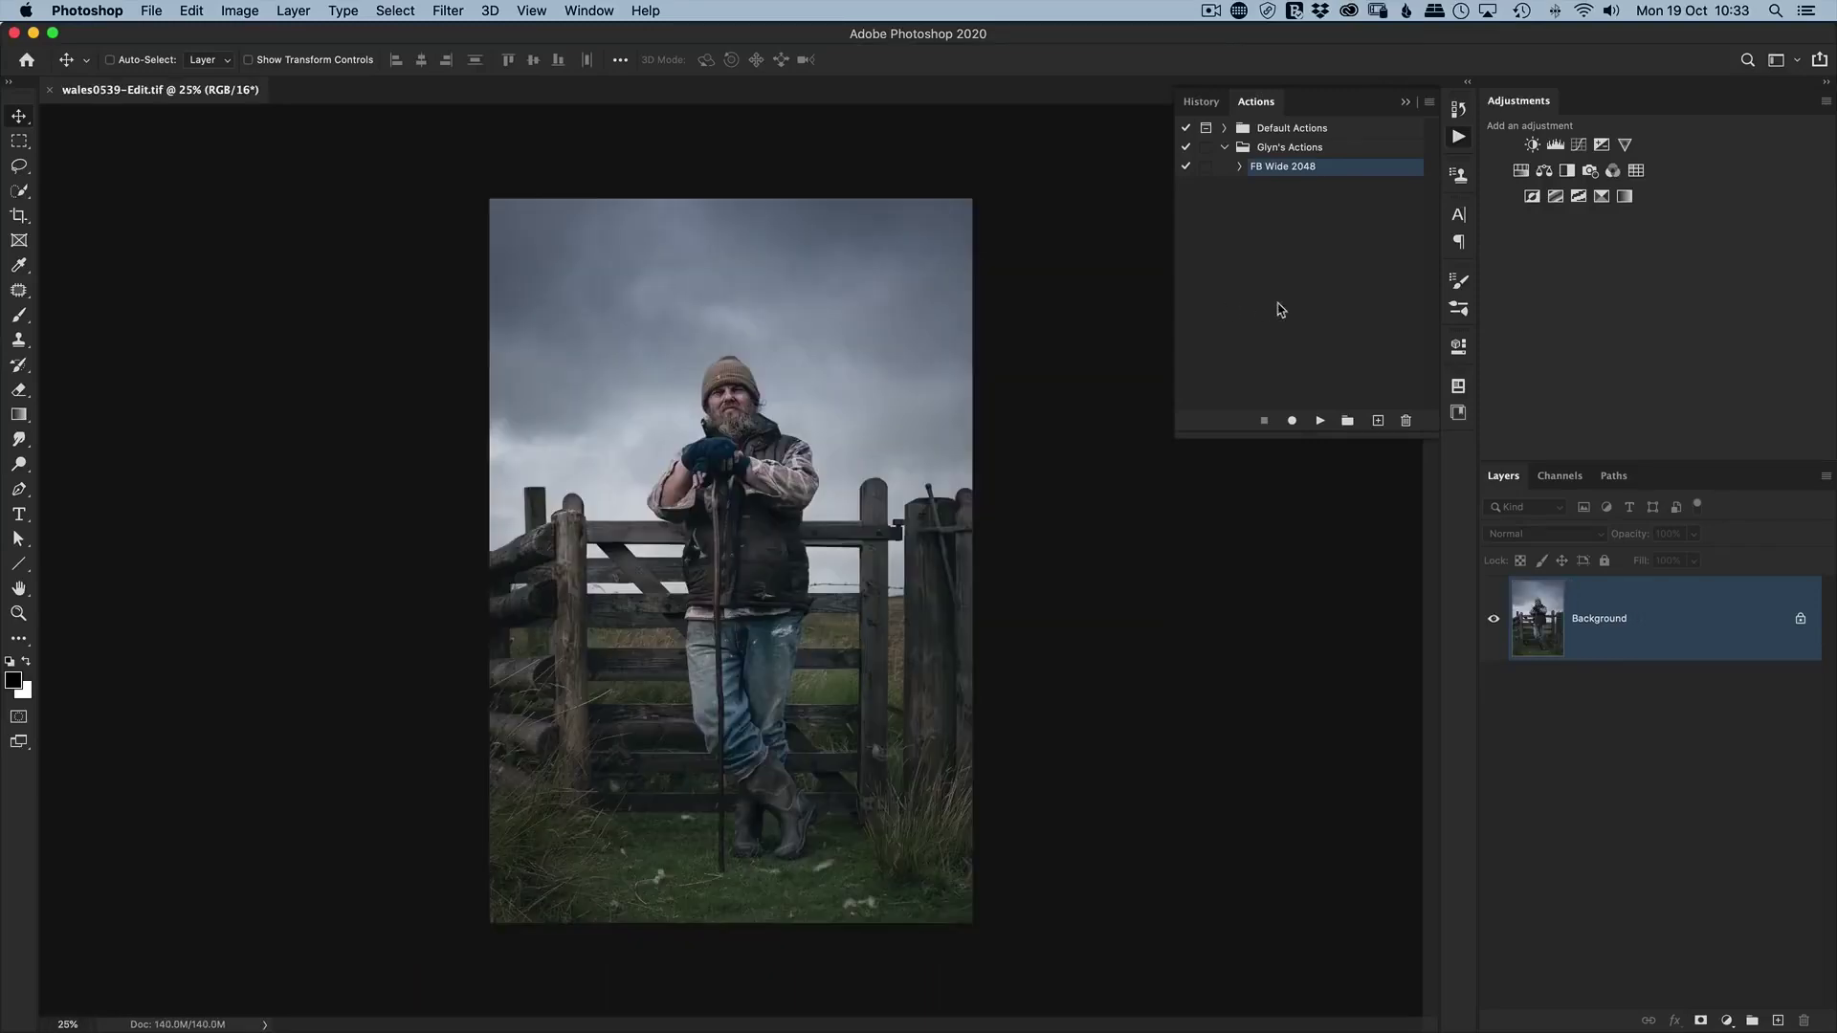
Create a Red-labelled FB Tall 2048 action in Glyn's Actions and begin recording it.
{"action": "left_click", "coordinate": [1377, 421]}
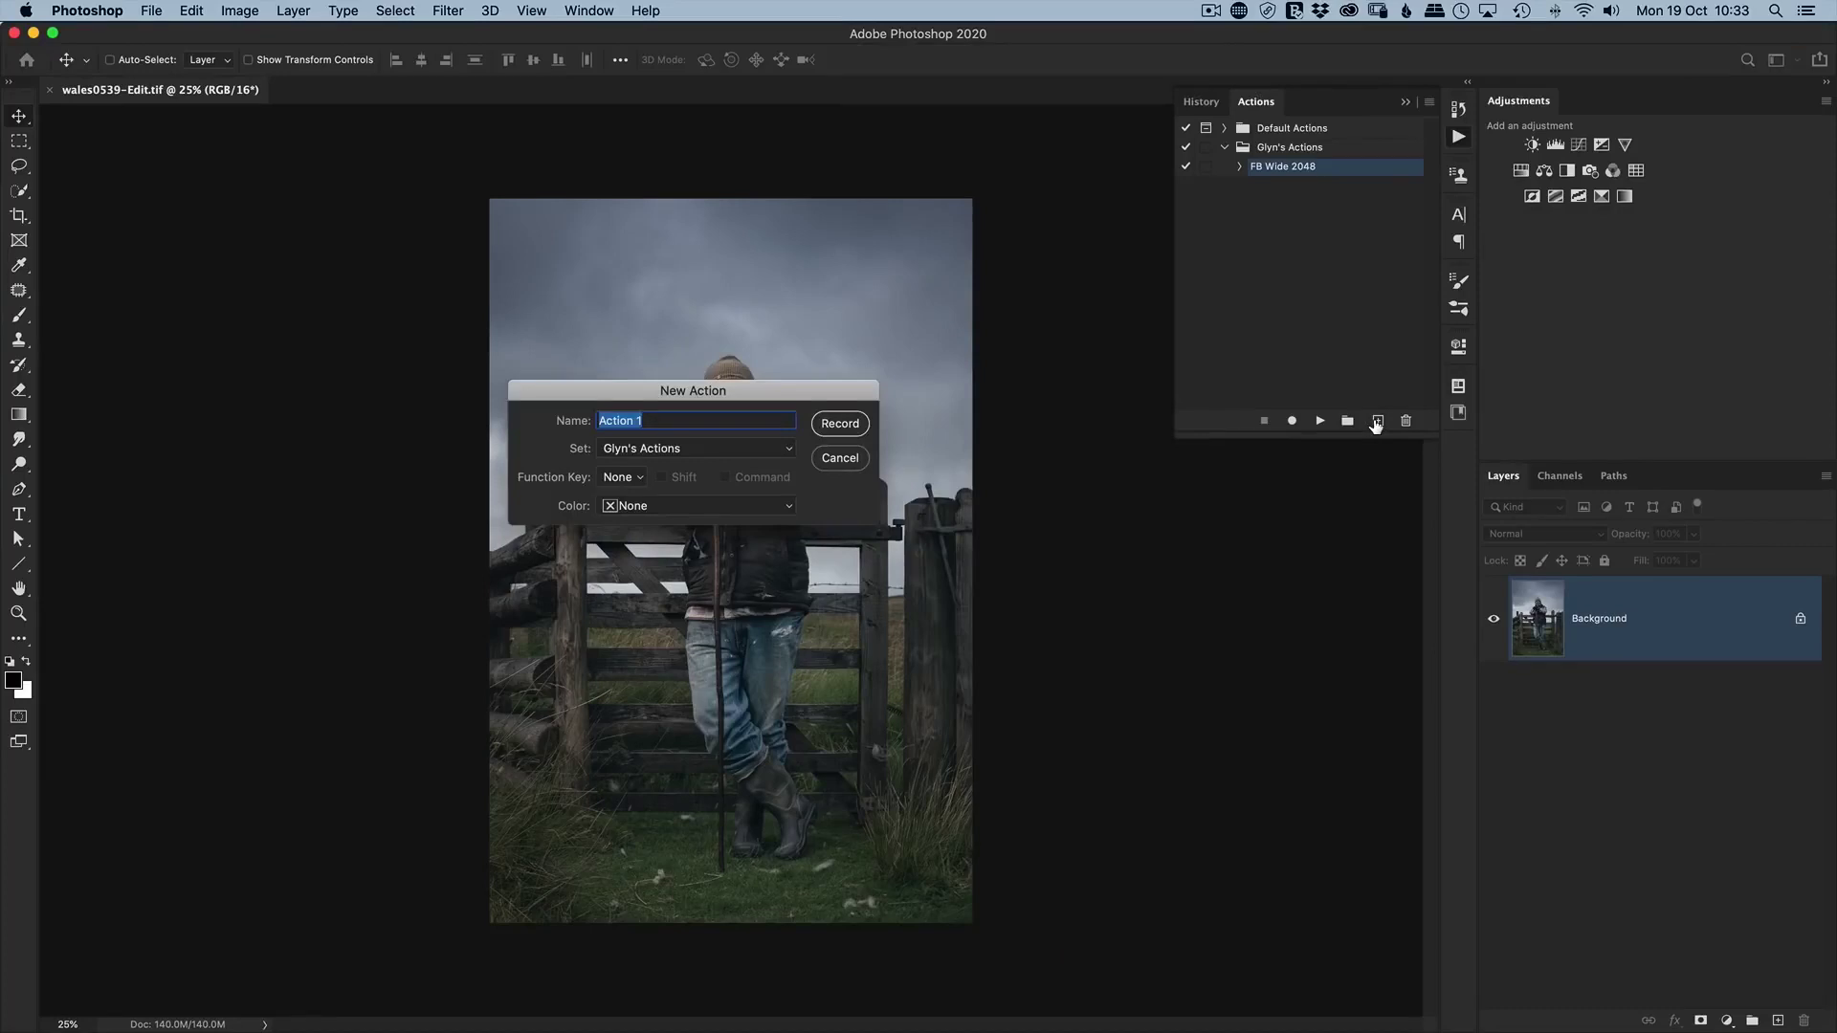
{"action": "type", "text": "FB Tall 2048"}
{"action": "left_click", "coordinate": [632, 507]}
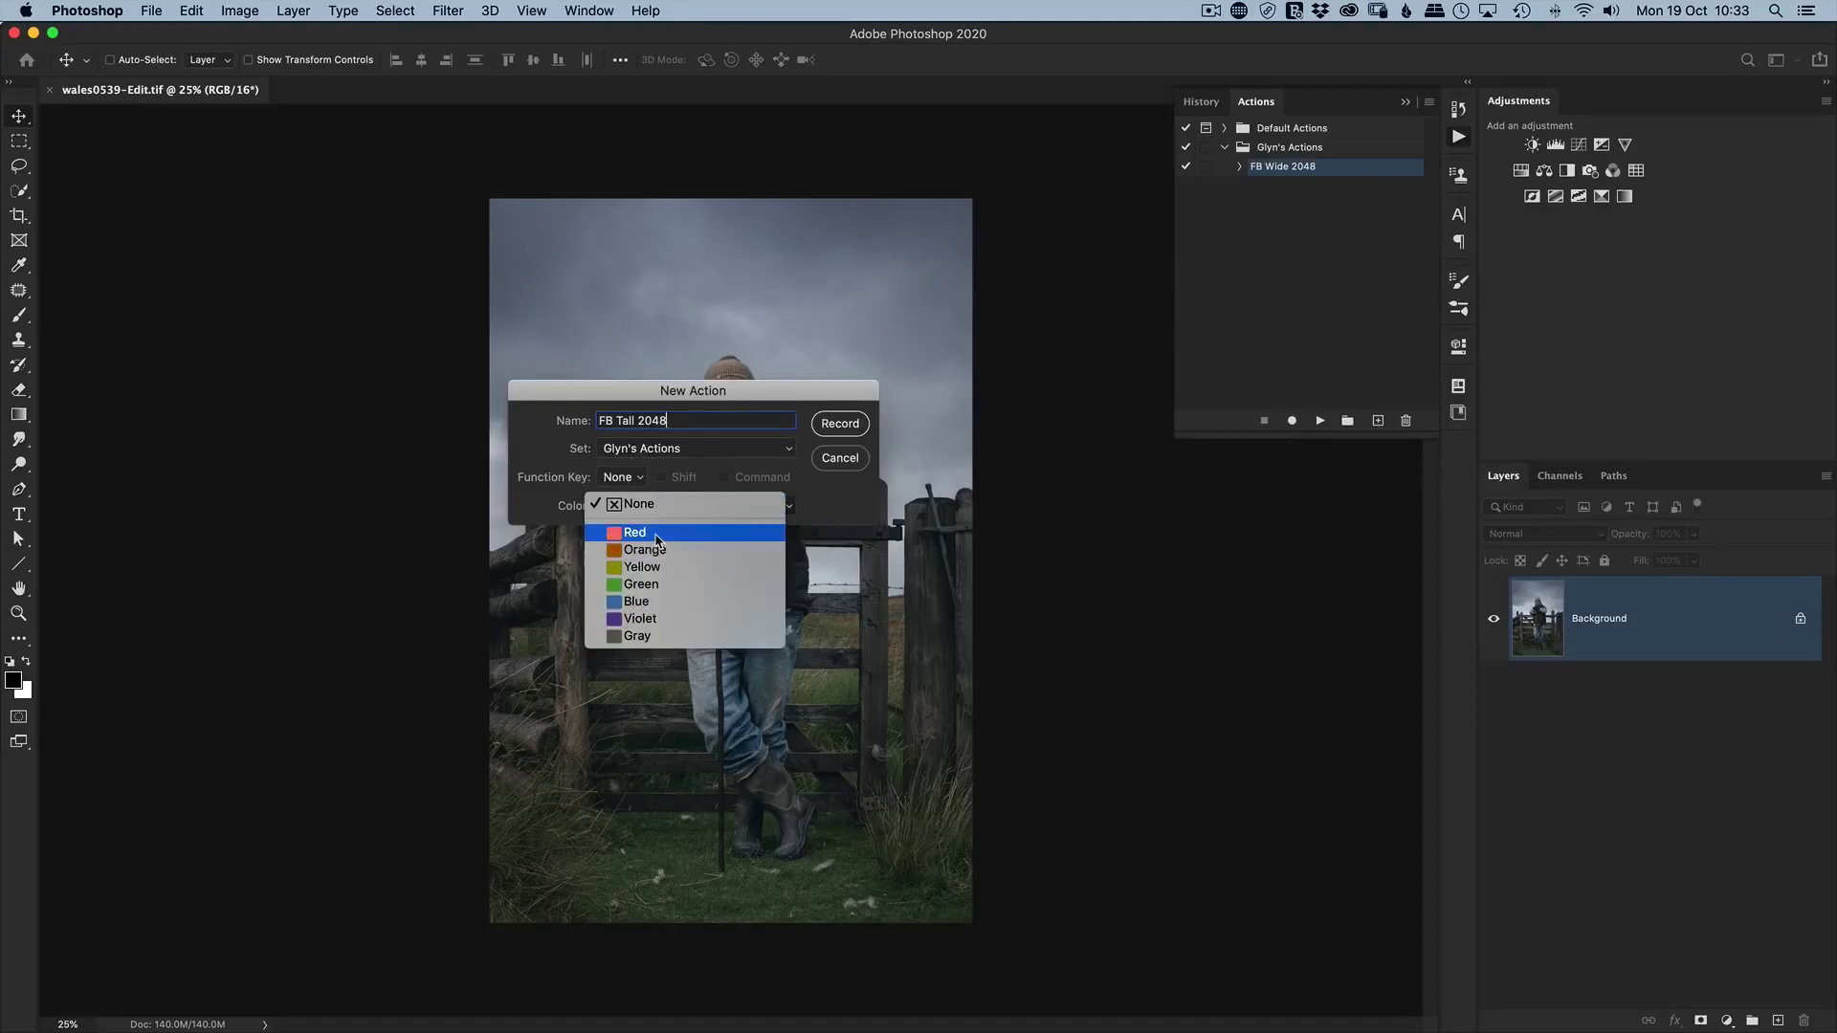
{"action": "left_click", "coordinate": [657, 536]}
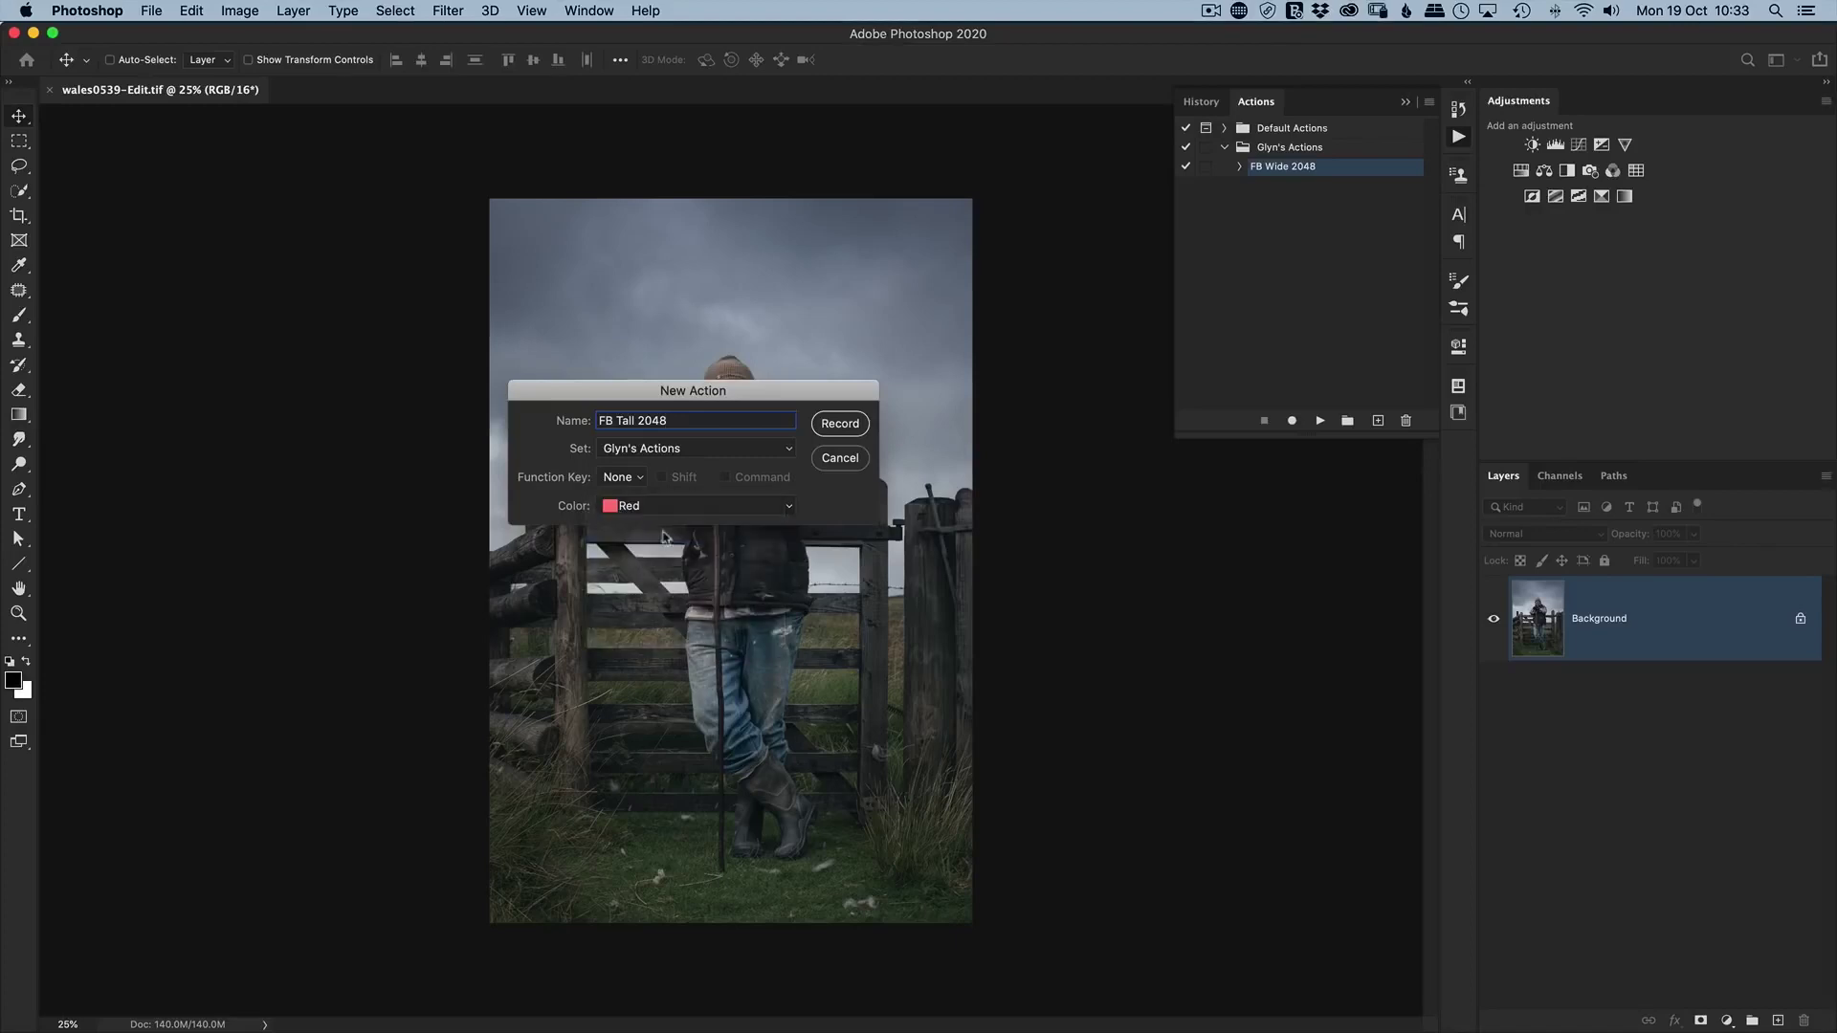
{"action": "left_click", "coordinate": [834, 431]}
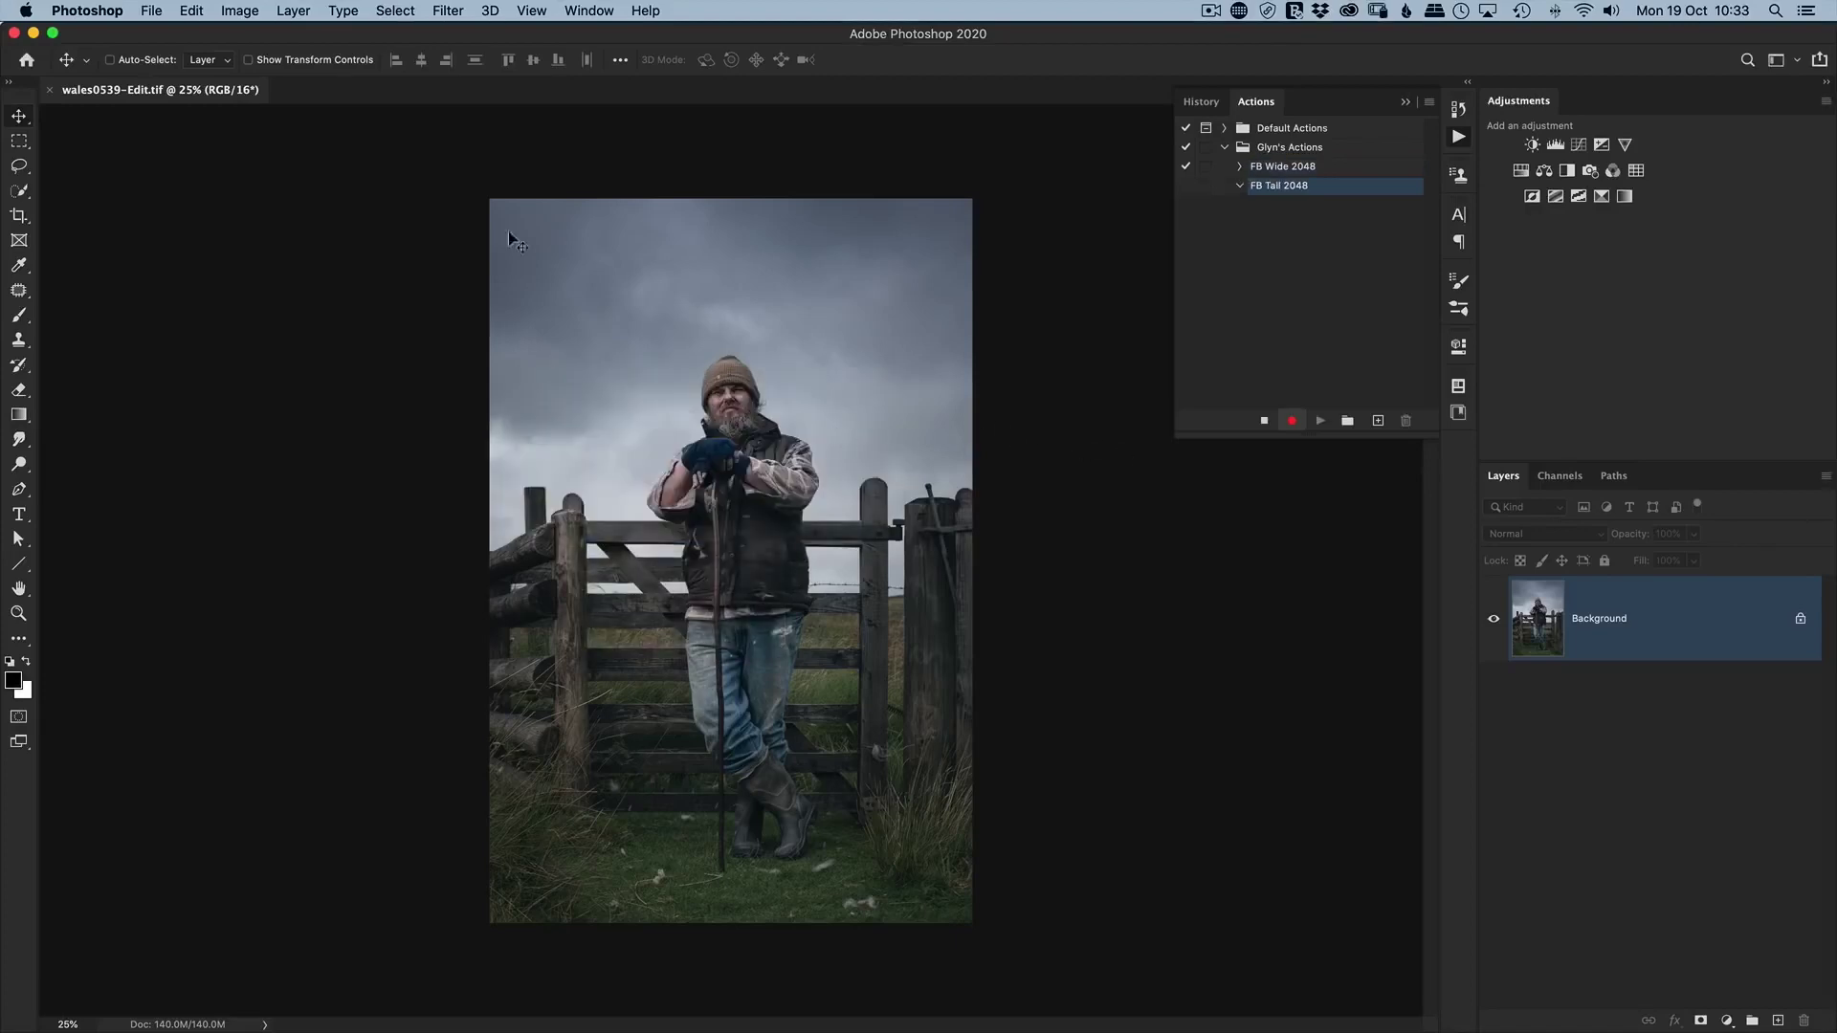
Resize wales0539-Edit.tif to 2048 px tall (1366 px wide) with proportions linked.
{"action": "left_click", "coordinate": [235, 12]}
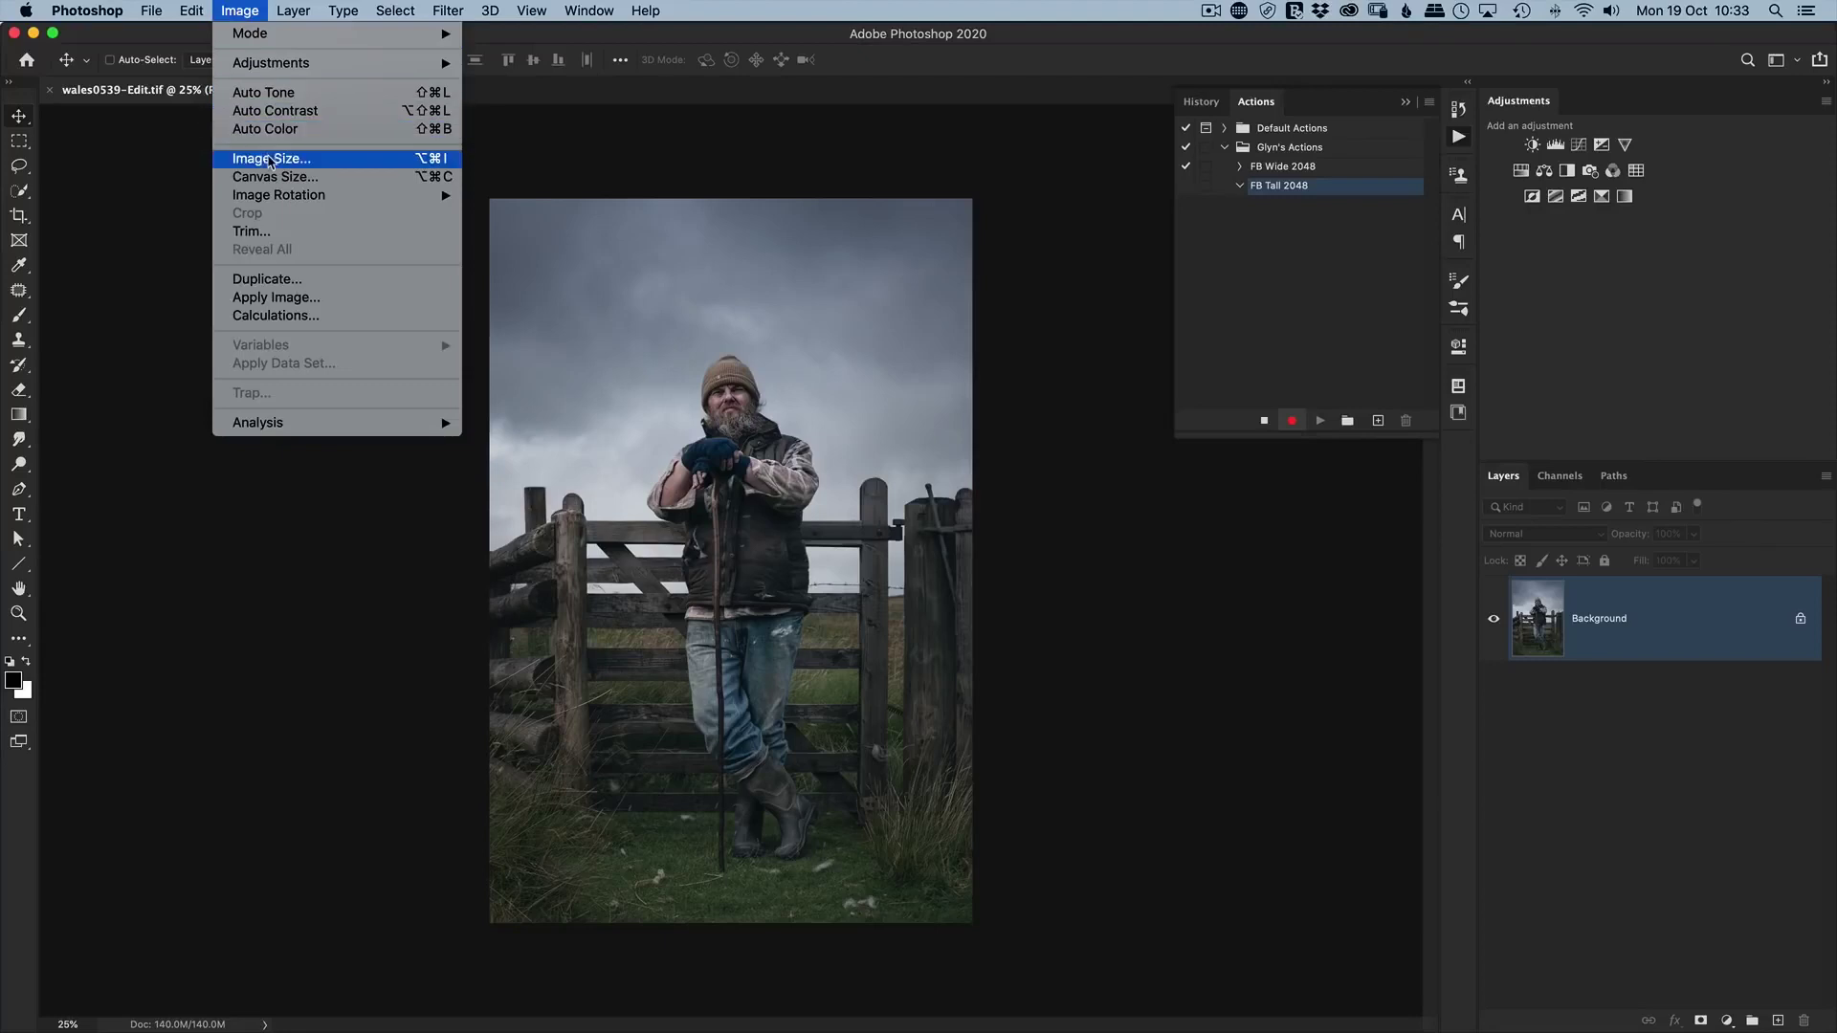
{"action": "left_click", "coordinate": [269, 160]}
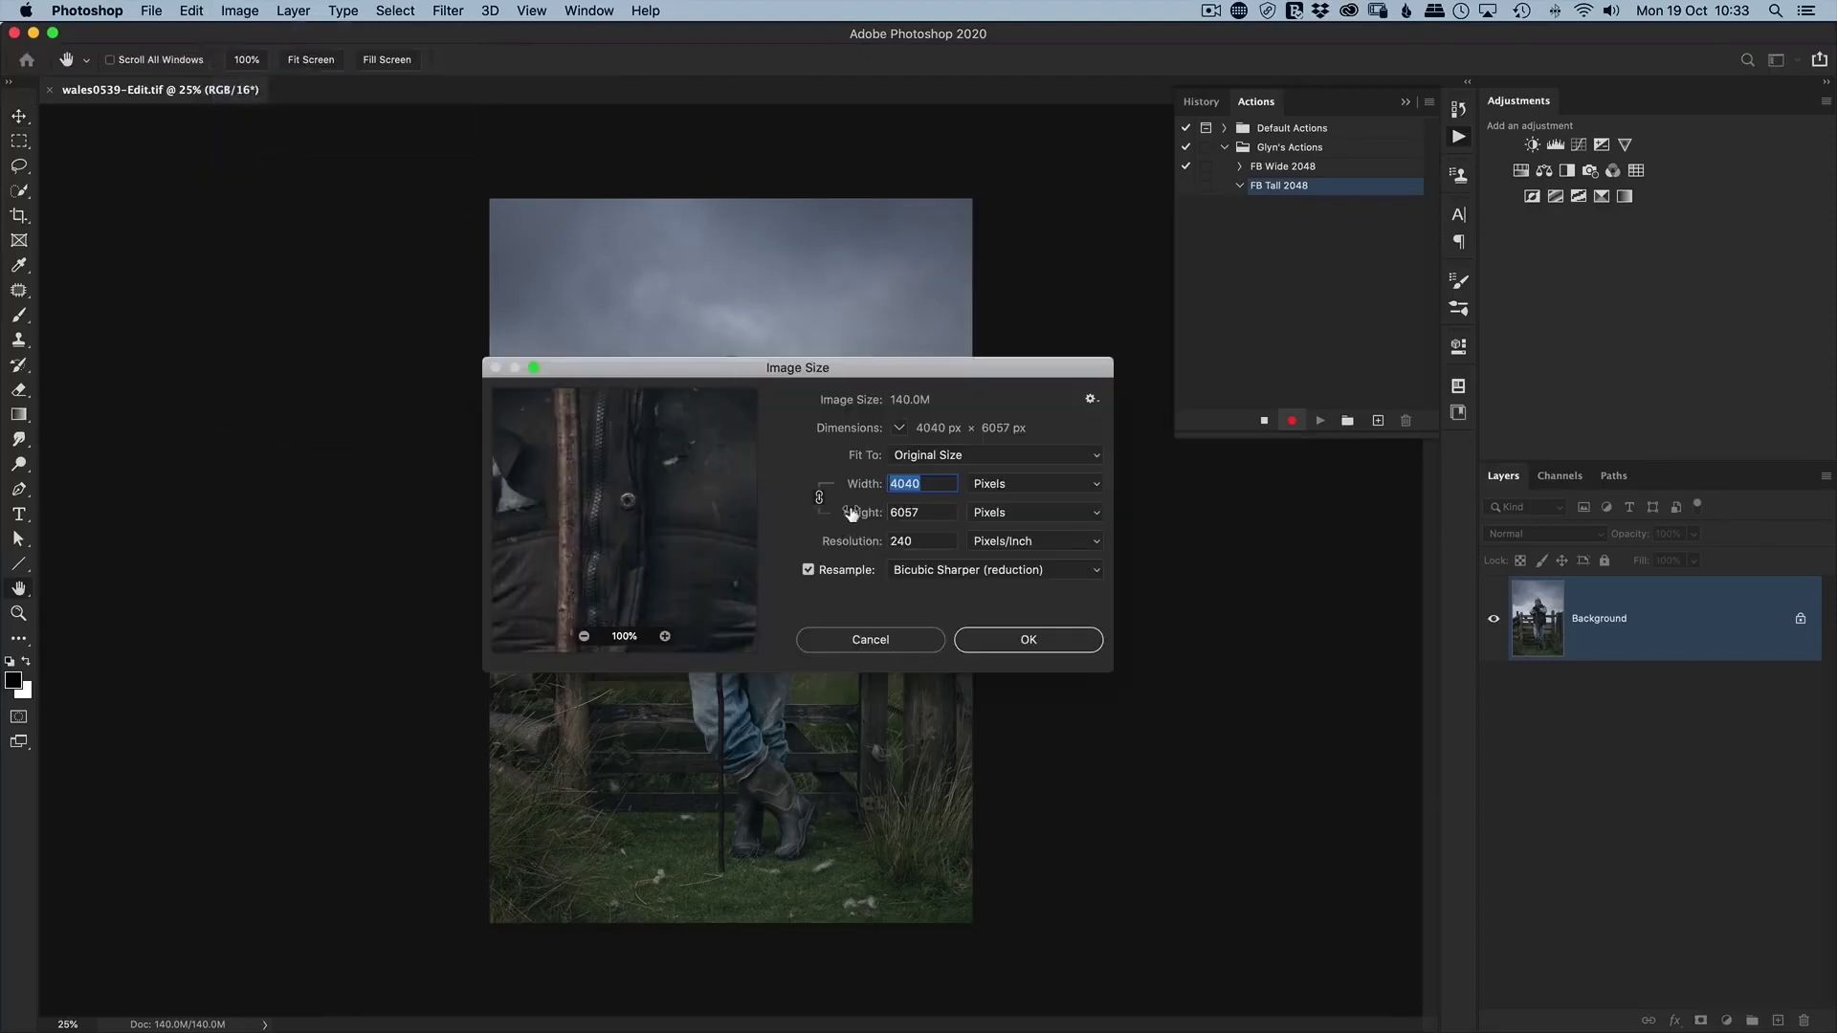
{"action": "left_click", "coordinate": [918, 513]}
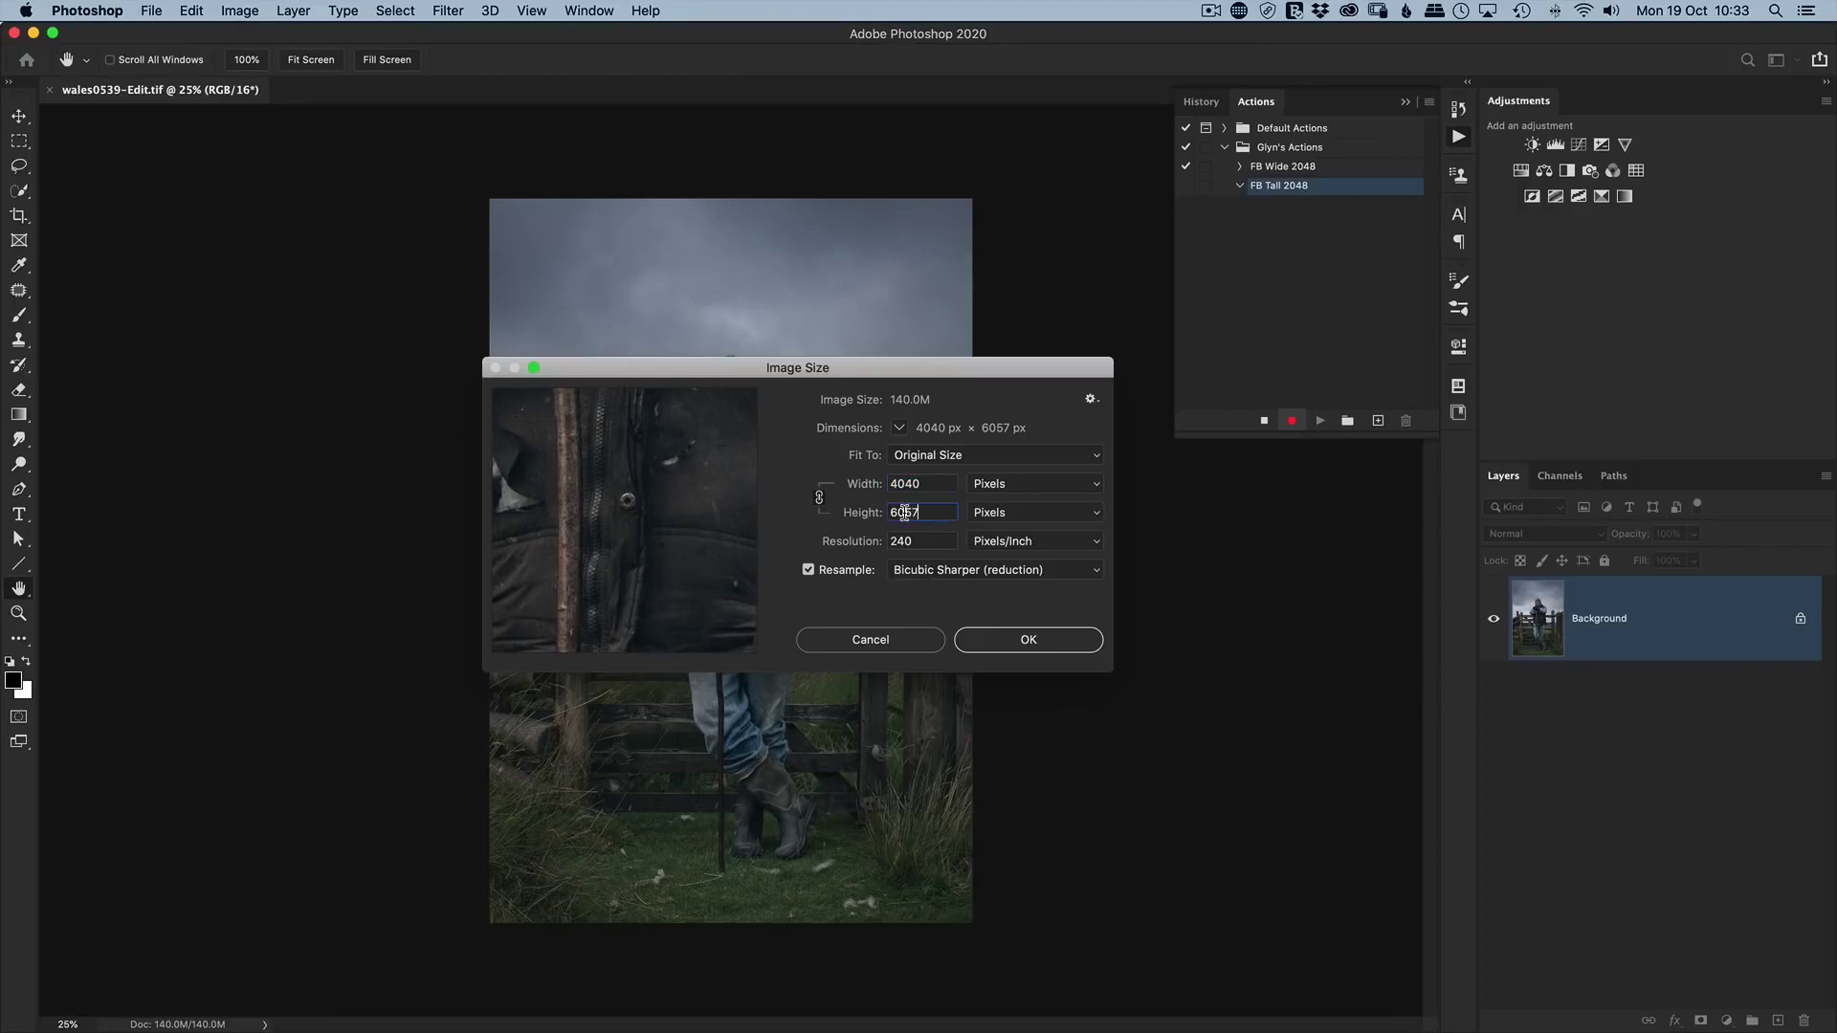
{"action": "double_click", "coordinate": [904, 513]}
{"action": "type", "text": "2048"}
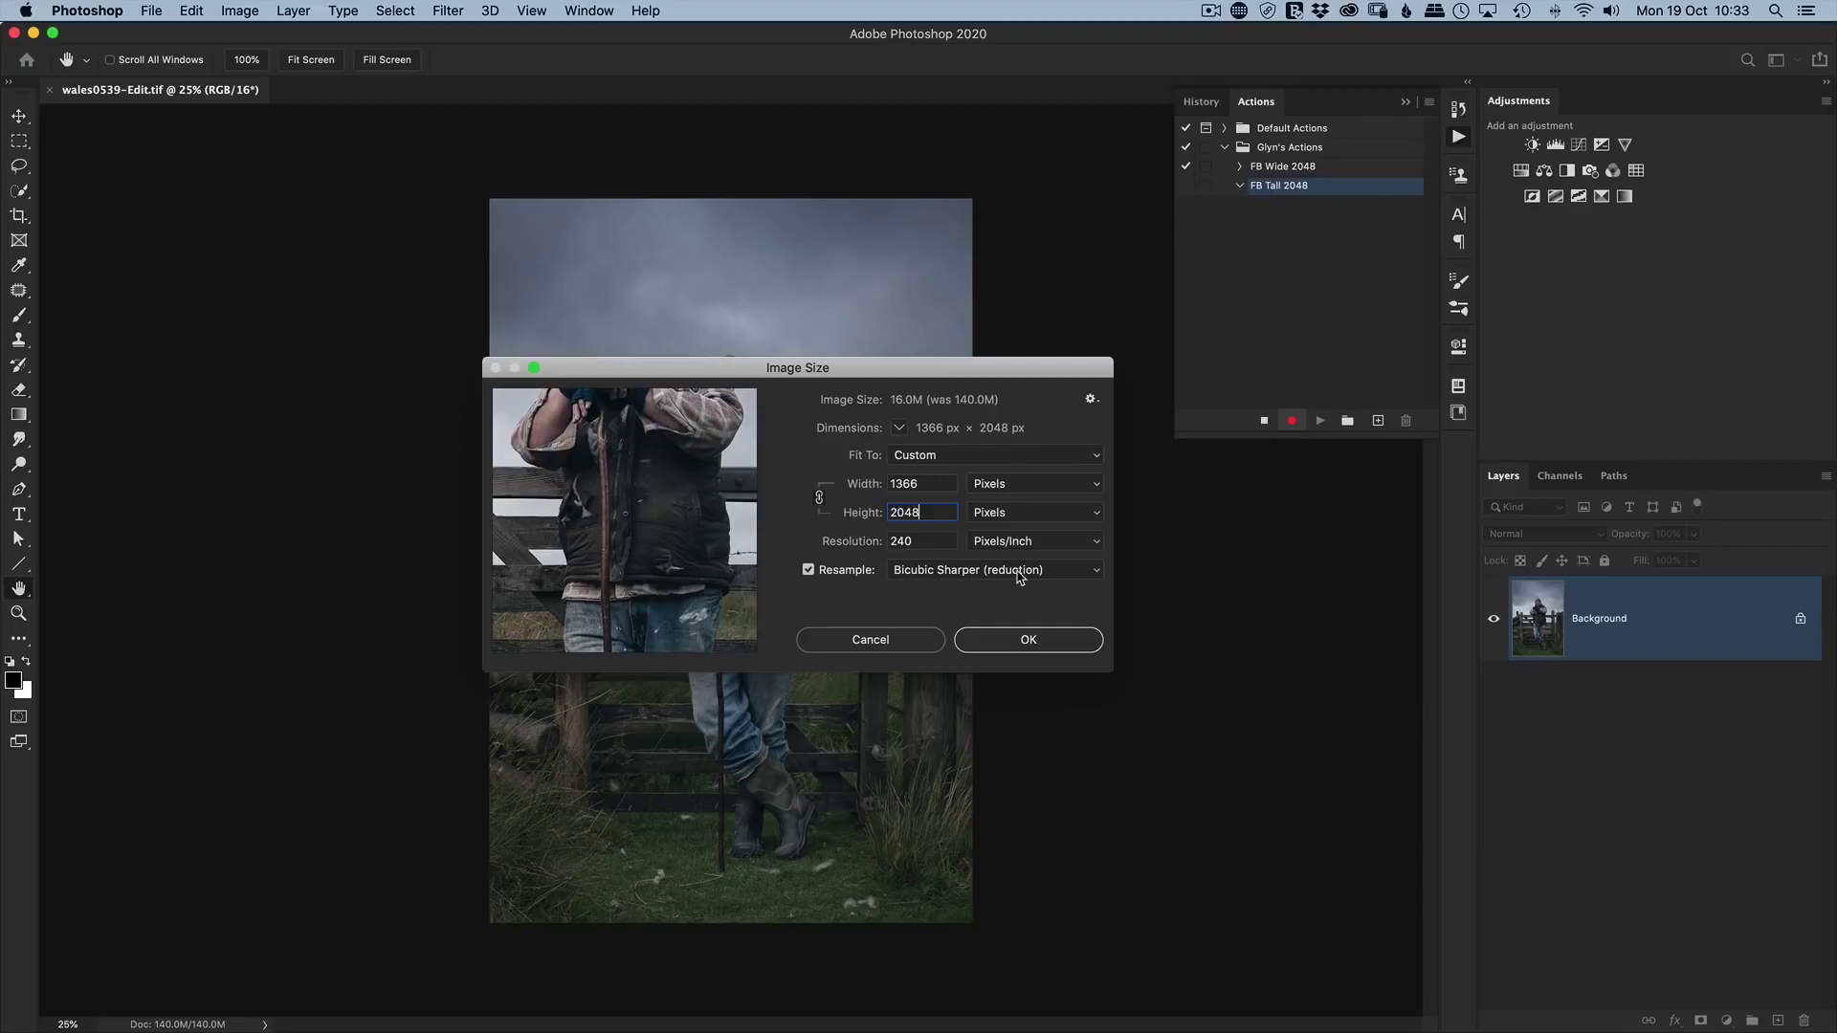
{"action": "left_click", "coordinate": [1028, 647]}
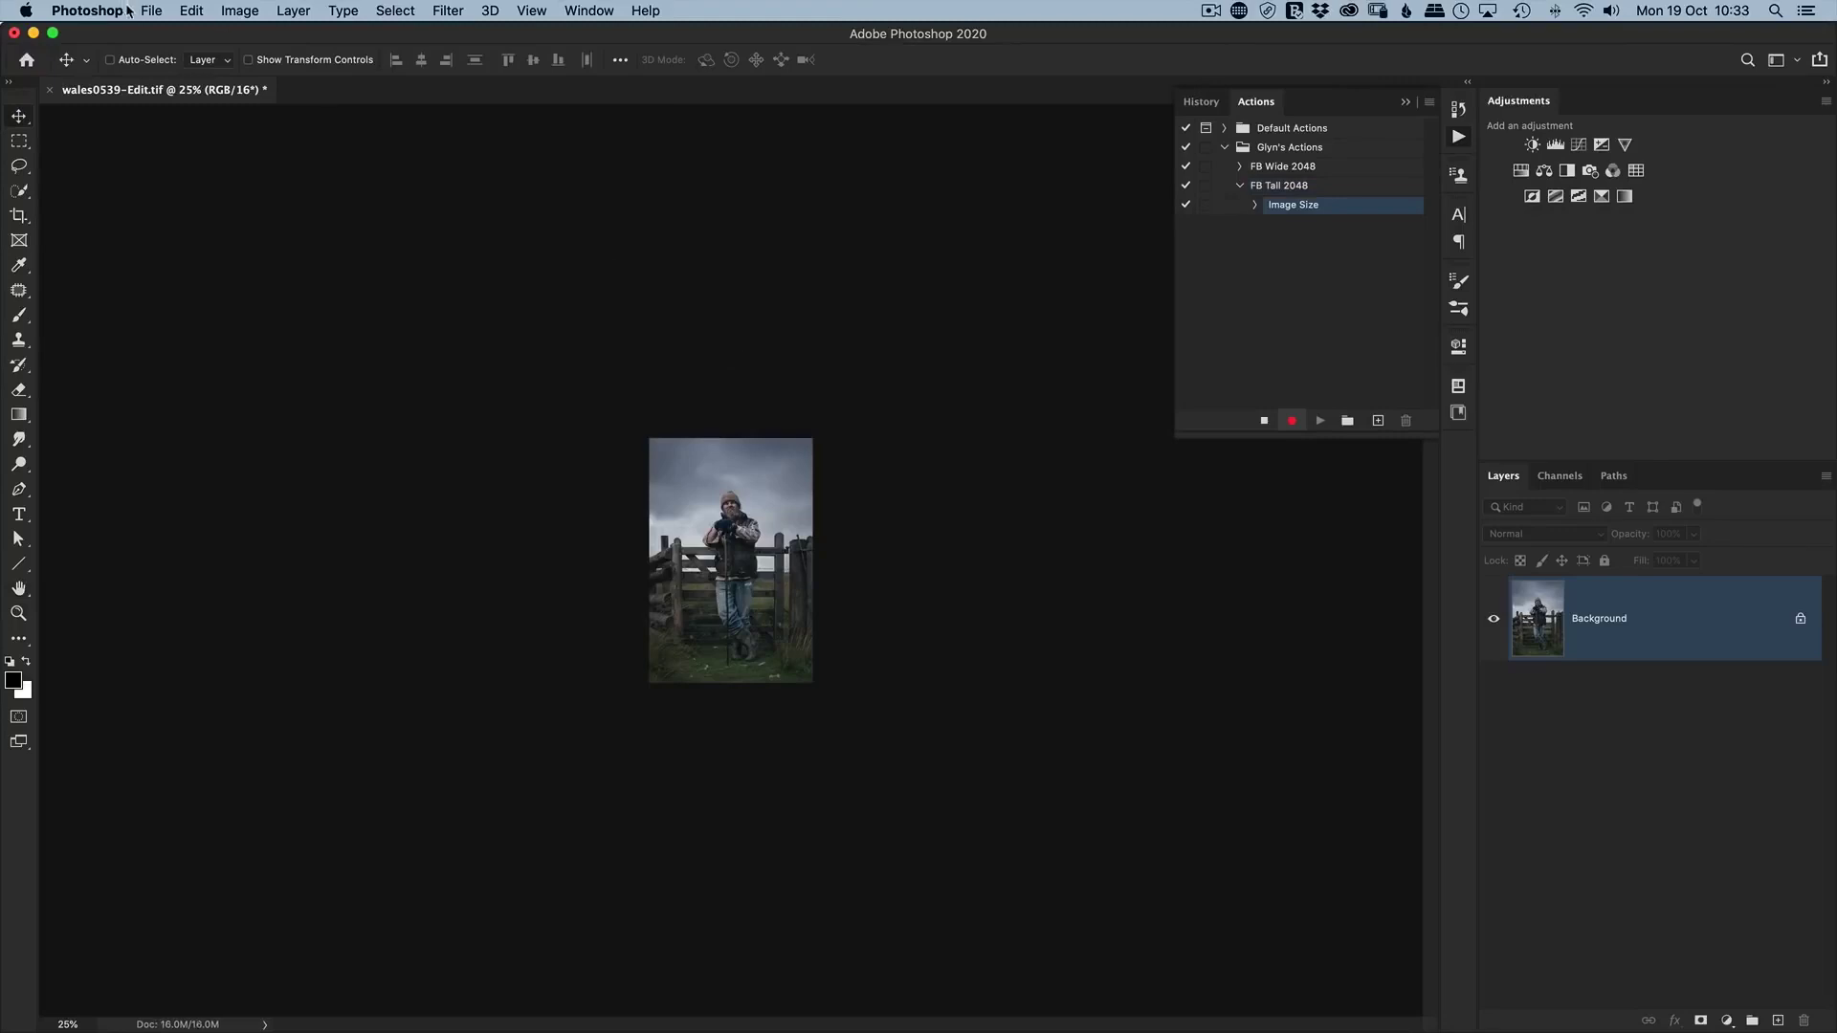
Export wales0539-Edit.png via Save for Web (Legacy) into the Social folder.
{"action": "left_click", "coordinate": [151, 11]}
{"action": "mouse_move", "coordinate": [230, 277]}
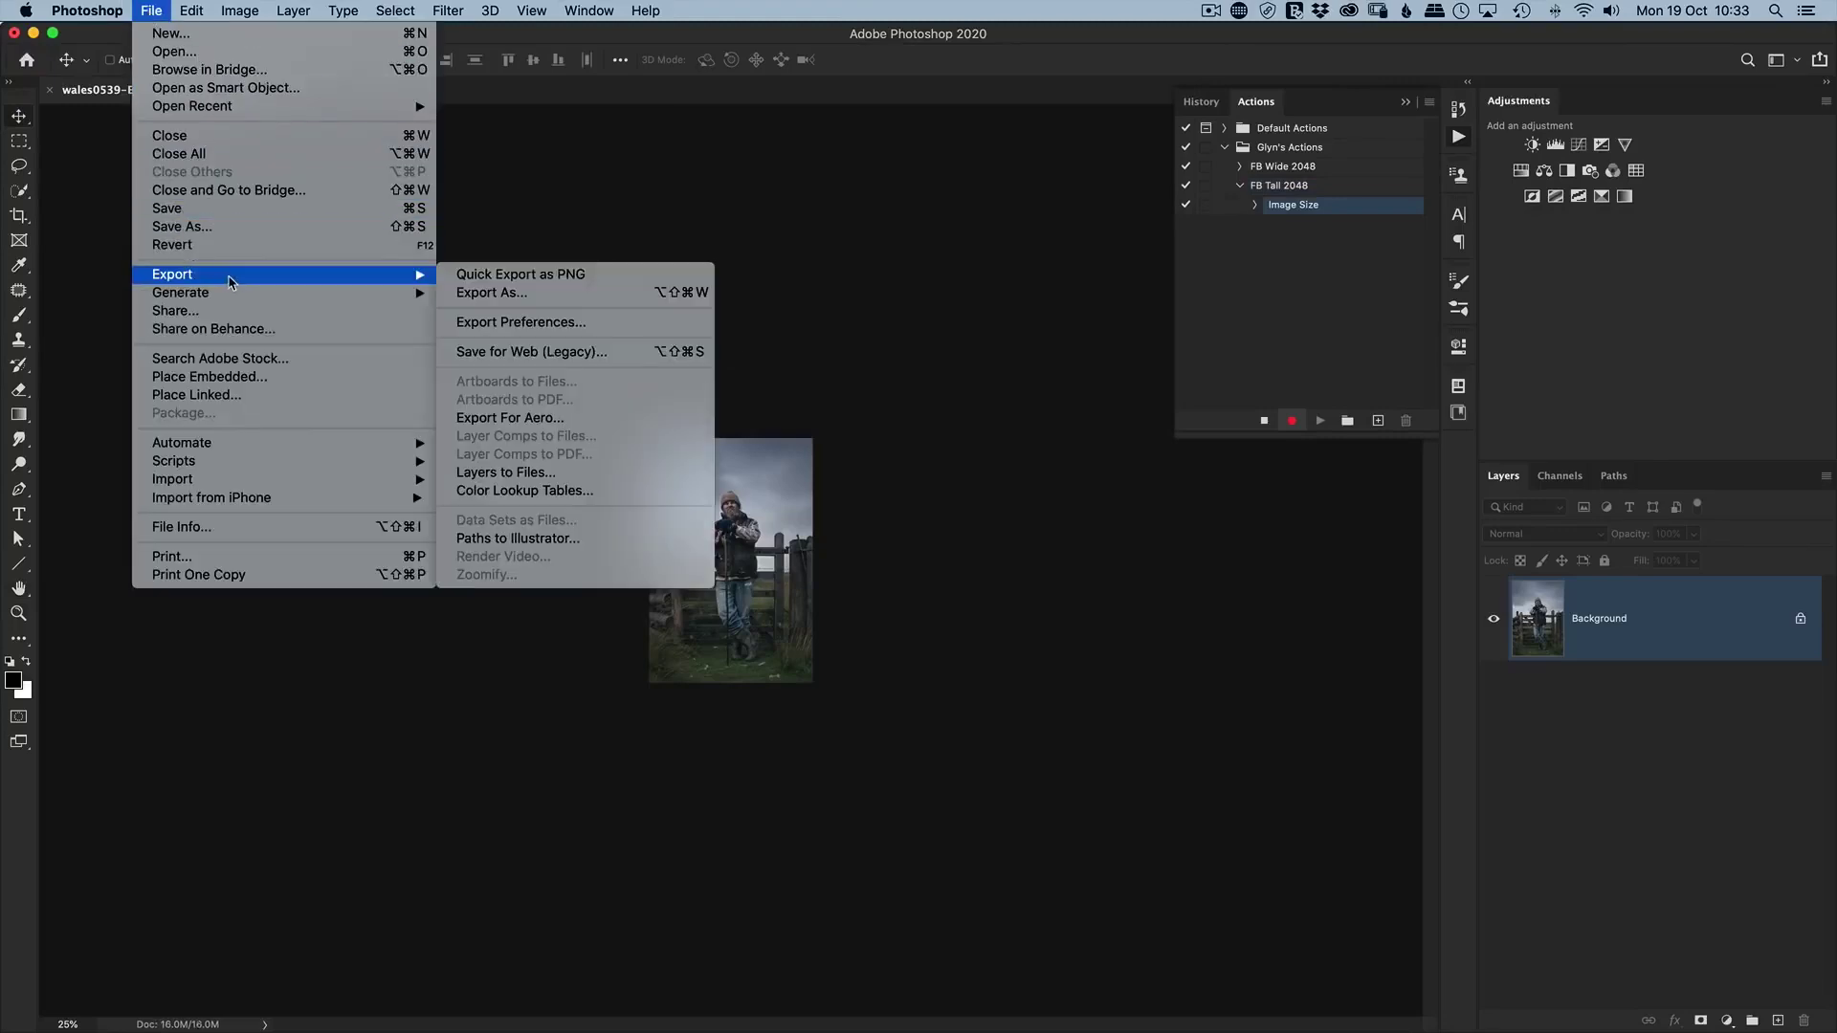
{"action": "left_click", "coordinate": [513, 351]}
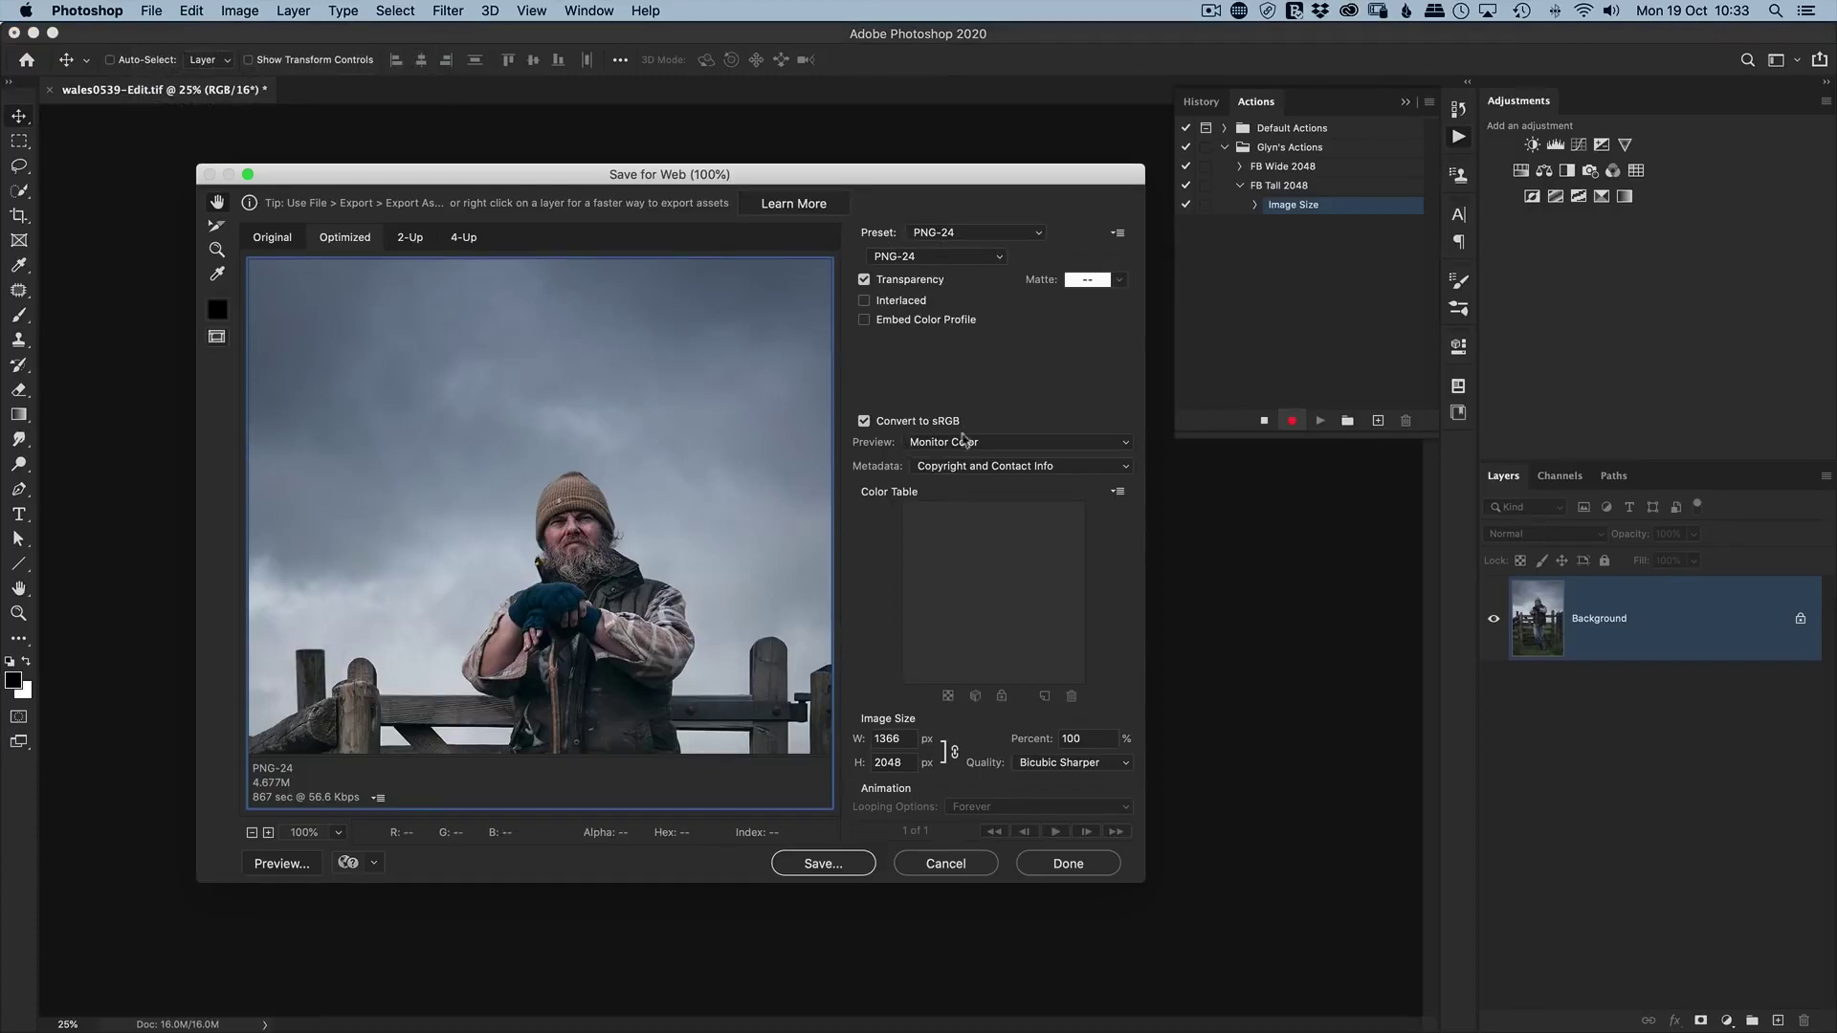
{"action": "left_click", "coordinate": [818, 861]}
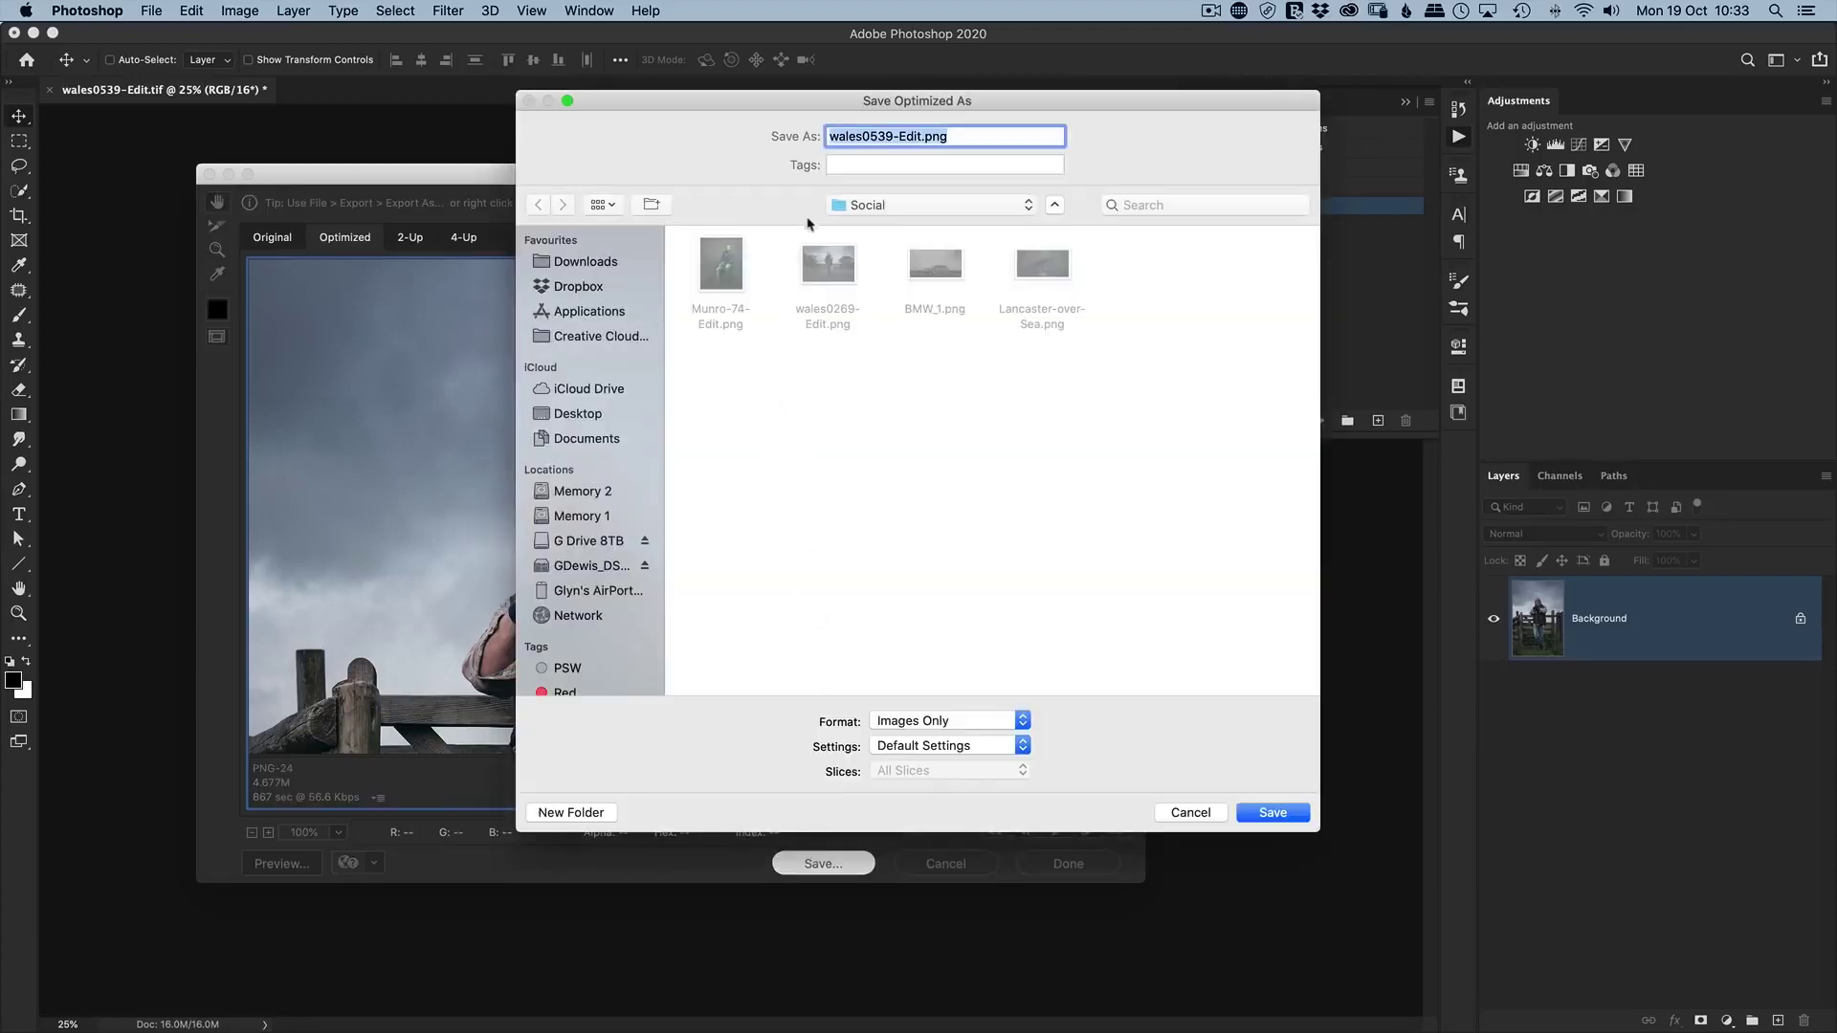
{"action": "left_click", "coordinate": [1259, 814]}
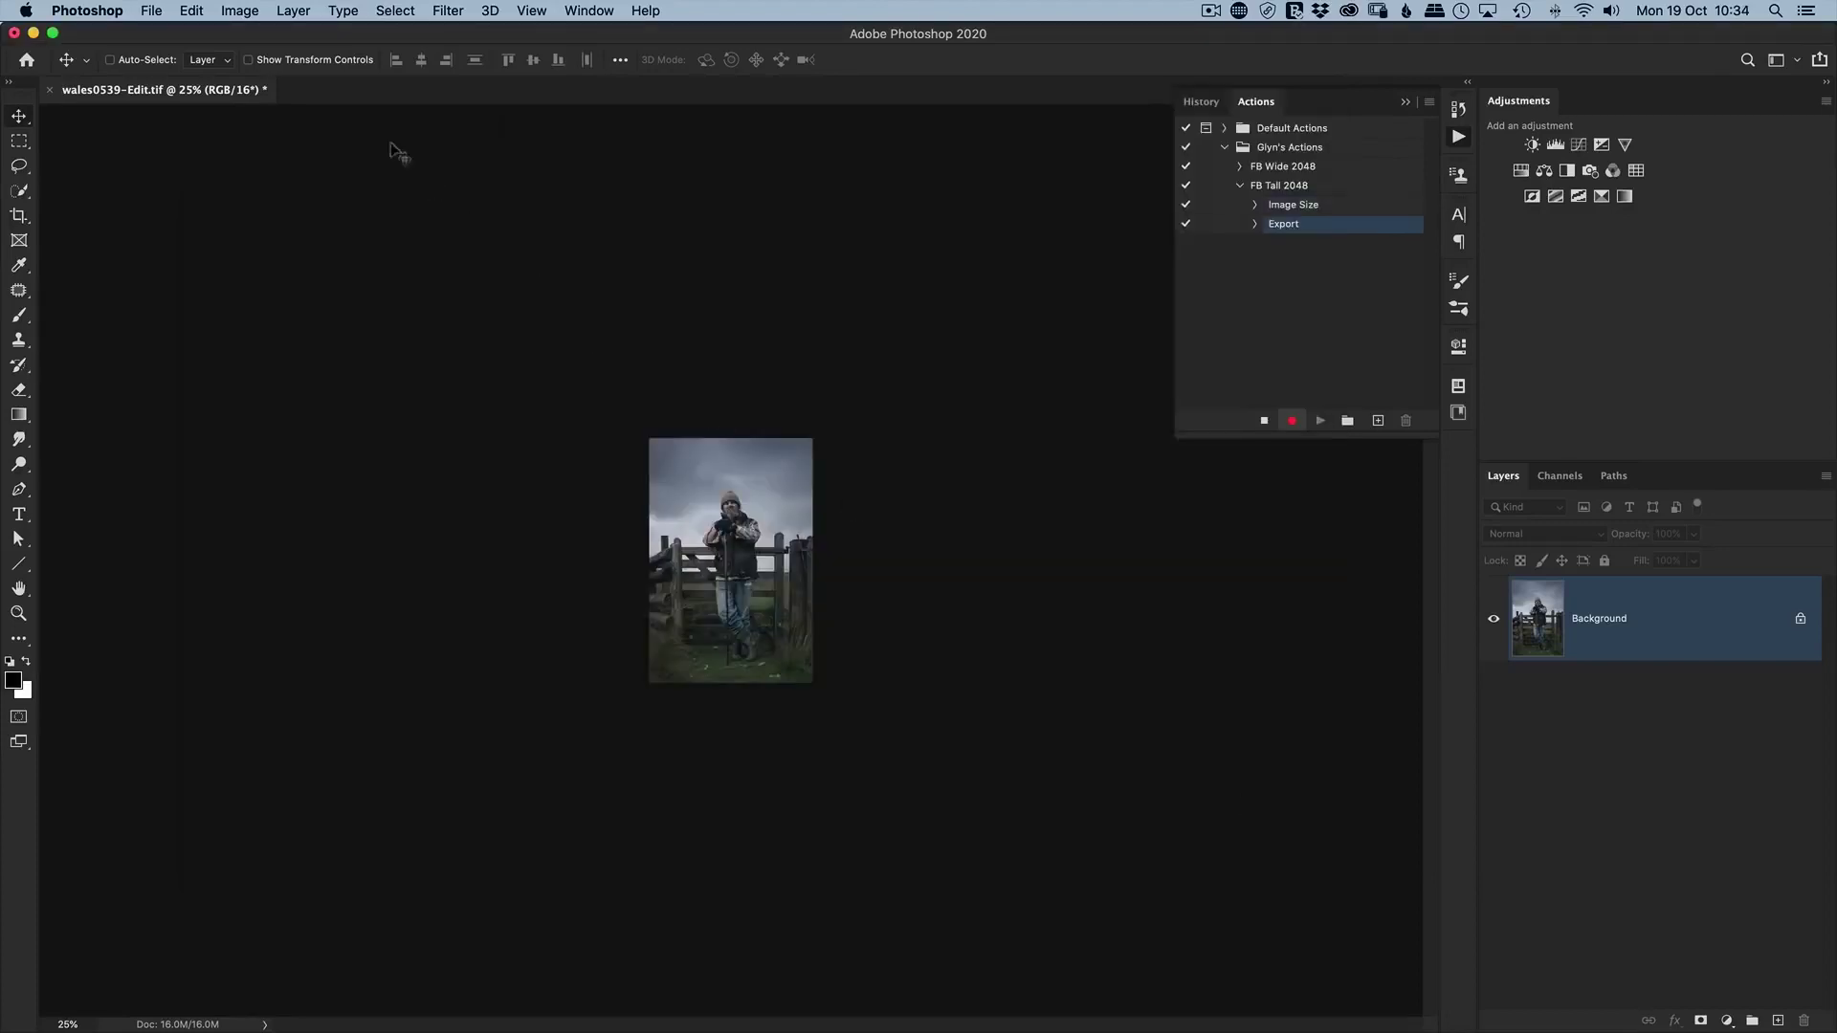
Close the photo without saving, stop recording, and collapse FB Tall 2048.
{"action": "left_click", "coordinate": [151, 12]}
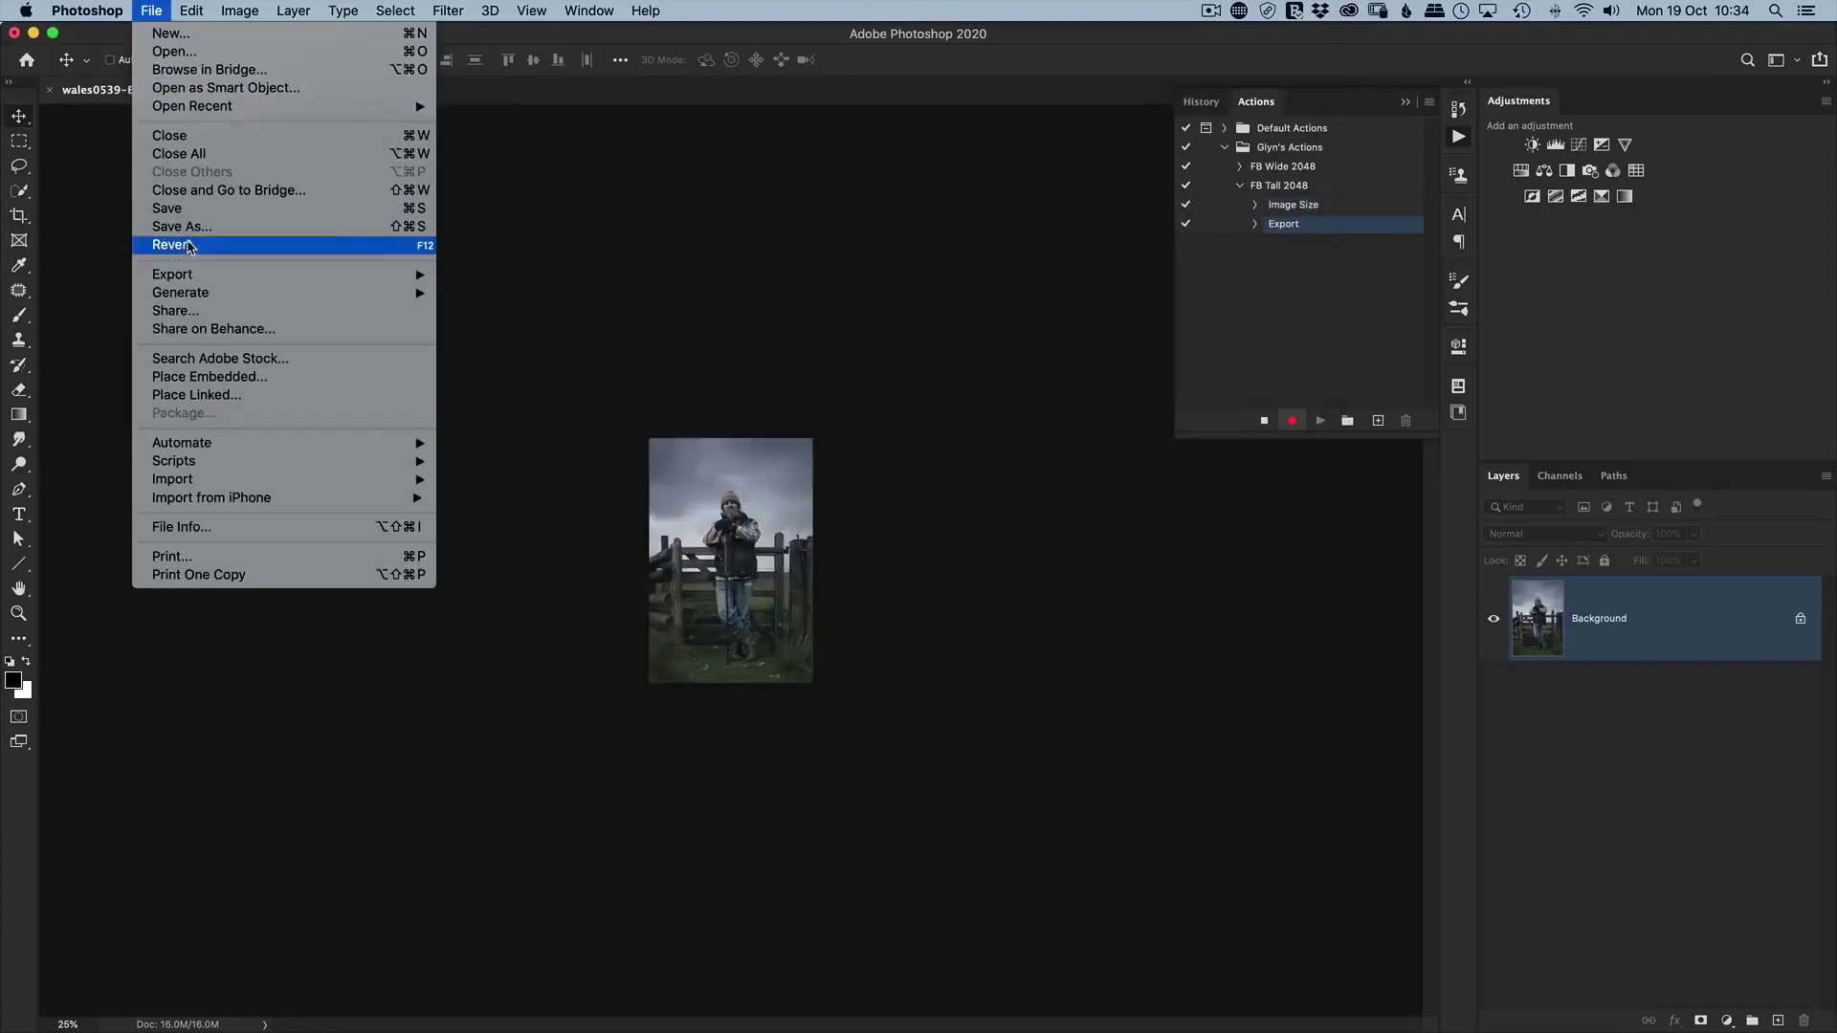
{"action": "left_click", "coordinate": [177, 140]}
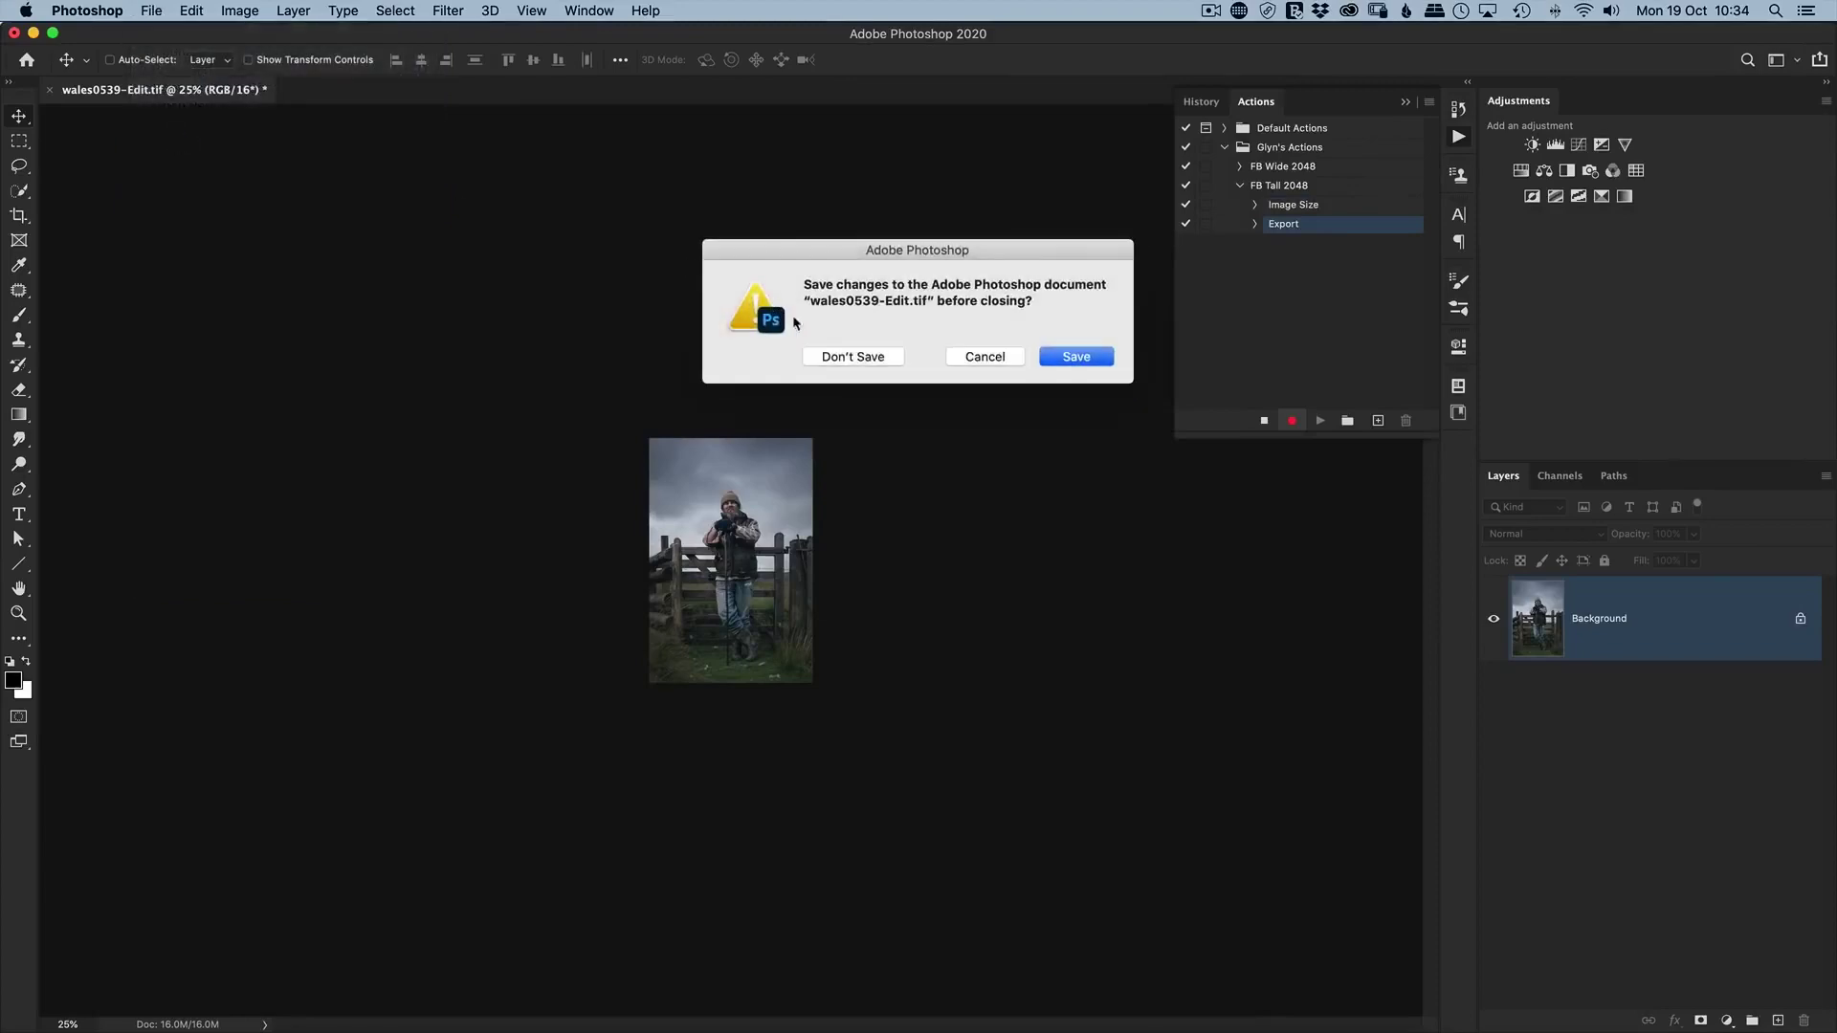
{"action": "left_click", "coordinate": [846, 361]}
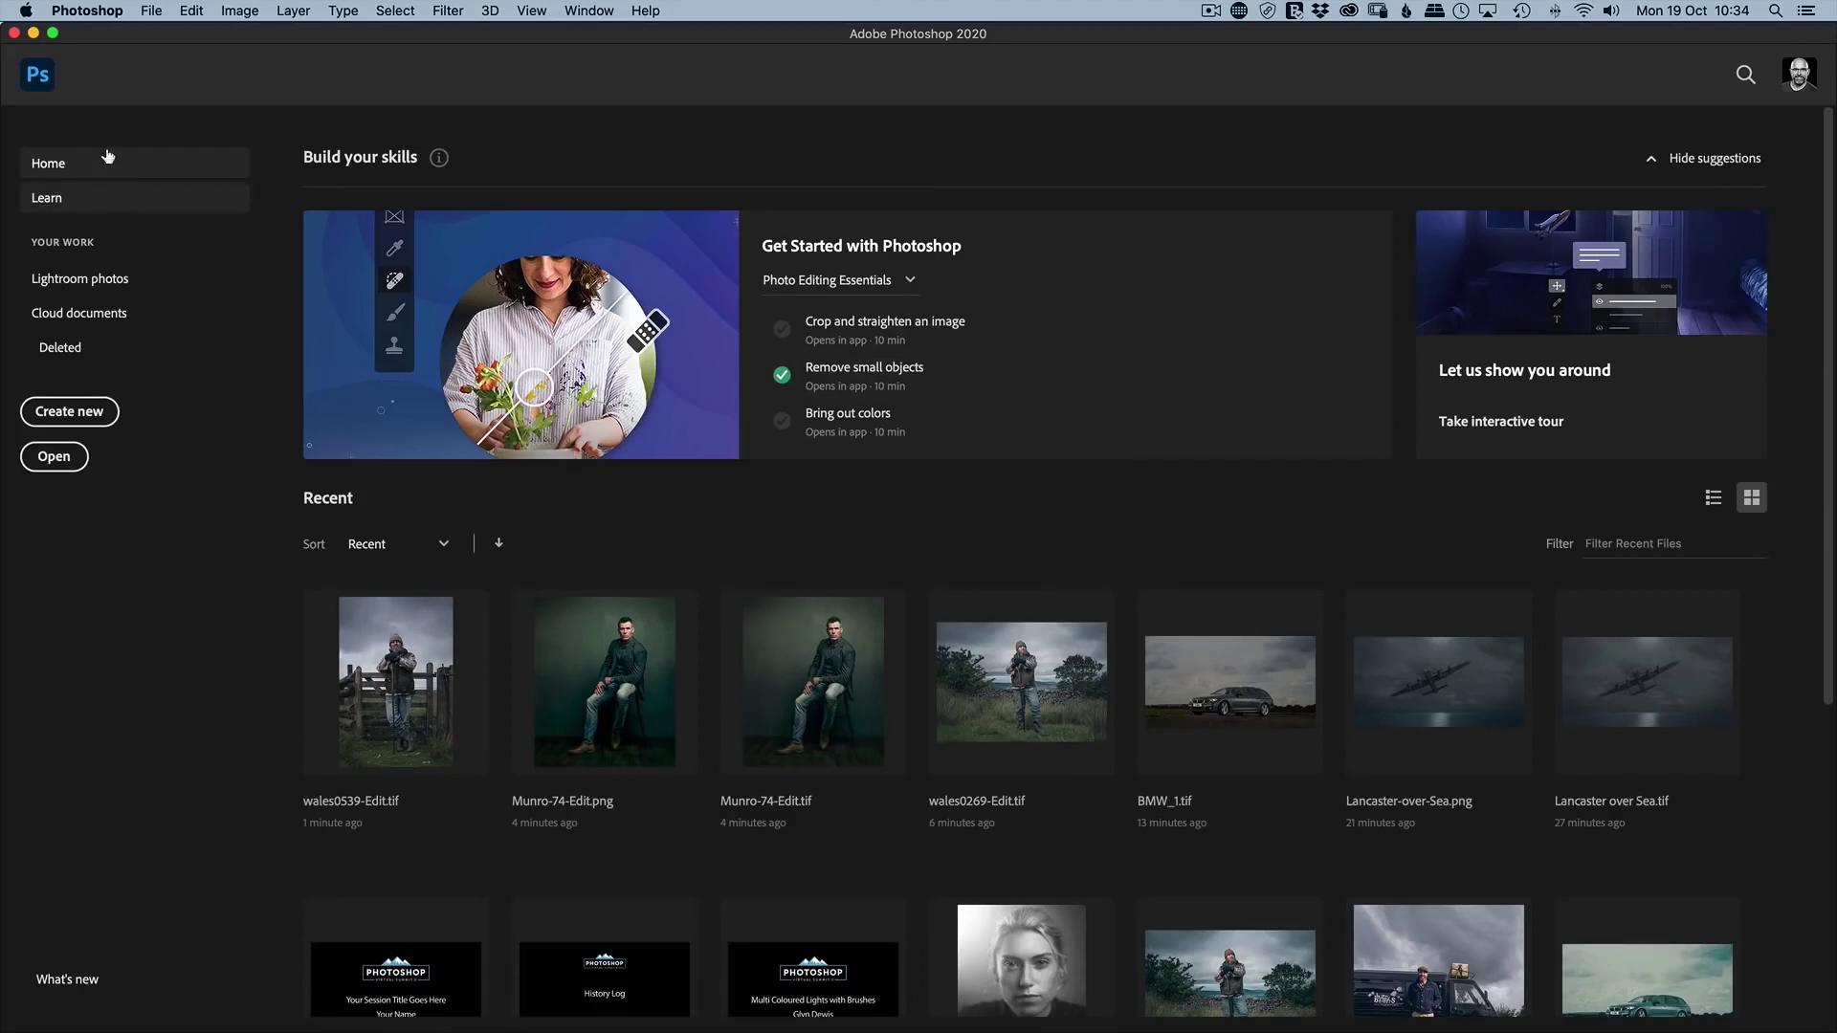
{"action": "left_click", "coordinate": [38, 75]}
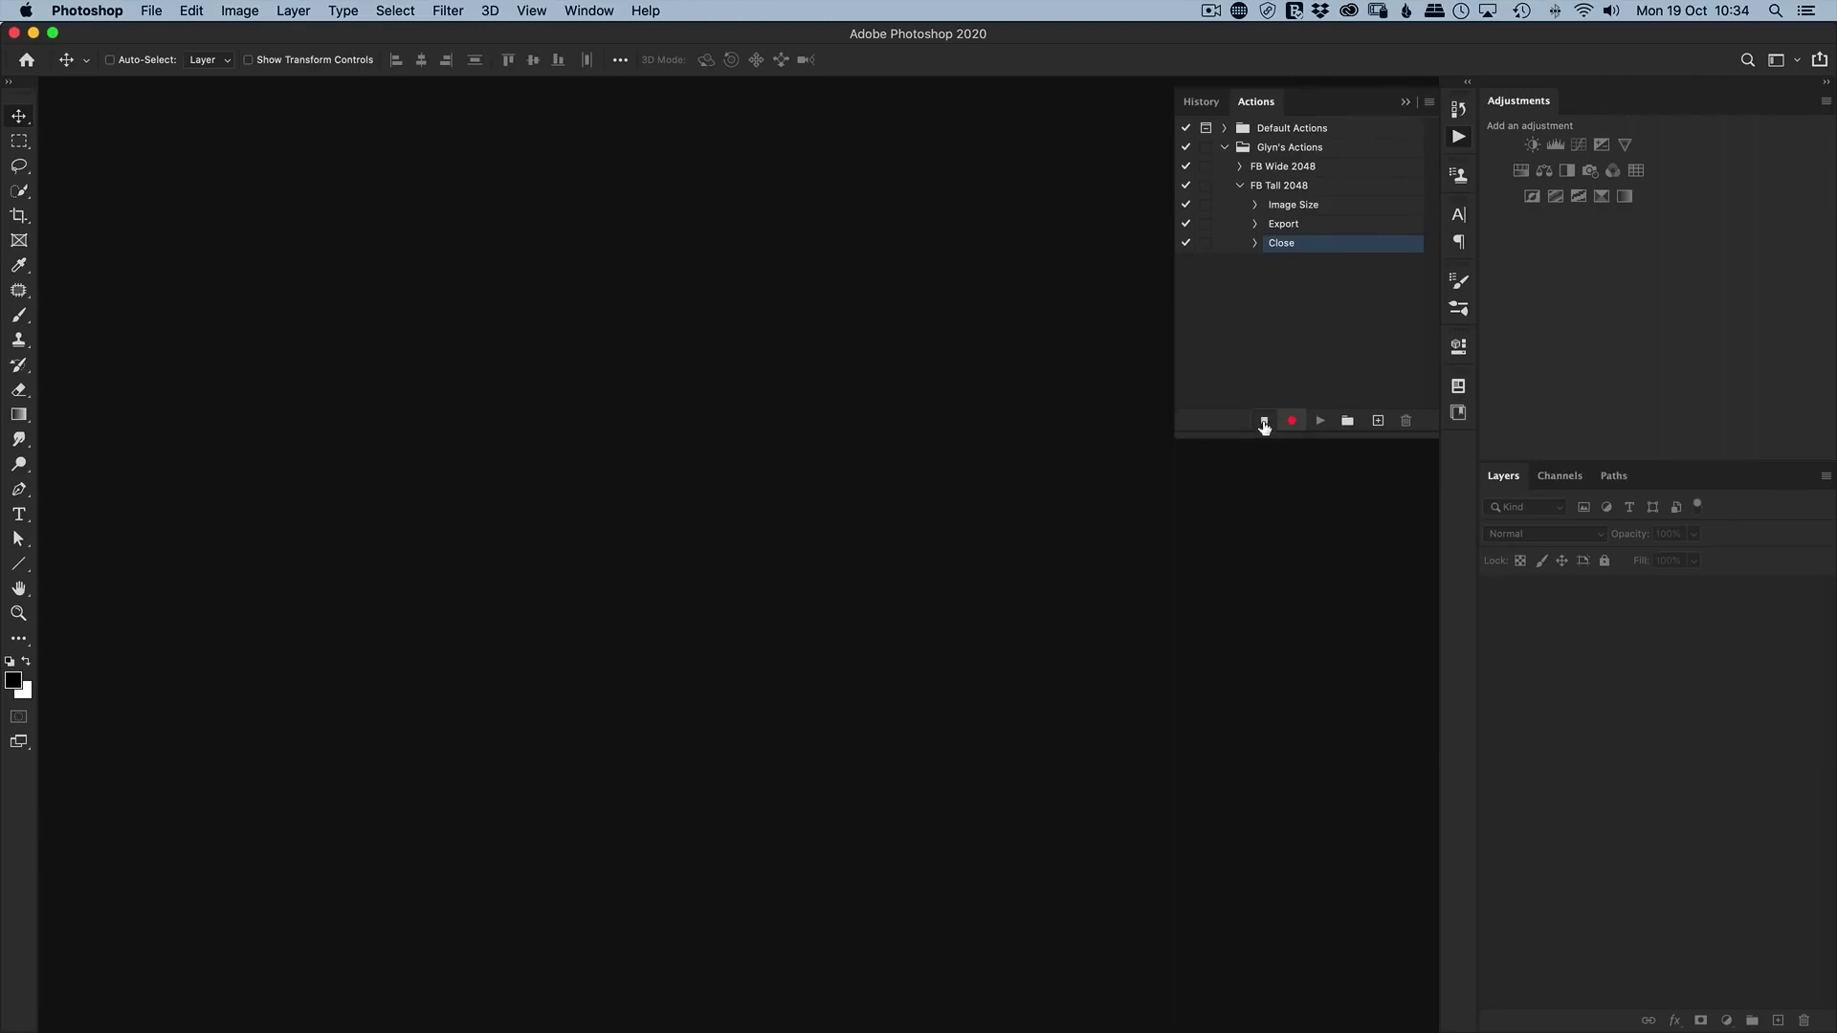
{"action": "left_click", "coordinate": [1264, 422]}
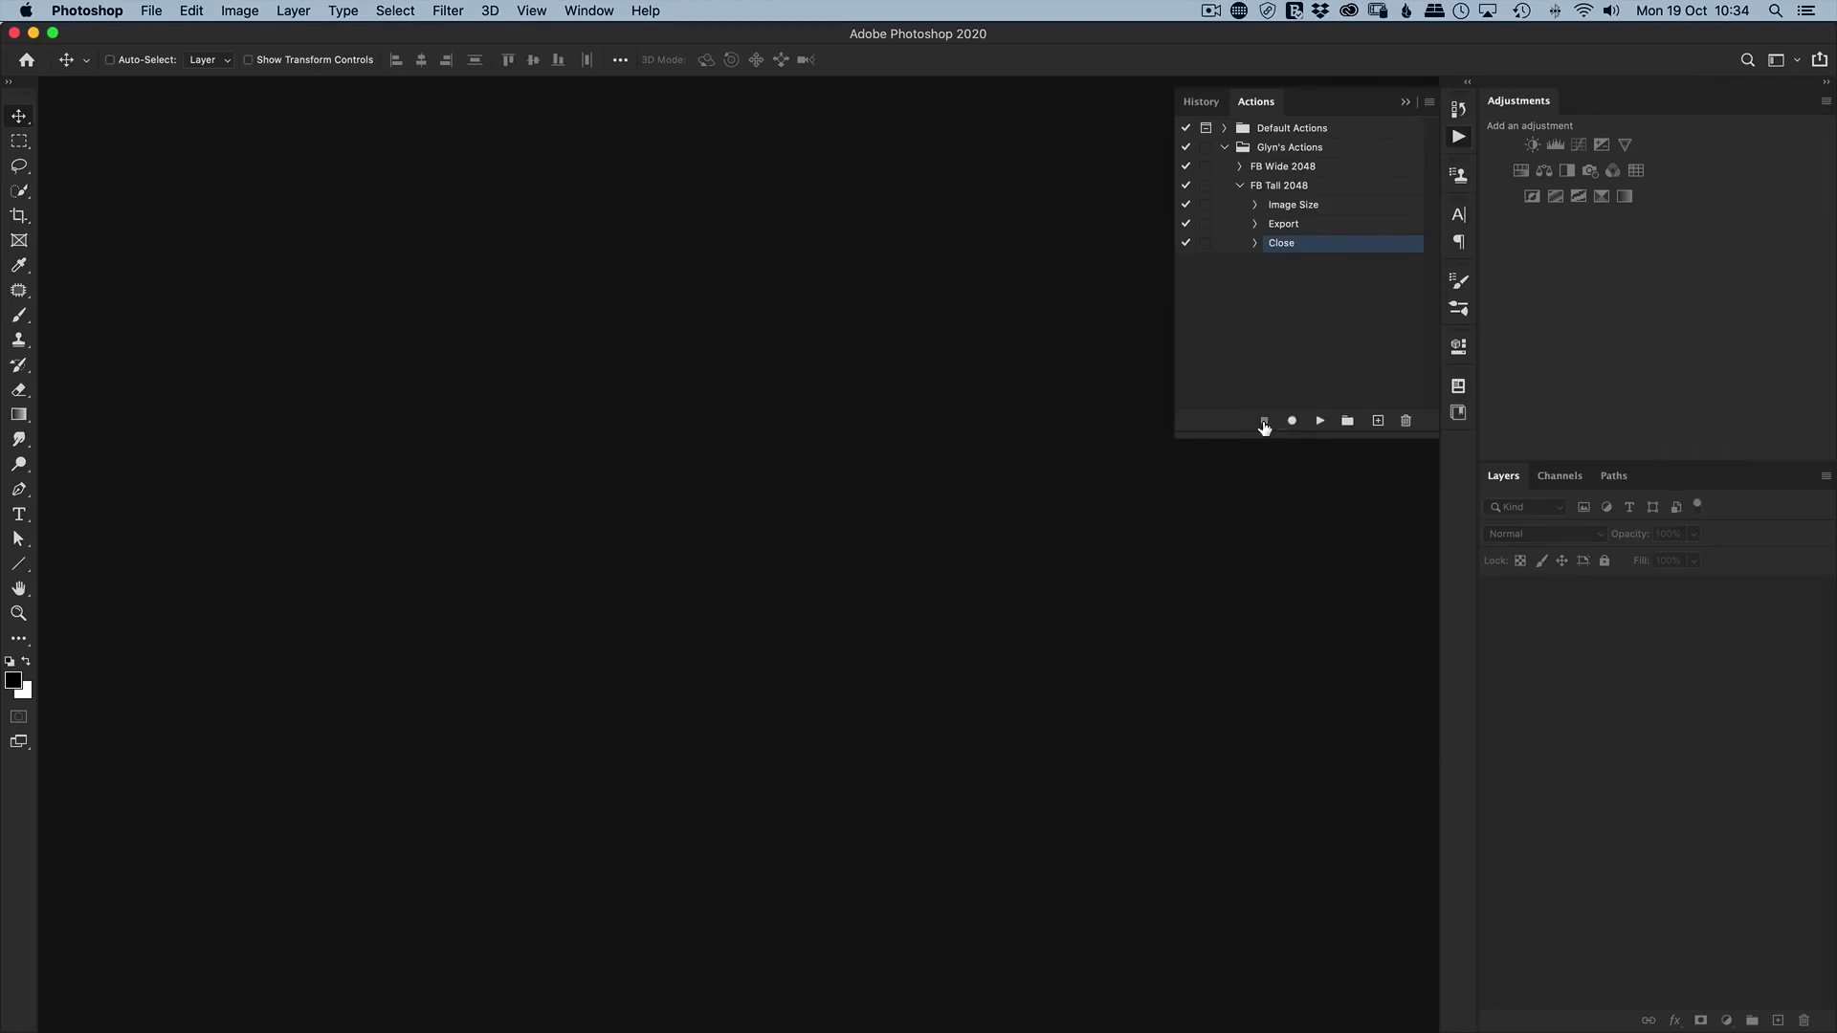
{"action": "left_click", "coordinate": [1240, 186]}
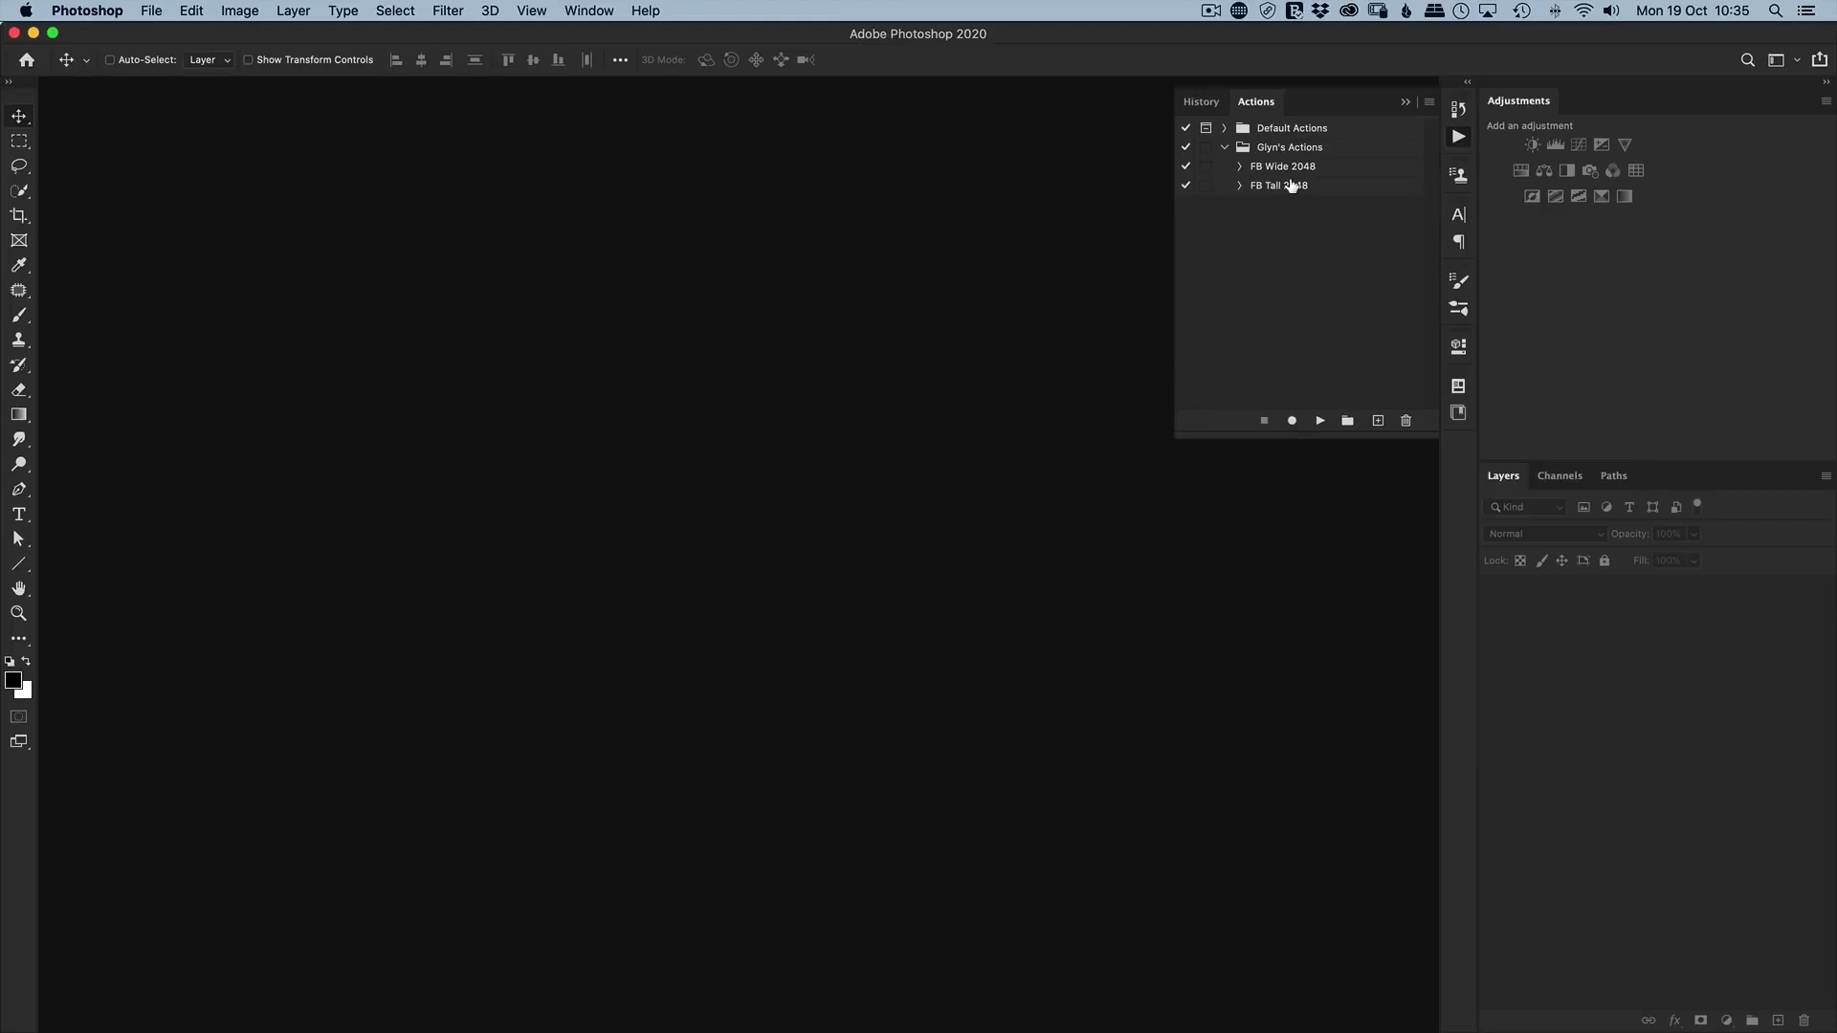
Create a Red-labelled FB Settings action in Glyn's Actions and start recording.
{"action": "left_click", "coordinate": [1377, 422]}
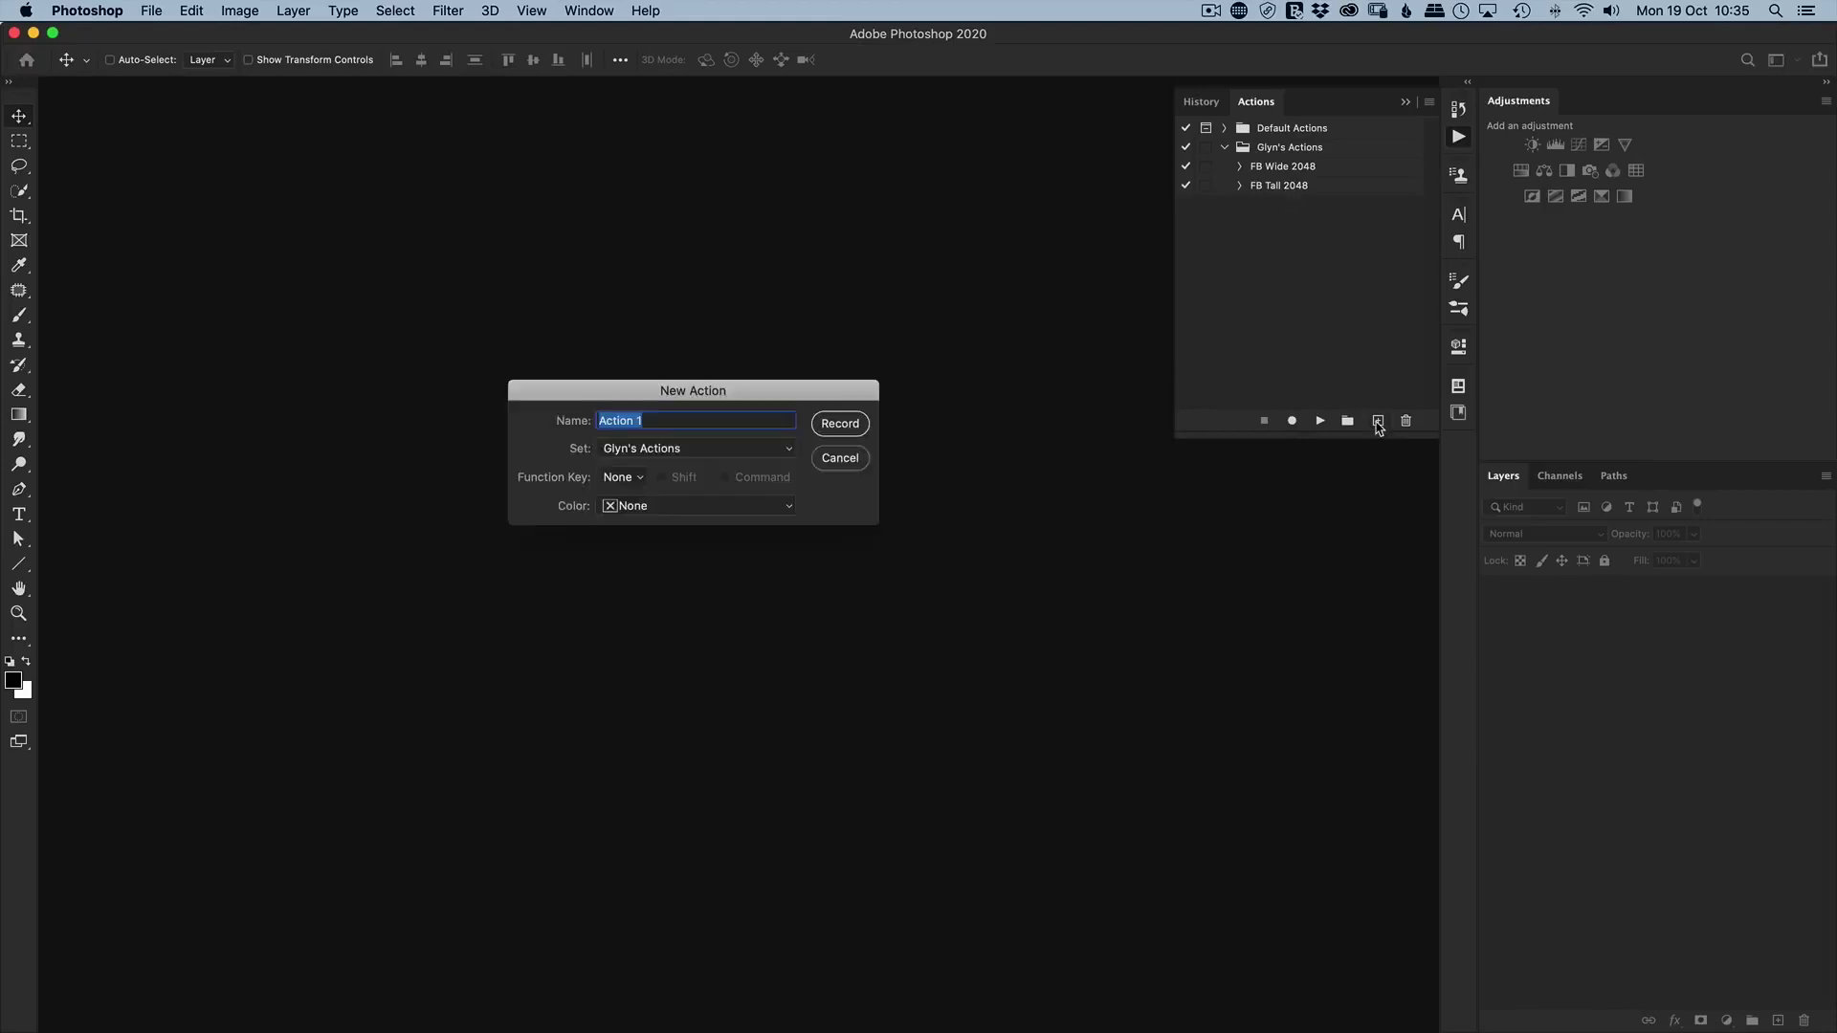
{"action": "type", "text": "FB Settings"}
{"action": "left_click", "coordinate": [641, 507]}
{"action": "left_click", "coordinate": [637, 534]}
{"action": "left_click", "coordinate": [837, 428]}
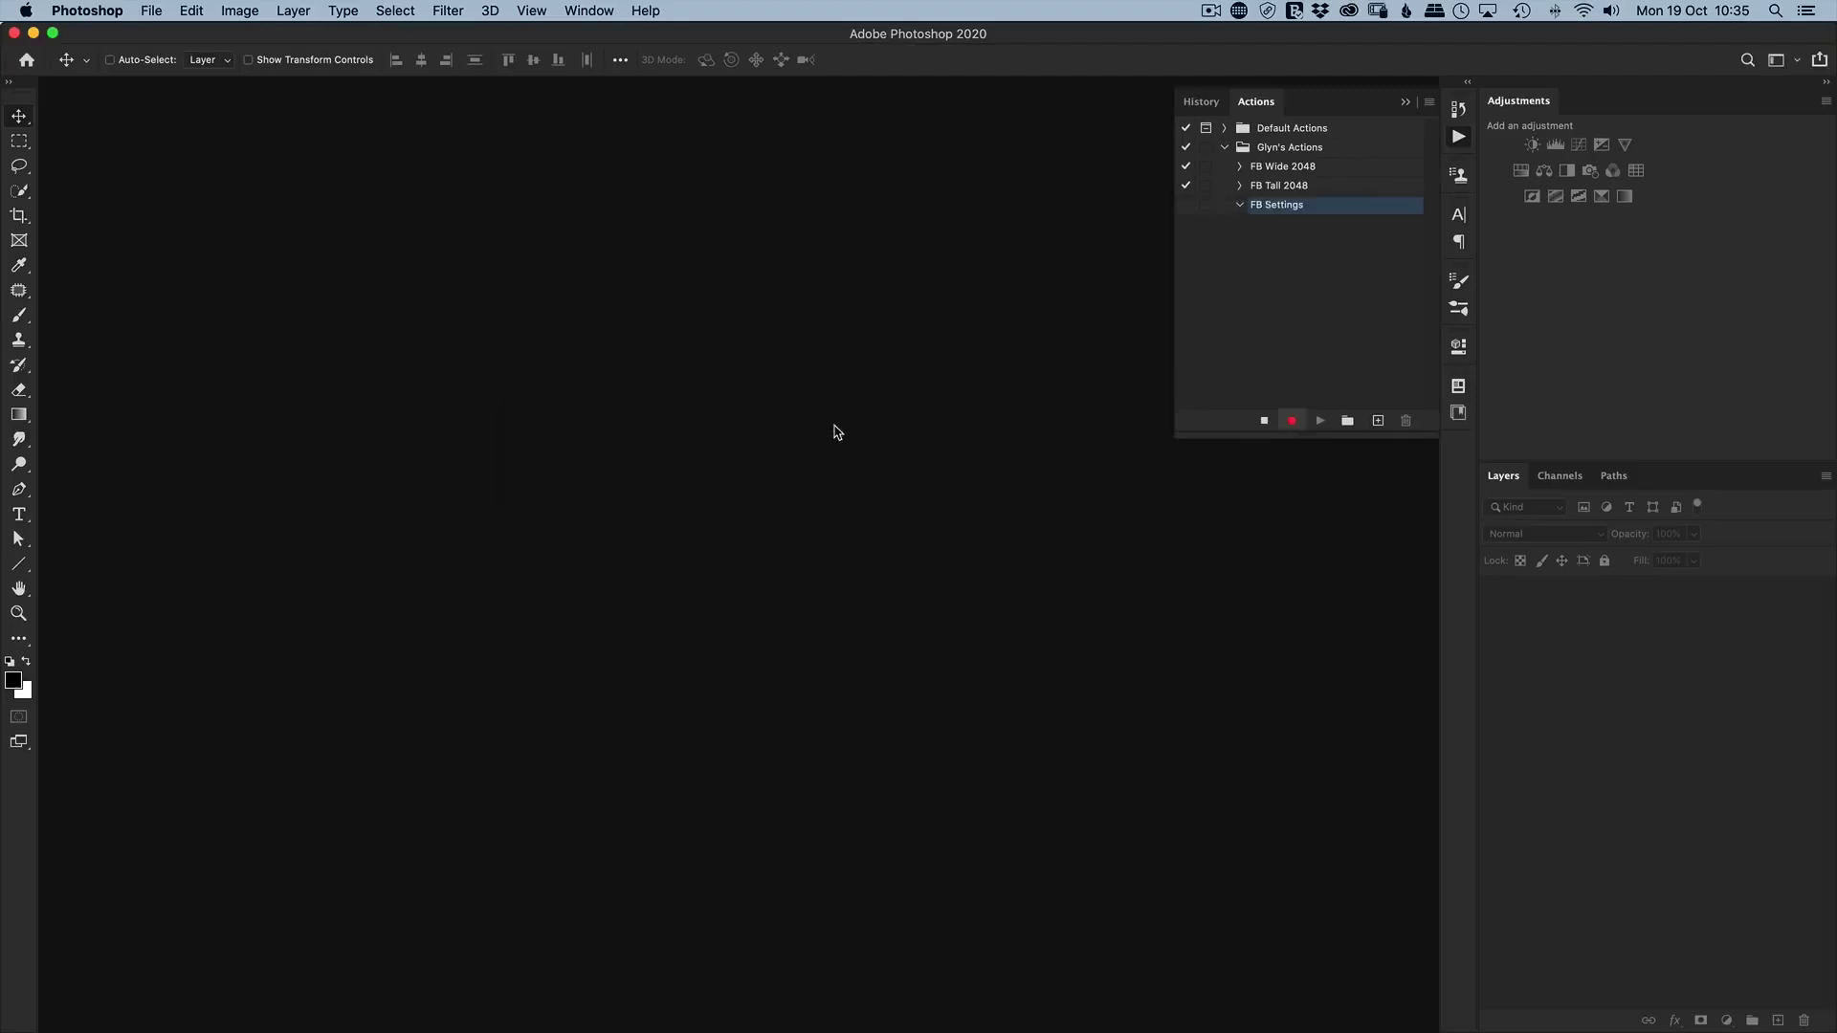
Insert a conditional: if Document Is Landscape play FB Wide 2048, else FB Tall 2048; stop recording.
{"action": "left_click", "coordinate": [1431, 106]}
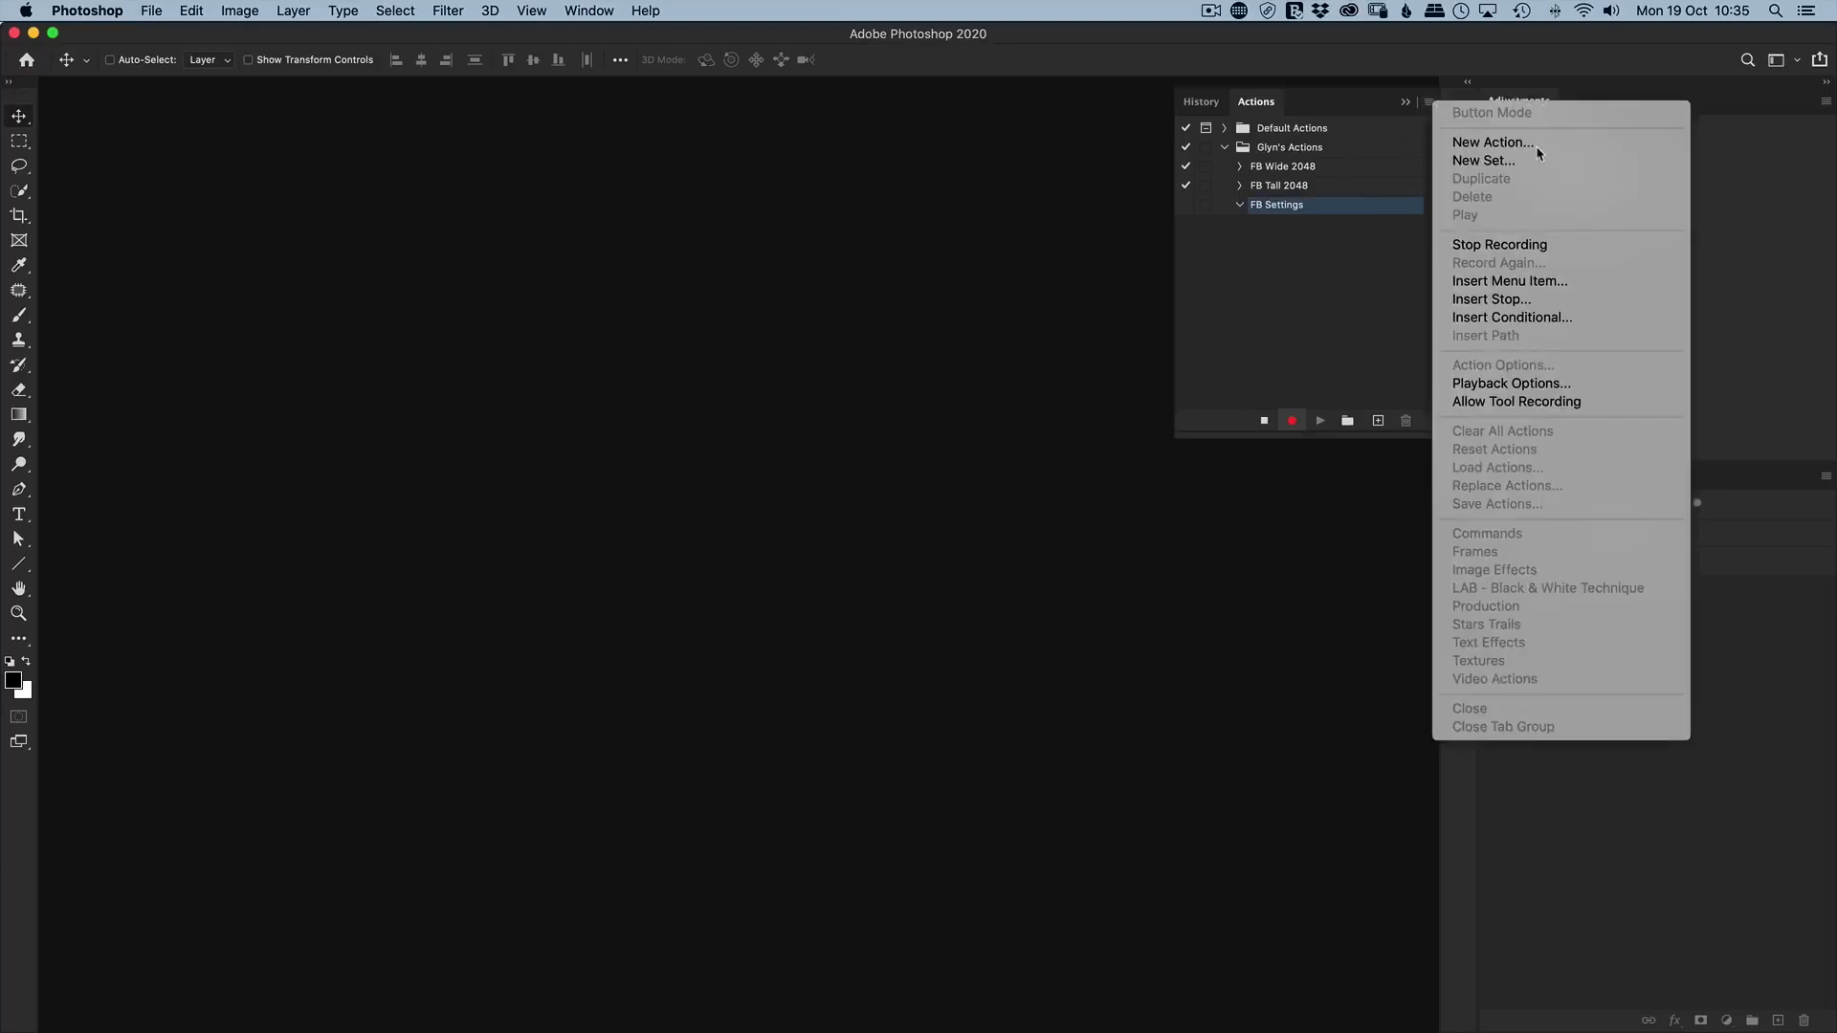
{"action": "left_click", "coordinate": [1564, 323]}
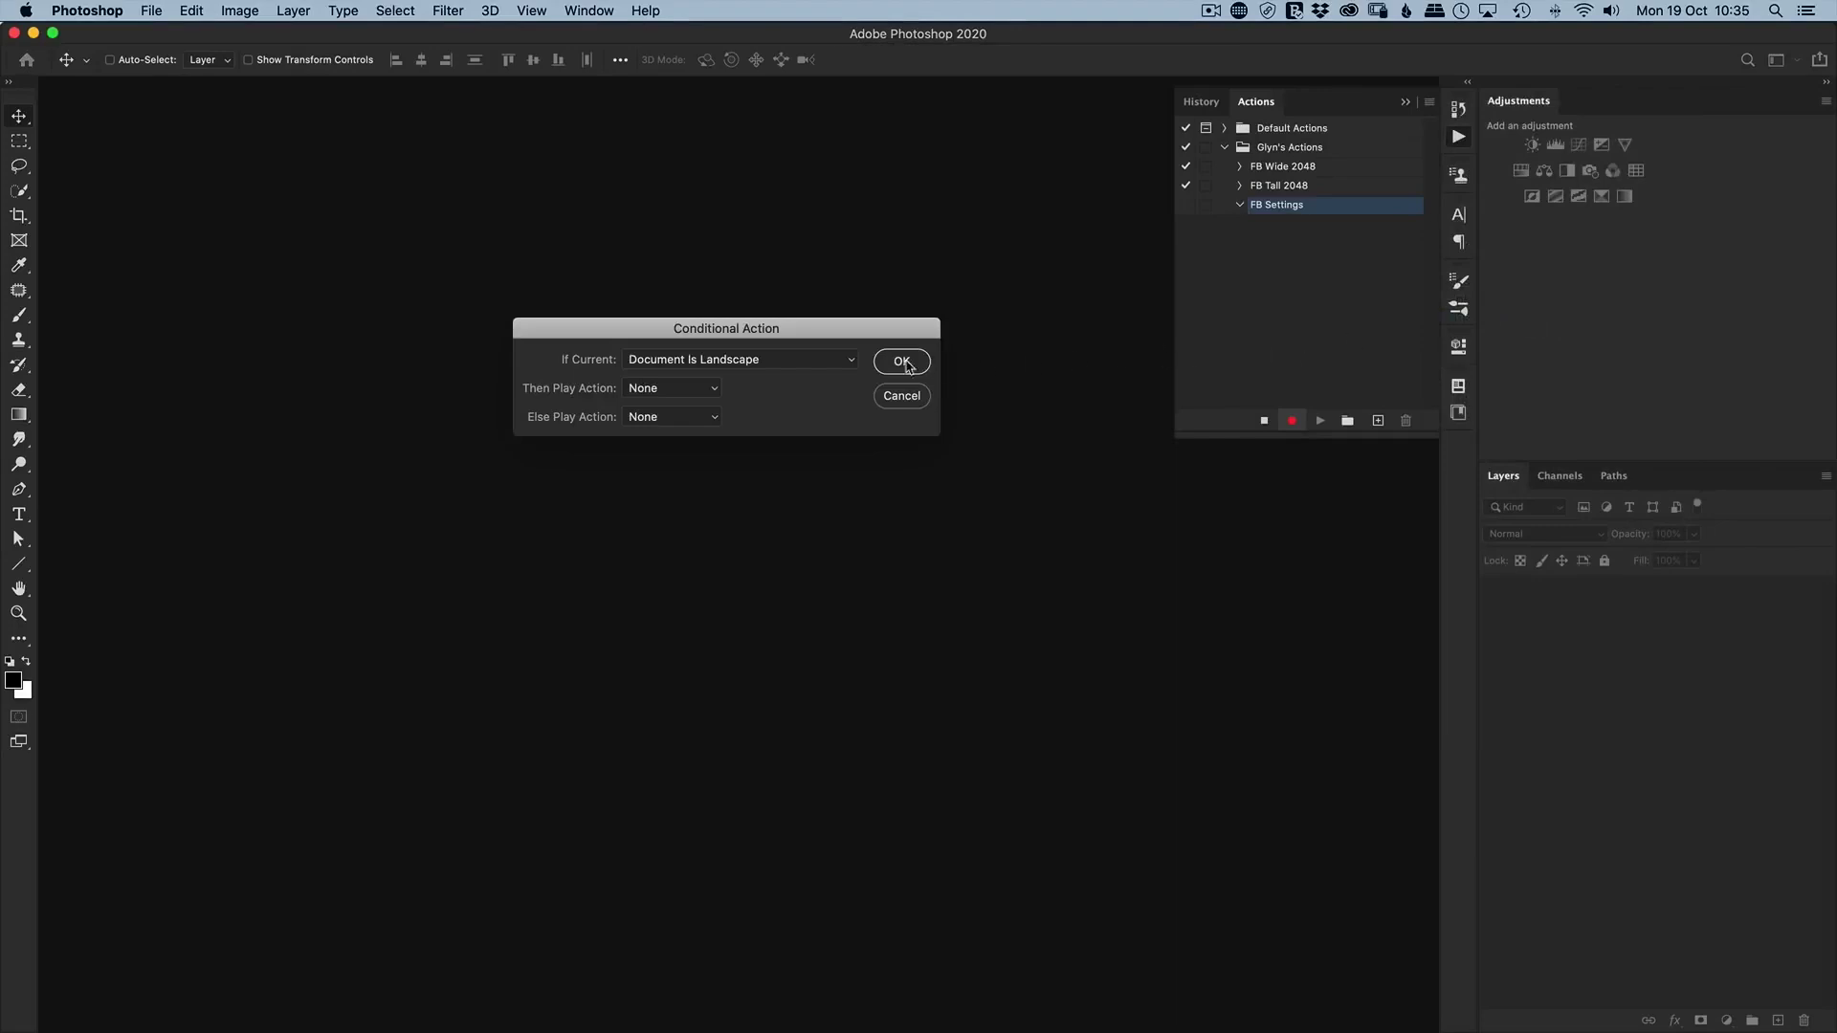
{"action": "left_click_drag", "start_coordinate": [717, 336], "coordinate": [717, 365]}
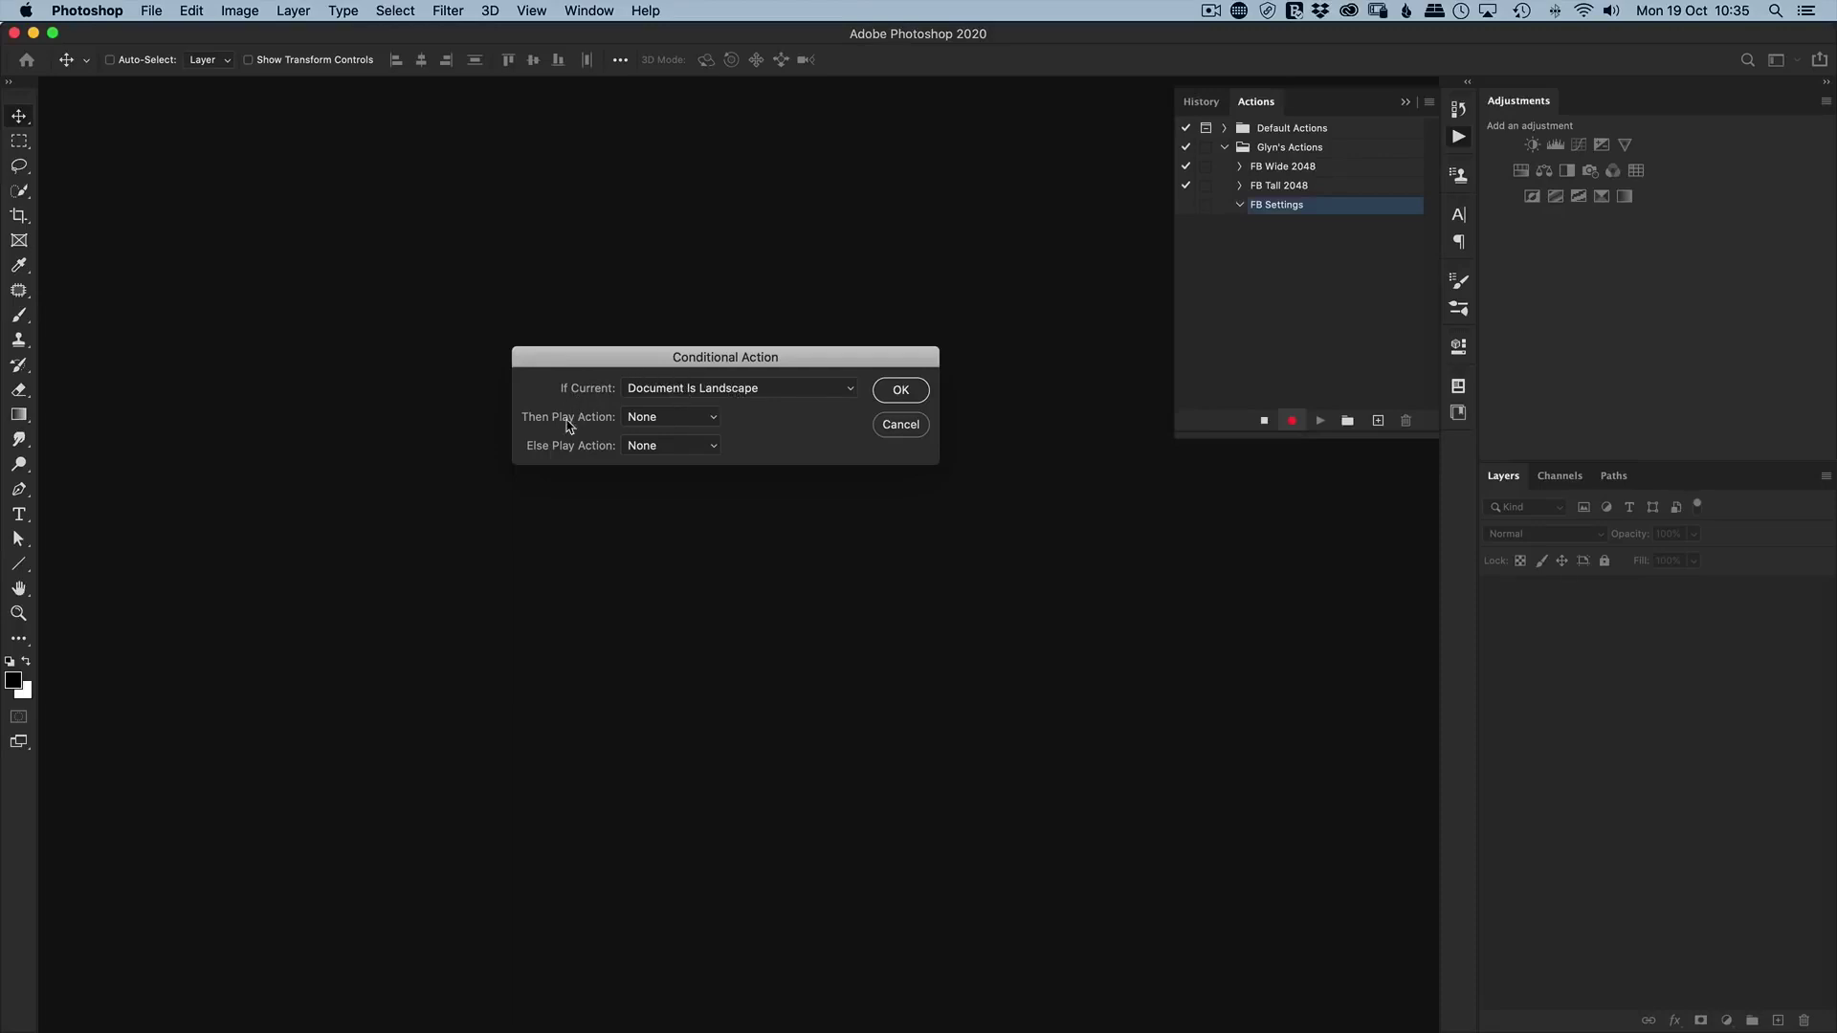
{"action": "left_click", "coordinate": [656, 418]}
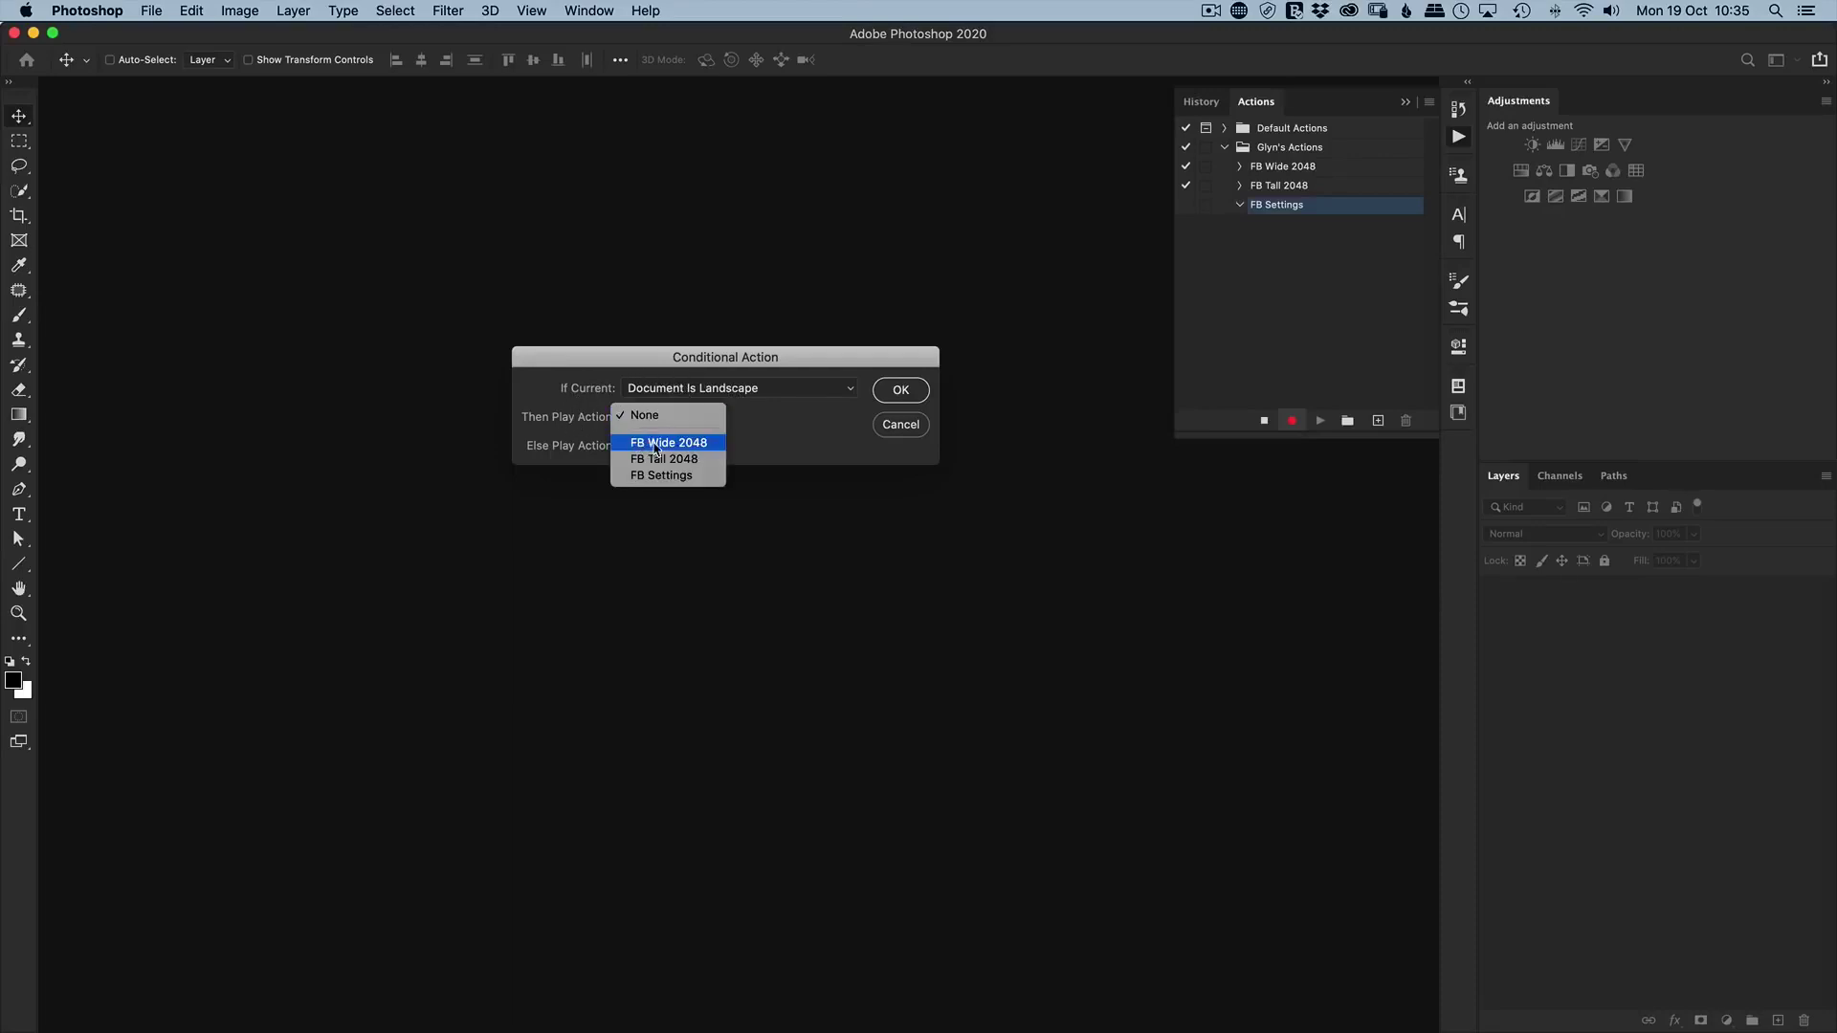
{"action": "left_click", "coordinate": [656, 446]}
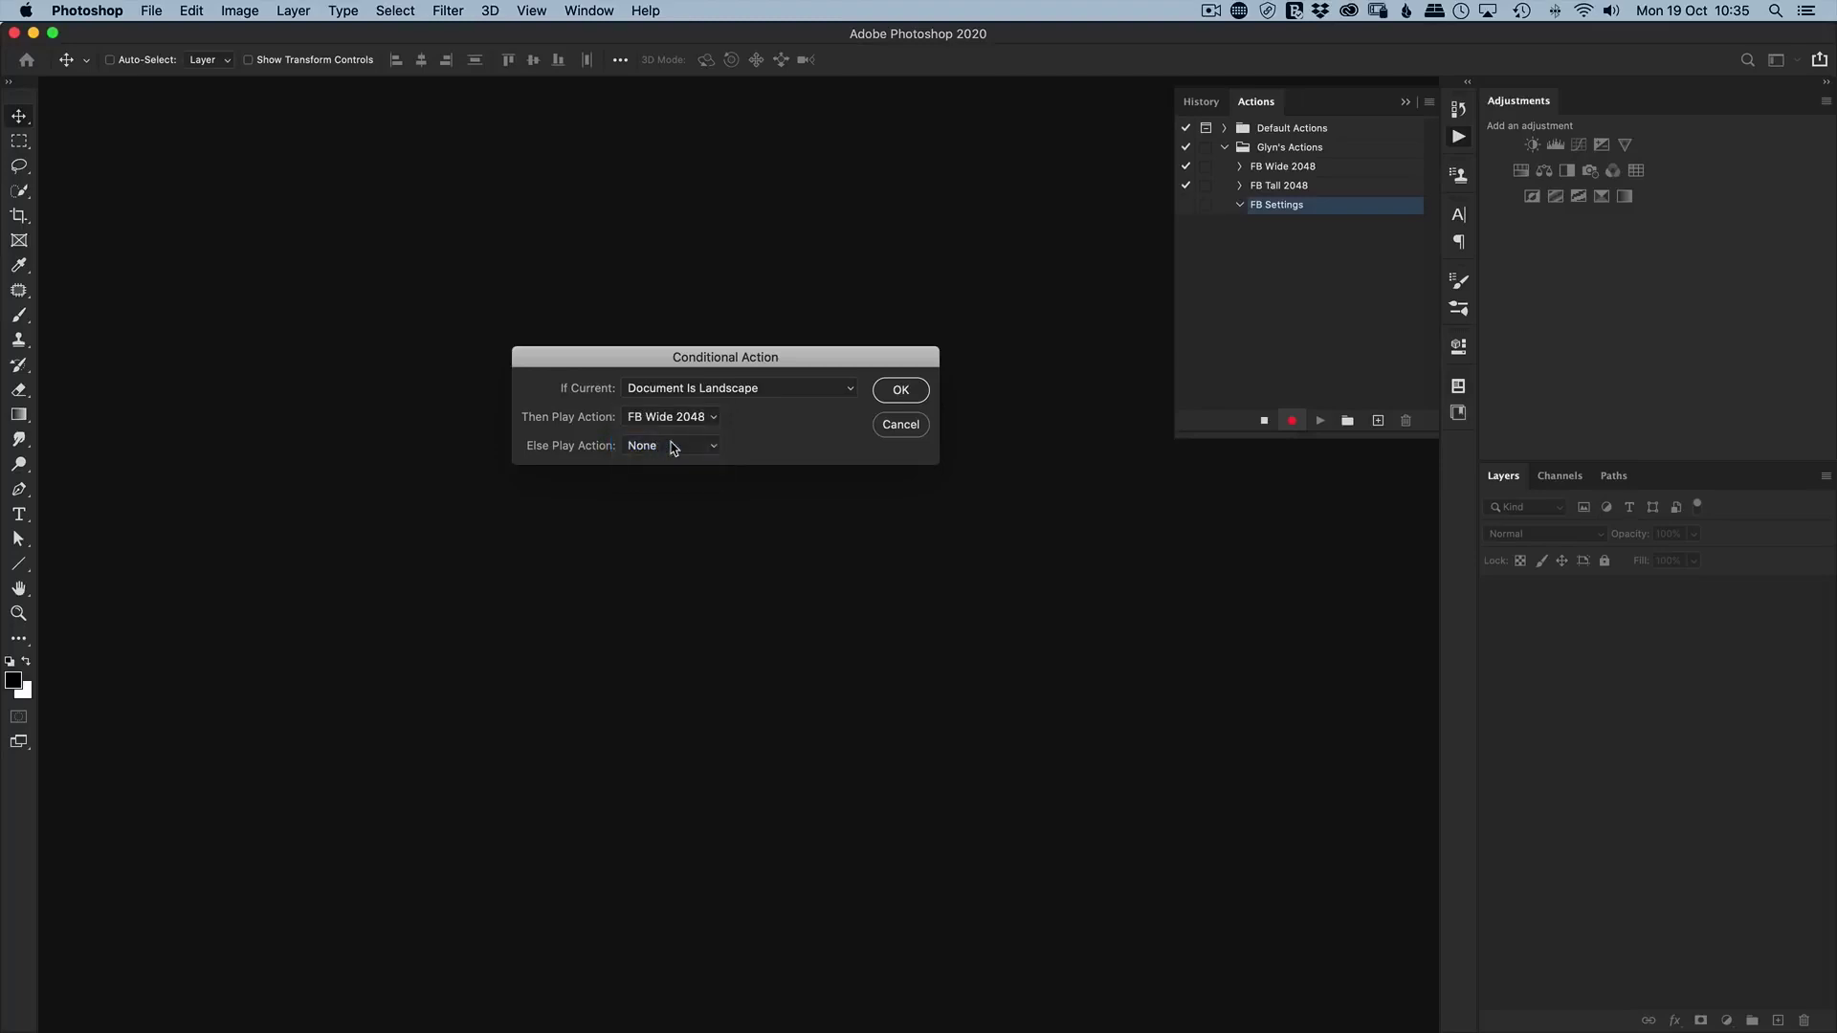
{"action": "left_click", "coordinate": [657, 447]}
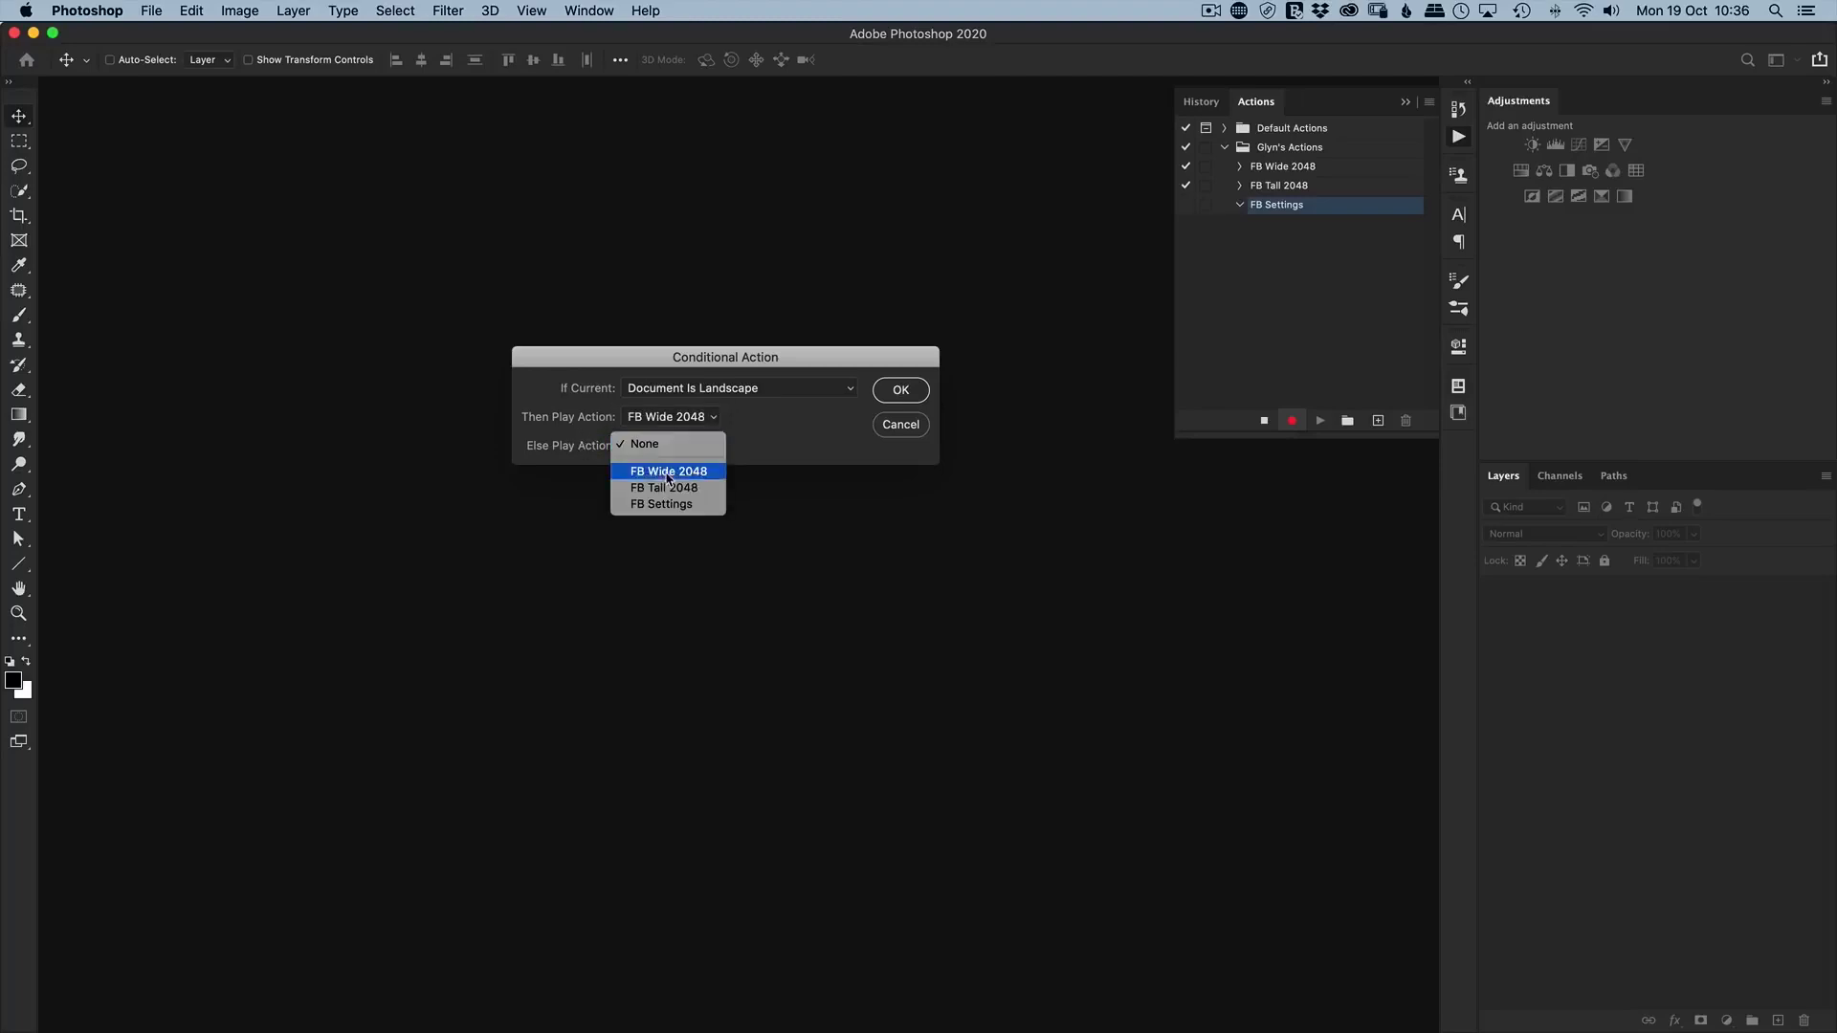
{"action": "left_click", "coordinate": [666, 488]}
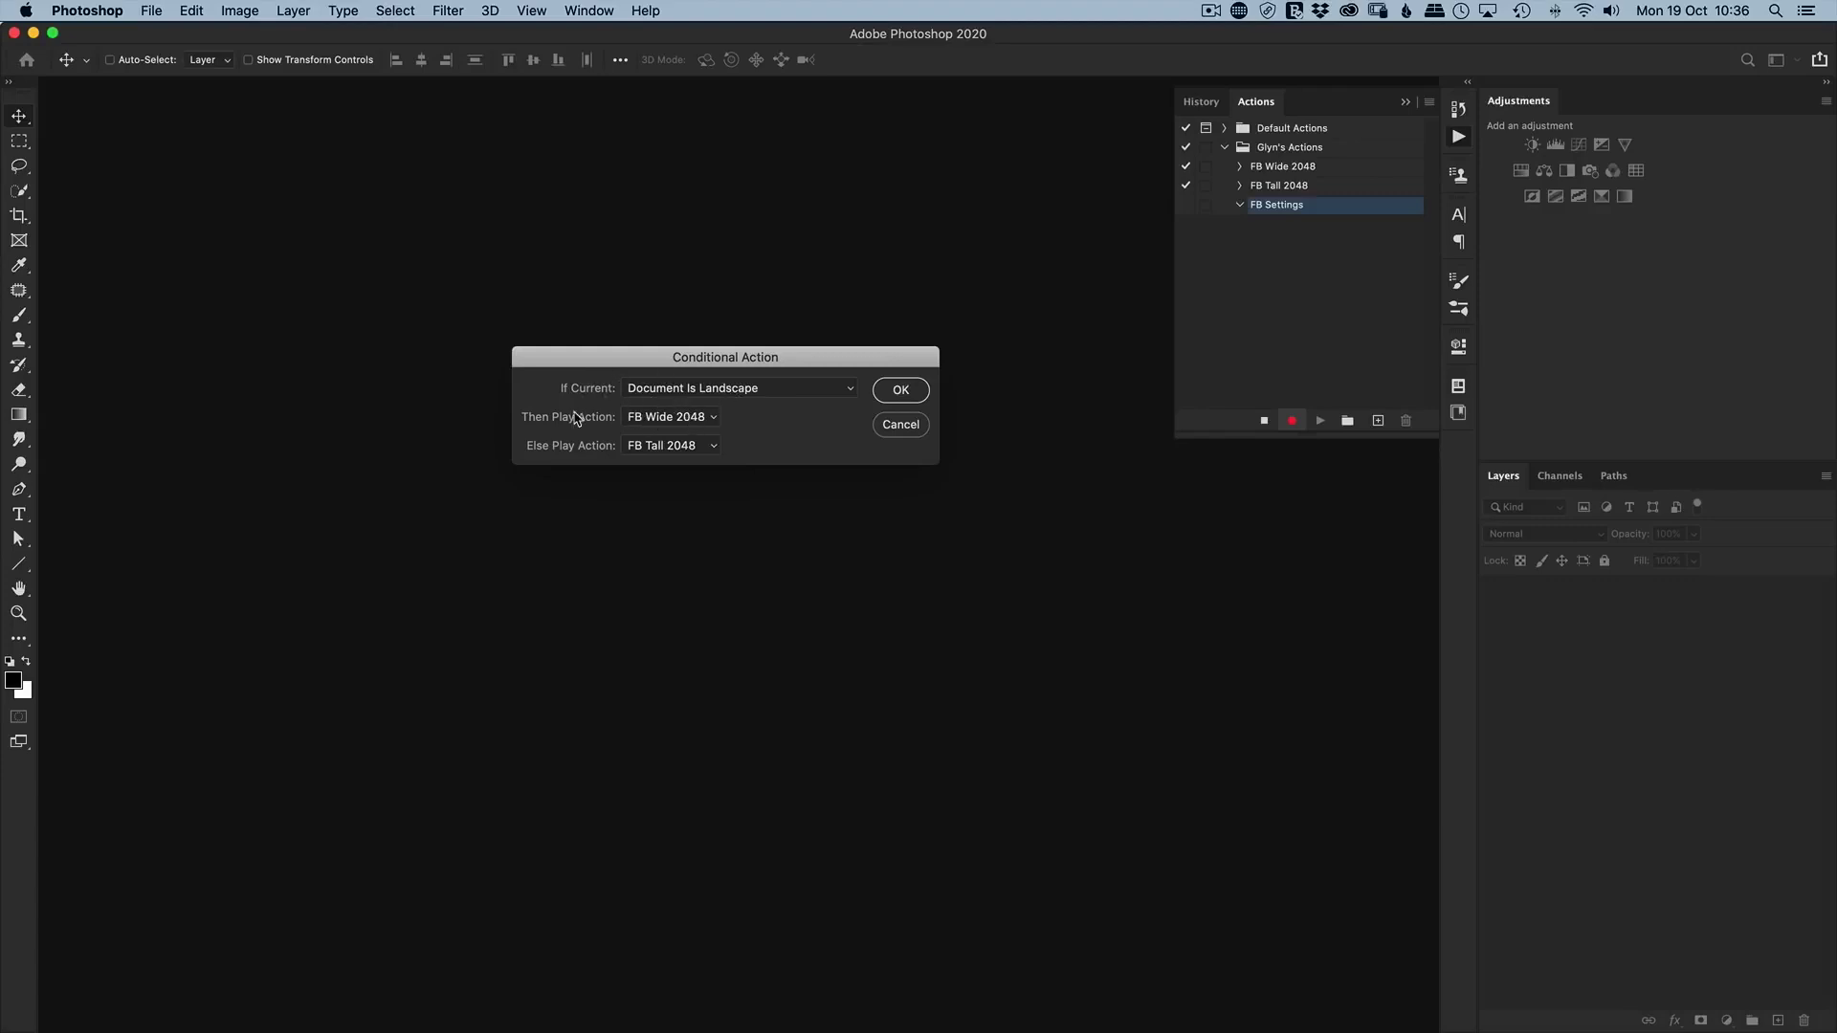
{"action": "left_click", "coordinate": [844, 394]}
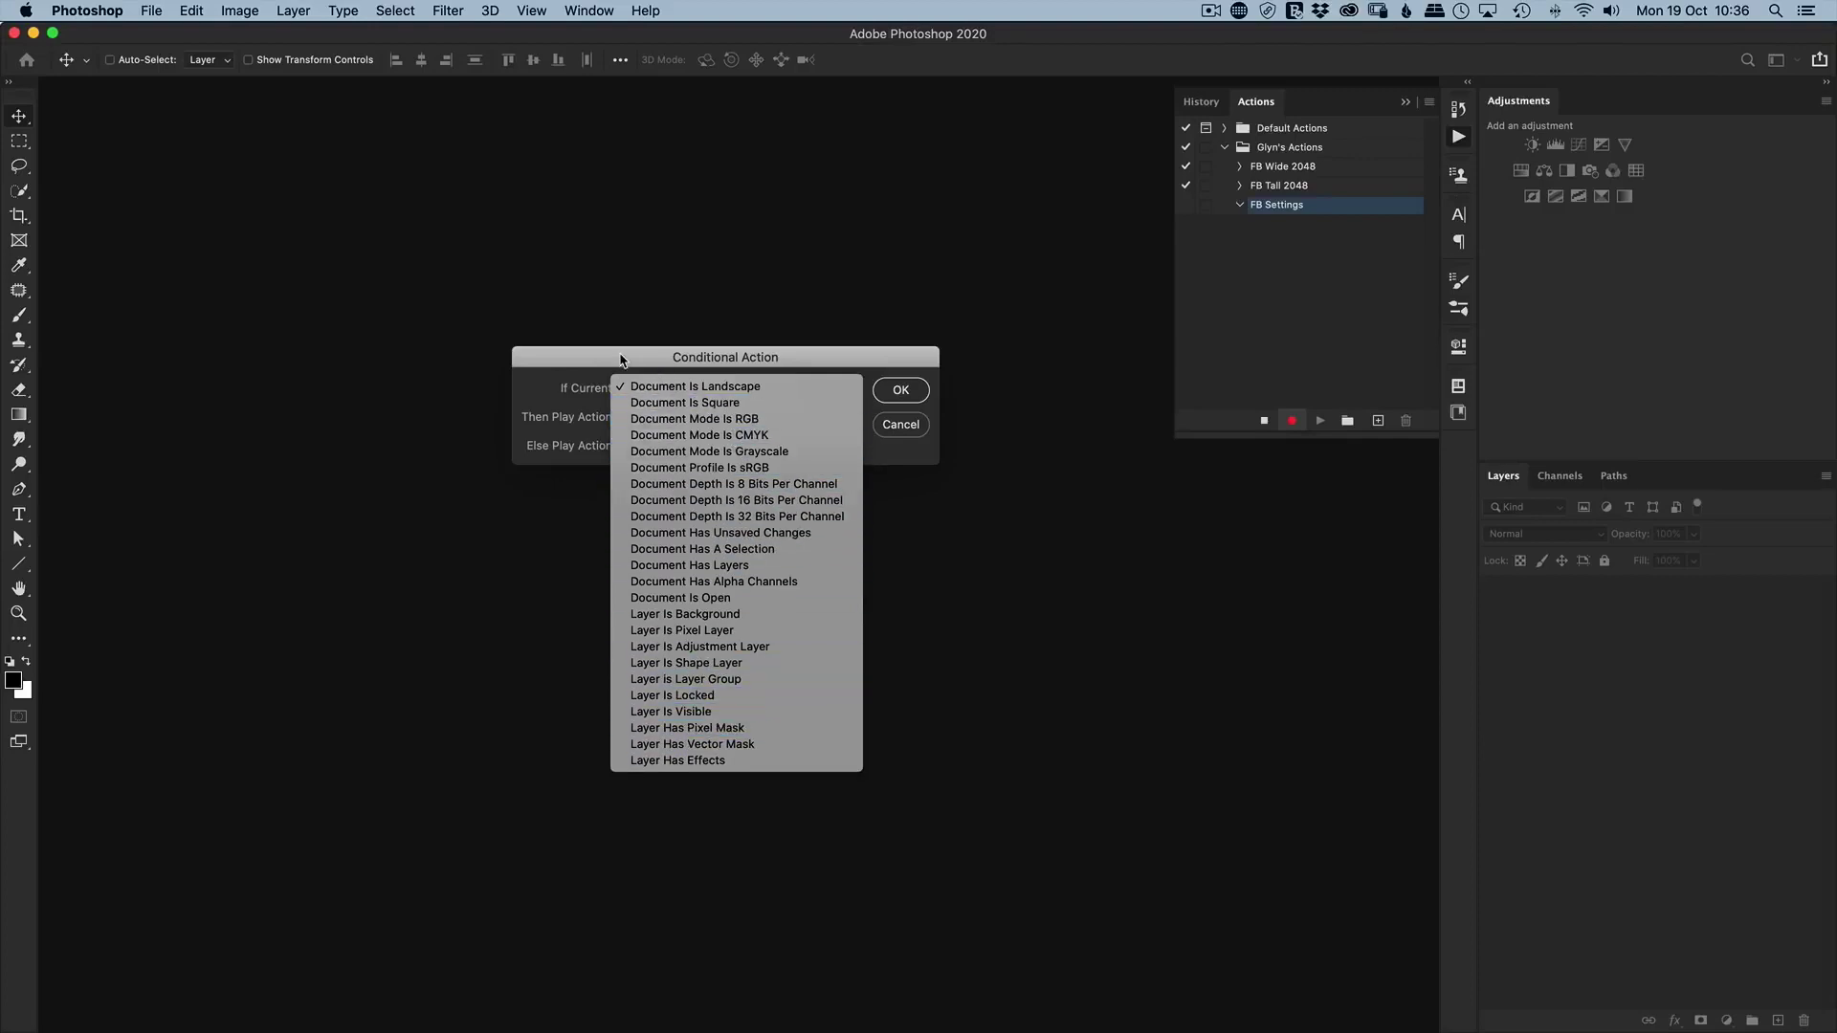
{"action": "left_click", "coordinate": [657, 383]}
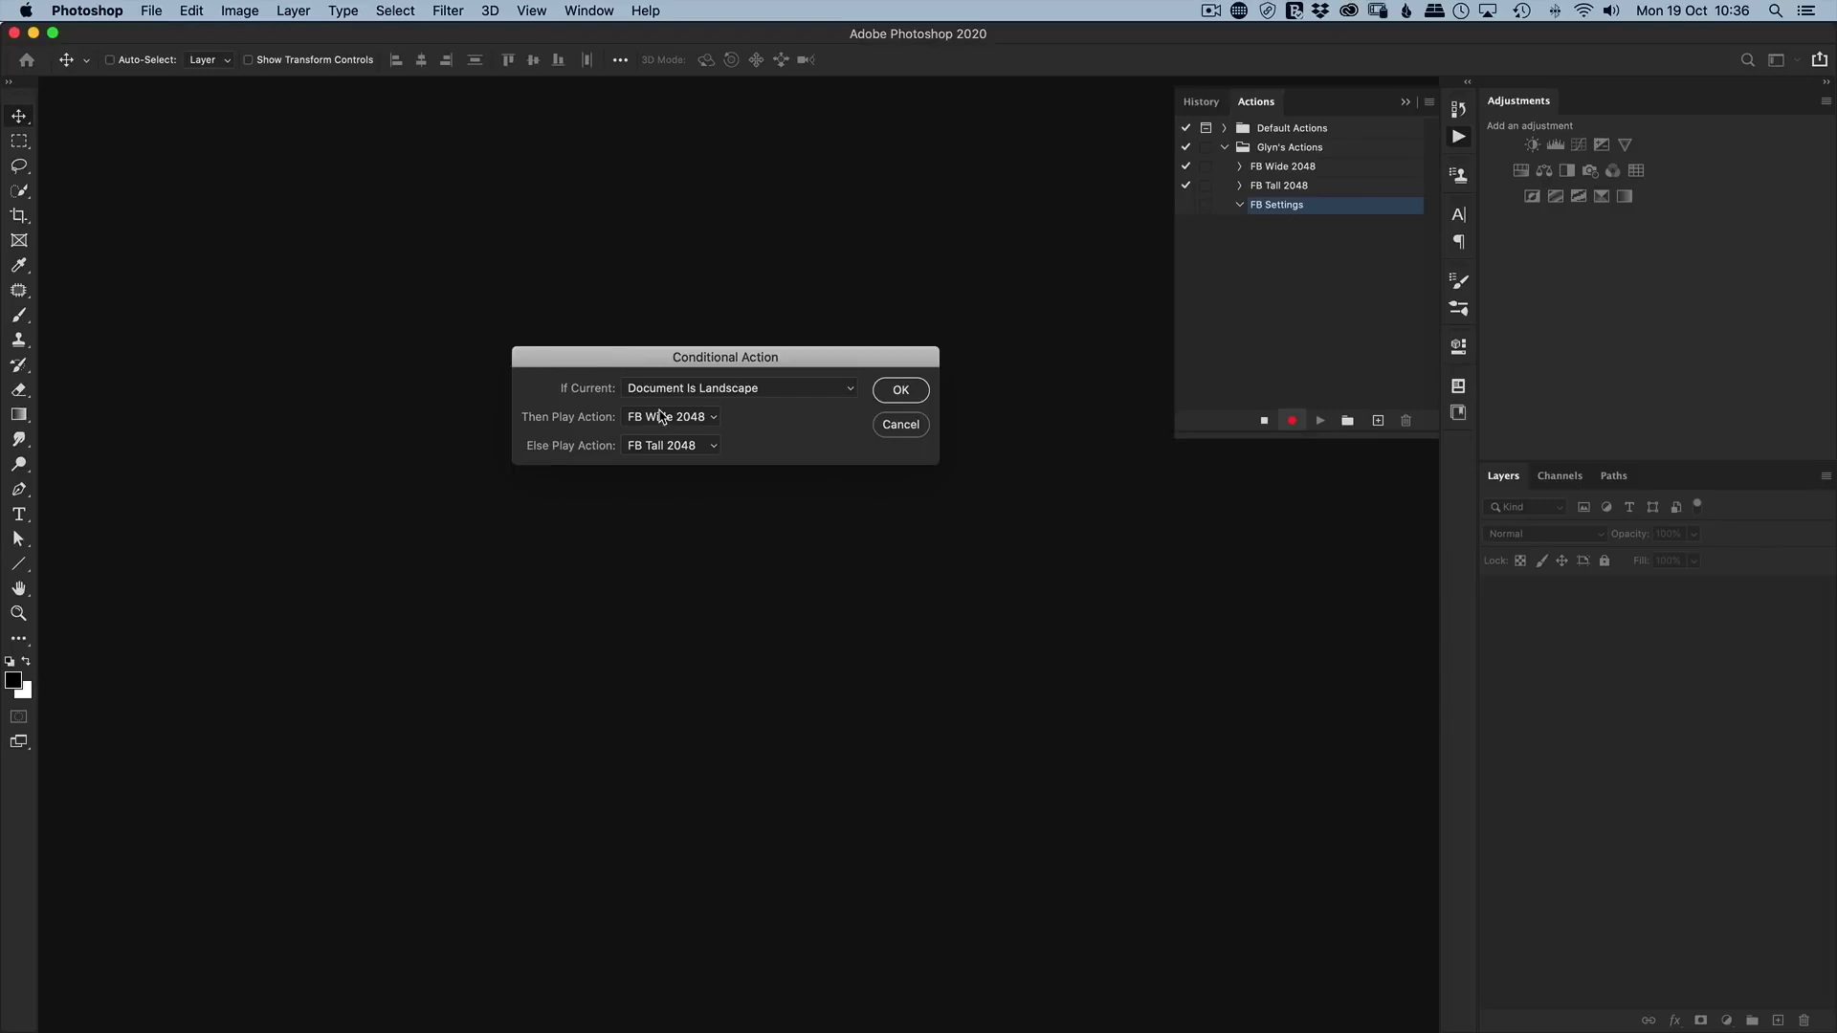
{"action": "left_click", "coordinate": [895, 391]}
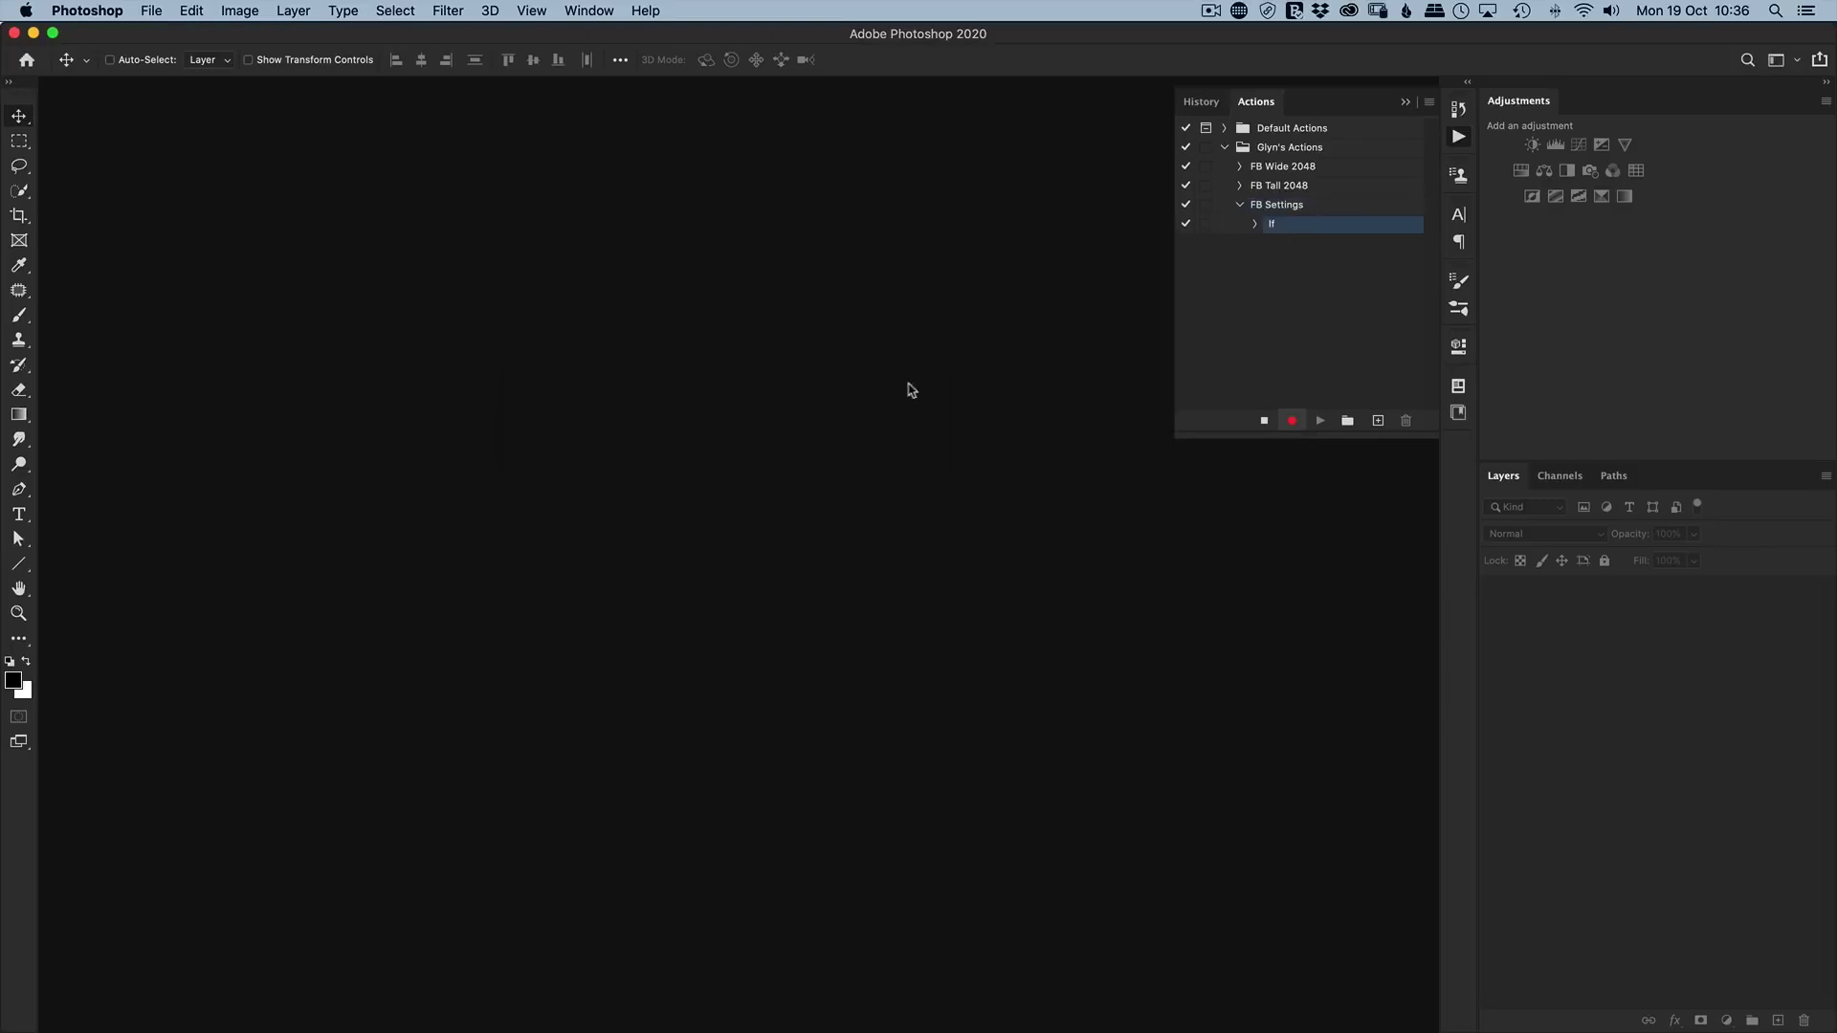
{"action": "left_click", "coordinate": [1266, 426]}
{"action": "left_click", "coordinate": [1240, 205]}
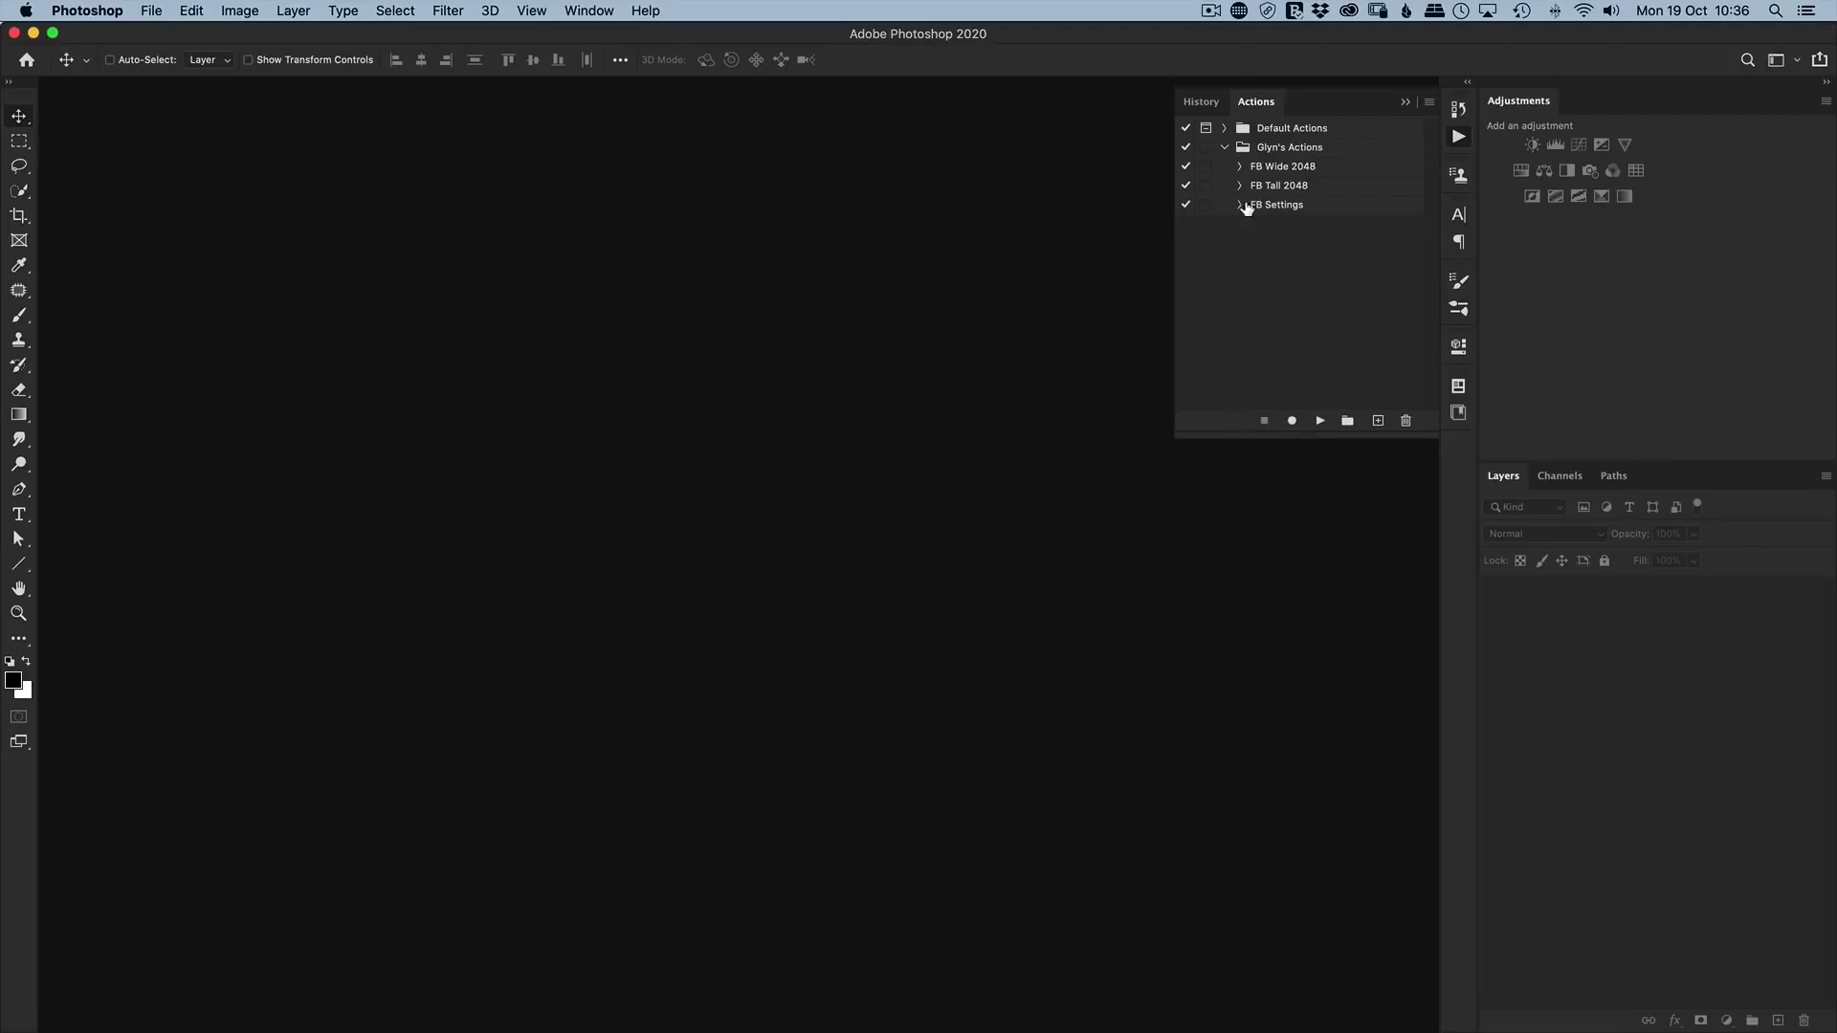
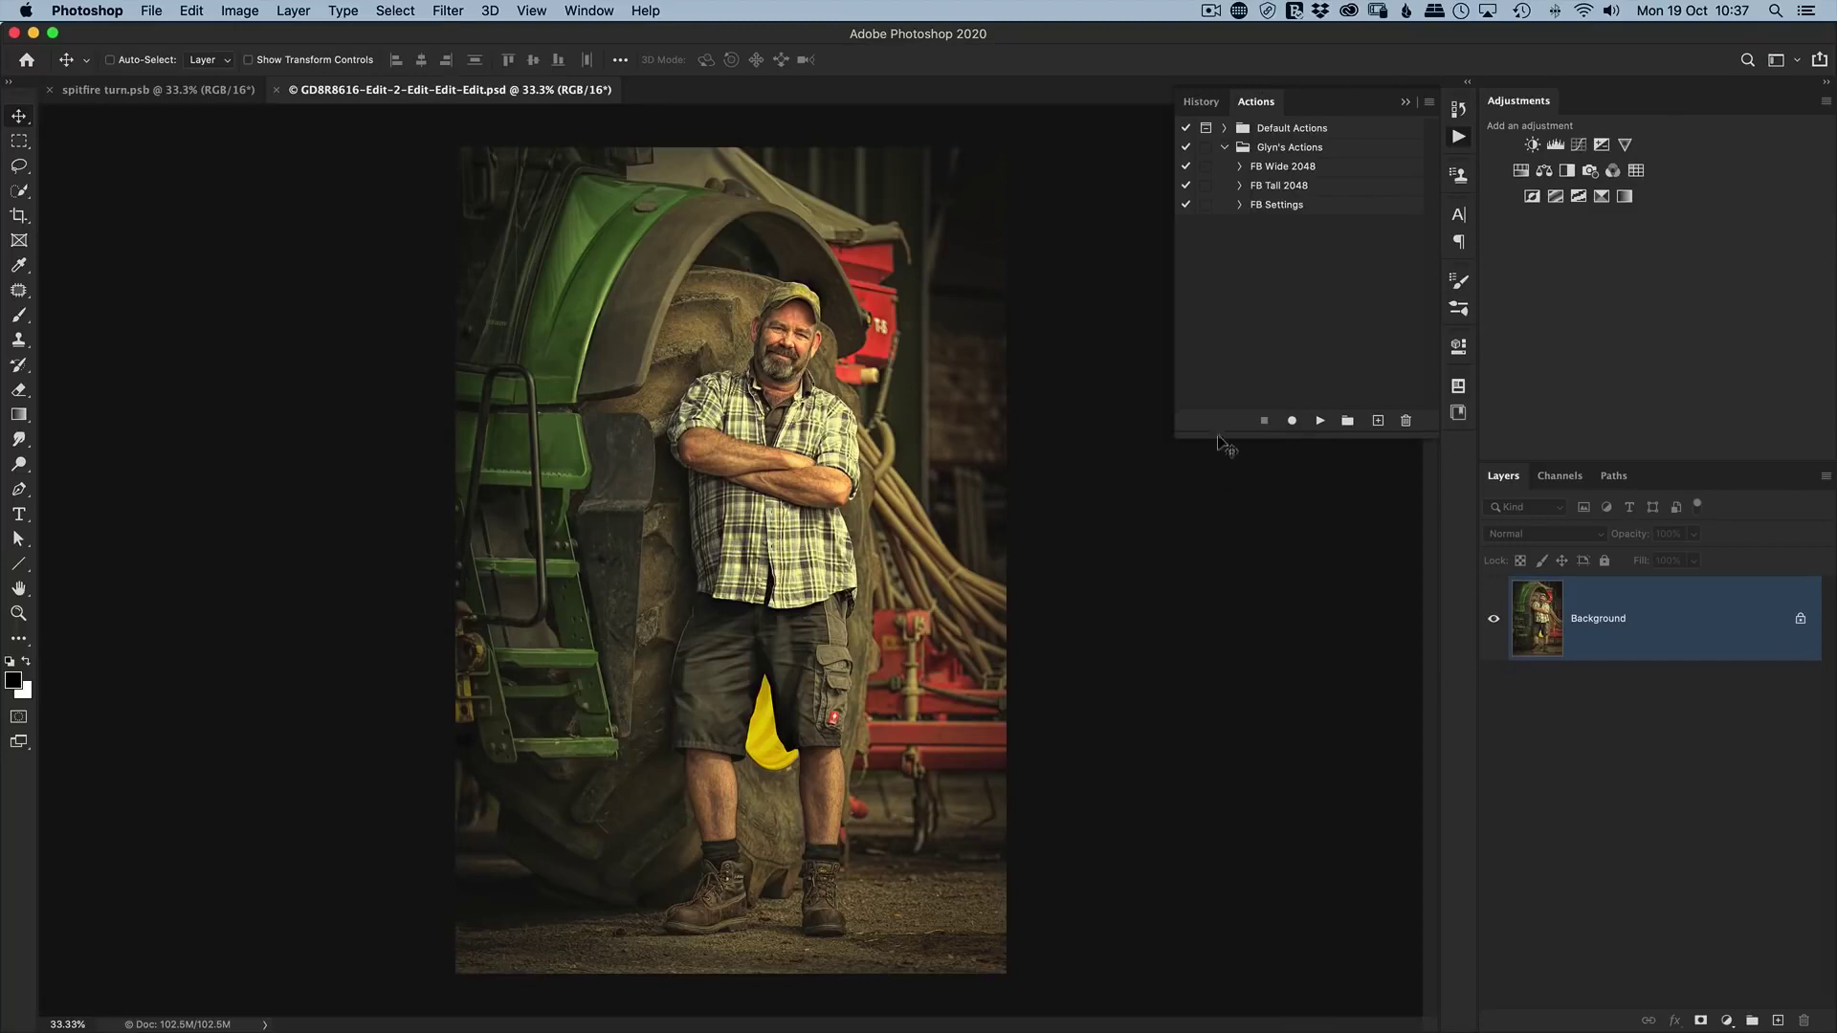
Select the FB Settings action in the custom action set.
{"action": "left_click", "coordinate": [1275, 207]}
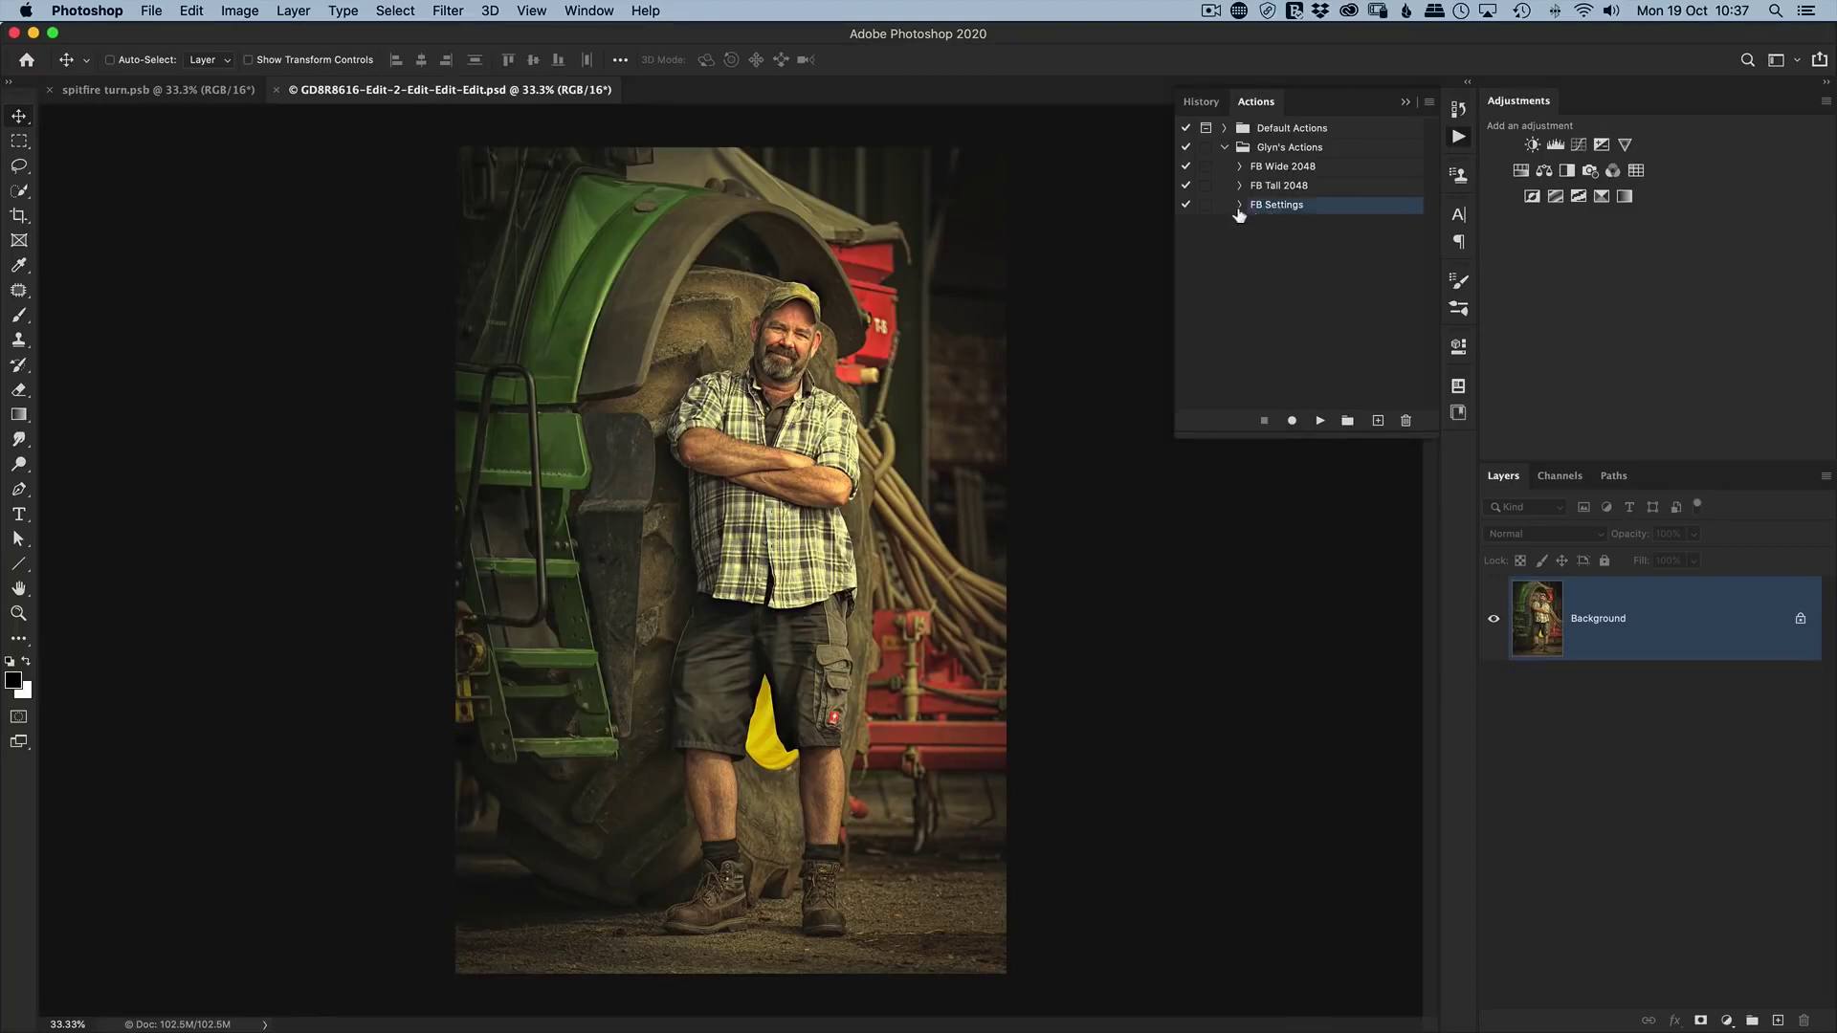
Play FB Settings on the tractor portrait, then again on the Spitfire image.
{"action": "left_click", "coordinate": [1319, 422]}
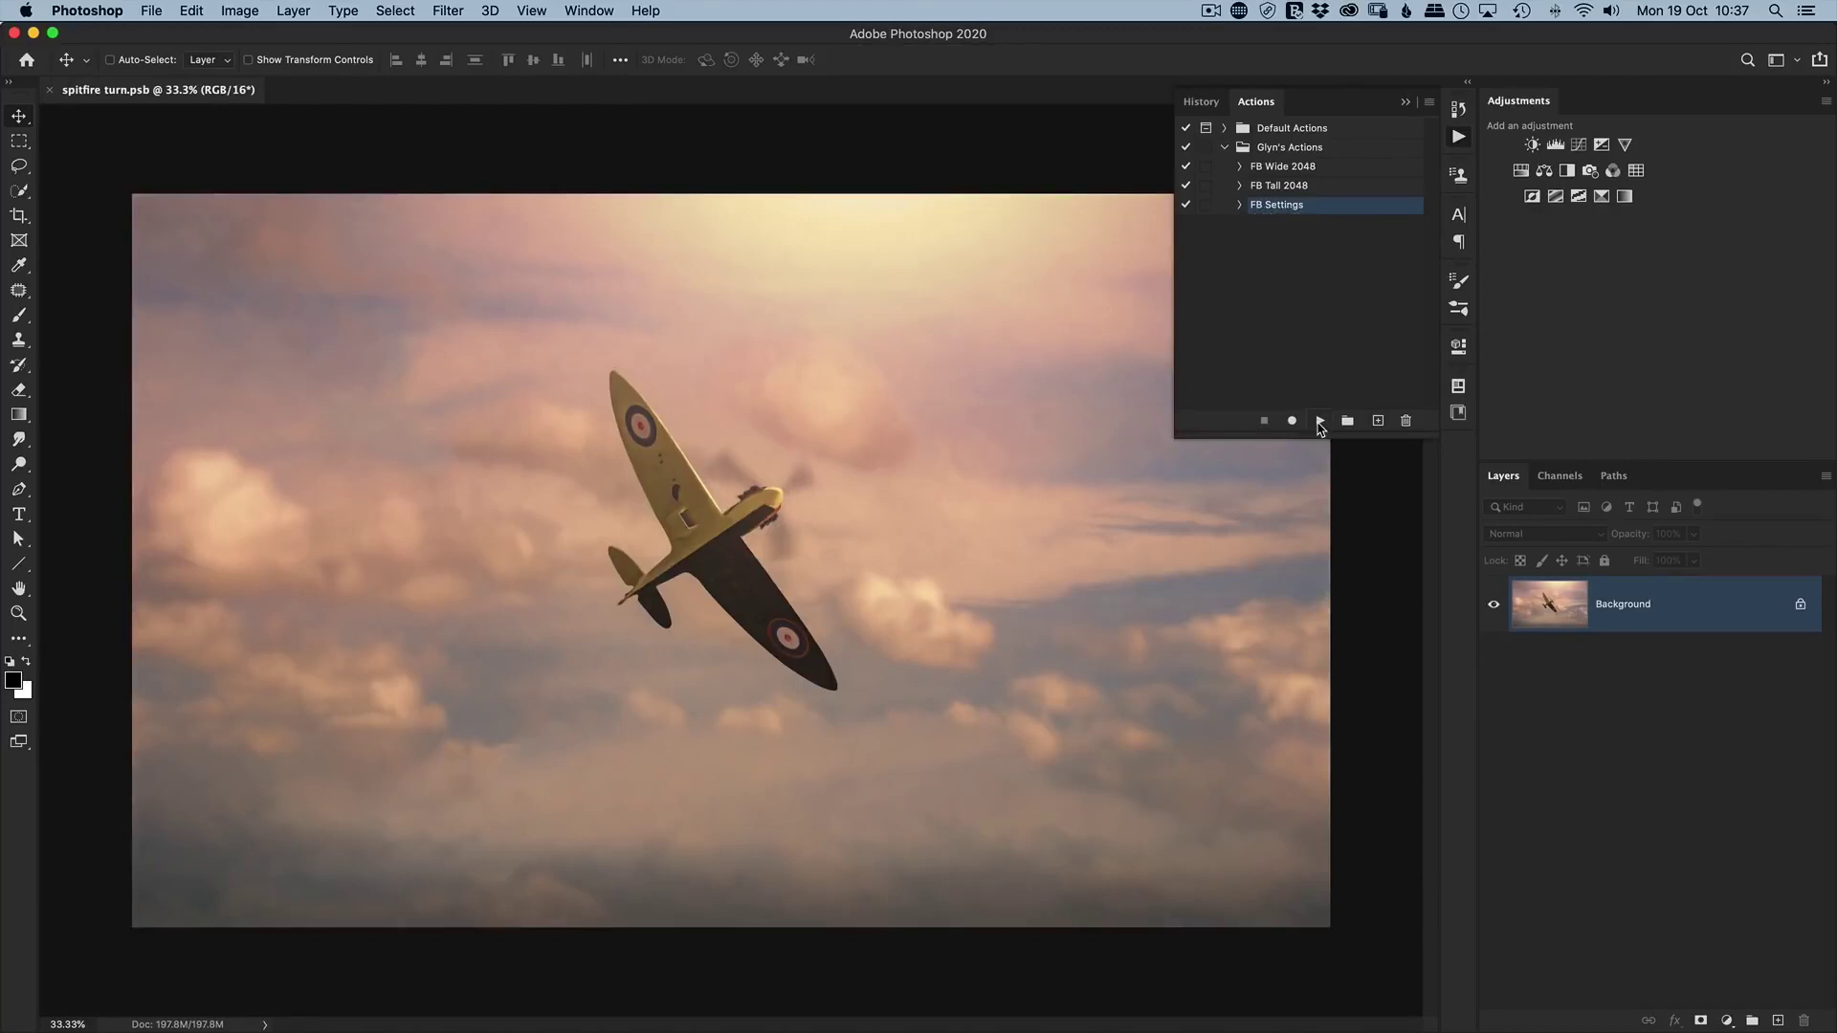
{"action": "left_click", "coordinate": [1319, 422]}
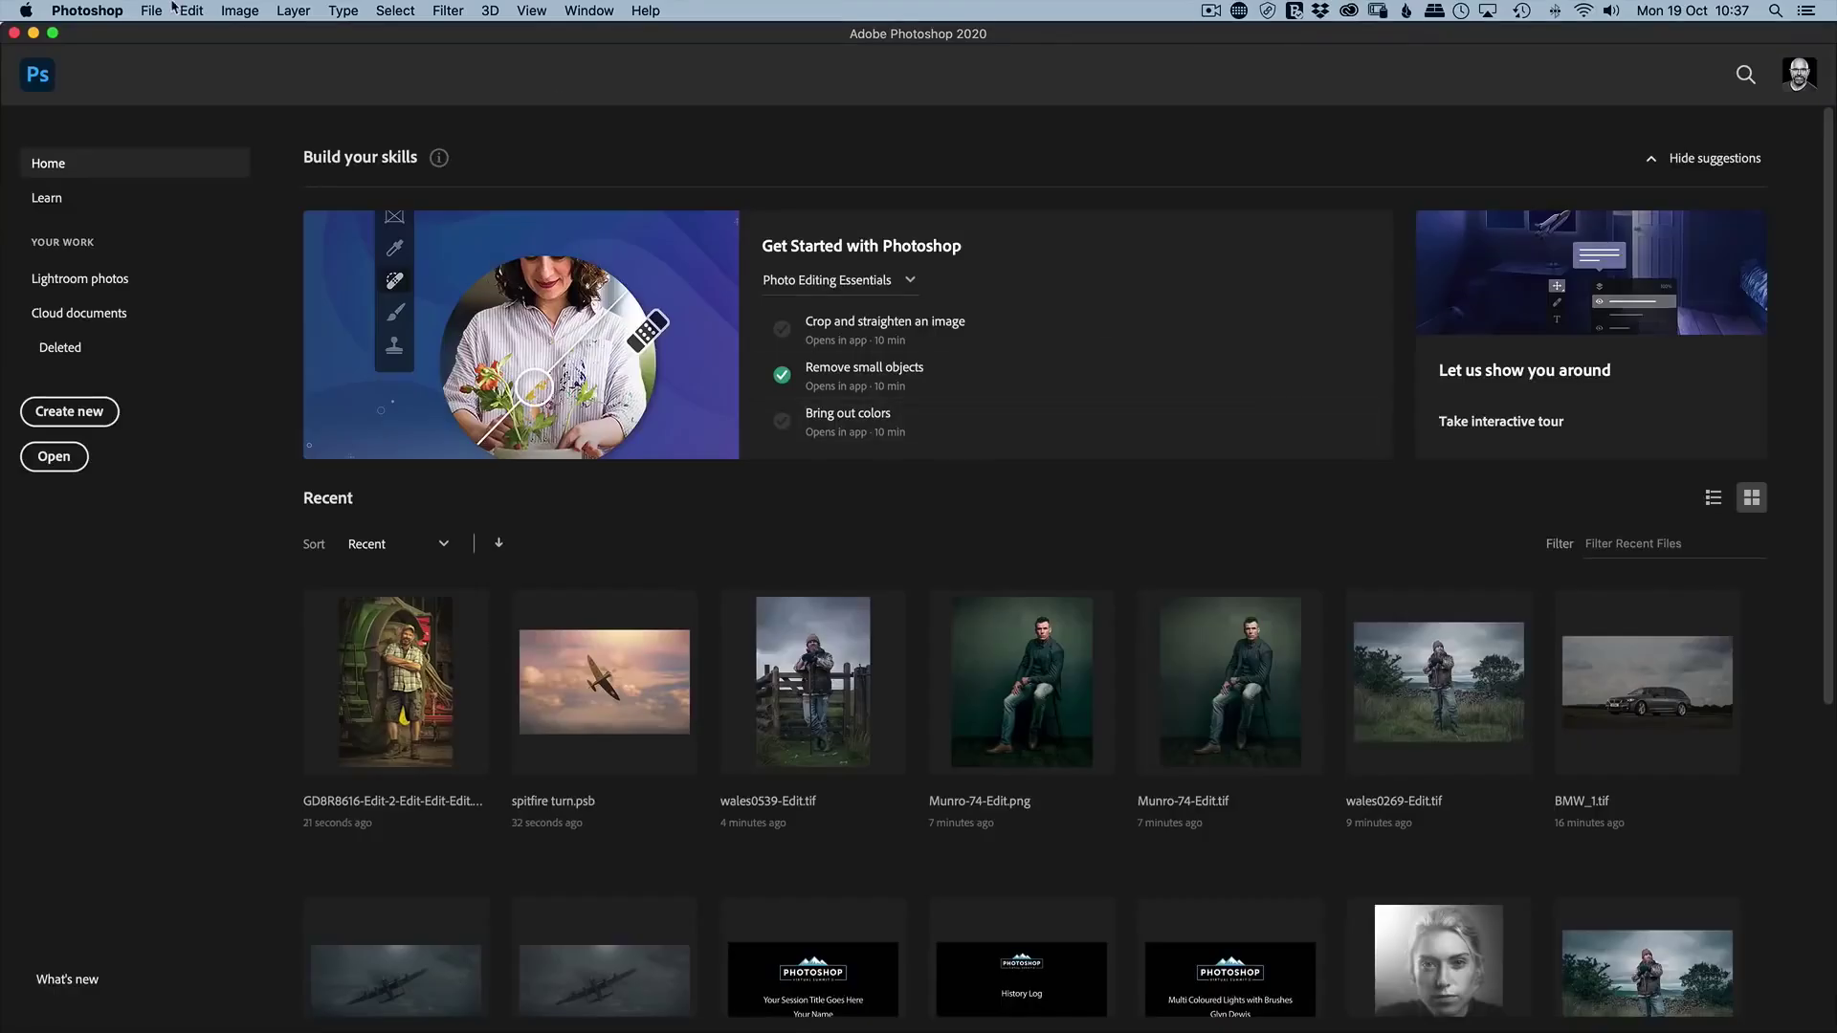
Open spitfire-turn.png and the GD8R8616 tractor PNG together from the Social folder.
{"action": "left_click", "coordinate": [151, 12]}
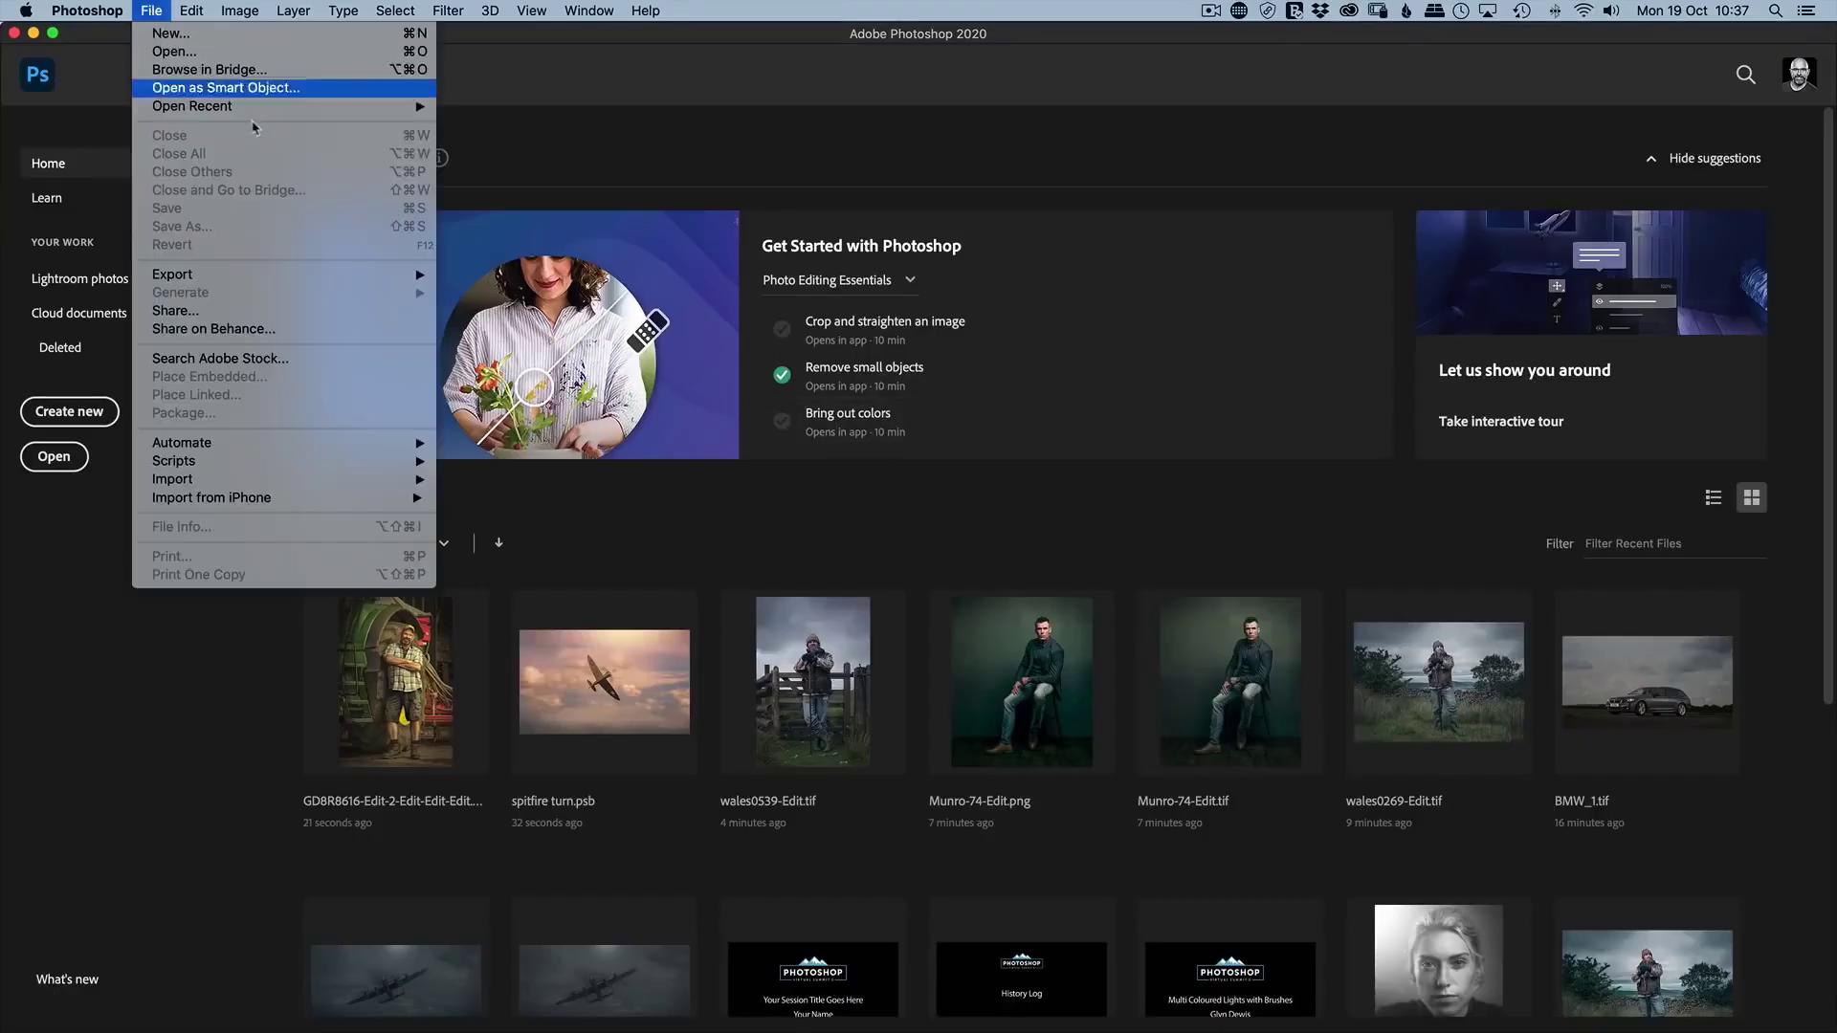
{"action": "left_click", "coordinate": [190, 55]}
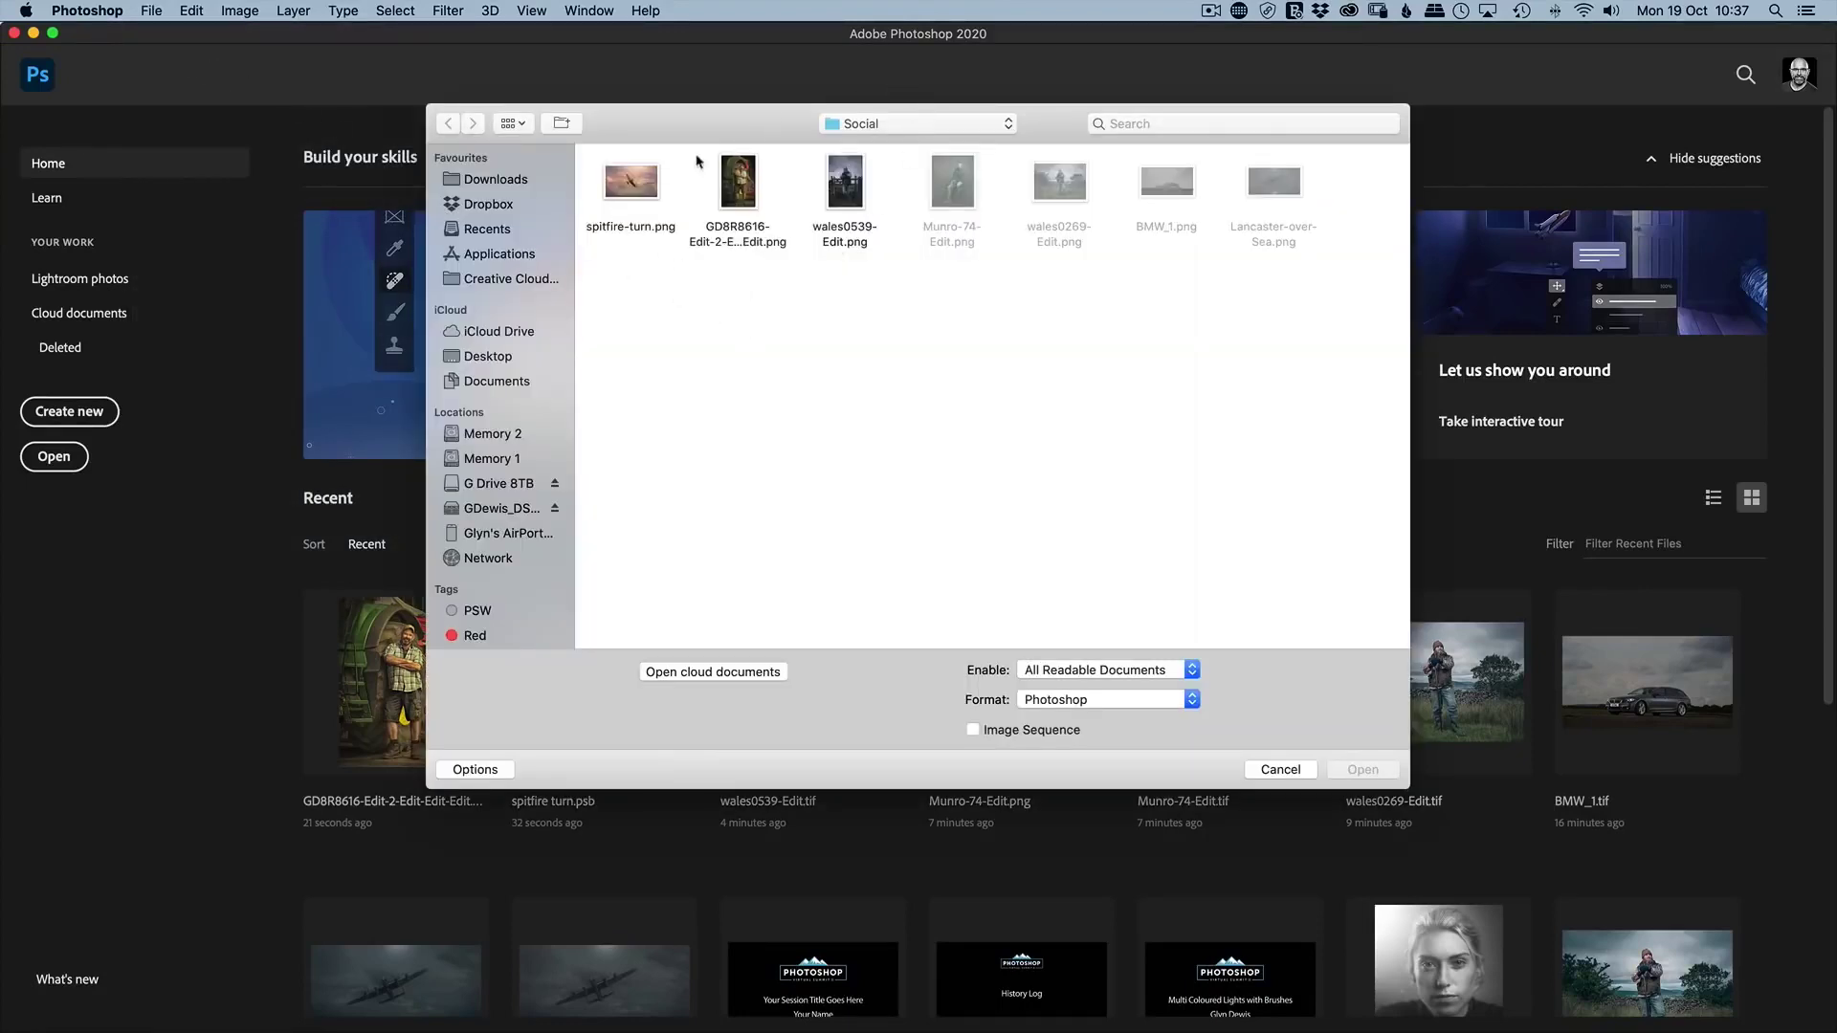
{"action": "left_click_drag", "start_coordinate": [620, 268], "coordinate": [752, 192]}
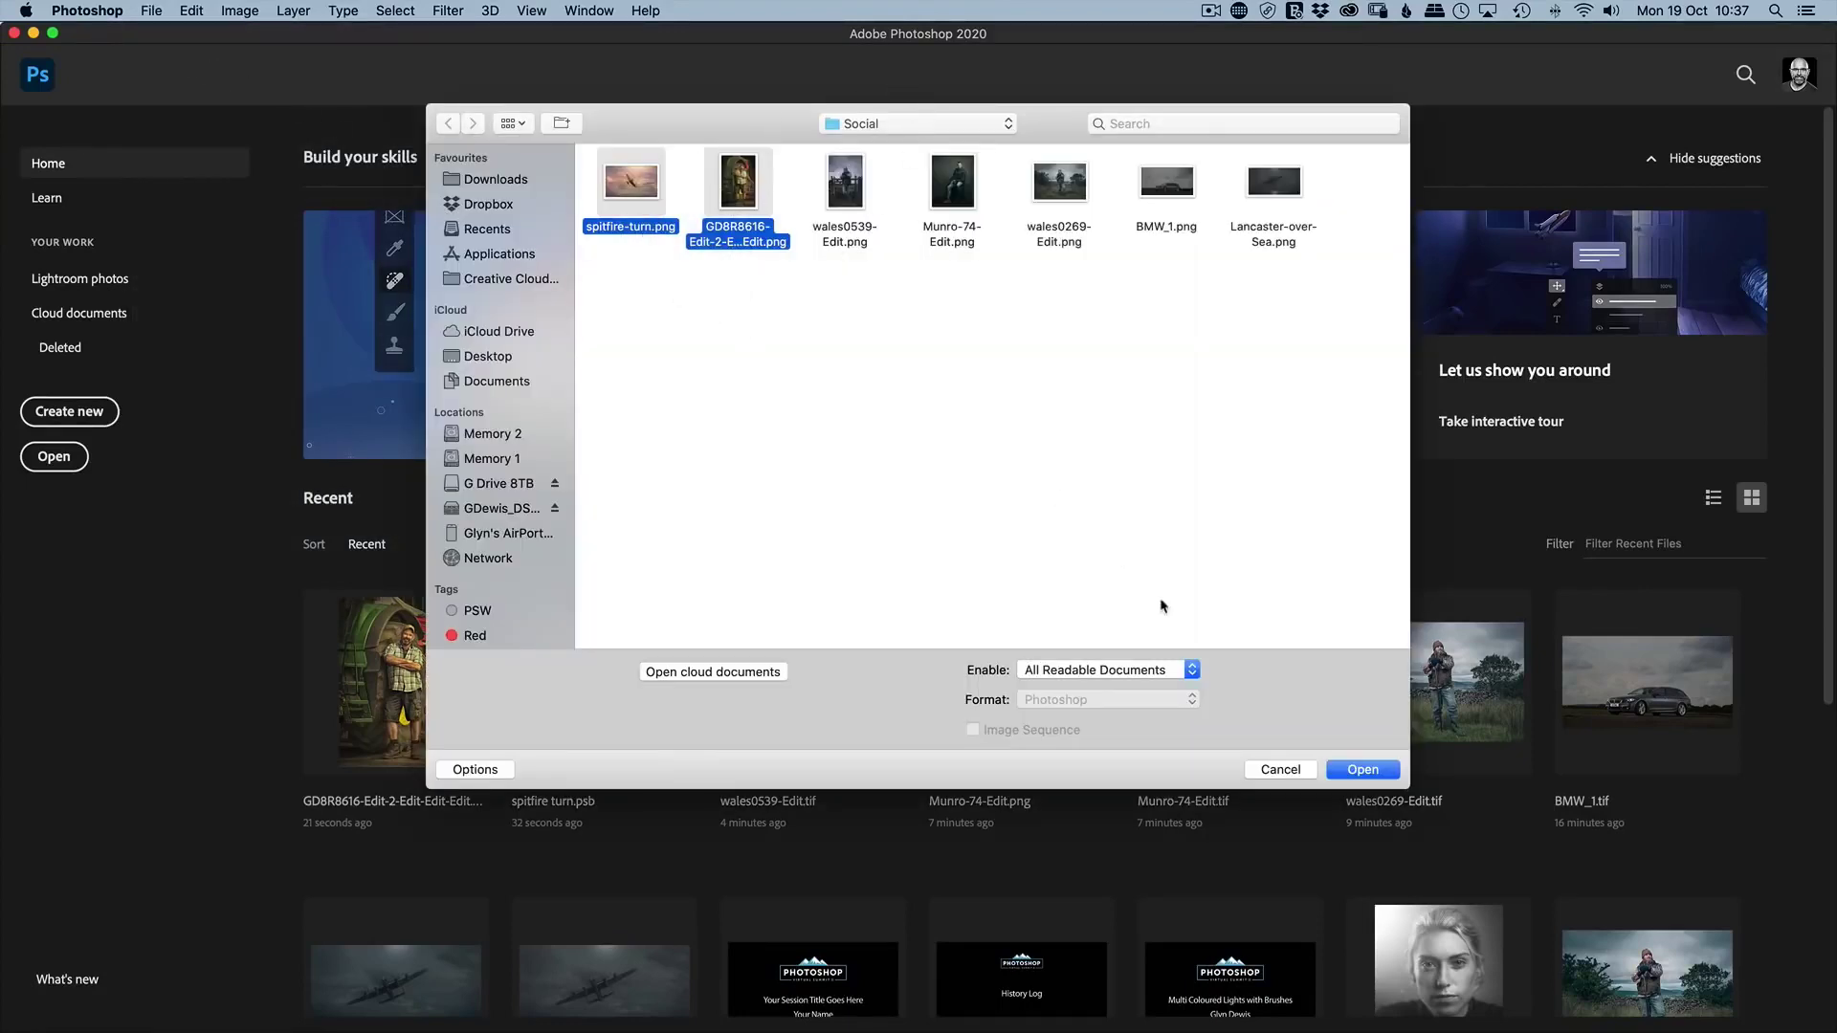
{"action": "left_click", "coordinate": [1361, 770]}
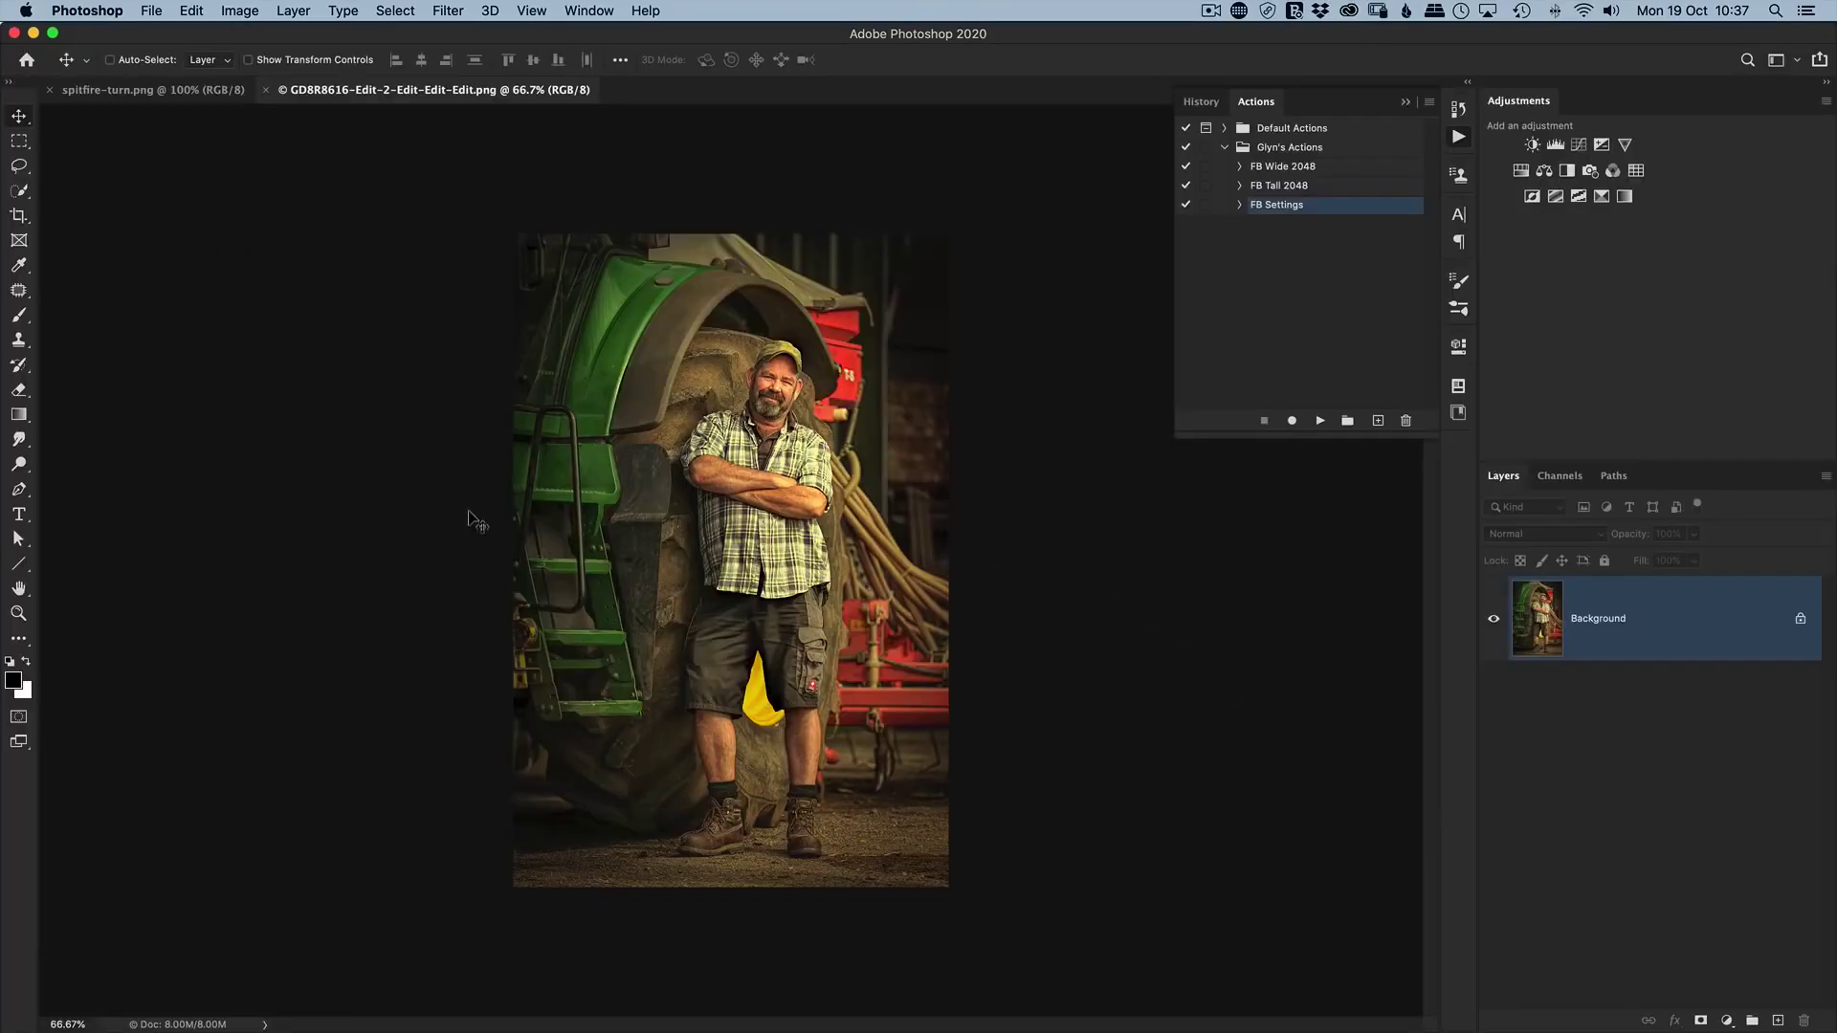
Confirm in Image Size the tractor is 1365 × 2048 px and the Spitfire 2048 × 1254 px, cancelling each time.
{"action": "left_click", "coordinate": [241, 12]}
{"action": "left_click", "coordinate": [255, 160]}
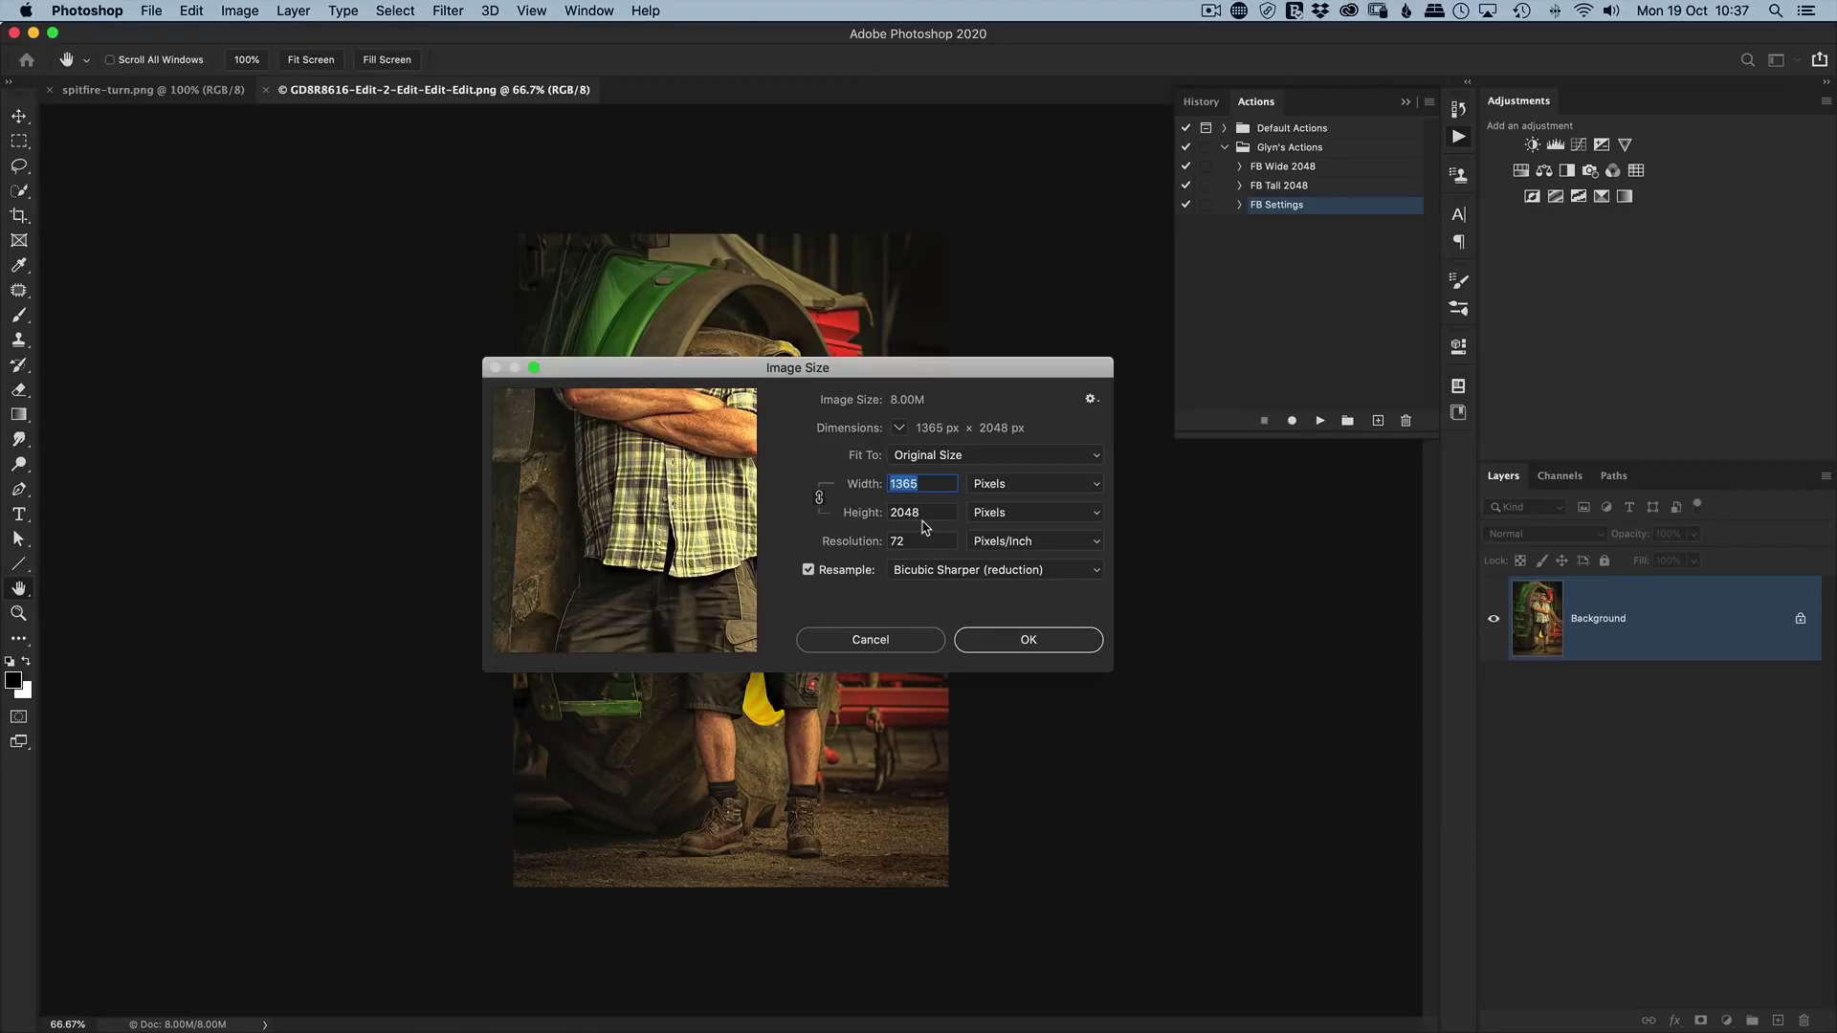
{"action": "left_click", "coordinate": [897, 639]}
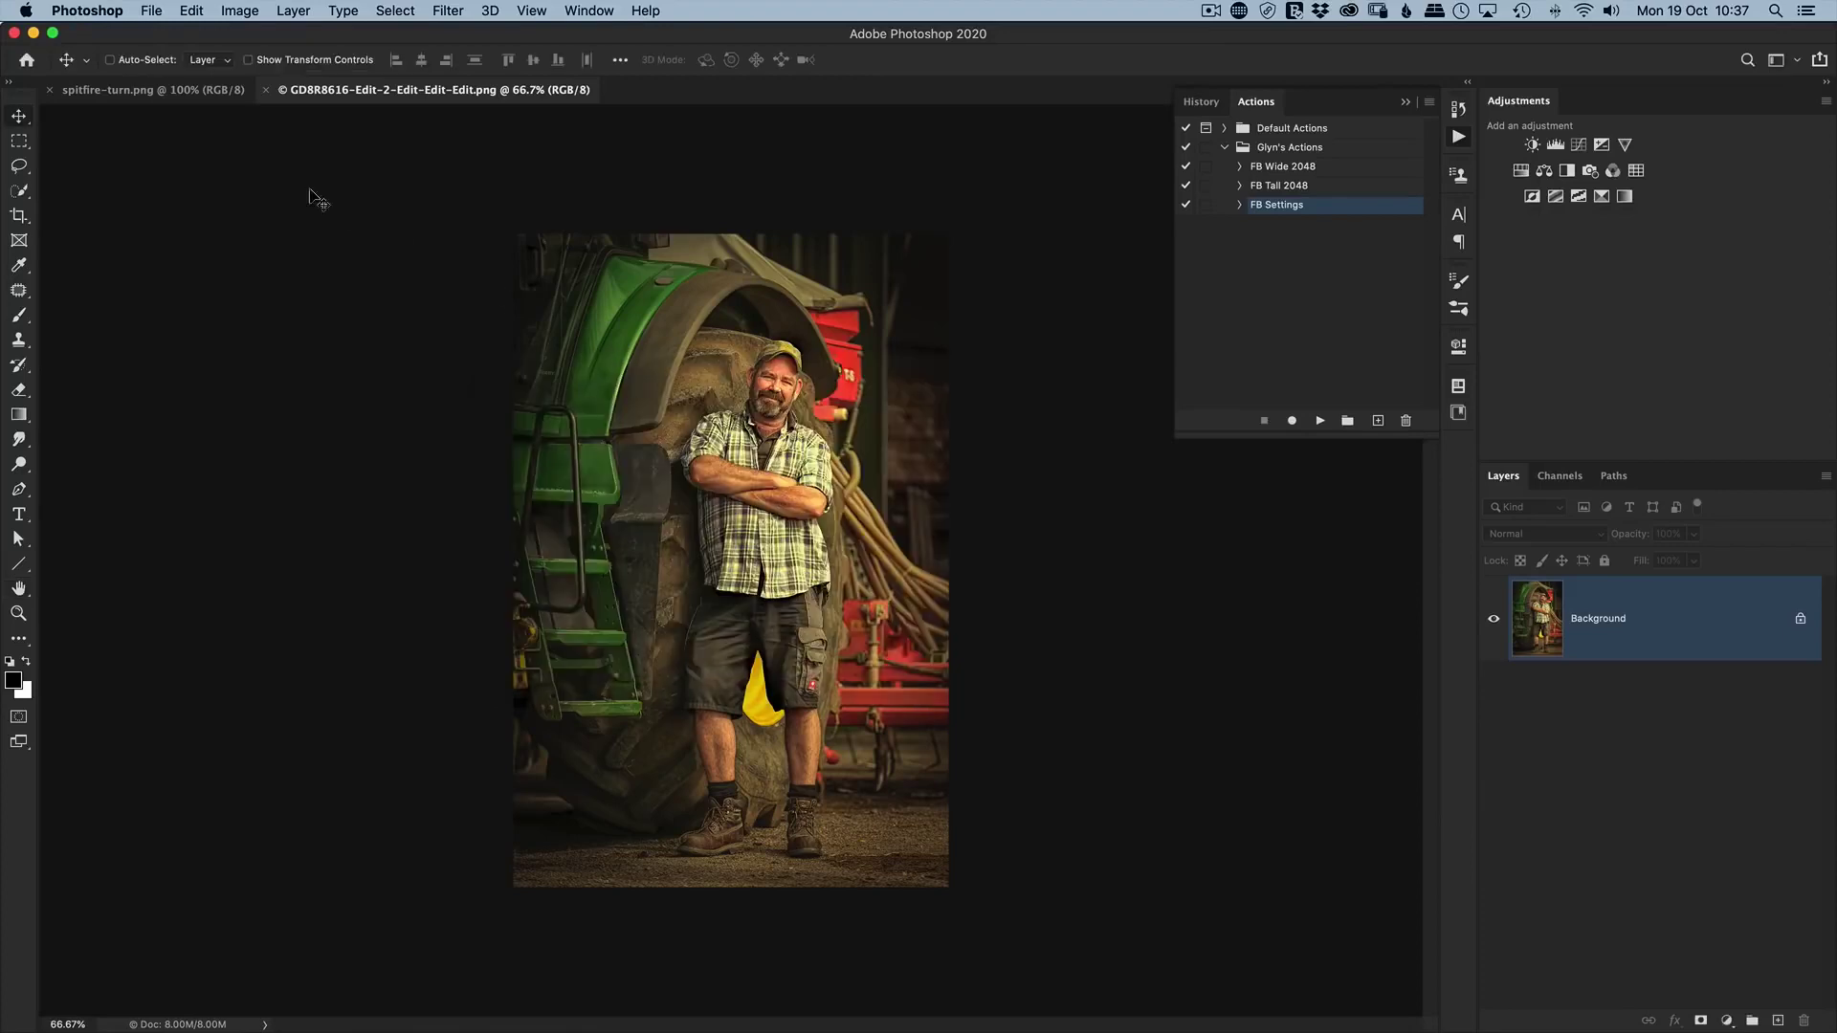
{"action": "left_click", "coordinate": [181, 97]}
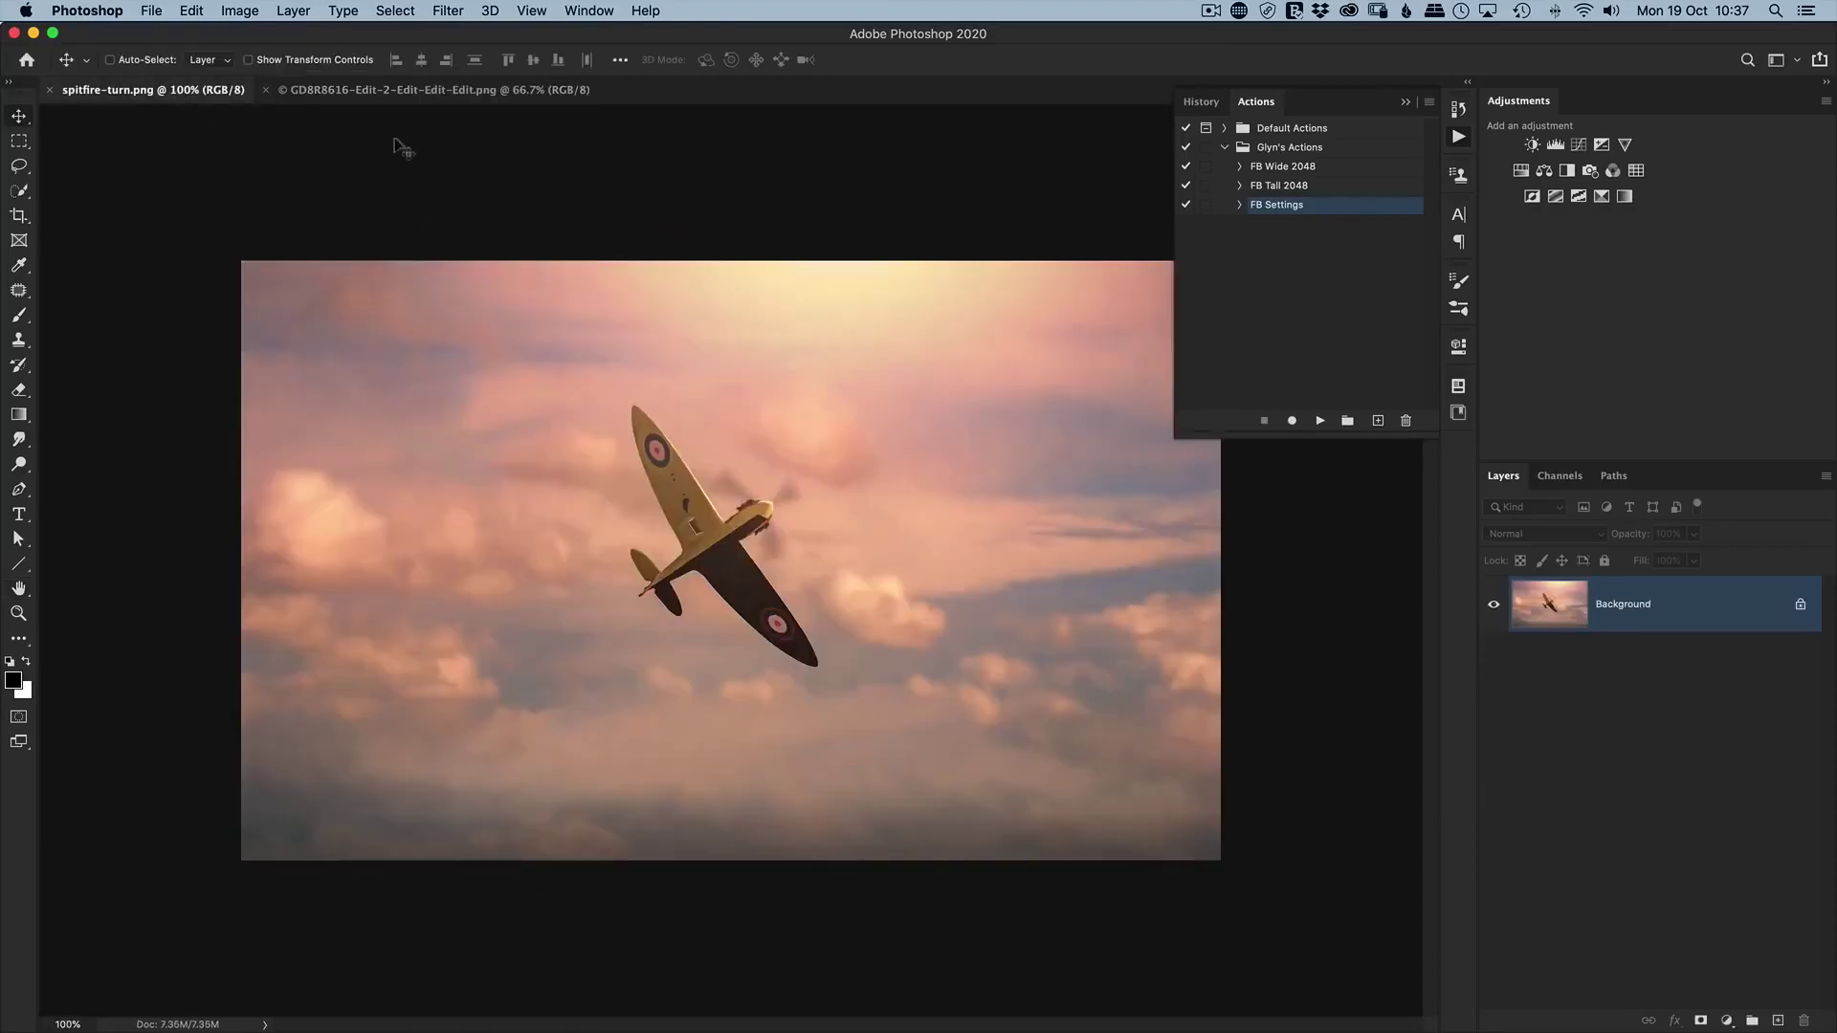
{"action": "left_click", "coordinate": [239, 10]}
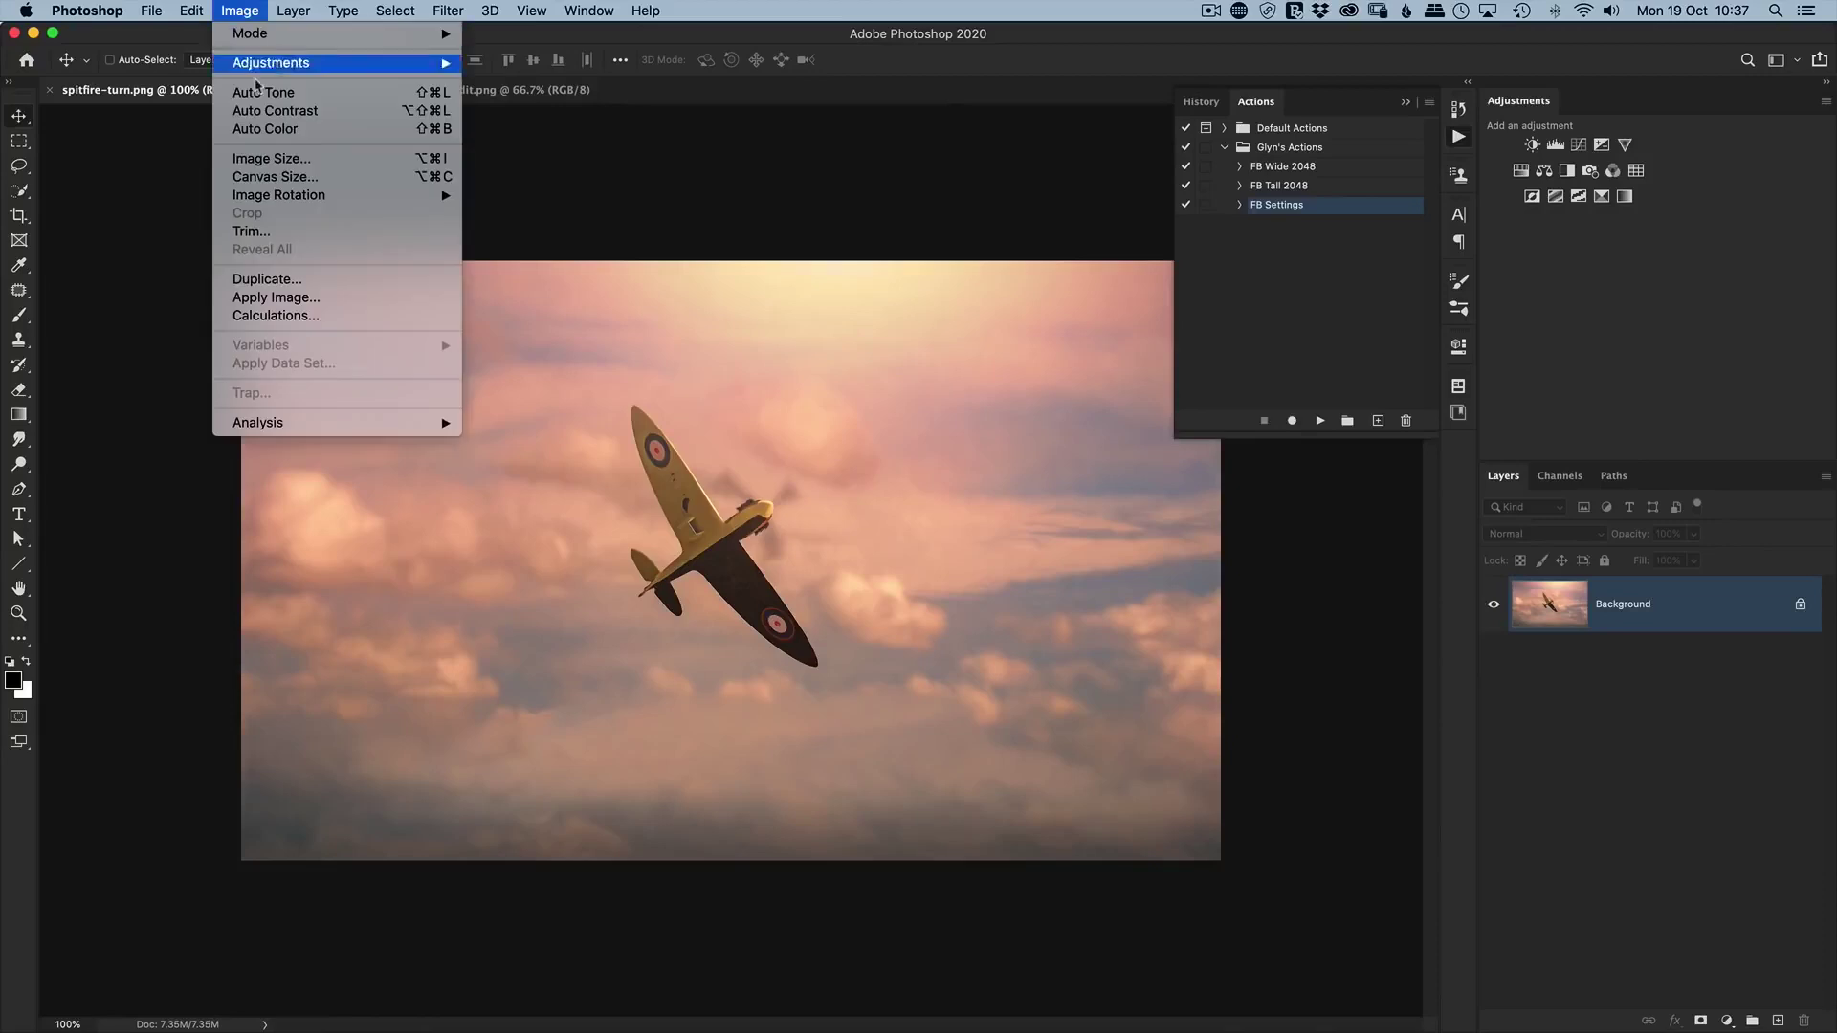
{"action": "left_click", "coordinate": [277, 163]}
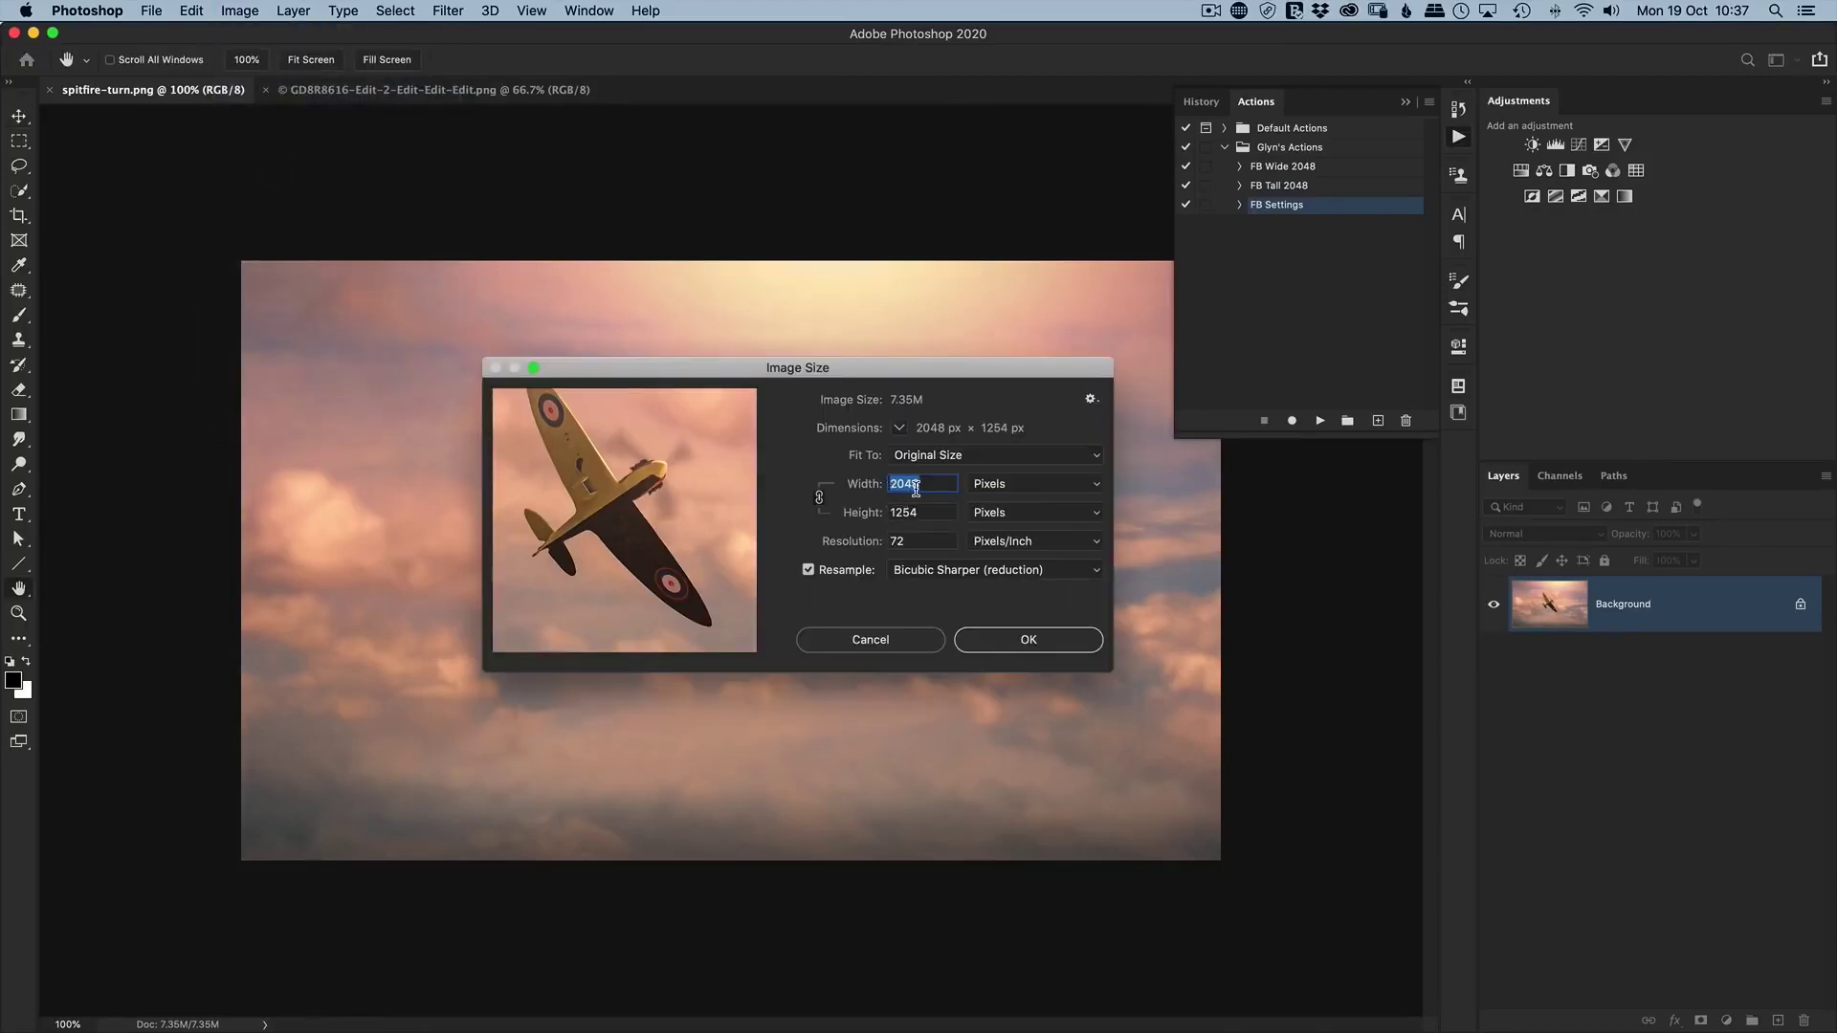
{"action": "left_click", "coordinate": [889, 641]}
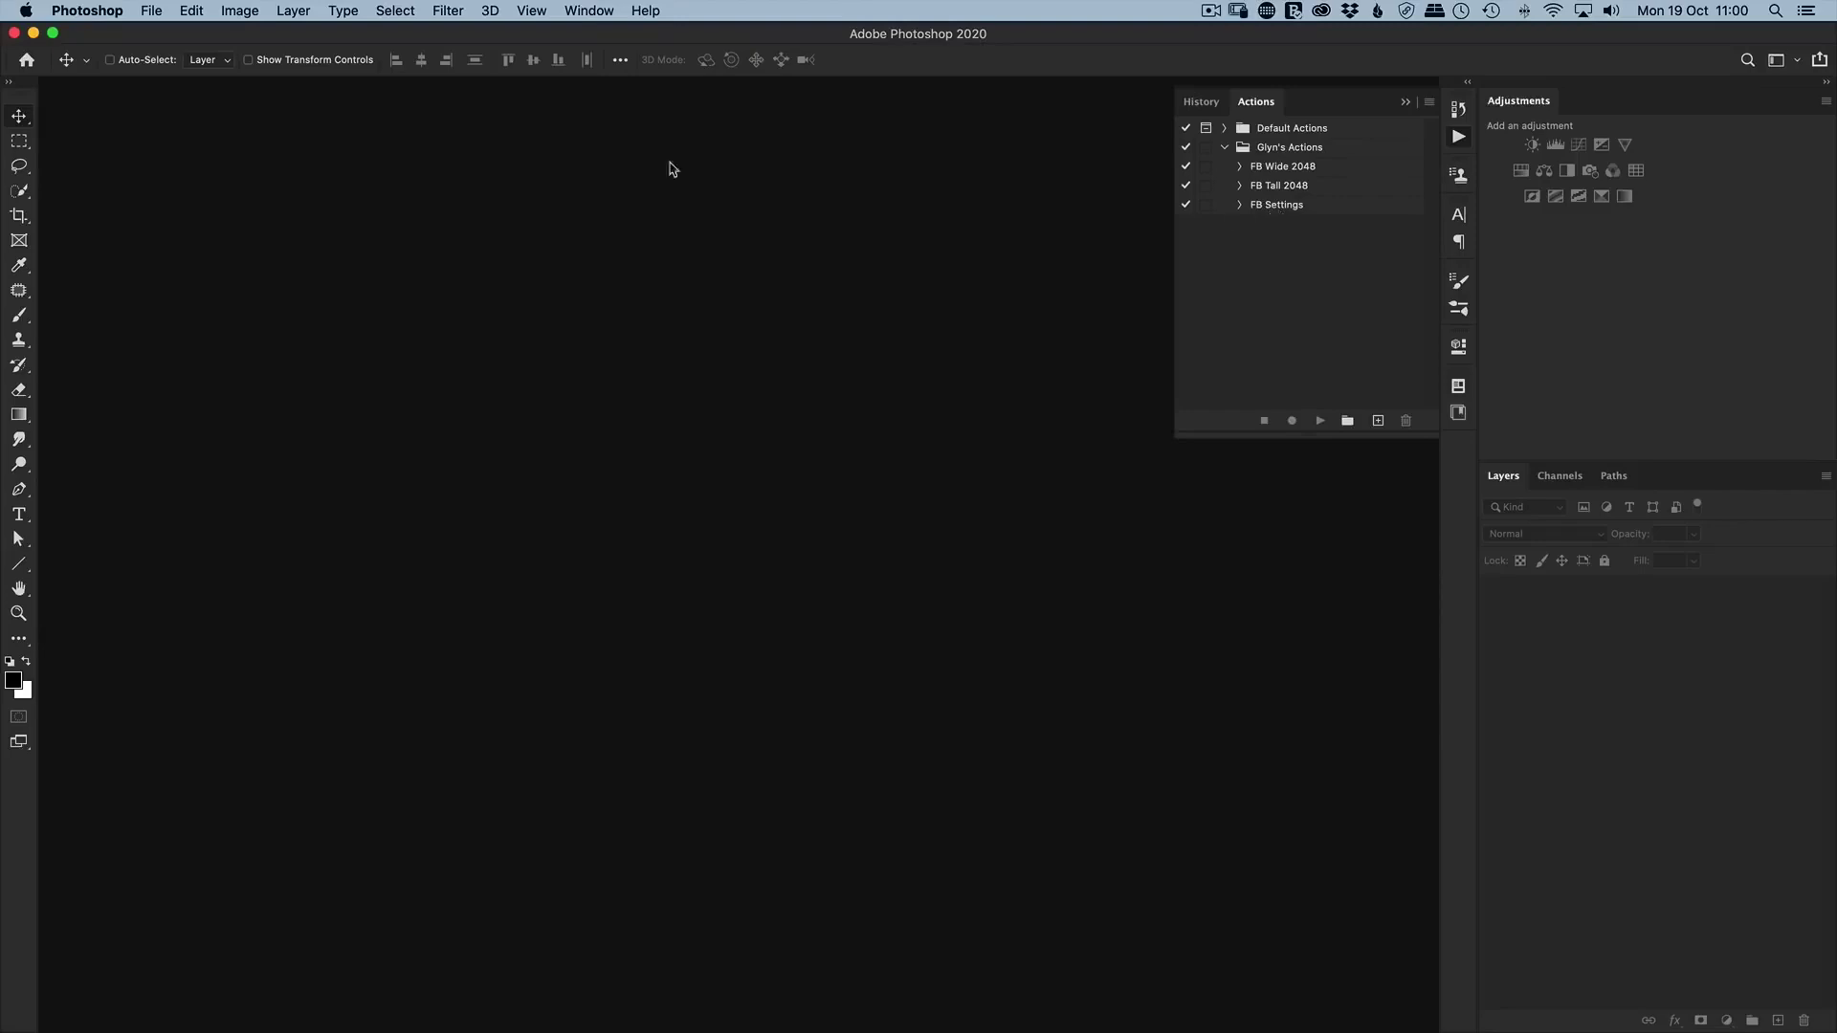
{"action": "left_click", "coordinate": [148, 12]}
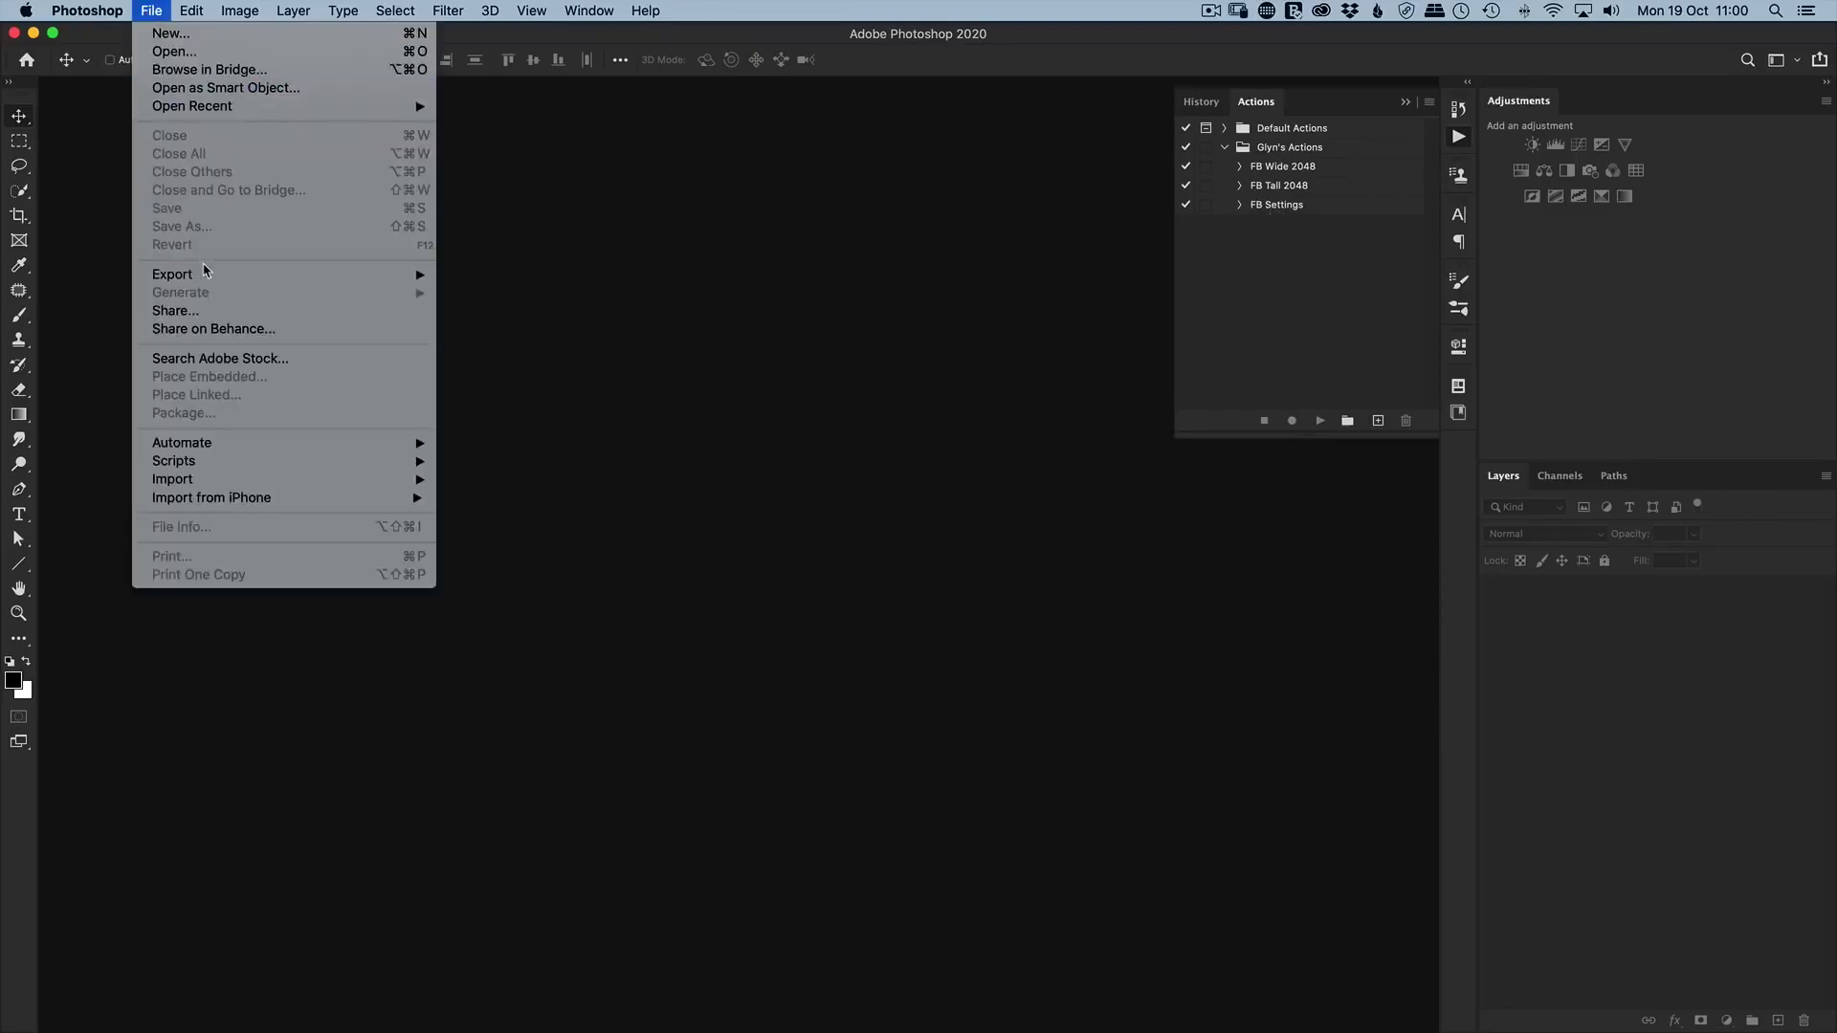
{"action": "mouse_move", "coordinate": [213, 438]}
{"action": "left_click", "coordinate": [486, 445]}
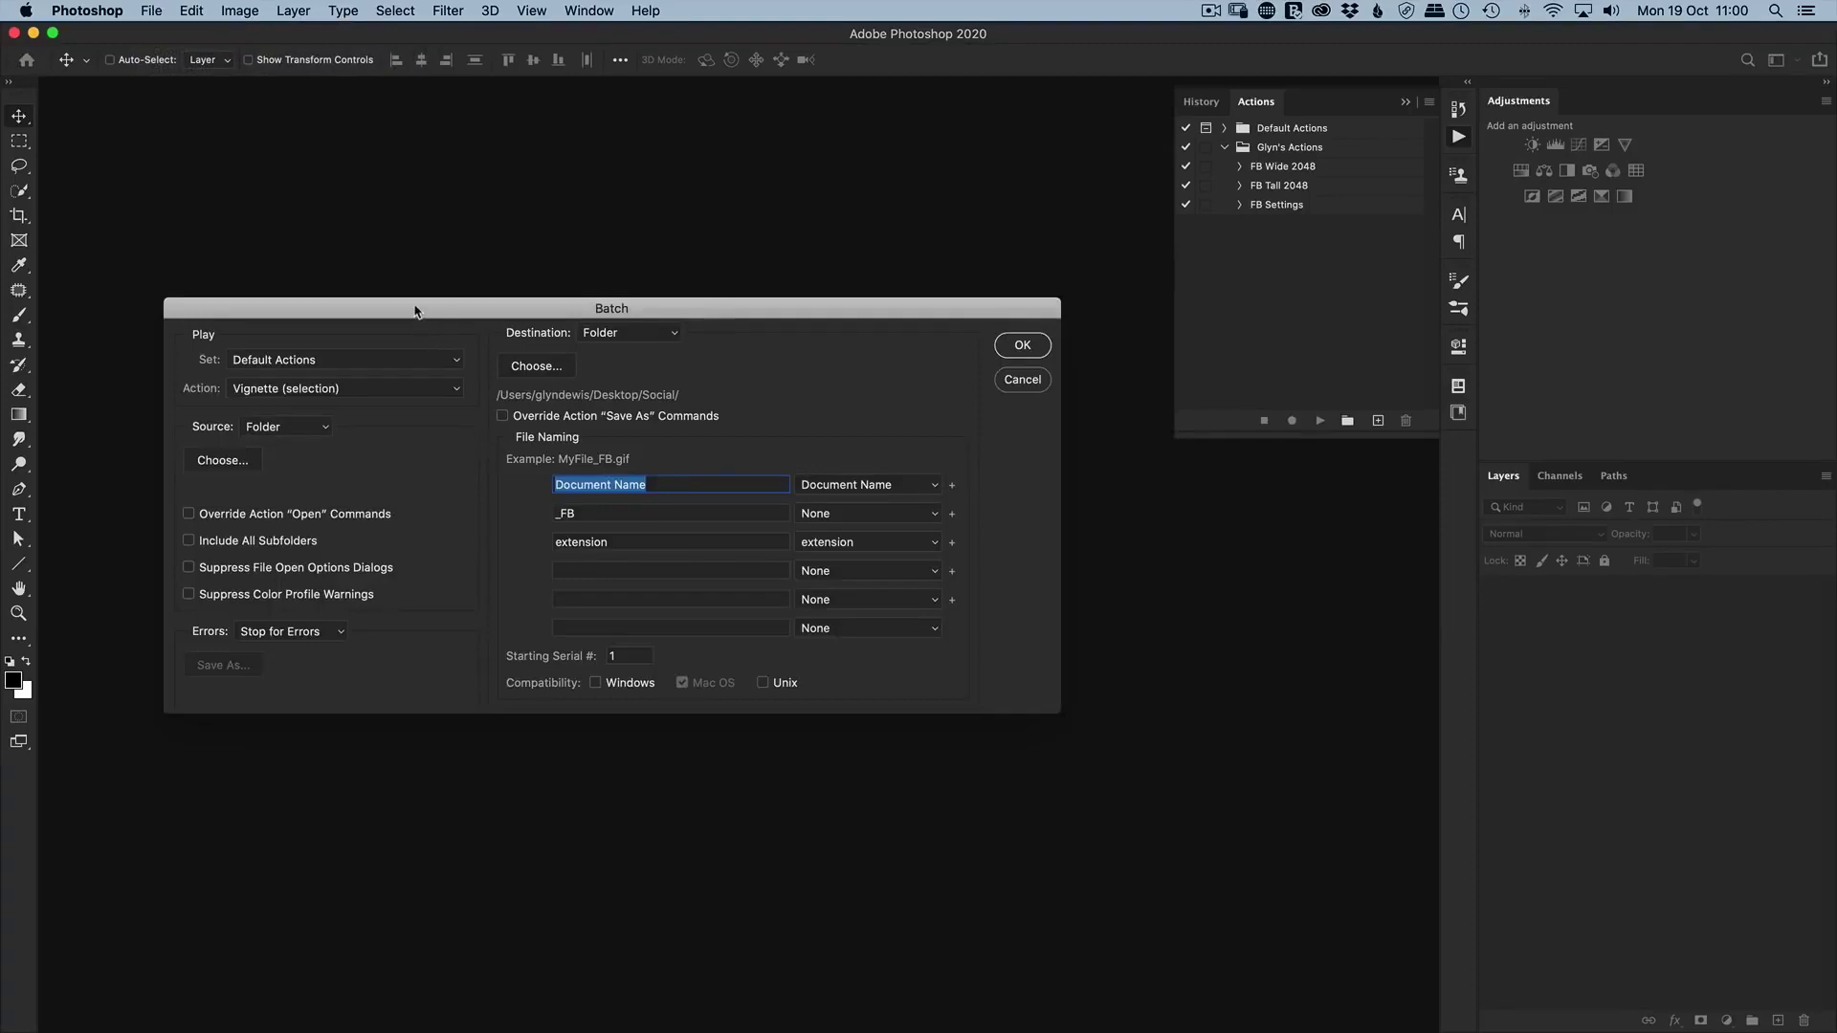
{"action": "left_click_drag", "start_coordinate": [416, 309], "coordinate": [438, 304]}
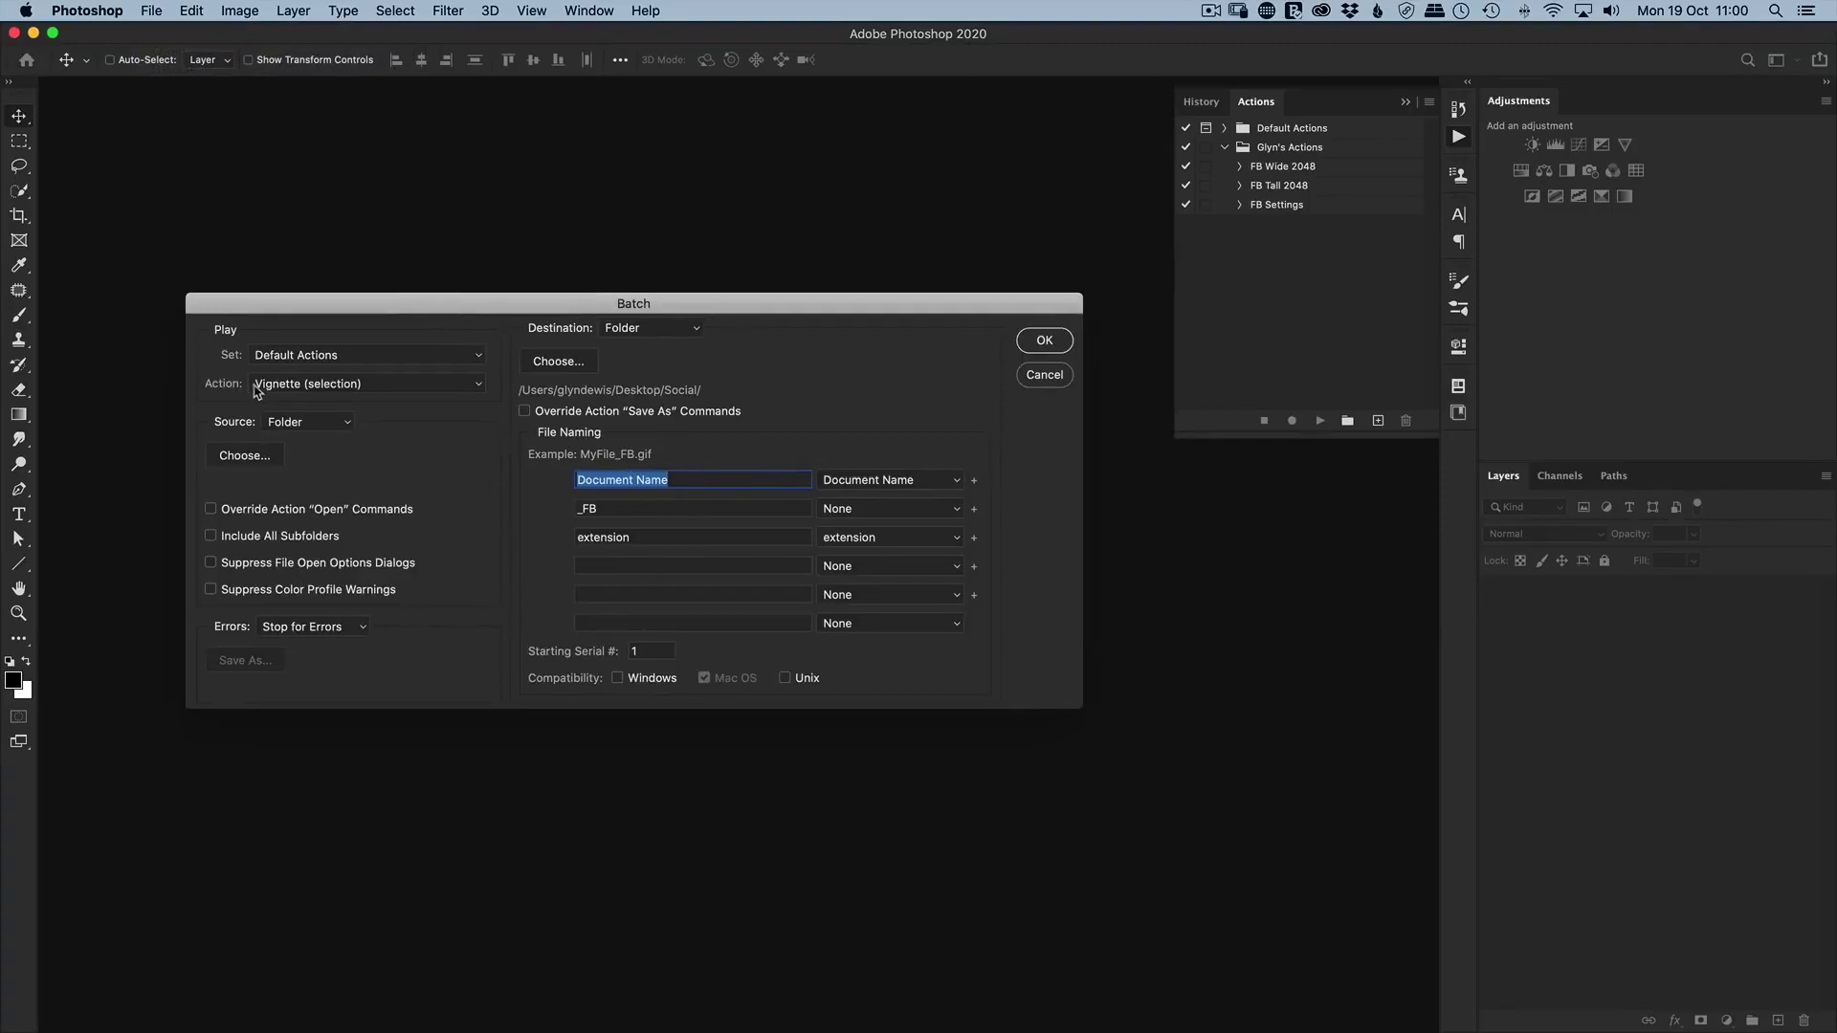
{"action": "left_click", "coordinate": [345, 356]}
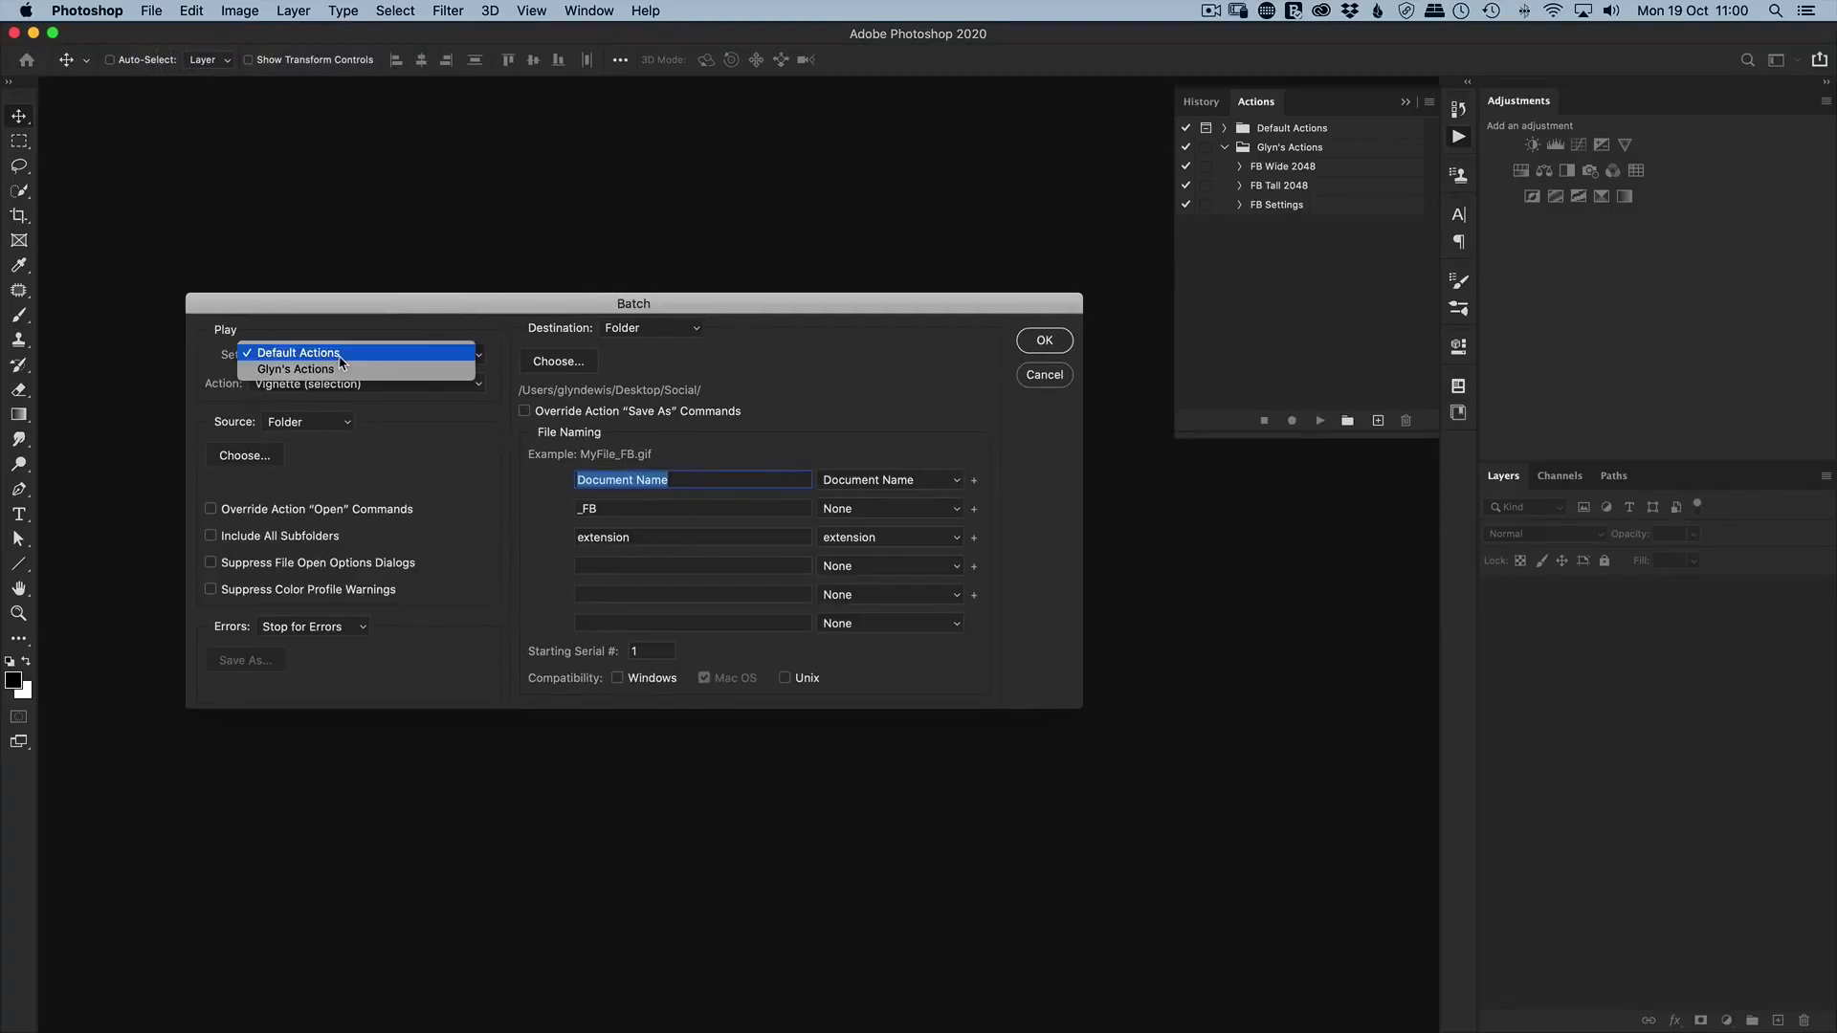
{"action": "left_click", "coordinate": [284, 372]}
{"action": "left_click", "coordinate": [291, 391]}
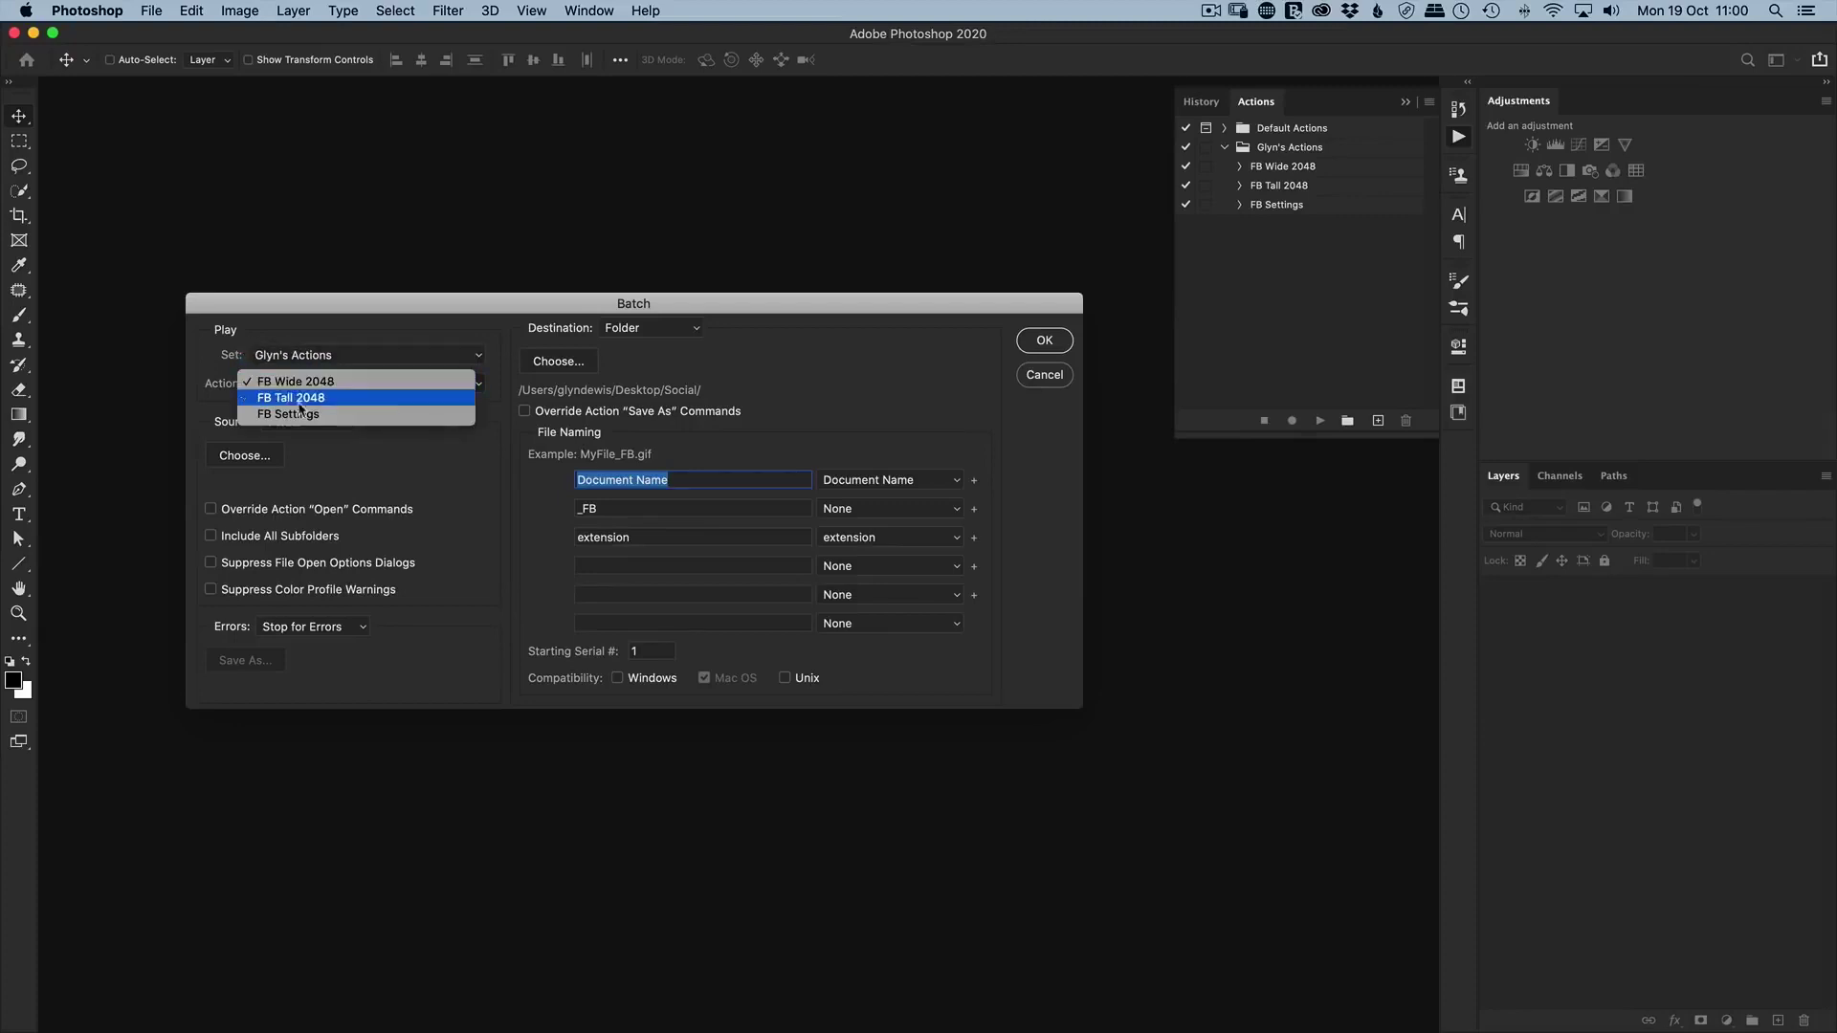
{"action": "left_click", "coordinate": [297, 415]}
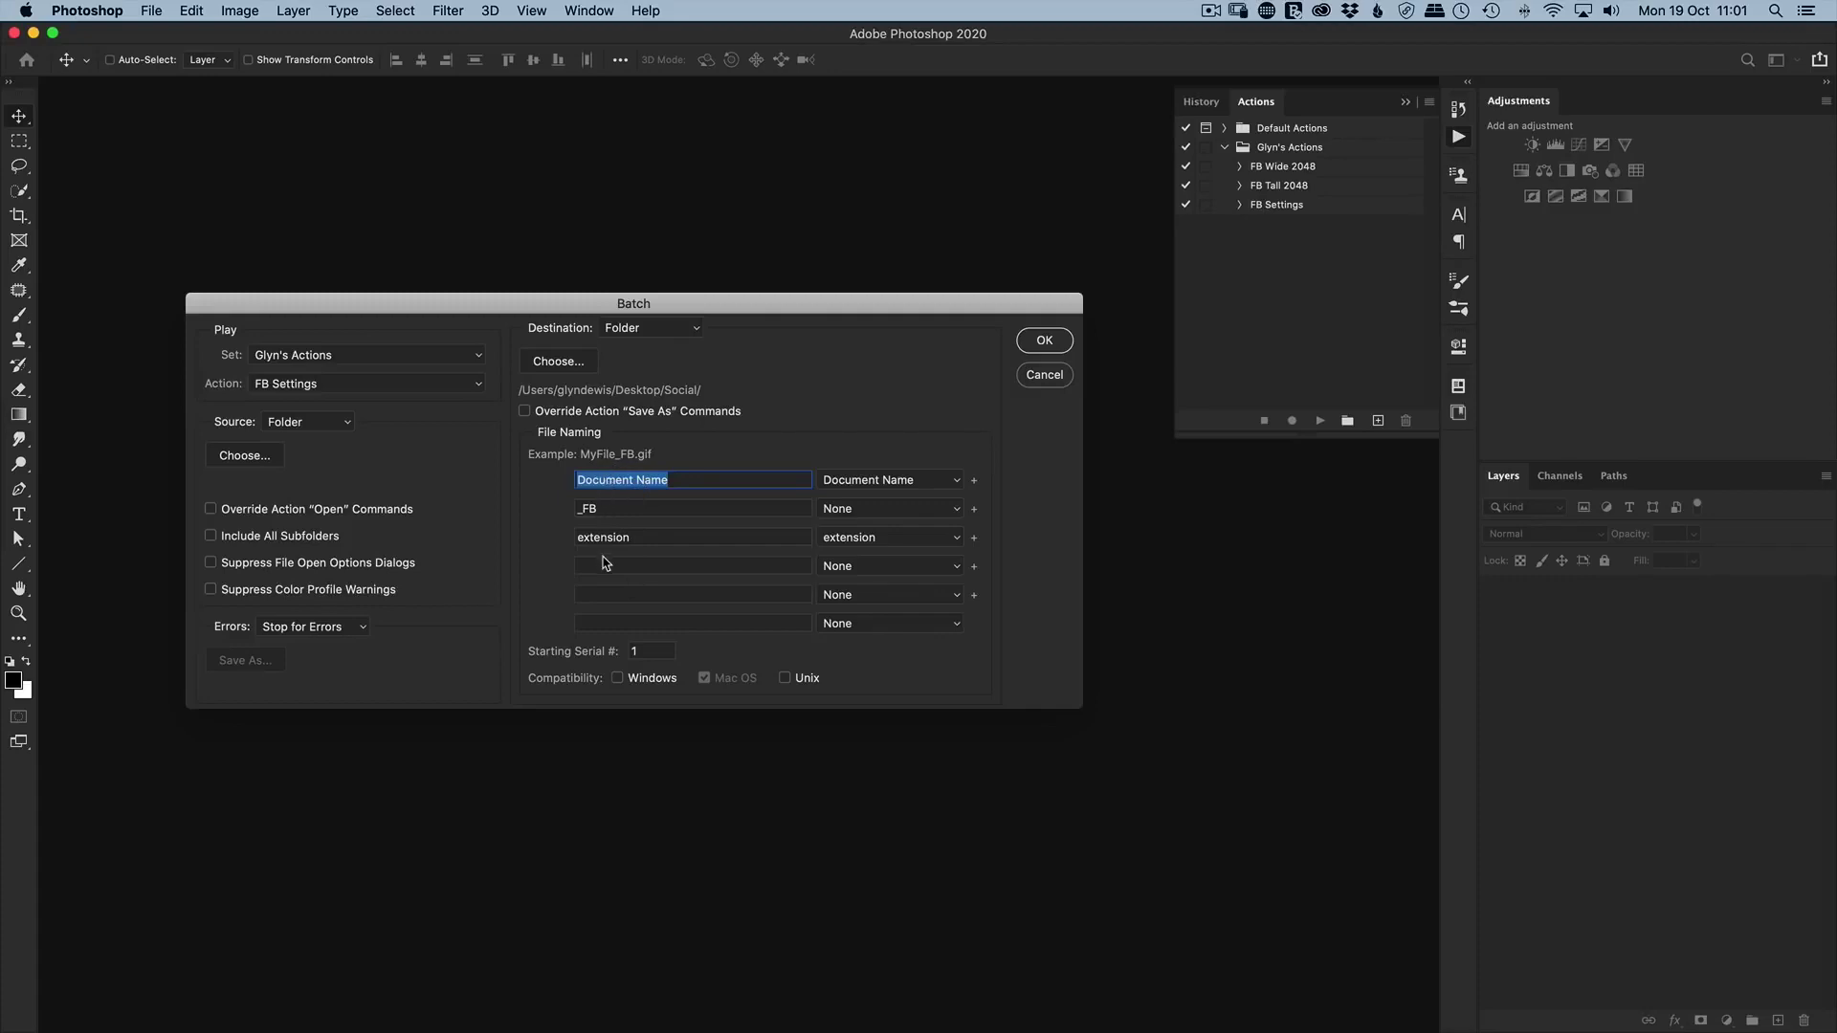
{"action": "left_click", "coordinate": [1051, 376]}
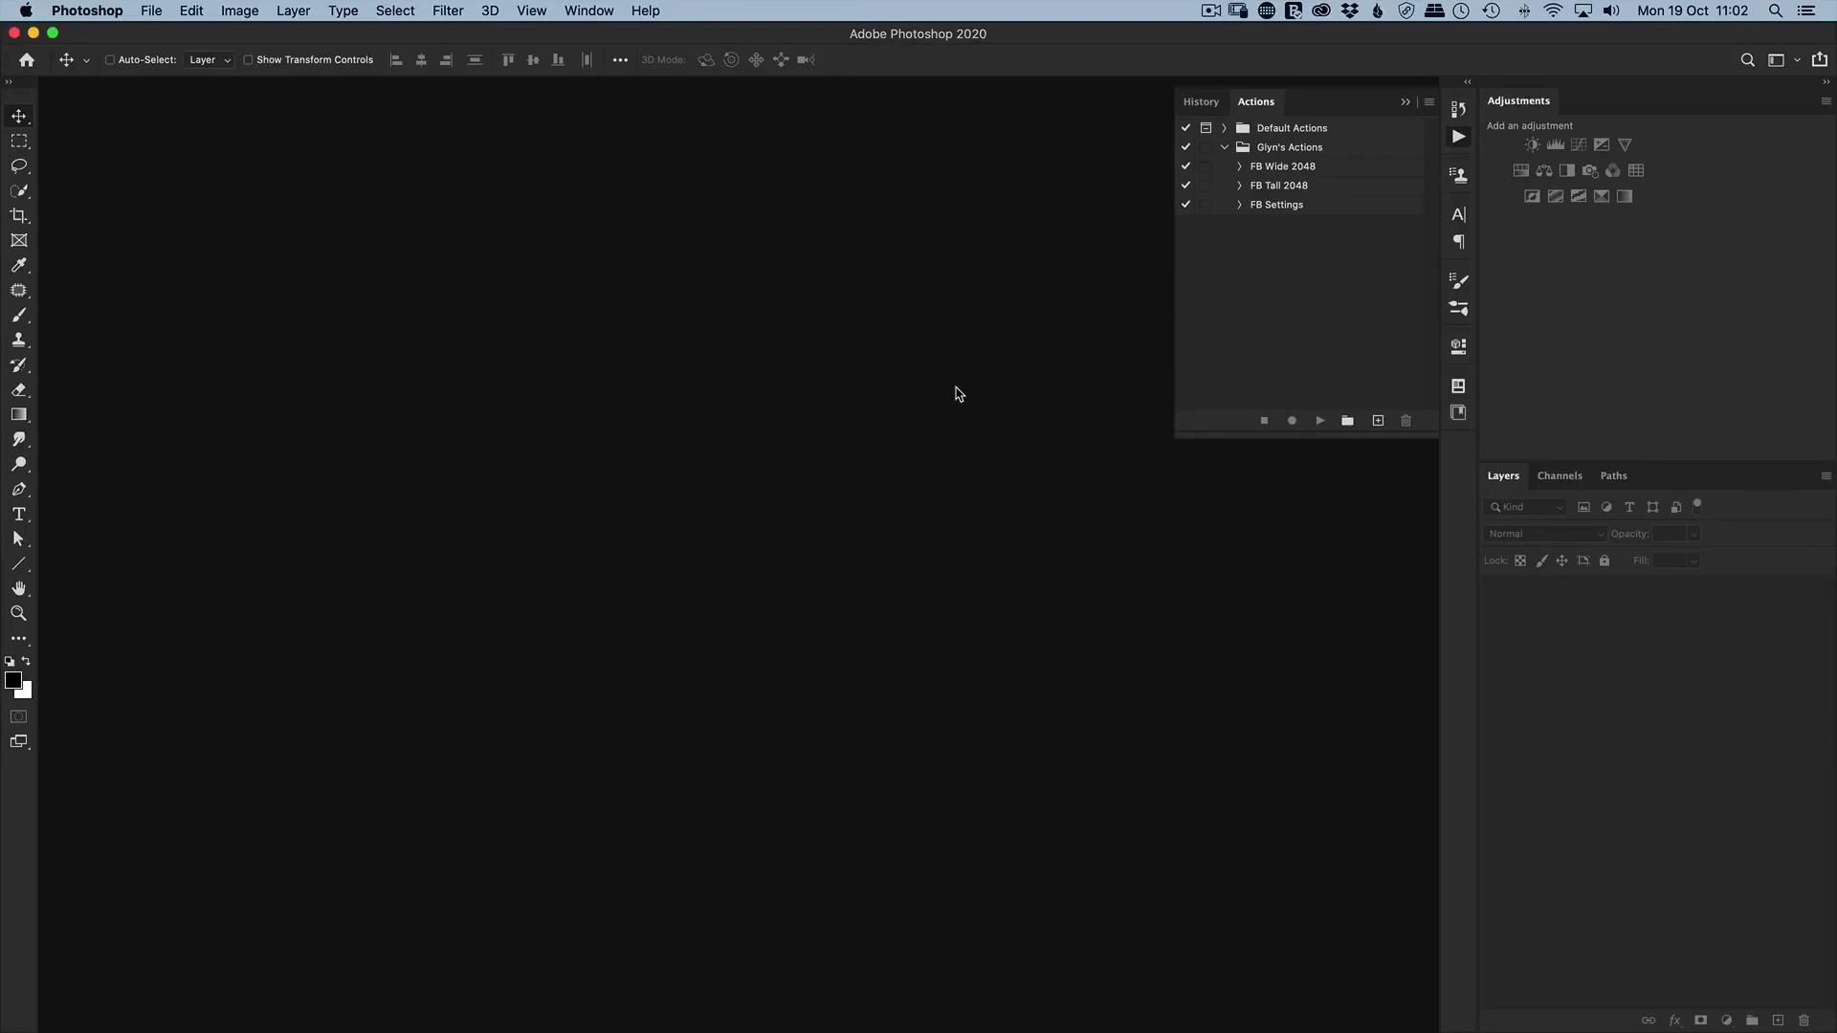
Start a new droplet saved as Facebook Settings.app on the Desktop.
{"action": "left_click", "coordinate": [150, 11]}
{"action": "mouse_move", "coordinate": [211, 442]}
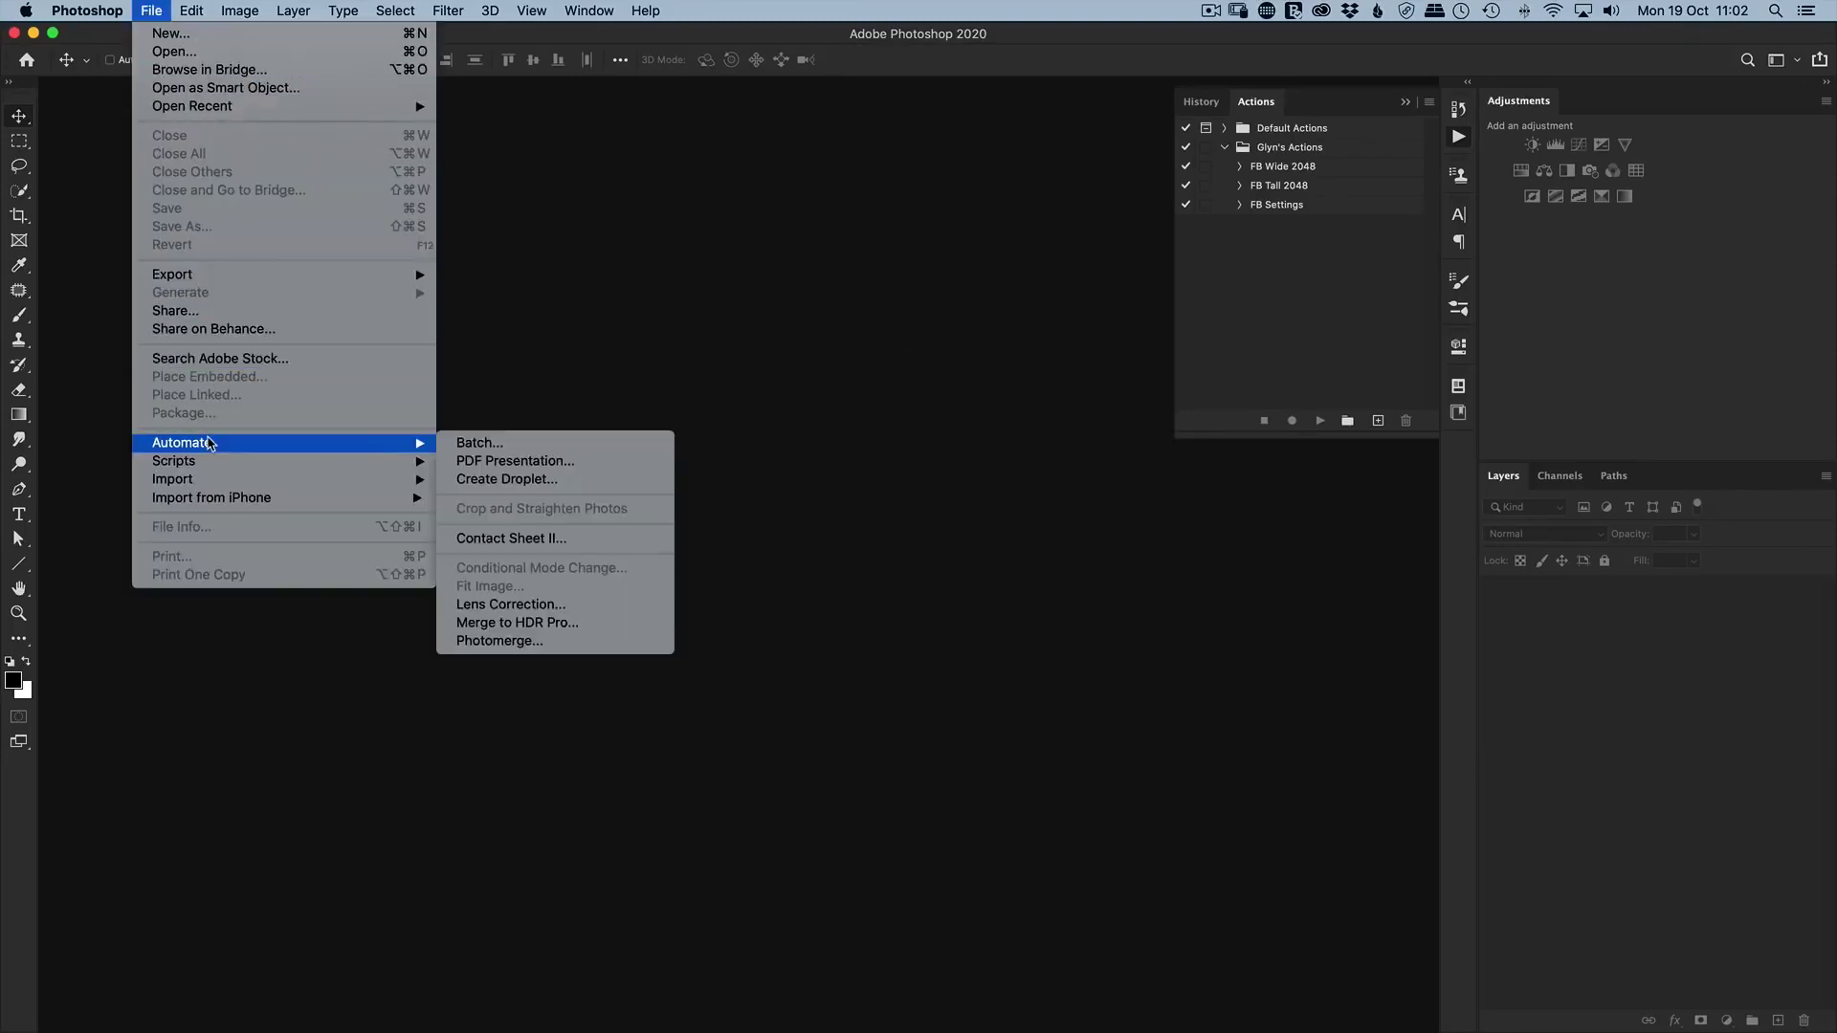
{"action": "left_click", "coordinate": [525, 480]}
{"action": "left_click_drag", "start_coordinate": [414, 311], "coordinate": [386, 278]}
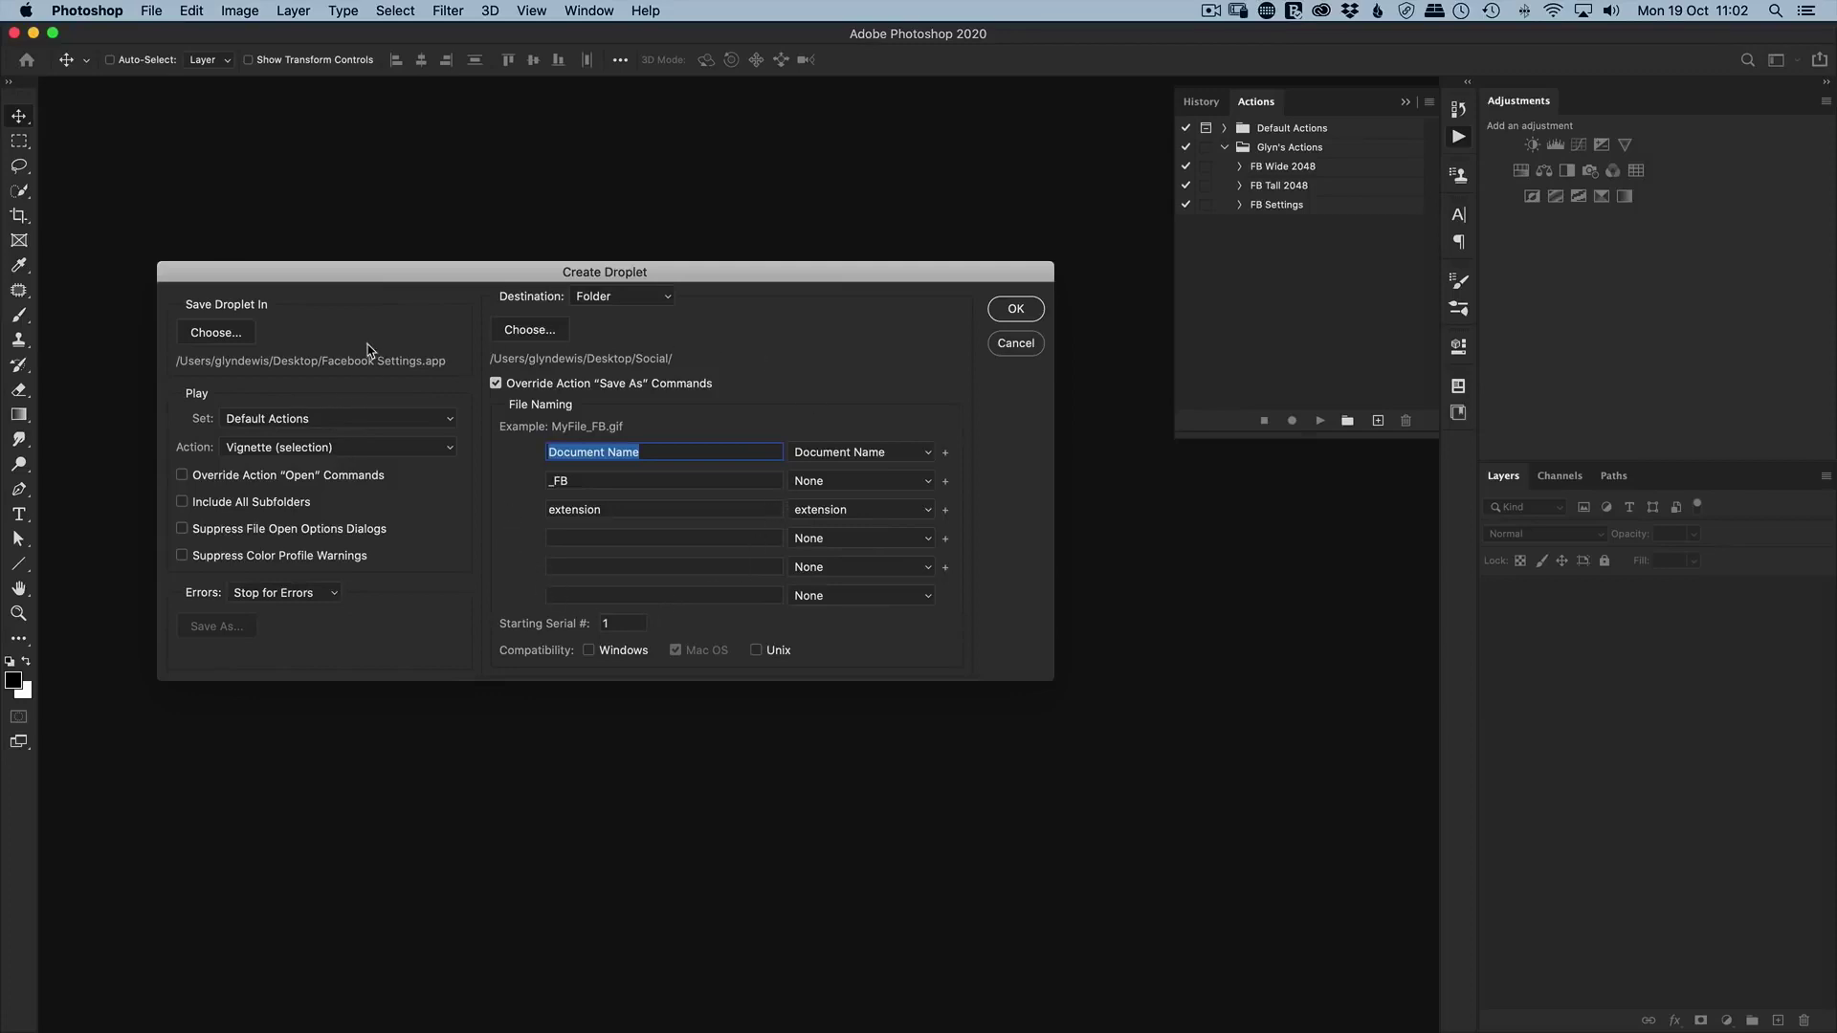
{"action": "left_click", "coordinate": [216, 335]}
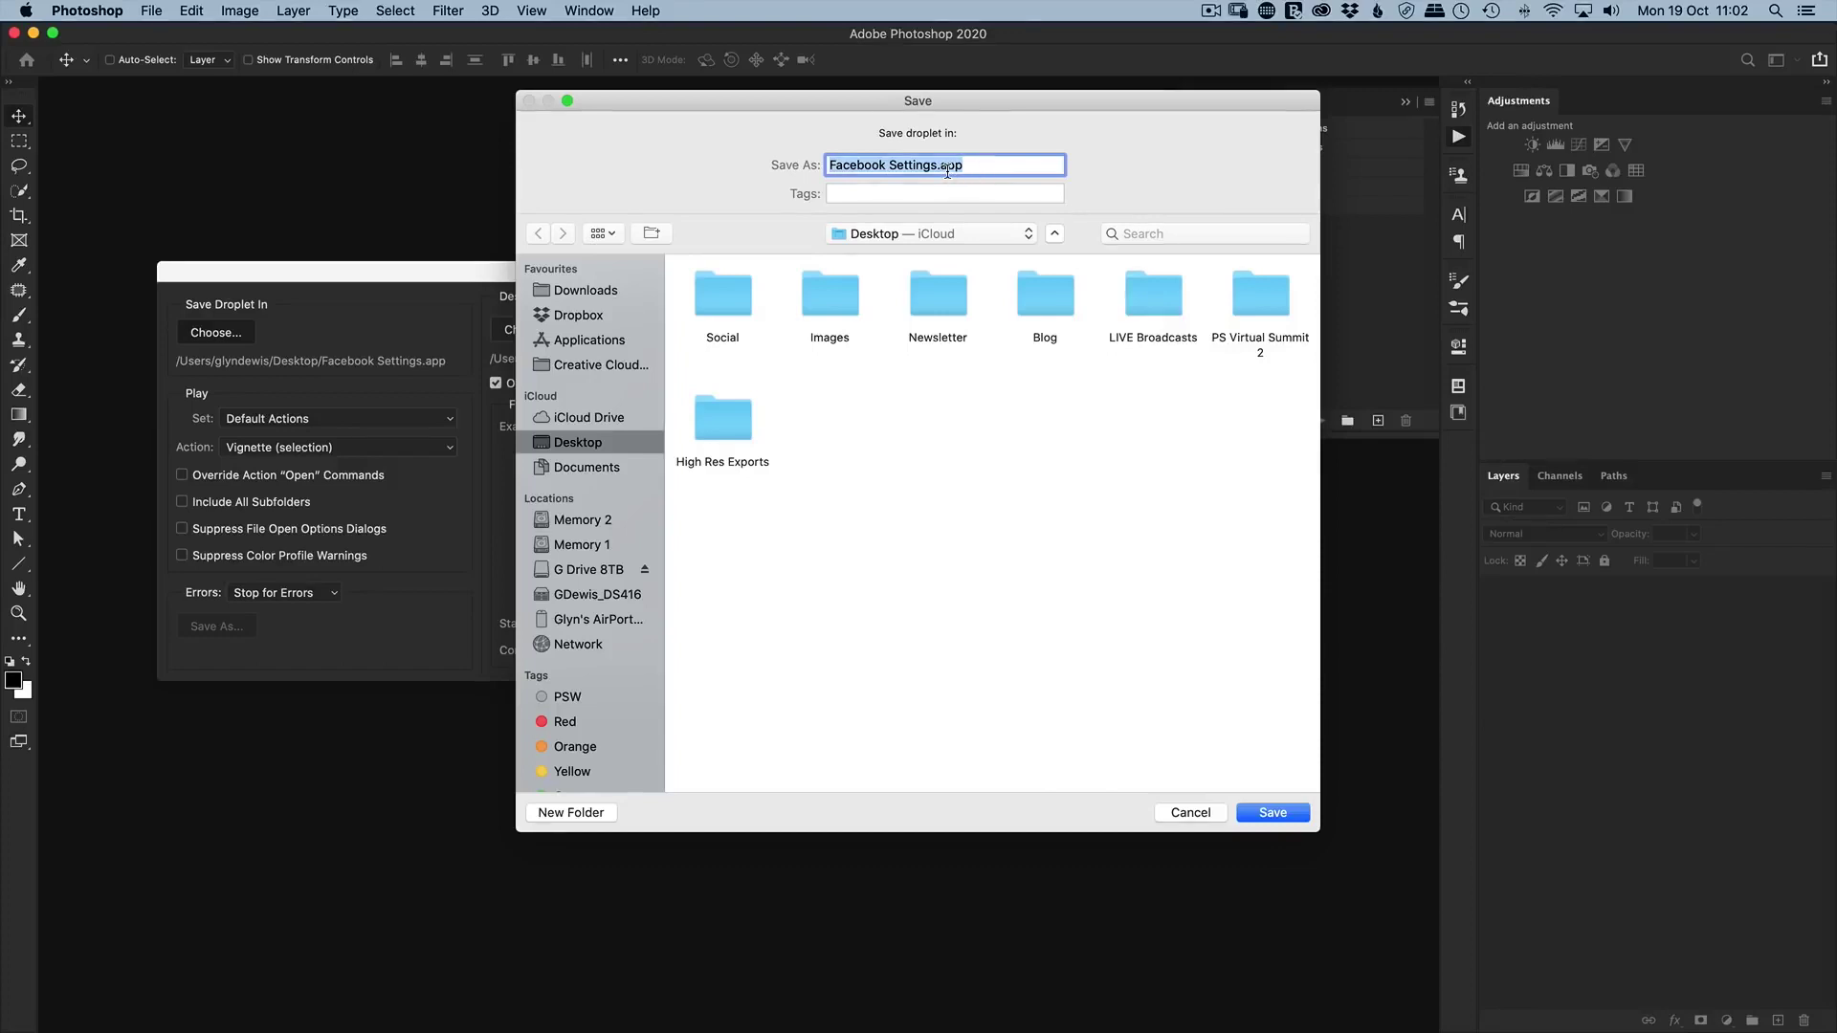
{"action": "left_click", "coordinate": [1271, 813]}
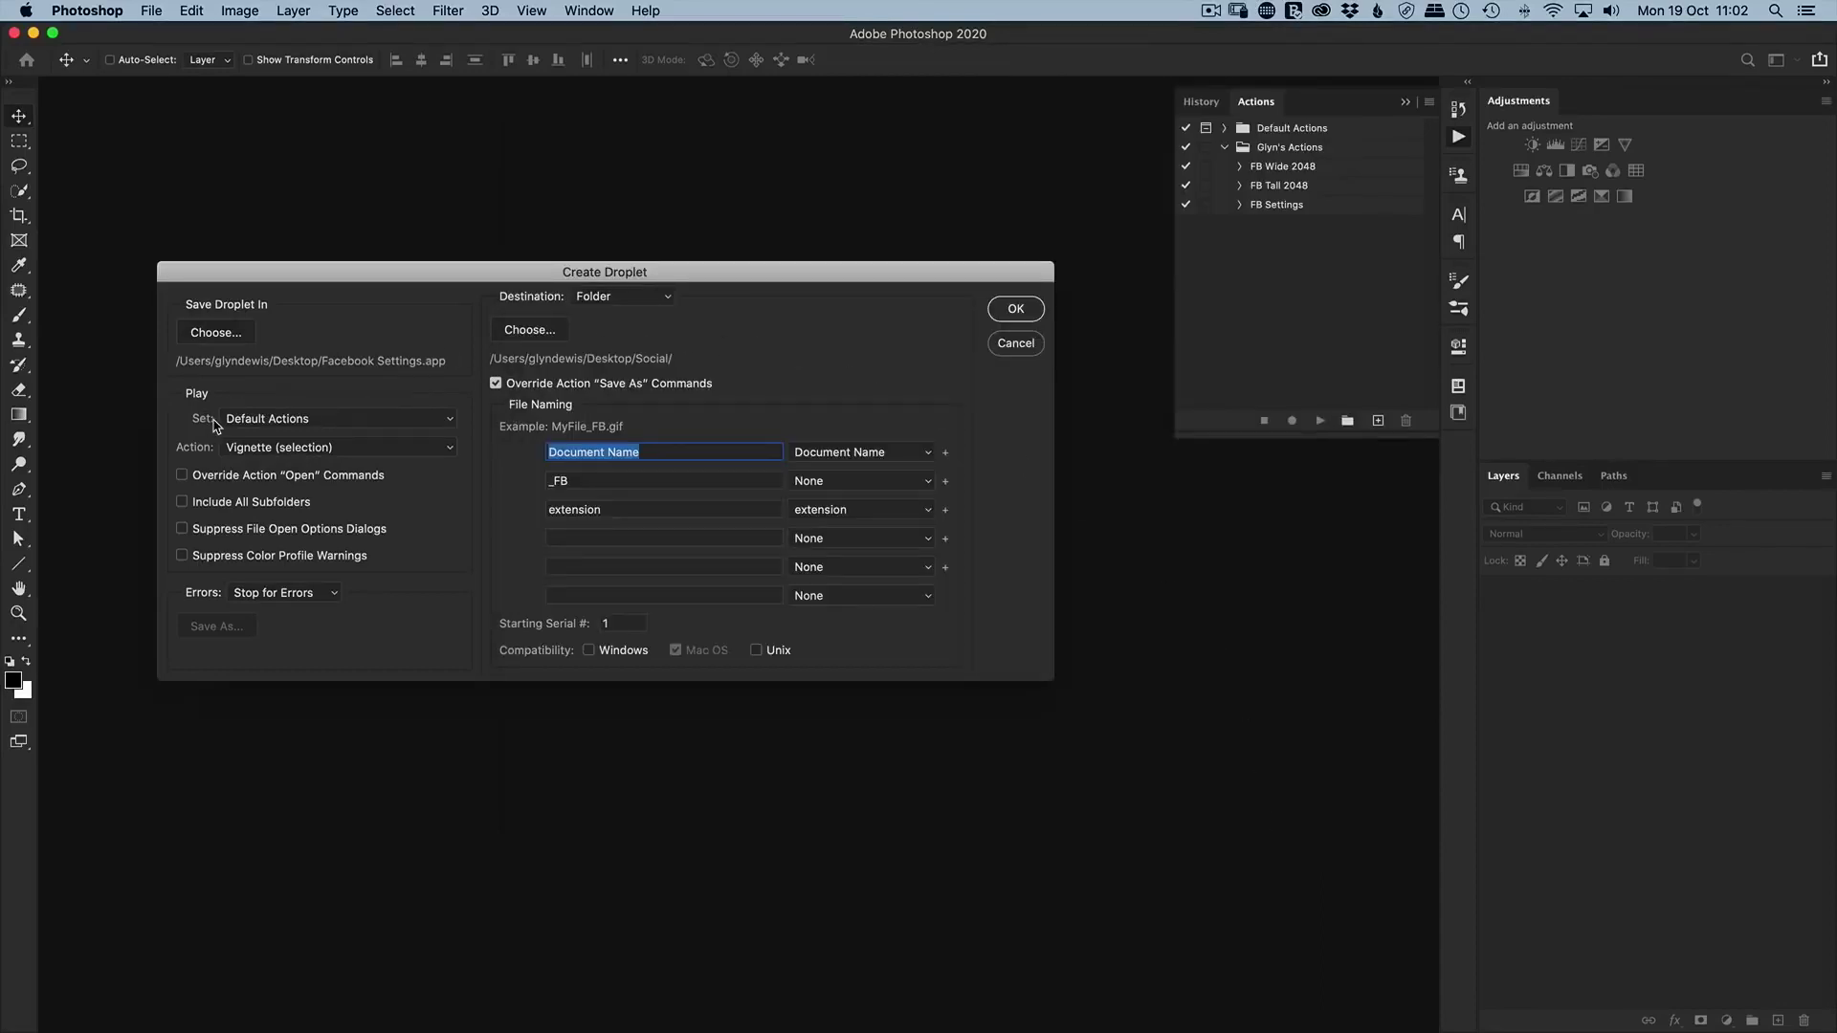
Have the droplet run FB Settings from the custom set, create it, and minimise Photoshop.
{"action": "left_click", "coordinate": [250, 424]}
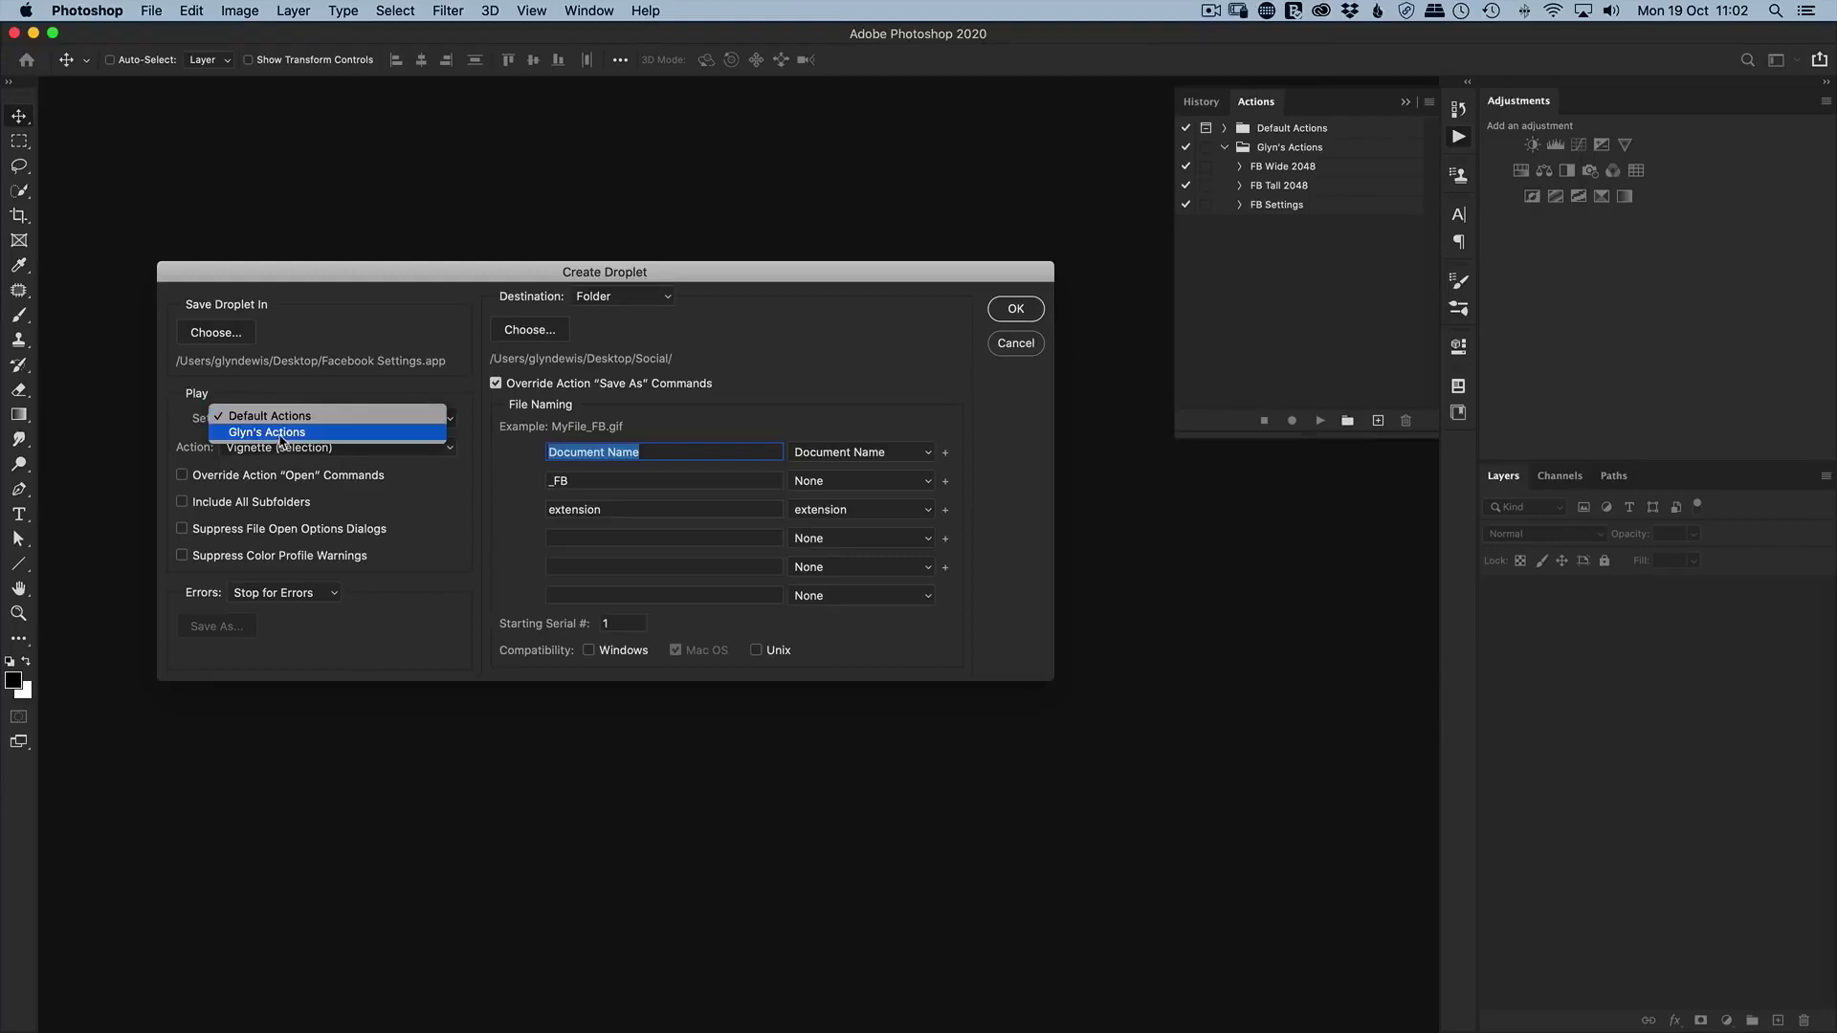
{"action": "left_click", "coordinate": [280, 433]}
{"action": "left_click", "coordinate": [290, 448]}
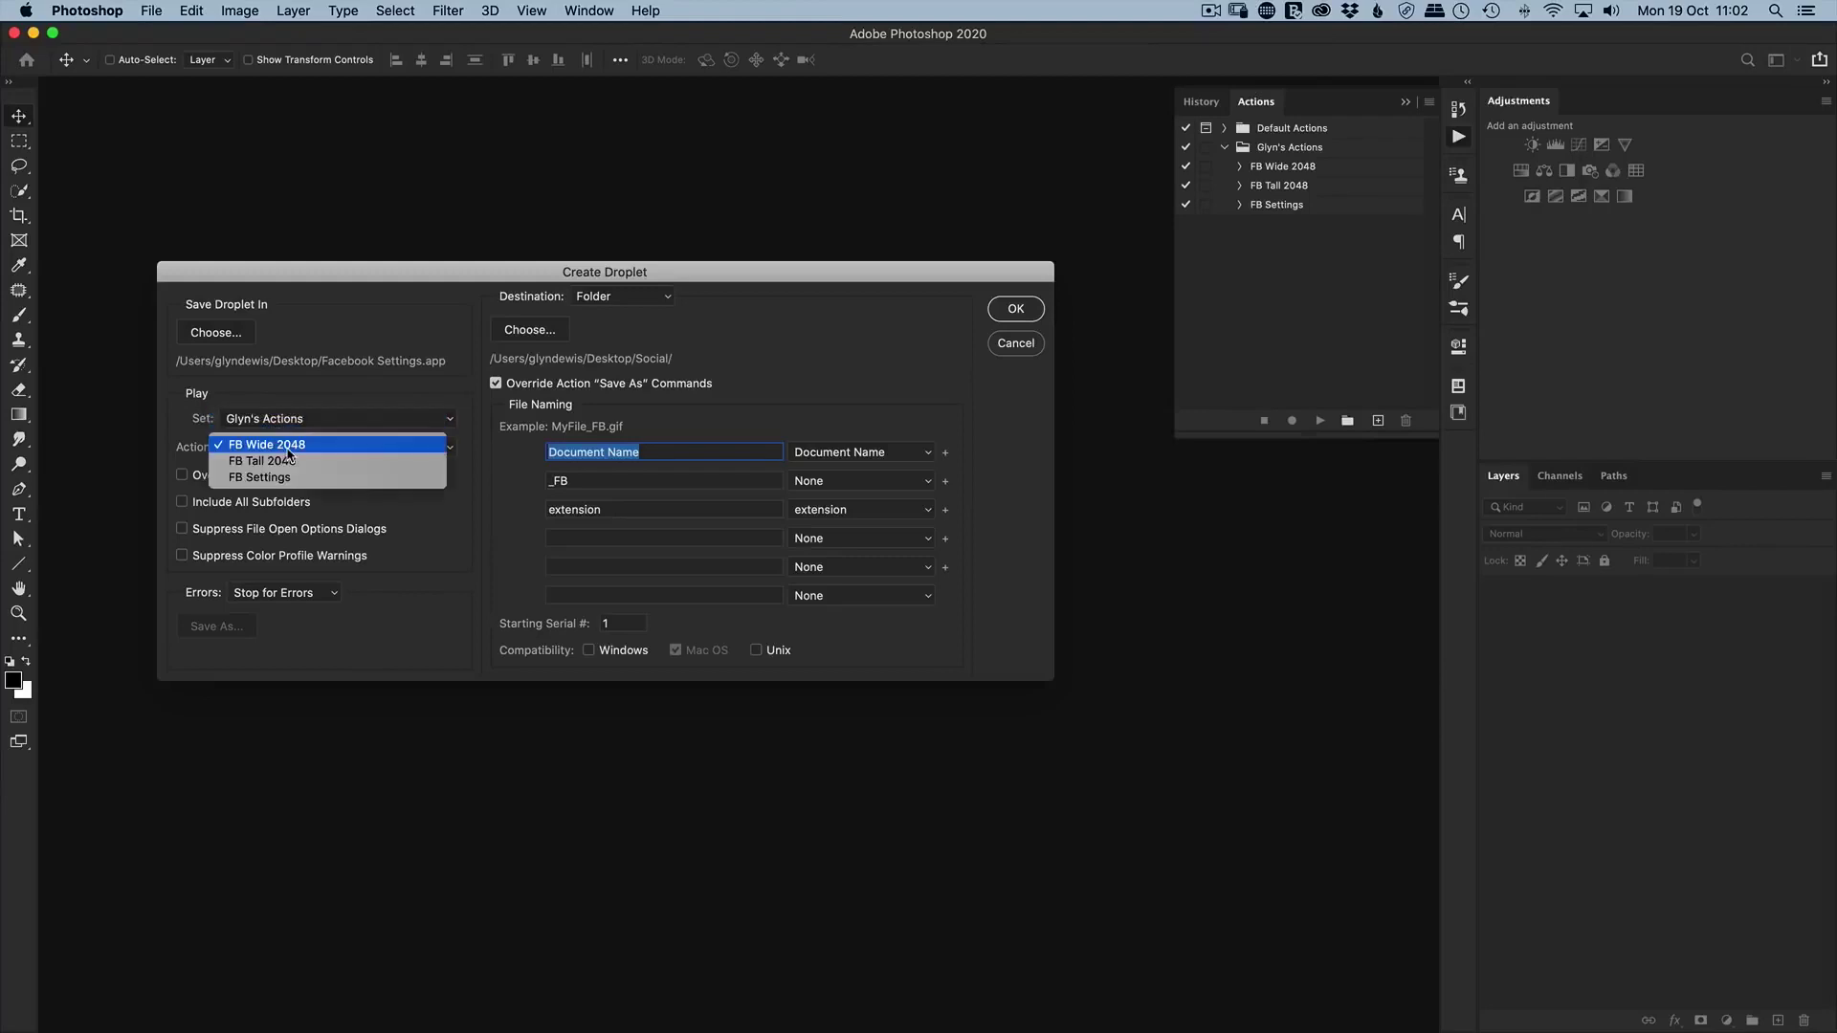
{"action": "left_click", "coordinate": [262, 478]}
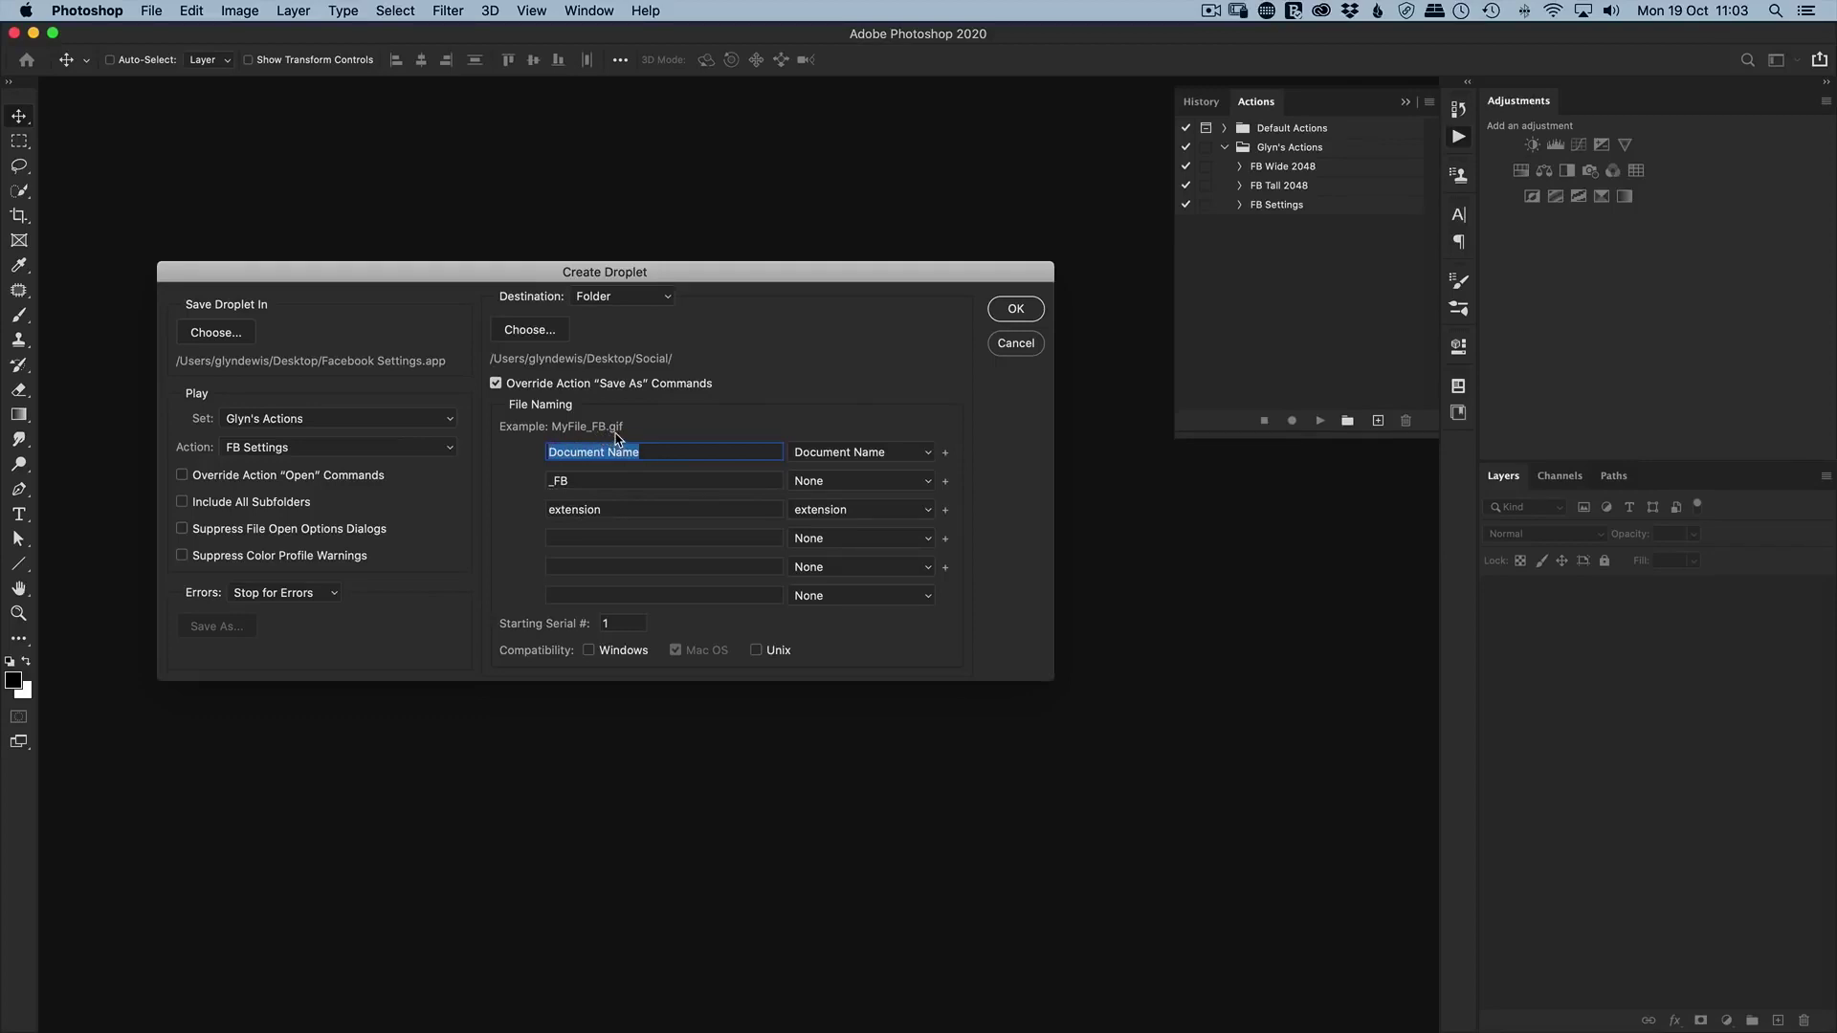
{"action": "left_click", "coordinate": [1016, 310]}
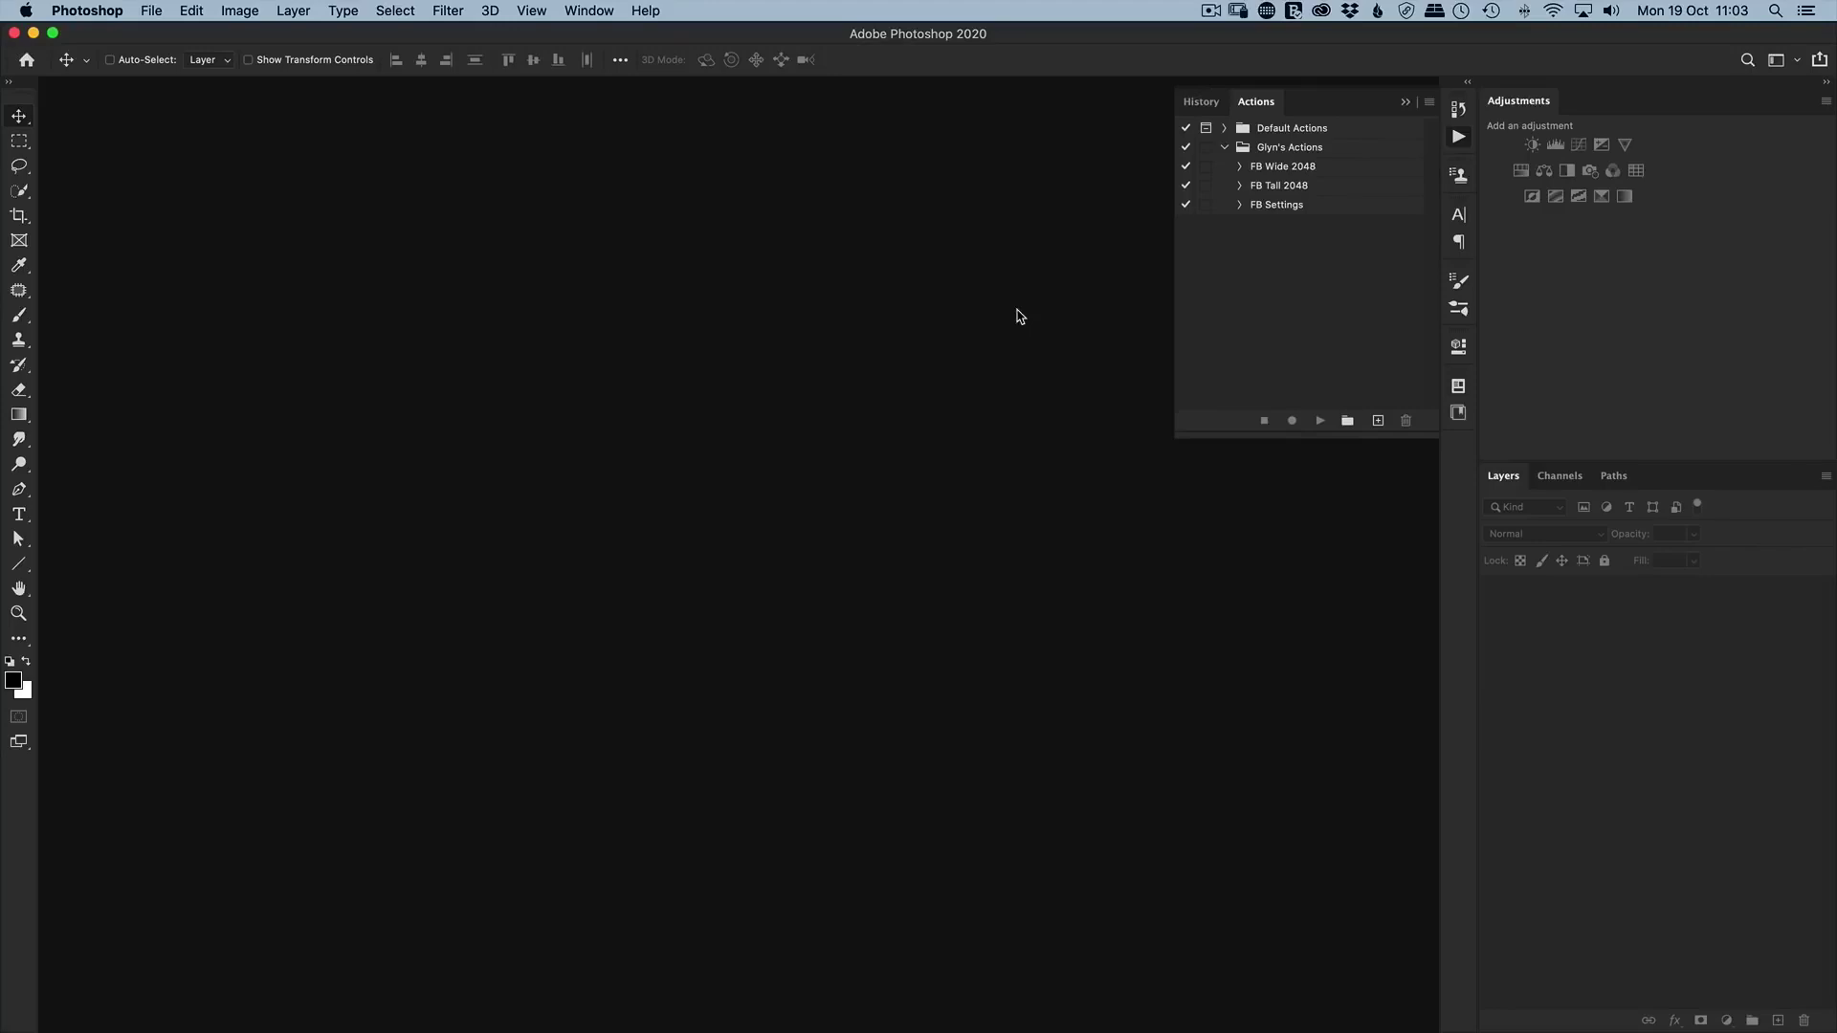
{"action": "left_click", "coordinate": [33, 34]}
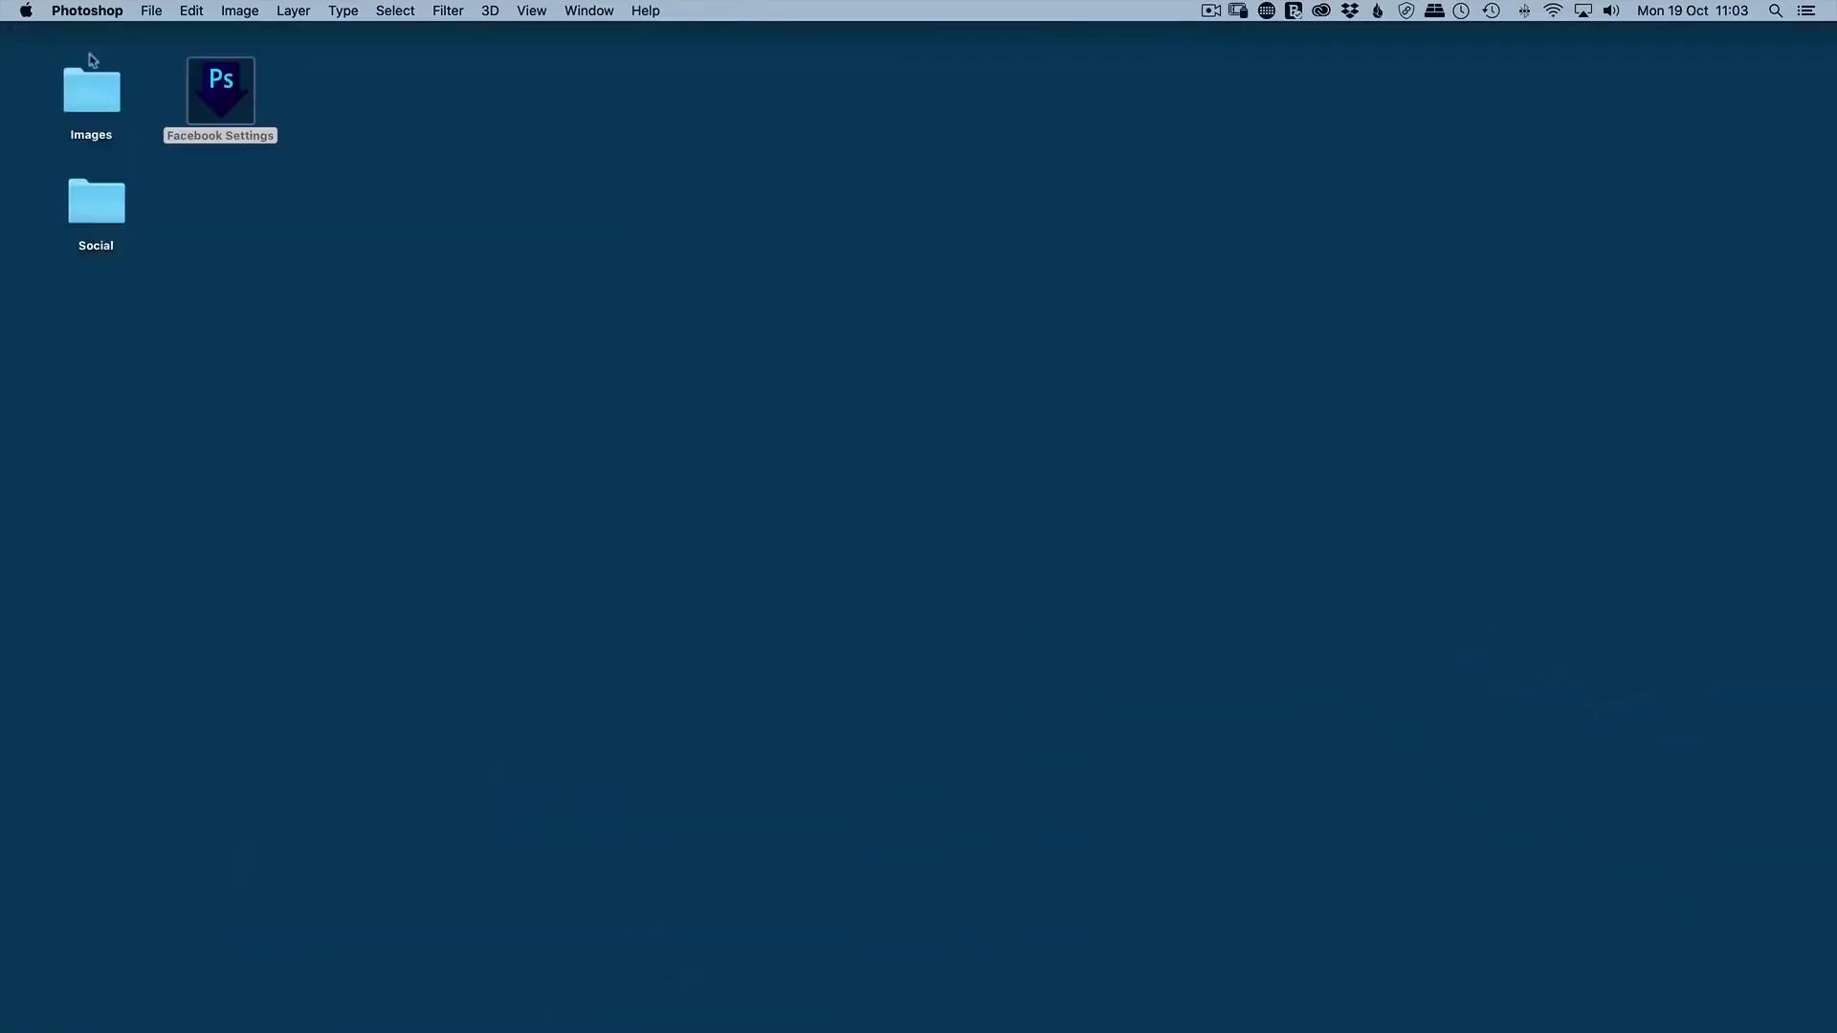
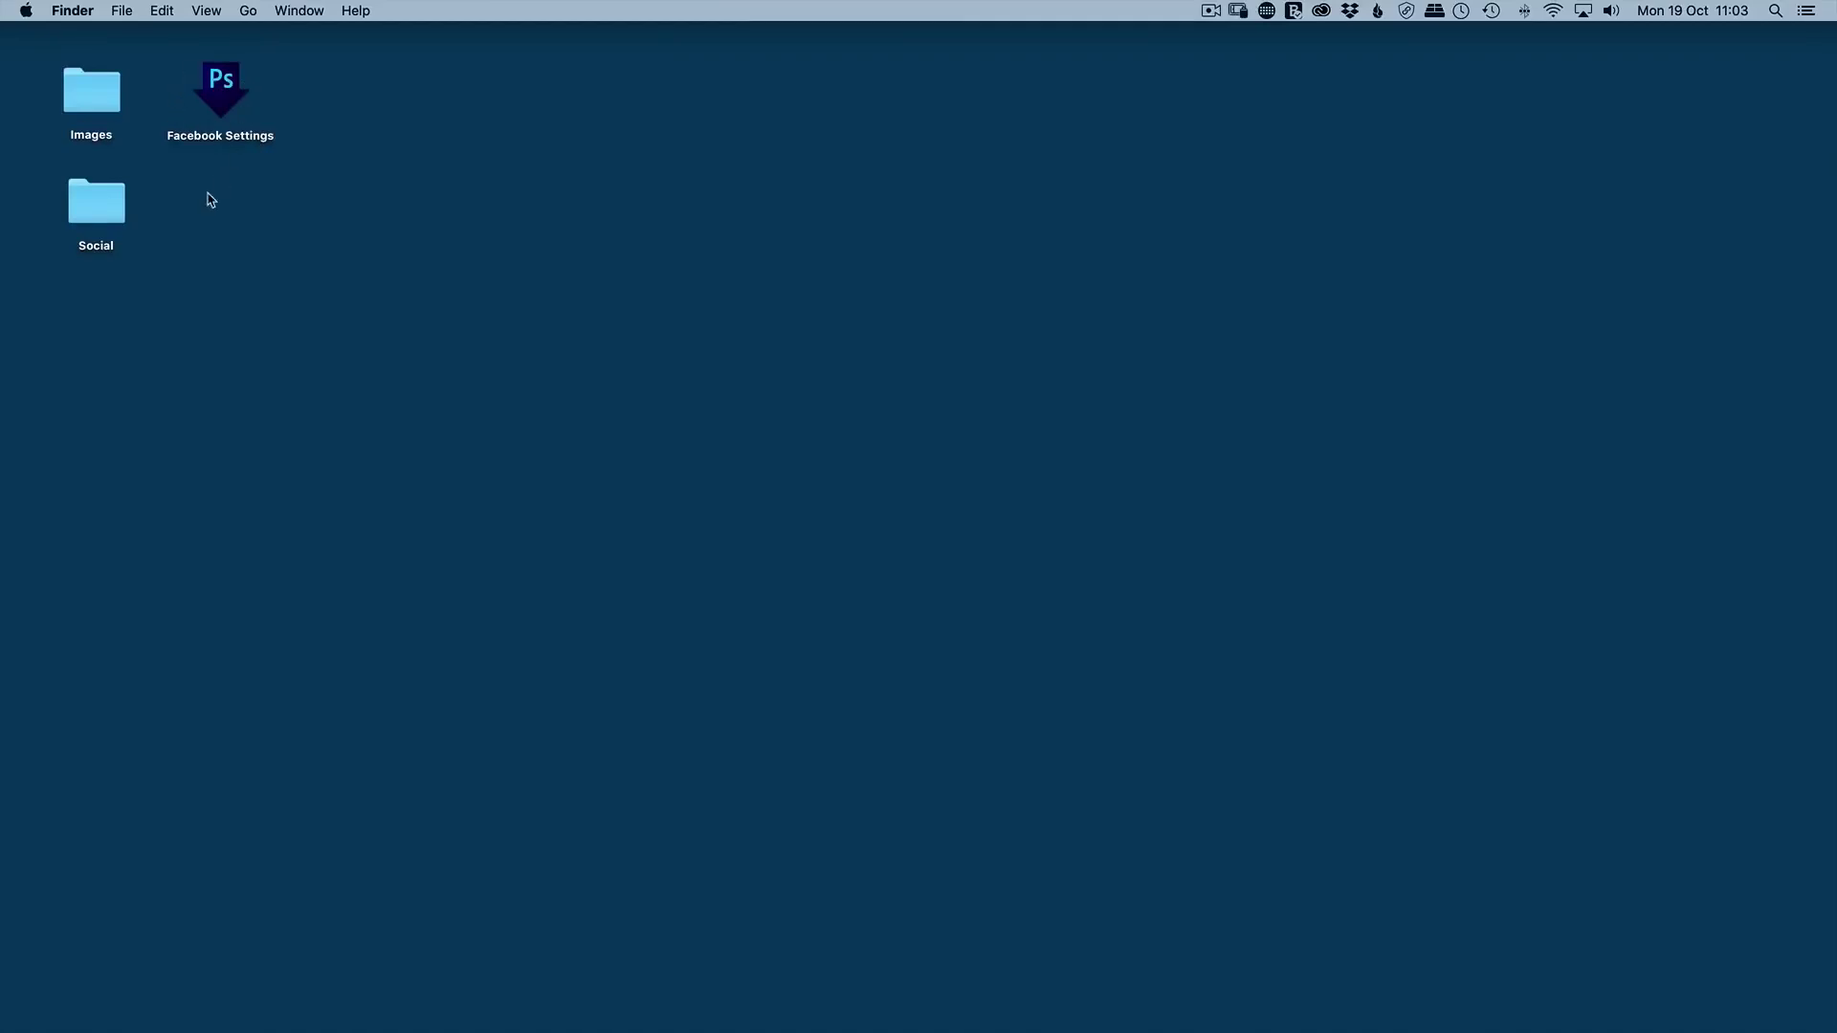
Inspect the photos in the Images folder and confirm the Social folder is empty.
{"action": "double_click", "coordinate": [105, 90]}
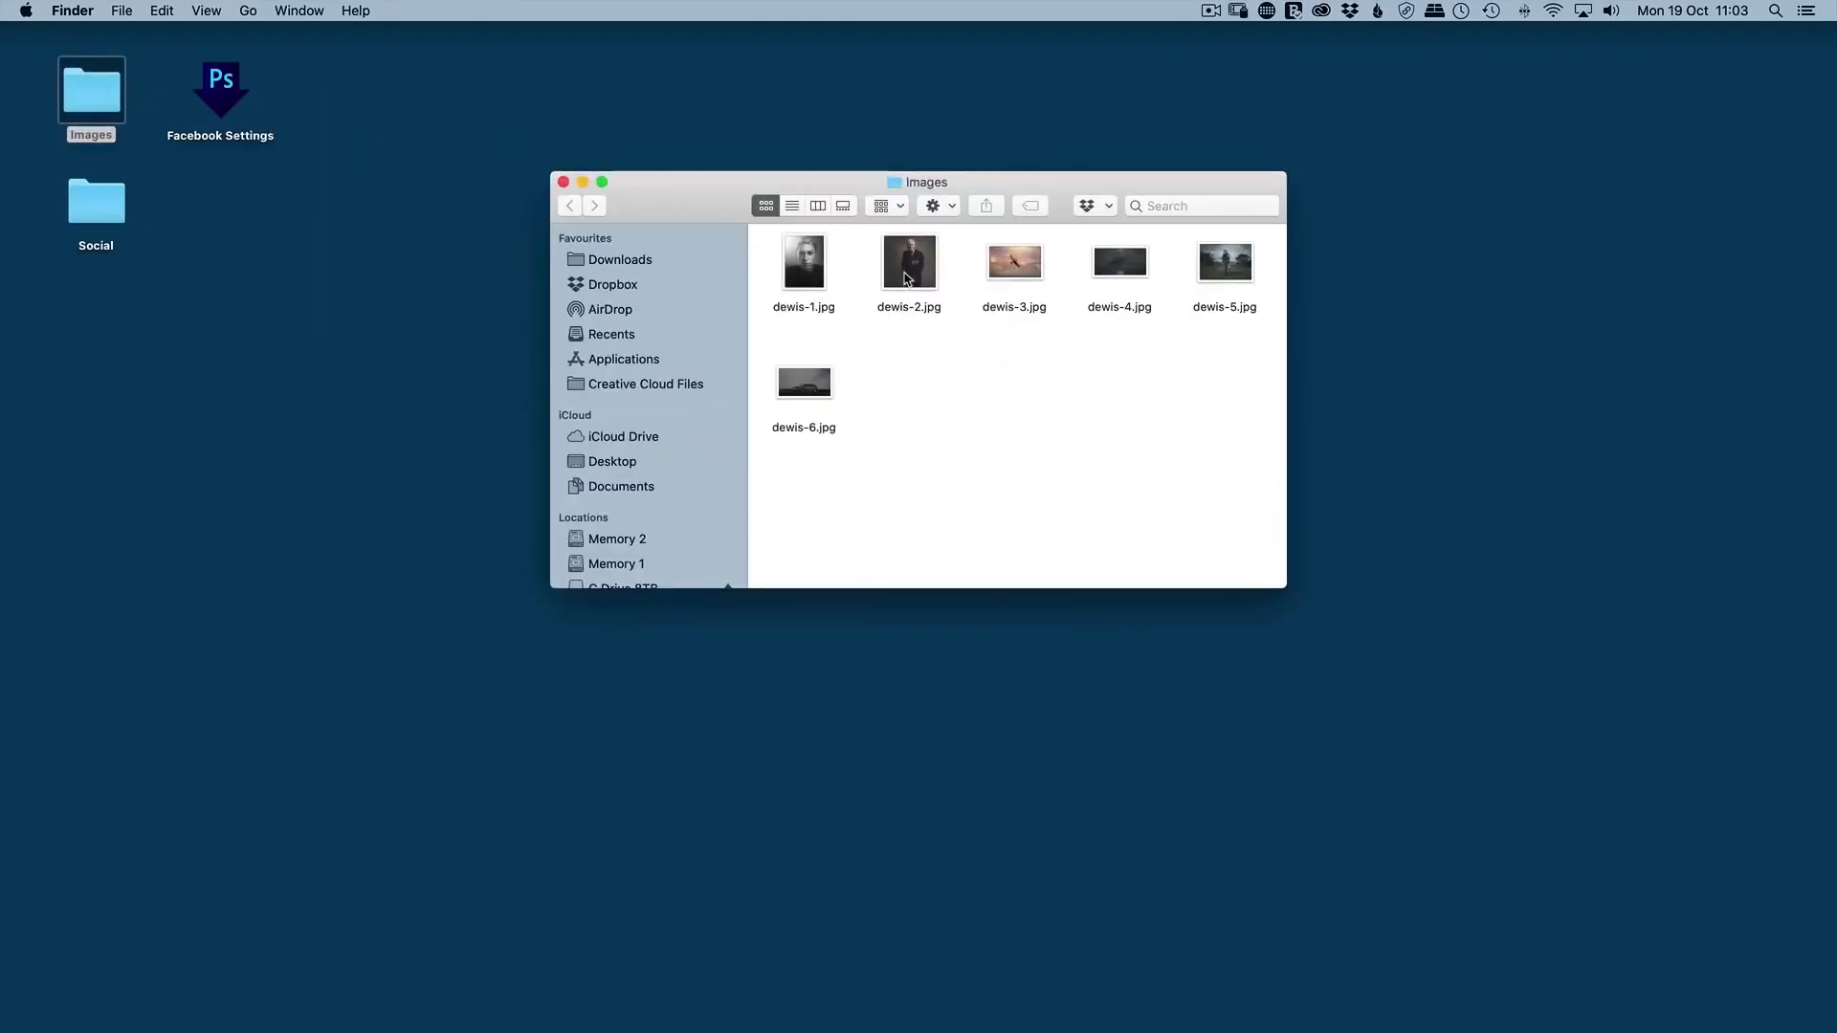
{"action": "left_click", "coordinate": [565, 183]}
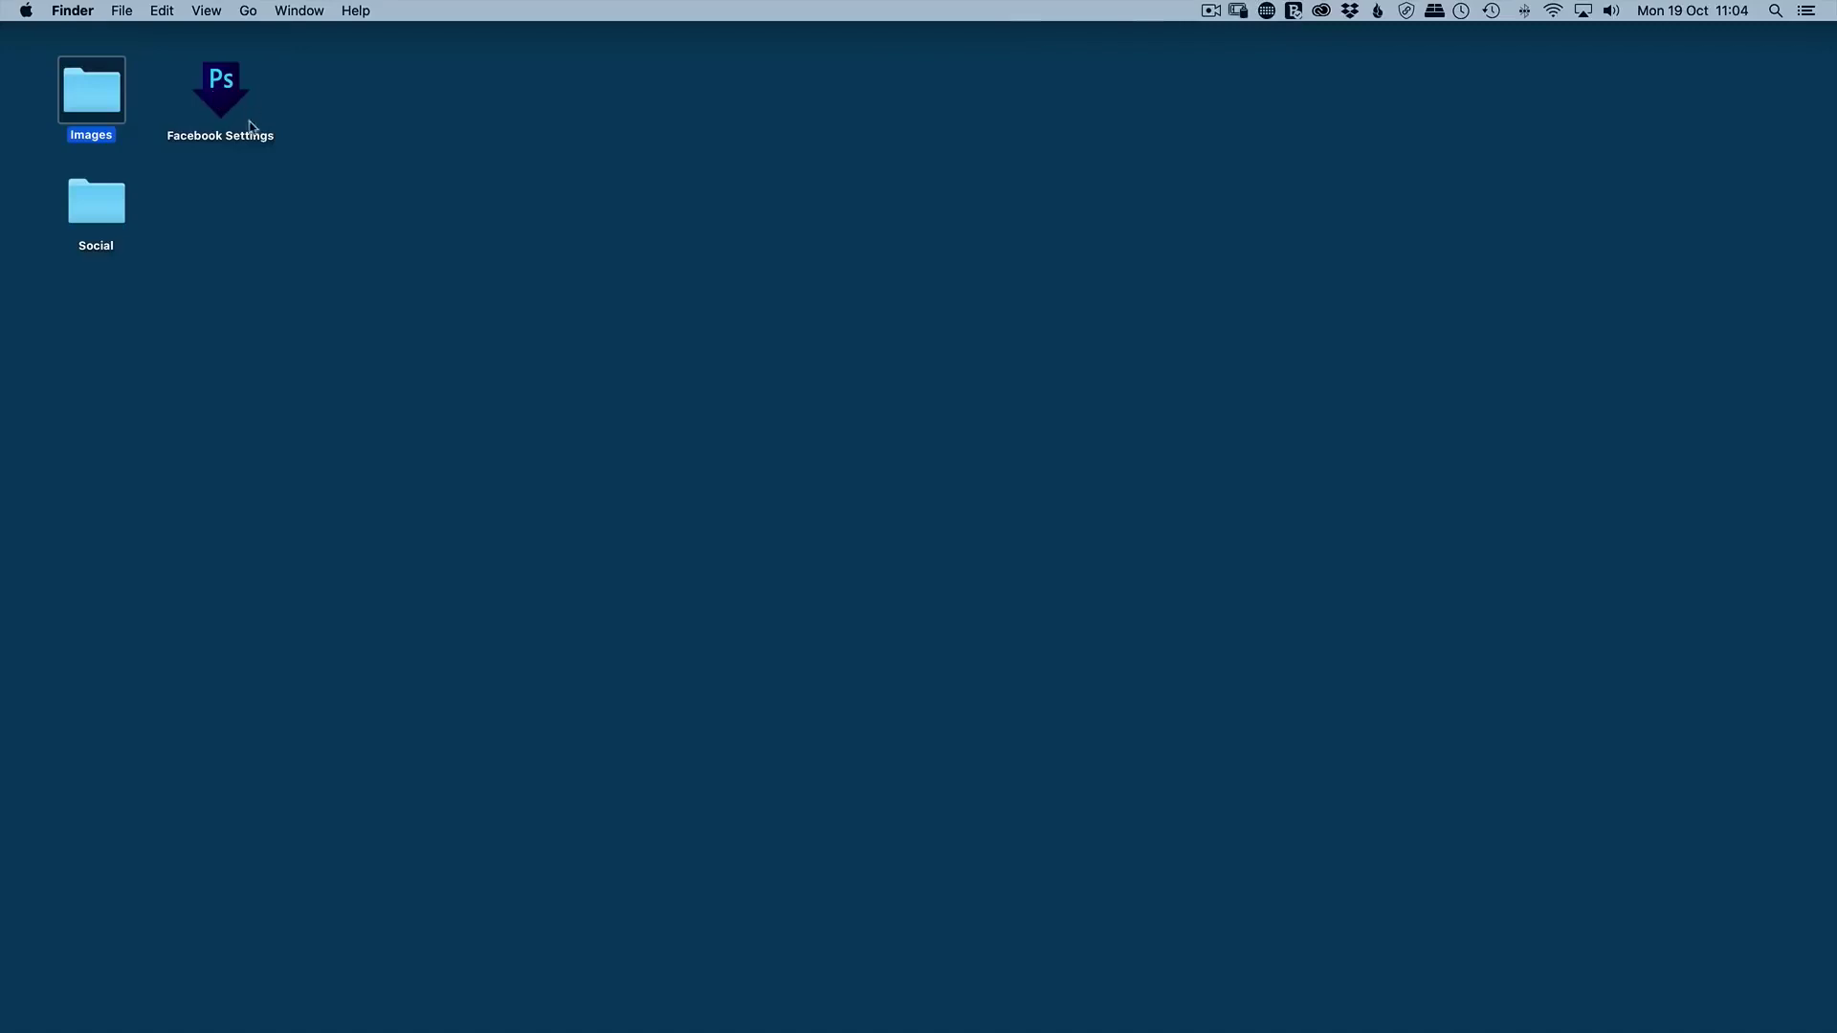
{"action": "double_click", "coordinate": [100, 217]}
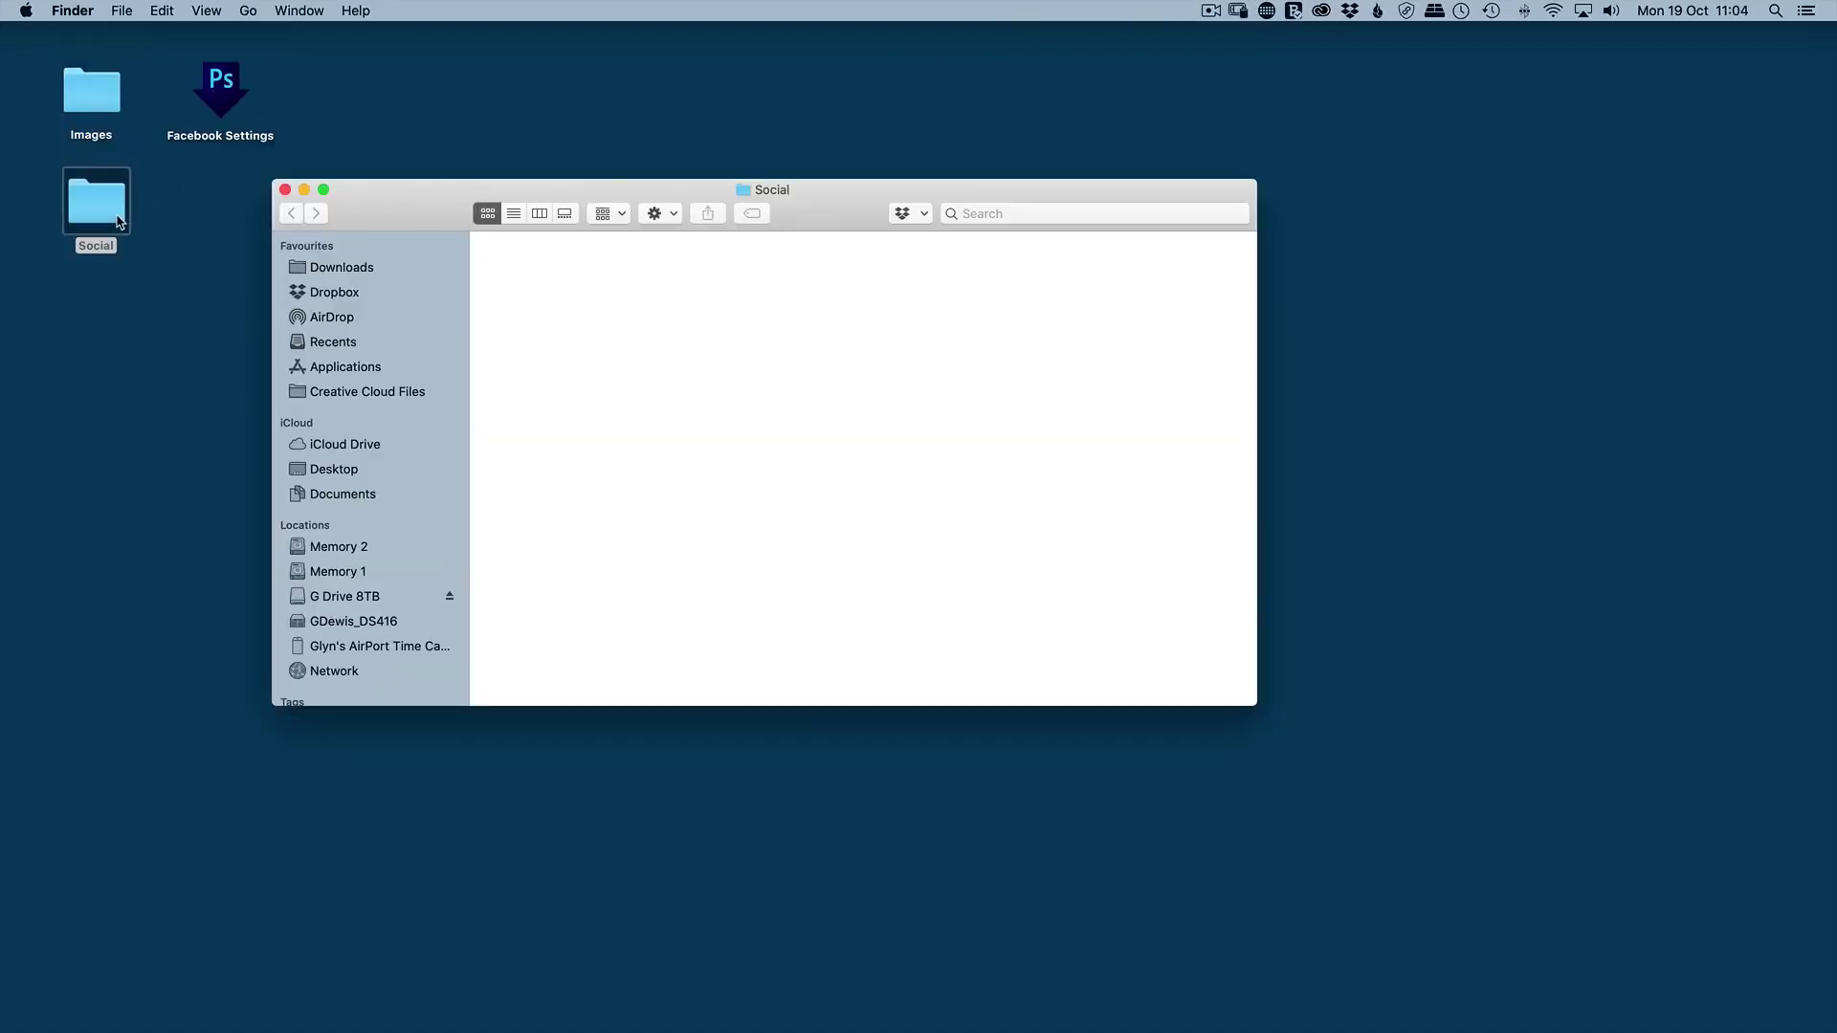
{"action": "left_click", "coordinate": [285, 189]}
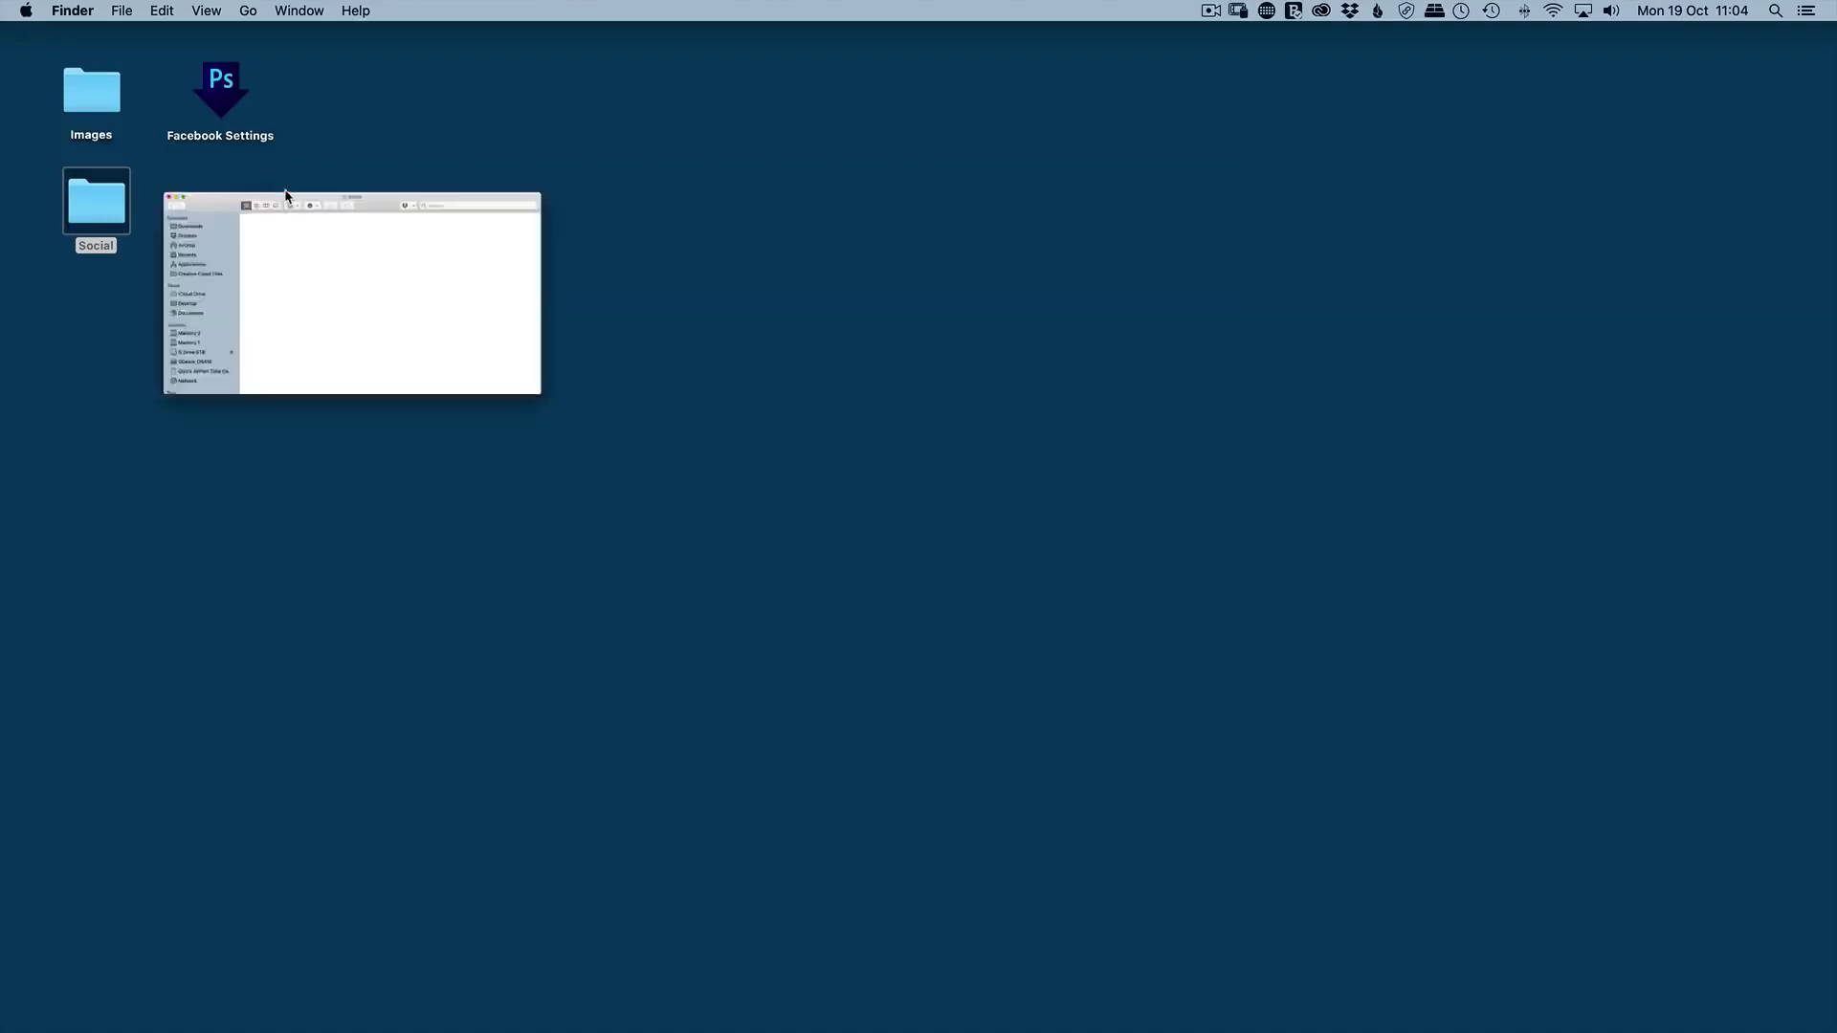
Run the Images folder through the Facebook Settings droplet, then hide Photoshop.
{"action": "left_click_drag", "start_coordinate": [93, 97], "coordinate": [214, 84]}
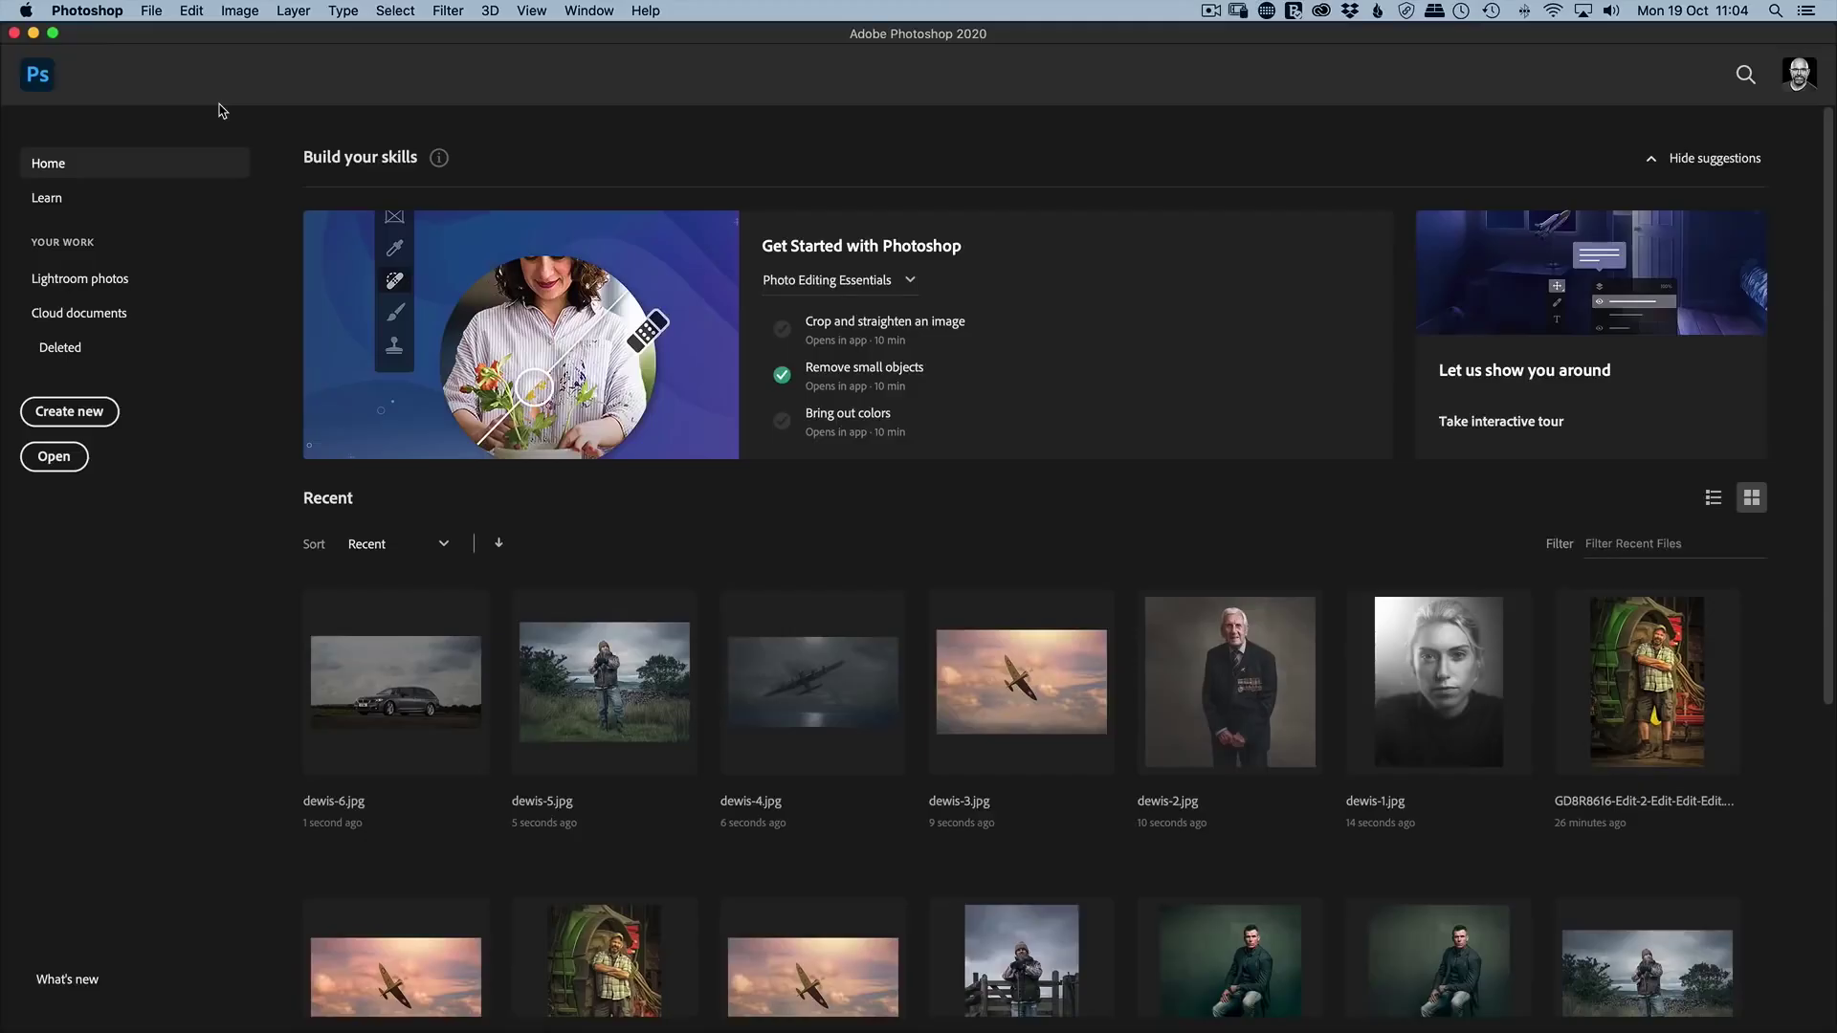
{"action": "left_click", "coordinate": [33, 32]}
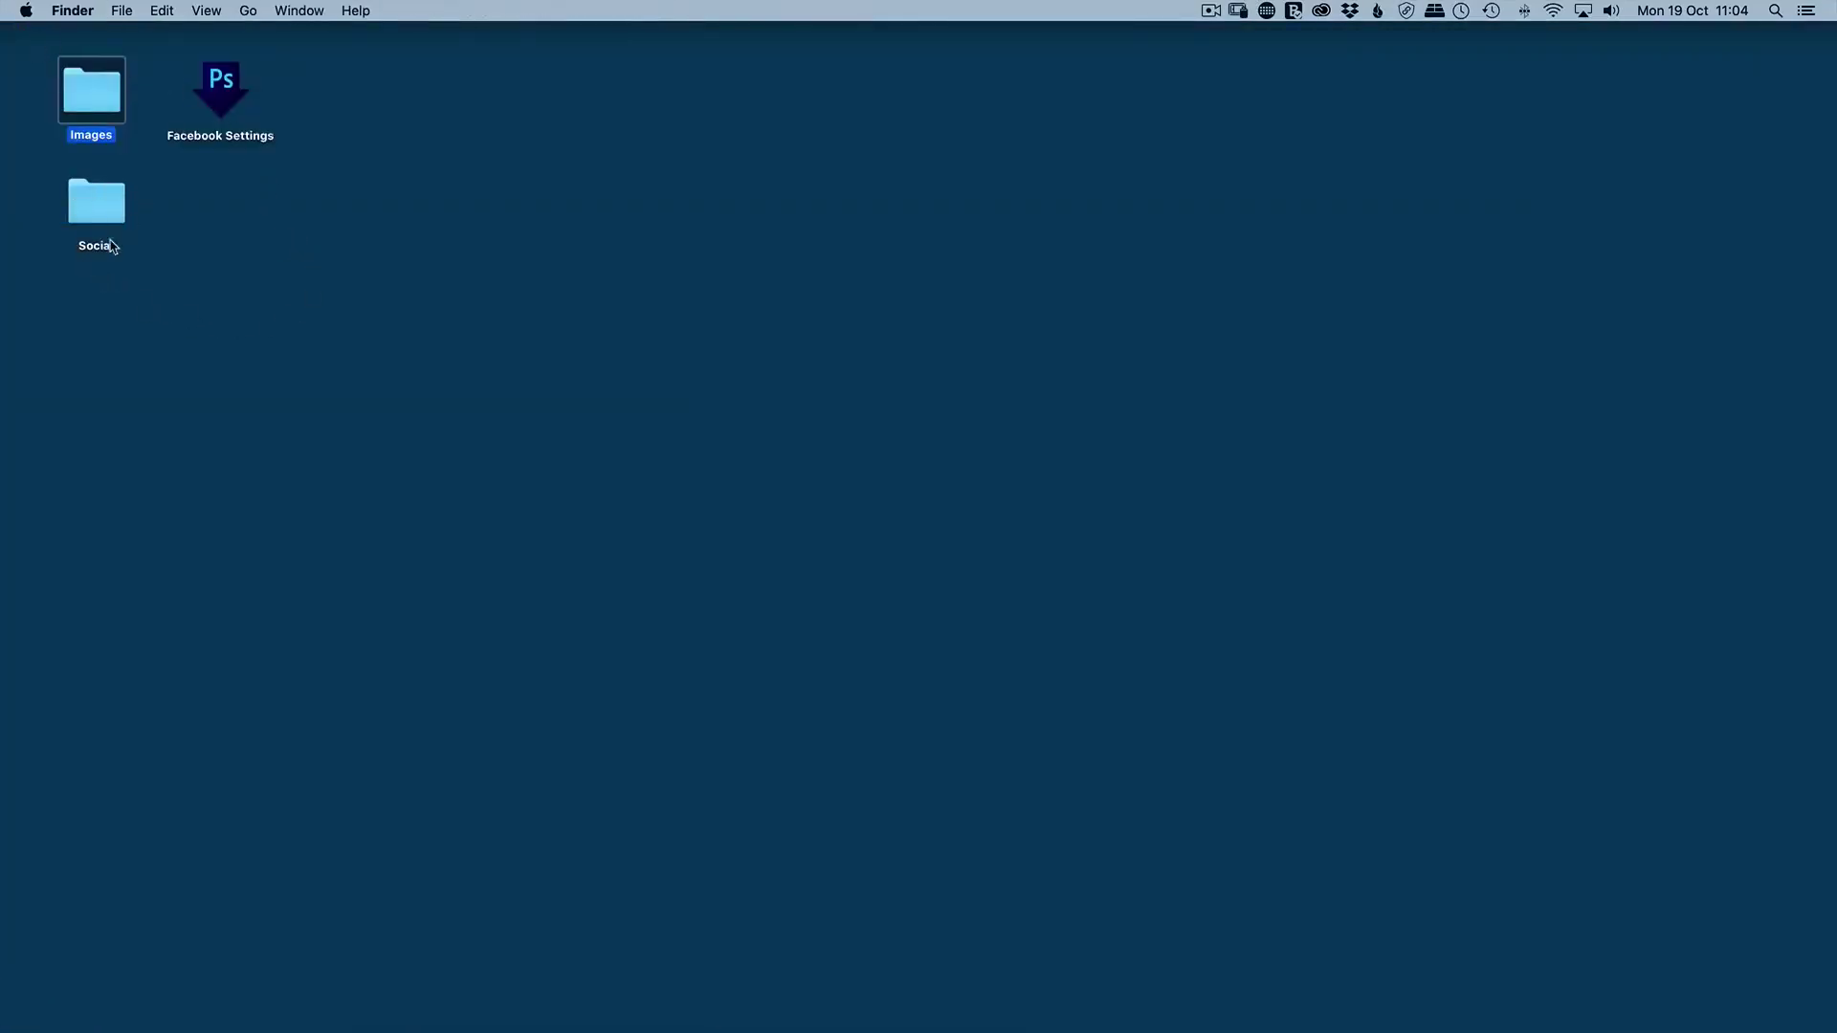
{"action": "double_click", "coordinate": [89, 203]}
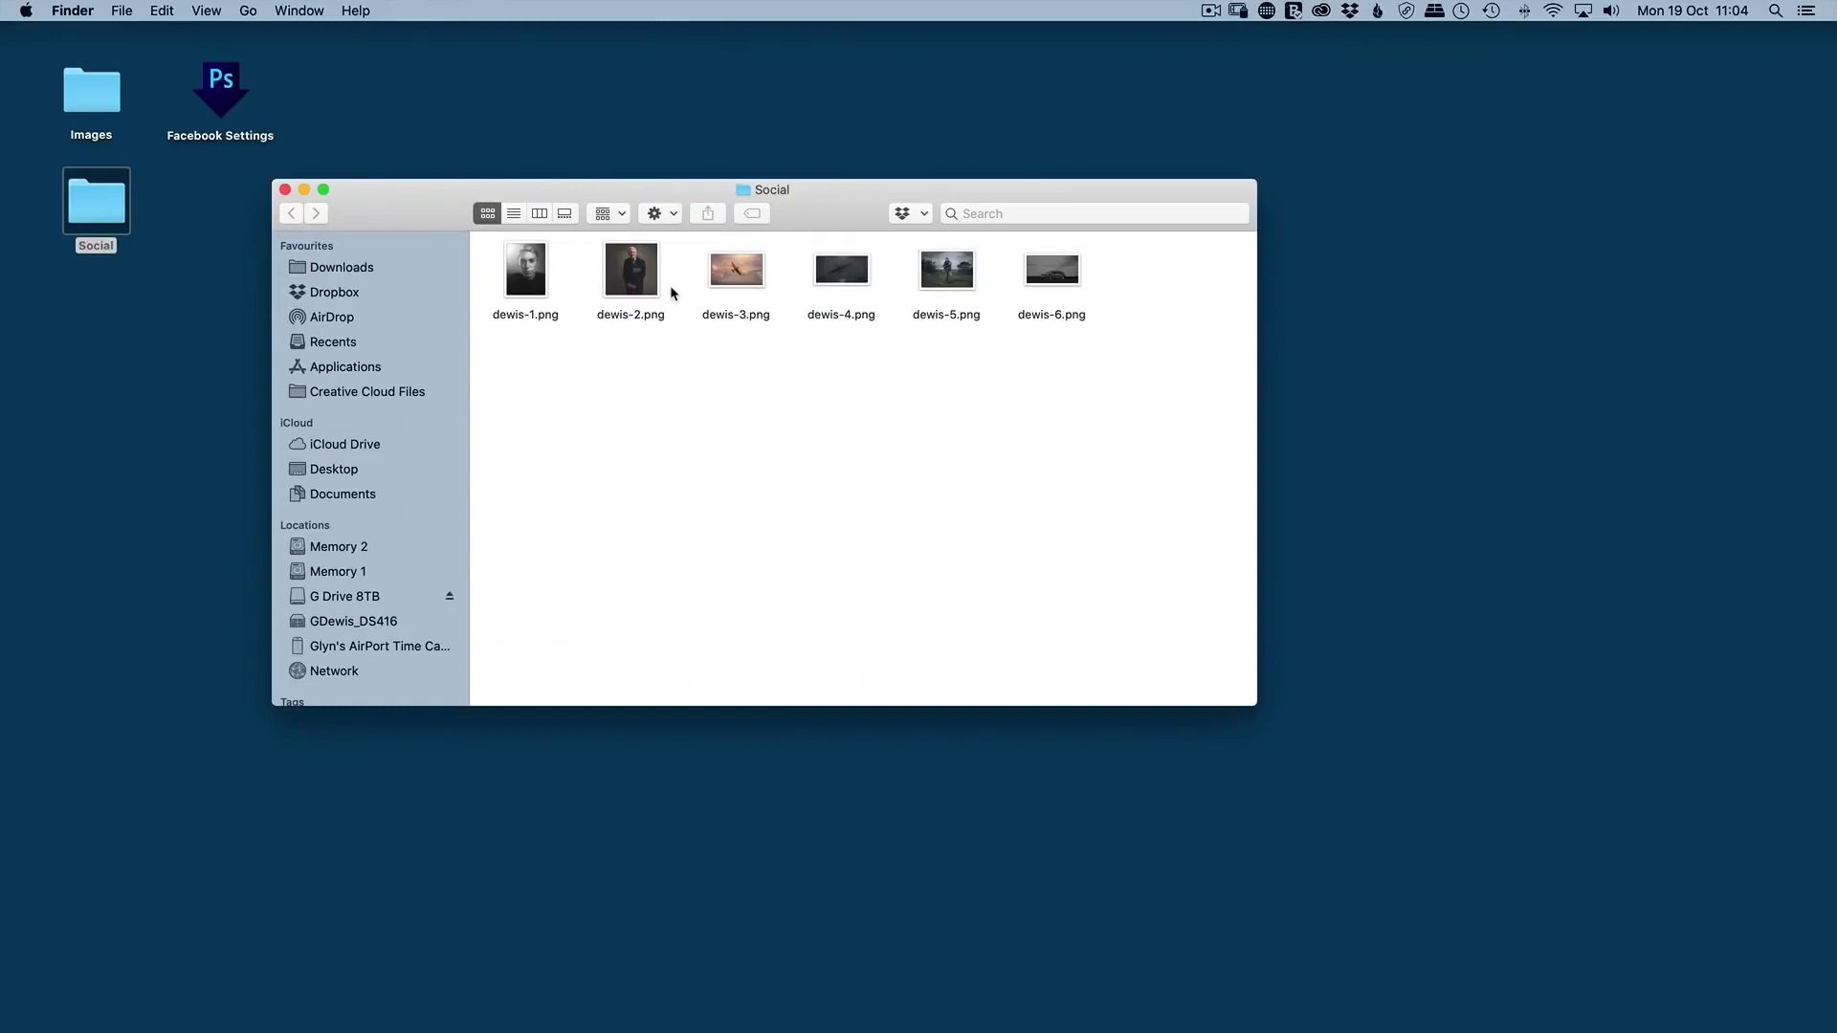
{"action": "left_click", "coordinate": [725, 278]}
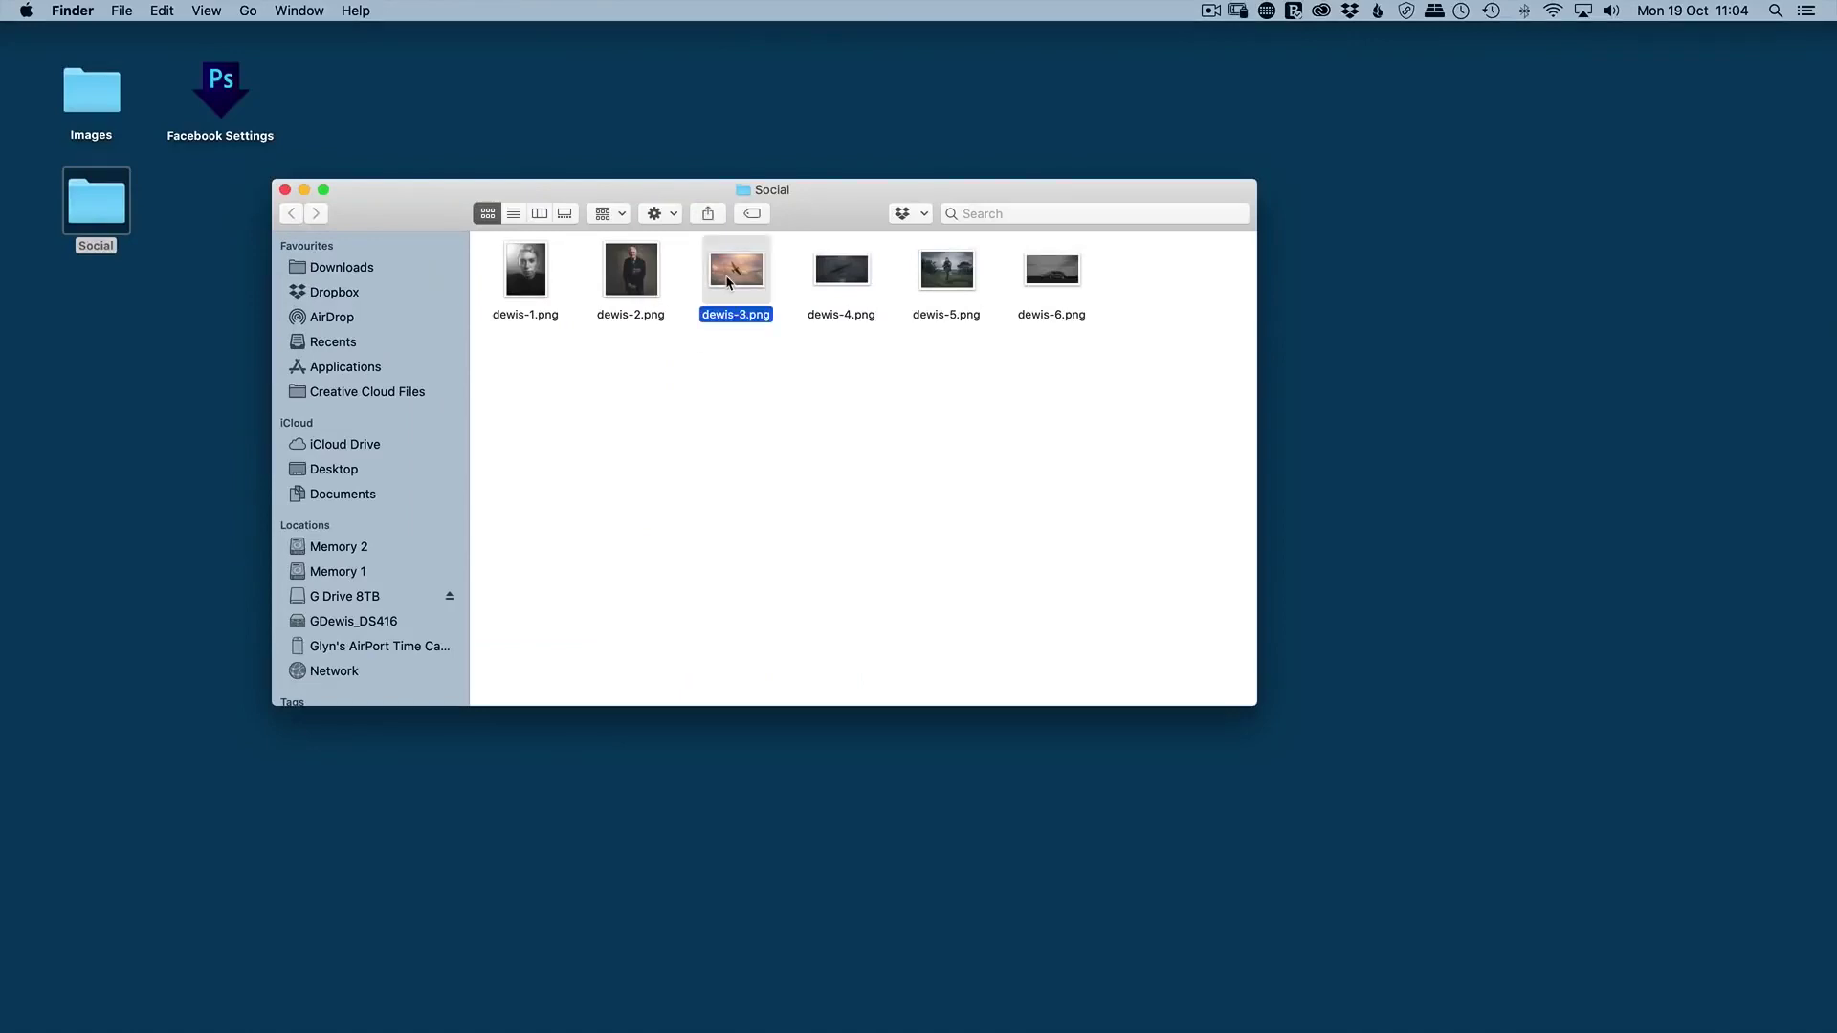
{"action": "right_click", "coordinate": [725, 277]}
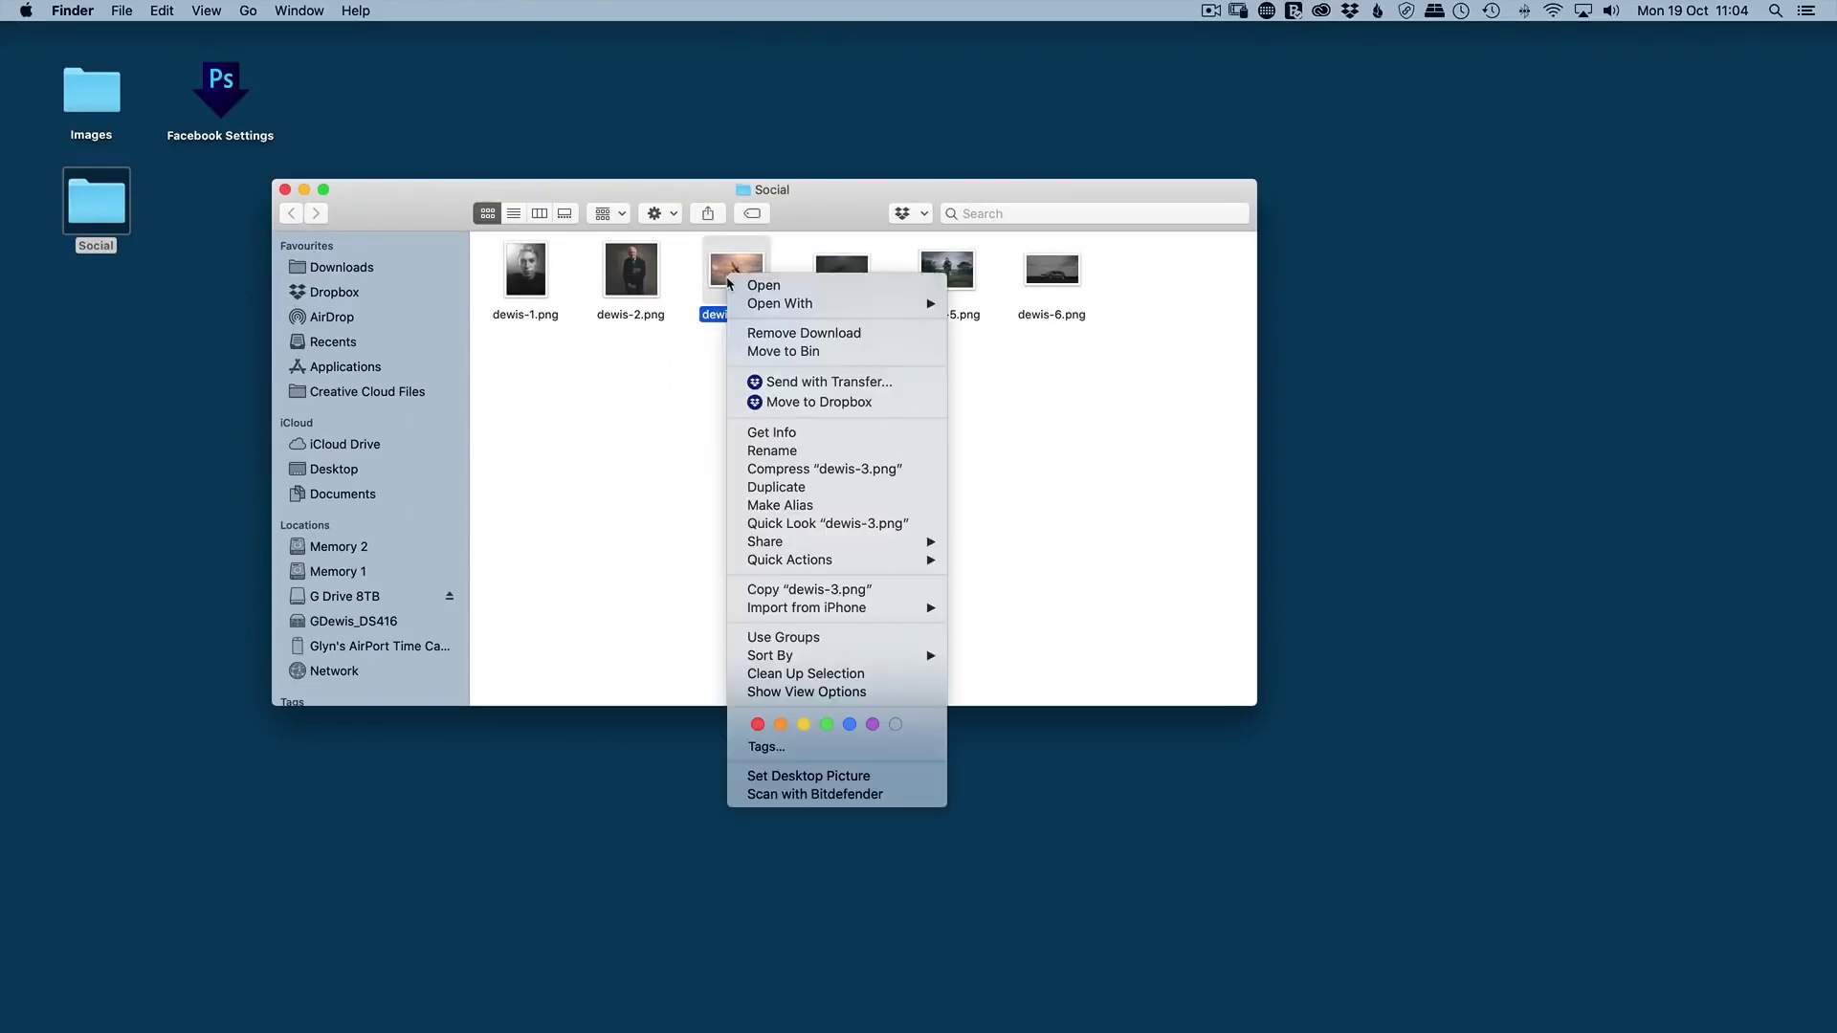
{"action": "left_click", "coordinate": [782, 434]}
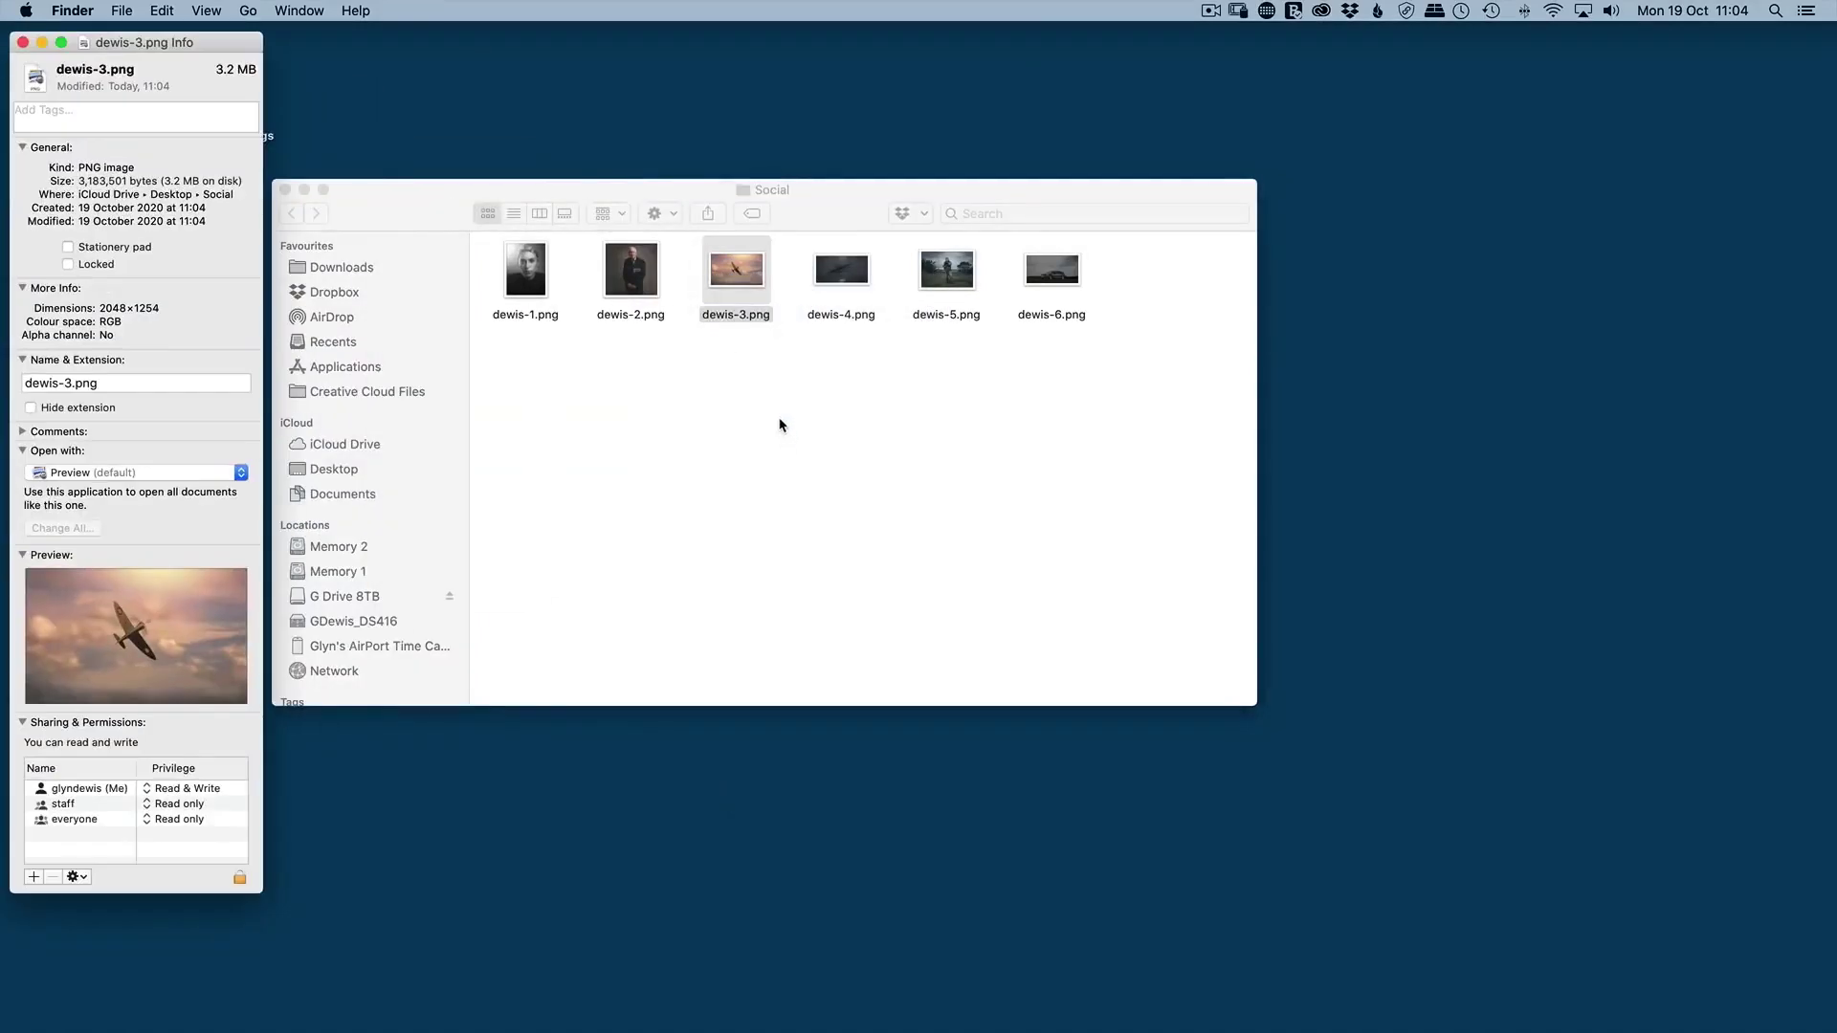
{"action": "left_click", "coordinate": [23, 42]}
{"action": "left_click", "coordinate": [525, 276]}
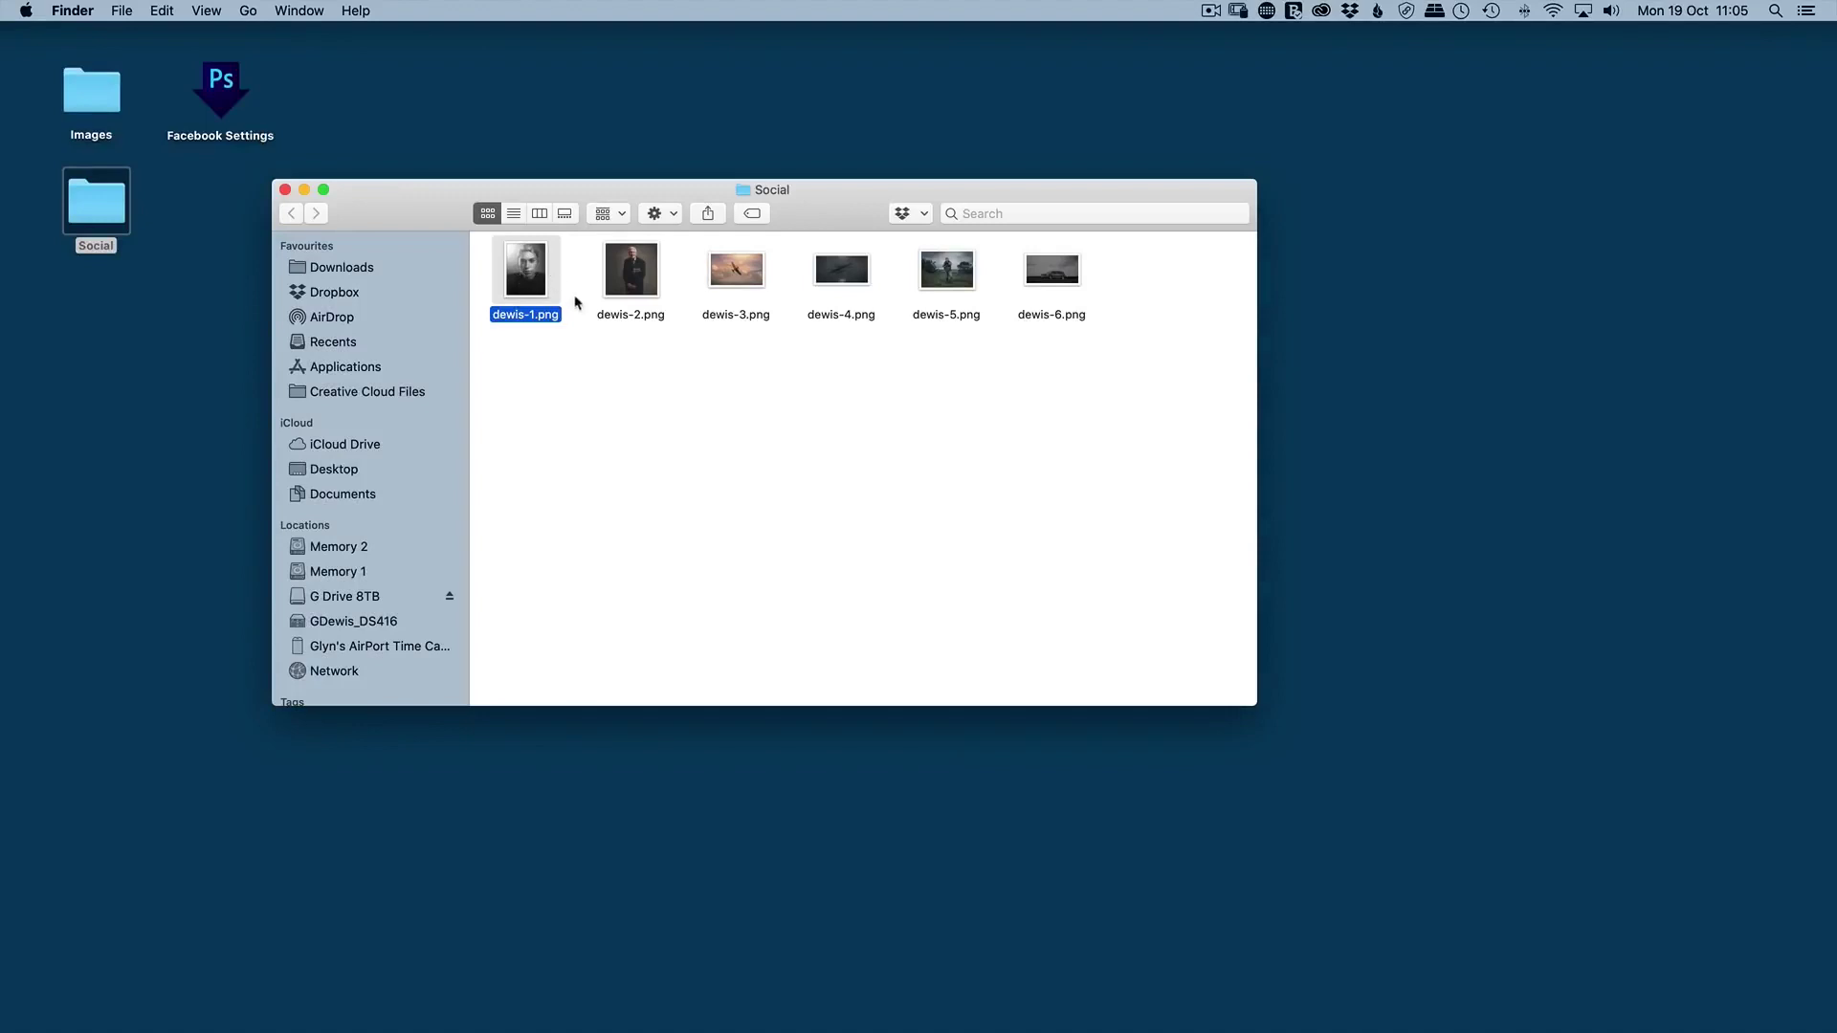
{"action": "right_click", "coordinate": [527, 266]}
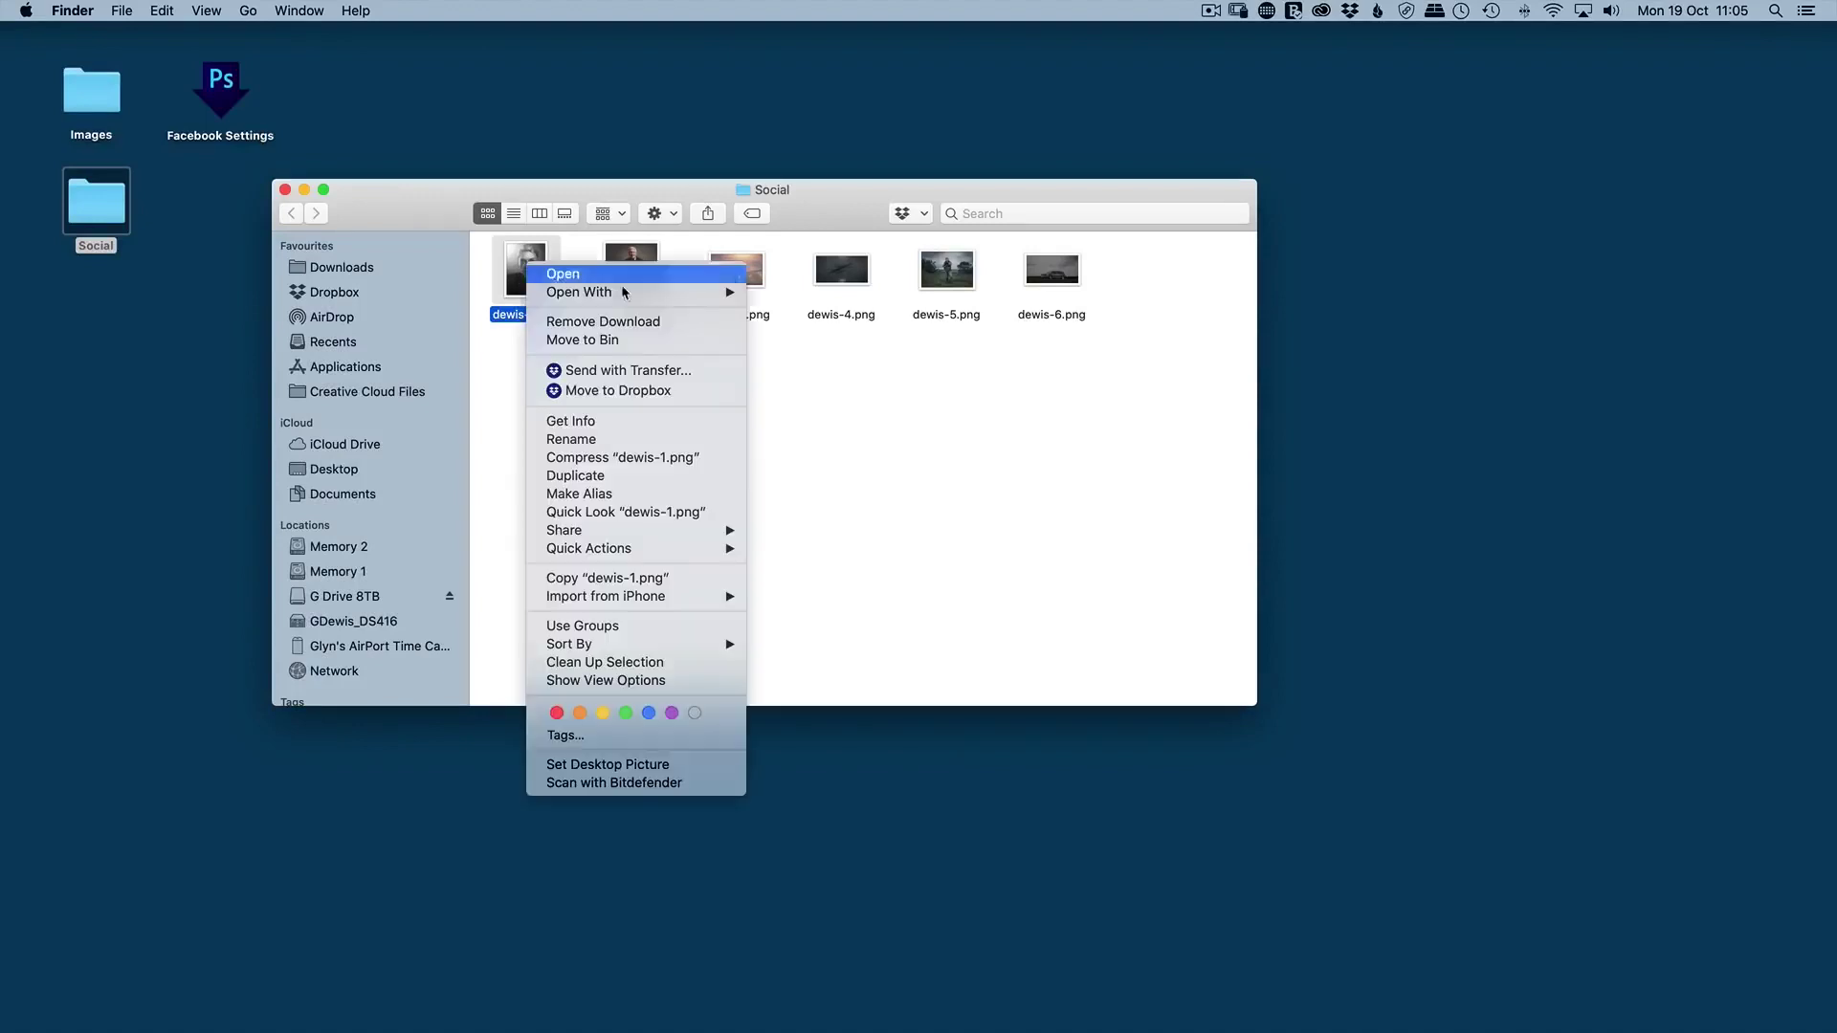
{"action": "left_click", "coordinate": [628, 423]}
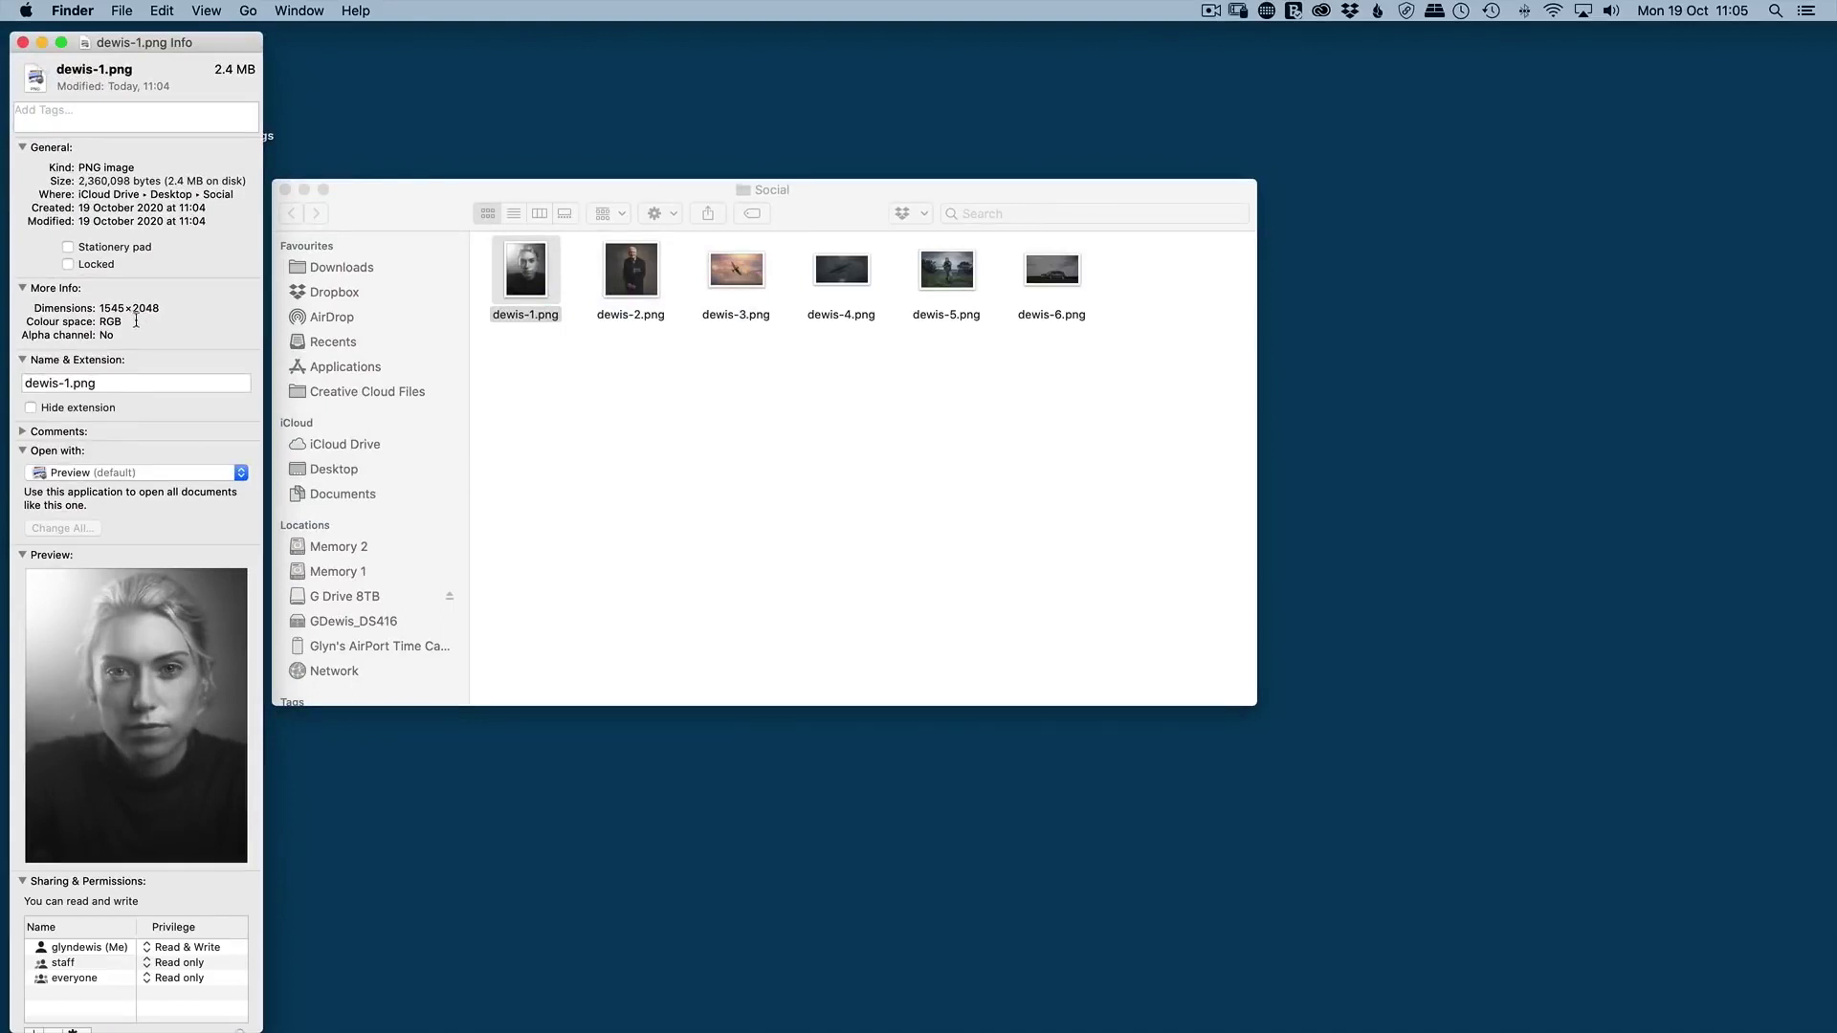
{"action": "left_click", "coordinate": [23, 42]}
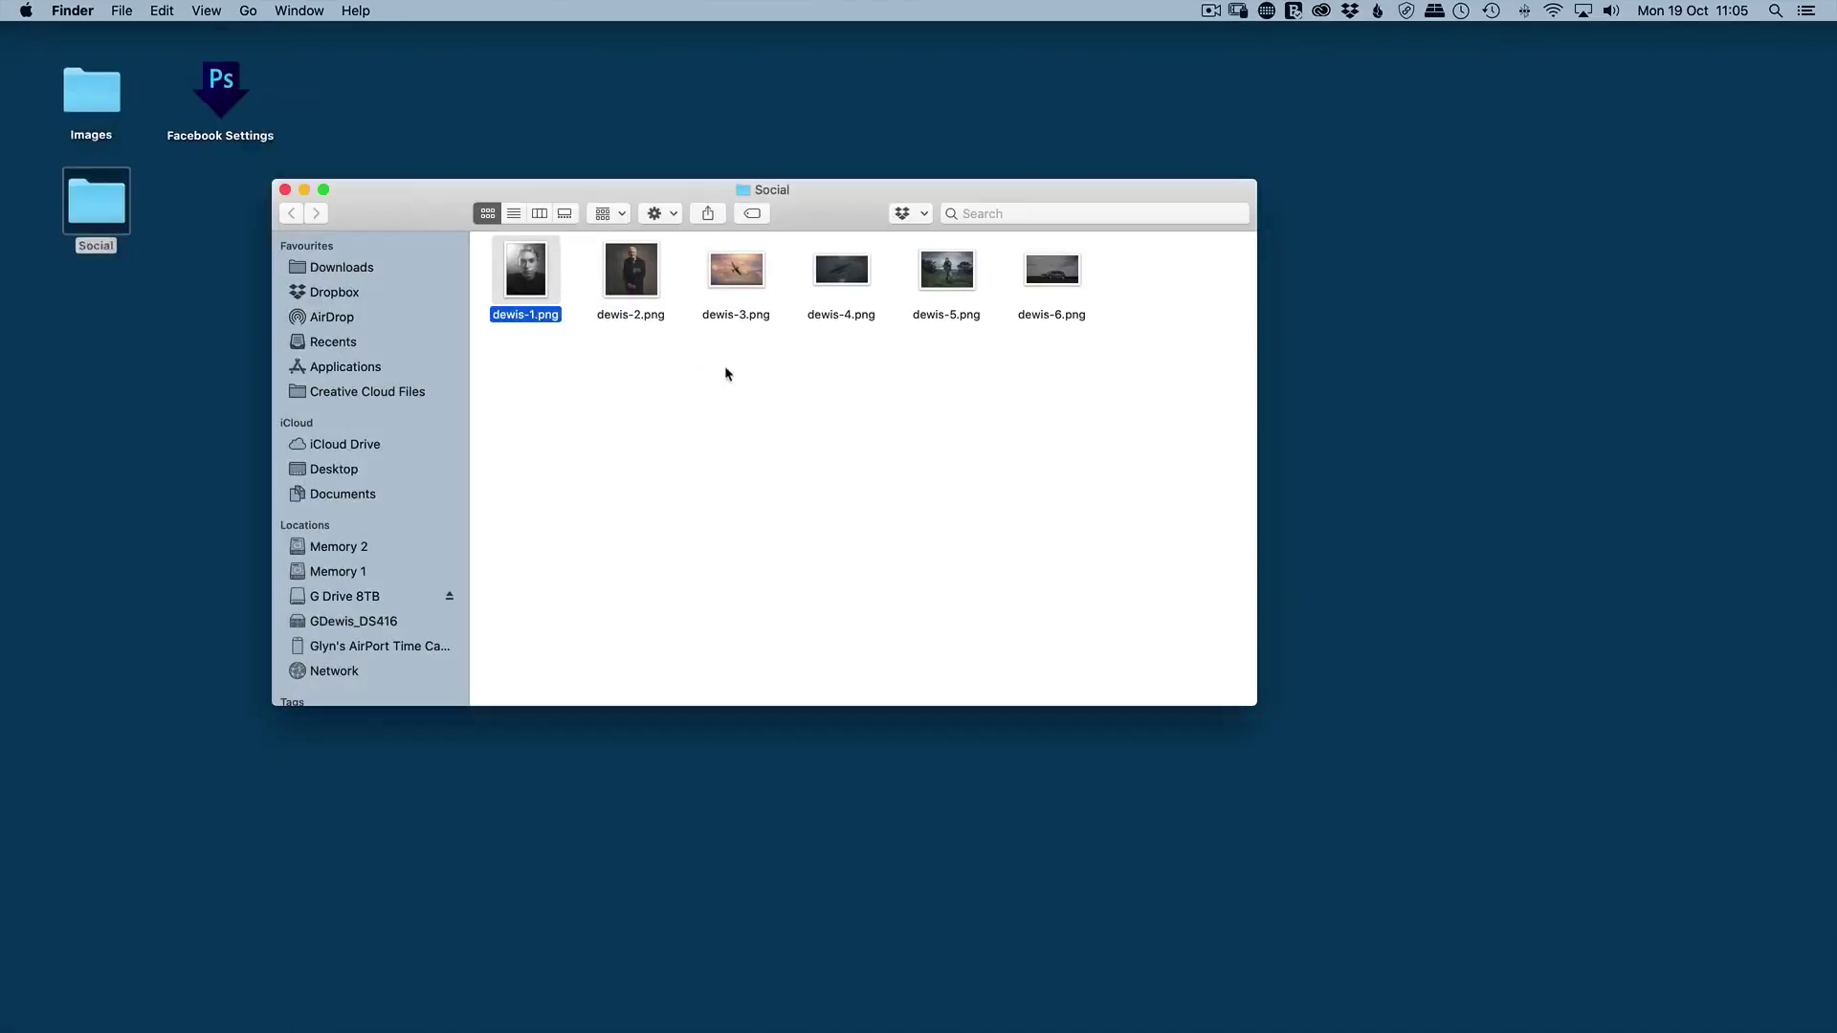
{"action": "left_click", "coordinate": [630, 276]}
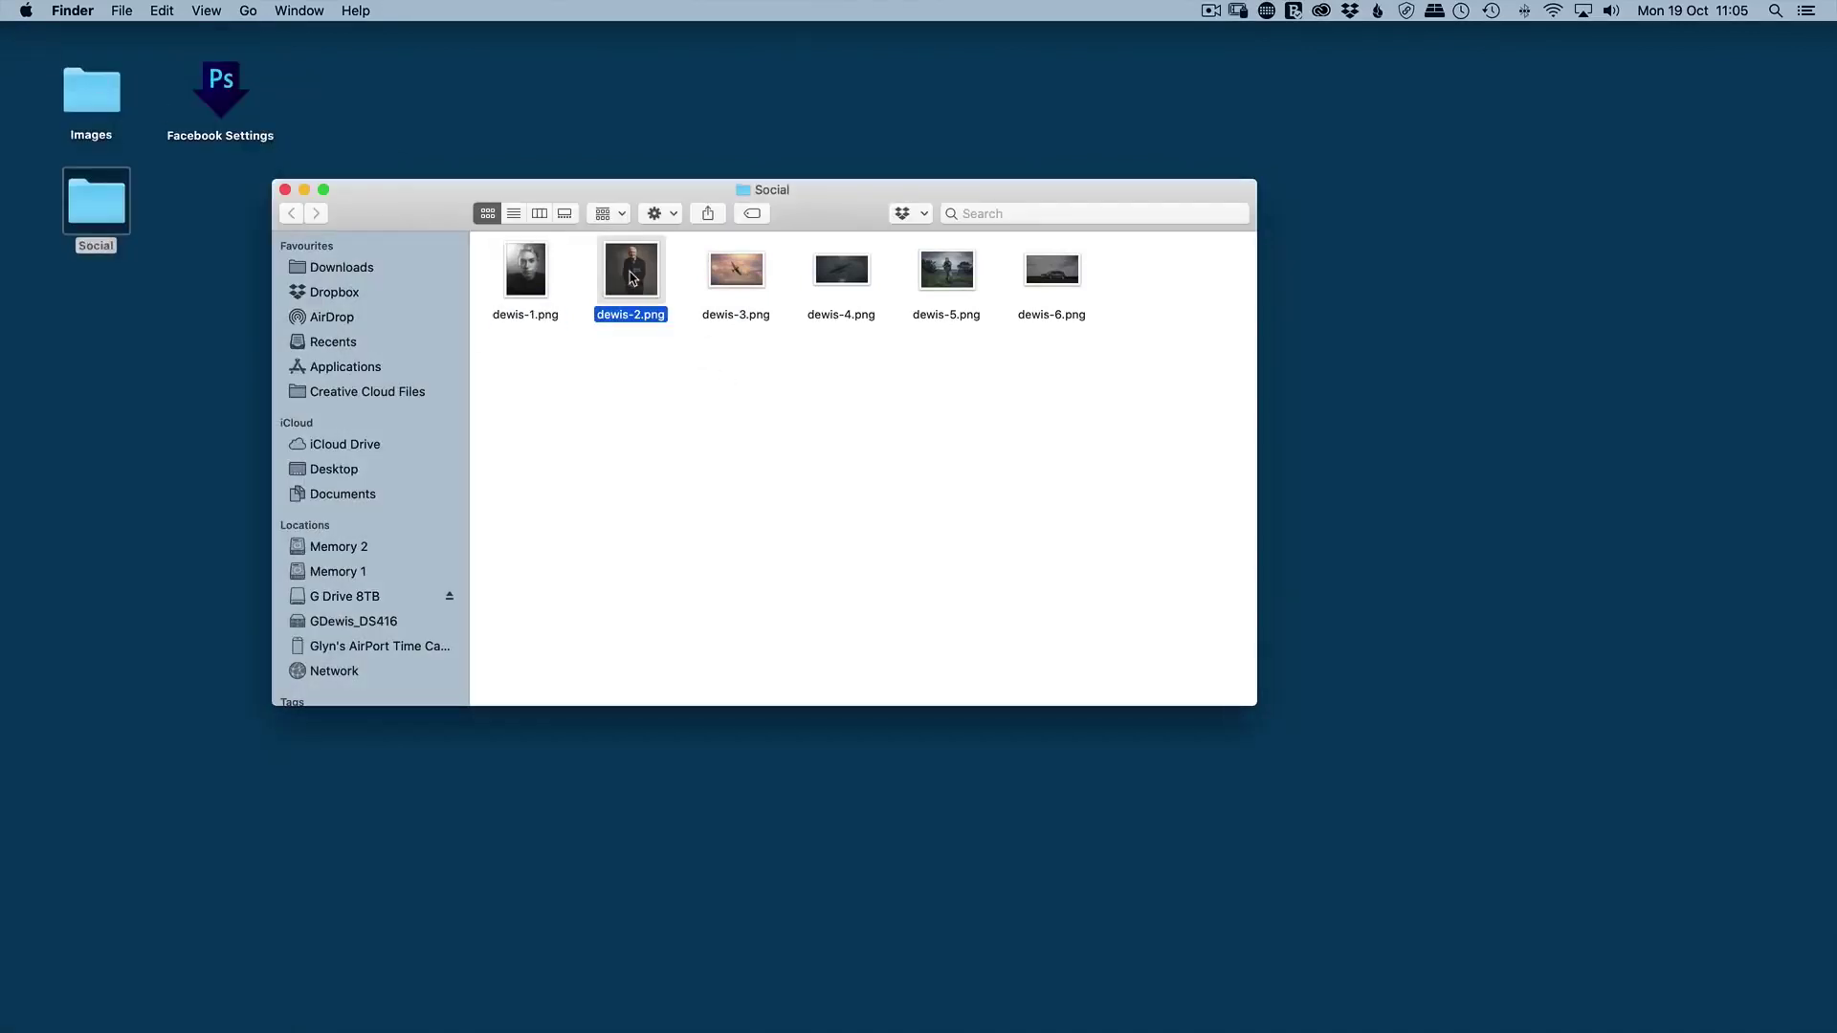
{"action": "right_click", "coordinate": [632, 278]}
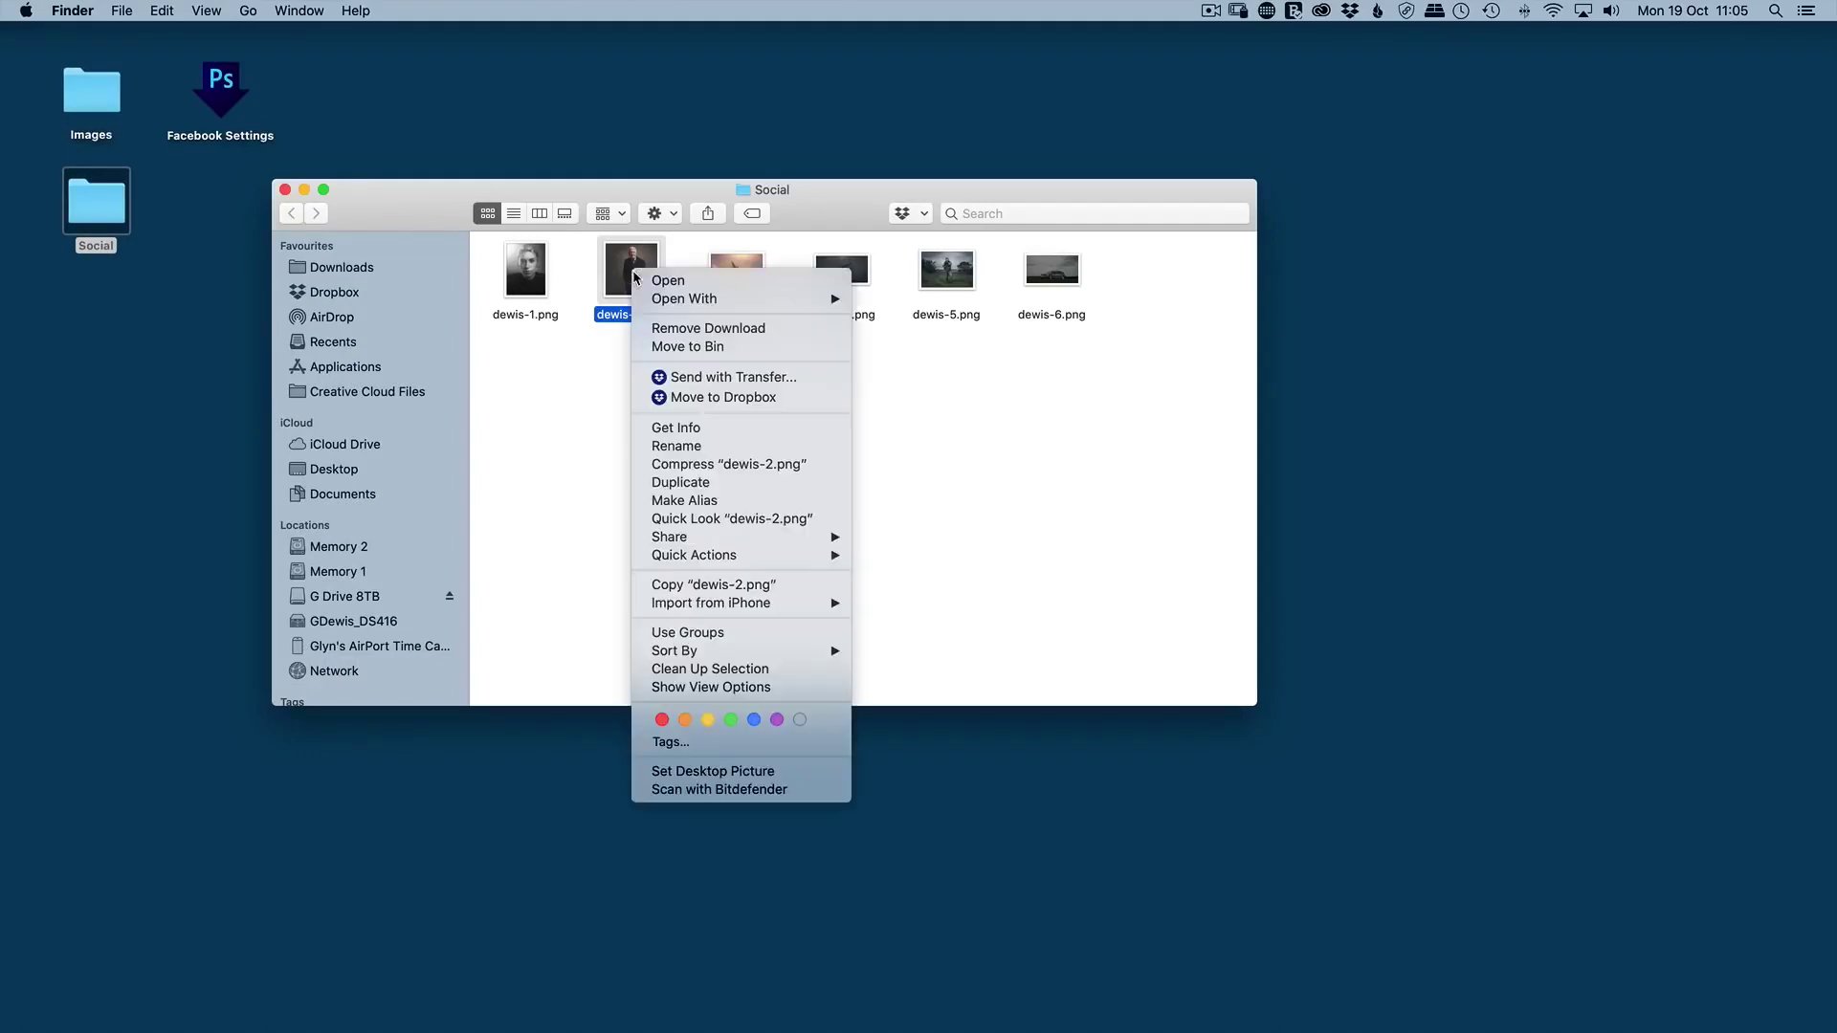
{"action": "left_click", "coordinate": [693, 425]}
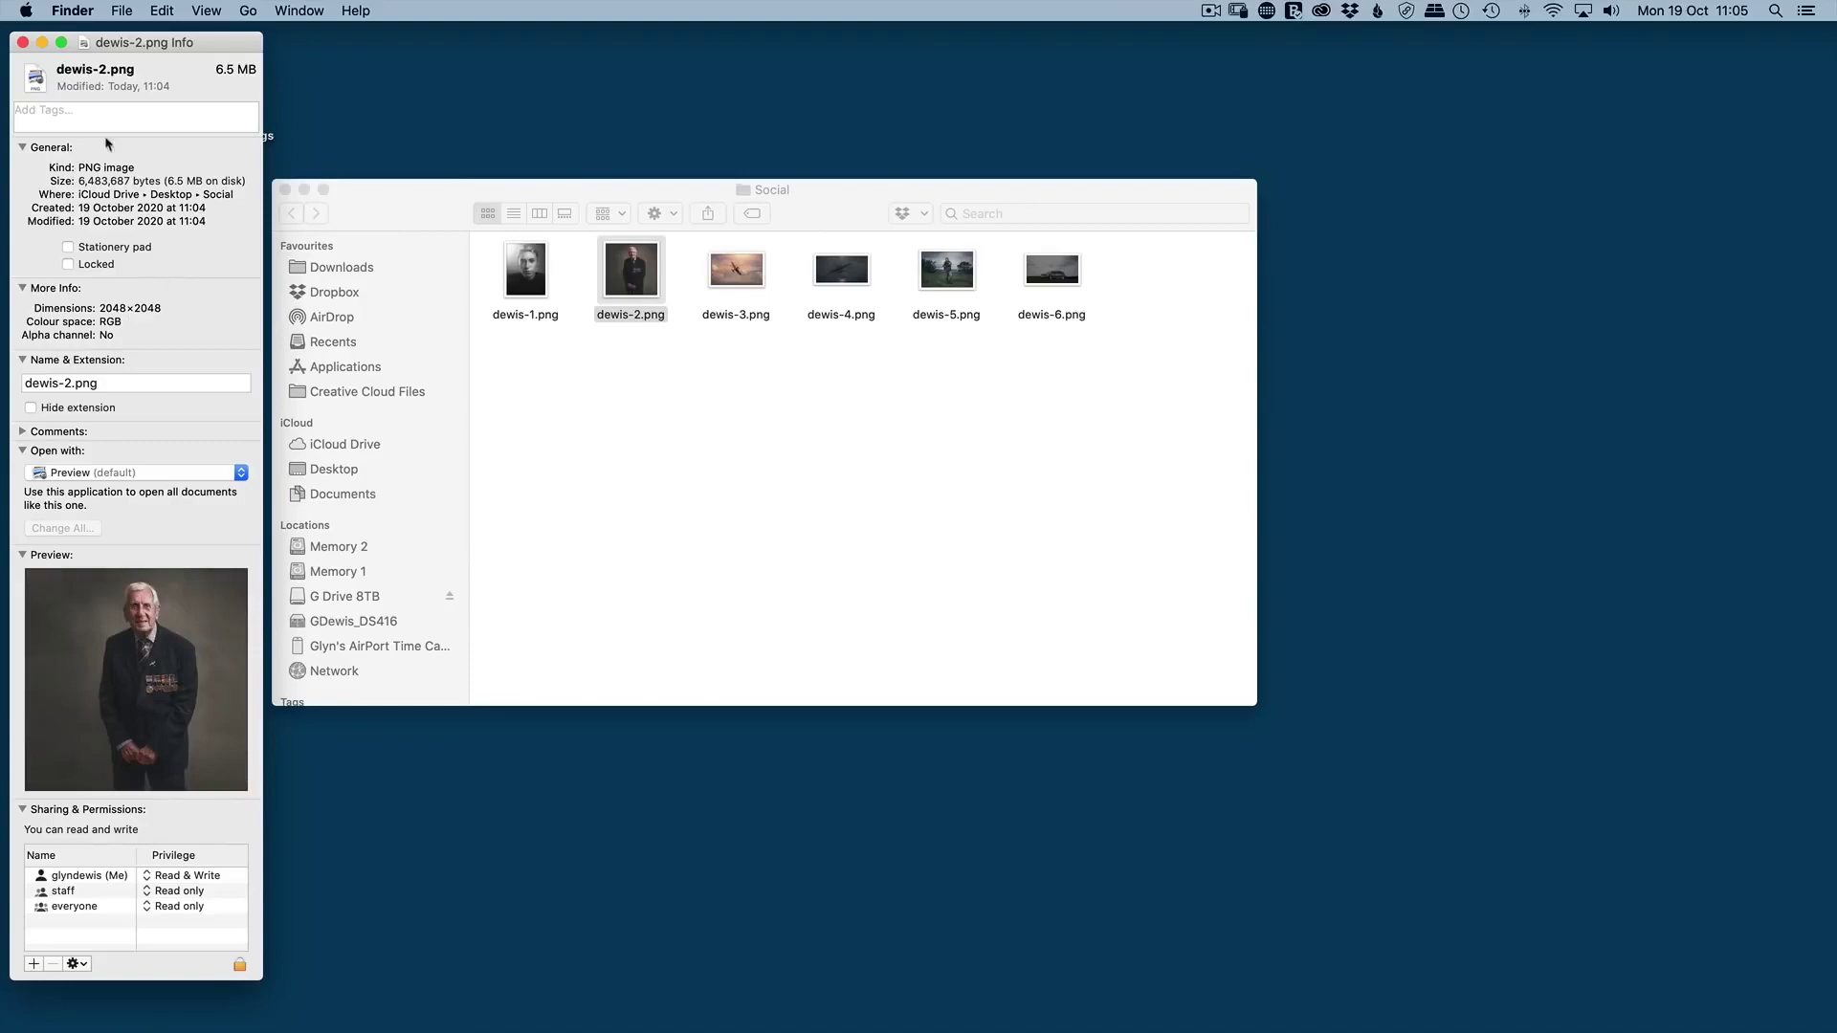
{"action": "left_click", "coordinate": [22, 42]}
{"action": "left_click", "coordinate": [523, 395]}
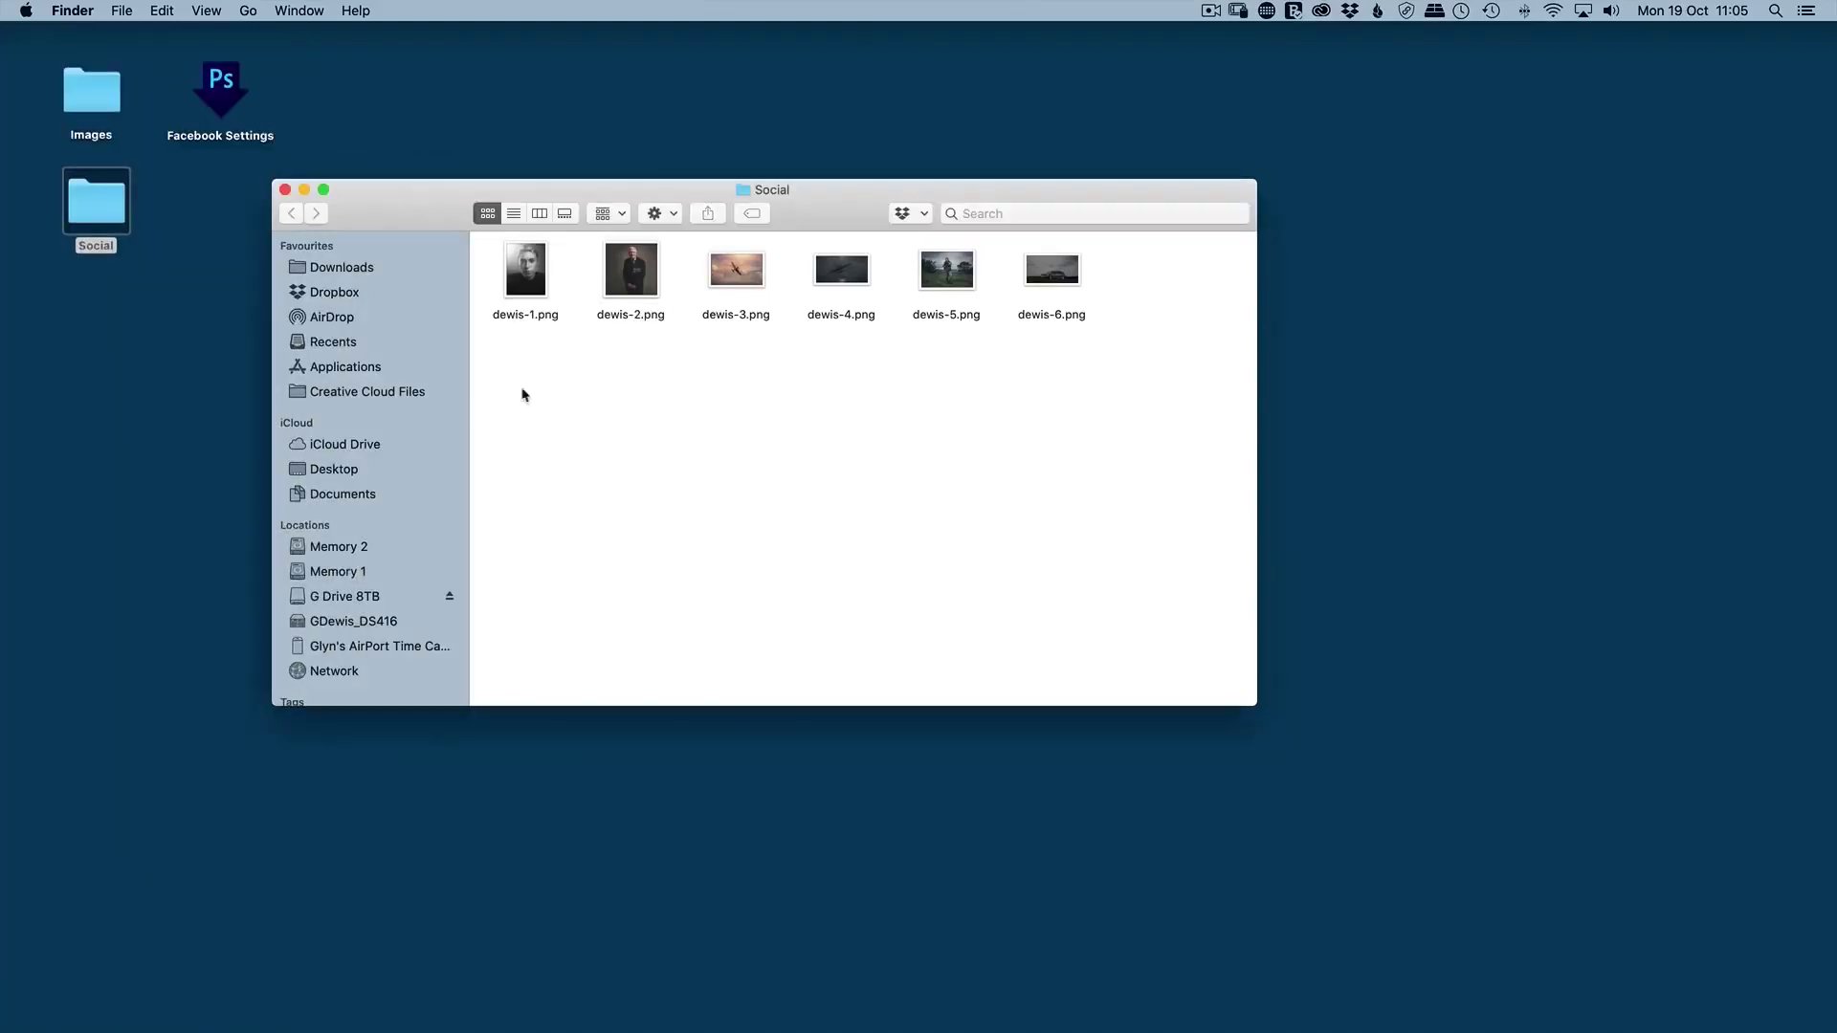
{"action": "left_click", "coordinate": [285, 190]}
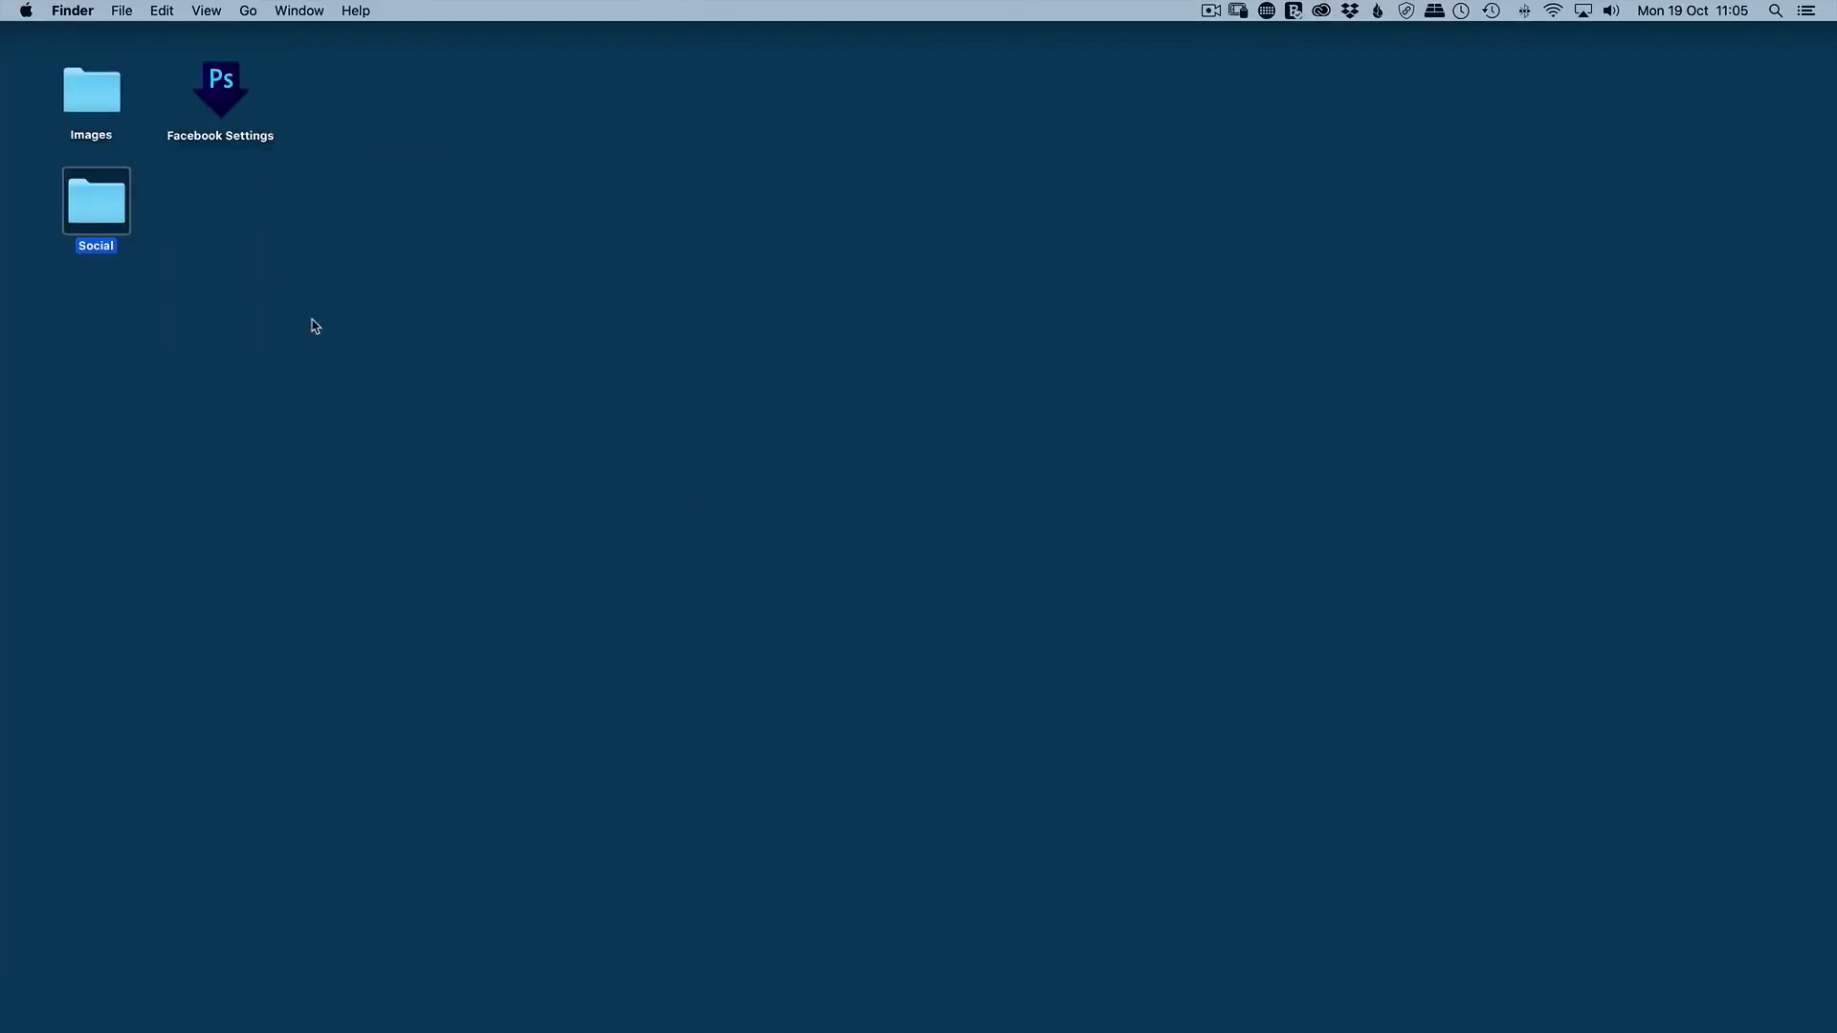
{"action": "left_click", "coordinate": [315, 326]}
Check dewis-3.jpg's size with Get Info, then close its info window and the Images folder.
{"action": "left_click", "coordinate": [100, 103]}
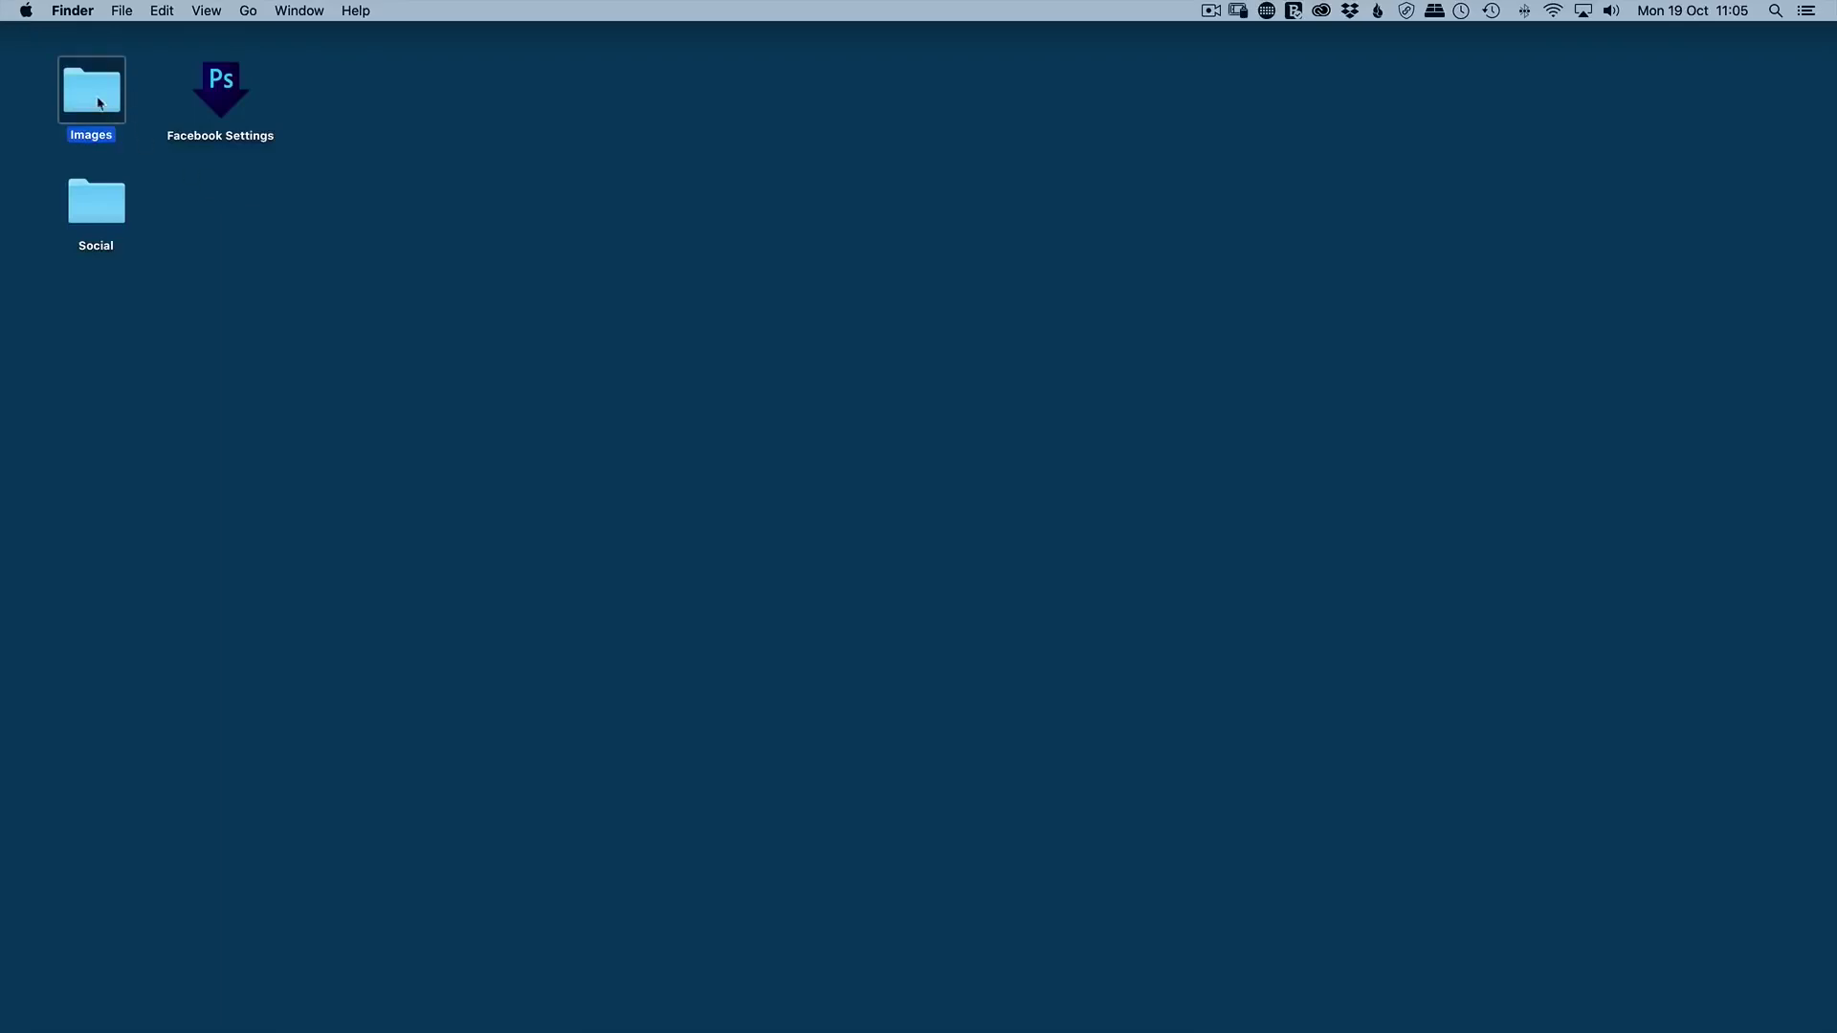
{"action": "double_click", "coordinate": [84, 104]}
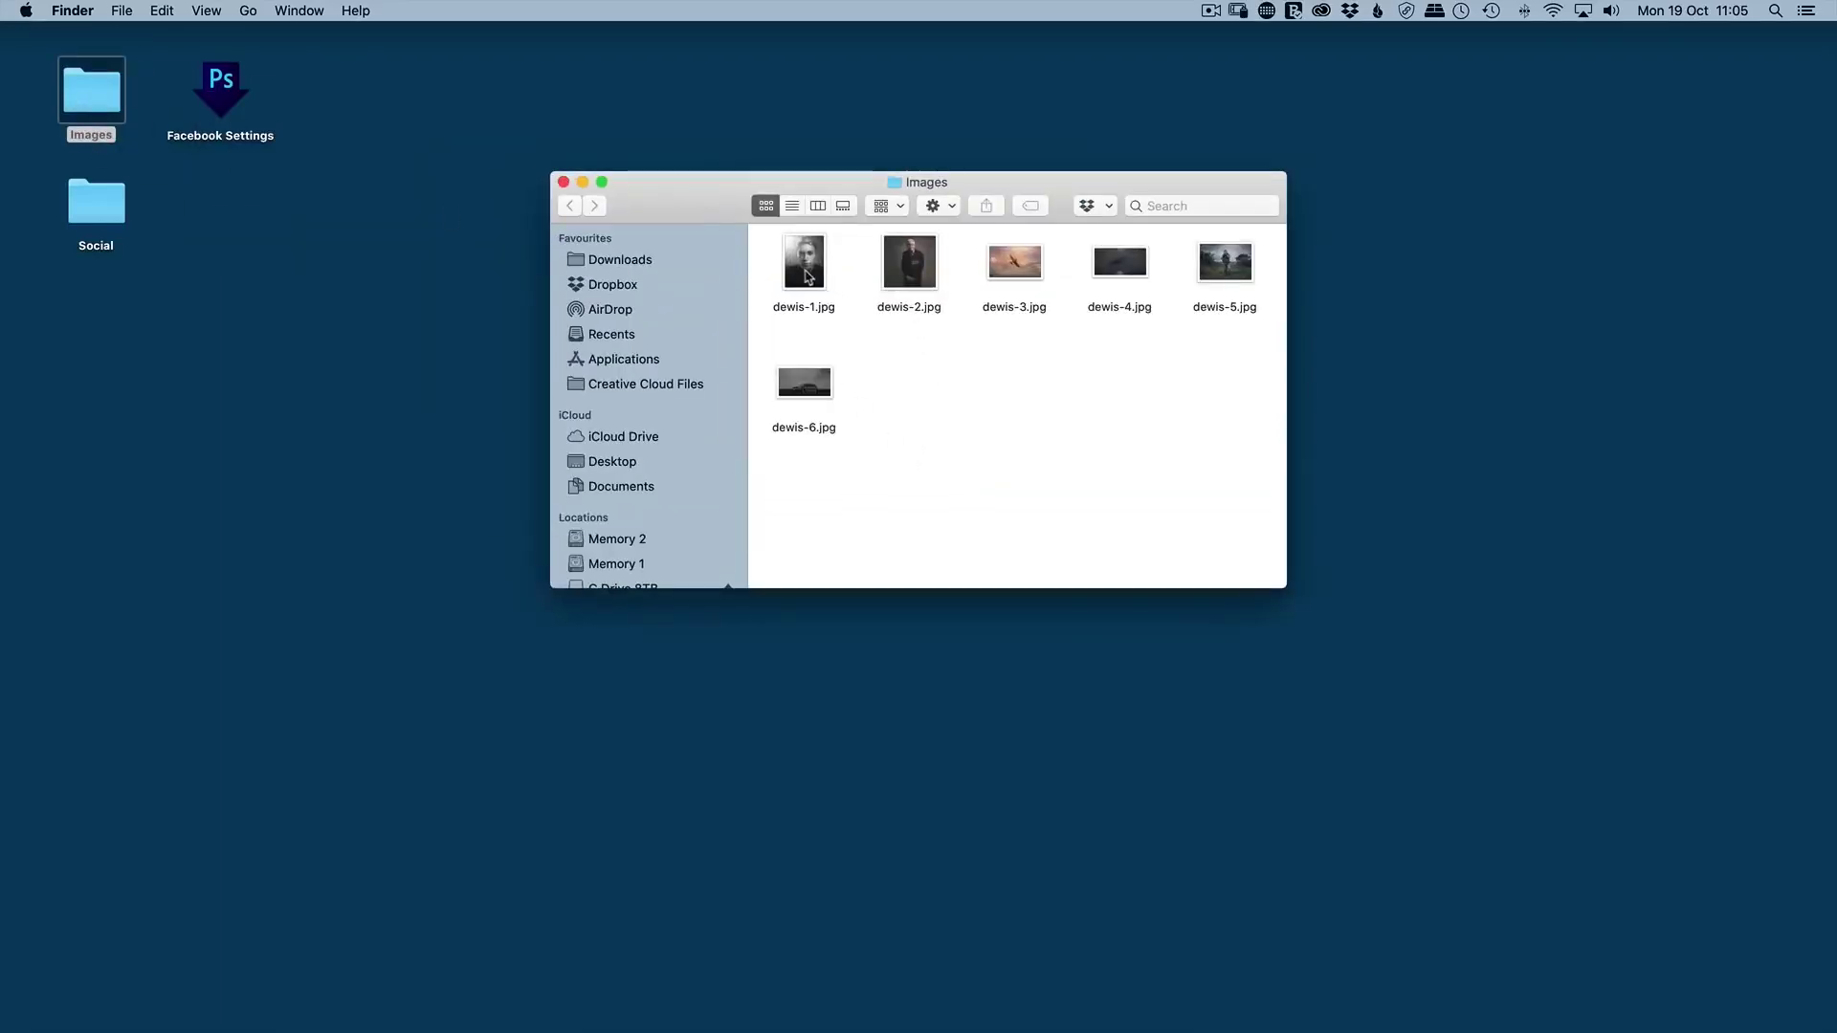
{"action": "double_click", "coordinate": [1016, 273]}
{"action": "right_click", "coordinate": [1021, 269]}
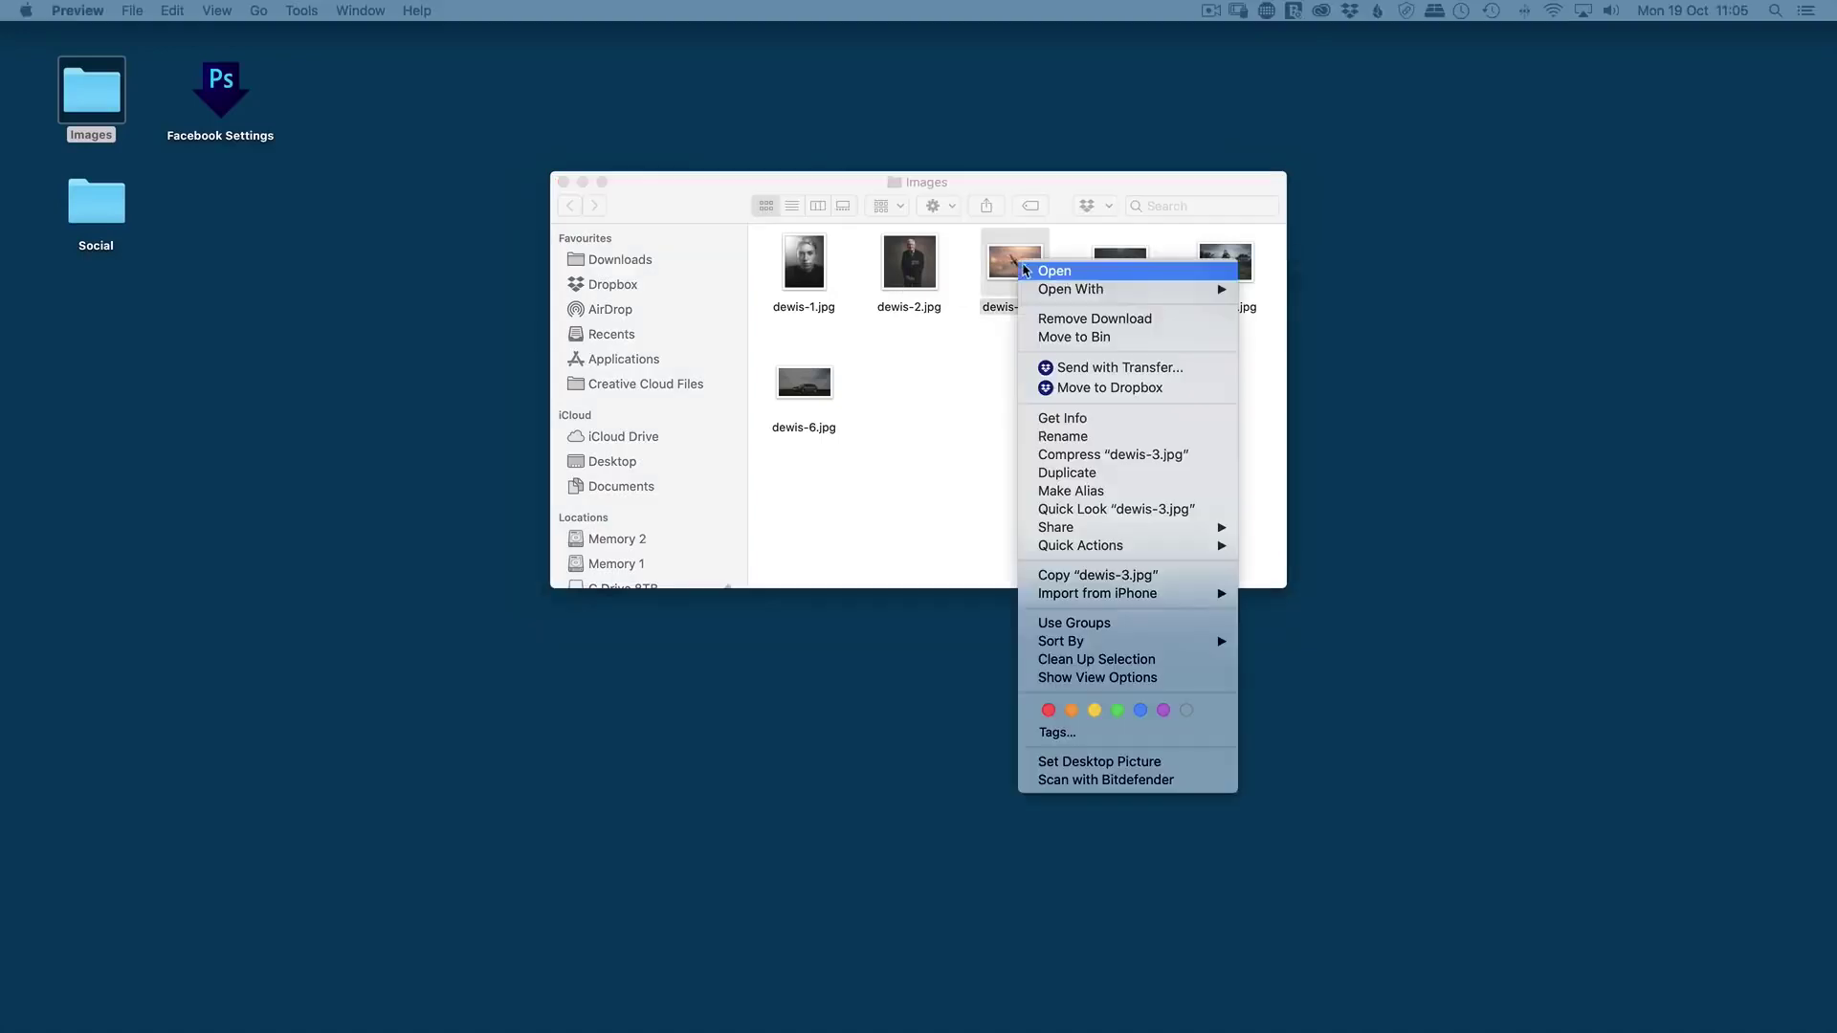
{"action": "left_click", "coordinate": [1065, 421]}
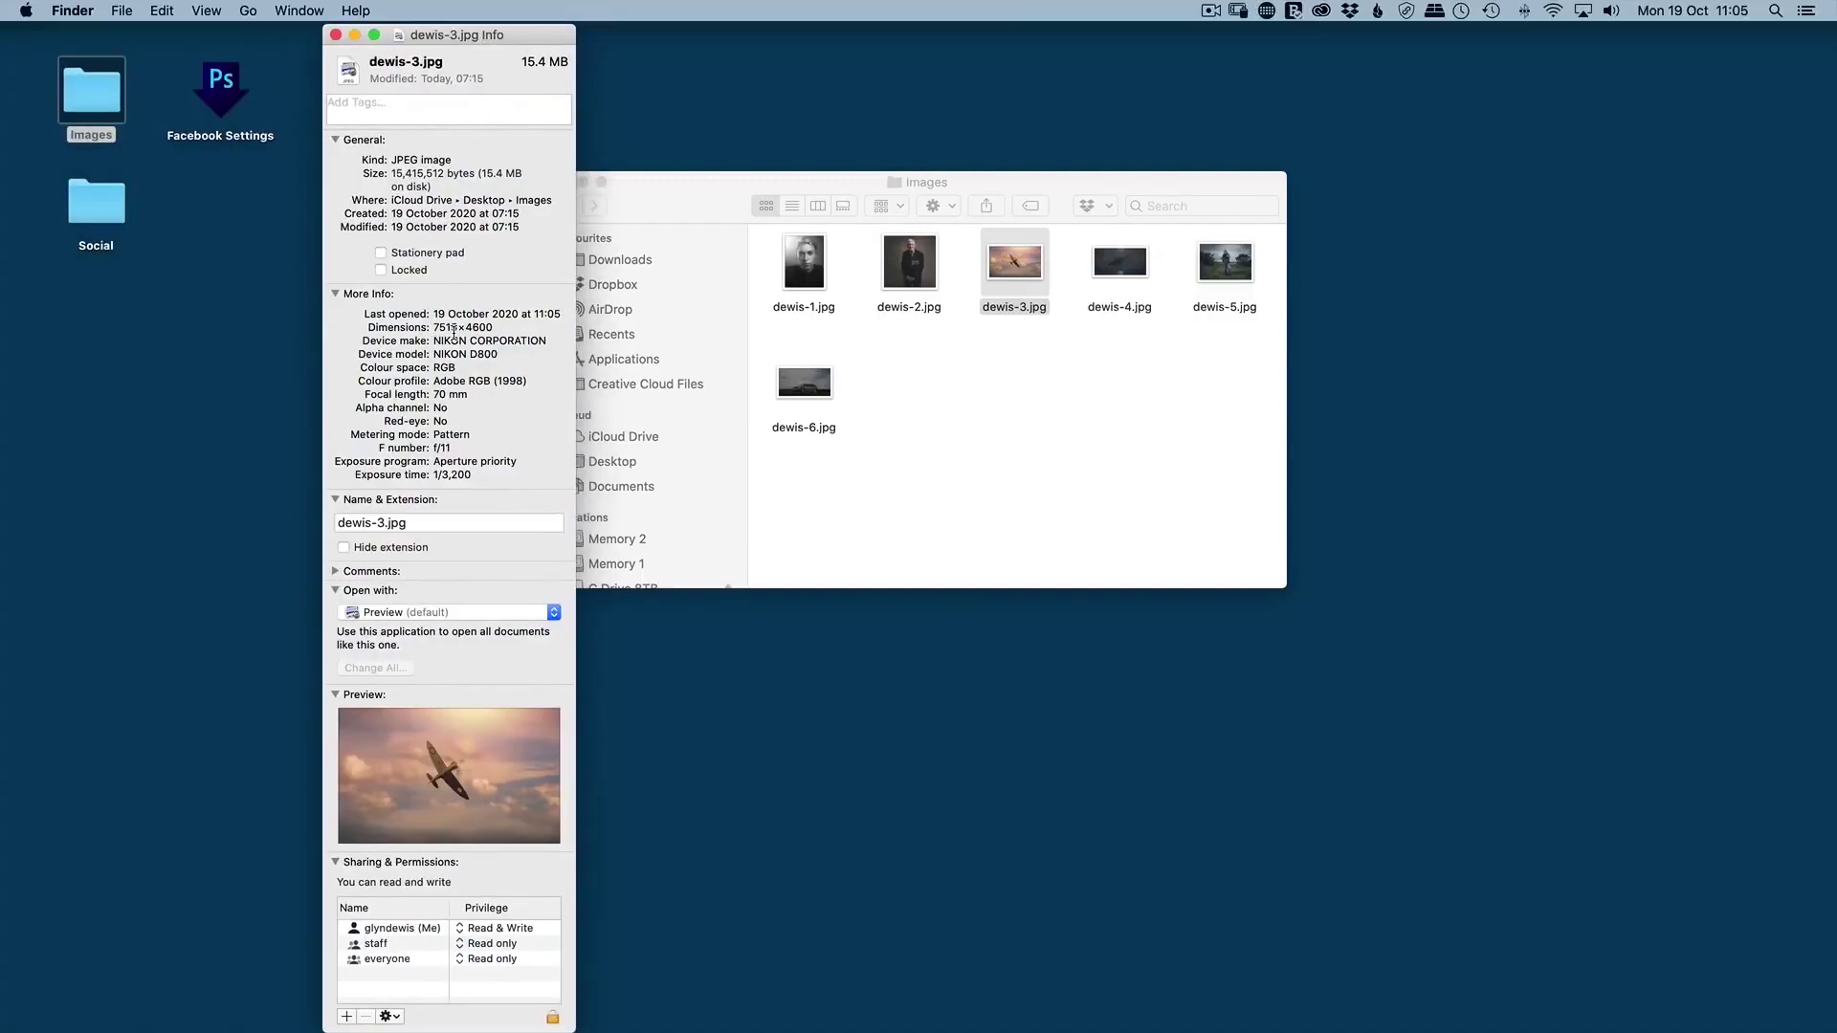
{"action": "left_click", "coordinate": [335, 35]}
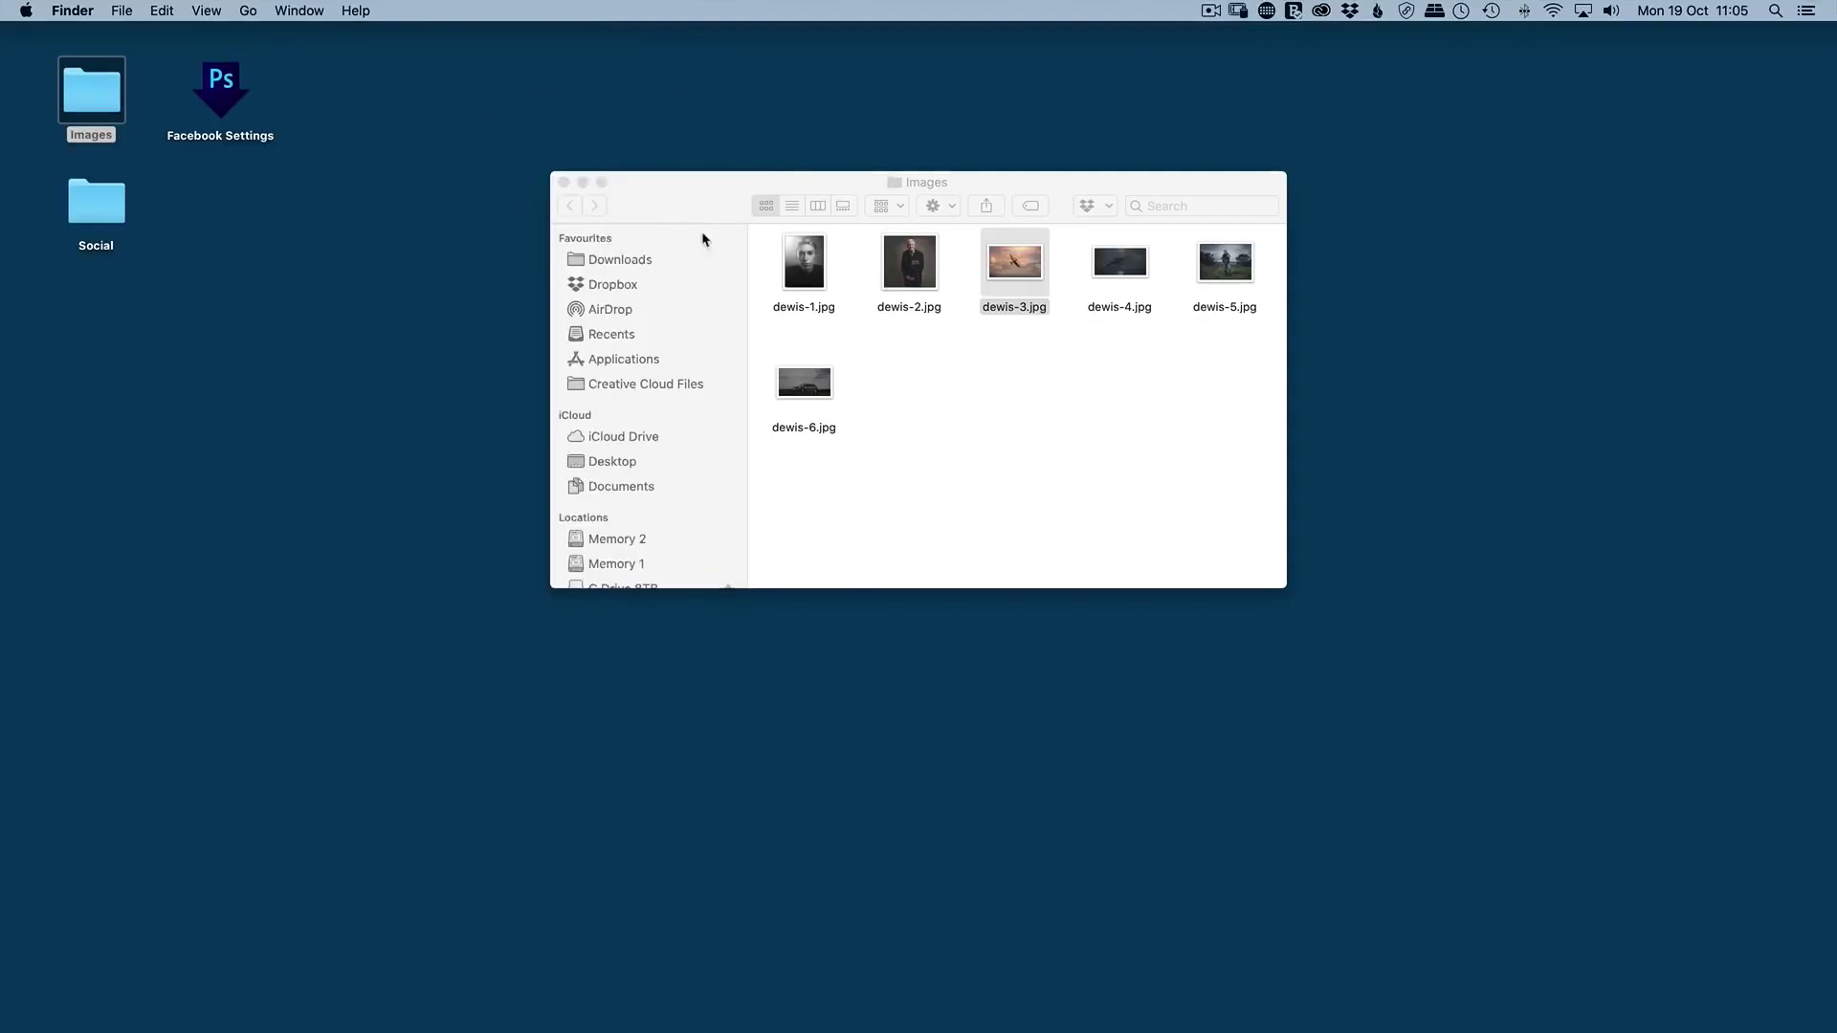
{"action": "left_click", "coordinate": [563, 181]}
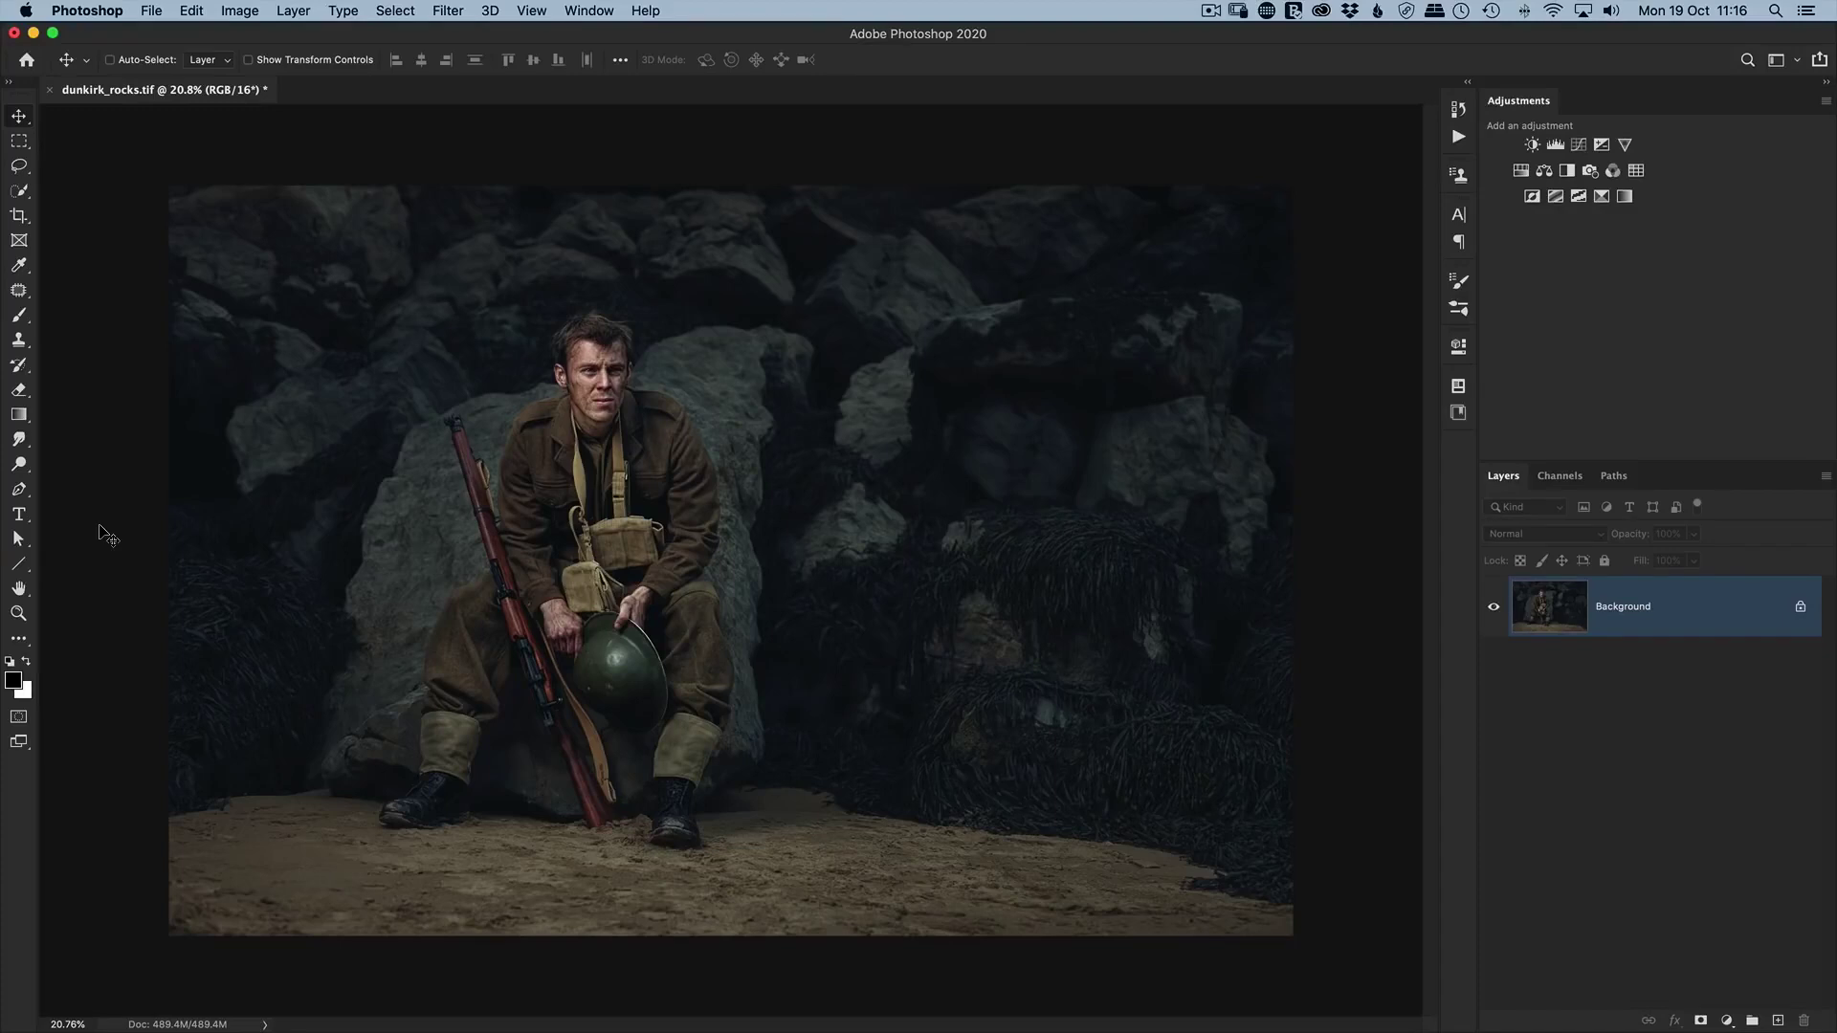
Turn on History Log recording in Photoshop's preferences.
{"action": "left_click", "coordinate": [96, 19]}
{"action": "mouse_move", "coordinate": [115, 73]}
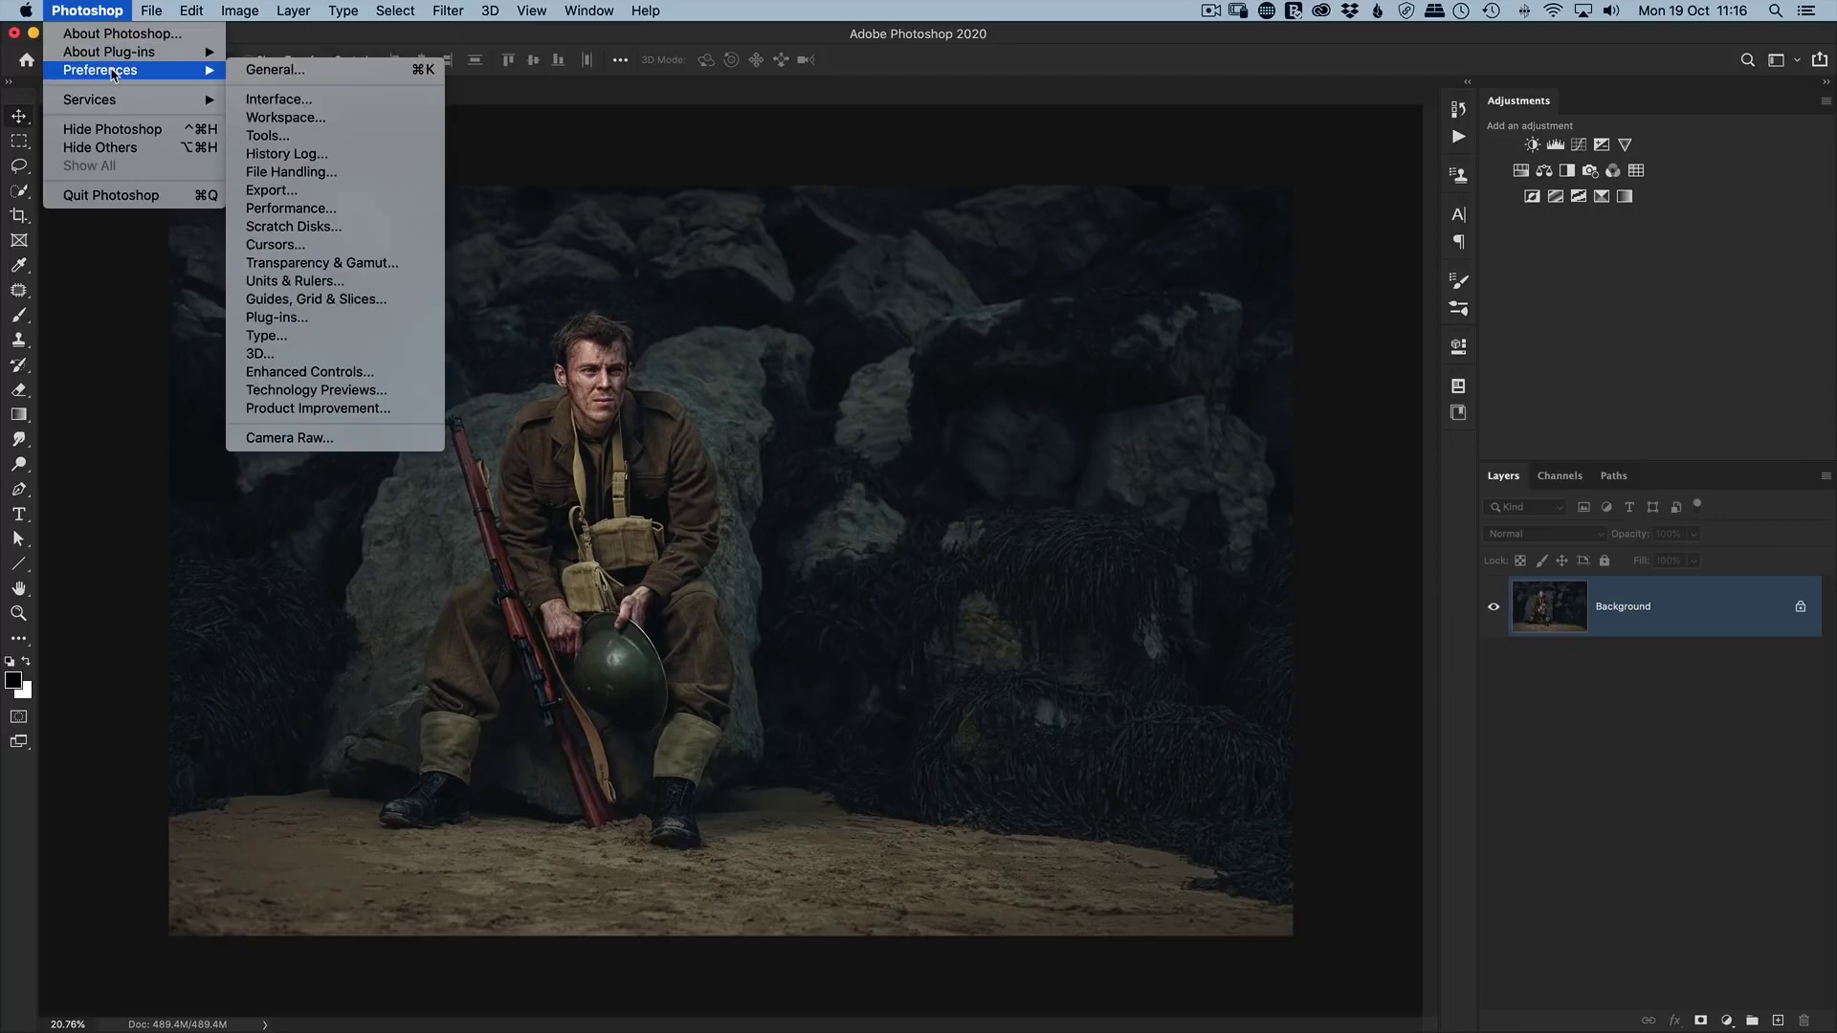
{"action": "left_click", "coordinate": [327, 156]}
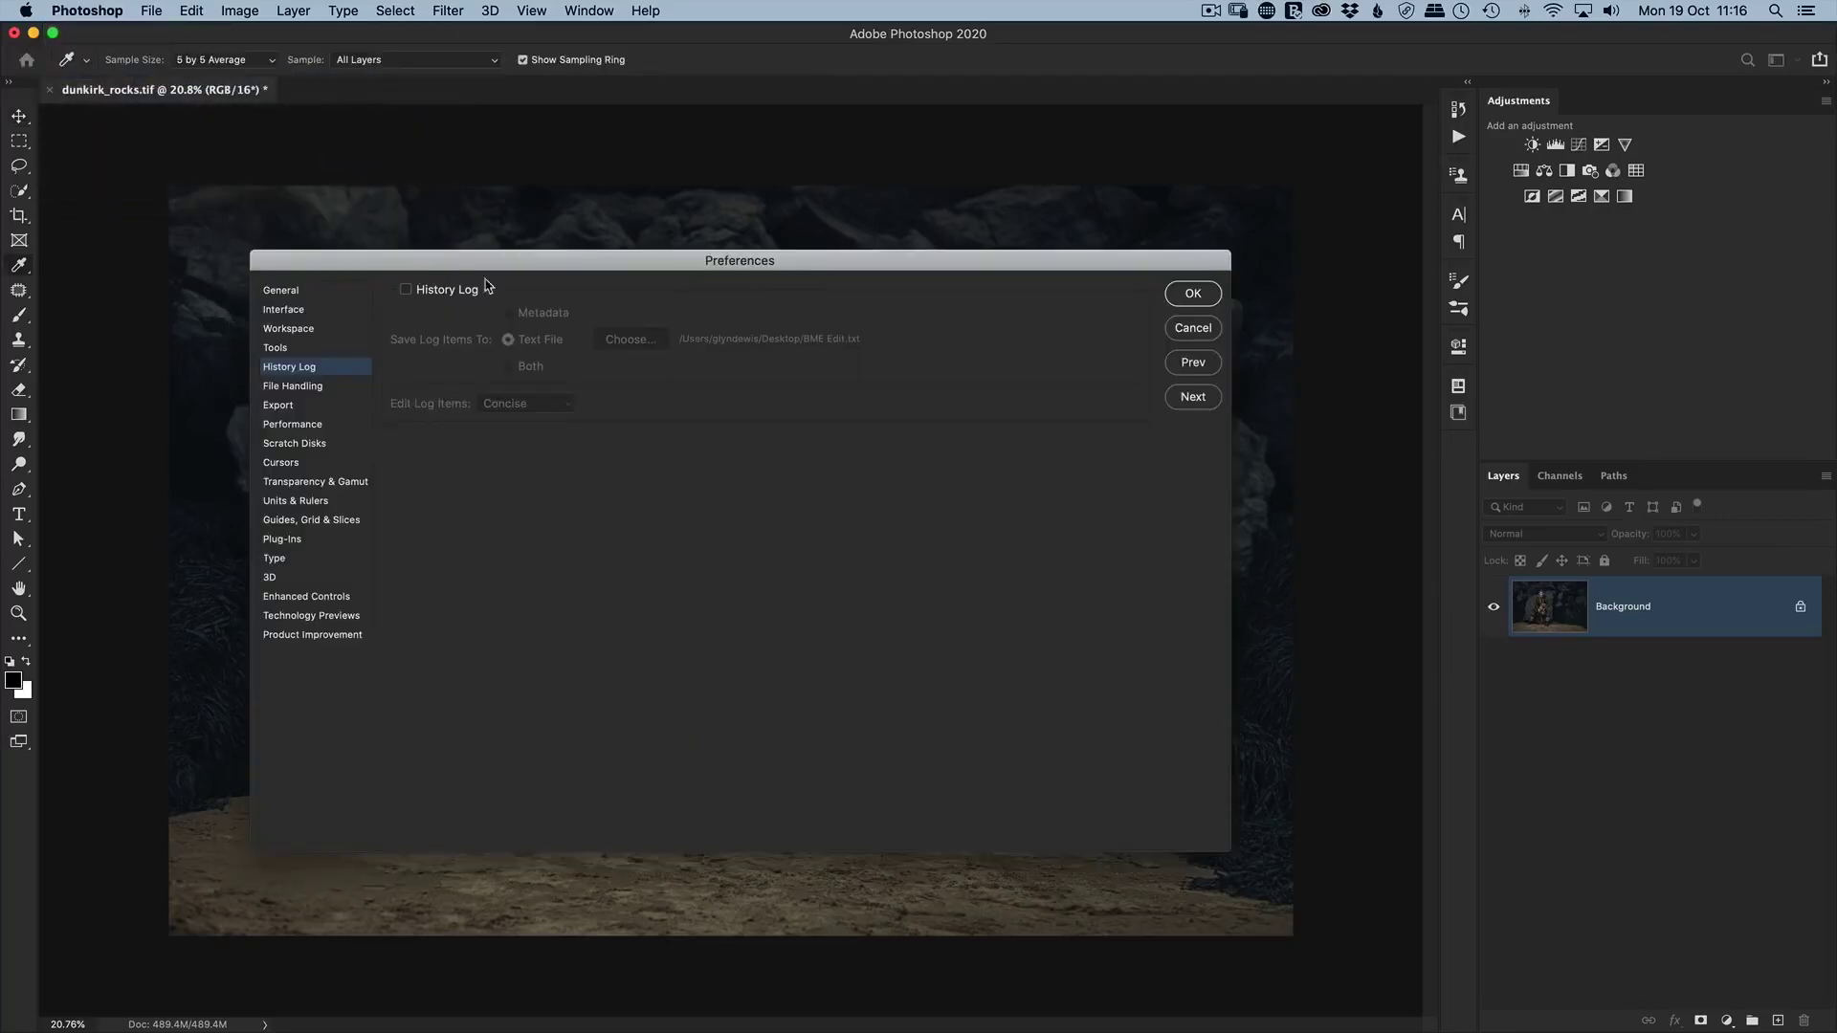
{"action": "left_click", "coordinate": [407, 291]}
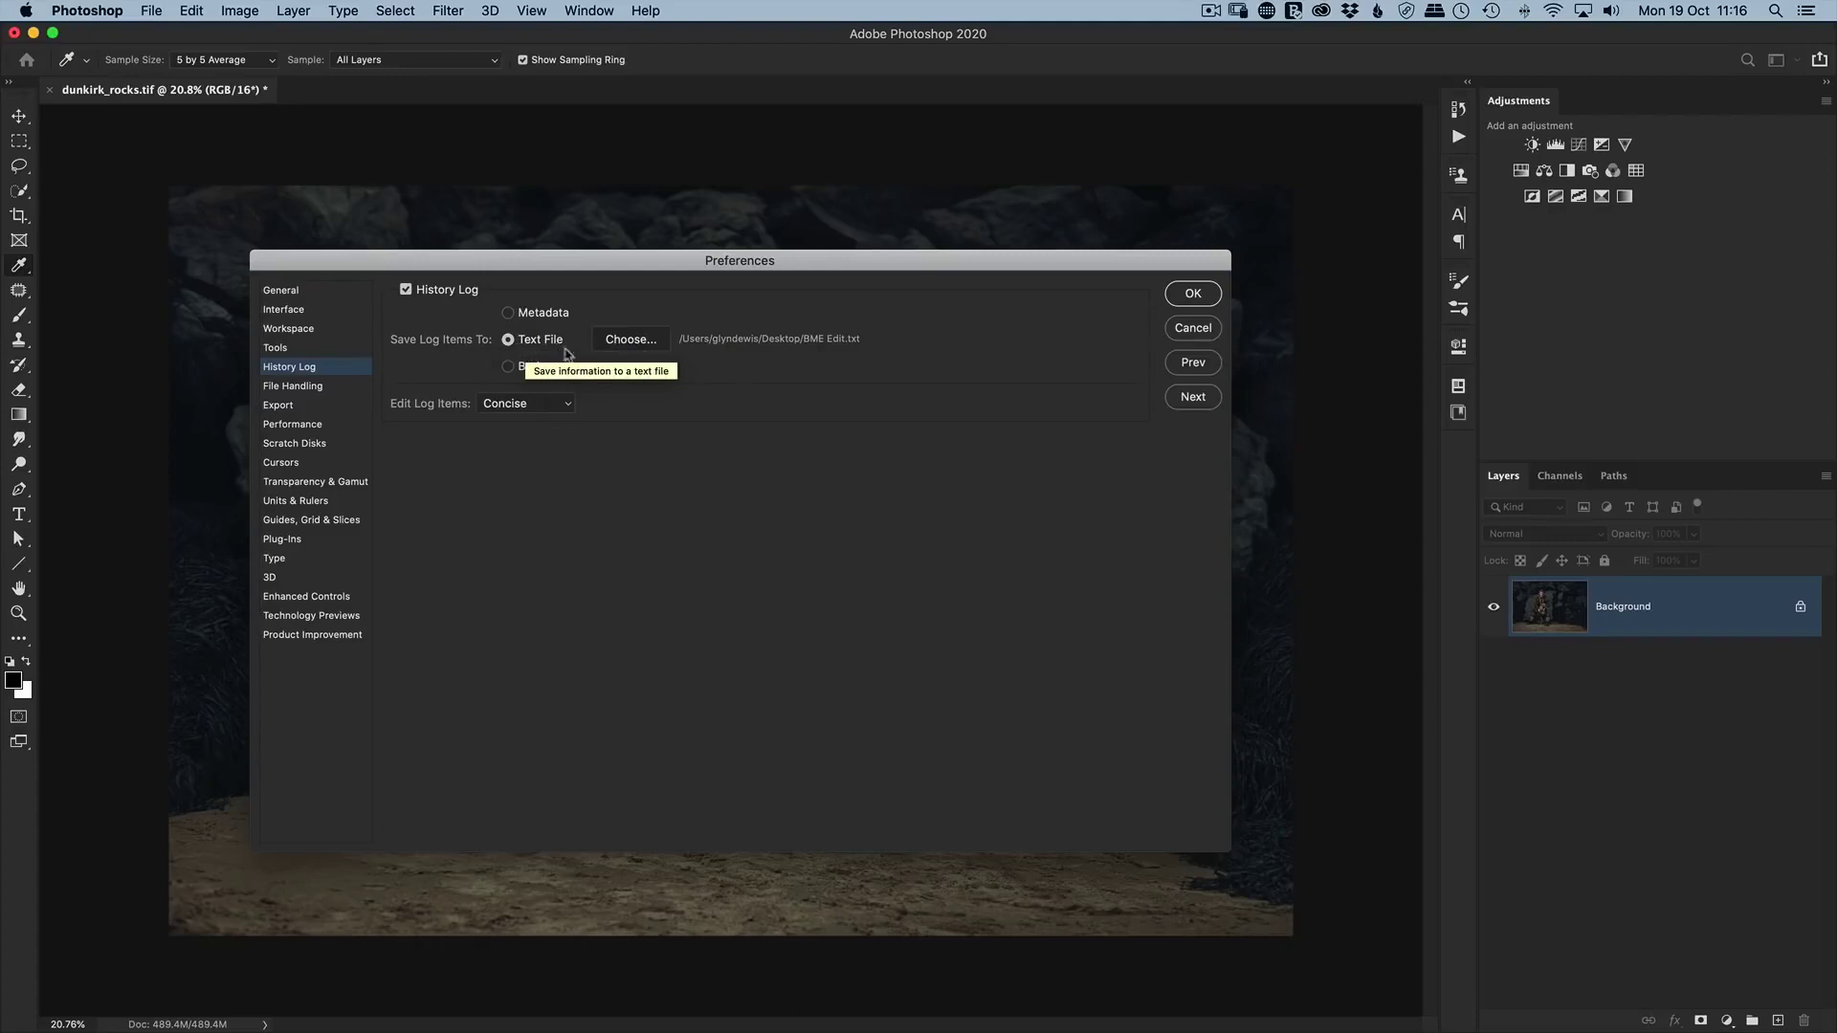
Set the history log to save as Soldier Edit.txt on the Desktop.
{"action": "left_click", "coordinate": [632, 341]}
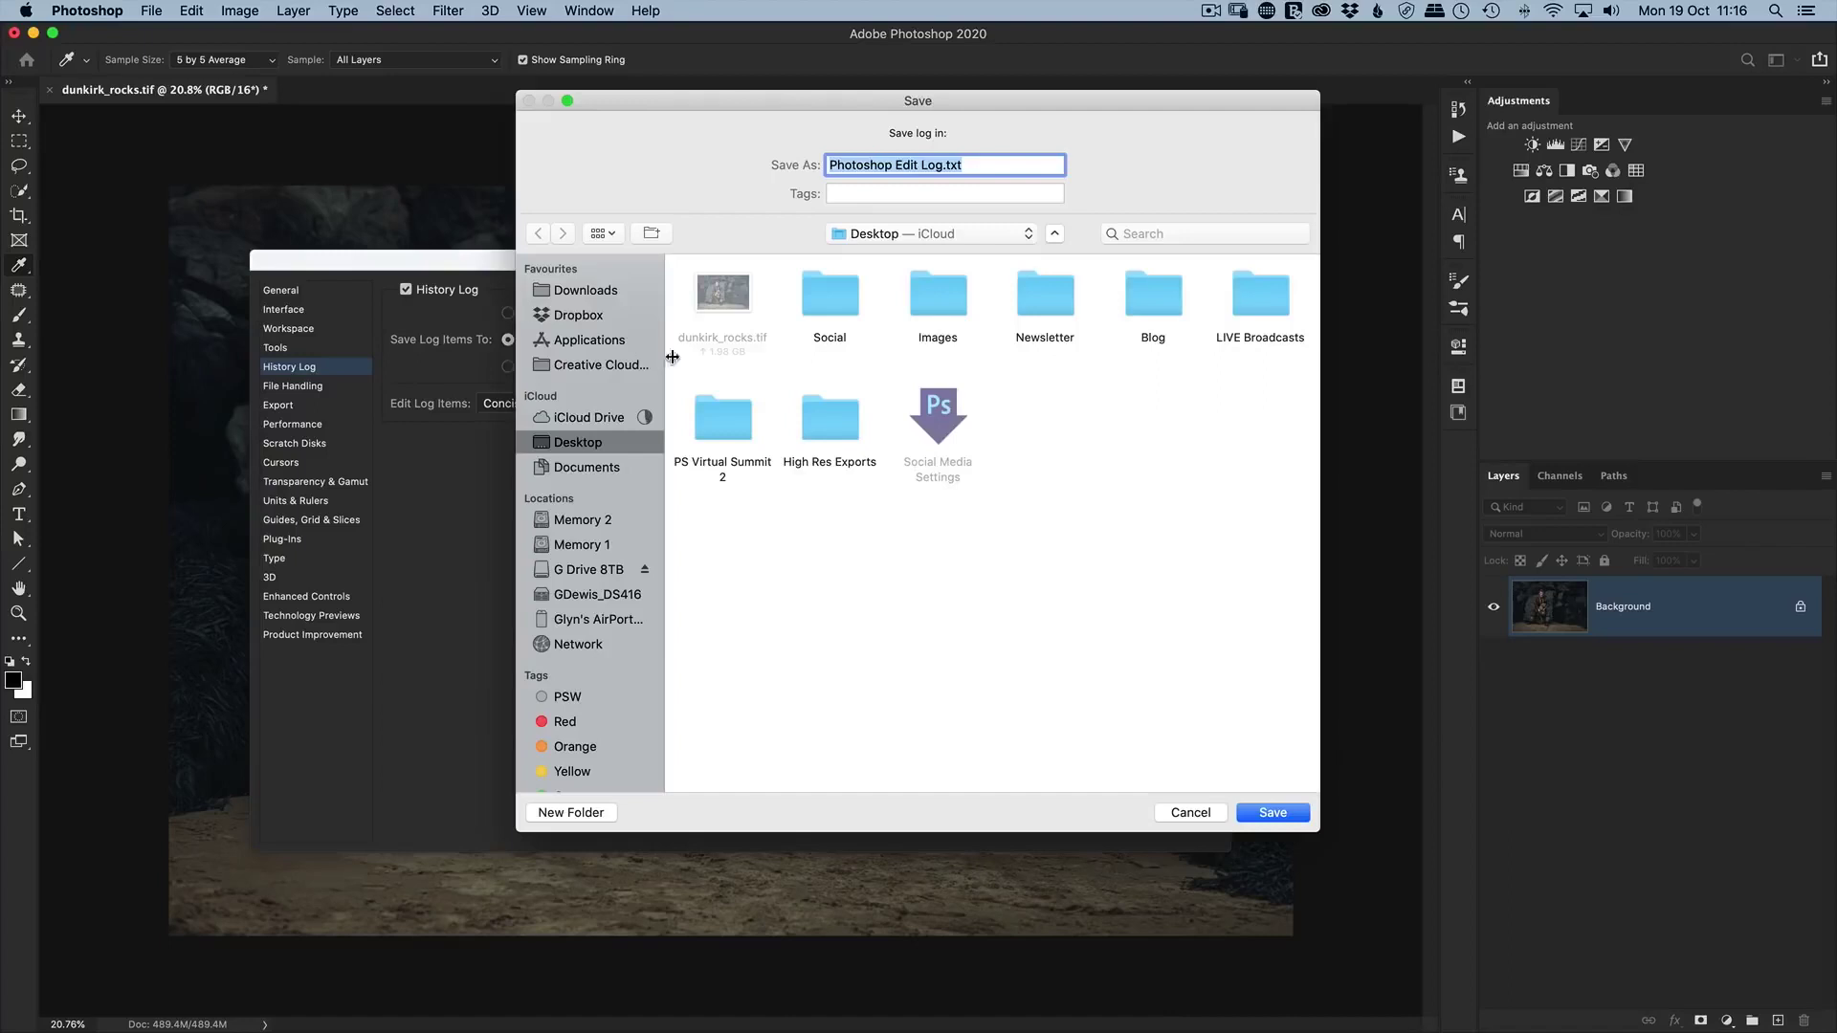
{"action": "left_click", "coordinate": [946, 167]}
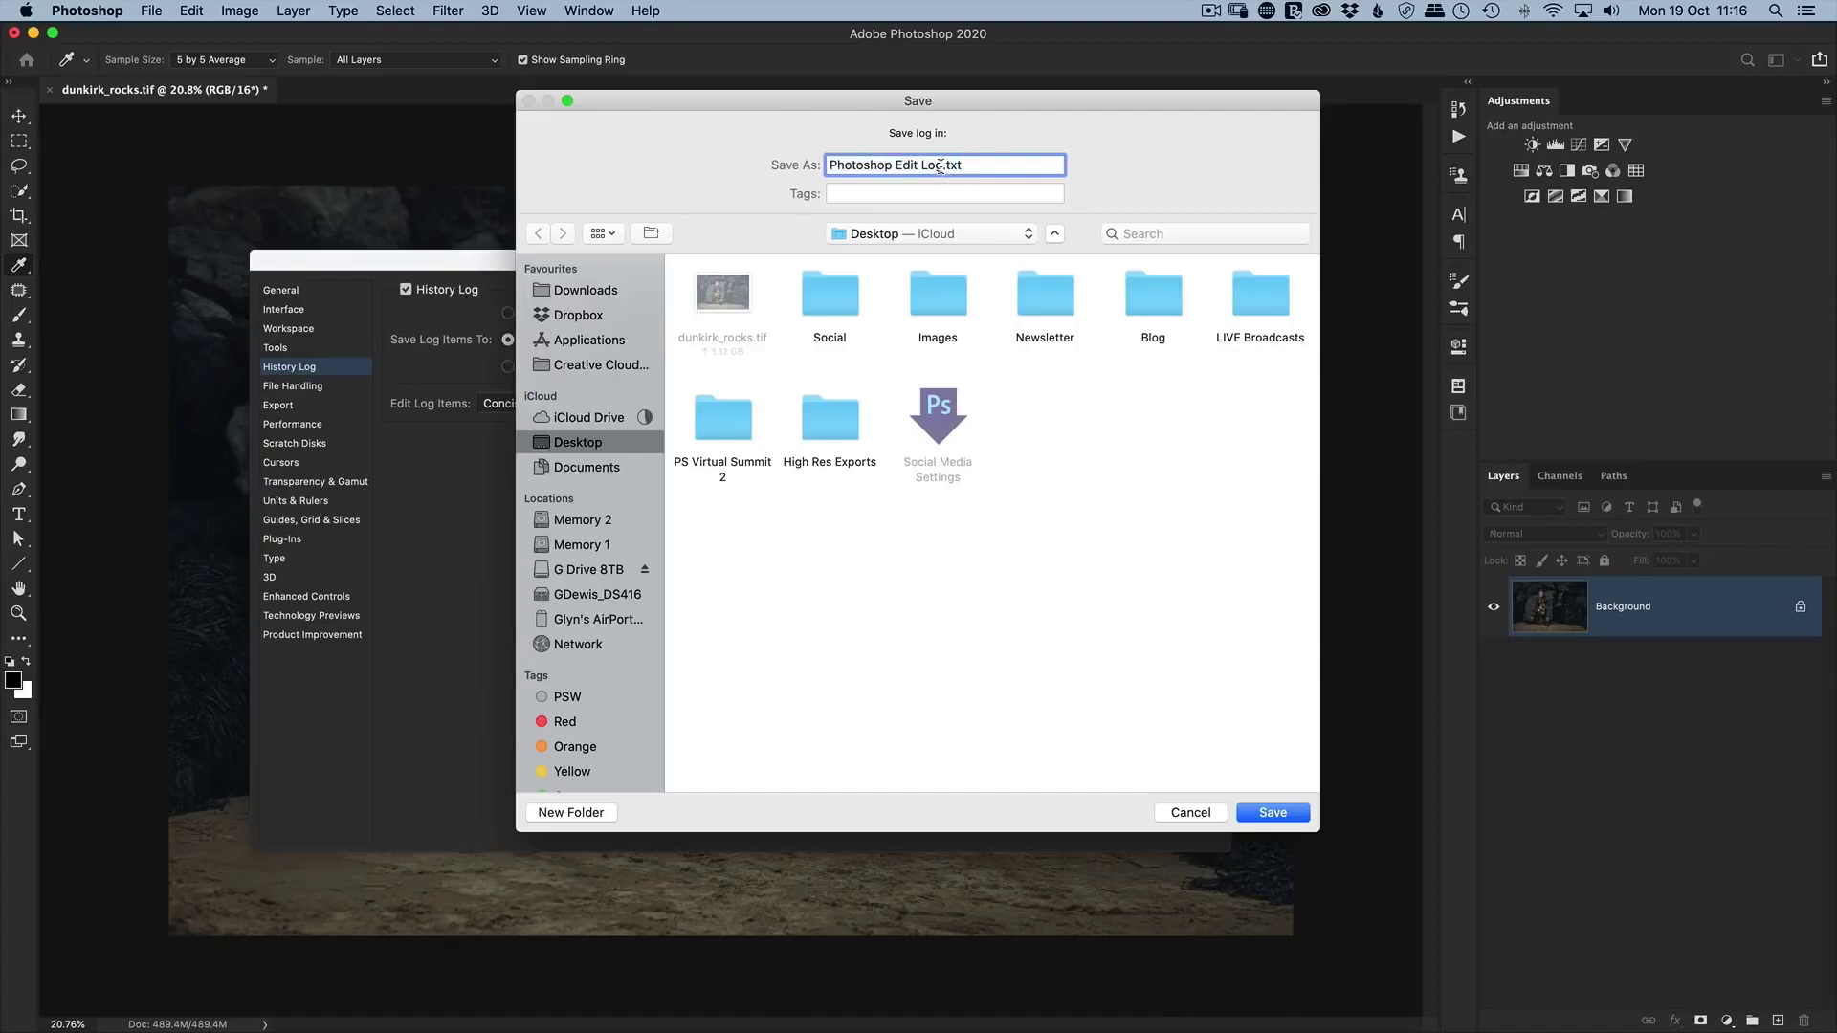
{"action": "left_click_drag", "start_coordinate": [945, 167], "coordinate": [748, 168]}
{"action": "type", "text": "Soldier Edit"}
{"action": "left_click", "coordinate": [1279, 815]}
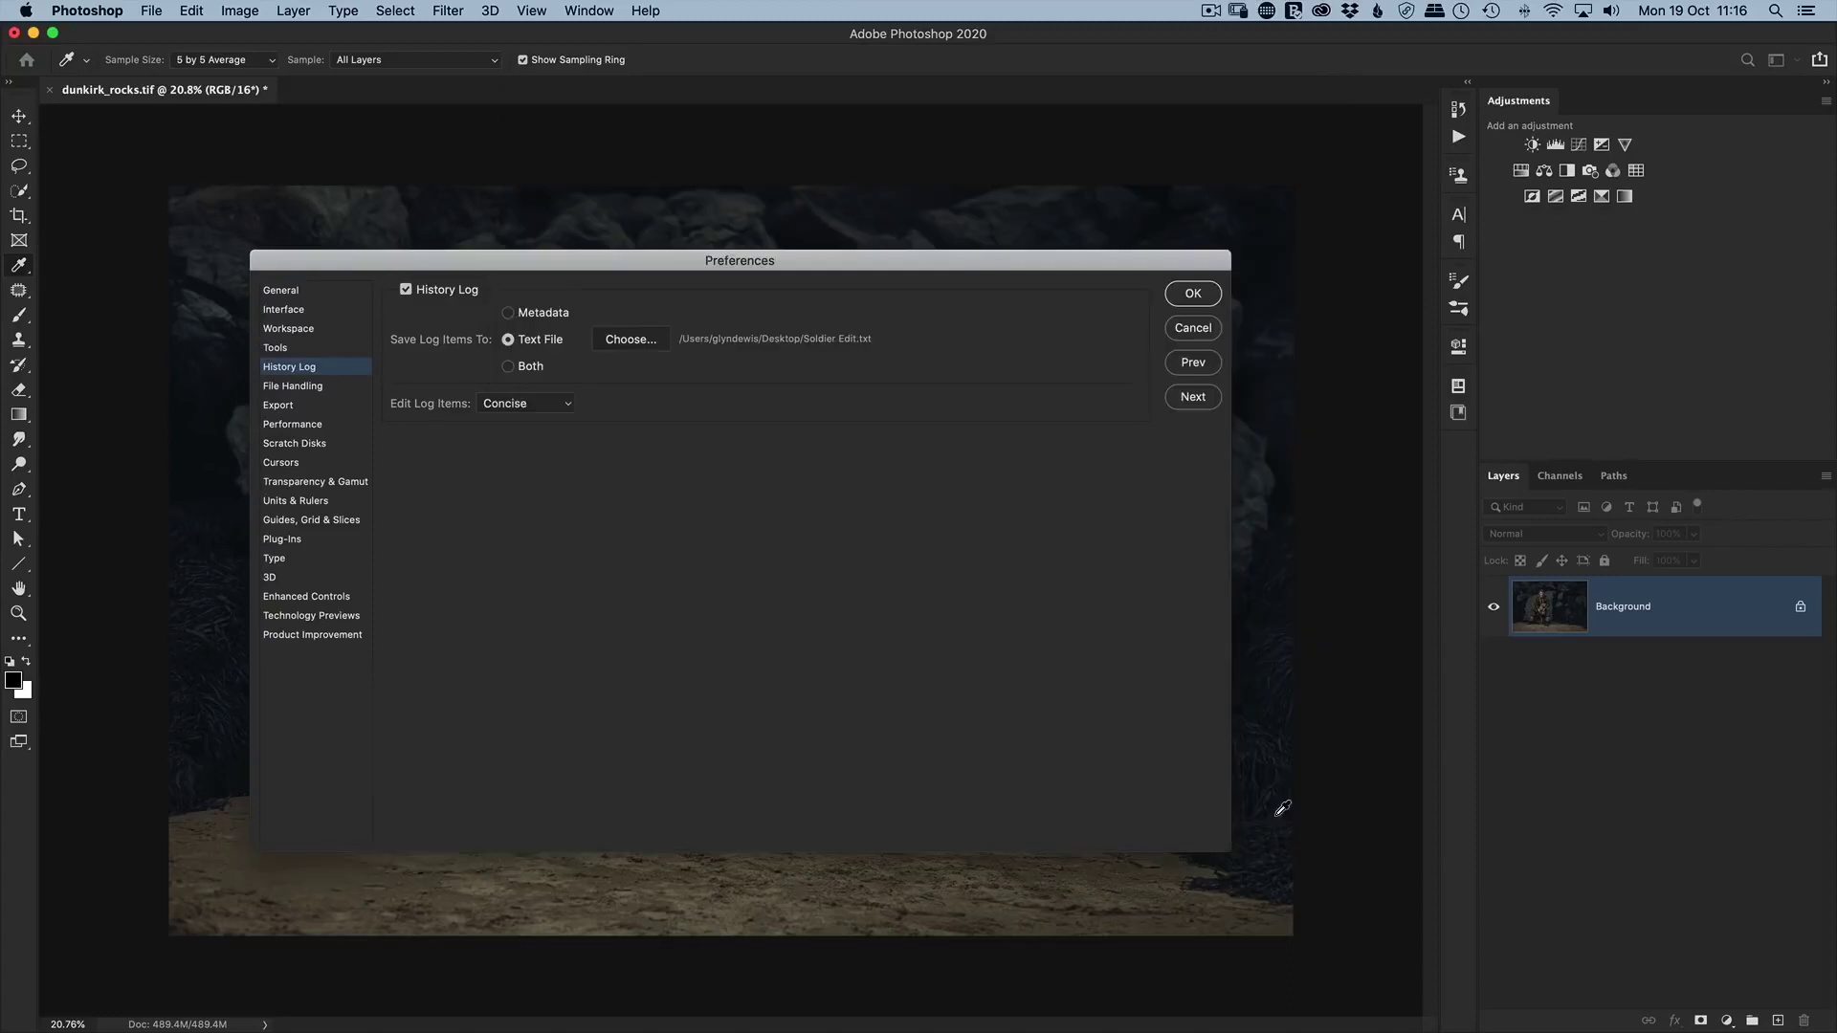
Keep the log detail level at Concise and apply the preferences.
{"action": "left_click", "coordinate": [506, 408]}
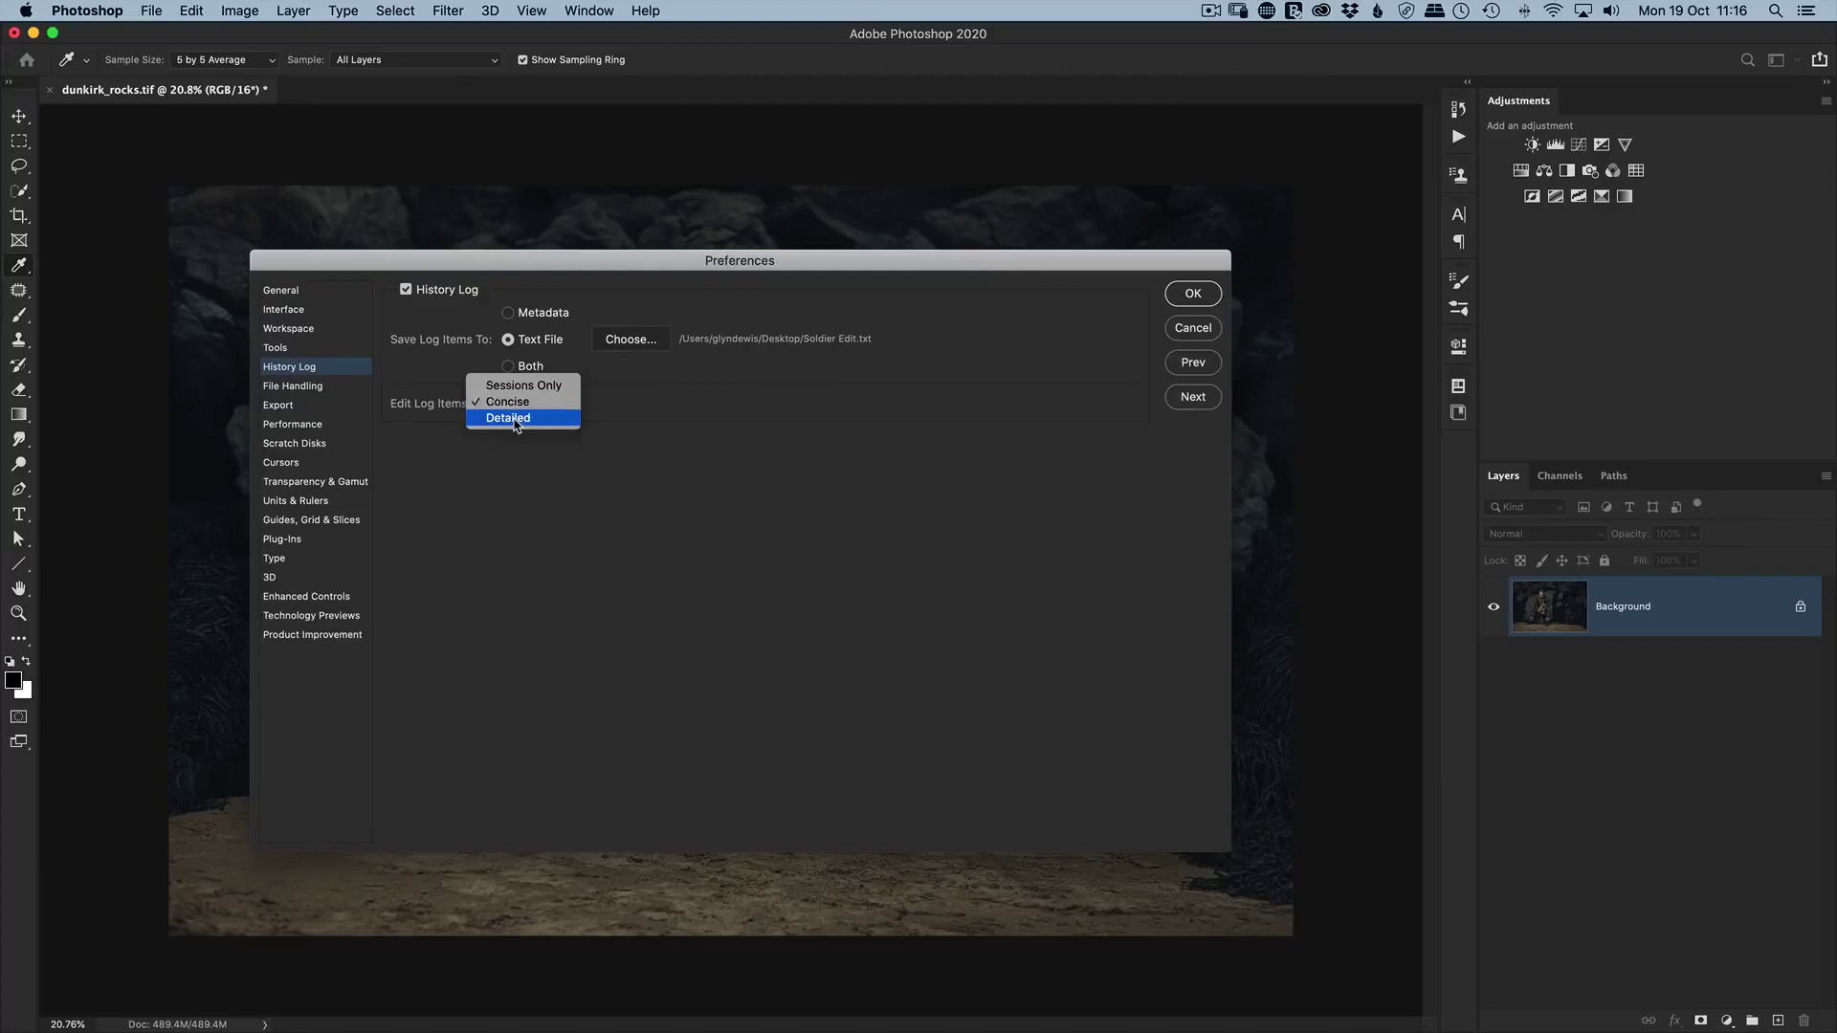
{"action": "left_click", "coordinate": [510, 402]}
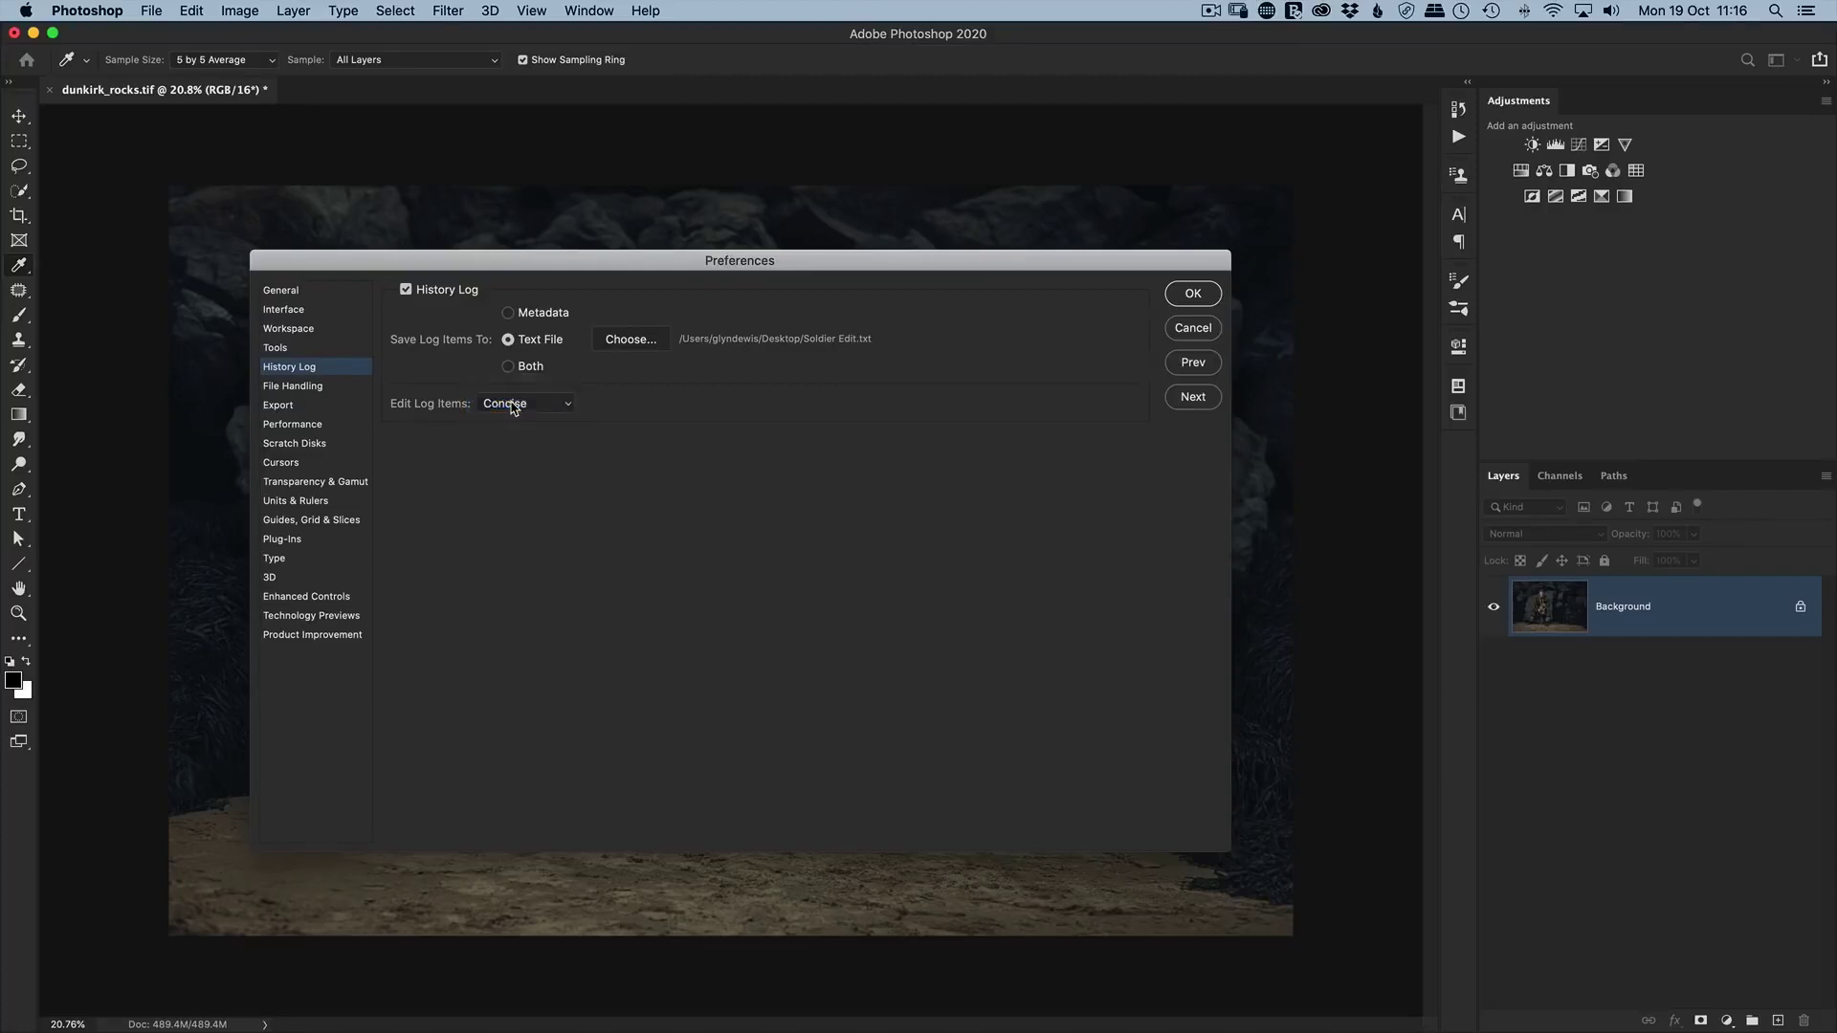
{"action": "left_click", "coordinate": [1193, 293]}
{"action": "key", "text": "v"}
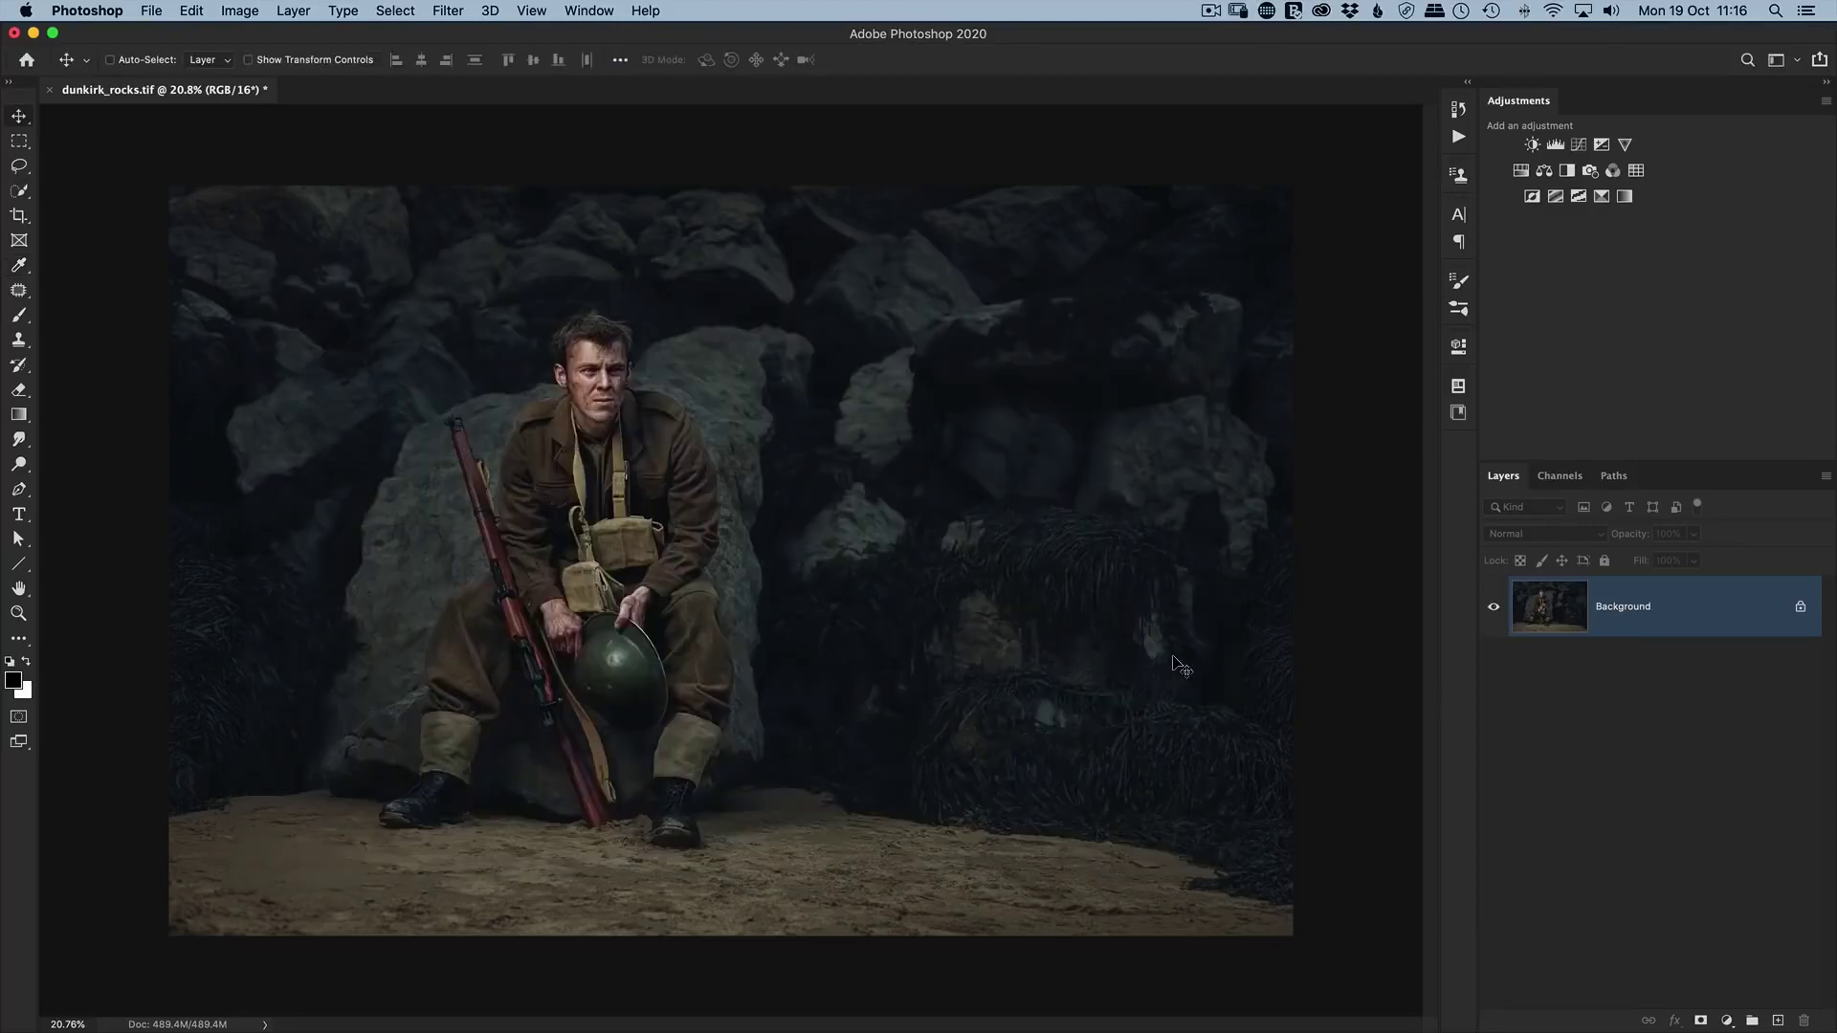
{"action": "key", "text": "super"}
Duplicate the photo and brighten the copy with Camera Raw: Exposure +0.45, added texture.
{"action": "key", "text": "super+j"}
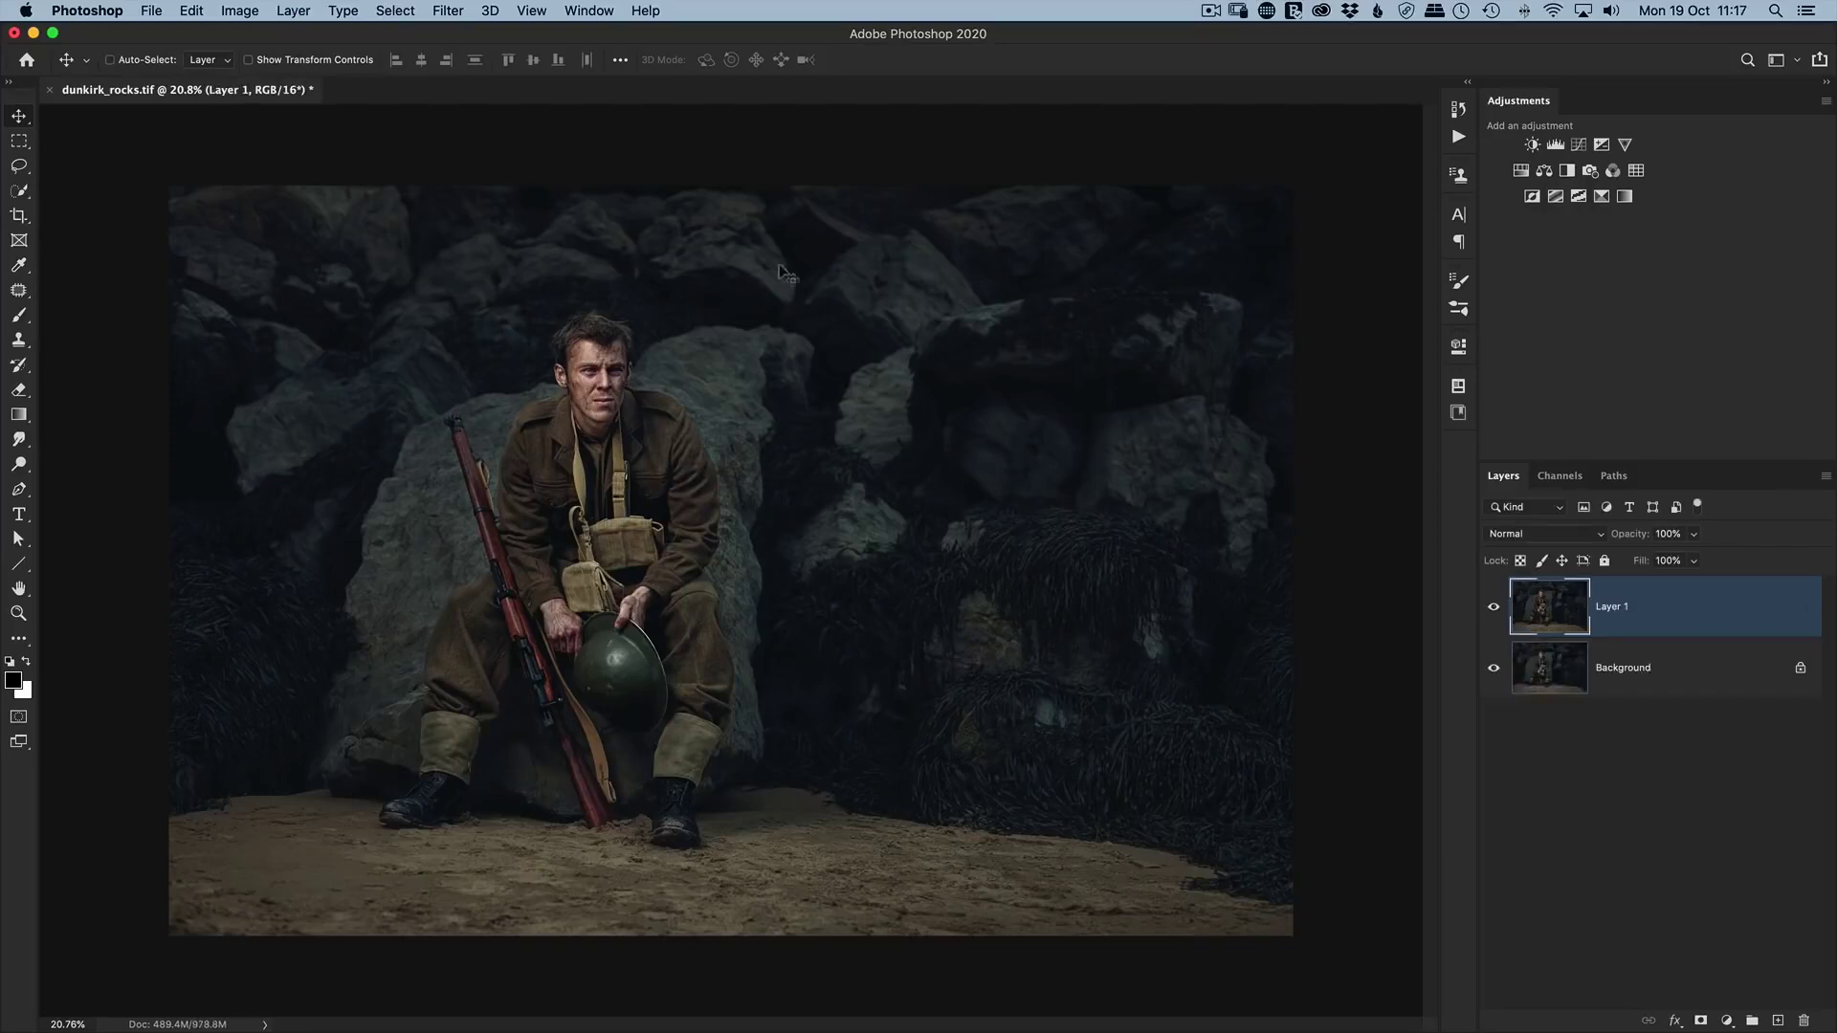
{"action": "left_click", "coordinate": [448, 11]}
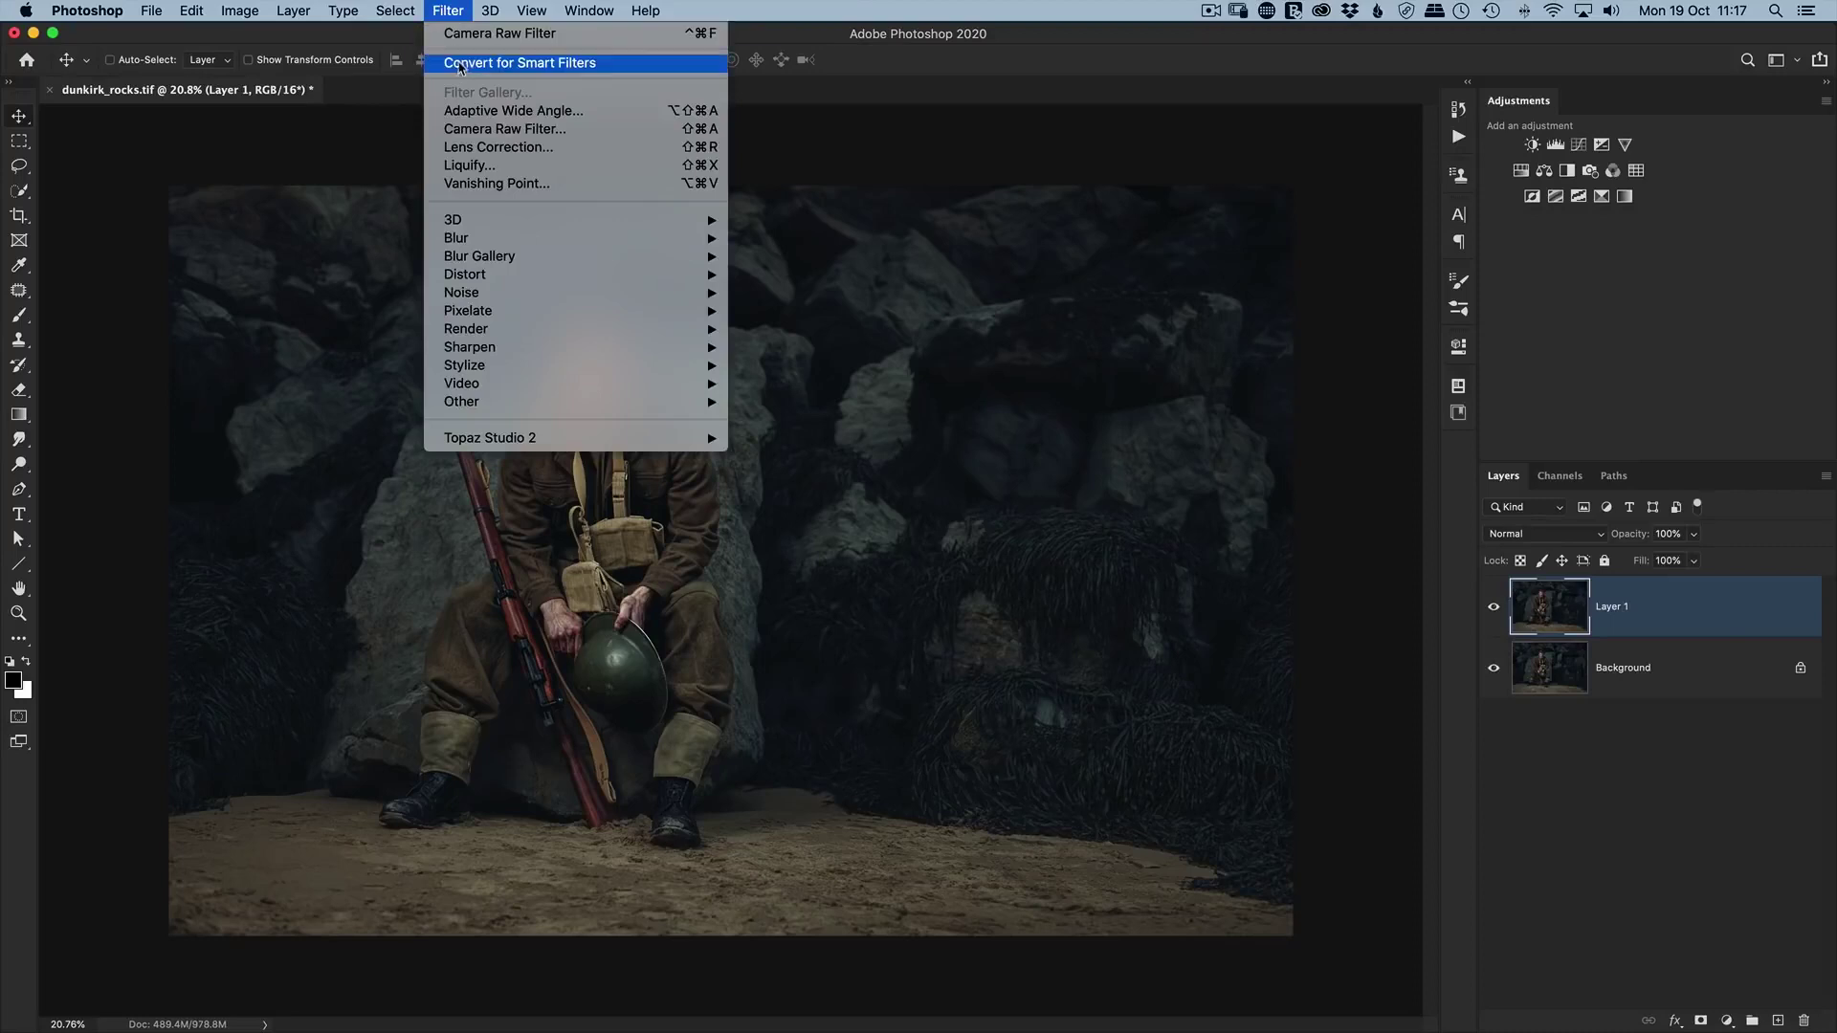
{"action": "left_click", "coordinate": [460, 138]}
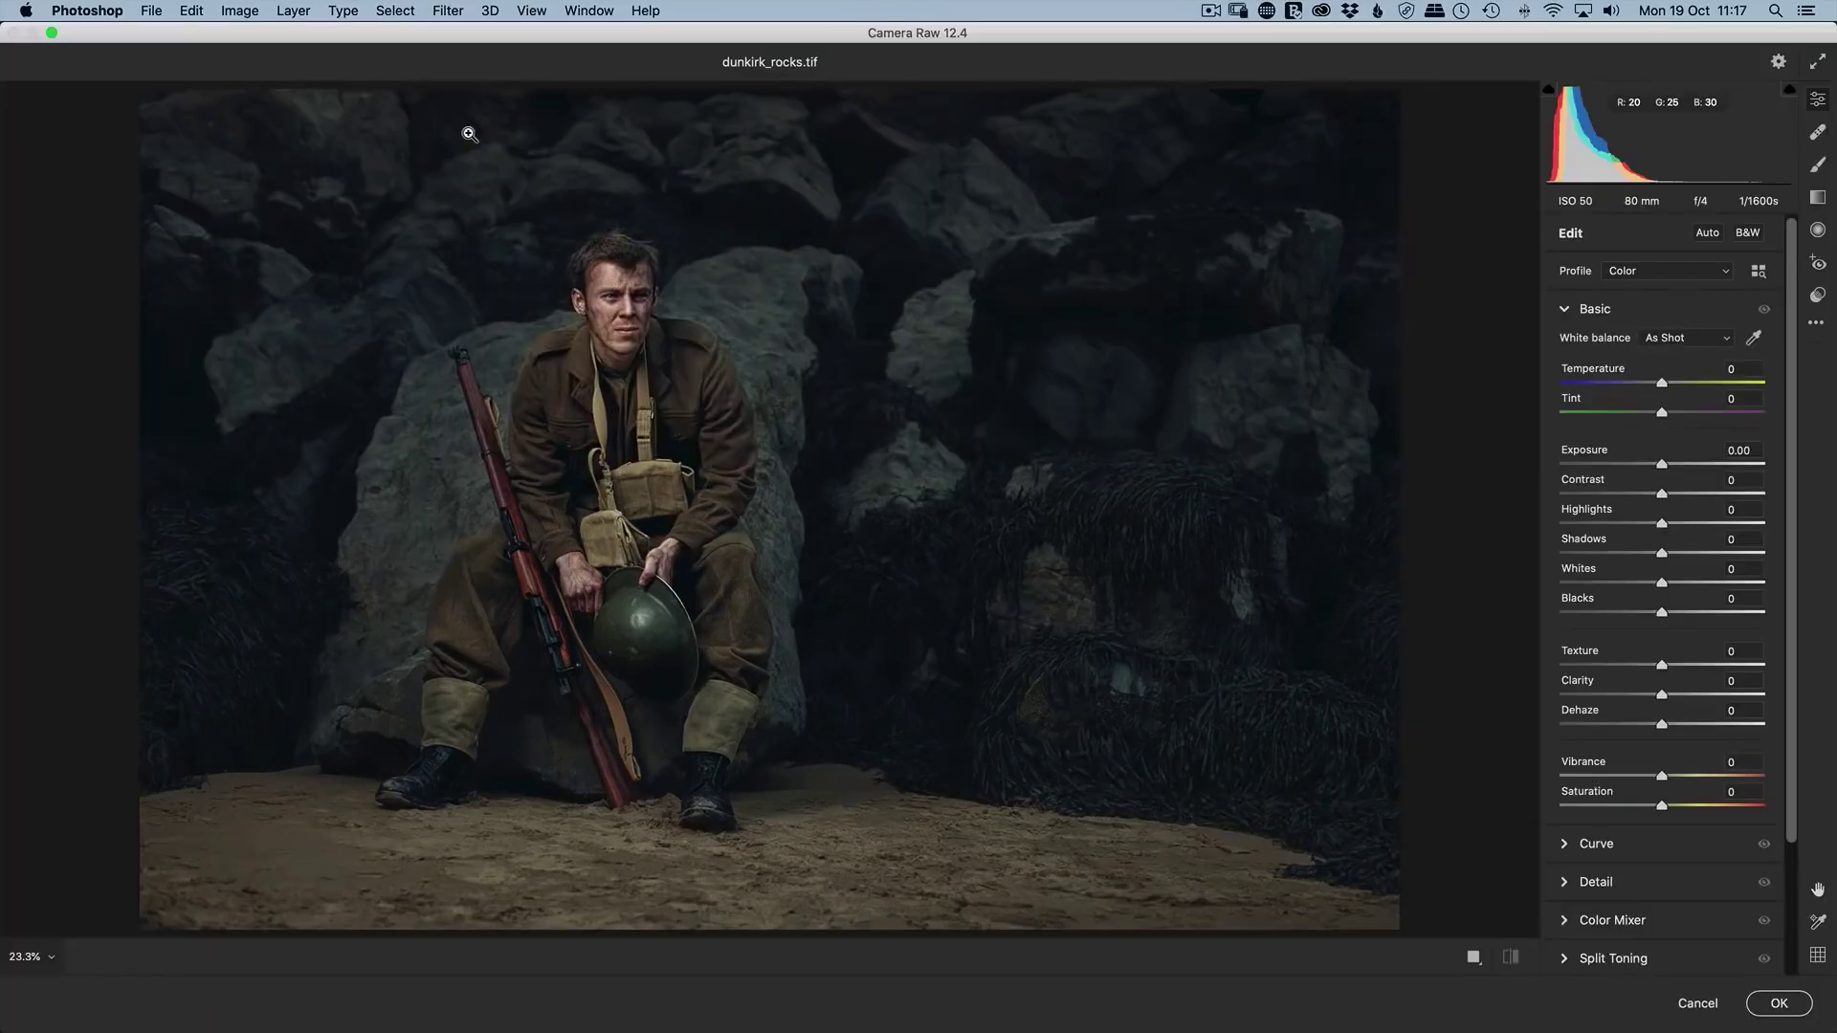
{"action": "left_click_drag", "start_coordinate": [1663, 467], "coordinate": [1627, 524]}
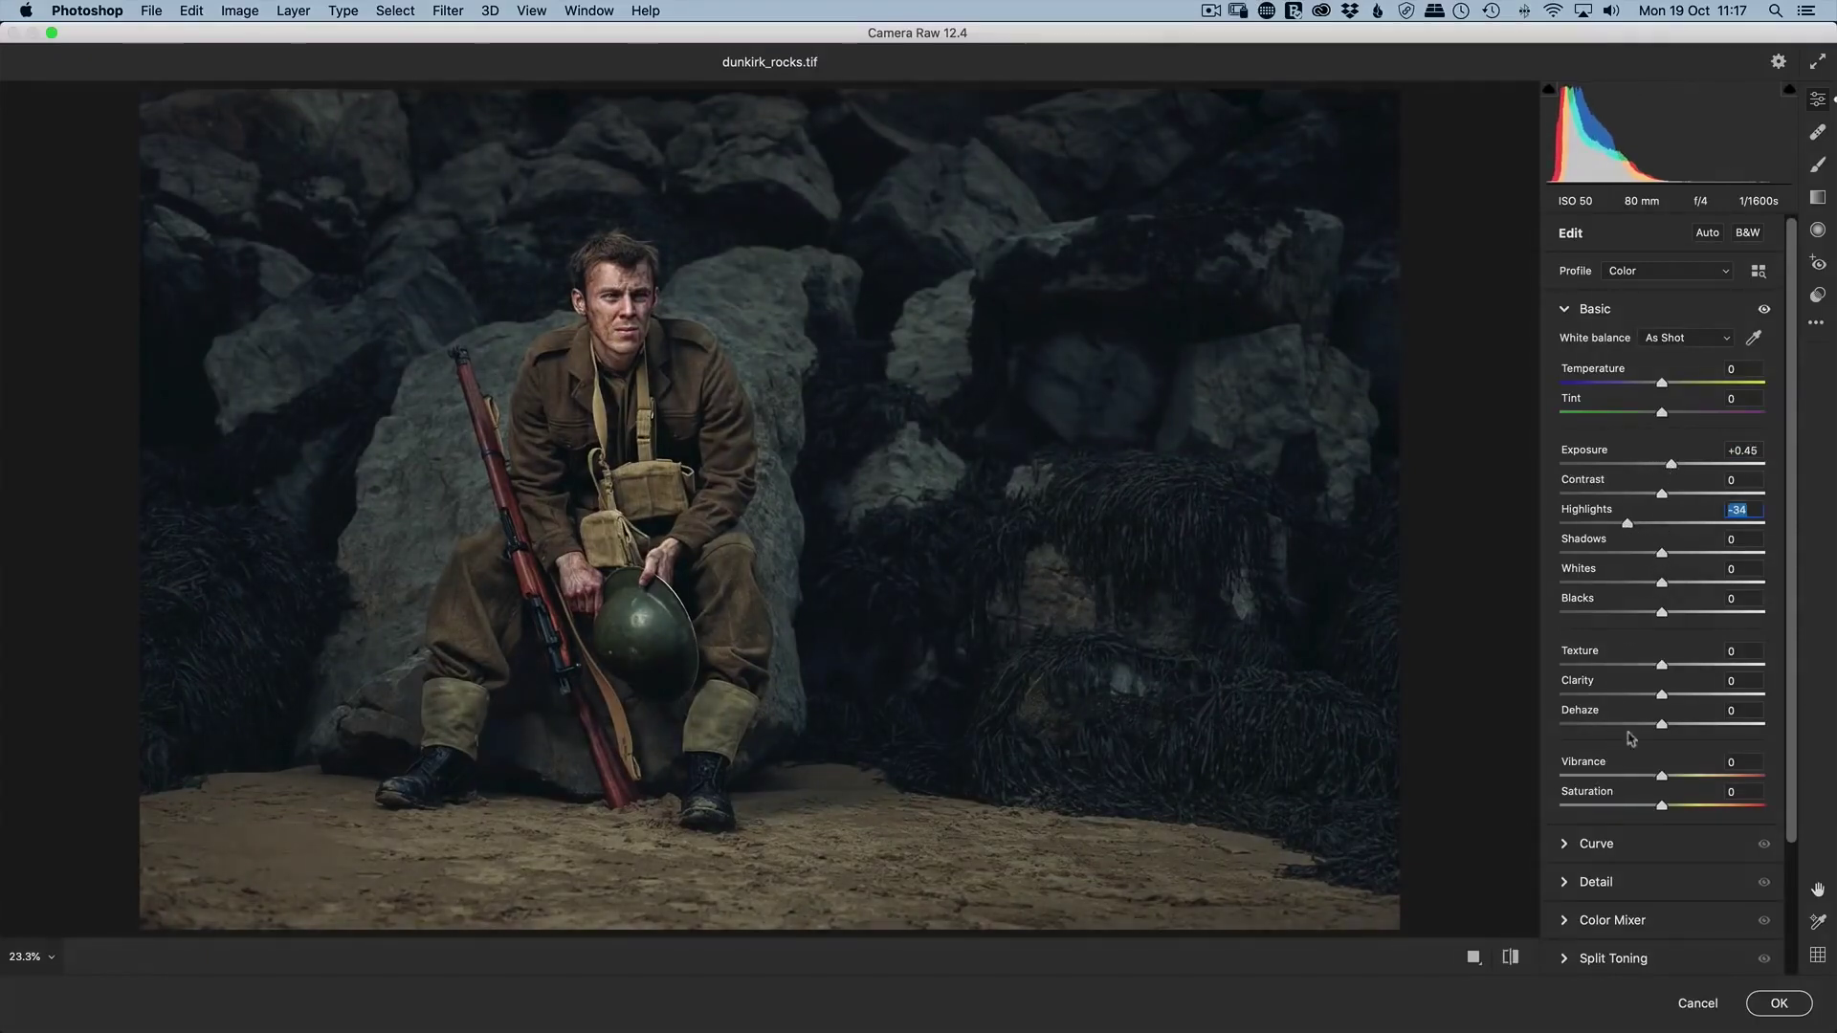
{"action": "left_click_drag", "start_coordinate": [1655, 674], "coordinate": [1688, 695]}
{"action": "left_click", "coordinate": [1777, 1004]}
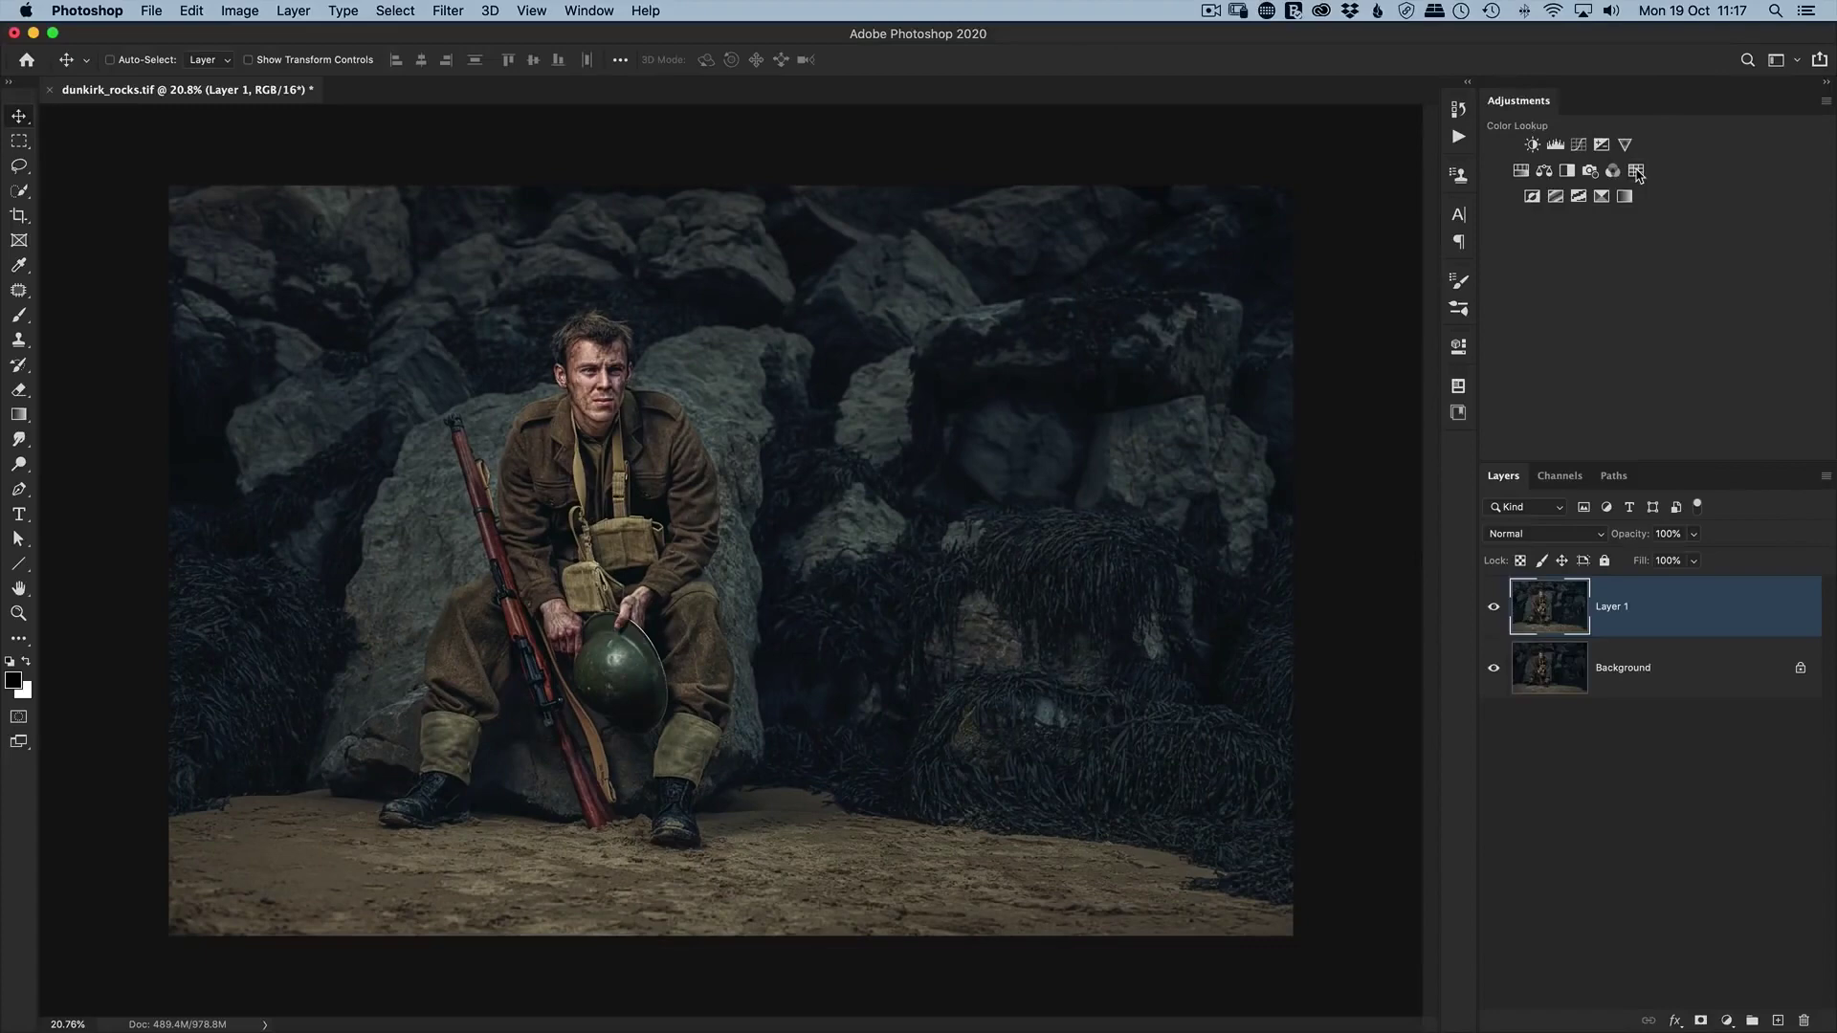
Add an EdgyAmber.3DL Color Lookup layer at 20% opacity.
{"action": "left_click", "coordinate": [1636, 172]}
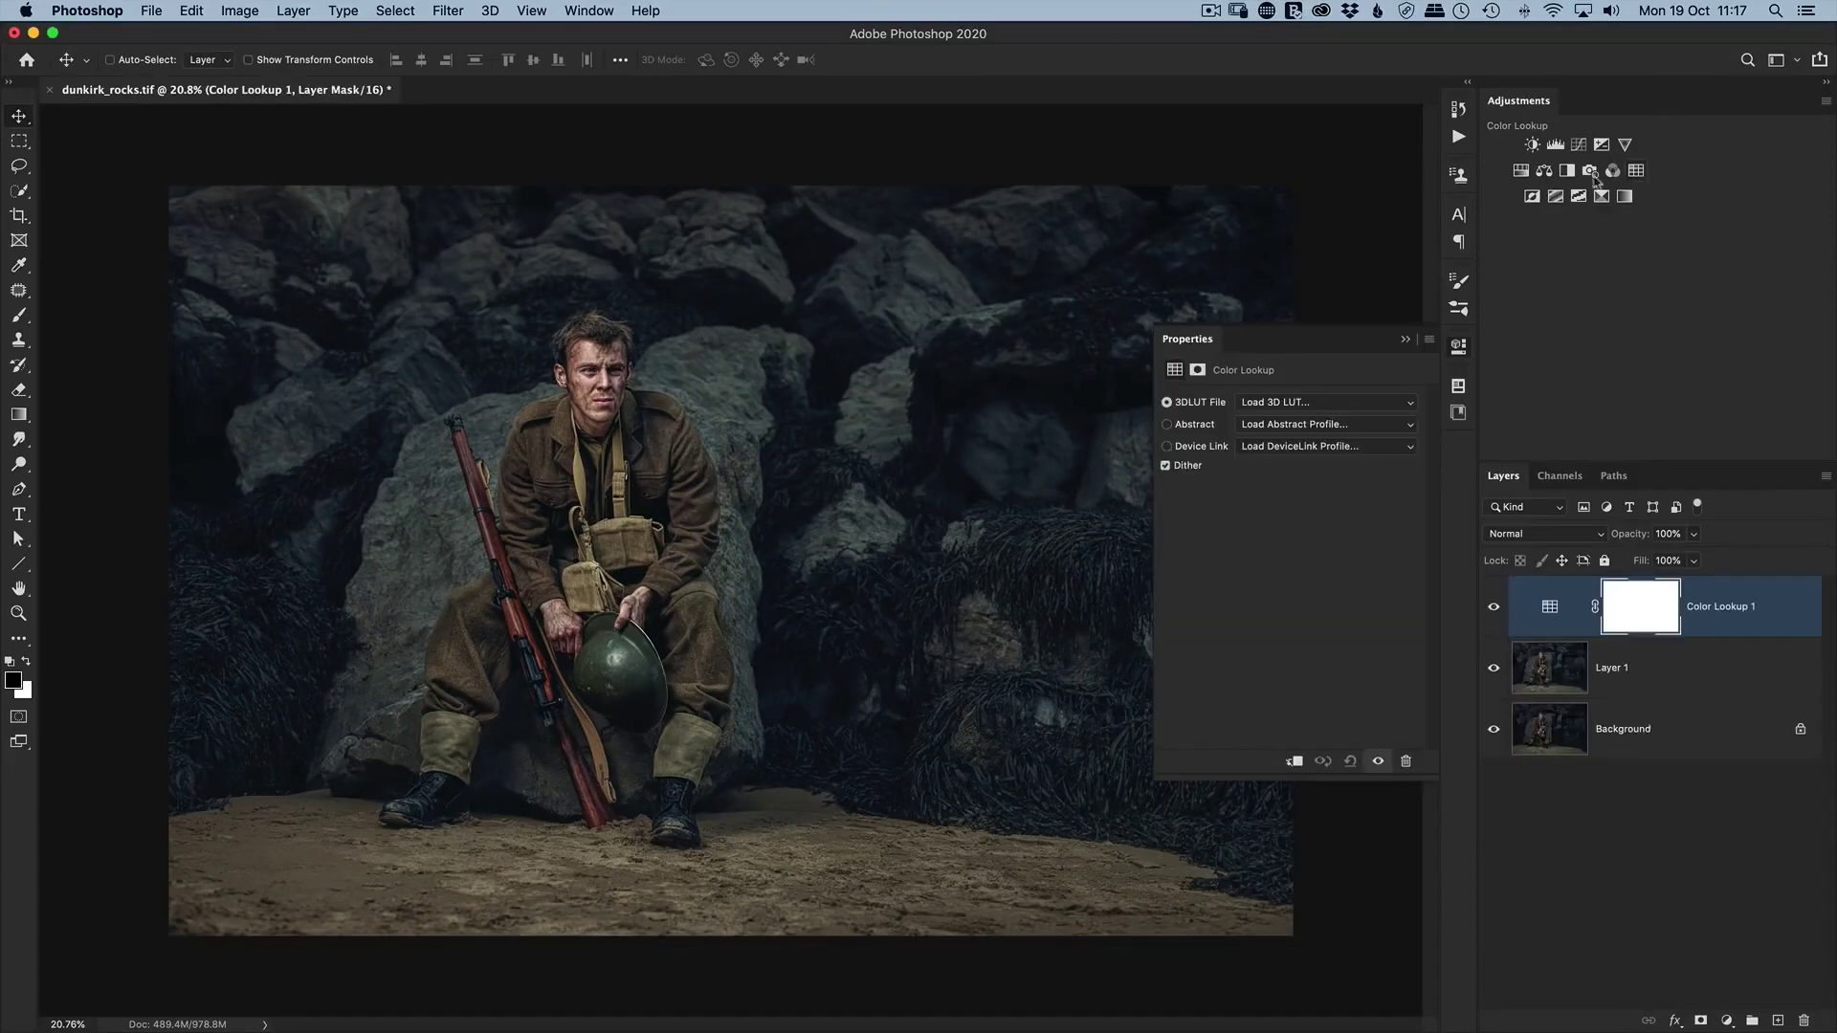
{"action": "left_click", "coordinate": [1282, 405]}
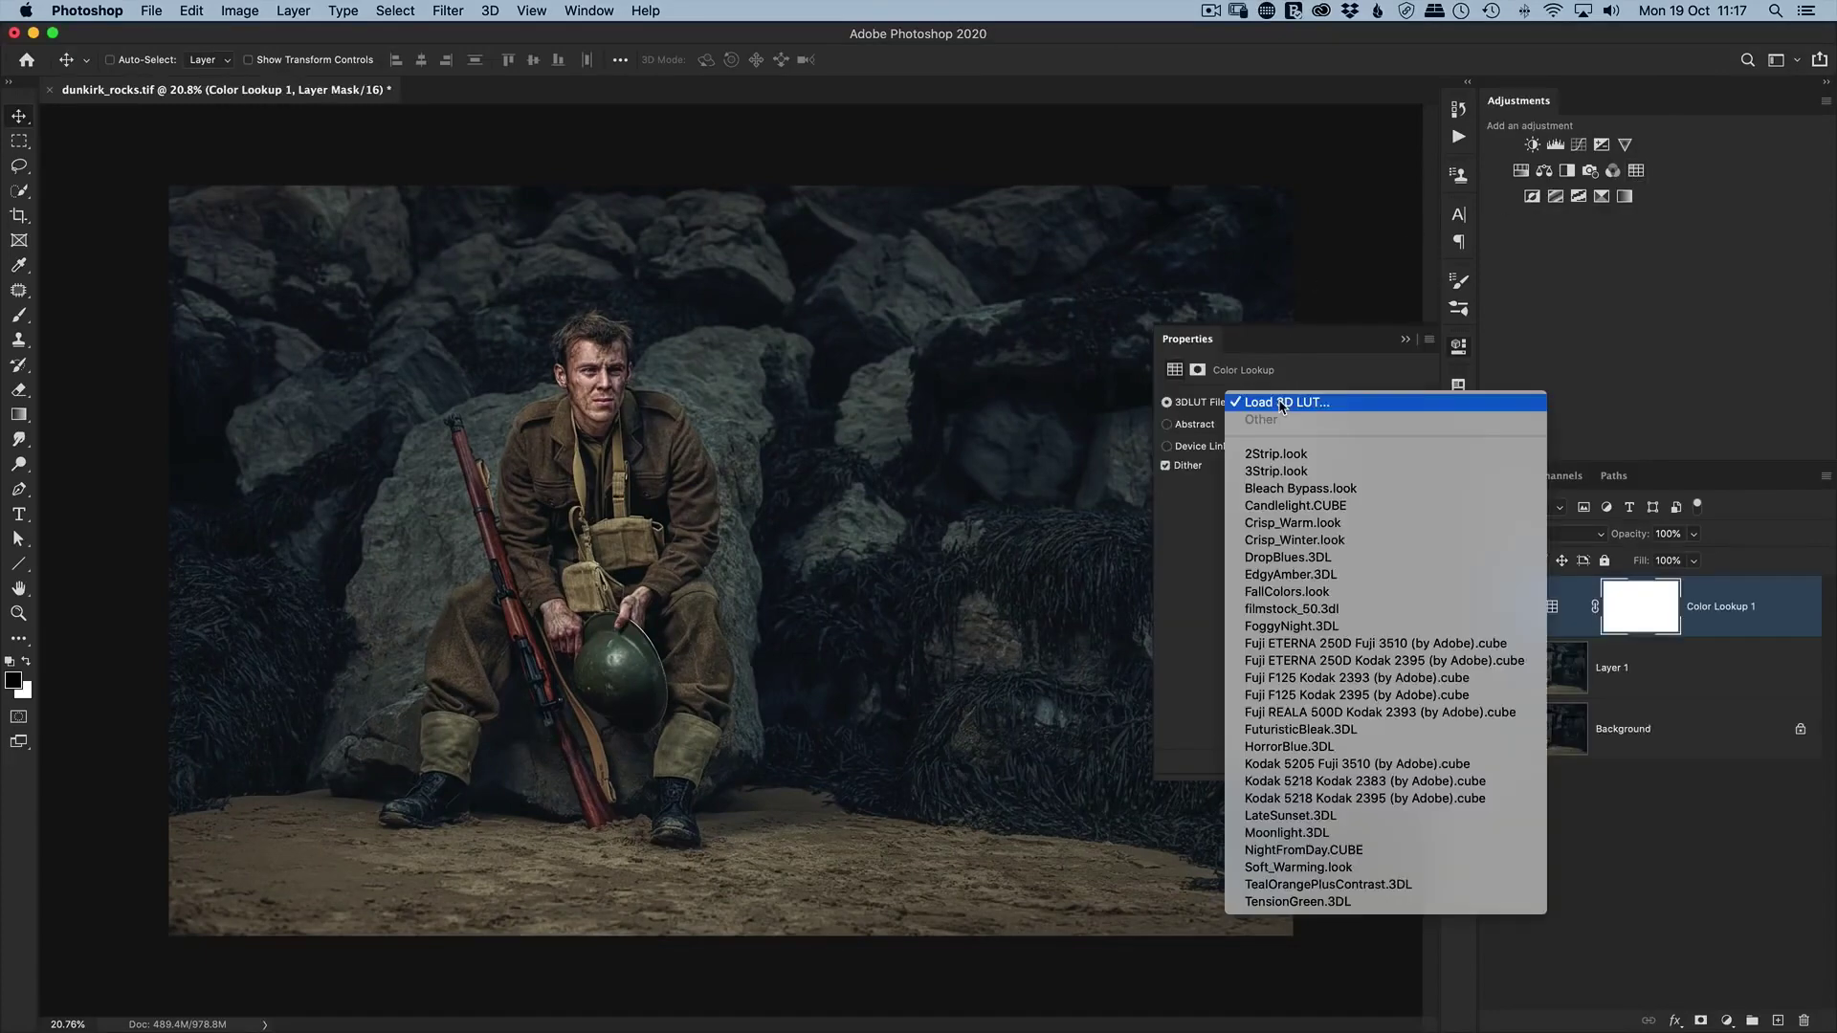
{"action": "left_click", "coordinate": [1293, 577]}
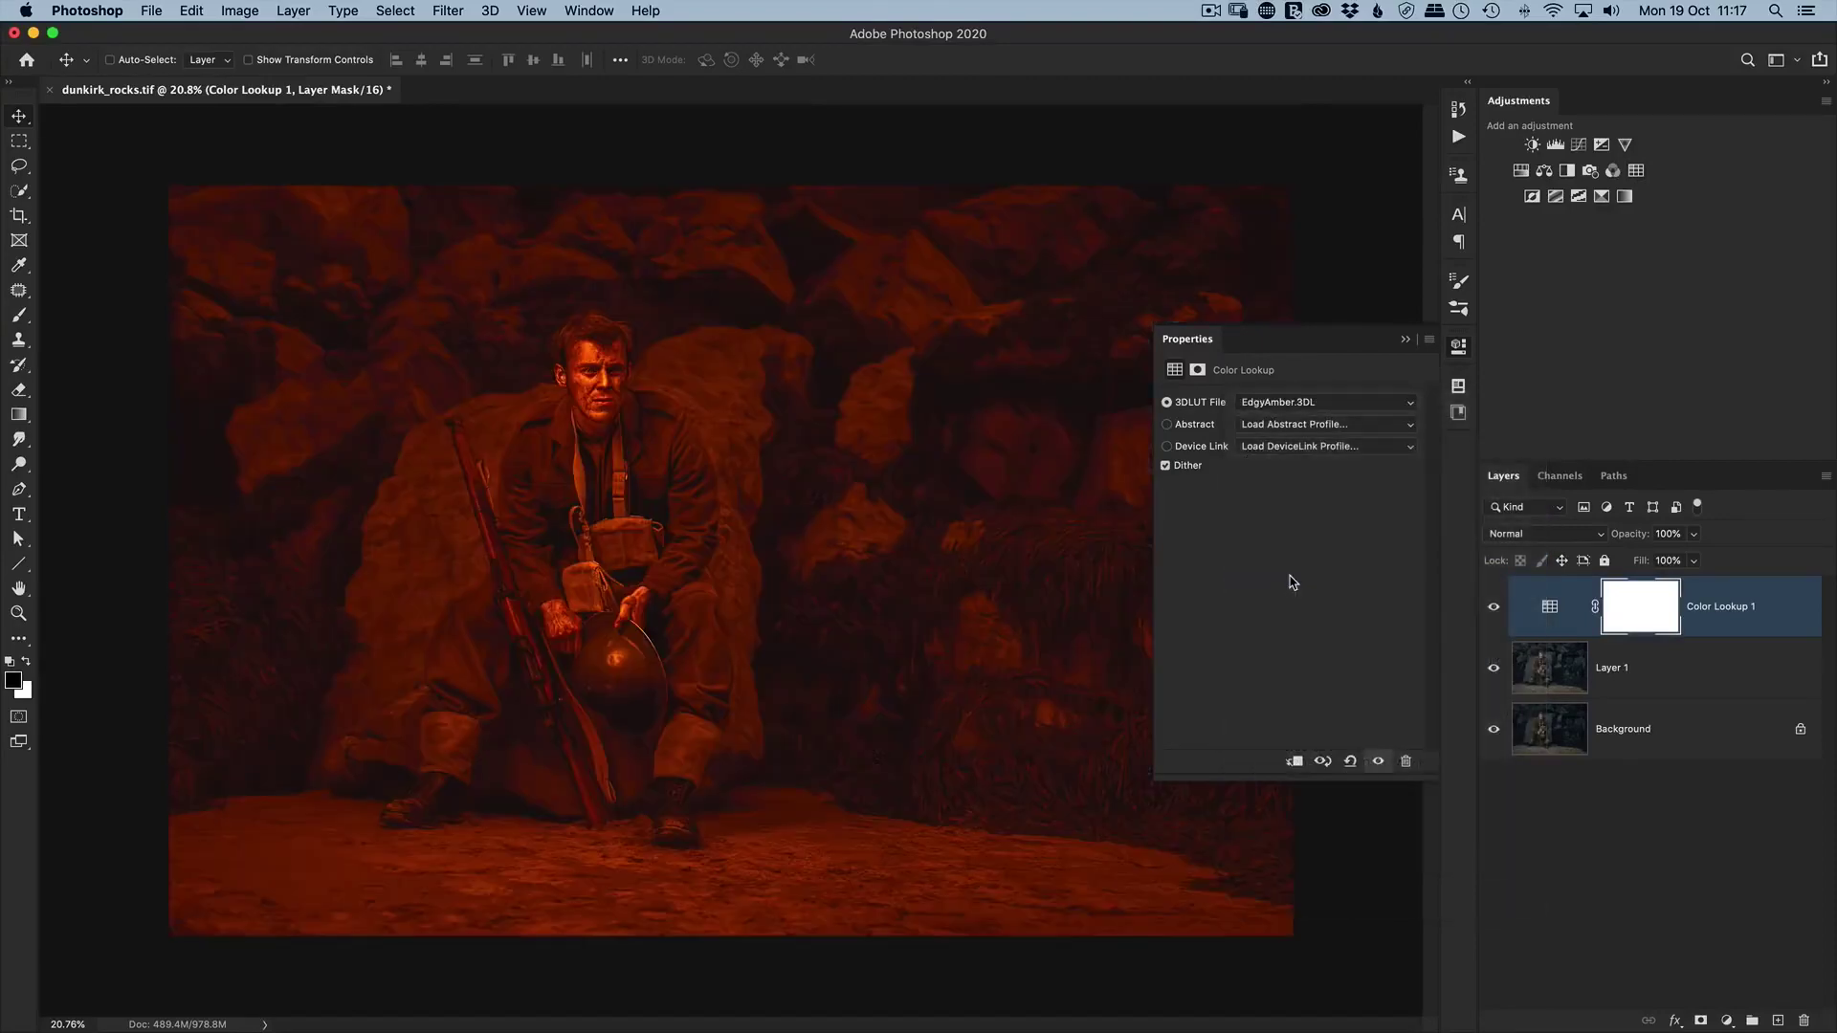
{"action": "key", "text": "2"}
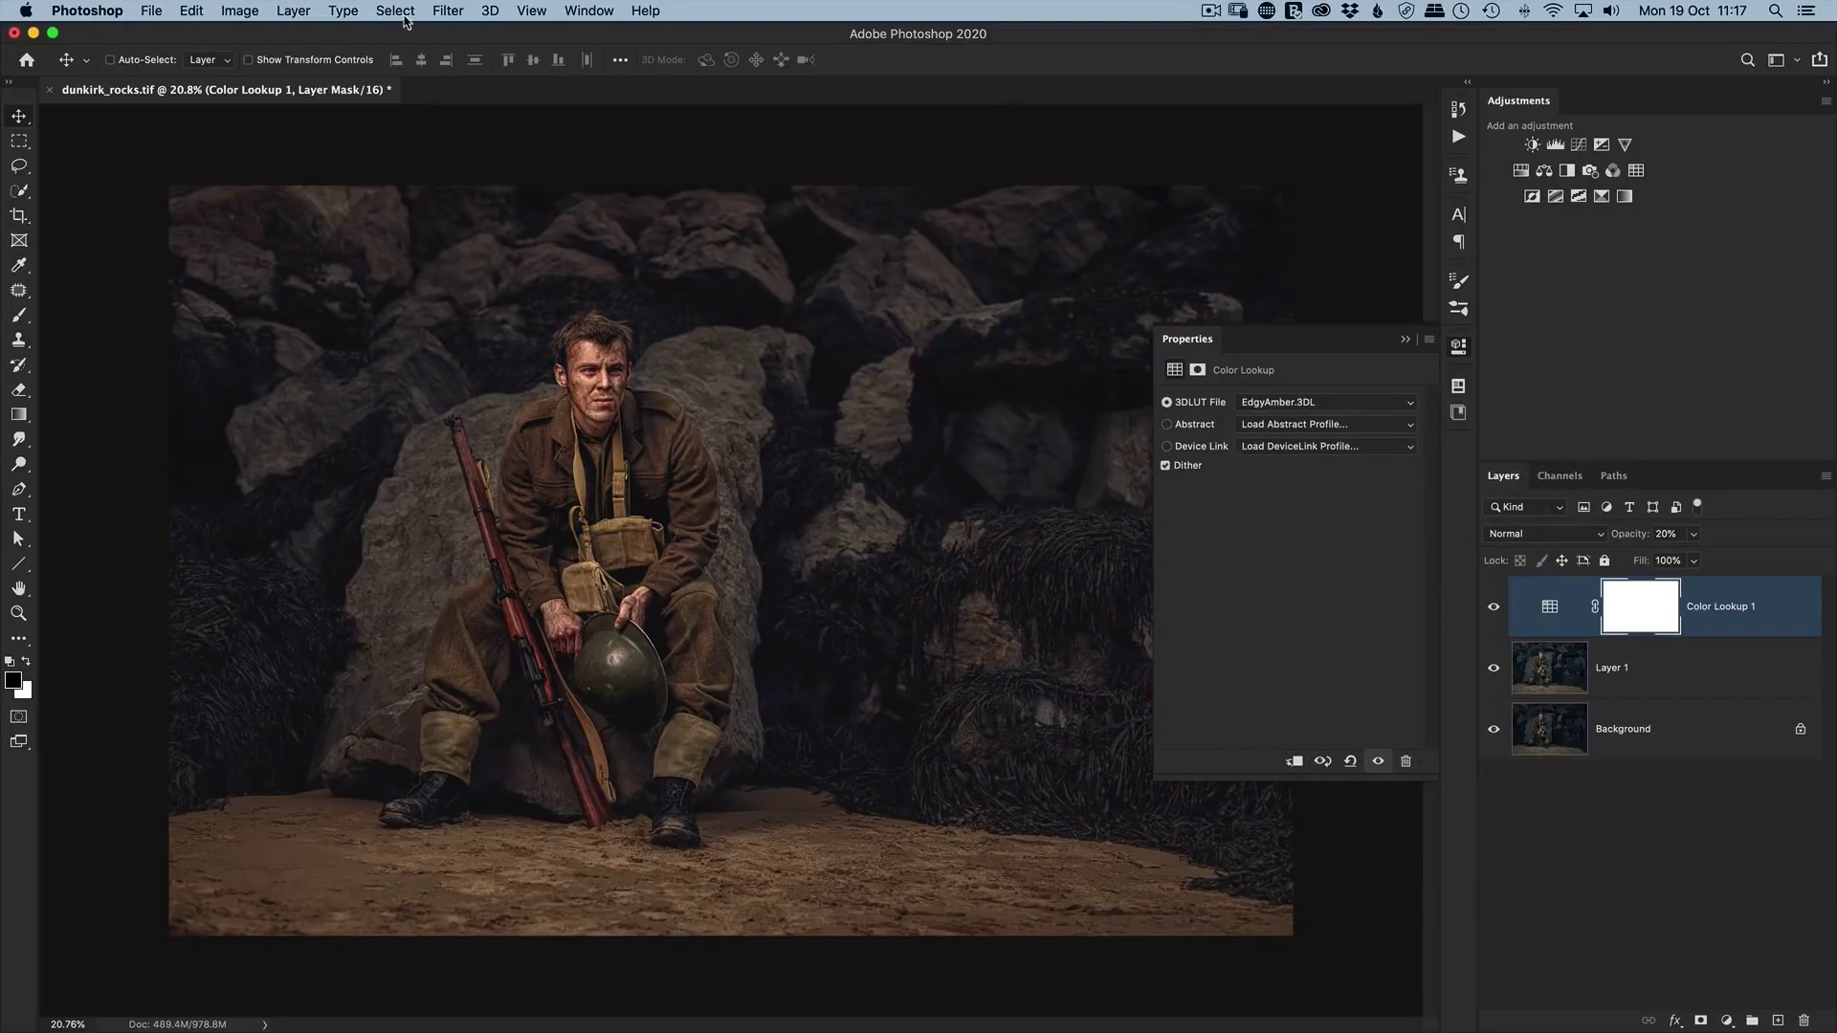
Save as TIFF over the existing dunkirk_rocks.tif, accept the TIFF options, then switch to Finder.
{"action": "left_click", "coordinate": [150, 12]}
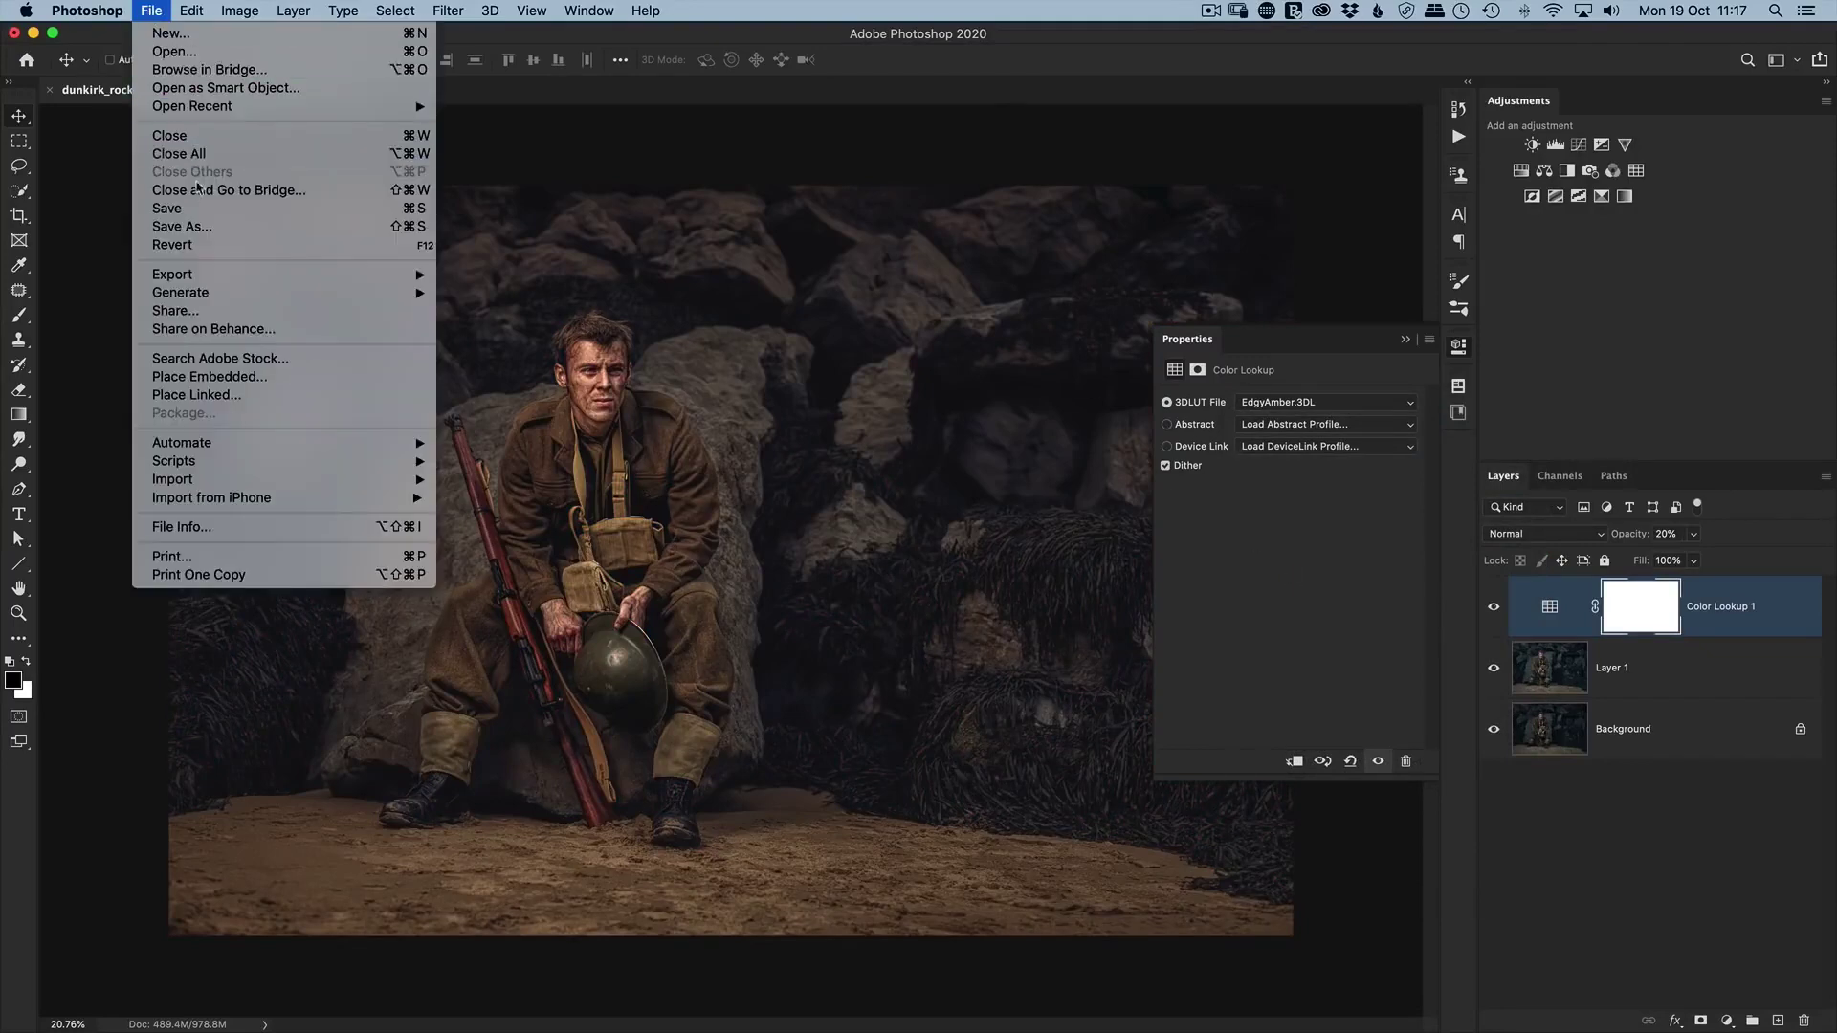
{"action": "left_click", "coordinate": [204, 228]}
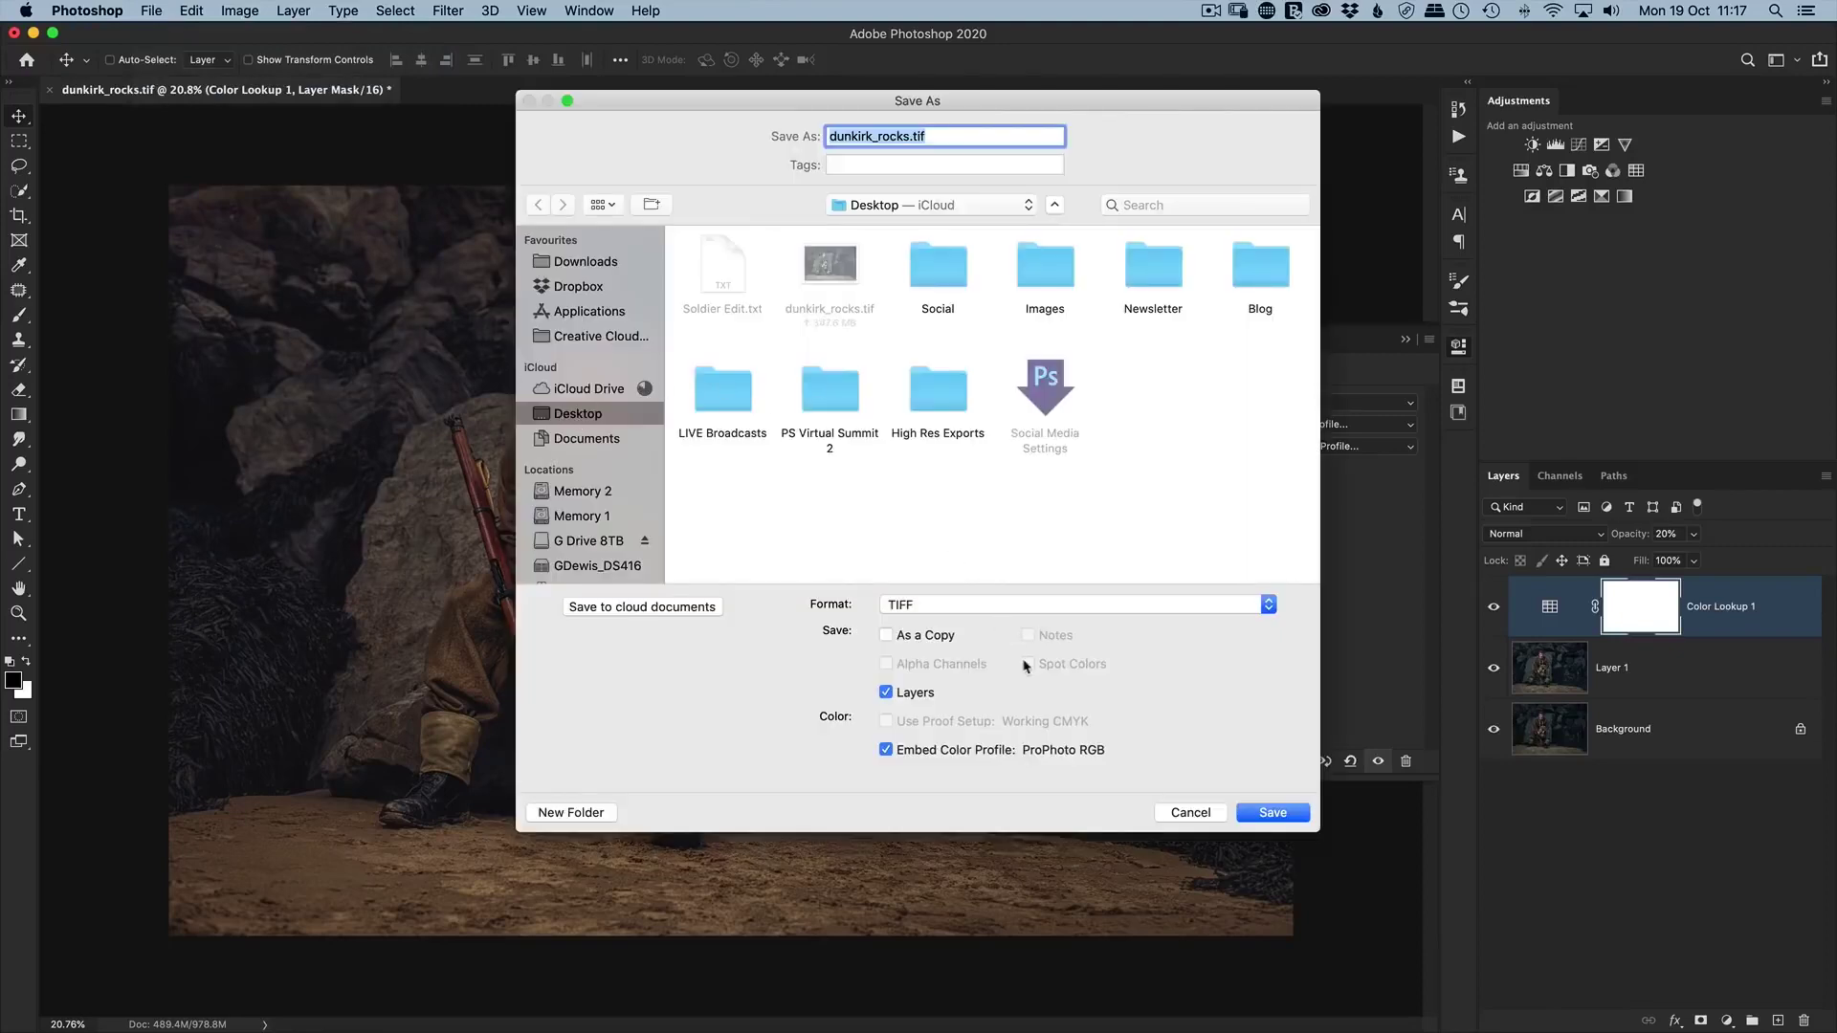
{"action": "left_click", "coordinate": [1276, 815]}
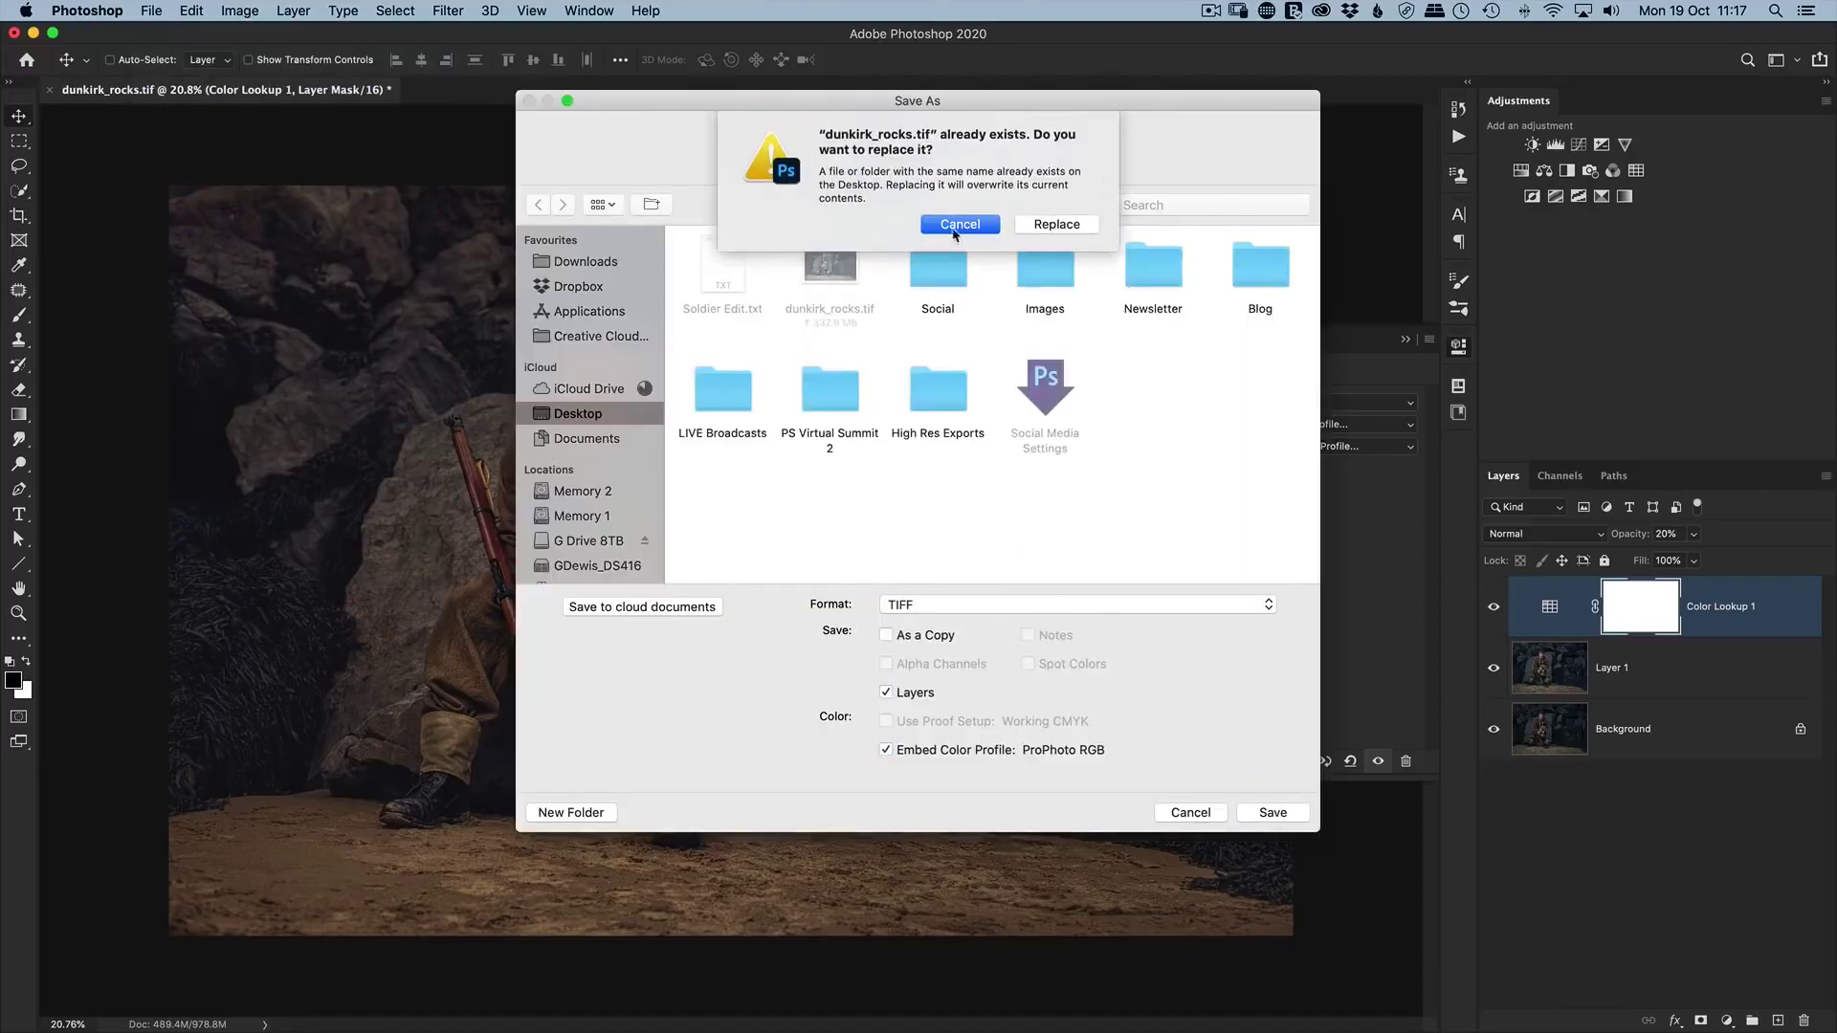
{"action": "left_click", "coordinate": [1046, 224]}
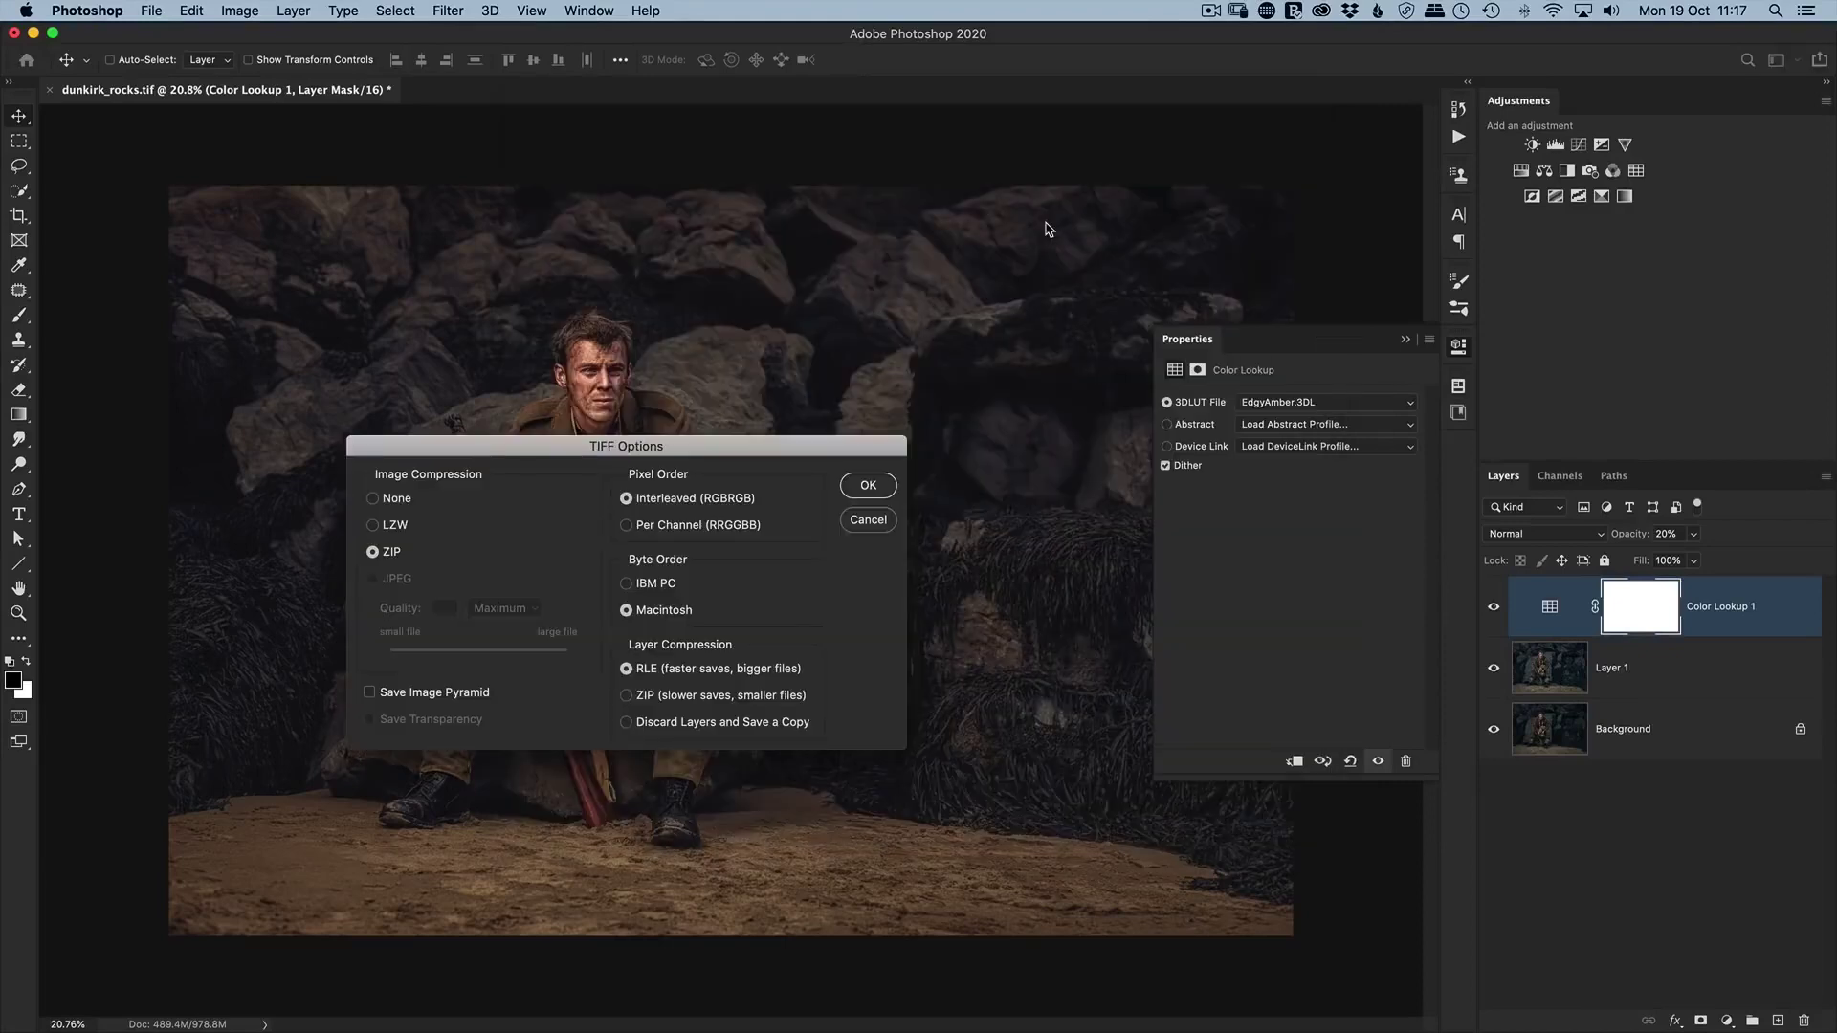
{"action": "left_click", "coordinate": [865, 486]}
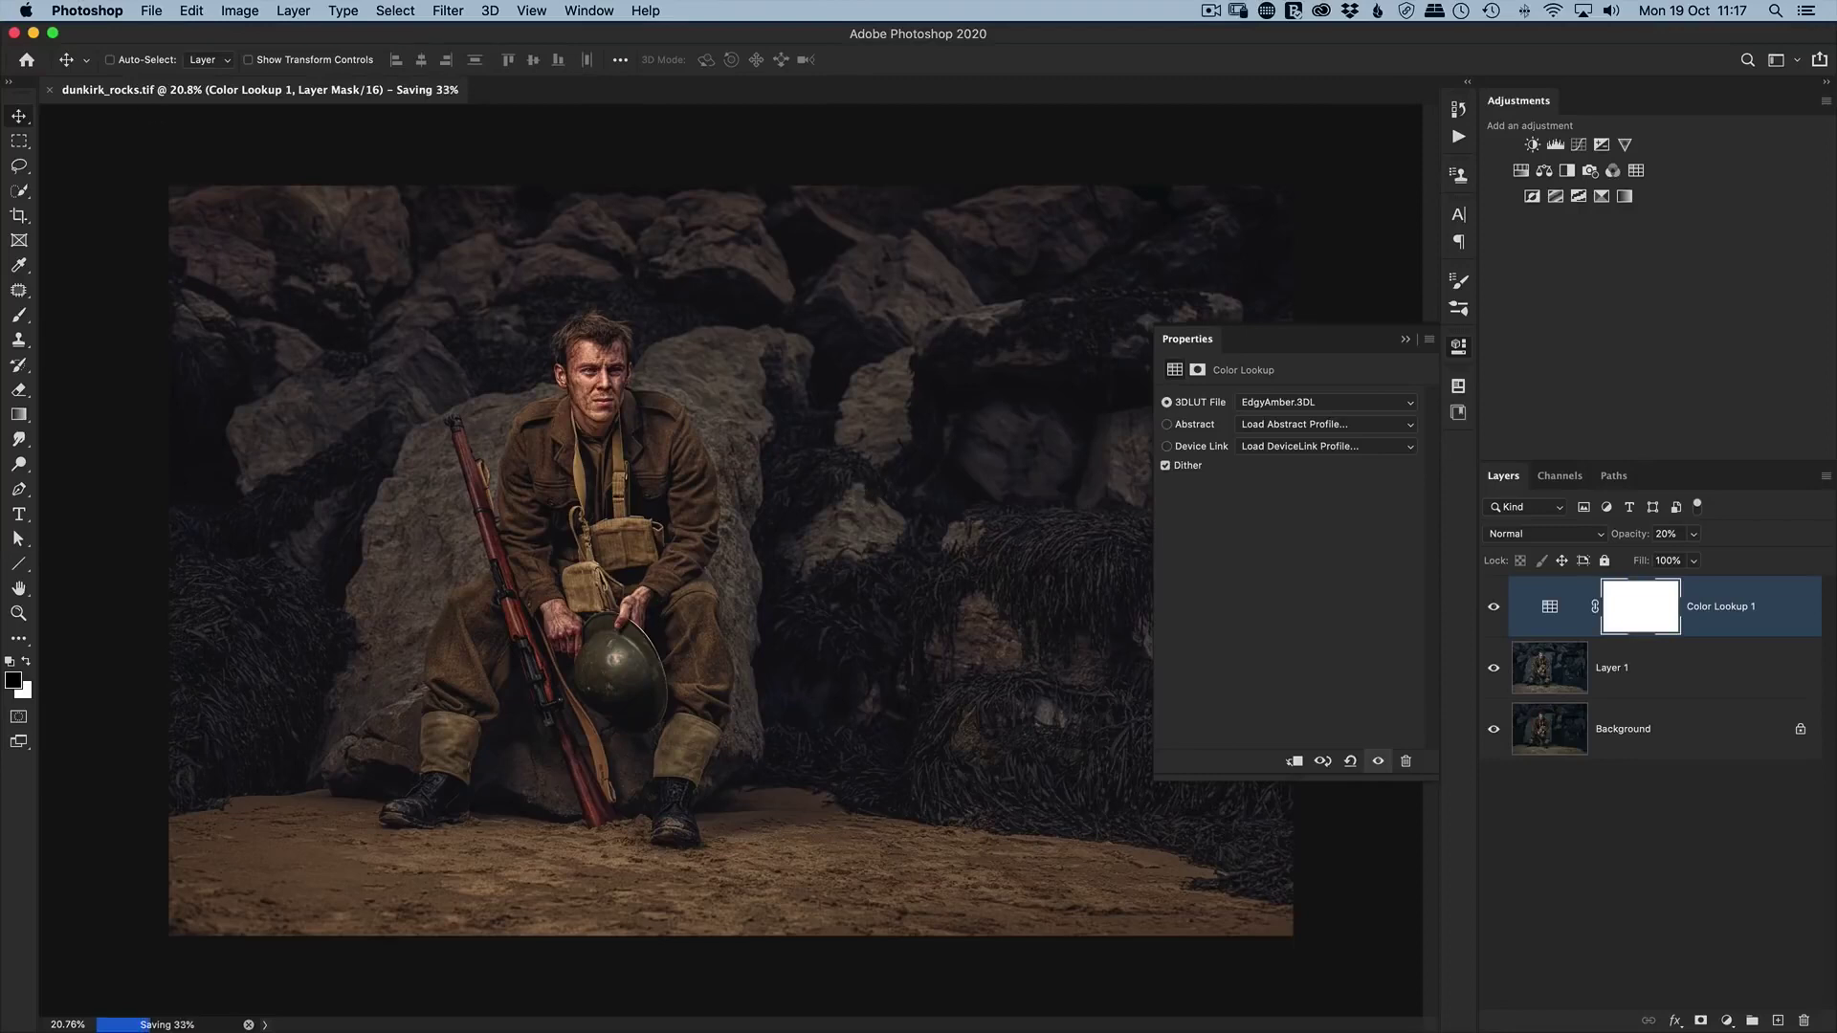
{"action": "key", "text": "super+Tab"}
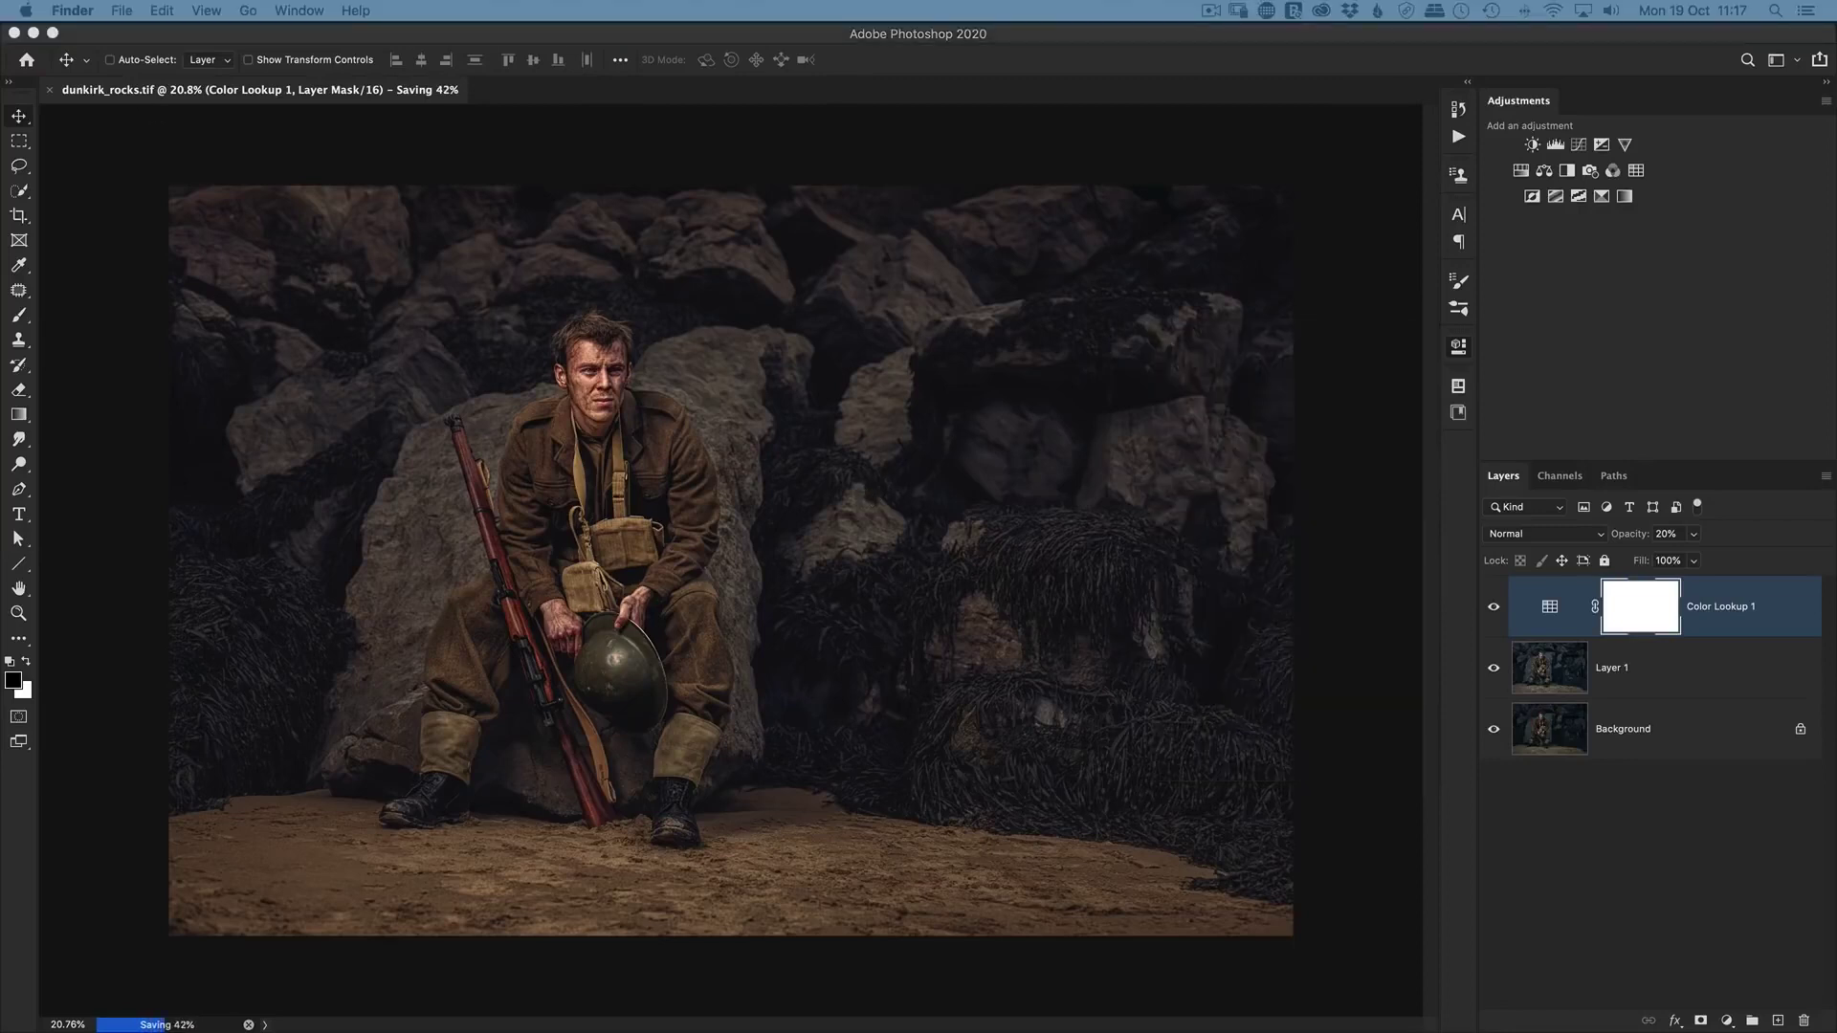
{"action": "left_click", "coordinate": [28, 358]}
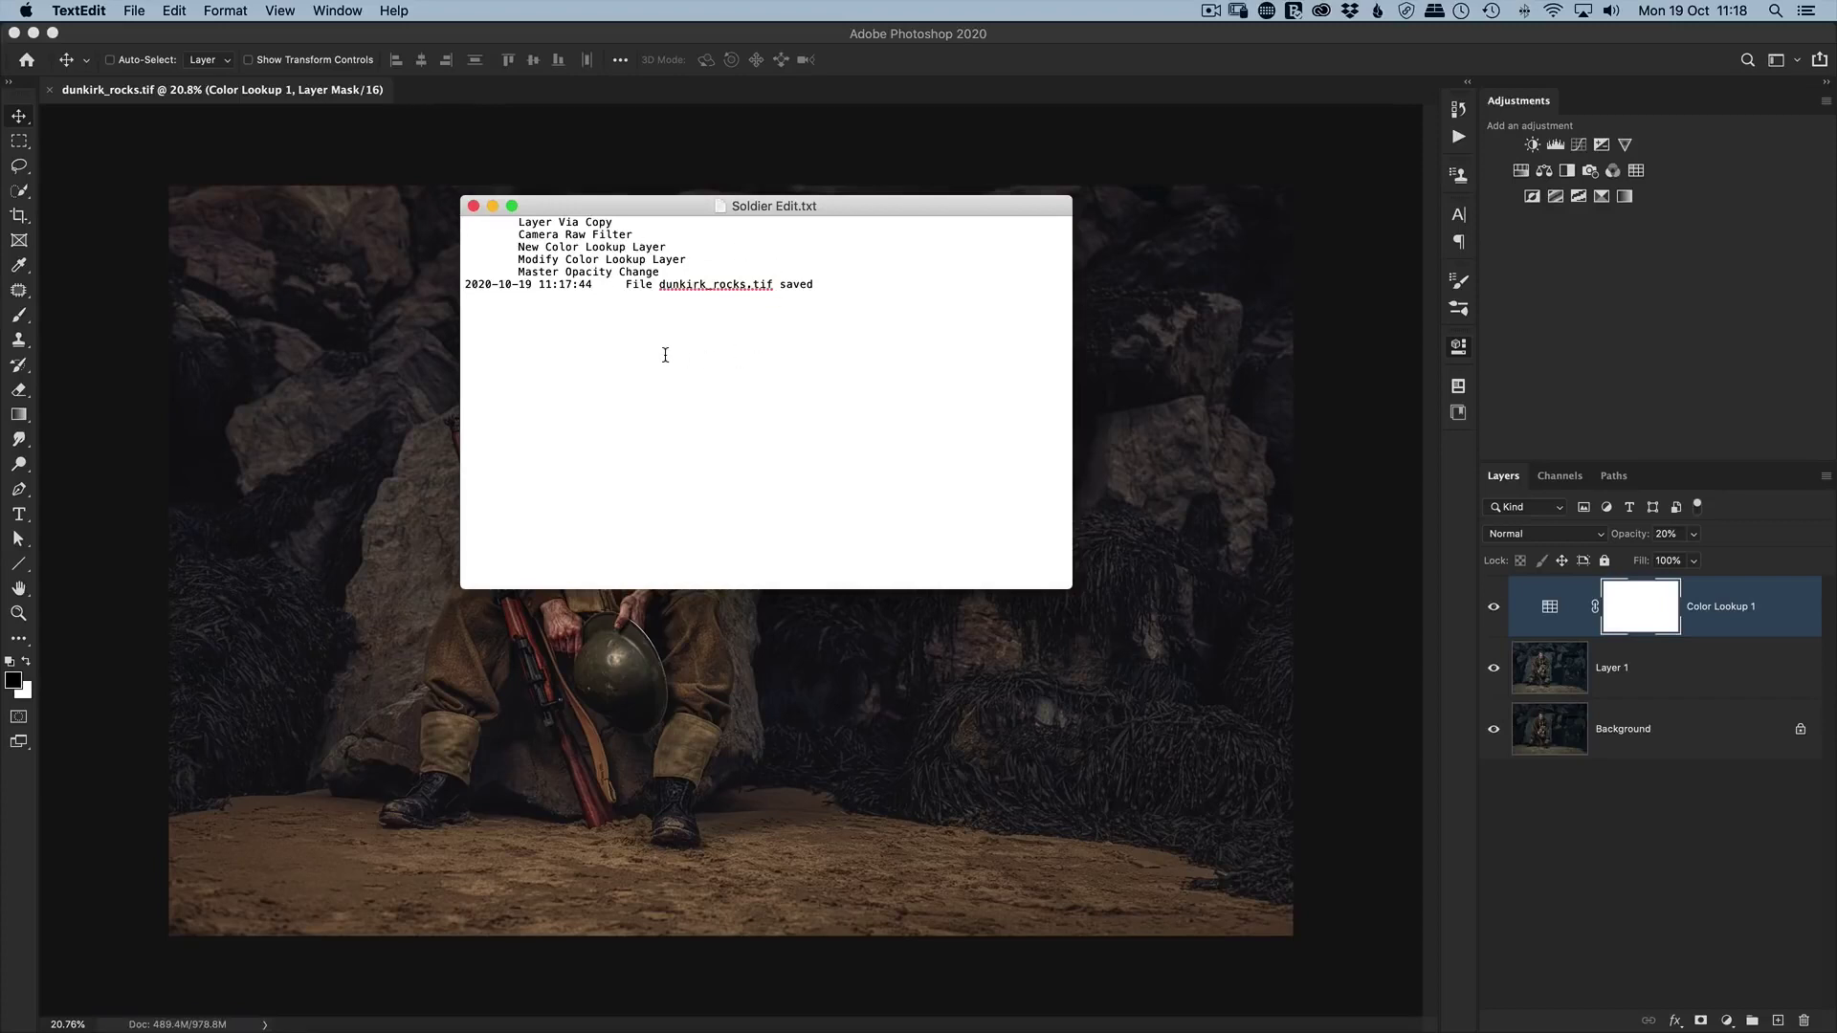
{"action": "left_click", "coordinate": [472, 205]}
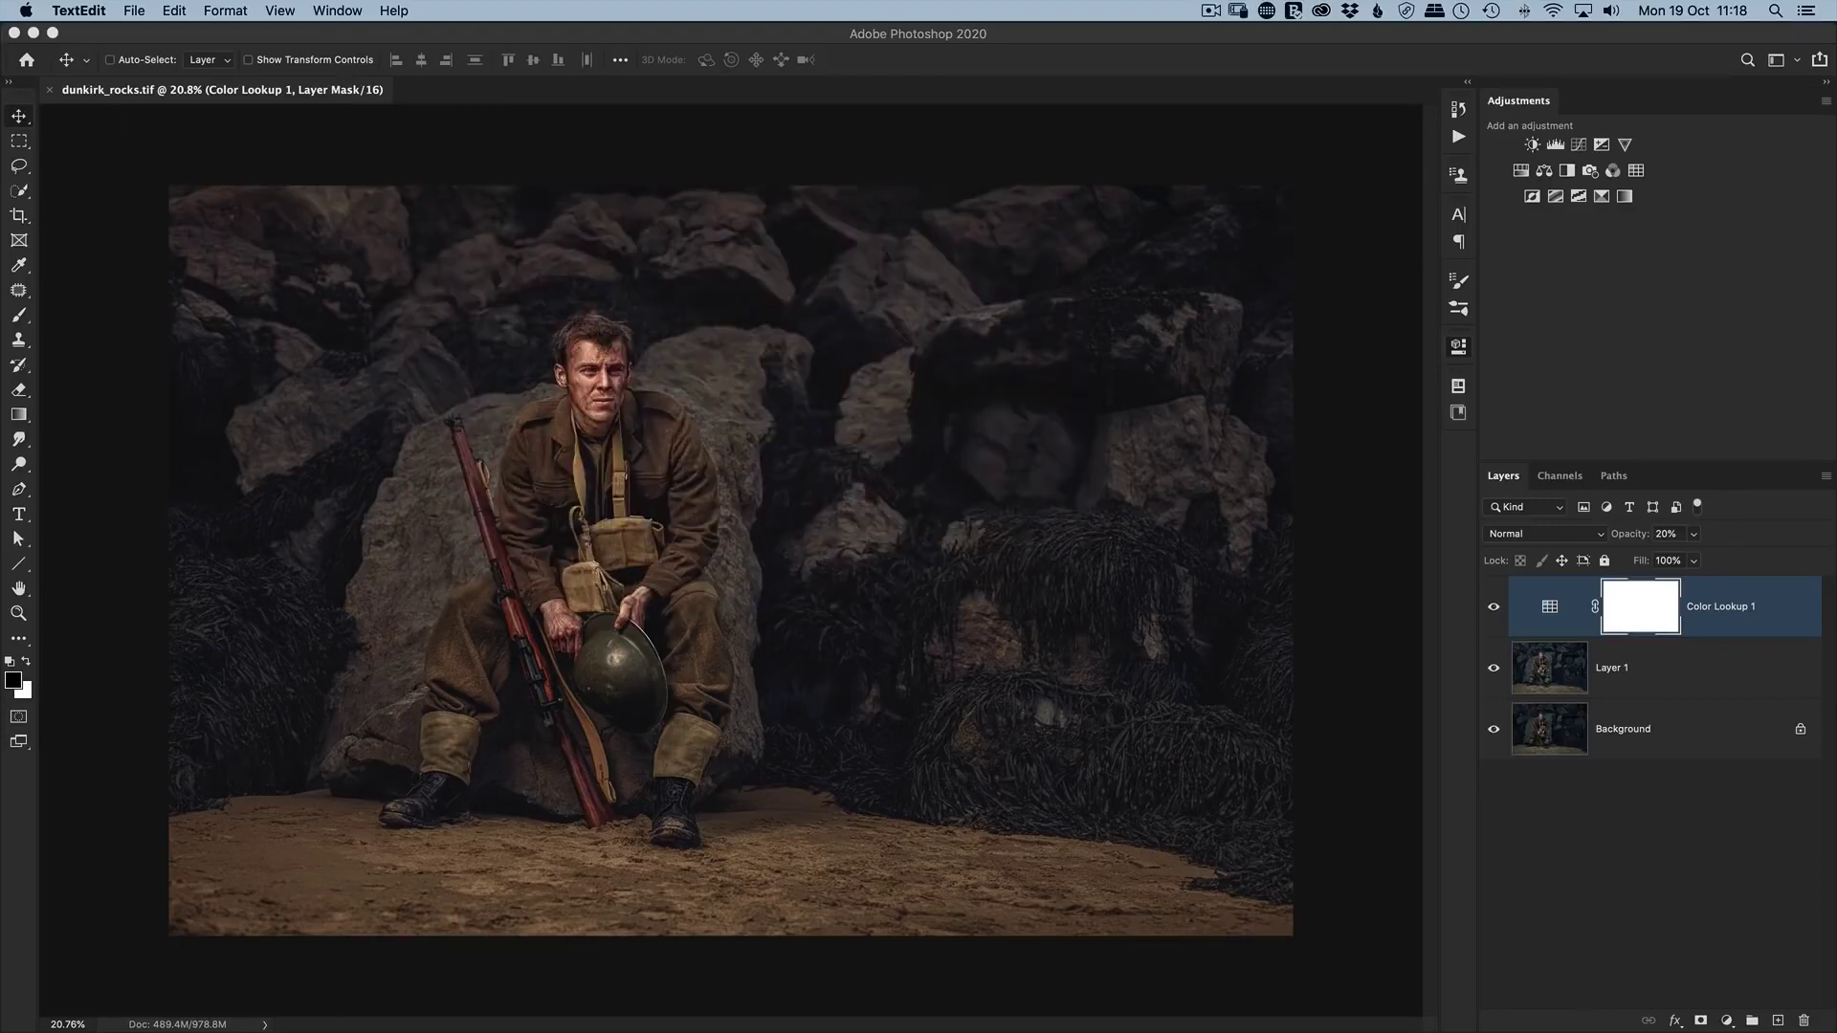
{"action": "left_click", "coordinate": [153, 173]}
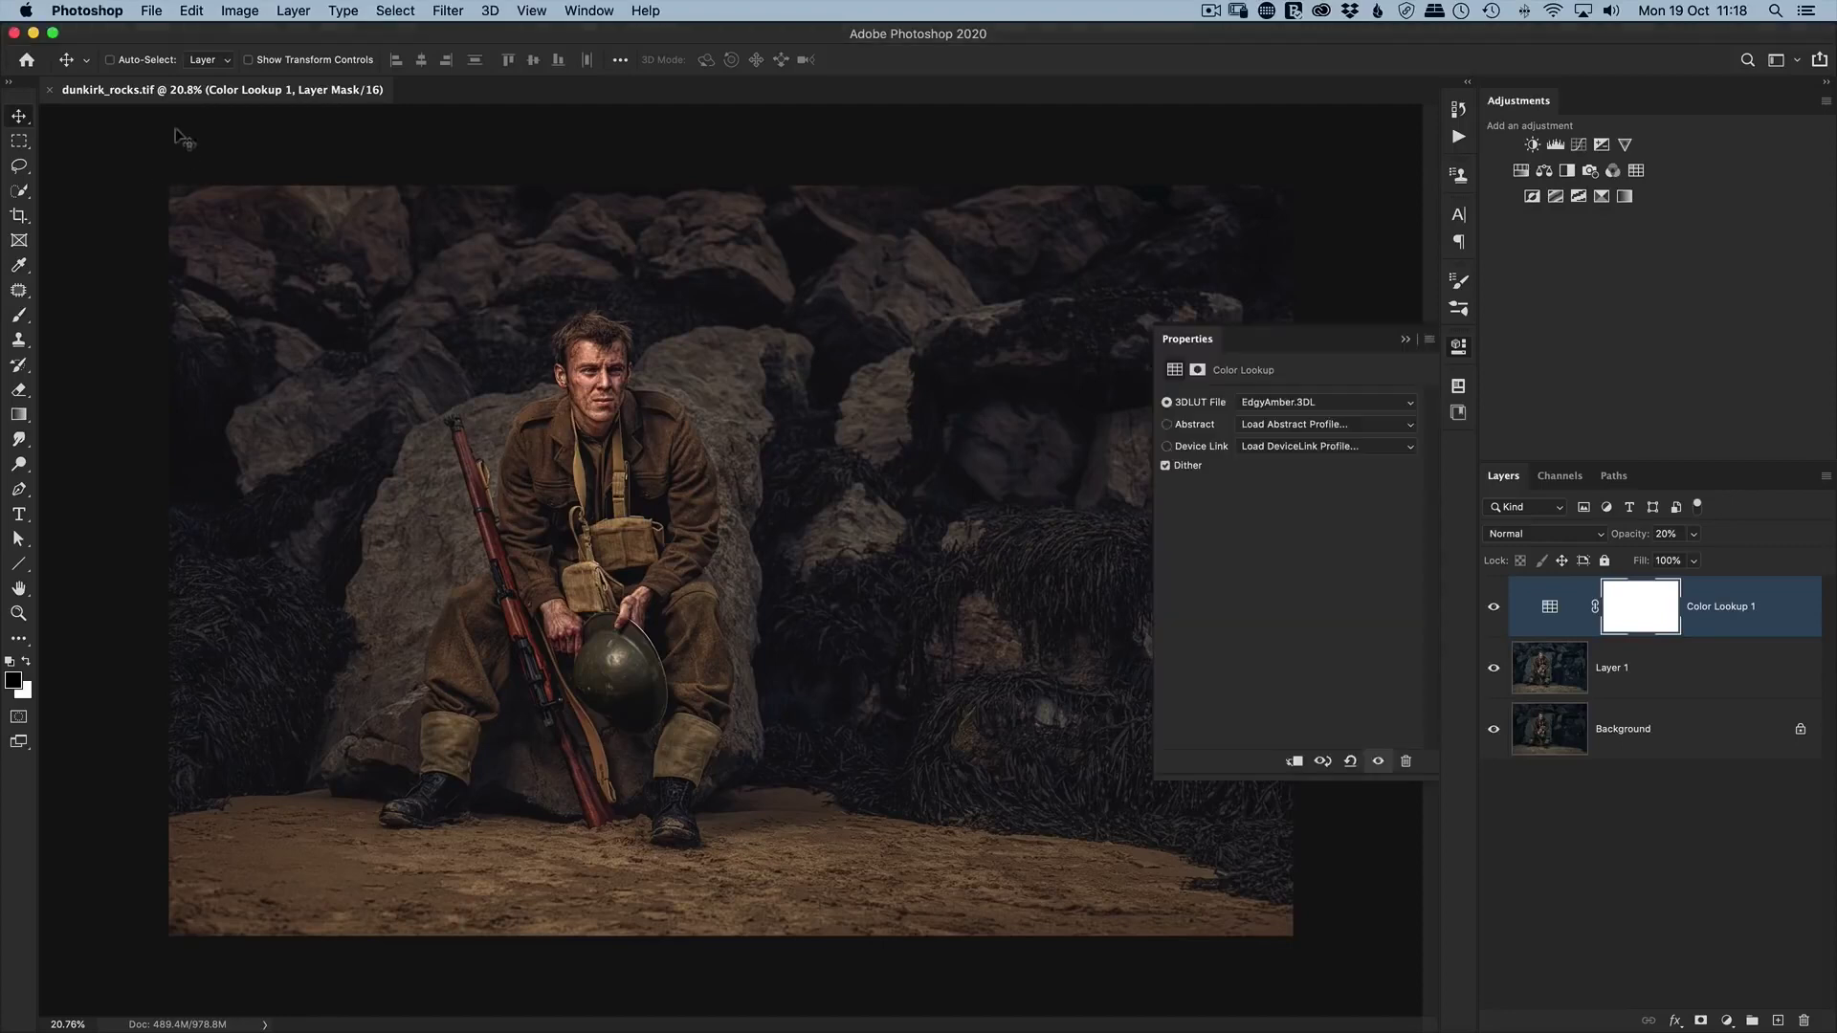
Switch the History Log to Detailed items, then select Layer 1 alongside the lookup layer.
{"action": "left_click", "coordinate": [95, 11]}
{"action": "mouse_move", "coordinate": [106, 72]}
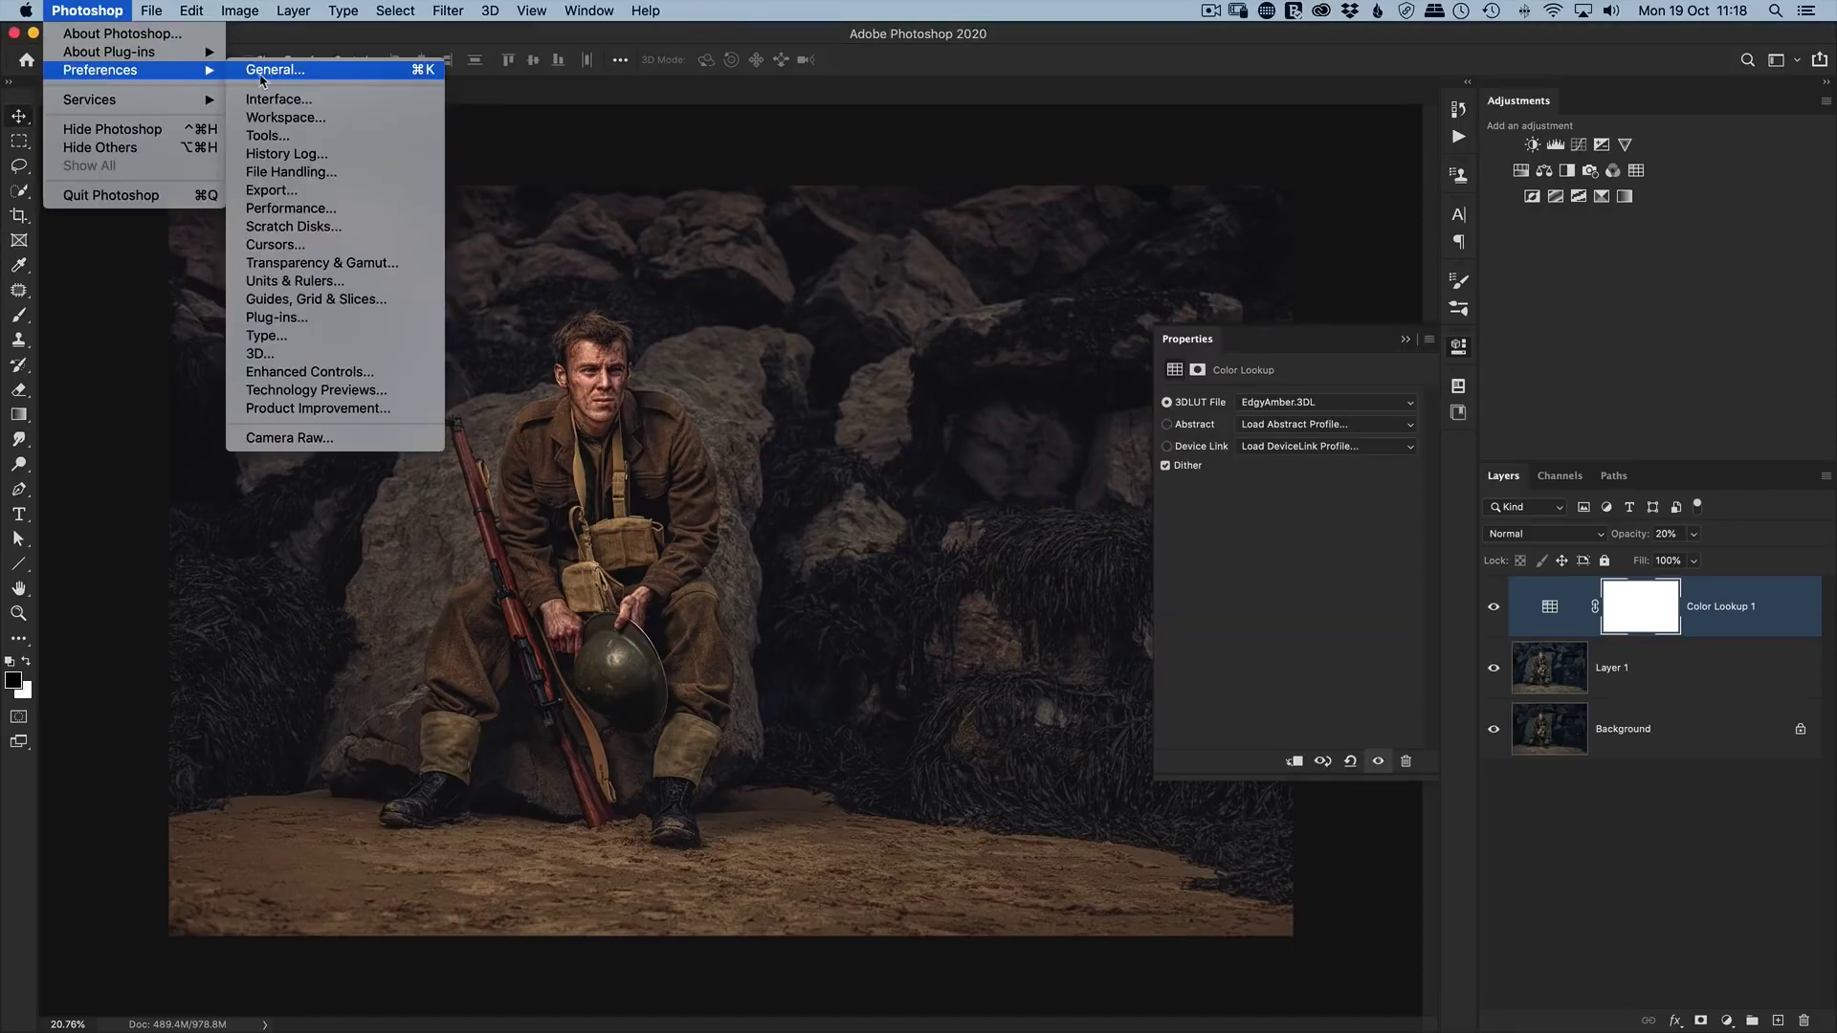
{"action": "left_click", "coordinate": [283, 155]}
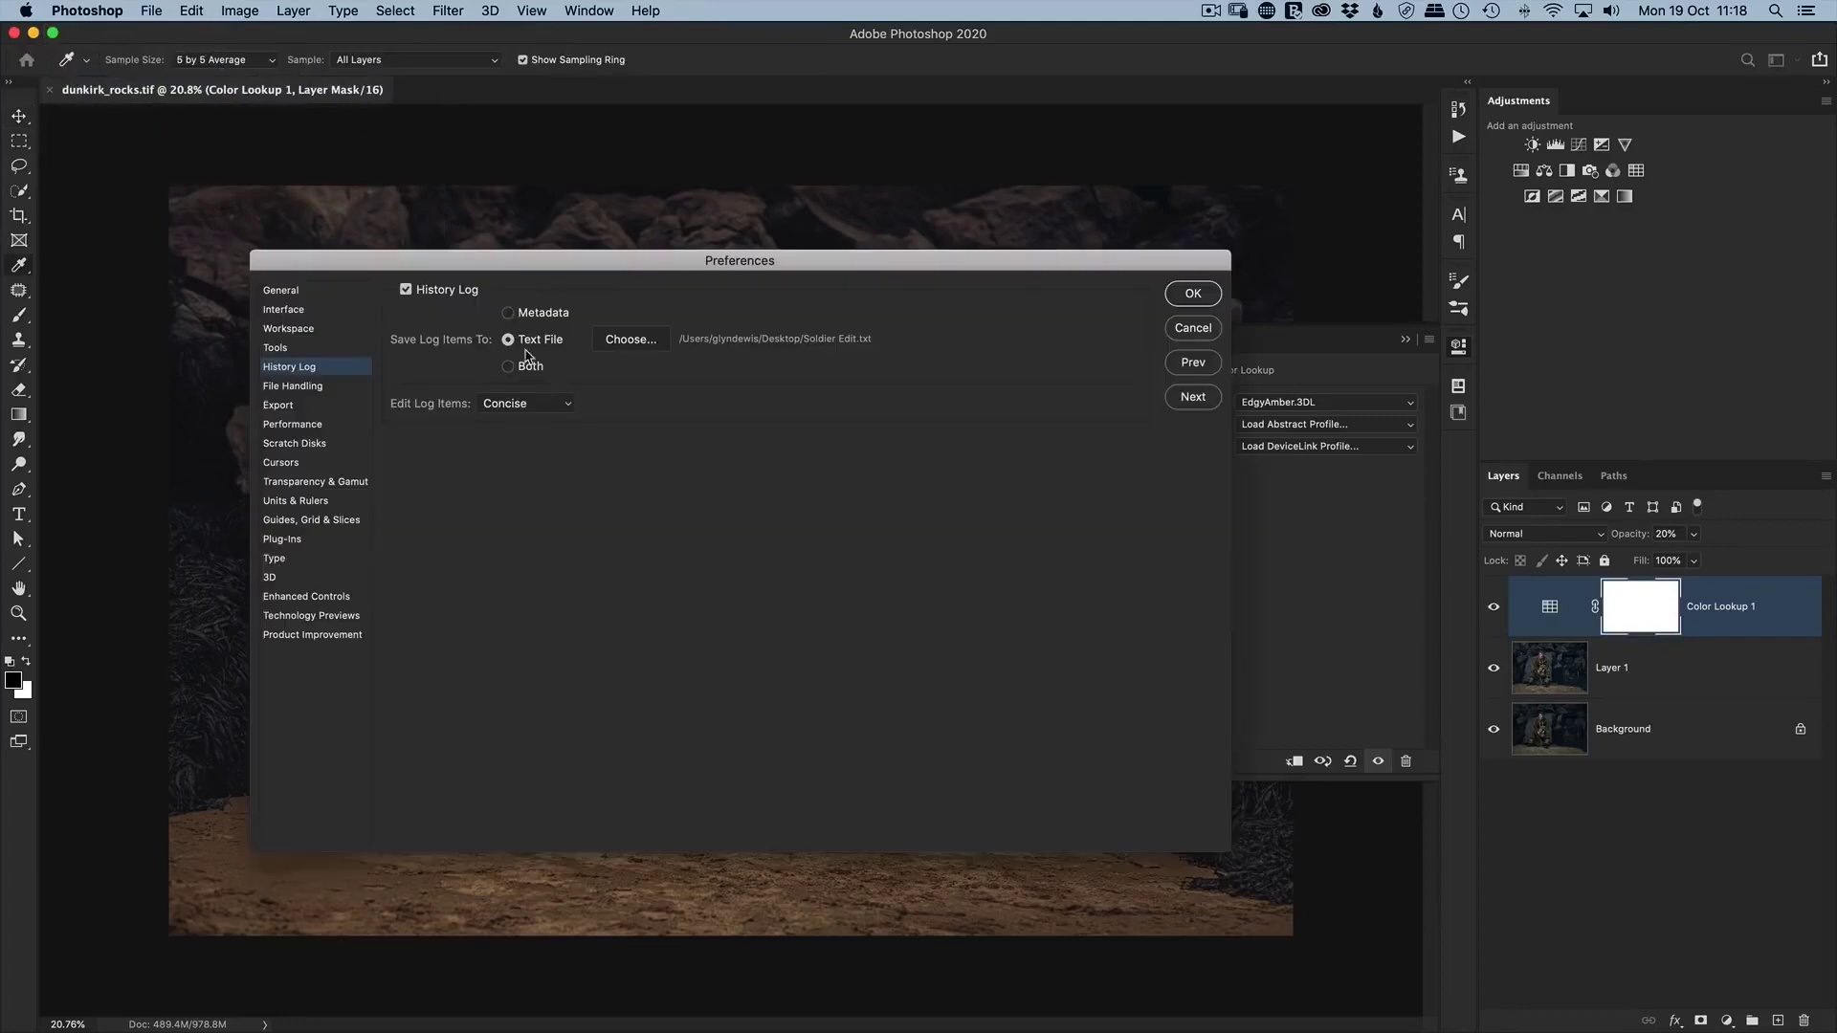
{"action": "left_click", "coordinate": [510, 403]}
{"action": "left_click", "coordinate": [510, 418]}
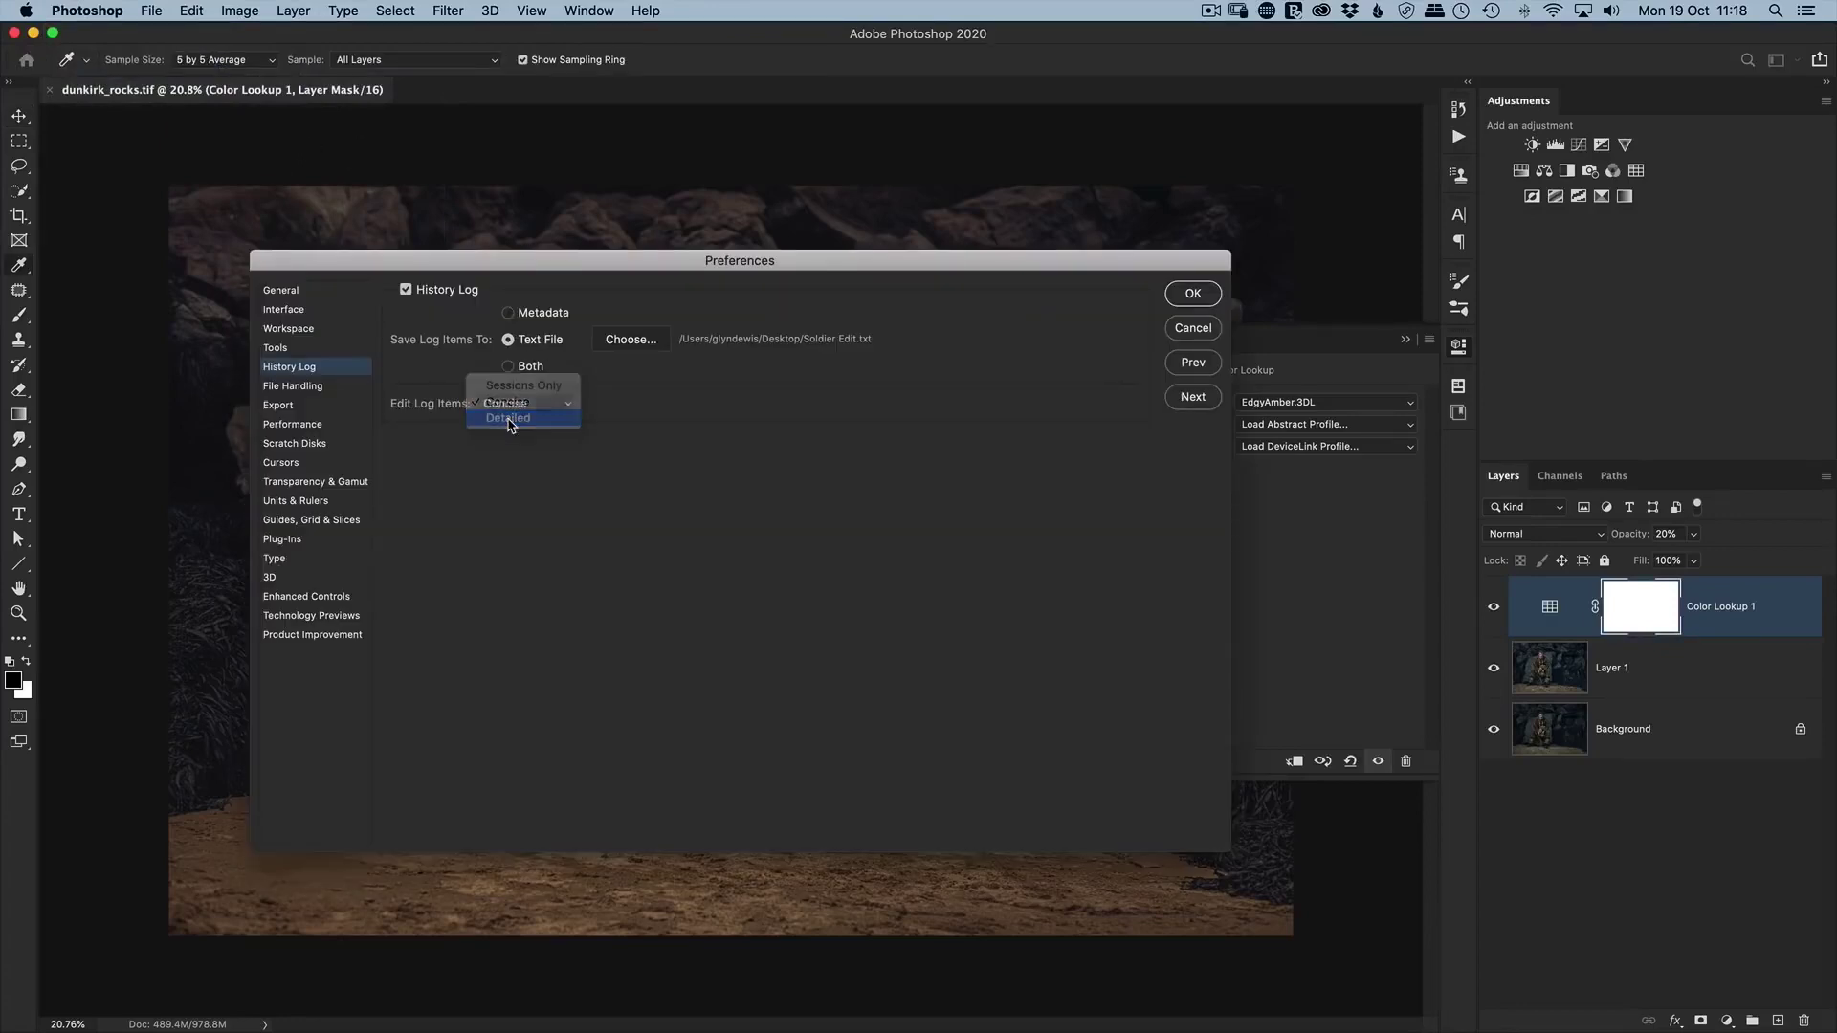
{"action": "left_click", "coordinate": [1189, 295]}
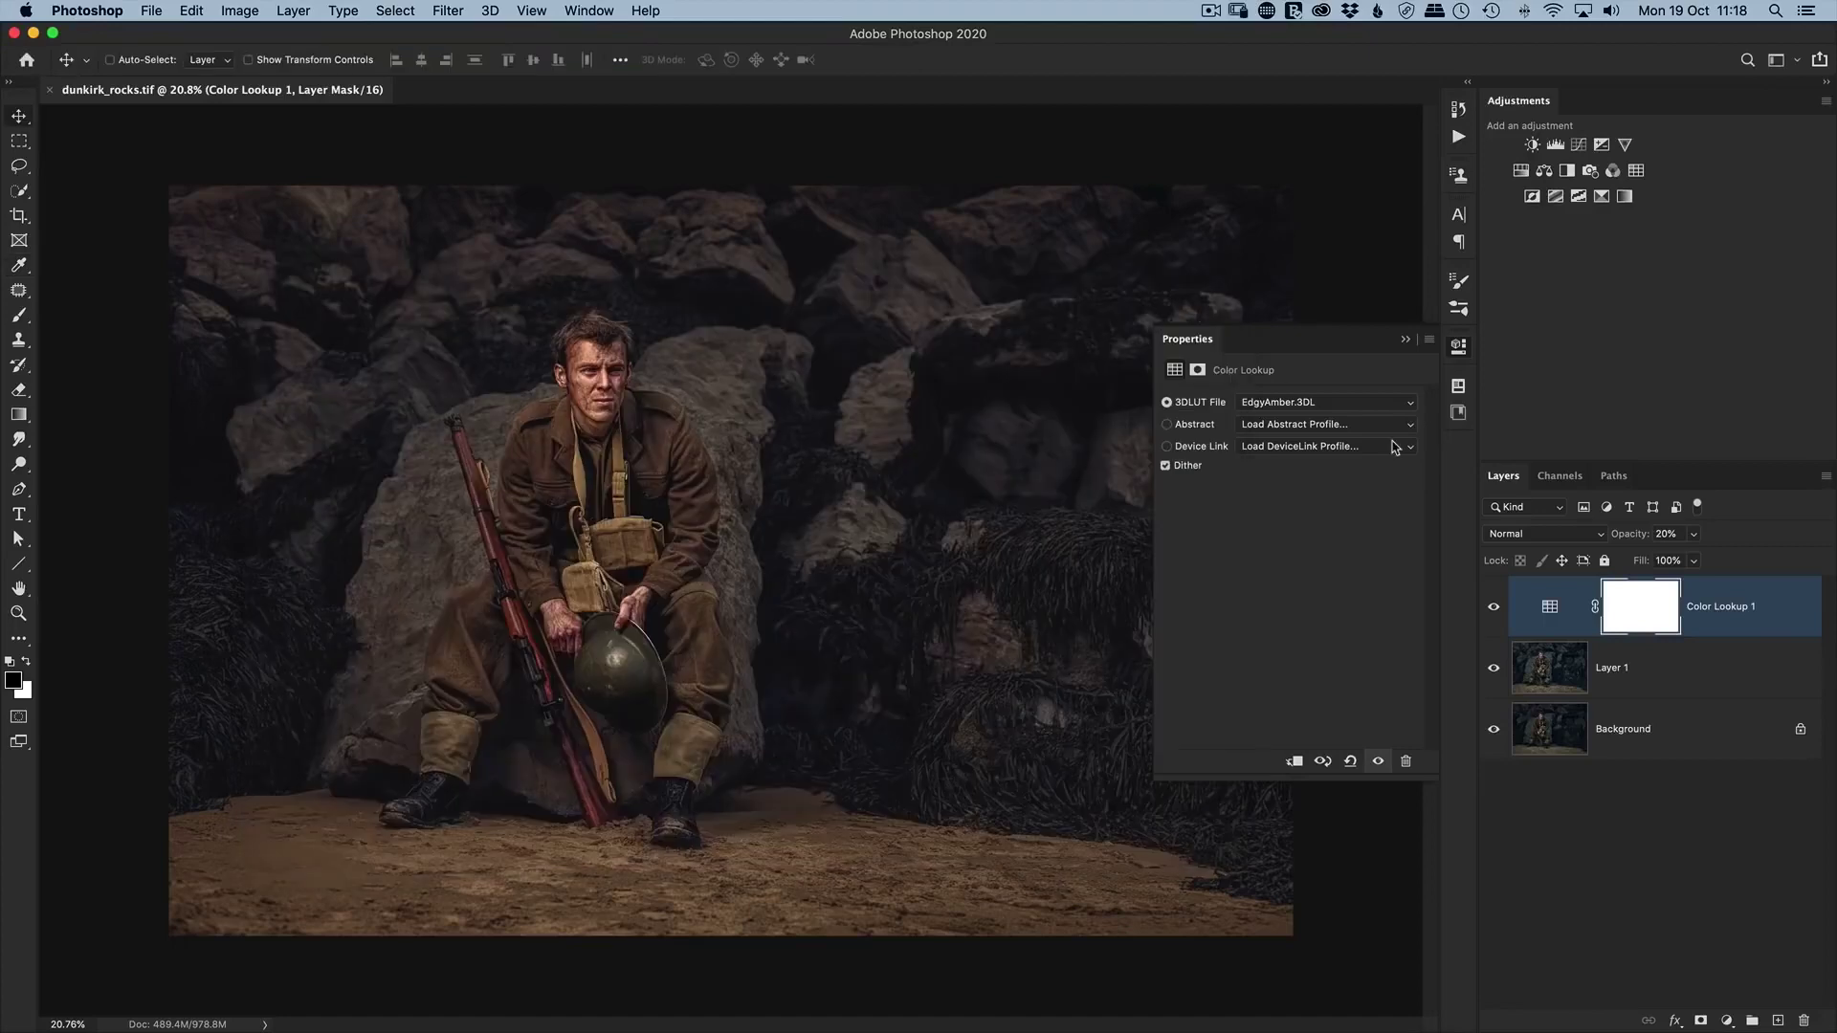
{"action": "left_click", "coordinate": [1607, 650]}
Delete the old layers and rebuild a Background copy brightened in Camera Raw with exposure and texture.
{"action": "key", "text": "Delete"}
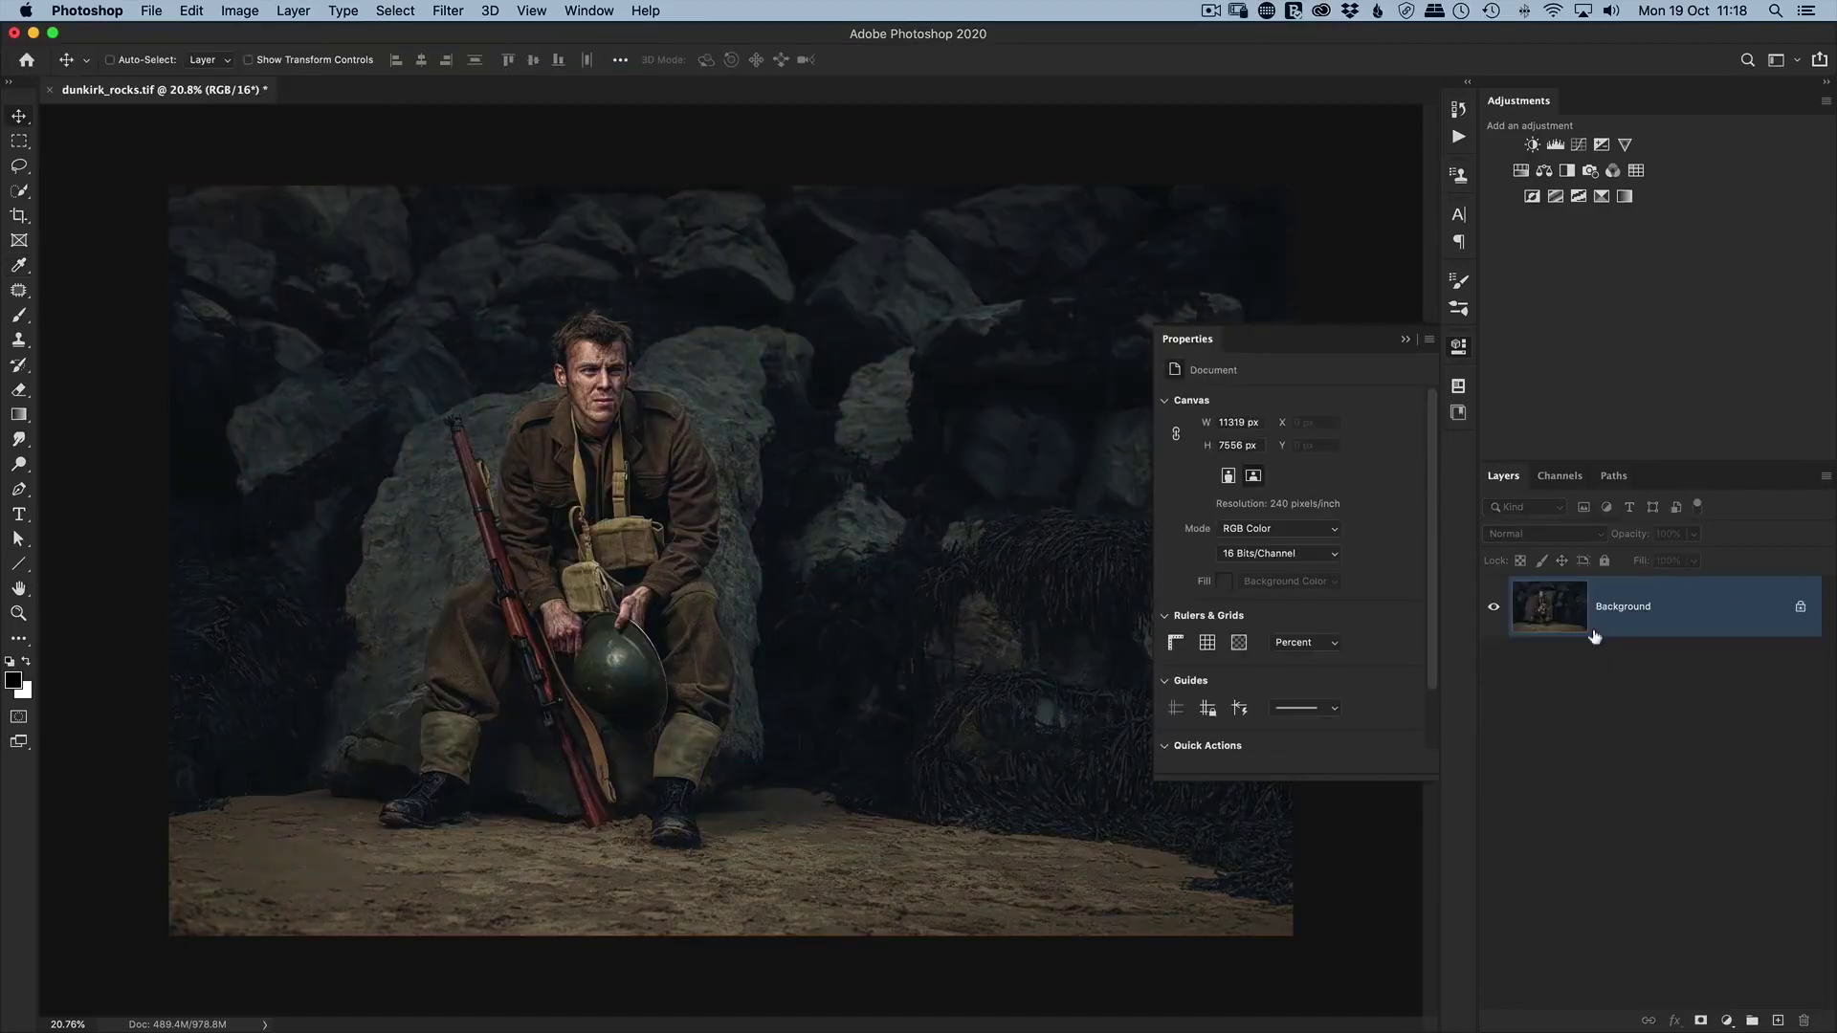
{"action": "left_click", "coordinate": [1460, 350]}
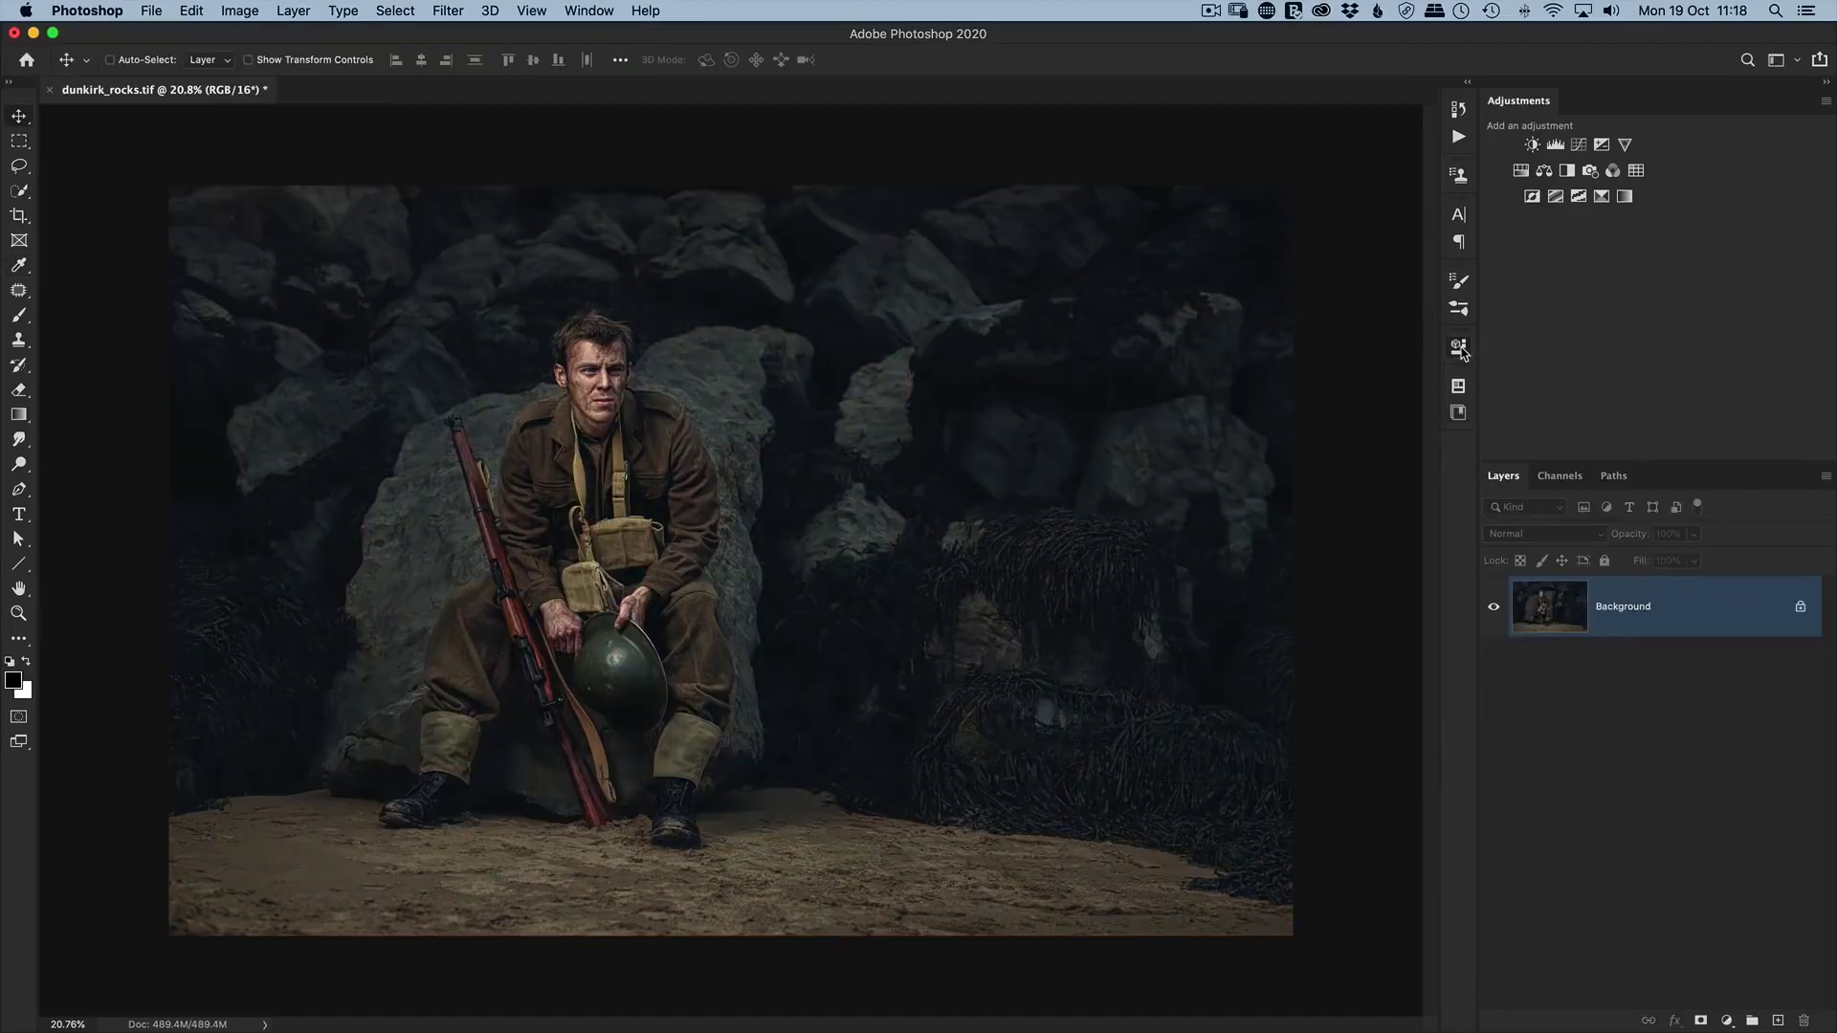
{"action": "key", "text": "super+j"}
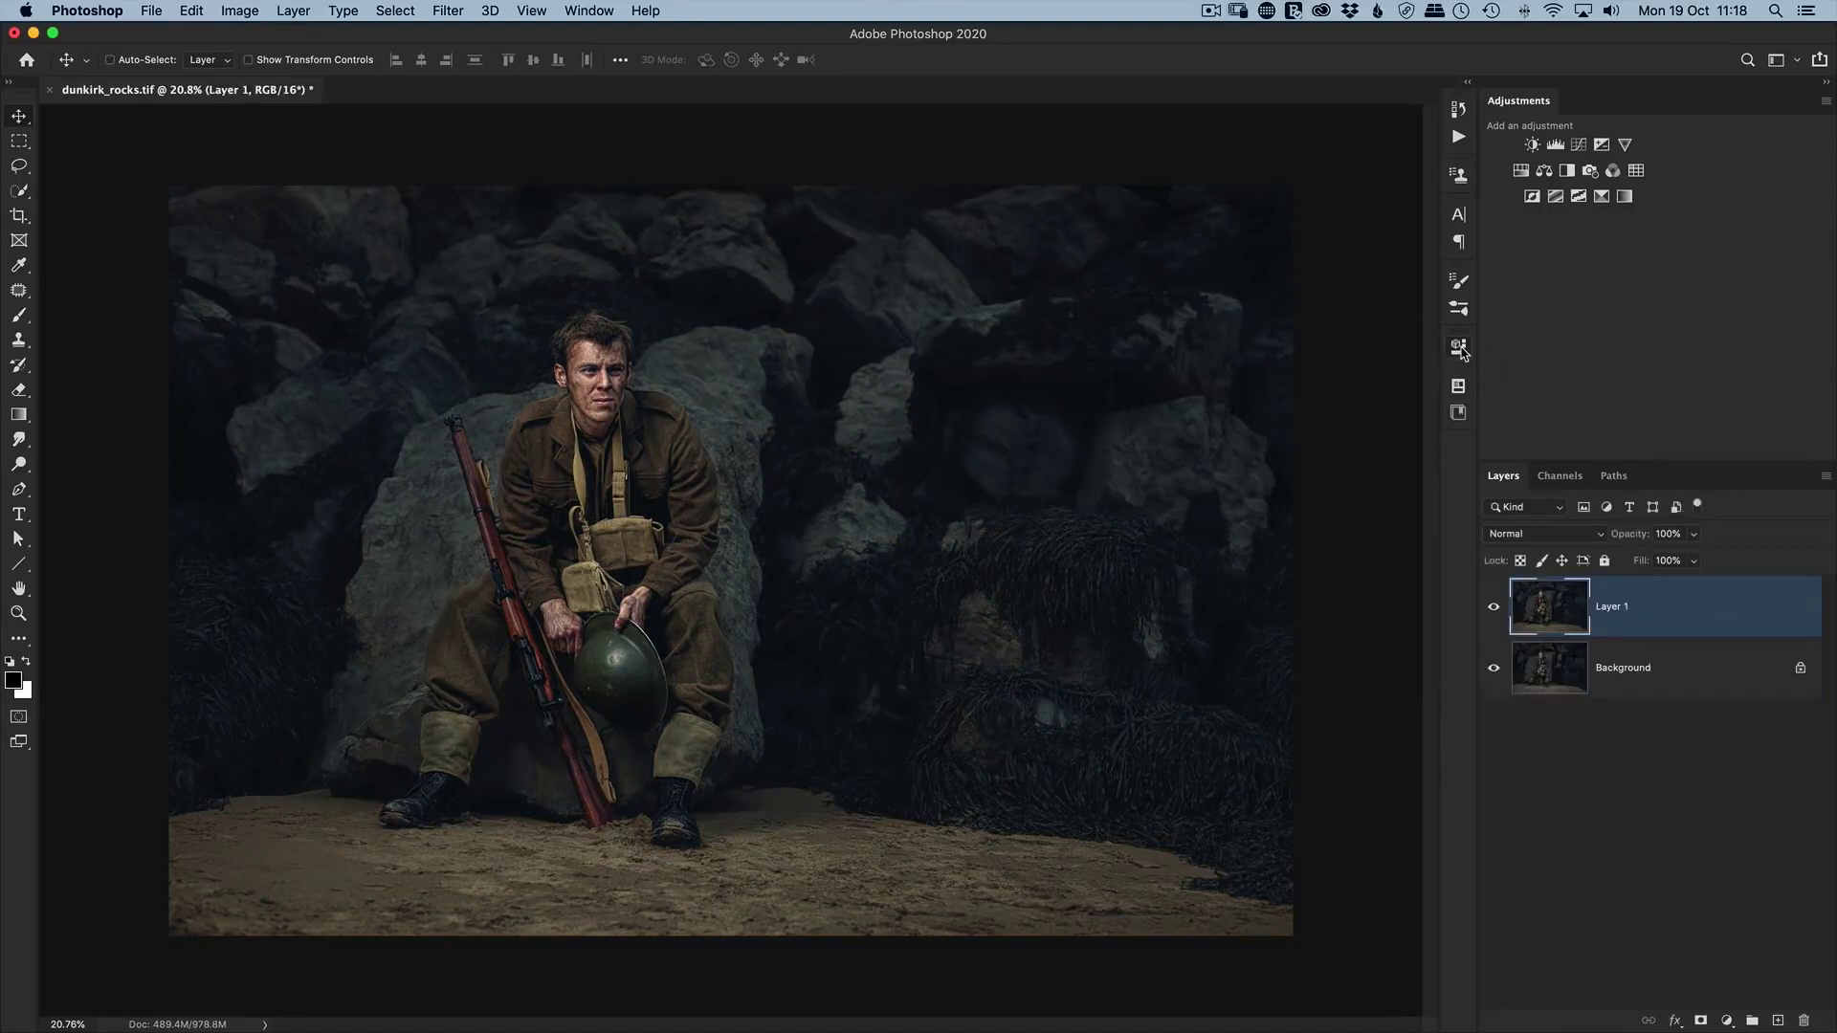
{"action": "left_click", "coordinate": [451, 13]}
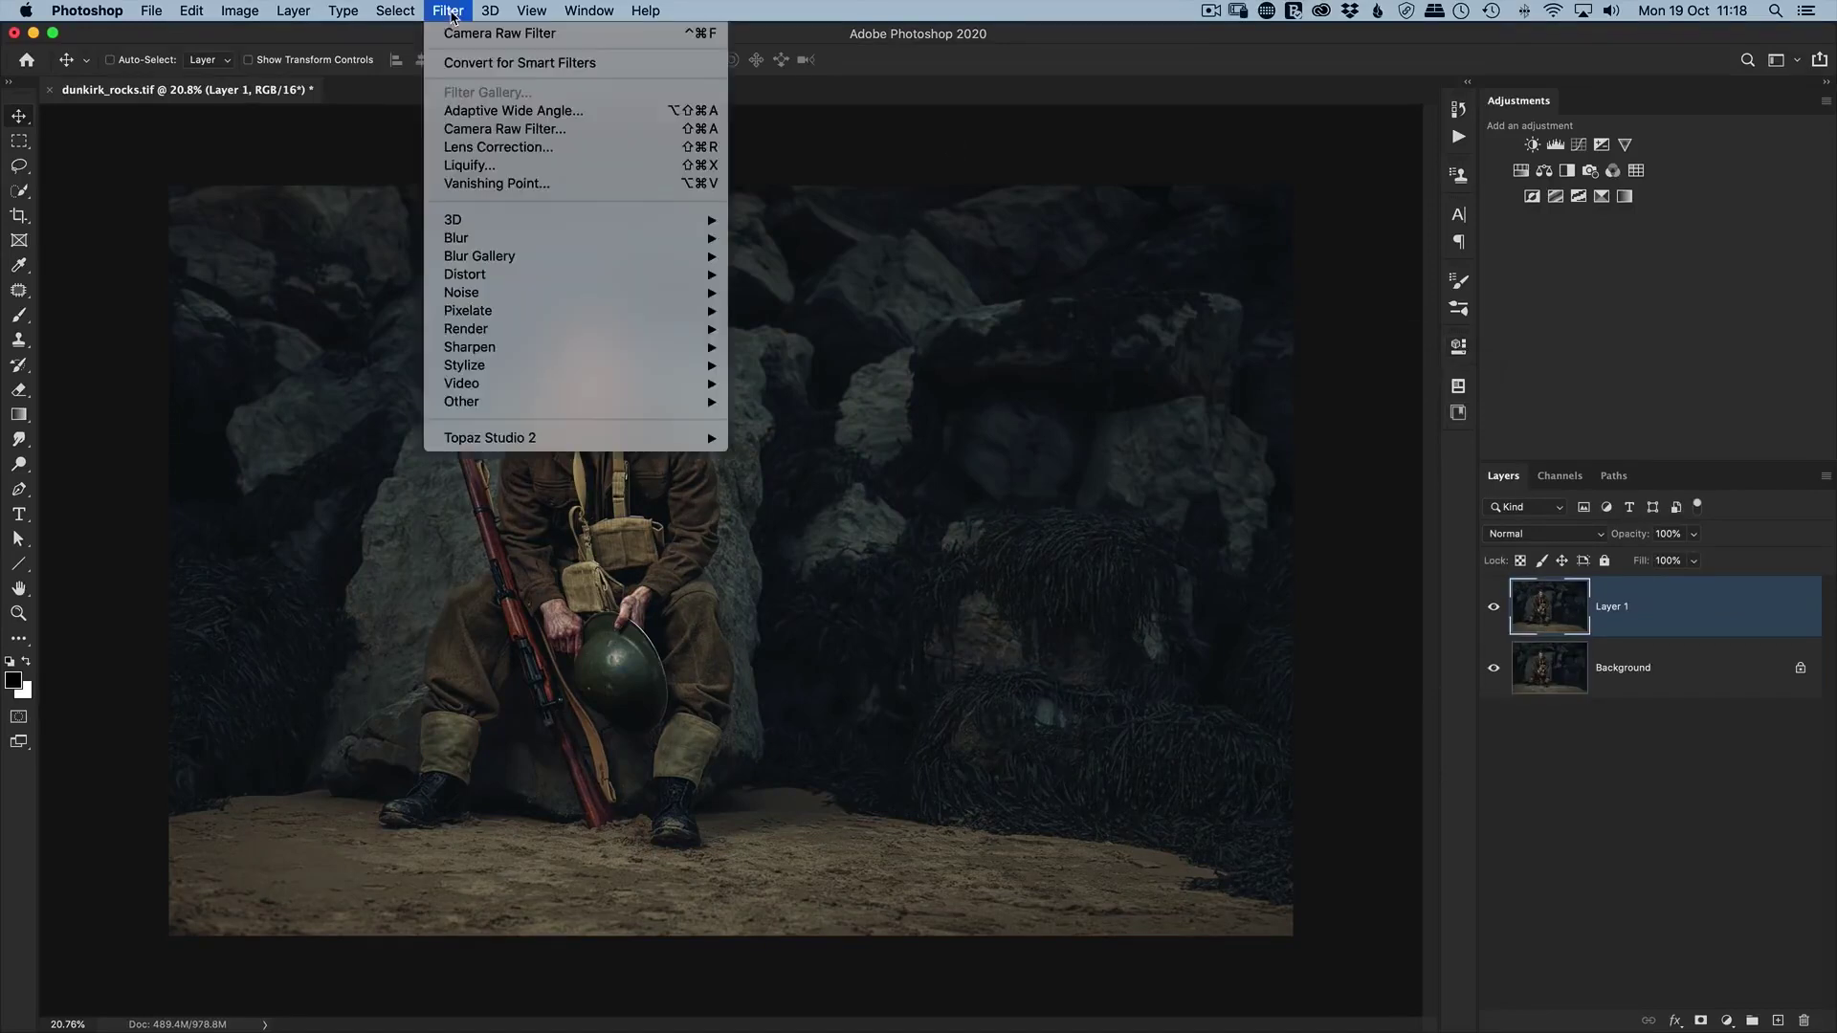
{"action": "left_click", "coordinate": [465, 129]}
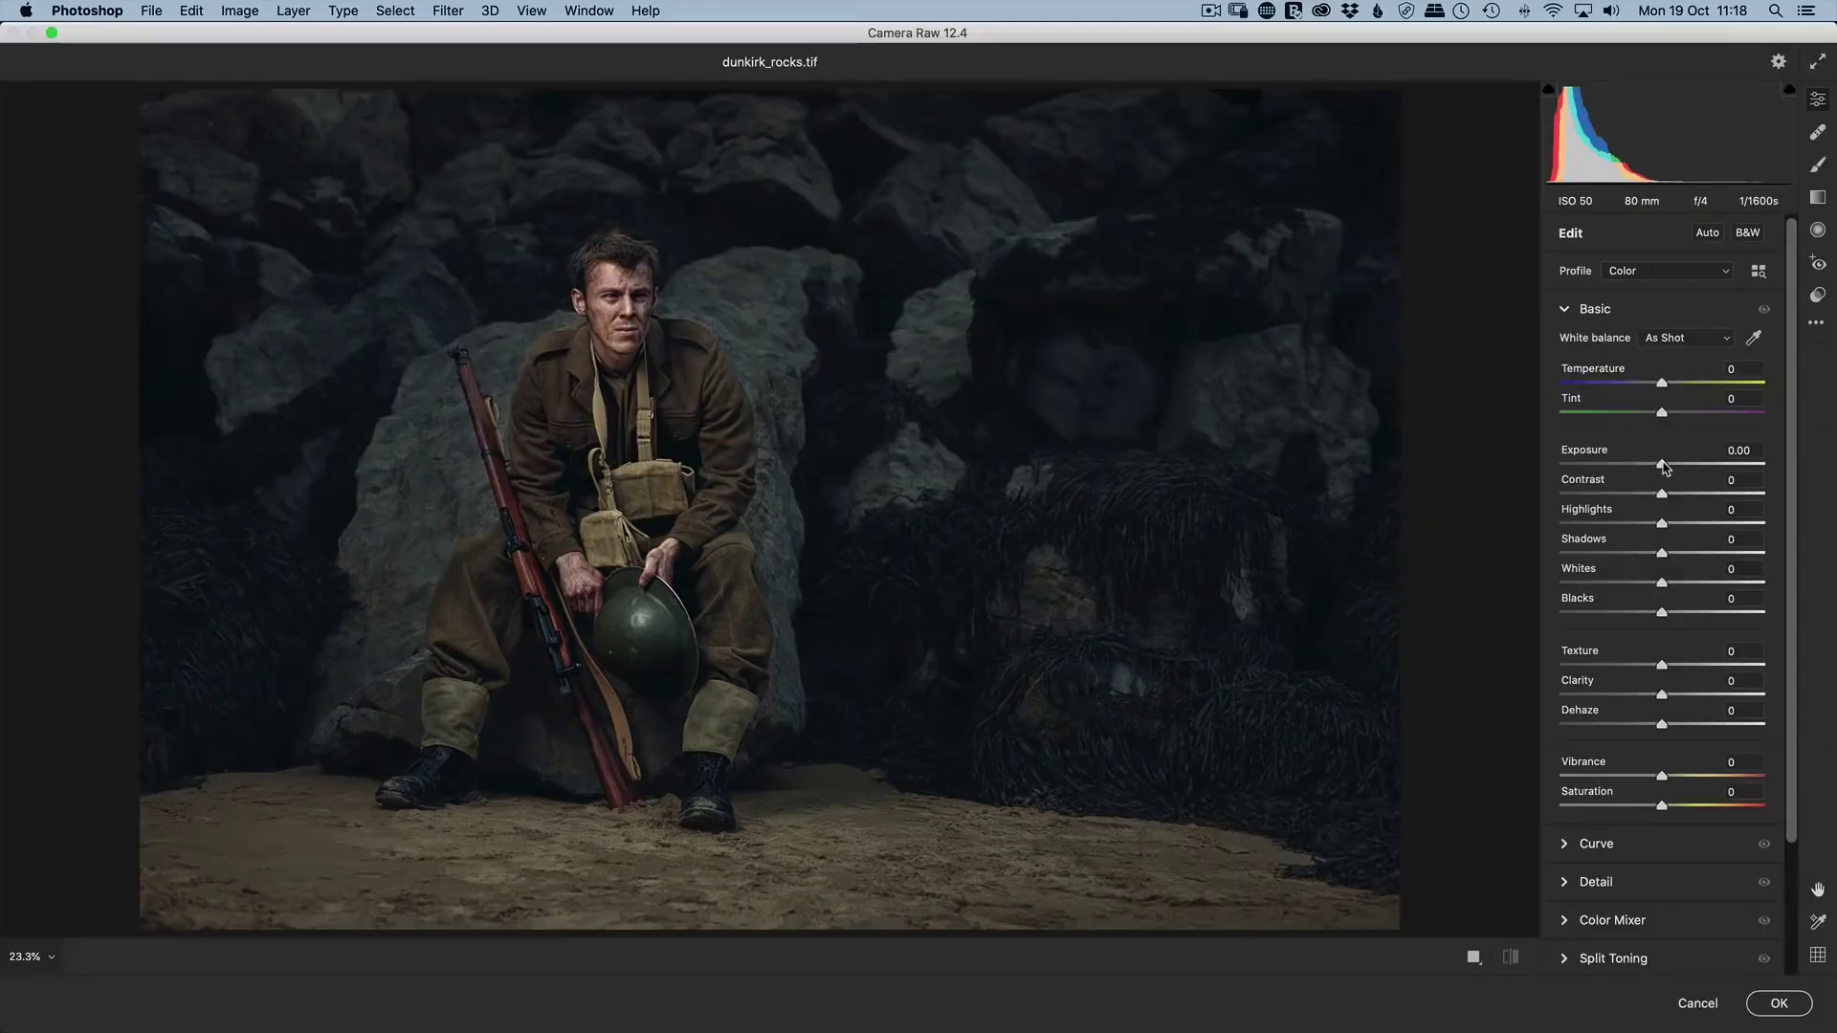
{"action": "left_click_drag", "start_coordinate": [1663, 465], "coordinate": [1638, 525]}
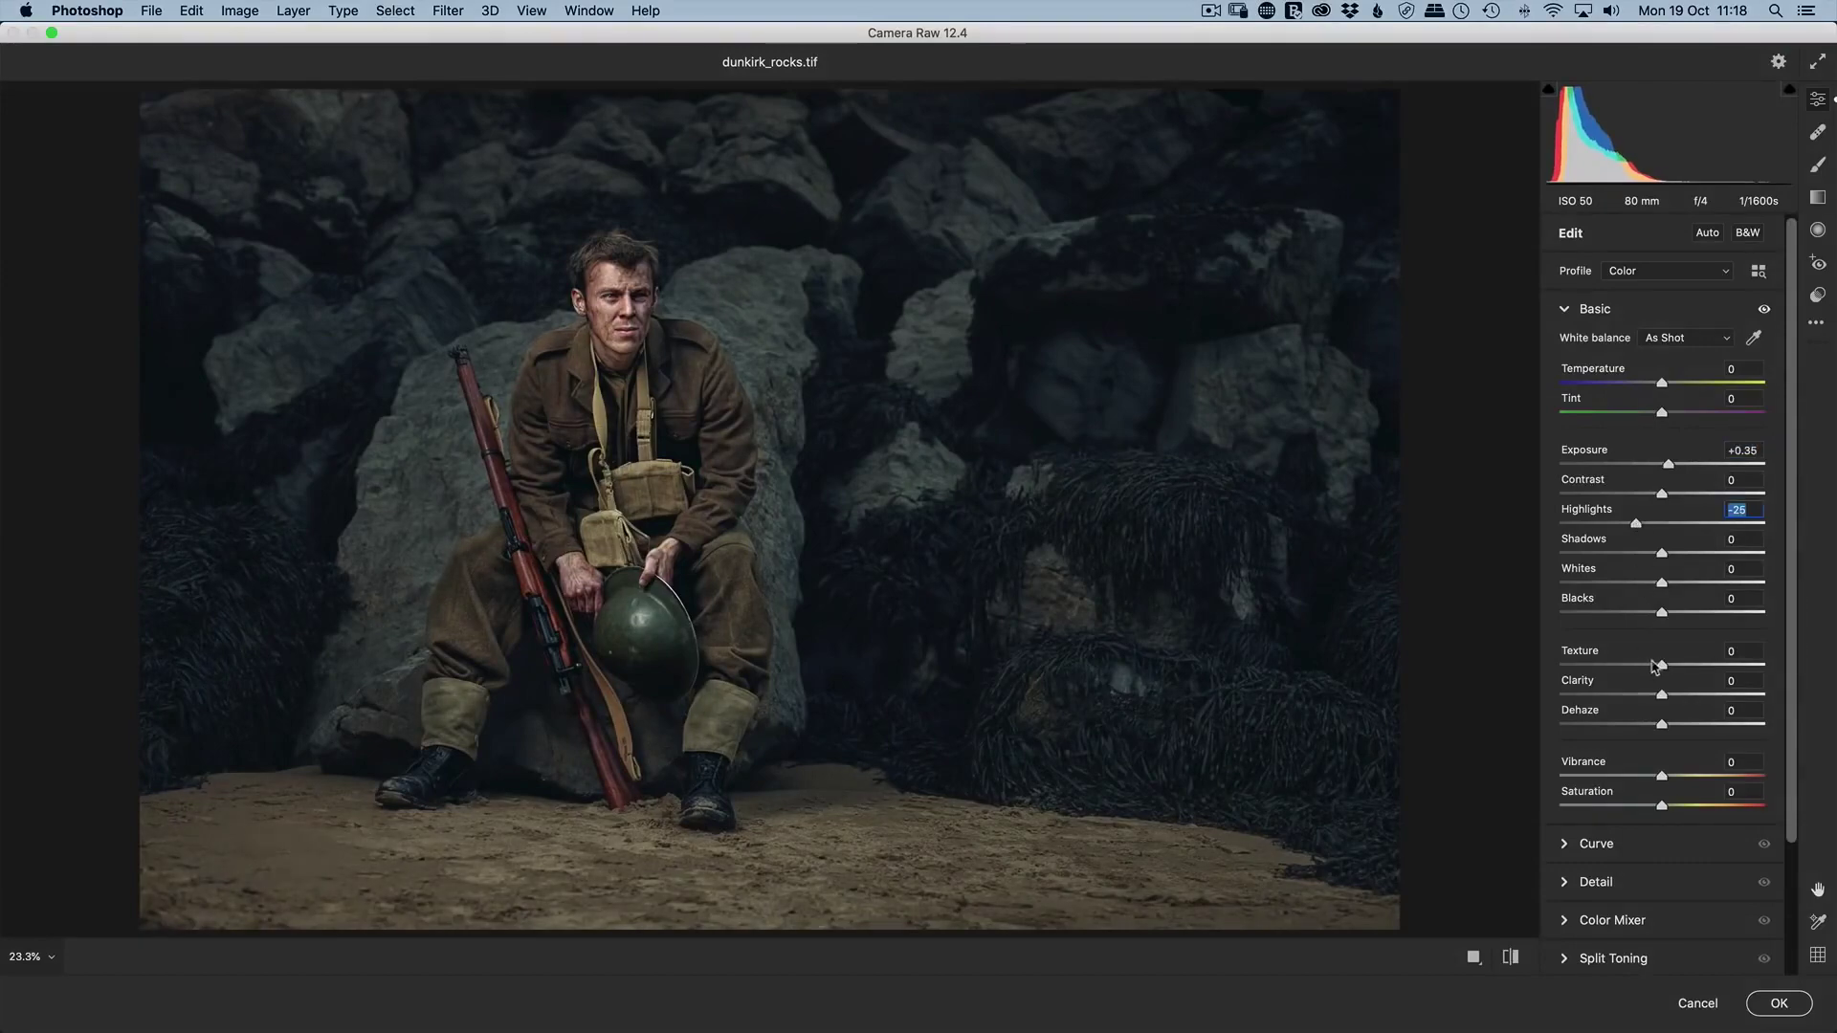
{"action": "left_click_drag", "start_coordinate": [1663, 667], "coordinate": [1675, 675]}
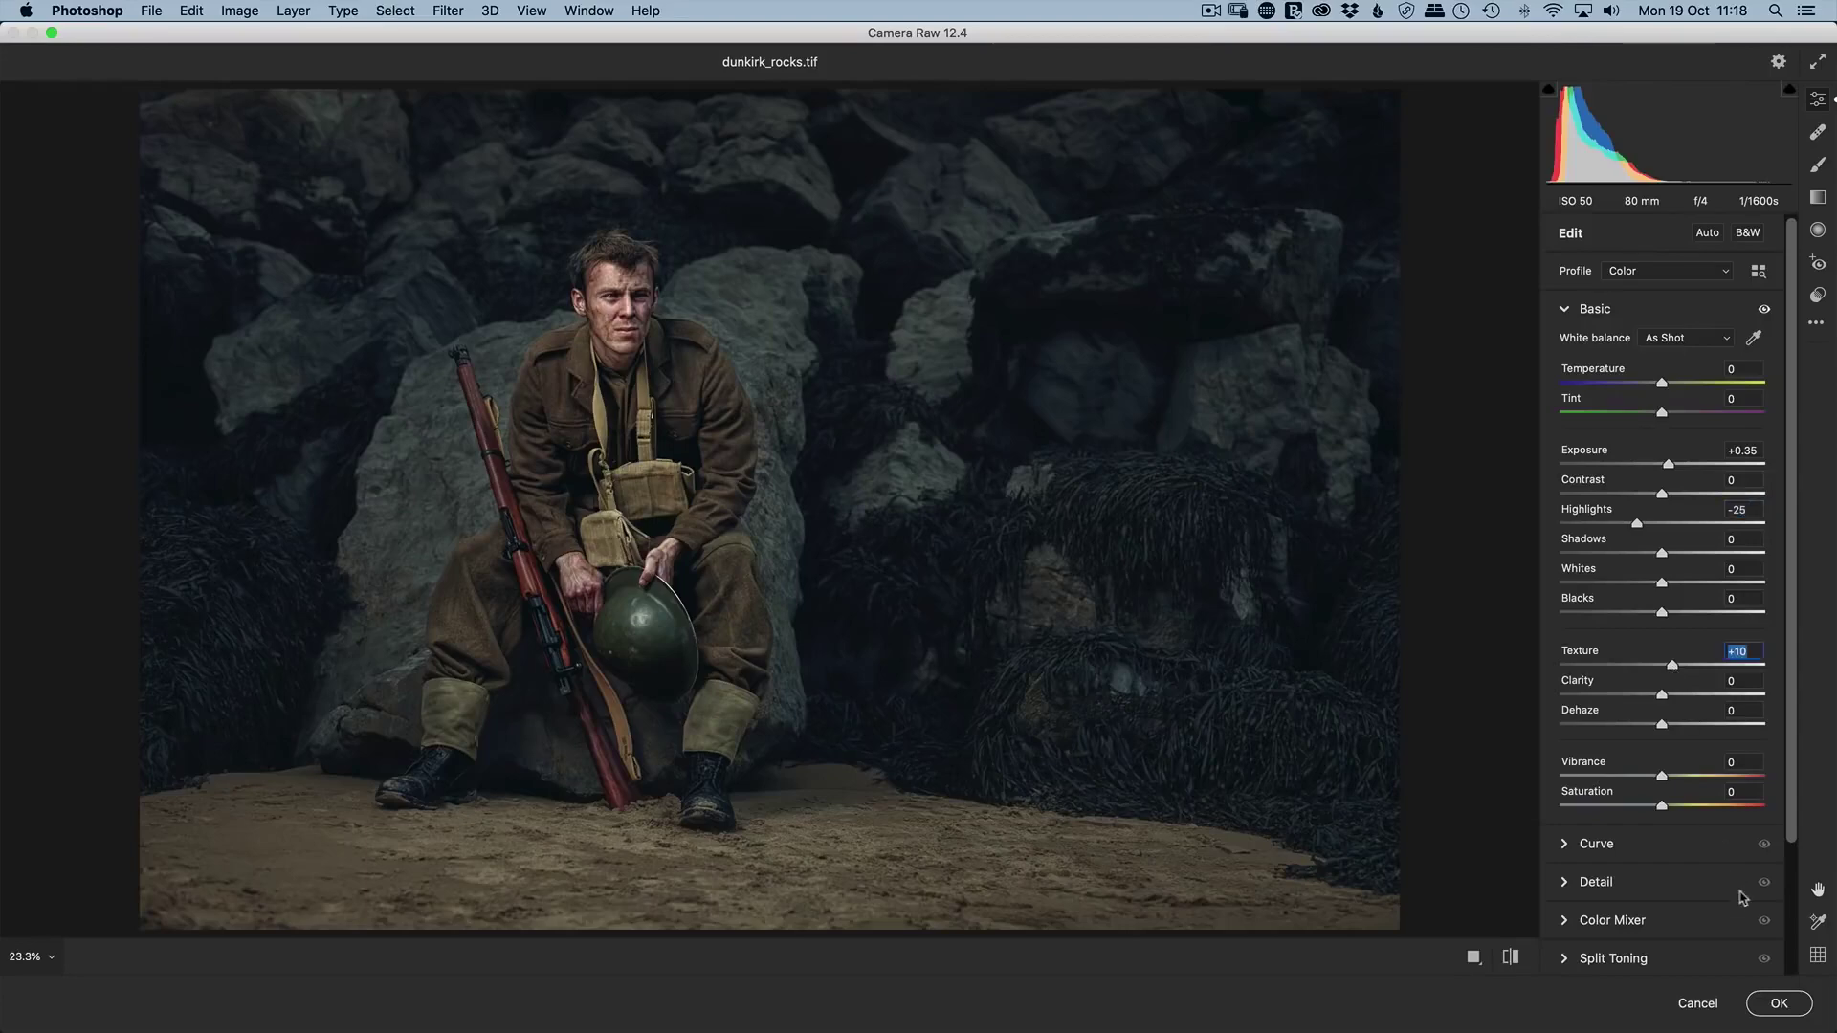
{"action": "left_click", "coordinate": [1778, 1004]}
Add an EdgyAmber.3DL Color Lookup layer at 20% opacity.
{"action": "left_click", "coordinate": [1640, 172]}
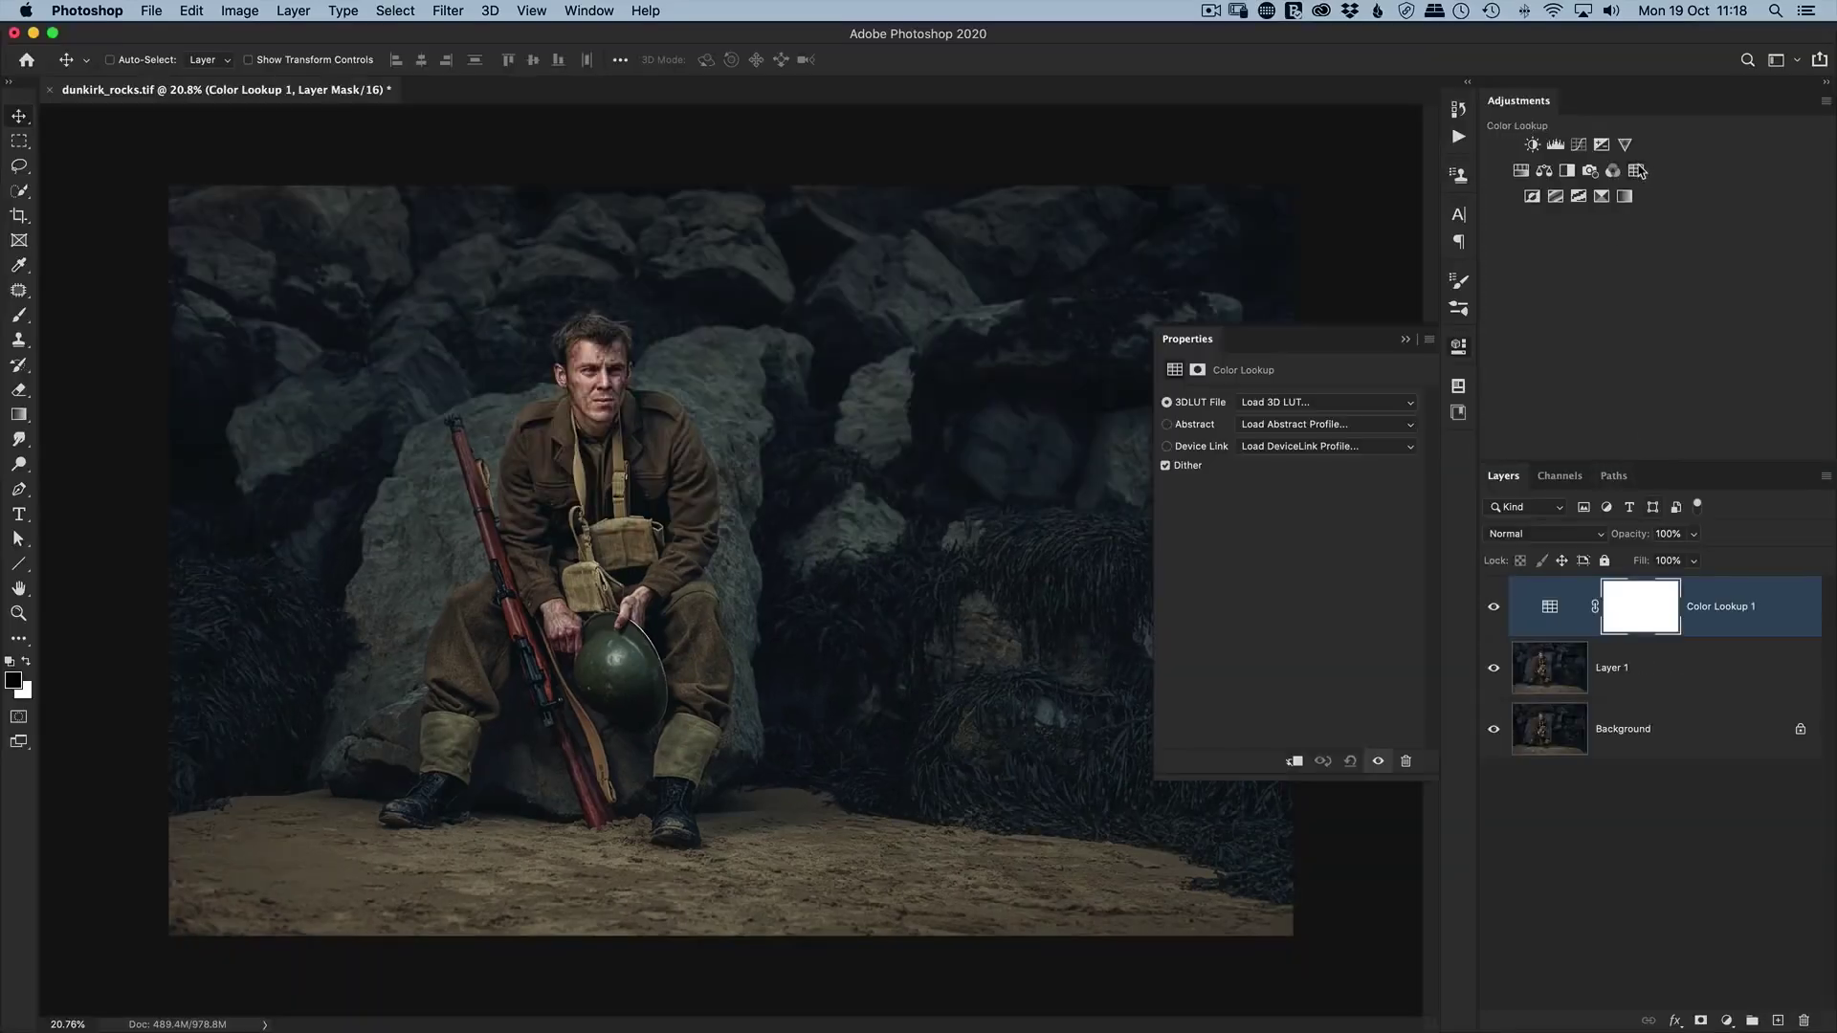
{"action": "left_click", "coordinate": [1324, 404]}
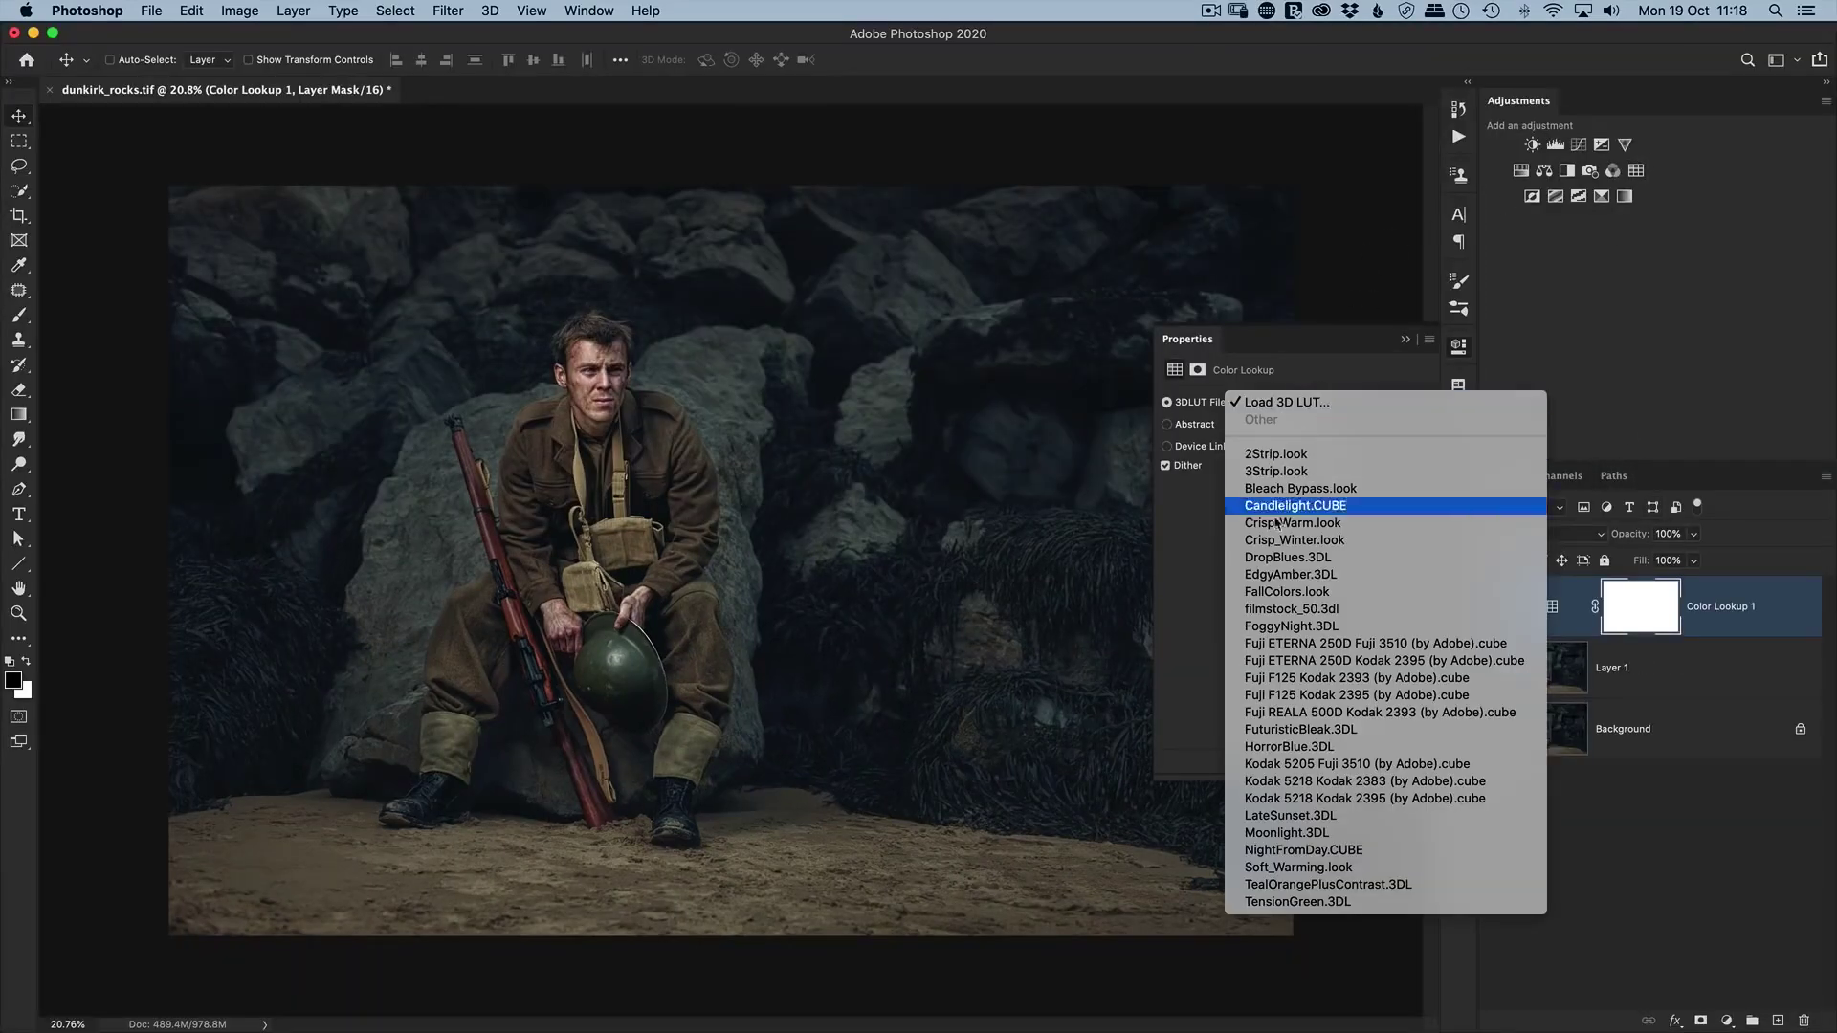
{"action": "left_click", "coordinate": [1321, 574]}
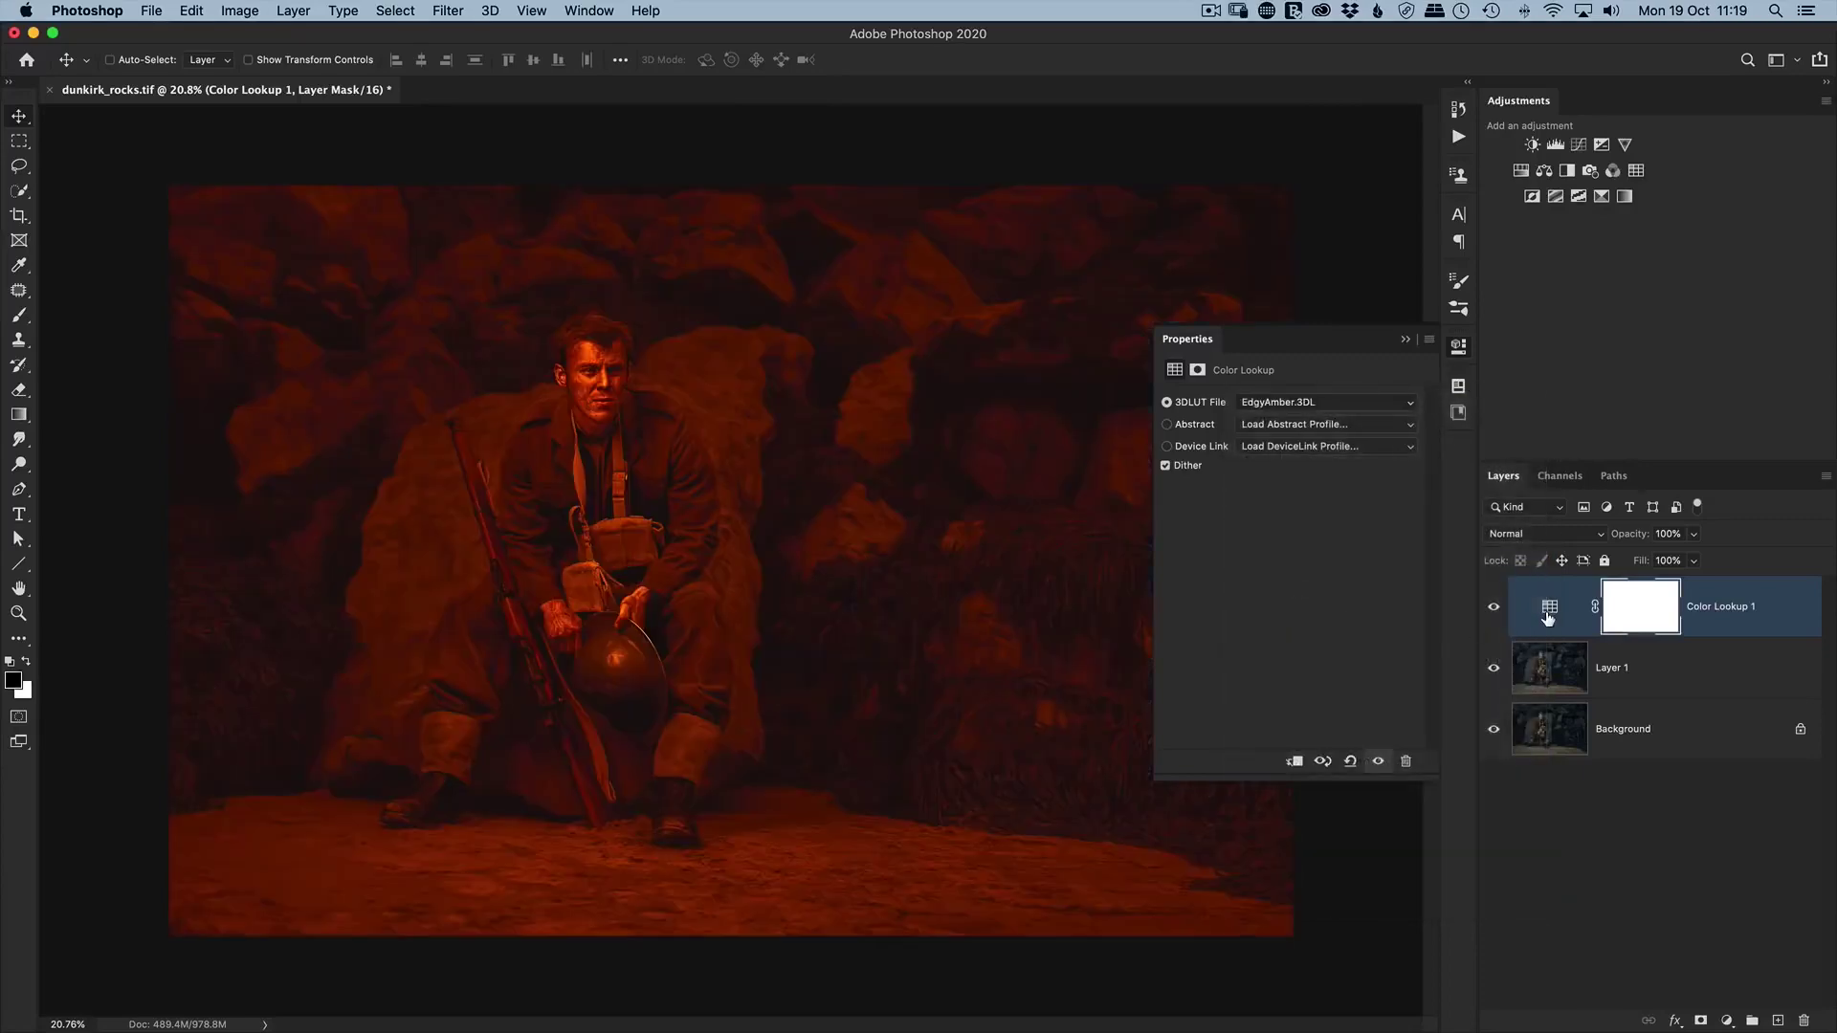
{"action": "left_click", "coordinate": [1549, 615]}
{"action": "key", "text": "2"}
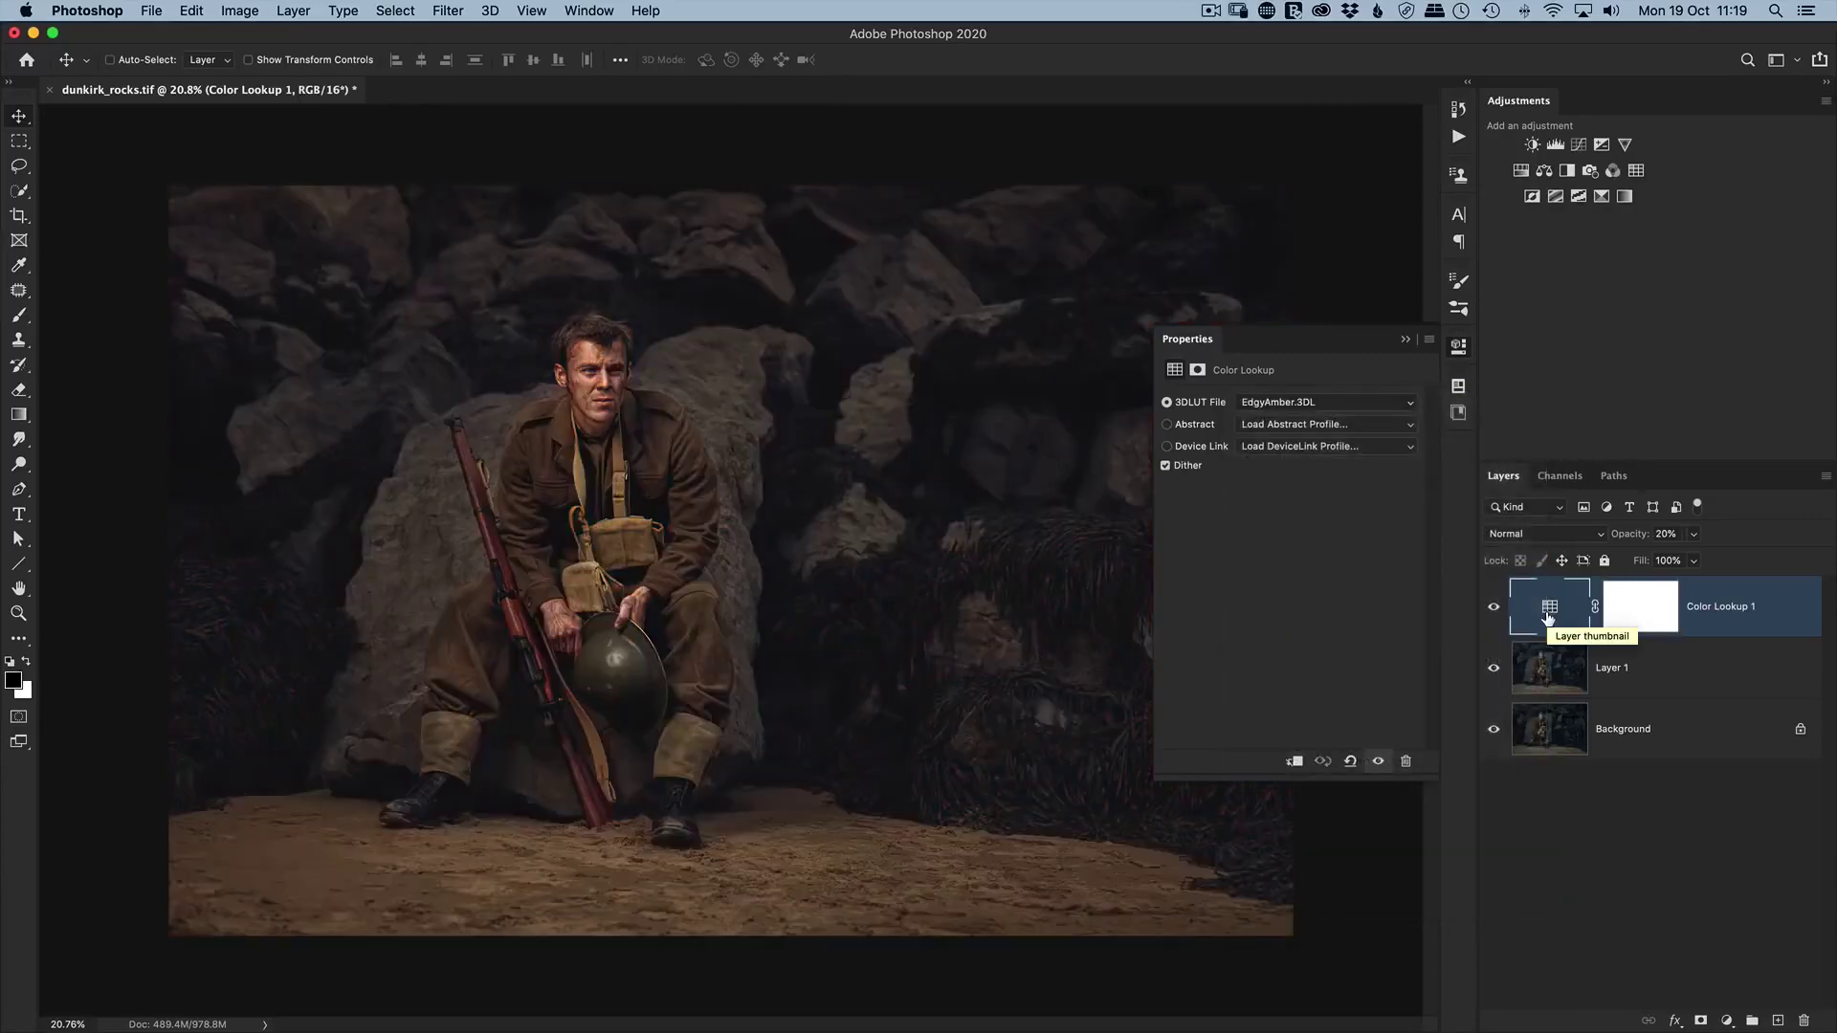
Save the graded image as TIFF, replacing dunkirk_rocks.tif.
{"action": "left_click", "coordinate": [151, 12]}
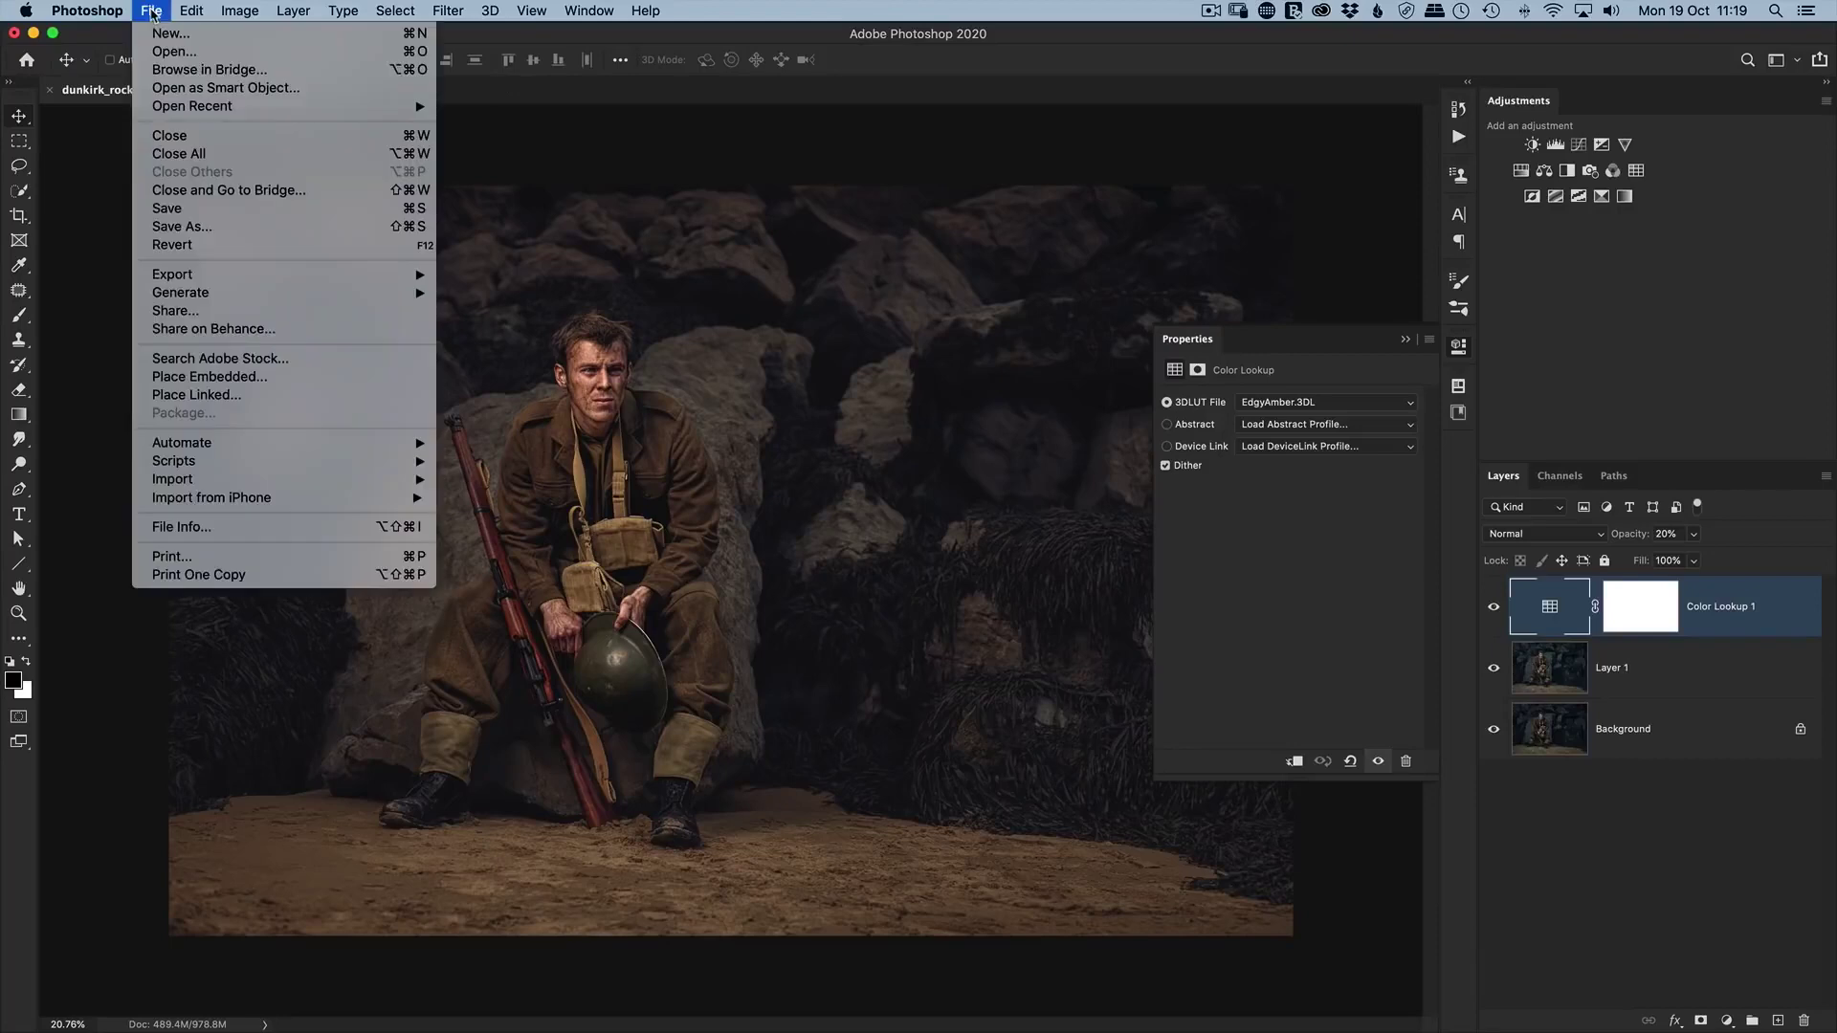
{"action": "left_click", "coordinate": [197, 227]}
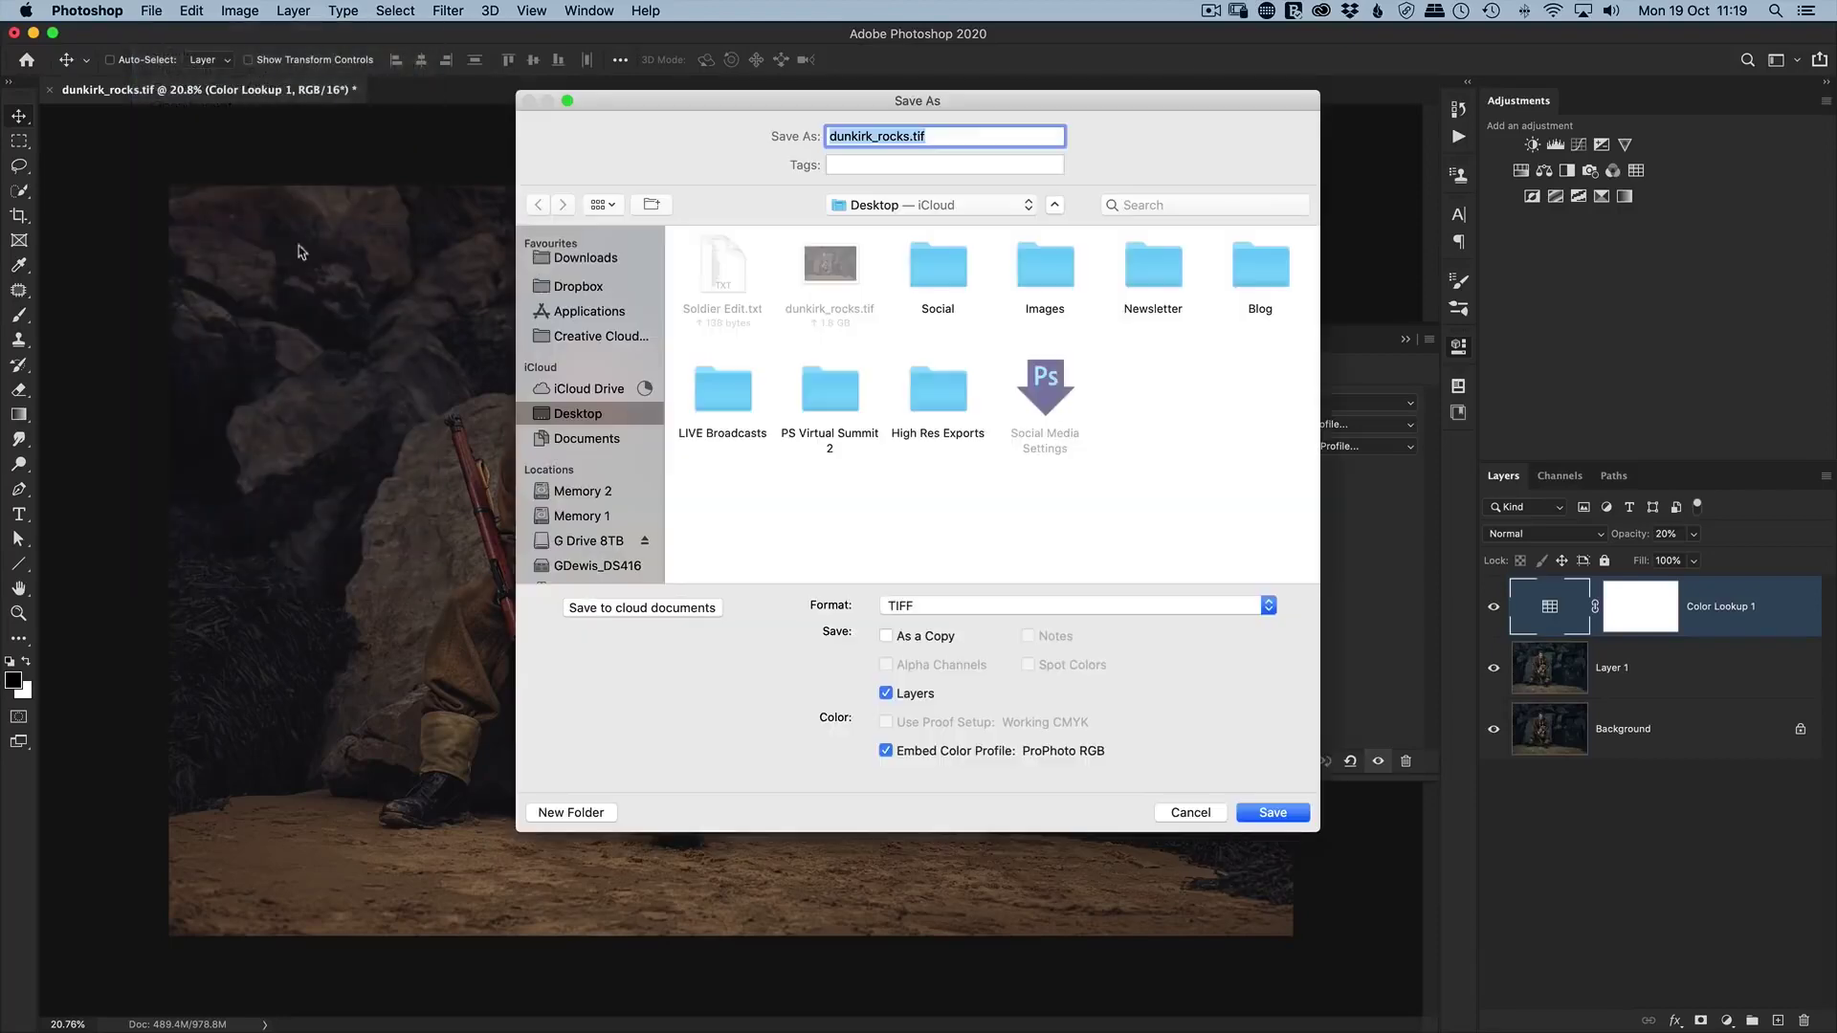
{"action": "left_click", "coordinate": [1273, 813]}
{"action": "left_click", "coordinate": [1072, 224]}
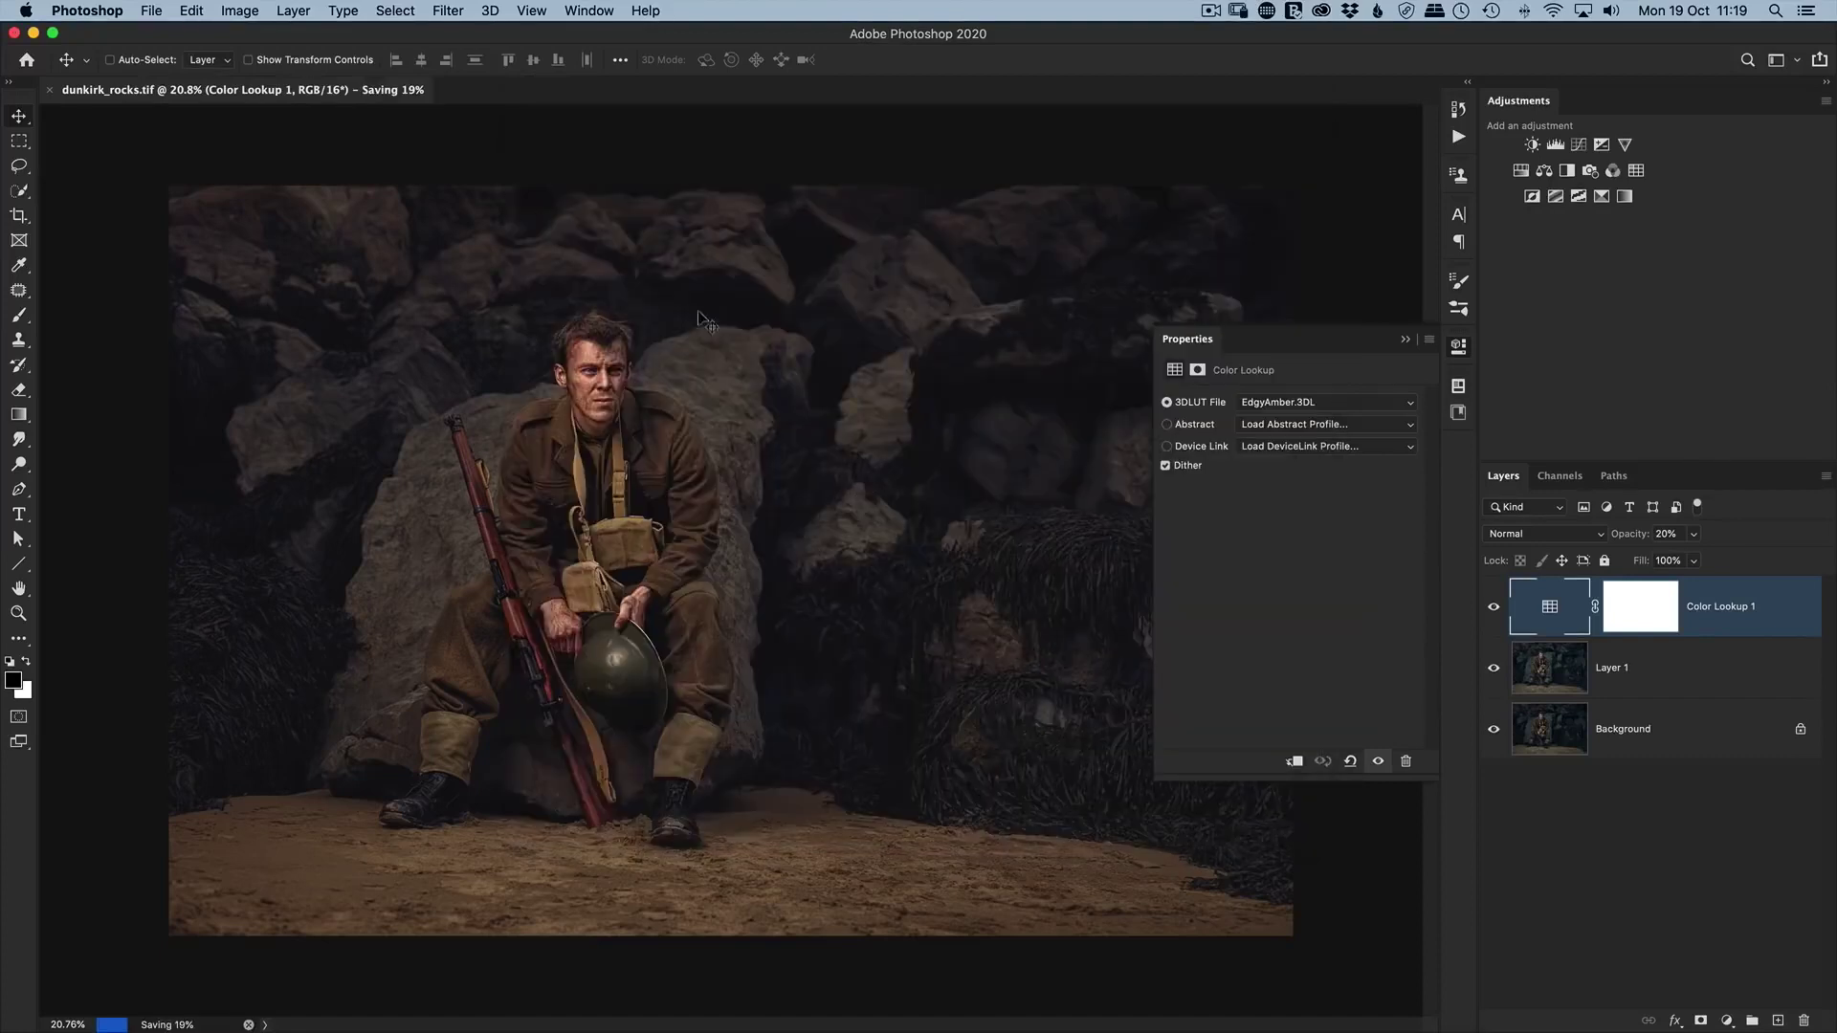
Open Soldier Edit.txt and enlarge its window to show more log lines.
{"action": "key", "text": "super+Tab"}
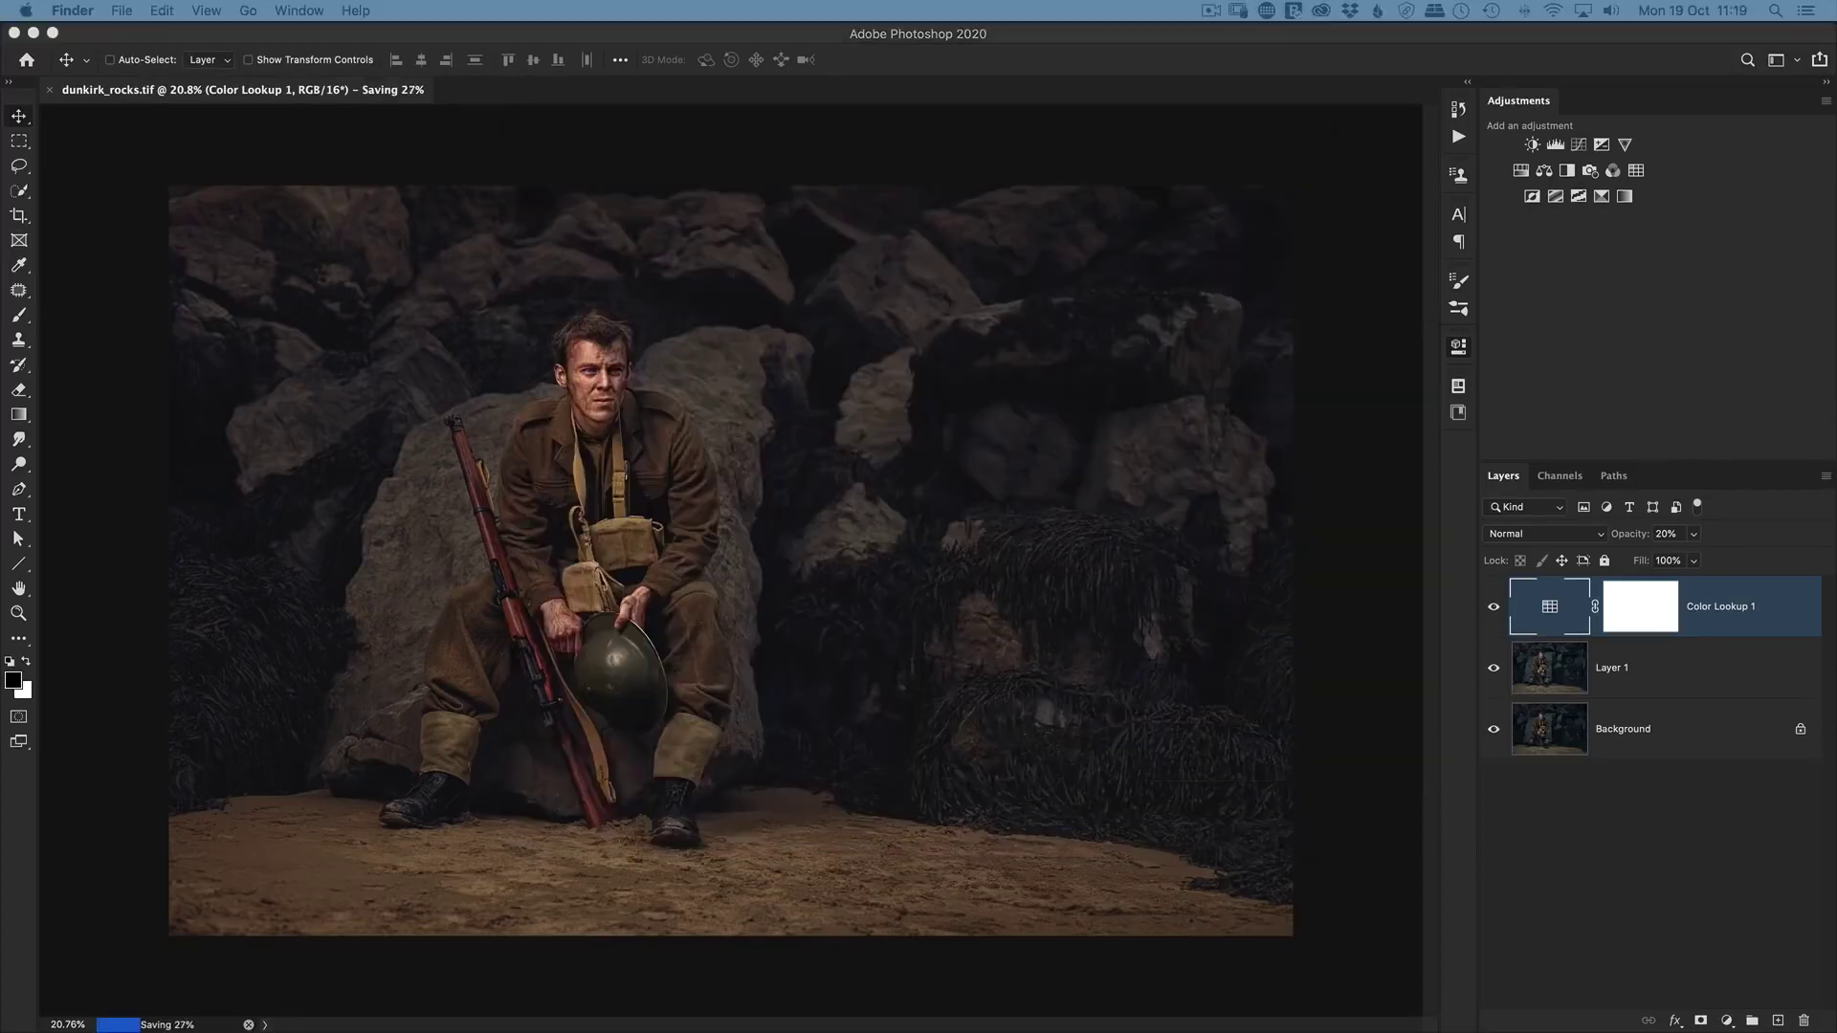
{"action": "key", "text": "space"}
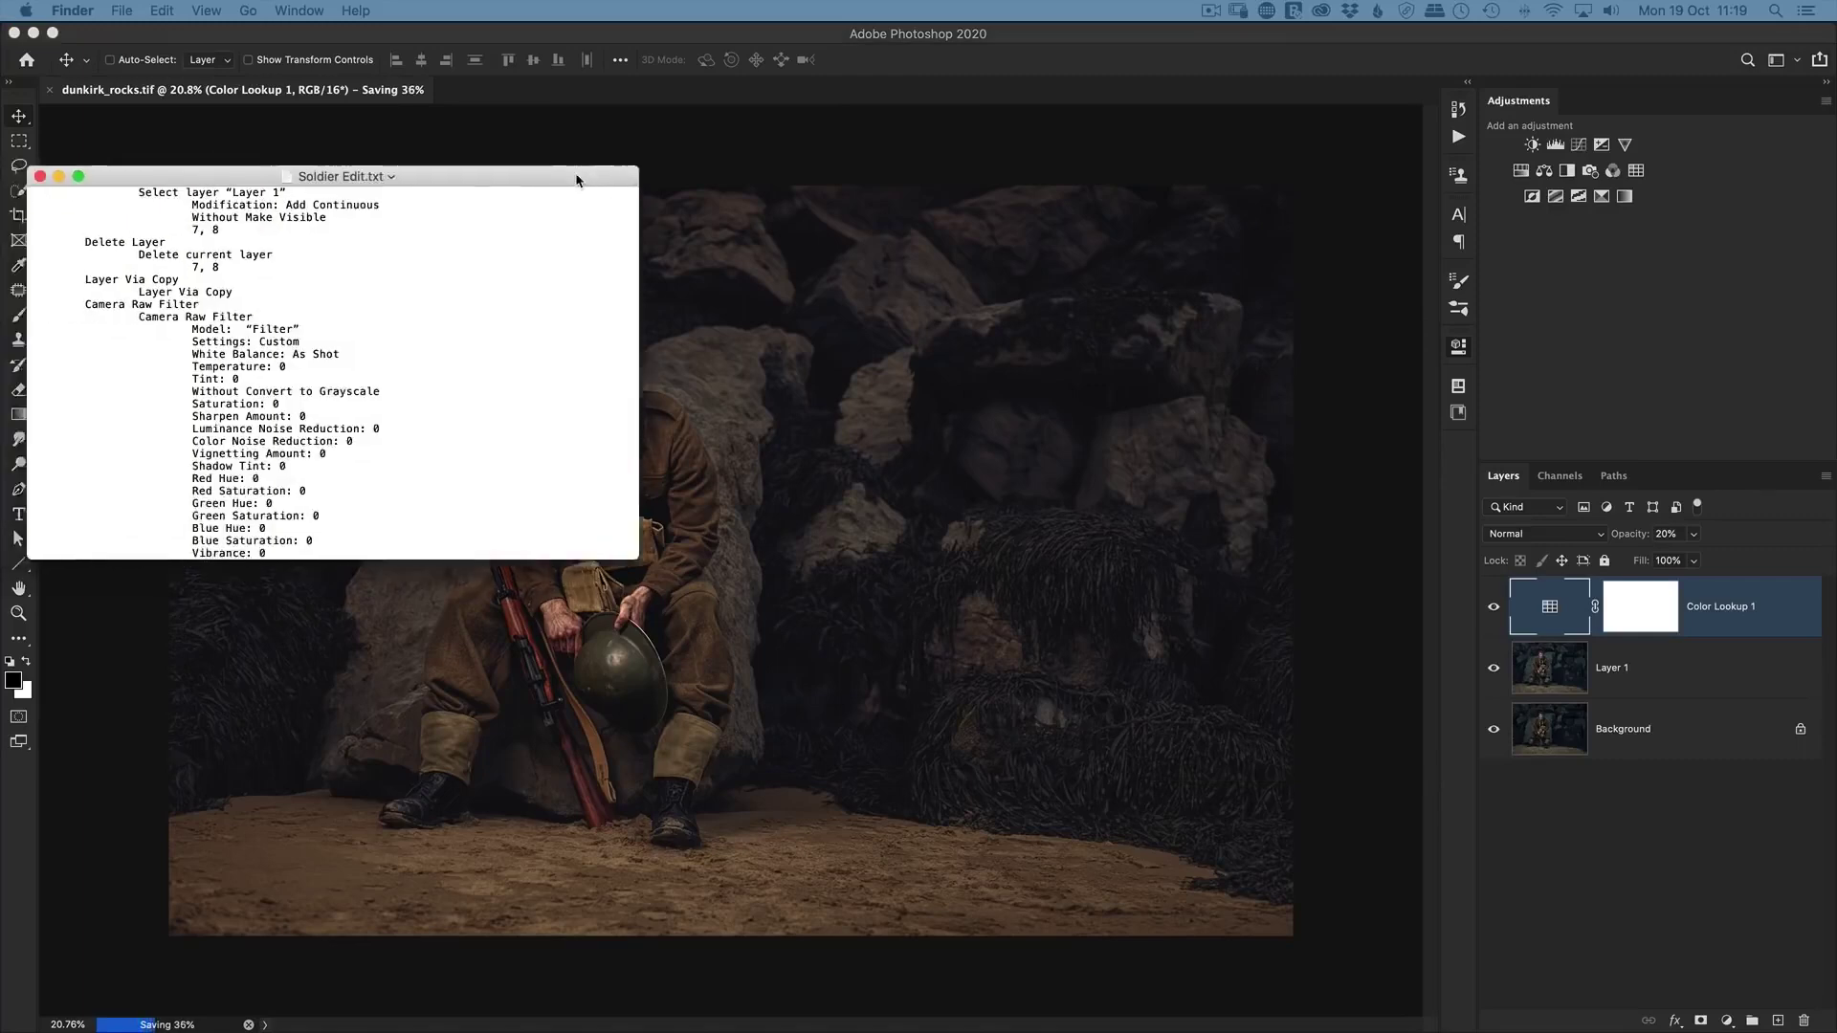
{"action": "left_click_drag", "start_coordinate": [521, 172], "coordinate": [880, 163]}
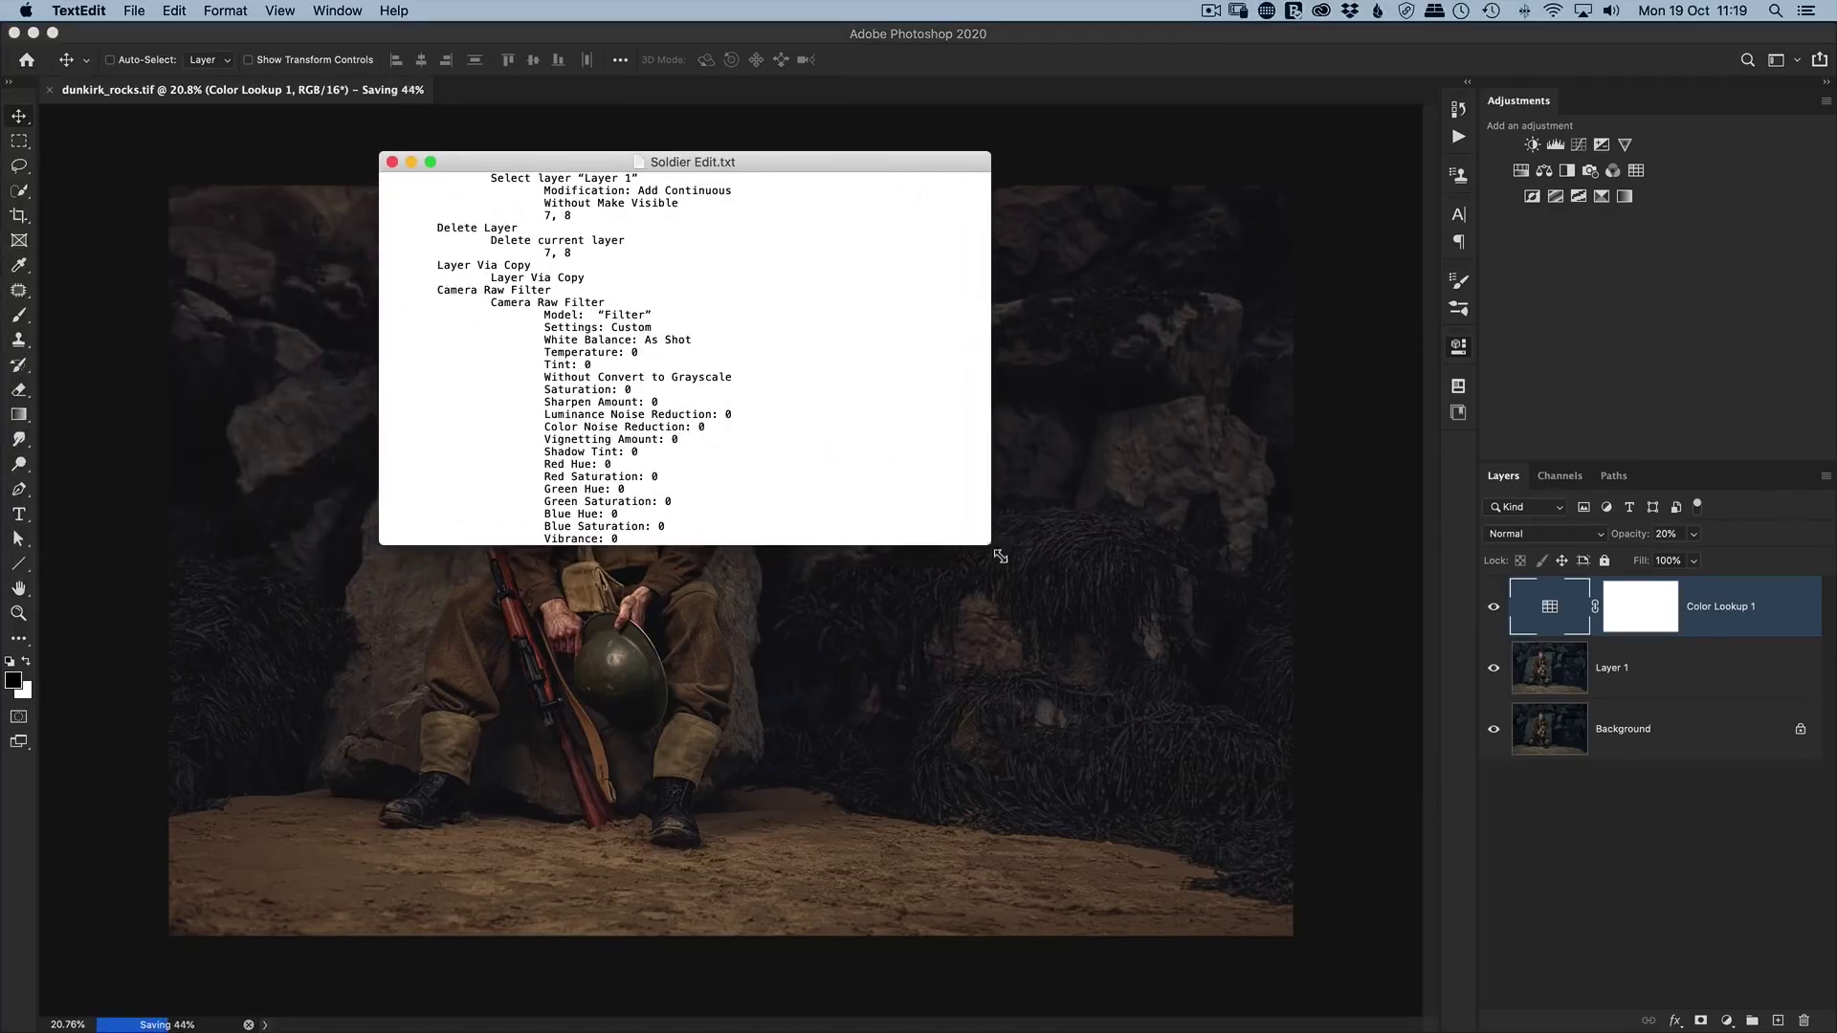
{"action": "left_click_drag", "start_coordinate": [991, 546], "coordinate": [1076, 840]}
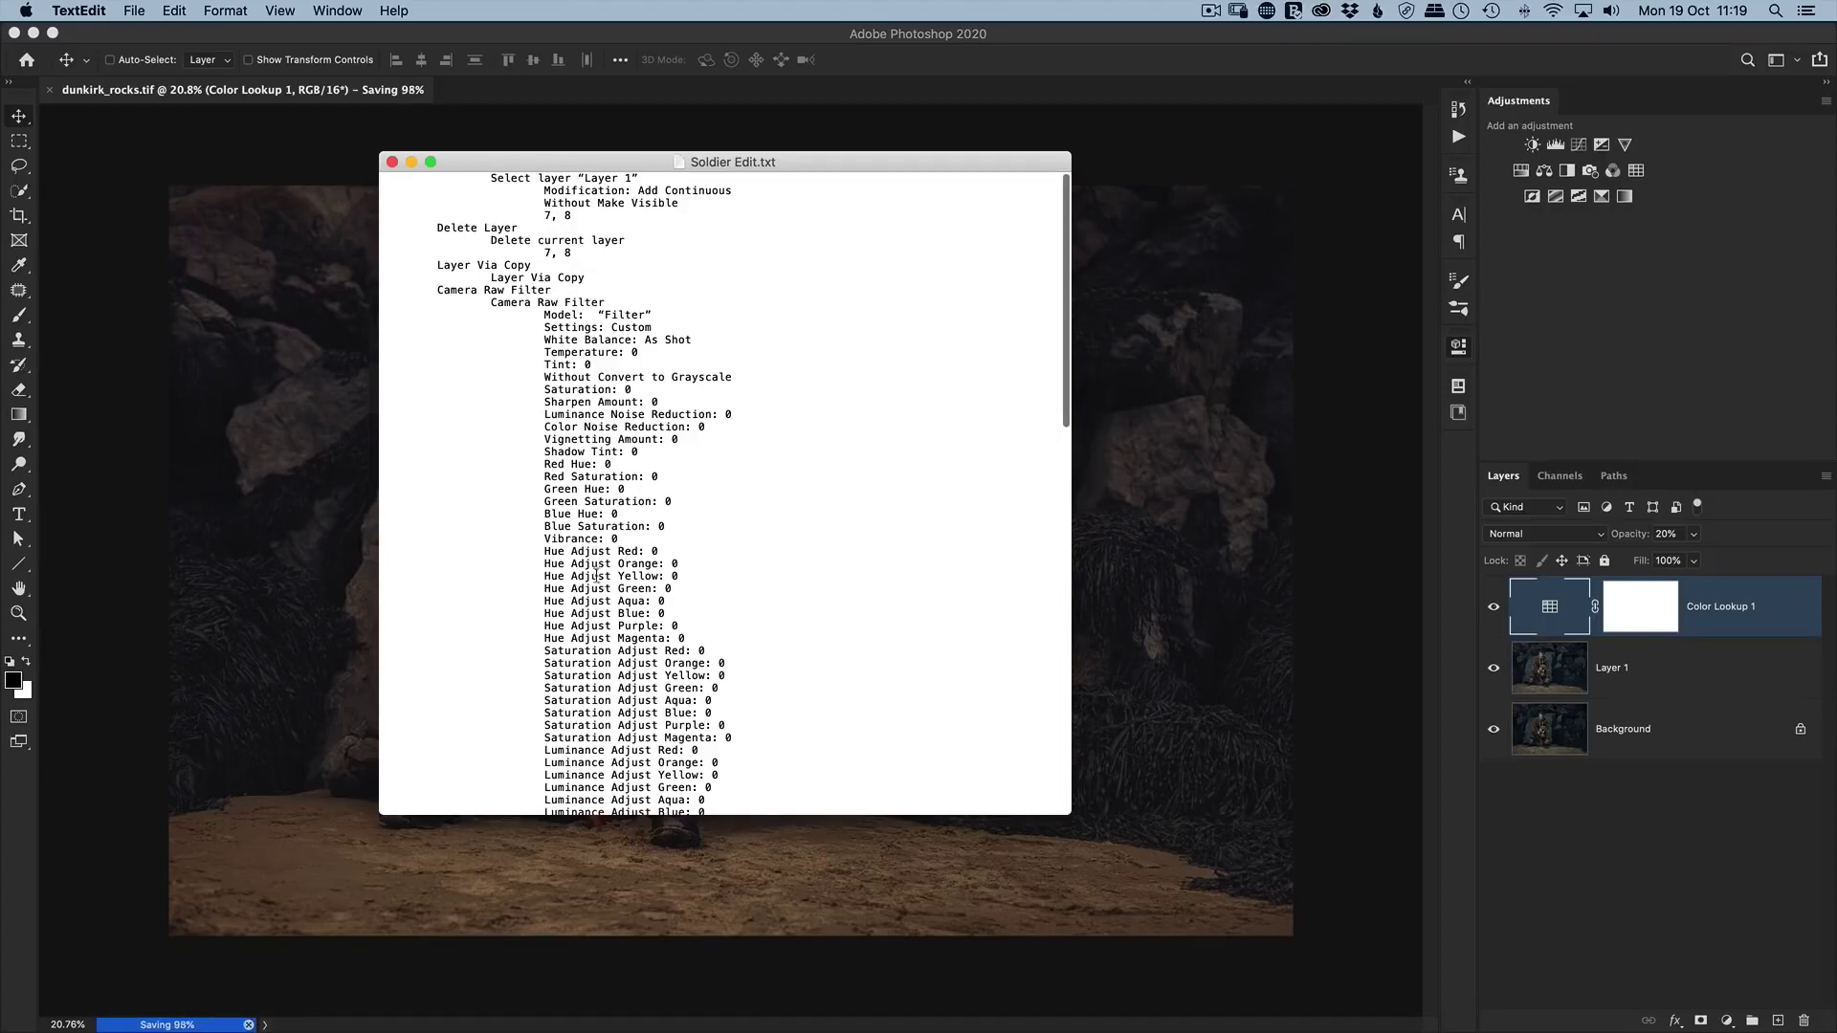
Scroll through the log entries and highlight the logged EdgyAmber LUT name.
{"action": "scroll", "coordinate": [607, 622], "scroll_direction": "down", "scroll_amount": 10}
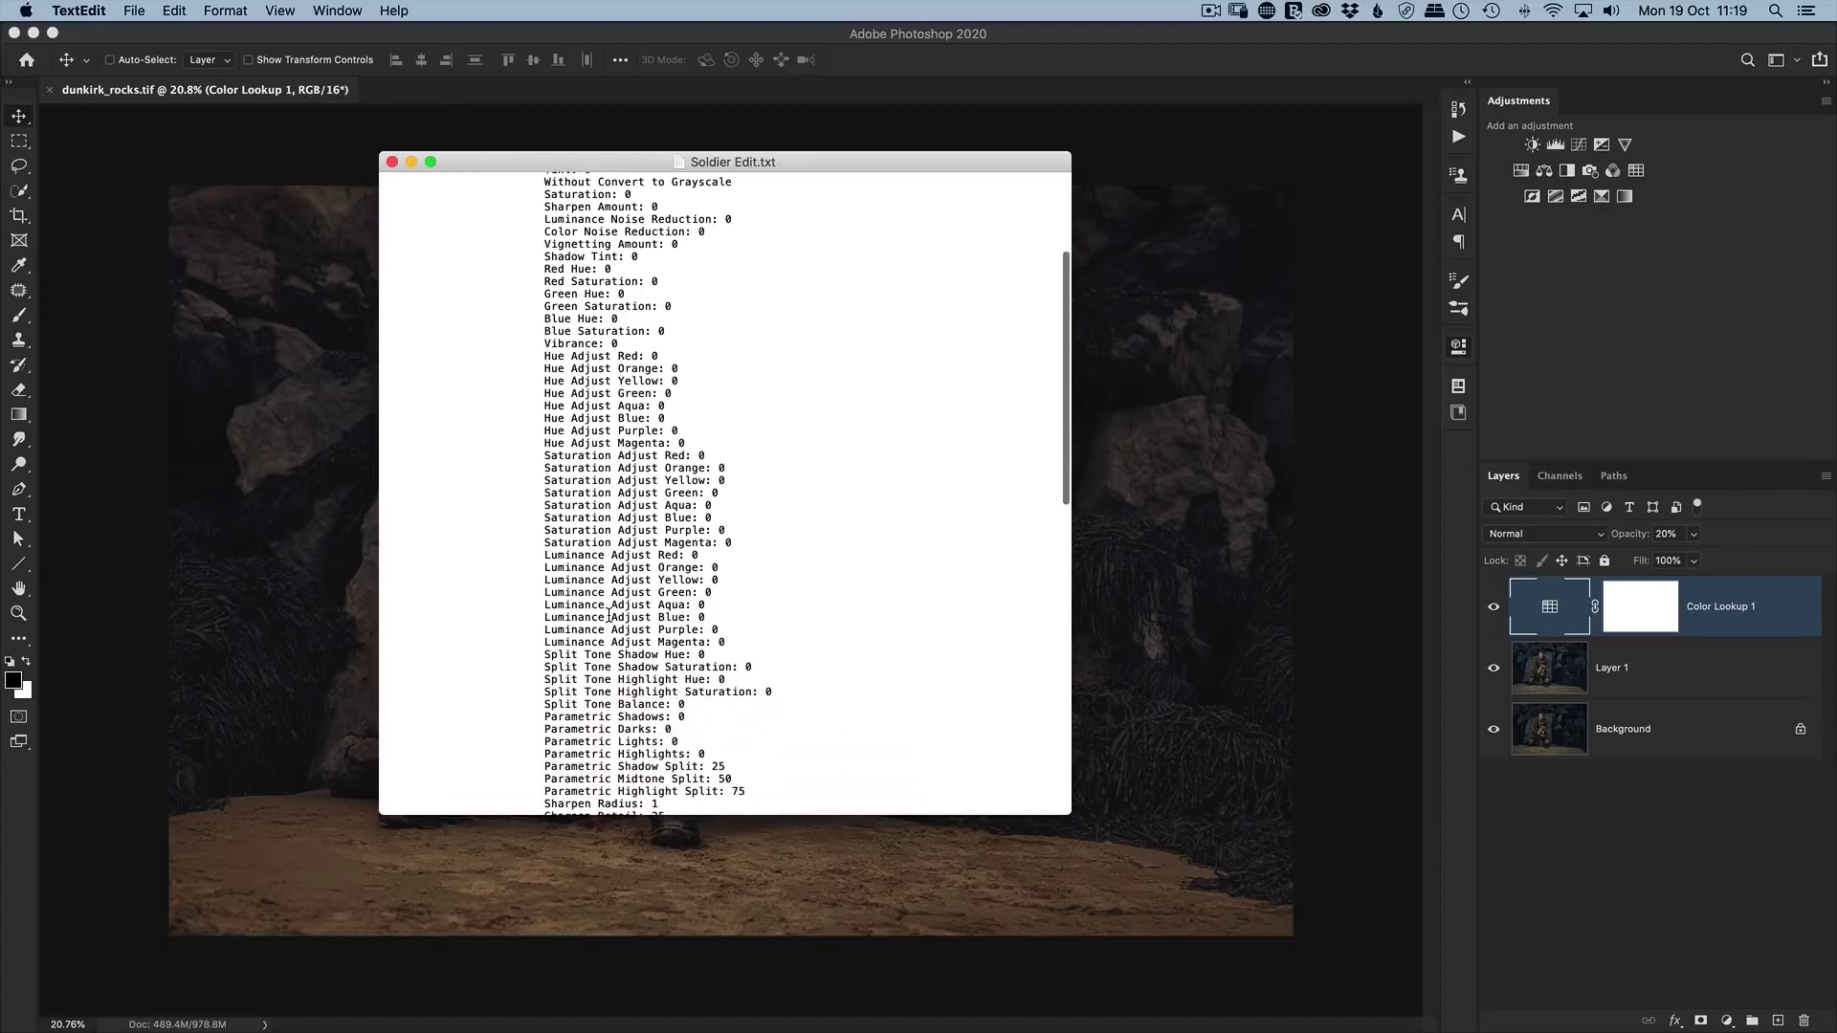
{"action": "scroll", "coordinate": [610, 615], "scroll_direction": "down", "scroll_amount": 5}
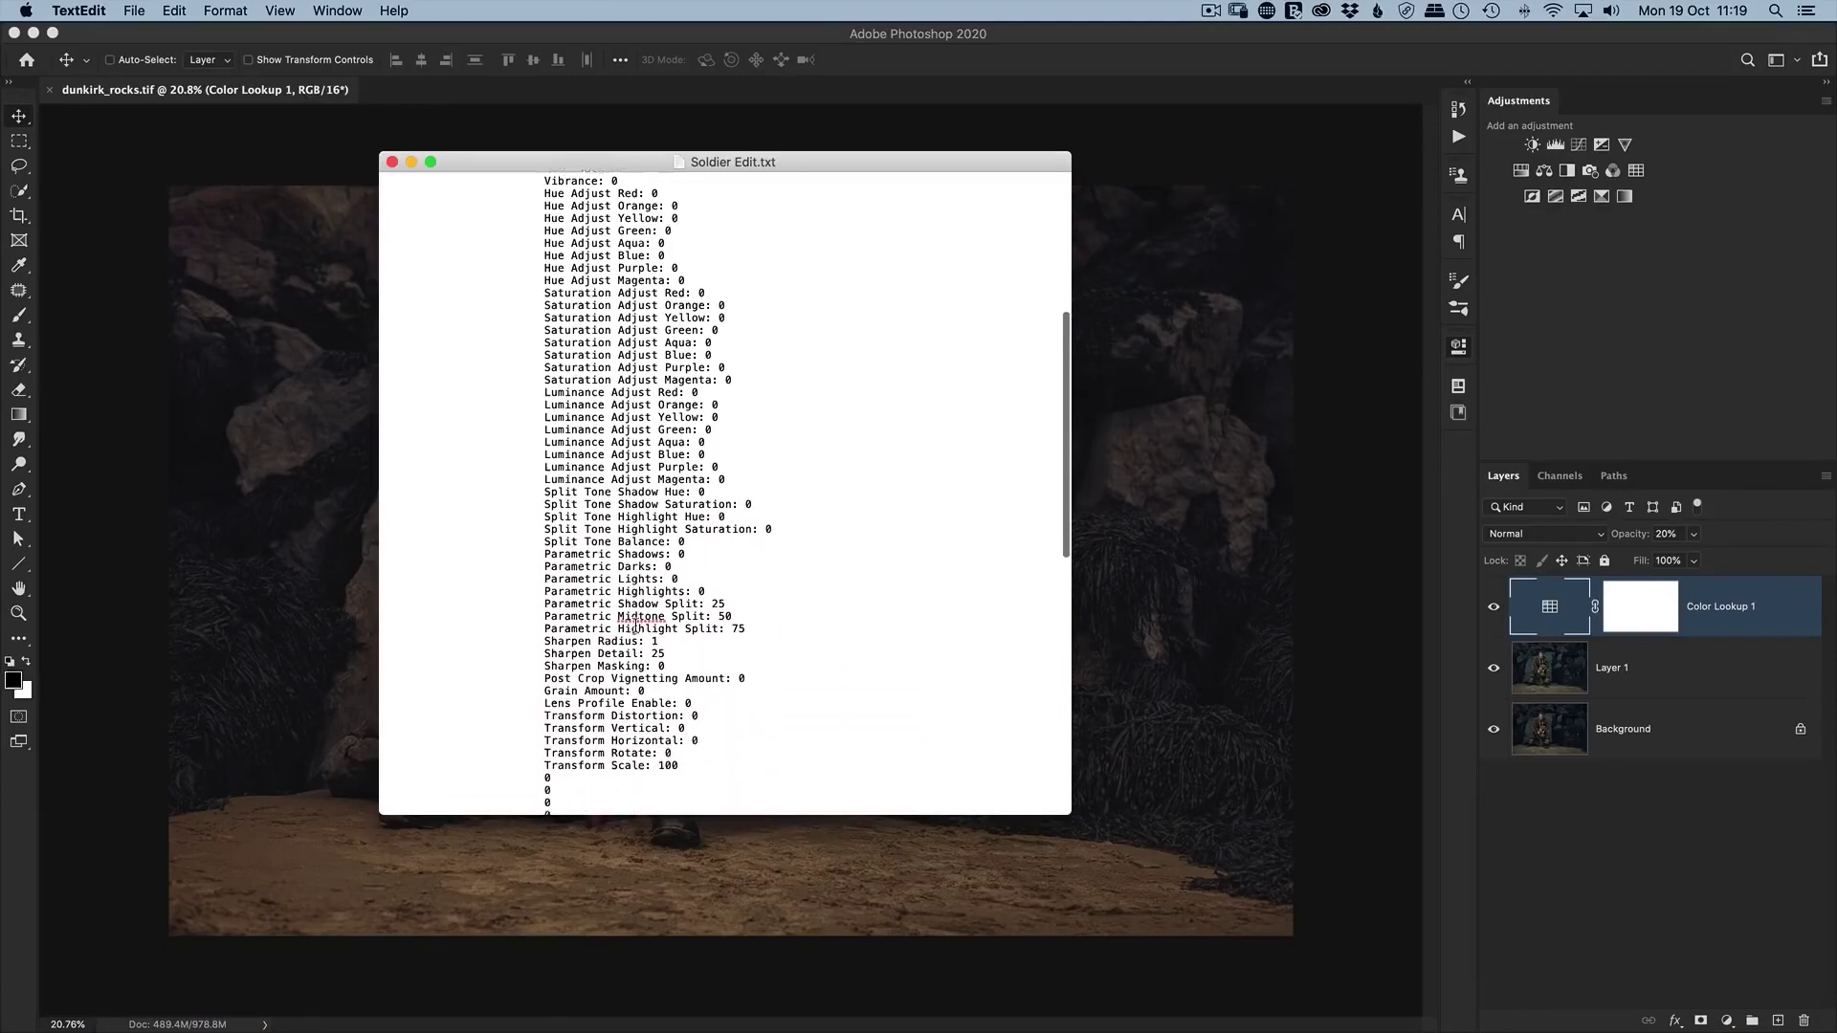
{"action": "scroll", "coordinate": [636, 626], "scroll_direction": "down", "scroll_amount": 15}
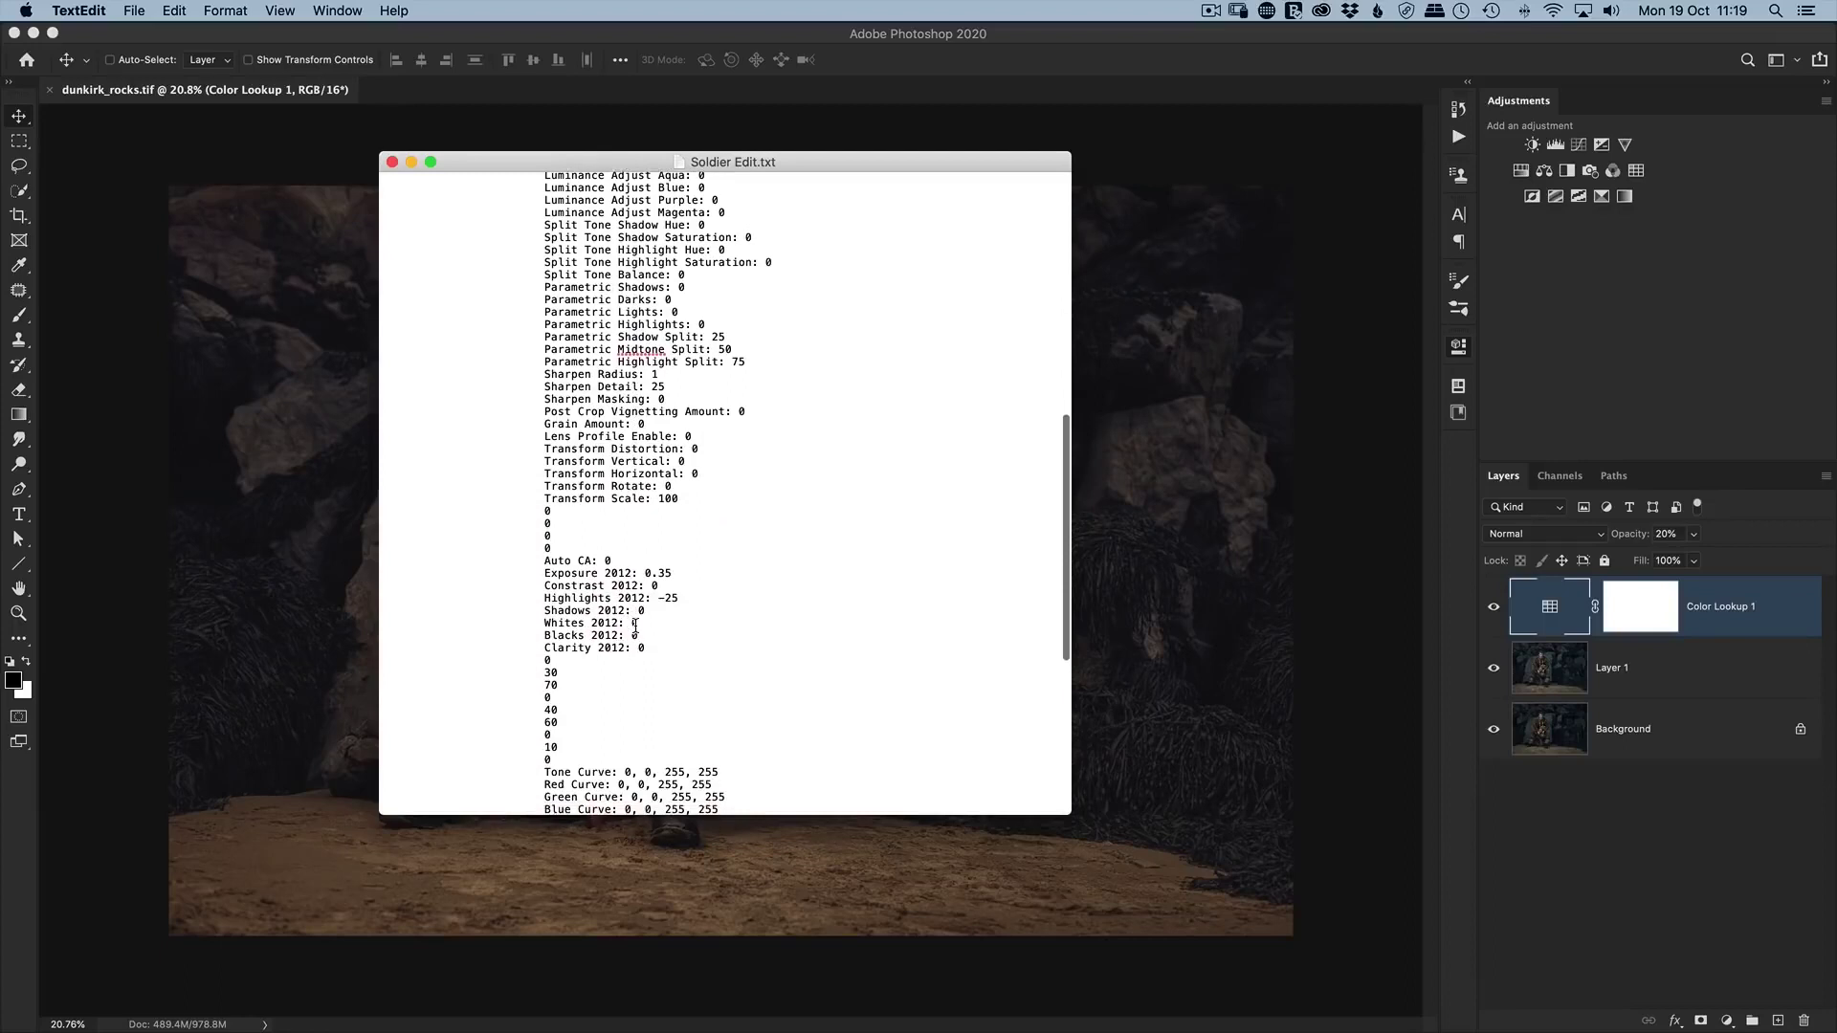
{"action": "scroll", "coordinate": [636, 626], "scroll_direction": "down", "scroll_amount": 2}
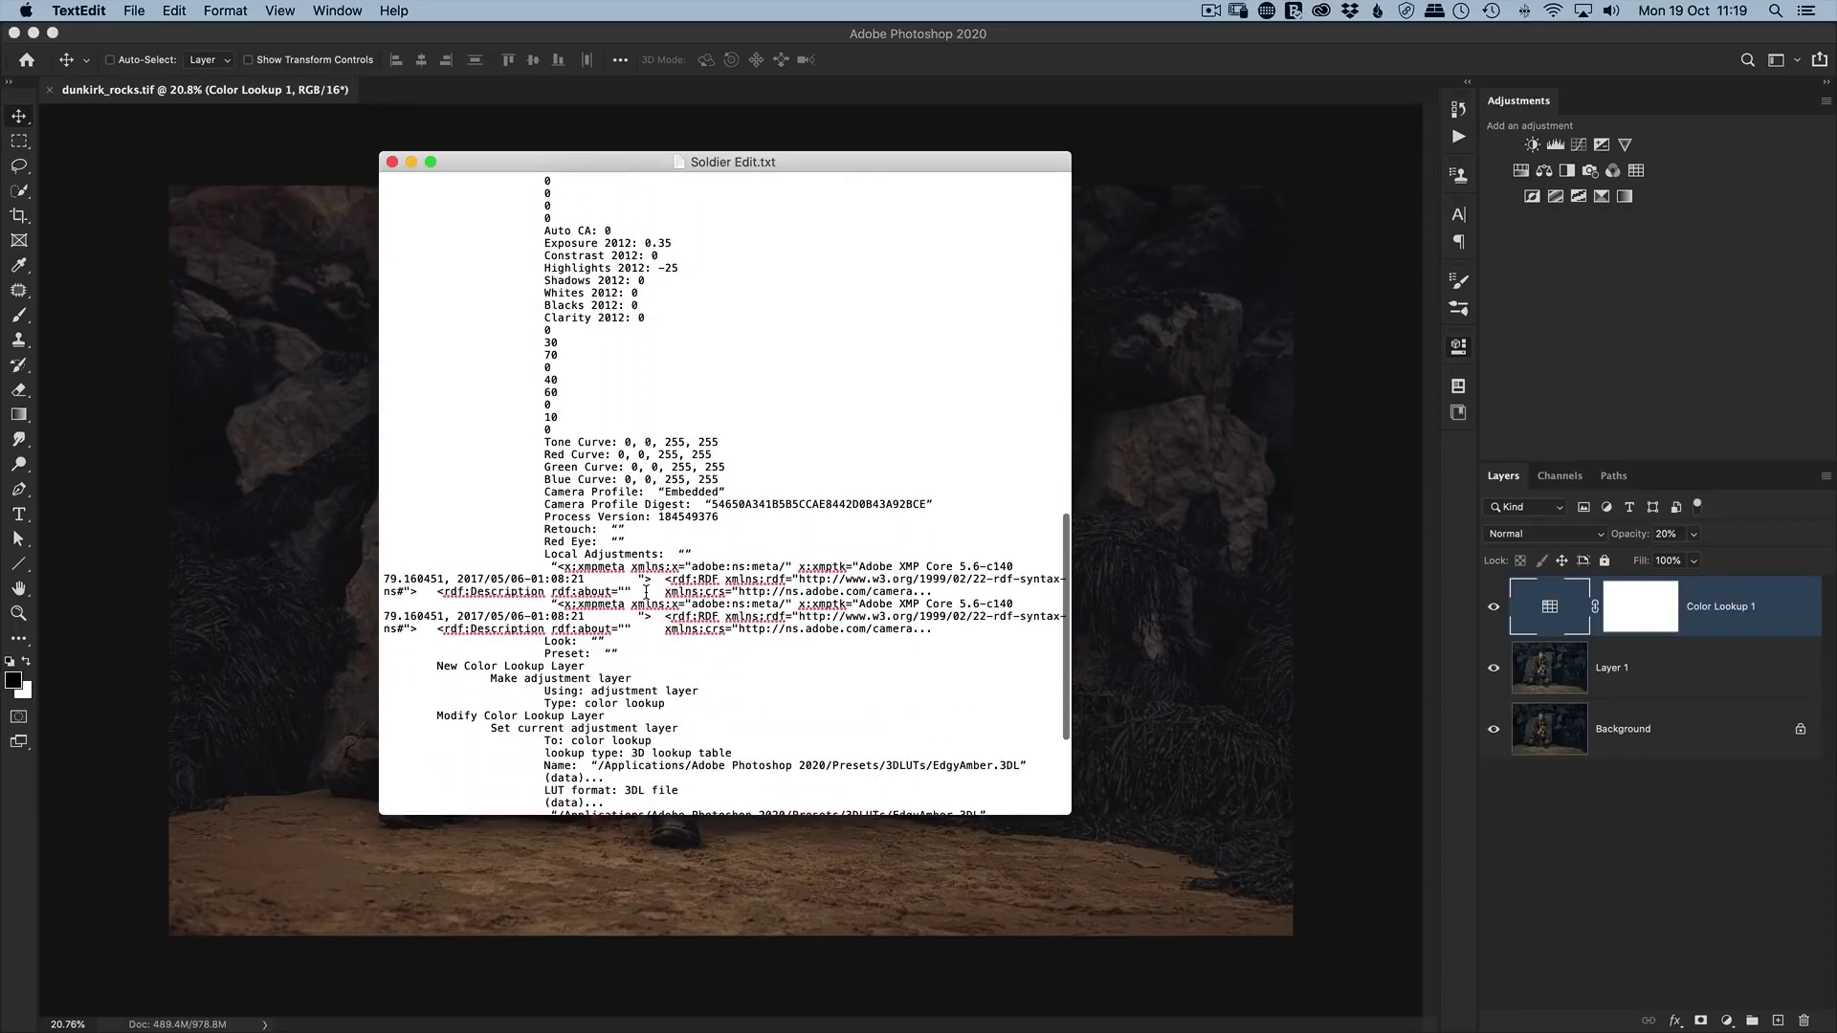
{"action": "scroll", "coordinate": [618, 701], "scroll_direction": "down", "scroll_amount": 2}
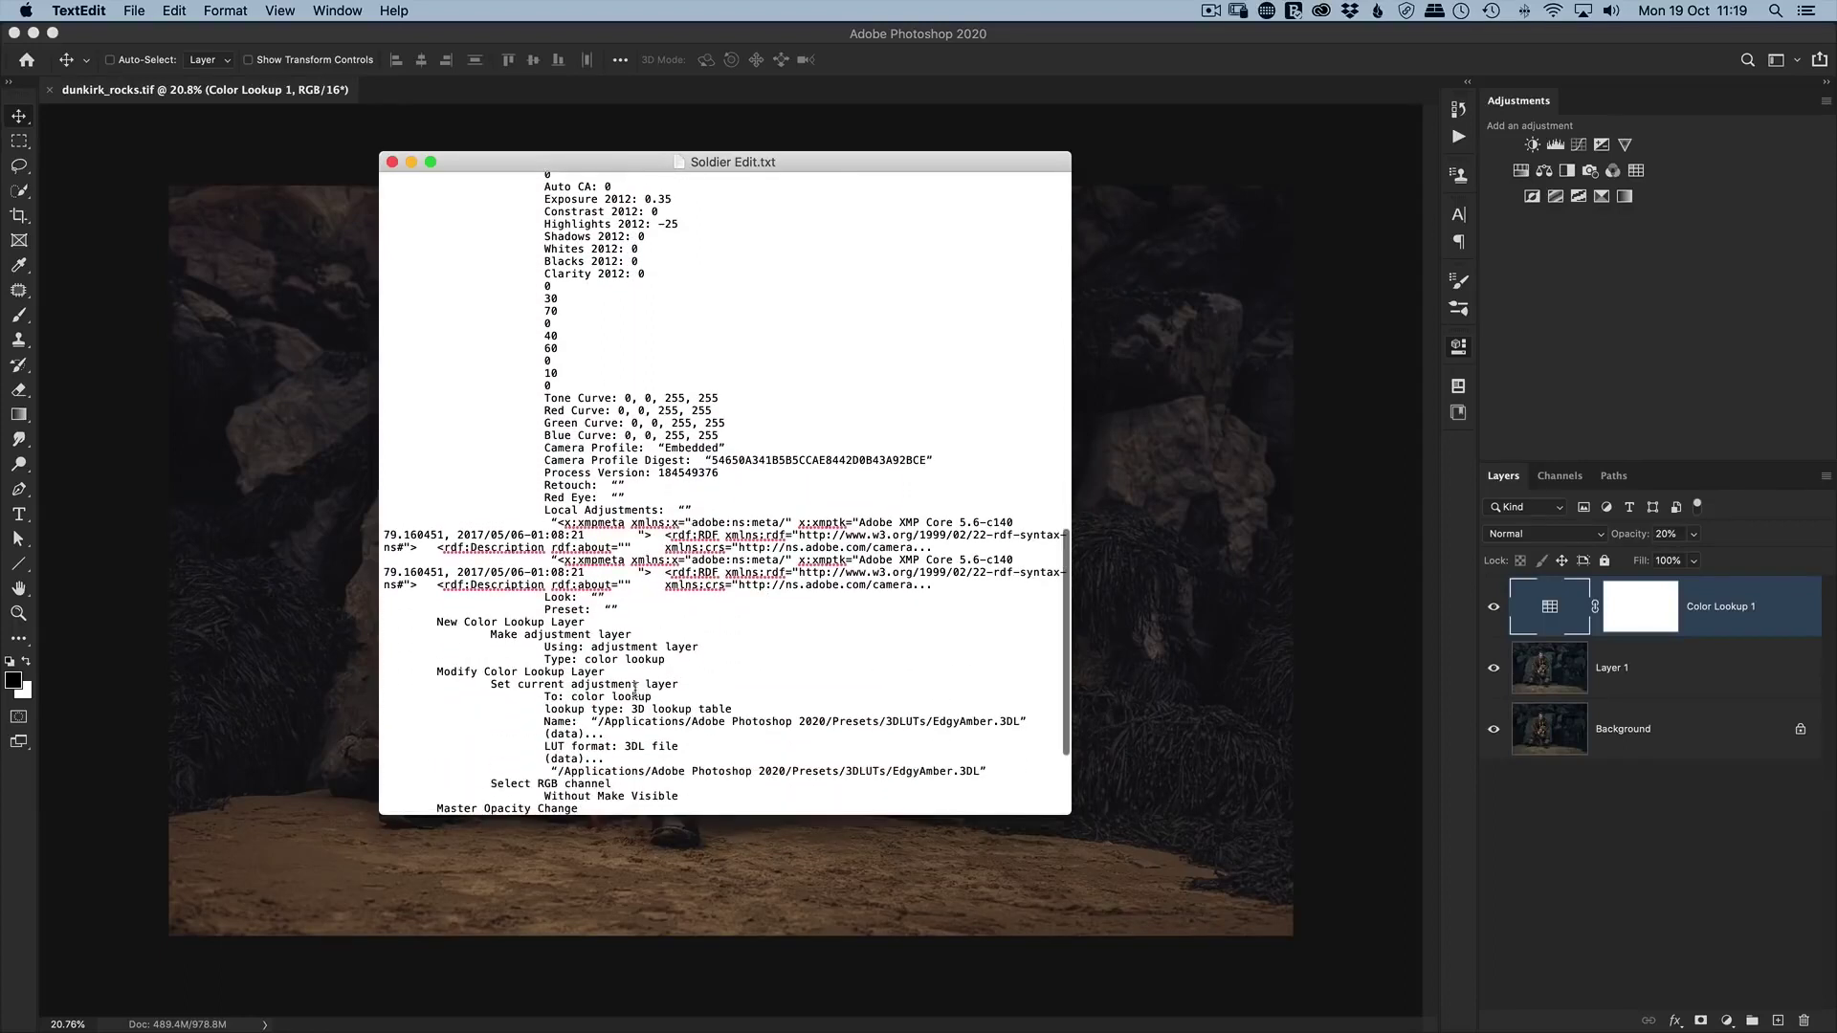
{"action": "left_click_drag", "start_coordinate": [924, 718], "coordinate": [990, 721]}
{"action": "left_click", "coordinate": [711, 738]}
Highlight the logged 20% opacity value, review the remaining entries, and return to Photoshop.
{"action": "scroll", "coordinate": [703, 732], "scroll_direction": "down", "scroll_amount": 5}
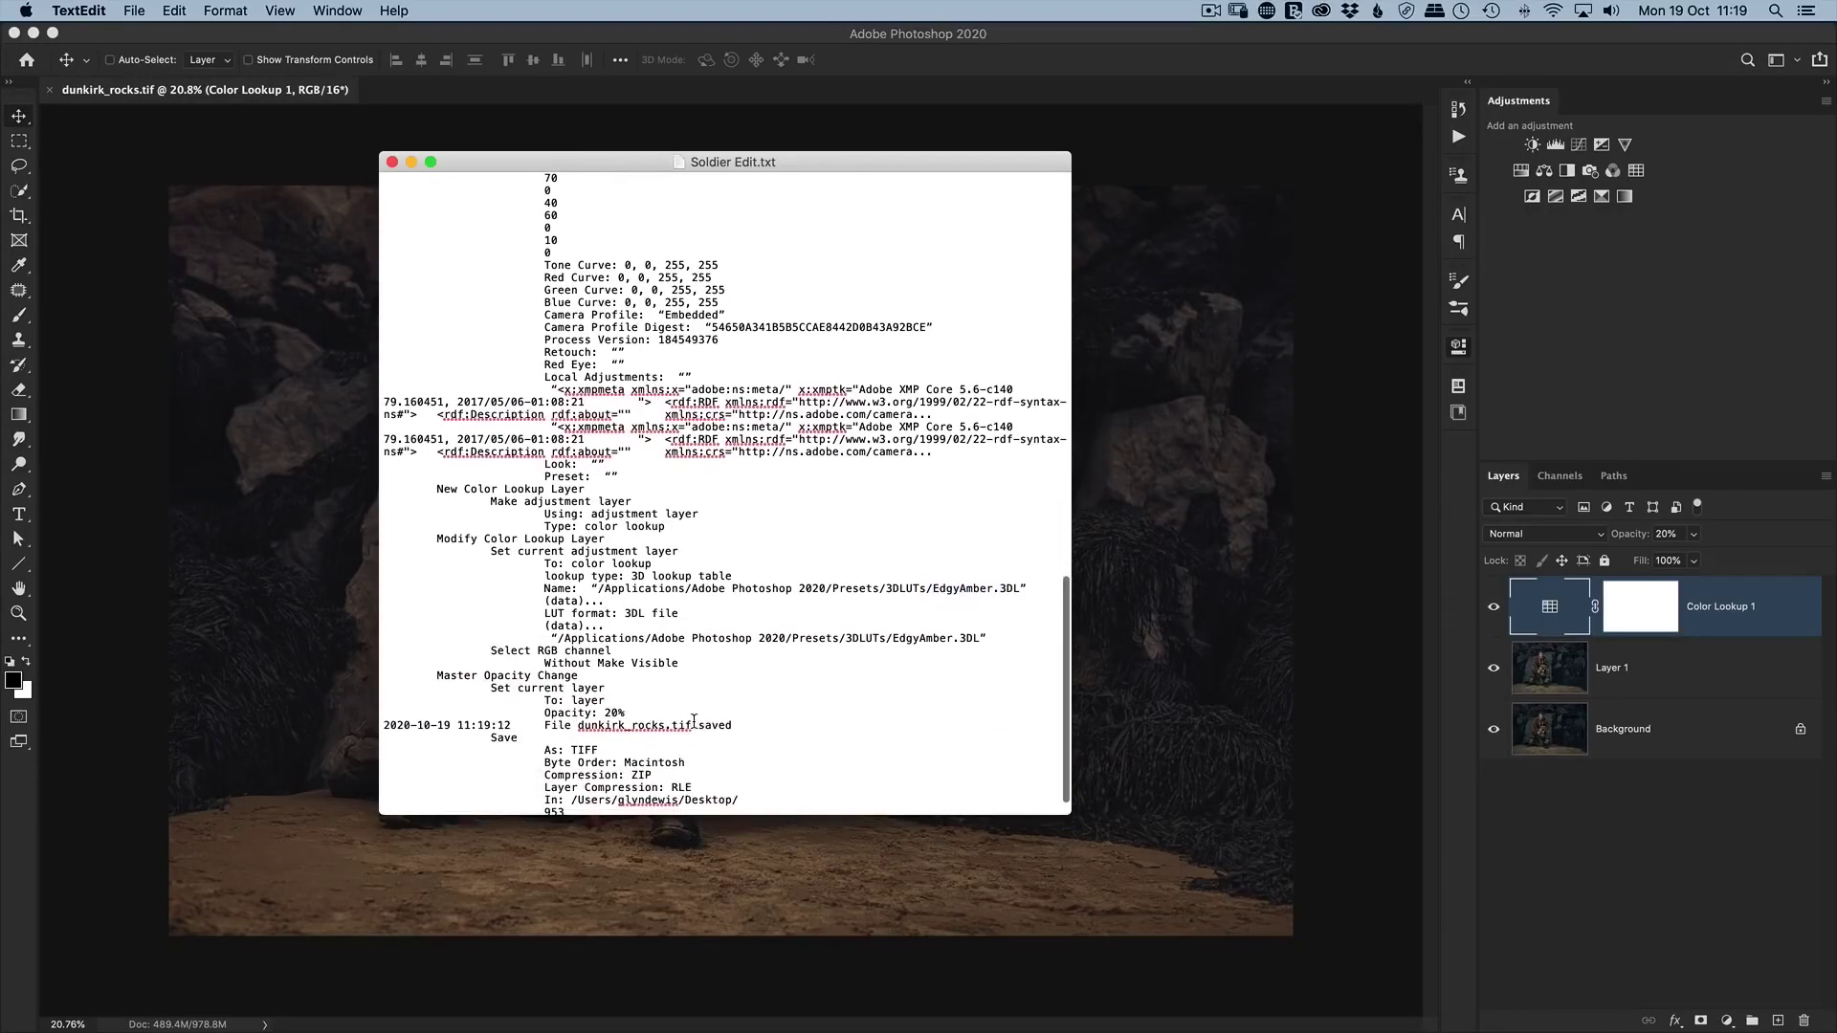
{"action": "left_click_drag", "start_coordinate": [598, 709], "coordinate": [641, 710]}
{"action": "scroll", "coordinate": [798, 699], "scroll_direction": "down", "scroll_amount": 2}
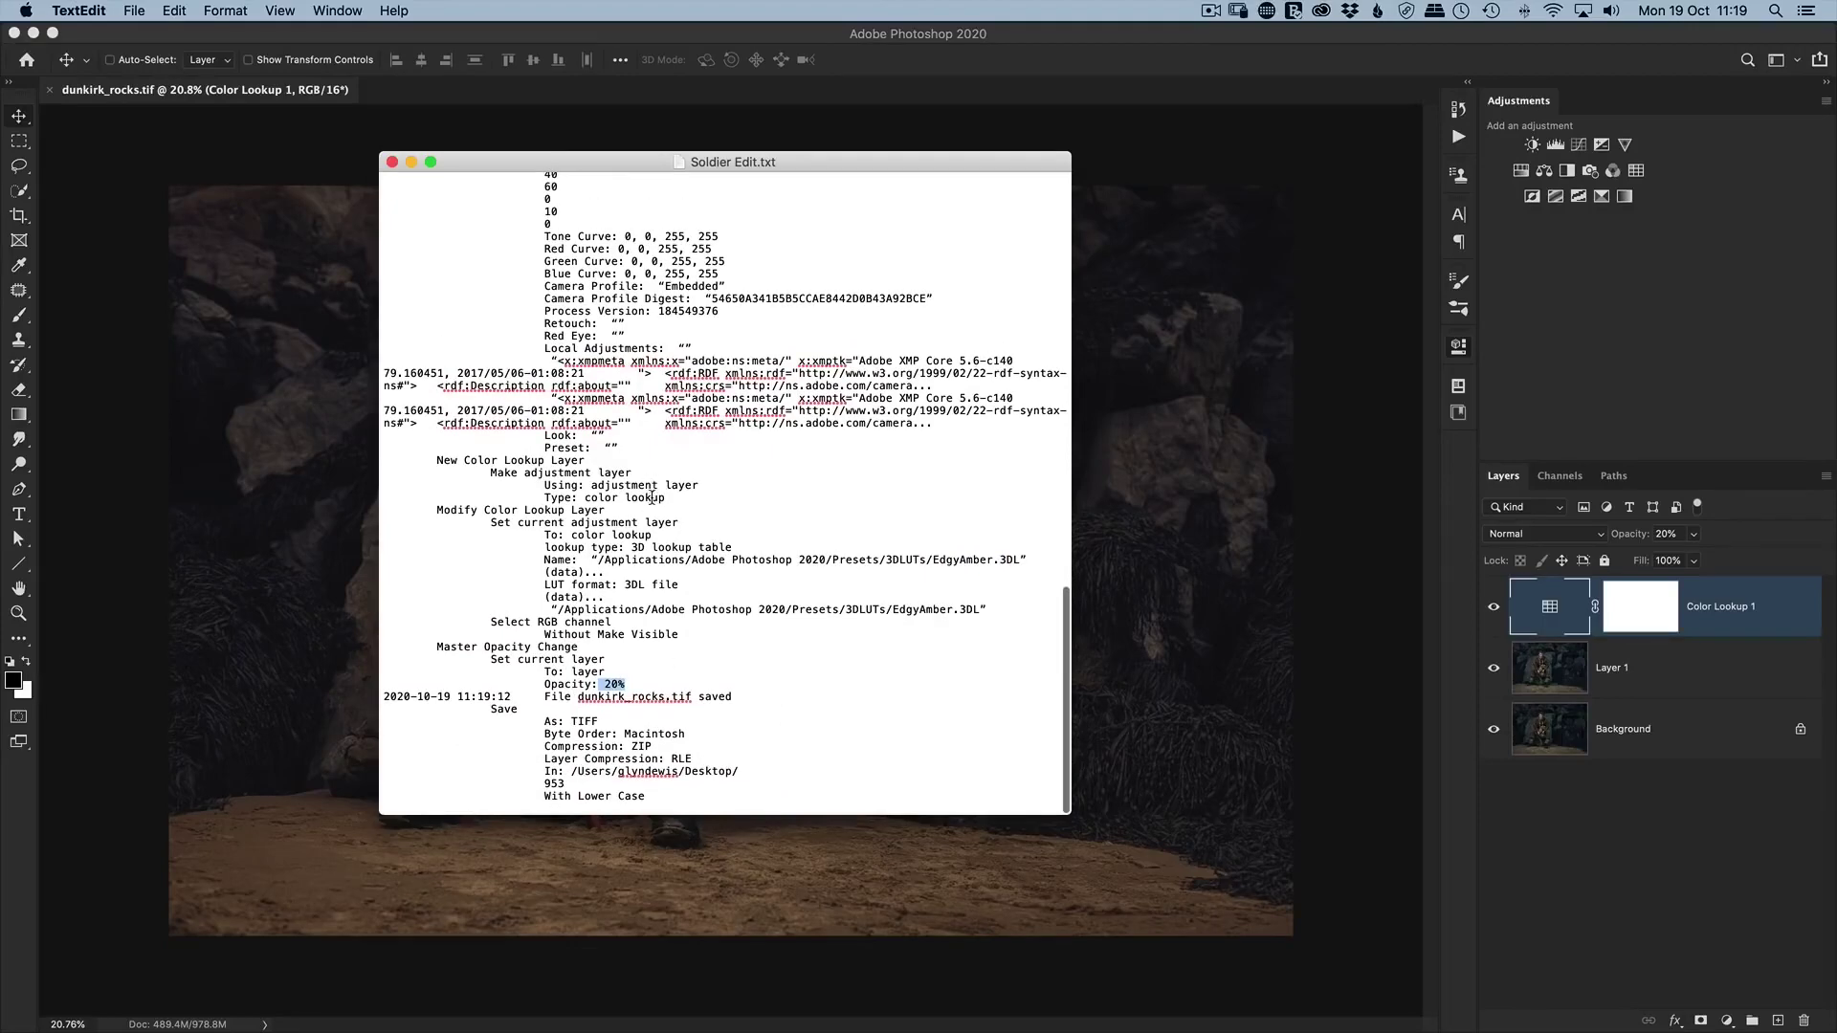
{"action": "scroll", "coordinate": [652, 498], "scroll_direction": "up", "scroll_amount": 15}
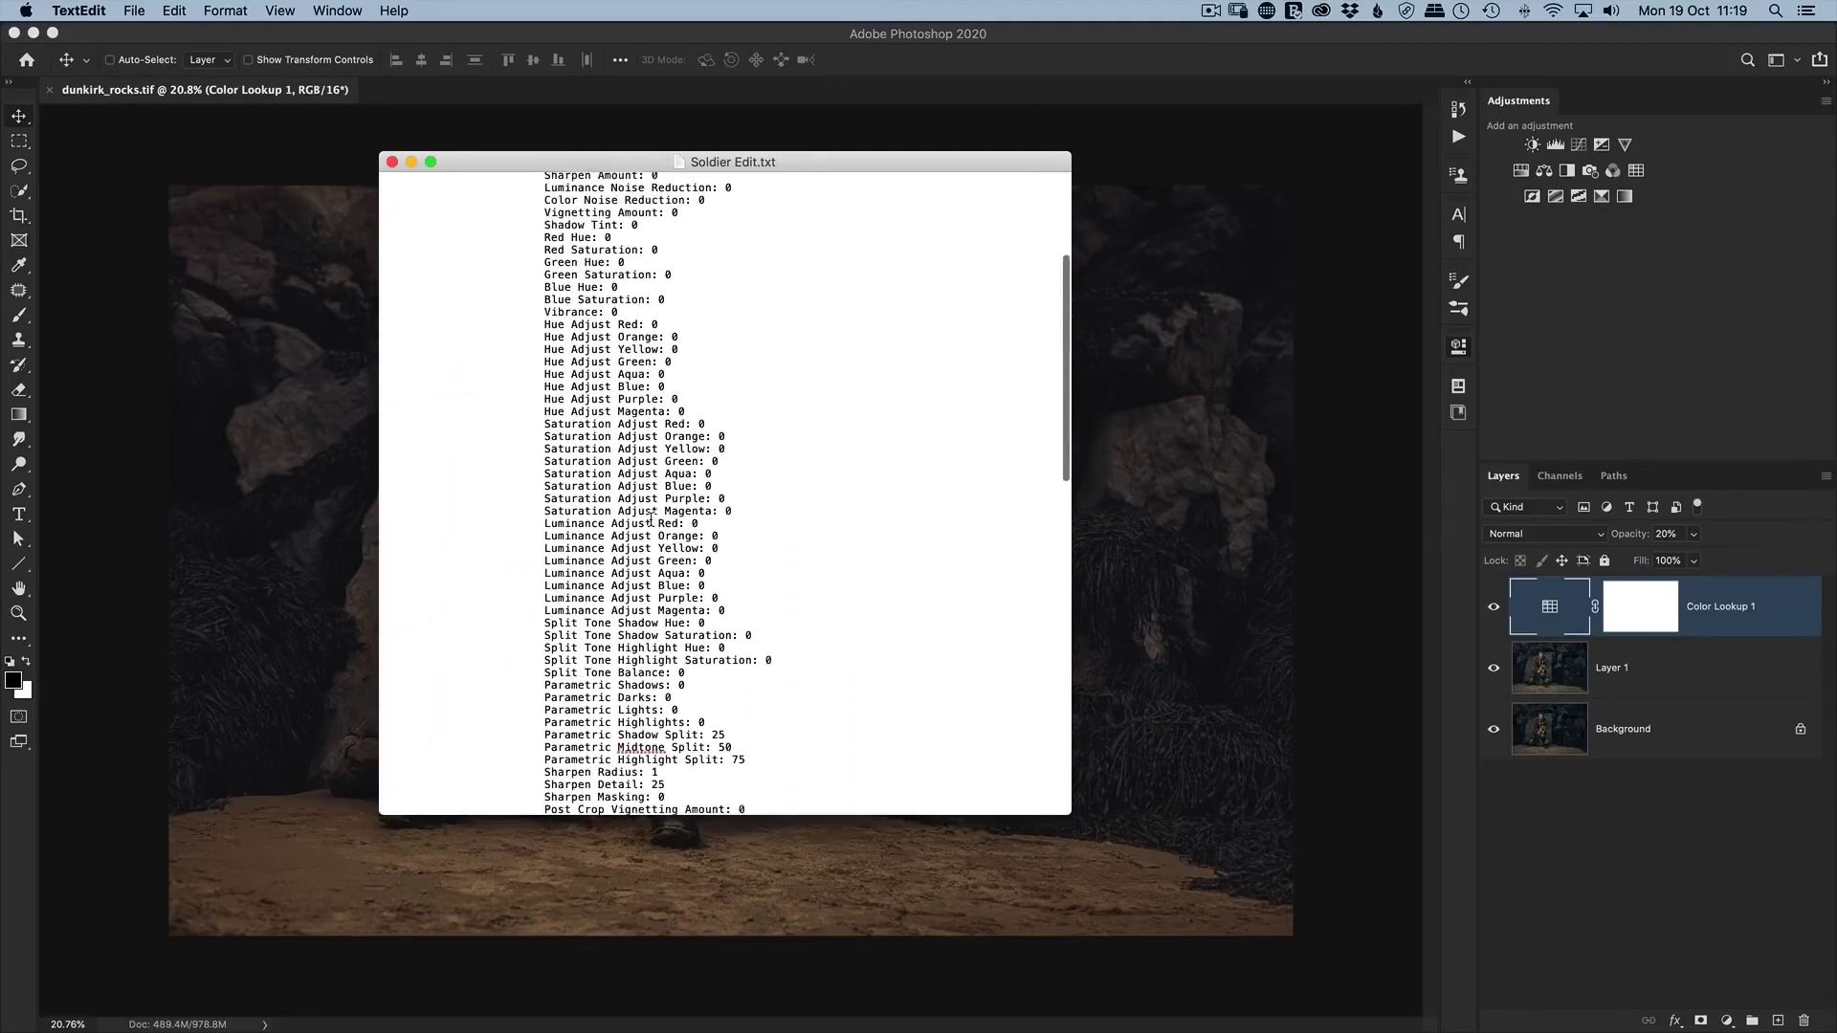
{"action": "scroll", "coordinate": [652, 518], "scroll_direction": "up", "scroll_amount": 5}
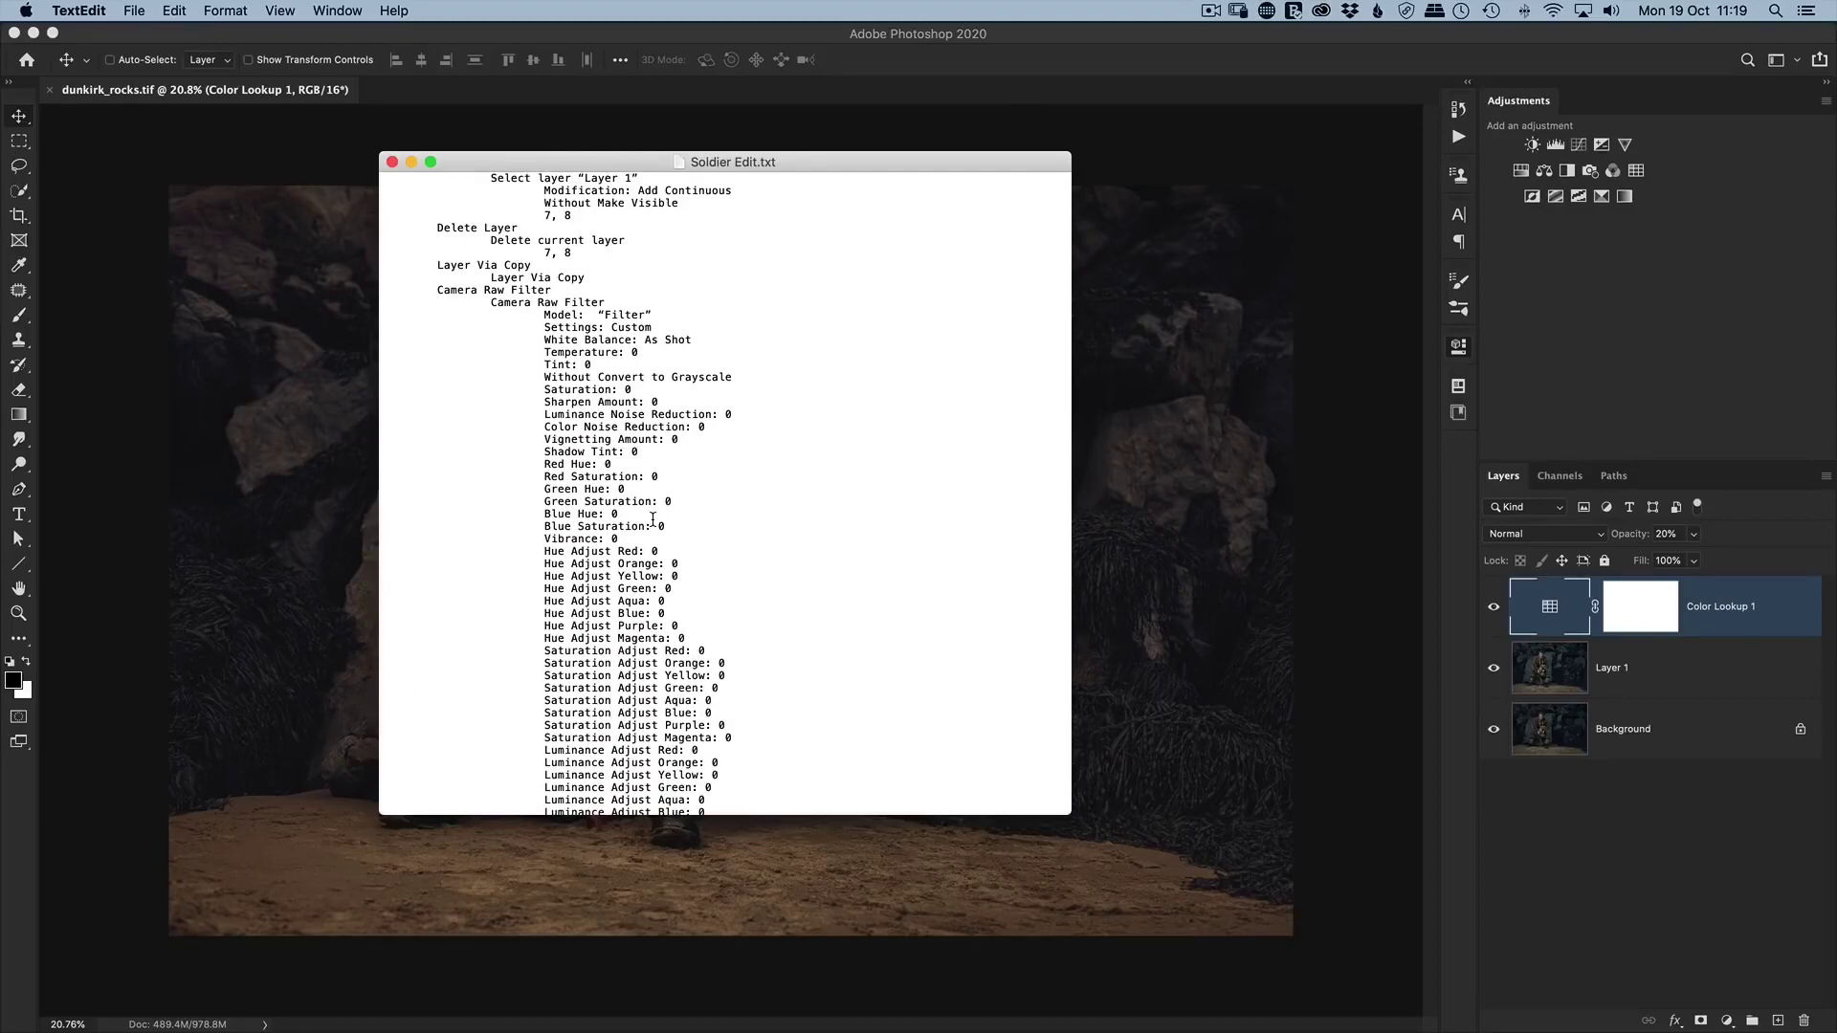
{"action": "scroll", "coordinate": [655, 521], "scroll_direction": "down", "scroll_amount": 5}
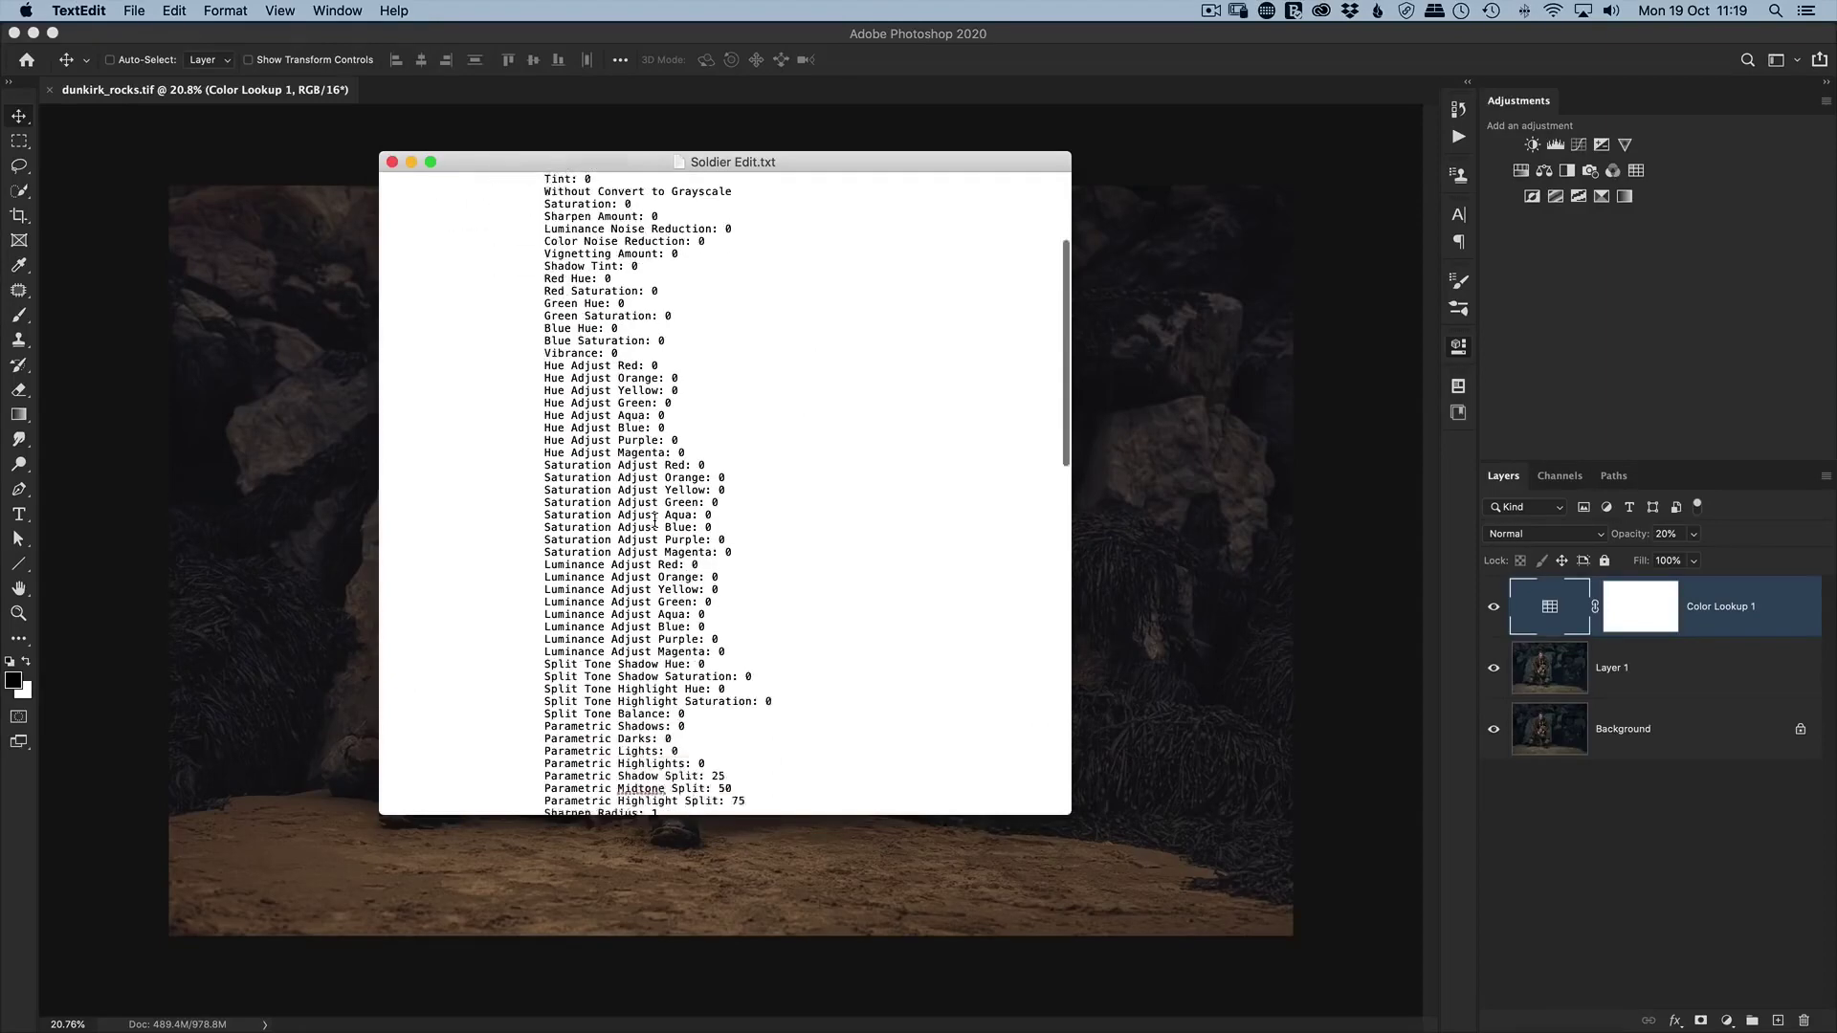
{"action": "left_click", "coordinate": [411, 162]}
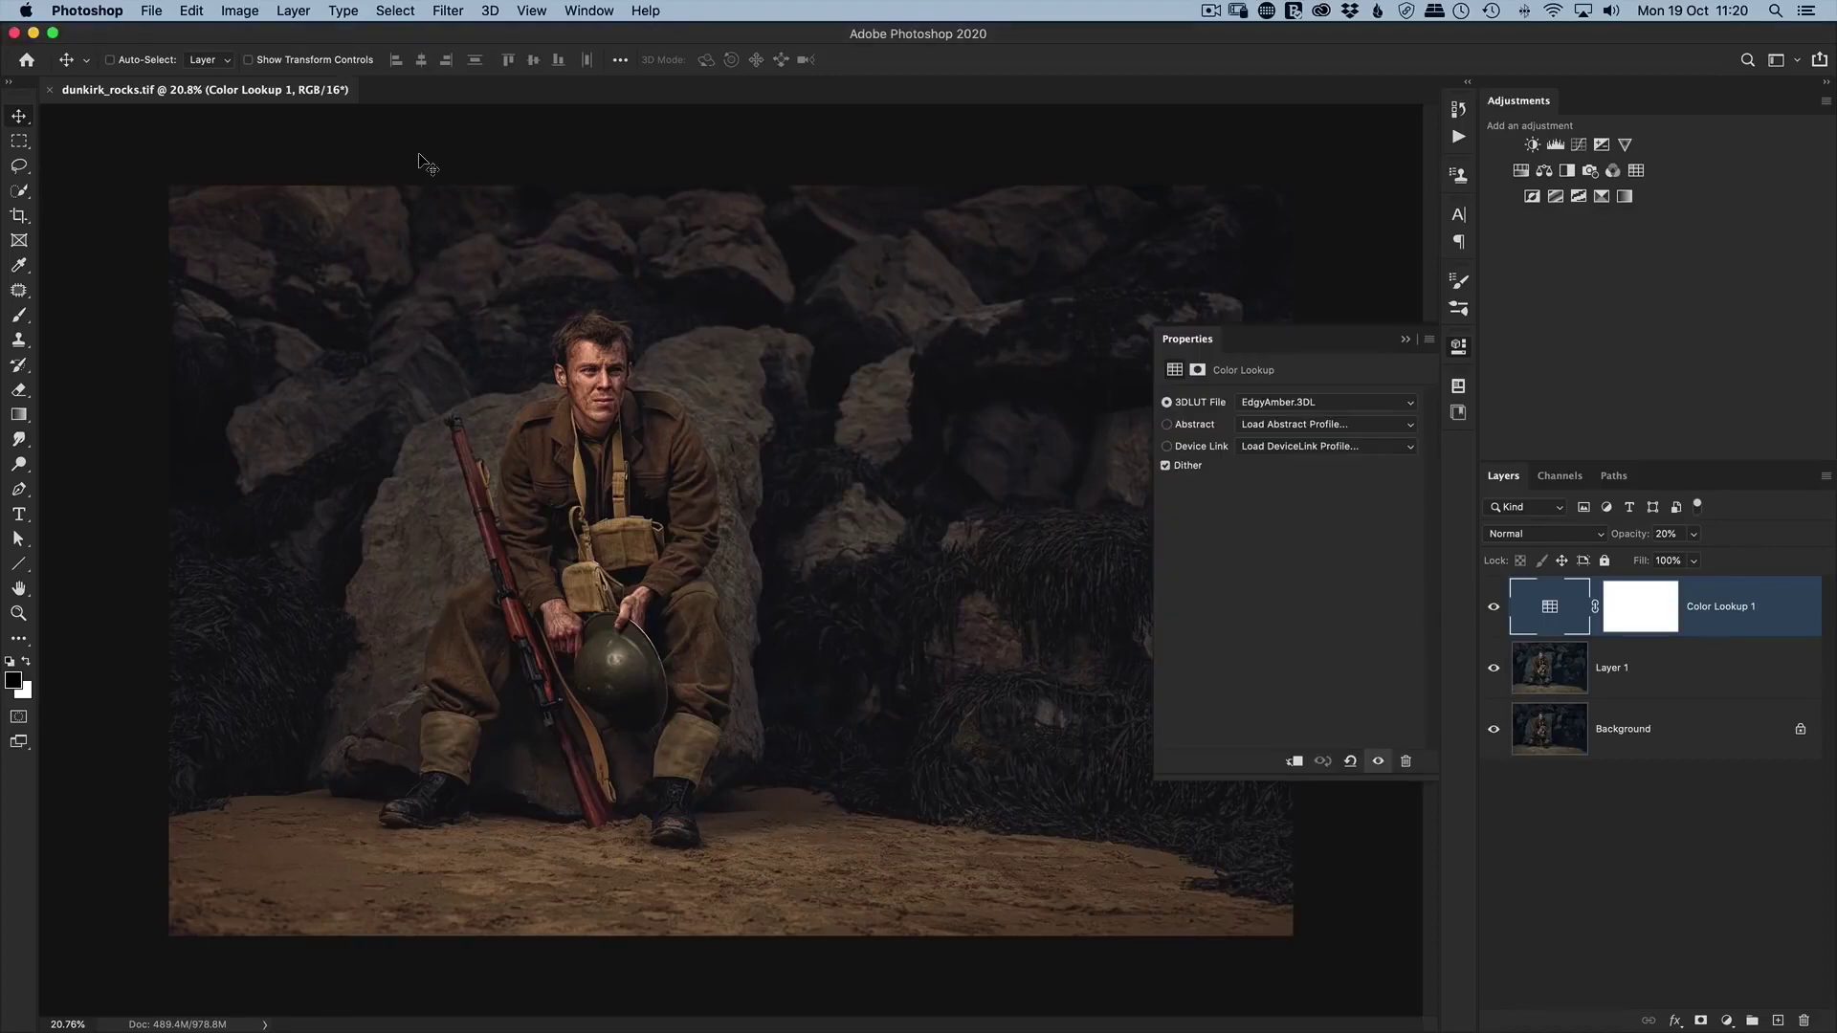